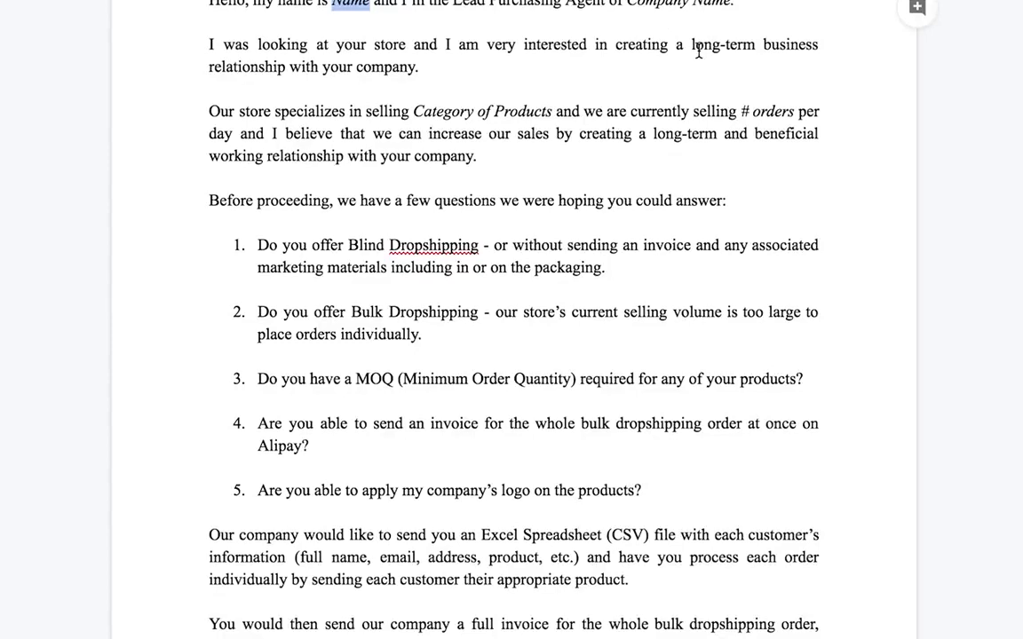
# - Read through the Branded Dropshipping Supplier Template letter from the greeting to the closing signature
pyautogui.scroll(-1, 564, 137)
pyautogui.scroll(3, 564, 137)
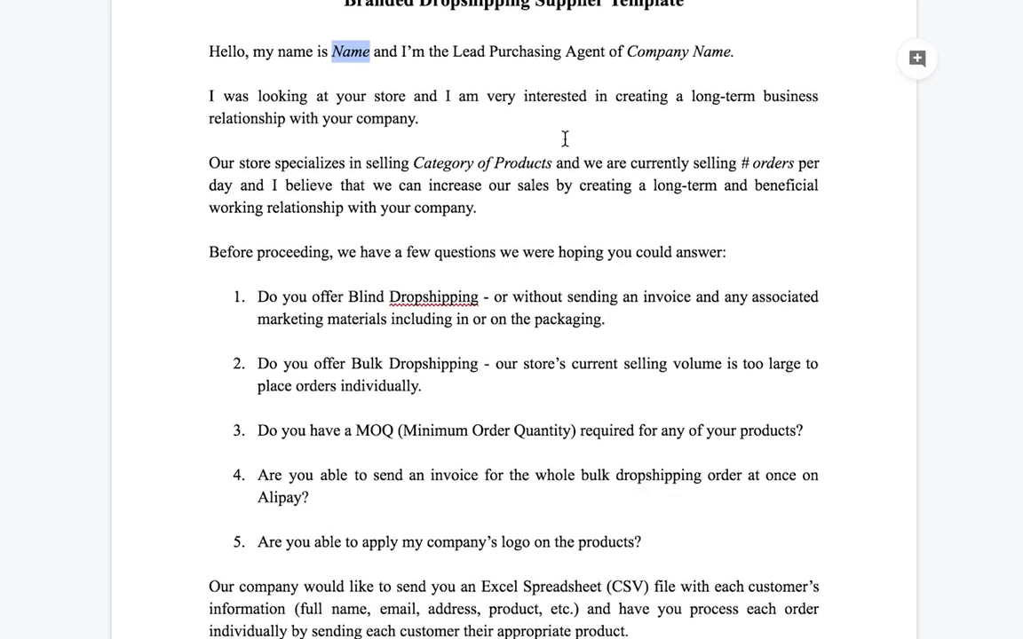
pyautogui.scroll(1, 564, 138)
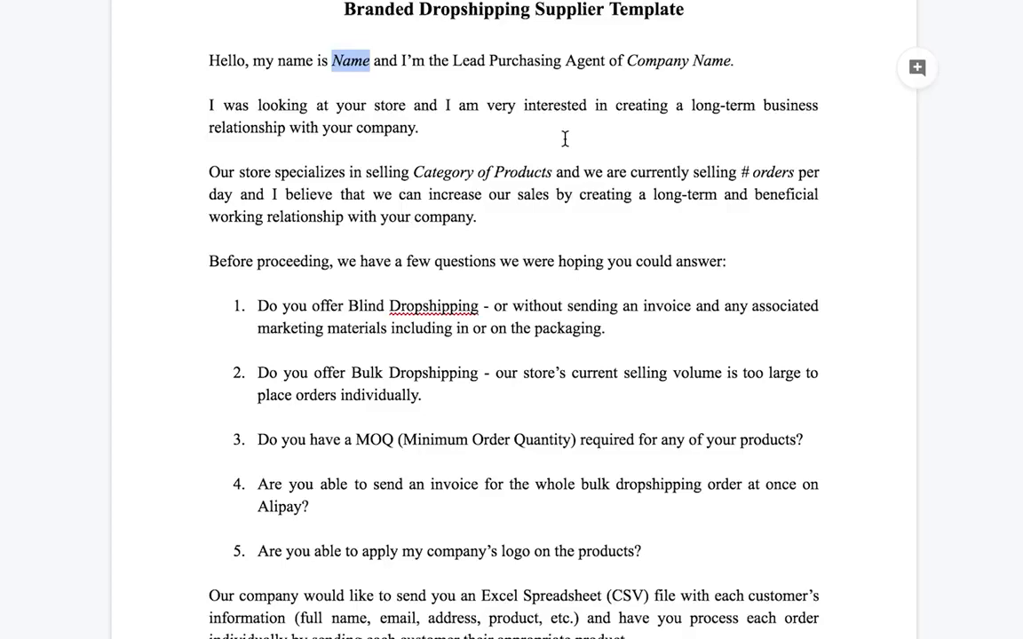
pyautogui.scroll(-3, 491, 171)
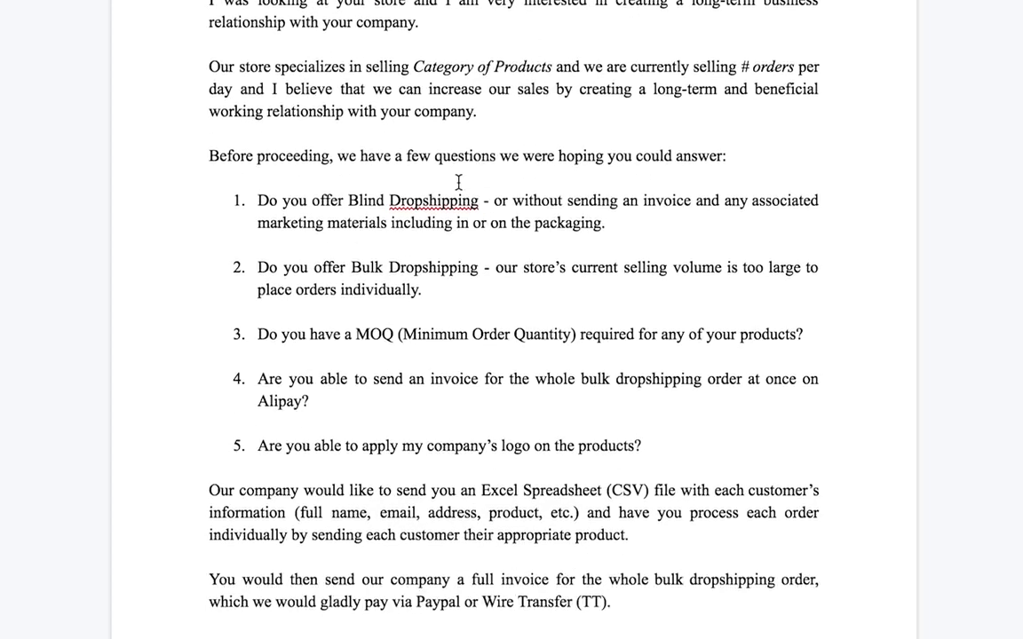
pyautogui.scroll(-2, 459, 182)
pyautogui.scroll(-2, 497, 203)
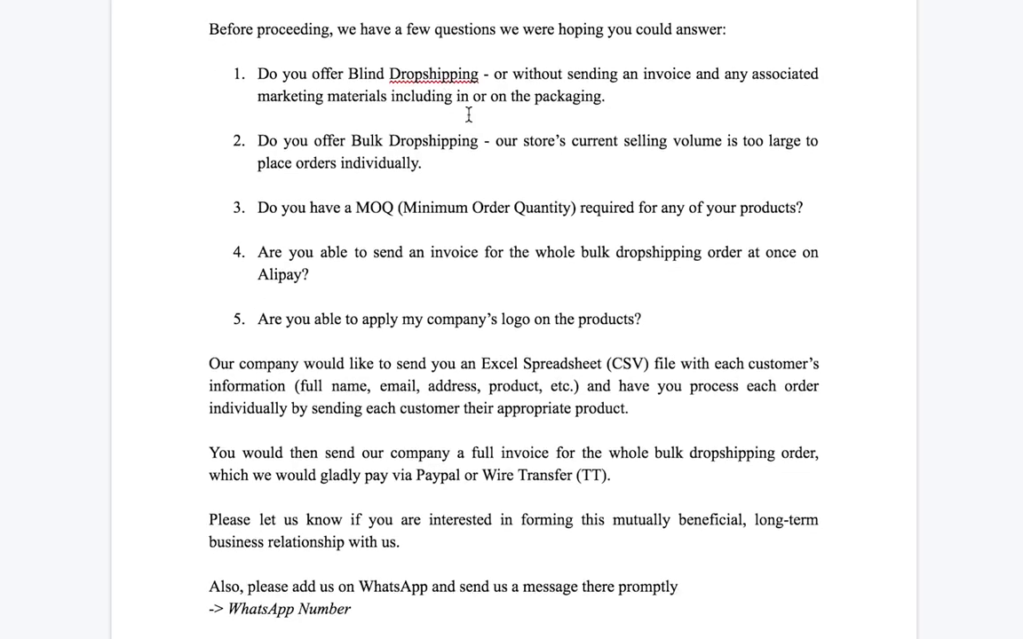
pyautogui.scroll(1, 502, 76)
pyautogui.scroll(1, 504, 155)
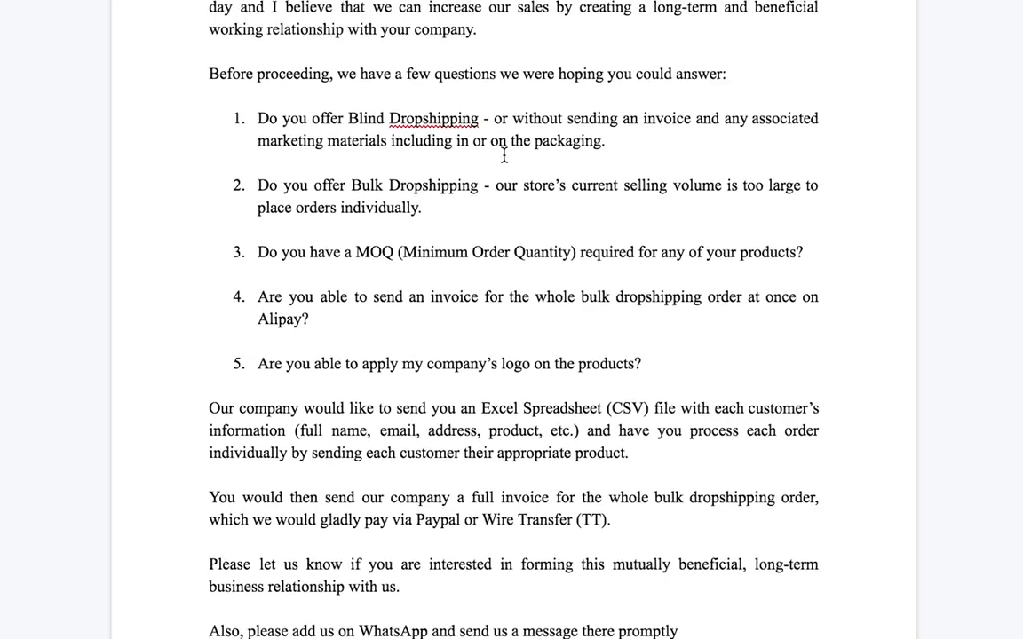
pyautogui.scroll(1, 503, 155)
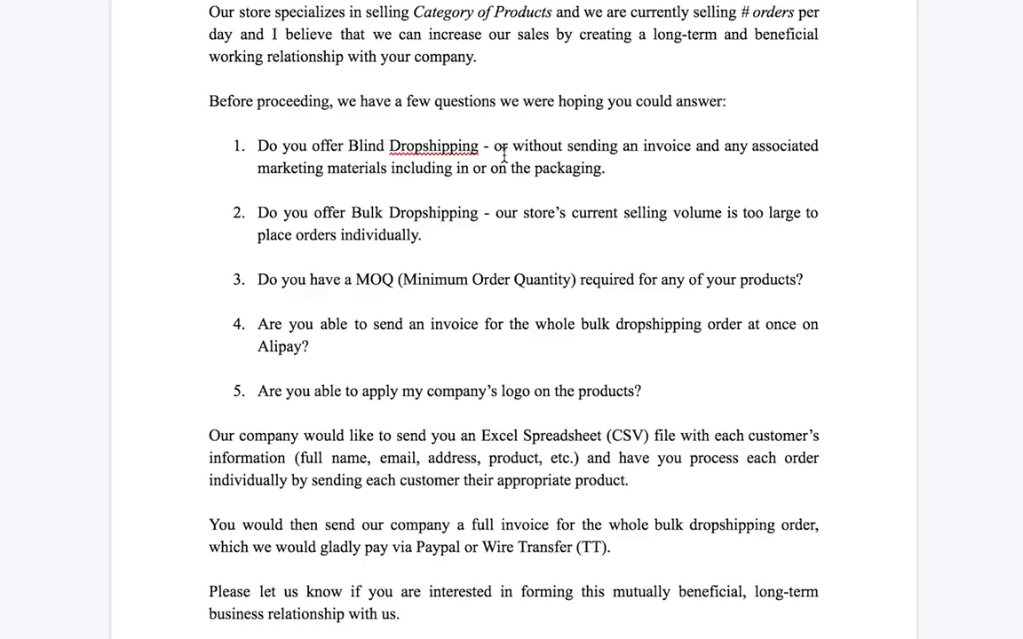
pyautogui.scroll(-1, 457, 315)
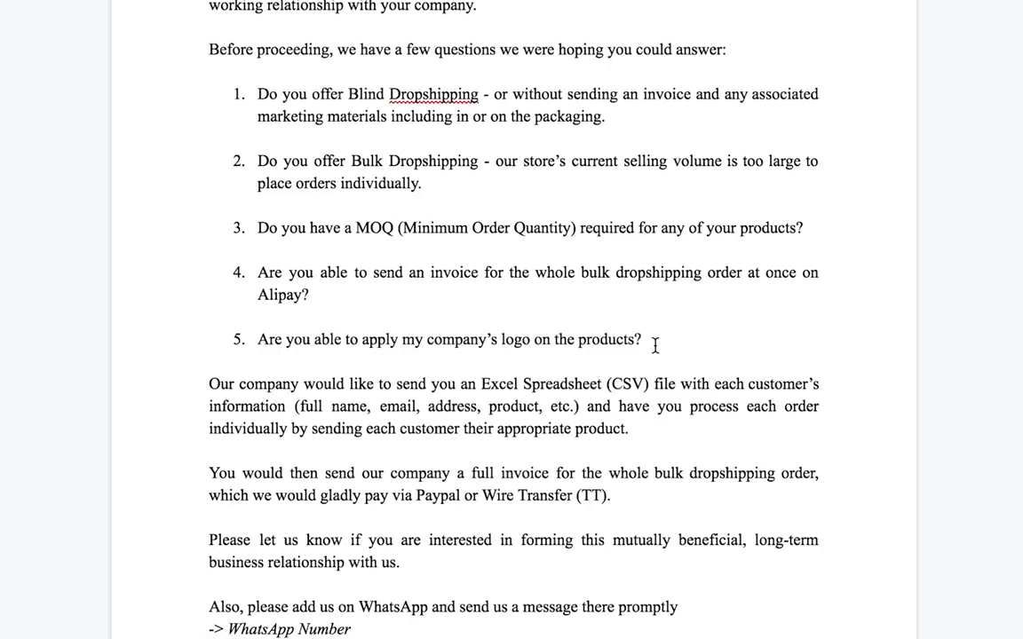
pyautogui.scroll(-1, 577, 328)
pyautogui.scroll(-2, 525, 351)
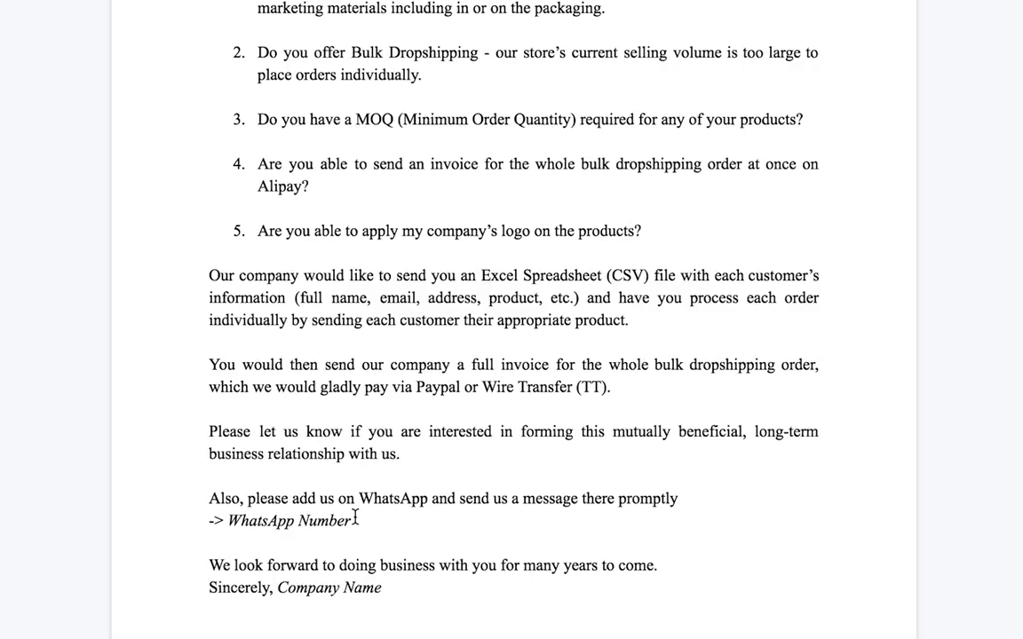
pyautogui.moveTo(382, 589); pyautogui.dragTo(289, 590)
pyautogui.scroll(8, 419, 436)
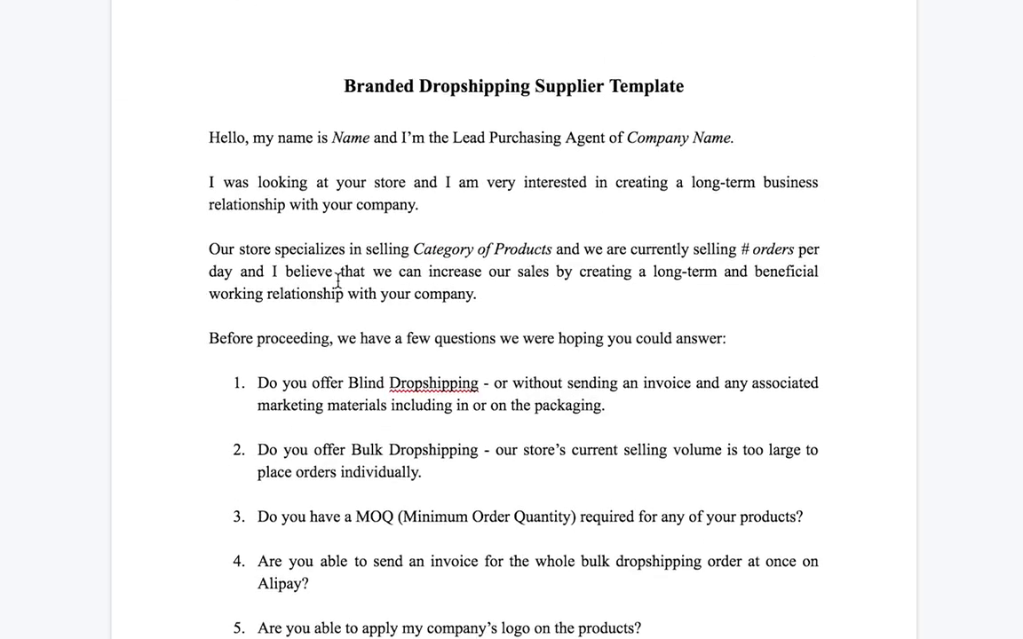
pyautogui.scroll(-4, 337, 286)
pyautogui.scroll(4, 337, 280)
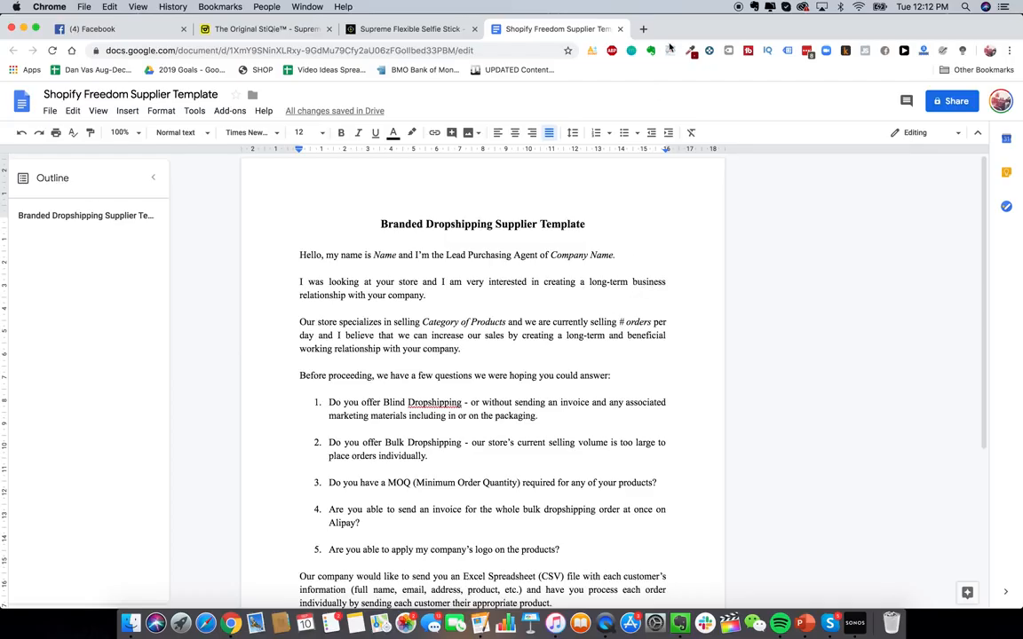
# - Open a new browser tab and go to AliExpress
pyautogui.click(645, 29)
pyautogui.write('alie')
pyautogui.press('Return')
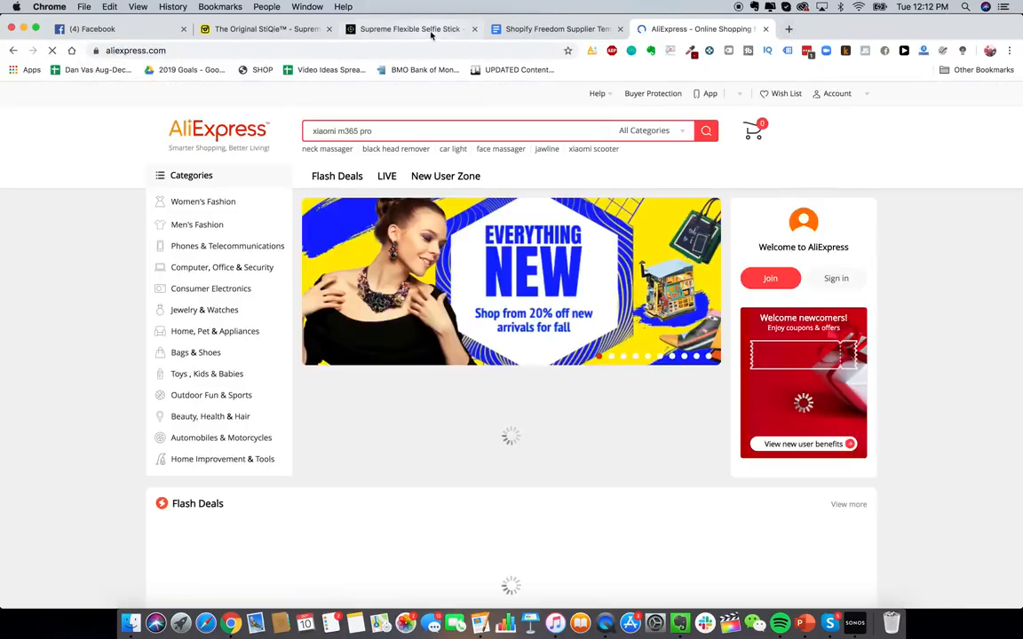
# - Review the StiQie selfie stick product page in its tab, then return to the AliExpress tab
pyautogui.click(426, 29)
pyautogui.scroll(3, 548, 265)
pyautogui.click(250, 33)
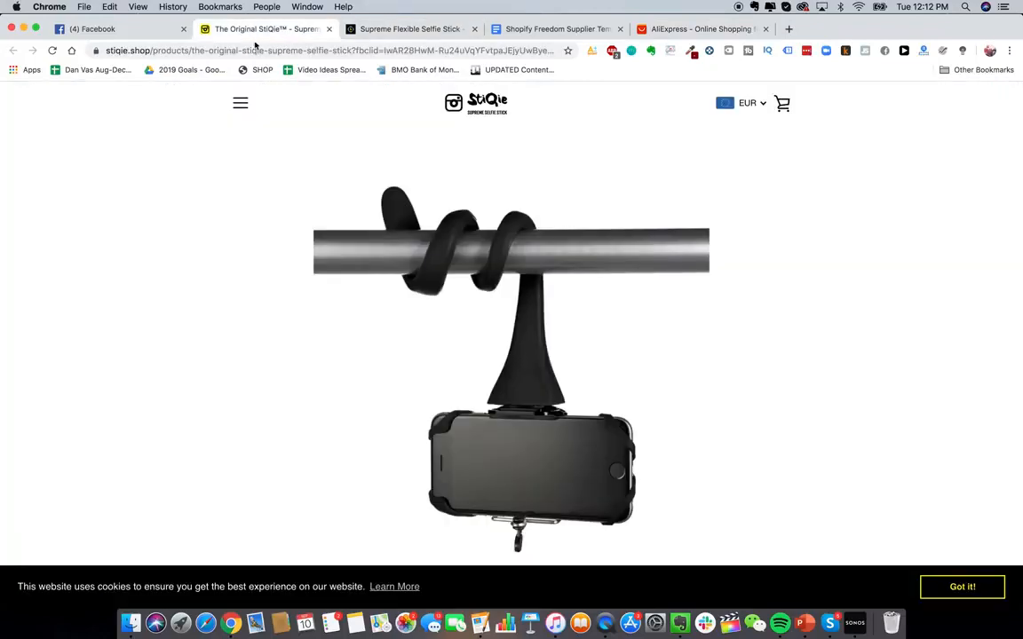
pyautogui.scroll(-1, 471, 369)
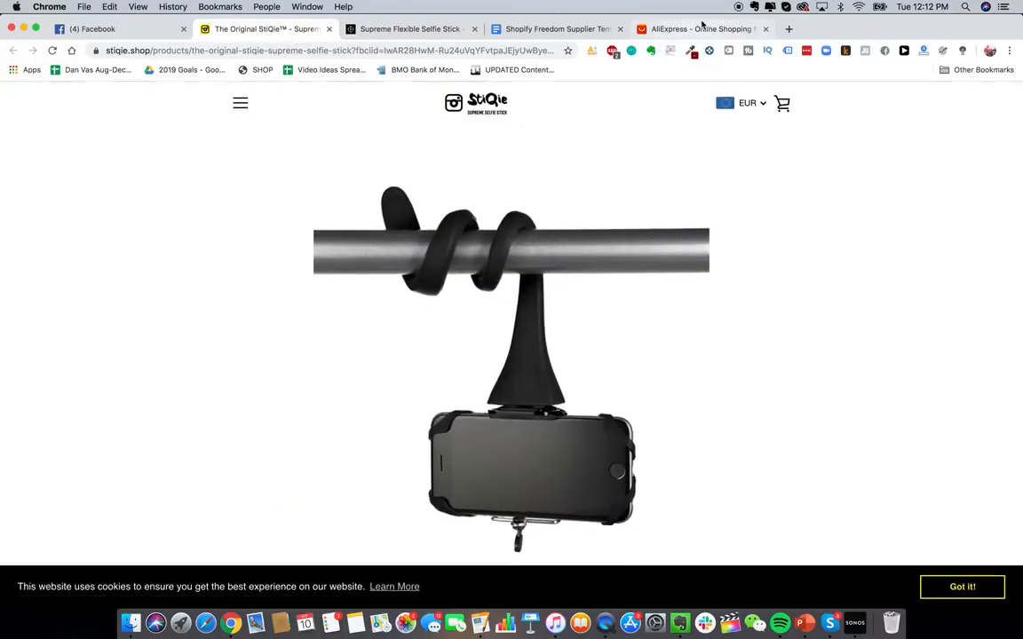
pyautogui.click(703, 29)
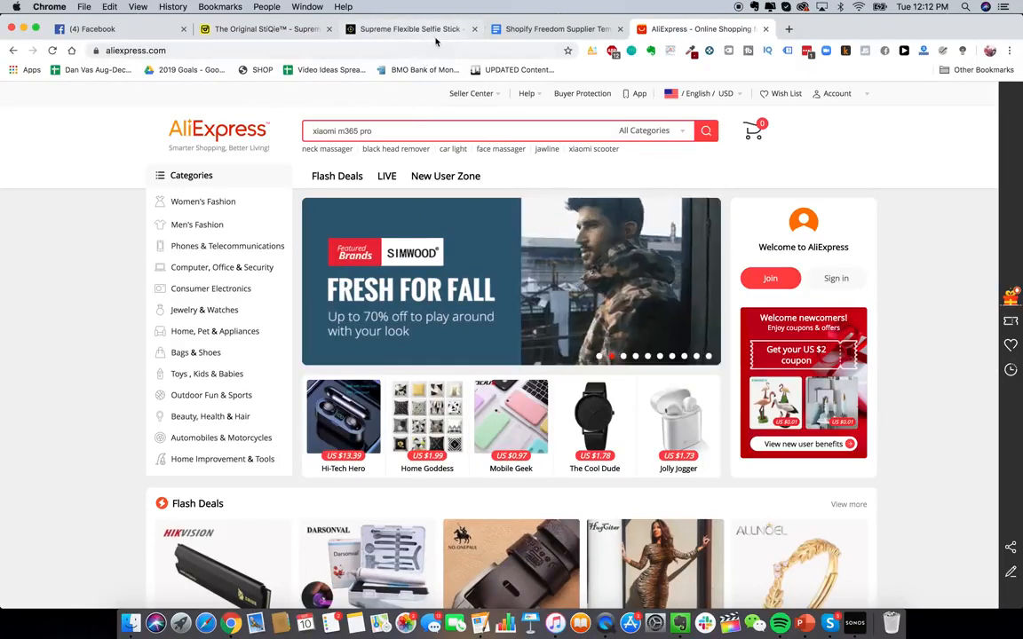
# - Search AliExpress for flexible selfie stick
pyautogui.write('flex')
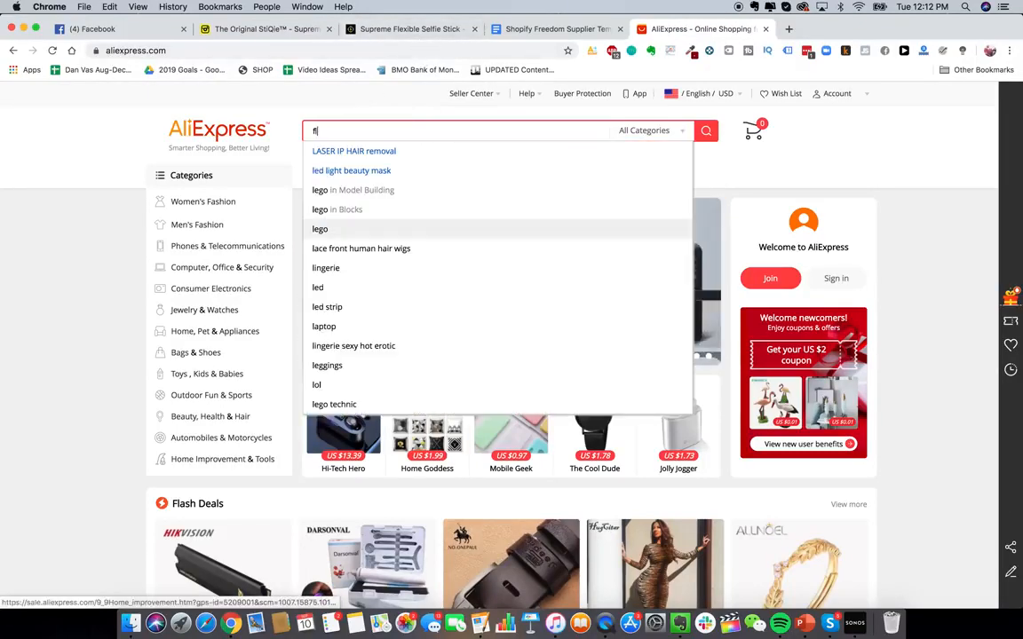
pyautogui.write('ible selfie stick')
pyautogui.press('Return')
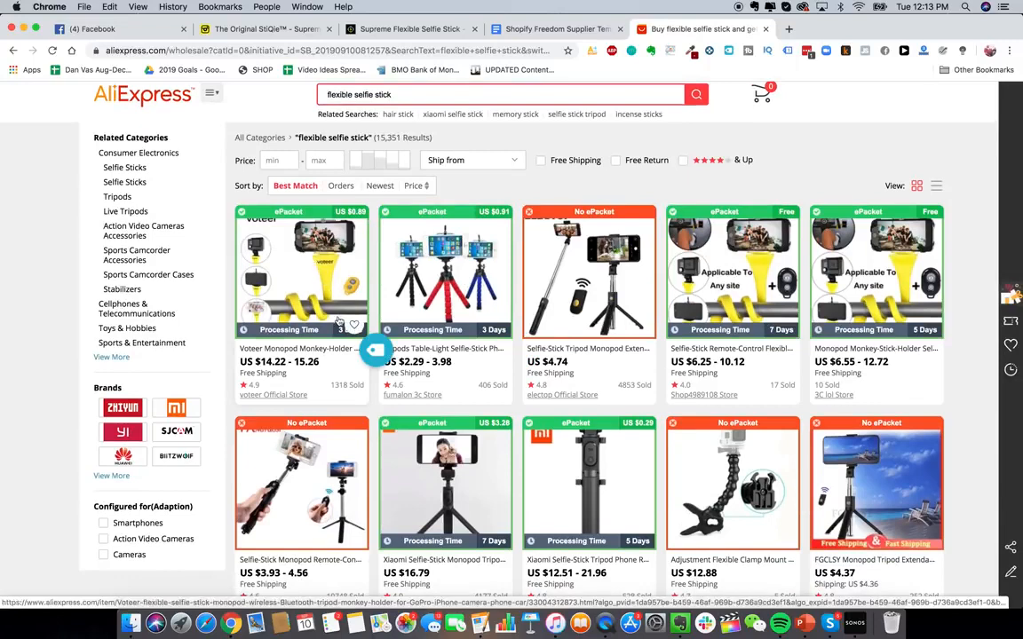
# - Browse the flexible selfie stick results, sorting by Orders and then back to Best Match
pyautogui.scroll(-1, 329, 311)
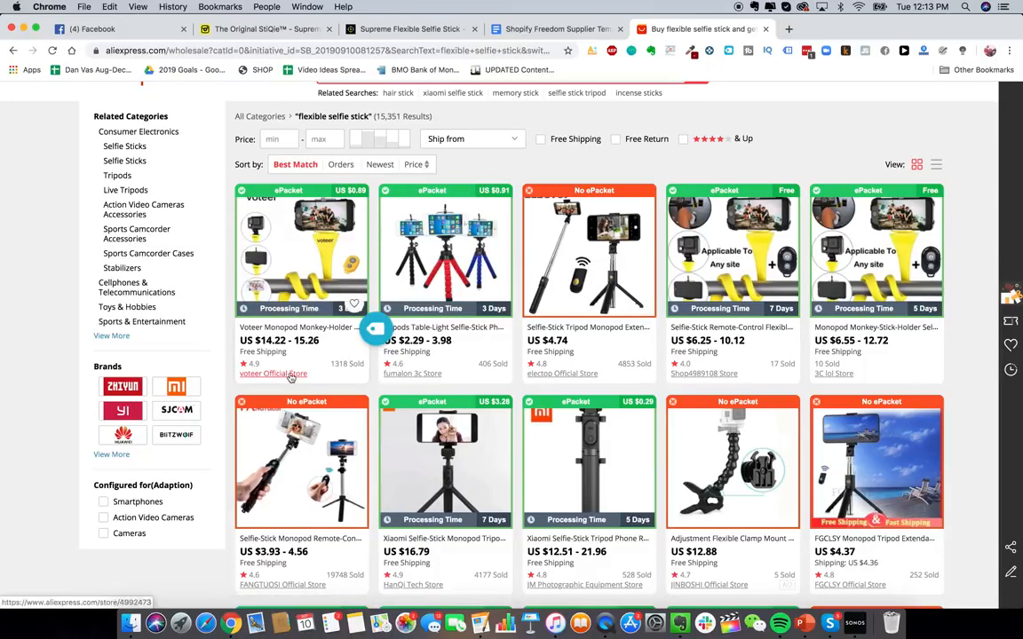
pyautogui.scroll(-1, 329, 386)
pyautogui.scroll(1, 329, 388)
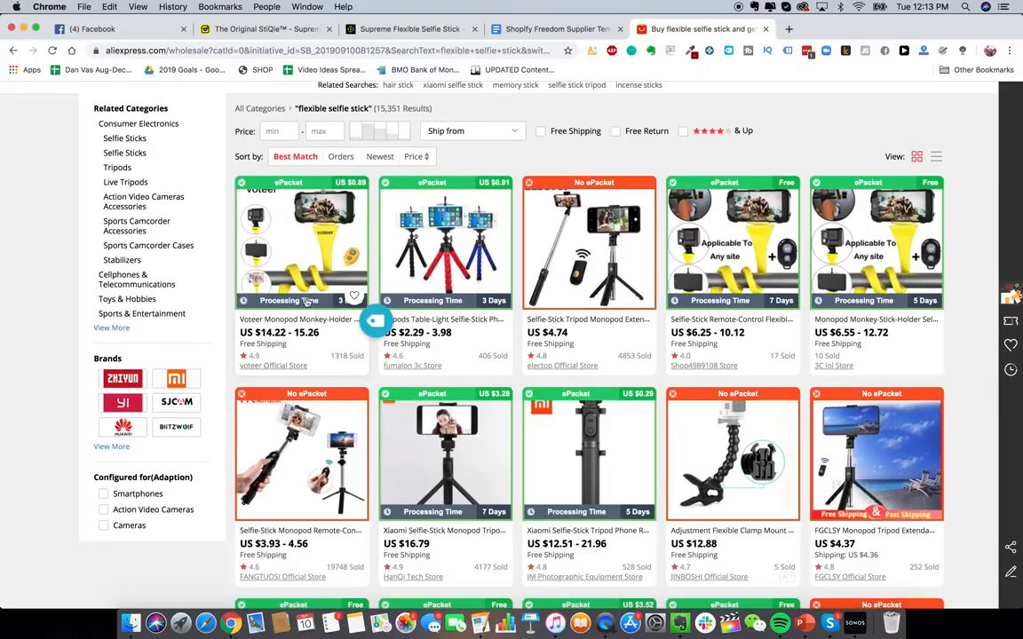
pyautogui.scroll(1, 319, 360)
pyautogui.scroll(-5, 373, 373)
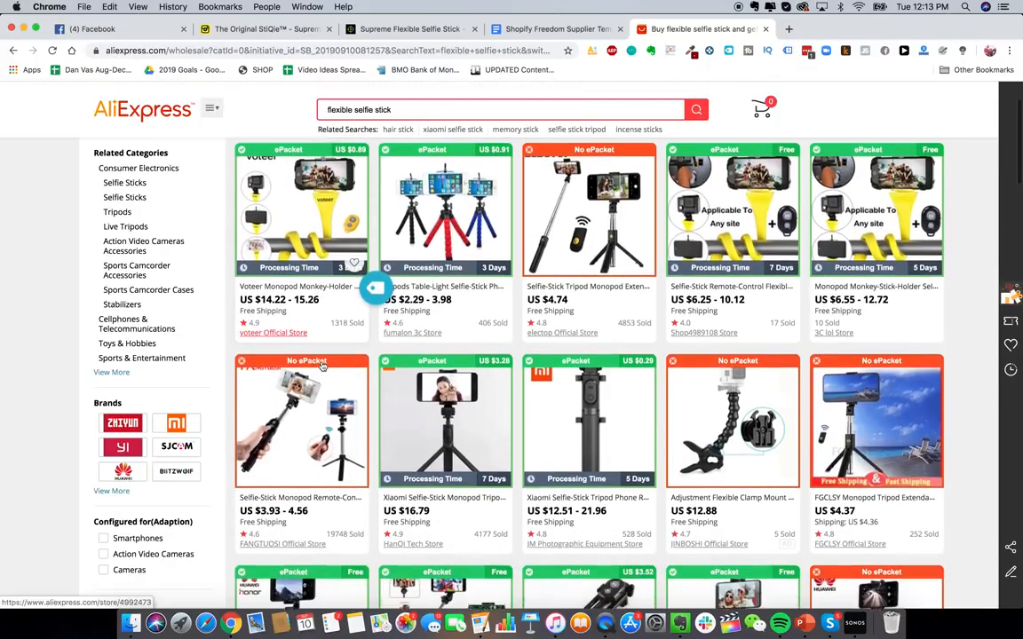
pyautogui.scroll(6, 575, 468)
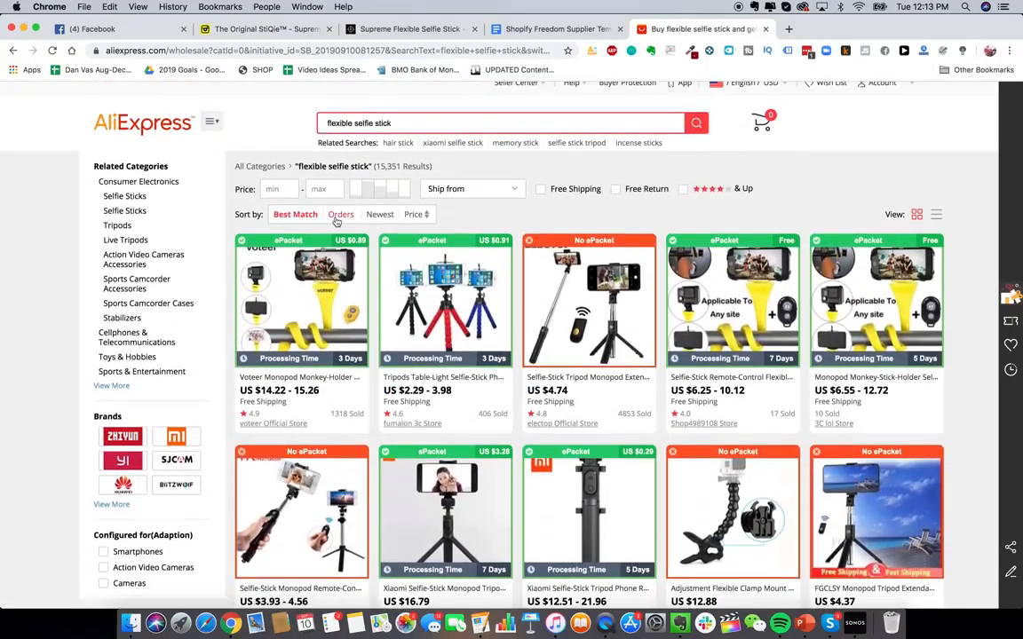
pyautogui.click(340, 214)
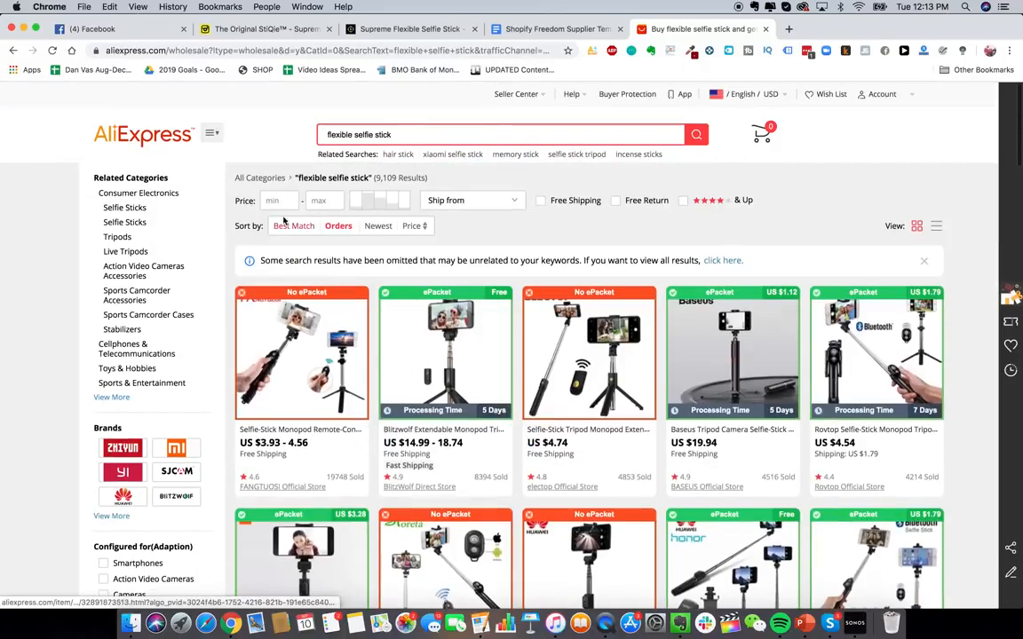
pyautogui.click(295, 225)
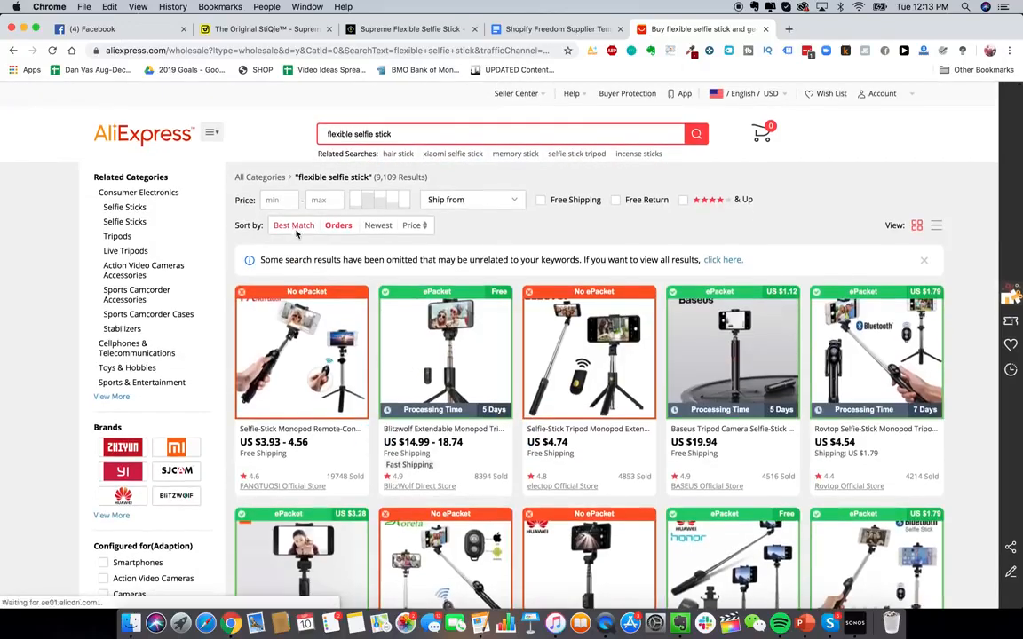
pyautogui.scroll(-1, 857, 351)
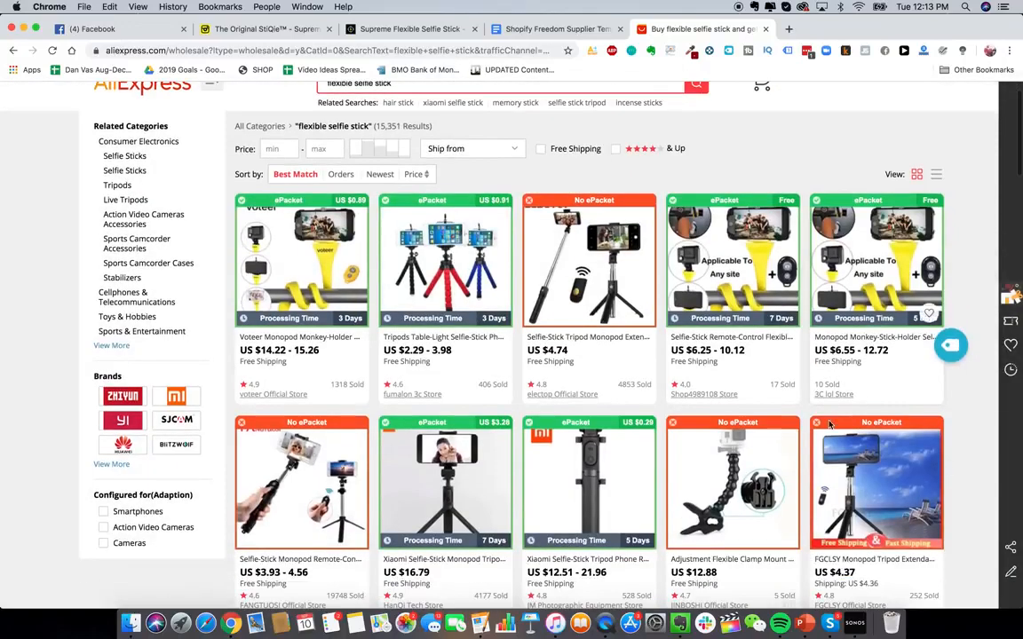
# - Open the Monopod Monkey-Stick-Holder selfie stick listing in a new tab and switch to it
pyautogui.rightClick(863, 312)
pyautogui.click(879, 318)
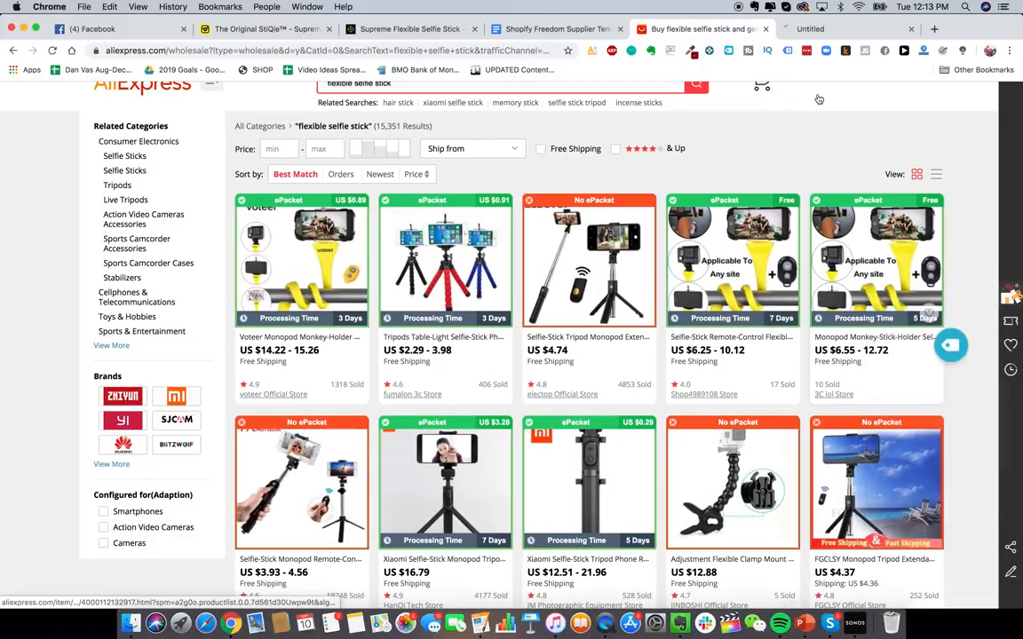
pyautogui.click(825, 30)
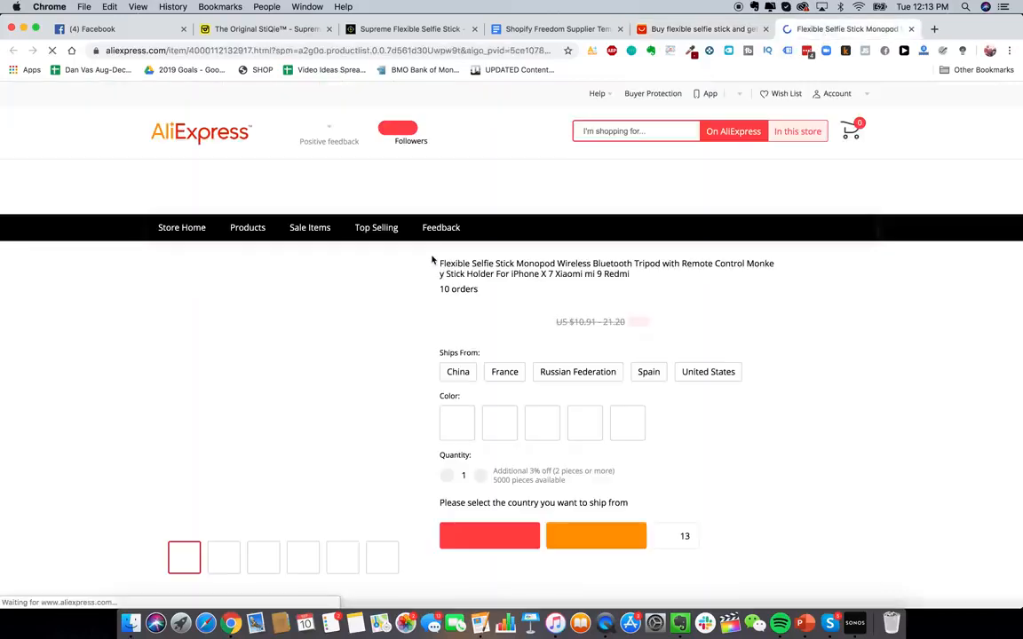
# - Examine the Flexible Selfie Stick Monopod product page, its shipping options, colours and images
pyautogui.scroll(-1, 718, 458)
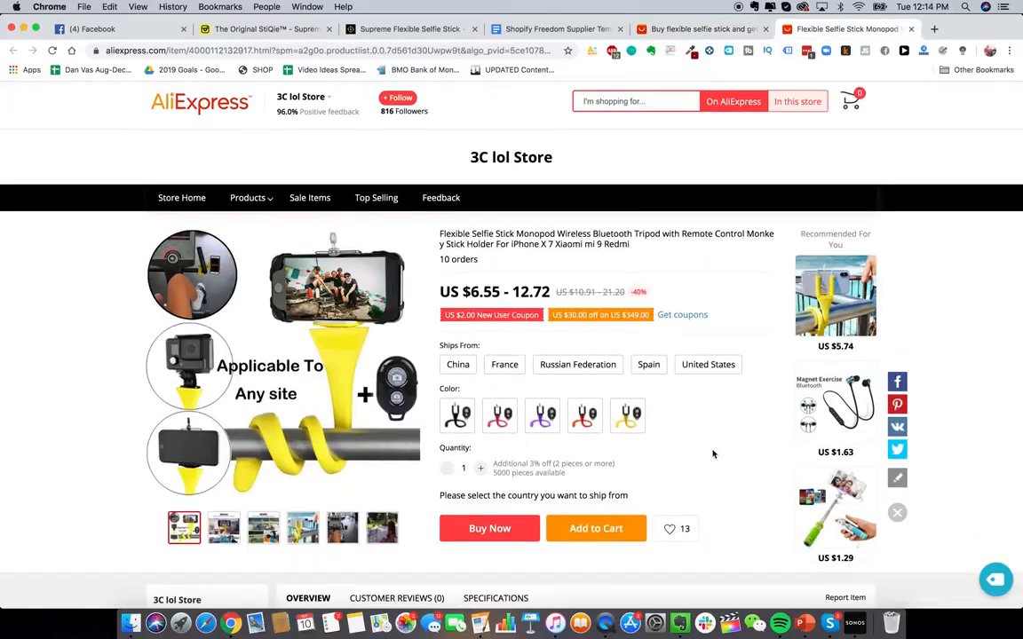
pyautogui.scroll(-1, 705, 445)
pyautogui.scroll(1, 703, 445)
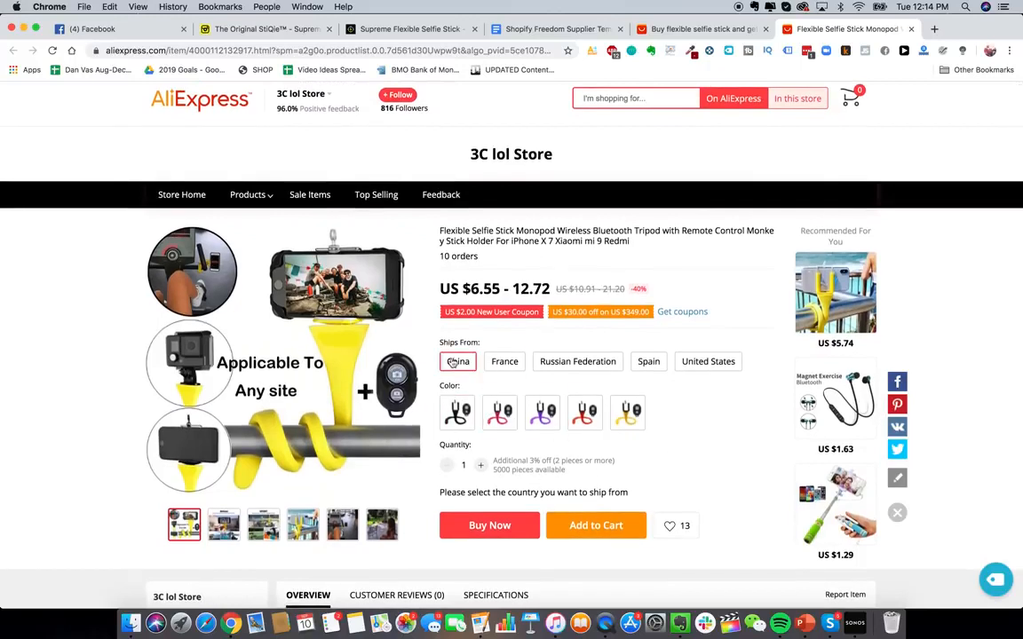
pyautogui.click(488, 523)
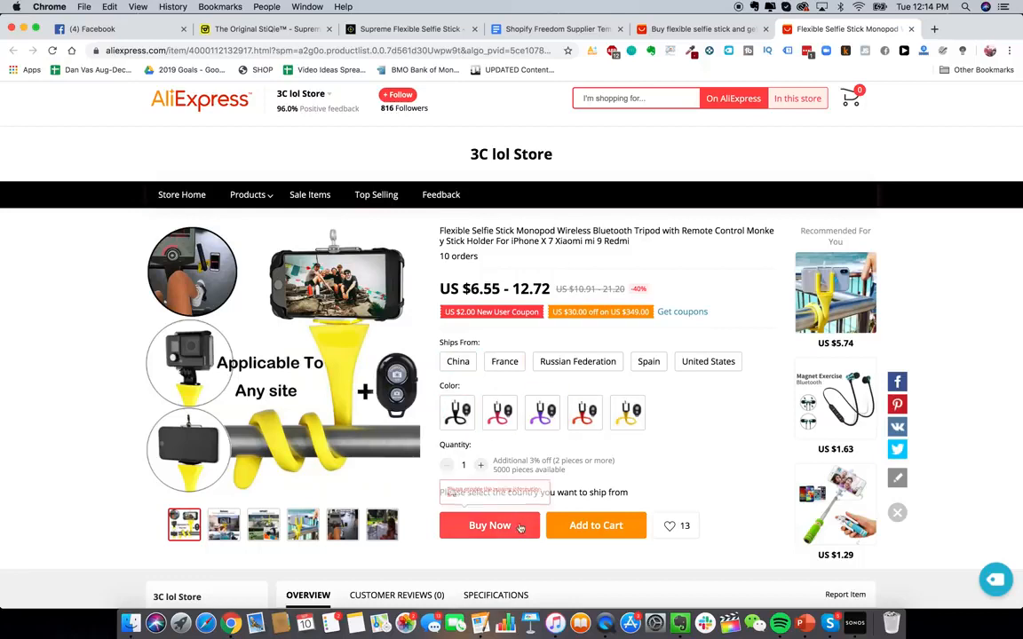
pyautogui.click(595, 537)
pyautogui.scroll(-1, 597, 534)
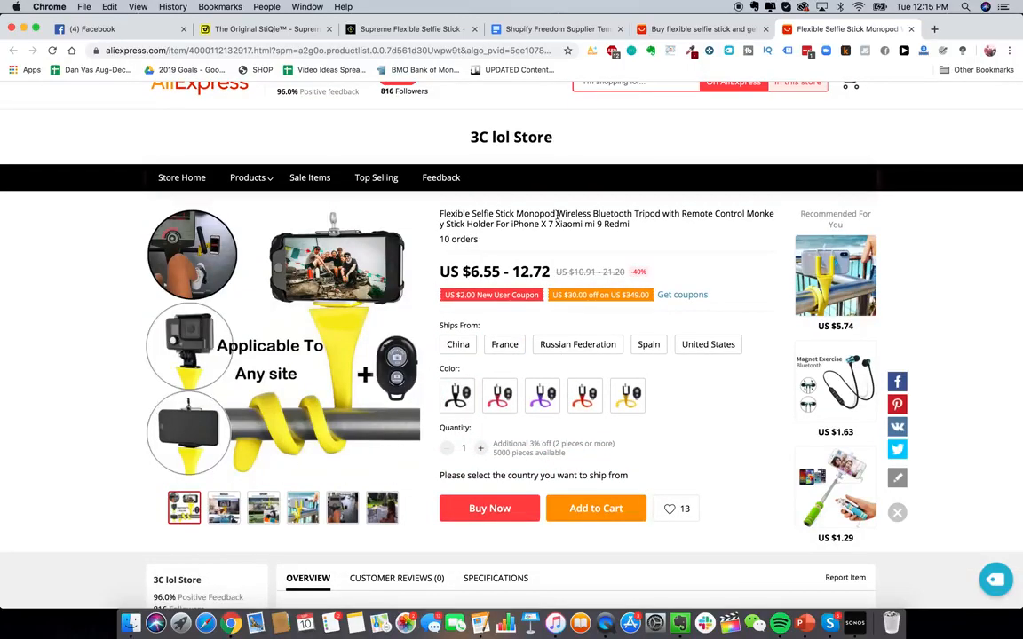
pyautogui.scroll(1, 419, 184)
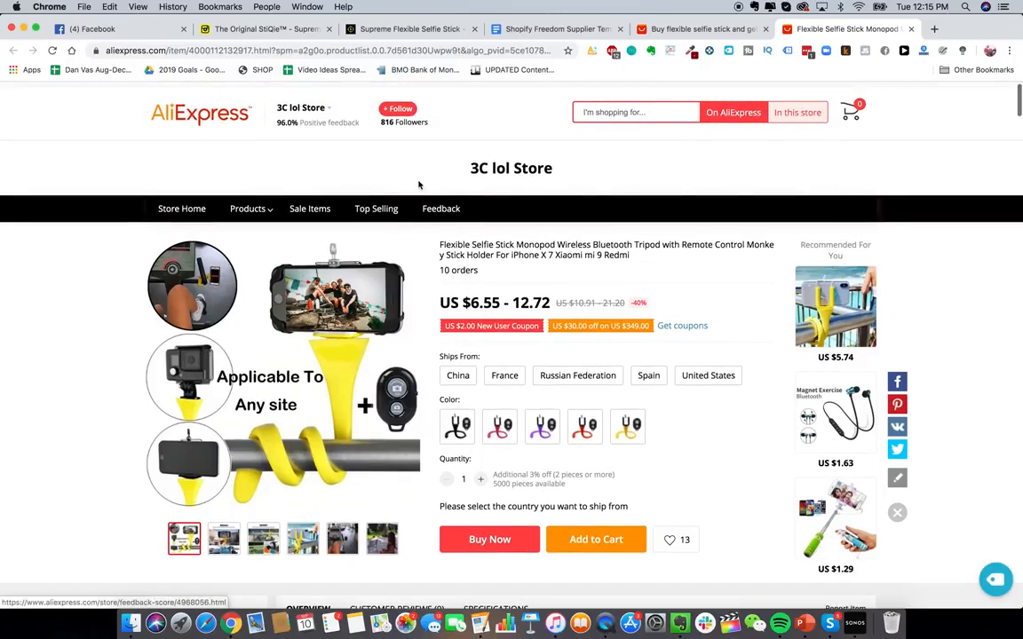
pyautogui.scroll(-1, 500, 336)
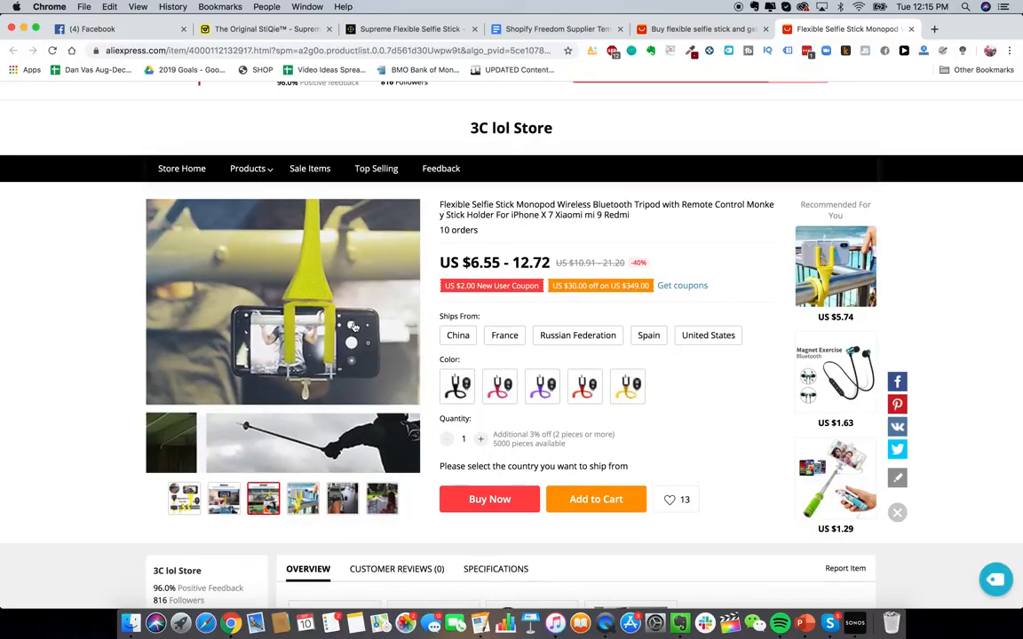
pyautogui.scroll(1, 354, 327)
# - Open a message chat with the 3C lol Store seller from the store's info card
pyautogui.moveTo(300, 109)
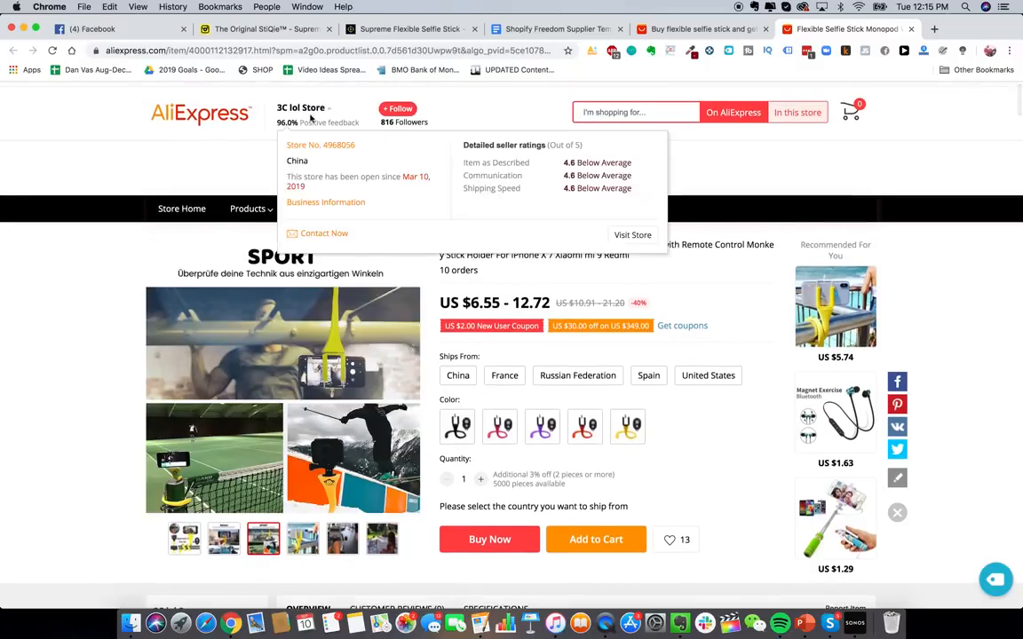
pyautogui.click(318, 236)
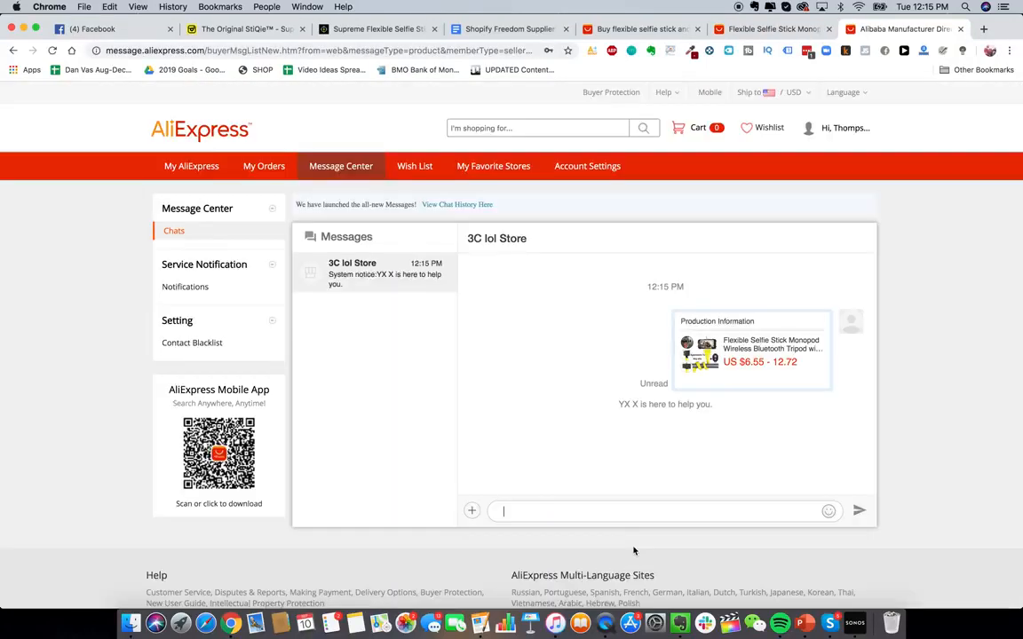
# - Copy the Branded Dropshipping Supplier Template letter from the document and paste it into the 3C lol Store chat message box
pyautogui.click(503, 29)
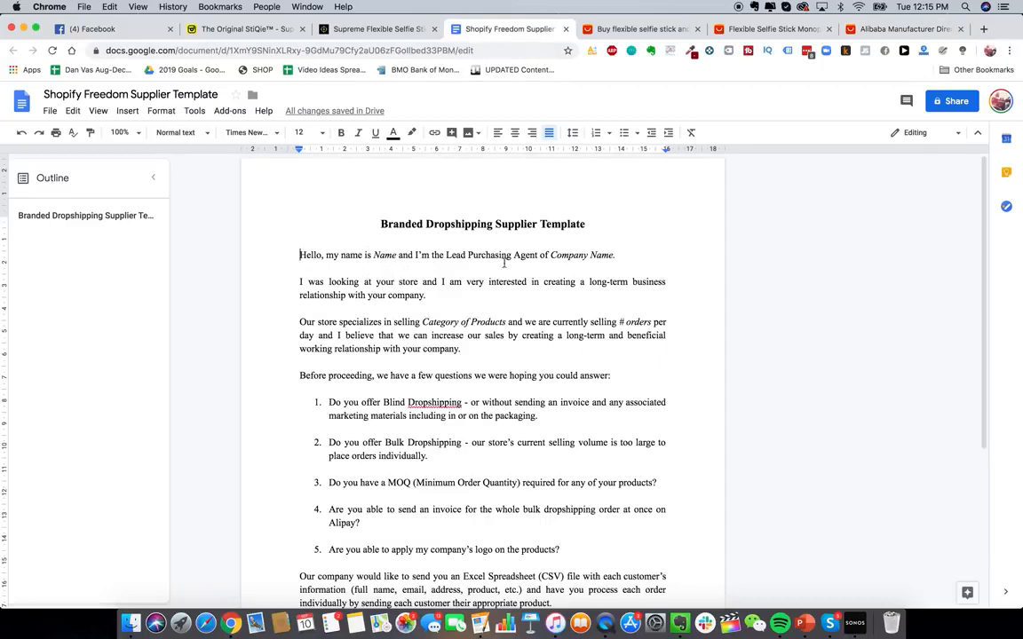
pyautogui.moveTo(375, 223); pyautogui.dragTo(585, 225)
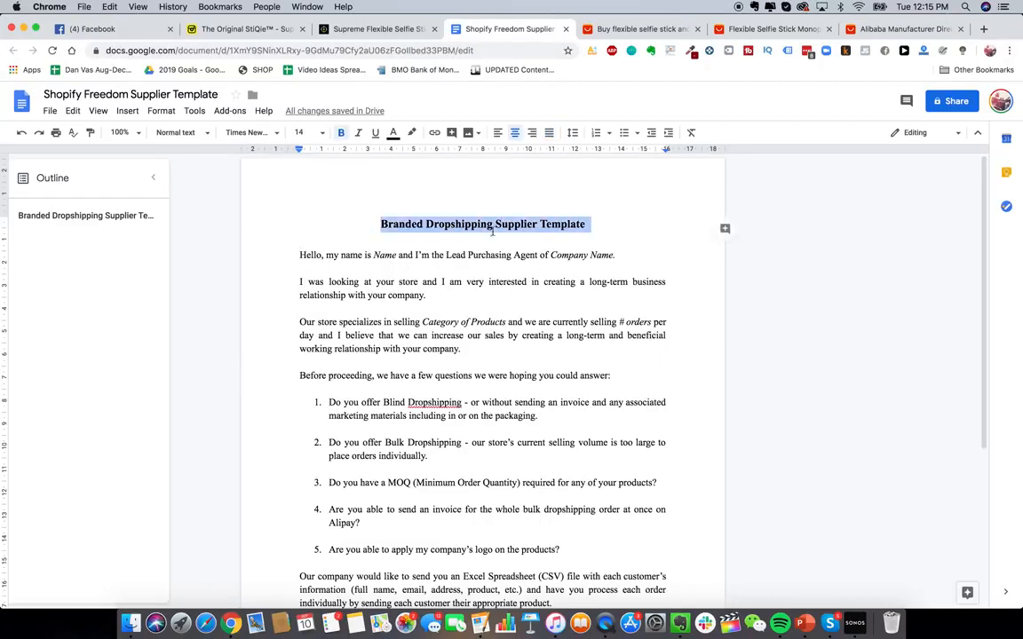
pyautogui.moveTo(269, 251); pyautogui.dragTo(531, 621)
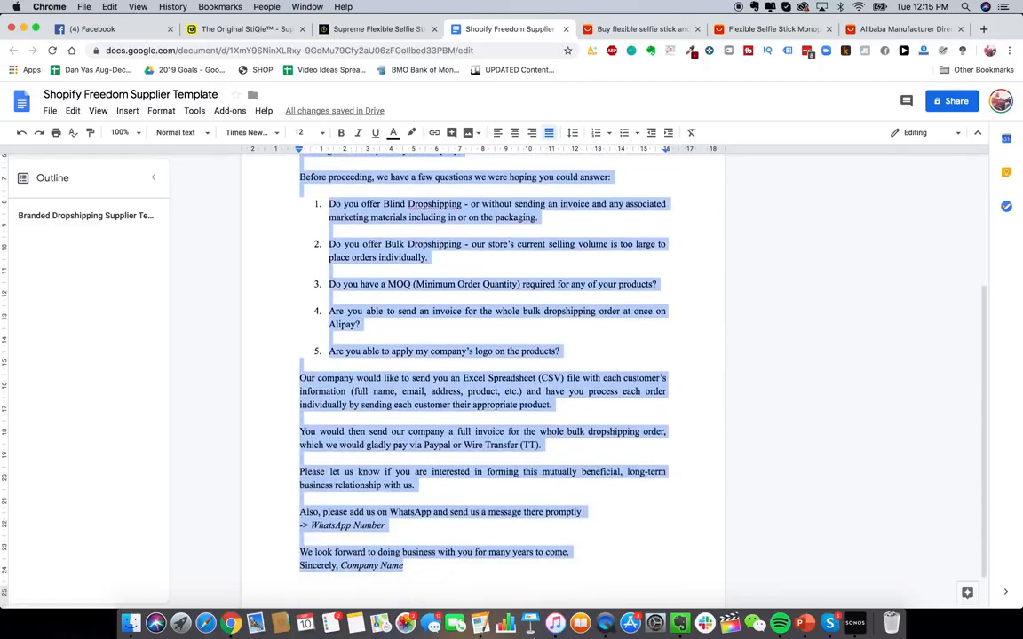
pyautogui.click(897, 29)
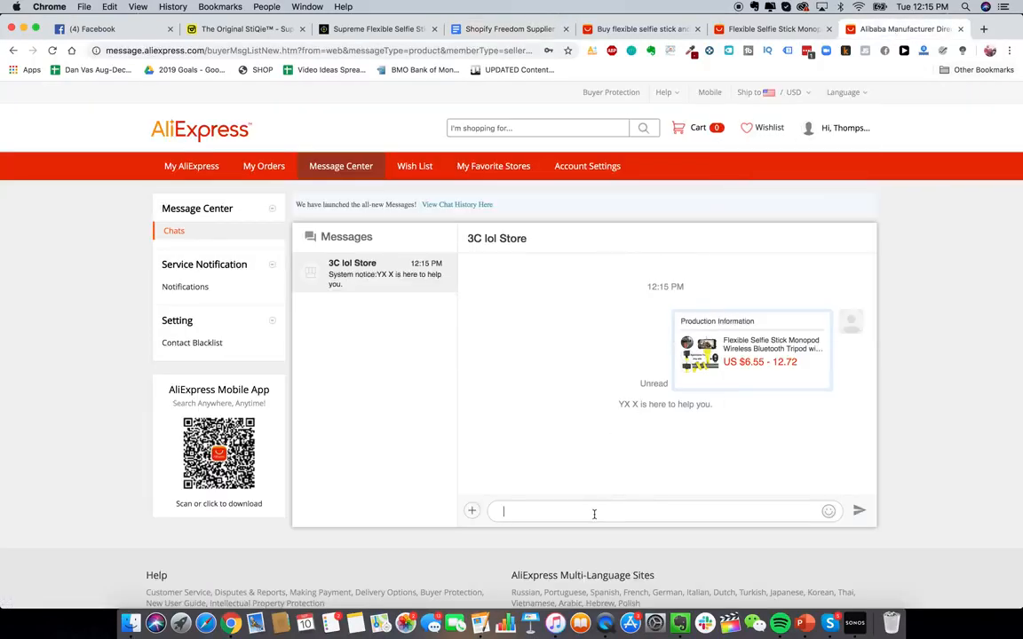
pyautogui.press('super+v')
pyautogui.scroll(10, 542, 485)
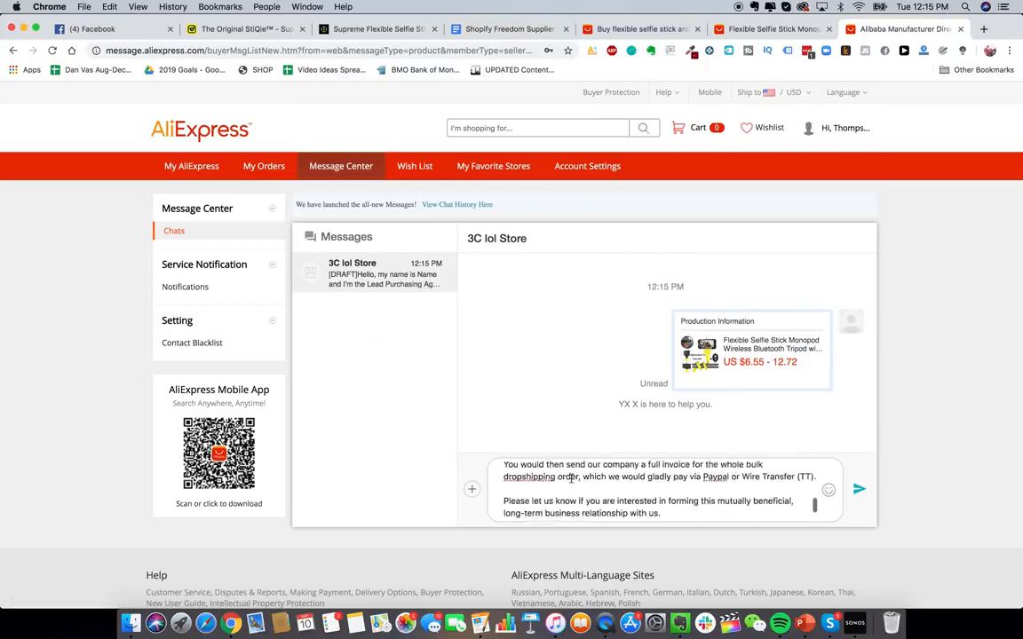
# - Review the flexible selfie stick search results on AliExpress
pyautogui.click(626, 28)
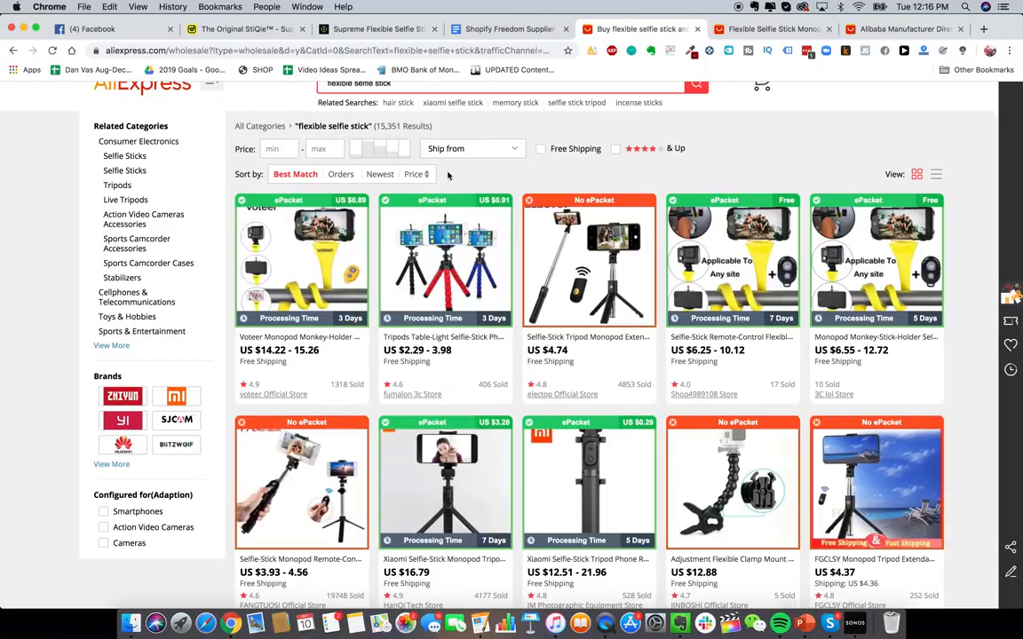
pyautogui.scroll(1, 462, 293)
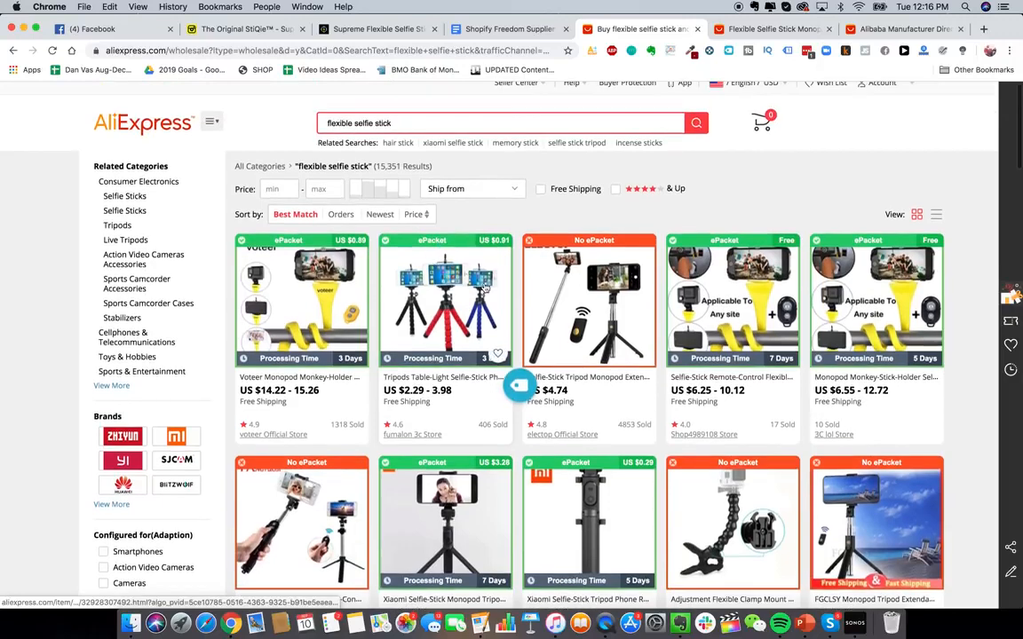
pyautogui.scroll(-1, 484, 287)
pyautogui.scroll(1, 471, 284)
pyautogui.scroll(-1, 462, 281)
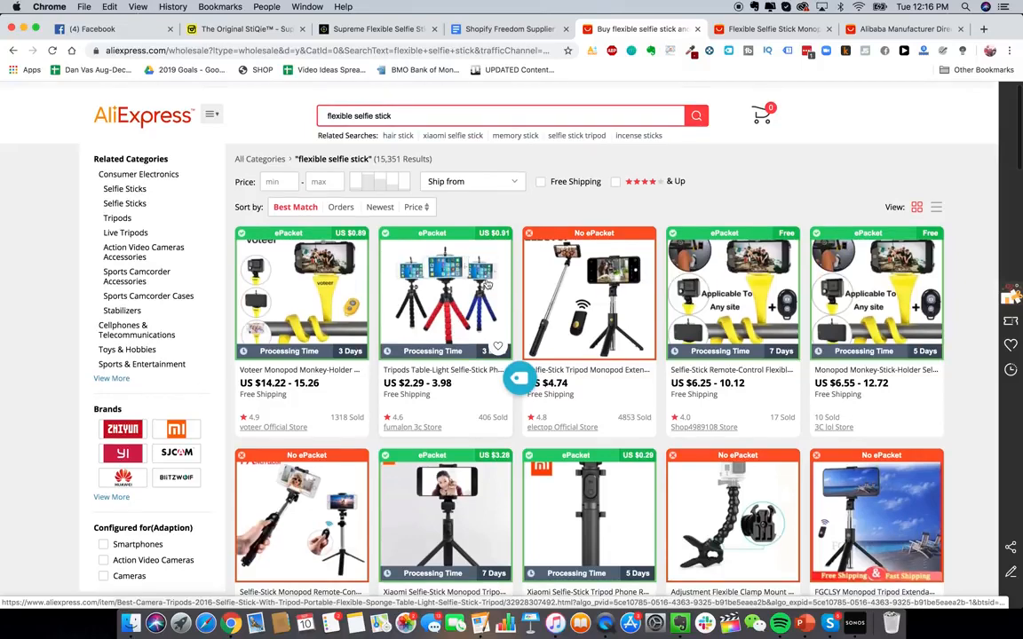
pyautogui.scroll(-1, 480, 271)
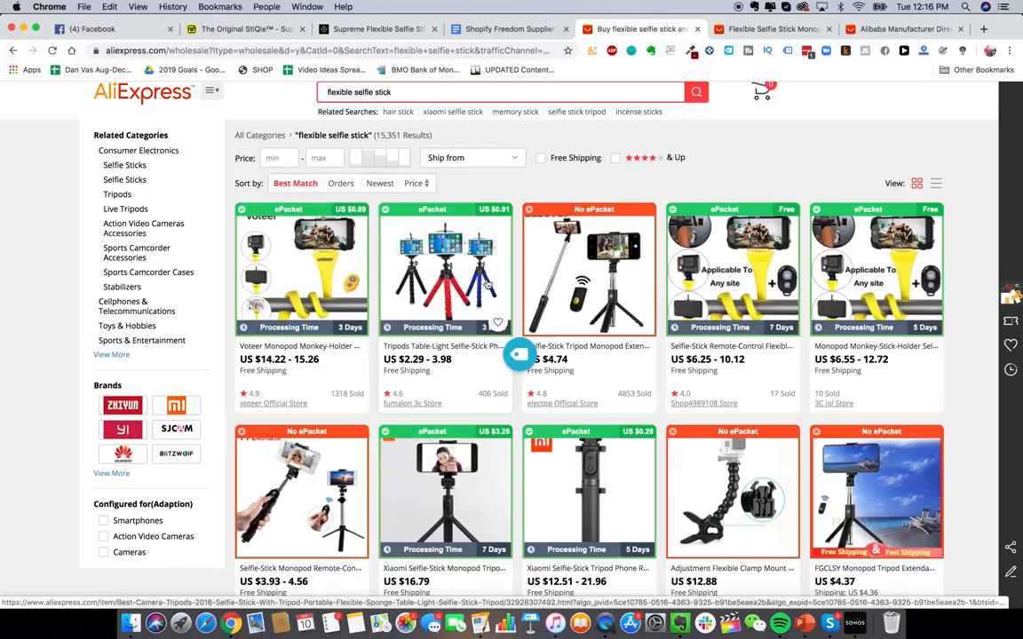
pyautogui.scroll(2, 487, 287)
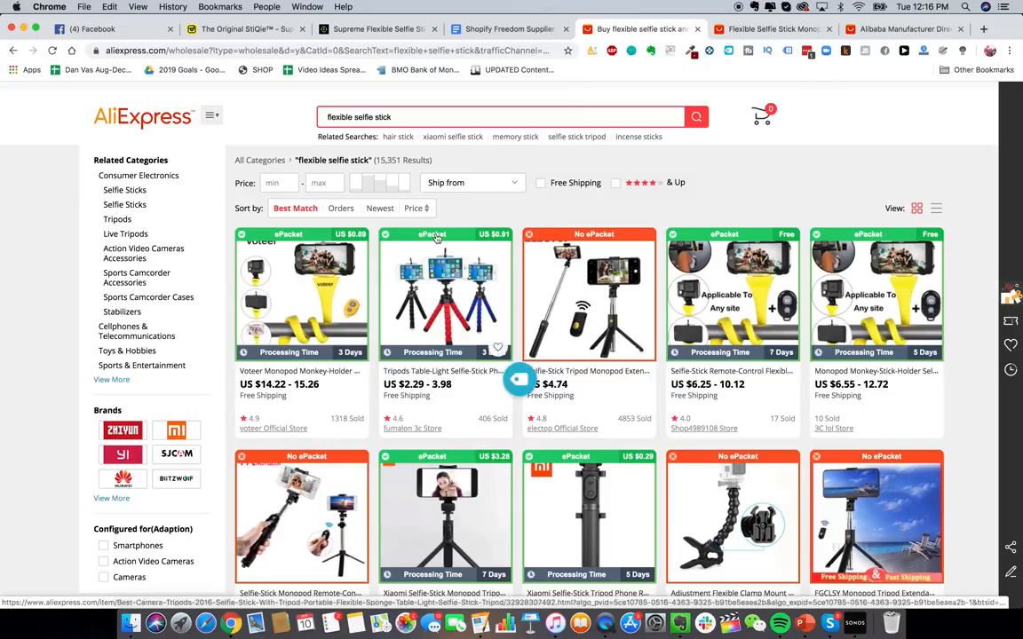
pyautogui.scroll(1, 437, 237)
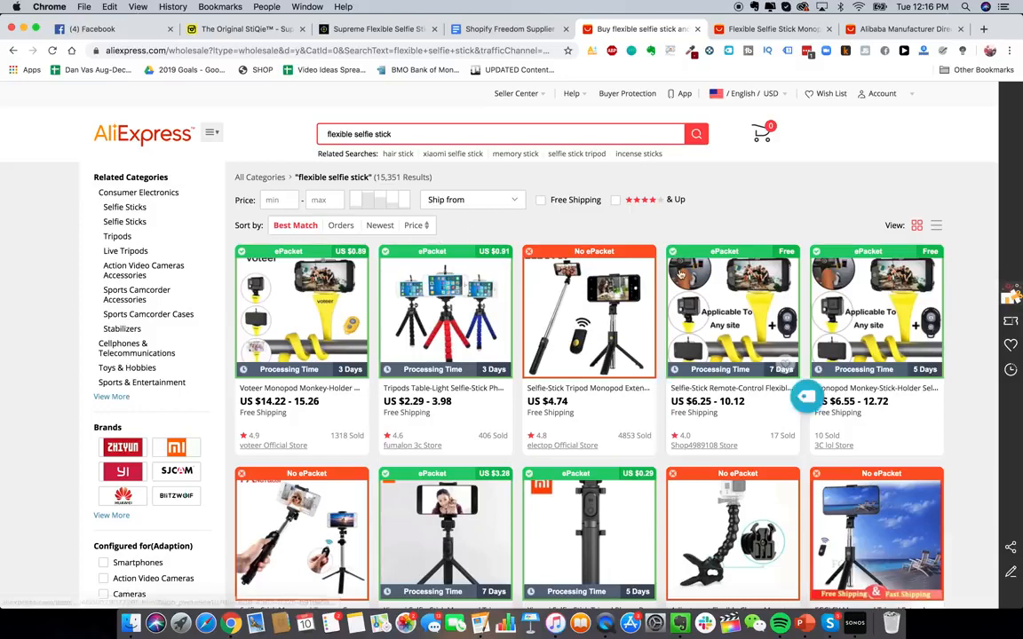
pyautogui.scroll(-1, 506, 192)
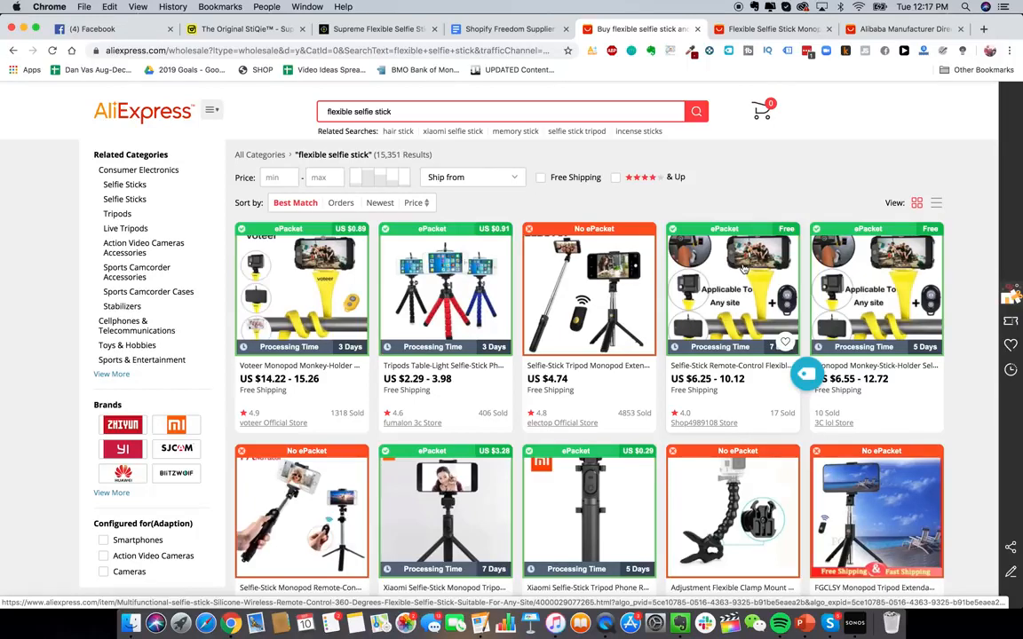
# - Go to alibaba.com in the product page tab
pyautogui.click(771, 28)
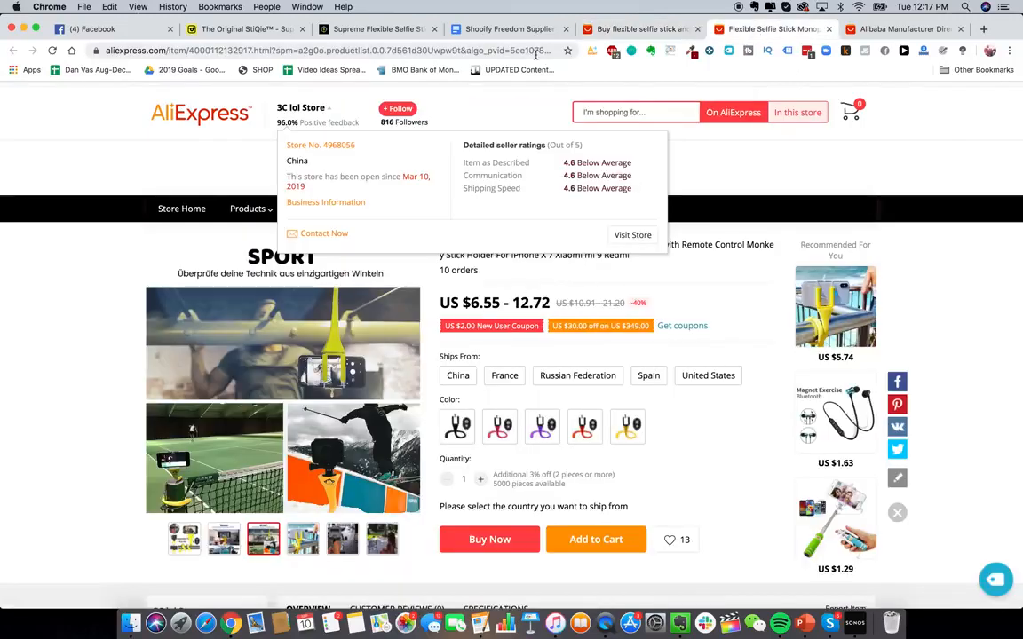
pyautogui.click(533, 51)
pyautogui.write('alibaba.com')
pyautogui.press('Return')
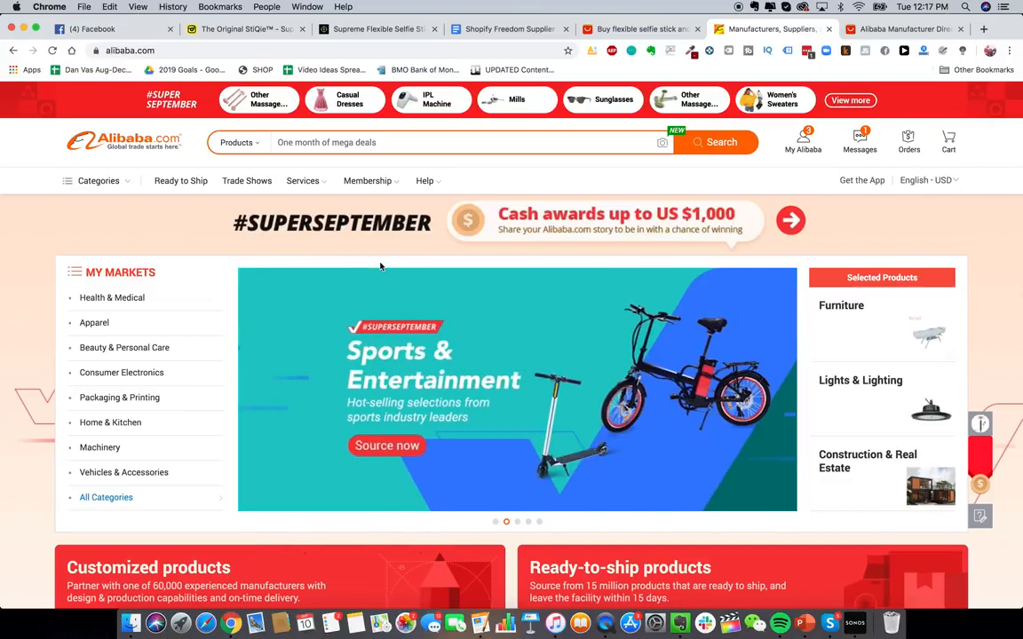
# - Search Alibaba for flexible selfie stick and scroll through the results
pyautogui.click(453, 143)
pyautogui.write('flexibl')
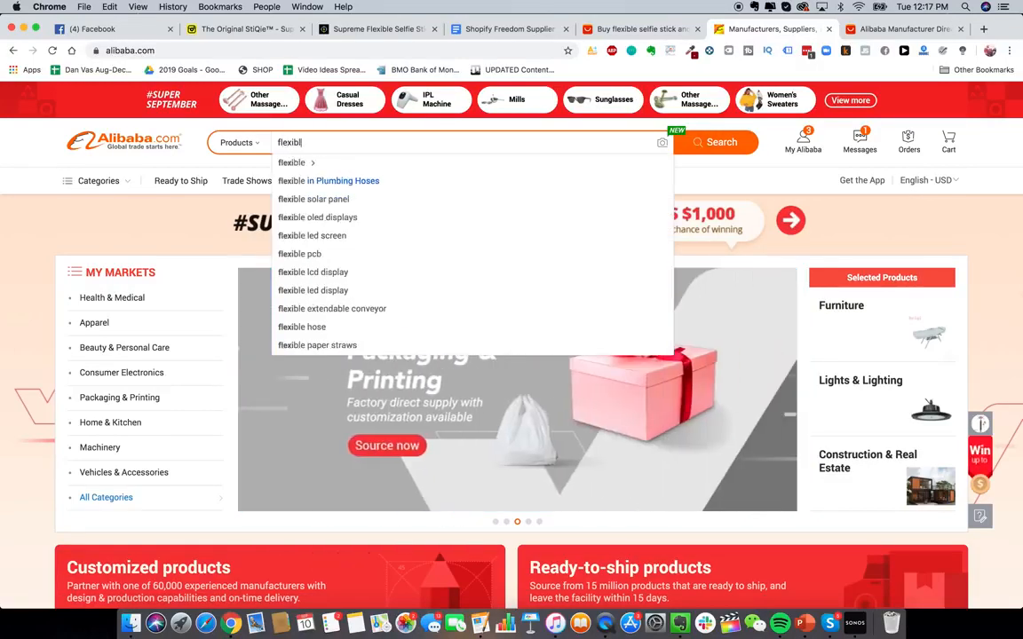
pyautogui.write('e selfie stick')
pyautogui.press('Return')
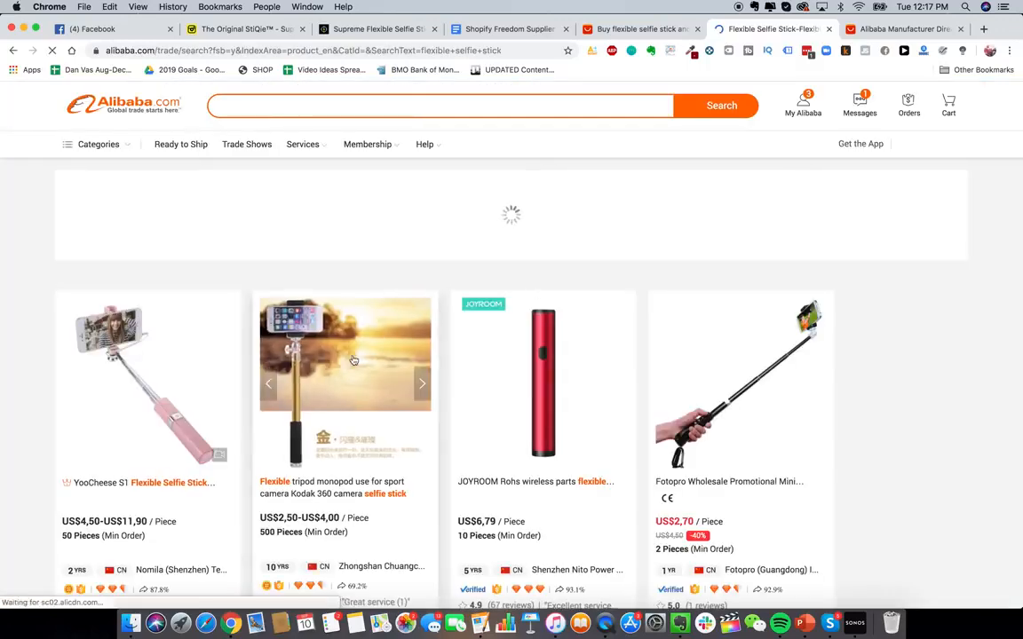
pyautogui.scroll(-1, 355, 324)
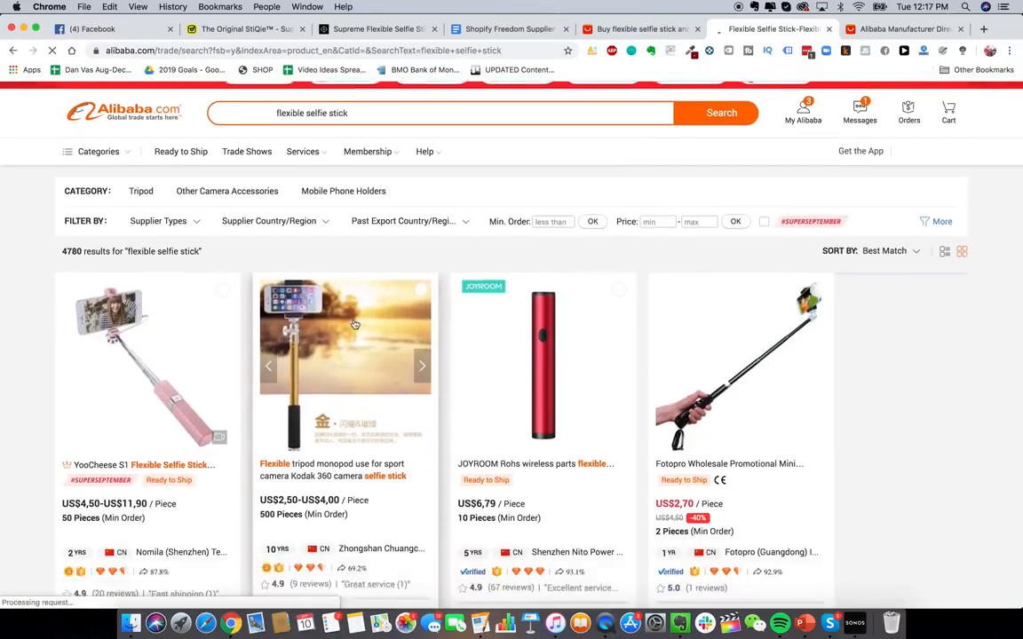
pyautogui.scroll(-10, 355, 324)
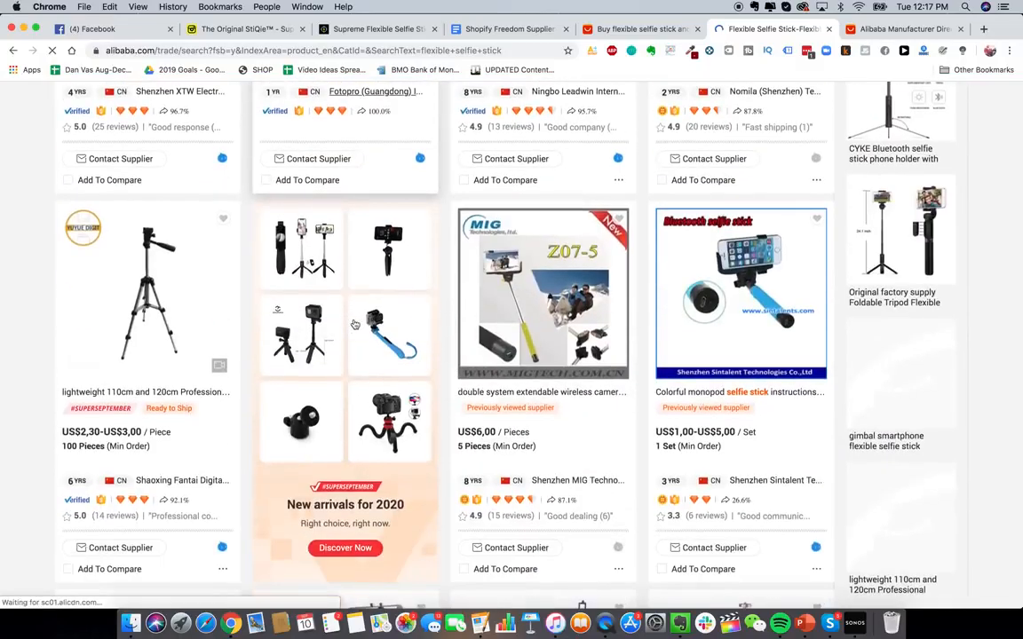
pyautogui.scroll(-4, 354, 324)
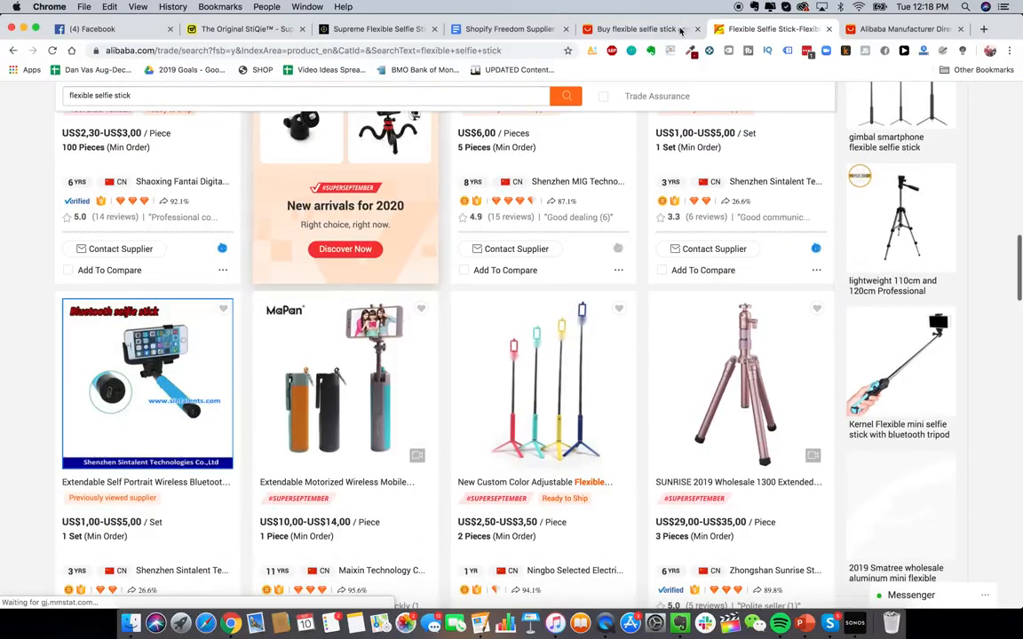
pyautogui.scroll(-3, 361, 323)
pyautogui.scroll(15, 360, 323)
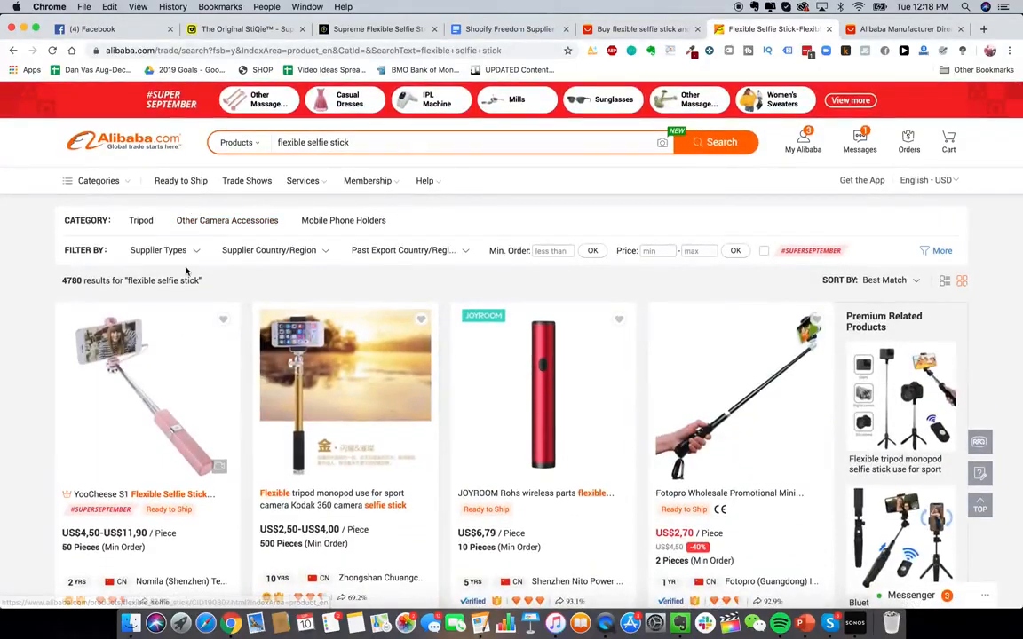
# - Filter the results by supplier type to Assessed Supplier
pyautogui.moveTo(296, 260)
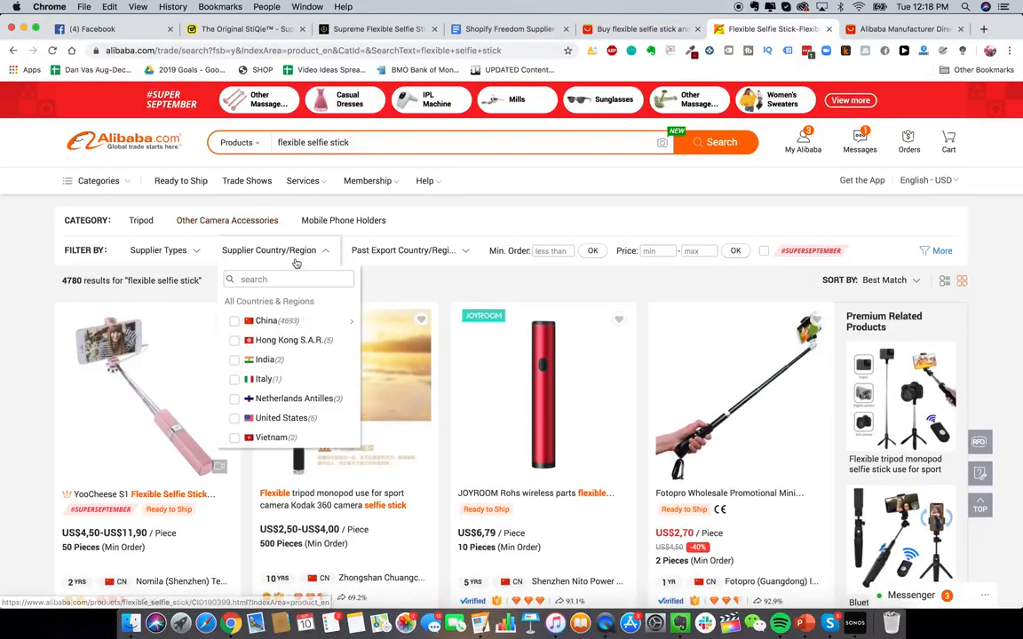
pyautogui.moveTo(179, 252)
pyautogui.click(186, 358)
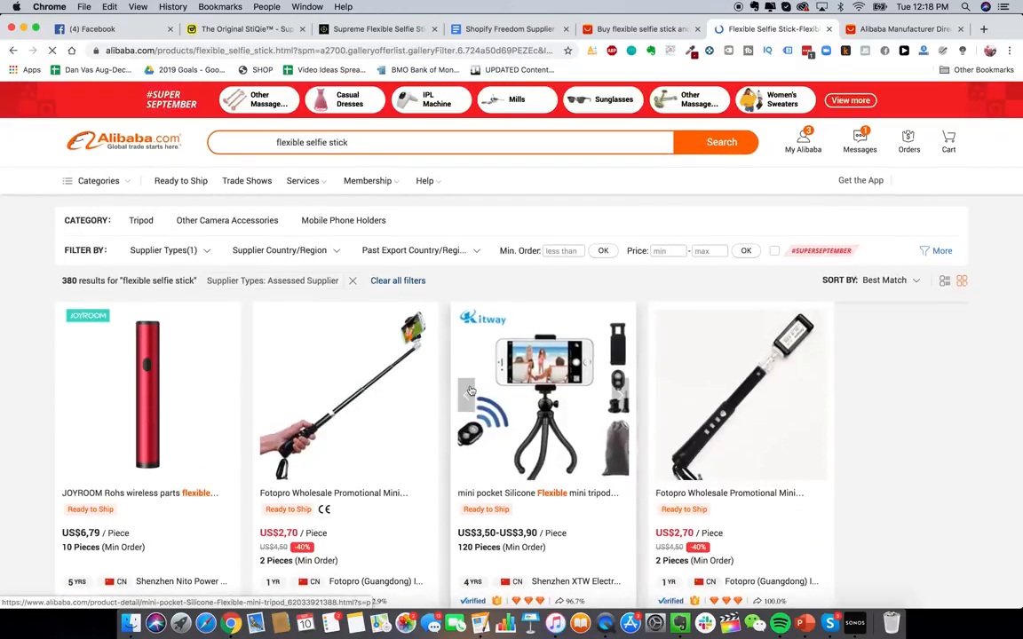
# - Browse the filtered flexible selfie stick results and go to page 2
pyautogui.scroll(-1, 477, 439)
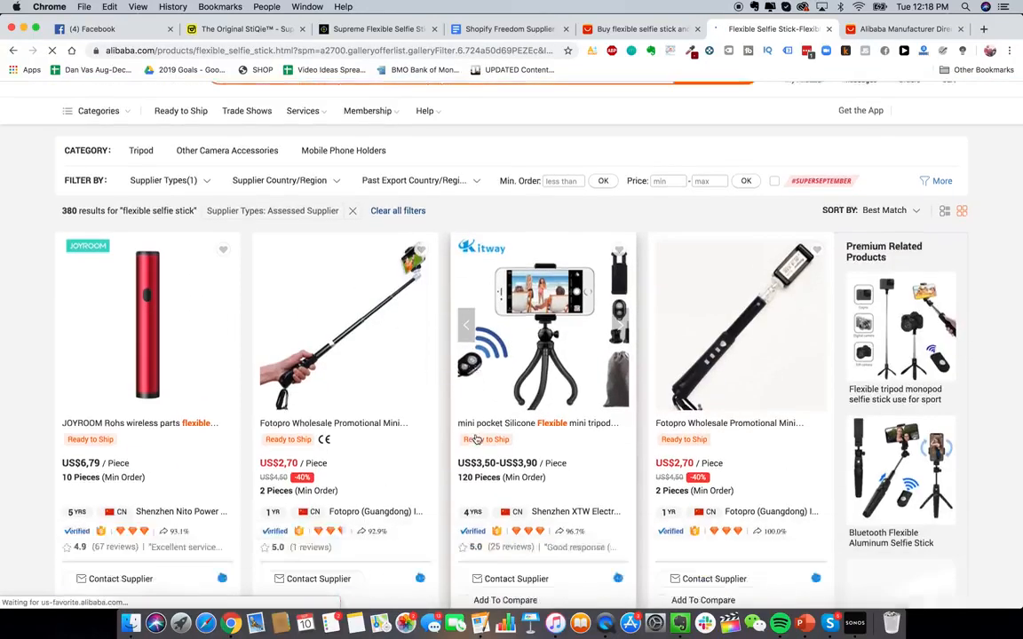
pyautogui.scroll(-10, 476, 439)
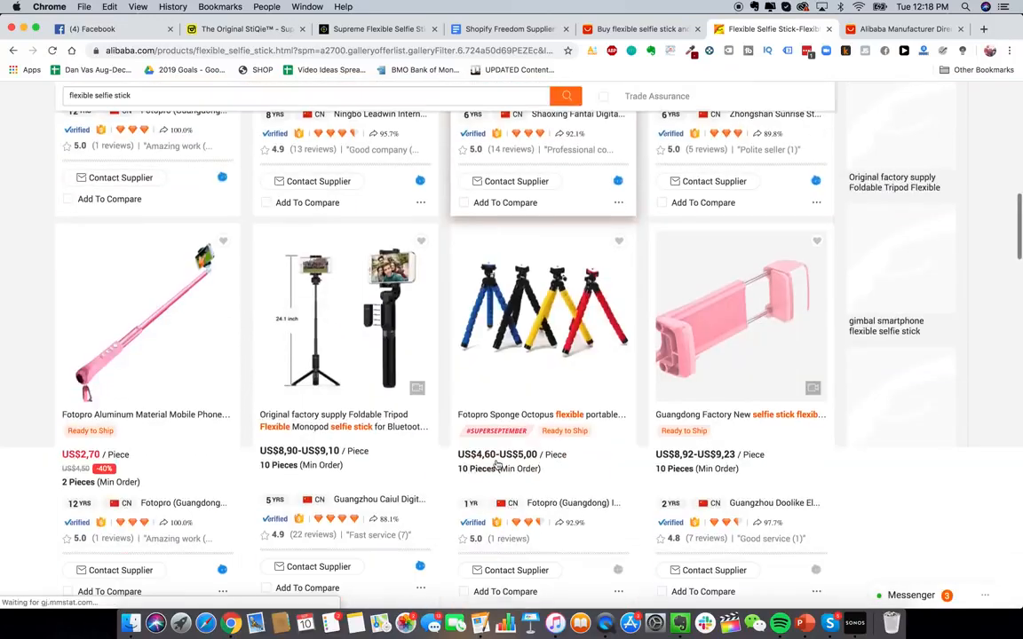
pyautogui.scroll(-4, 499, 457)
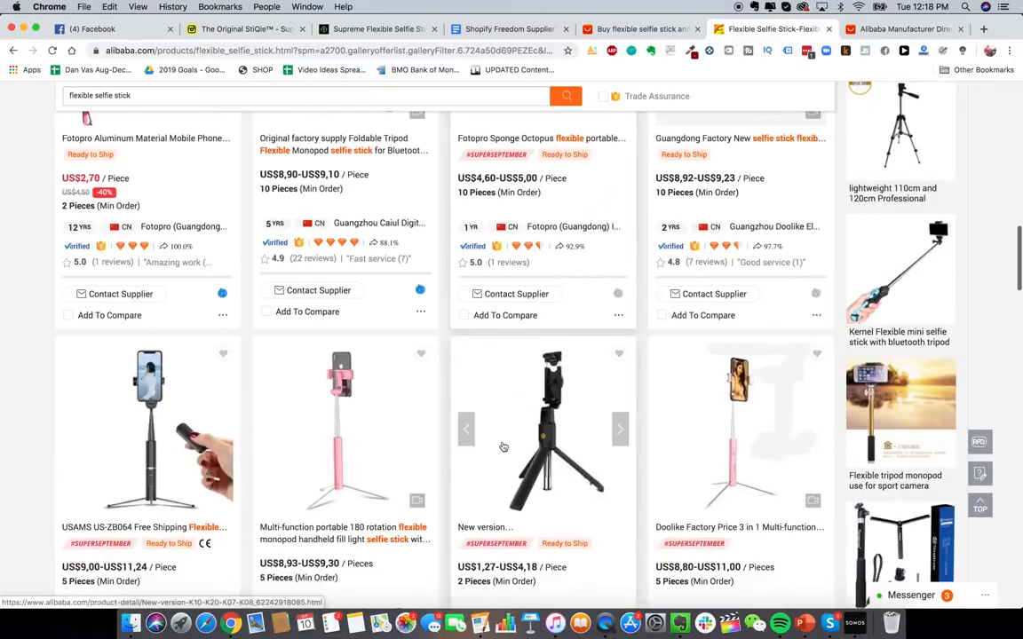
pyautogui.scroll(-4, 503, 447)
pyautogui.scroll(-4, 480, 400)
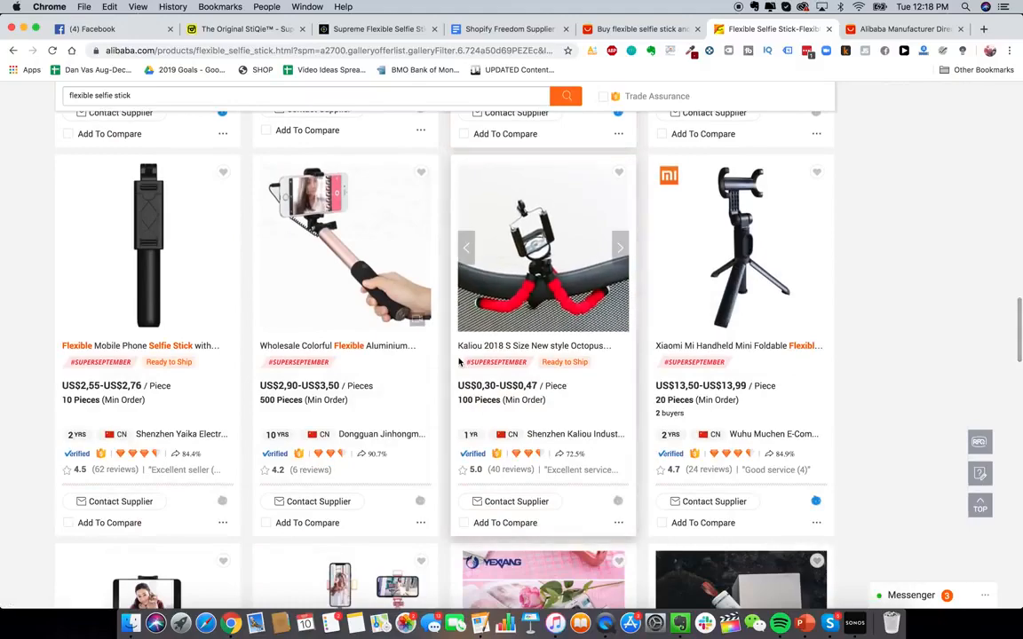
pyautogui.scroll(-4, 479, 355)
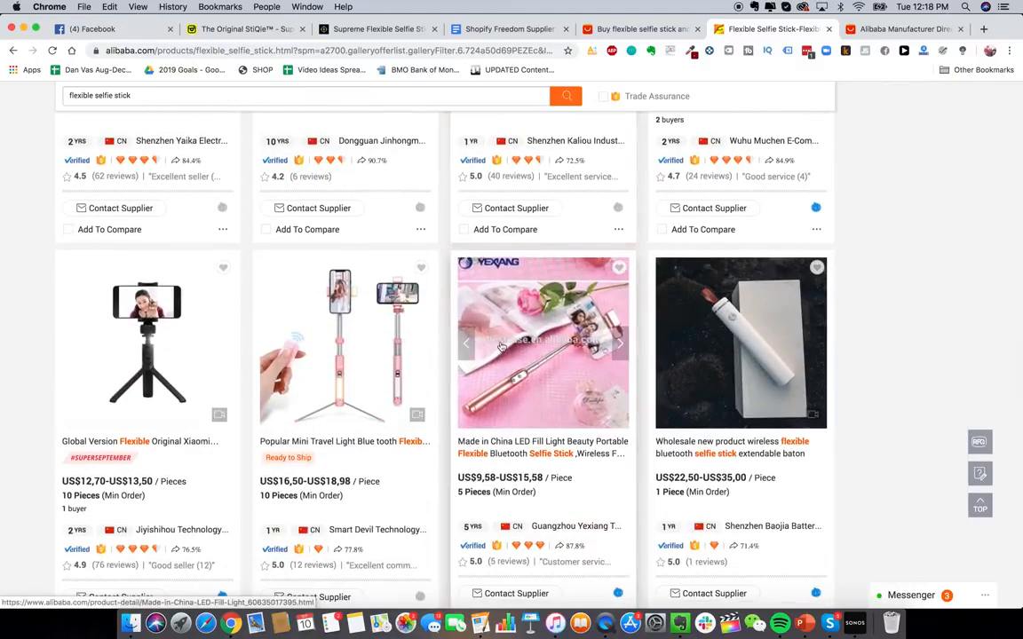
pyautogui.scroll(-13, 501, 347)
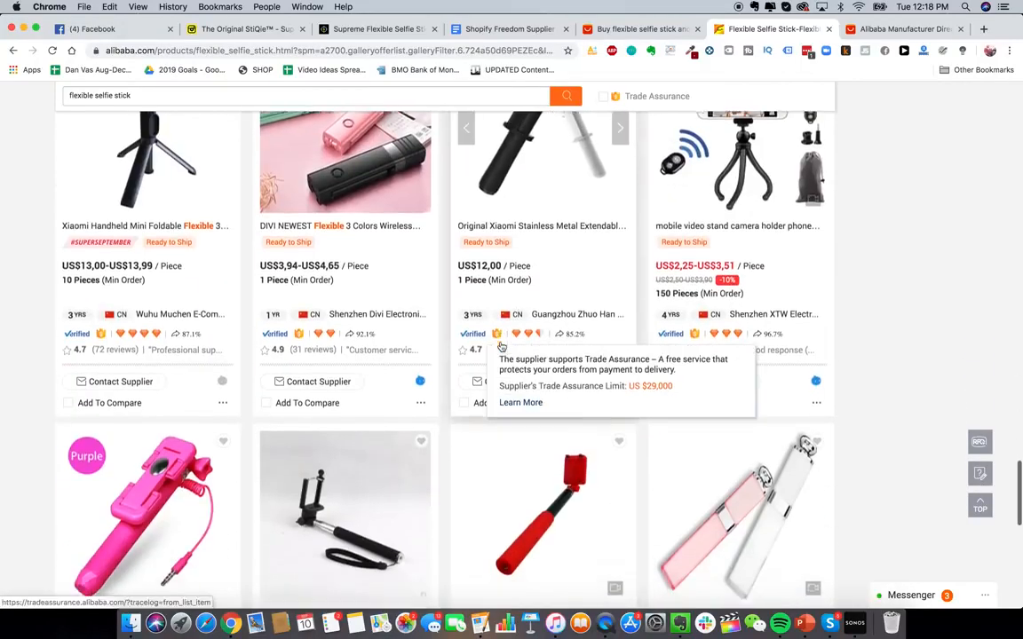
pyautogui.scroll(-5, 502, 346)
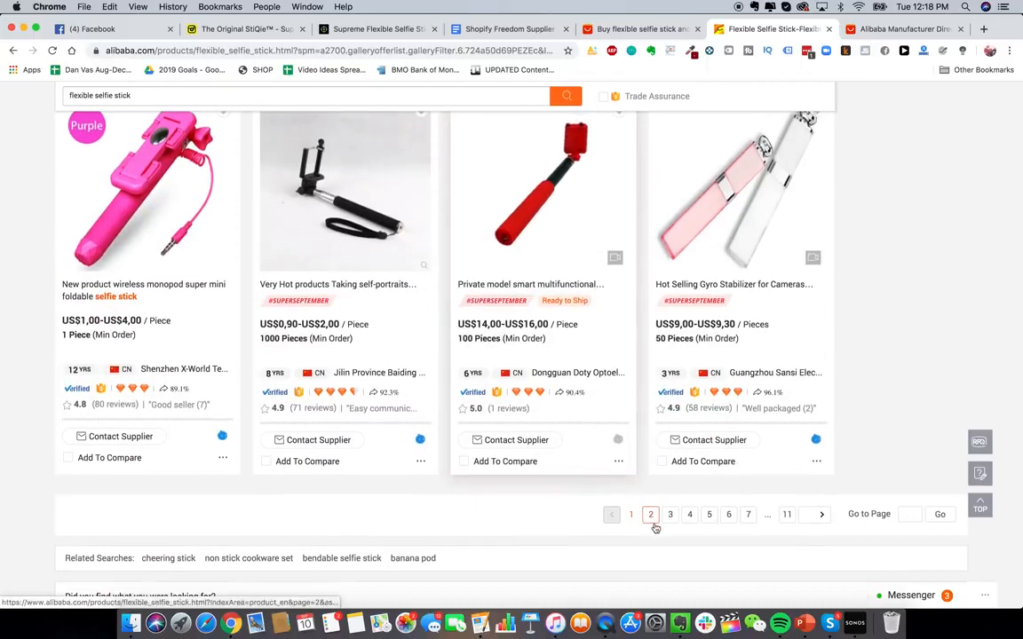
pyautogui.click(653, 517)
# - Compare the AliExpress results with the second page of Alibaba results
pyautogui.click(612, 29)
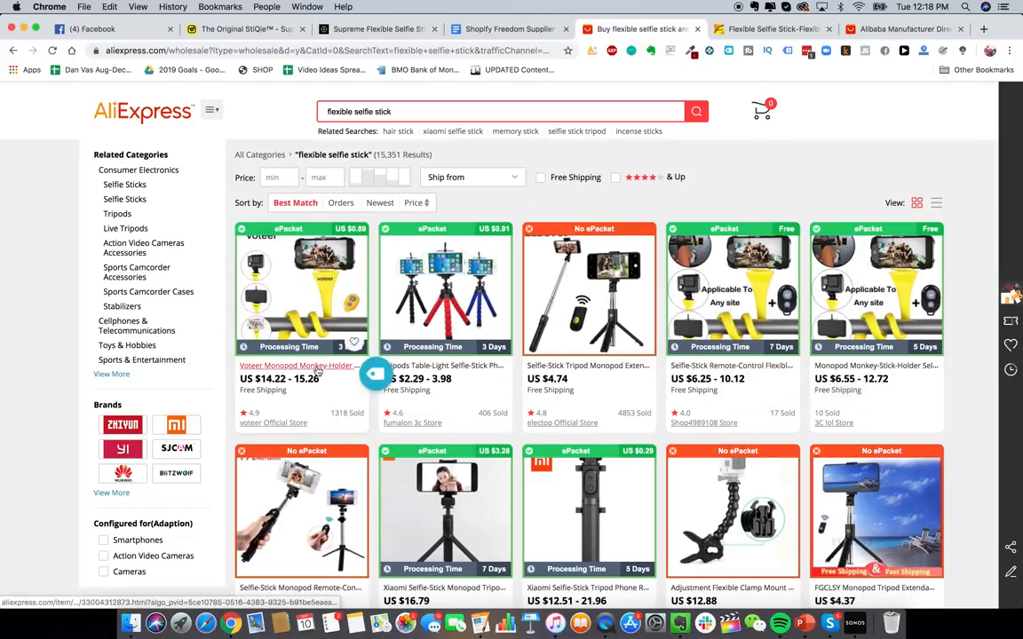
pyautogui.click(768, 28)
pyautogui.scroll(15, 463, 395)
pyautogui.scroll(-3, 464, 395)
pyautogui.scroll(-4, 464, 395)
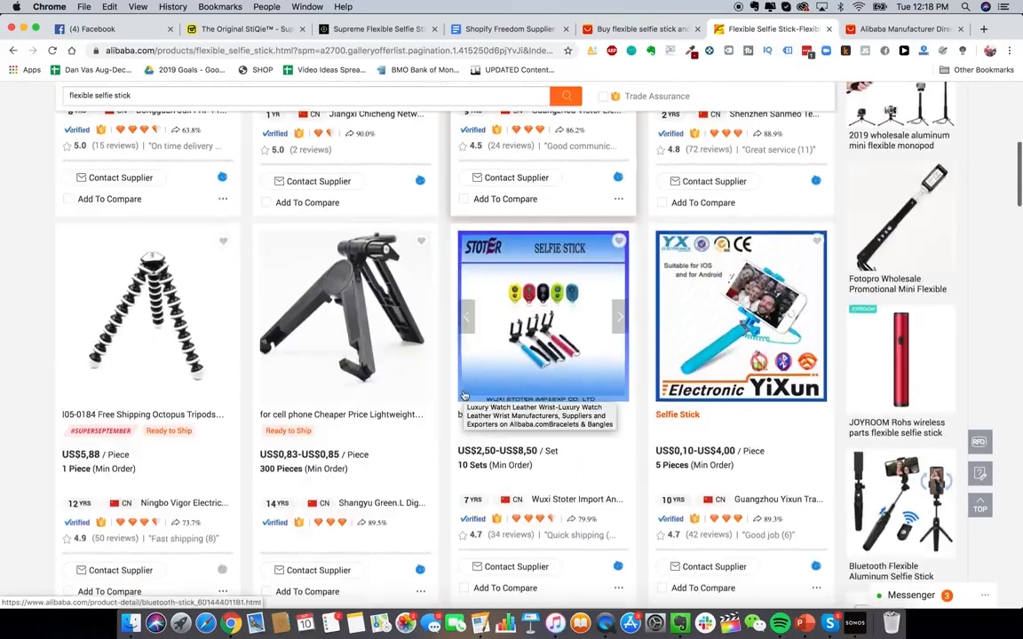
pyautogui.scroll(6, 463, 395)
pyautogui.scroll(-3, 480, 268)
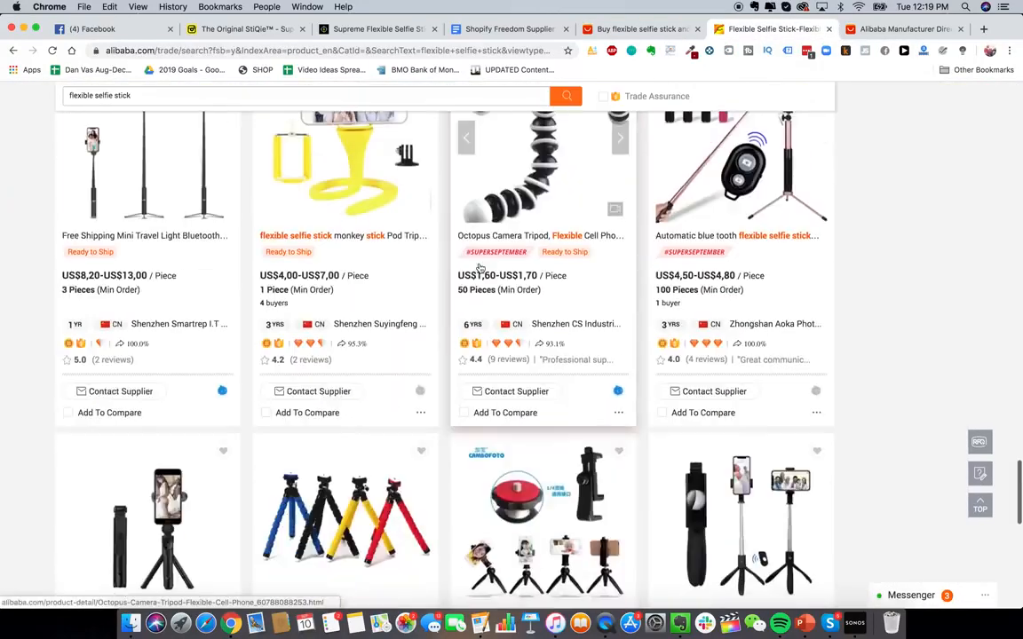
pyautogui.scroll(1, 480, 268)
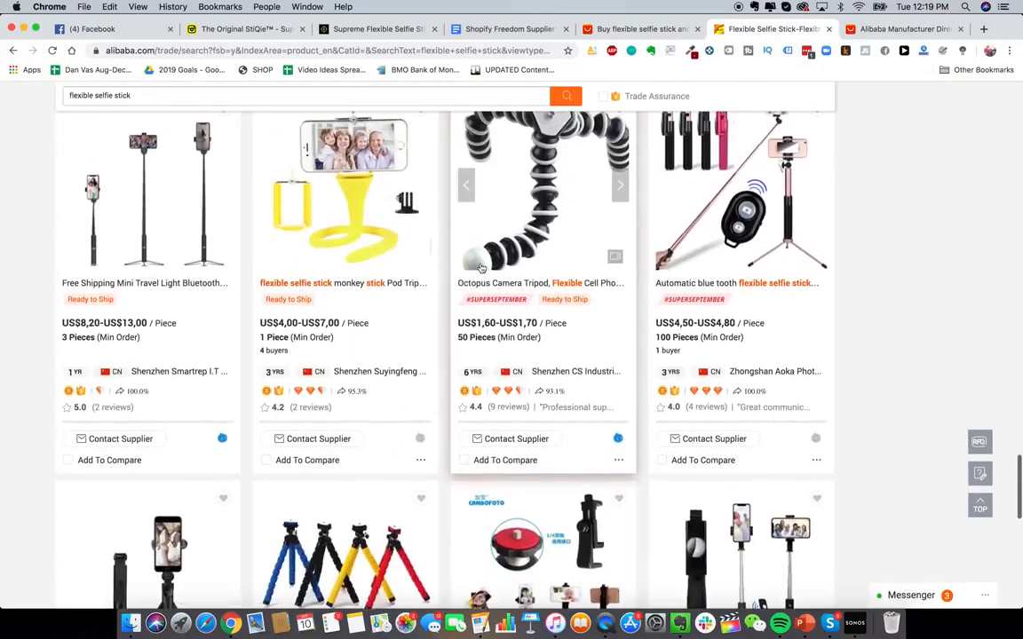
# - Open the yellow flexible selfie stick monkey stick Pod listing in a new tab
pyautogui.rightClick(343, 213)
pyautogui.press('Escape')
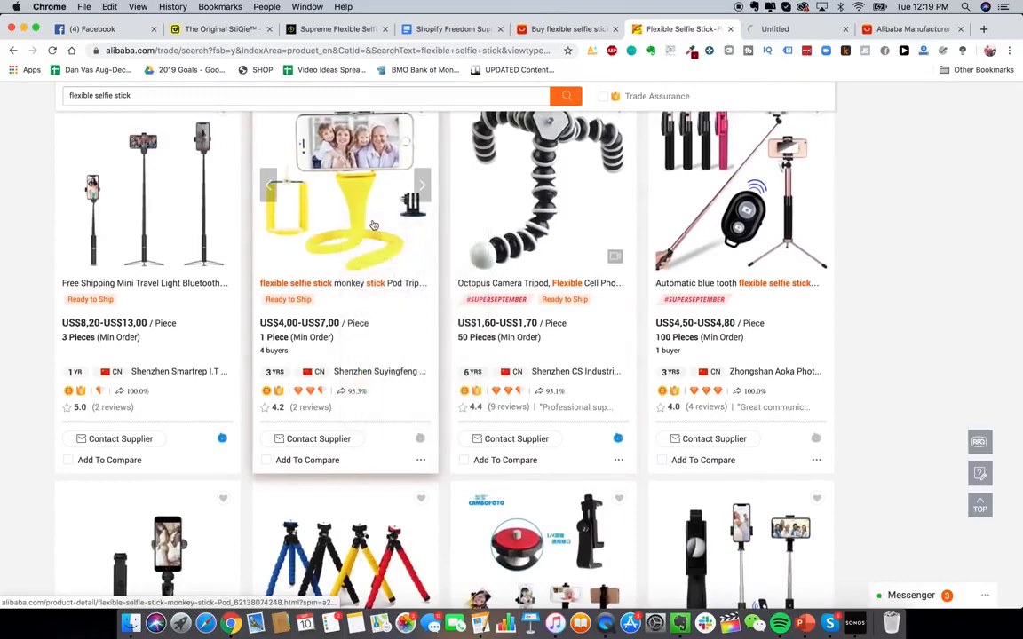
pyautogui.scroll(1, 384, 247)
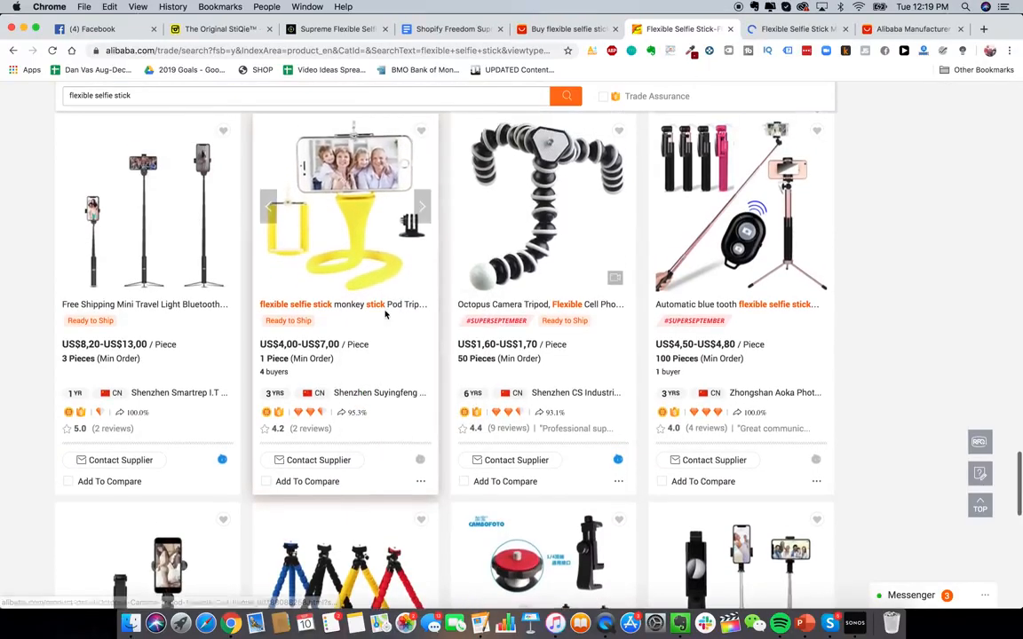
pyautogui.scroll(2, 523, 257)
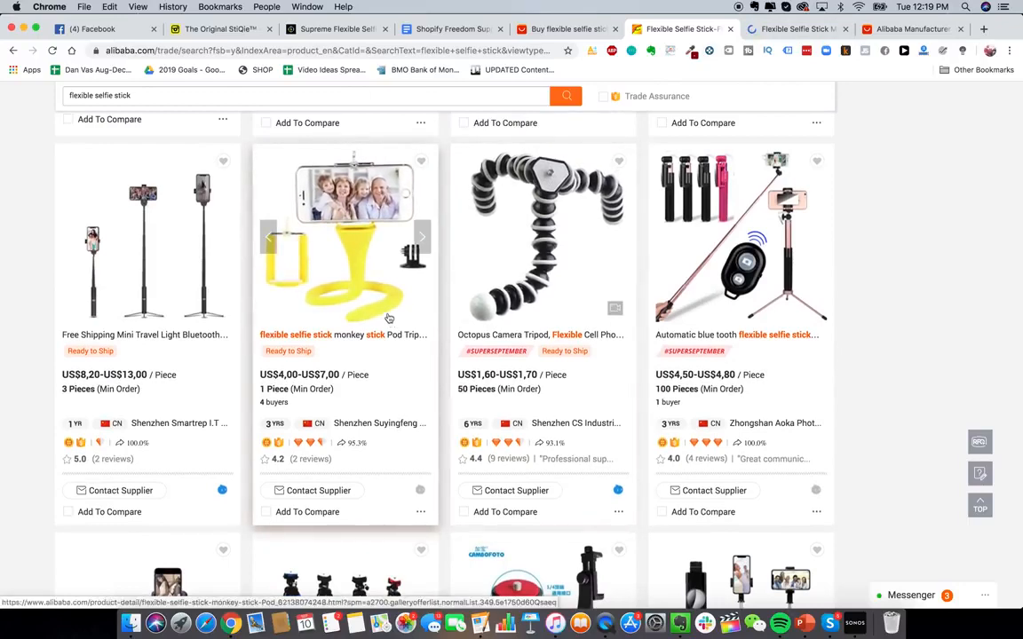
# - Review the flexible selfie stick monkey stick Pod product page, comparing it against the Alibaba and AliExpress result tabs
pyautogui.scroll(-2, 368, 284)
pyautogui.scroll(1, 373, 229)
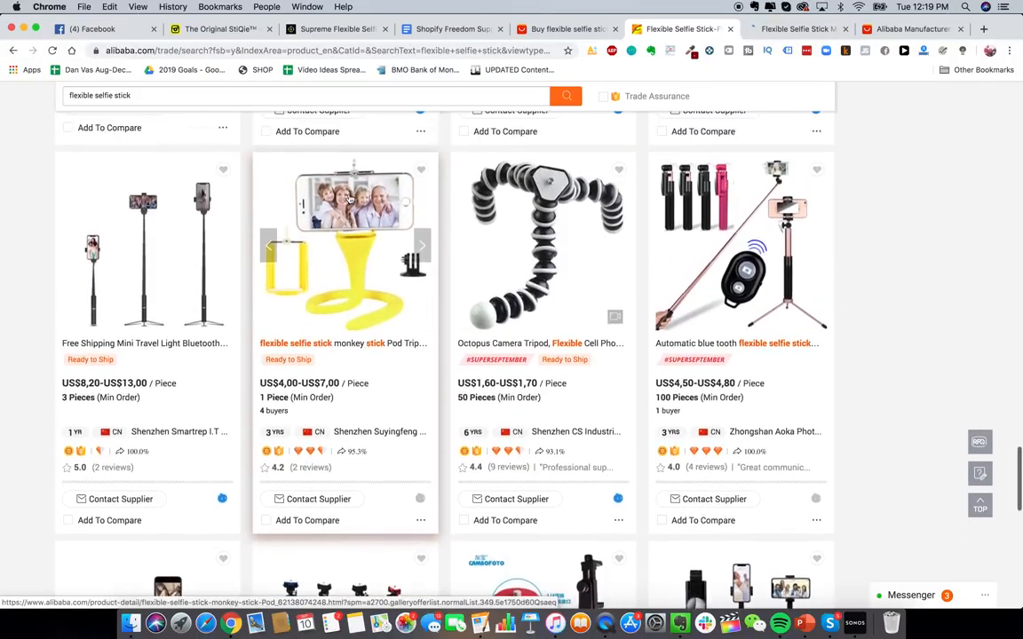
pyautogui.click(785, 29)
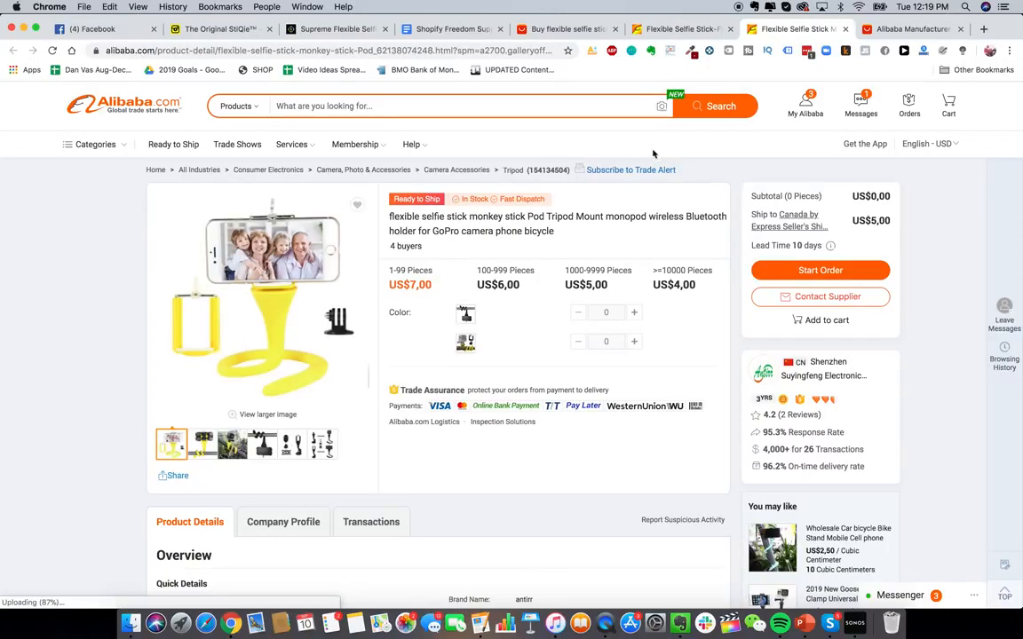
pyautogui.scroll(-1, 579, 253)
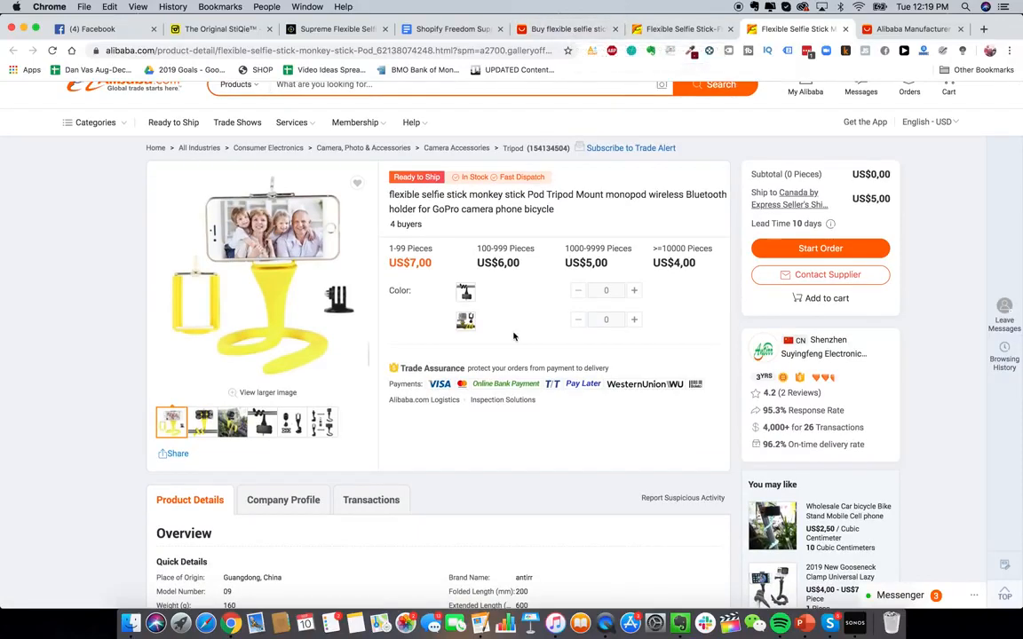
pyautogui.scroll(1, 497, 324)
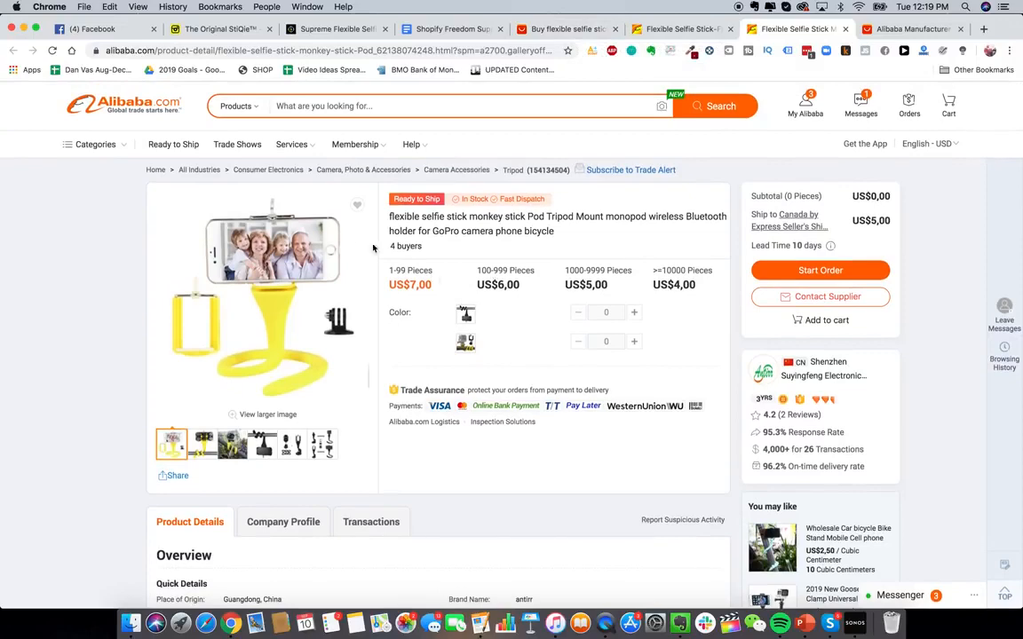
pyautogui.click(662, 29)
pyautogui.click(557, 29)
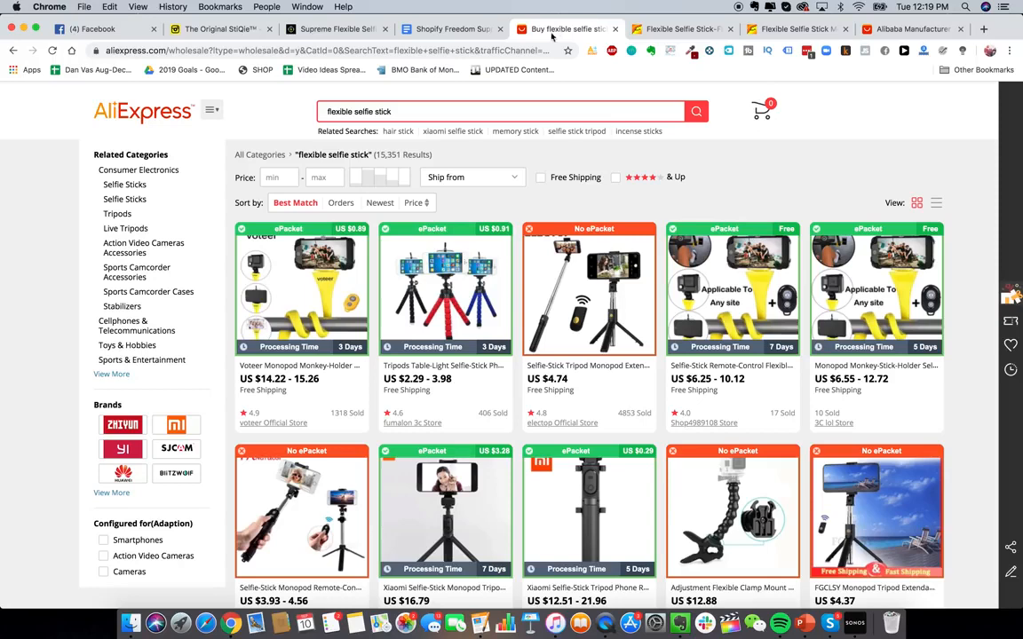
pyautogui.click(797, 30)
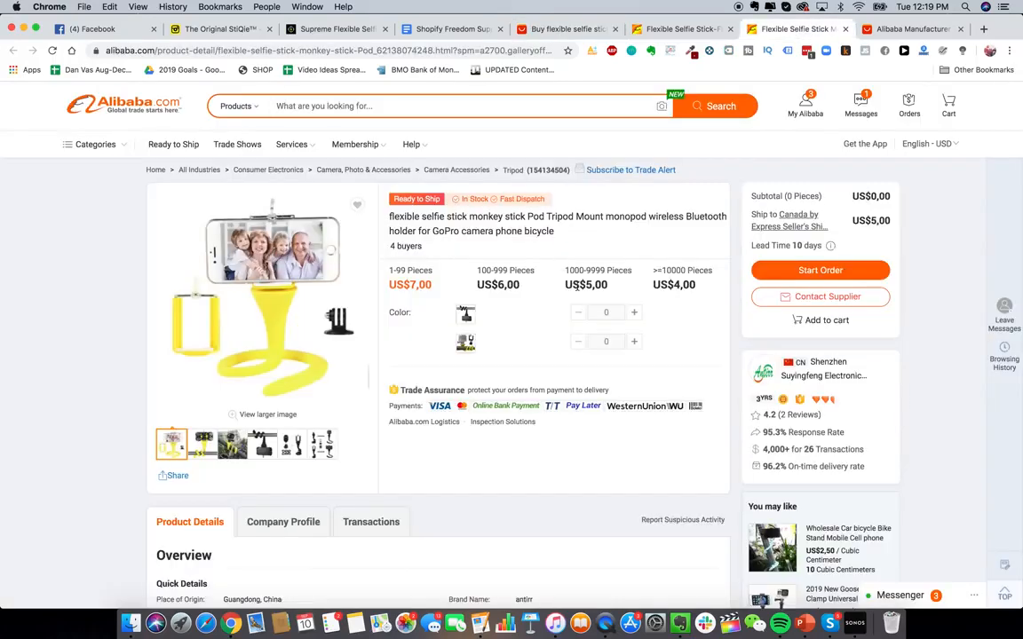
pyautogui.scroll(-1, 460, 311)
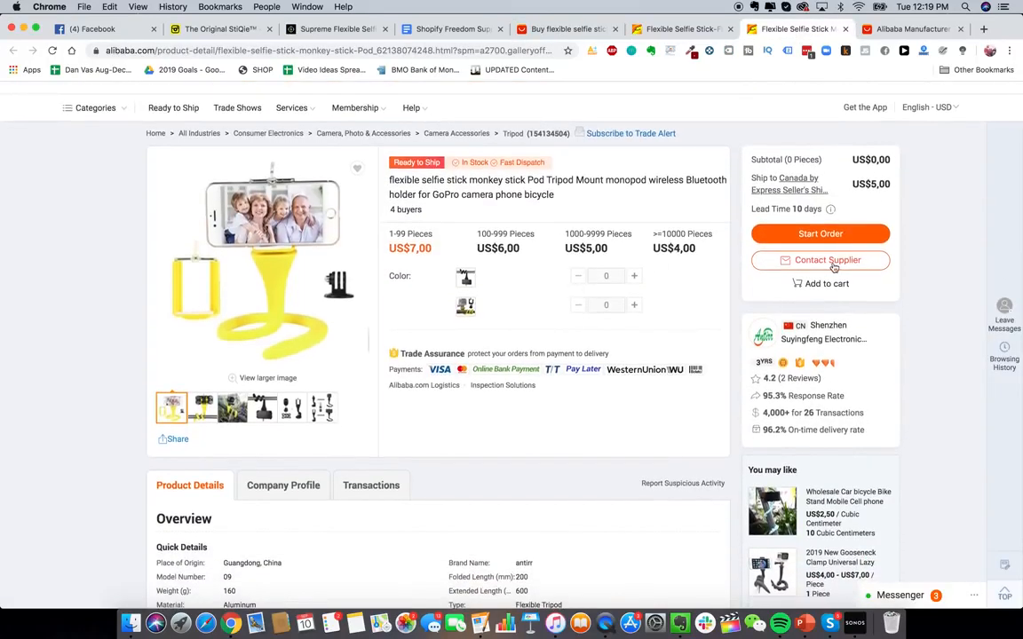
# - Open the contact supplier form for this listing and set the quantity to 1000 pieces
pyautogui.click(831, 264)
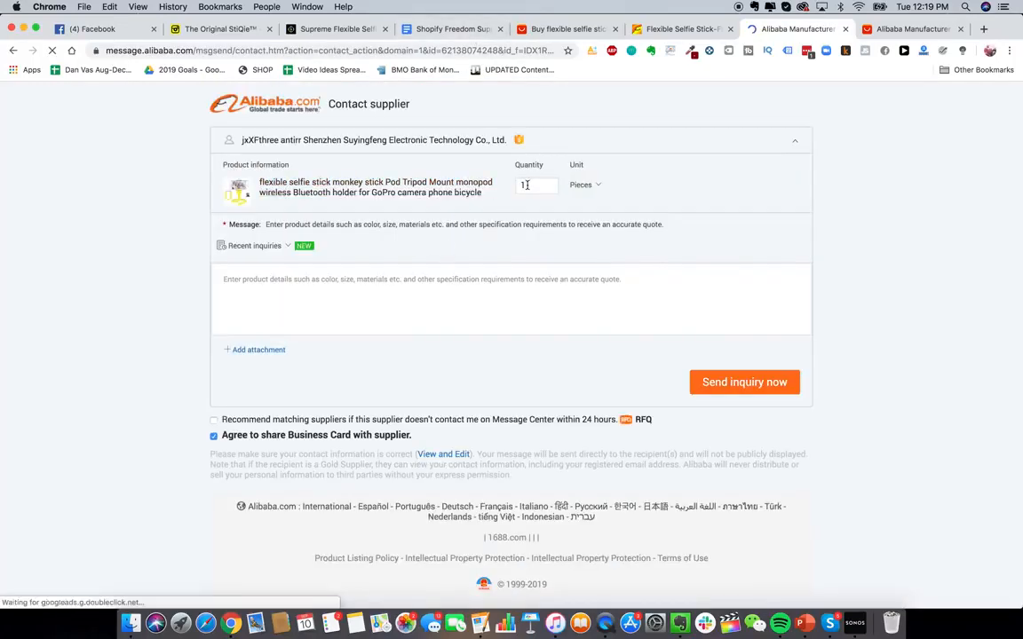
pyautogui.click(529, 185)
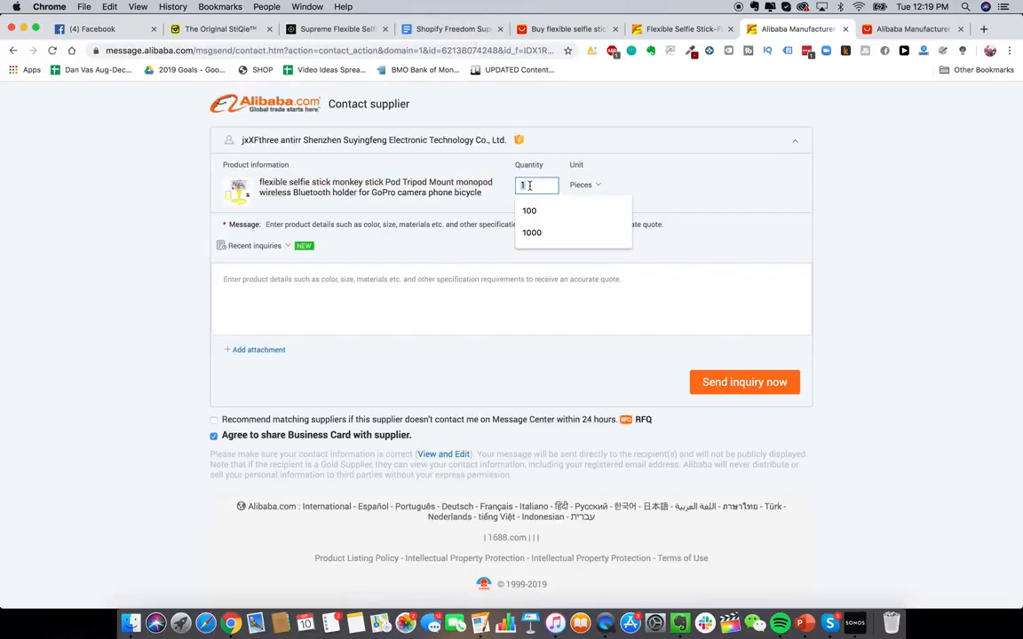
pyautogui.write('1000')
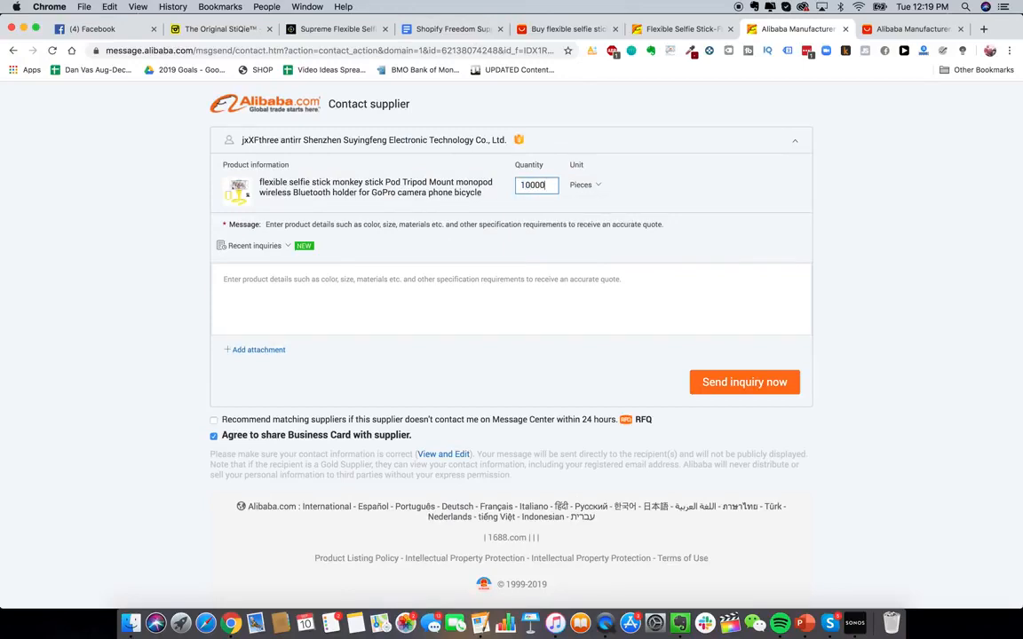
# - Paste the copied Branded Dropshipping Supplier Template text from the Google Doc into the inquiry message and review it
pyautogui.click(518, 304)
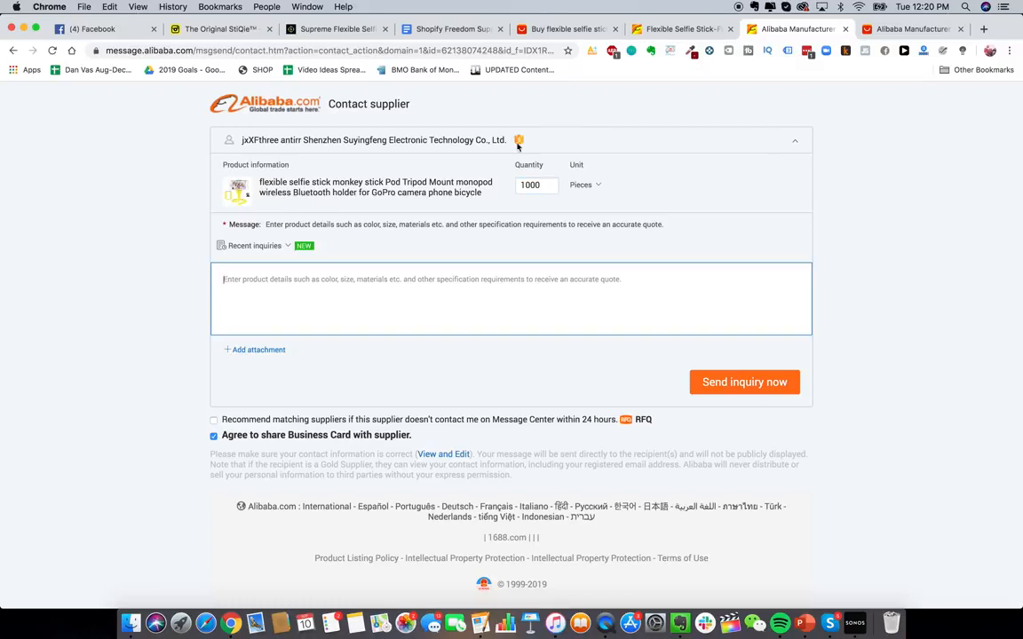
pyautogui.click(452, 29)
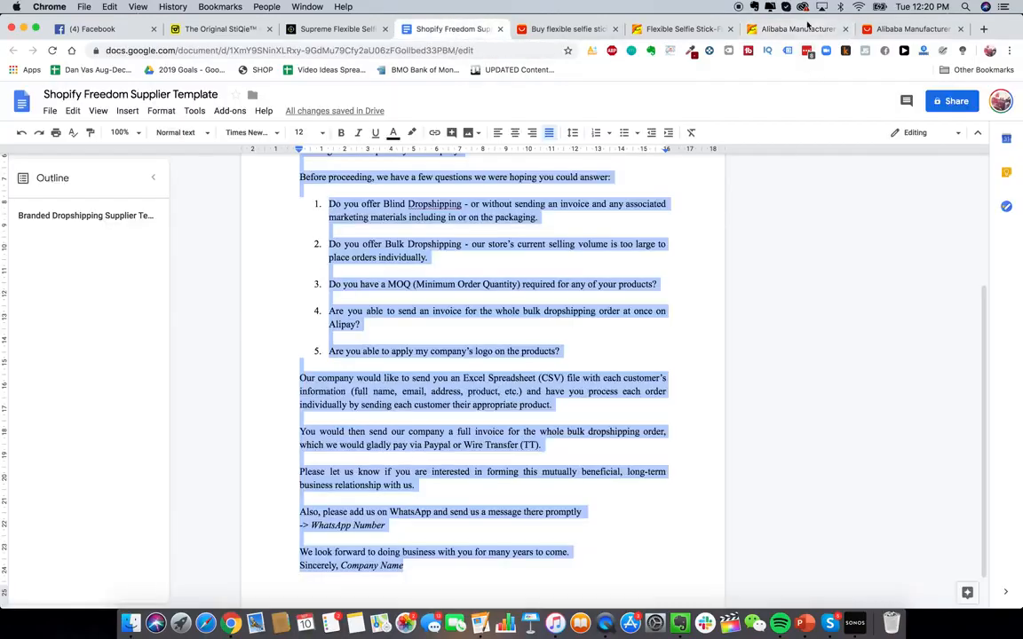
pyautogui.click(803, 29)
pyautogui.click(475, 295)
pyautogui.press('super+v')
pyautogui.scroll(5, 475, 296)
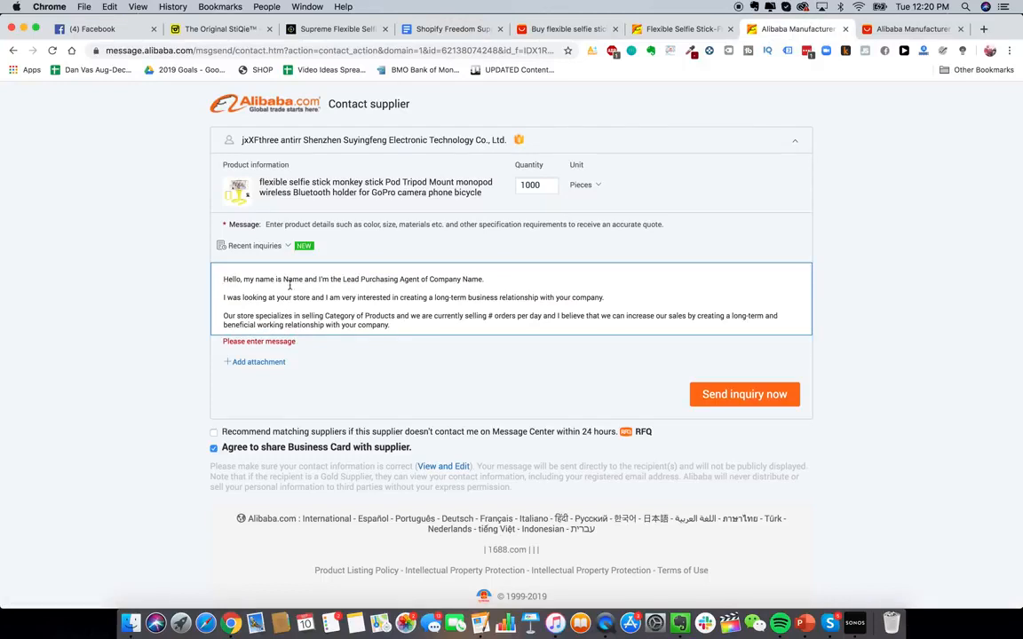
pyautogui.scroll(-3, 448, 280)
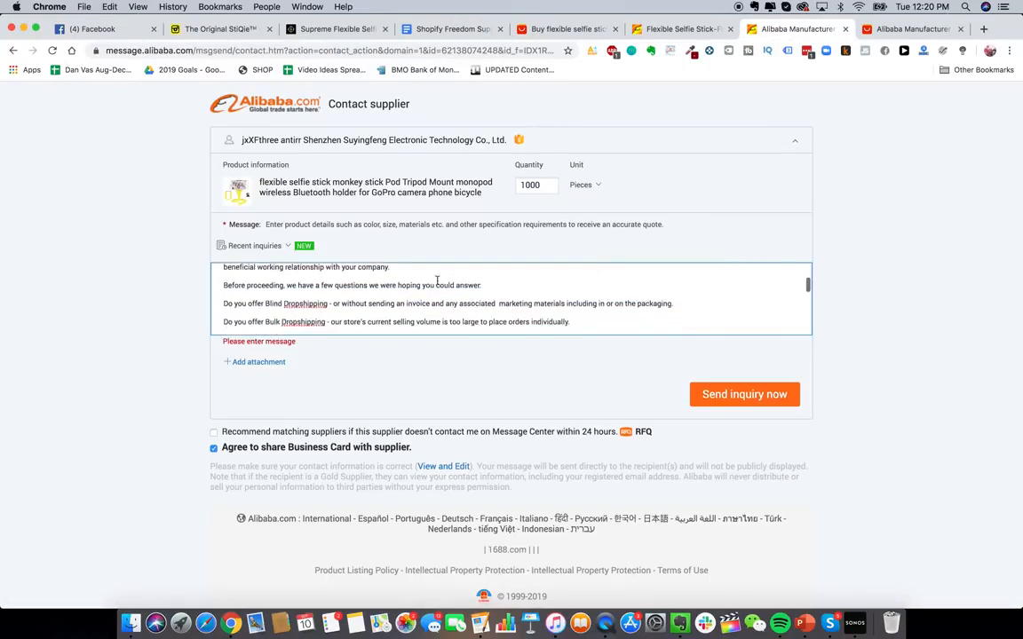
pyautogui.scroll(-3, 382, 289)
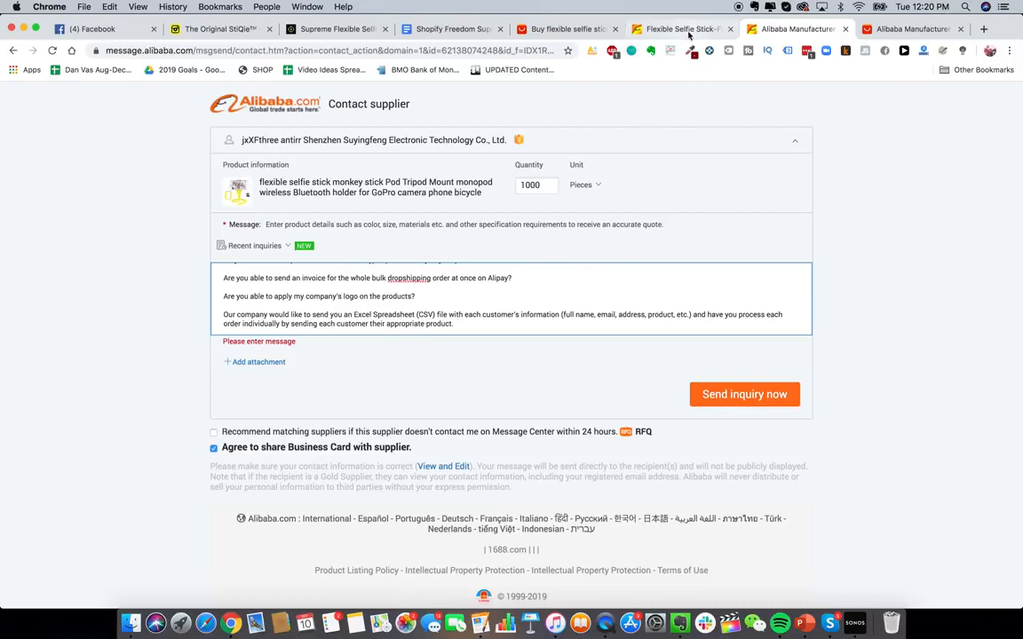
# - Return to the Alibaba results and open the Shenzhen Suyingfeng Electronic Technology supplier's company profile
pyautogui.click(632, 30)
pyautogui.scroll(5, 576, 263)
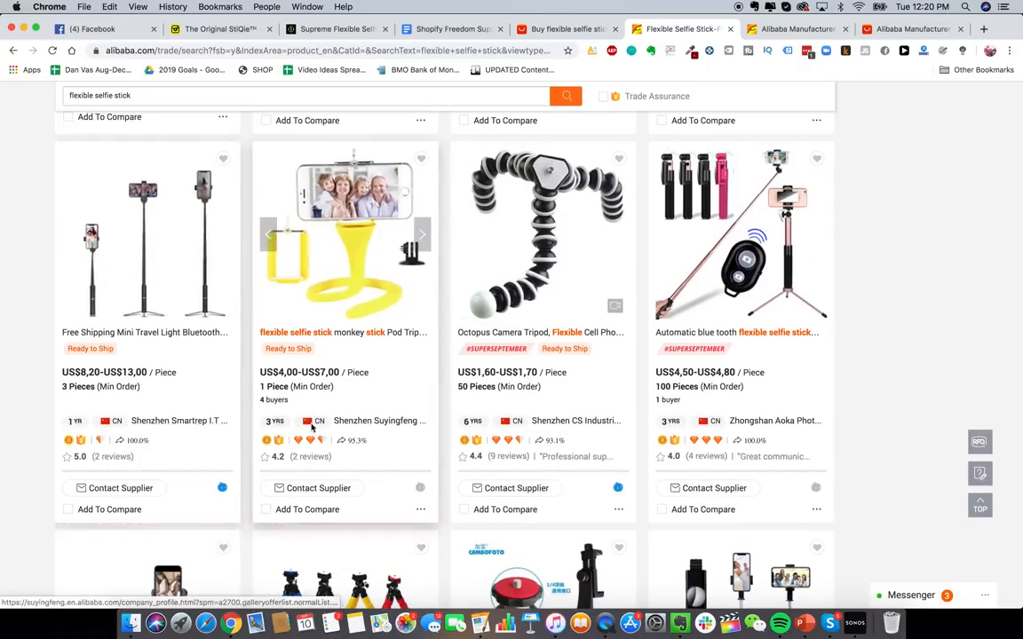
pyautogui.click(385, 427)
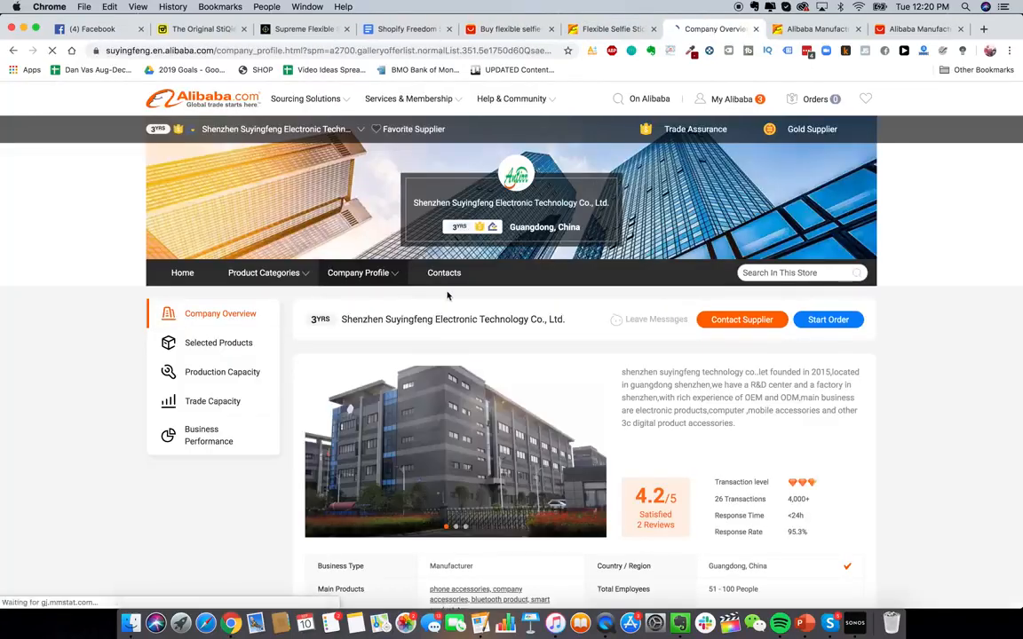
# - Examine the supplier's company overview, main products, production capacity and trade capabilities
pyautogui.scroll(-5, 600, 264)
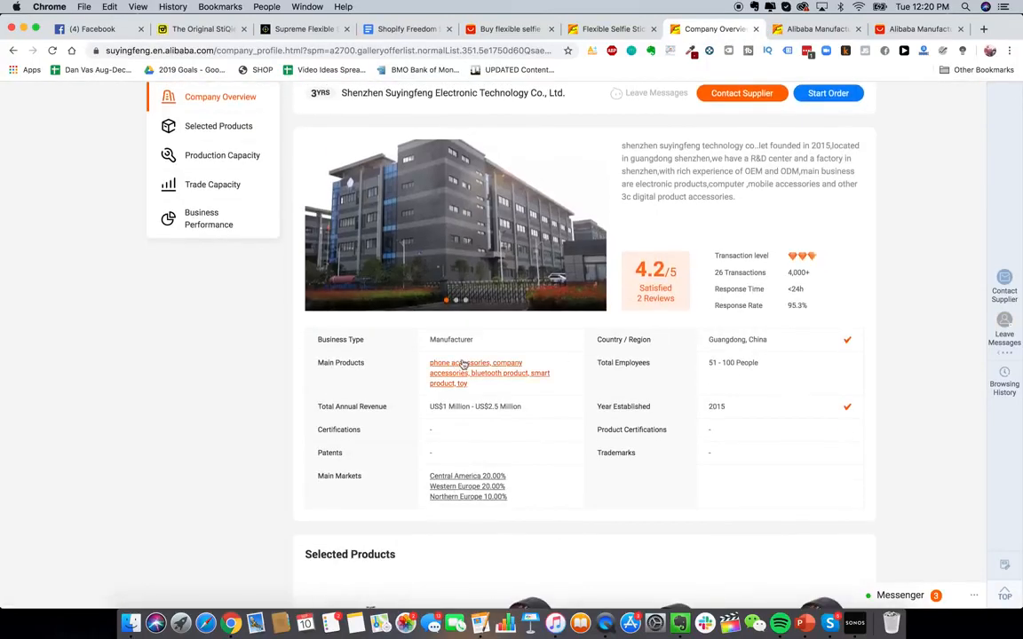
pyautogui.scroll(-1, 639, 356)
pyautogui.scroll(-6, 640, 355)
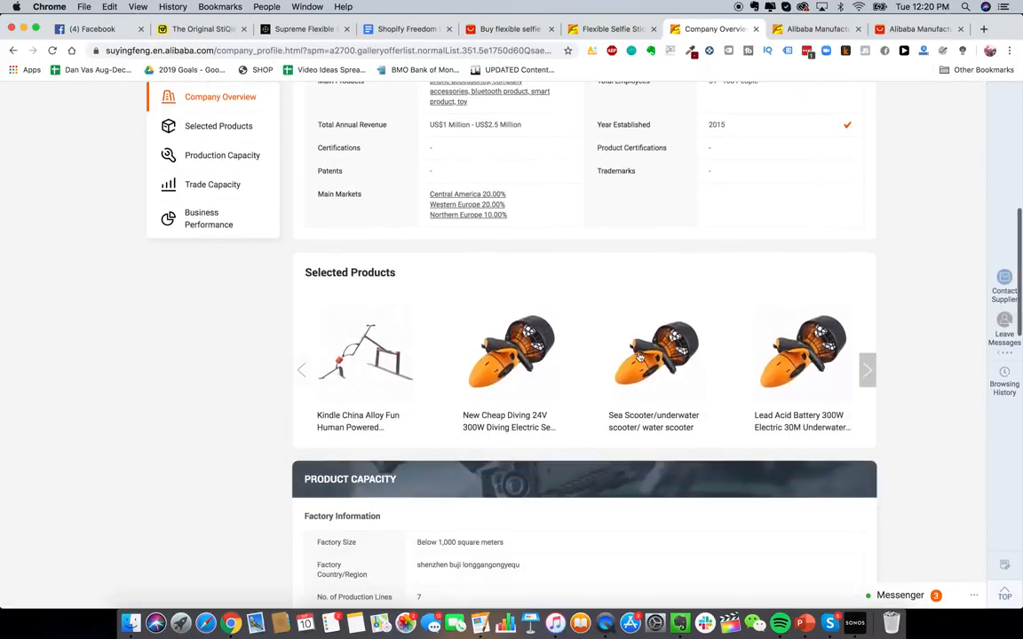
pyautogui.scroll(4, 530, 197)
pyautogui.scroll(1, 530, 197)
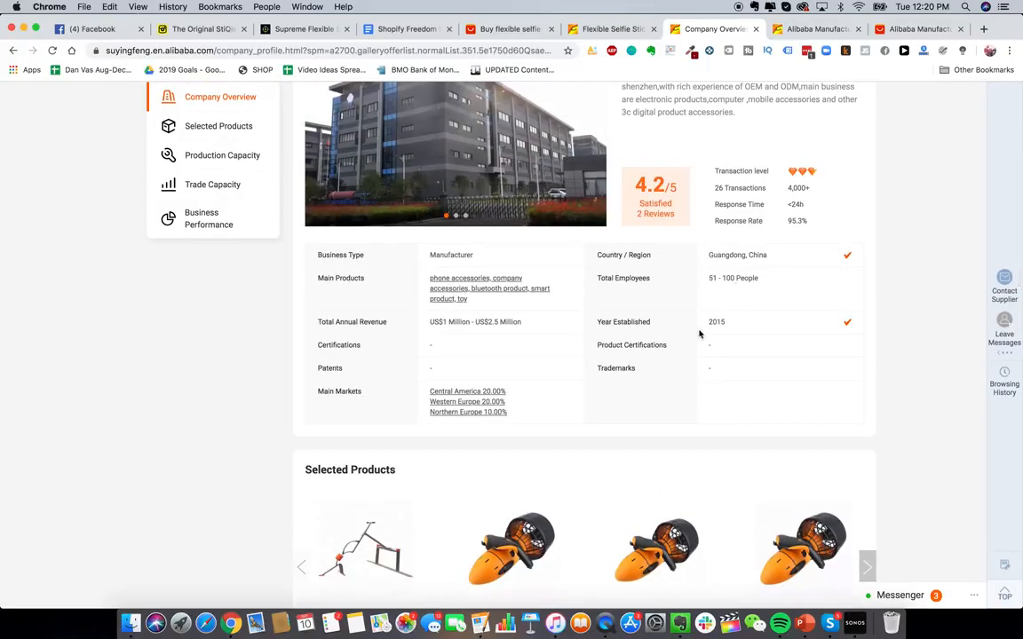
pyautogui.scroll(5, 627, 317)
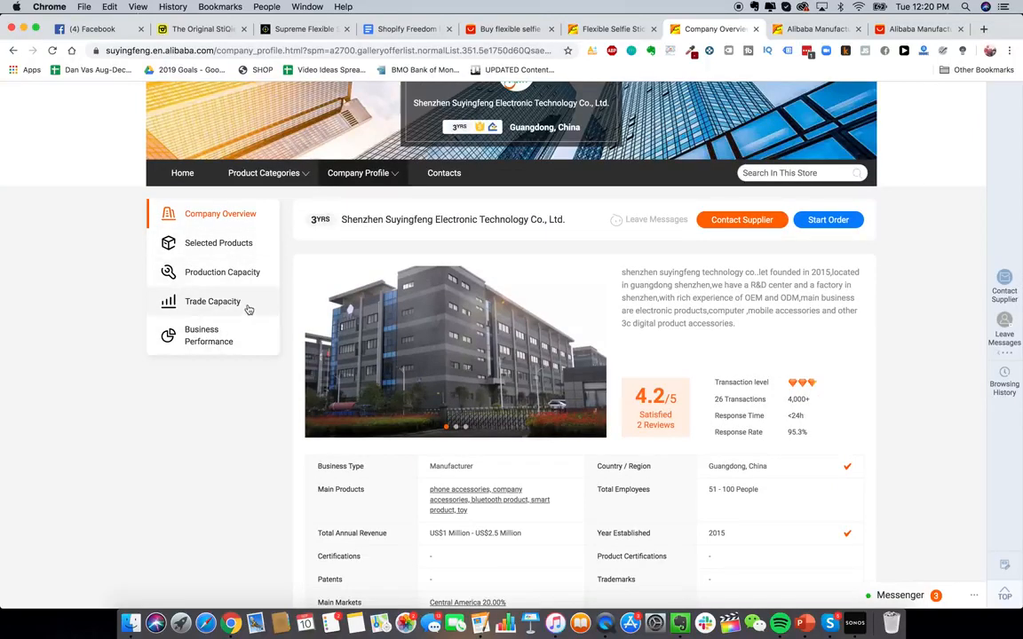
pyautogui.scroll(-3, 249, 308)
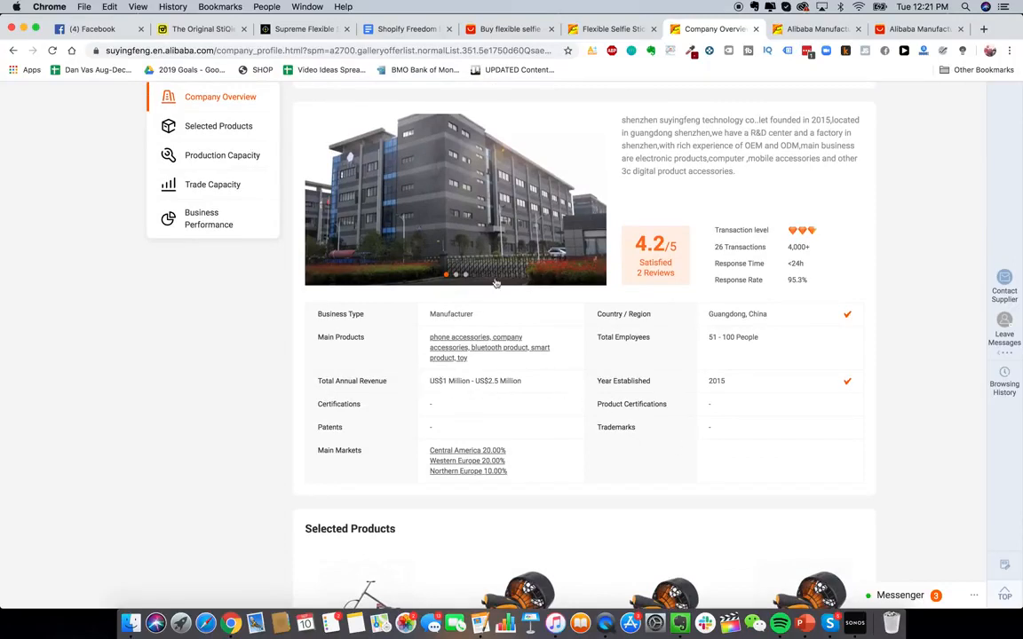
pyautogui.scroll(1, 490, 237)
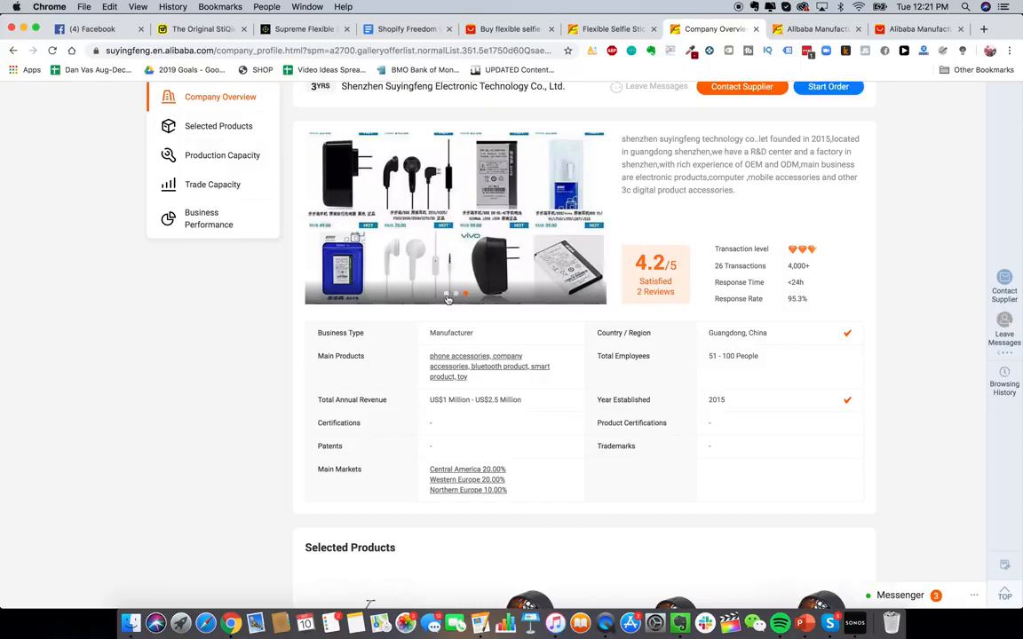
pyautogui.scroll(1, 520, 373)
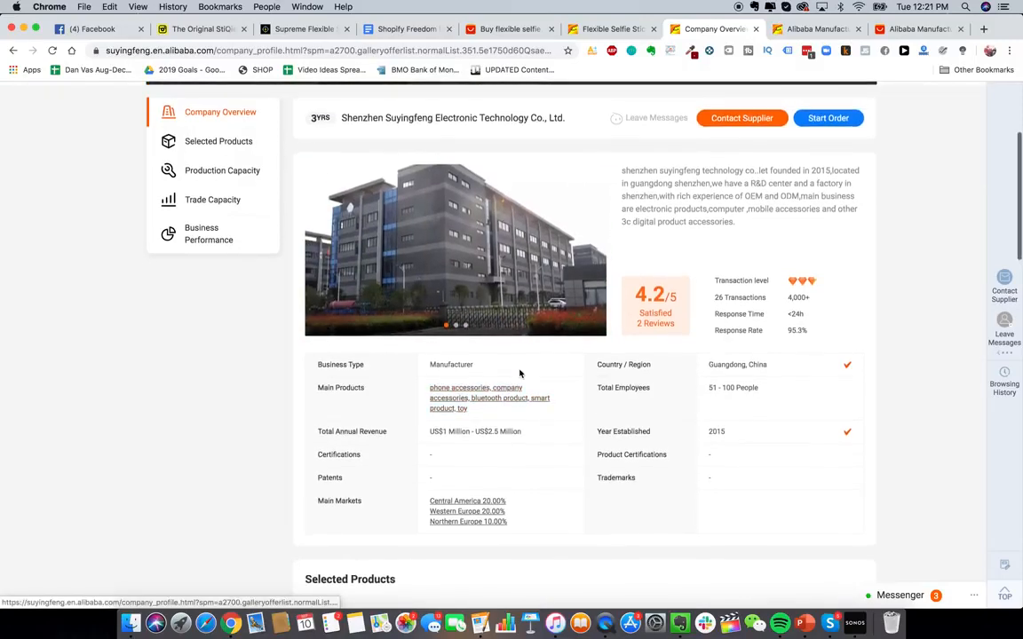
pyautogui.scroll(-15, 521, 375)
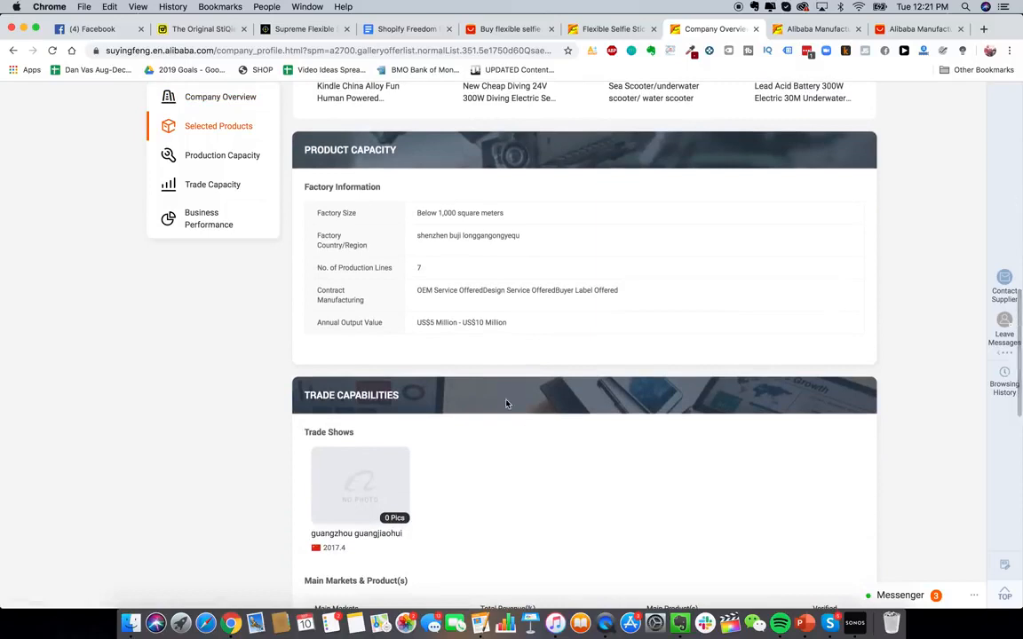
pyautogui.scroll(-1, 500, 319)
pyautogui.scroll(15, 670, 376)
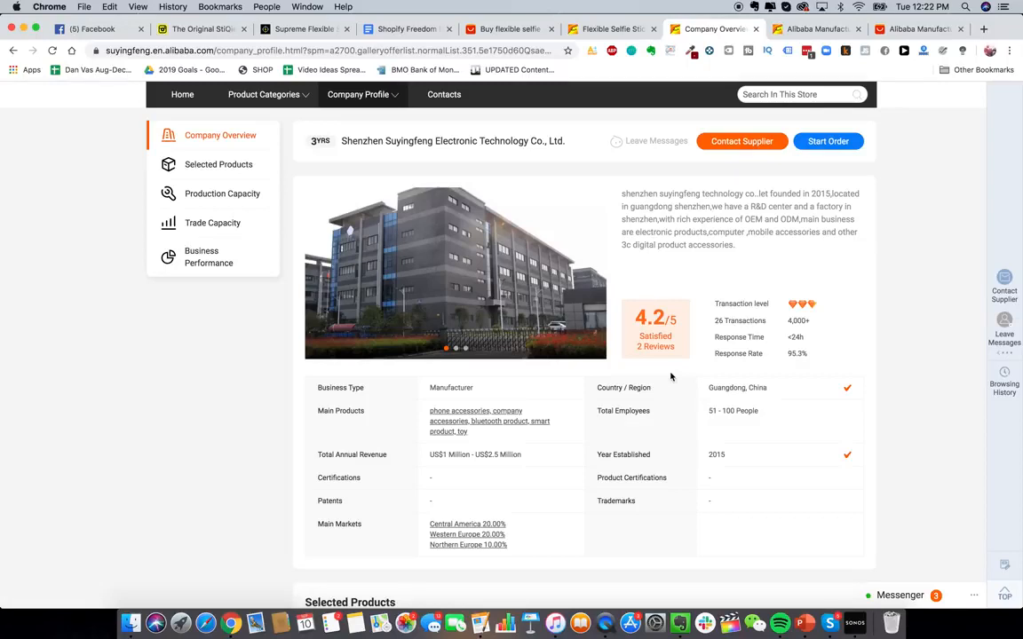
pyautogui.scroll(2, 549, 265)
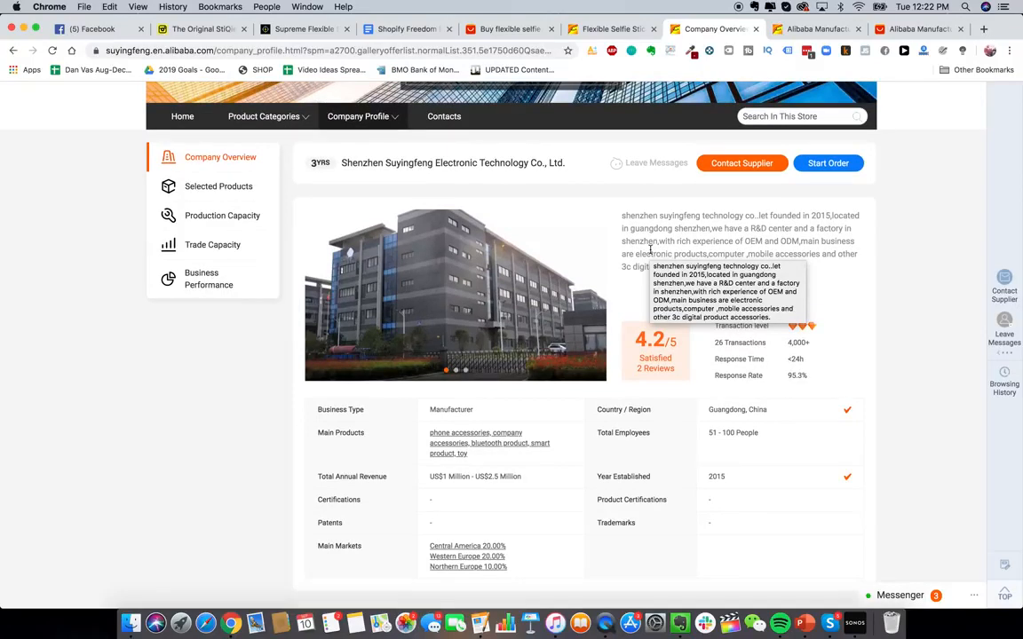
pyautogui.scroll(1, 676, 277)
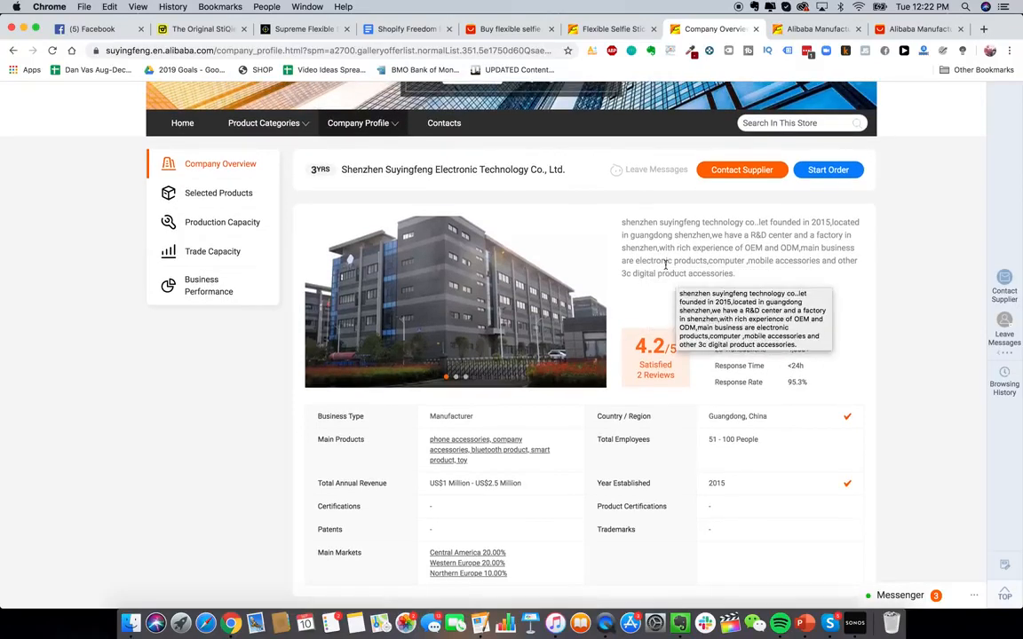
pyautogui.scroll(-3, 665, 264)
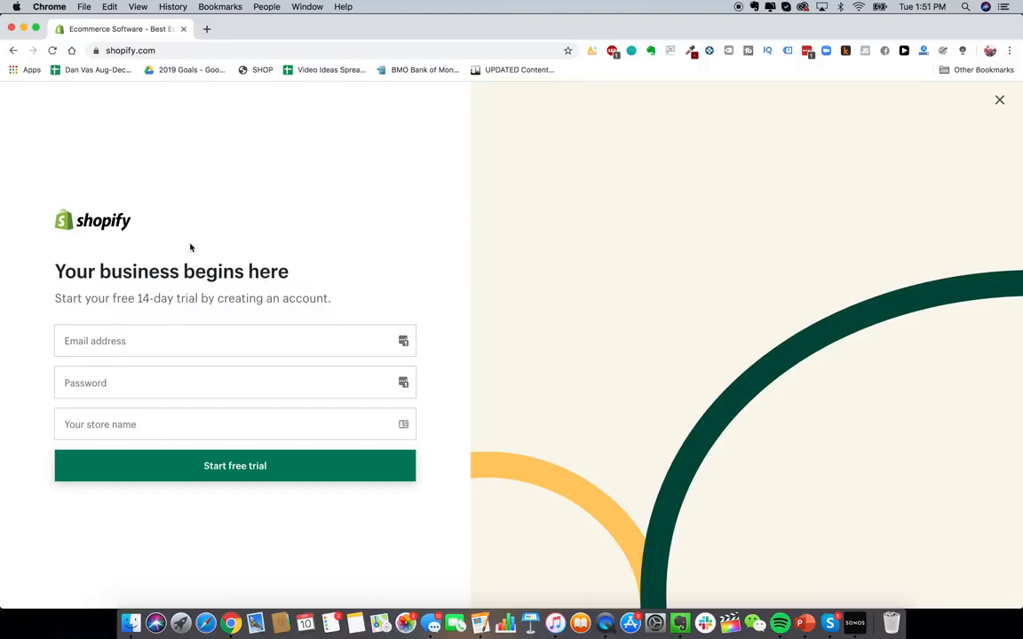
# - Open Gmail in a new tab and start creating a new Google account for yourself
pyautogui.click(207, 29)
pyautogui.write('gmail.com')
pyautogui.press('Return')
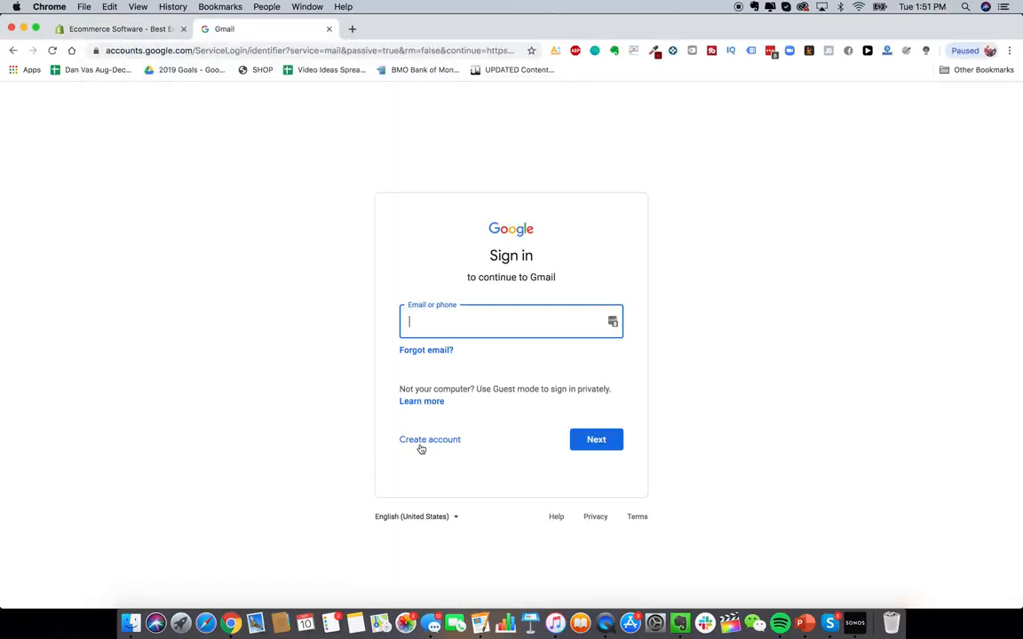
pyautogui.click(433, 443)
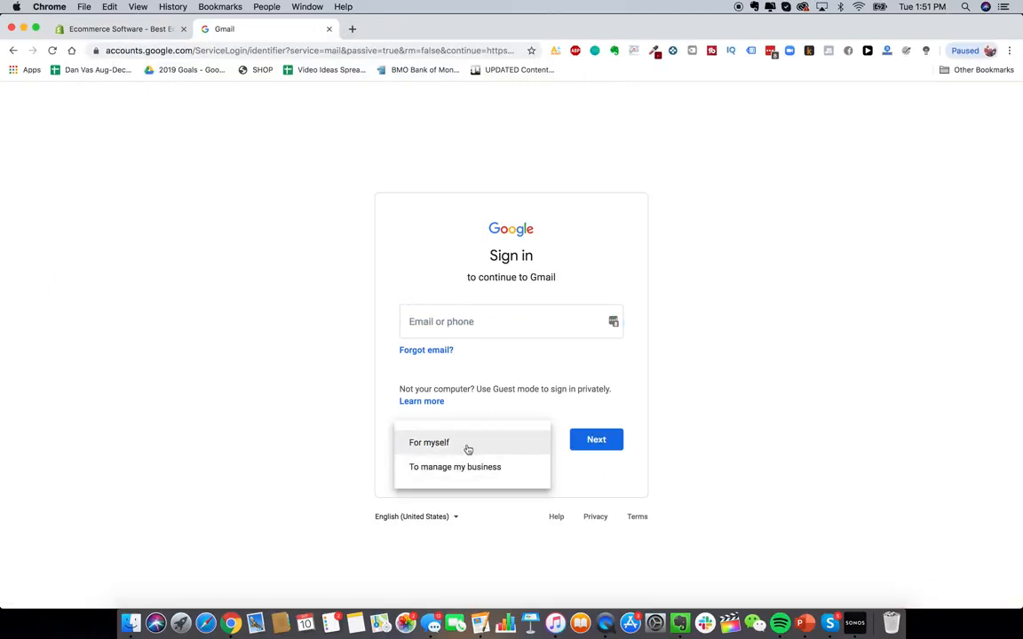
pyautogui.click(466, 447)
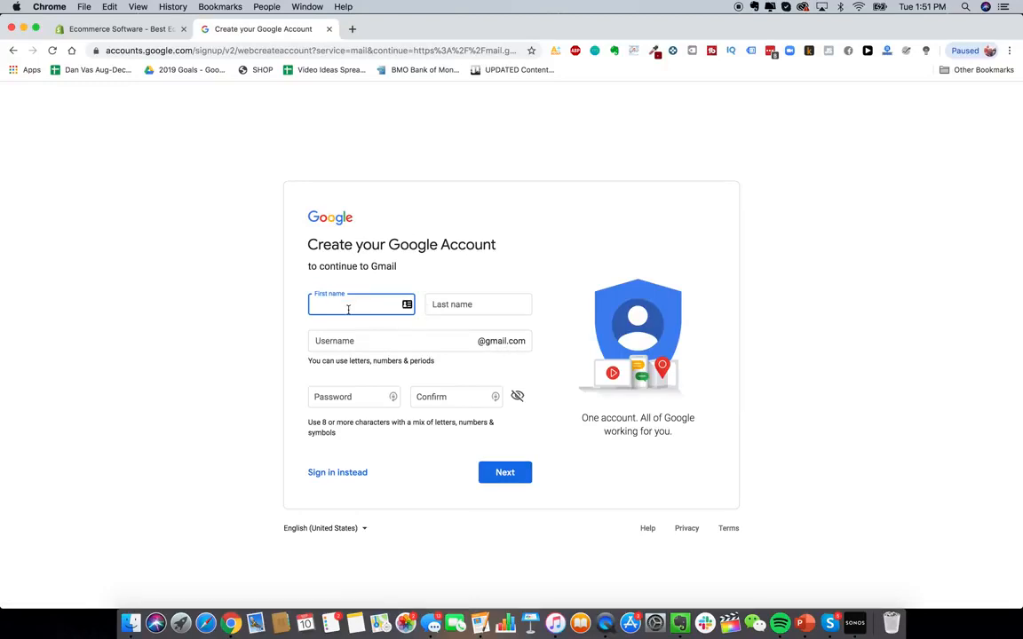
# - Enter Glowy as the first name and Skin as the last name for the new account
pyautogui.write('Glowy')
pyautogui.press('Tab')
pyautogui.write('Skin')
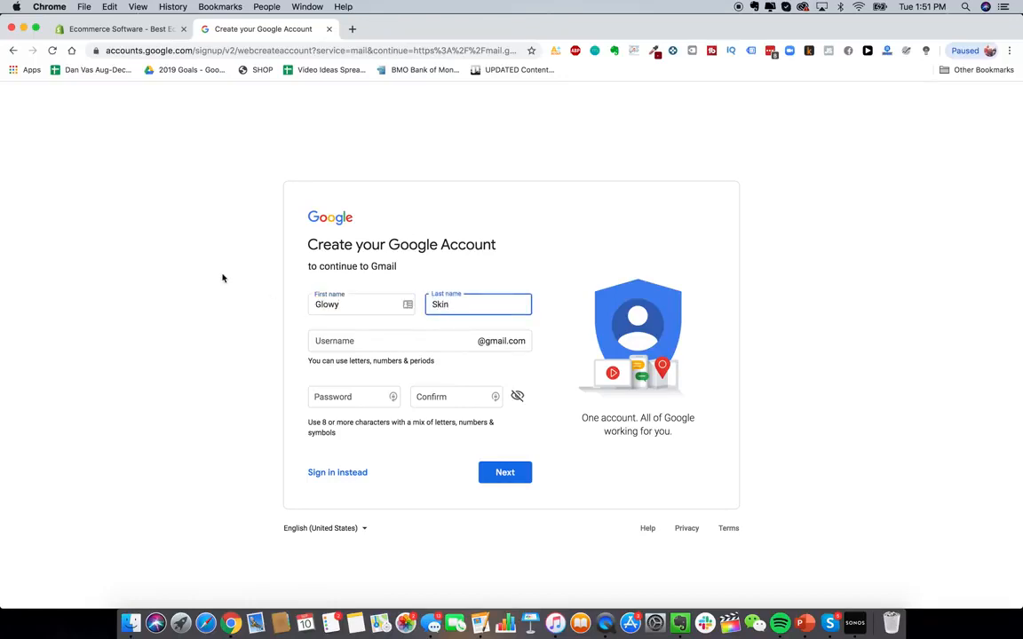
pyautogui.click(262, 197)
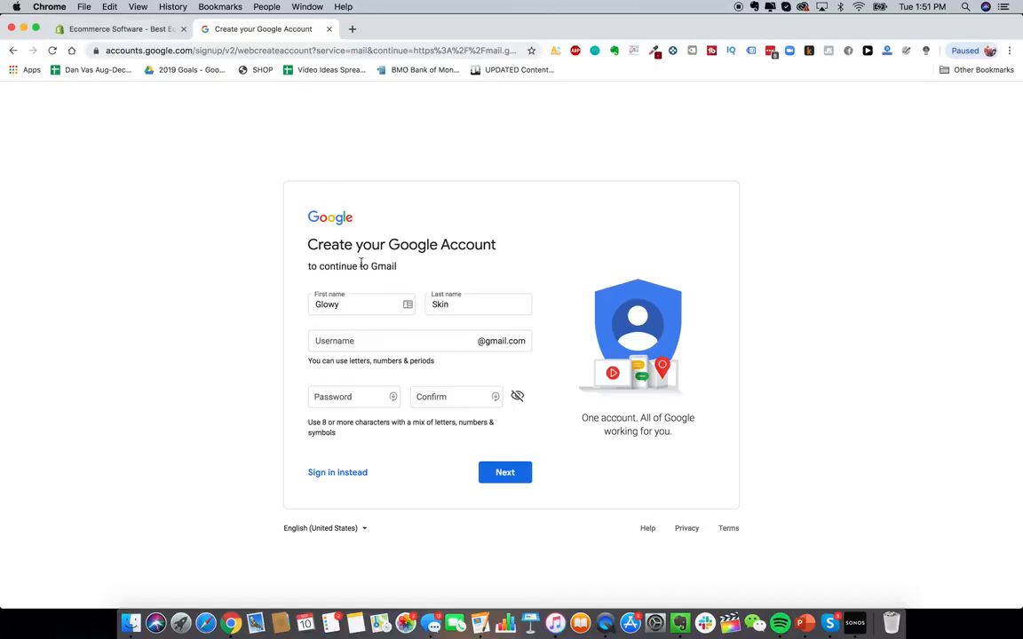
pyautogui.click(379, 342)
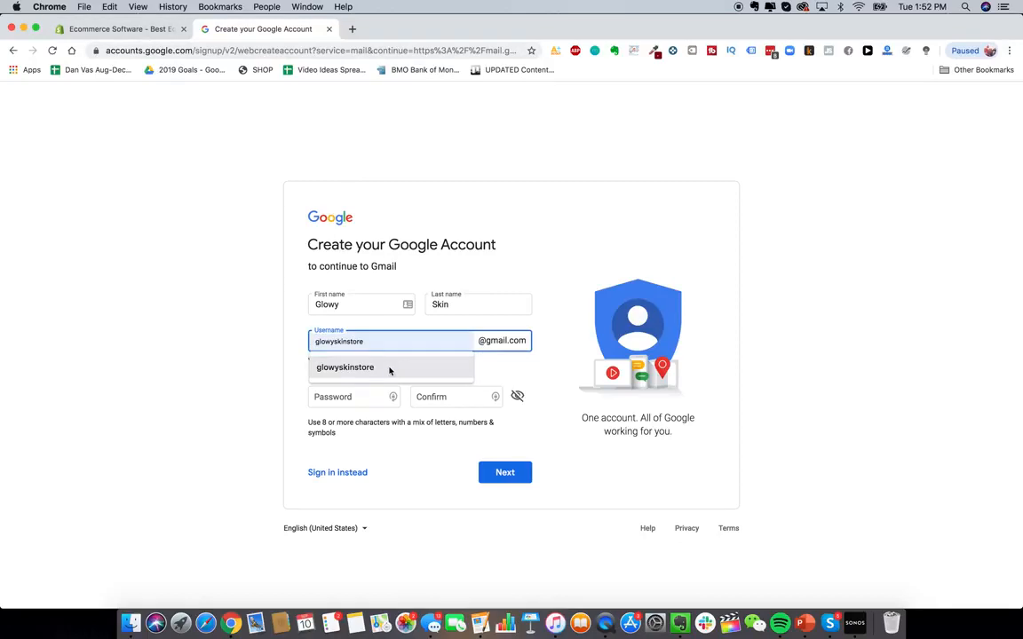
pyautogui.click(389, 371)
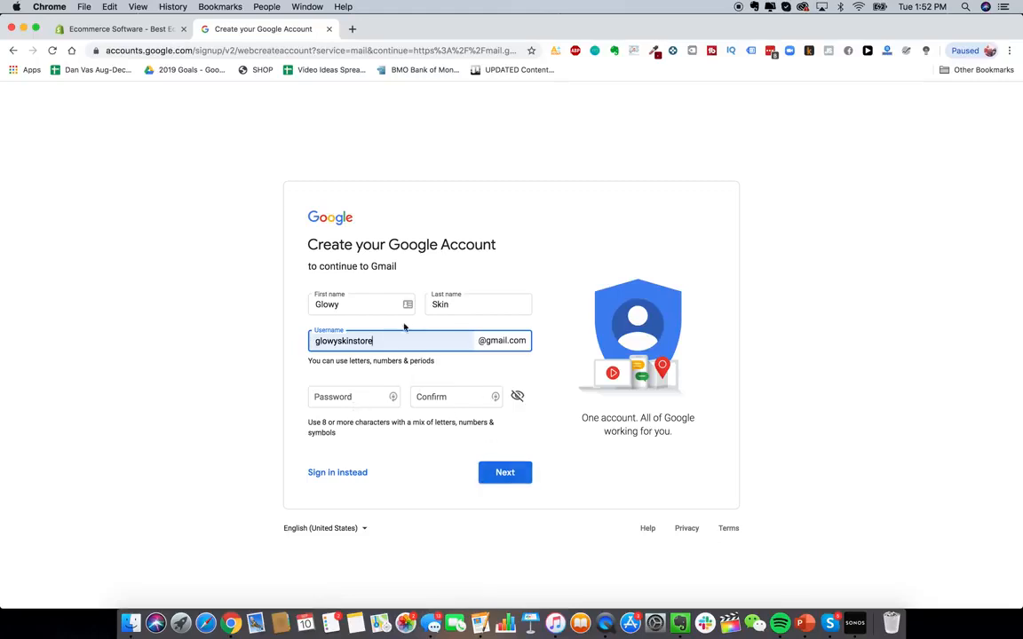
# - Switch to the Shopify signup tab and enter Glowy Skin Co as the store name
pyautogui.click(145, 29)
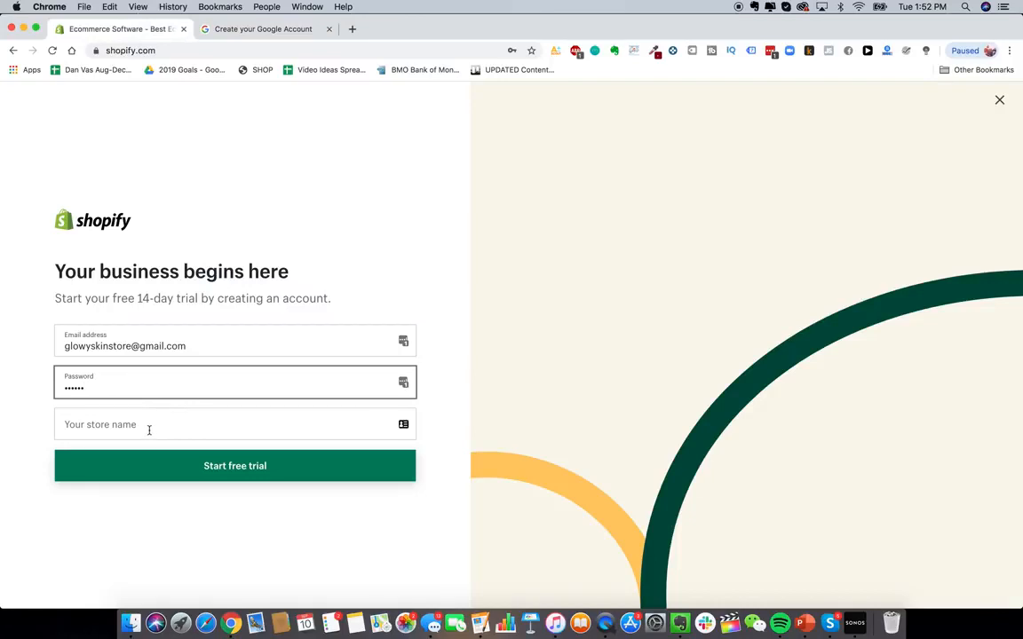
pyautogui.click(141, 423)
pyautogui.write('Glowy Skin')
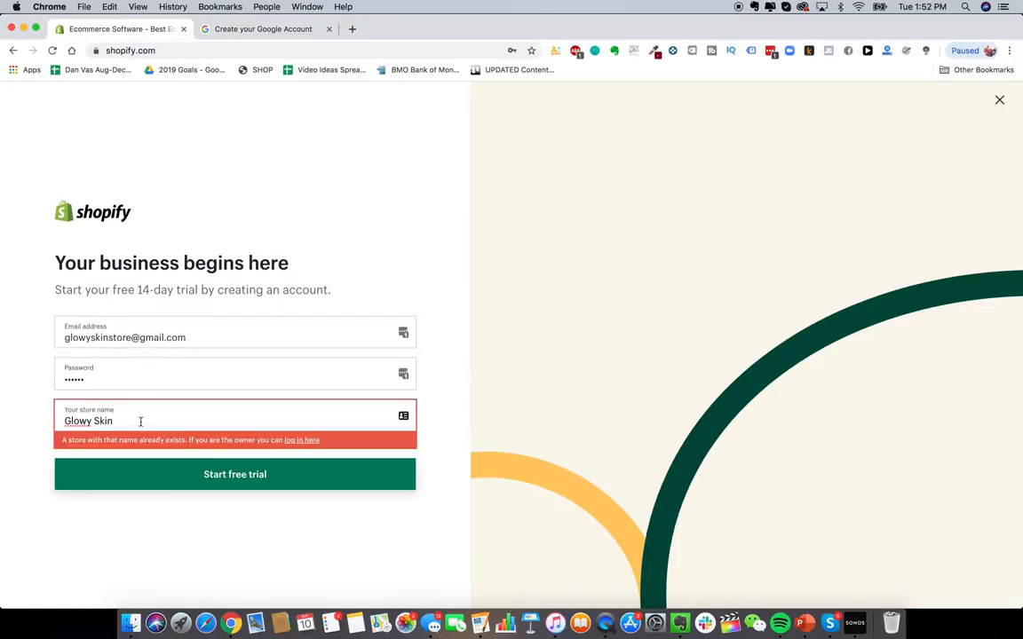
pyautogui.write(' Co')
pyautogui.moveTo(115, 422); pyautogui.dragTo(138, 420)
pyautogui.click(104, 421)
pyautogui.click(129, 421)
# - Open a new tab, search Google for google domains and open the Google Domains site
pyautogui.click(353, 28)
pyautogui.write('google domains')
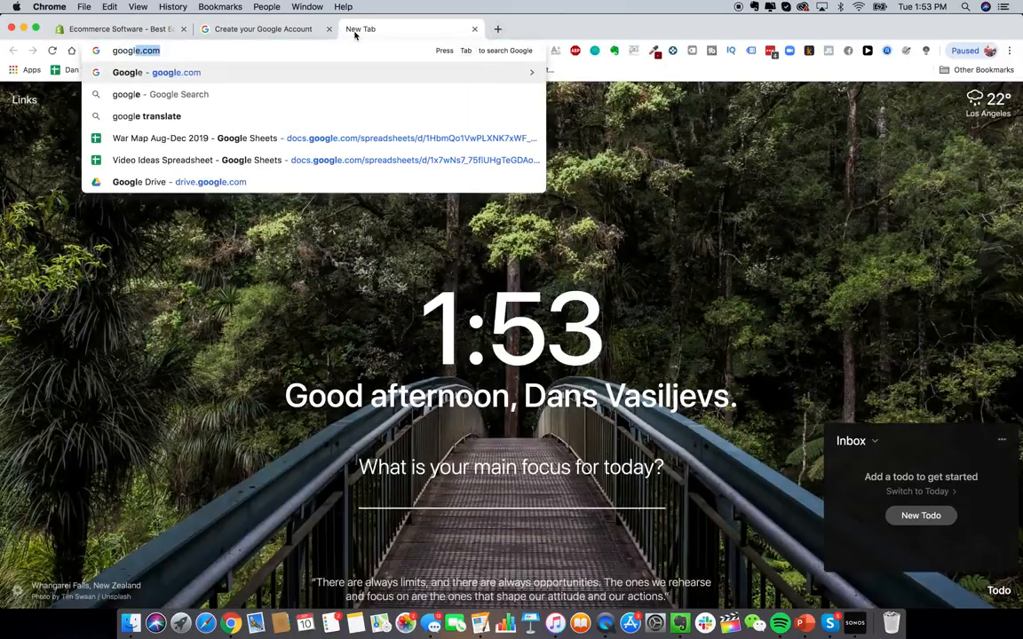
pyautogui.press('Return')
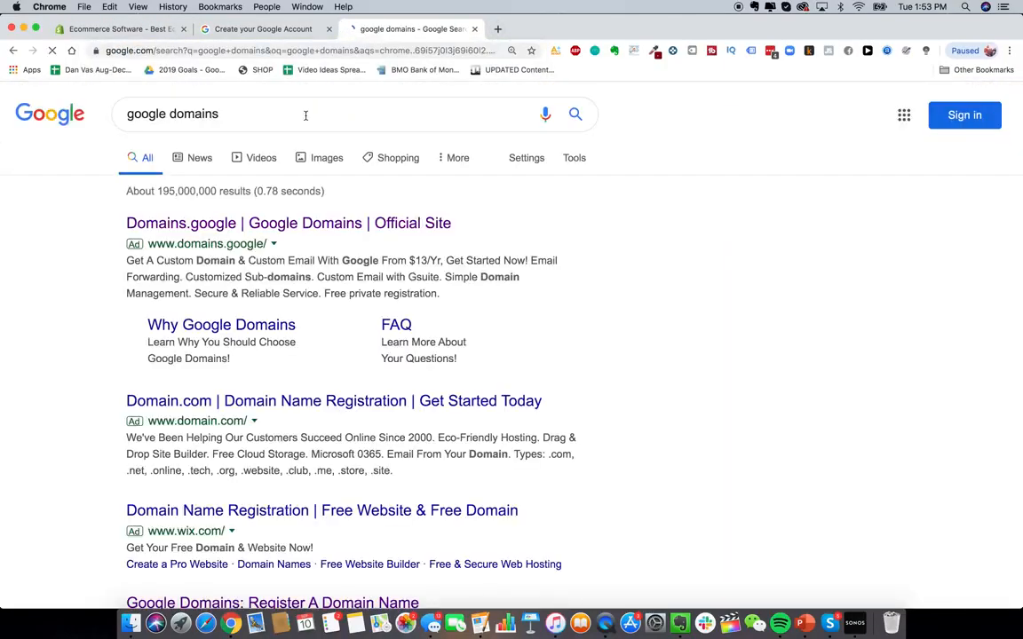
pyautogui.scroll(-1, 277, 290)
pyautogui.scroll(1, 276, 290)
pyautogui.scroll(-3, 299, 349)
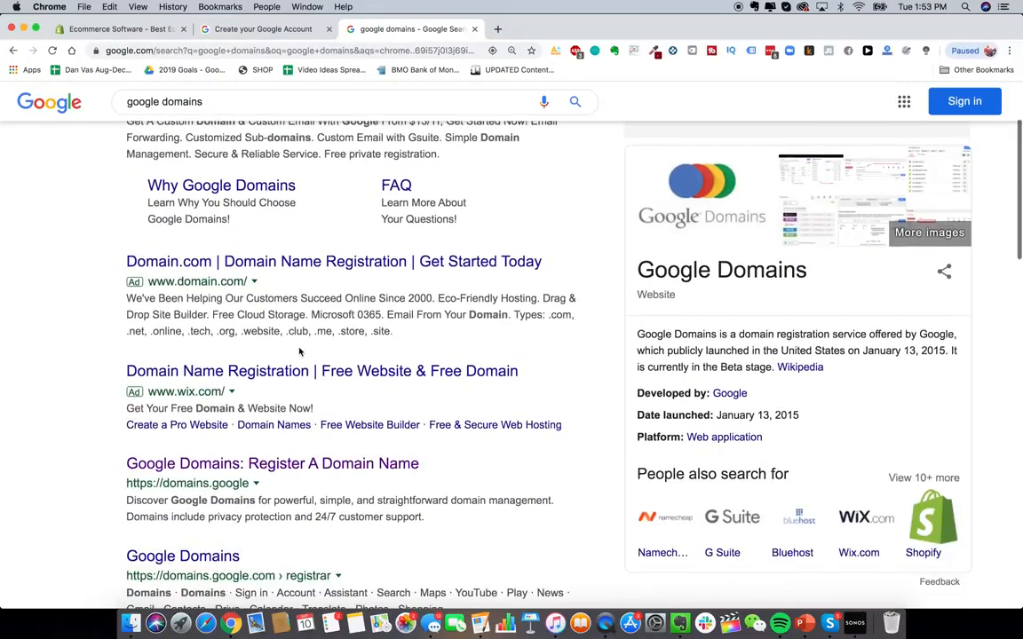
pyautogui.scroll(3, 299, 349)
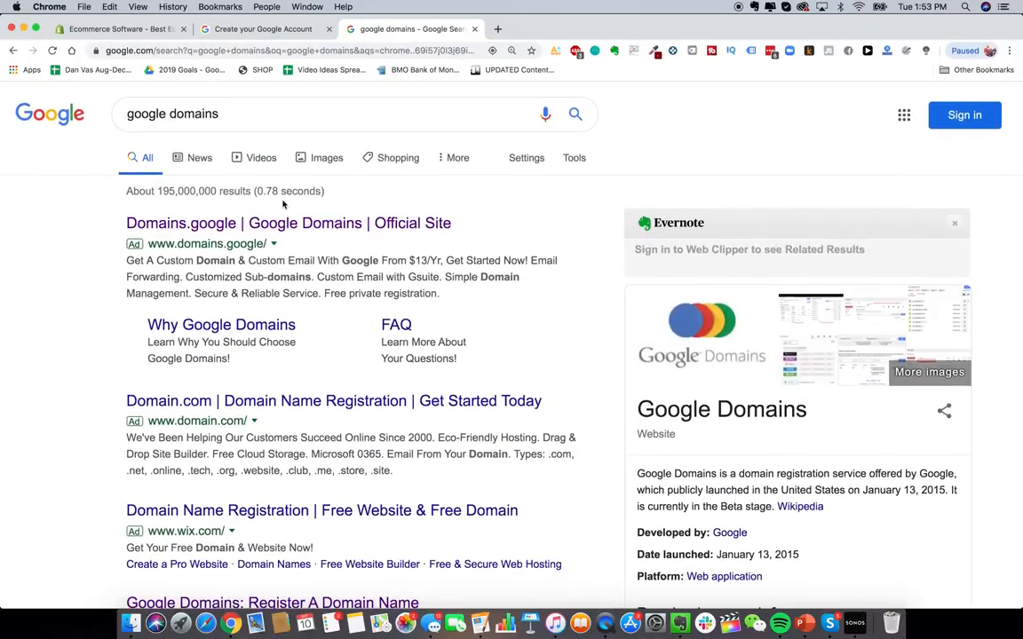
pyautogui.scroll(-3, 310, 355)
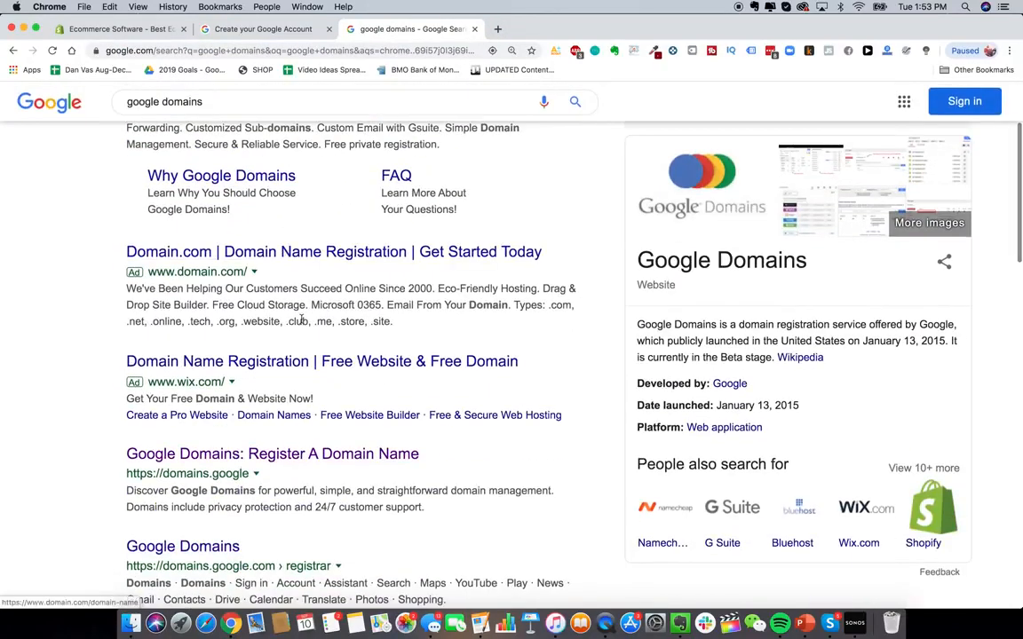
pyautogui.scroll(-1, 324, 383)
pyautogui.click(322, 391)
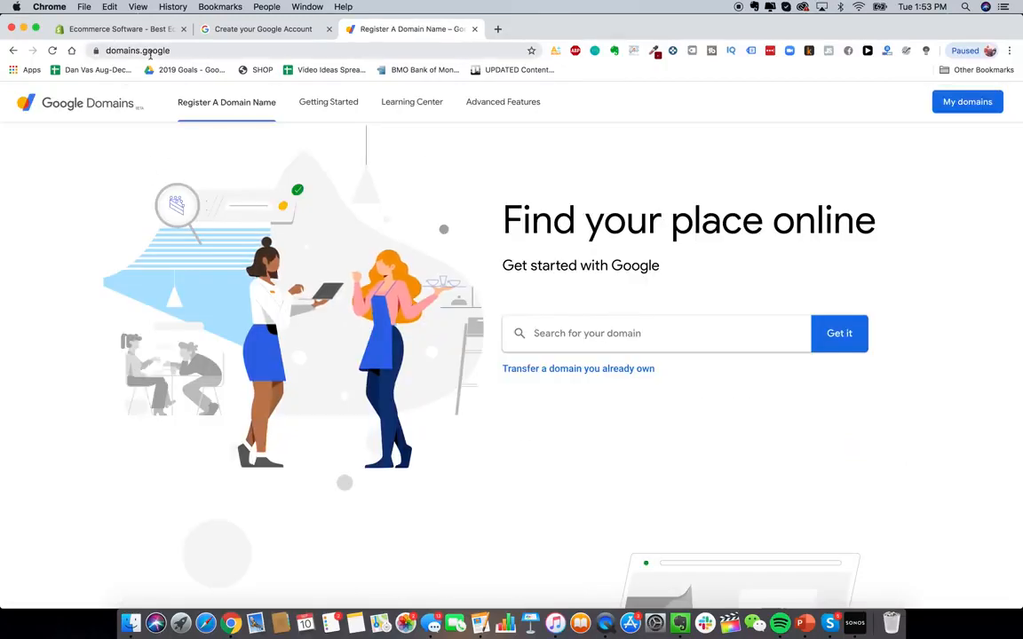
# - Search Google Domains for the glowyskin domain name
pyautogui.click(647, 336)
pyautogui.write('glowyskin')
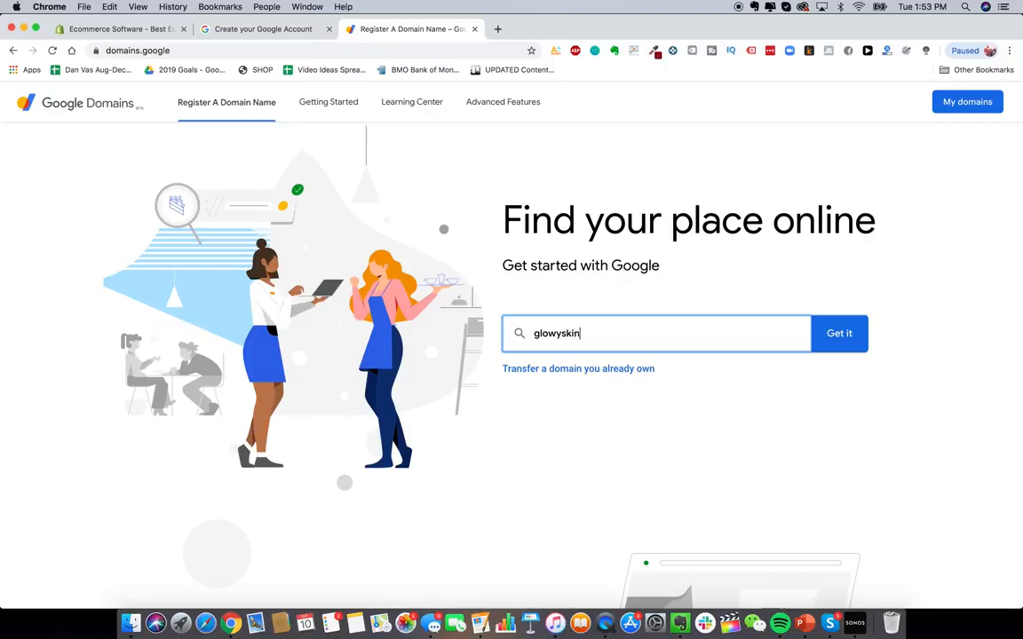
pyautogui.press('Return')
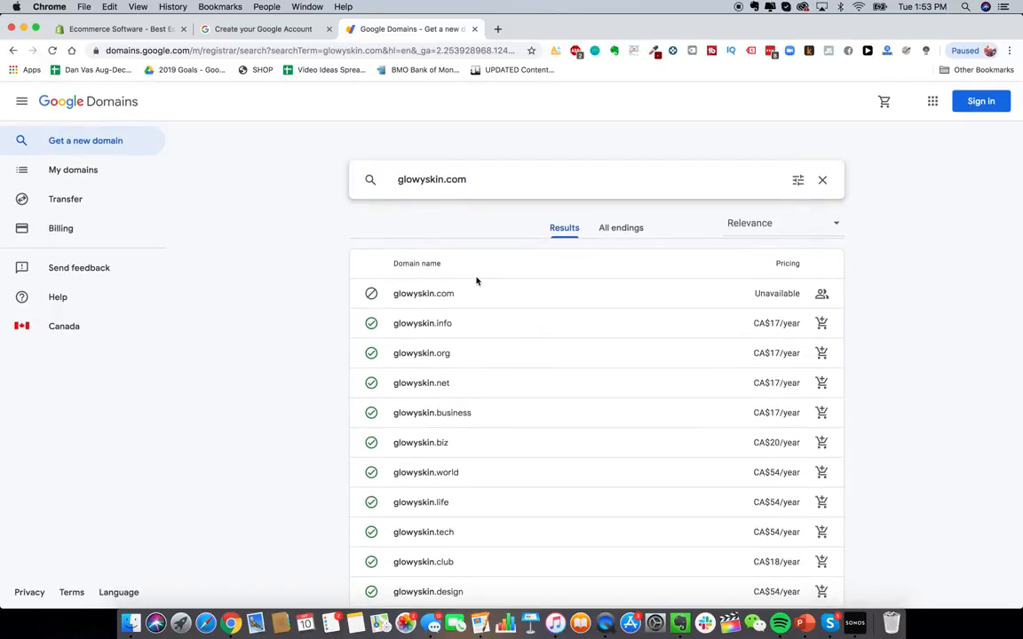
# - Try adding store to the domain name in the search and remove it again
pyautogui.click(443, 180)
pyautogui.write('store')
pyautogui.press('BackSpace')
pyautogui.press('BackSpace')
pyautogui.press('BackSpace')
pyautogui.press('BackSpace')
pyautogui.press('BackSpace')
pyautogui.click(465, 179)
pyautogui.press('BackSpace')
pyautogui.press('BackSpace')
pyautogui.press('BackSpace')
# - Return to the Shopify signup and start the free trial
pyautogui.click(120, 28)
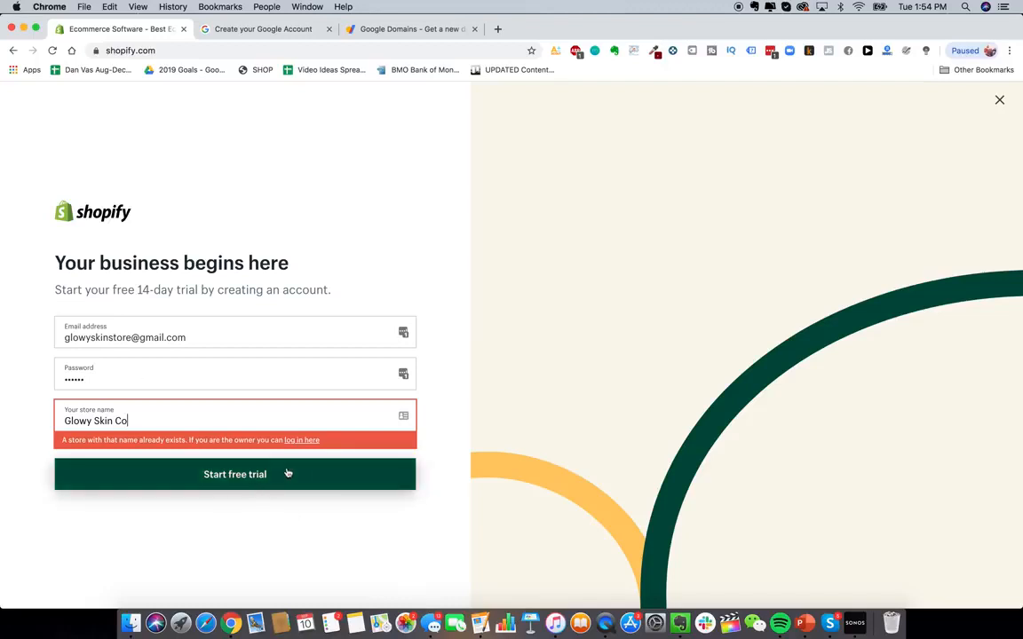
pyautogui.click(251, 476)
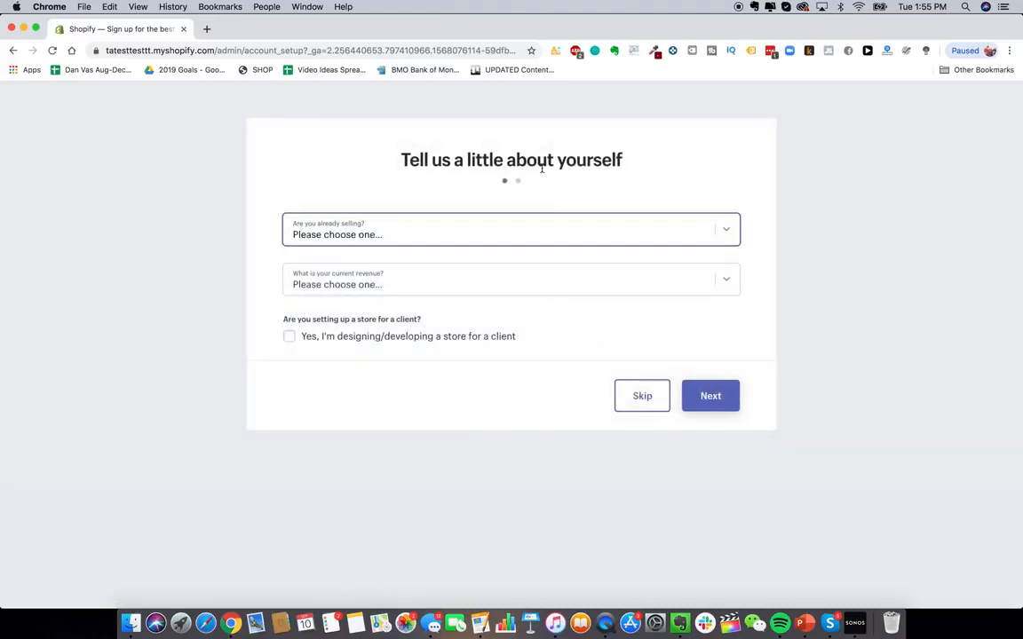
# - Answer that you are not selling products yet and have product ready to launch in a few weeks
pyautogui.click(734, 234)
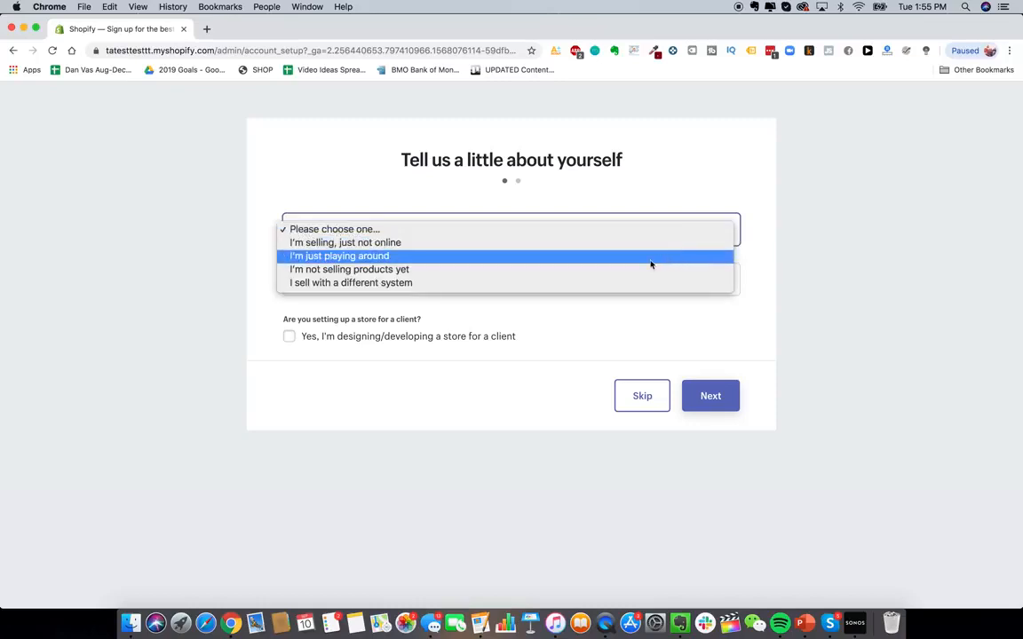
pyautogui.click(622, 274)
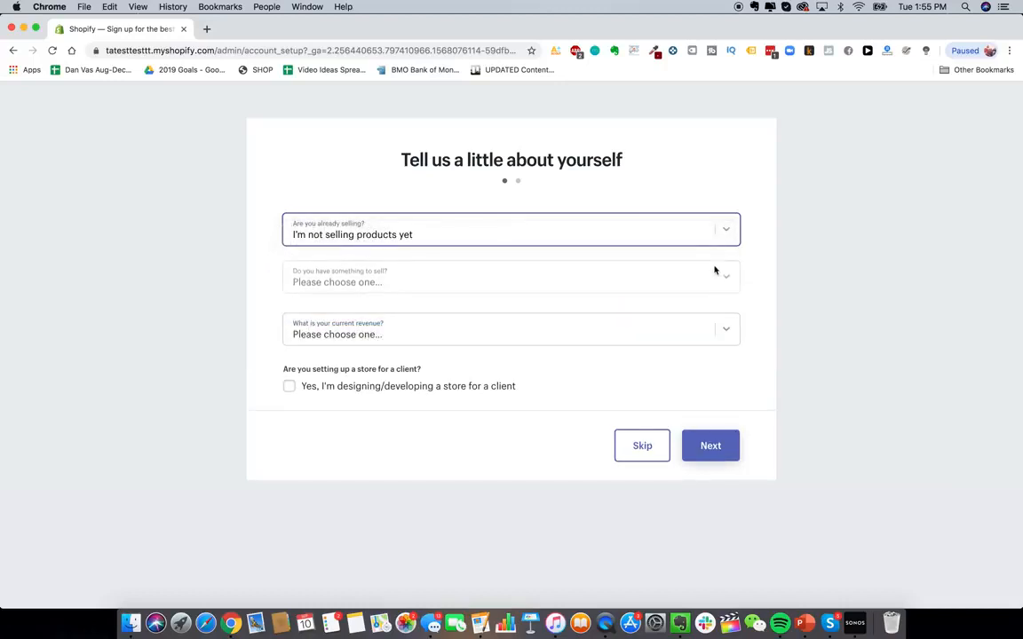
pyautogui.click(721, 286)
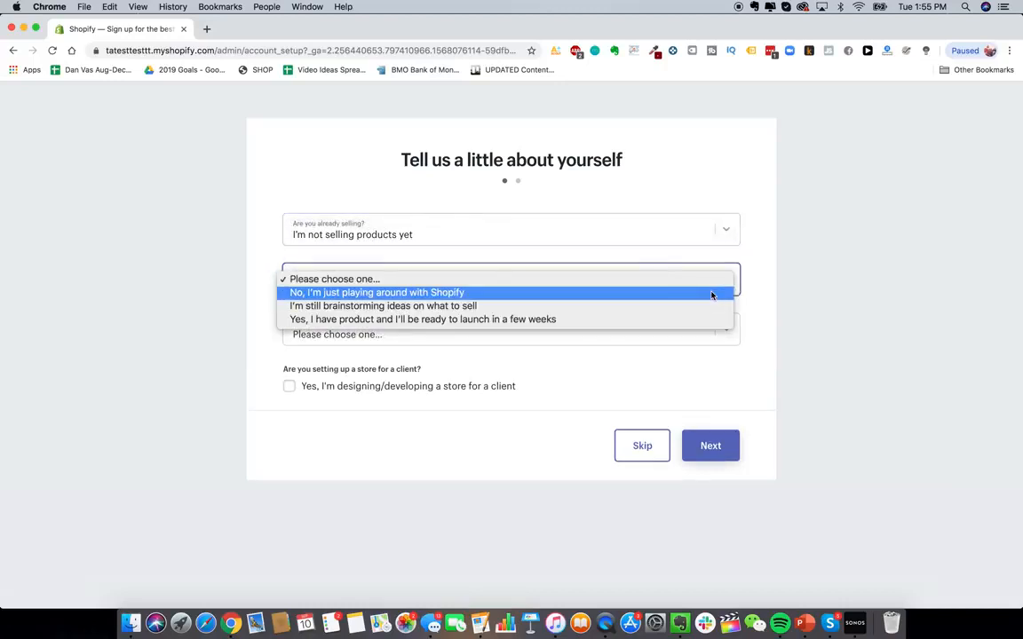
pyautogui.click(651, 321)
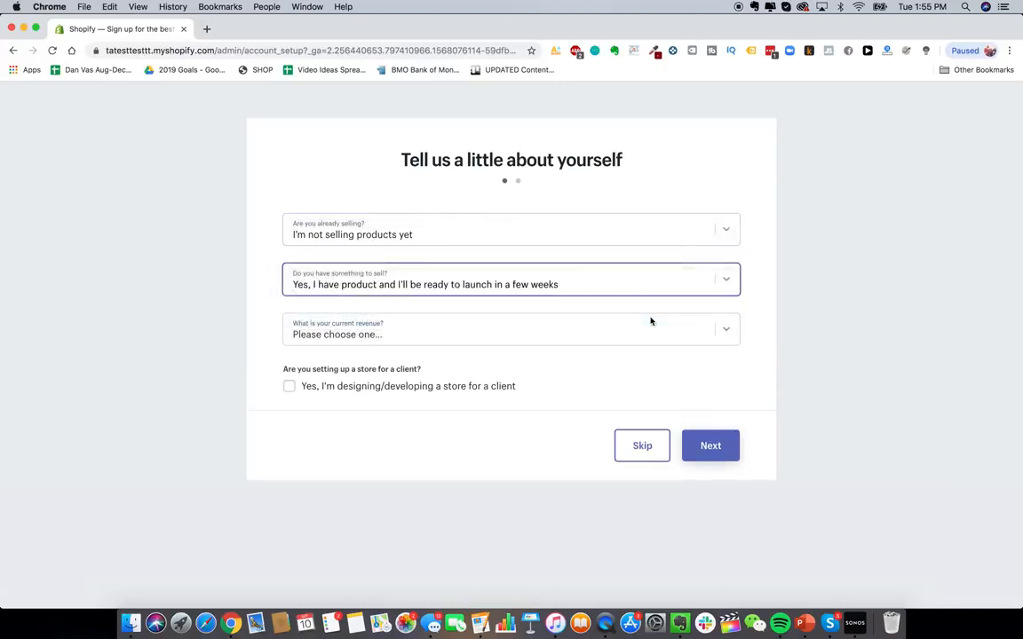
# - Set current revenue to Up to $5,000 CAD and continue to the next page
pyautogui.click(715, 331)
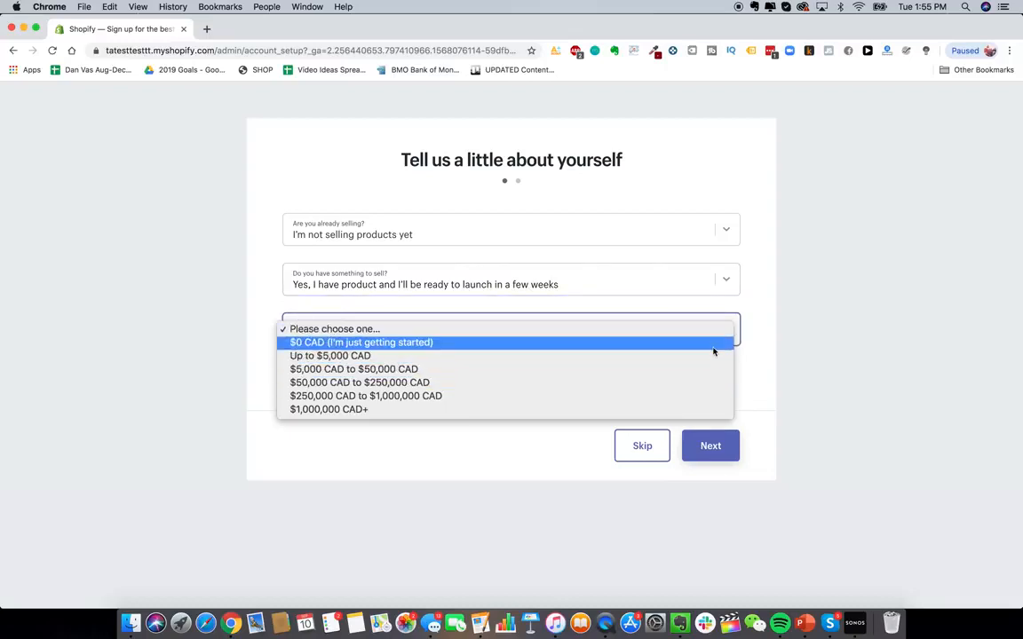
pyautogui.click(715, 355)
pyautogui.click(446, 332)
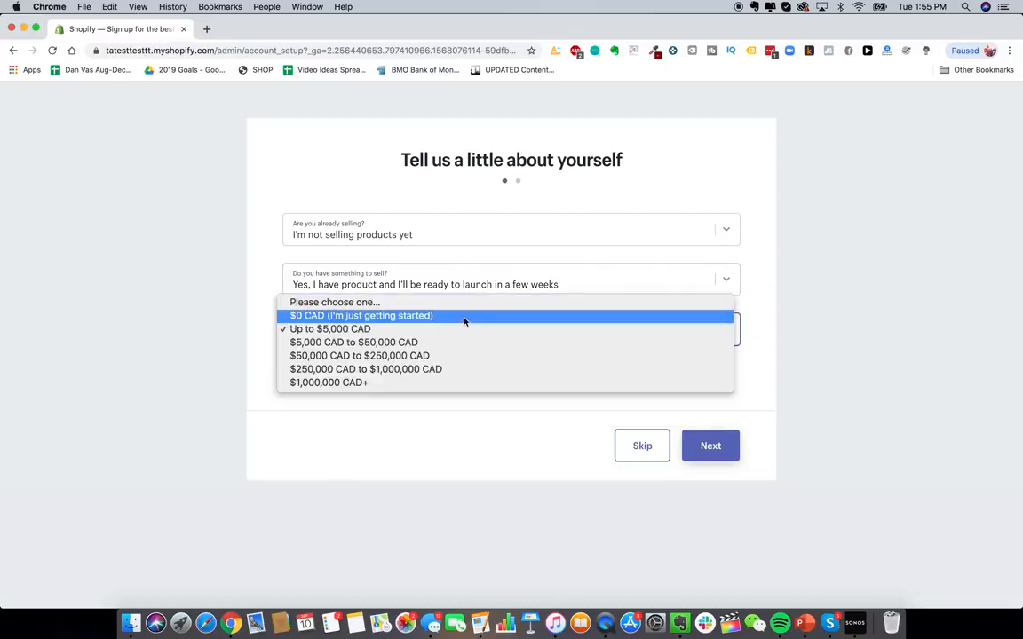
pyautogui.click(465, 320)
pyautogui.click(544, 344)
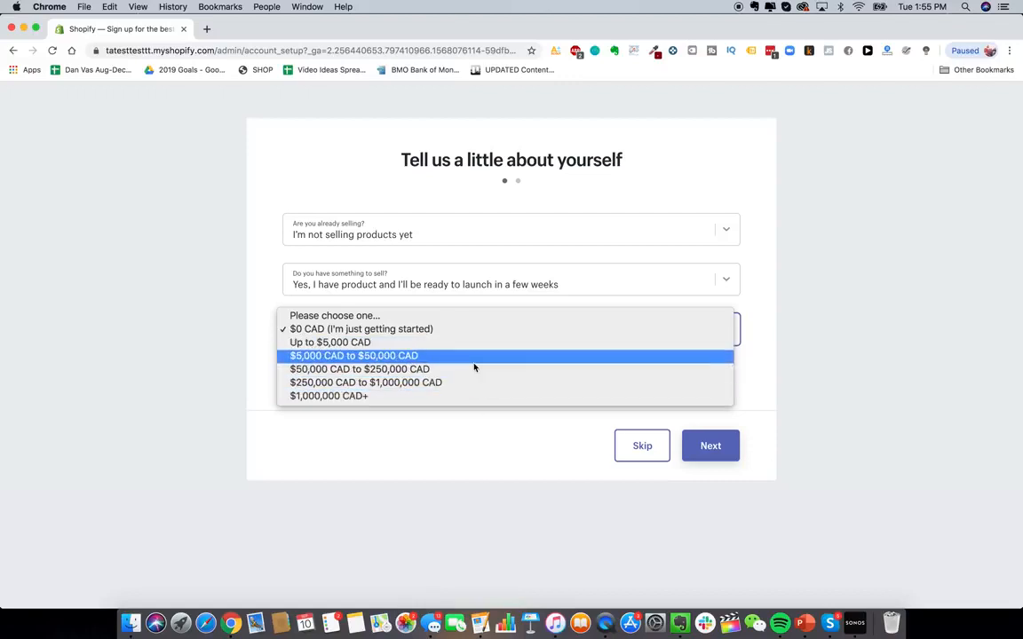
pyautogui.click(571, 184)
pyautogui.click(539, 330)
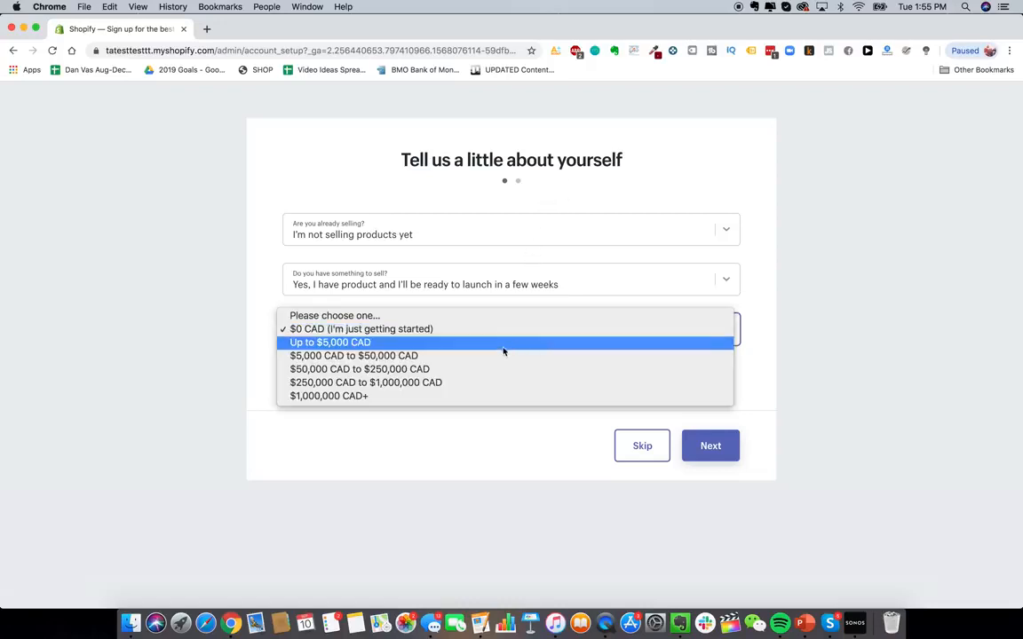
pyautogui.click(502, 344)
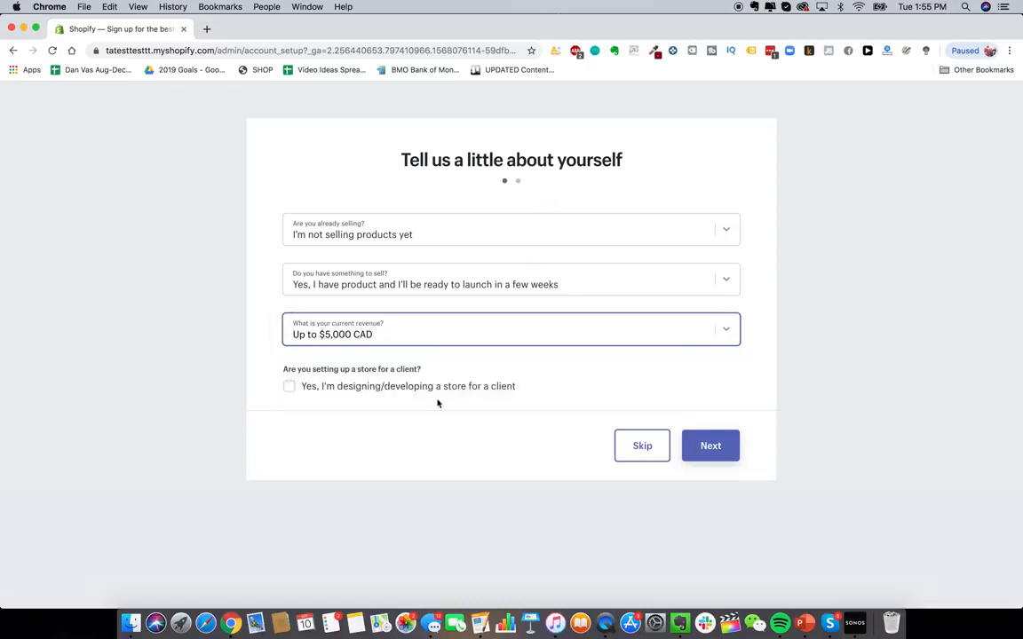
pyautogui.click(691, 445)
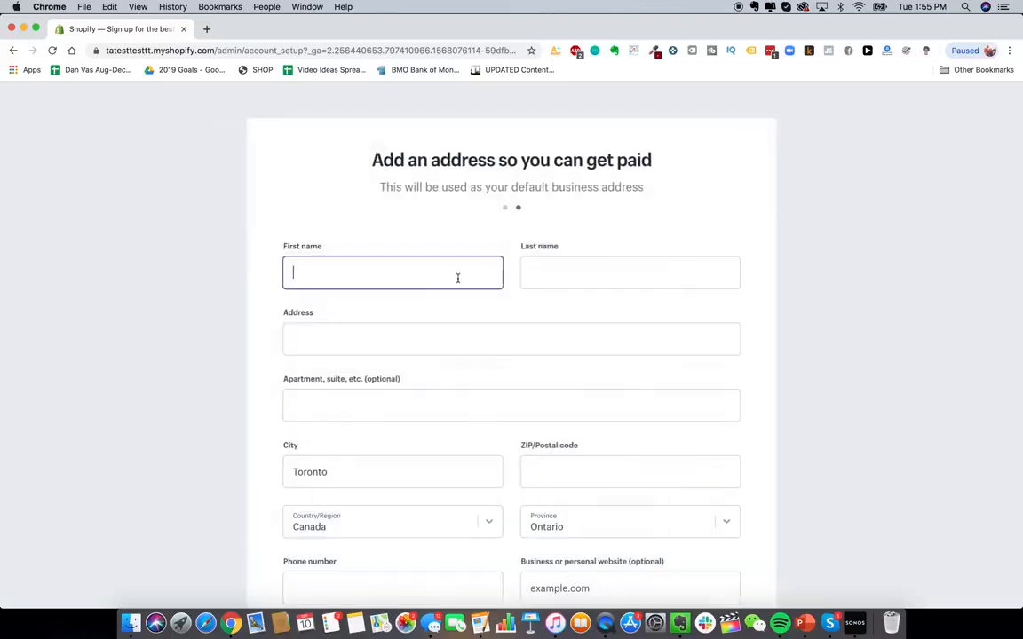
# - Review the business address form fields for getting paid
pyautogui.scroll(-1, 473, 390)
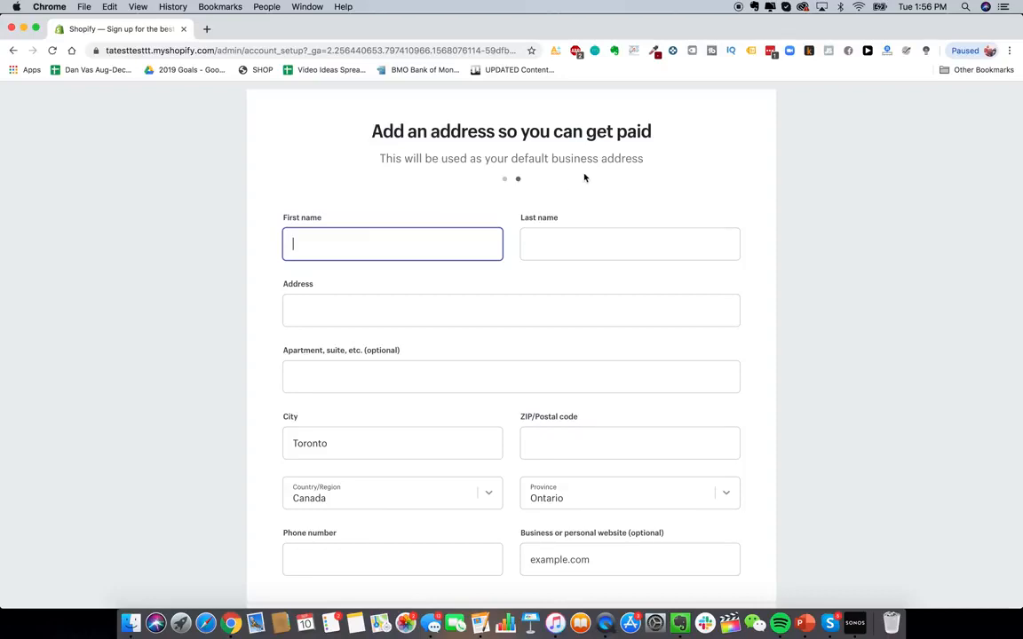
pyautogui.scroll(-1, 582, 177)
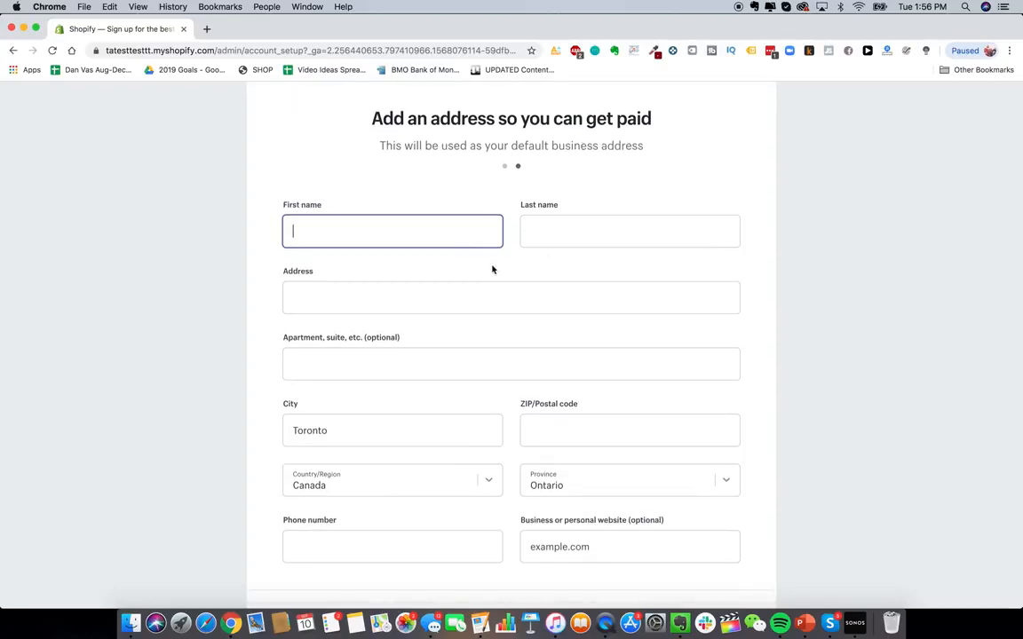
pyautogui.scroll(-1, 493, 269)
pyautogui.scroll(1, 492, 269)
pyautogui.scroll(-1, 490, 354)
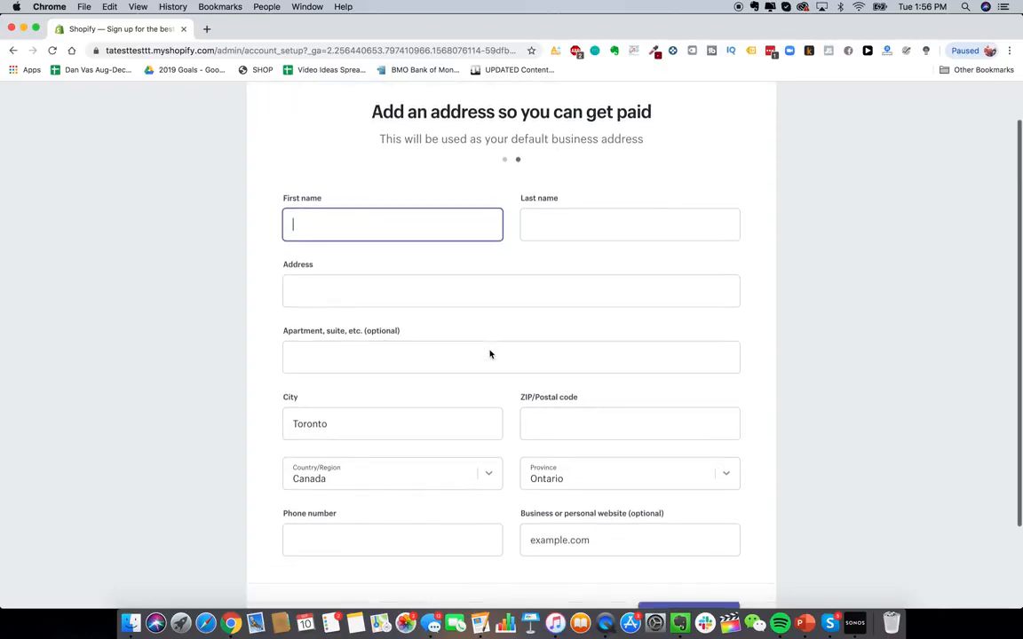
pyautogui.scroll(1, 489, 353)
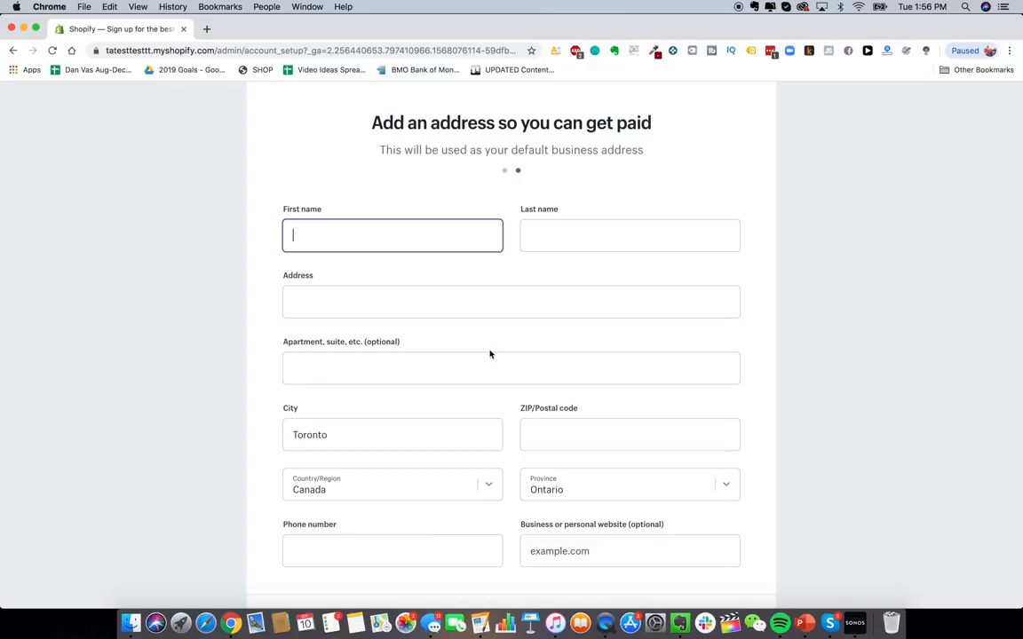
pyautogui.scroll(1, 489, 354)
pyautogui.click(551, 307)
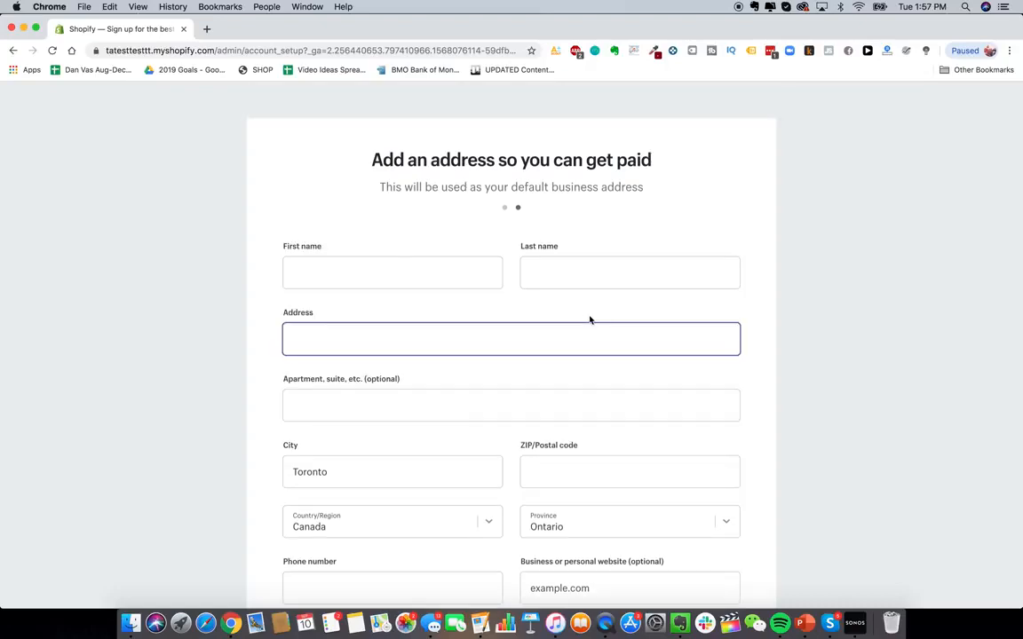
pyautogui.scroll(-1, 577, 293)
pyautogui.scroll(-3, 507, 319)
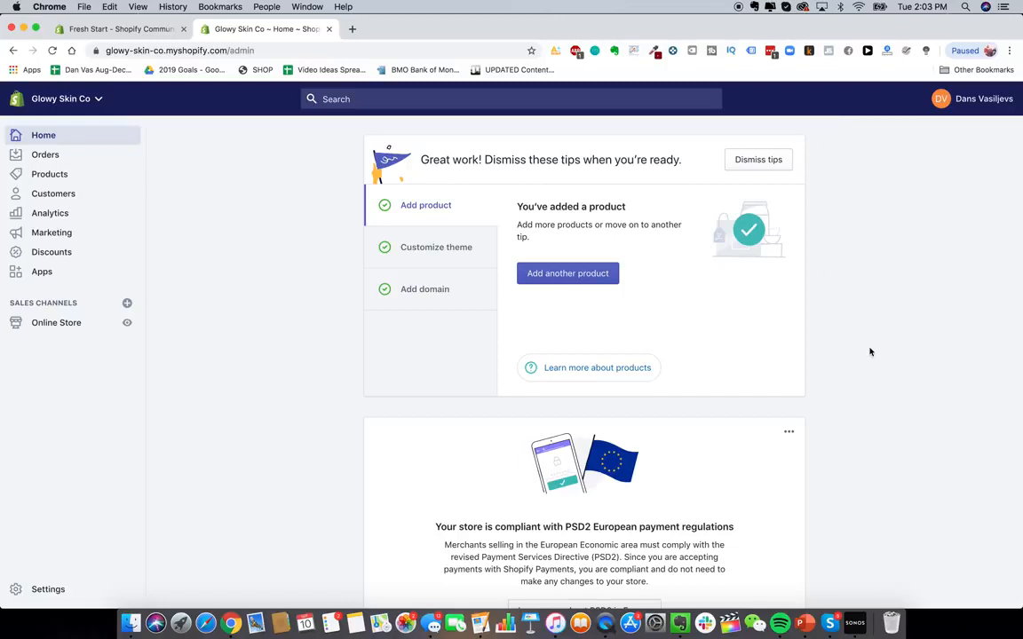
# - Open the store's Themes page from the Customize theme tip on the admin home
pyautogui.scroll(-2, 727, 285)
pyautogui.scroll(2, 725, 286)
pyautogui.scroll(-1, 673, 305)
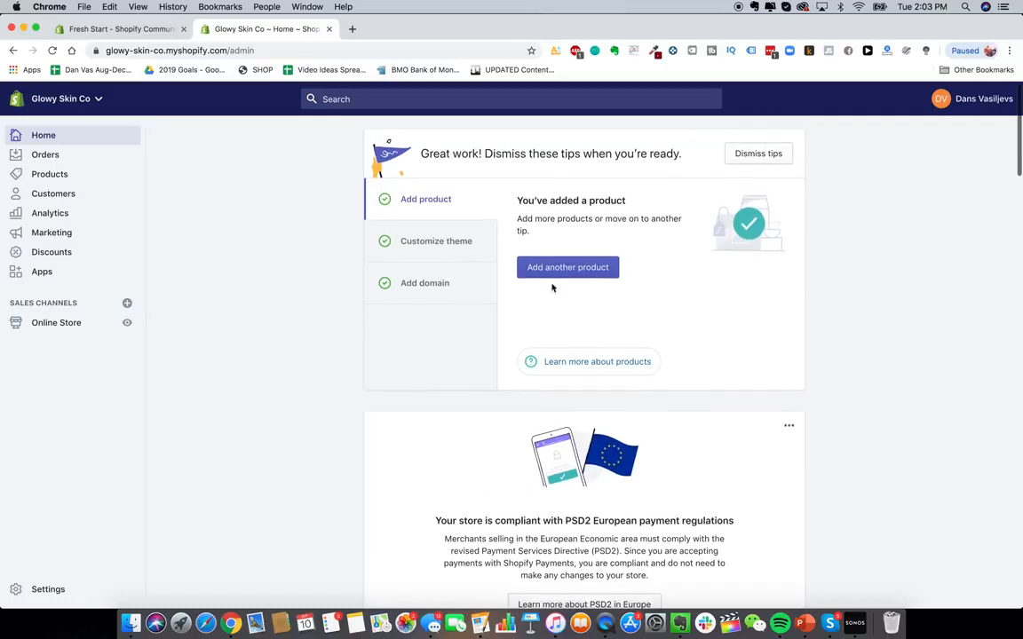
pyautogui.scroll(1, 331, 176)
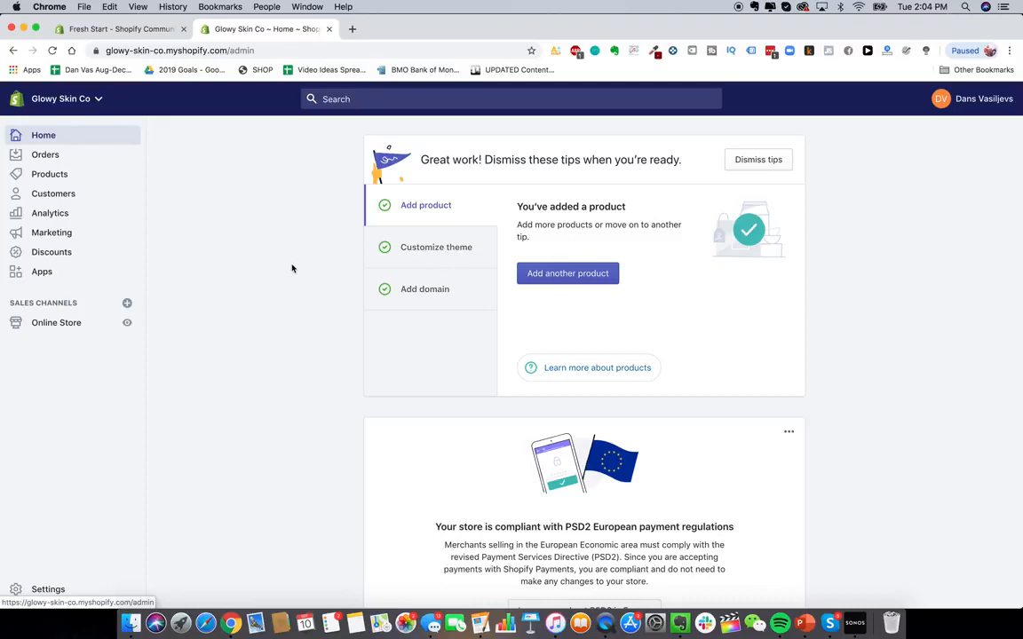
pyautogui.click(439, 257)
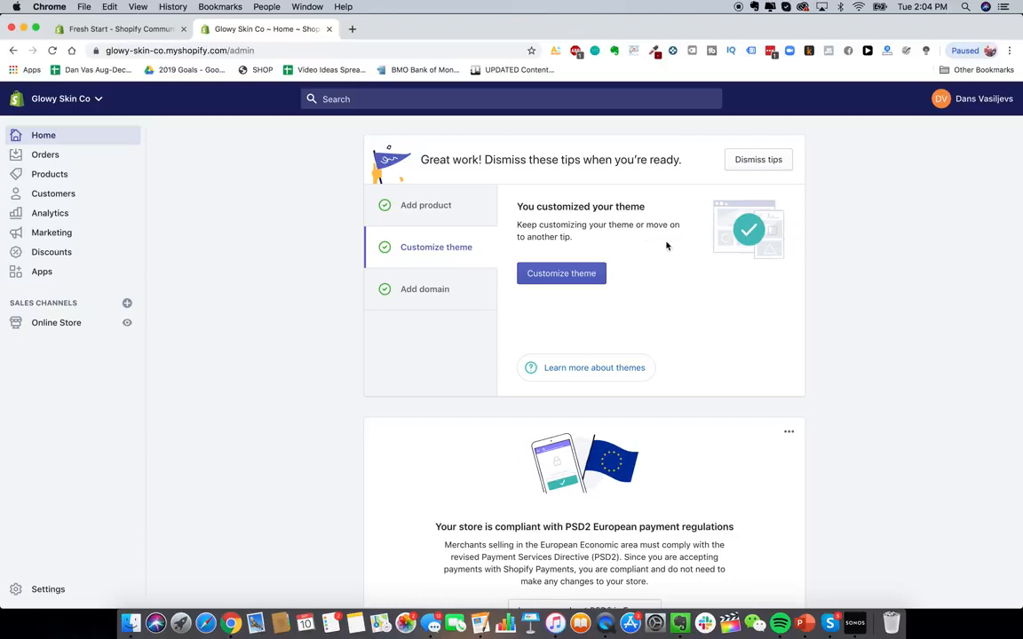
pyautogui.scroll(1, 668, 246)
pyautogui.scroll(-1, 520, 216)
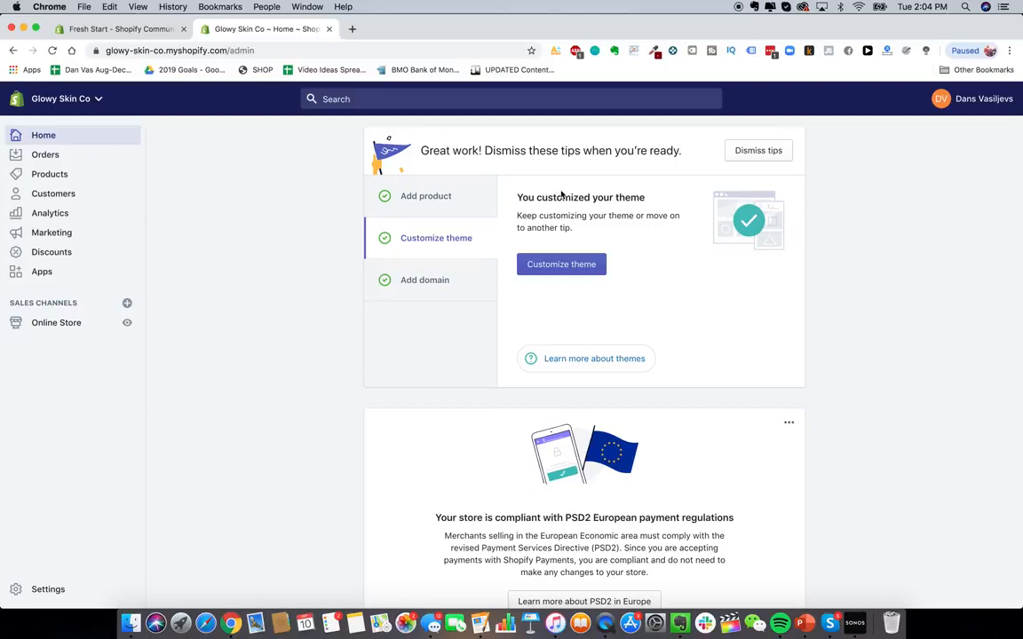
pyautogui.scroll(-2, 586, 202)
pyautogui.scroll(3, 604, 249)
pyautogui.click(582, 265)
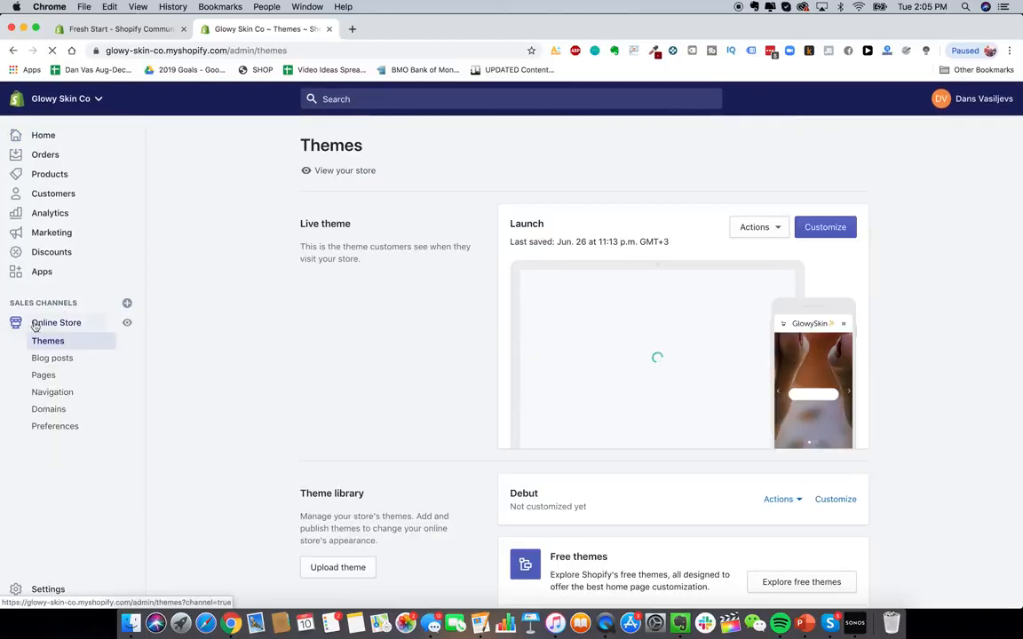
# - Open the Shopify Theme Store from the Themes page and go to the Minimalist style collection
pyautogui.scroll(-3, 860, 391)
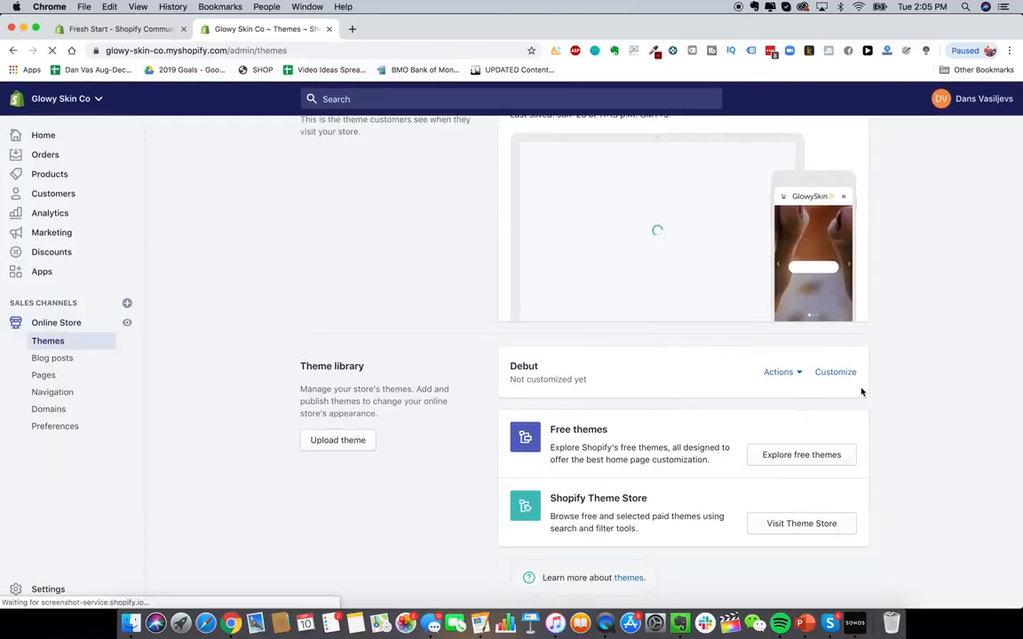
pyautogui.click(786, 527)
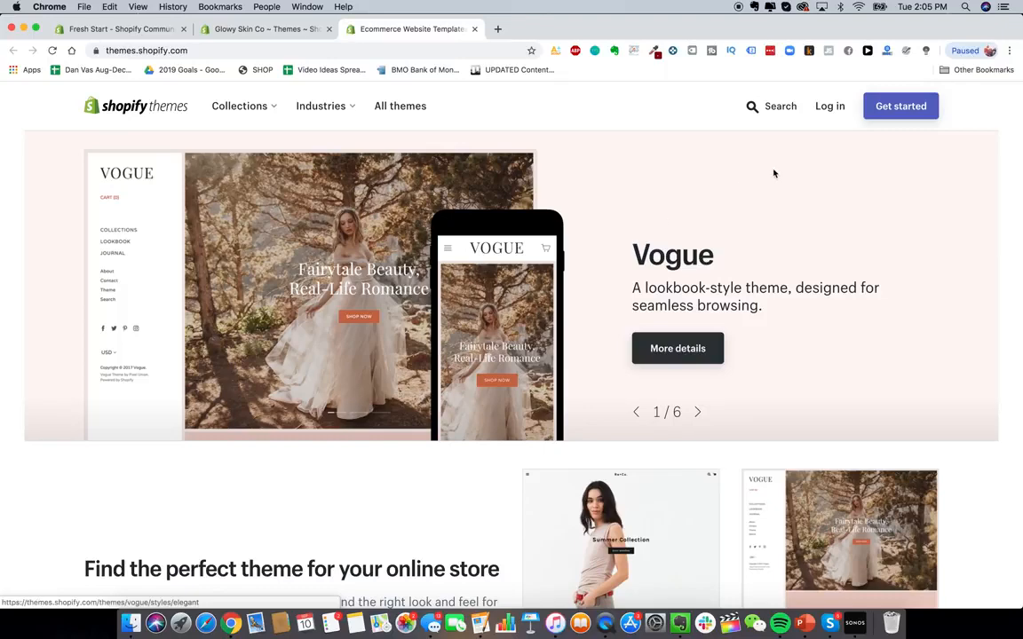
pyautogui.scroll(-3, 760, 205)
pyautogui.scroll(3, 760, 205)
pyautogui.moveTo(246, 110)
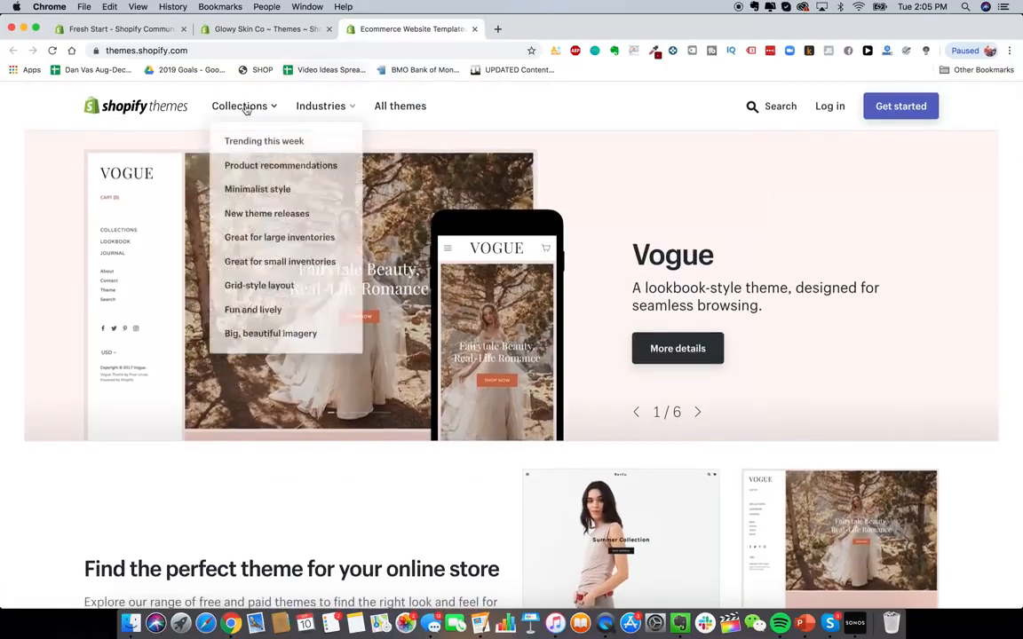
pyautogui.click(297, 192)
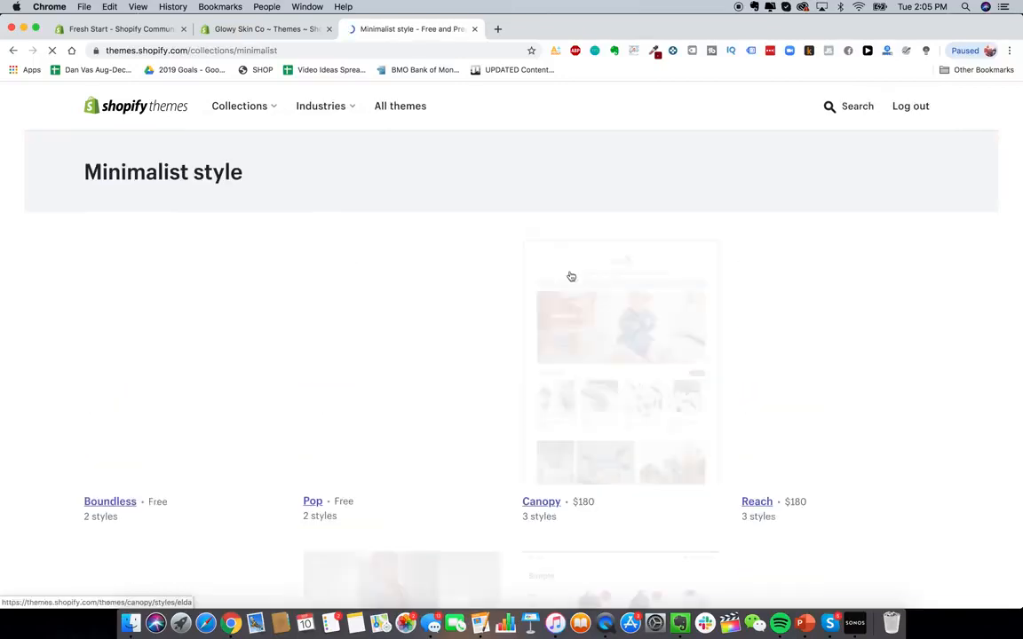
# - Open the free Debut theme from the Minimalist collection in a new tab
pyautogui.scroll(-2, 437, 267)
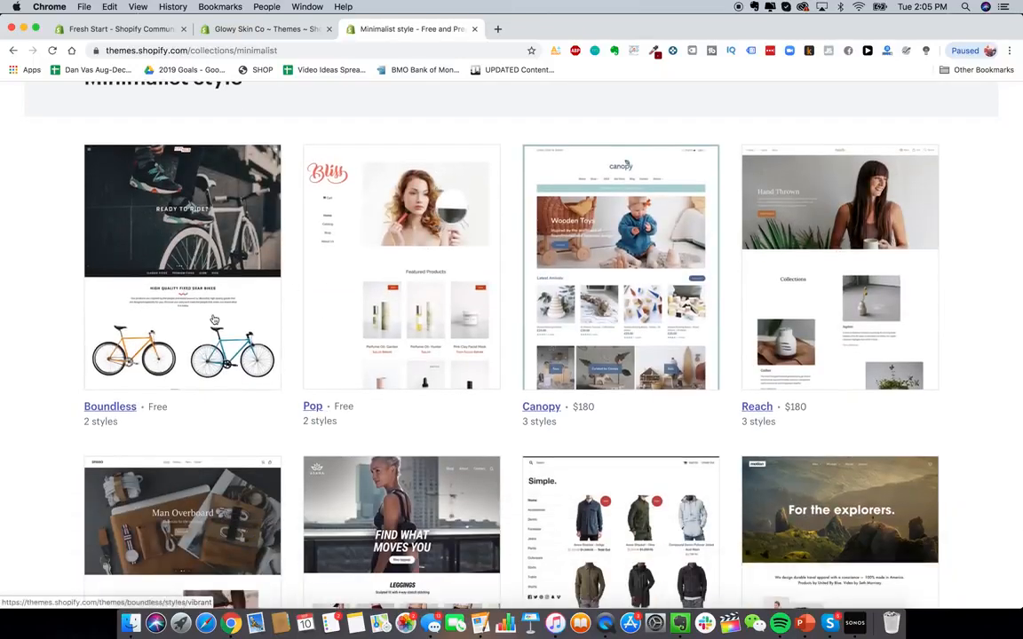
pyautogui.scroll(-3, 212, 320)
pyautogui.scroll(3, 213, 318)
pyautogui.scroll(-10, 213, 318)
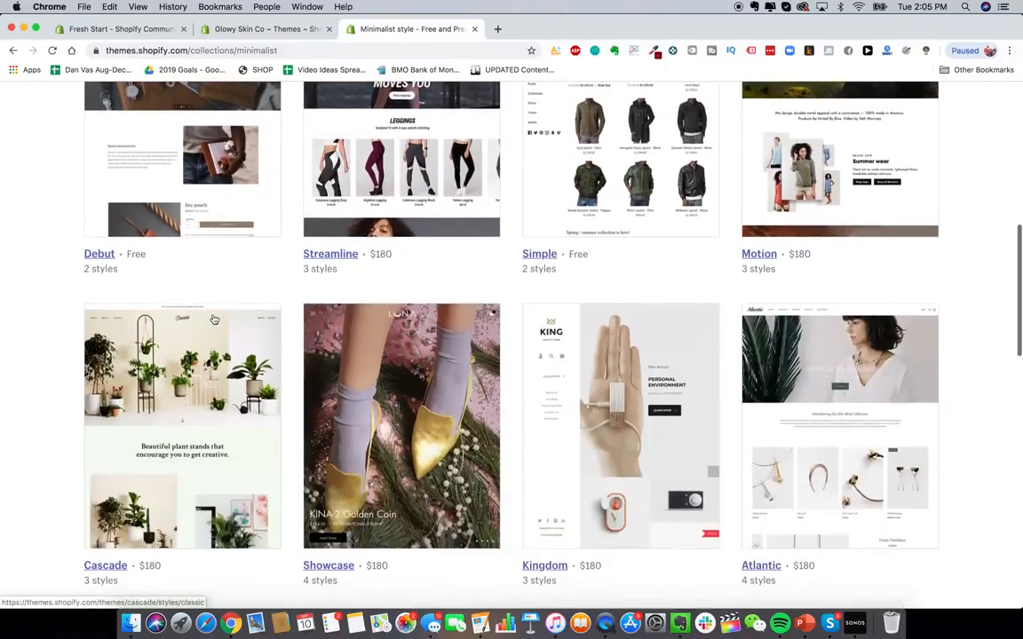
pyautogui.scroll(2, 172, 252)
pyautogui.rightClick(127, 258)
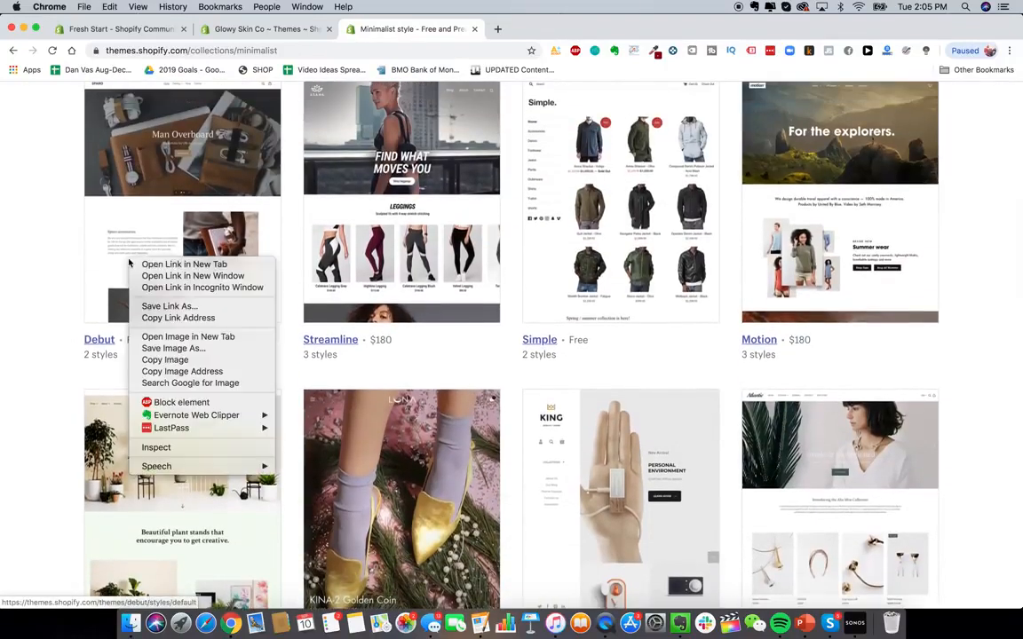
pyautogui.click(142, 264)
# - Open the free Minimal theme in a new tab
pyautogui.scroll(-3, 451, 390)
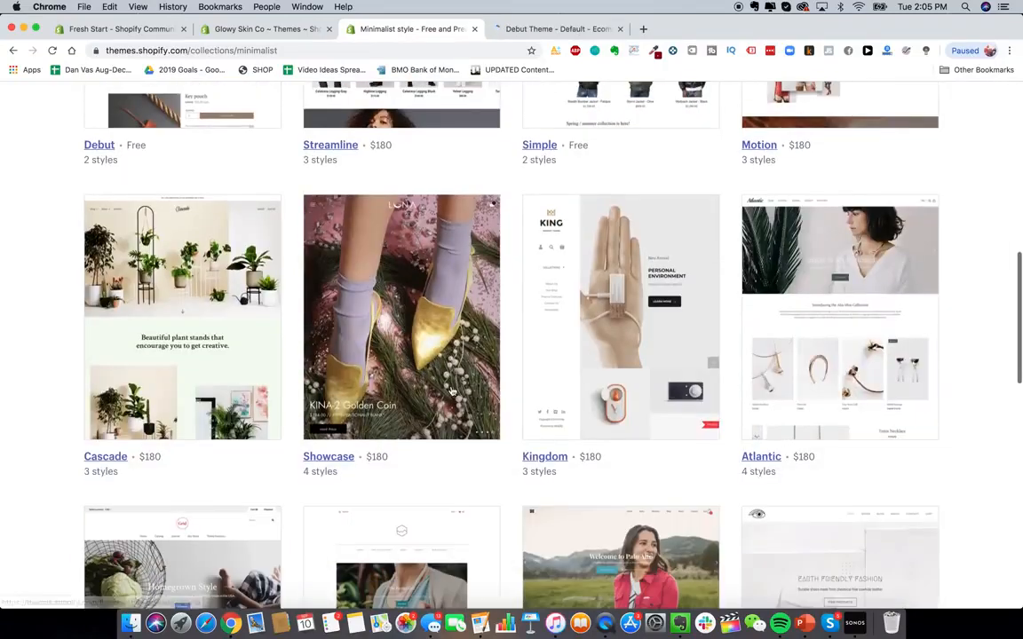
pyautogui.scroll(-5, 451, 391)
pyautogui.scroll(-2, 451, 390)
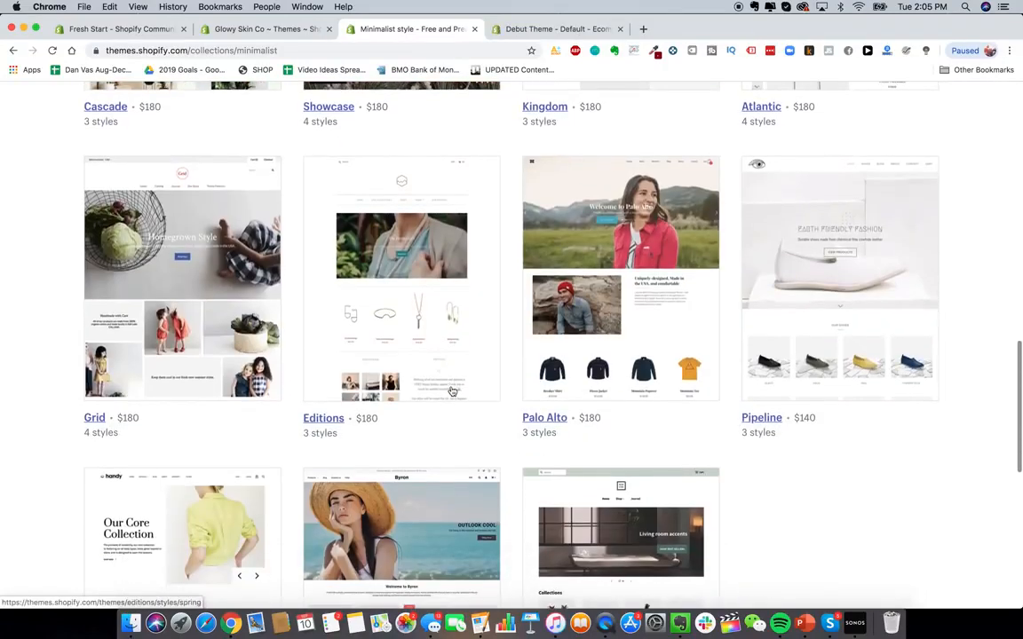
pyautogui.scroll(-3, 451, 390)
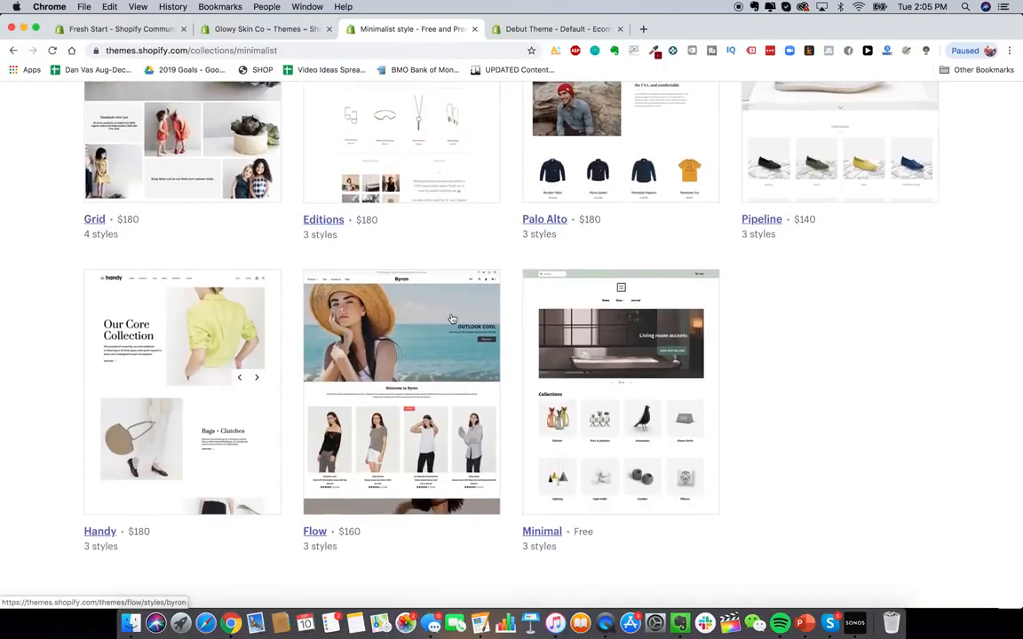
pyautogui.rightClick(611, 375)
pyautogui.click(627, 382)
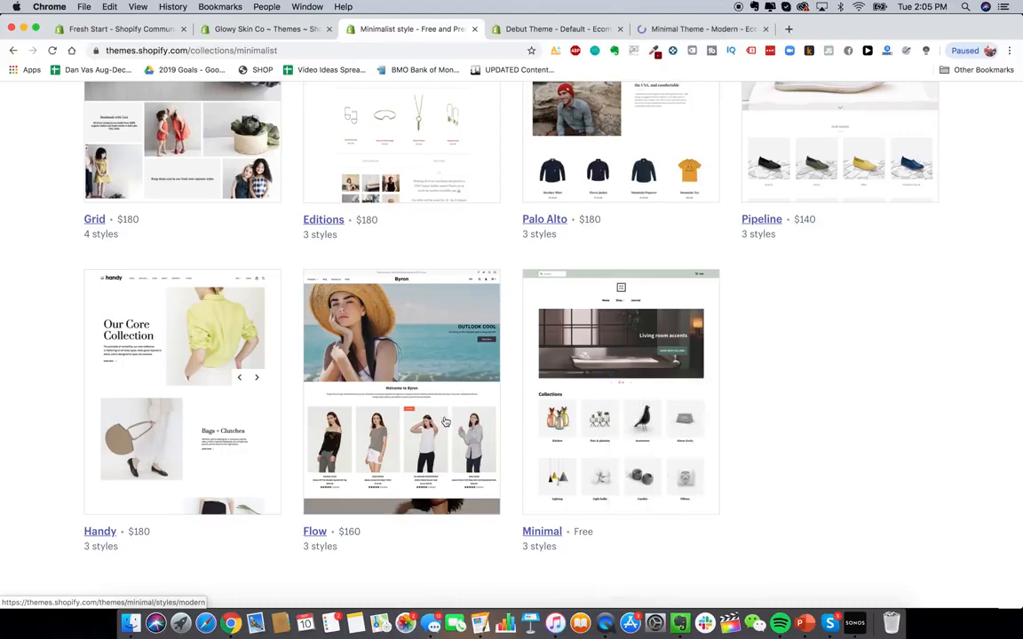
# - Open the free Pop theme from the top of the collection in a new tab
pyautogui.scroll(8, 446, 421)
pyautogui.scroll(10, 447, 421)
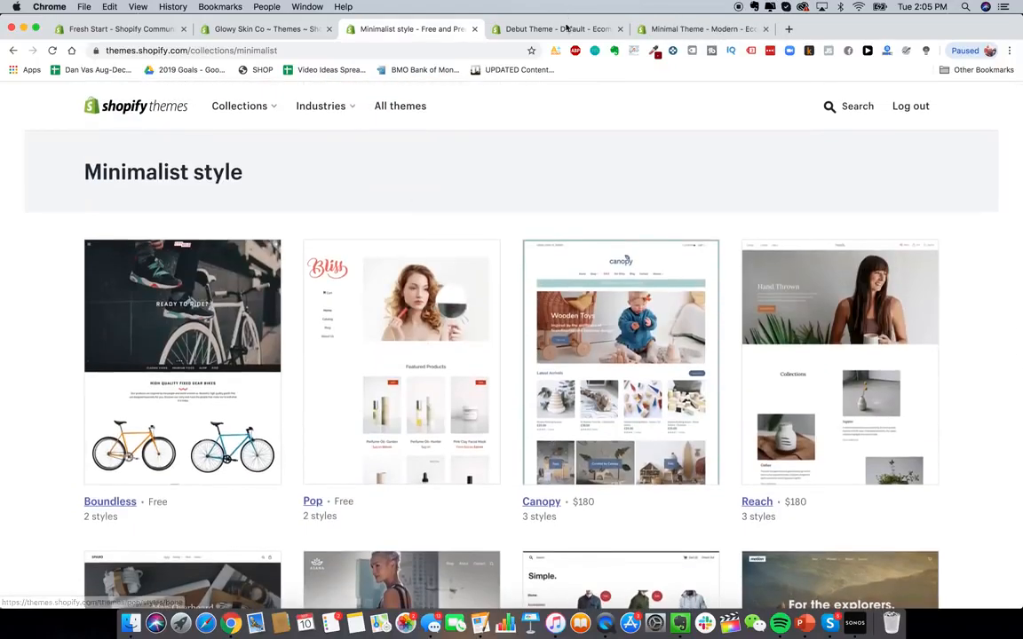
pyautogui.rightClick(432, 301)
pyautogui.click(432, 301)
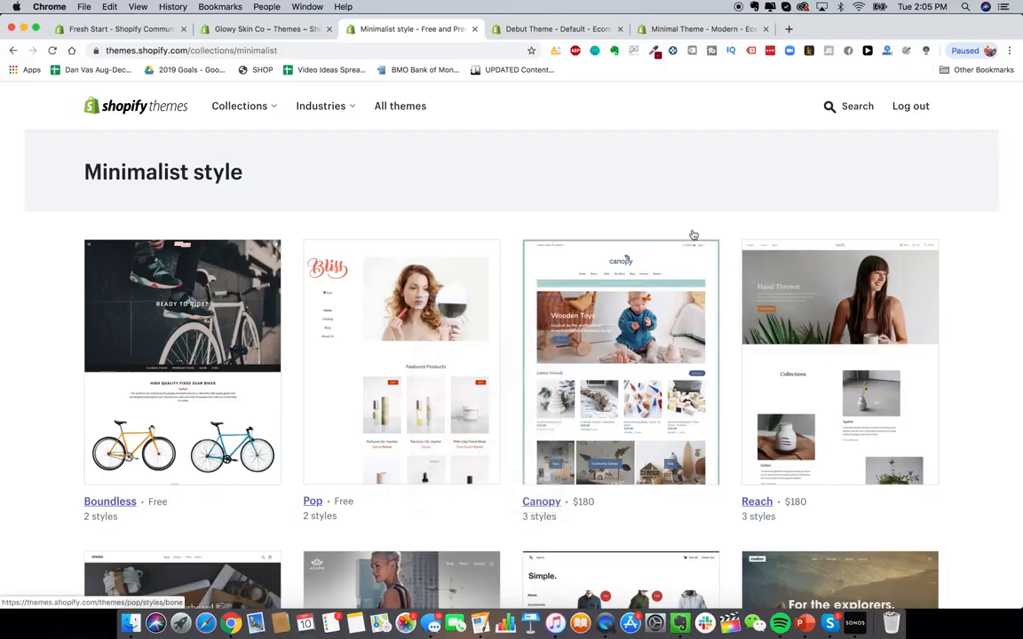
# - Search the theme store for launch
pyautogui.click(843, 106)
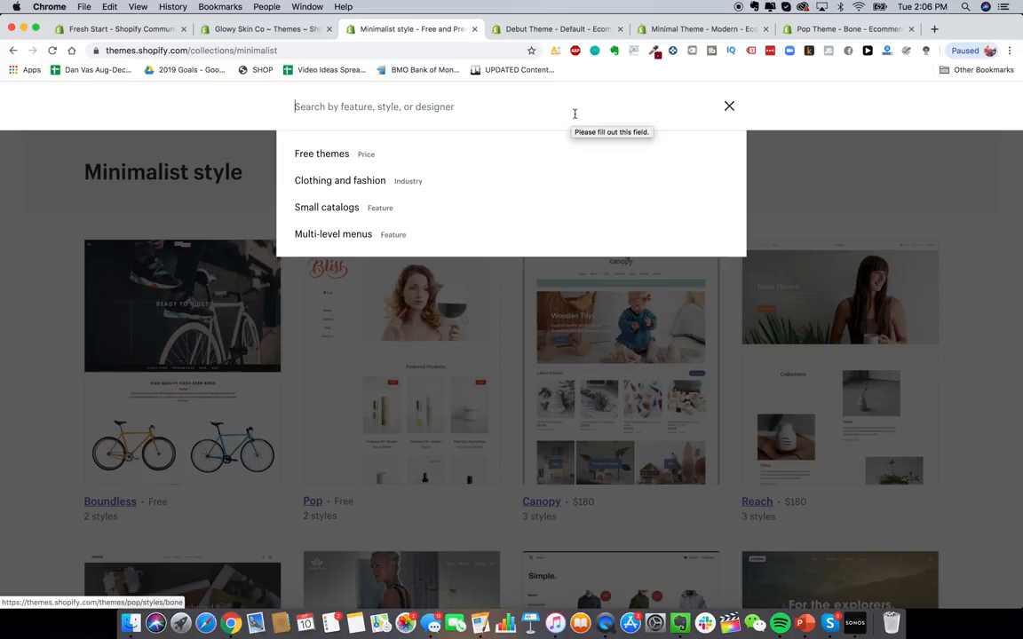
pyautogui.write('launch')
pyautogui.press('Return')
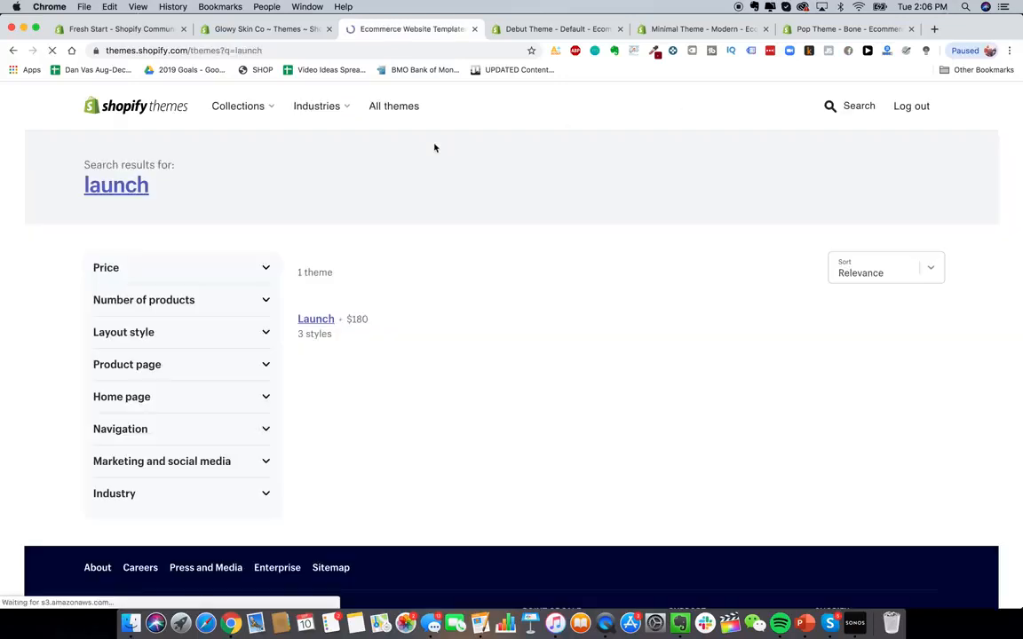
# - Open the Launch theme and preview its Fresh and Bold styles
pyautogui.scroll(-1, 311, 511)
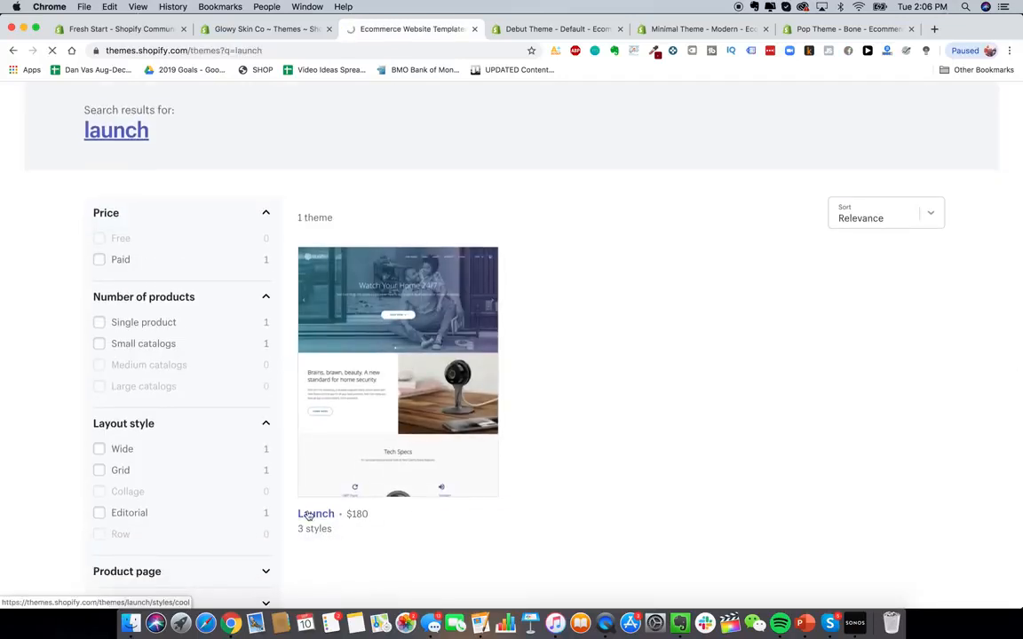
pyautogui.click(308, 515)
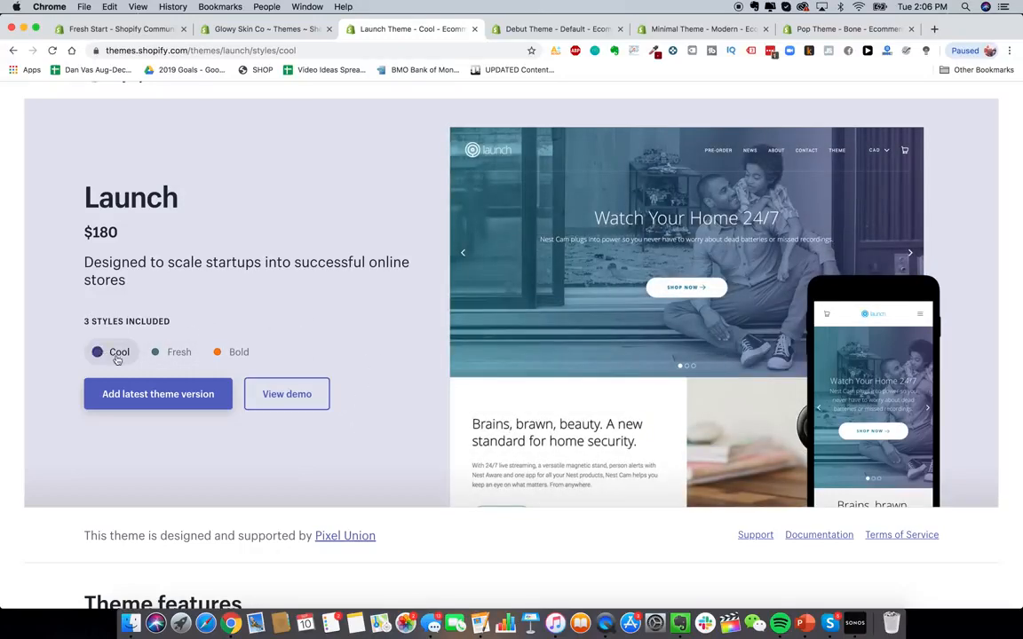
pyautogui.click(169, 353)
pyautogui.click(219, 353)
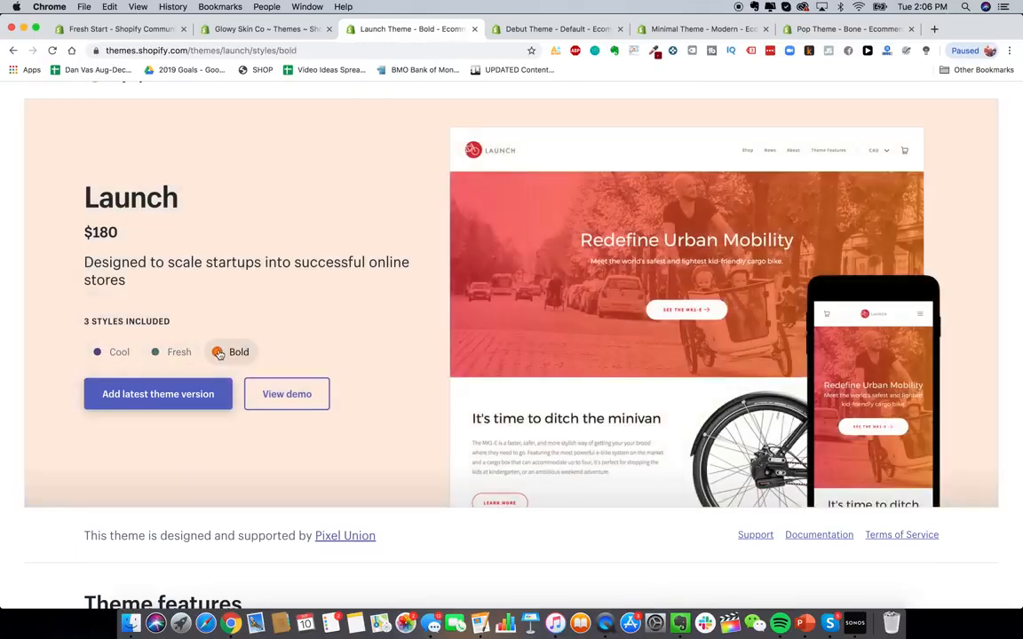
pyautogui.scroll(1, 219, 353)
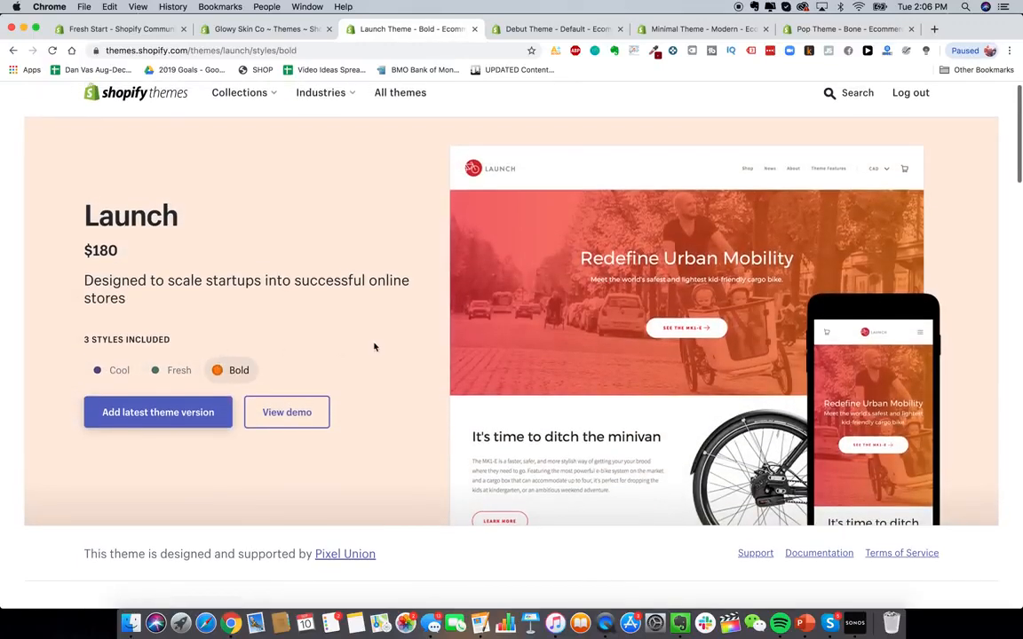
# - Return to the store's Themes page and open the GlowySkin product image 1_1184x1184.png in Preview
pyautogui.click(283, 33)
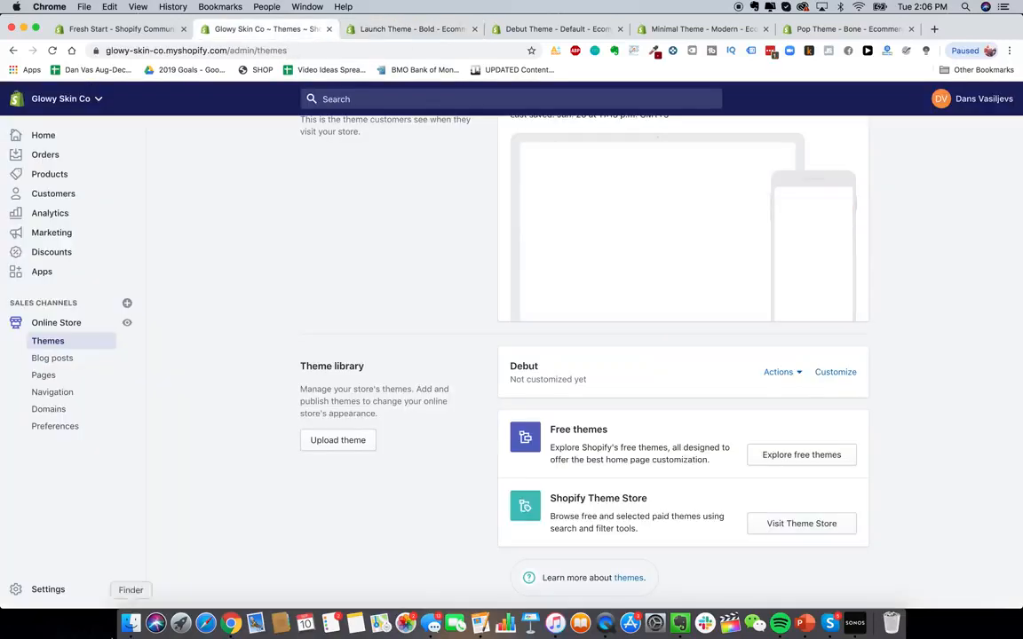
pyautogui.click(130, 623)
pyautogui.doubleClick(450, 342)
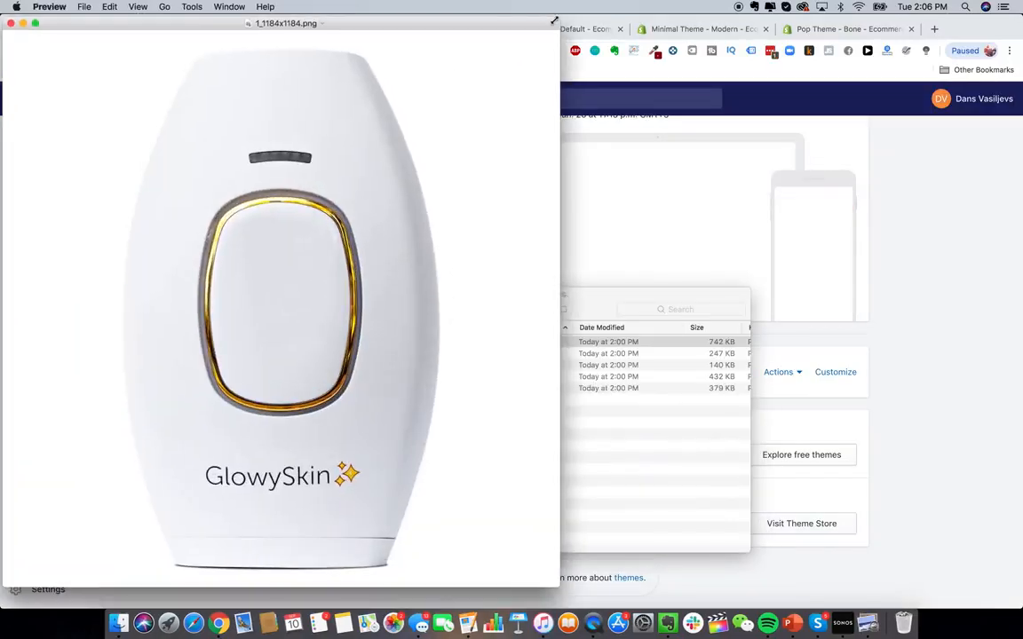
pyautogui.moveTo(559, 19); pyautogui.dragTo(628, 180)
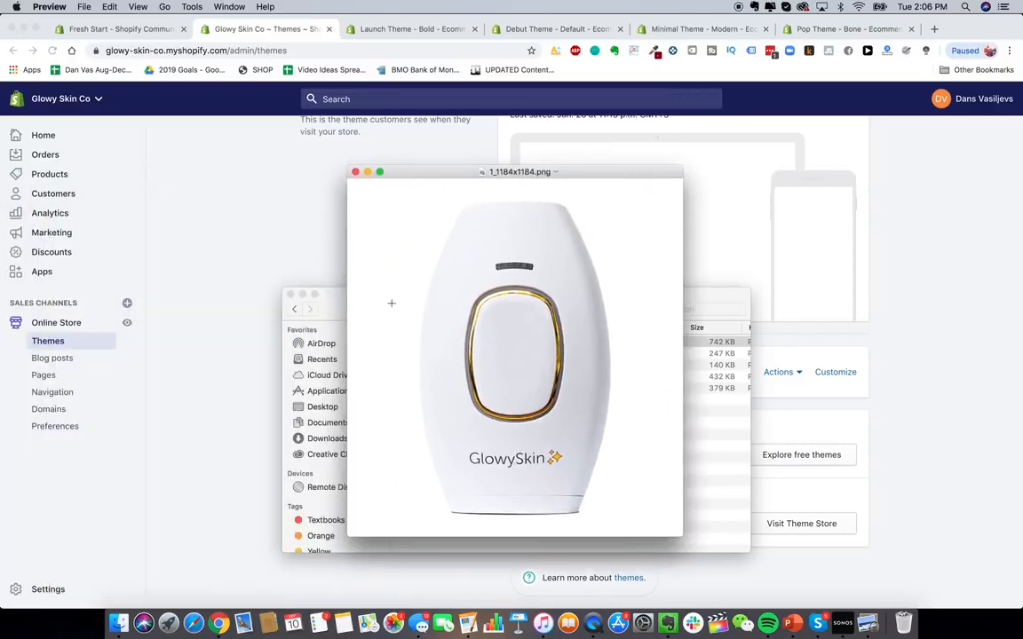
pyautogui.click(303, 294)
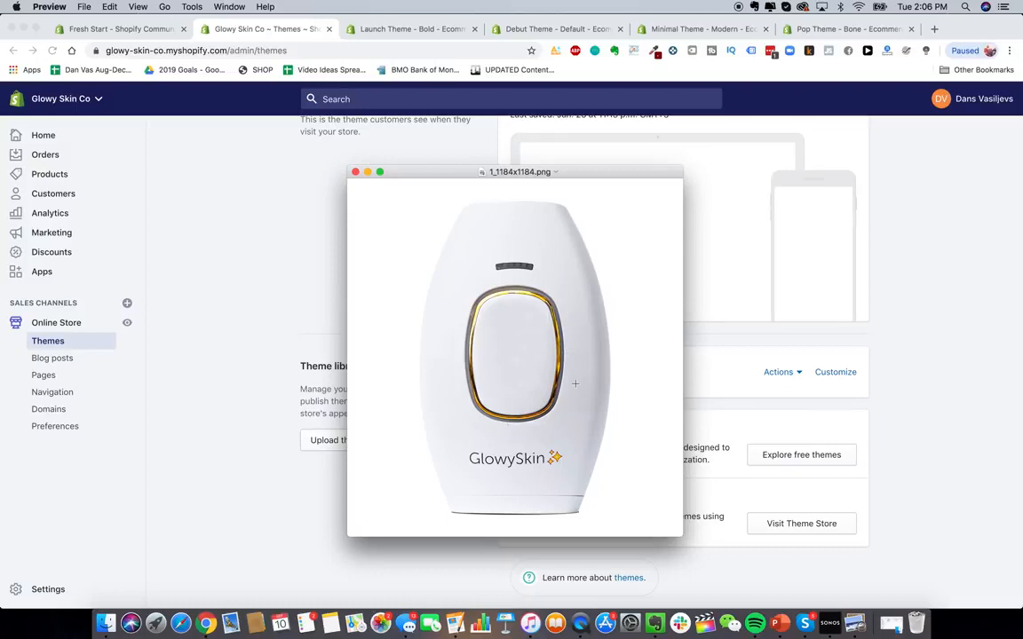
# - Open alibaba.com in a new tab and search products for hair removal IPL laser
pyautogui.click(933, 29)
pyautogui.write('alibaba.com')
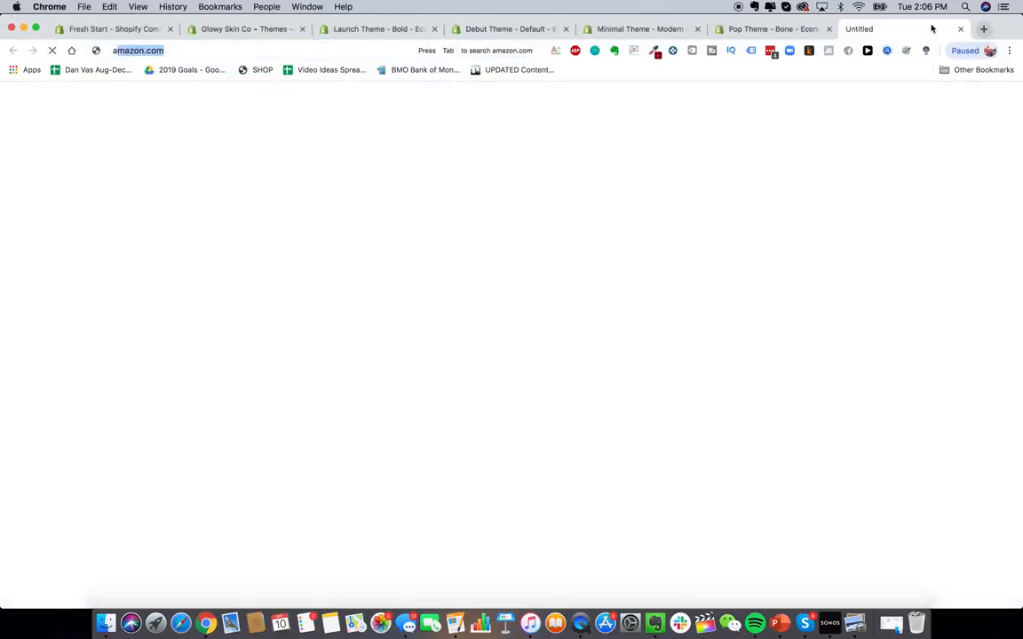
pyautogui.press('Return')
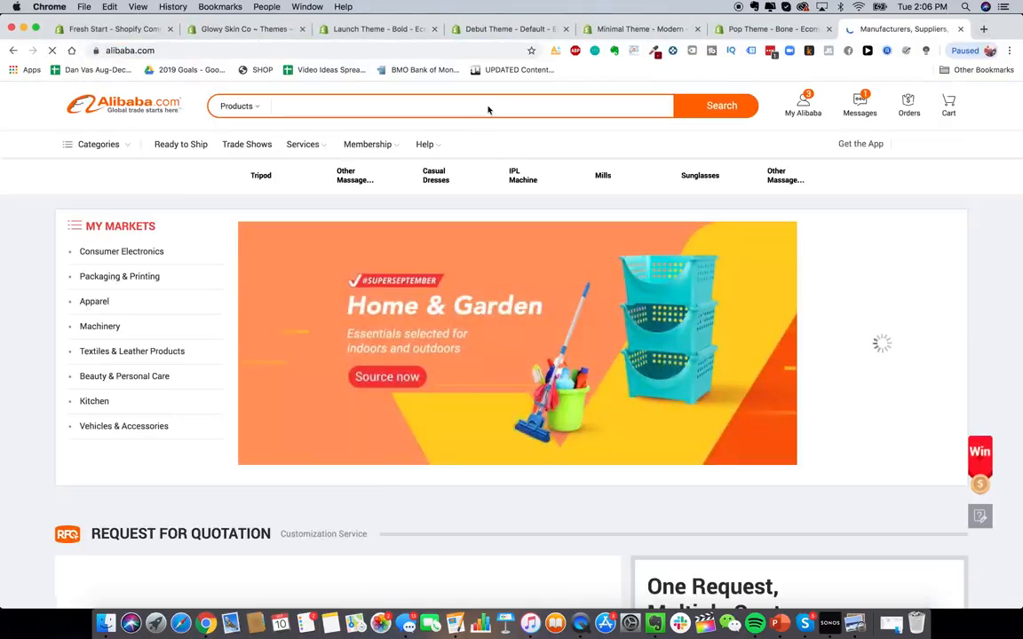
pyautogui.click(487, 109)
pyautogui.click(959, 29)
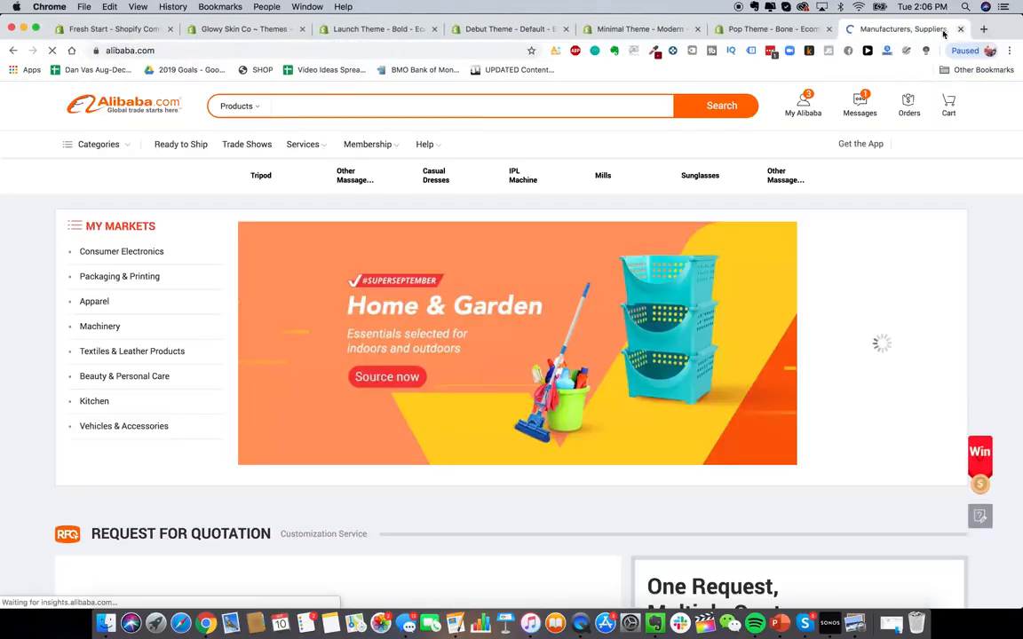
pyautogui.click(364, 142)
pyautogui.write('hair removal')
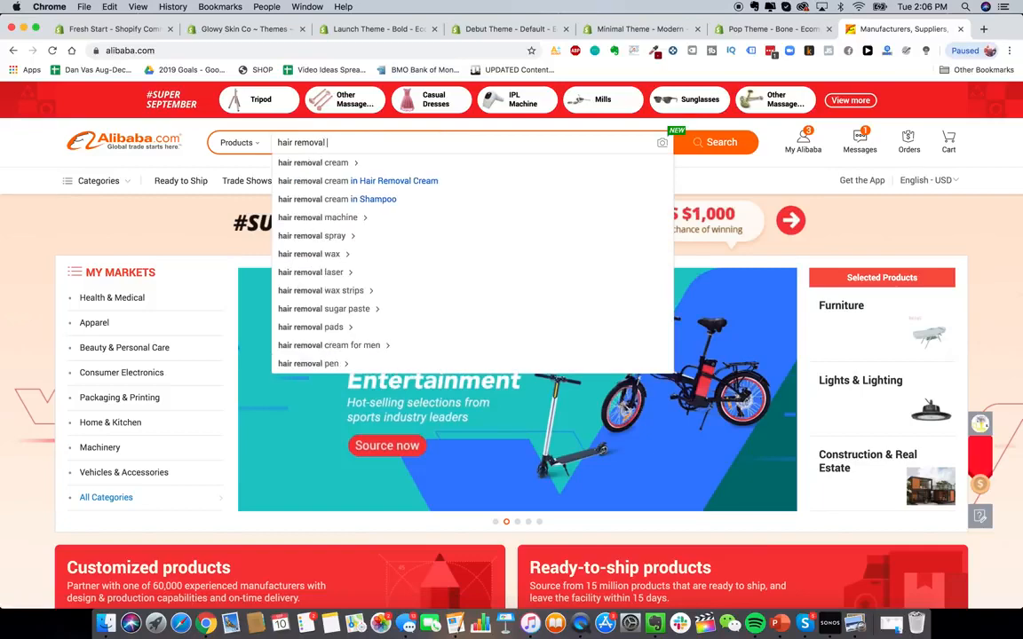
pyautogui.write(' IPL l')
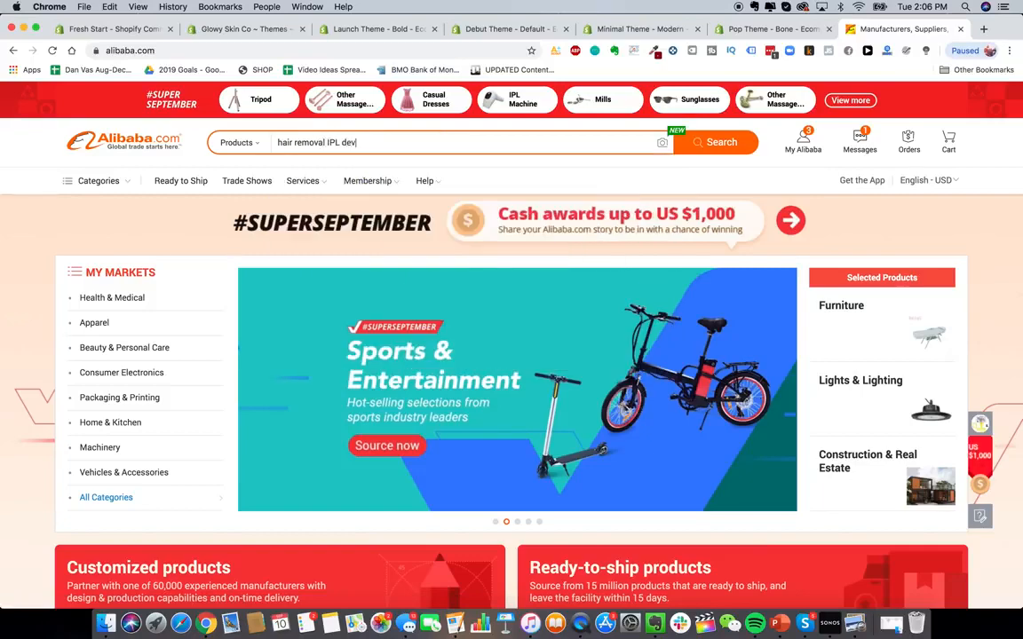
pyautogui.write('aser')
pyautogui.press('Return')
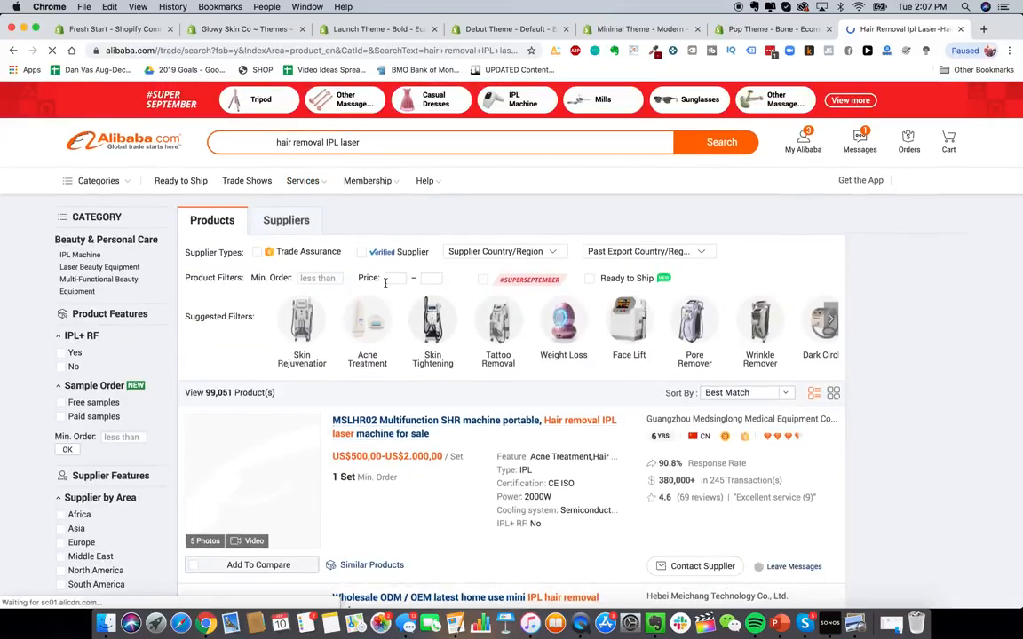
# - Scroll through the hair removal IPL laser product listings and their suppliers
pyautogui.scroll(-15, 412, 397)
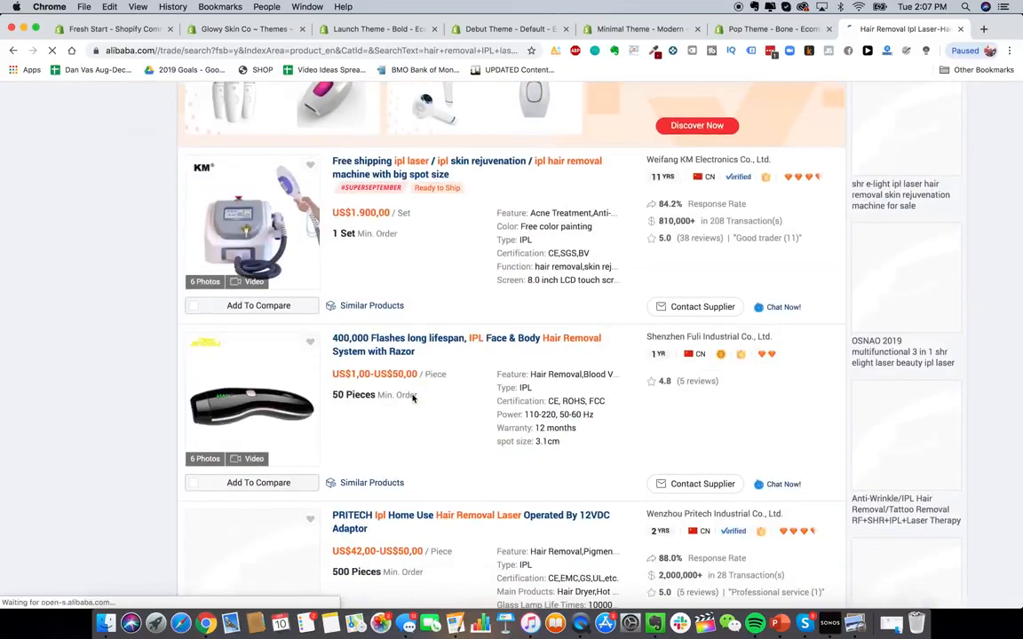
pyautogui.scroll(-3, 412, 395)
pyautogui.scroll(3, 413, 395)
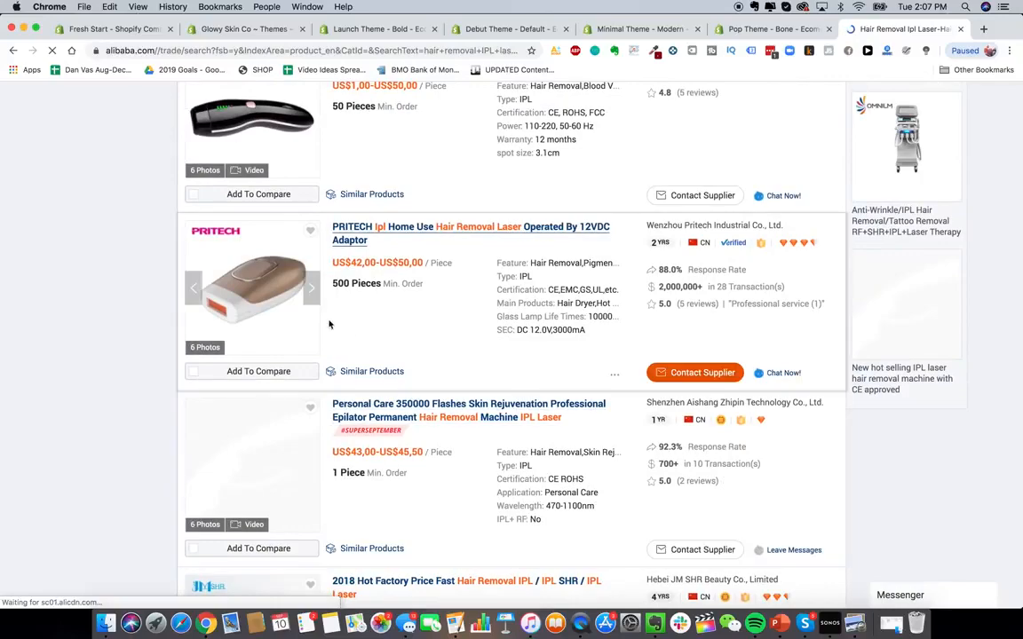
pyautogui.scroll(-5, 321, 337)
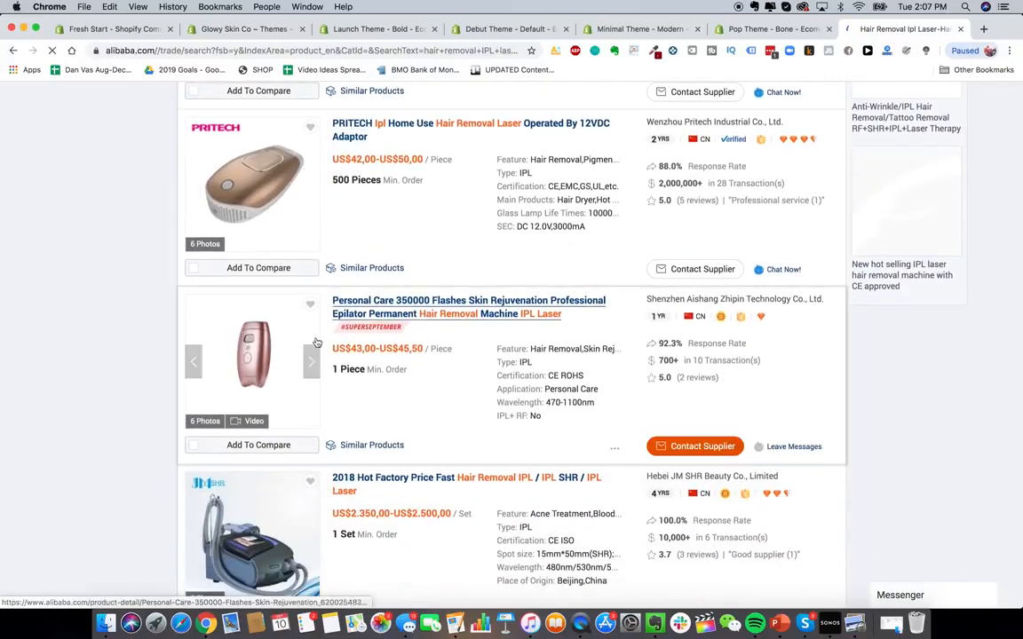
pyautogui.scroll(-10, 318, 386)
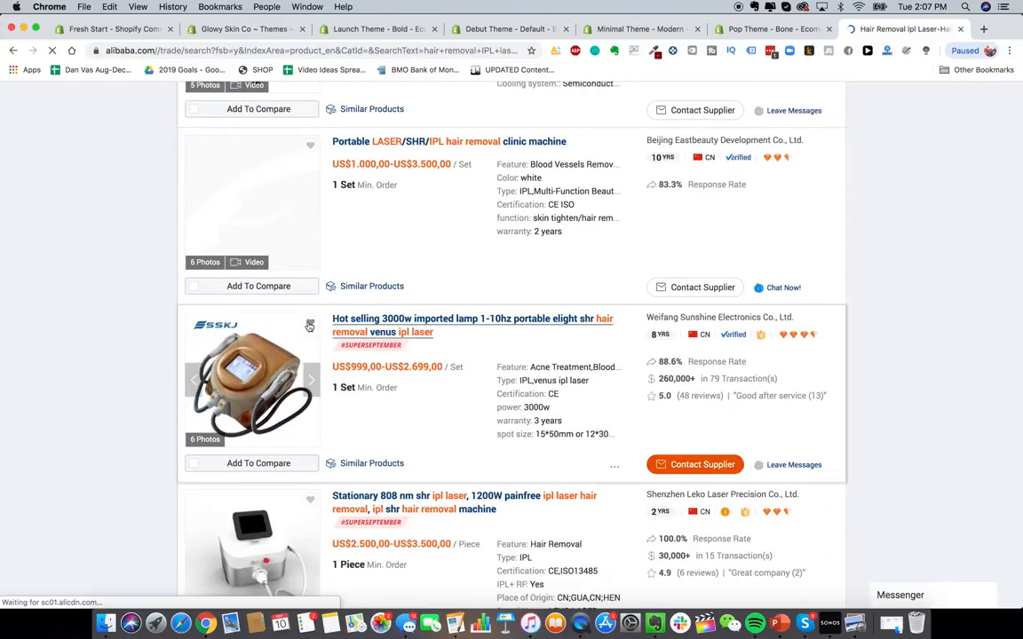
pyautogui.scroll(-15, 309, 327)
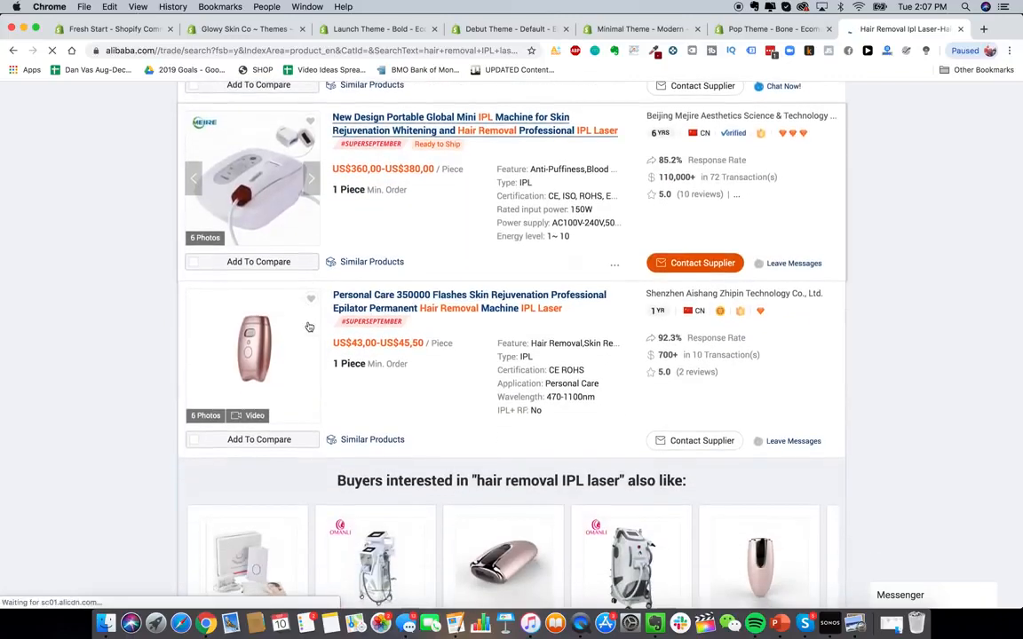
pyautogui.scroll(-15, 309, 327)
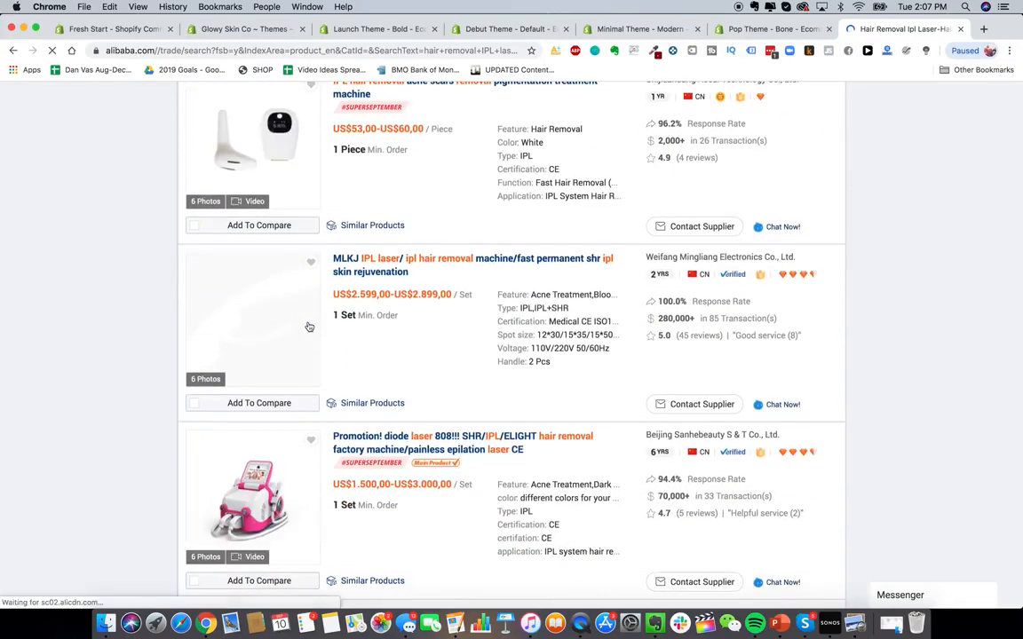
# - Return to the Launch theme and preview its Fresh, Cool and Bold styles
pyautogui.scroll(-20, 308, 326)
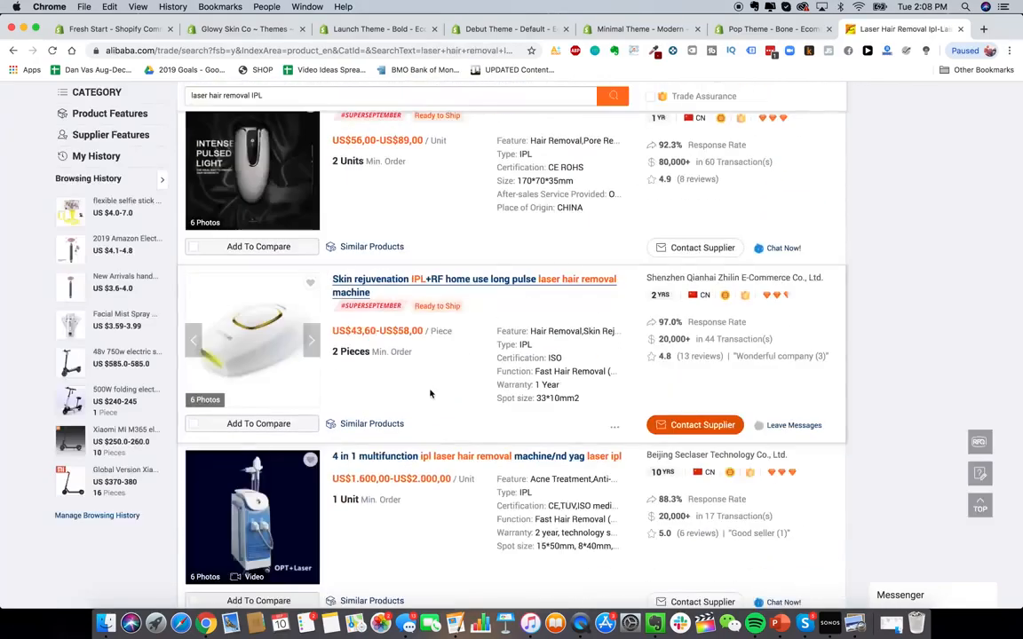
pyautogui.click(308, 350)
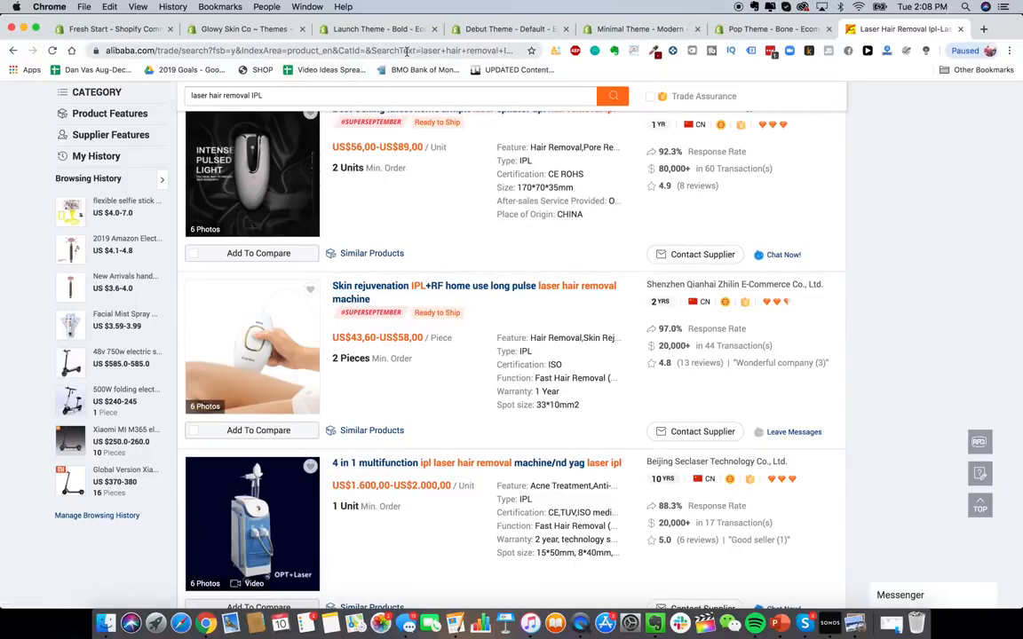
pyautogui.click(372, 32)
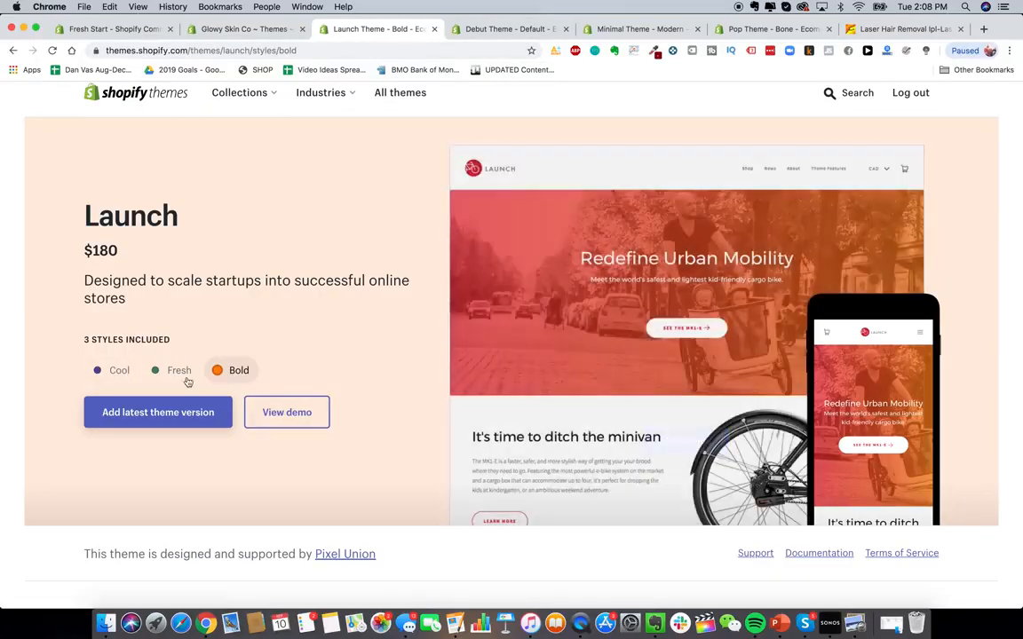
pyautogui.click(186, 379)
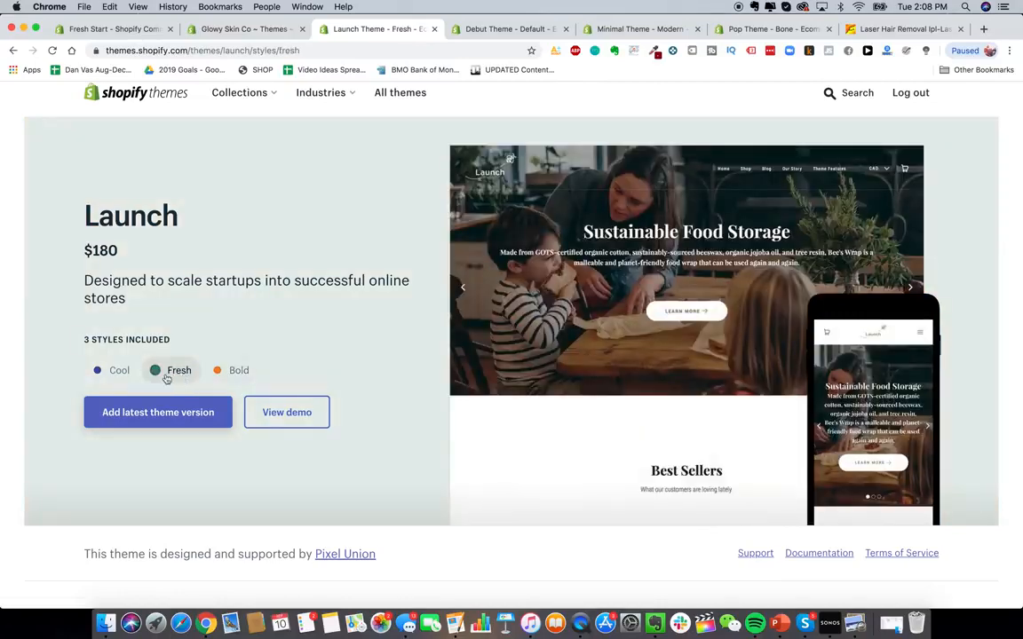
pyautogui.click(121, 377)
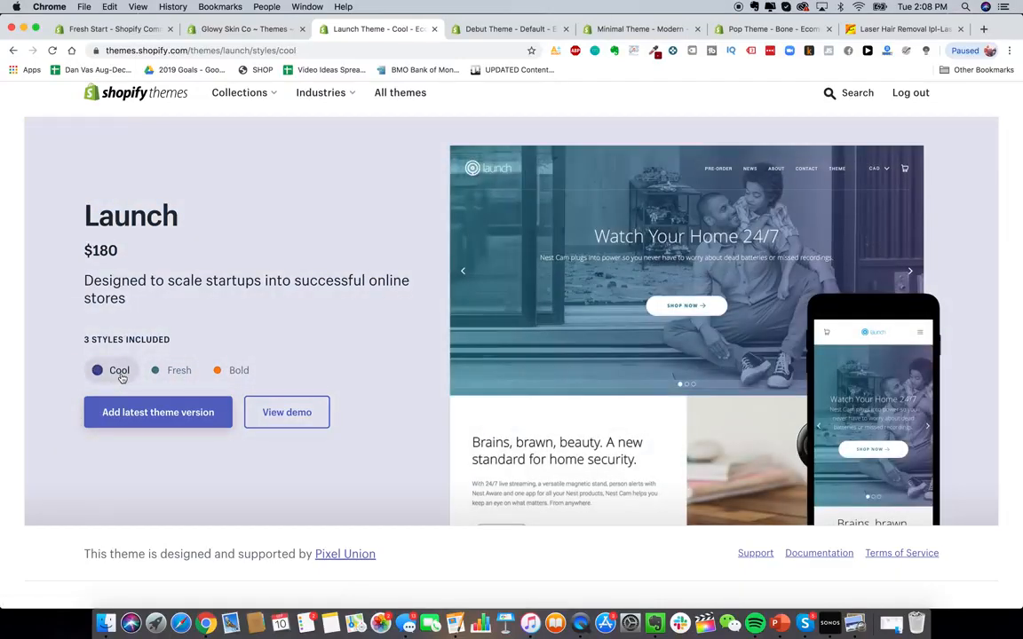
pyautogui.click(226, 372)
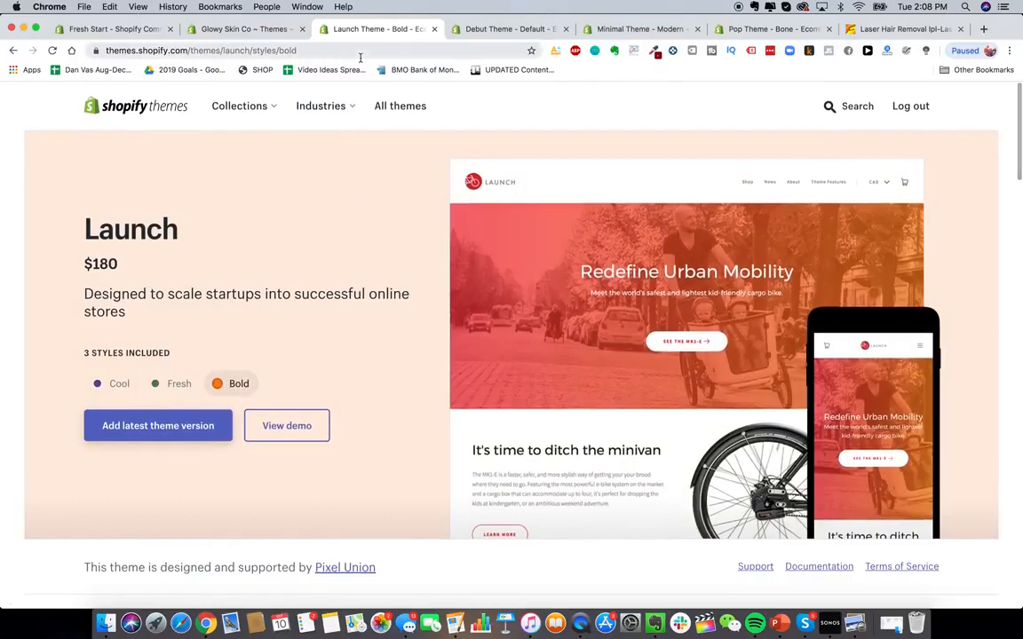
# - Open blendjet.com in a new tab and scroll through its home page
pyautogui.click(983, 28)
pyautogui.write('blend')
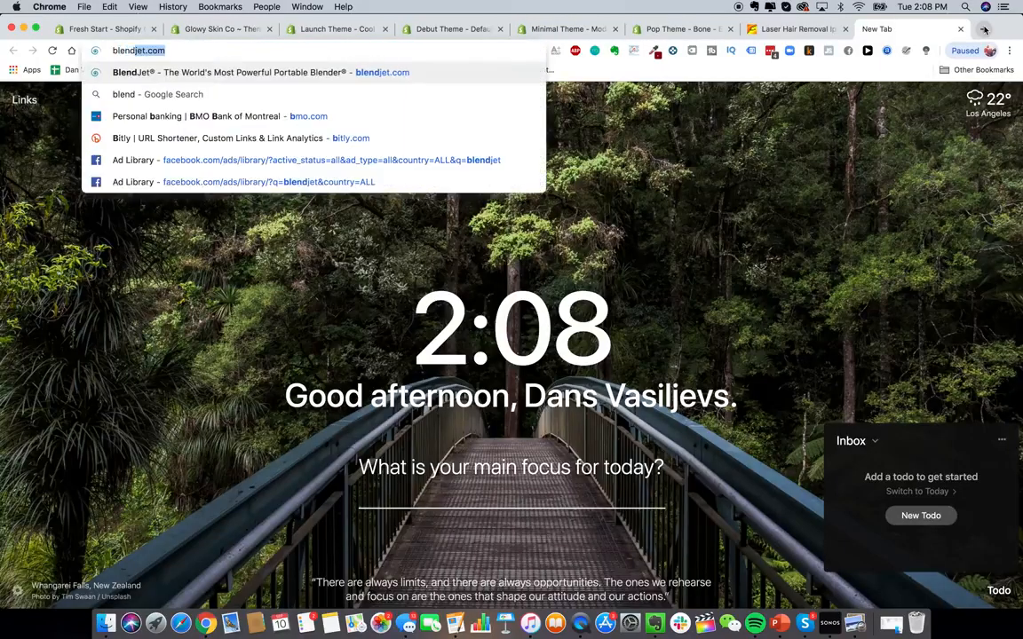
pyautogui.press('Return')
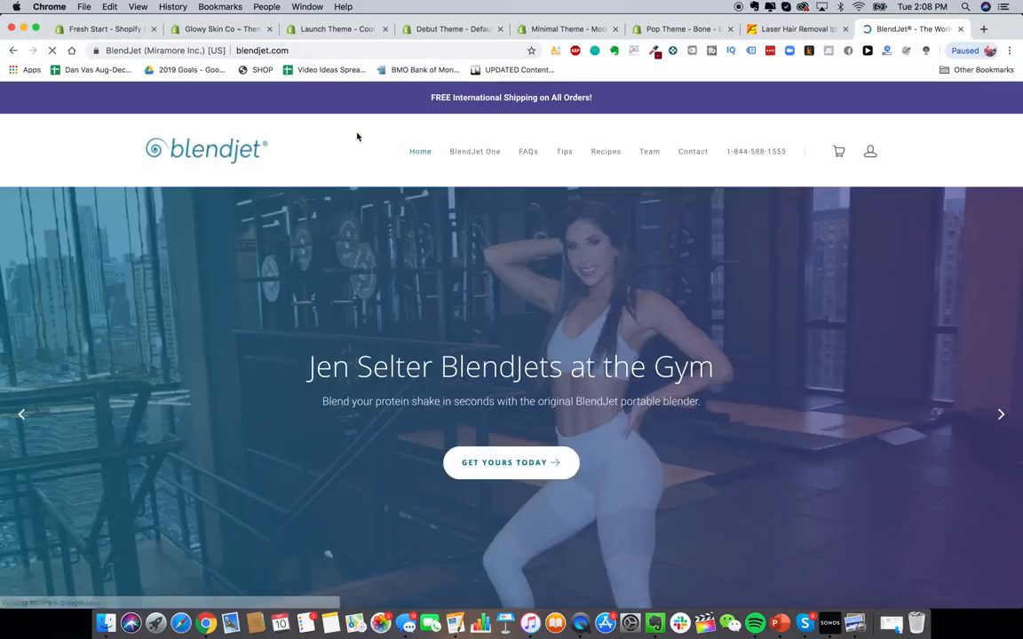
pyautogui.scroll(-2, 541, 355)
pyautogui.scroll(2, 540, 354)
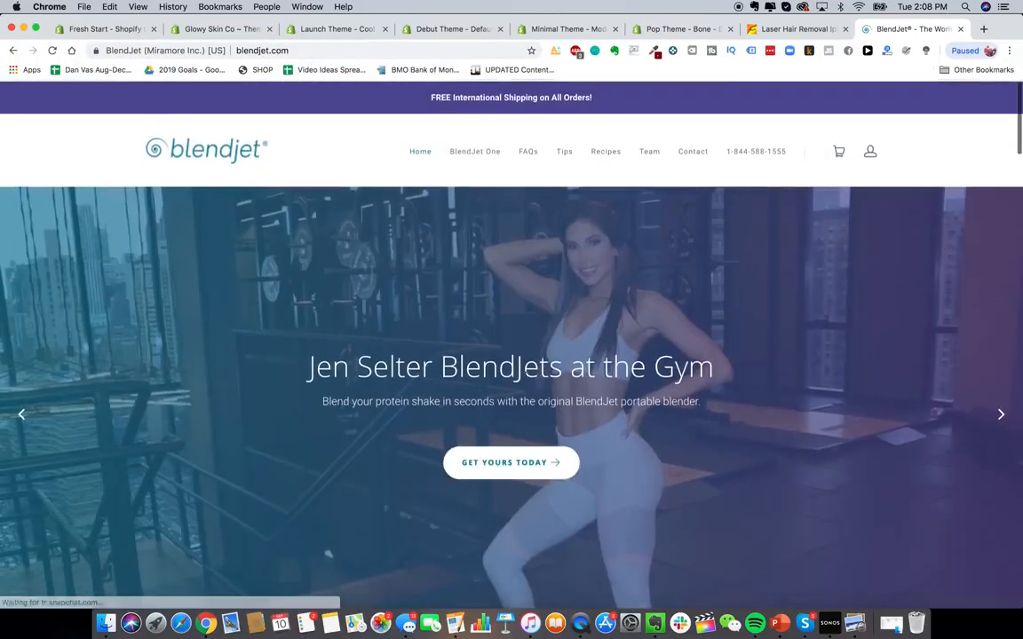
pyautogui.scroll(-2, 510, 444)
pyautogui.scroll(2, 511, 444)
pyautogui.scroll(-1, 510, 461)
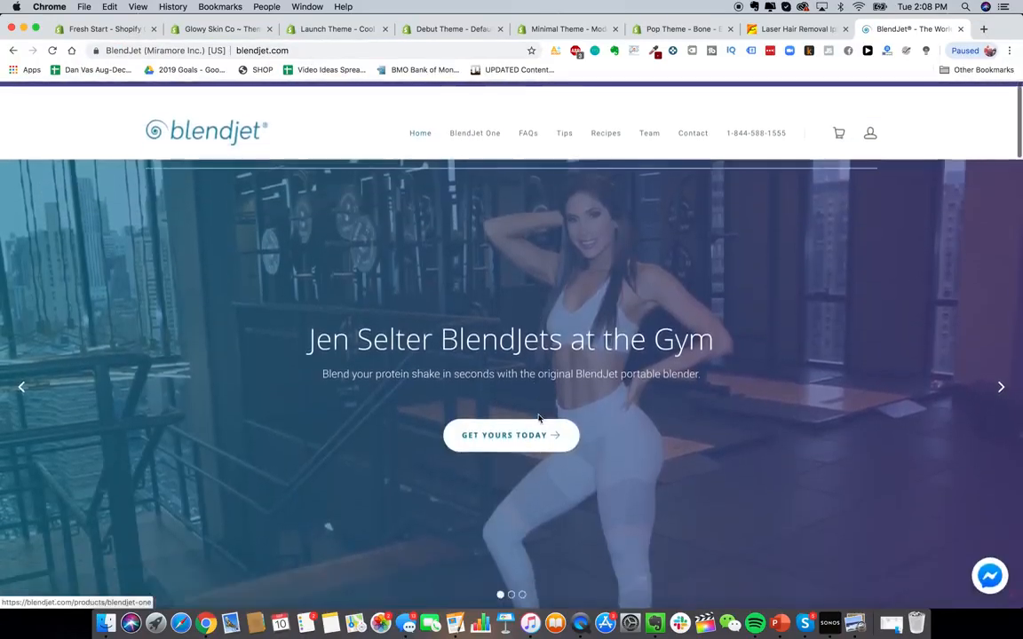
# - Dismiss the discount popup, check blendjet.com's traffic ranking with the site-stats extension, and close the tab
pyautogui.click(336, 29)
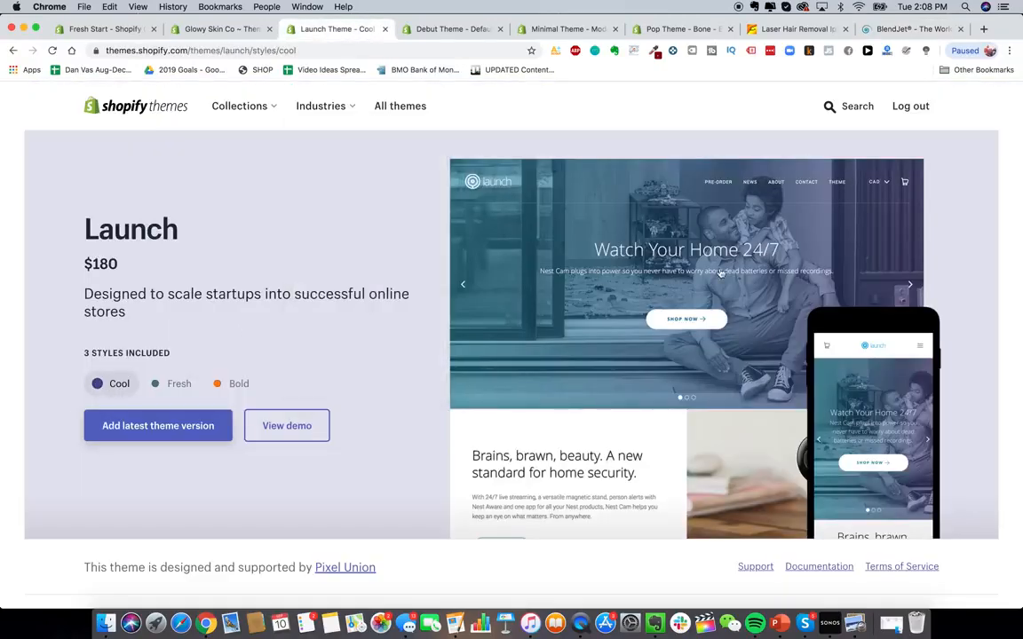
pyautogui.click(910, 28)
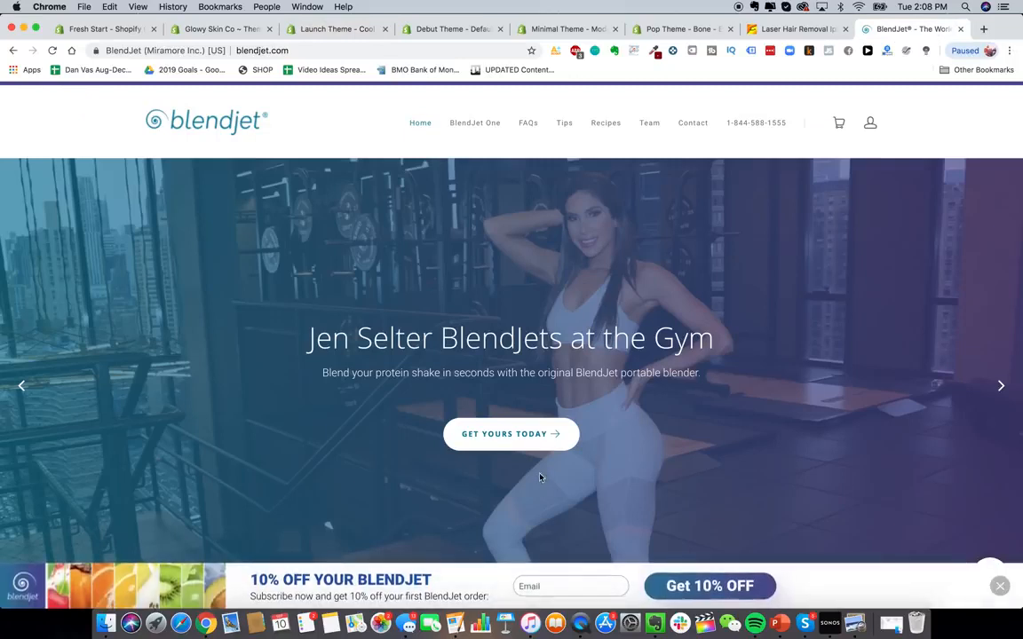
pyautogui.click(999, 587)
pyautogui.click(885, 51)
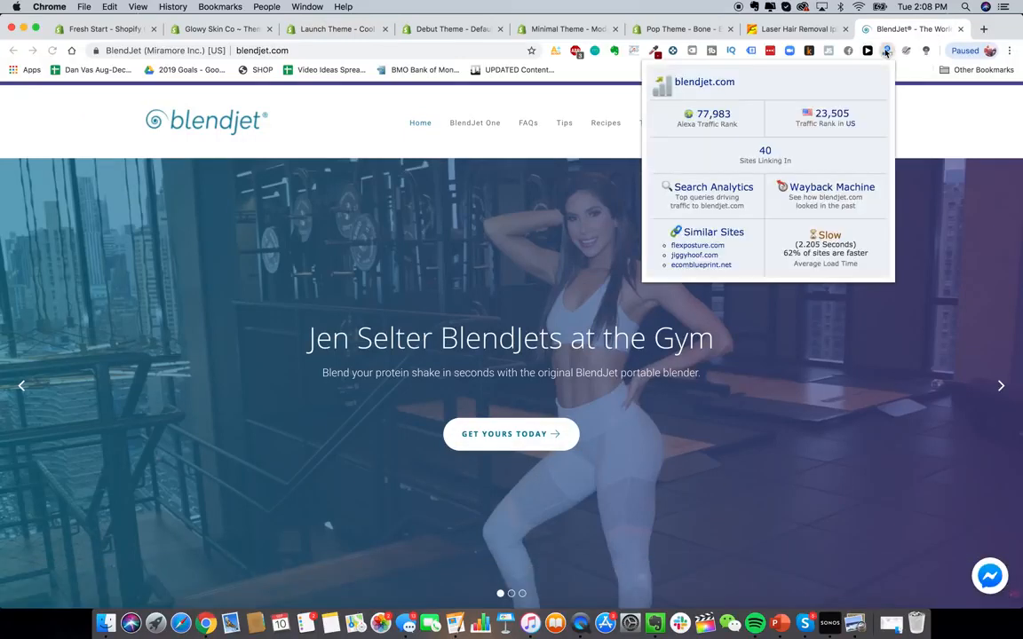
pyautogui.click(959, 29)
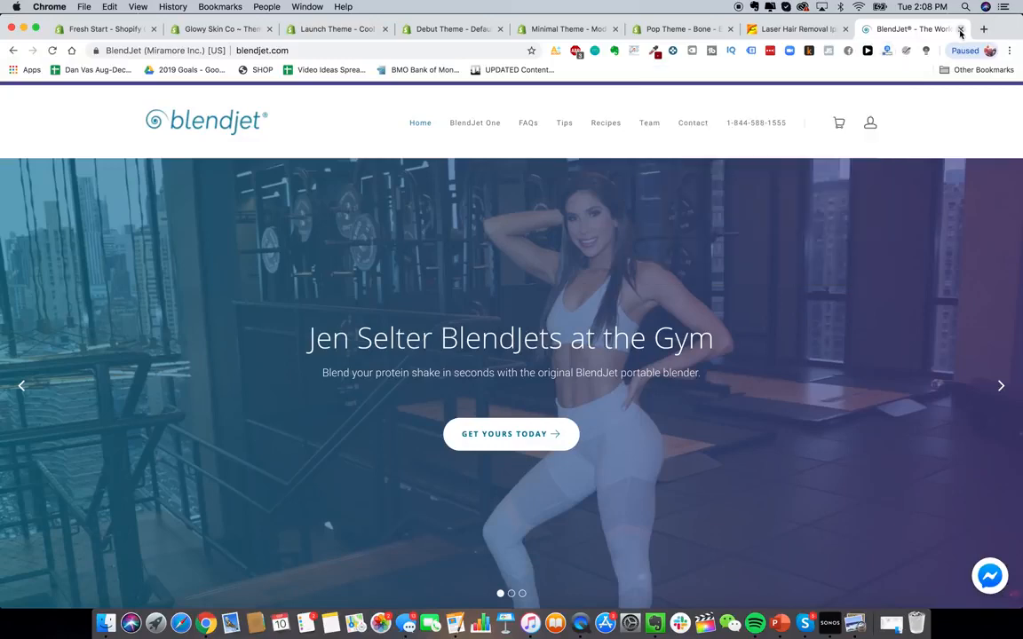
pyautogui.click(960, 28)
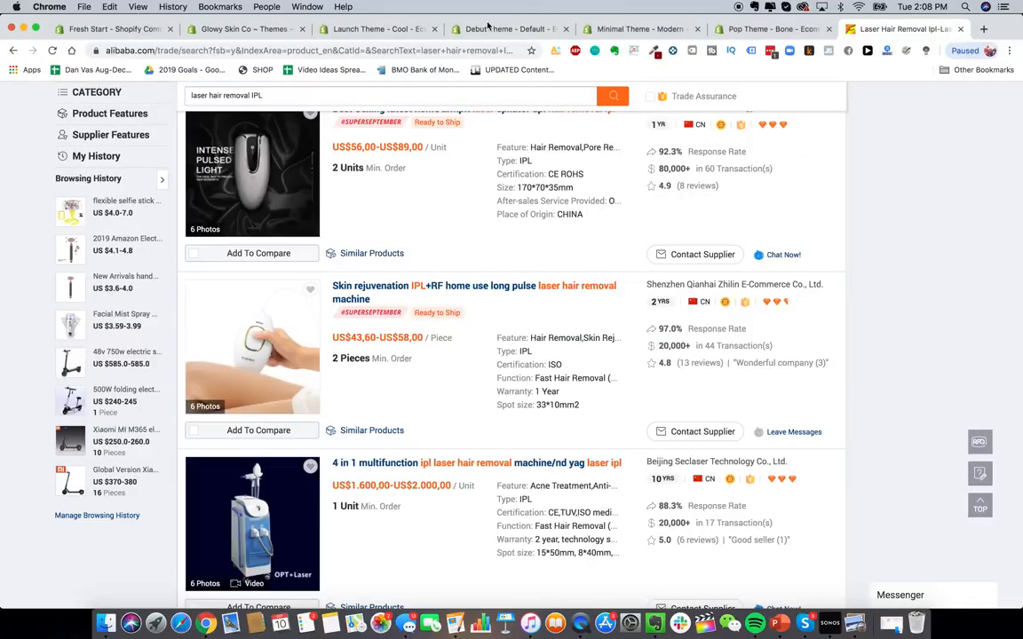
# - Preview the Debut theme's Light style and the Minimal theme's Vintage and Fashion styles
pyautogui.click(373, 29)
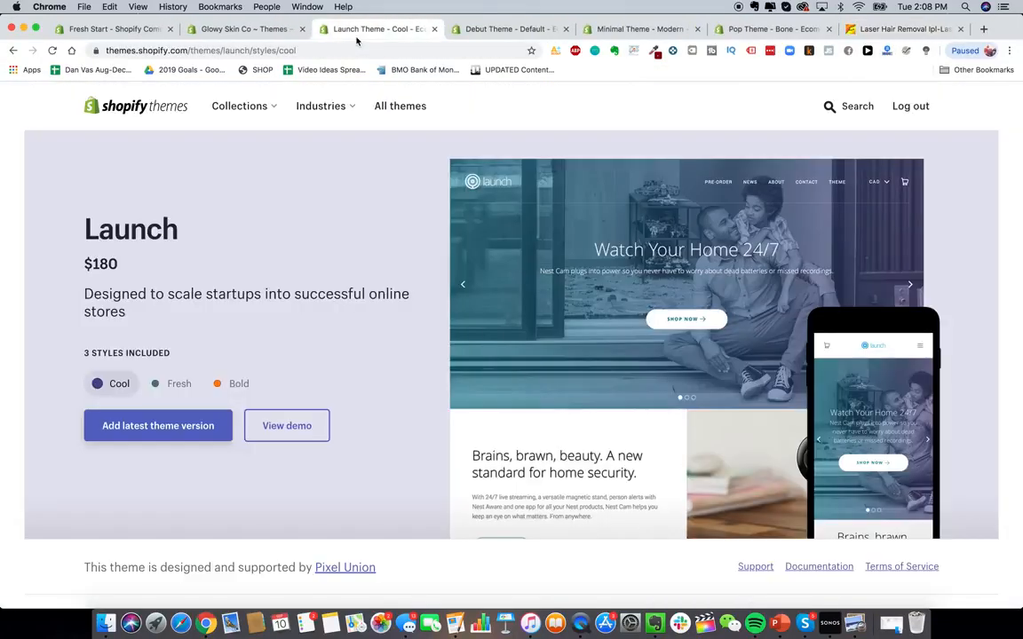
pyautogui.click(509, 32)
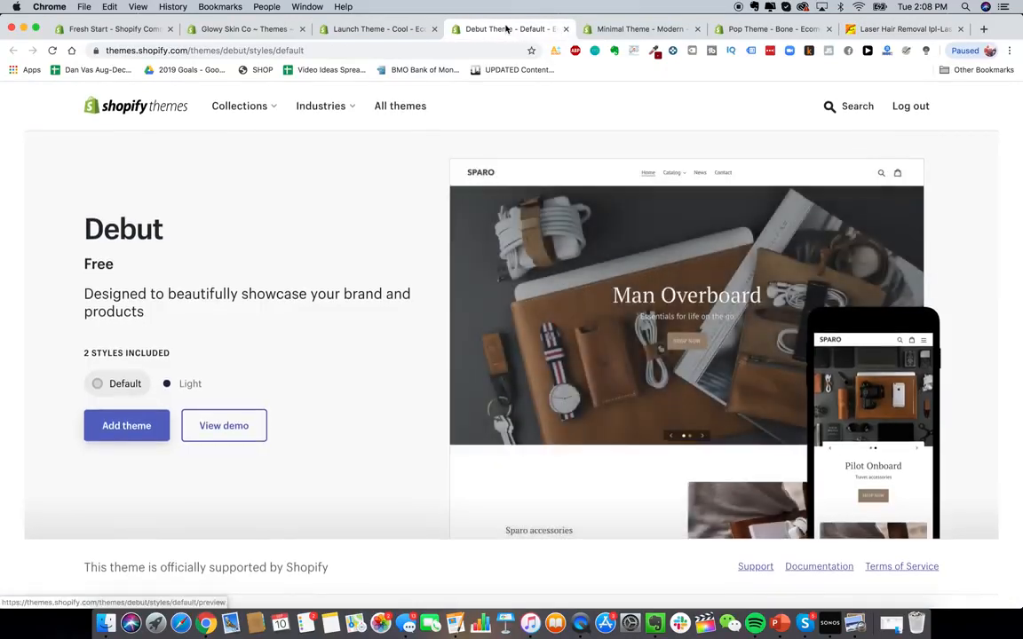
pyautogui.click(168, 386)
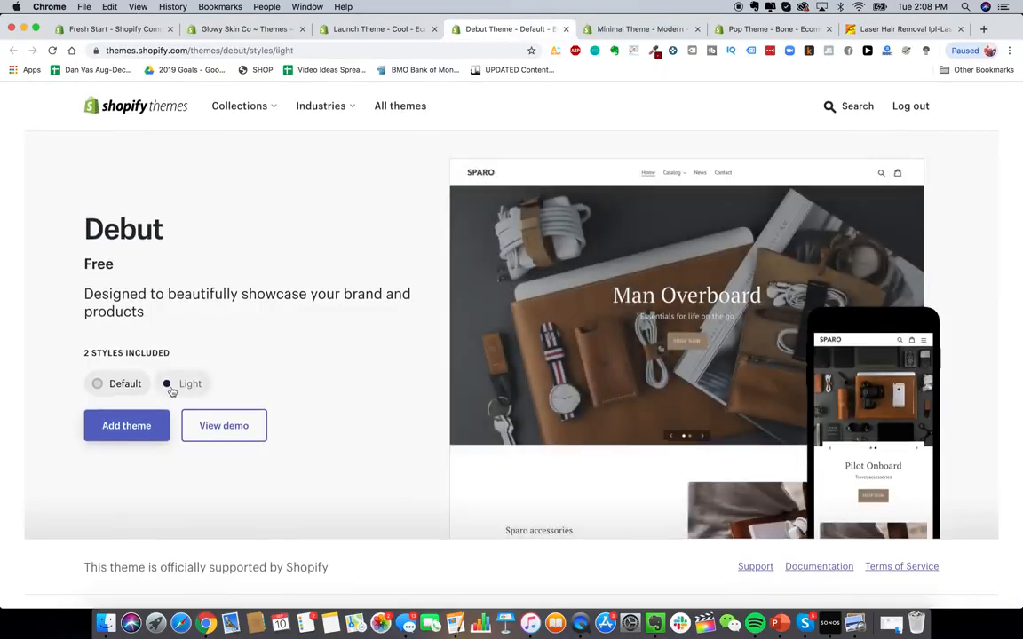
pyautogui.click(622, 32)
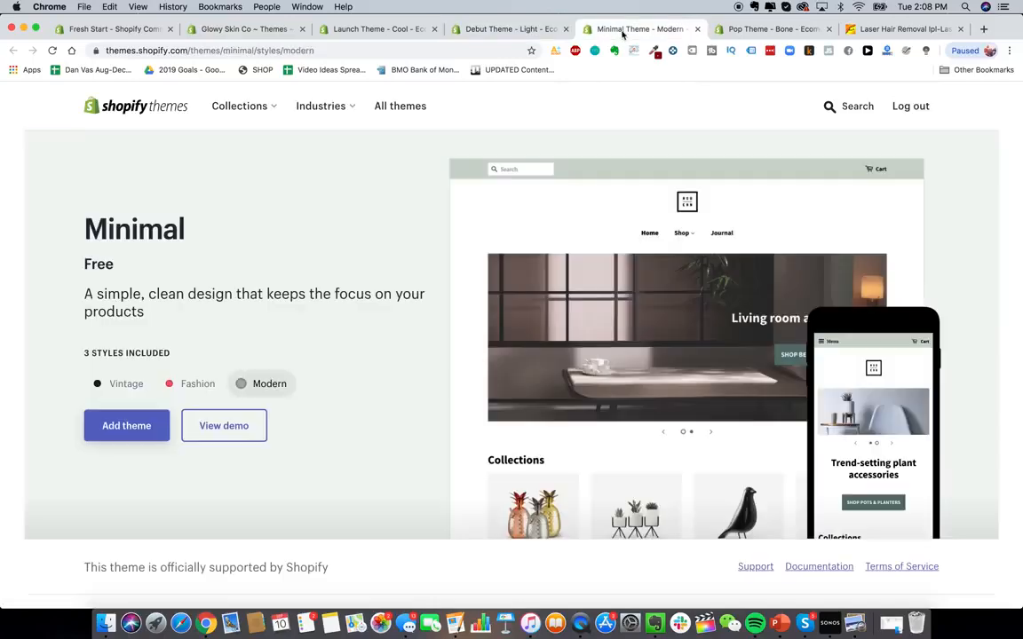
pyautogui.click(134, 388)
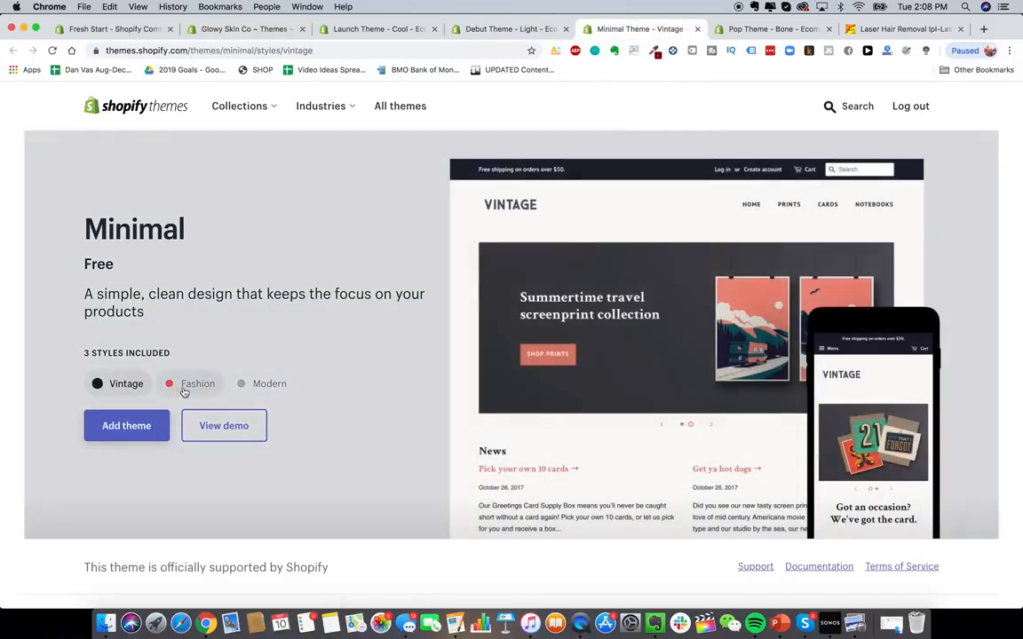
pyautogui.click(187, 386)
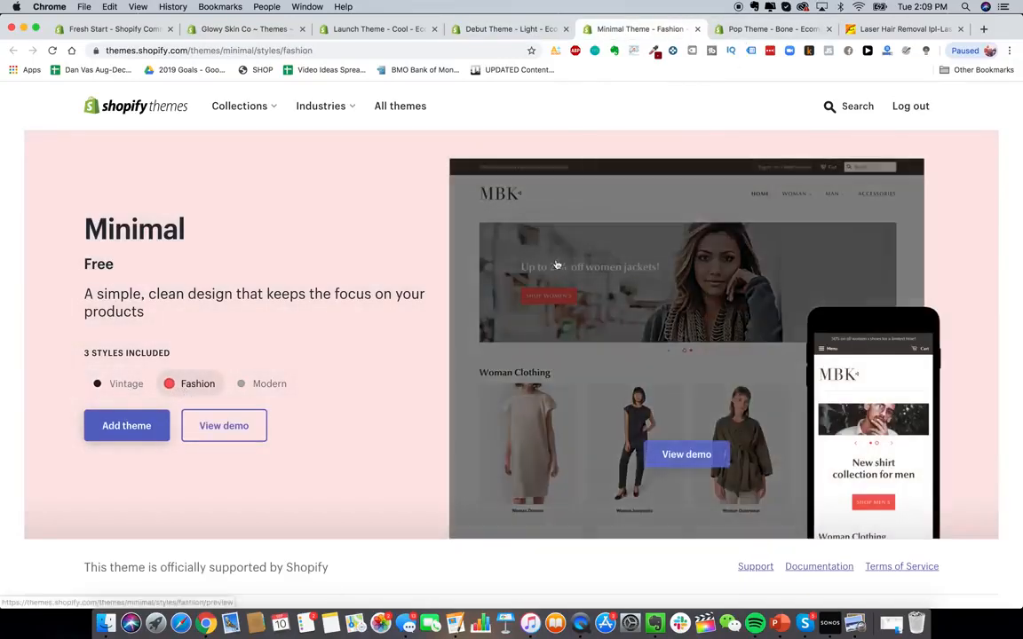
pyautogui.click(769, 32)
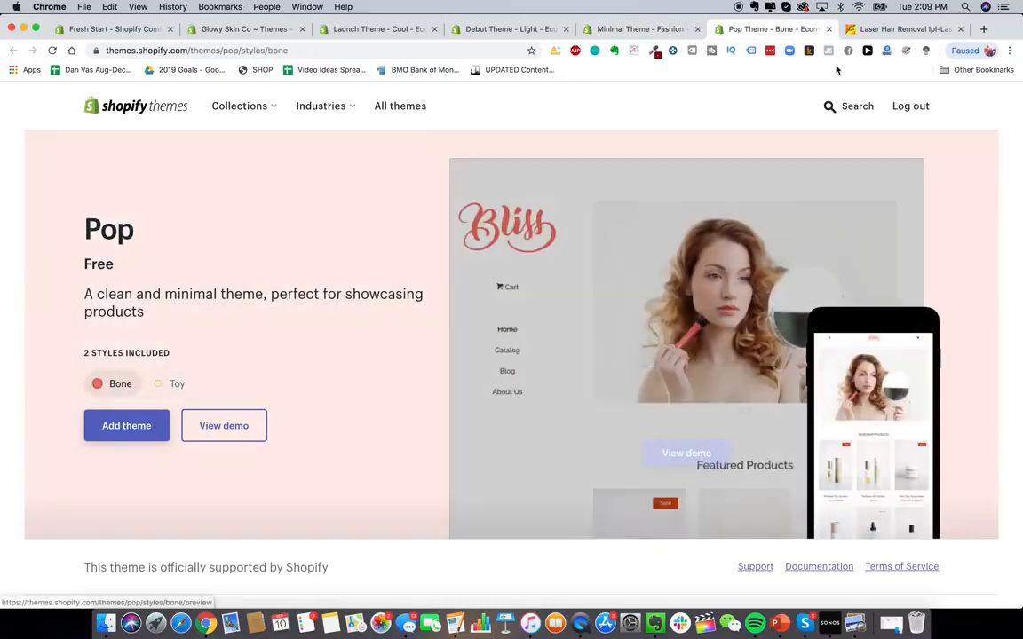
# - Close the Pop theme tab and search the Shopify theme store for jumpstart
pyautogui.click(828, 28)
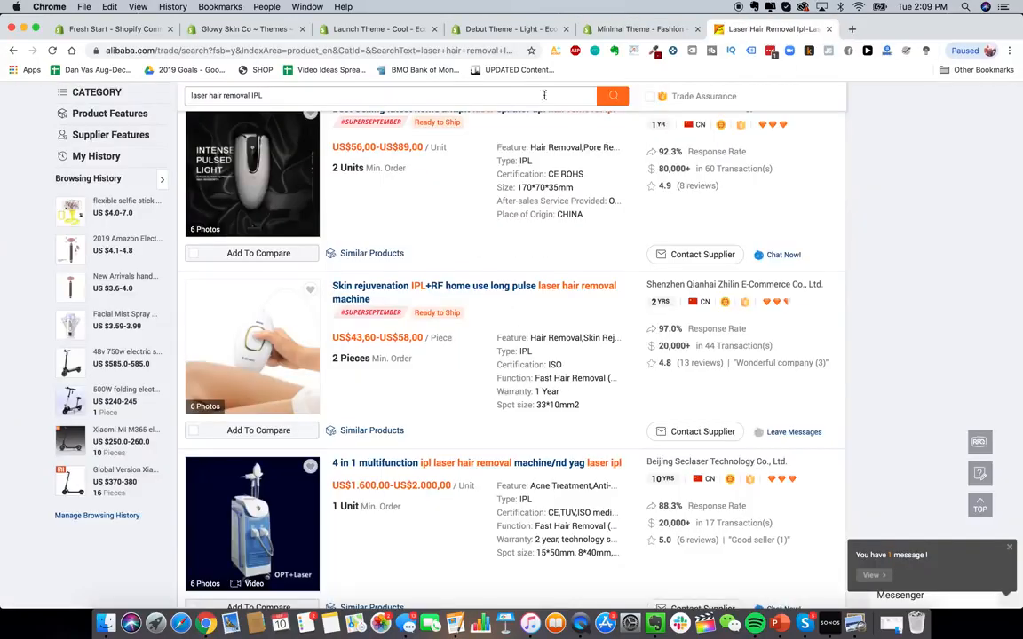
pyautogui.click(519, 31)
pyautogui.click(438, 32)
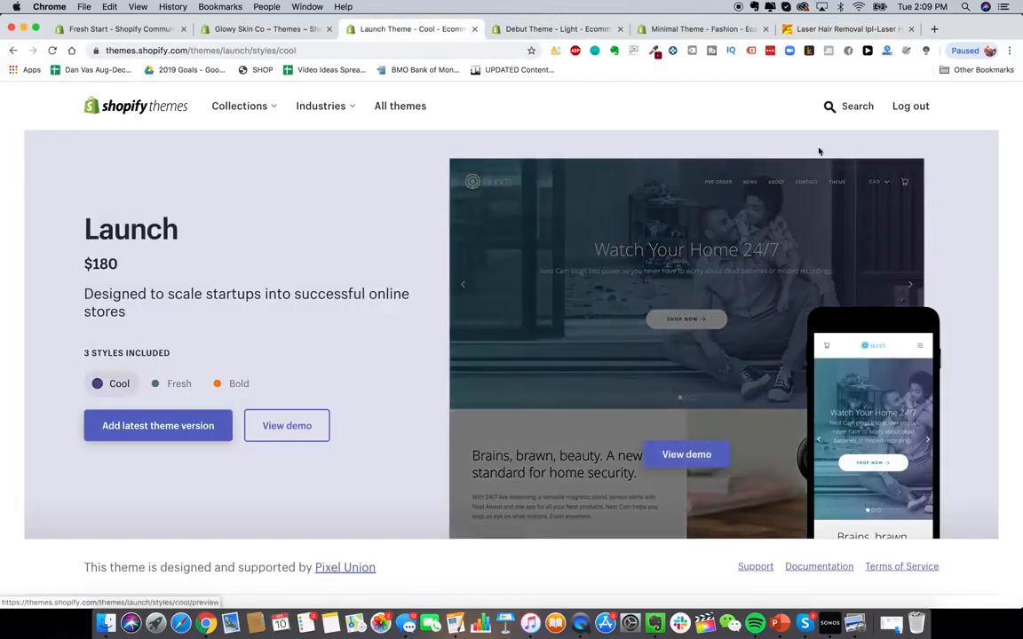
pyautogui.click(835, 110)
pyautogui.write('jumpstart')
pyautogui.press('Return')
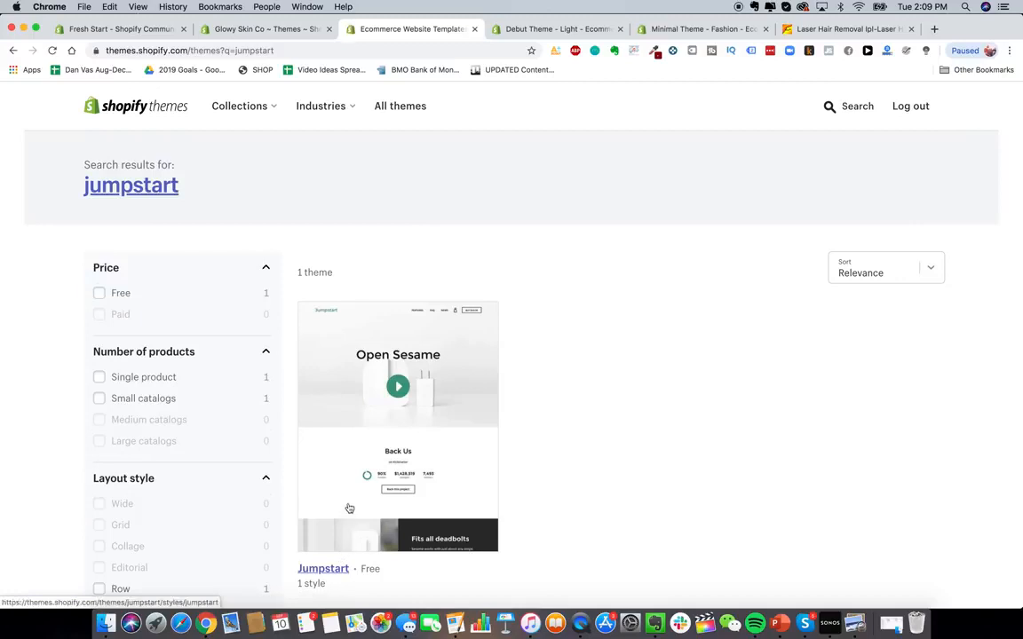
# - Open the Jumpstart theme and browse its demo preview
pyautogui.click(347, 507)
pyautogui.scroll(-2, 413, 422)
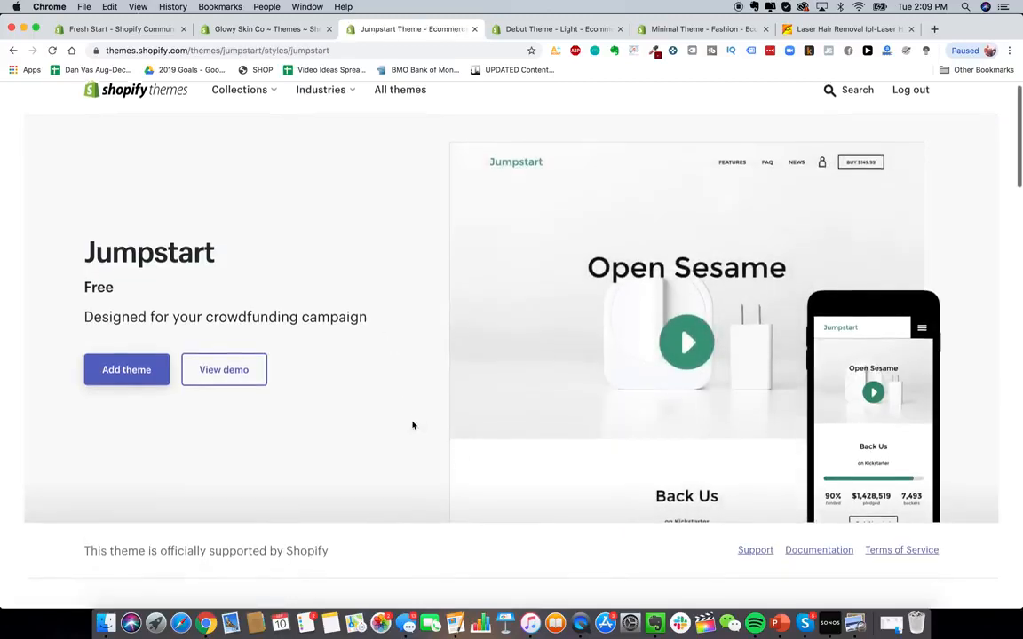
pyautogui.scroll(-5, 413, 424)
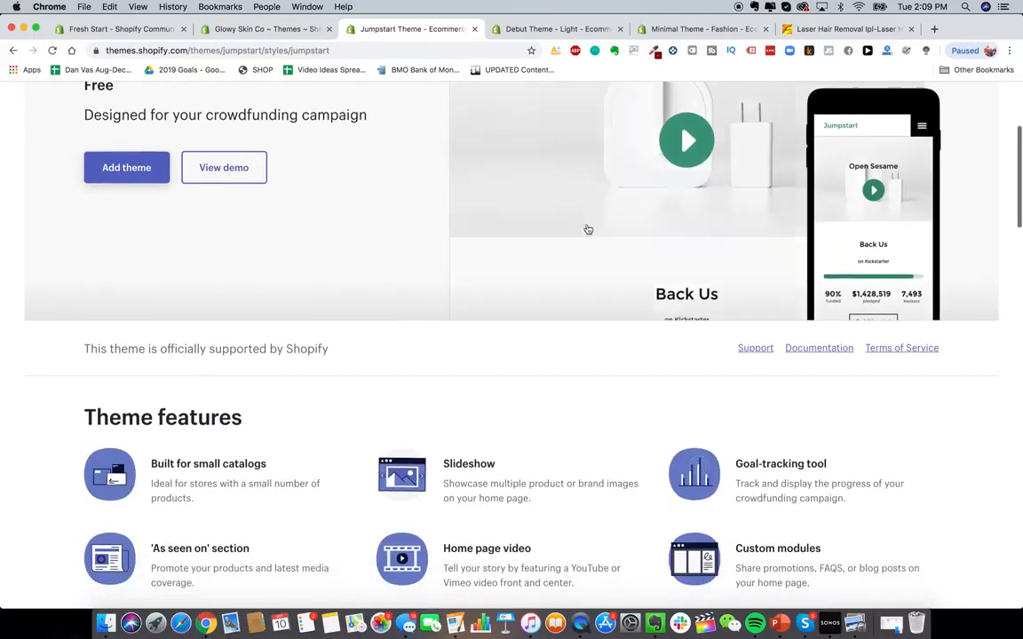
pyautogui.moveTo(677, 182)
pyautogui.click(684, 235)
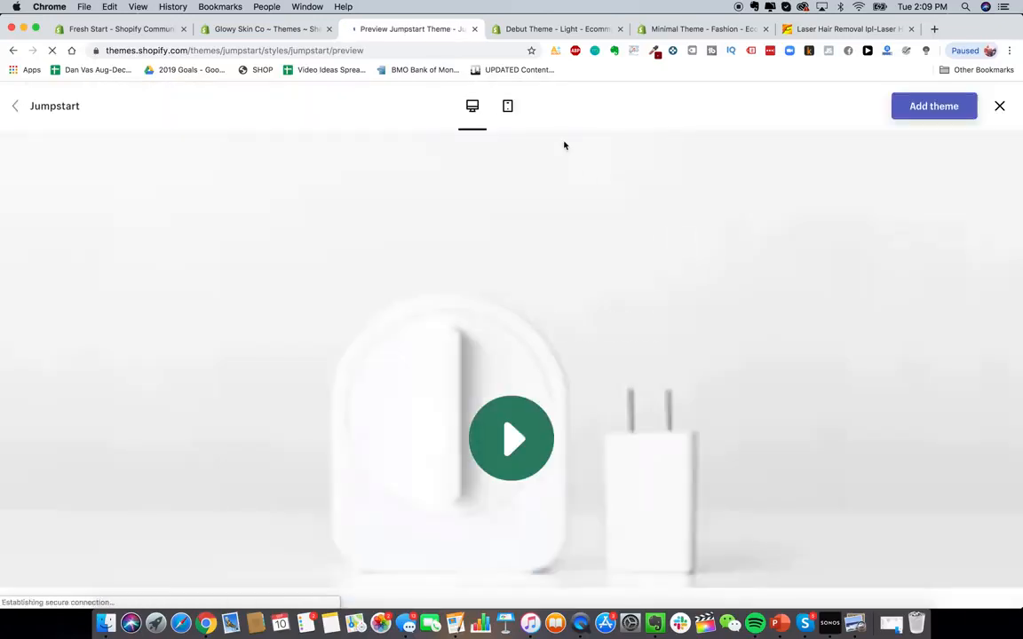
pyautogui.click(657, 163)
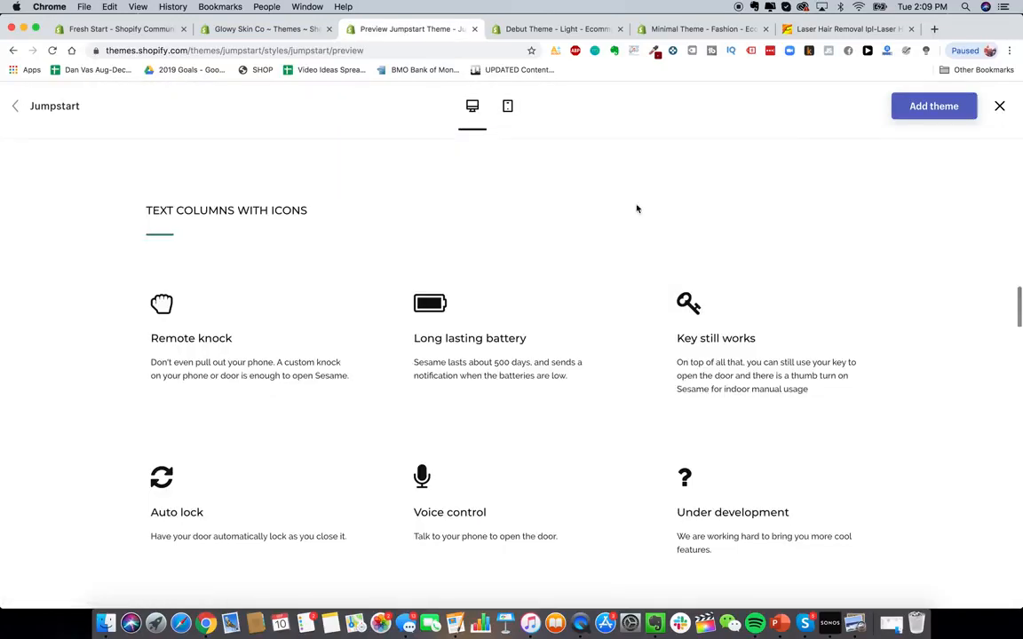
pyautogui.scroll(-3, 586, 350)
pyautogui.scroll(15, 587, 350)
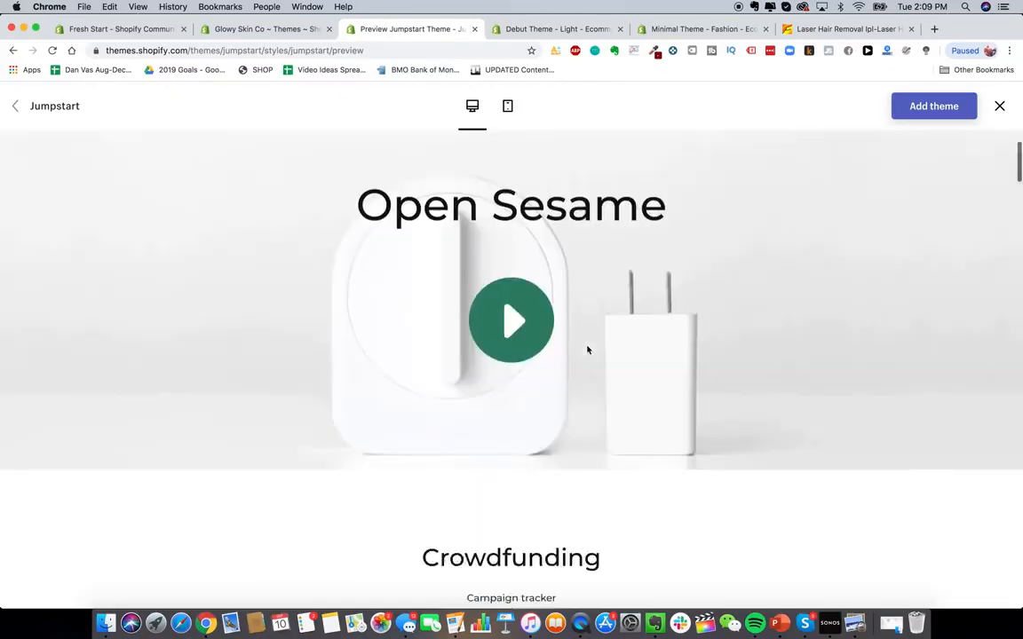
pyautogui.scroll(1, 556, 283)
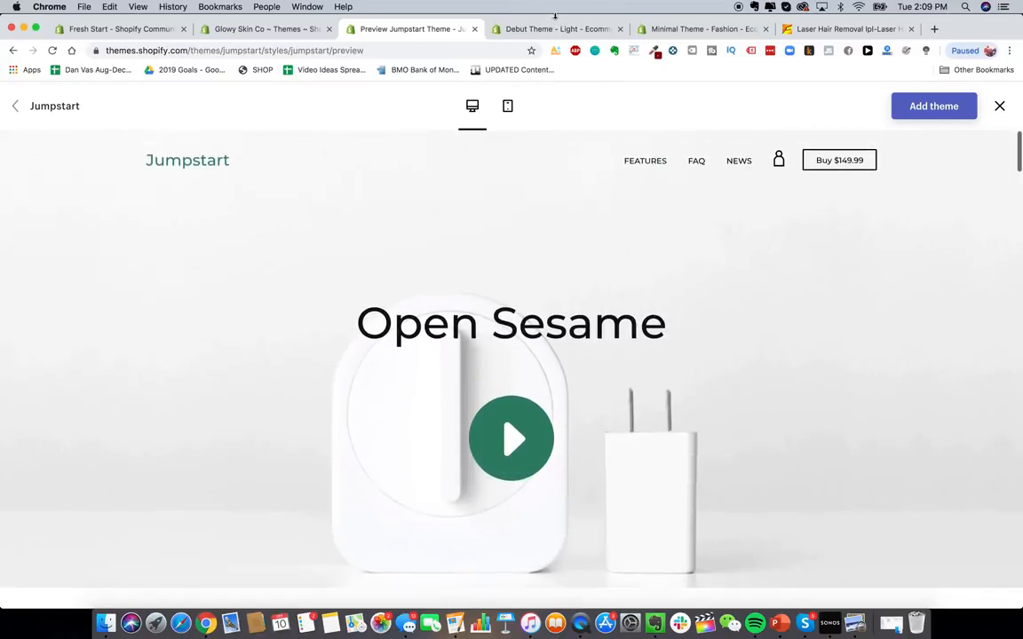
# - Open the Debut Light style's demo and view its About Us page
pyautogui.click(587, 30)
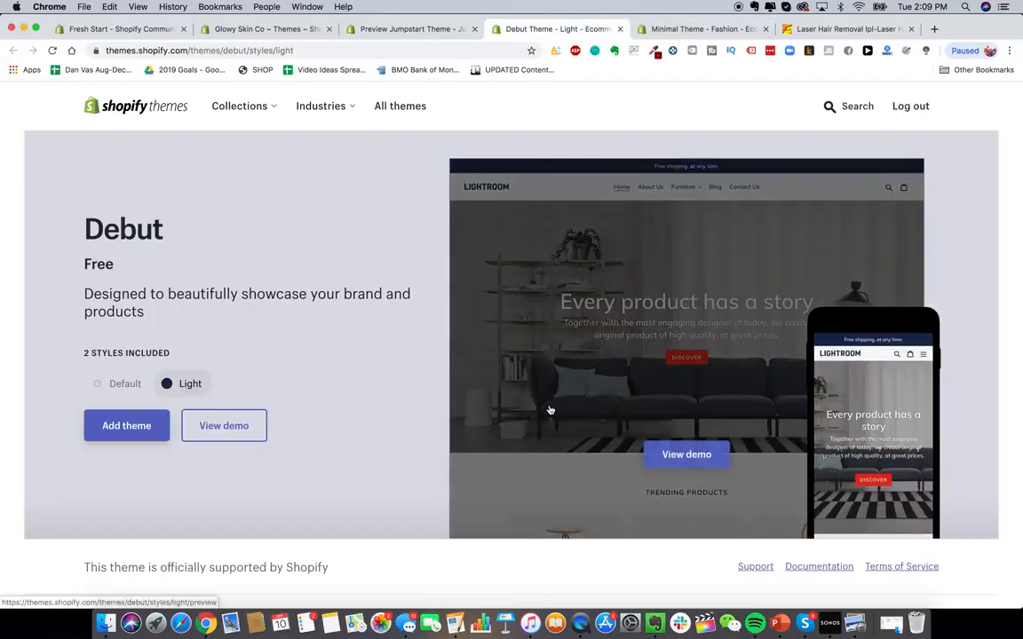
pyautogui.moveTo(673, 359)
pyautogui.click(686, 454)
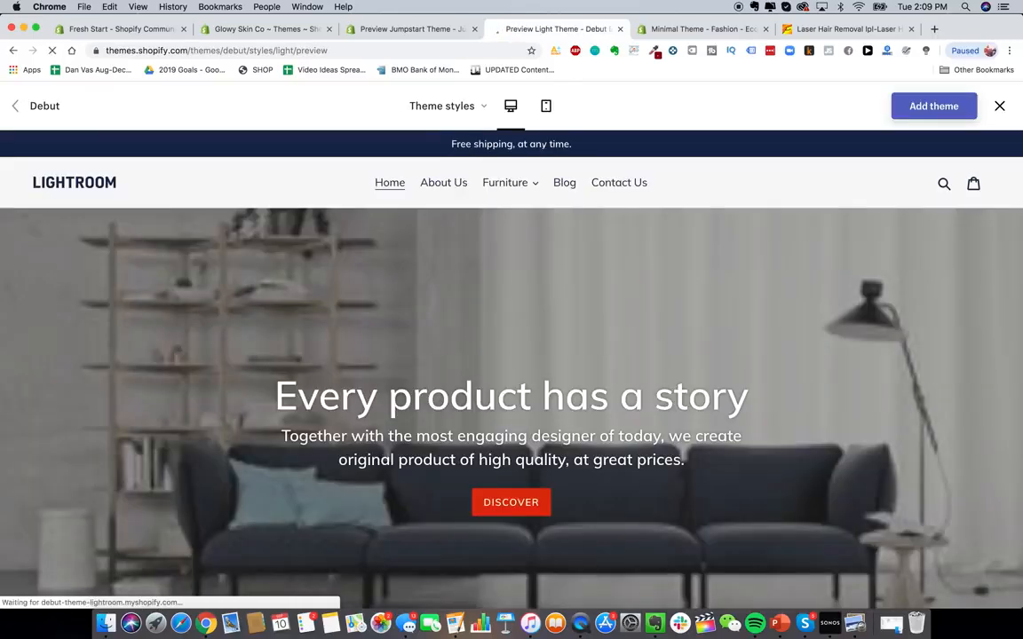
pyautogui.click(436, 184)
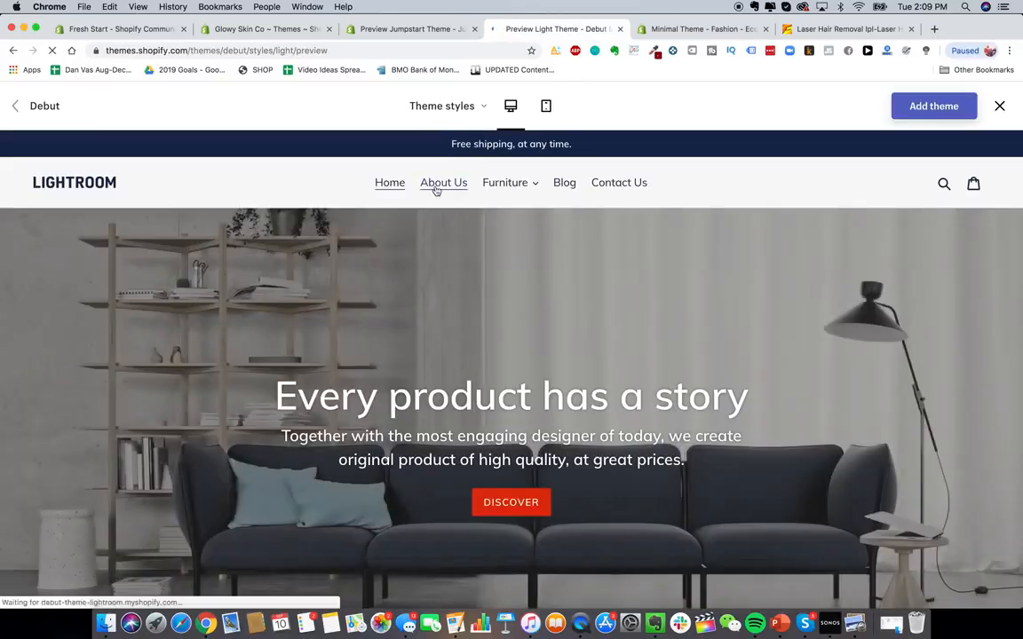
pyautogui.scroll(-5, 484, 286)
pyautogui.scroll(5, 484, 287)
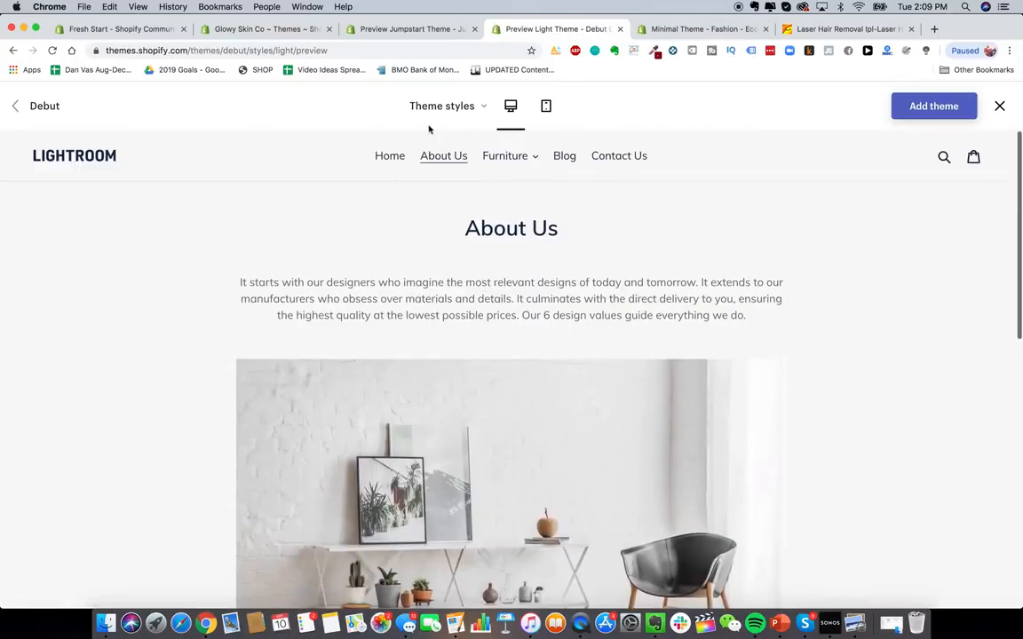
# - Switch the Debut theme demo to its Default style and scroll through its home page
pyautogui.click(386, 160)
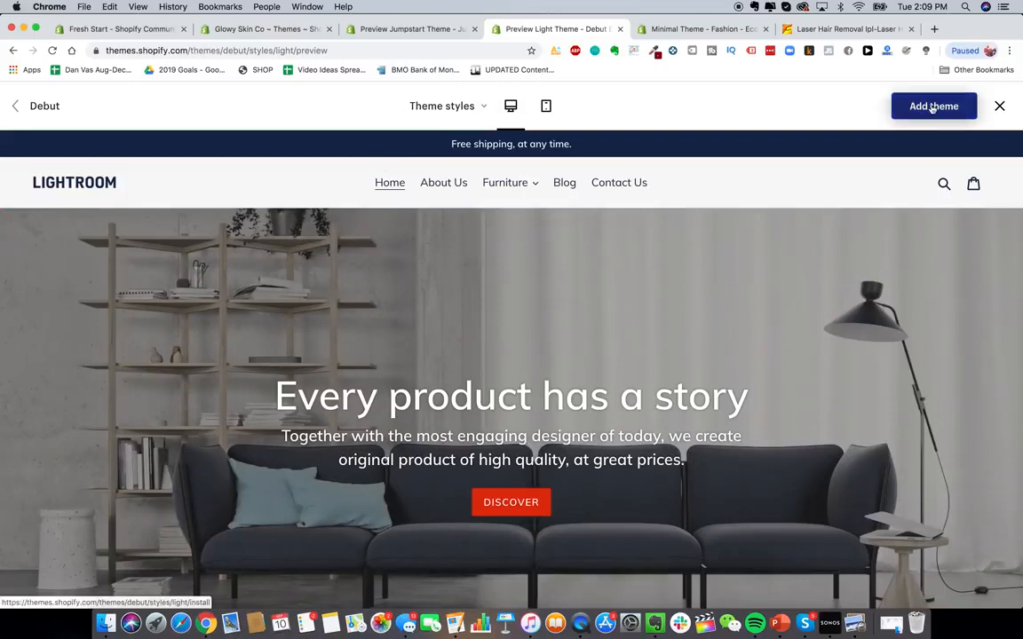
pyautogui.click(449, 105)
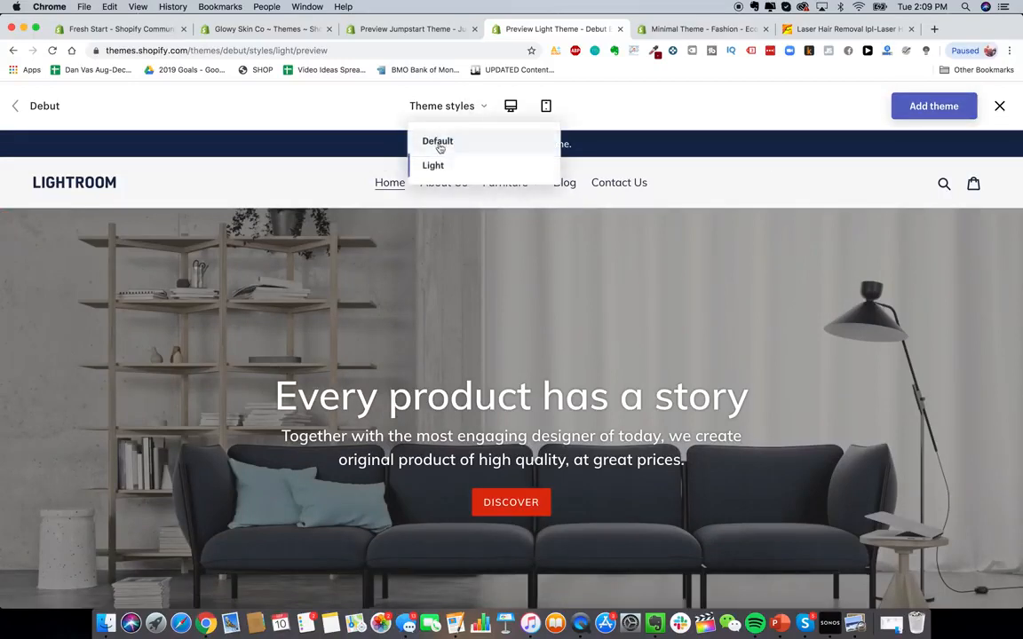
pyautogui.click(438, 150)
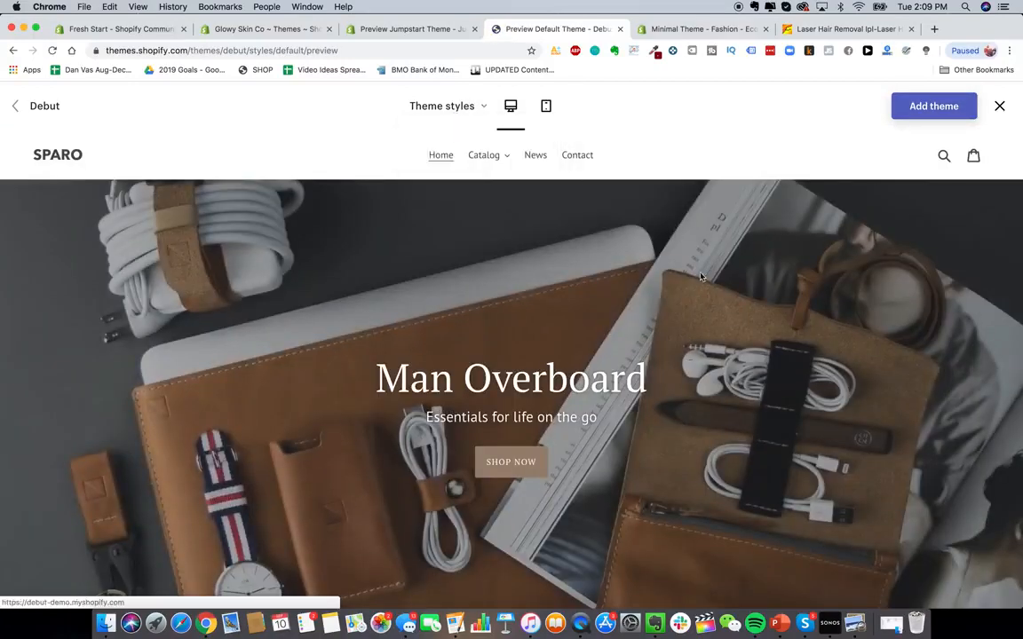
pyautogui.scroll(-5, 592, 404)
pyautogui.scroll(-3, 592, 403)
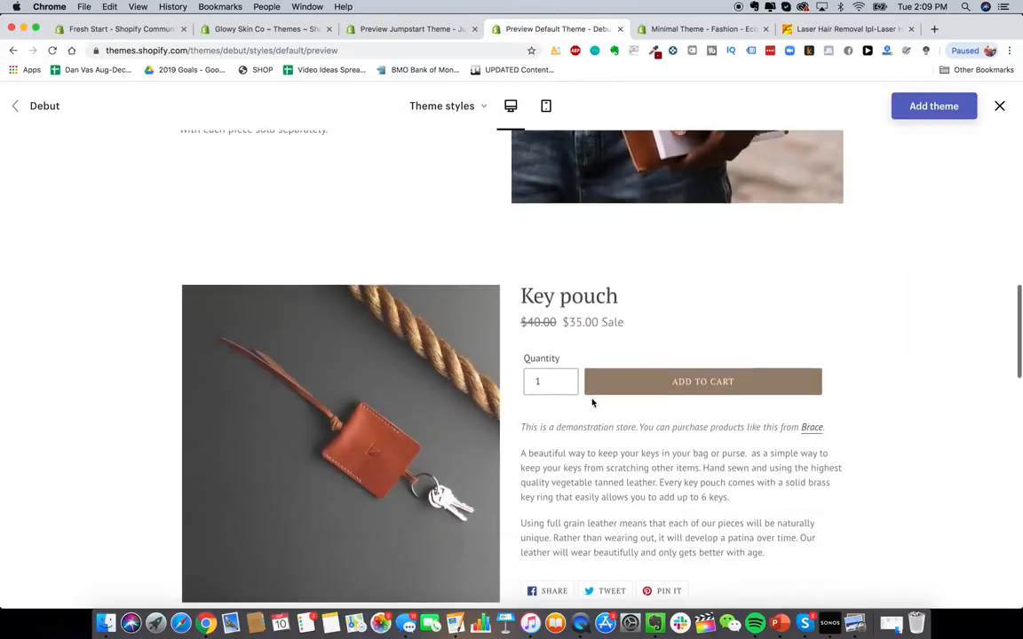
pyautogui.scroll(15, 592, 403)
# - Switch back to the Light style and add the Debut theme to the store
pyautogui.click(444, 106)
pyautogui.click(446, 169)
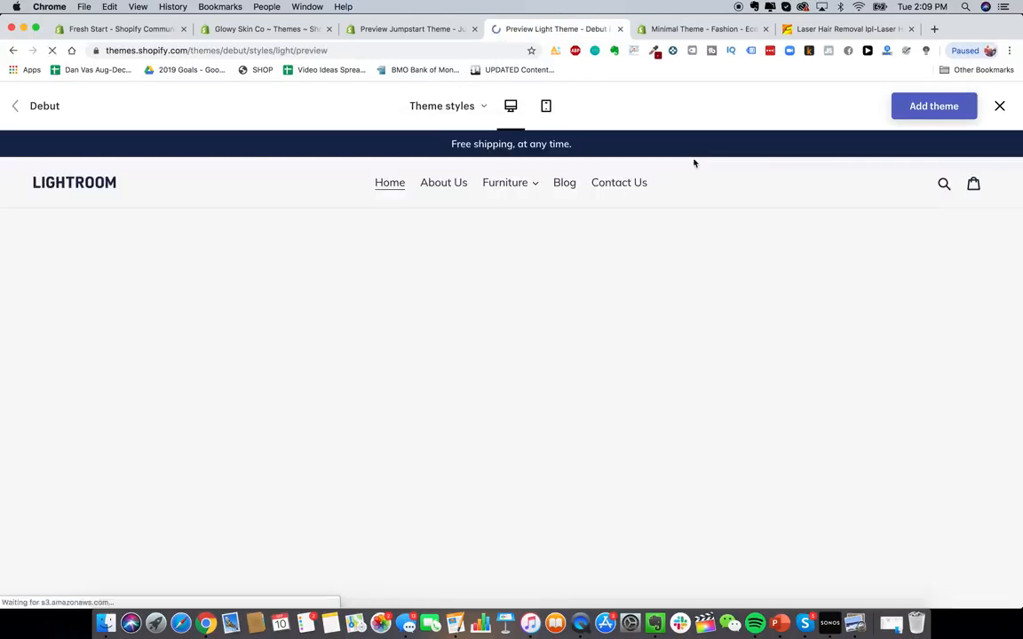
pyautogui.click(933, 106)
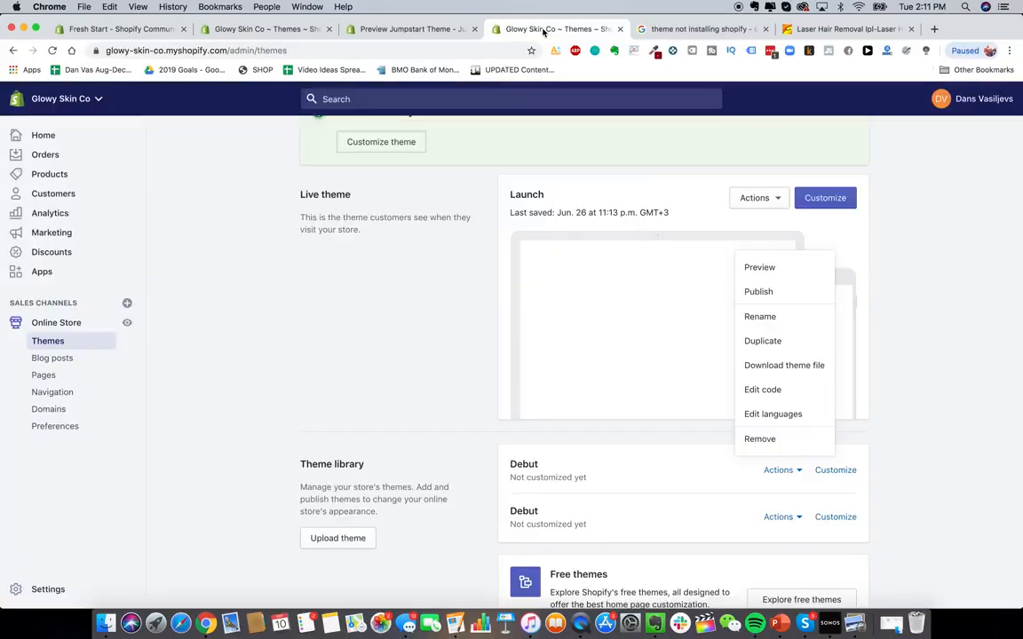
# - Publish the Debut theme from the theme library and open it in the theme customizer
pyautogui.click(758, 291)
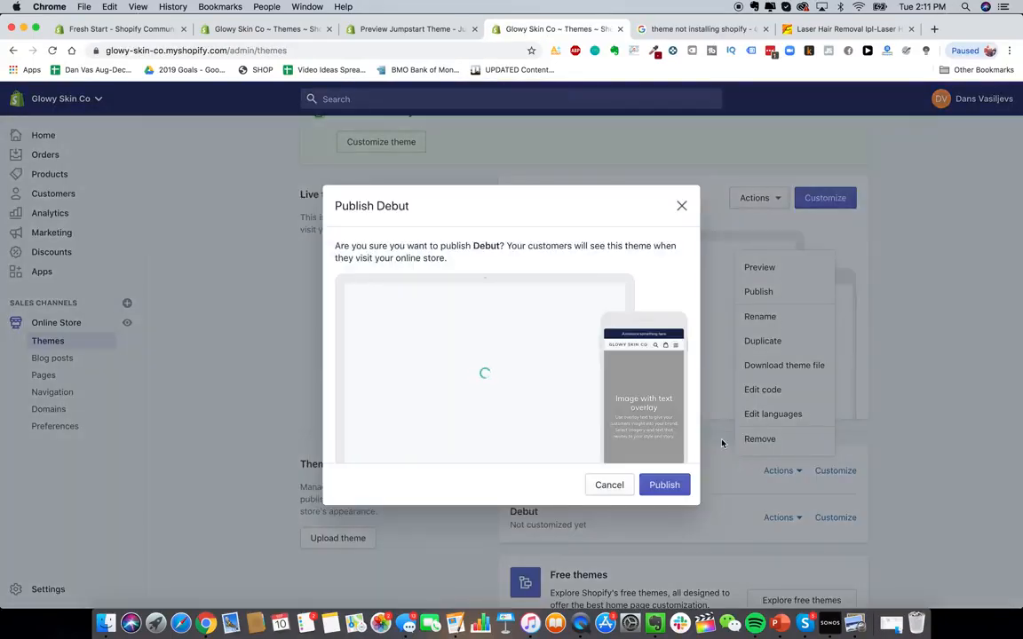
pyautogui.click(664, 485)
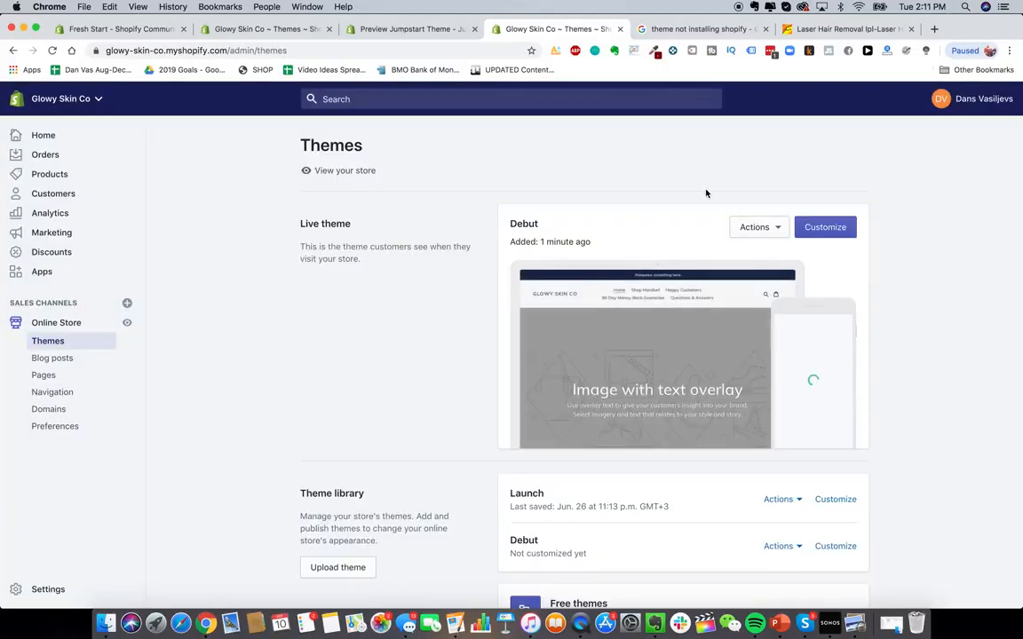
pyautogui.click(760, 229)
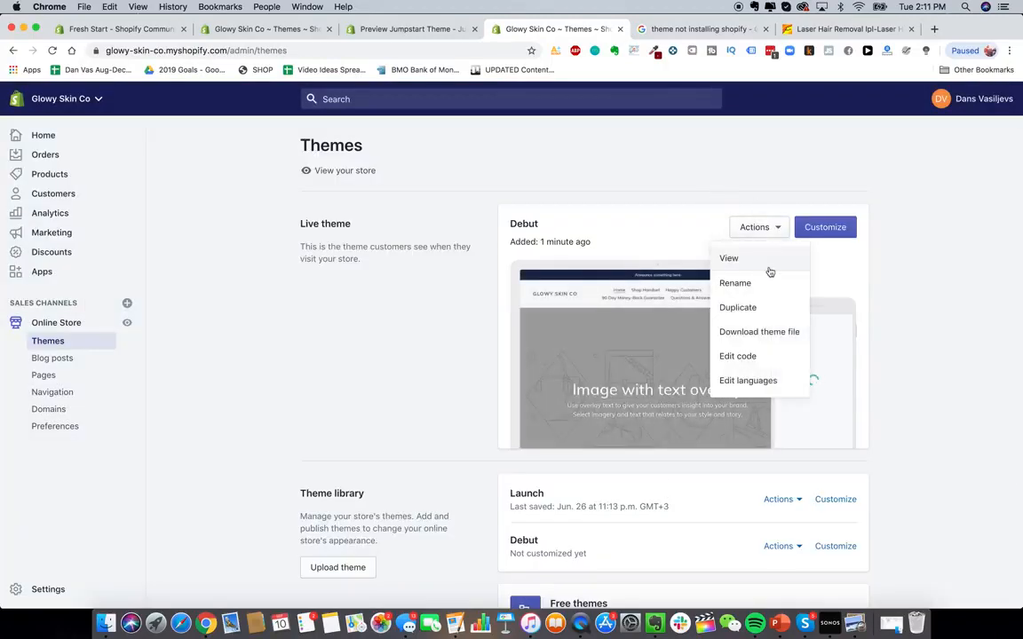
pyautogui.click(825, 228)
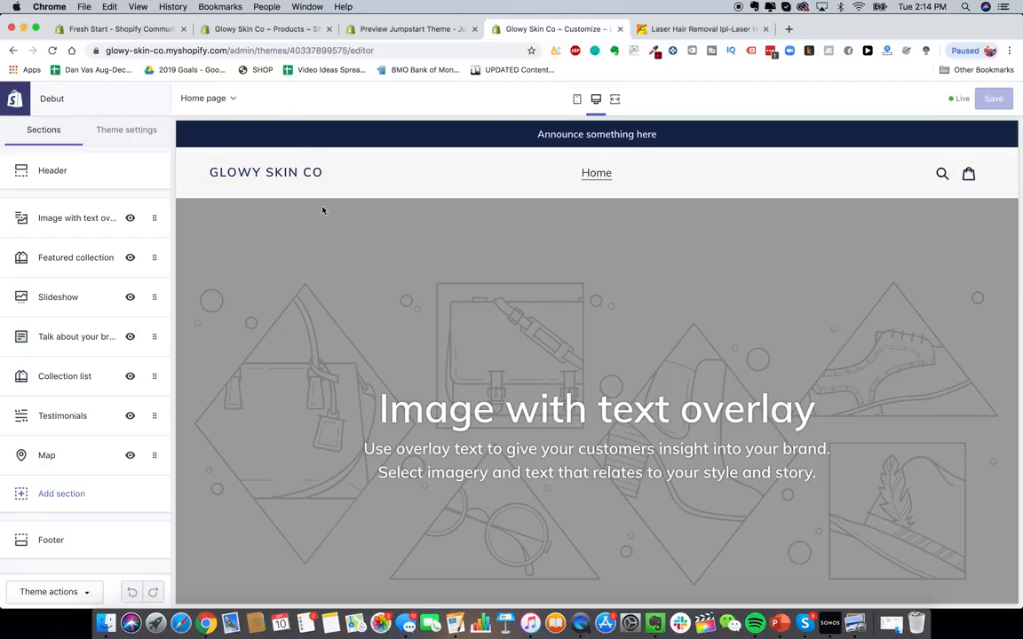
# - Scroll through the home page sections of the Debut theme in the customizer
pyautogui.scroll(-10, 435, 277)
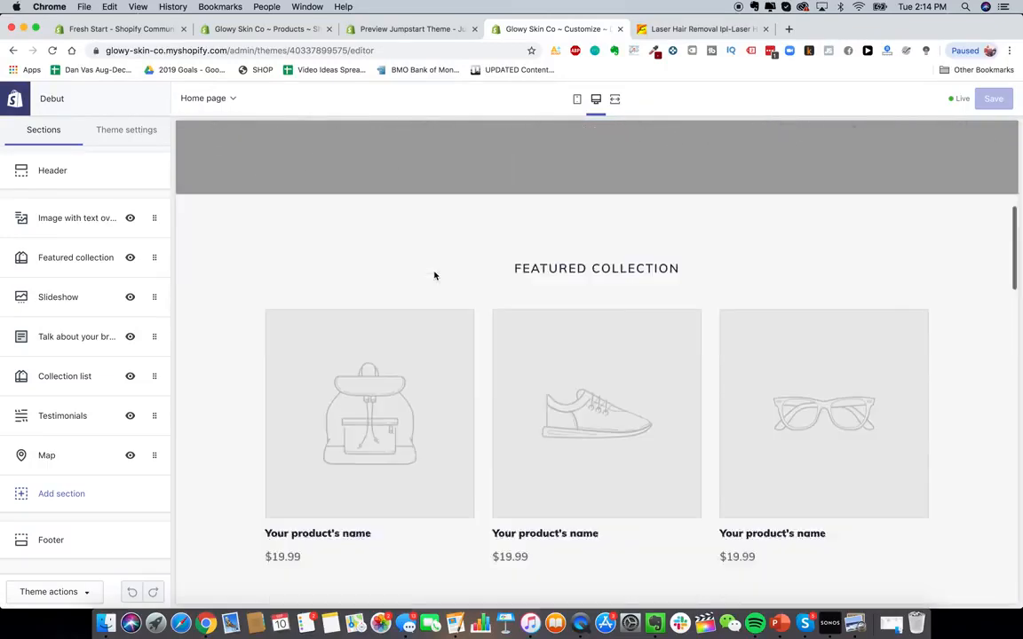
pyautogui.scroll(-10, 541, 324)
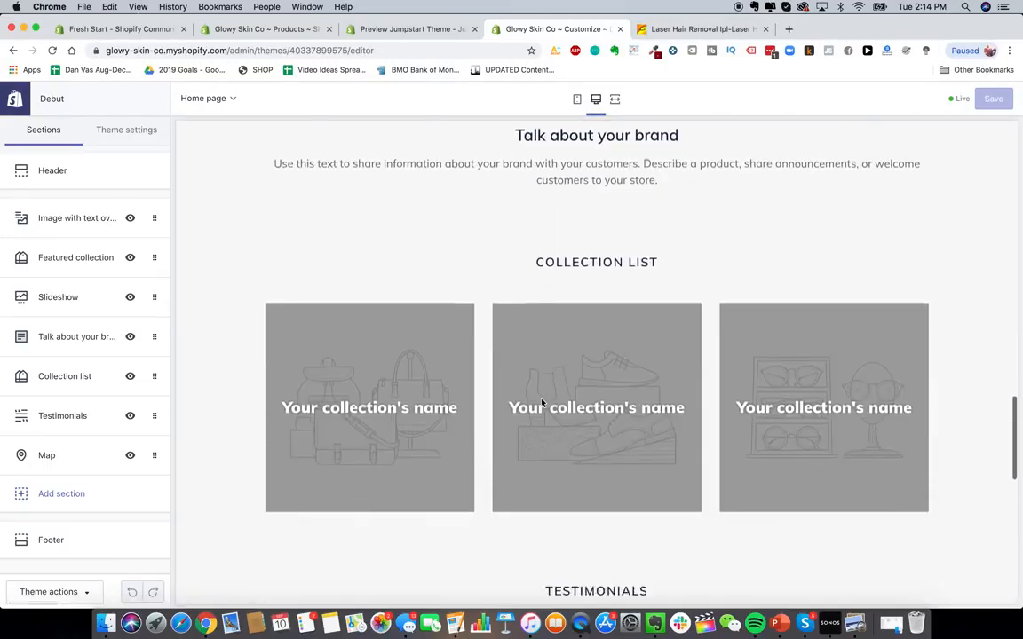
pyautogui.scroll(6, 543, 402)
pyautogui.scroll(5, 542, 402)
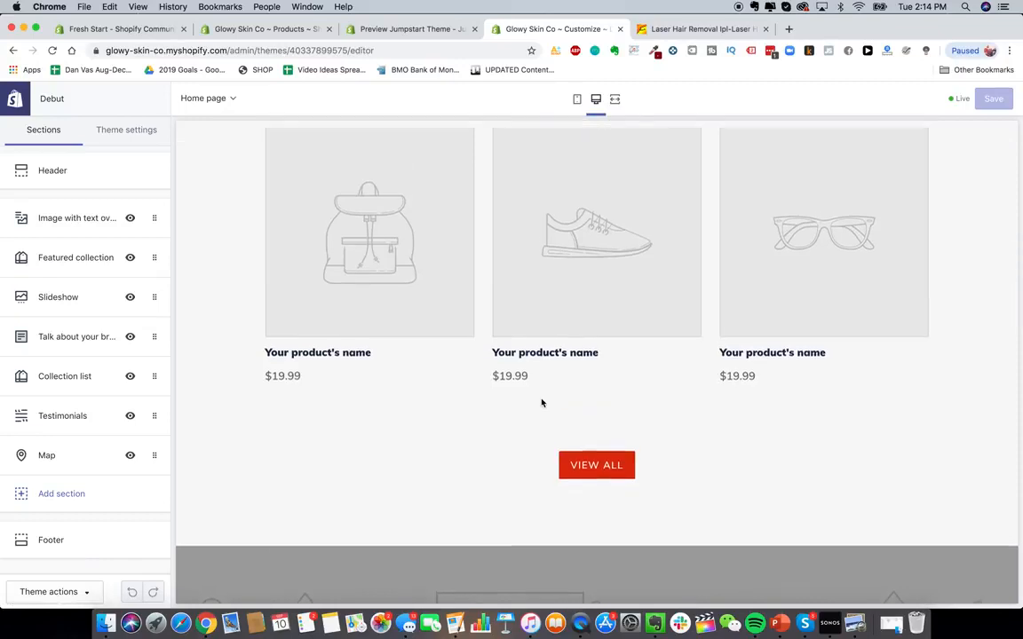
pyautogui.scroll(3, 542, 403)
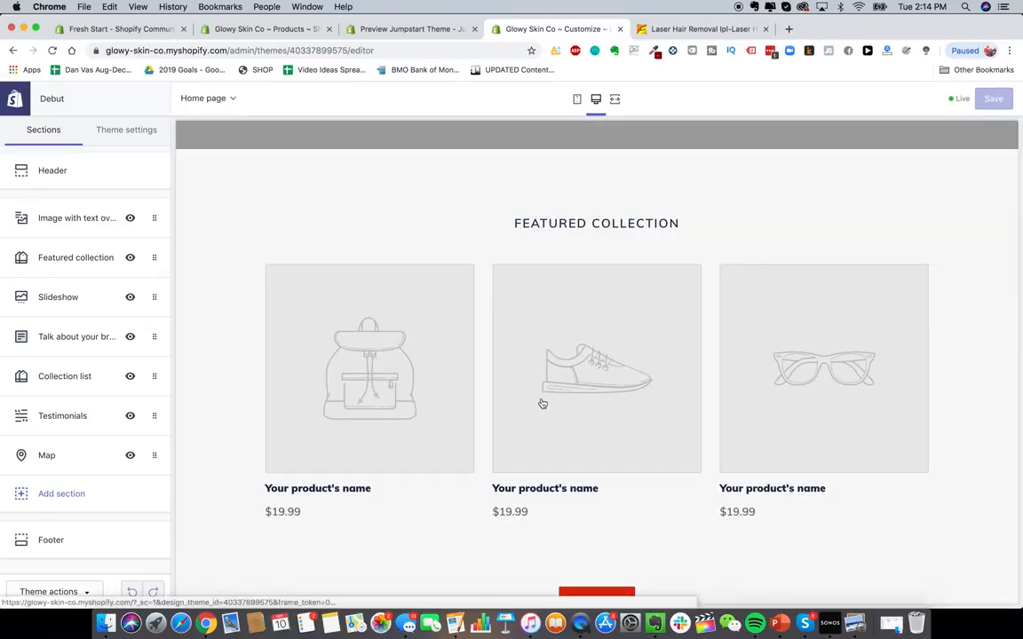
pyautogui.scroll(8, 542, 404)
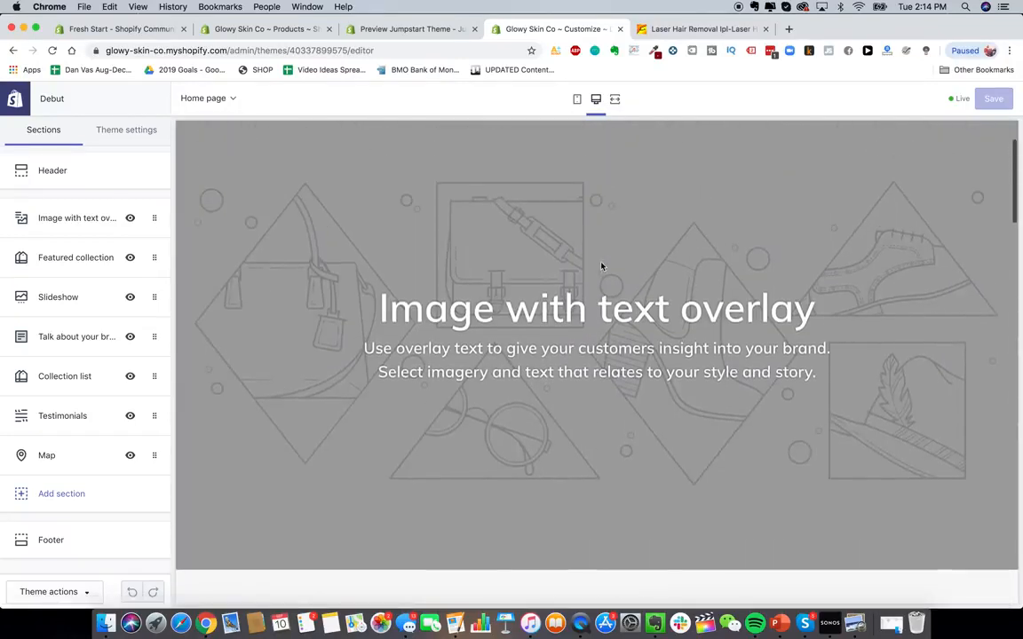
pyautogui.scroll(-10, 581, 372)
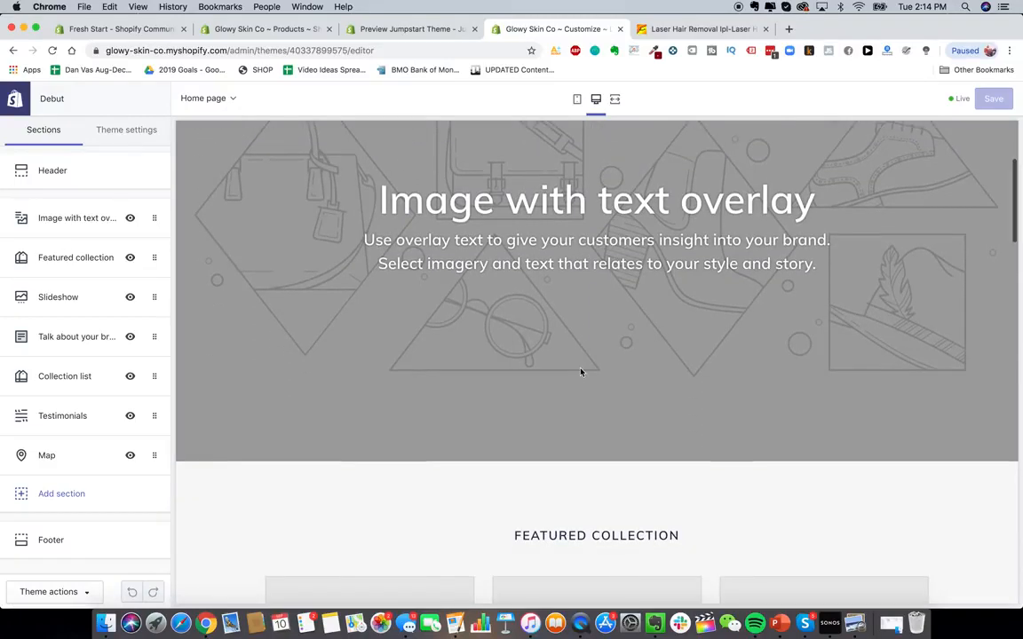
pyautogui.scroll(2, 581, 371)
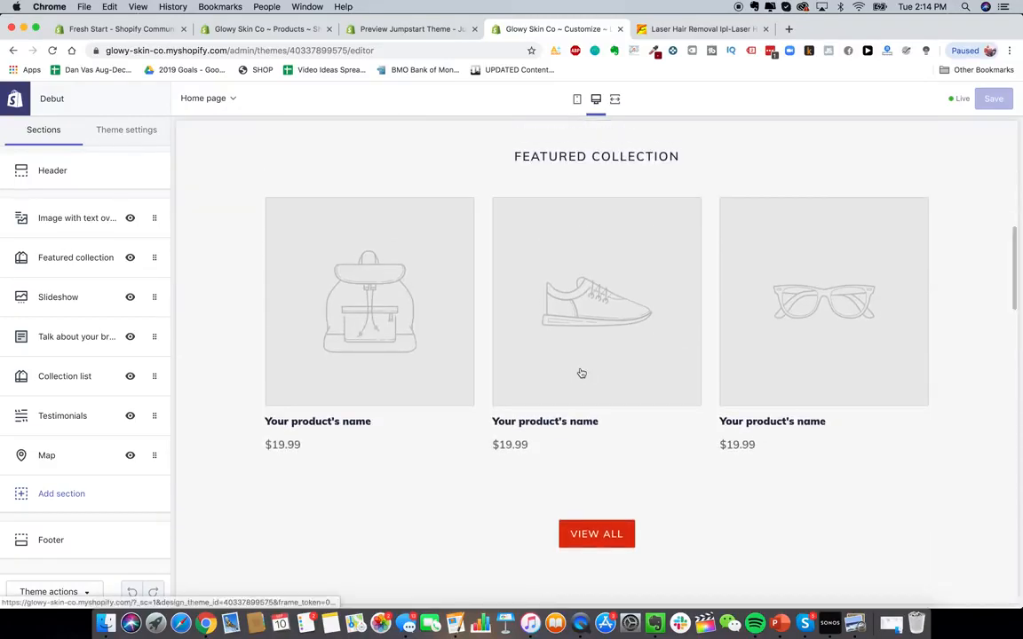
pyautogui.scroll(-15, 355, 404)
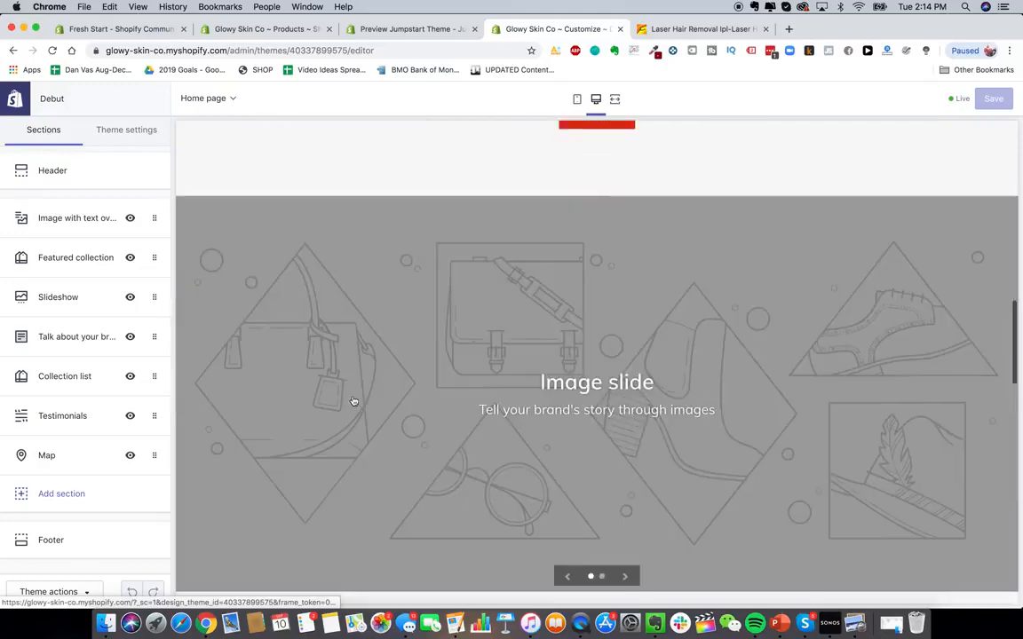
pyautogui.scroll(-4, 475, 437)
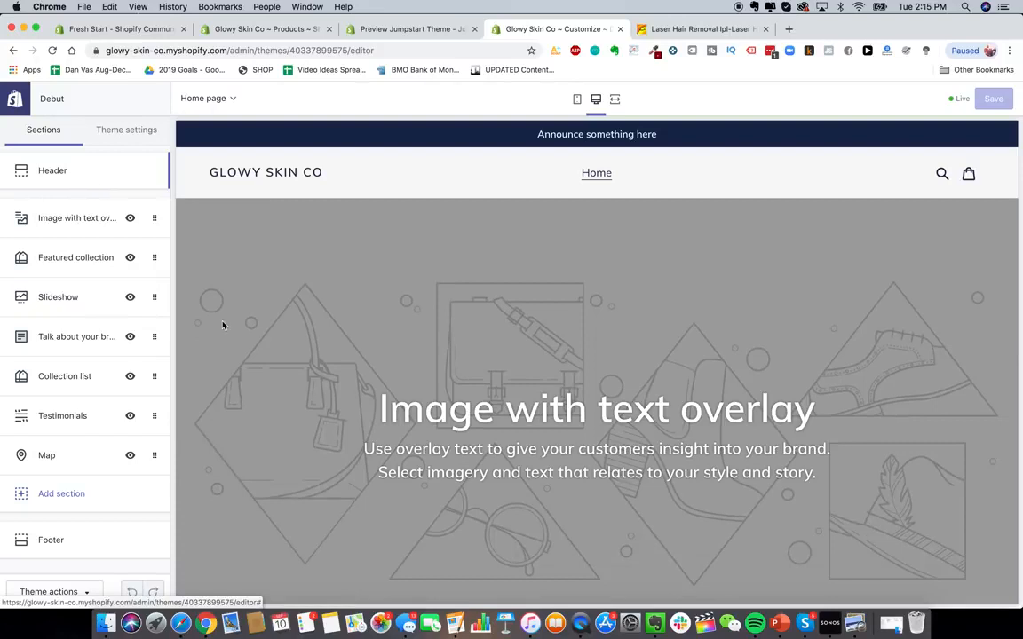
# - Open canva.com in a new browser tab
pyautogui.click(181, 623)
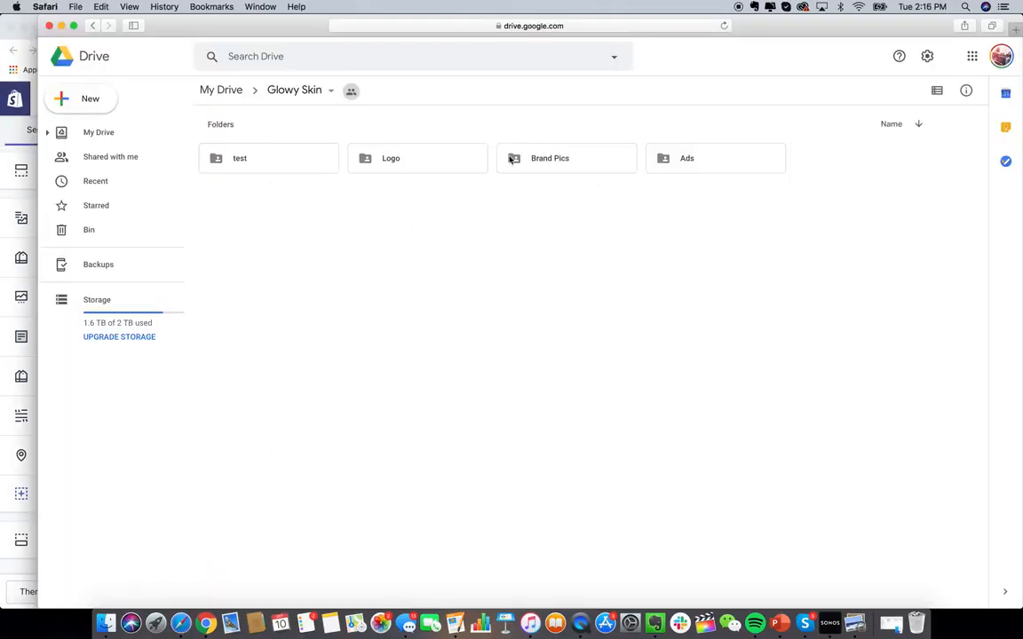
pyautogui.click(20, 201)
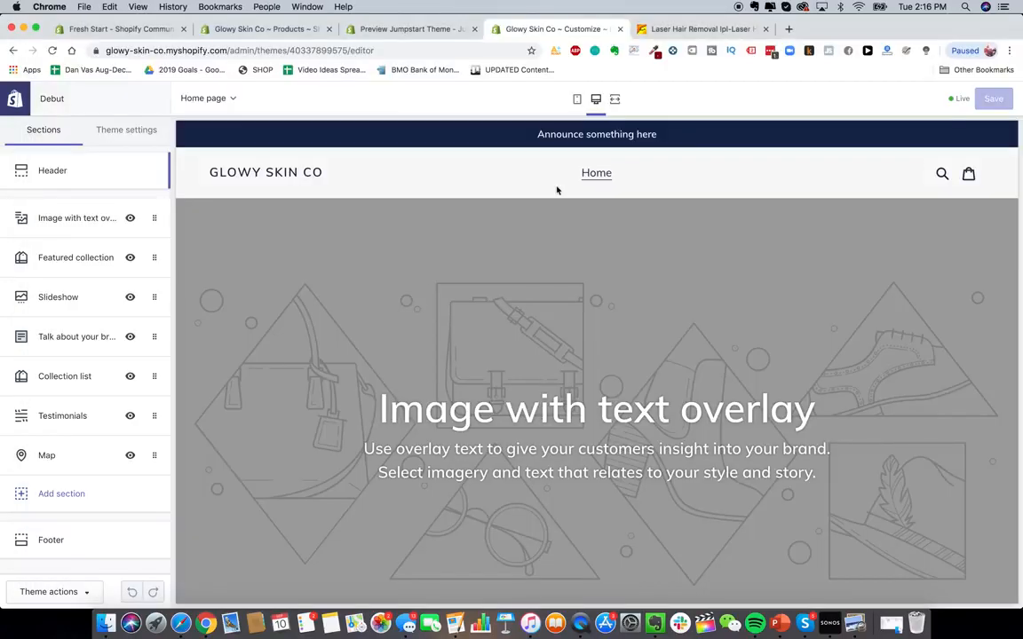
pyautogui.click(789, 30)
pyautogui.write('canva')
pyautogui.press('Return')
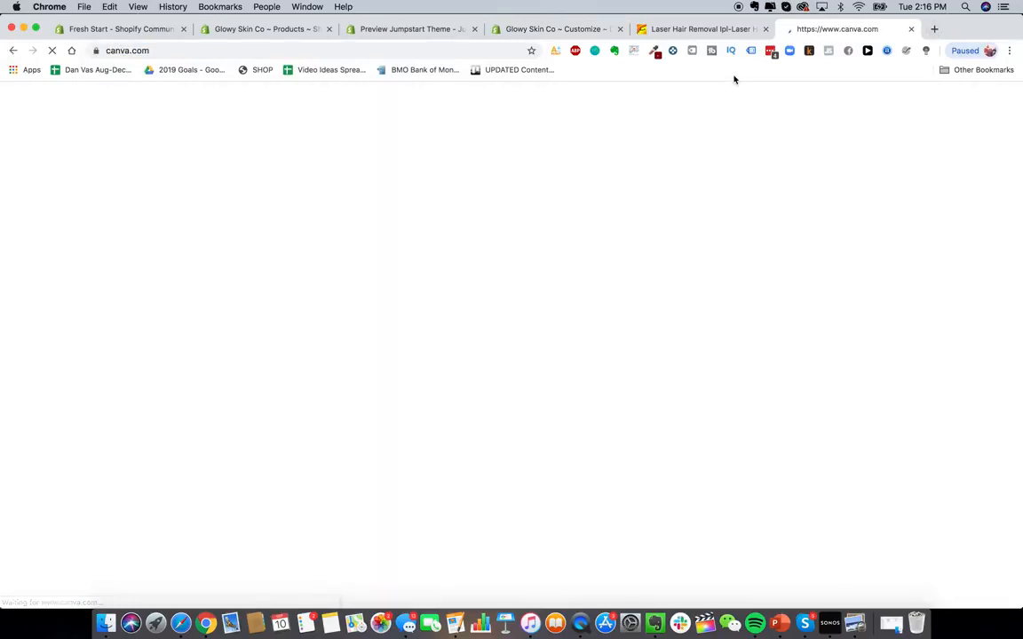
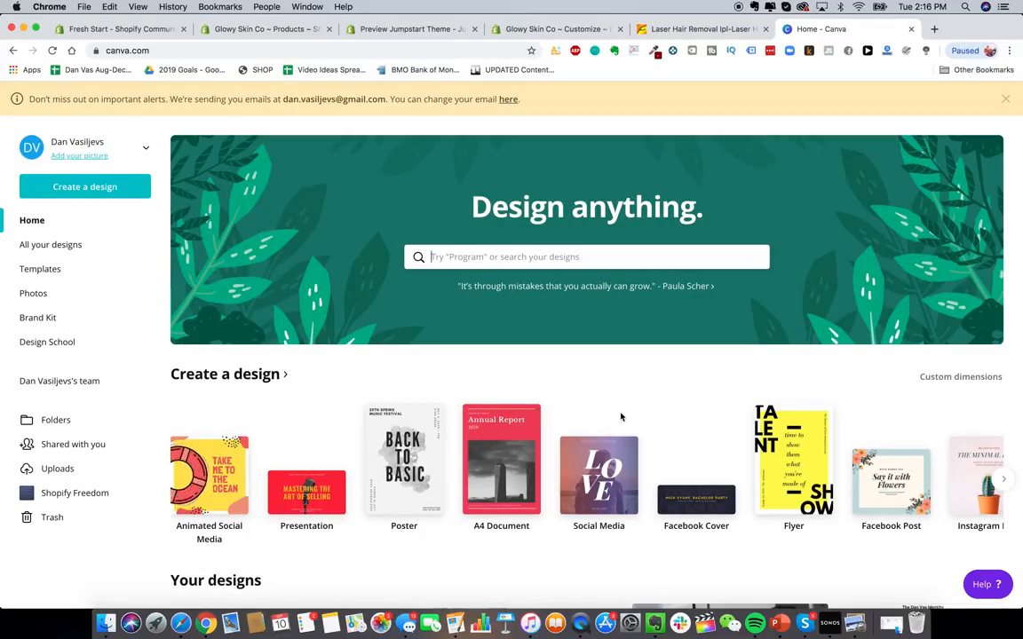
# - Create a new custom-size Canva design of 800 by 300 px
pyautogui.click(108, 191)
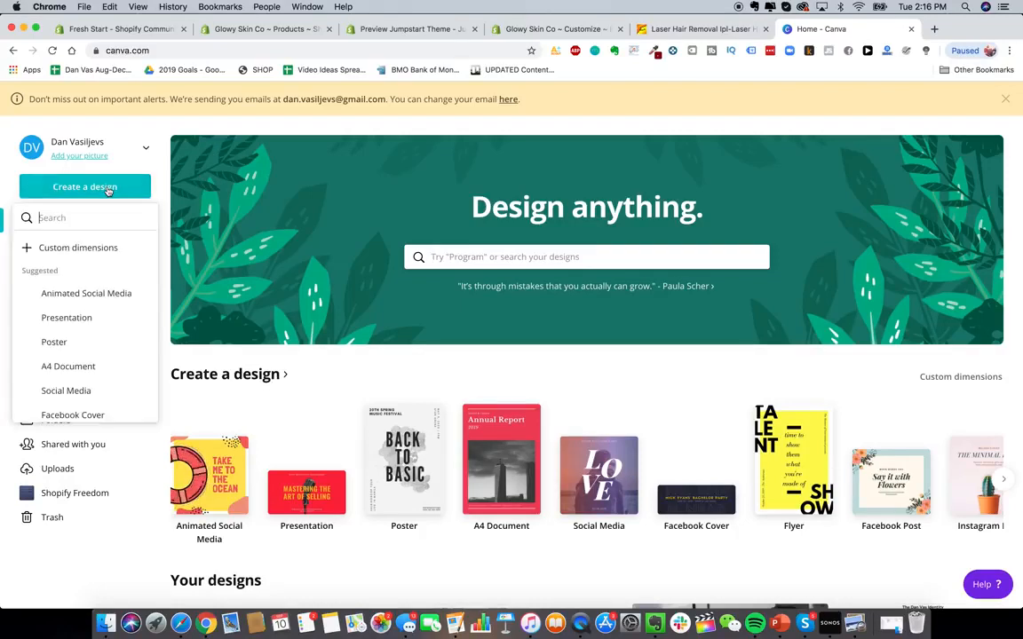
pyautogui.click(89, 250)
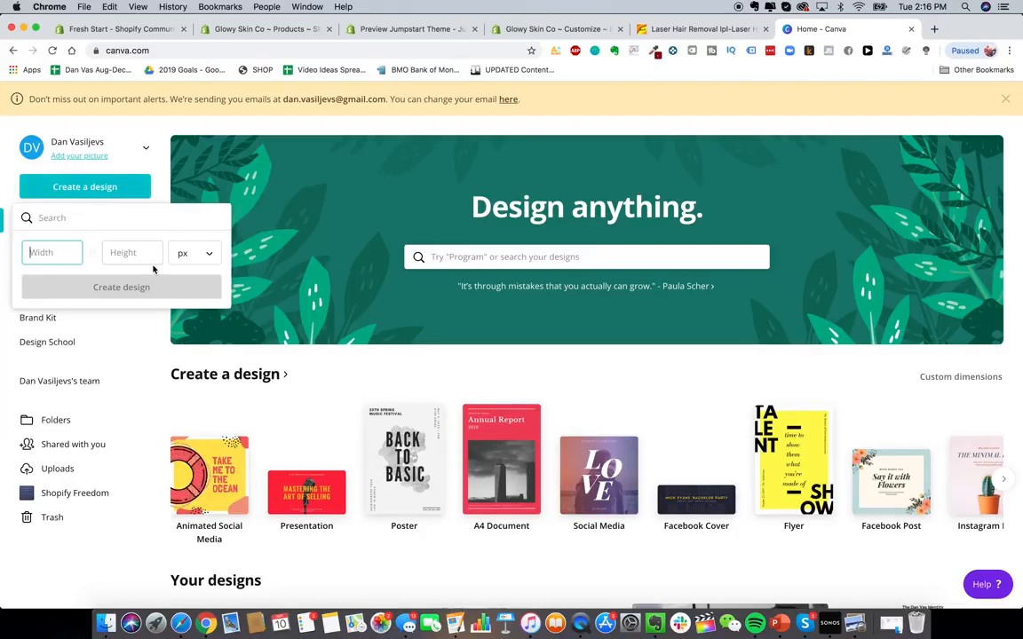
pyautogui.write('400')
pyautogui.press('Tab')
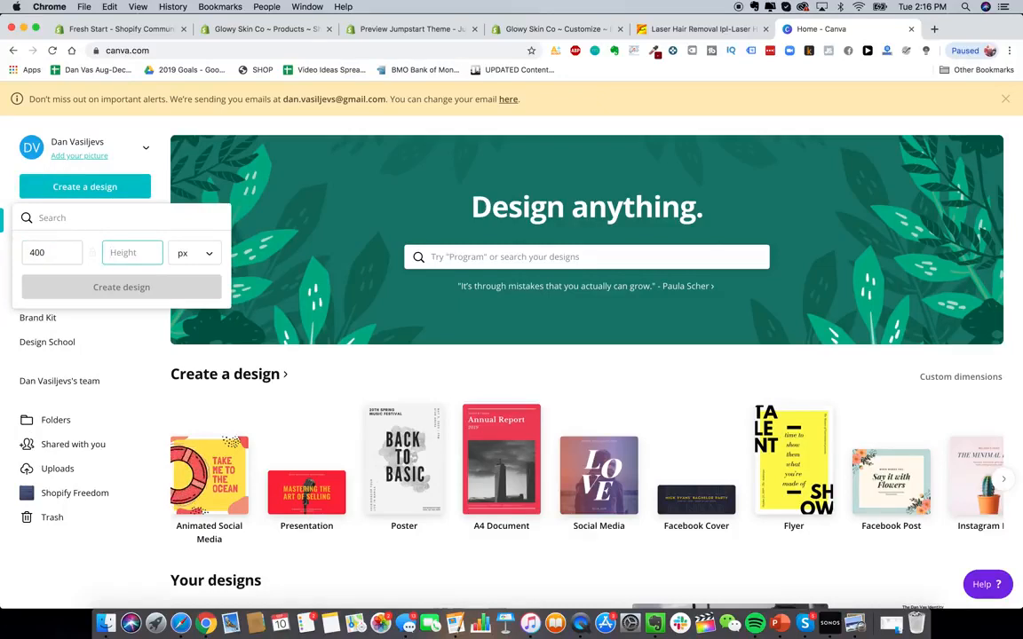
pyautogui.write('150')
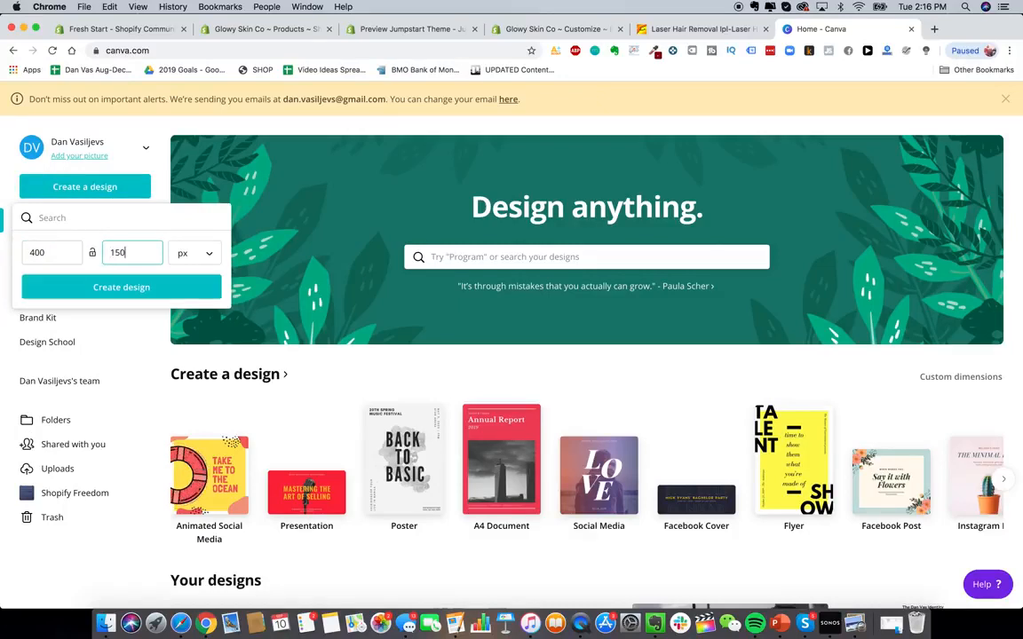
pyautogui.hotkey('shift', 'Tab')
pyautogui.write('800')
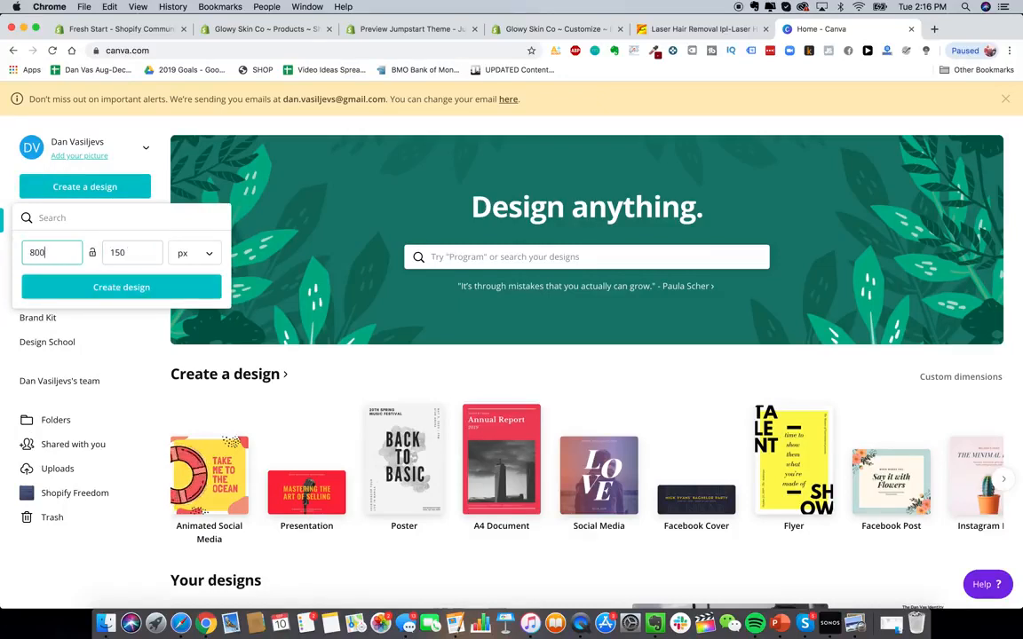
pyautogui.press('Tab')
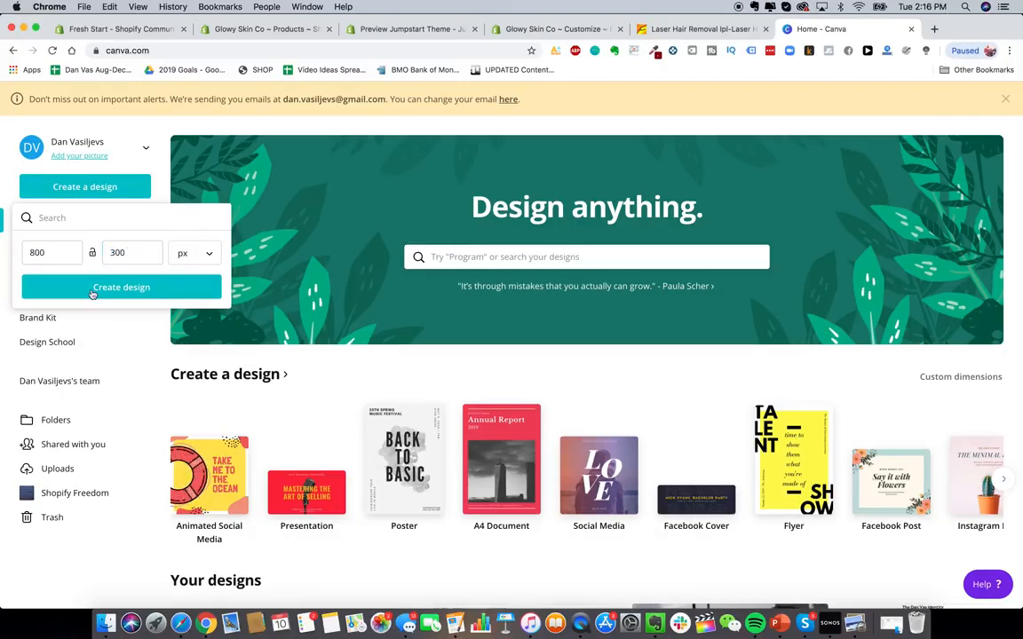
pyautogui.click(122, 287)
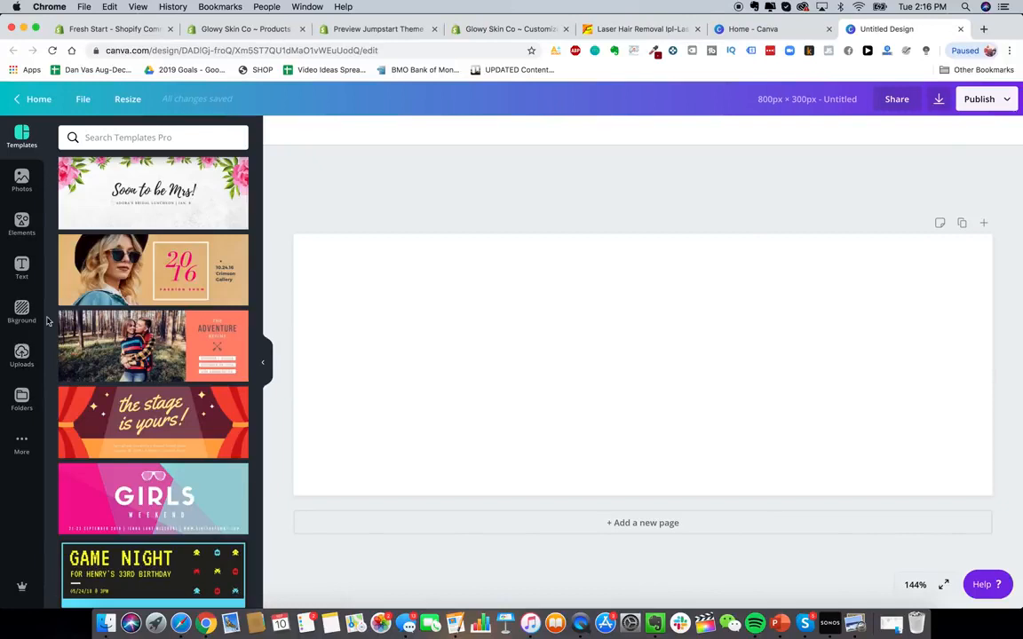
# - Add a heading text box and set its font to Montserrat
pyautogui.click(22, 266)
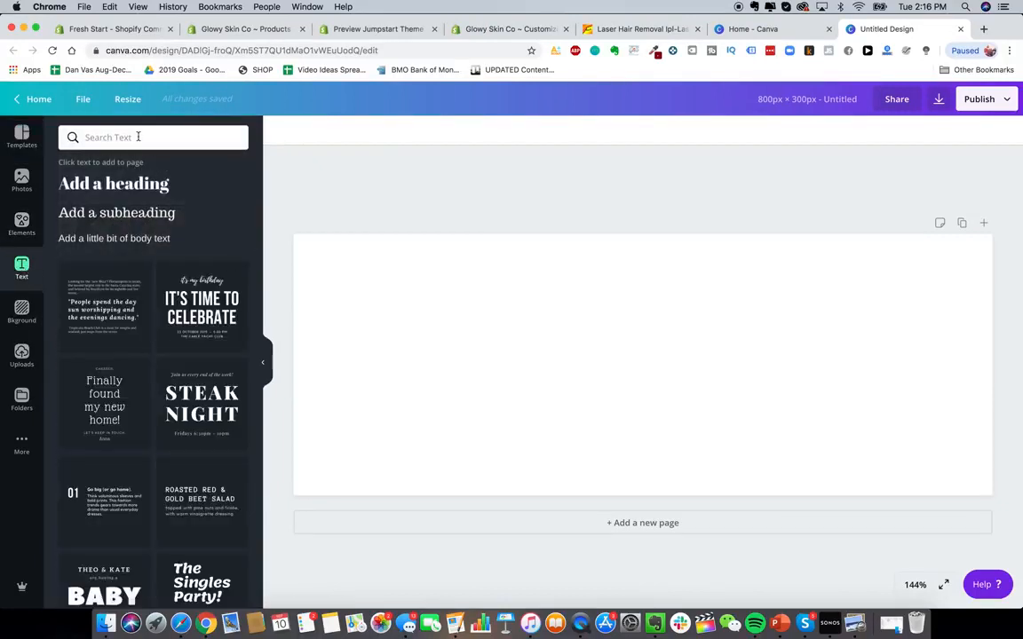
pyautogui.click(138, 136)
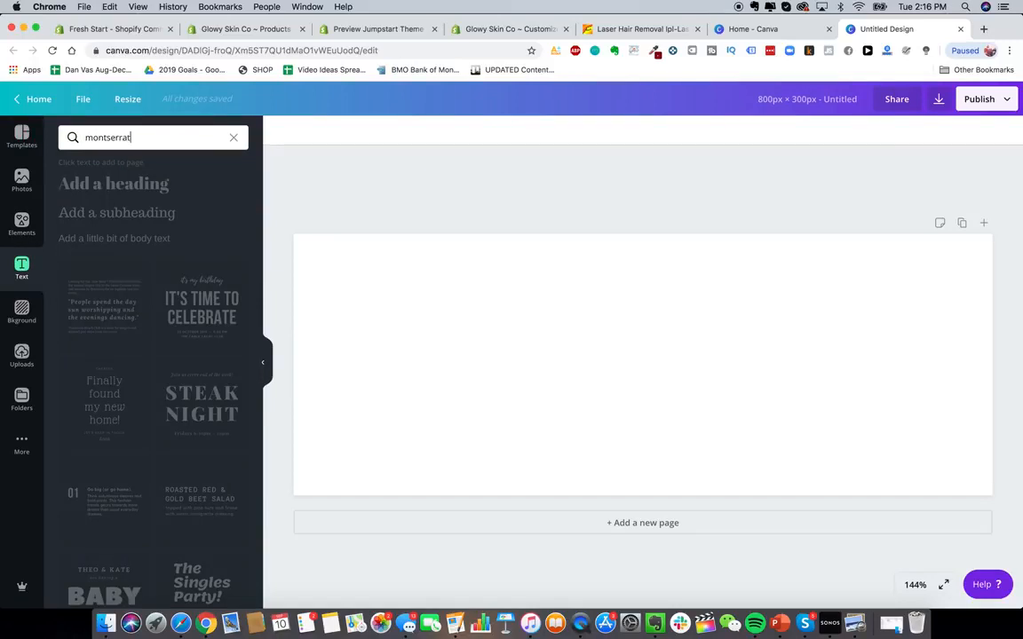
pyautogui.click(156, 187)
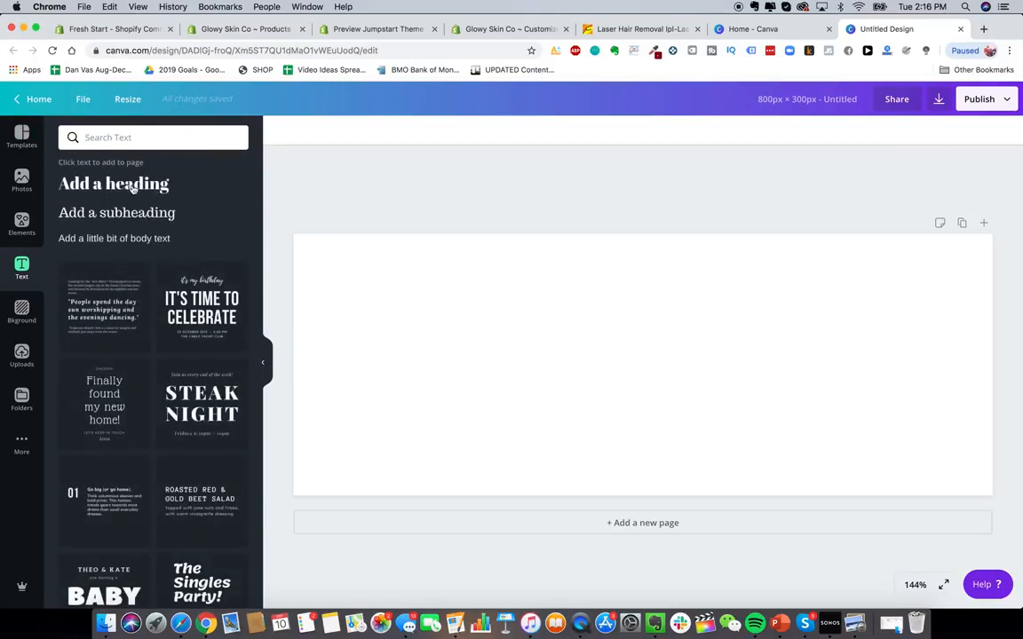
pyautogui.click(133, 186)
pyautogui.click(302, 130)
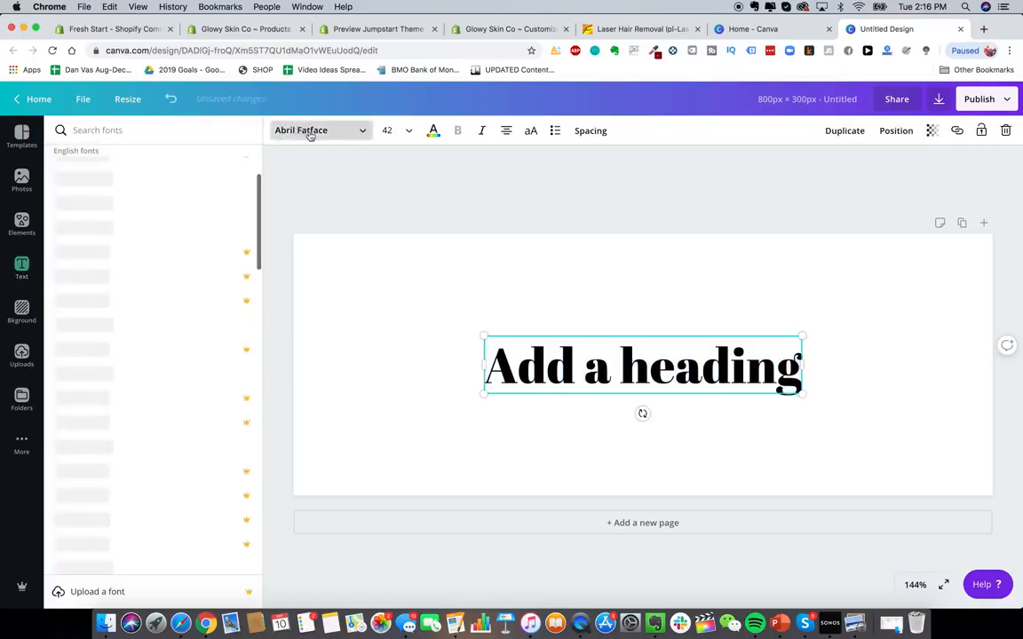
pyautogui.write('montserrat')
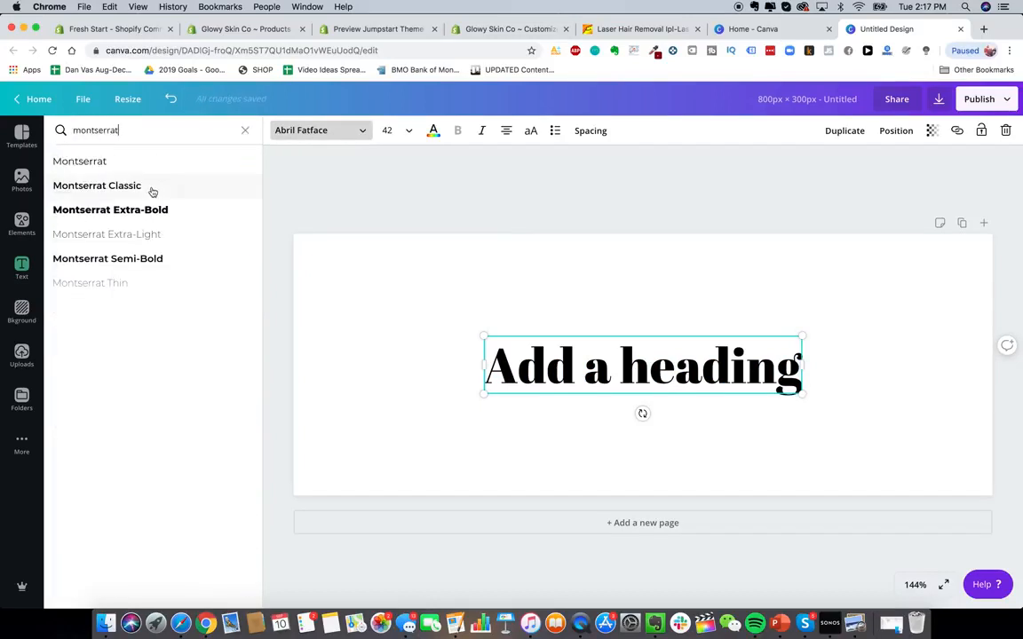
pyautogui.click(121, 161)
# - Replace the heading text with 'Glowy Skin'
pyautogui.tripleClick(729, 355)
pyautogui.write('Glowy Skin')
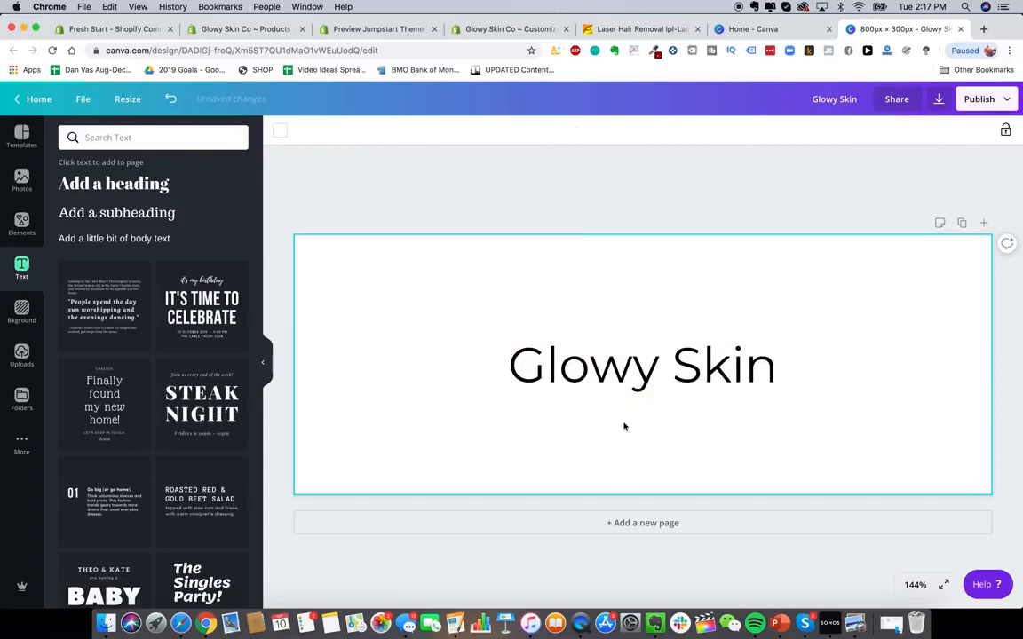
pyautogui.click(646, 374)
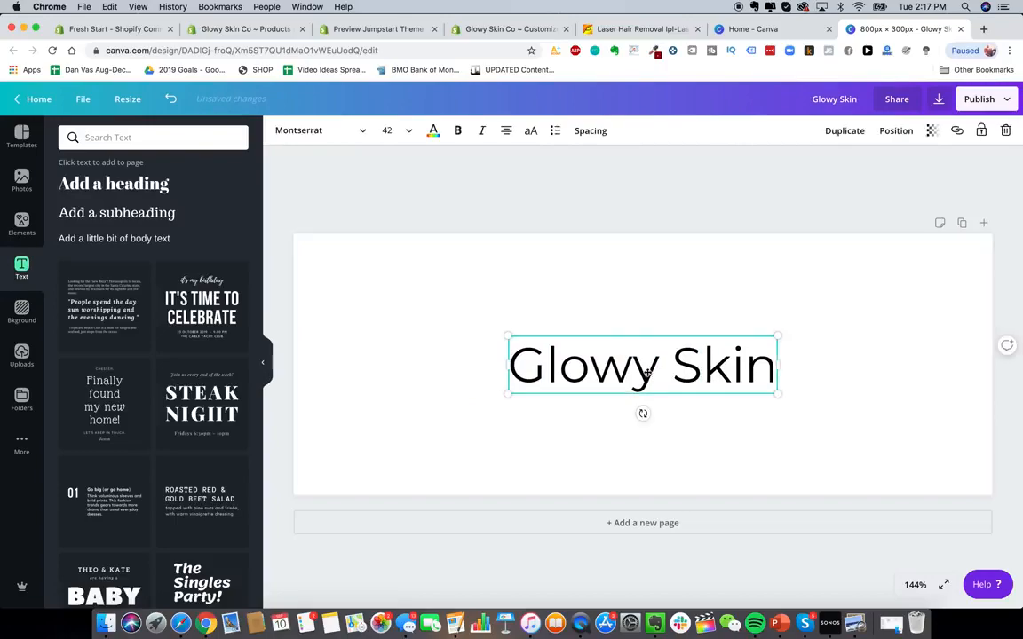
pyautogui.click(637, 316)
# - In a new tab, search the web for 'stars emoji' and copy the Sparkles emoji from Emojipedia
pyautogui.click(983, 29)
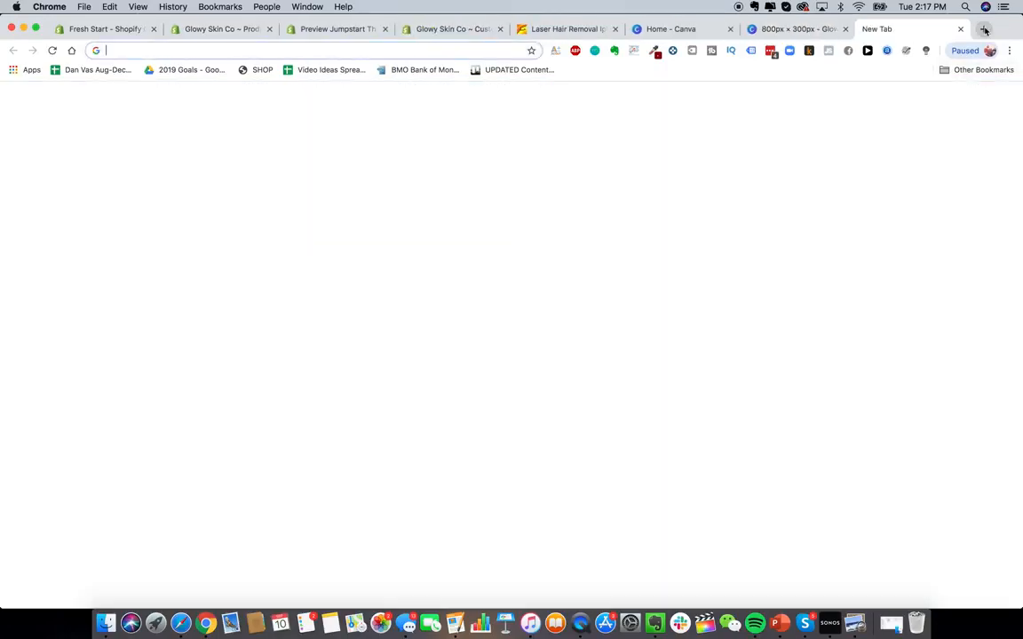
pyautogui.write('goo')
pyautogui.press('BackSpace')
pyautogui.press('BackSpace')
pyautogui.press('BackSpace')
pyautogui.press('BackSpace')
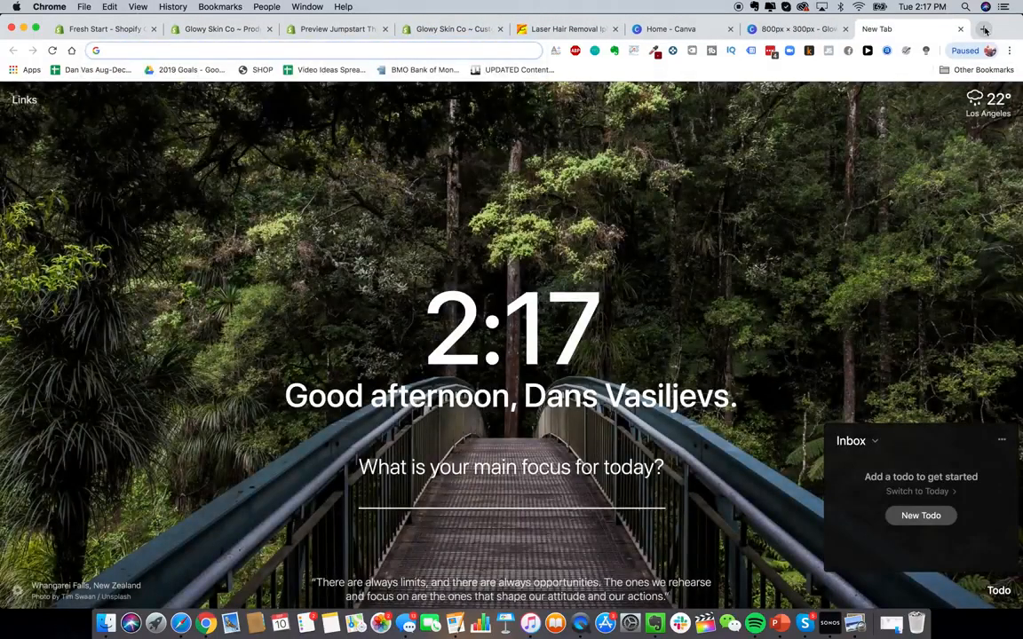
pyautogui.write('stars emoji')
pyautogui.press('Return')
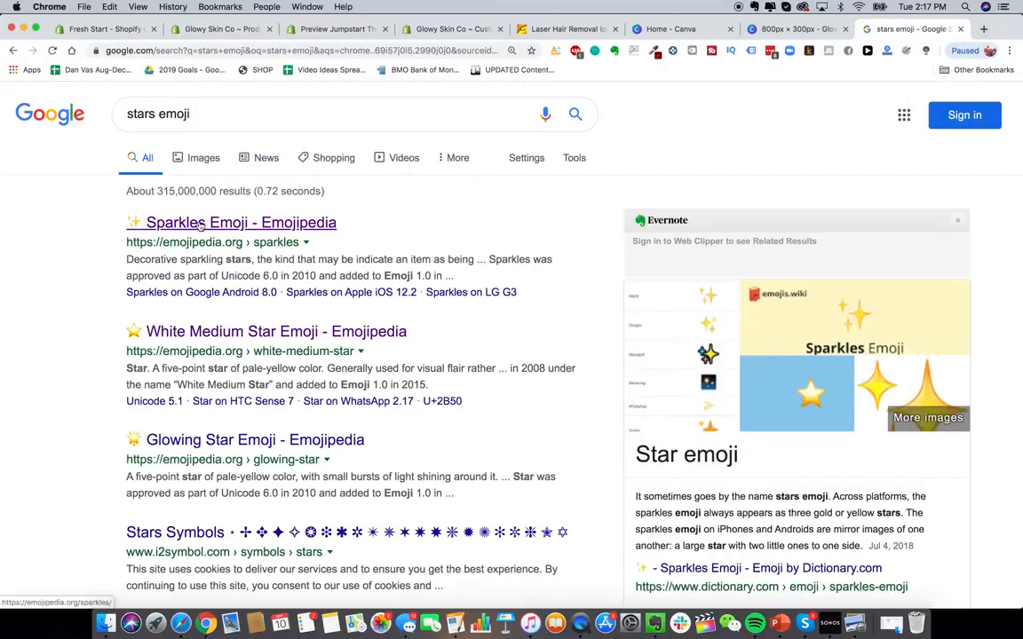
pyautogui.click(201, 225)
pyautogui.click(391, 349)
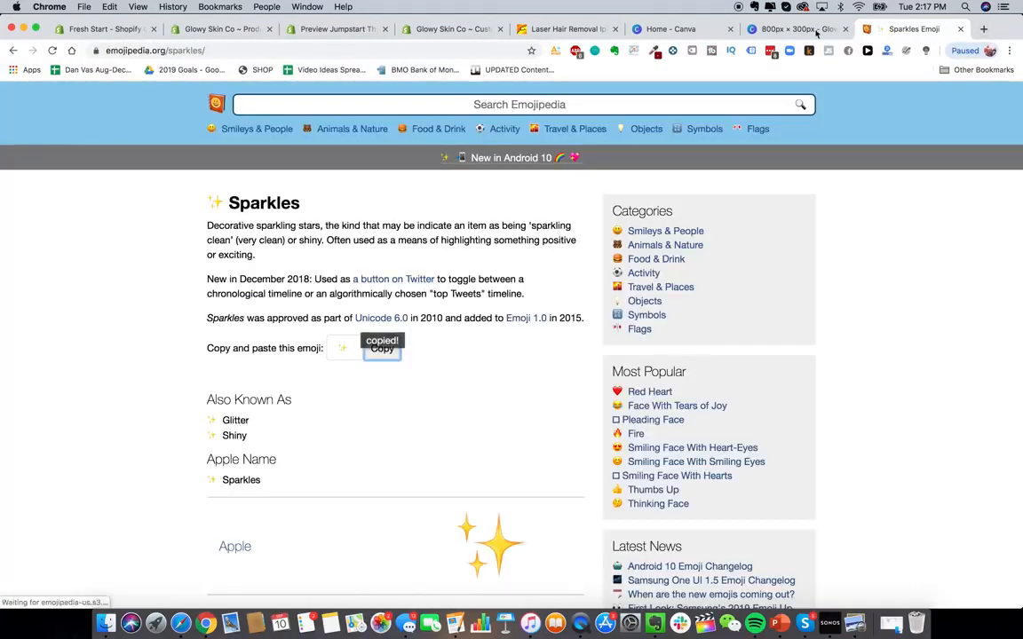
# - Paste the sparkles emoji at the start of the 'Glowy Skin' heading in the Canva design
pyautogui.click(803, 30)
pyautogui.click(512, 366)
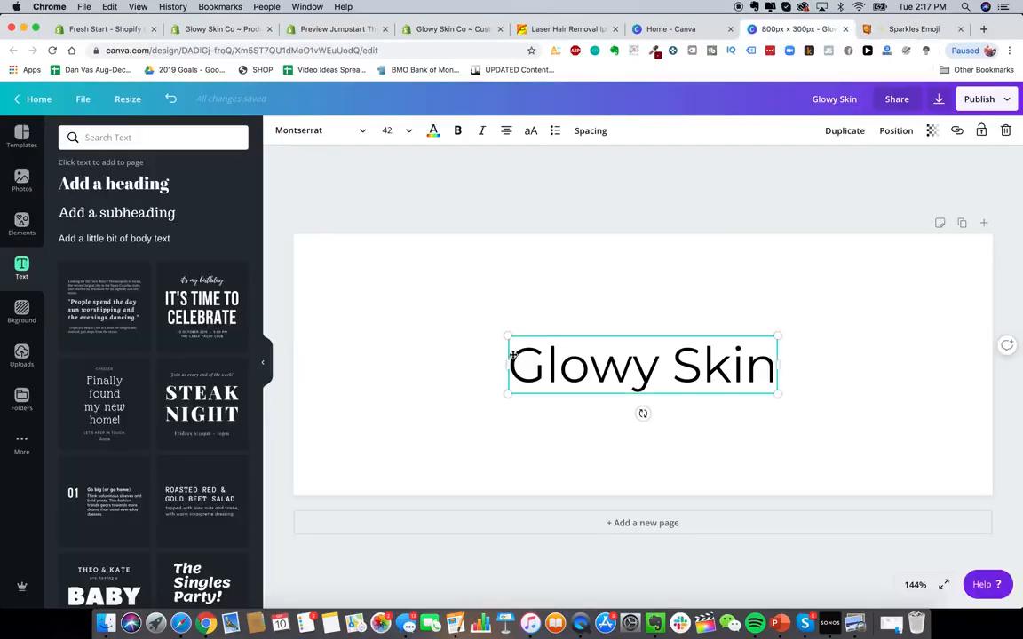
pyautogui.click(512, 356)
pyautogui.click(513, 365)
pyautogui.press('super+v')
pyautogui.click(651, 303)
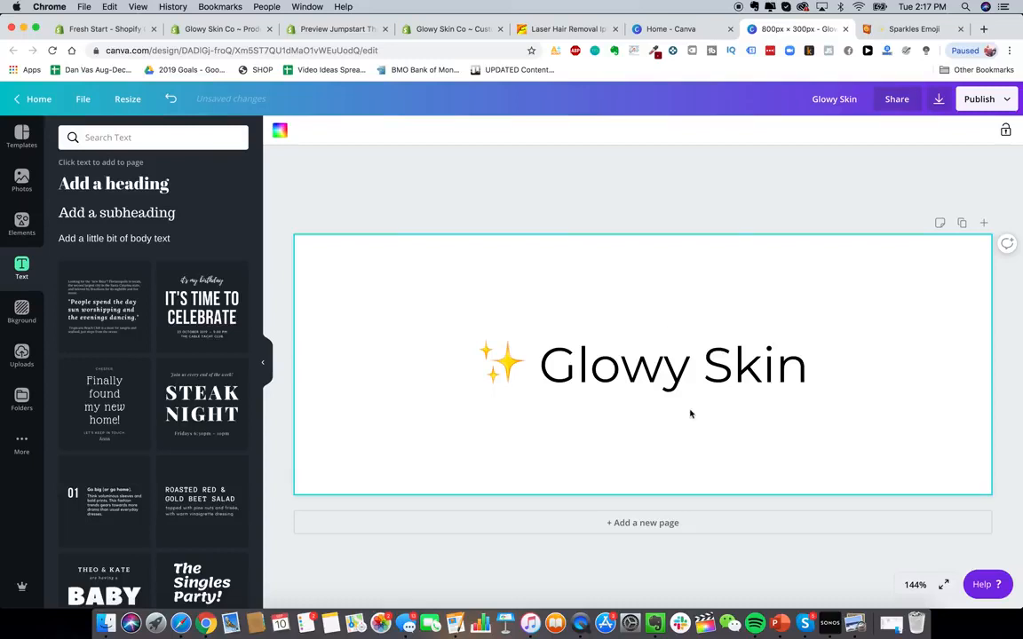
pyautogui.moveTo(696, 369); pyautogui.dragTo(698, 368)
# - Open the existing GS.png logo in the Glowy Skin Logo folder on Google Drive for reference
pyautogui.press('super+Tab')
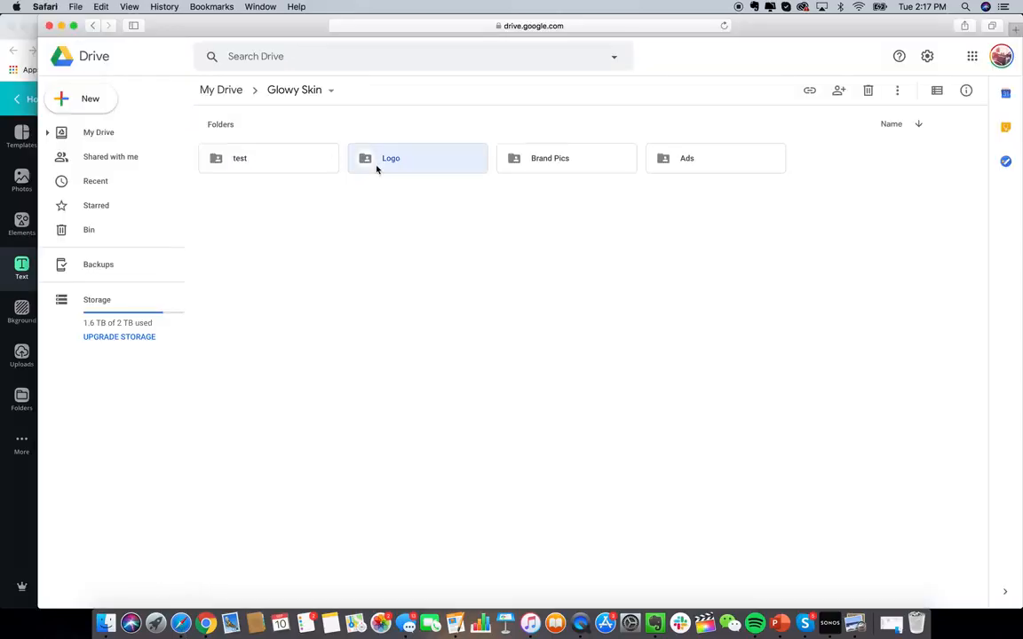
pyautogui.doubleClick(376, 167)
pyautogui.doubleClick(194, 183)
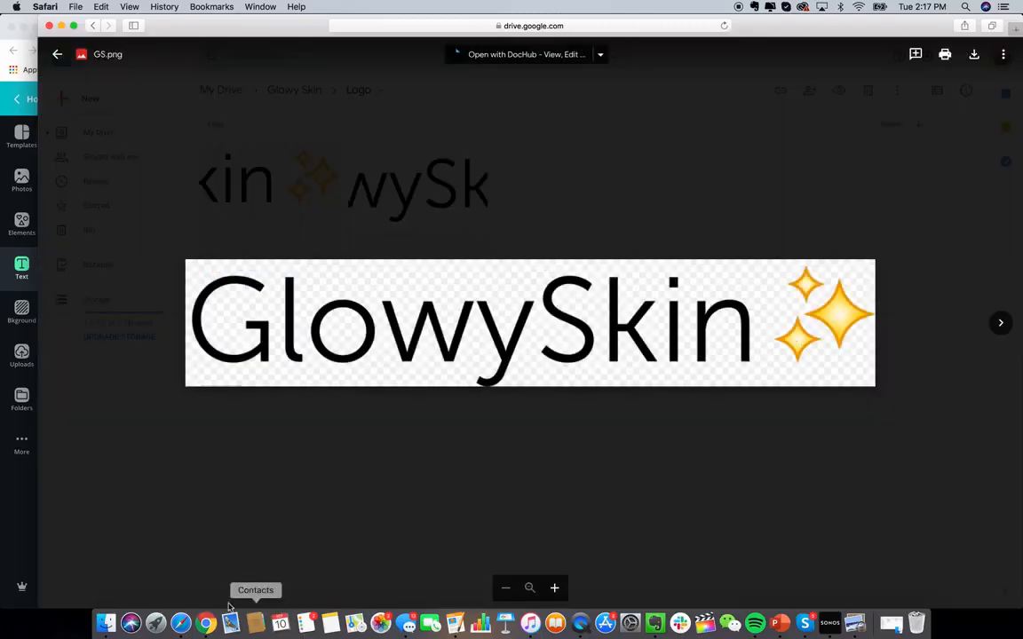
pyautogui.click(205, 622)
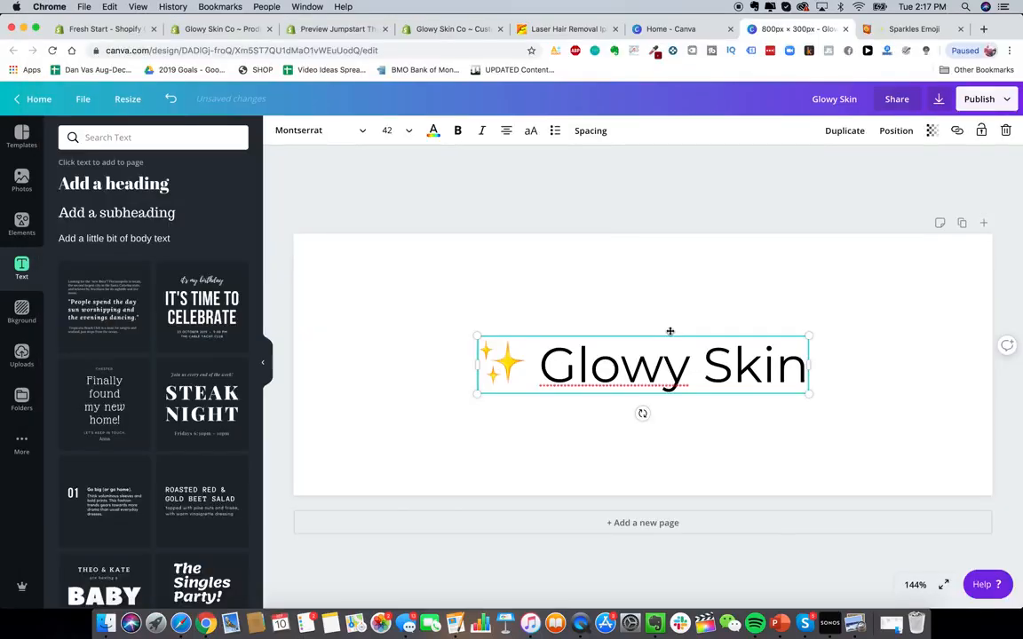
# - Open the download options and choose PNG with a transparent background, then close them without downloading
pyautogui.click(714, 285)
pyautogui.click(977, 99)
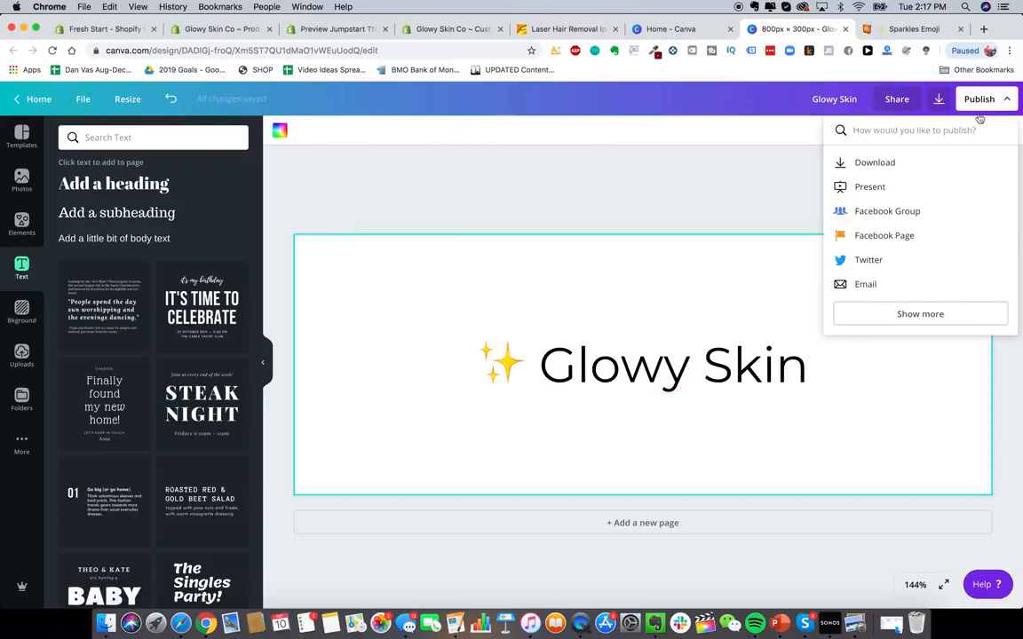
pyautogui.click(888, 165)
pyautogui.click(927, 182)
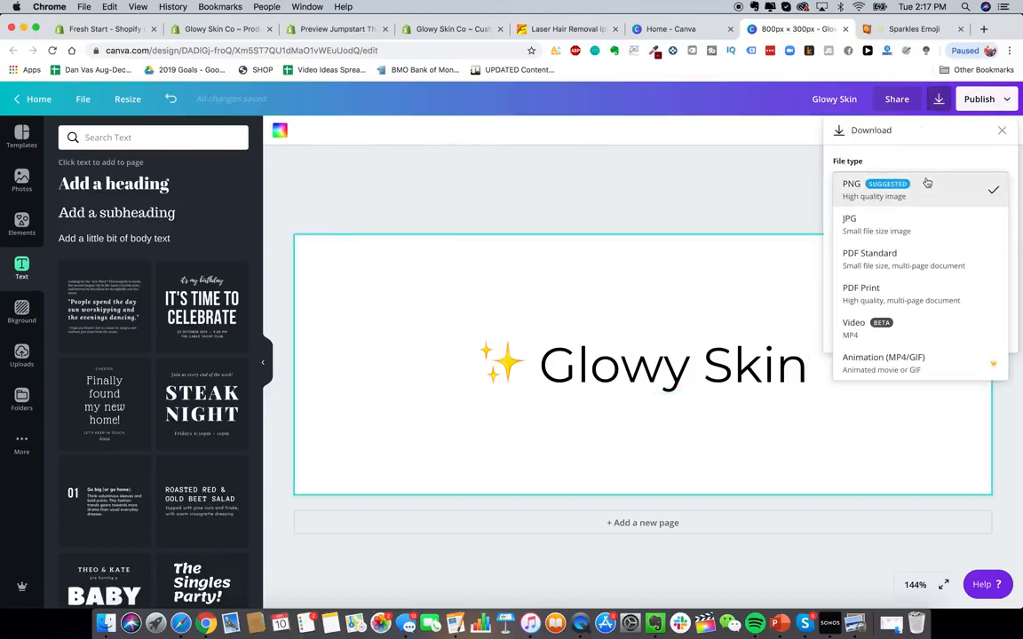
pyautogui.click(909, 193)
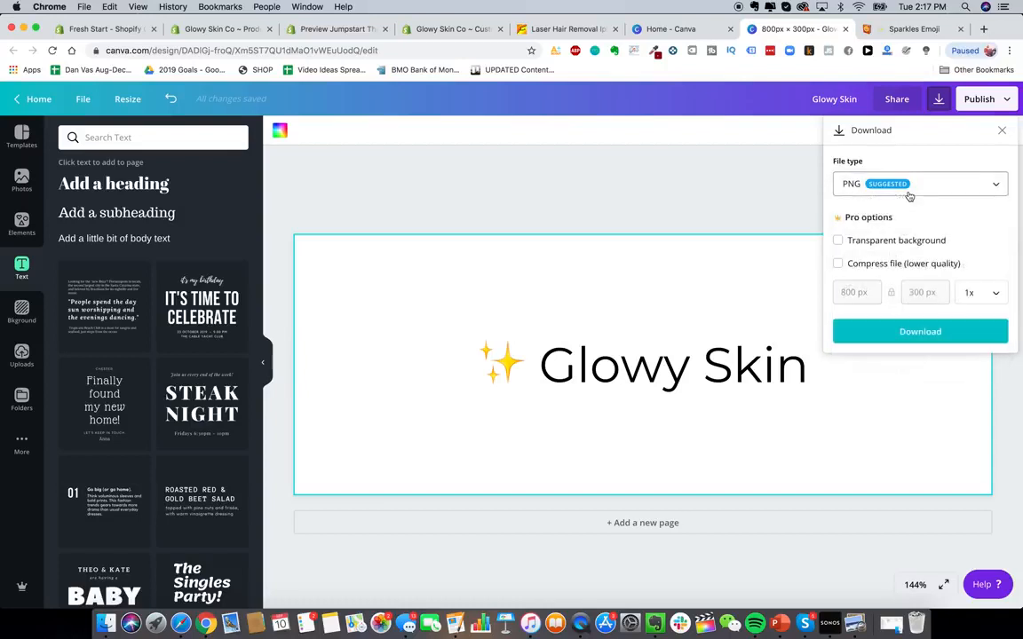
pyautogui.click(901, 237)
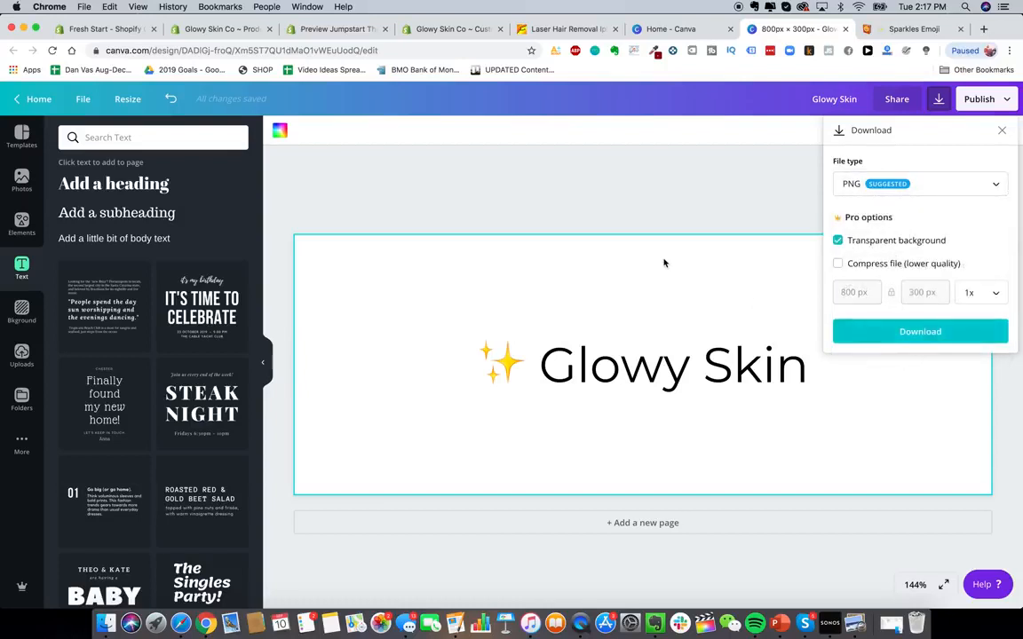
pyautogui.click(664, 232)
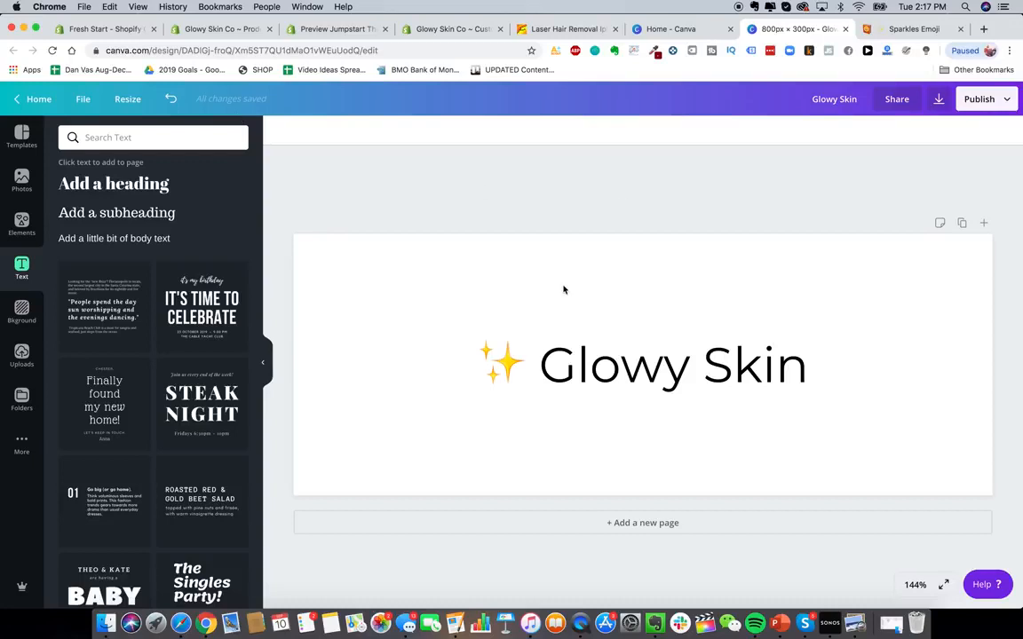
# - Change the heading's font to League Gothic
pyautogui.doubleClick(672, 365)
pyautogui.click(306, 130)
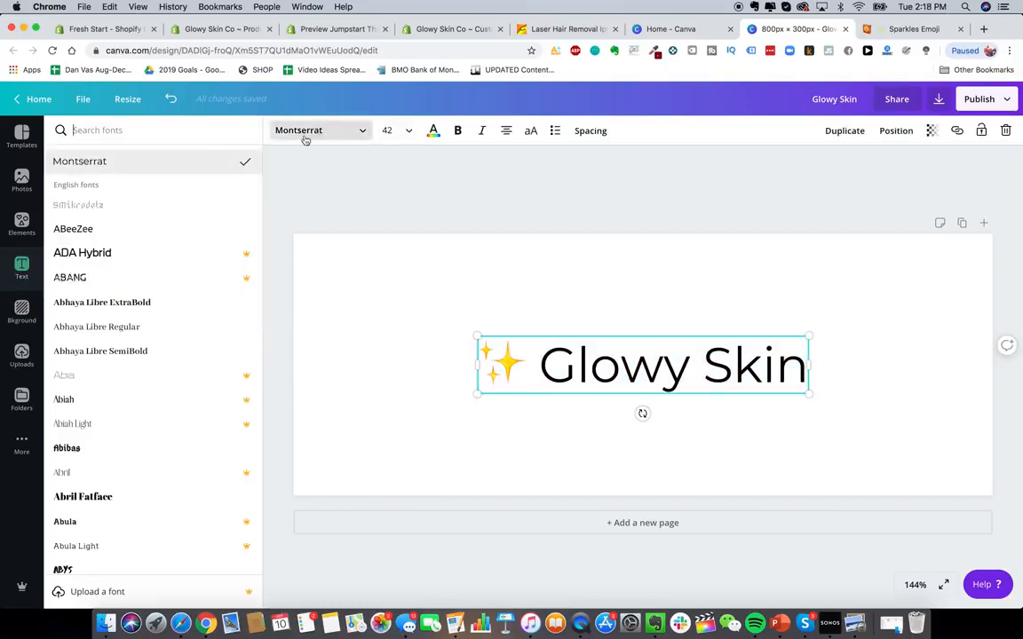
pyautogui.write('league gothic')
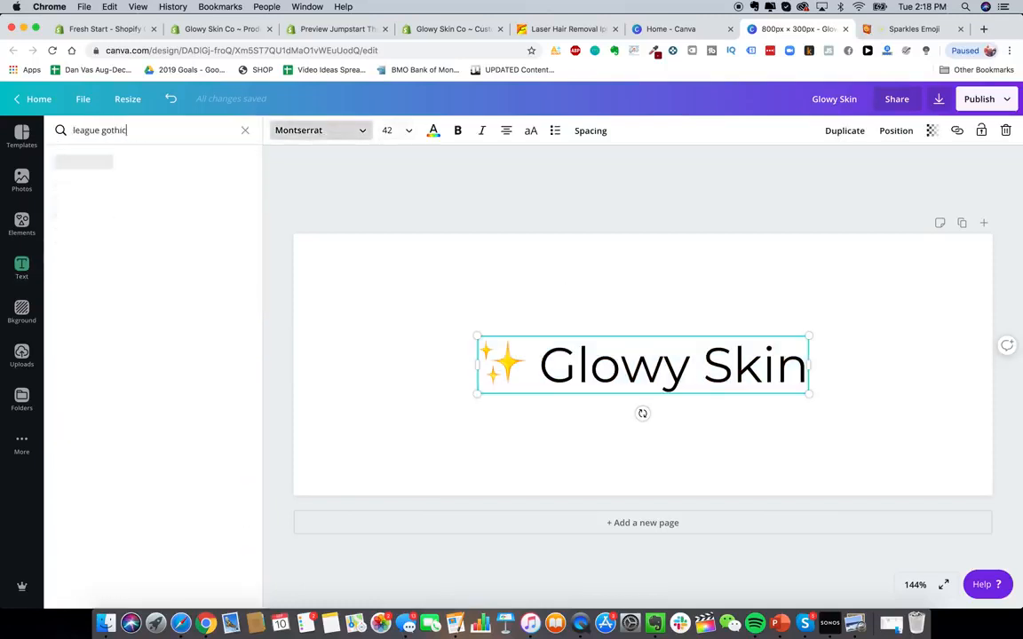
pyautogui.click(115, 161)
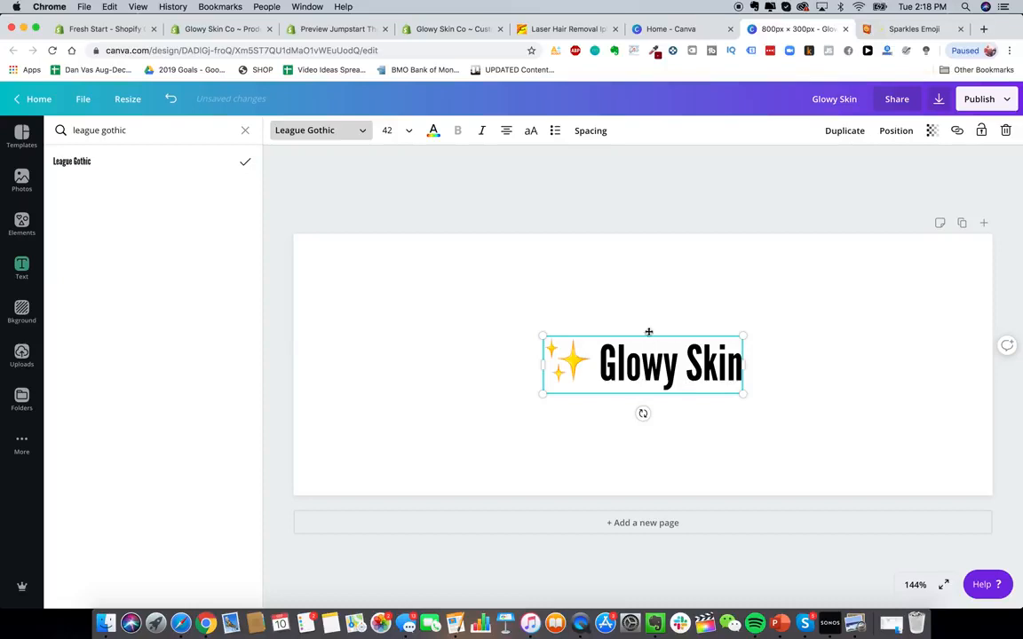
pyautogui.click(597, 364)
pyautogui.moveTo(600, 364); pyautogui.dragTo(737, 359)
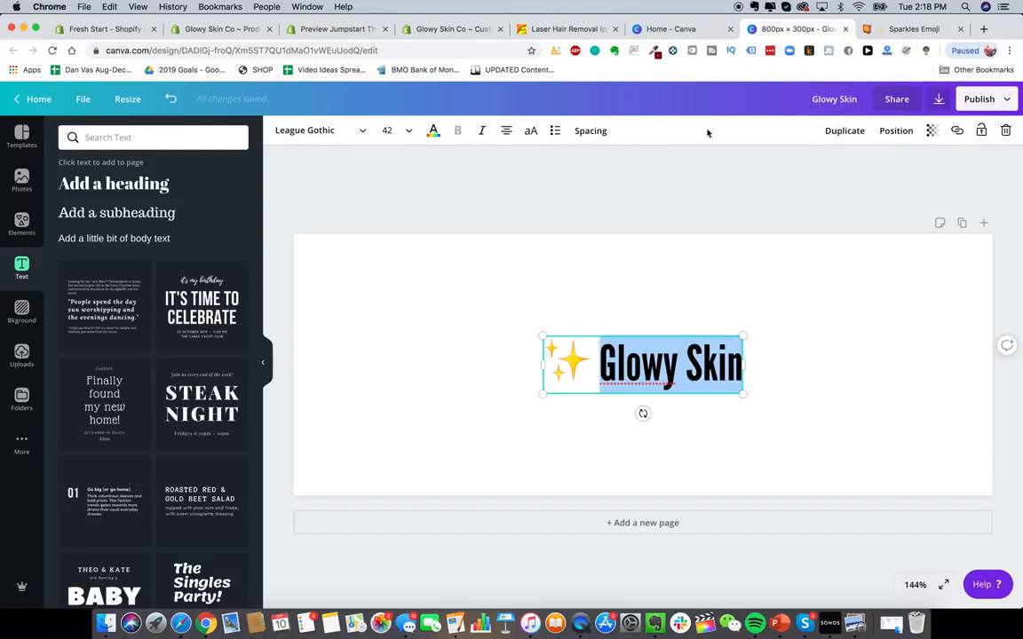
pyautogui.click(771, 211)
# - Open fiverr.com and upwork.com in new browser tabs
pyautogui.click(981, 29)
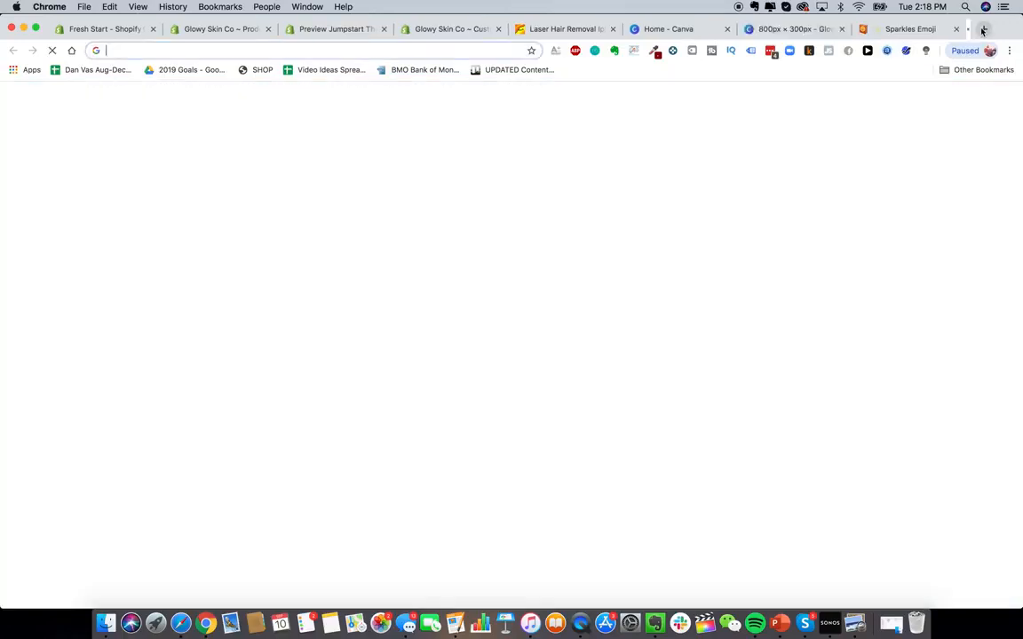
pyautogui.write('fiverr.com')
pyautogui.press('Return')
pyautogui.click(984, 29)
pyautogui.write('up')
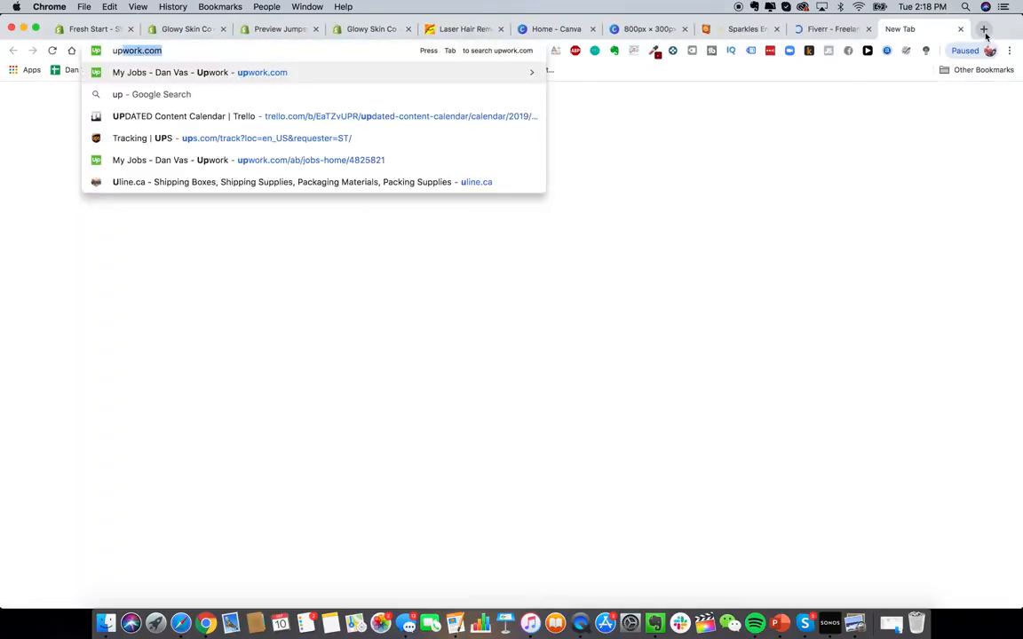
pyautogui.press('Return')
pyautogui.click(840, 31)
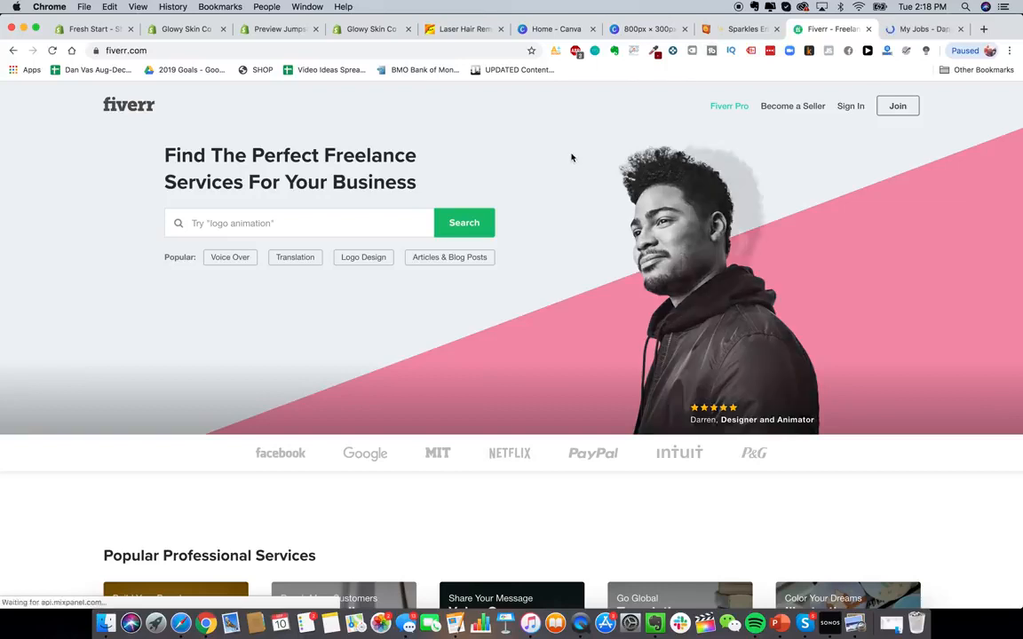
# - Search freelancers for logo design and browse the results
pyautogui.click(229, 228)
pyautogui.write('logo design')
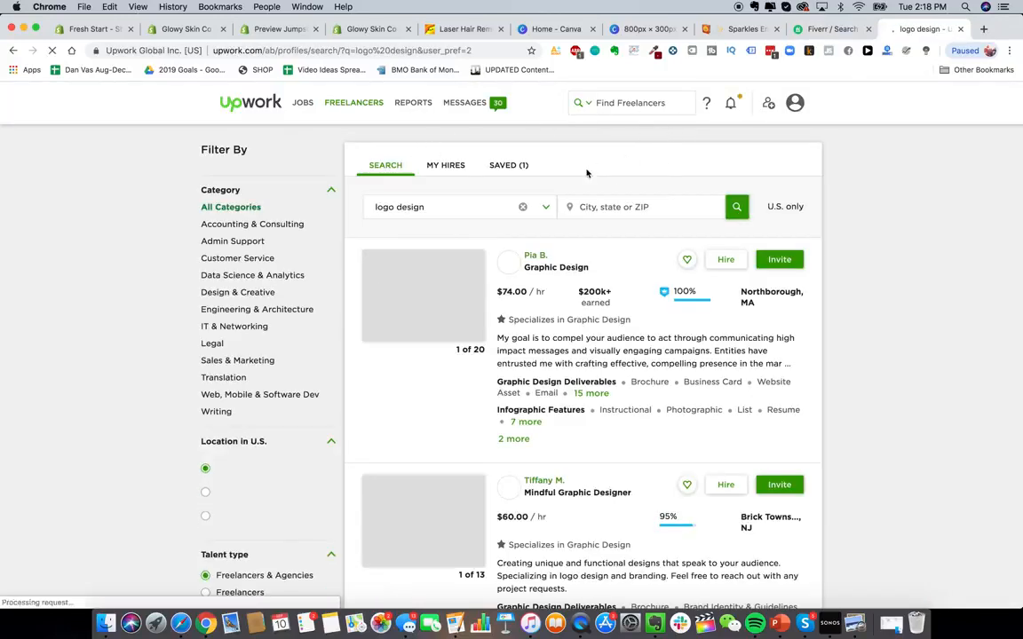
pyautogui.click(739, 208)
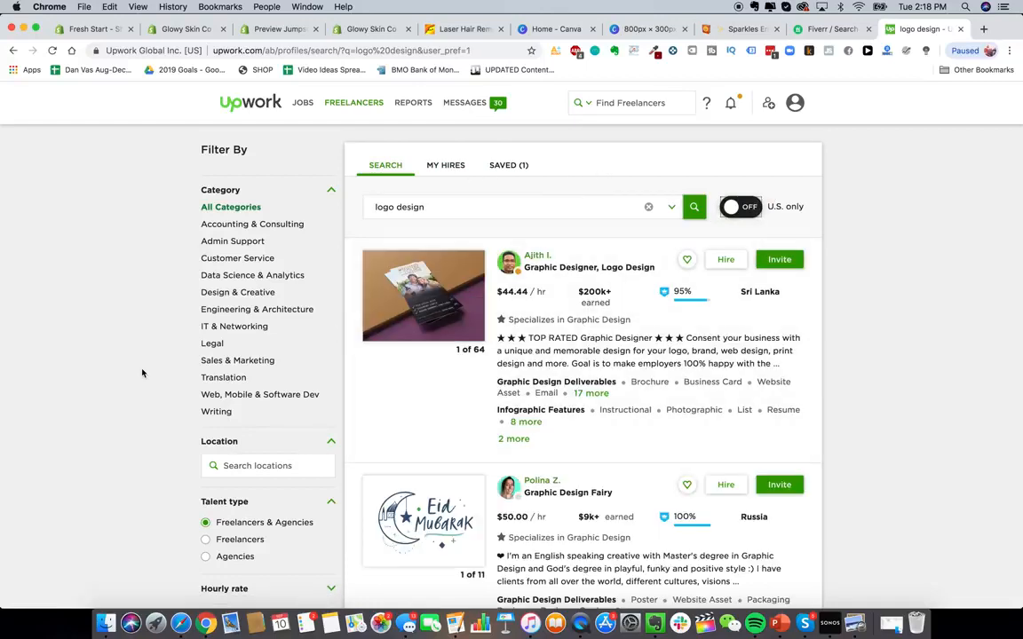
pyautogui.scroll(-5, 253, 384)
pyautogui.scroll(5, 258, 382)
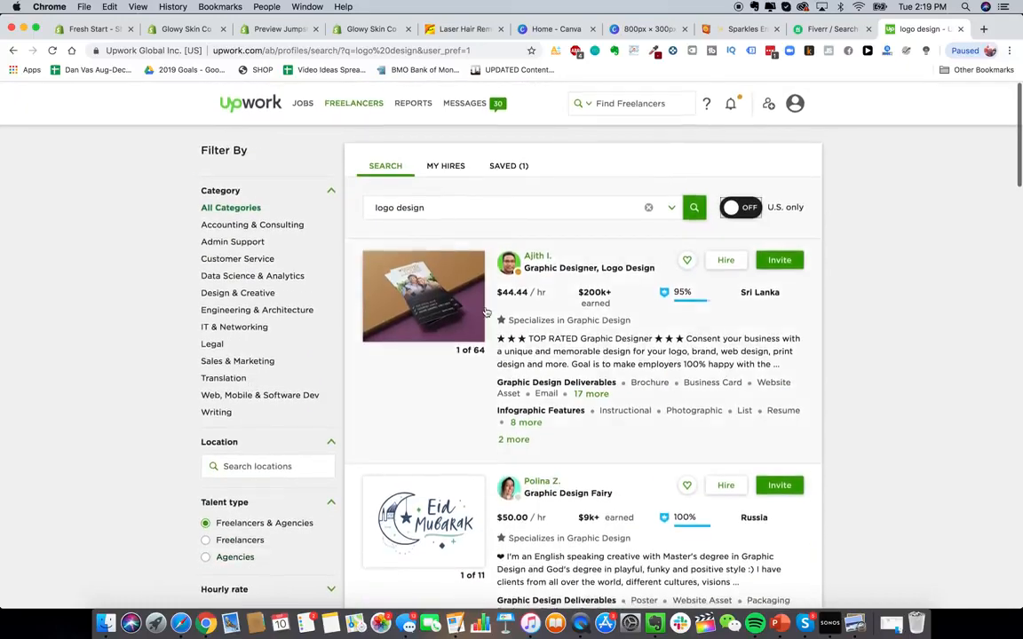
pyautogui.scroll(-4, 180, 246)
pyautogui.scroll(-4, 230, 312)
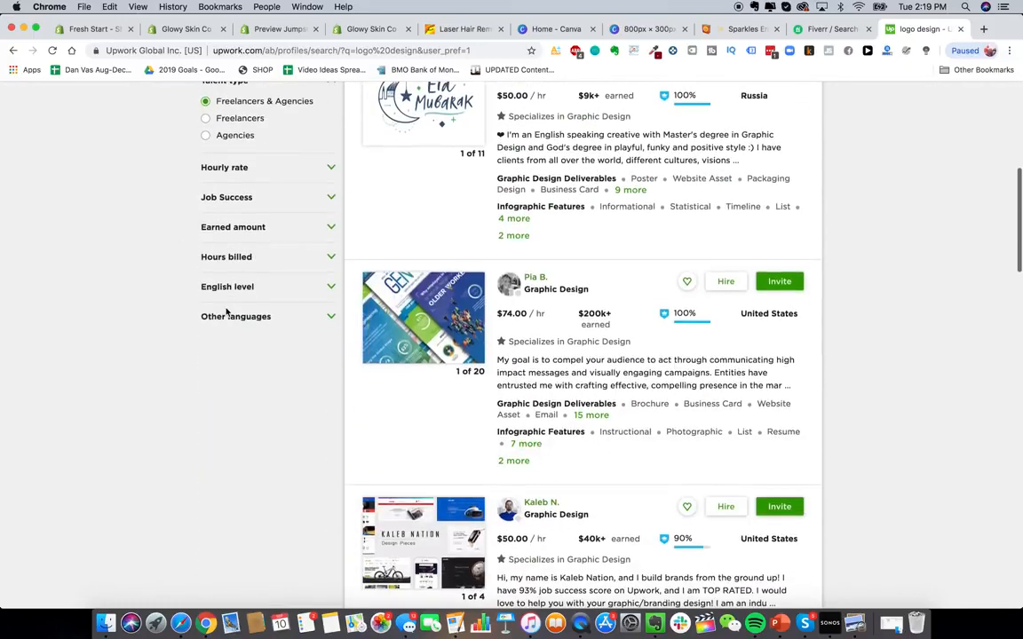
pyautogui.scroll(6, 228, 306)
pyautogui.scroll(-2, 229, 315)
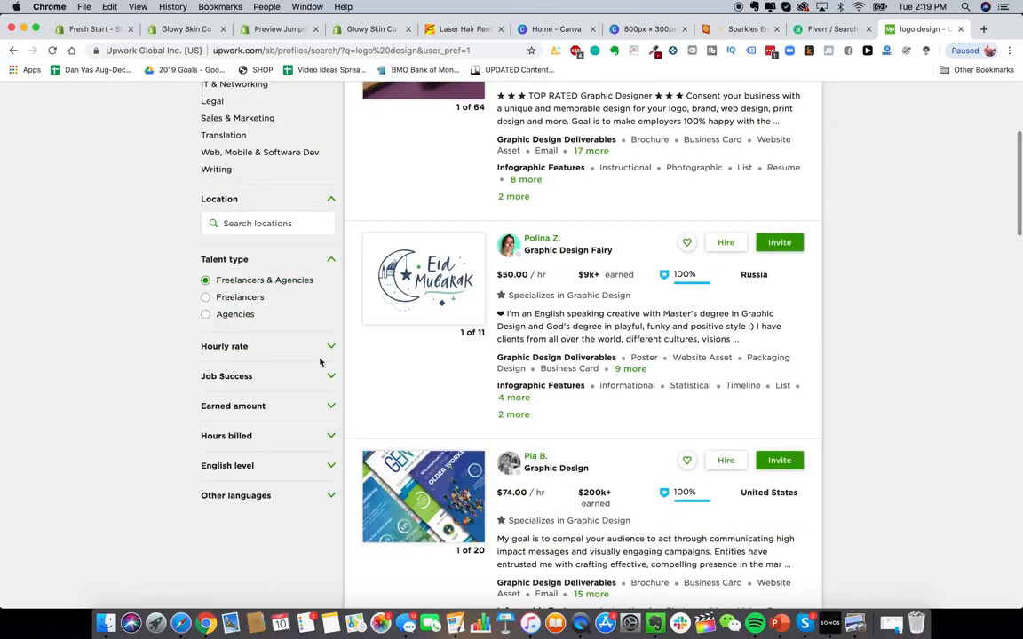
# - Filter the freelancer results to an hourly rate of $10 and below and job success of 90% & up
pyautogui.click(323, 346)
pyautogui.scroll(-1, 319, 359)
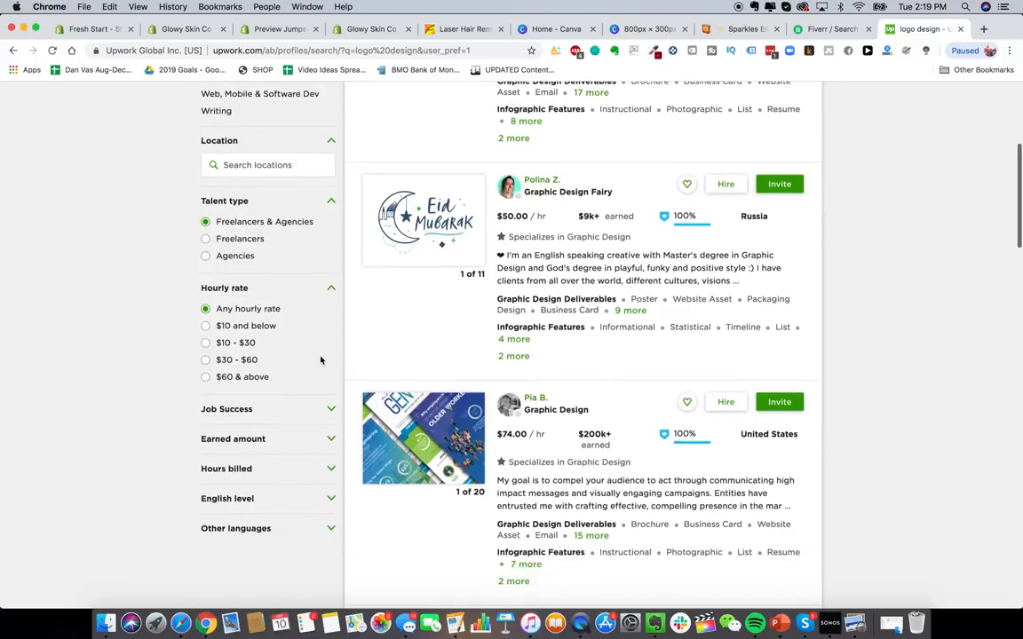
pyautogui.click(272, 331)
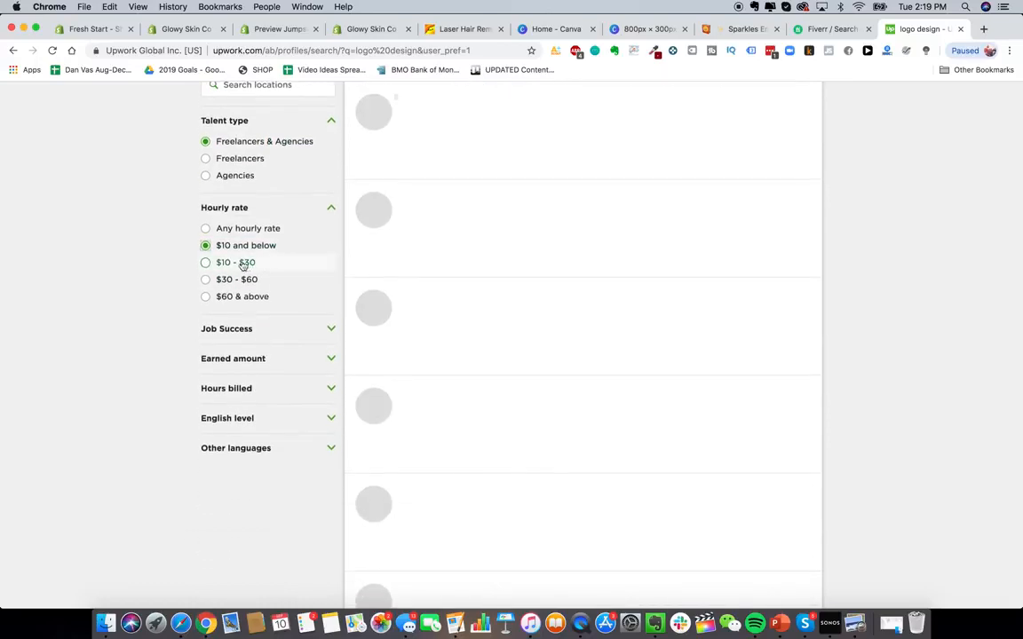
pyautogui.click(313, 336)
pyautogui.scroll(-2, 313, 335)
pyautogui.click(227, 272)
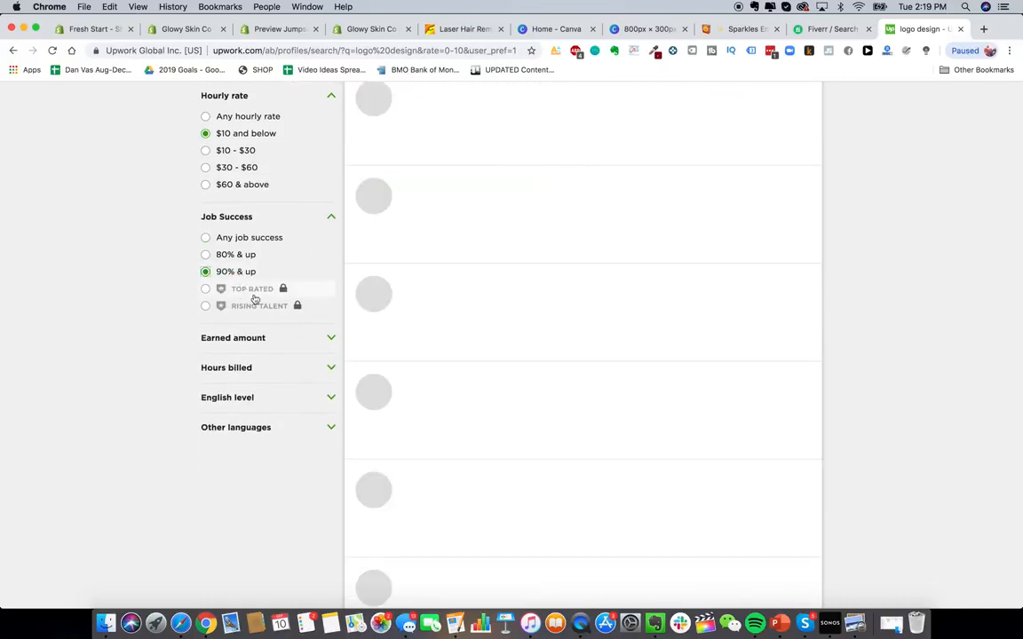
# - Filter the results further to $10k+ earned and 1,000+ hours billed
pyautogui.click(263, 340)
pyautogui.scroll(-2, 265, 343)
pyautogui.click(265, 326)
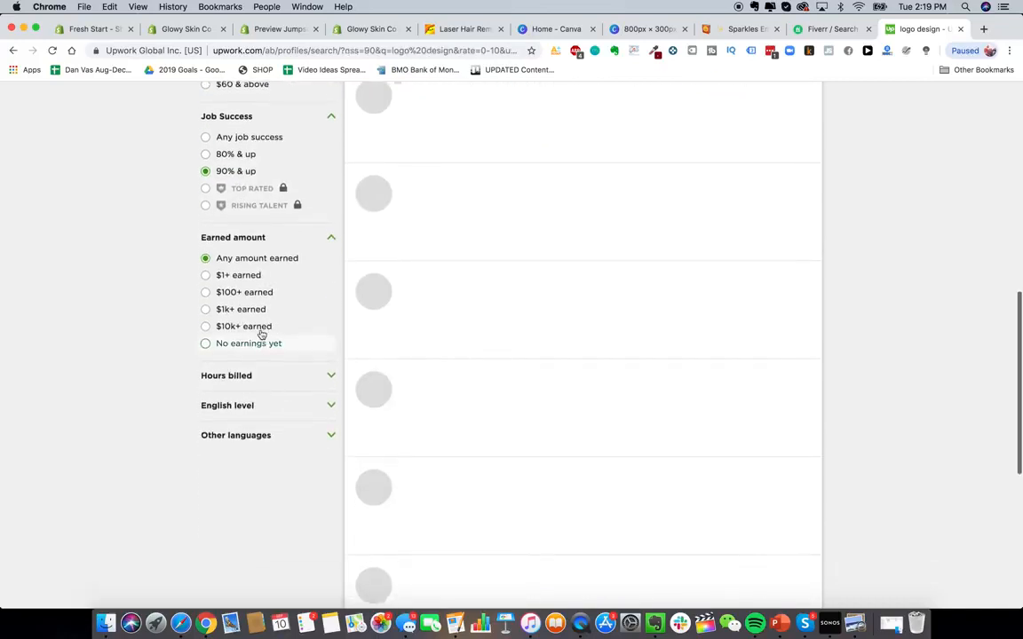
pyautogui.click(258, 376)
pyautogui.click(262, 430)
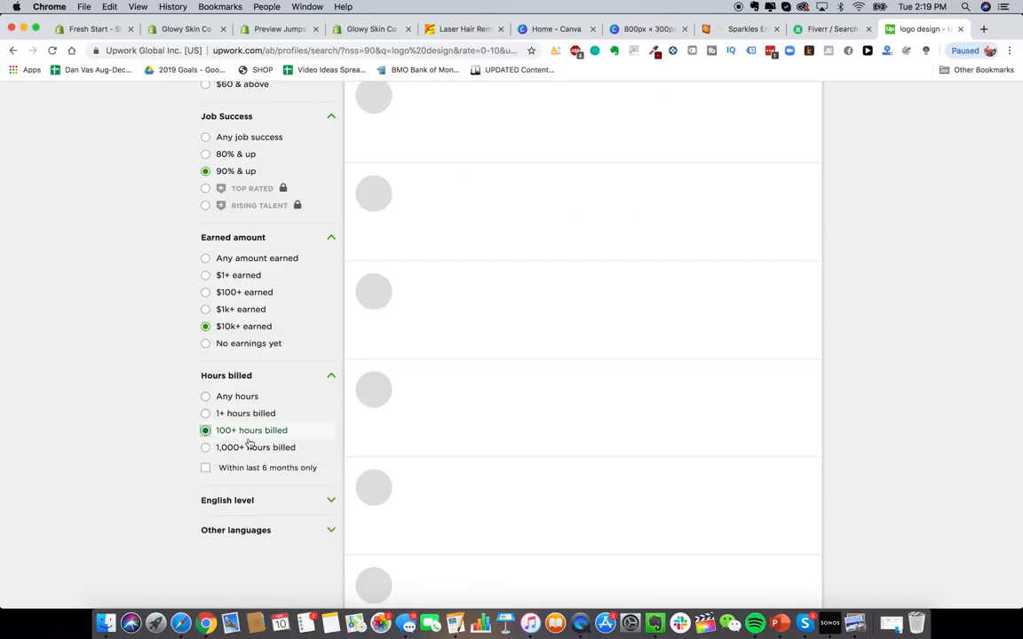
pyautogui.click(249, 449)
# - Scroll through the filtered logo design freelancer profiles
pyautogui.scroll(-2, 251, 455)
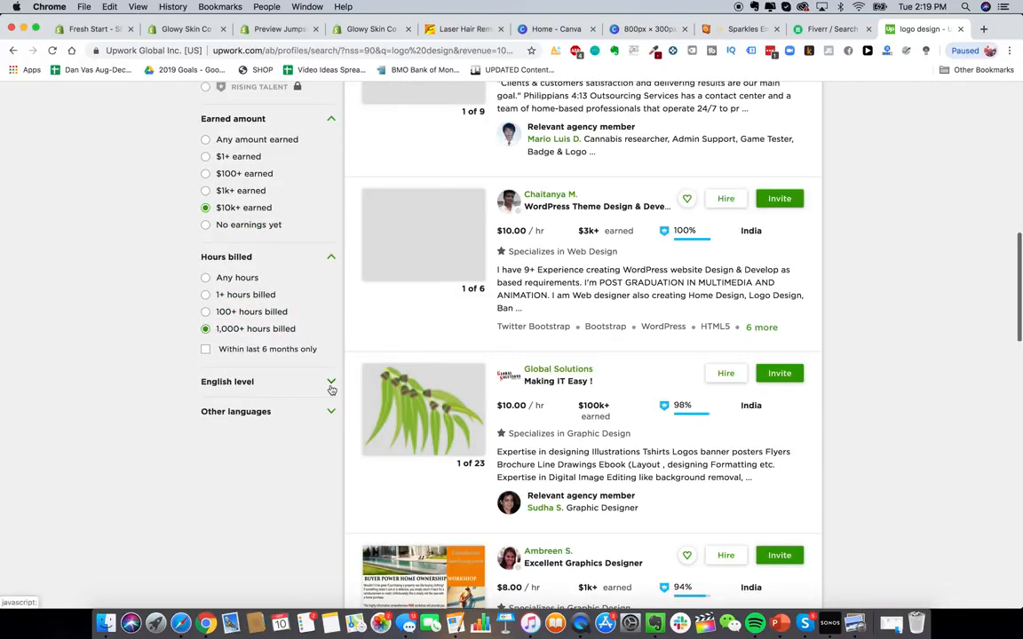
pyautogui.scroll(-5, 470, 246)
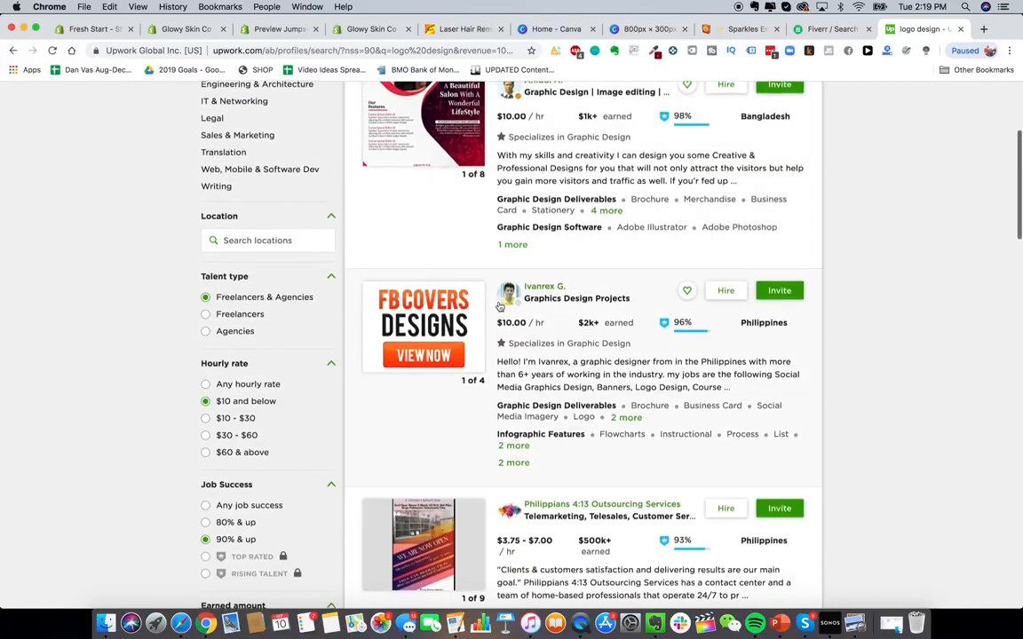
pyautogui.scroll(2, 470, 246)
pyautogui.scroll(-5, 533, 275)
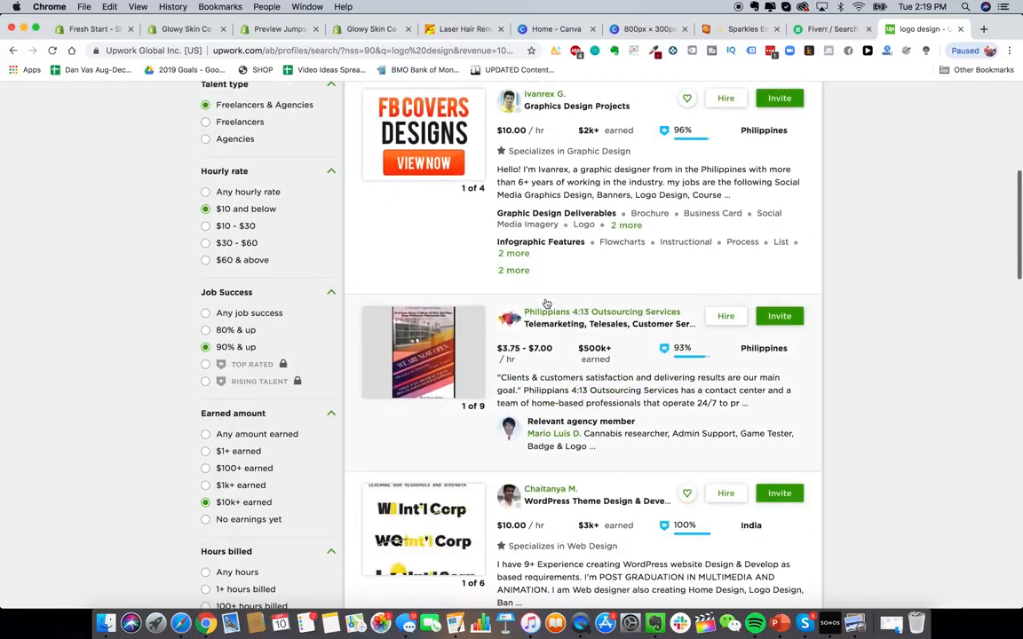
pyautogui.scroll(-3, 604, 338)
pyautogui.scroll(-3, 641, 364)
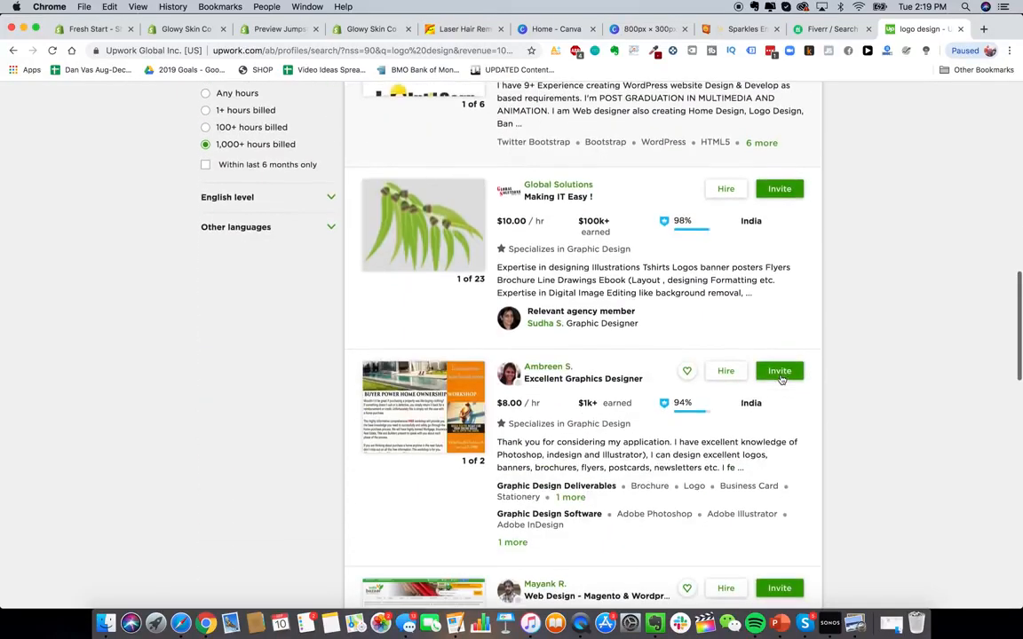
pyautogui.scroll(-2, 736, 396)
pyautogui.scroll(-3, 755, 418)
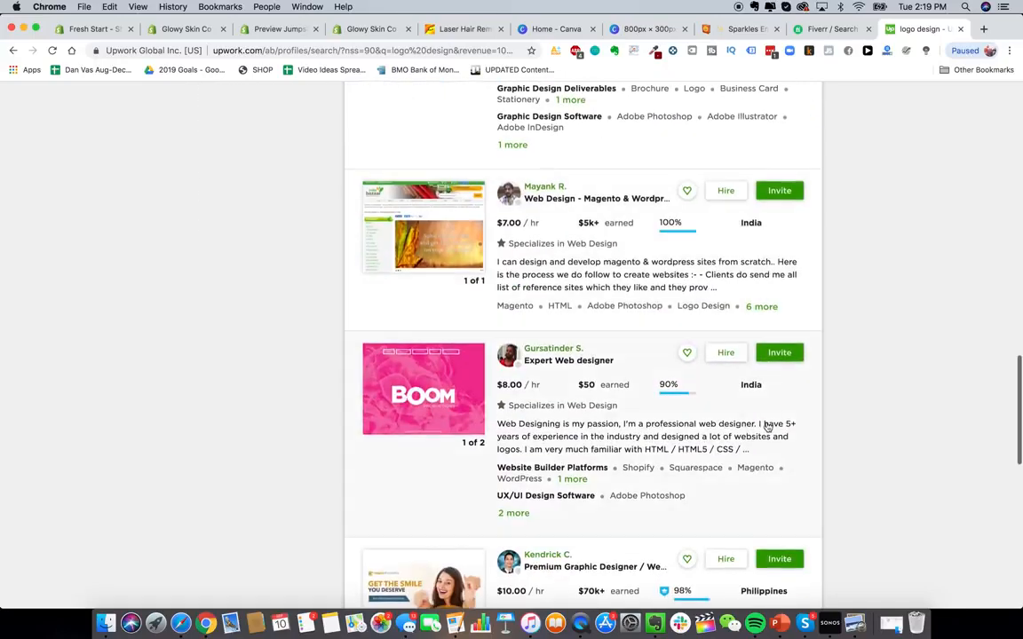
pyautogui.scroll(-2, 506, 396)
pyautogui.scroll(-1, 536, 396)
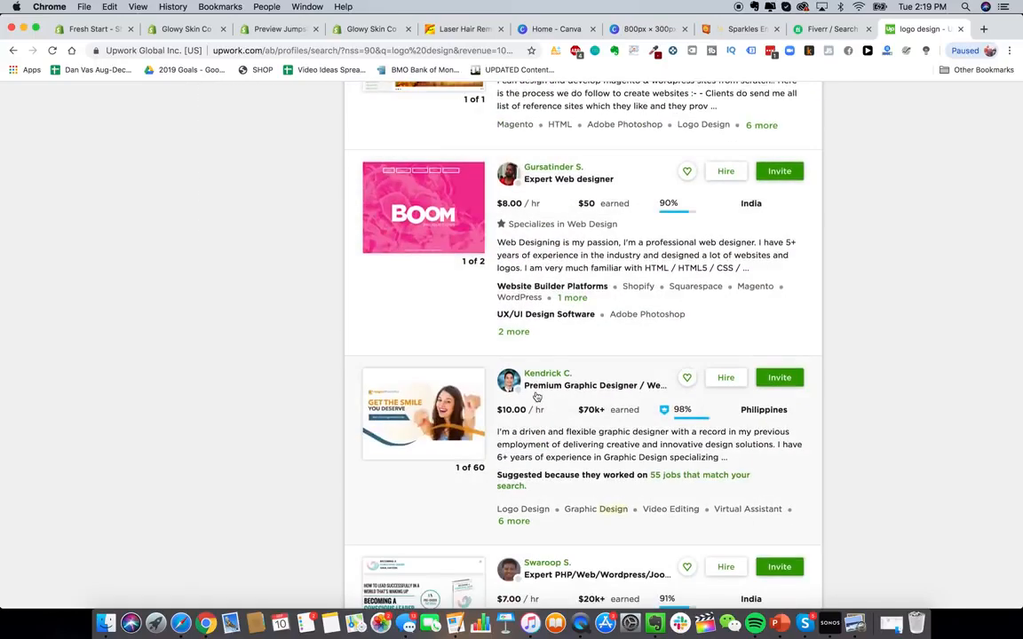
pyautogui.scroll(-4, 536, 396)
pyautogui.scroll(15, 536, 396)
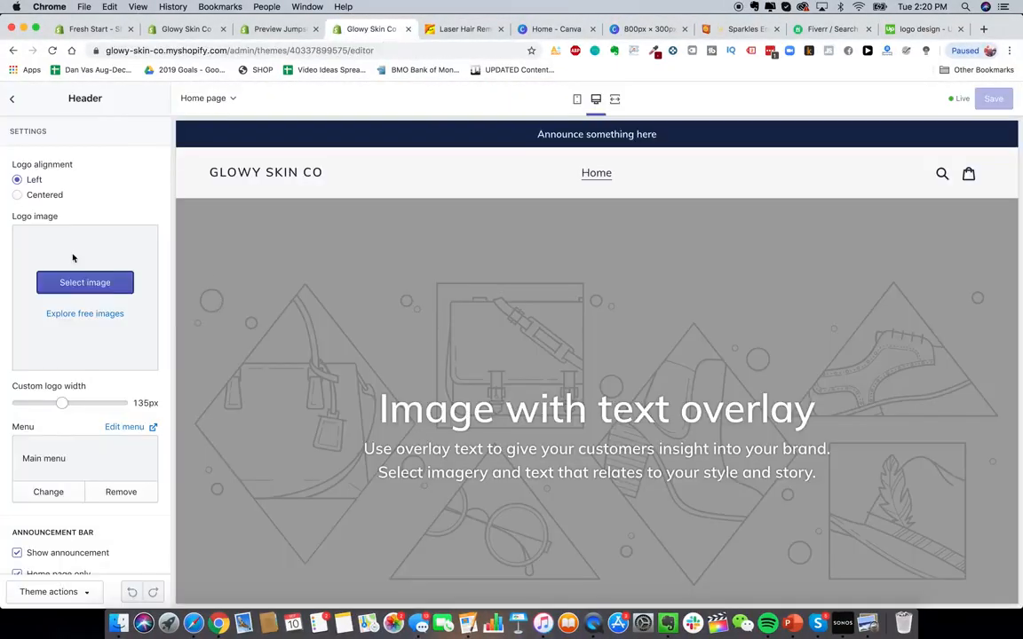
# - Upload GS.png from the Glowy Skin Product Pics folder and set it as the header's logo image
pyautogui.click(89, 282)
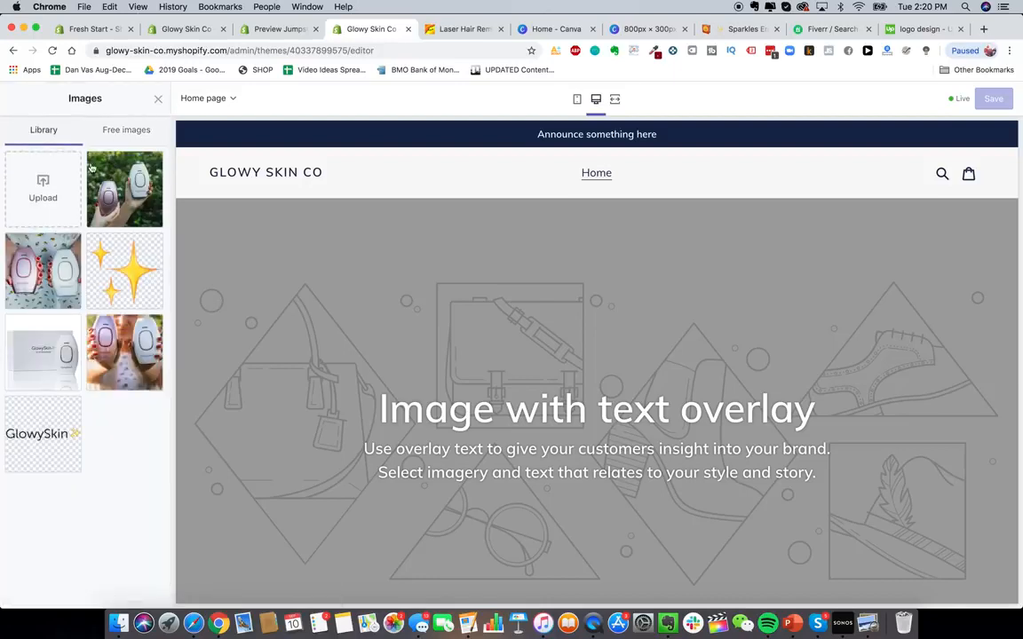
pyautogui.click(53, 189)
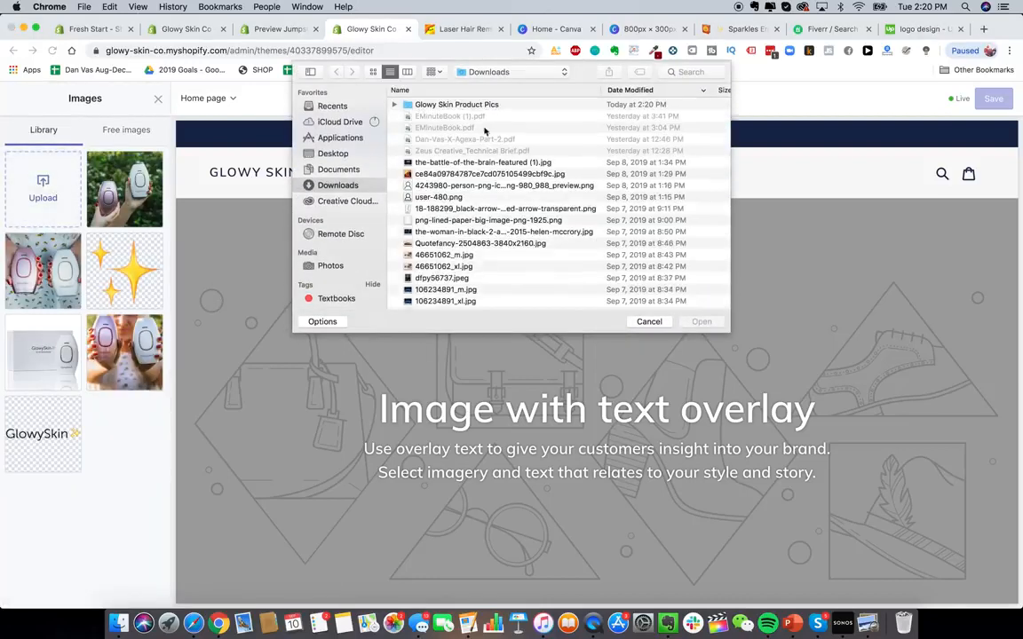
pyautogui.doubleClick(457, 105)
pyautogui.doubleClick(424, 104)
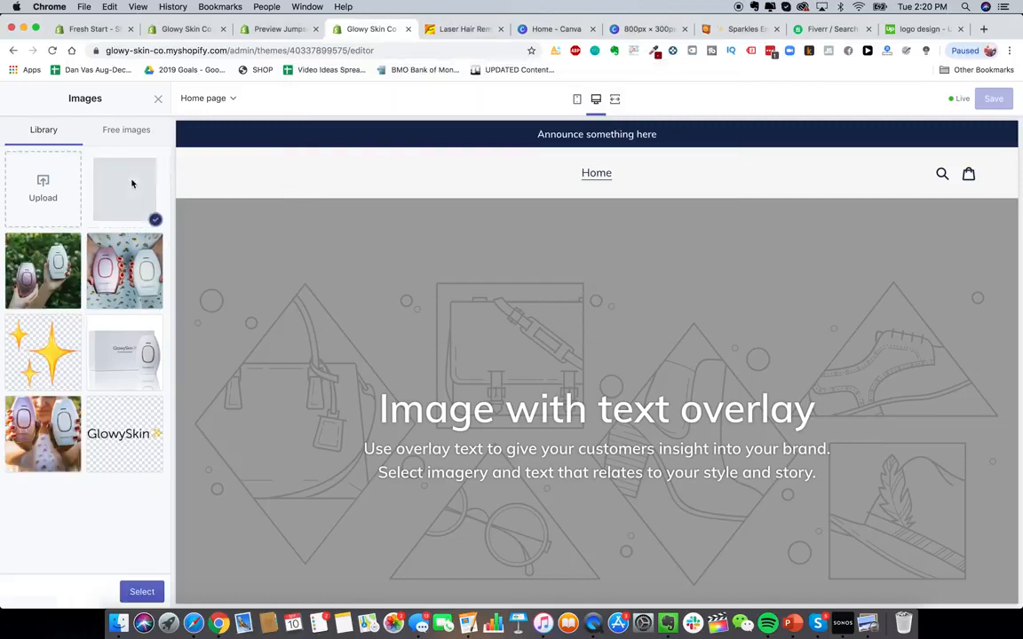
pyautogui.click(142, 592)
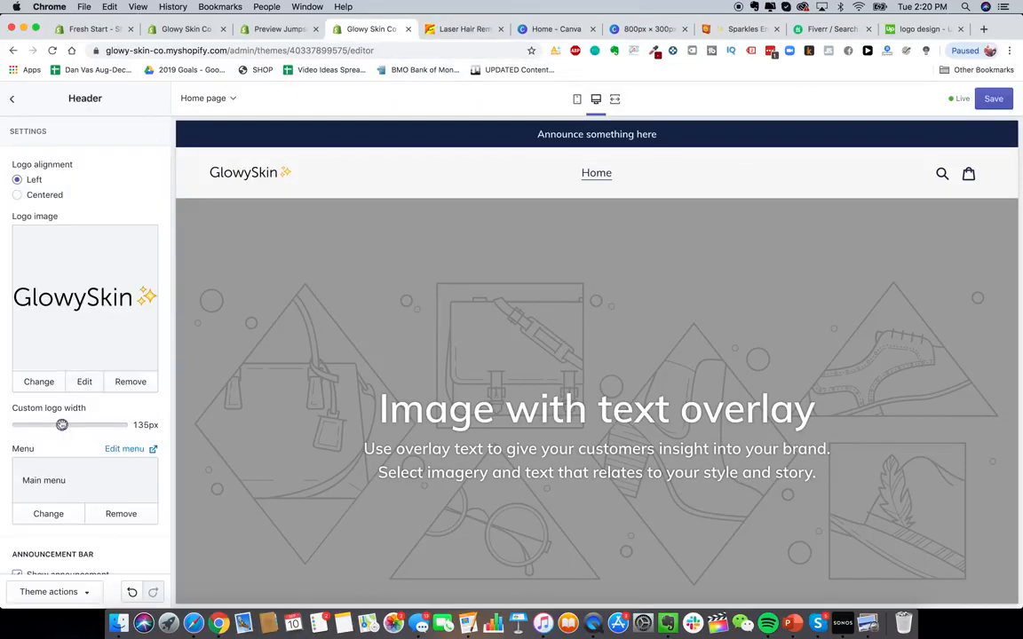
# - Set the custom logo width to 180px and return to the theme's sections list
pyautogui.moveTo(61, 425); pyautogui.dragTo(86, 426)
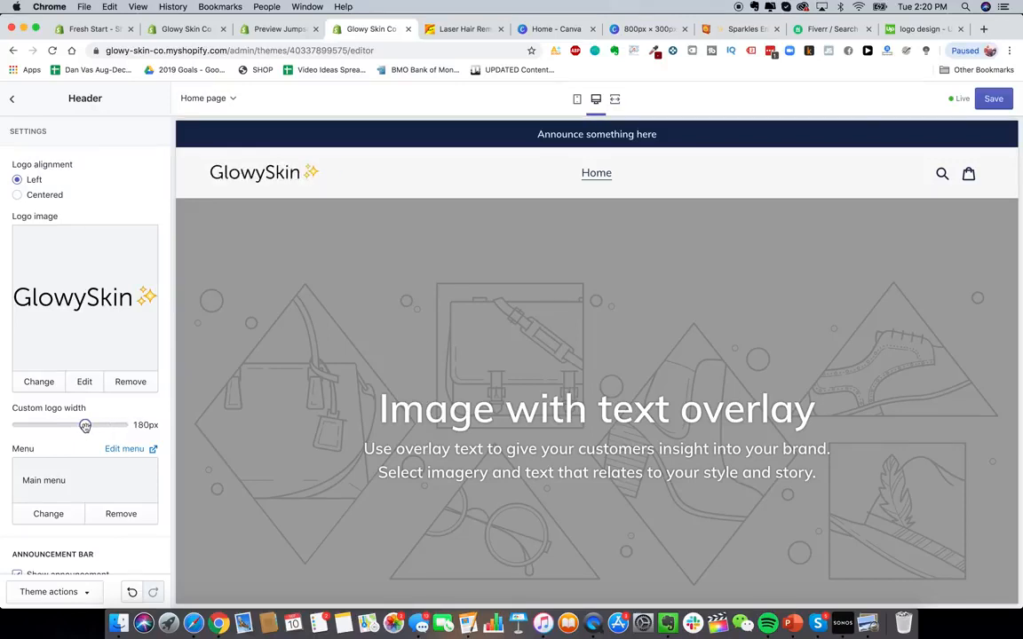
pyautogui.scroll(-3, 82, 435)
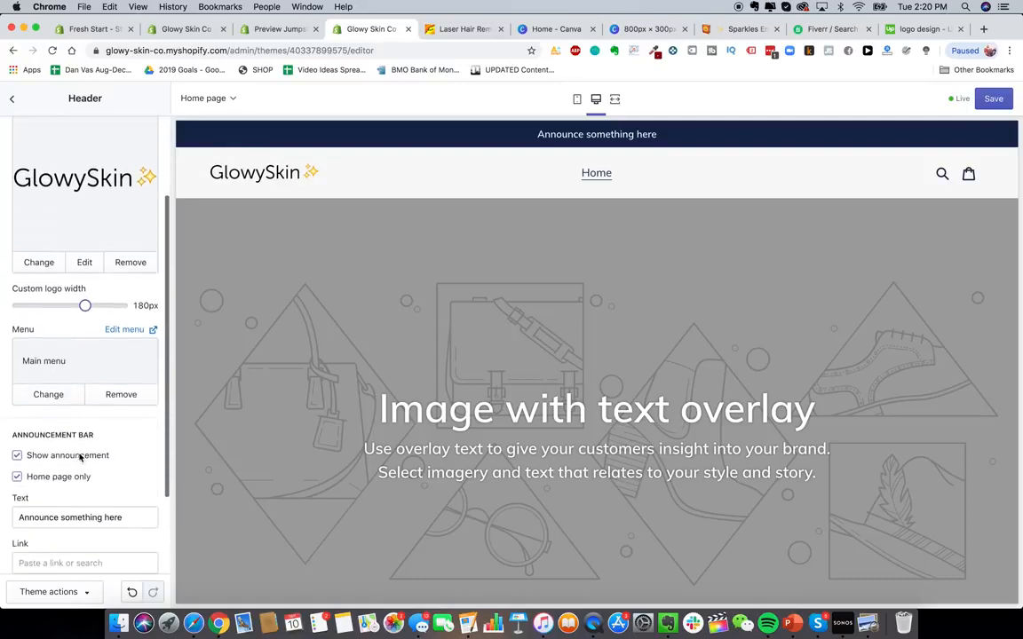
pyautogui.scroll(-3, 125, 385)
pyautogui.scroll(5, 124, 385)
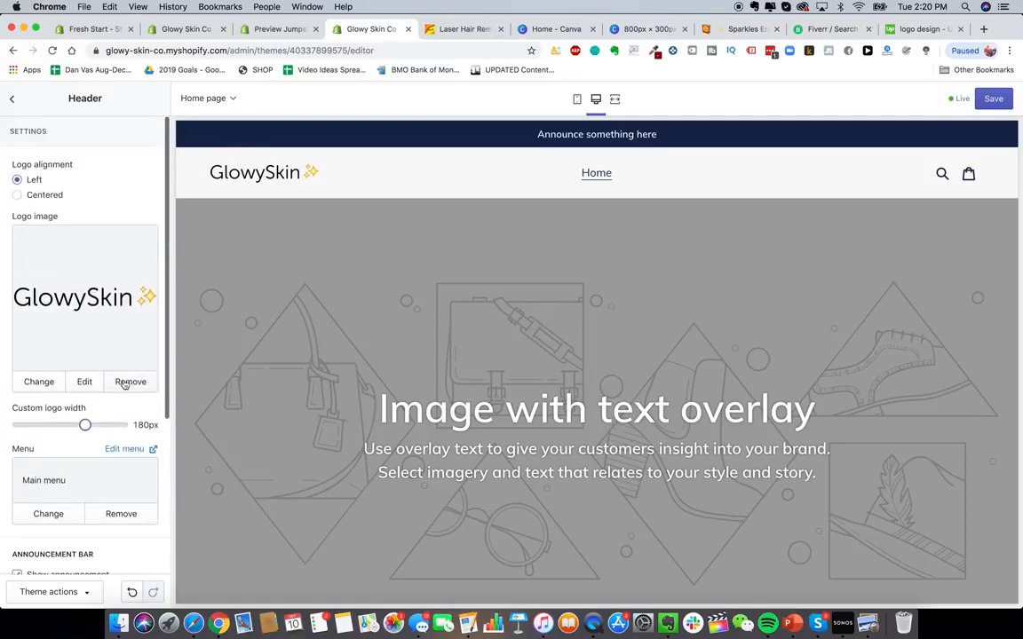
pyautogui.click(12, 99)
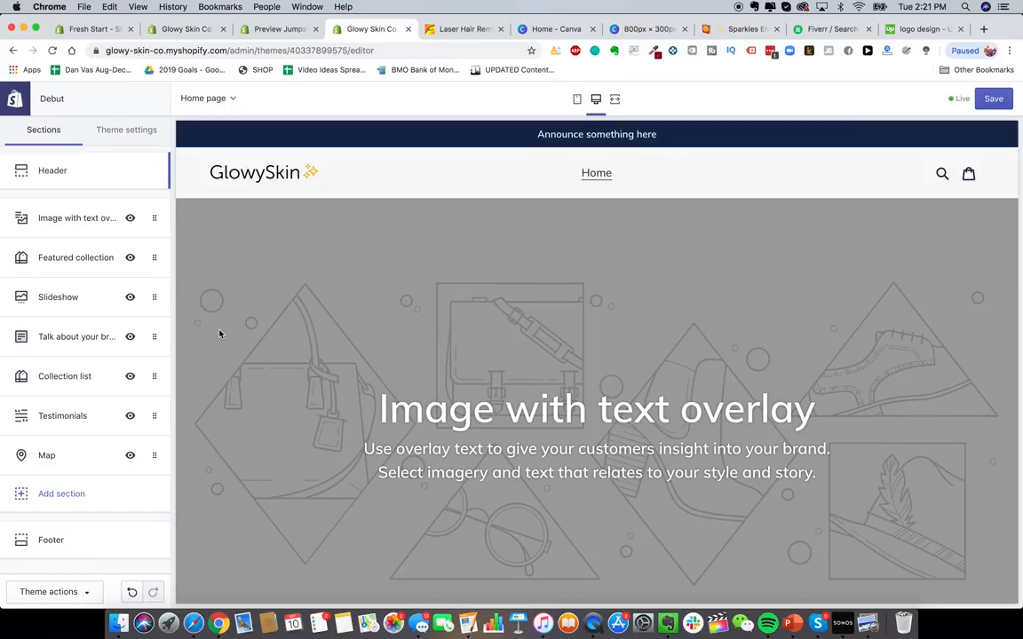
# - Review the header logo in the home page preview
pyautogui.scroll(-2, 336, 422)
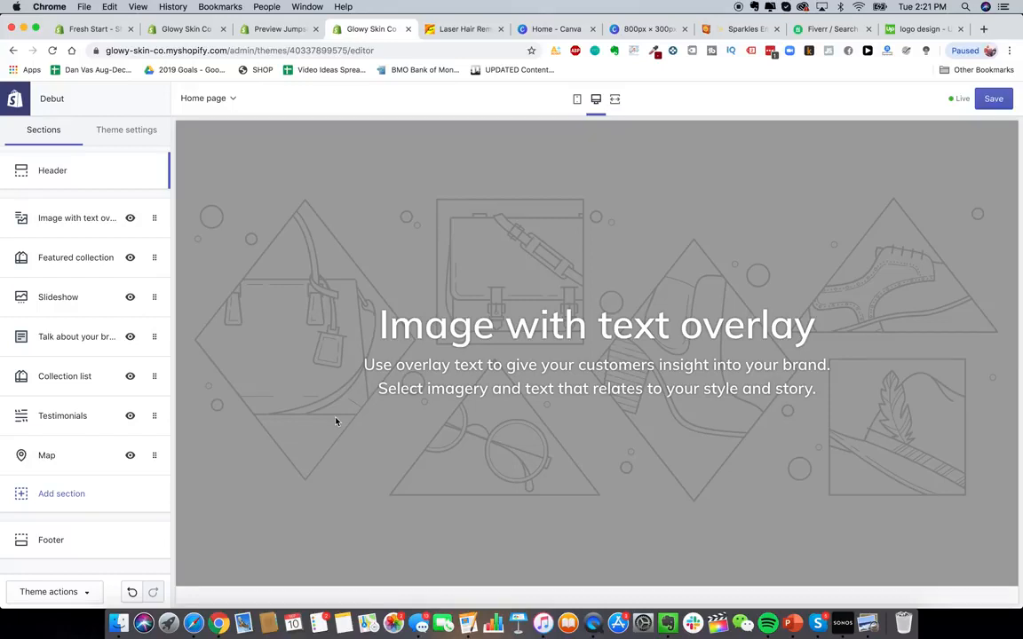
pyautogui.scroll(2, 337, 420)
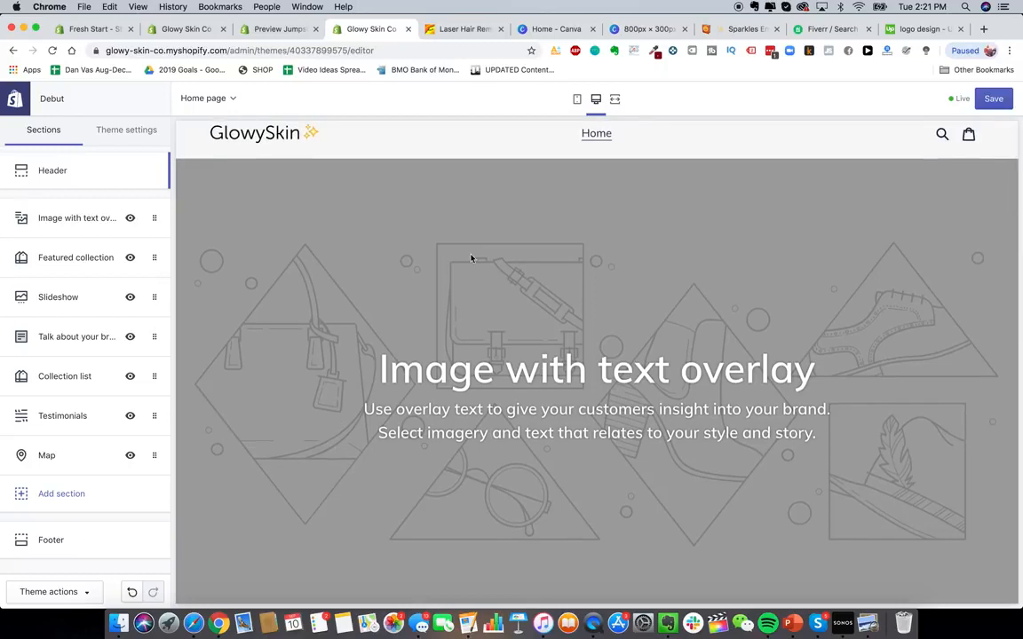
pyautogui.scroll(-2, 471, 259)
pyautogui.scroll(1, 471, 258)
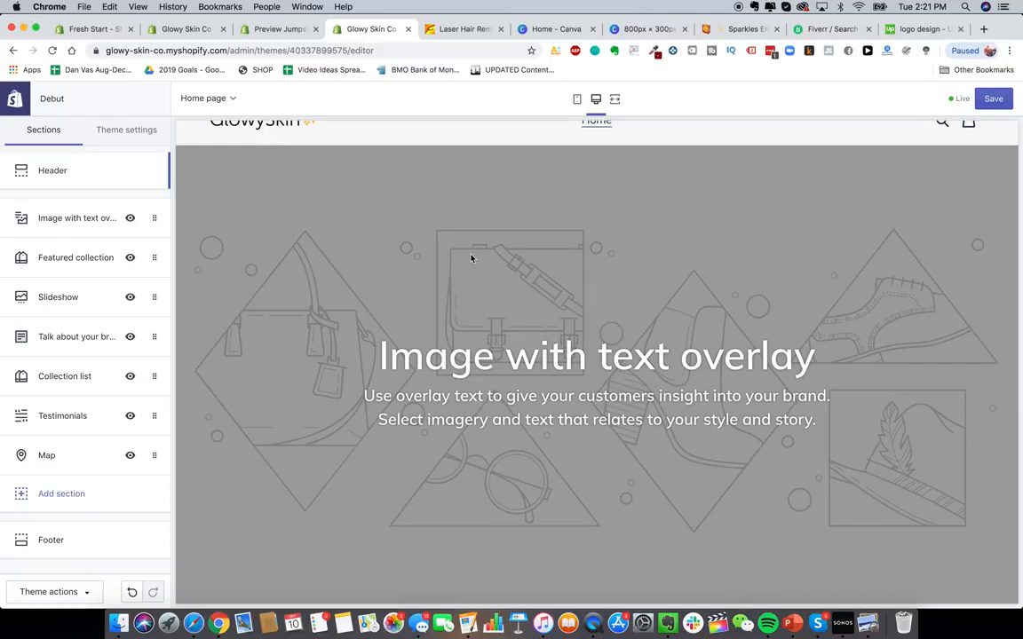
pyautogui.scroll(2, 408, 293)
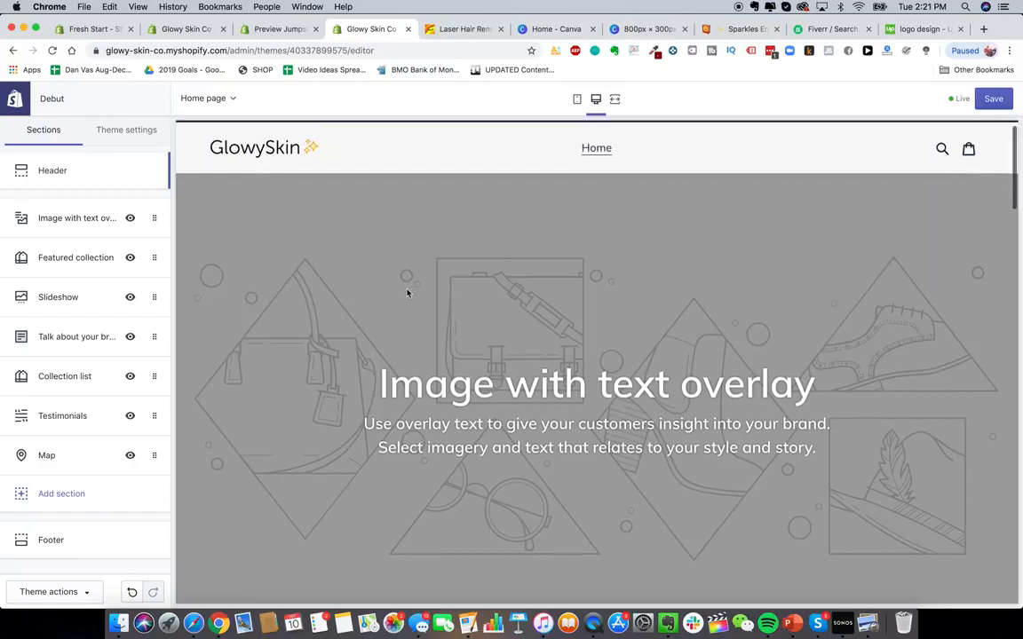
# - Open the Glowy Skin Product Pics folder in Finder and preview the product images one by one
pyautogui.click(119, 623)
pyautogui.click(450, 343)
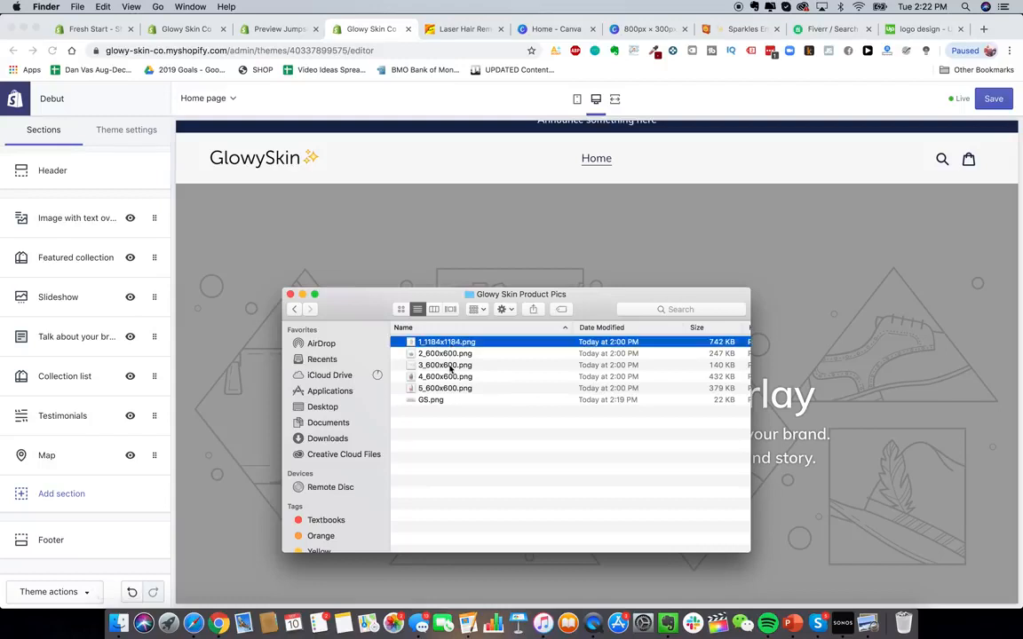
pyautogui.click(448, 391)
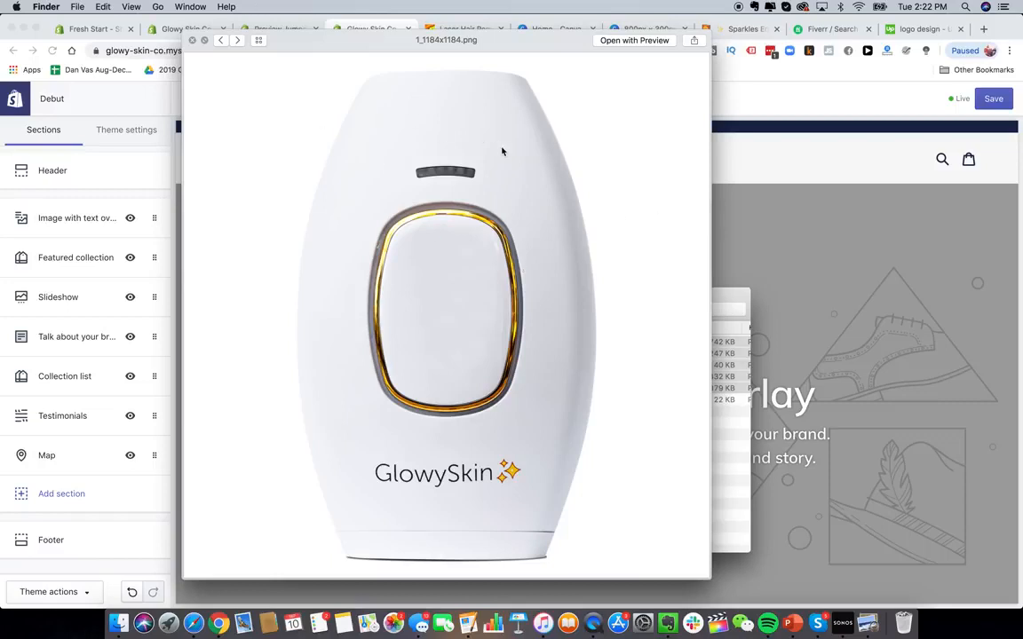
pyautogui.click(237, 41)
pyautogui.click(237, 41)
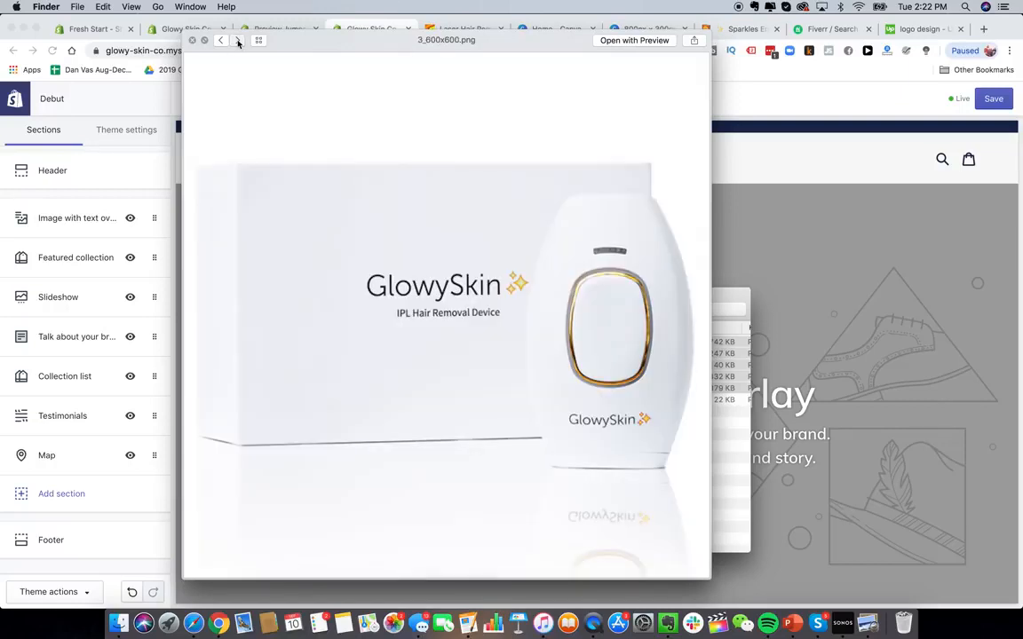
pyautogui.click(237, 41)
pyautogui.click(221, 41)
pyautogui.click(237, 41)
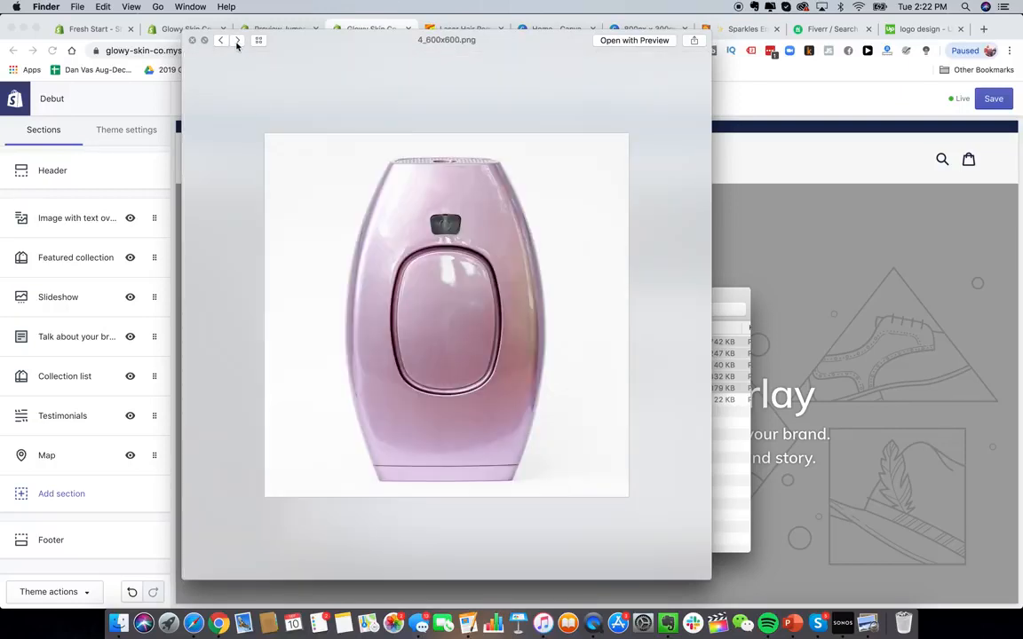
pyautogui.click(237, 41)
pyautogui.click(237, 41)
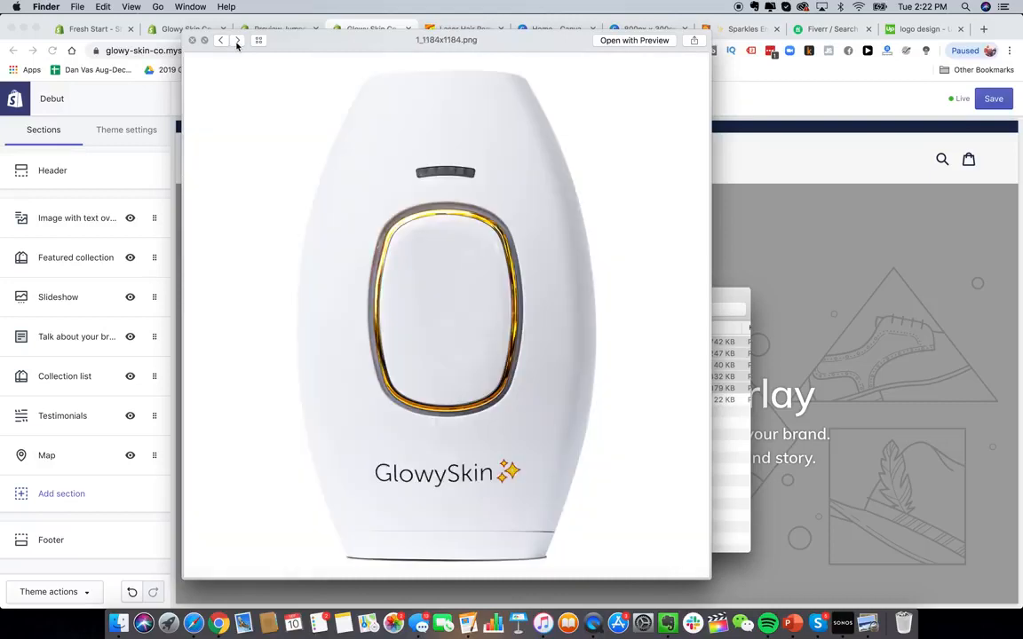
pyautogui.click(237, 41)
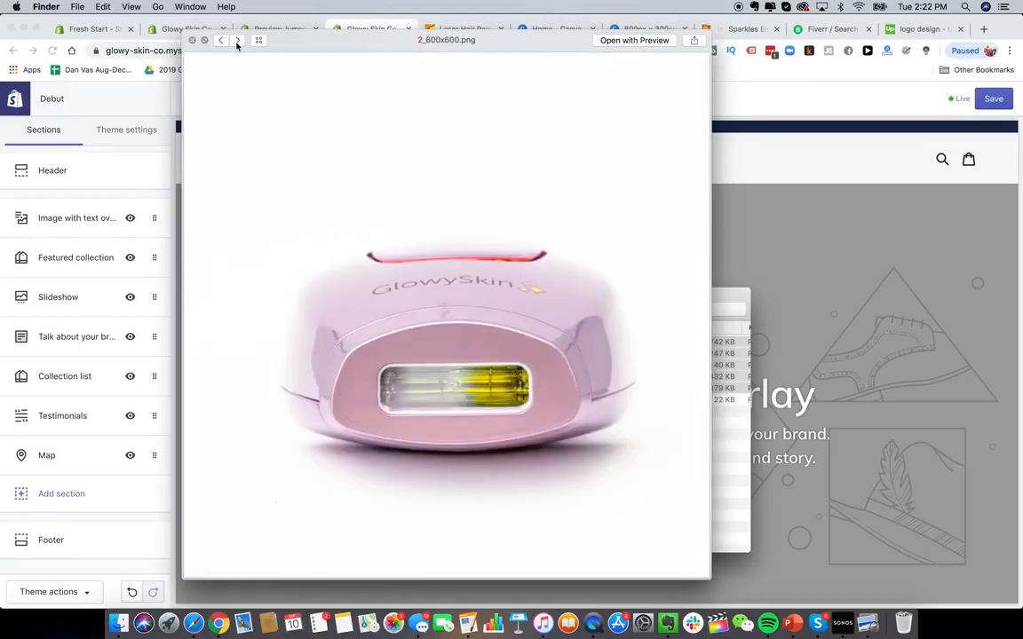
# - Page through the remaining product images in the Quick Look preview and close it
pyautogui.click(237, 40)
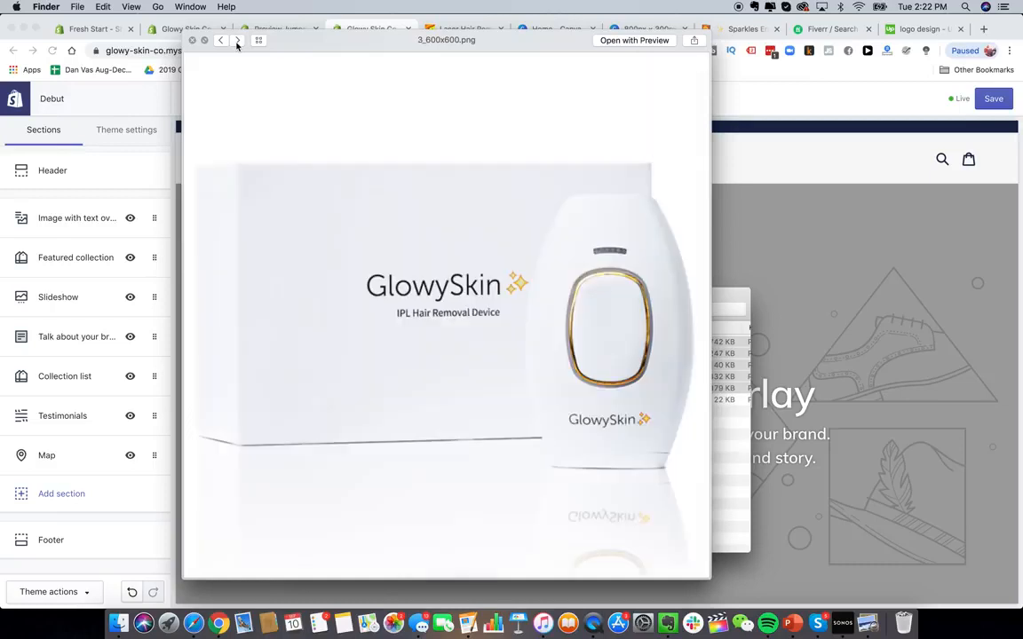
pyautogui.click(237, 41)
pyautogui.click(239, 42)
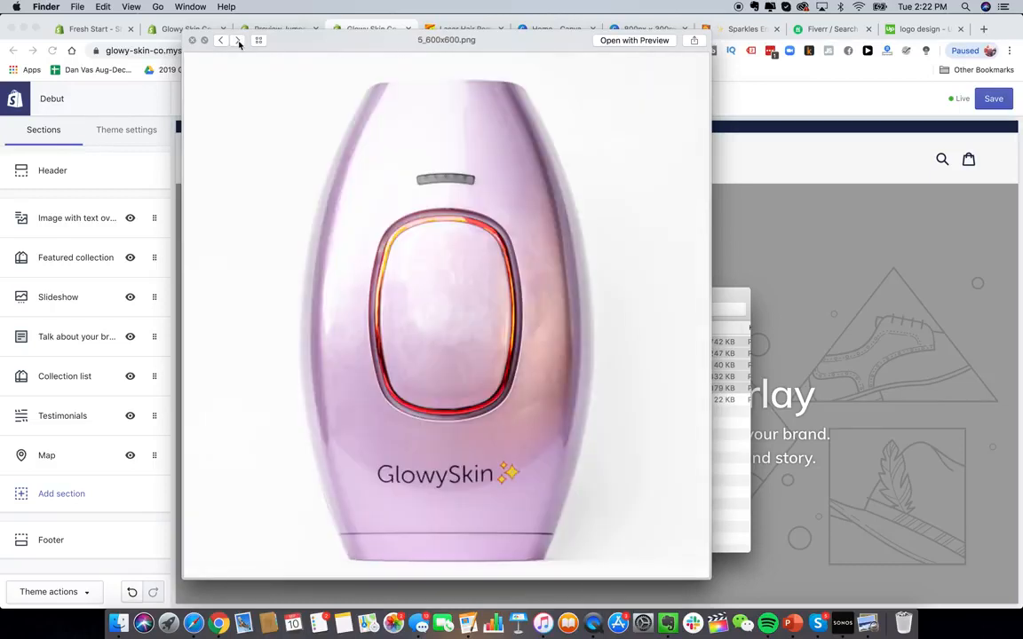
pyautogui.click(192, 41)
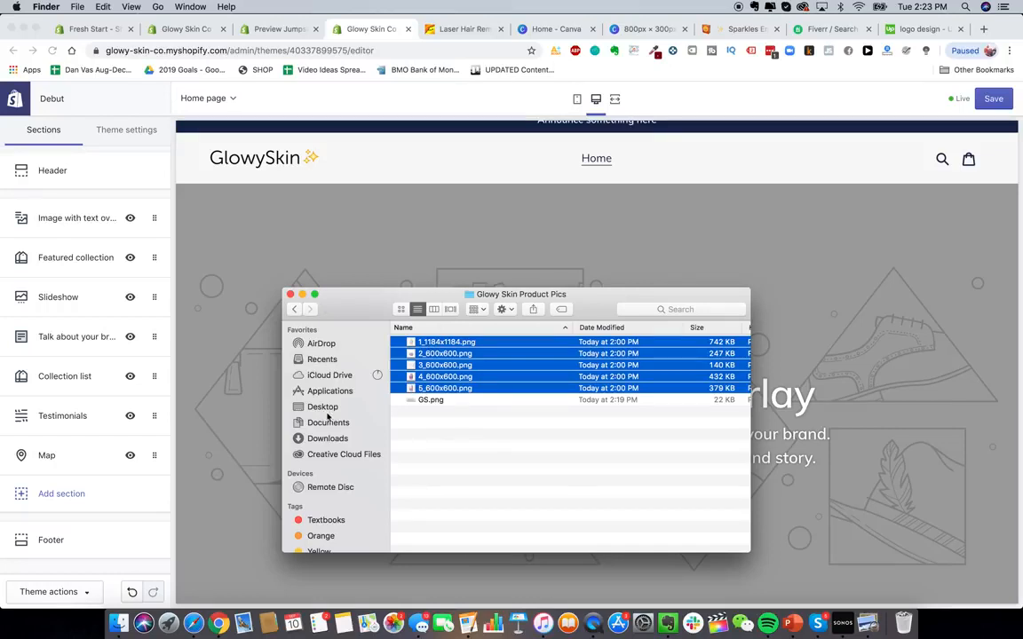
# - Browse the Brand Pics folder in Google Drive, opening IMG_9340.jpg and IMG_9326.jpg for a closer look
pyautogui.click(192, 623)
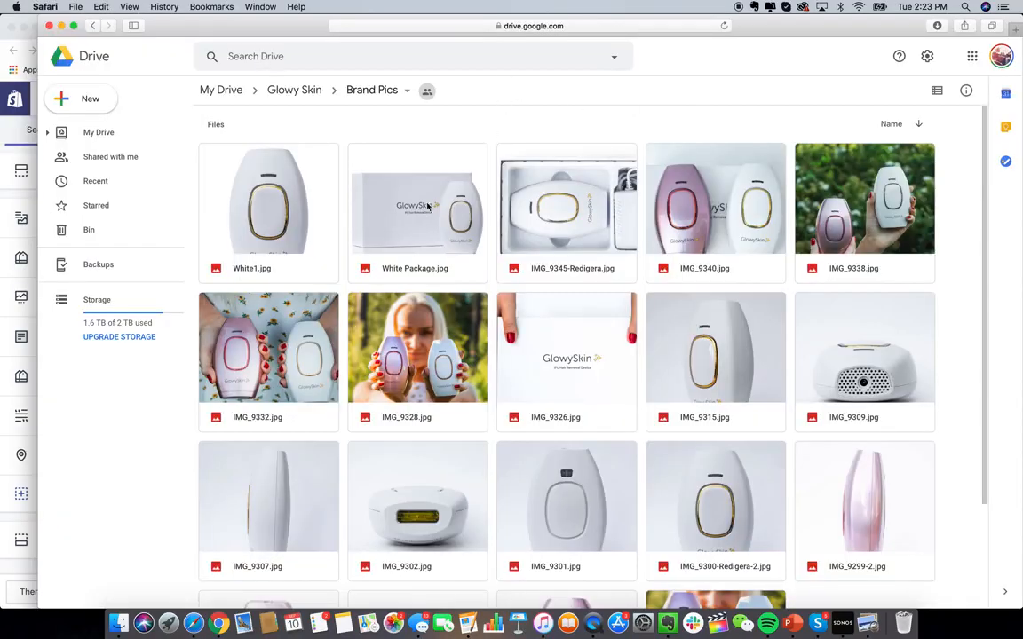
pyautogui.doubleClick(741, 229)
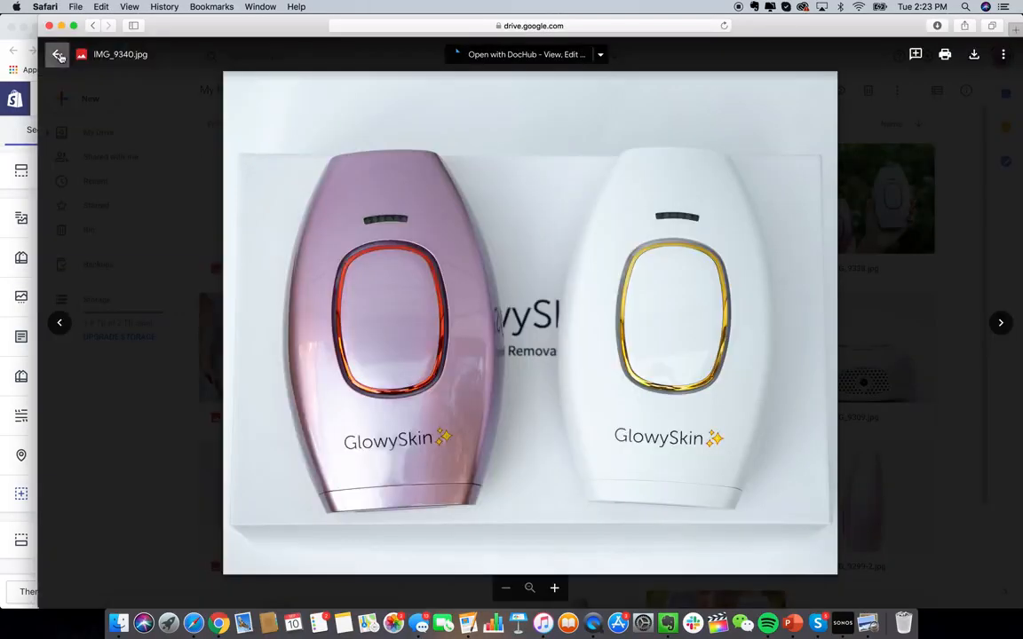
pyautogui.click(56, 54)
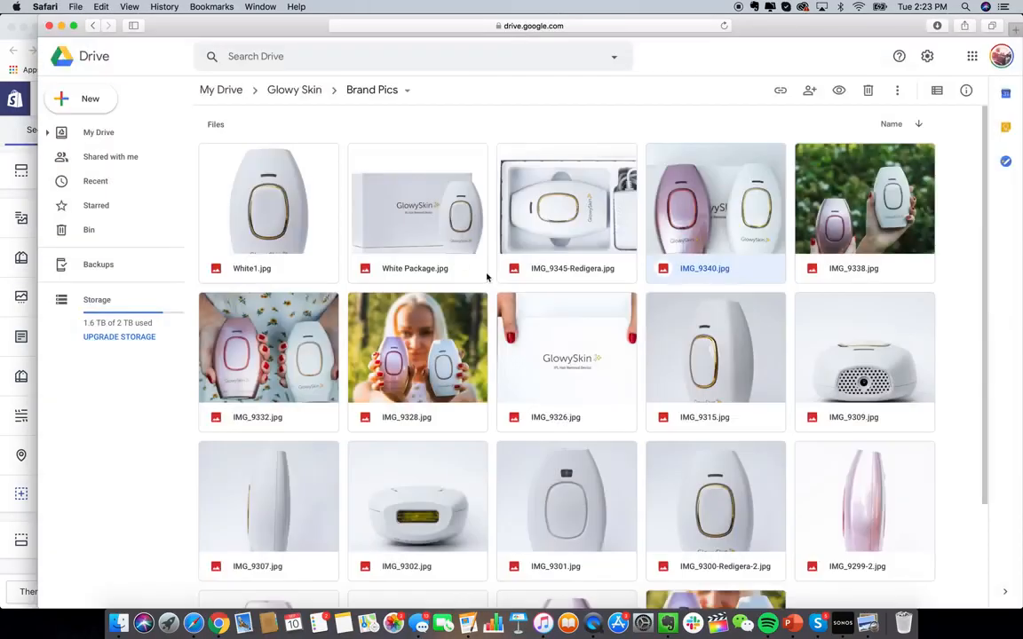
pyautogui.scroll(-3, 666, 366)
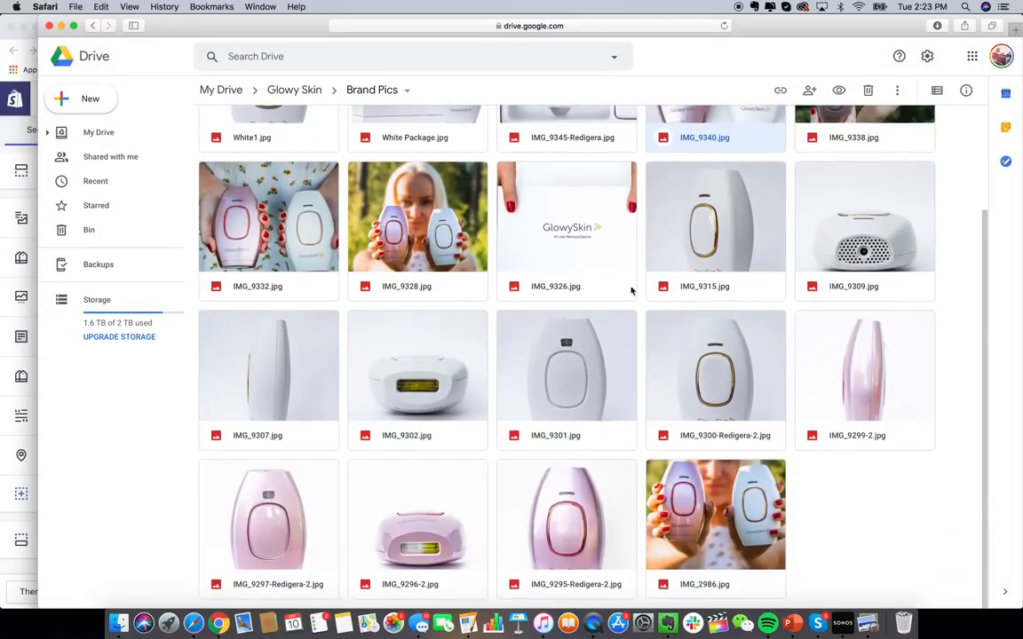
pyautogui.doubleClick(560, 240)
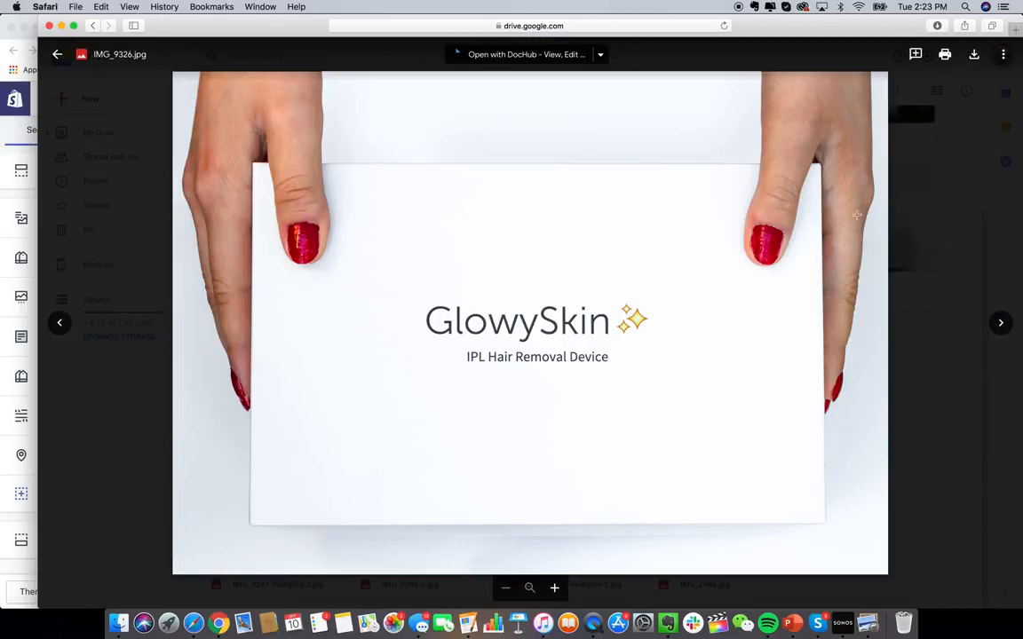
pyautogui.click(934, 206)
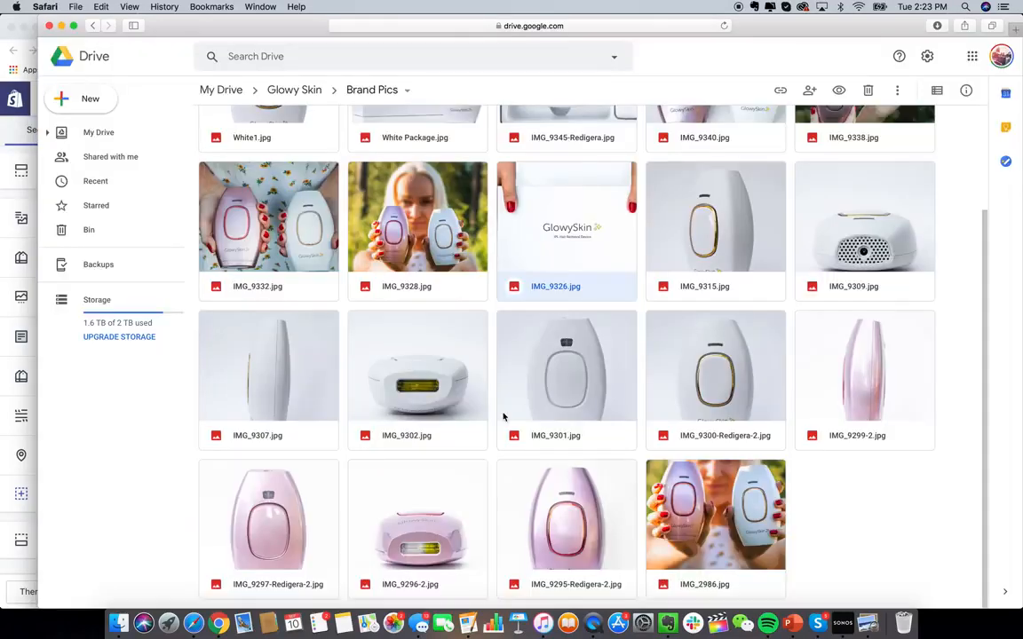
pyautogui.scroll(3, 507, 416)
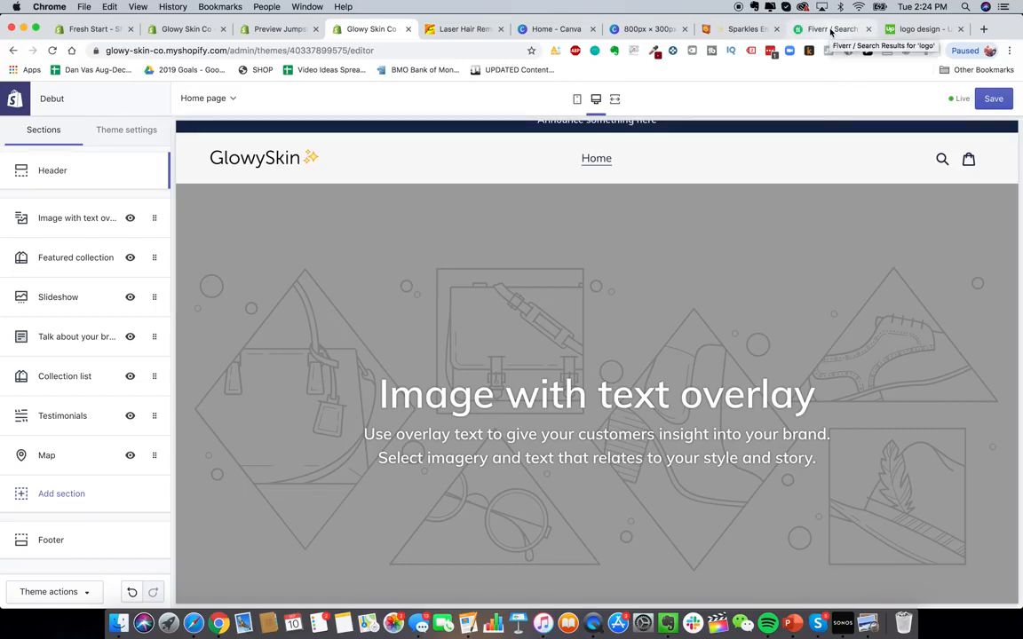
# - Set the Image with text overlay section's image to the white GlowySkin package photo from the library
pyautogui.click(919, 29)
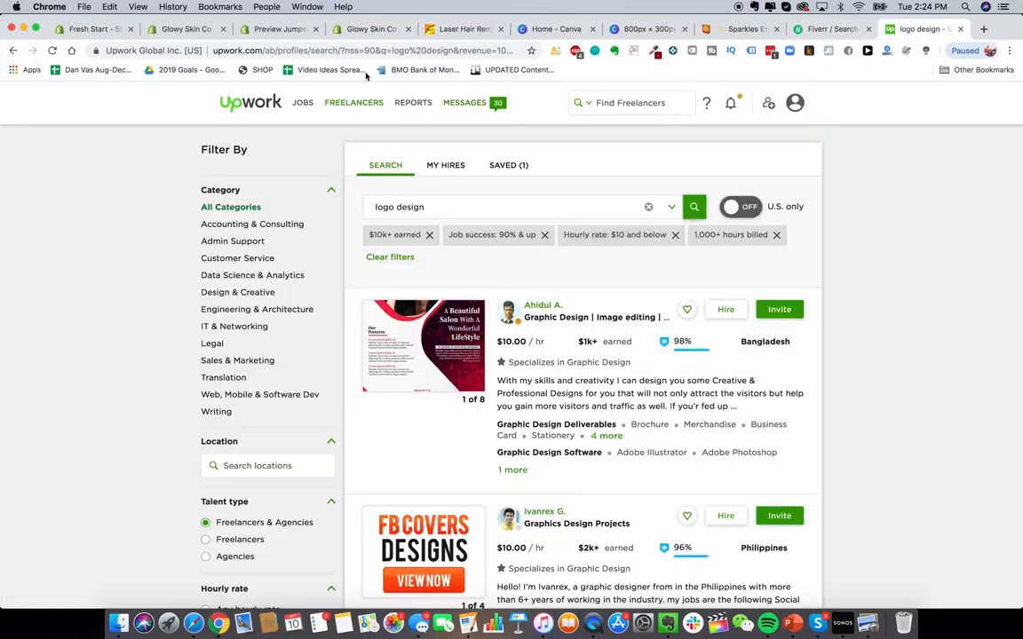
pyautogui.click(388, 33)
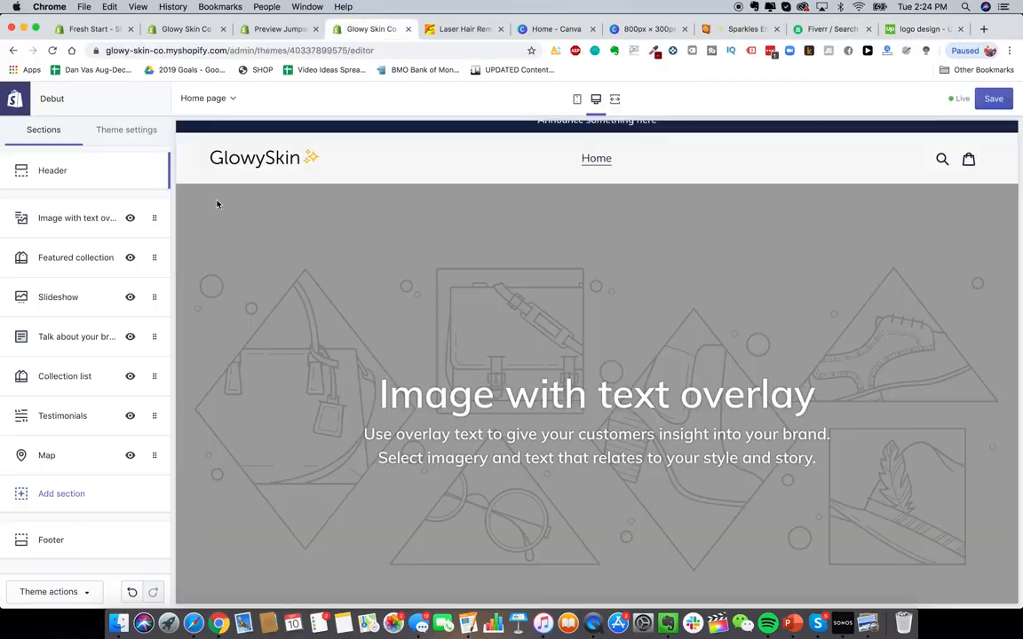
pyautogui.click(66, 217)
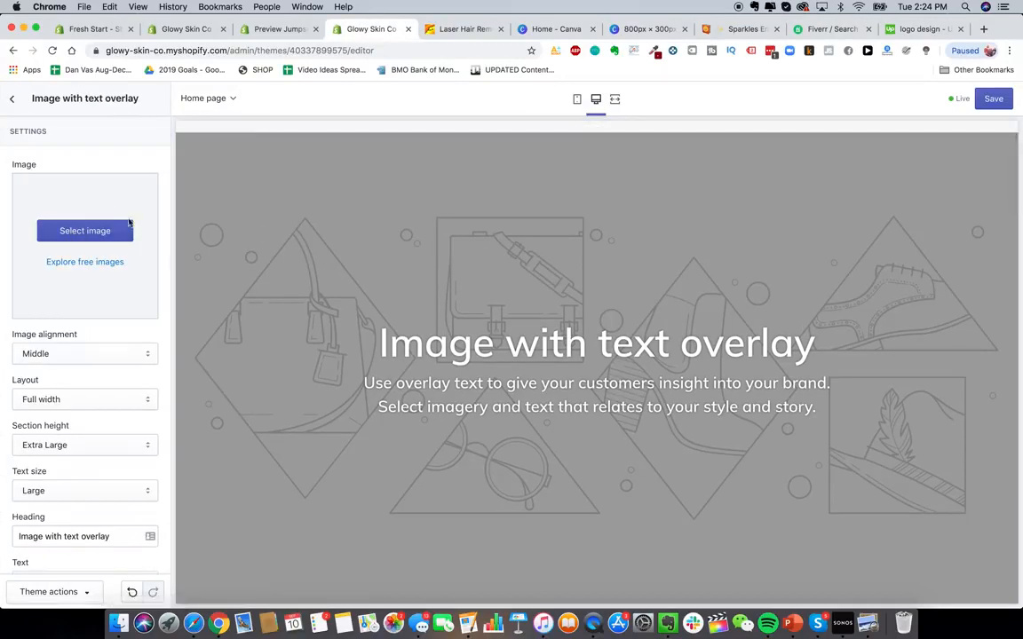
pyautogui.click(107, 232)
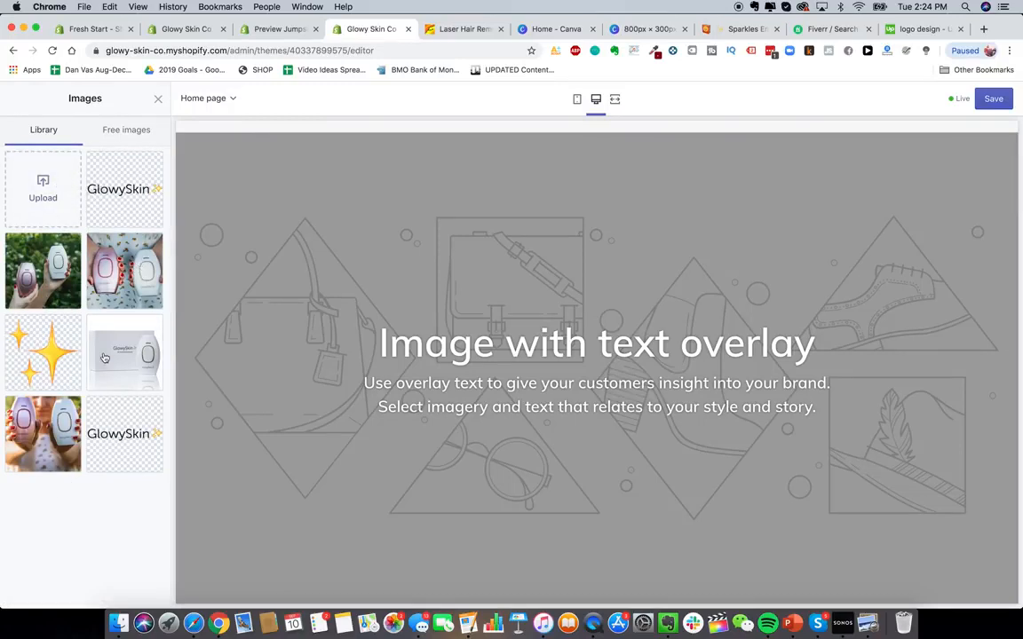
pyautogui.click(143, 362)
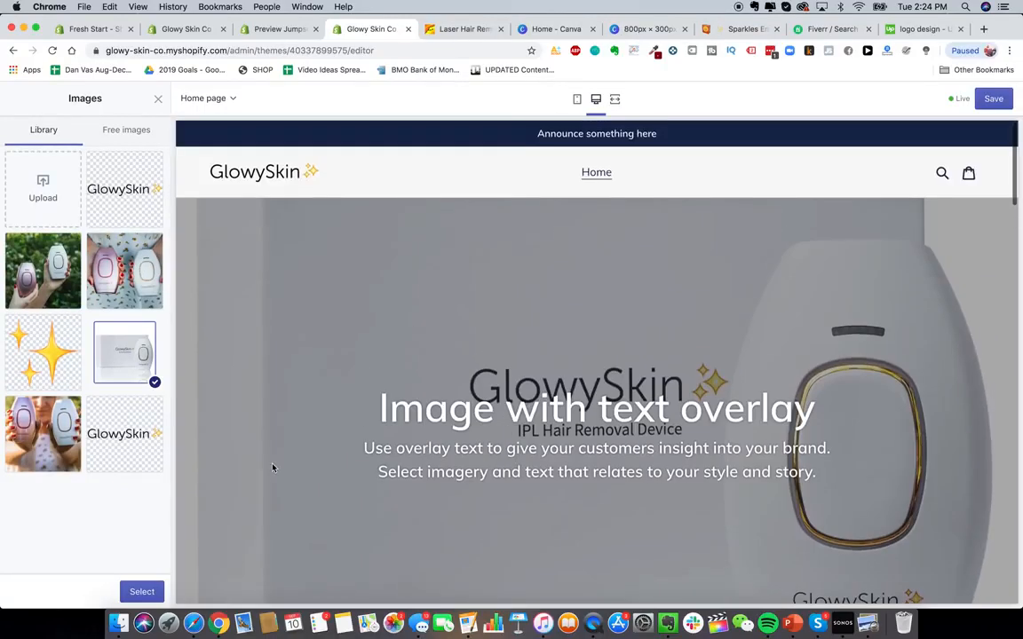
pyautogui.click(158, 588)
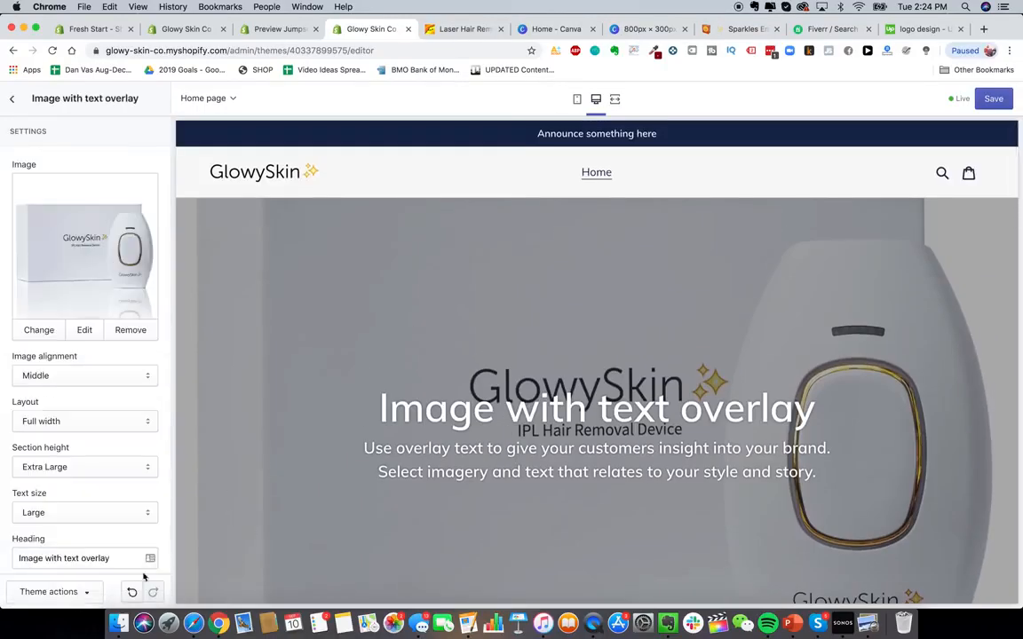
# - Try Top and Bottom image alignments and a fixed-width layout, restoring Middle alignment and Full width
pyautogui.click(88, 374)
pyautogui.click(92, 366)
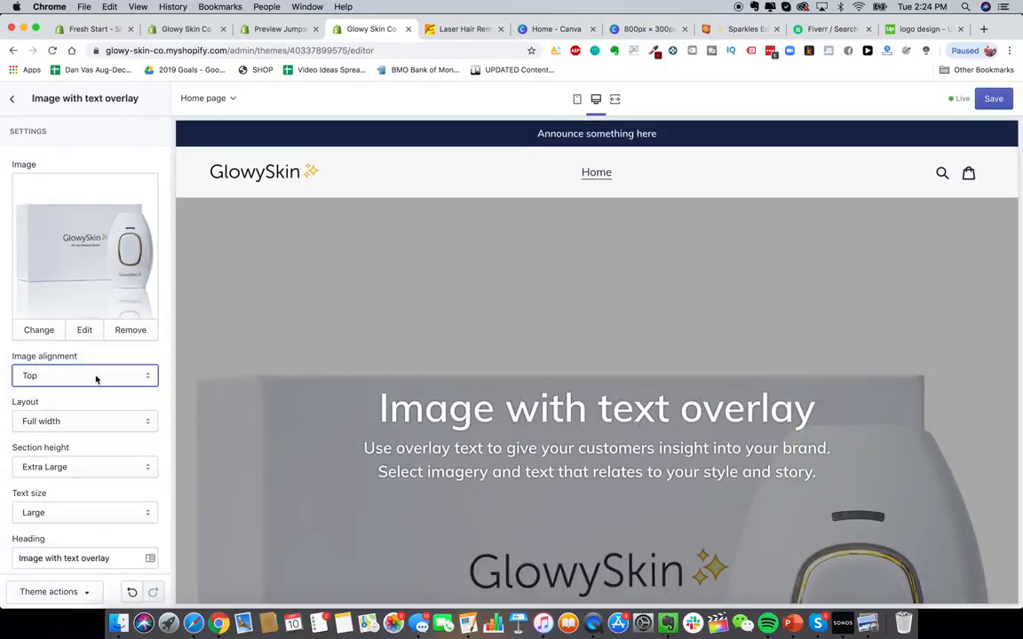
pyautogui.click(92, 375)
pyautogui.click(461, 389)
pyautogui.scroll(-4, 460, 389)
pyautogui.scroll(4, 460, 389)
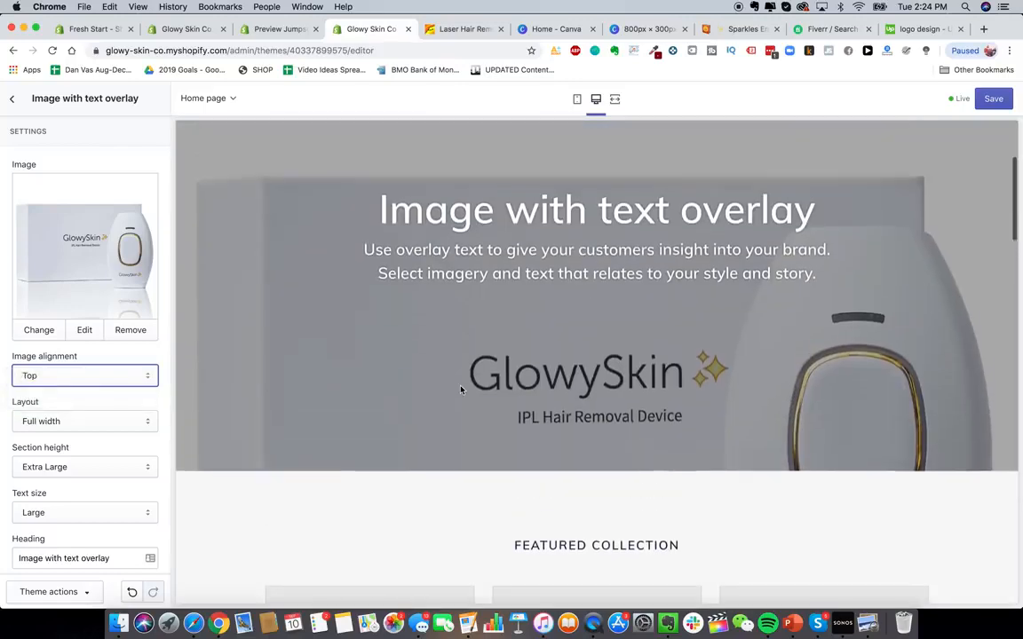
pyautogui.click(54, 376)
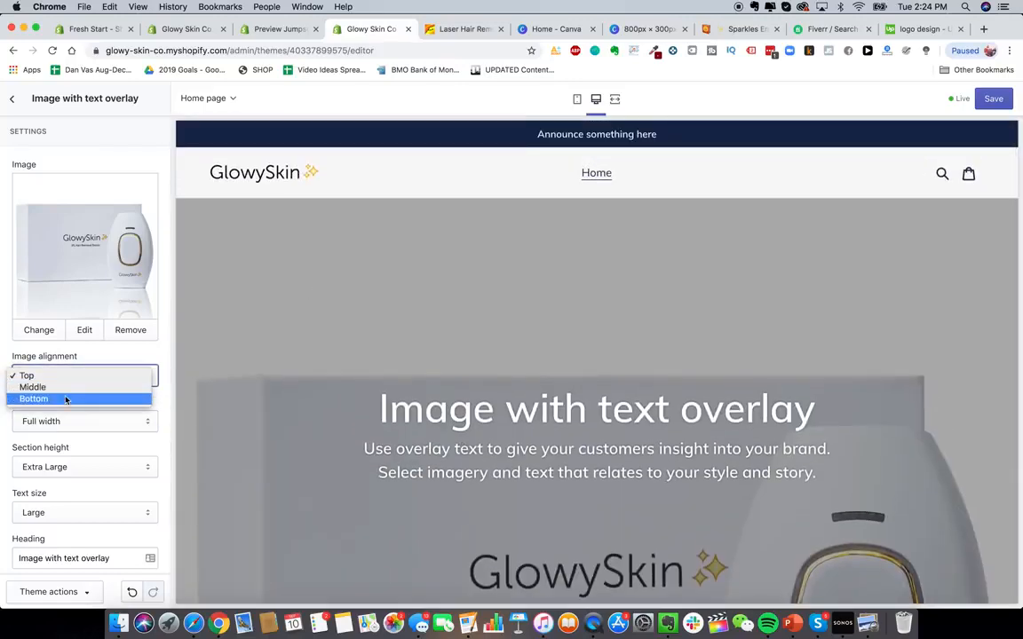
pyautogui.click(62, 397)
pyautogui.scroll(-2, 442, 438)
pyautogui.click(103, 378)
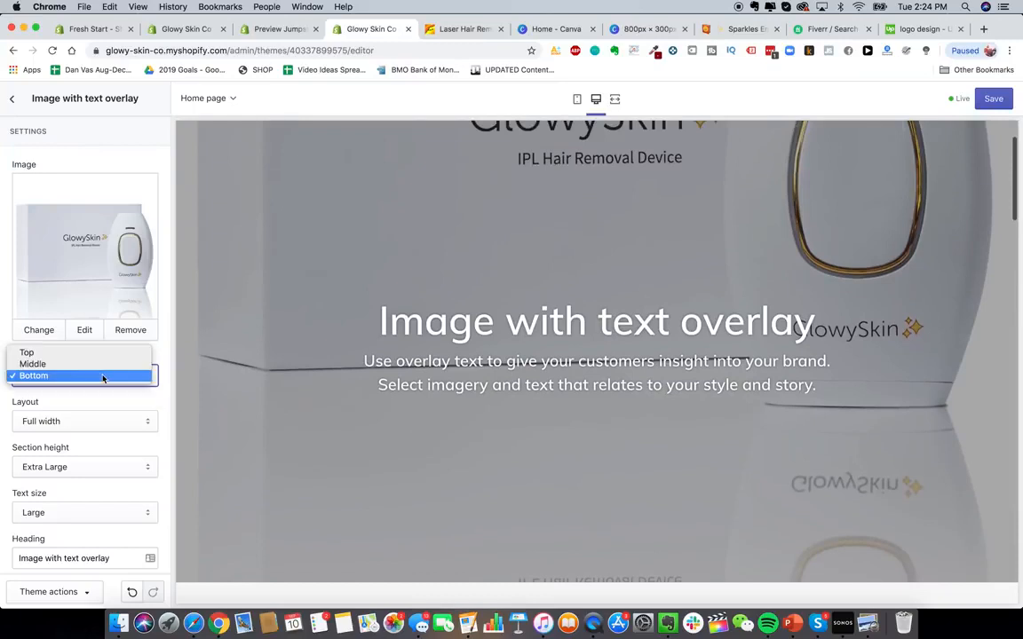
pyautogui.click(92, 415)
pyautogui.click(91, 417)
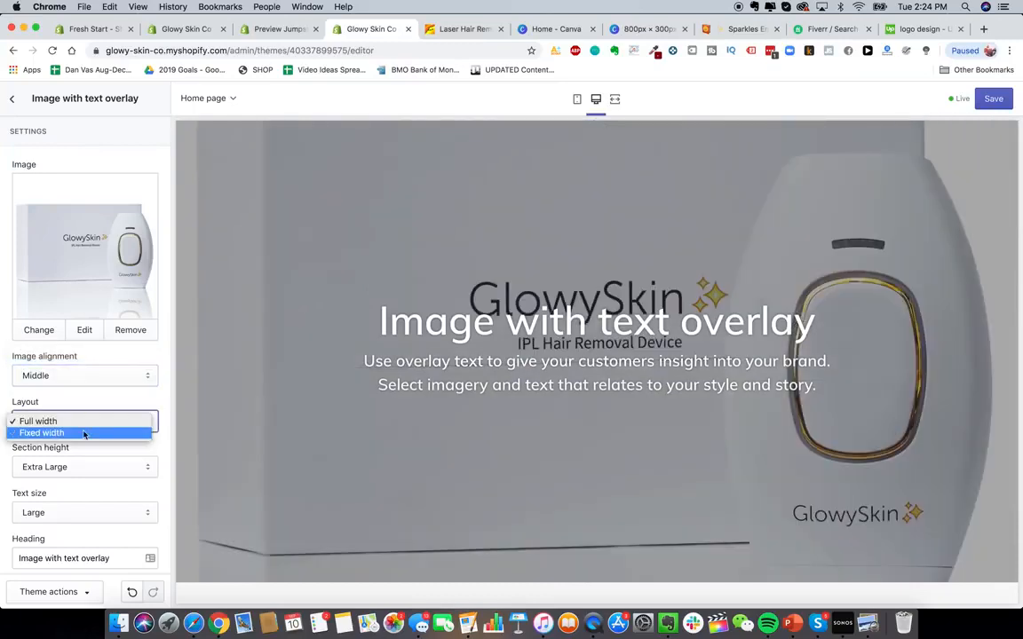
pyautogui.click(84, 432)
pyautogui.click(85, 424)
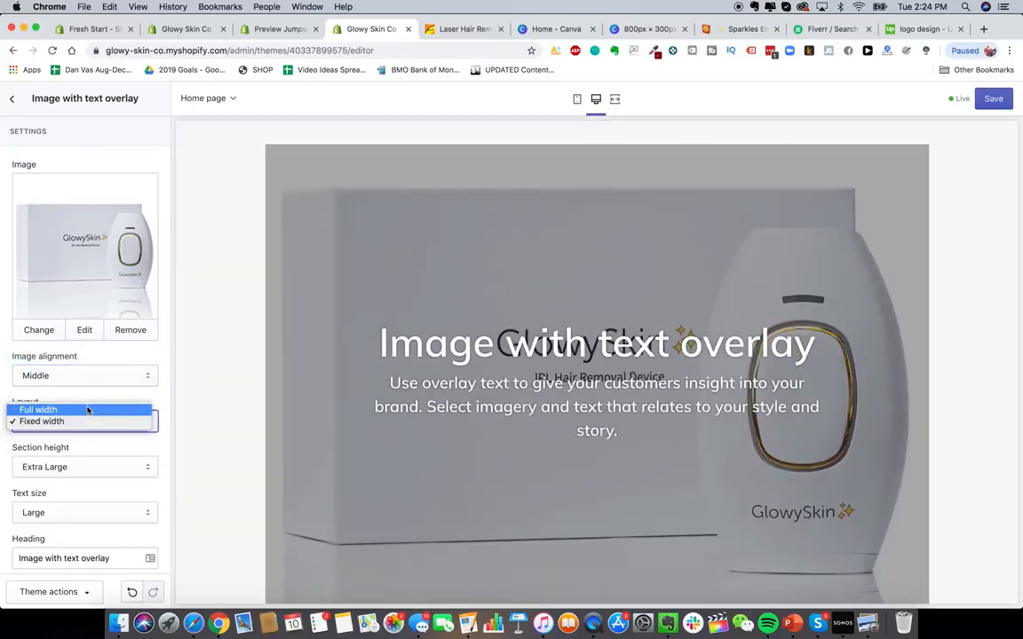
pyautogui.click(87, 409)
# - Select the overlay section's heading text for replacement
pyautogui.scroll(-5, 88, 400)
pyautogui.tripleClick(124, 327)
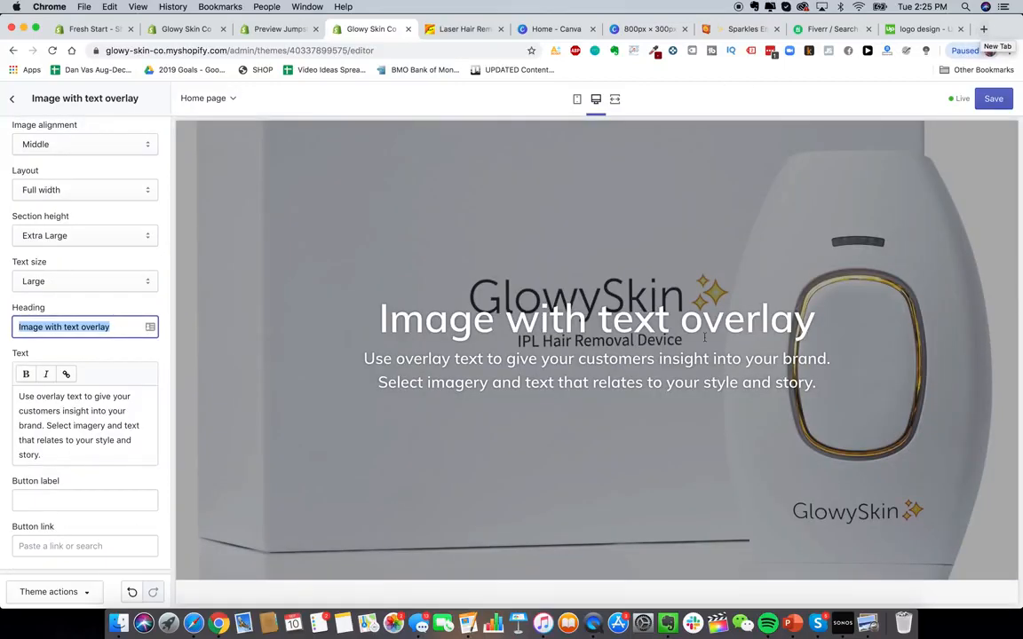
pyautogui.scroll(2, 824, 407)
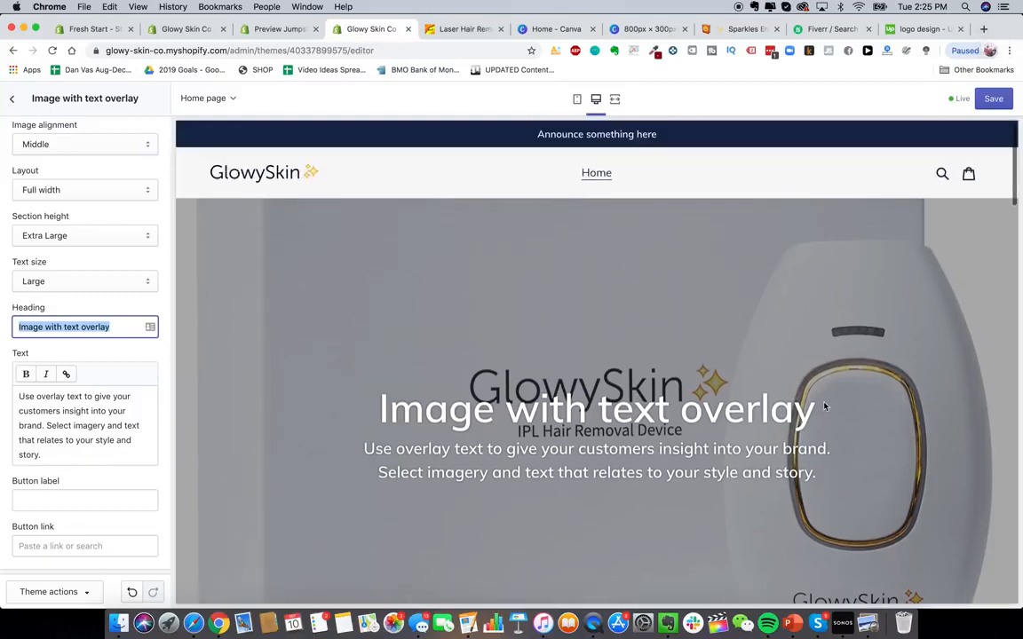
# - Open heysilkyskin.com in a new tab and review its home page wording and images
pyautogui.click(982, 29)
pyautogui.write('heysil')
pyautogui.press('Return')
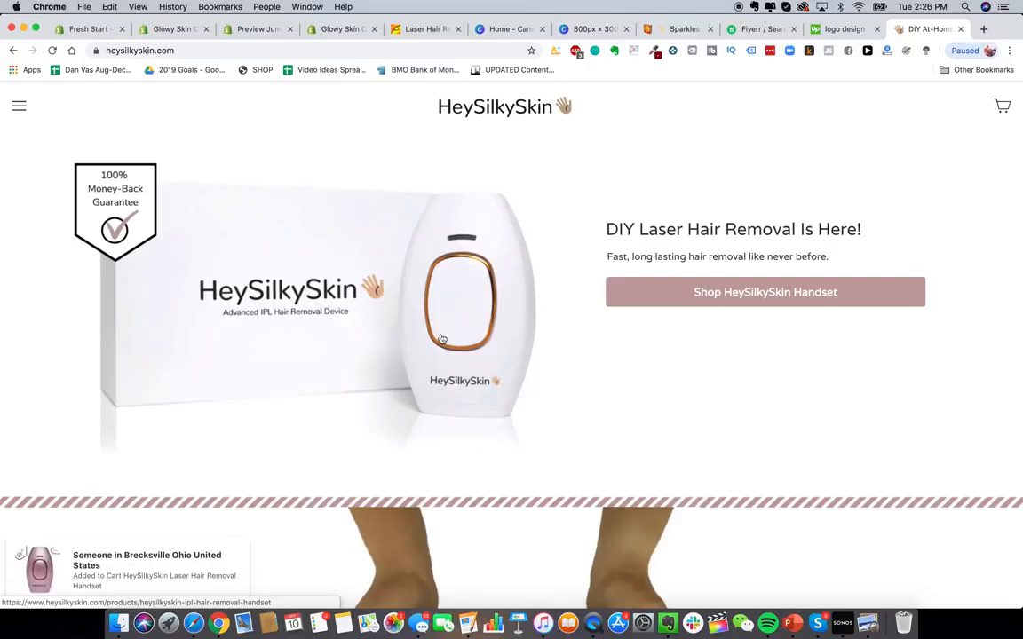
pyautogui.scroll(-5, 492, 328)
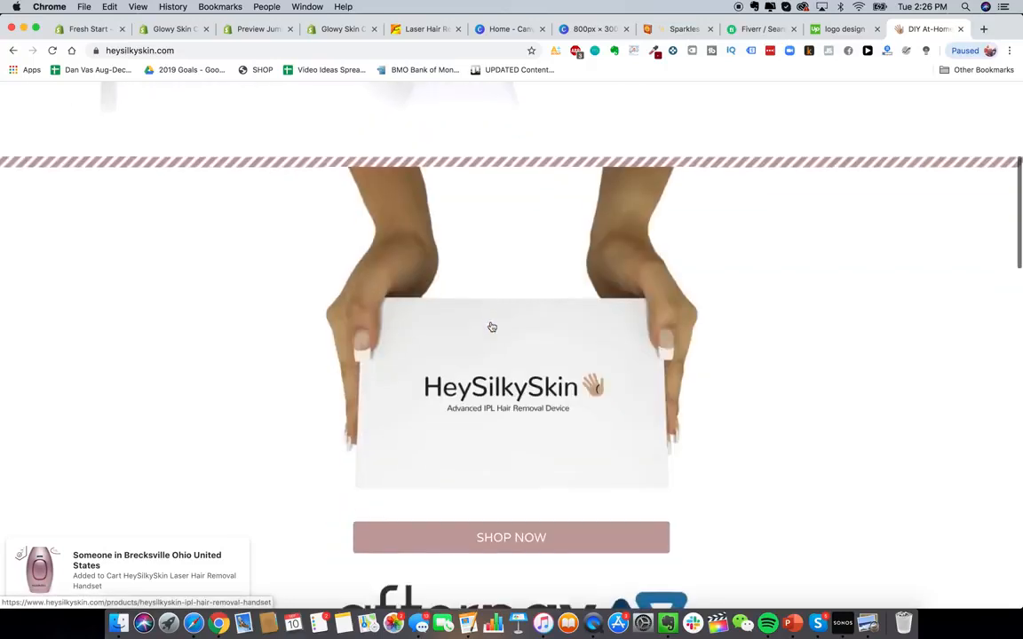
pyautogui.scroll(-4, 492, 327)
pyautogui.scroll(8, 492, 327)
pyautogui.scroll(-1, 492, 328)
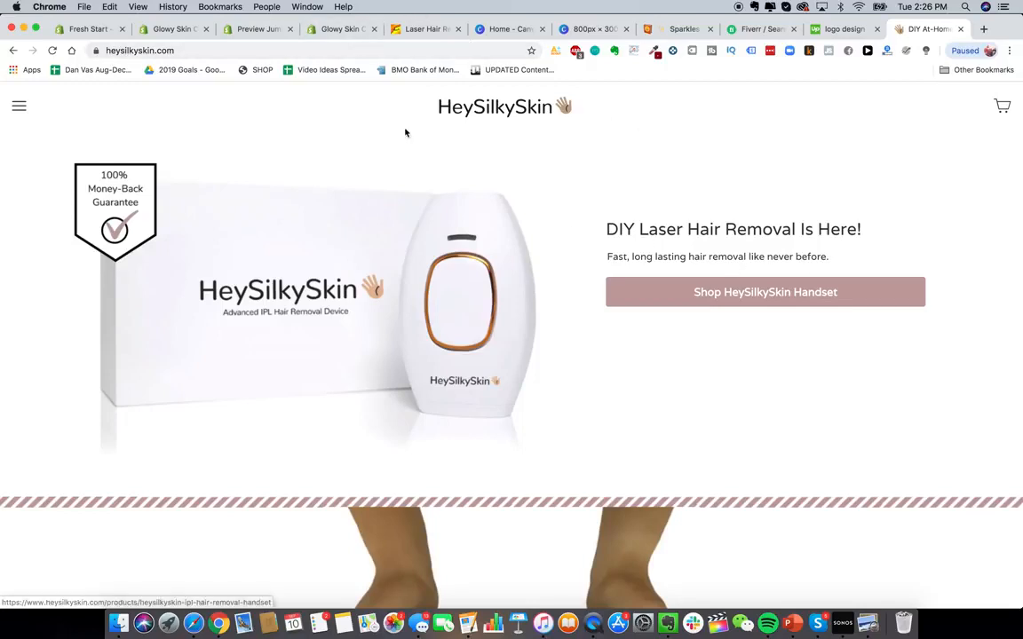
# - Set the overlay section's heading to Do-It-Yourself Laser Hair Removal Is Here!
pyautogui.click(345, 31)
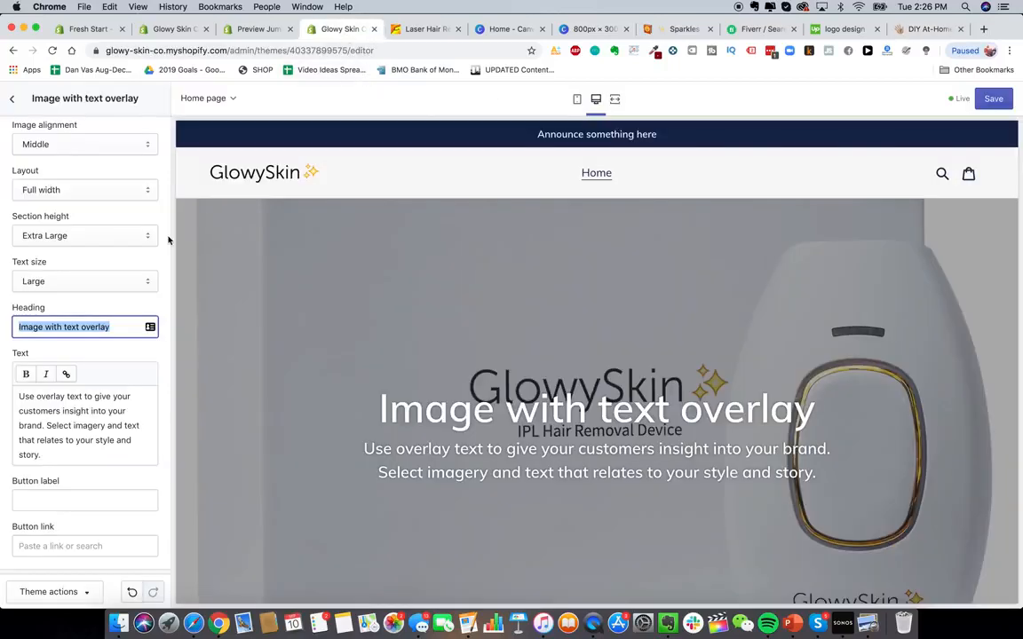
pyautogui.write('Do')
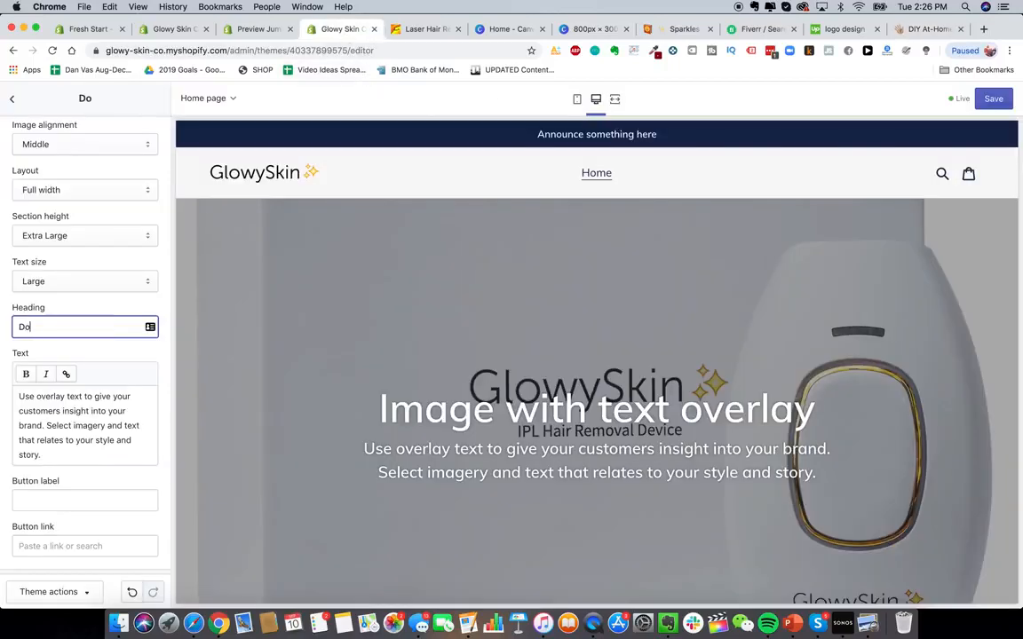
pyautogui.write('-It-Yourself ')
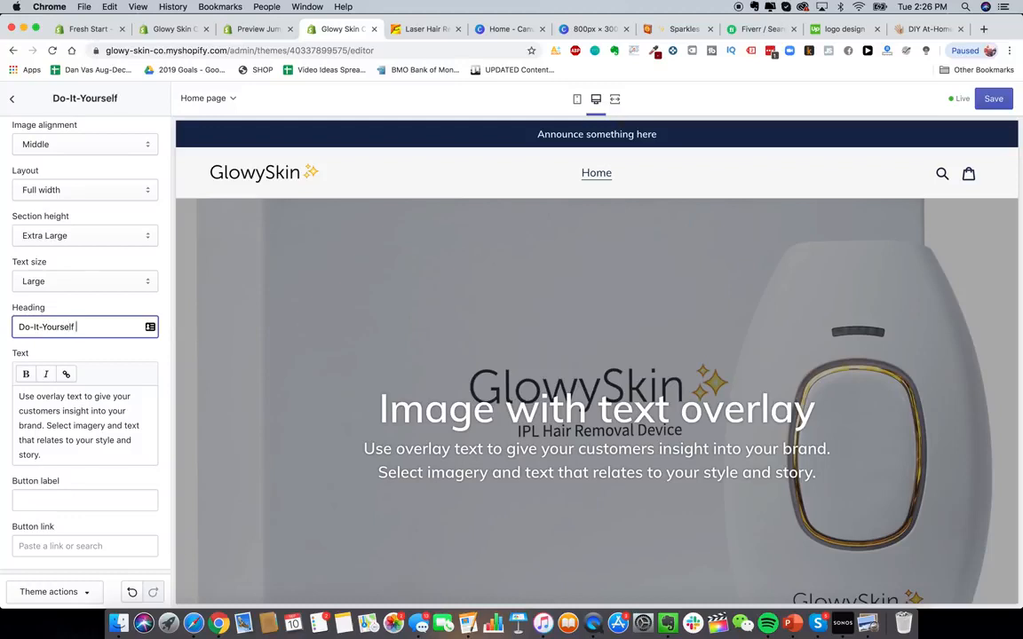
pyautogui.write('Laser Hair Remova')
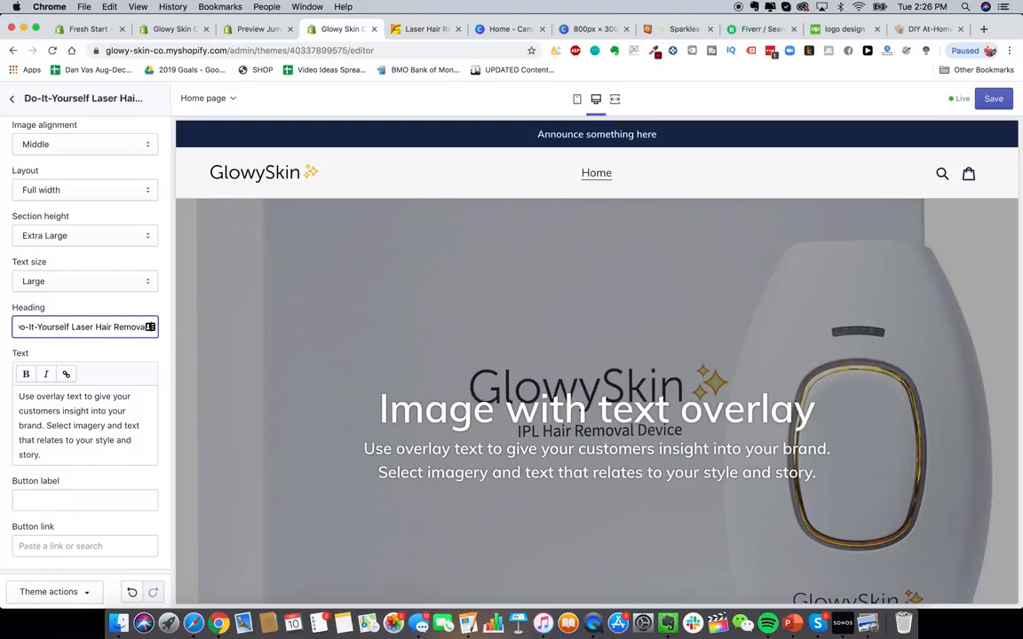
pyautogui.write('l Is Her')
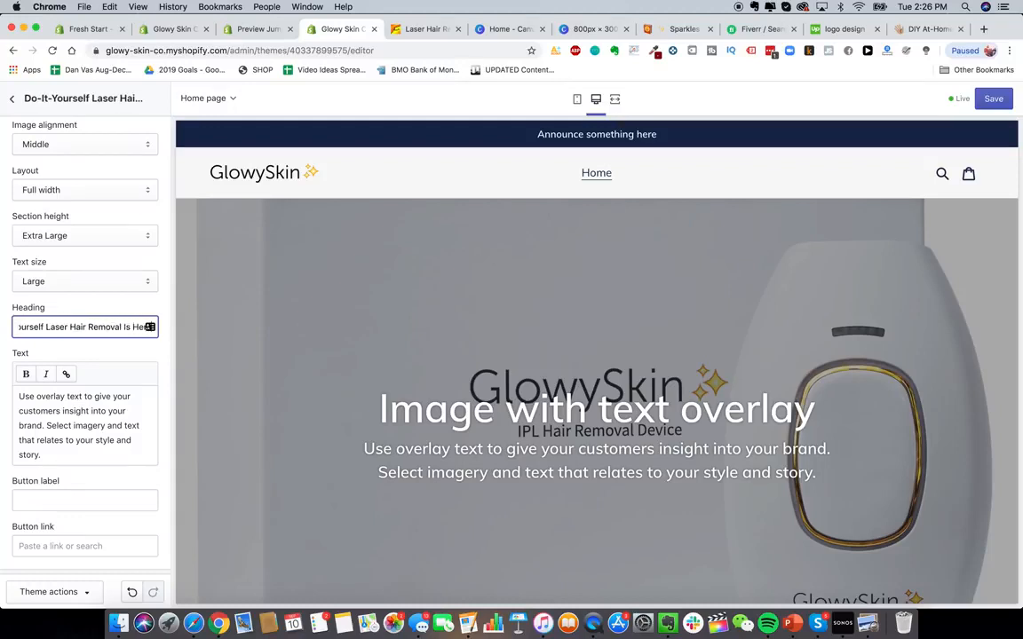
pyautogui.write('e!')
# - Shorten the heading to DIY Laser Hair Removal Is Here!
pyautogui.click(97, 442)
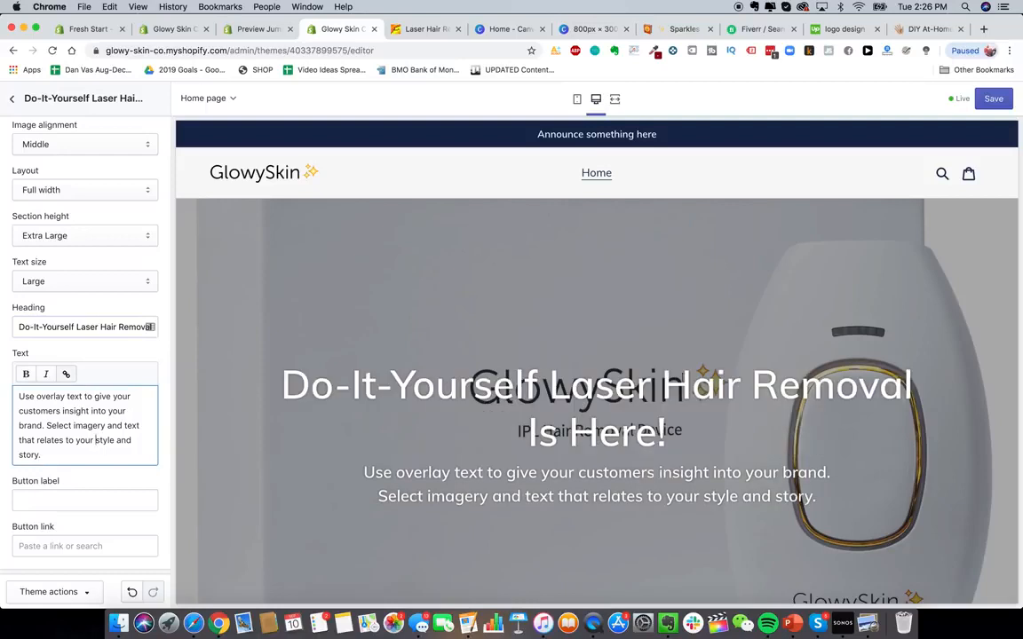
pyautogui.moveTo(77, 327); pyautogui.dragTo(18, 327)
pyautogui.write('D')
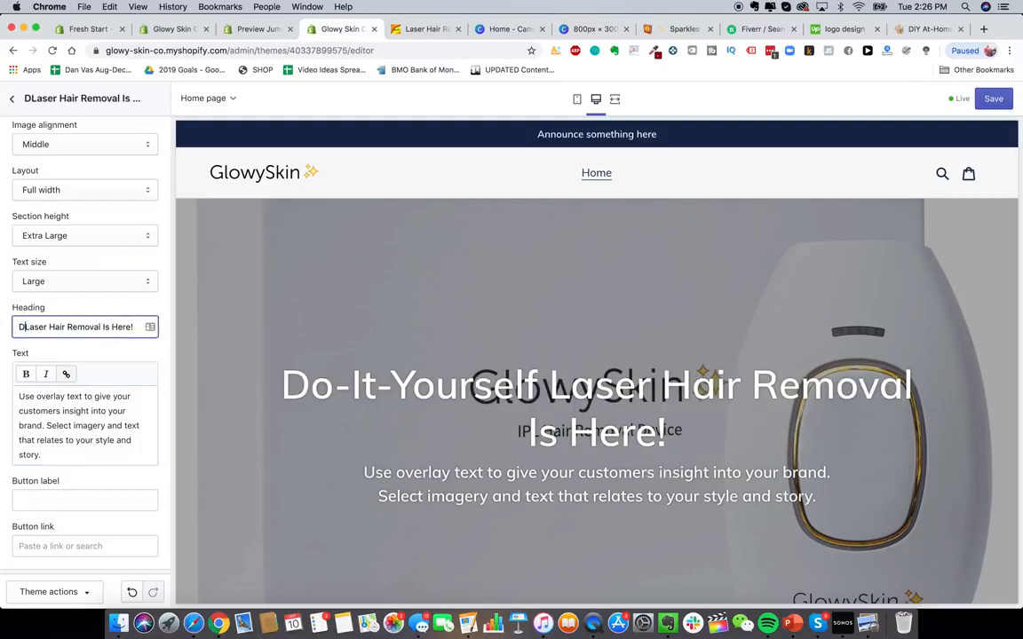
pyautogui.write('IY')
pyautogui.click(131, 439)
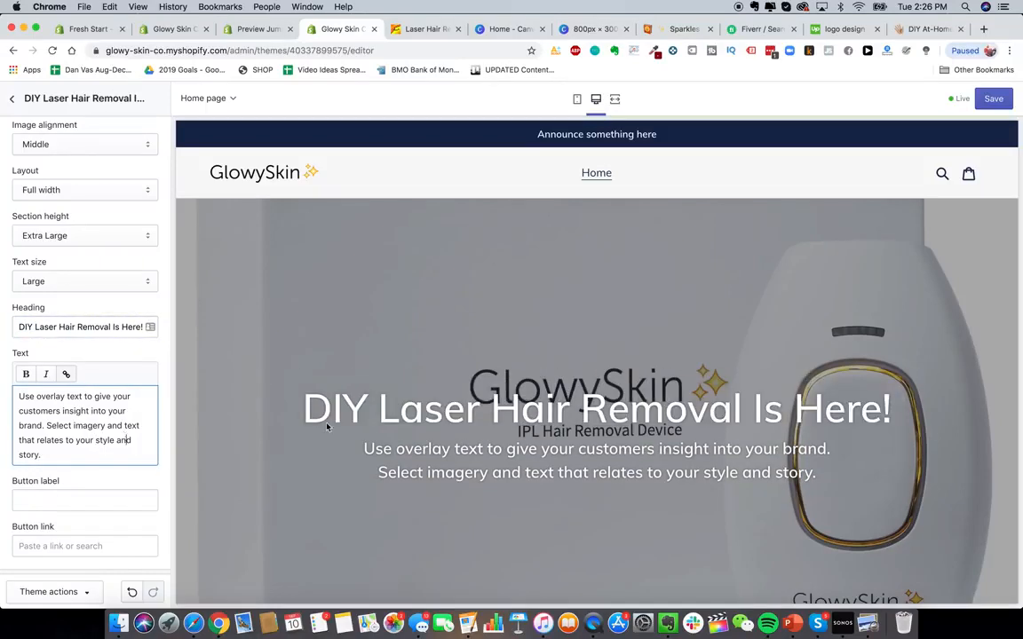
# - Remove the exclamation mark from the end of the overlay heading, leaving DIY Laser Hair Removal Is Here
pyautogui.scroll(-1, 788, 360)
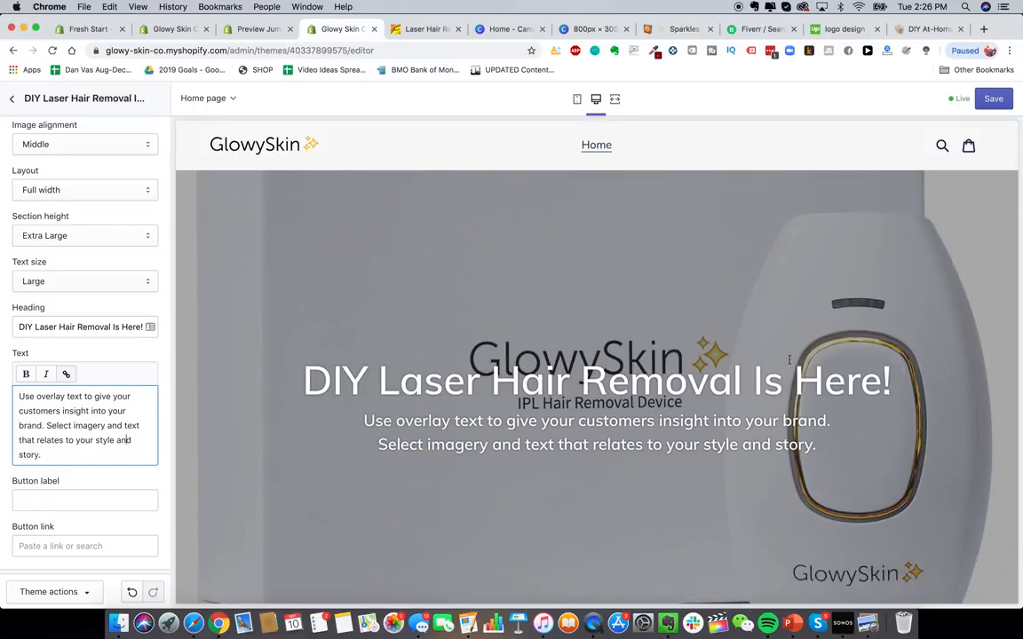
pyautogui.scroll(-2, 652, 410)
pyautogui.scroll(2, 730, 329)
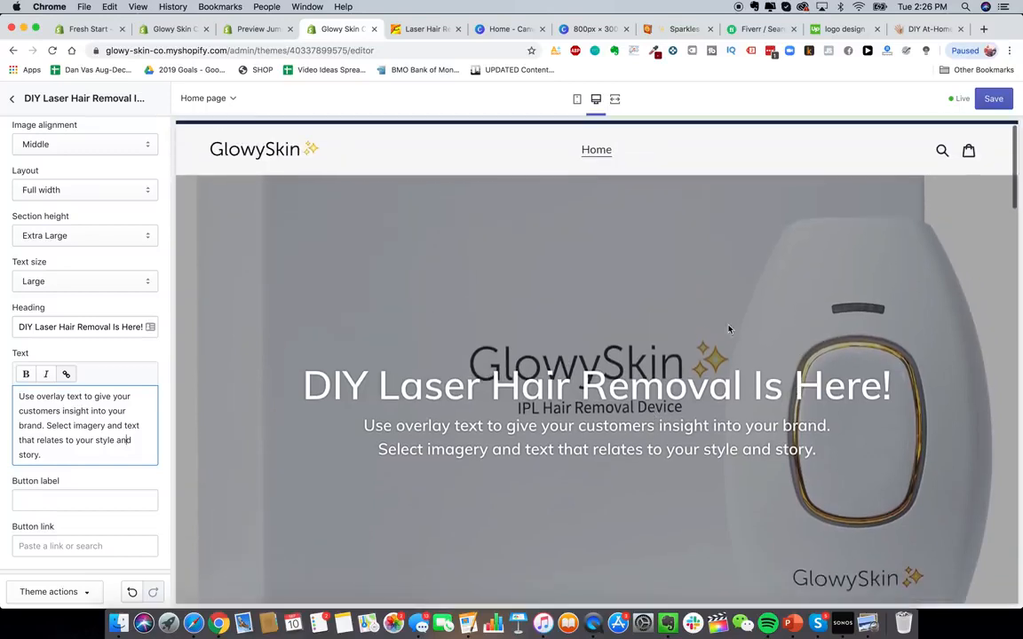
pyautogui.moveTo(113, 327); pyautogui.dragTo(160, 329)
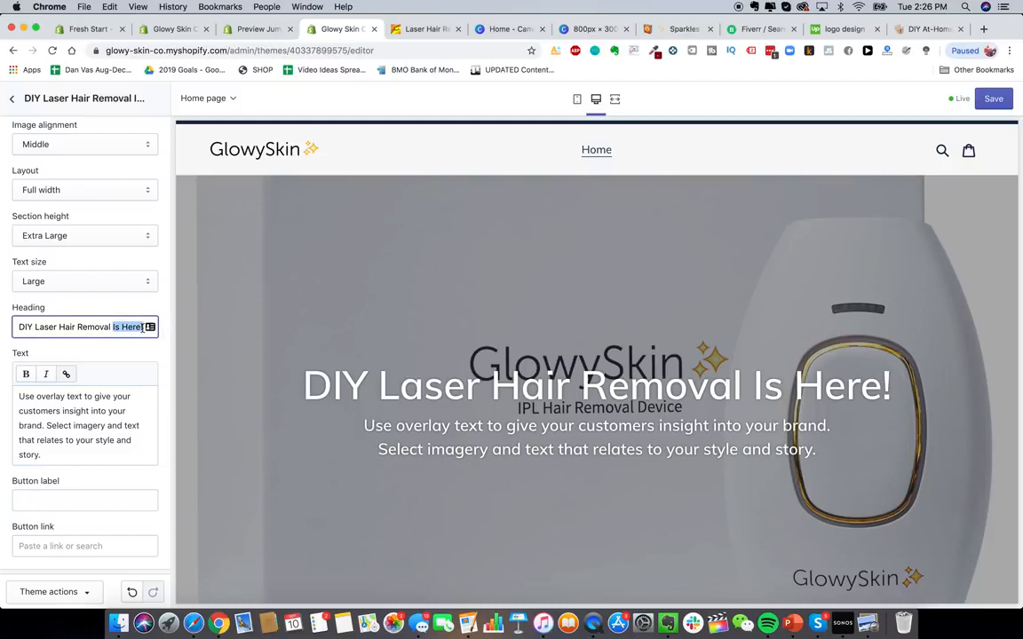
pyautogui.click(143, 327)
pyautogui.press('BackSpace')
# - Try replacing DIY in the heading with Premium Laser, then restore DIY as the first word
pyautogui.scroll(-1, 84, 347)
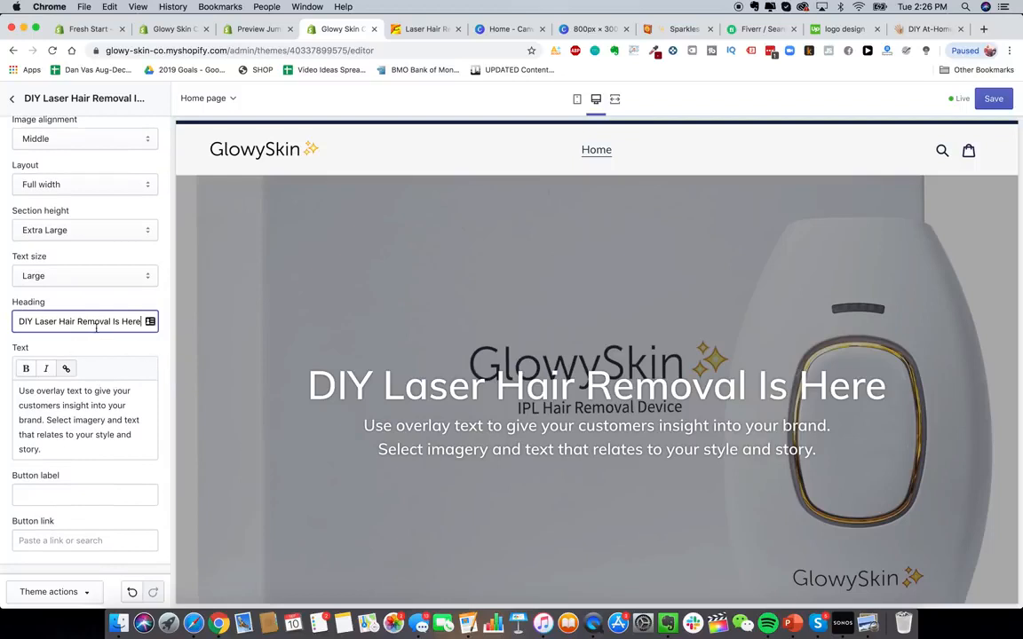
pyautogui.moveTo(55, 322); pyautogui.dragTo(4, 322)
pyautogui.write('Premium L')
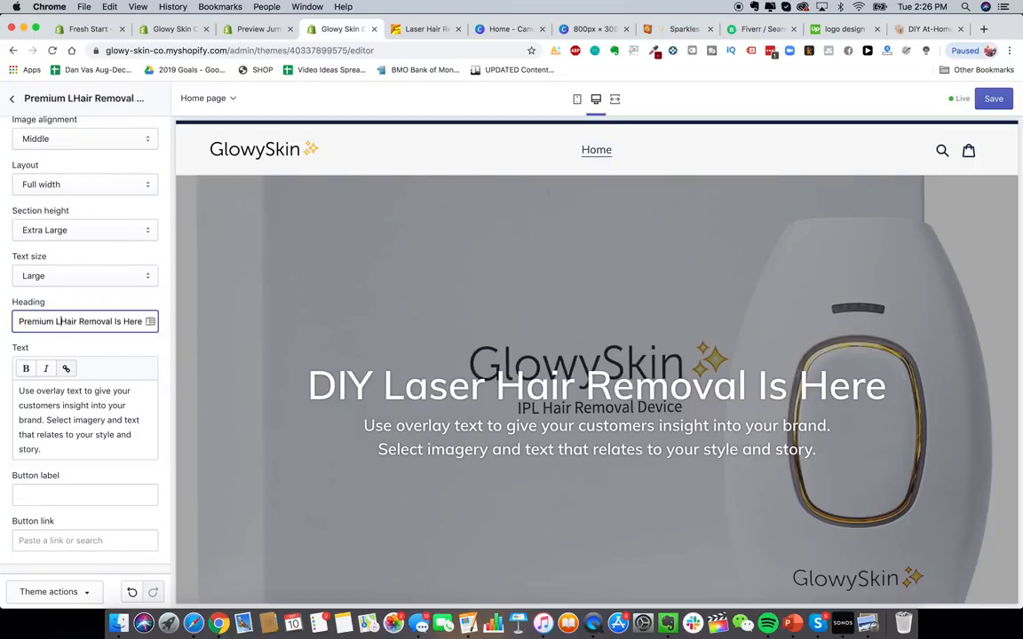
pyautogui.write('aser')
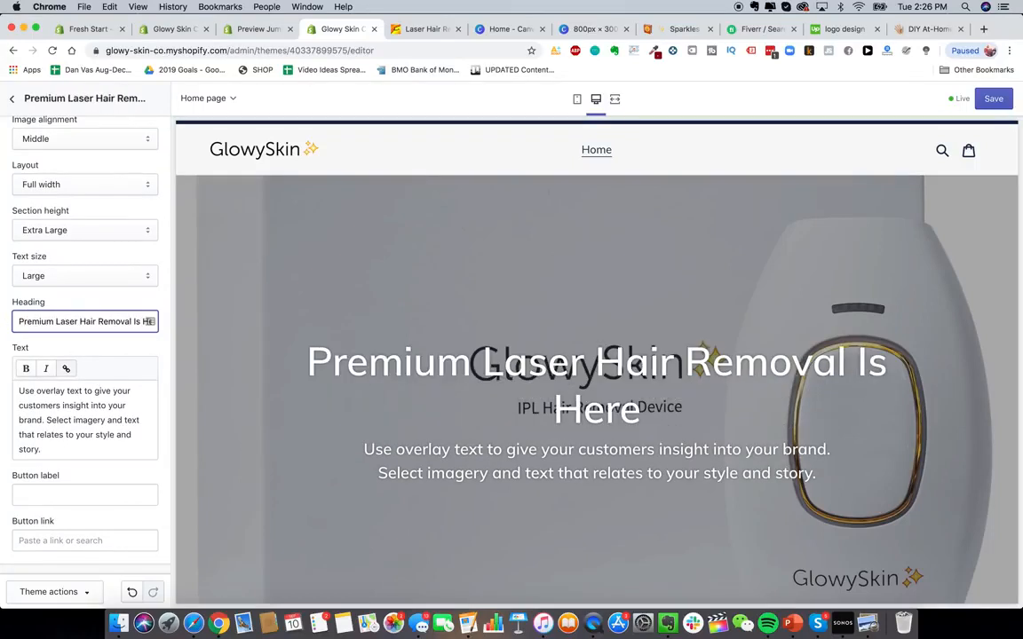
pyautogui.scroll(2, 72, 289)
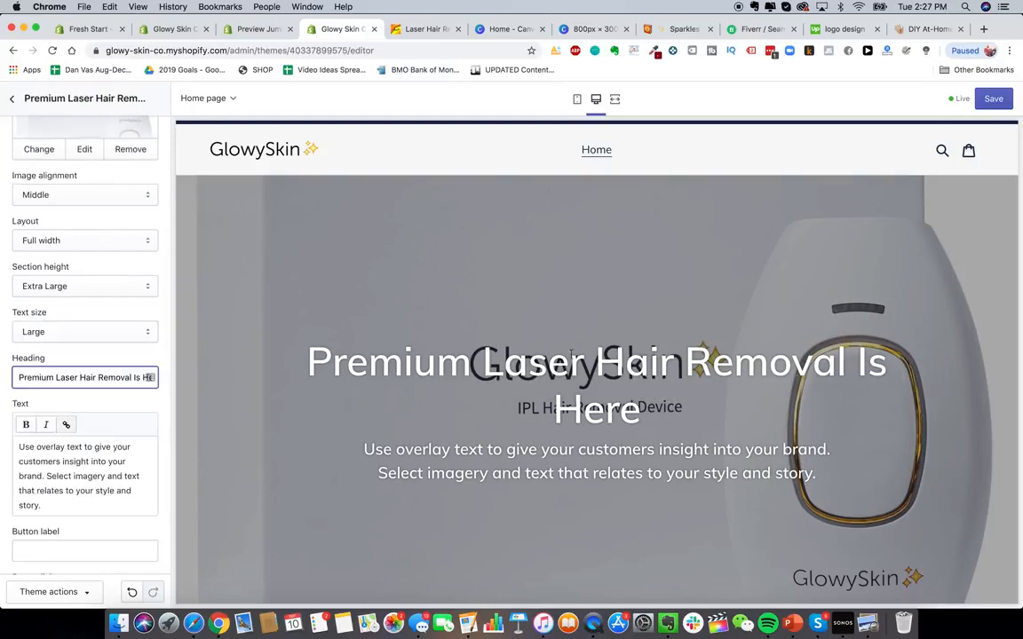
pyautogui.doubleClick(49, 377)
pyautogui.write('DIY')
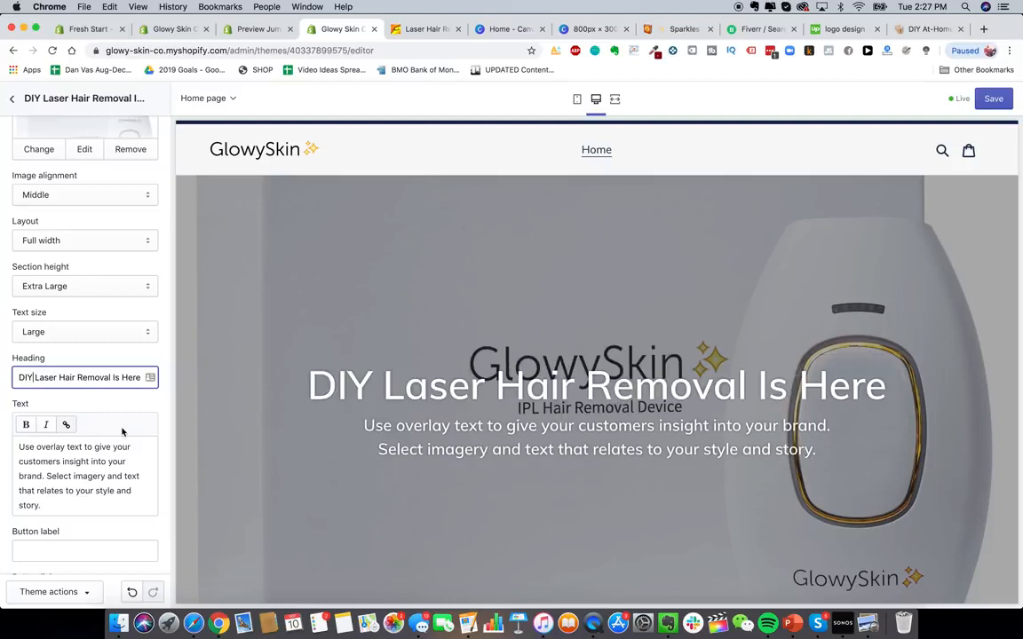
# - Replace the overlay section's body text with The best laser hair removal device on the planet
pyautogui.scroll(-1, 80, 435)
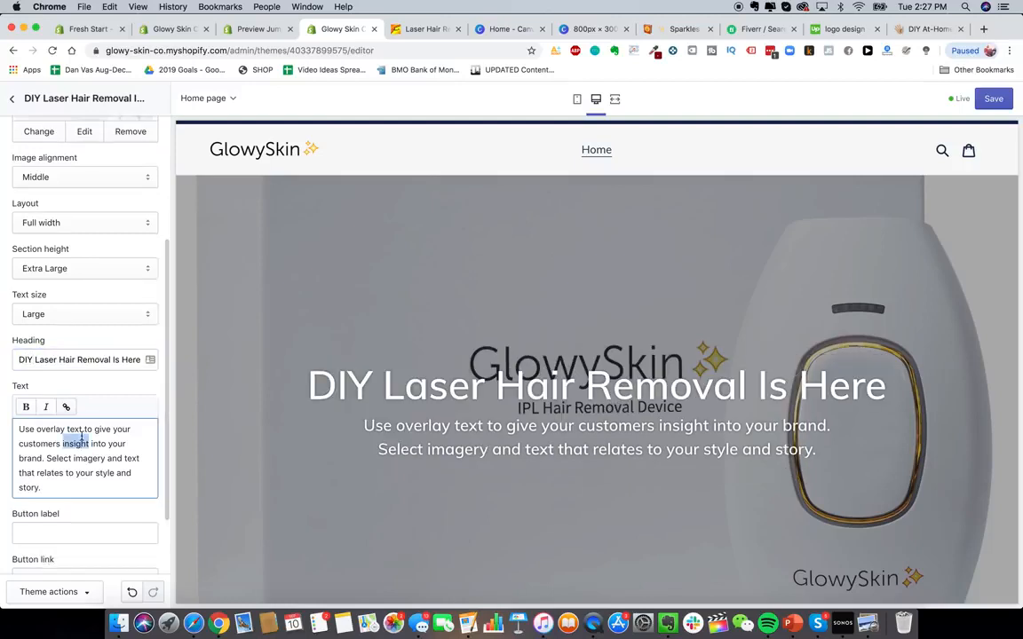
pyautogui.tripleClick(103, 443)
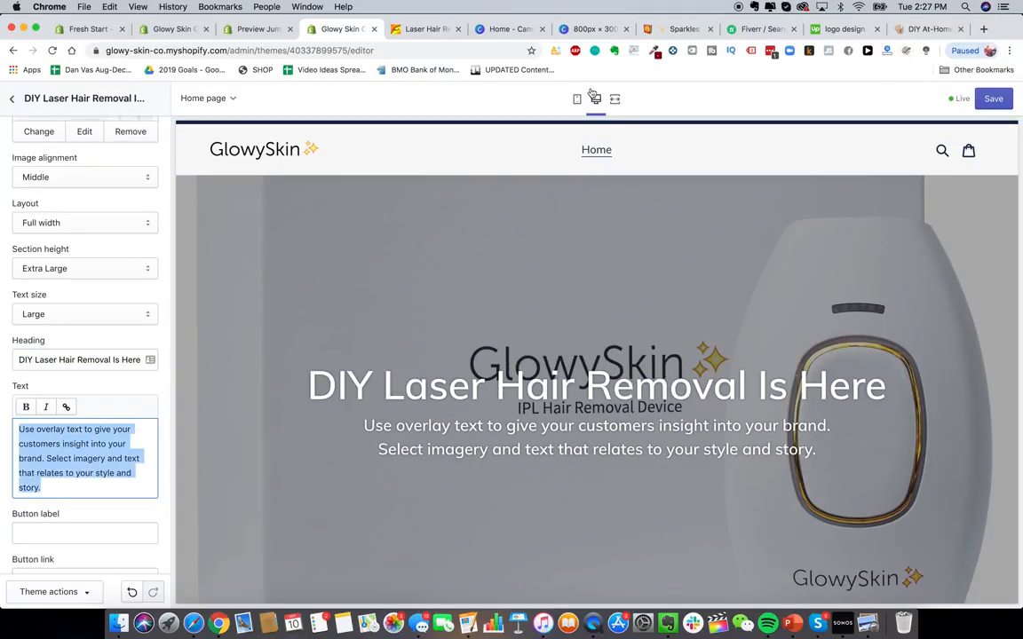
pyautogui.write('The ')
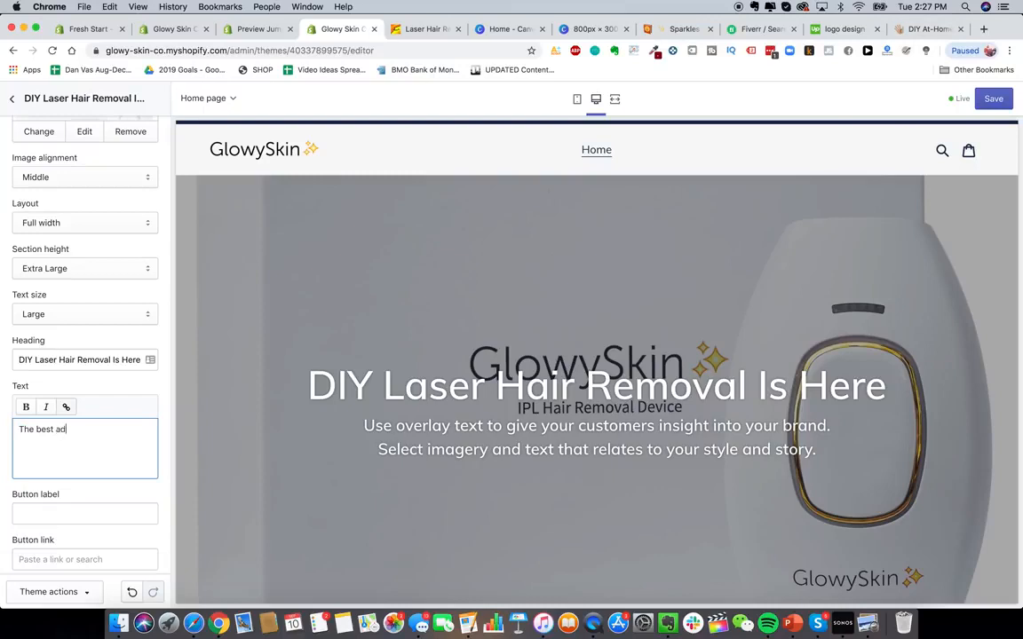
pyautogui.write('best laser hair removal device on')
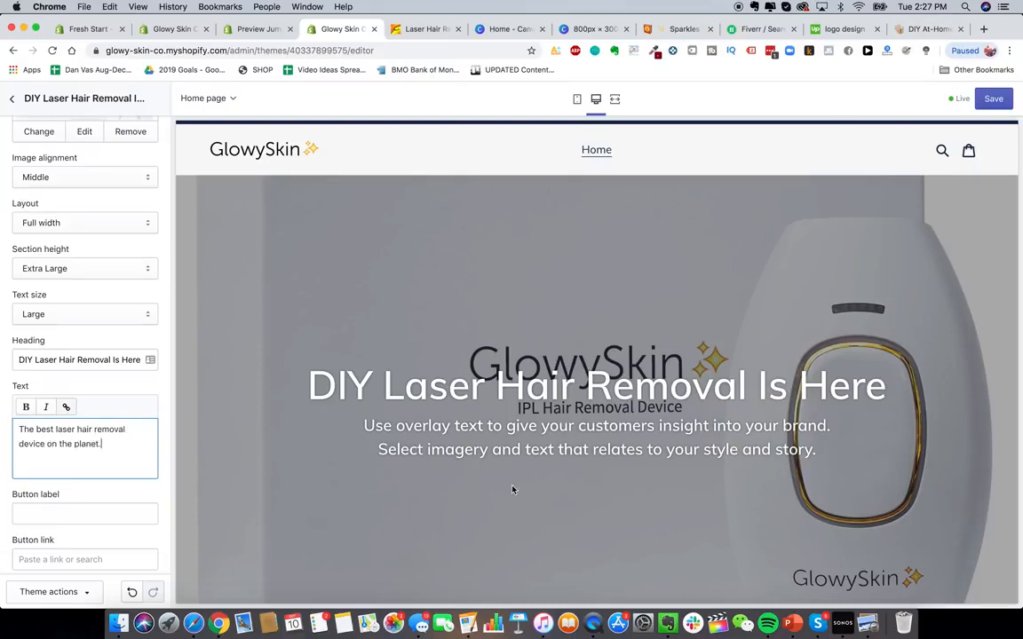
pyautogui.write(' the planet.')
# - Set the overlay button label to SHOP NOW and close the section's settings
pyautogui.scroll(-2, 78, 411)
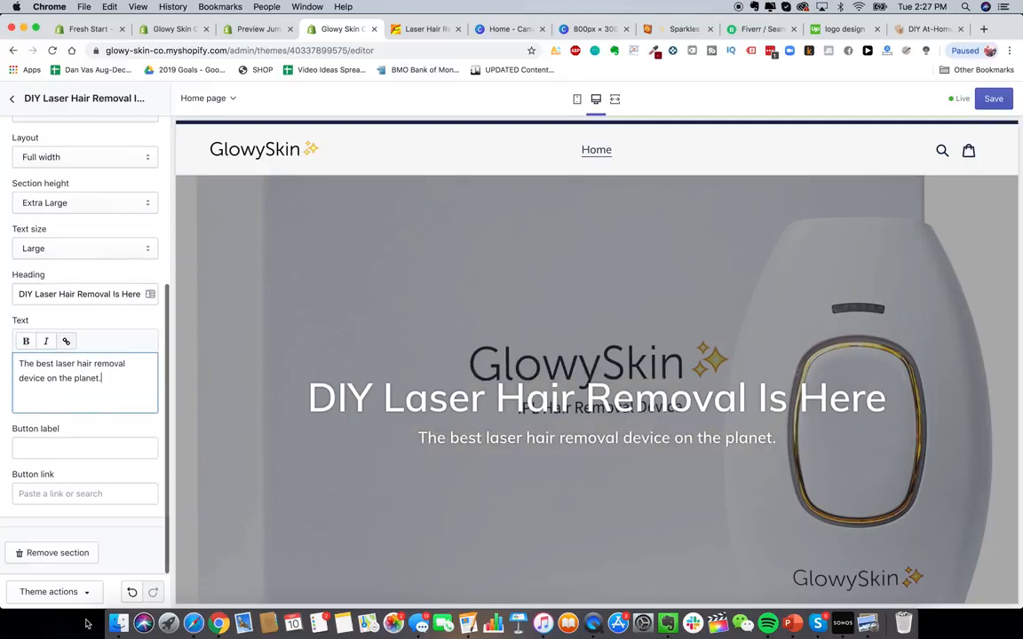
pyautogui.click(95, 447)
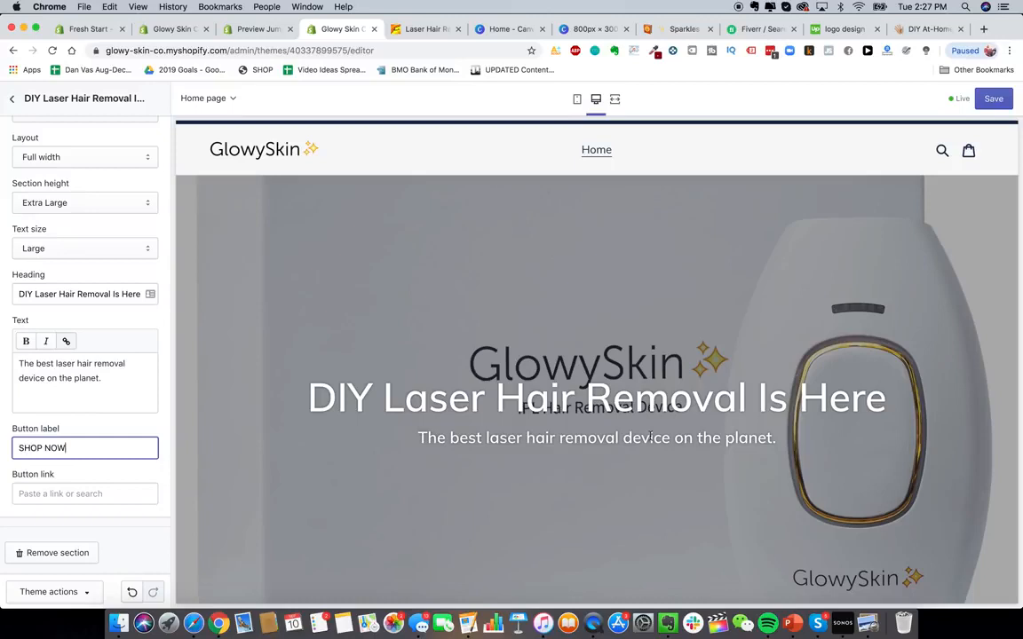
pyautogui.scroll(-4, 580, 413)
pyautogui.scroll(3, 579, 415)
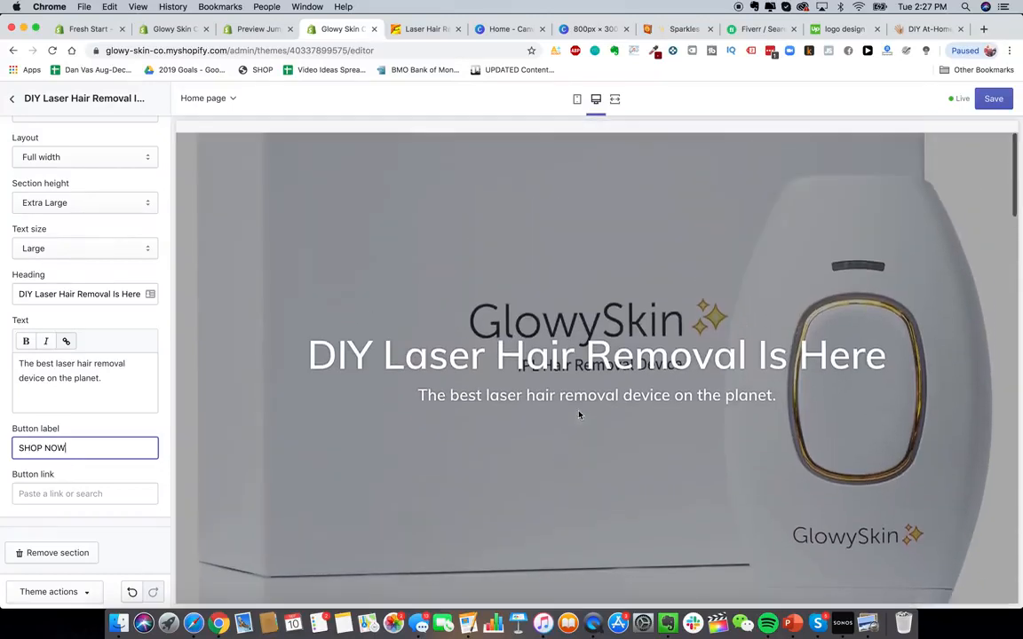
pyautogui.click(560, 418)
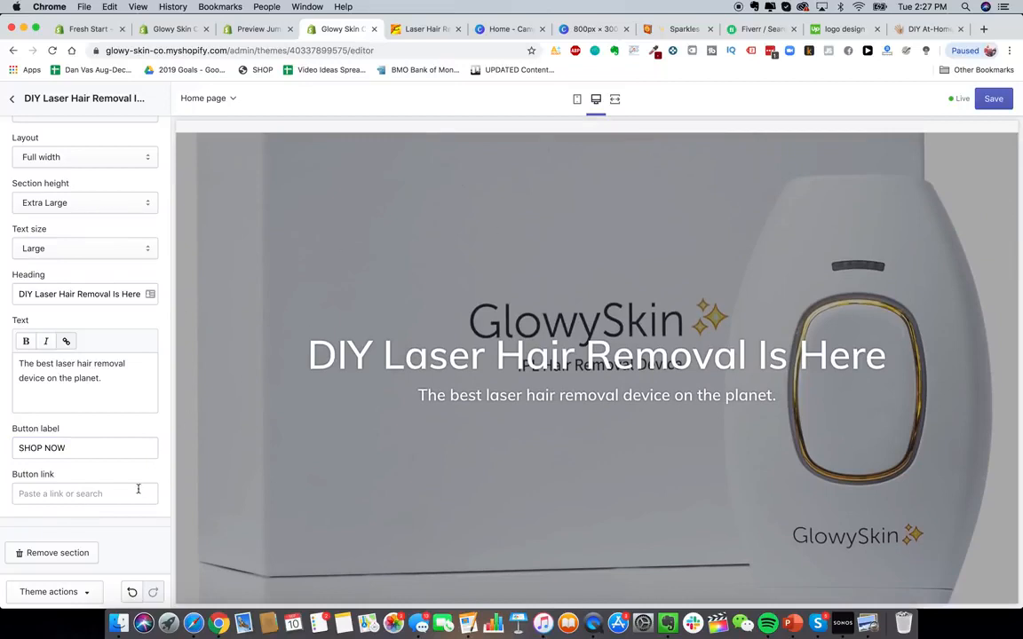
pyautogui.scroll(5, 138, 488)
pyautogui.scroll(2, 348, 176)
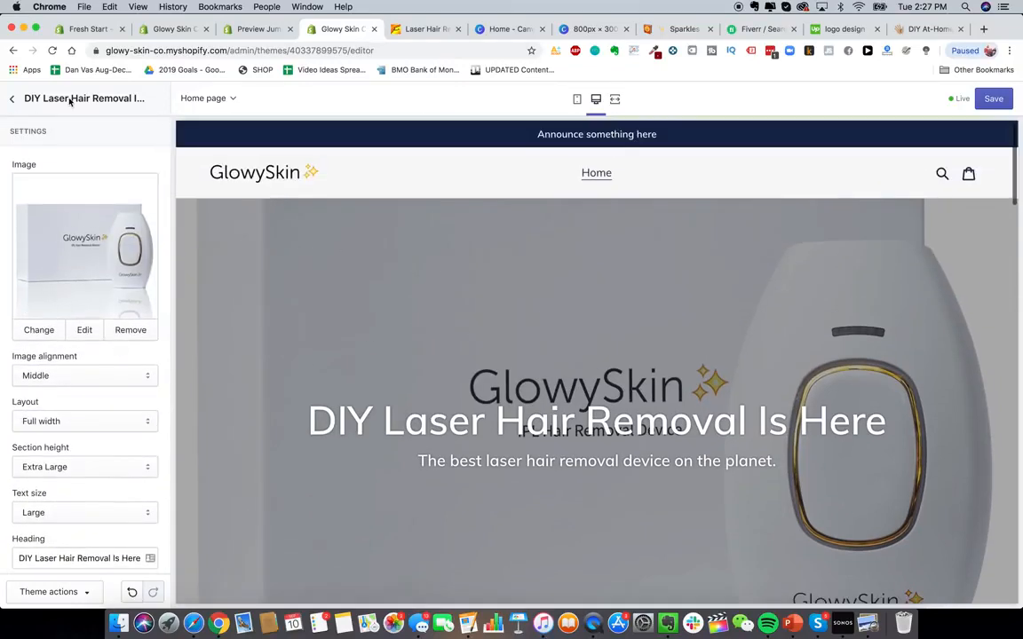
pyautogui.scroll(-5, 80, 293)
pyautogui.scroll(5, 62, 291)
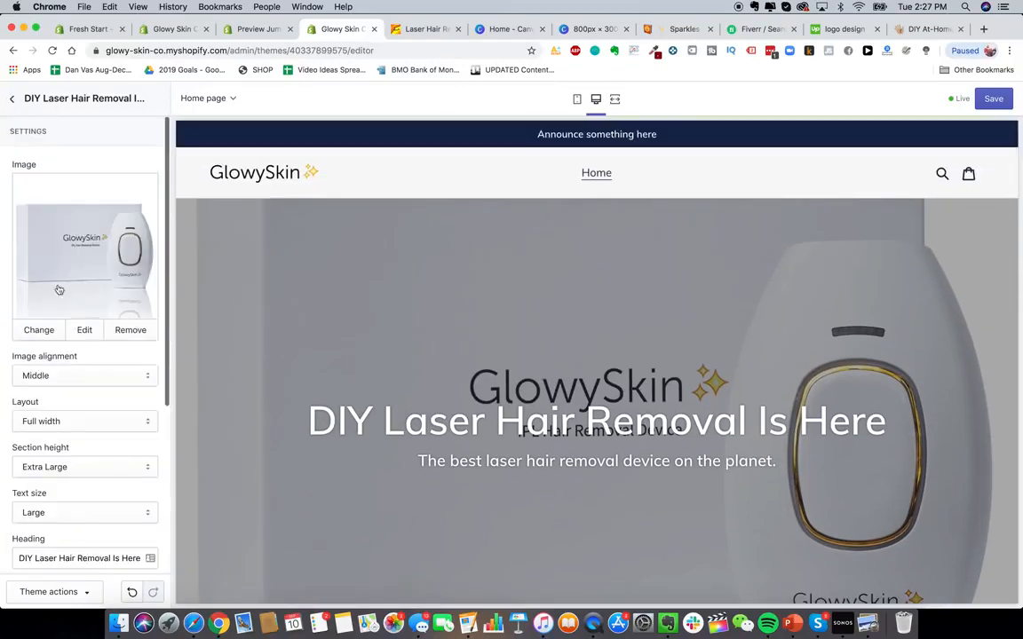
pyautogui.click(13, 99)
# - Open the Featured collection settings and try changing products per row to 2 and back to 3
pyautogui.scroll(-3, 424, 322)
pyautogui.scroll(3, 425, 322)
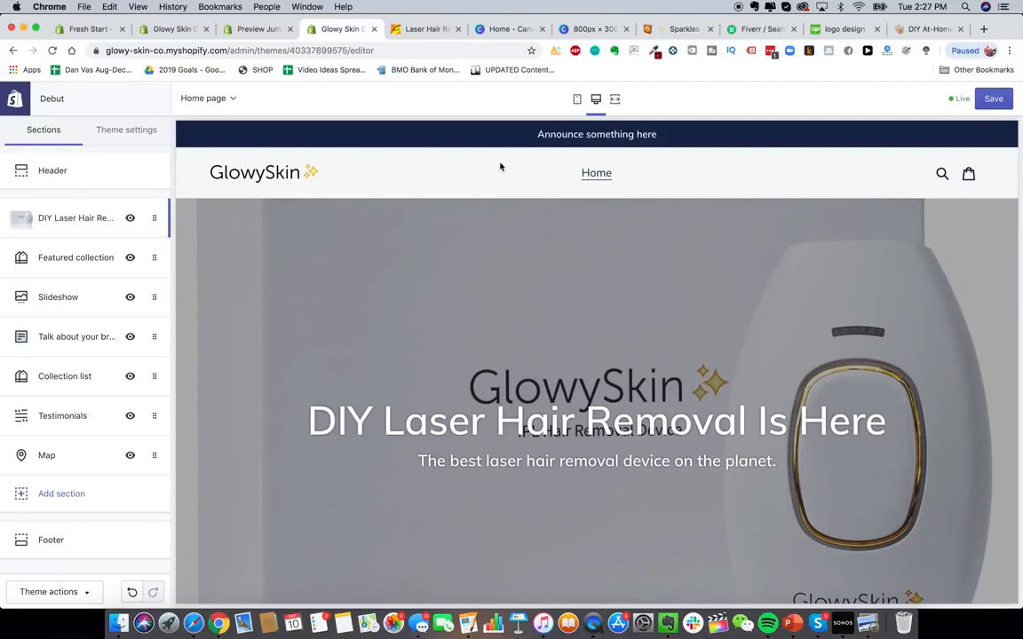
pyautogui.scroll(-8, 381, 258)
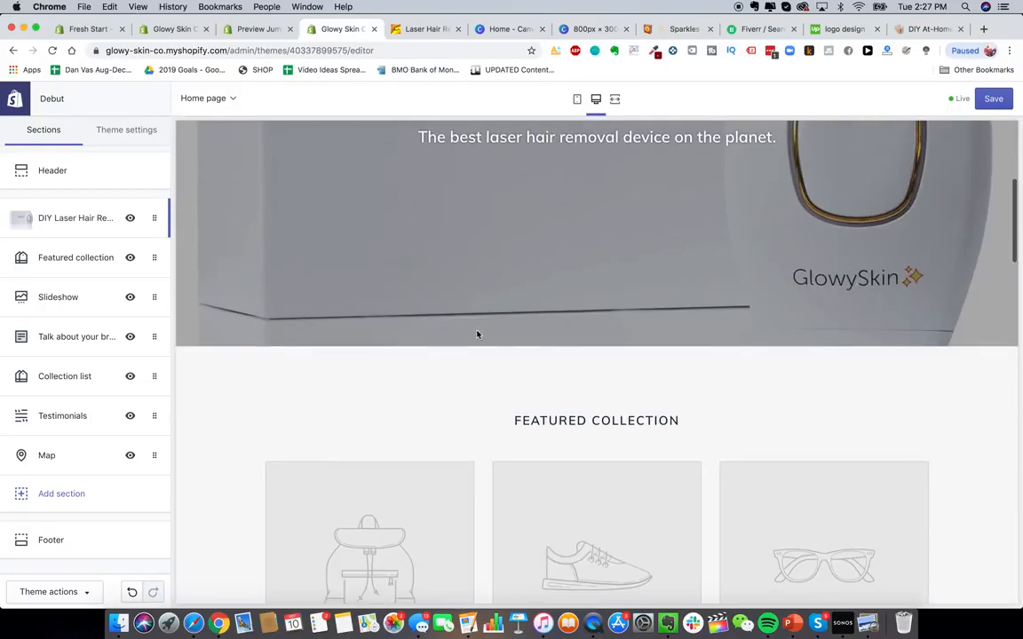
pyautogui.scroll(2, 368, 267)
pyautogui.scroll(-2, 368, 267)
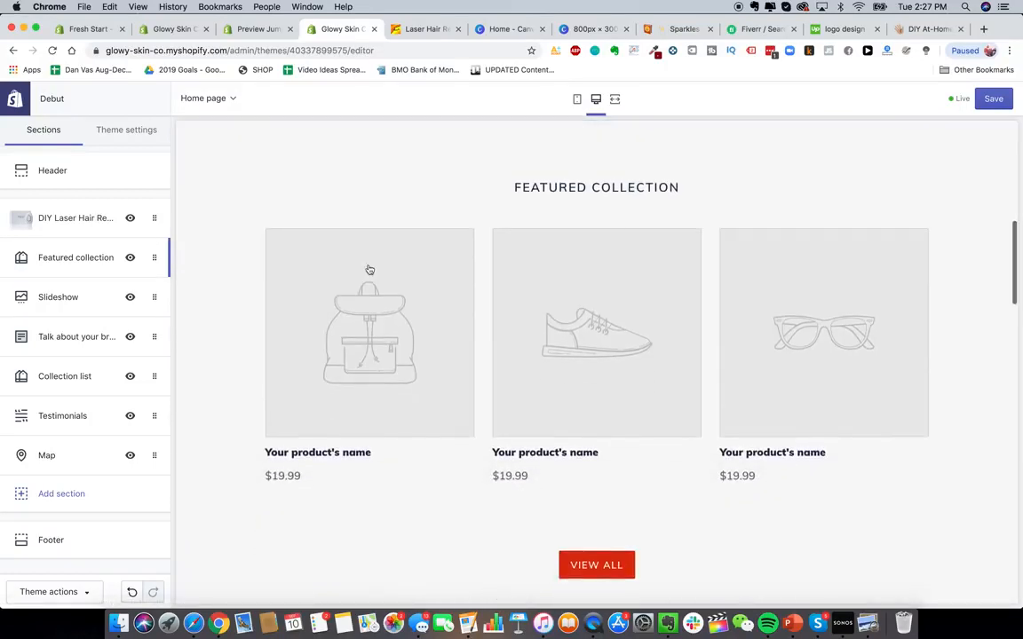
pyautogui.click(71, 257)
pyautogui.moveTo(54, 312); pyautogui.dragTo(16, 313)
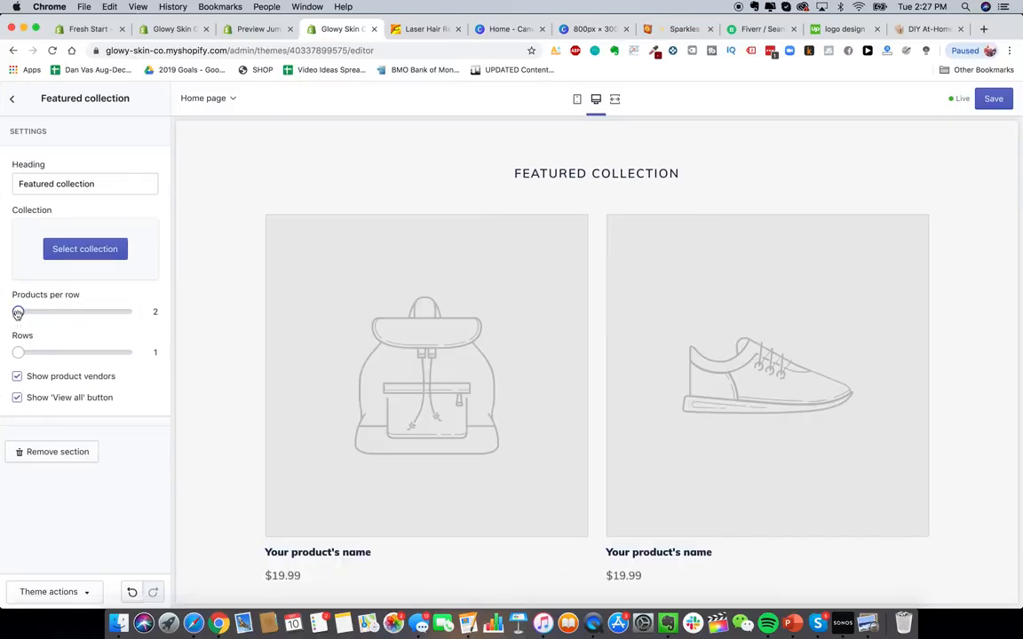
pyautogui.moveTo(17, 311); pyautogui.dragTo(53, 312)
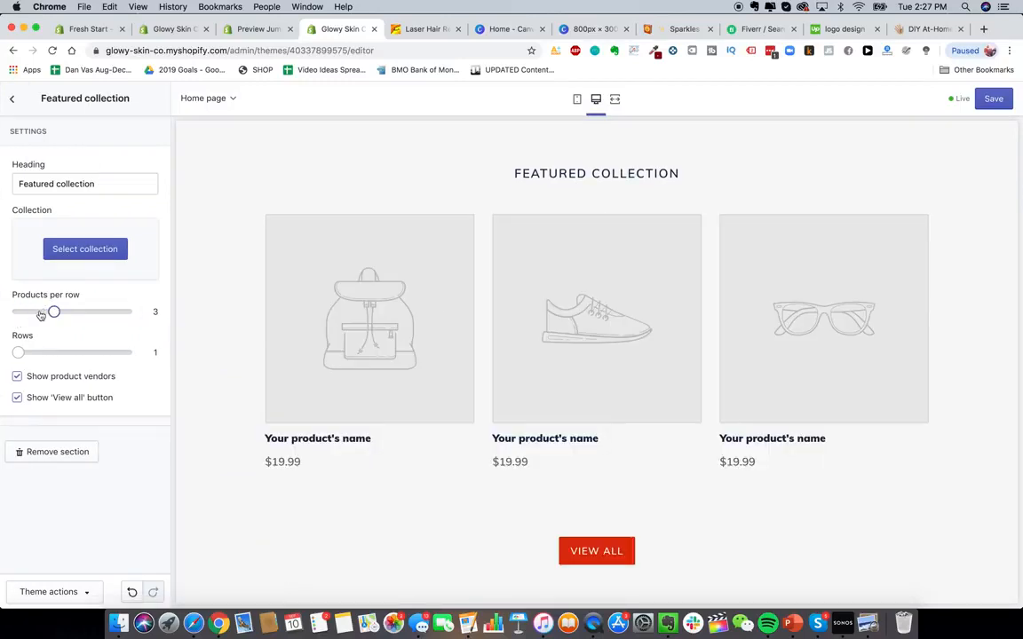
pyautogui.click(12, 98)
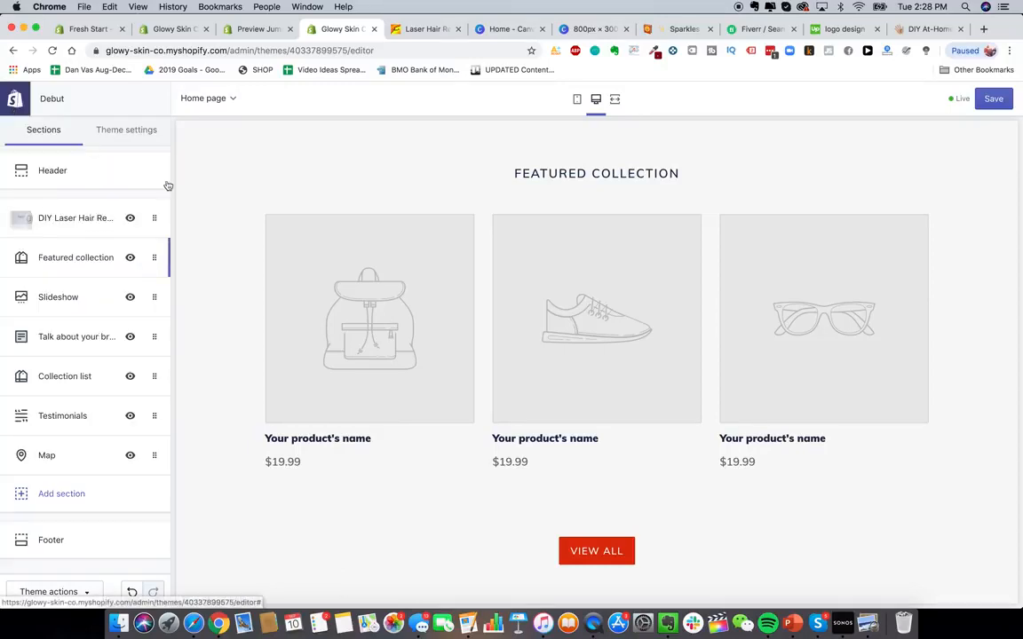
# - Hide the Featured collection section on the home page
pyautogui.click(130, 258)
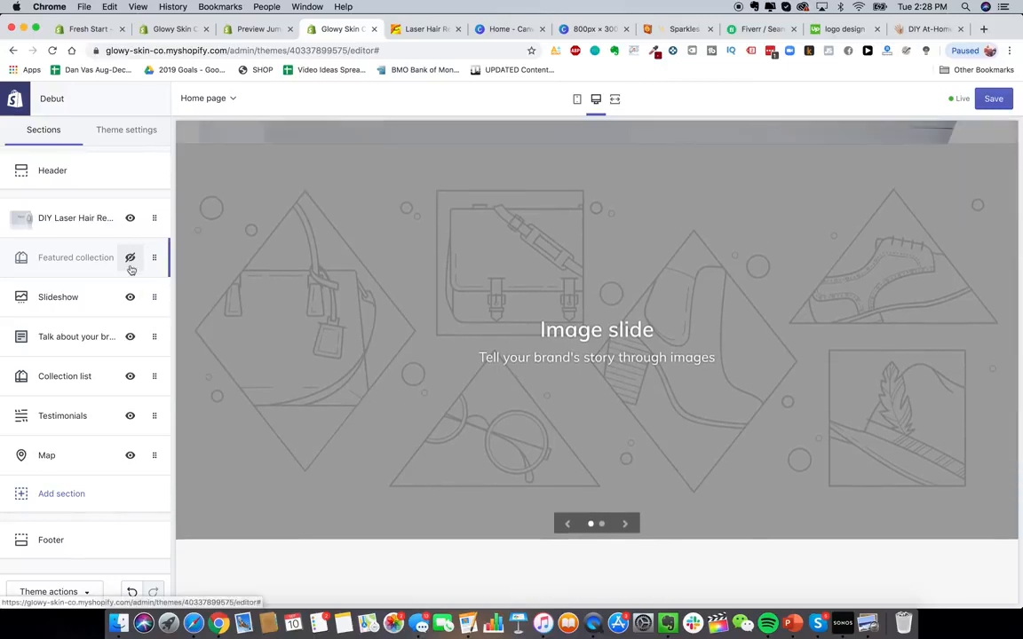
pyautogui.scroll(-6, 468, 443)
pyautogui.scroll(2, 458, 362)
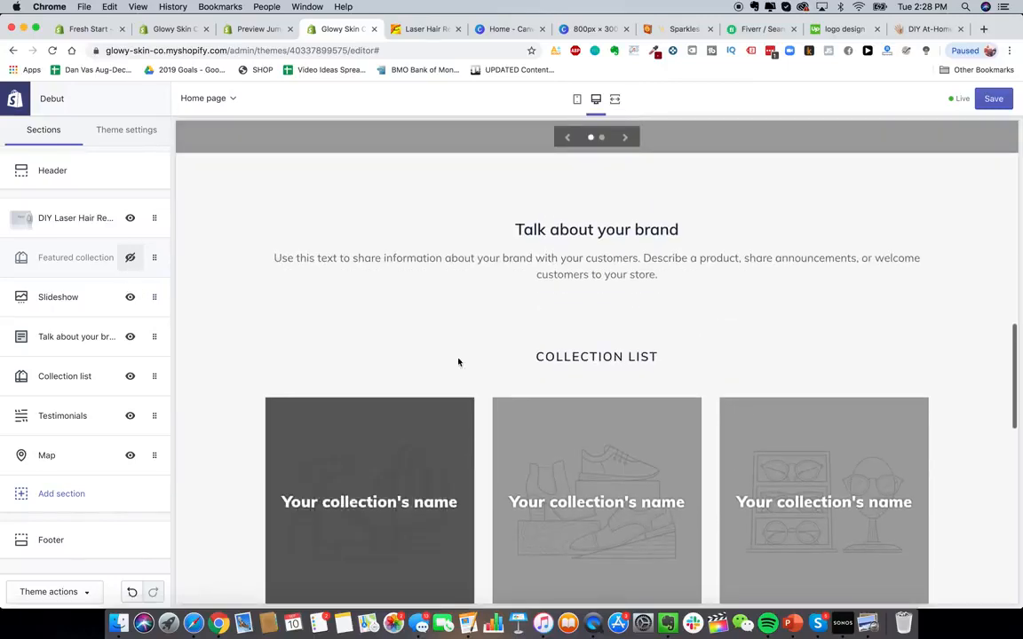
# - Open the Talk about your brand section and expand its text block settings
pyautogui.click(67, 336)
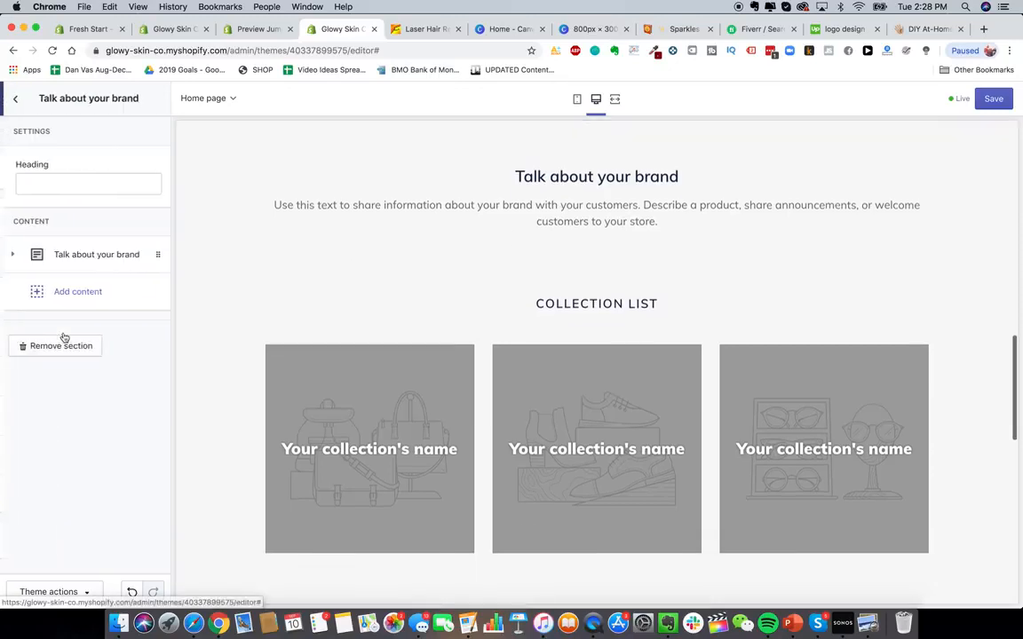
pyautogui.click(85, 256)
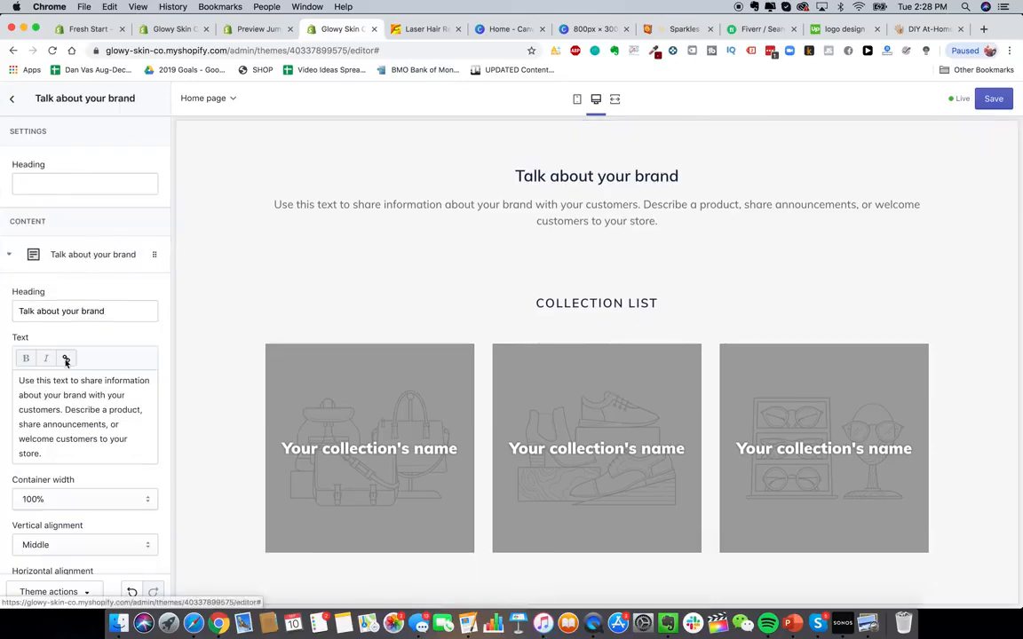
pyautogui.scroll(-3, 66, 360)
pyautogui.scroll(3, 76, 347)
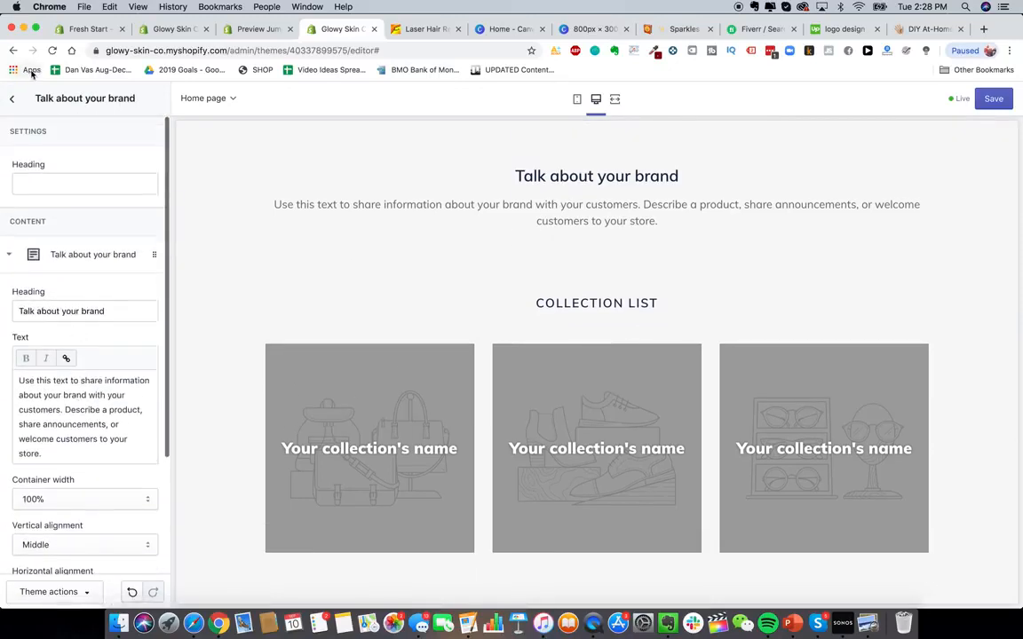
pyautogui.click(12, 99)
# - Hide the Map section on the home page
pyautogui.scroll(-5, 458, 418)
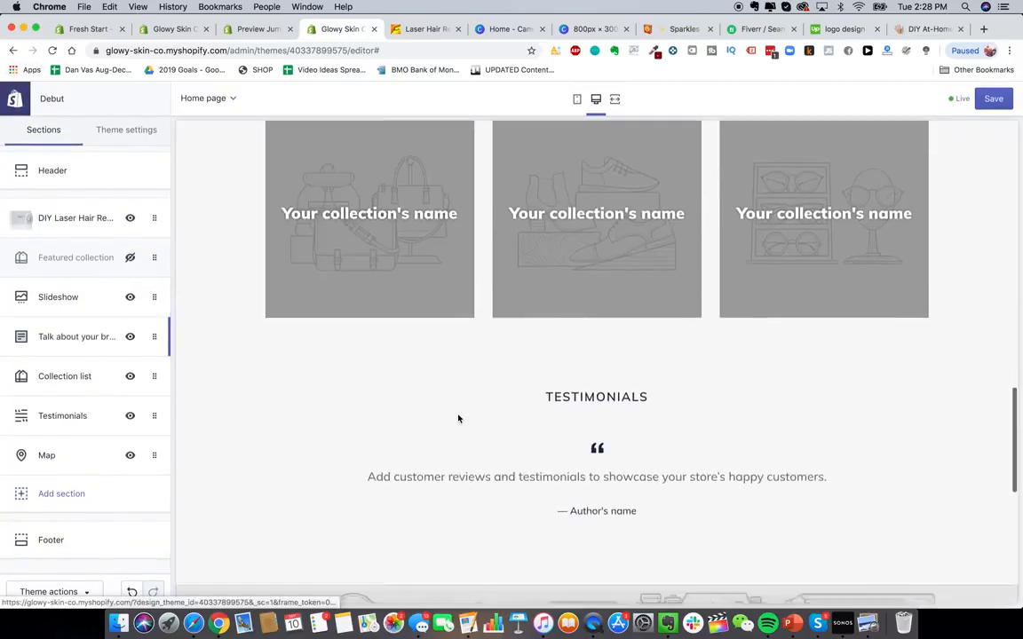
pyautogui.scroll(-10, 458, 418)
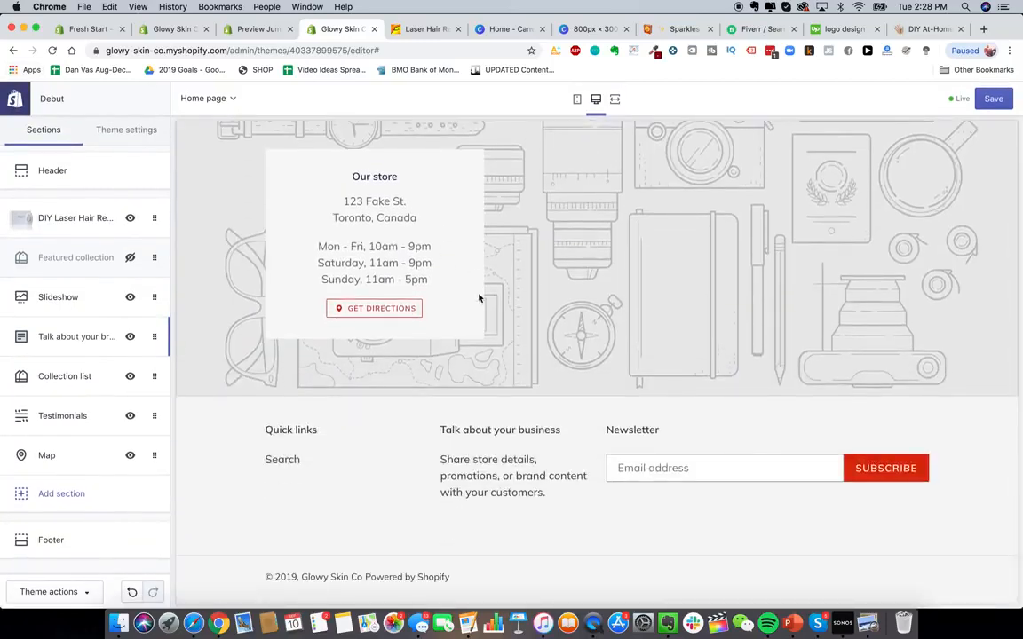
pyautogui.scroll(1, 478, 298)
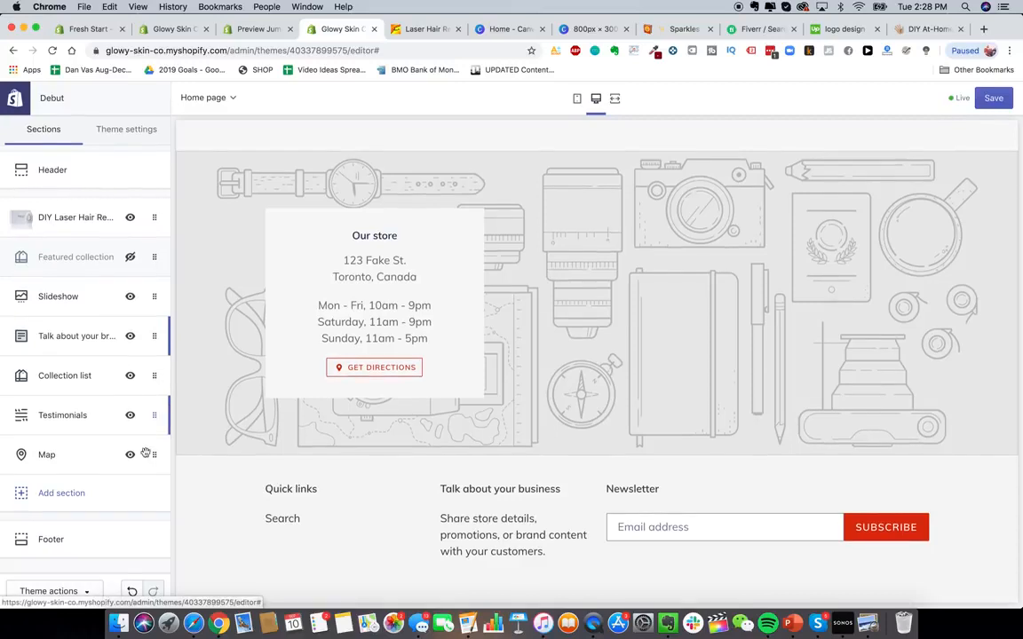
pyautogui.click(131, 456)
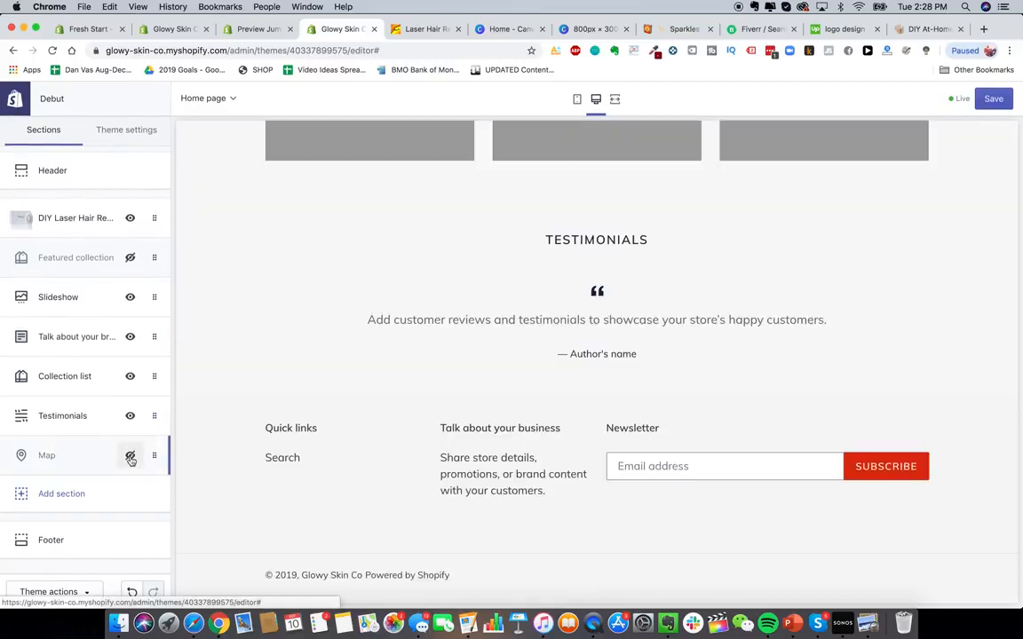
# - Open the footer settings and turn on payment icons
pyautogui.scroll(-1, 411, 417)
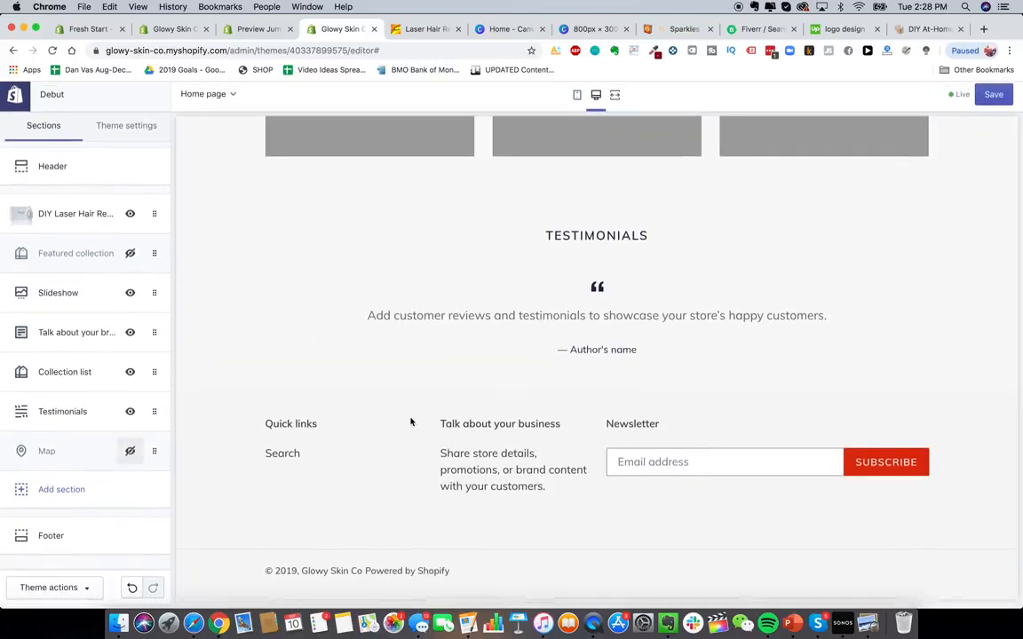
pyautogui.scroll(1, 398, 375)
pyautogui.click(120, 538)
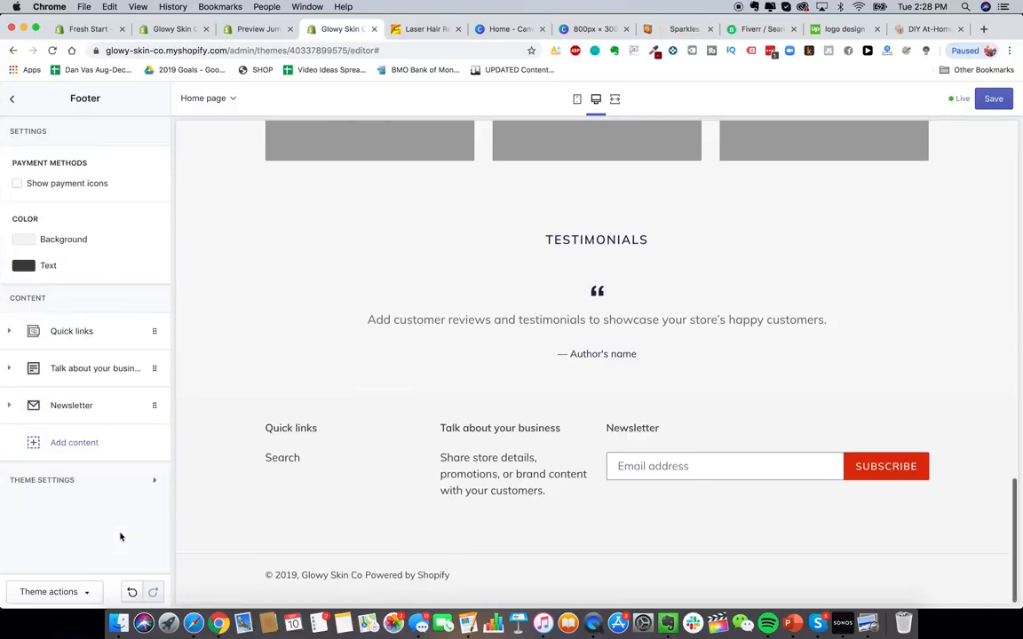
pyautogui.click(67, 185)
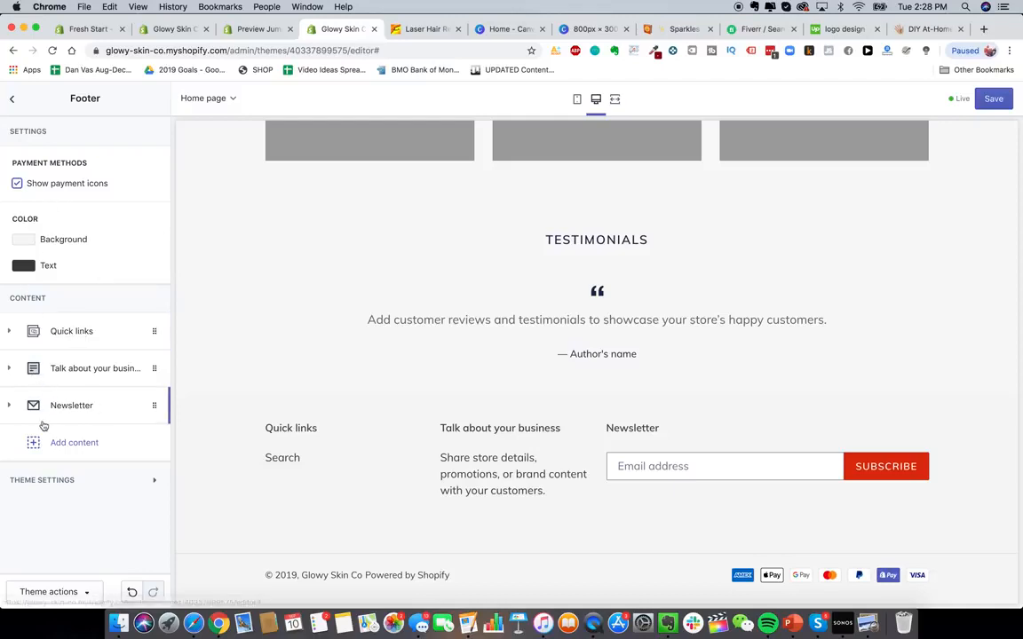
# - Remove the Newsletter, Talk about your business, and Quick links content blocks from the footer
pyautogui.click(89, 407)
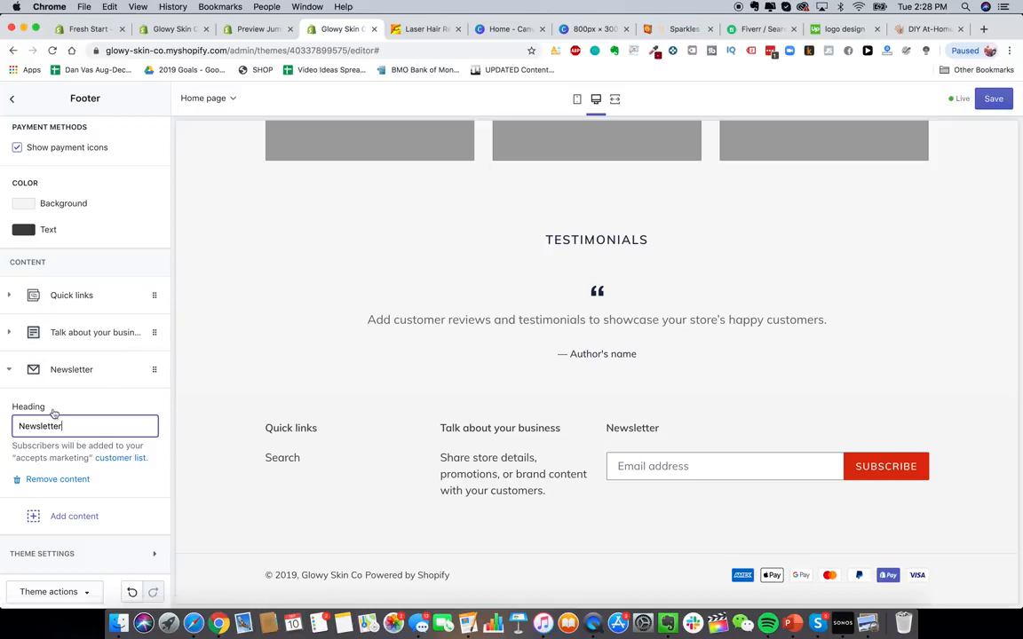
pyautogui.click(58, 481)
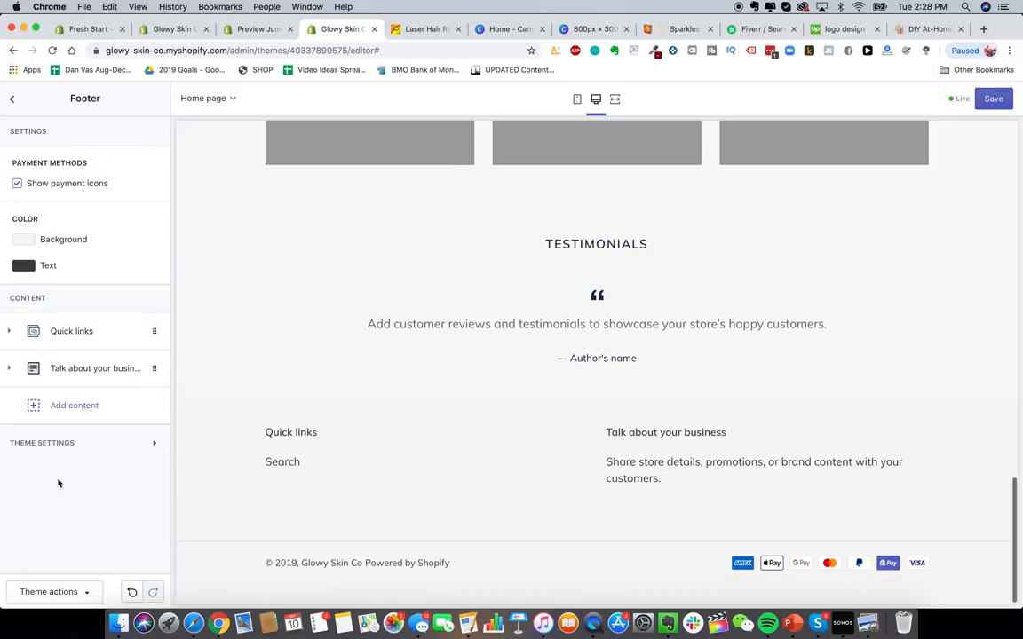
pyautogui.click(96, 371)
pyautogui.click(41, 559)
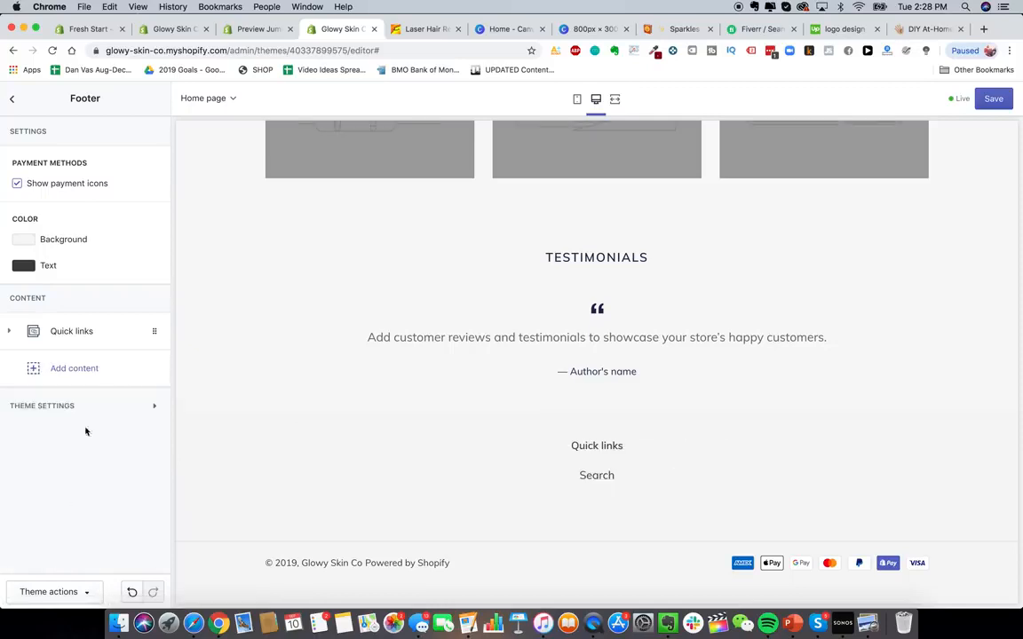
pyautogui.click(99, 332)
pyautogui.click(45, 505)
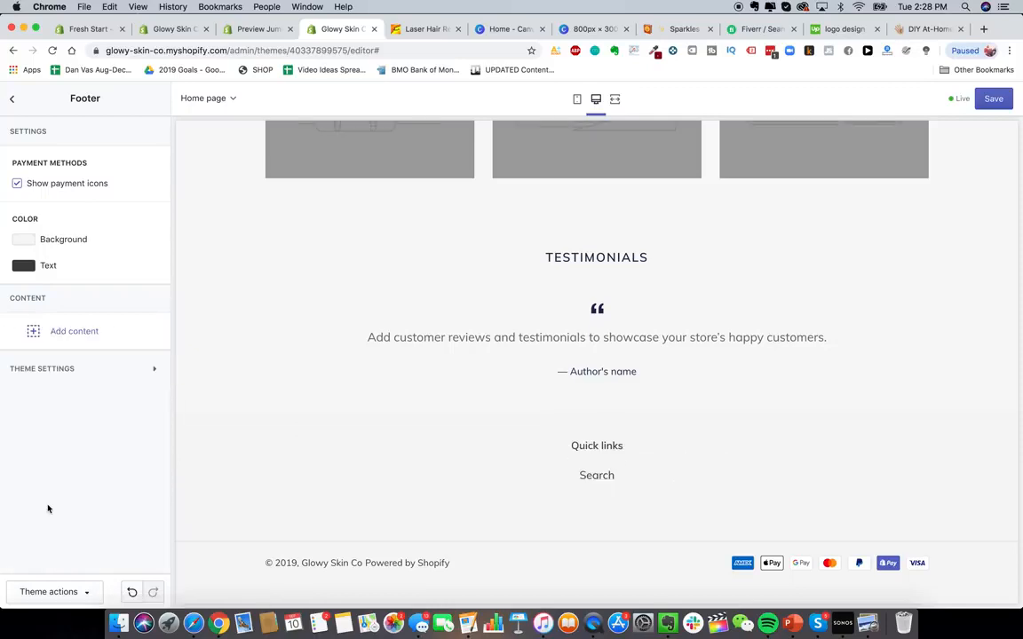
# - Open the headings and buttons font picker in Typography theme settings and browse the font list
pyautogui.scroll(4, 484, 437)
pyautogui.scroll(5, 484, 435)
pyautogui.click(12, 98)
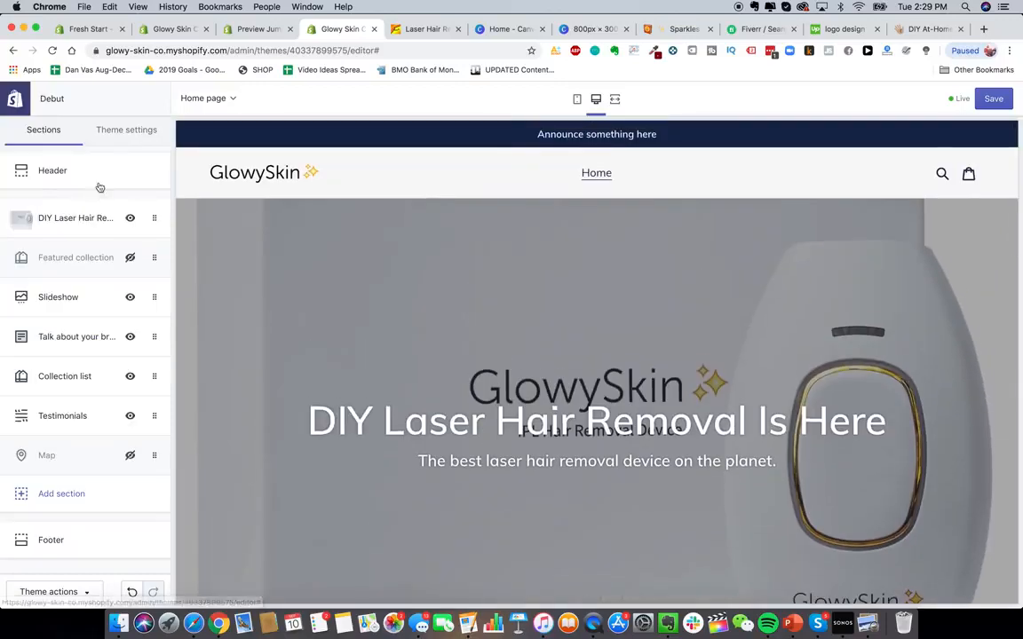
pyautogui.click(126, 131)
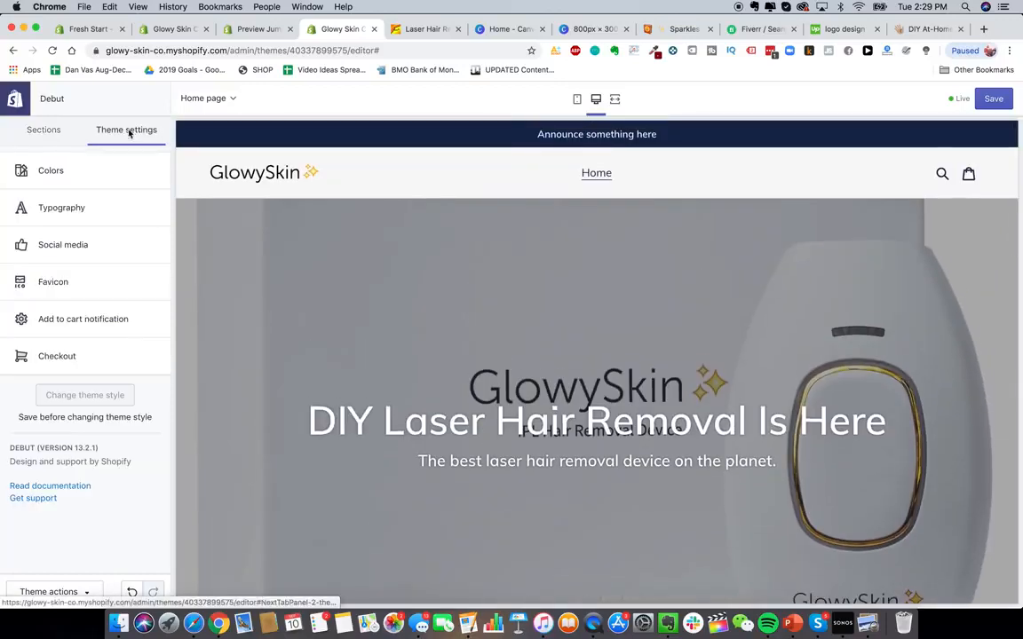
pyautogui.click(88, 210)
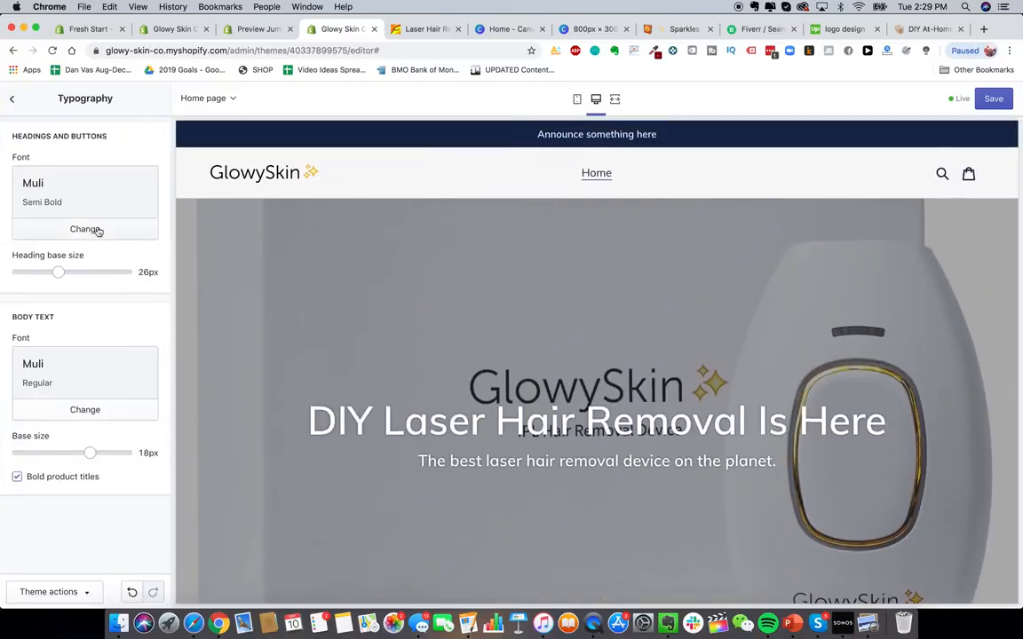
pyautogui.click(86, 229)
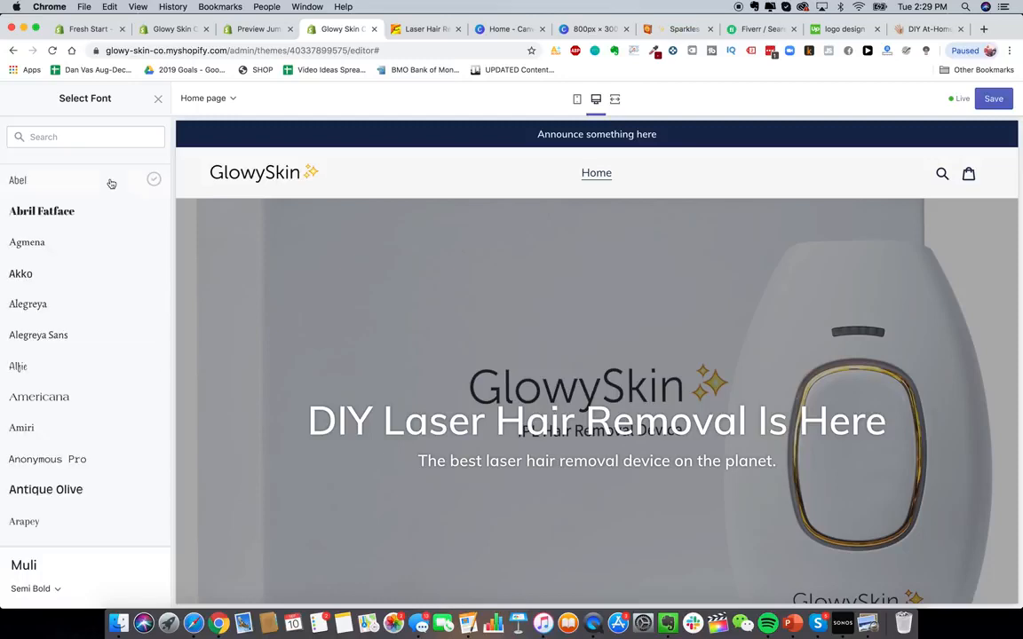
pyautogui.scroll(-4, 89, 426)
pyautogui.scroll(-3, 90, 493)
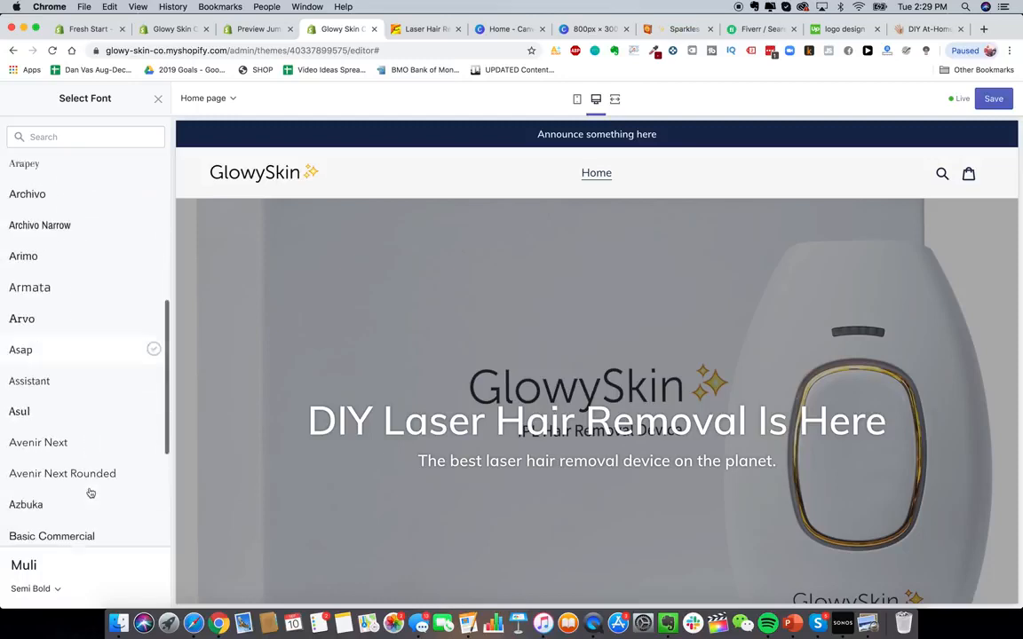
pyautogui.scroll(-3, 101, 425)
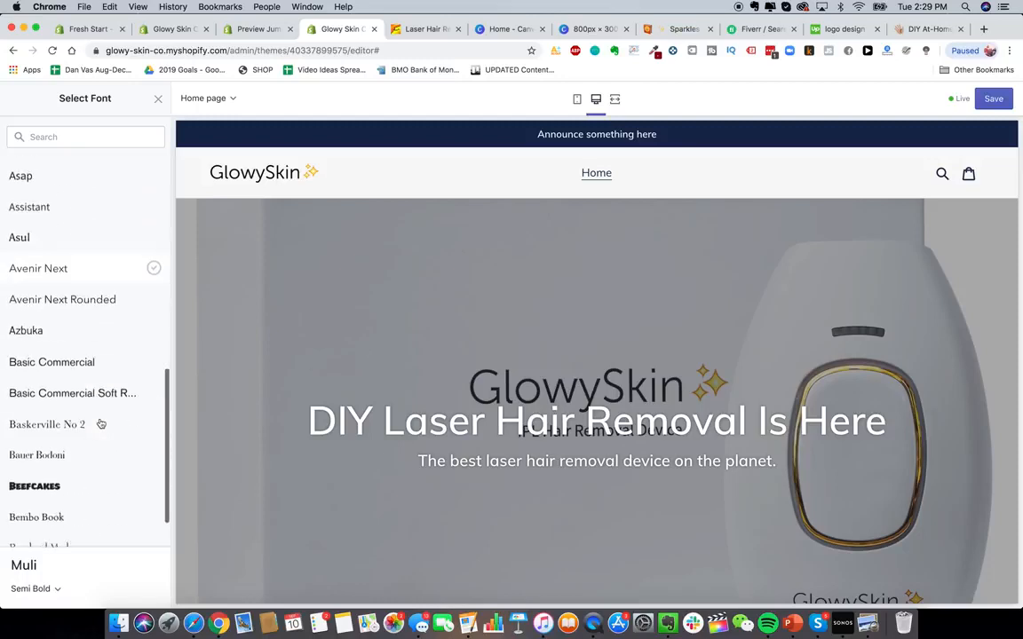
pyautogui.scroll(7, 85, 444)
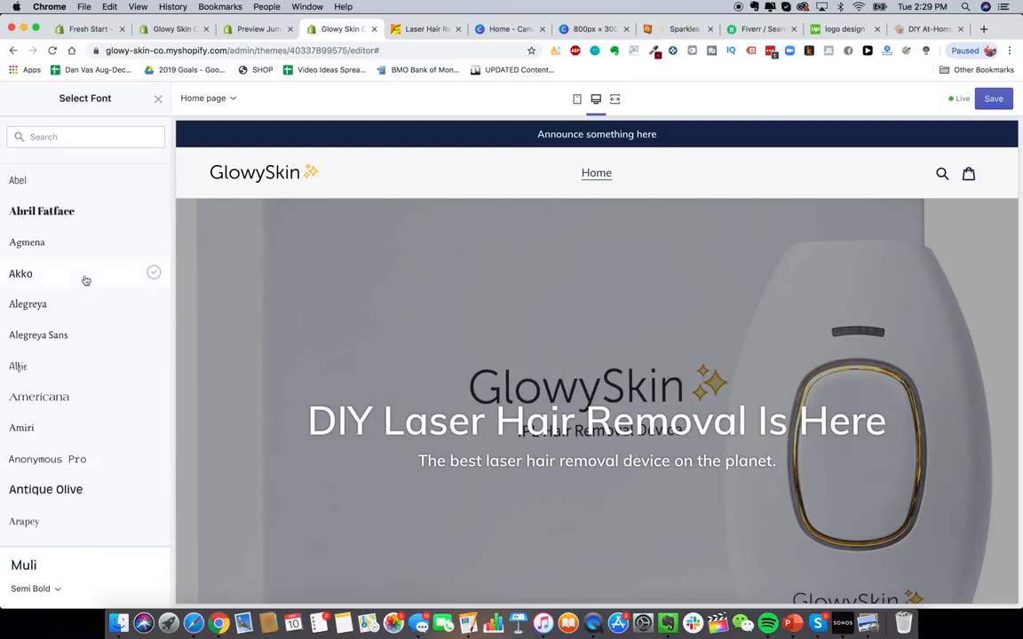
pyautogui.scroll(-1, 115, 360)
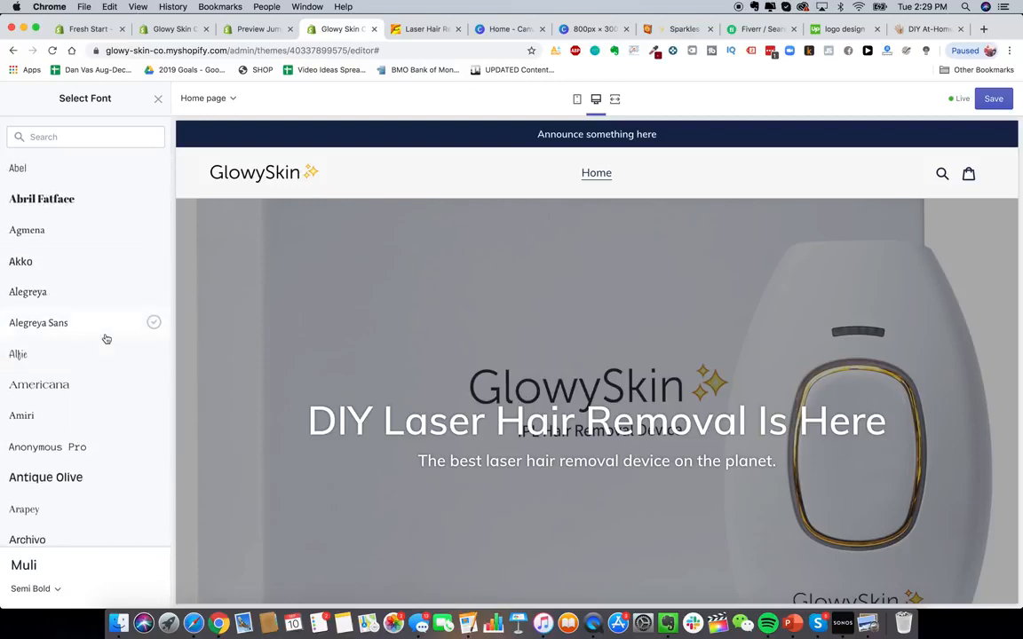
pyautogui.scroll(-1, 98, 311)
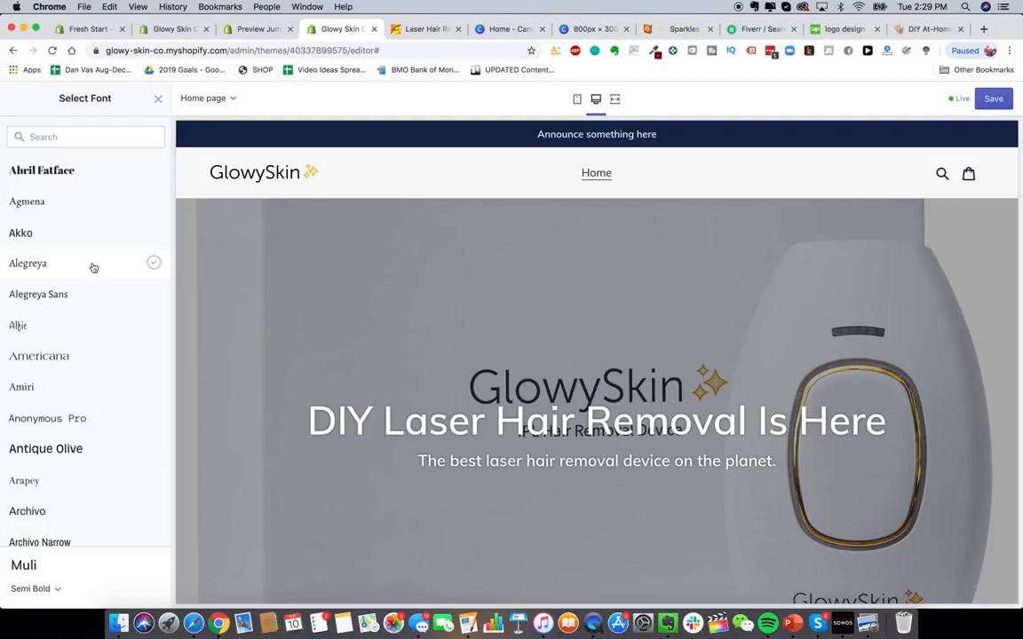
# - Preview Alegreya and Arvo, and select Assistant as the headings and buttons font
pyautogui.click(93, 267)
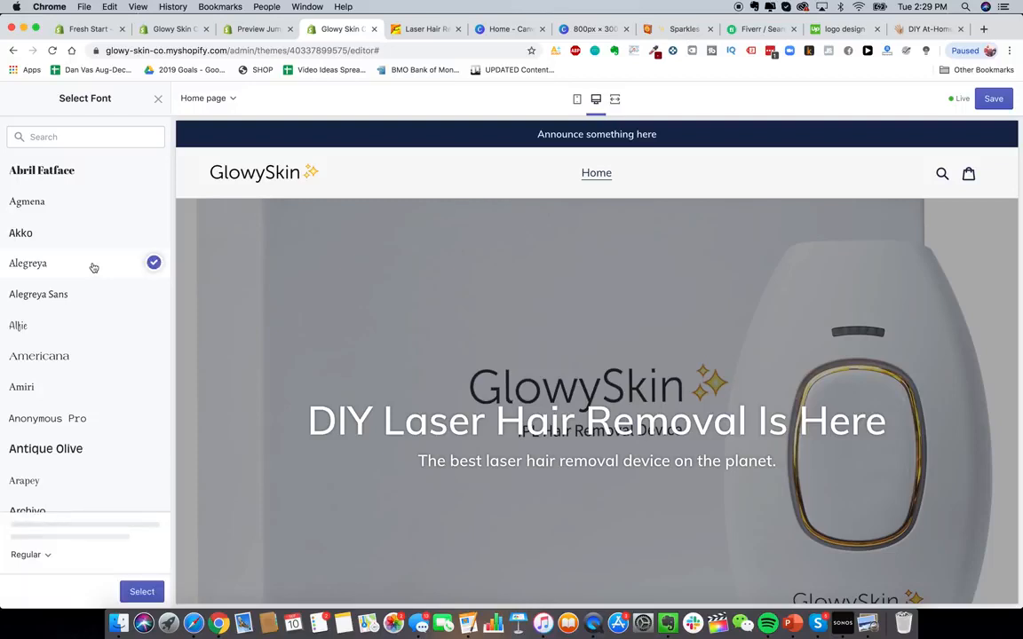
pyautogui.scroll(-3, 87, 308)
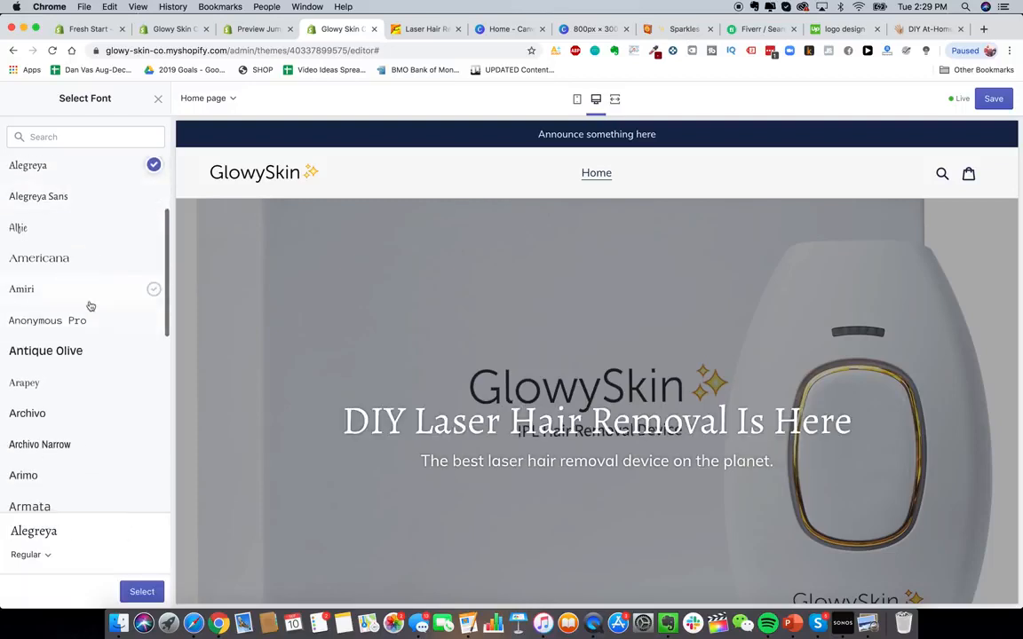
pyautogui.scroll(-6, 90, 305)
pyautogui.click(72, 360)
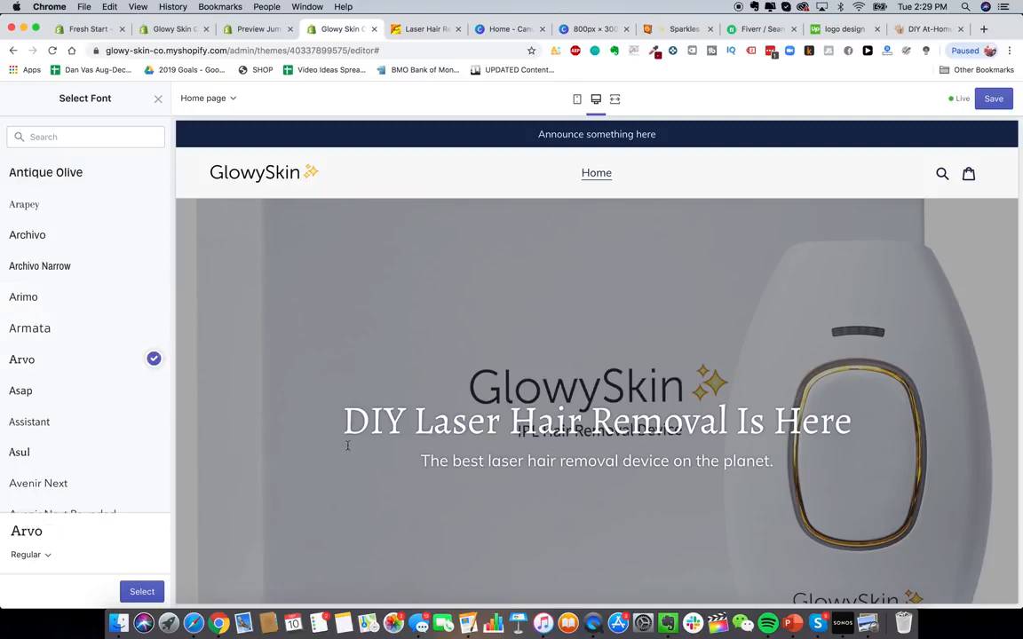
pyautogui.scroll(-1, 150, 382)
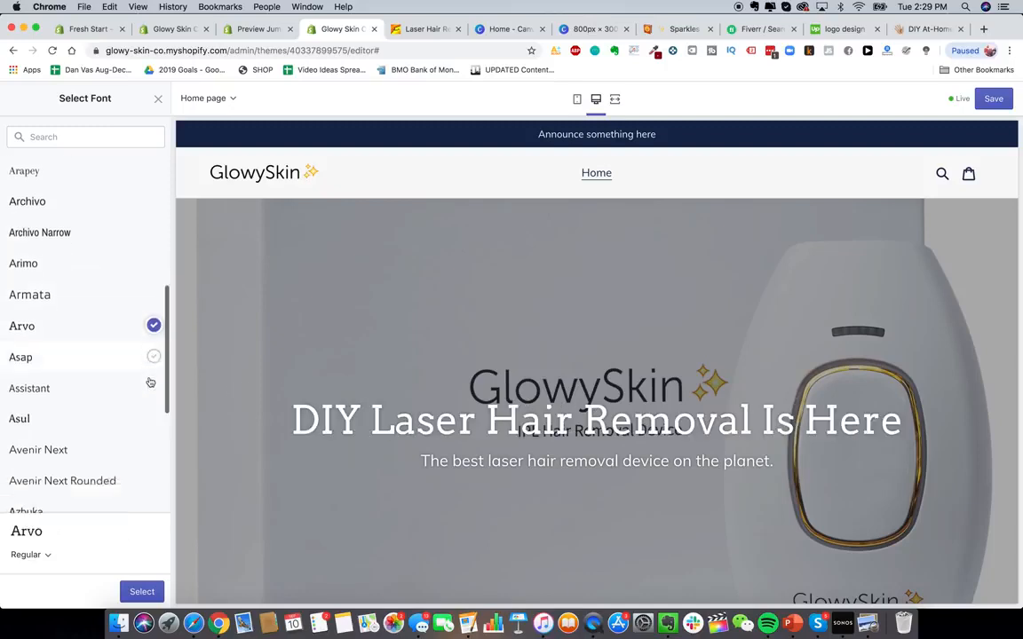
pyautogui.click(122, 367)
pyautogui.scroll(-2, 115, 401)
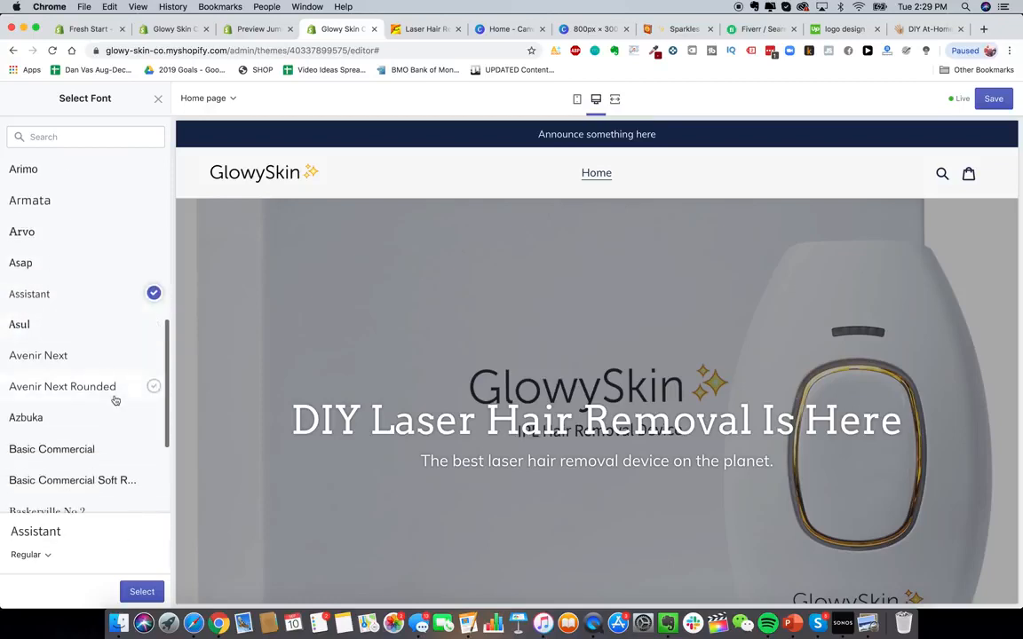
pyautogui.scroll(-5, 115, 400)
pyautogui.click(109, 486)
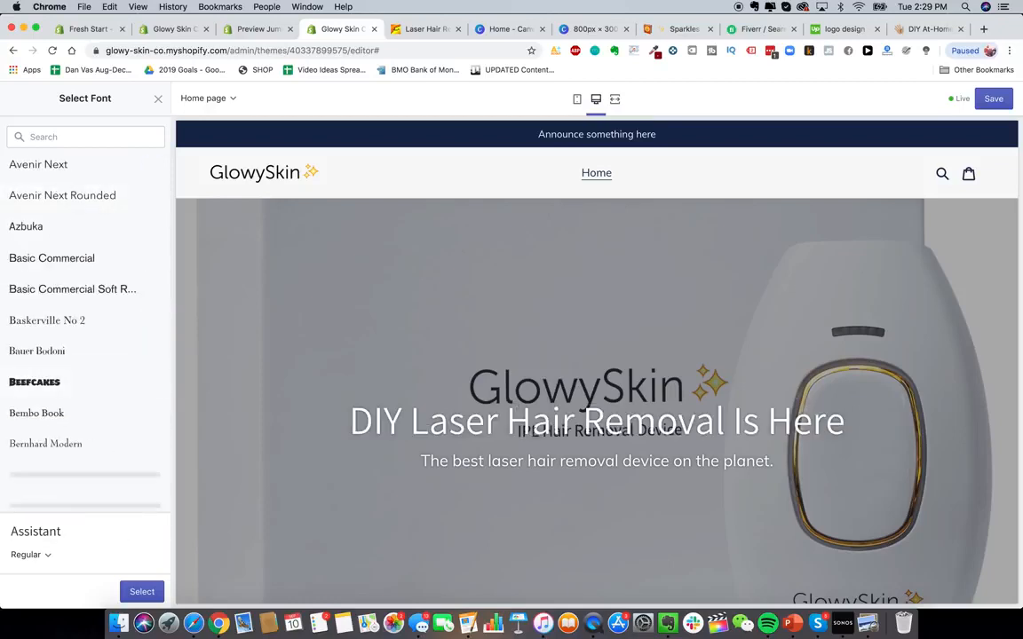
pyautogui.click(142, 592)
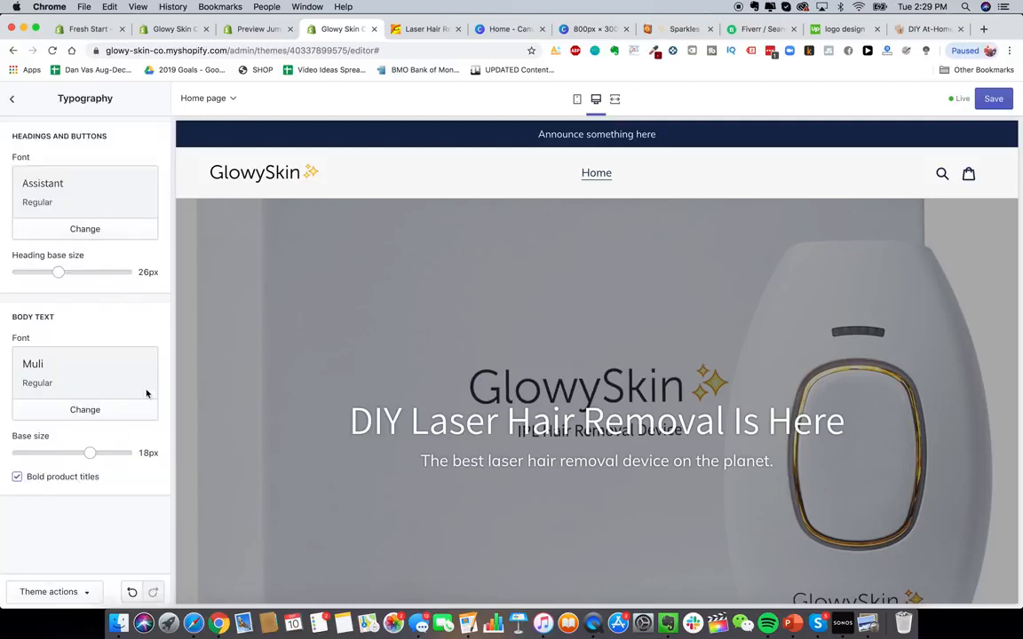
pyautogui.scroll(-2, 516, 403)
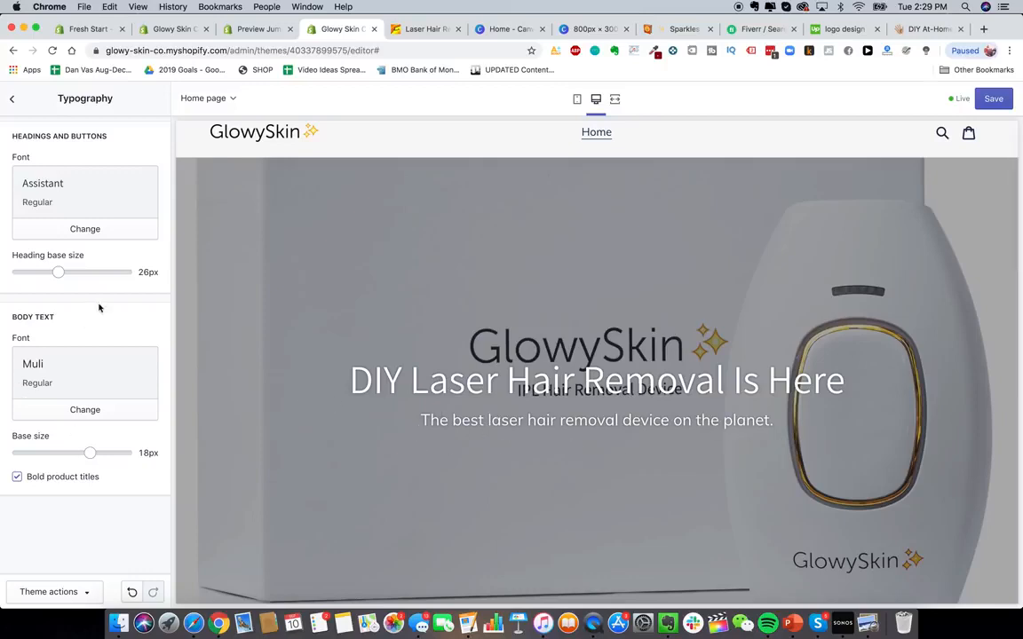
pyautogui.moveTo(78, 453)
pyautogui.mouseDown()
pyautogui.moveTo(57, 453)
pyautogui.moveTo(89, 453)
pyautogui.mouseUp()
pyautogui.moveTo(58, 271)
pyautogui.mouseDown()
pyautogui.moveTo(111, 272)
pyautogui.moveTo(58, 271)
pyautogui.mouseUp()
# - Preview the home page in the mobile view
pyautogui.click(577, 100)
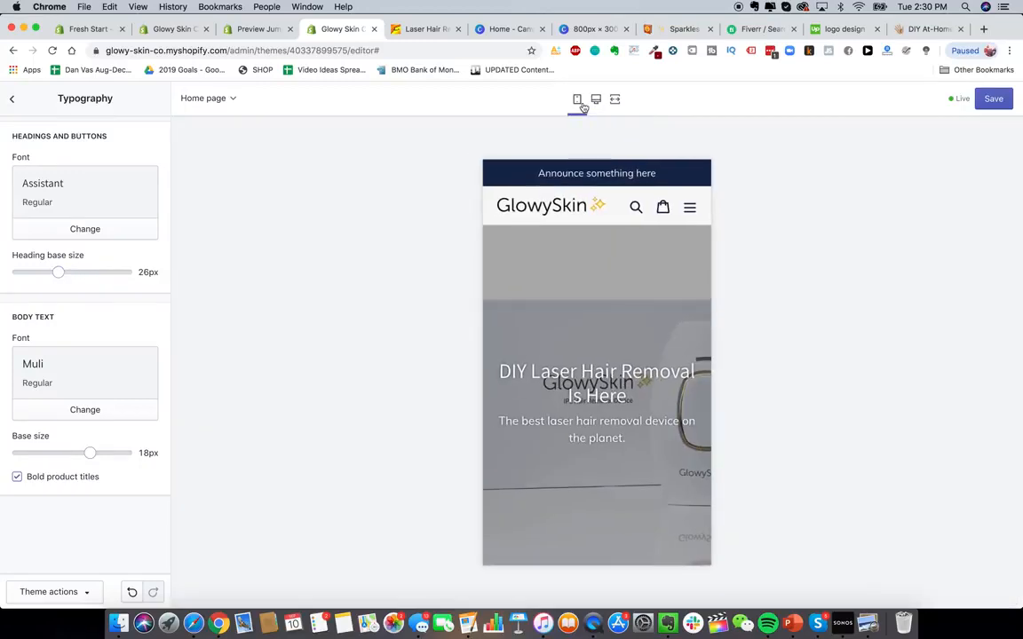
pyautogui.scroll(-3, 674, 536)
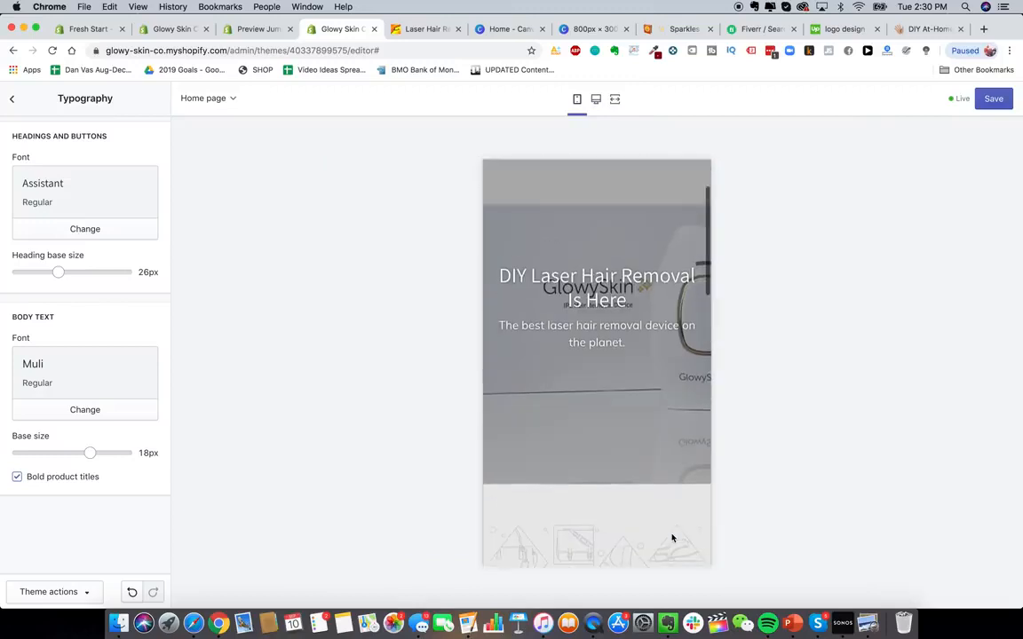
pyautogui.scroll(1, 672, 538)
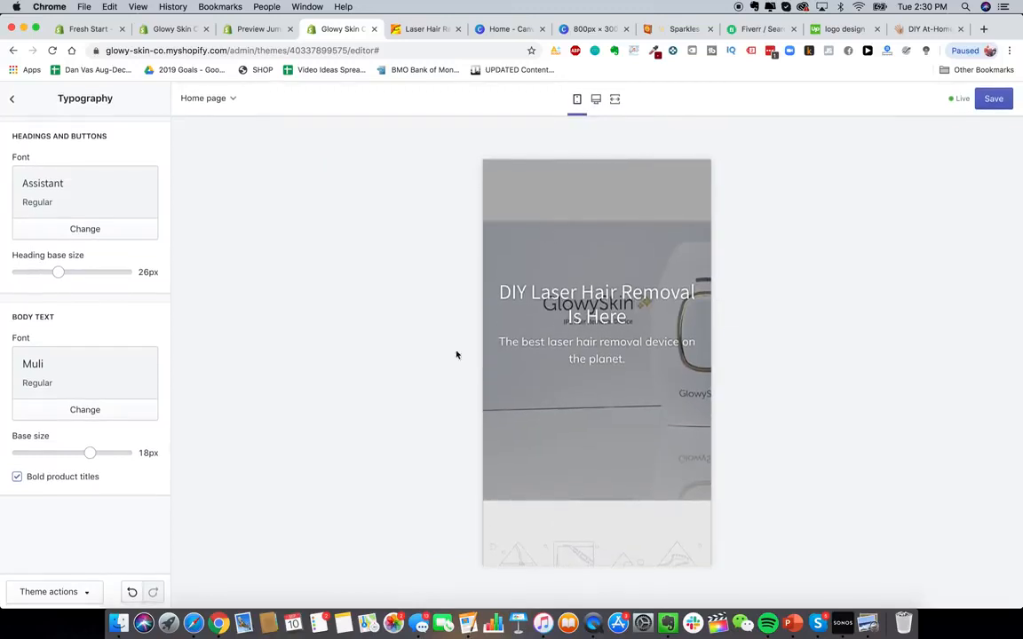
pyautogui.scroll(3, 573, 321)
pyautogui.scroll(-2, 568, 319)
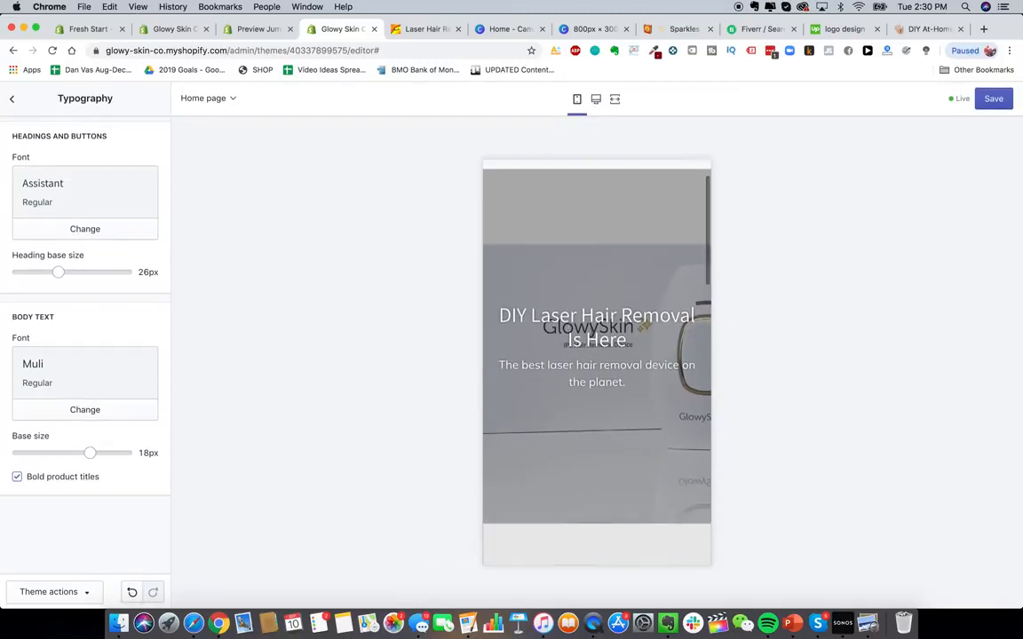
pyautogui.scroll(-10, 583, 296)
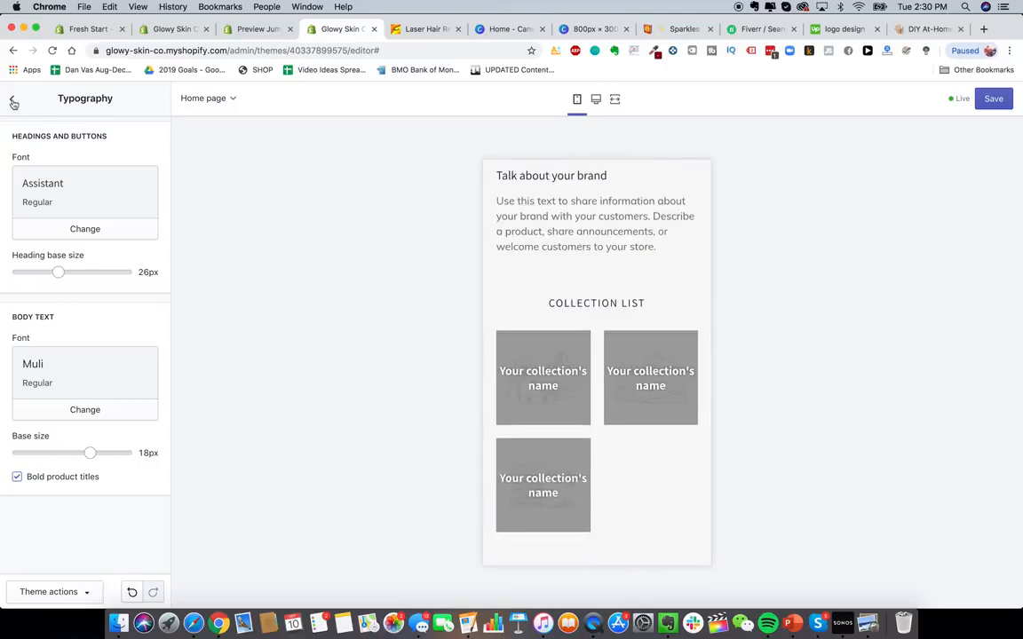
# - Open the DIY Laser Hair Removal hero section settings and return to the desktop preview
pyautogui.click(12, 100)
pyautogui.click(45, 134)
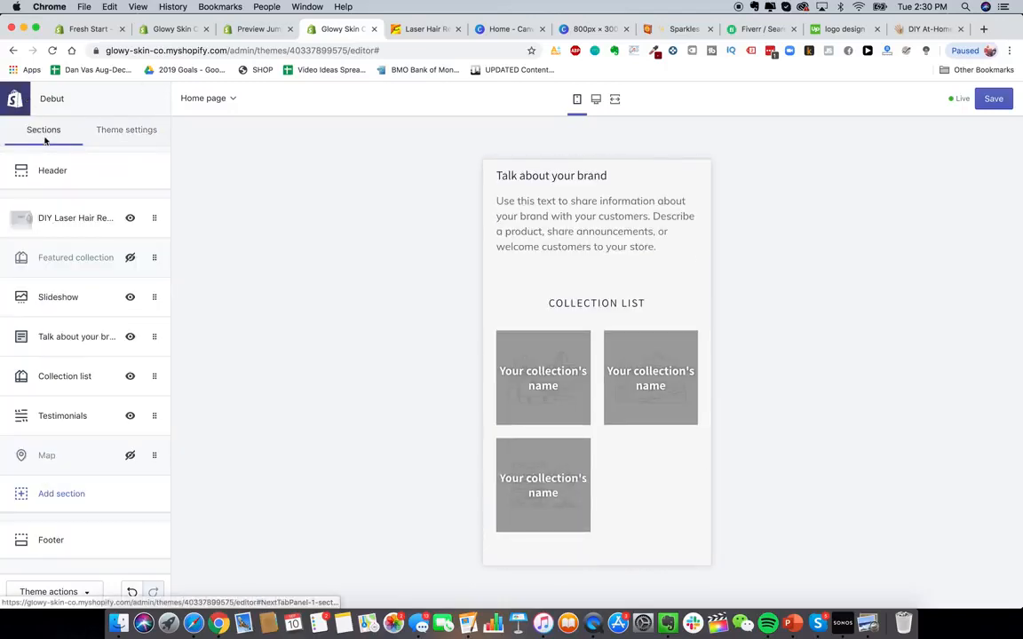
pyautogui.click(75, 218)
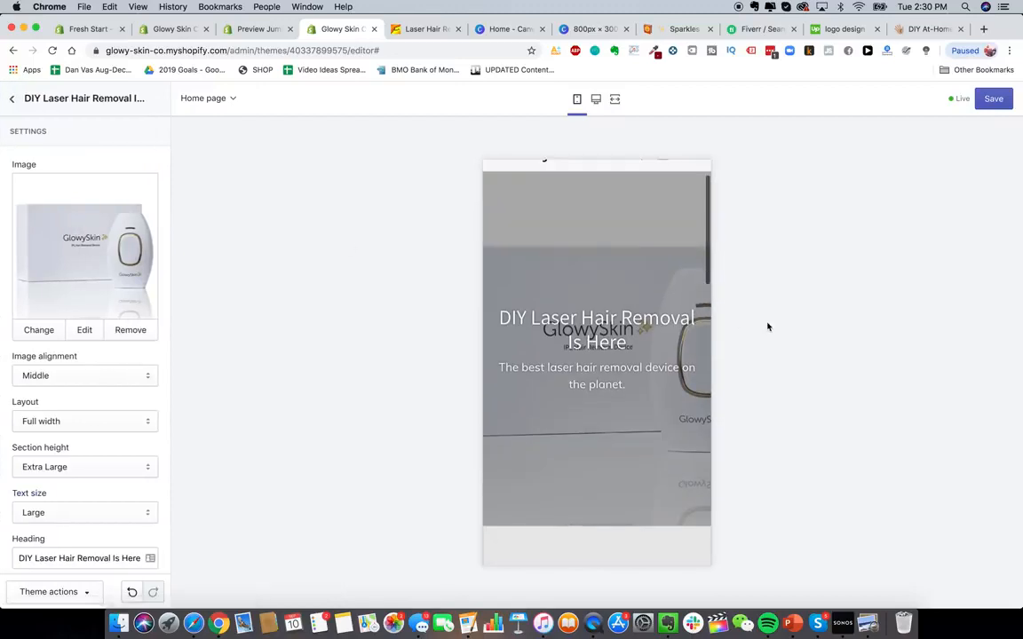
pyautogui.click(594, 99)
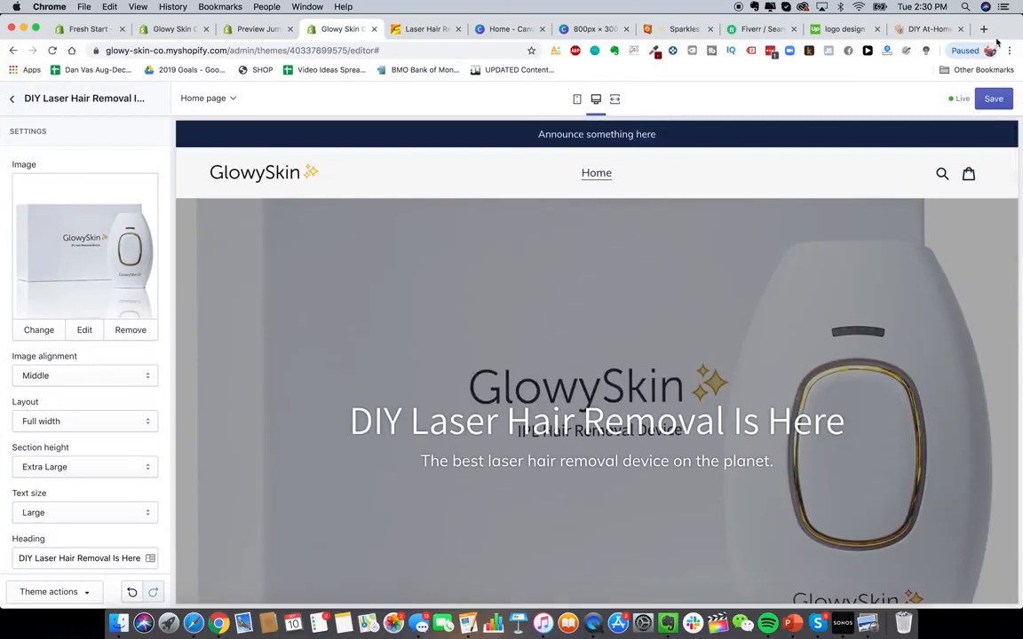
# - Open a new browser tab and search Google Images for images
pyautogui.click(984, 32)
pyautogui.write('ges&oq=images')
pyautogui.press('Return')
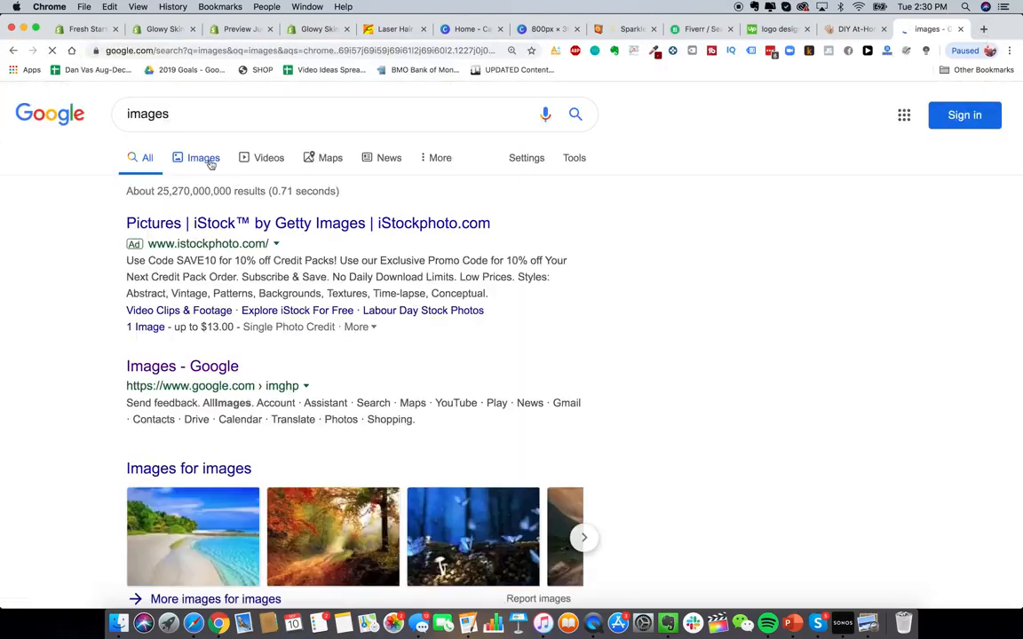
pyautogui.click(210, 162)
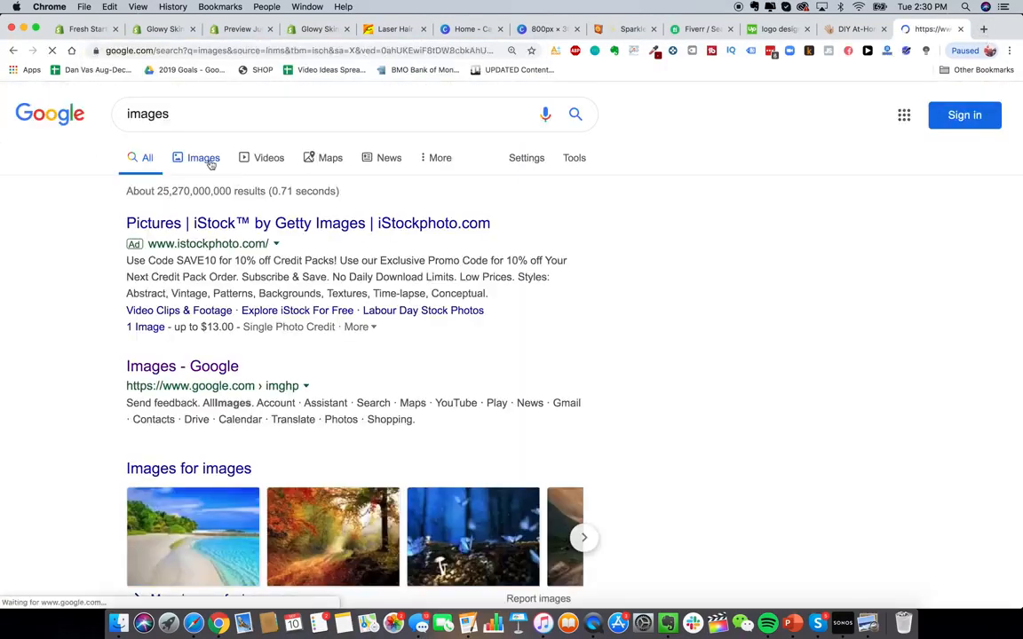
pyautogui.doubleClick(191, 115)
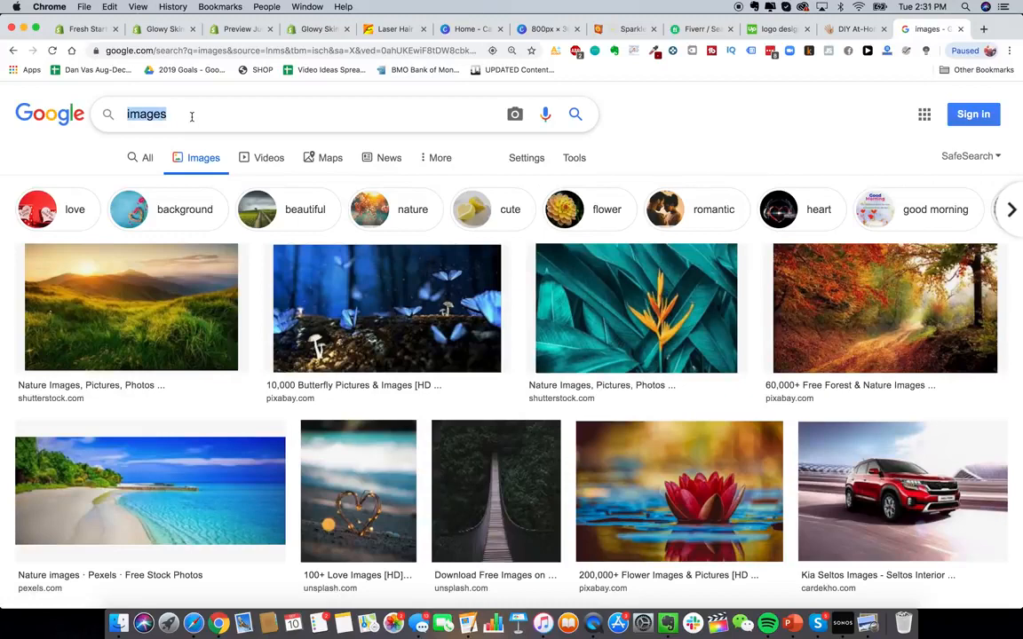
# - Search Google Images for laser hair removal device and preview one of the device images
pyautogui.write('laser hair removal device')
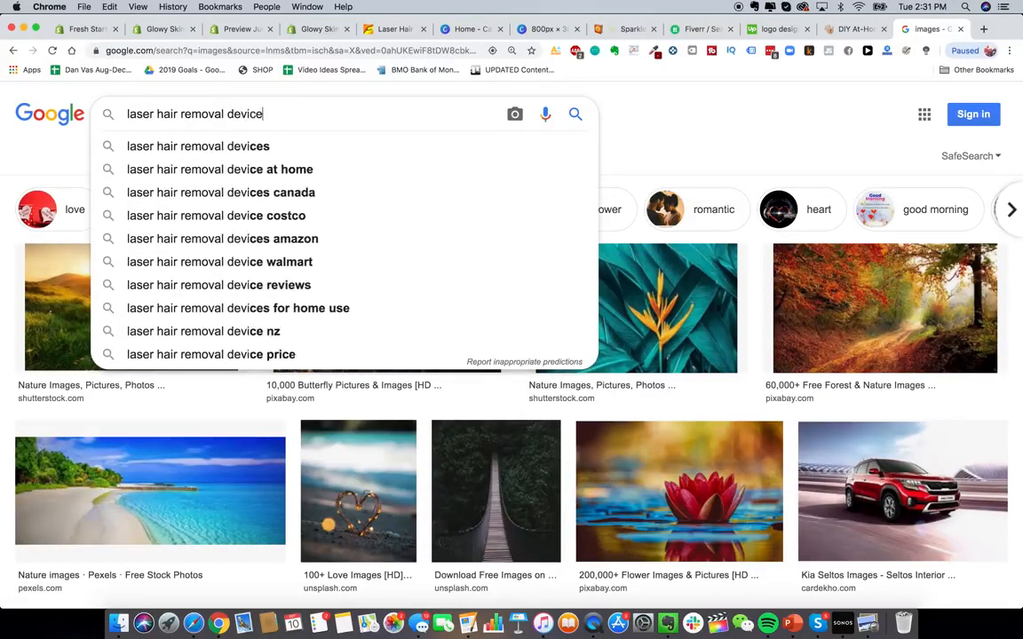
pyautogui.press('Return')
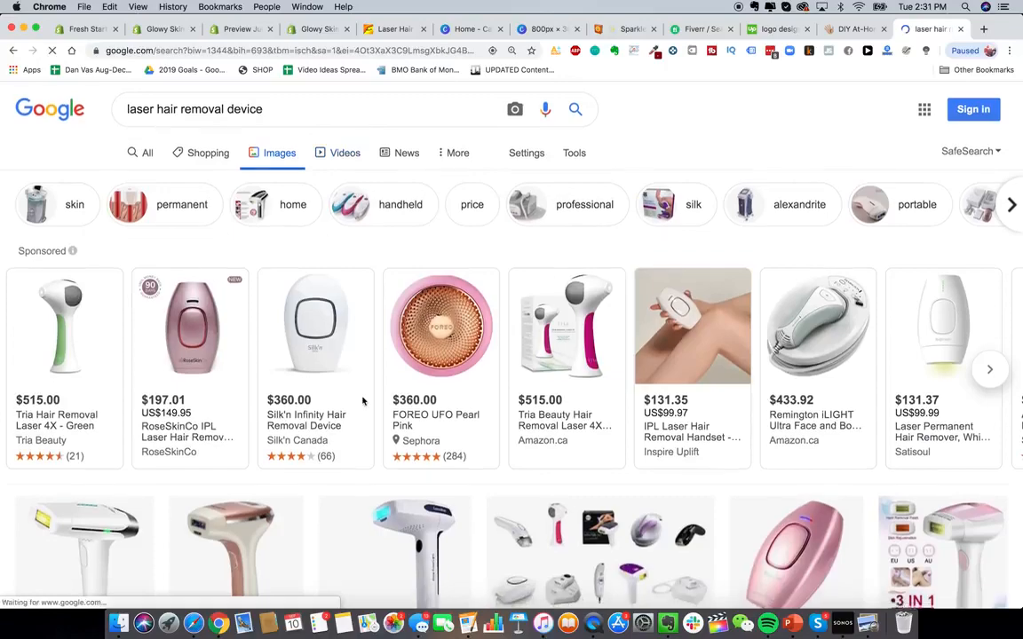
pyautogui.scroll(-10, 363, 402)
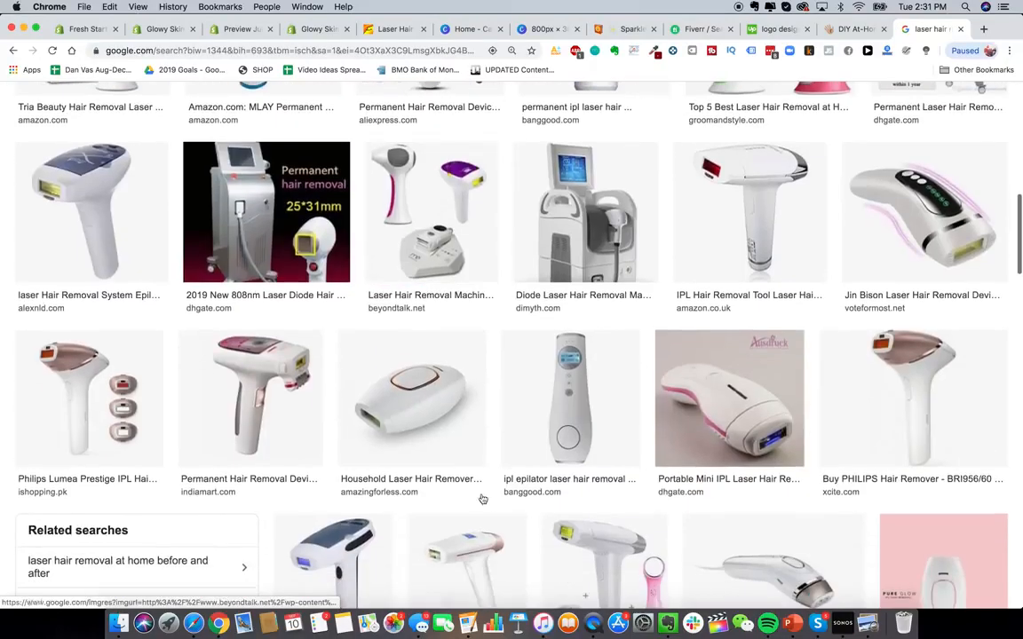
pyautogui.click(432, 391)
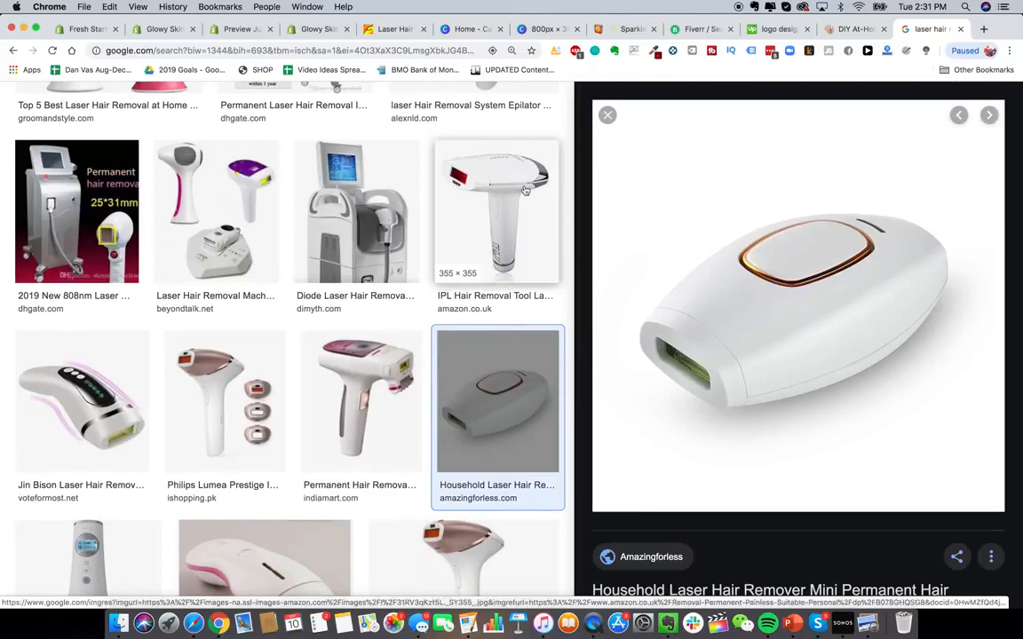
pyautogui.scroll(1, 525, 221)
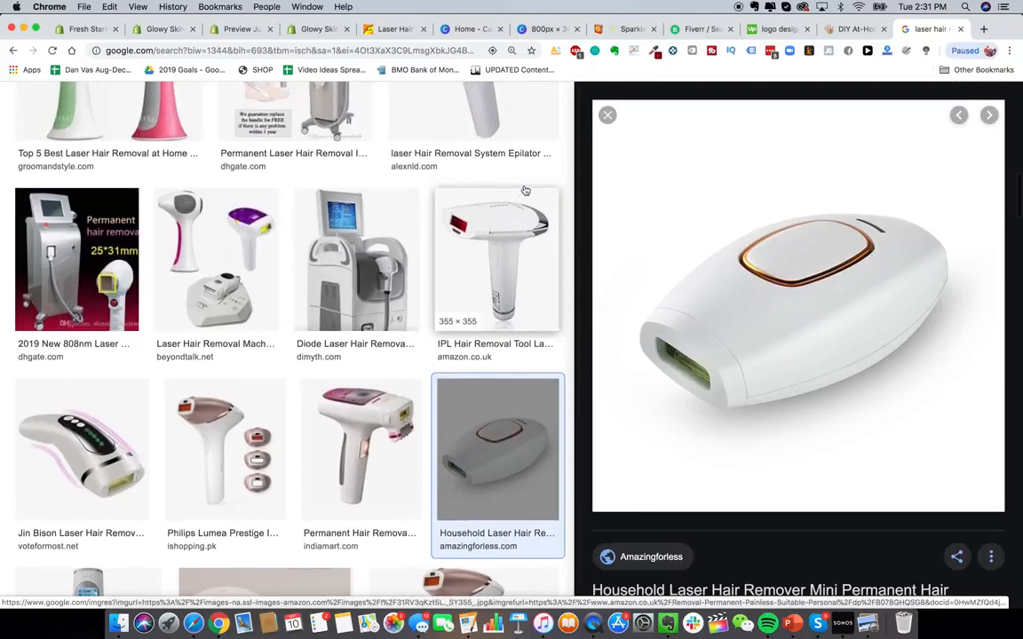
pyautogui.click(608, 116)
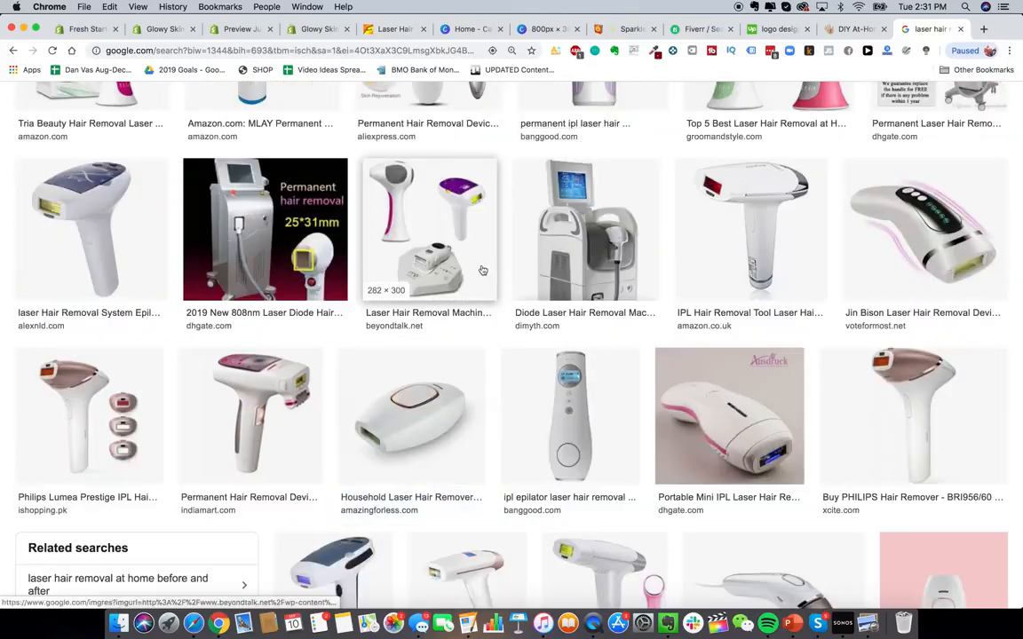
# - Close the image search tab and start adding a new product from the store admin's Products page
pyautogui.press('super+w')
pyautogui.scroll(-3, 548, 407)
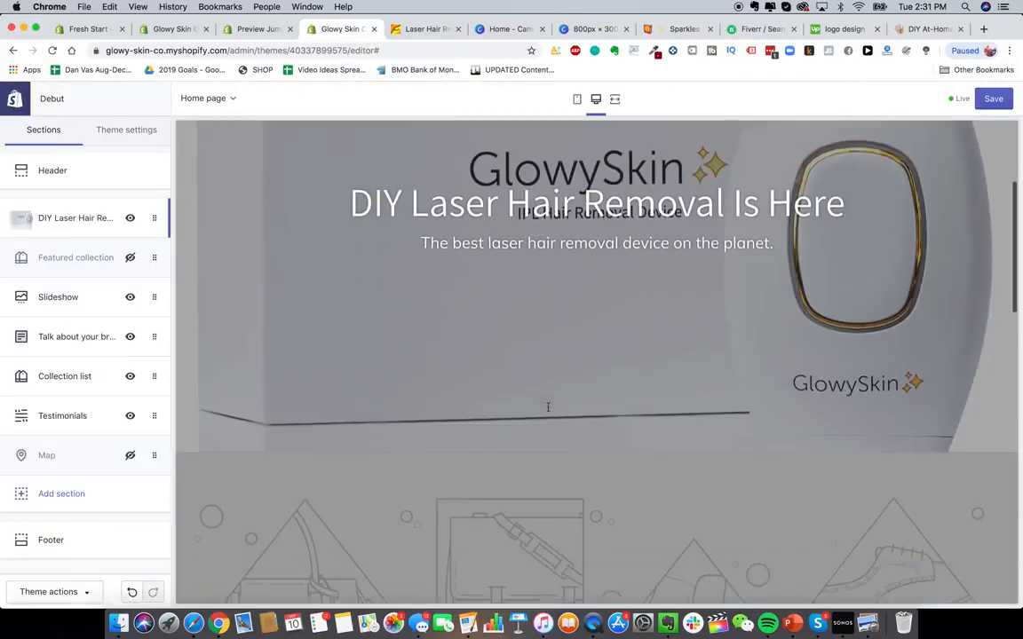
pyautogui.scroll(3, 548, 406)
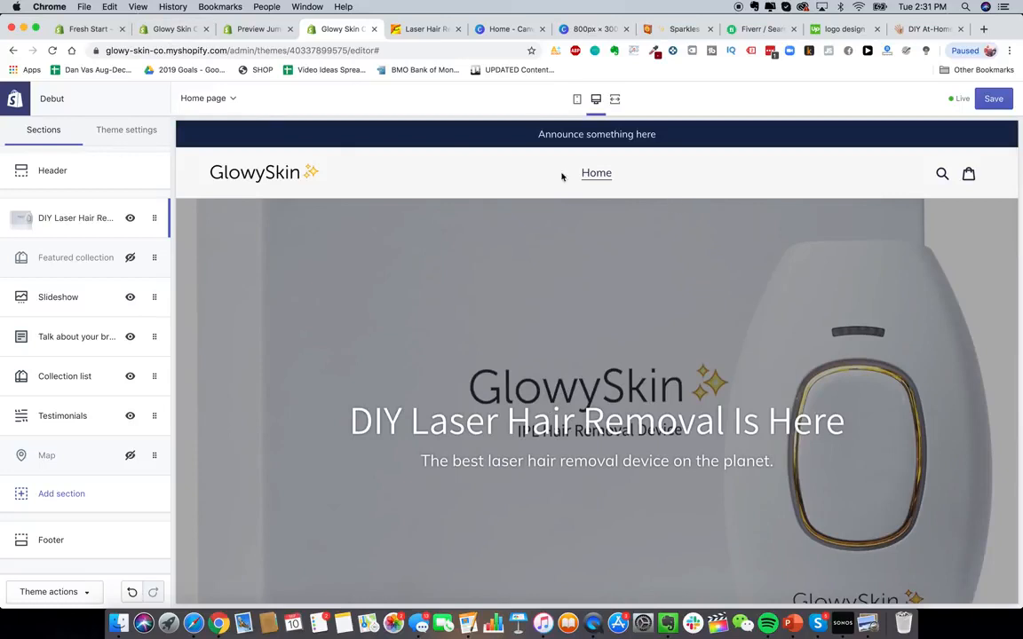
pyautogui.click(173, 28)
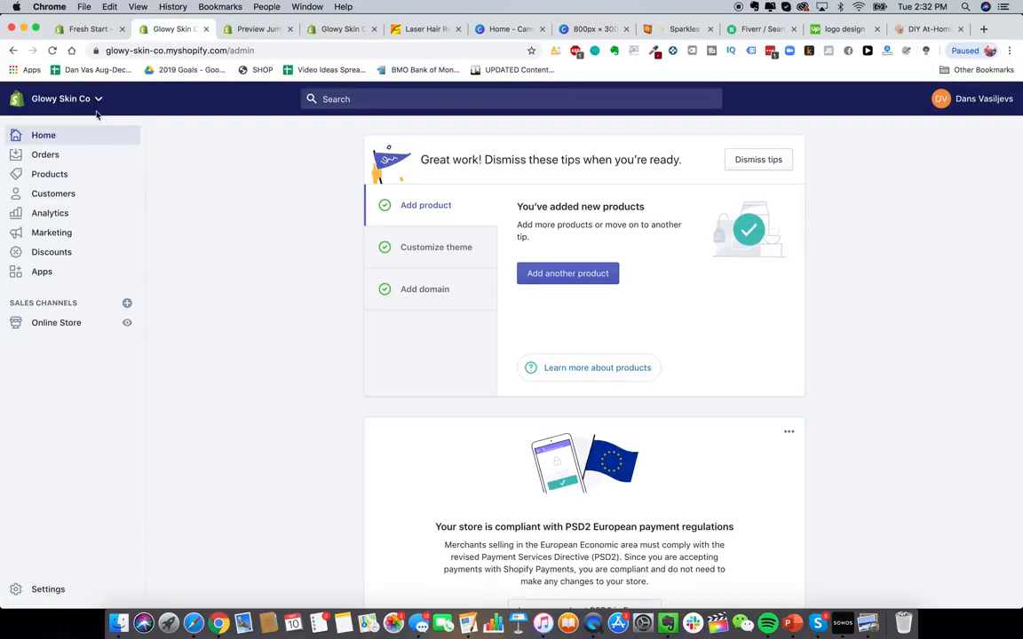
pyautogui.click(75, 175)
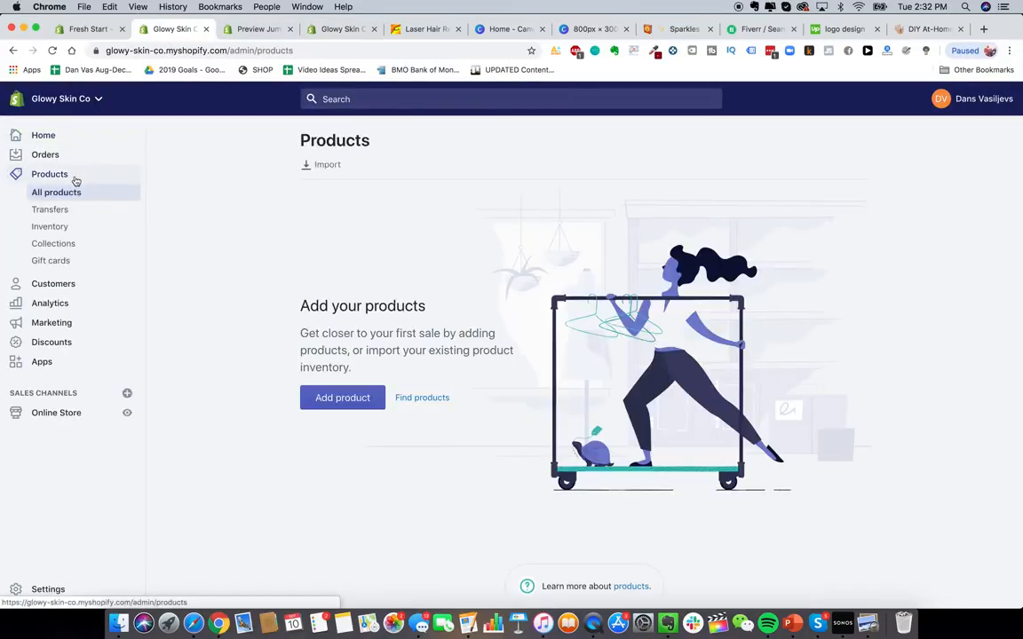
pyautogui.click(349, 397)
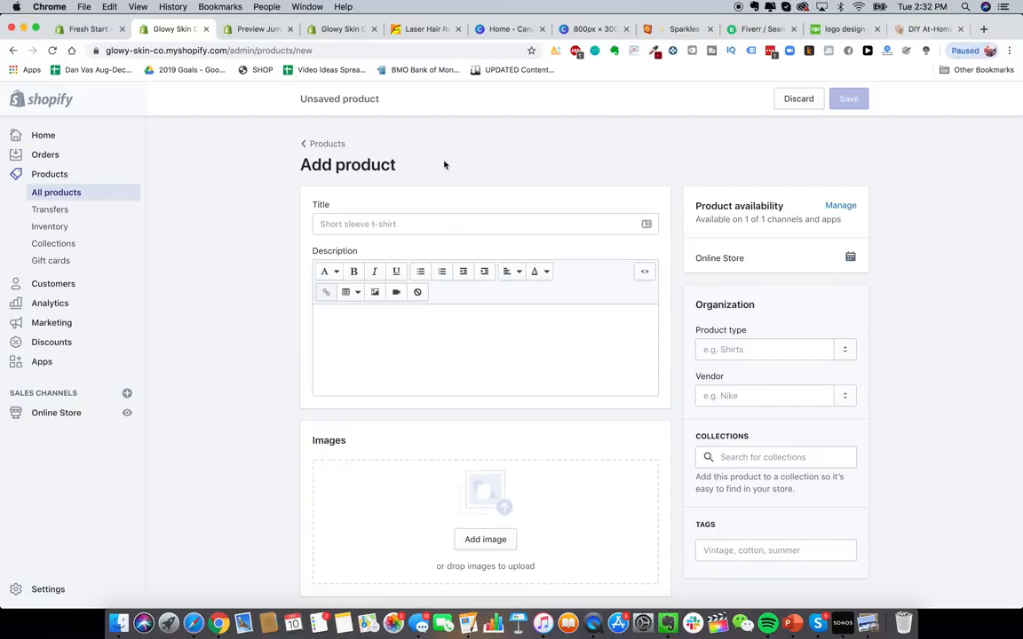
# - Title the product Glowy Skin Advanced Premium Laser Hair Removal Device
pyautogui.click(395, 225)
pyautogui.write('Glowy Skin Advanced')
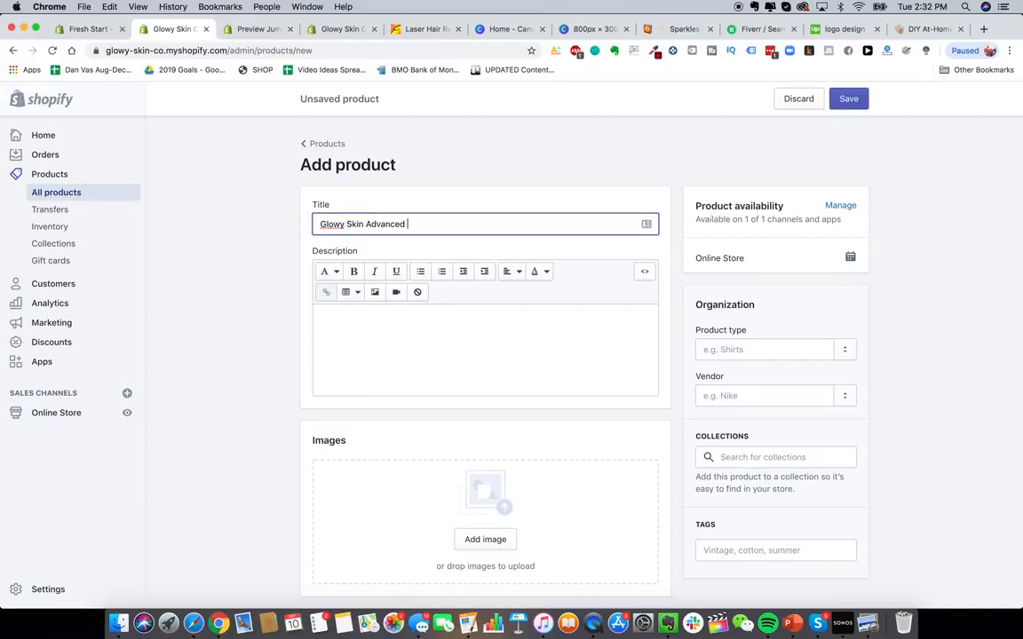
pyautogui.write(' premium')
pyautogui.press('BackSpace')
pyautogui.press('BackSpace')
pyautogui.press('BackSpace')
pyautogui.press('BackSpace')
pyautogui.write('mium Laser Hair Rem')
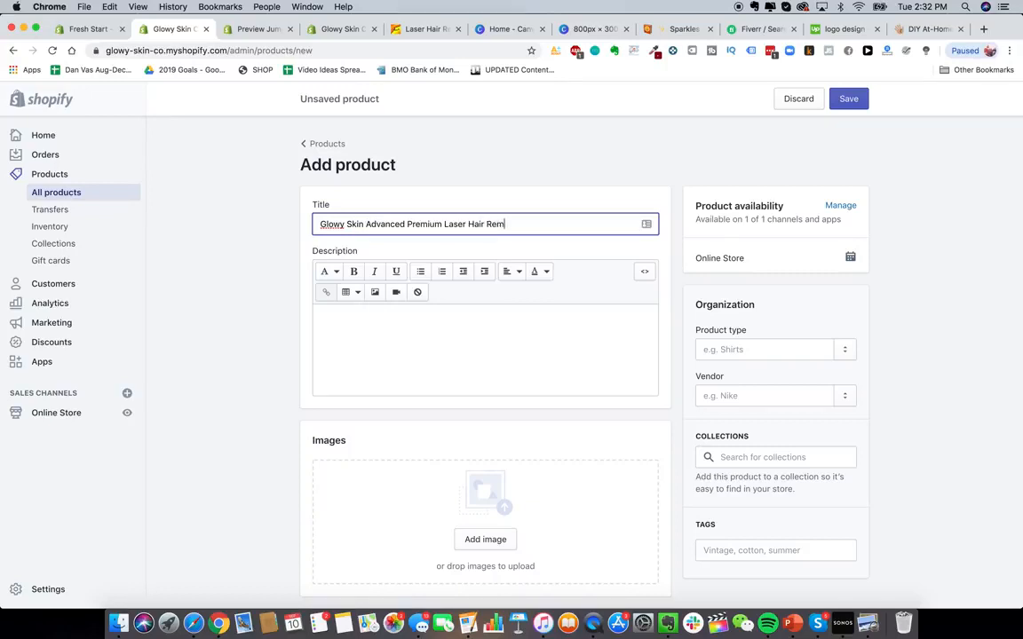
pyautogui.write('oval Deiv')
pyautogui.press('BackSpace')
pyautogui.press('BackSpace')
pyautogui.write('vice')
# - Enter the product description The best laser device in the world
pyautogui.click(375, 356)
pyautogui.write('The best ')
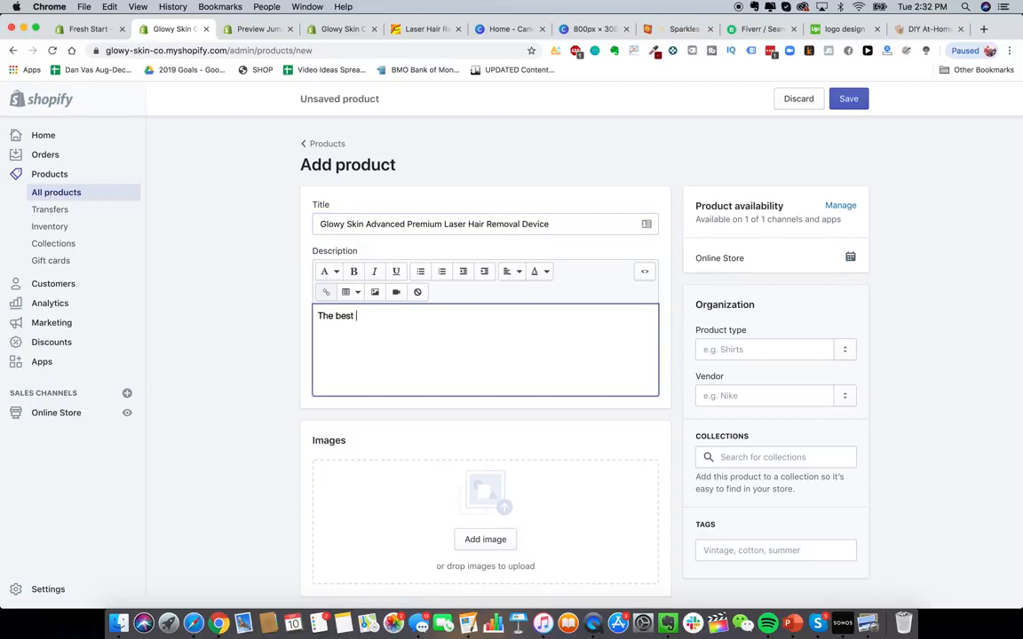
pyautogui.write('laser device in the world')
# - Upload the 1_1184x1184.png image from the Glowy Skin Product Pics folder as the product image
pyautogui.click(281, 452)
pyautogui.scroll(-3, 483, 386)
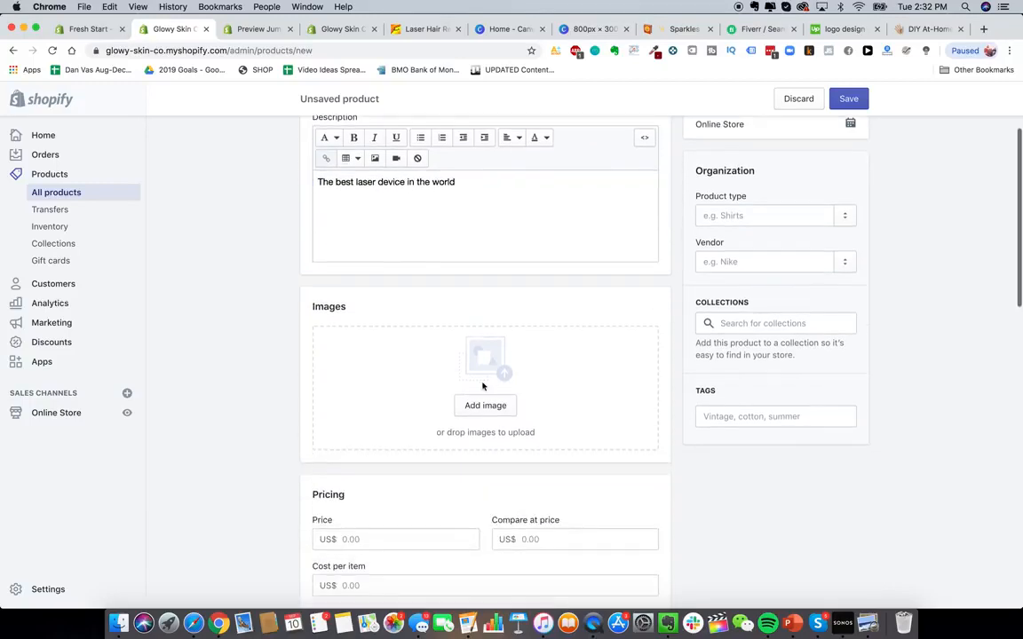
pyautogui.click(119, 623)
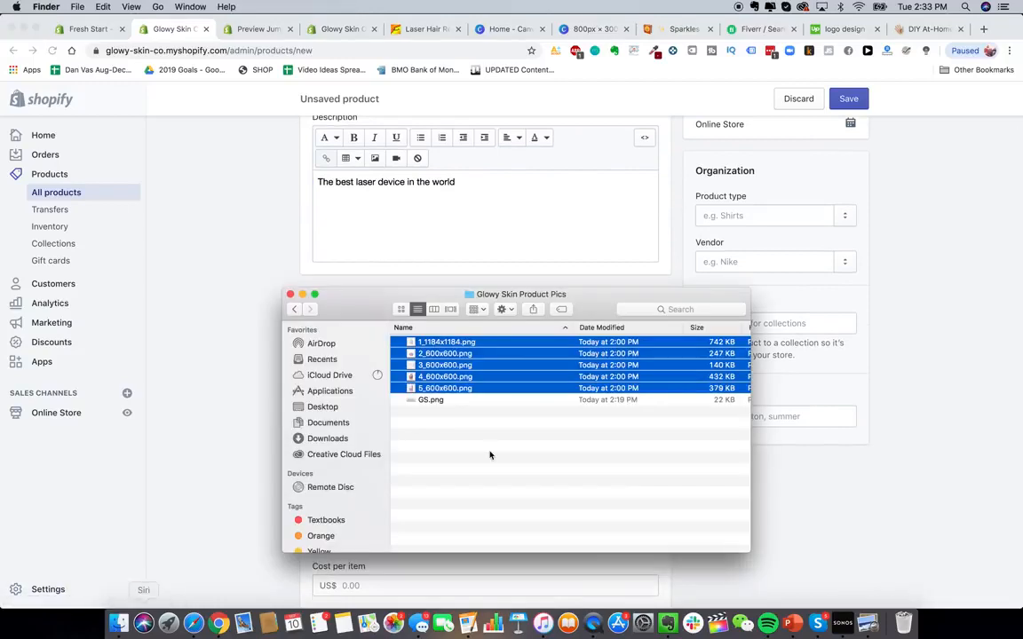
pyautogui.click(489, 456)
pyautogui.click(421, 344)
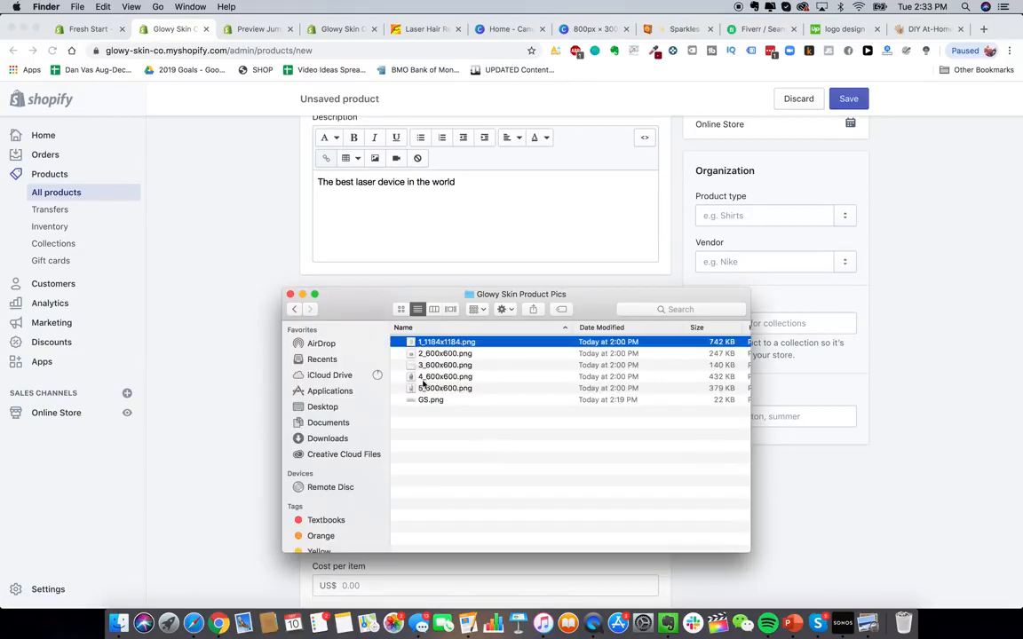
pyautogui.keyDown('shift'); pyautogui.click(433, 388); pyautogui.keyUp('shift')
pyautogui.rightClick(447, 340)
pyautogui.click(494, 470)
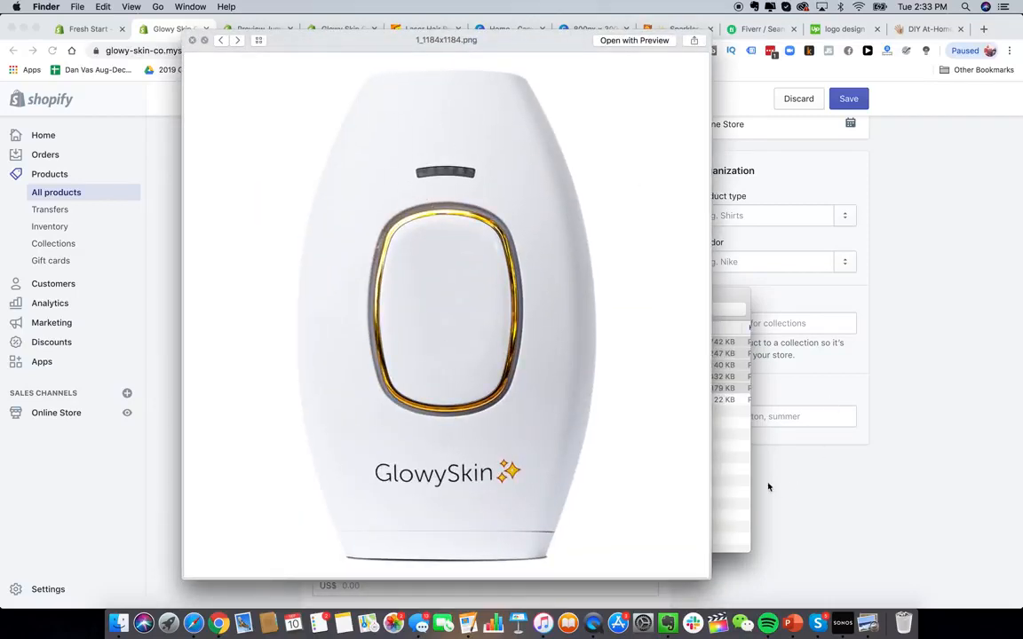
pyautogui.click(154, 255)
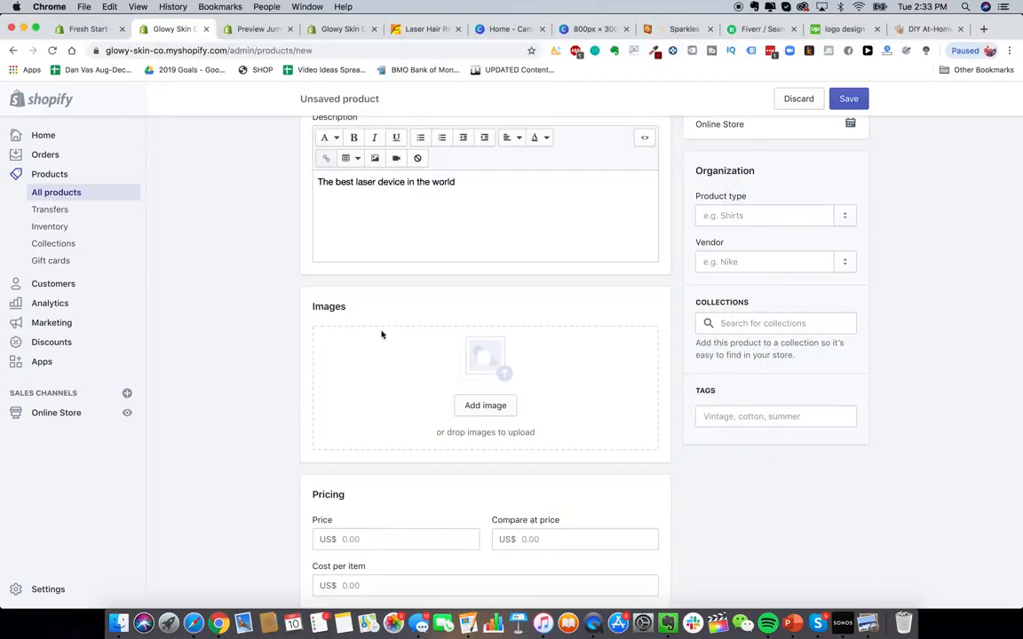
pyautogui.click(118, 623)
pyautogui.click(192, 40)
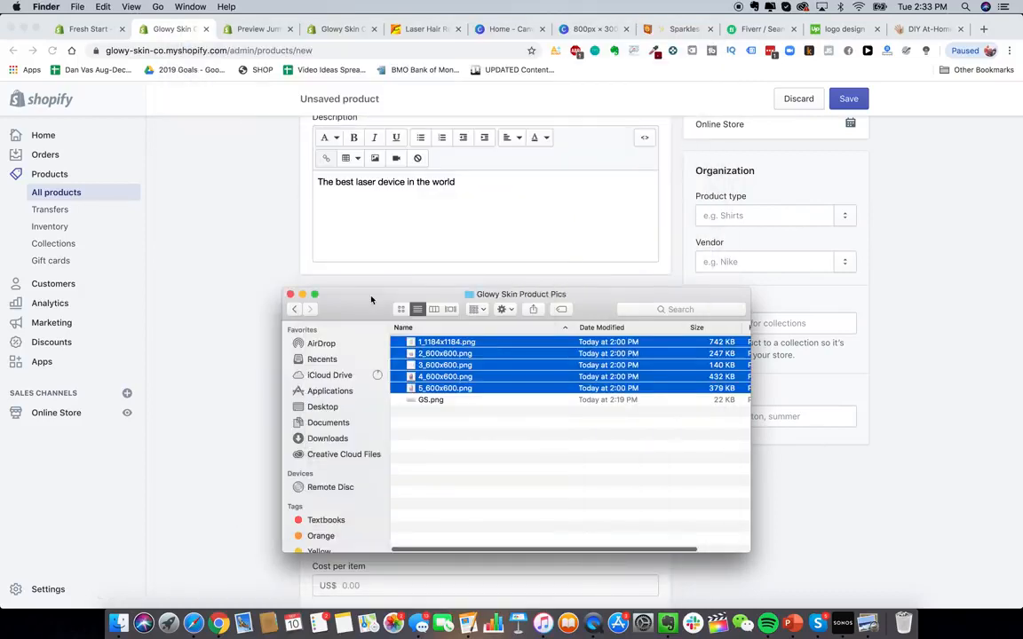
pyautogui.moveTo(370, 296); pyautogui.dragTo(727, 315)
pyautogui.click(767, 435)
pyautogui.moveTo(813, 361); pyautogui.dragTo(452, 379)
pyautogui.scroll(-4, 285, 365)
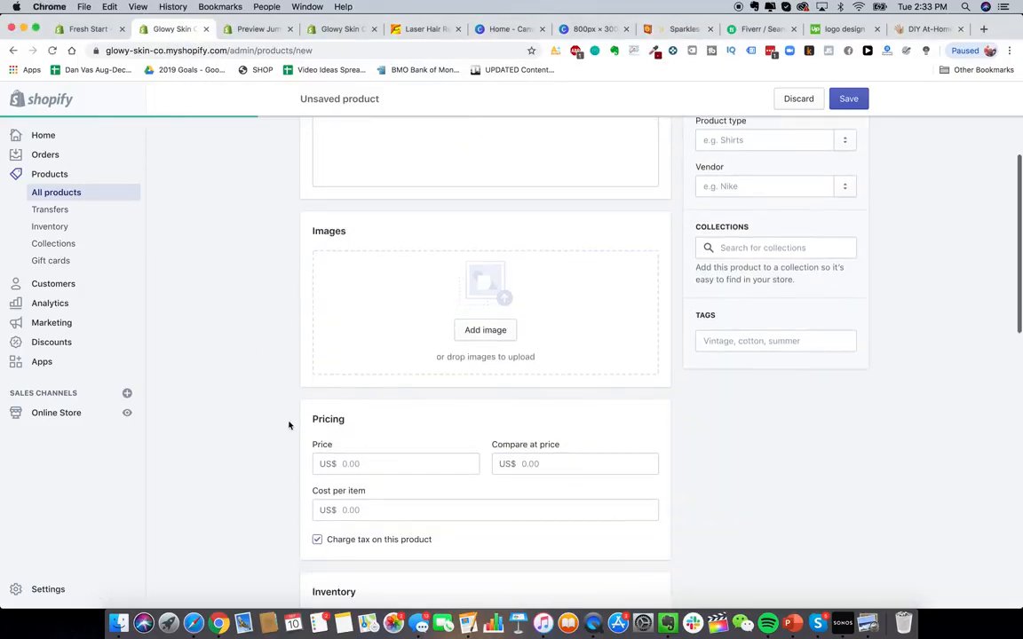
pyautogui.scroll(1, 288, 425)
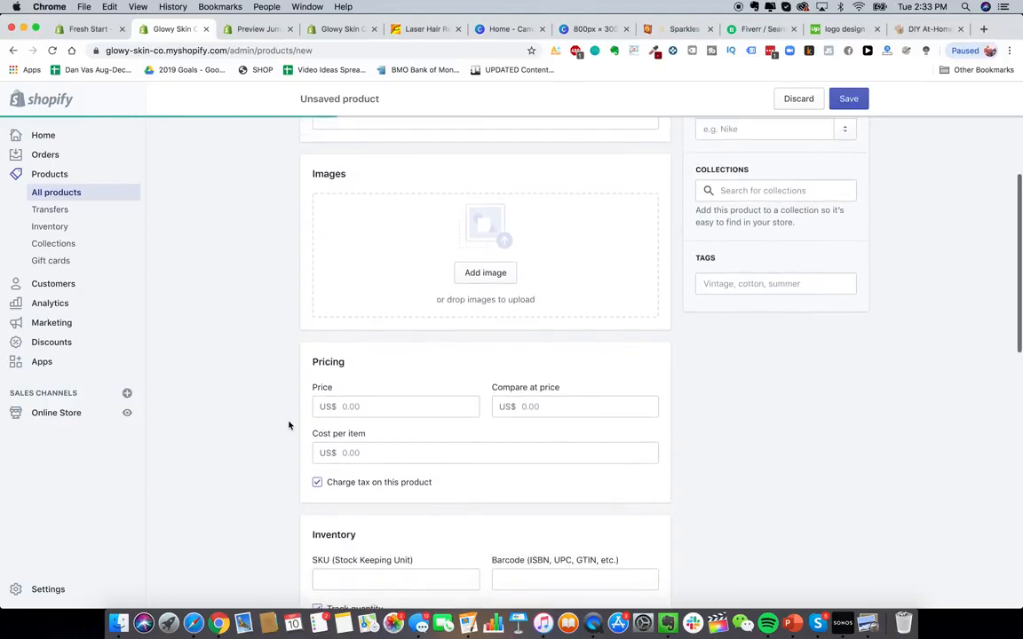
# - Check a competitor's laser hair removal handset price in the other browser tabs
pyautogui.click(382, 417)
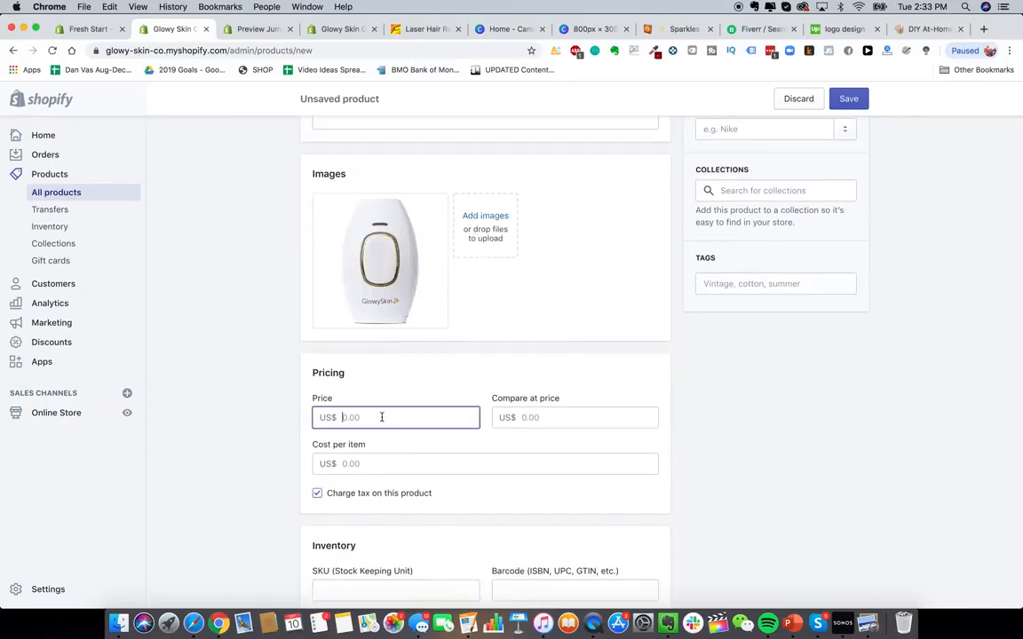
pyautogui.click(913, 29)
pyautogui.click(701, 300)
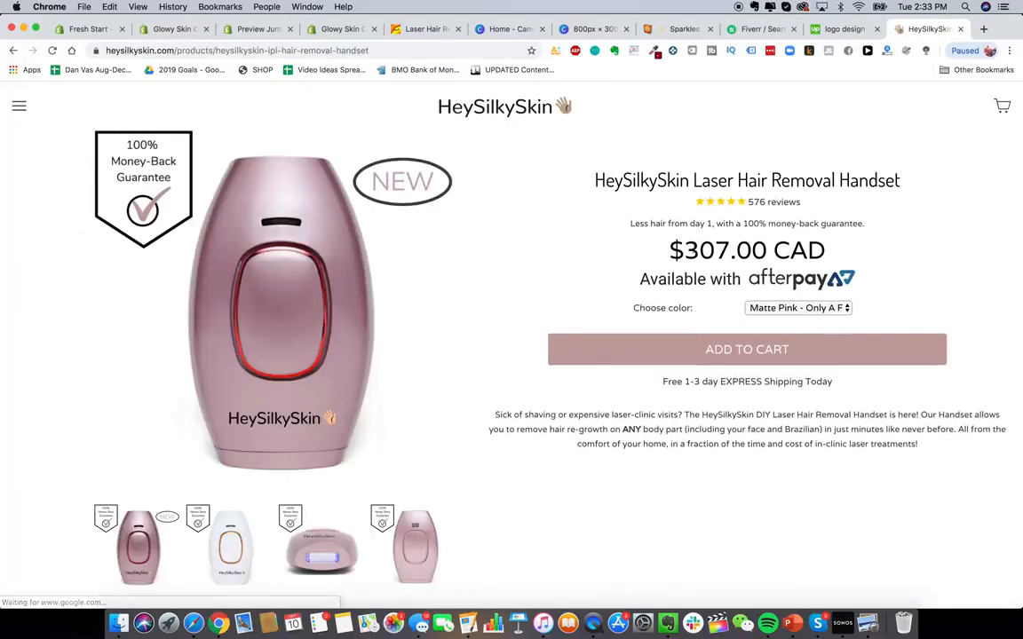
pyautogui.click(261, 39)
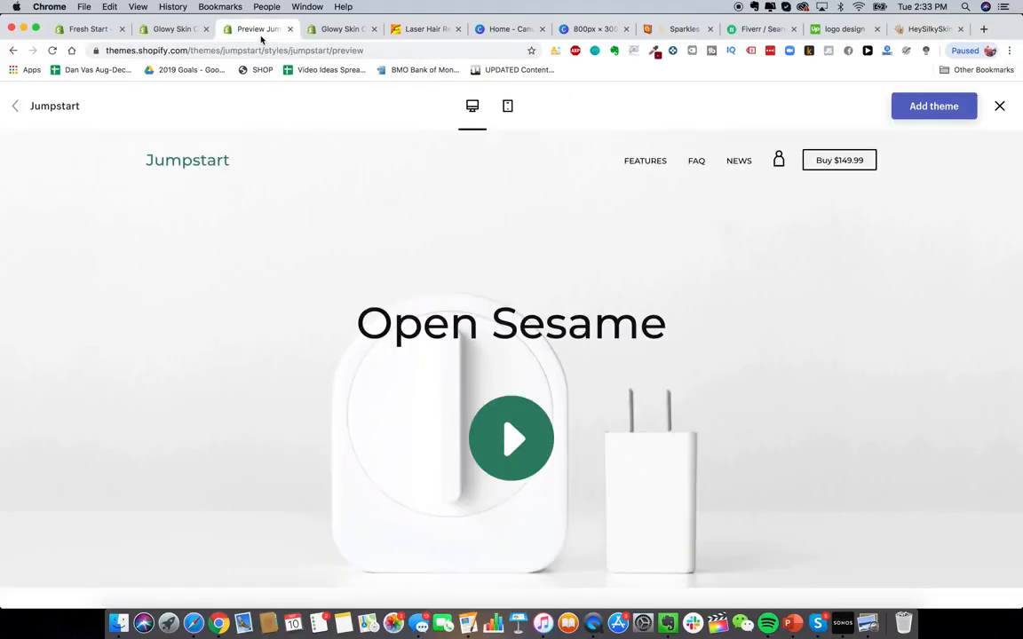
pyautogui.click(317, 39)
pyautogui.click(173, 32)
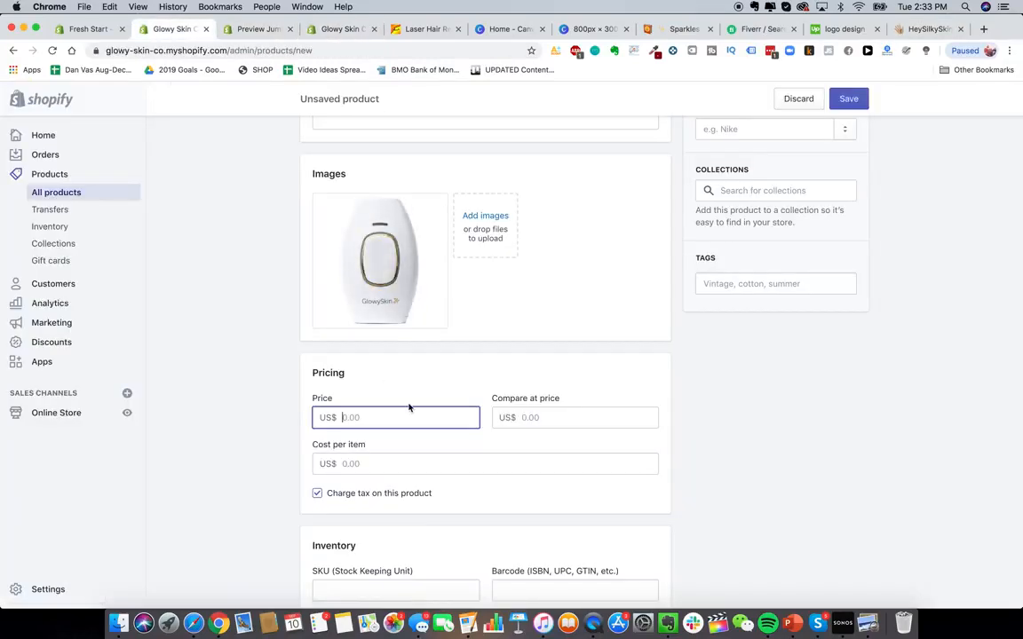
# - Set the product price to 229.99 and the compare-at price to 499.99
pyautogui.write('292')
pyautogui.click(562, 415)
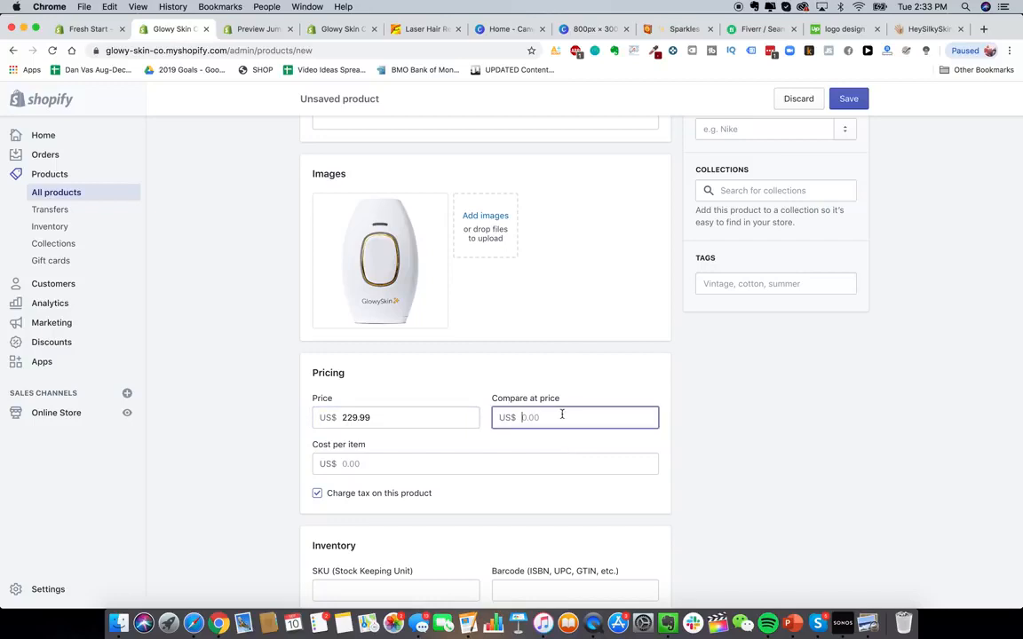
pyautogui.write('499.99')
pyautogui.click(711, 445)
# - Review the product's pricing section
pyautogui.scroll(-3, 577, 406)
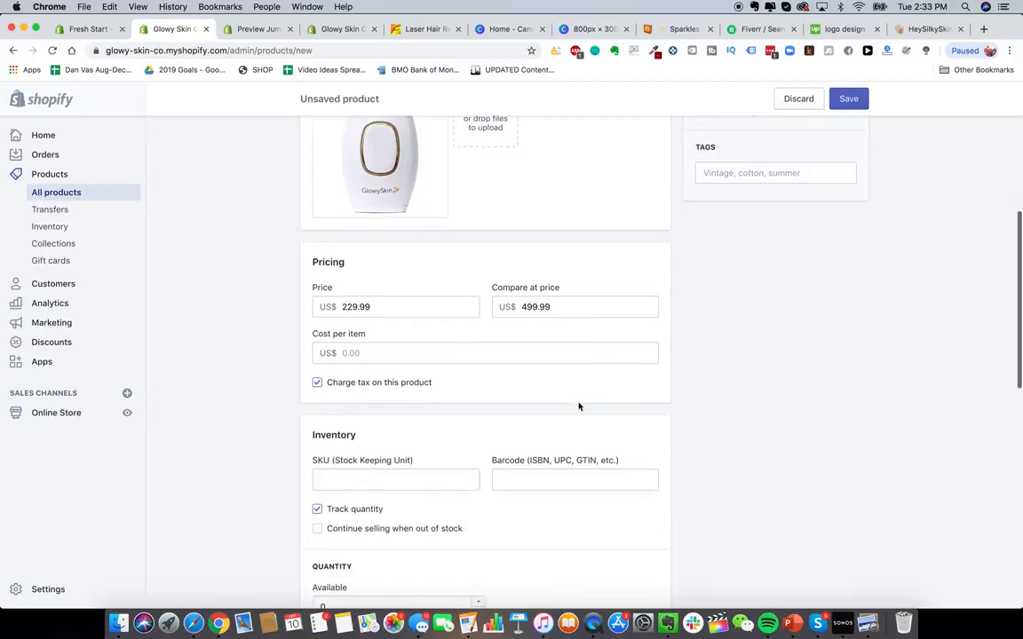
pyautogui.scroll(4, 432, 303)
pyautogui.doubleClick(391, 459)
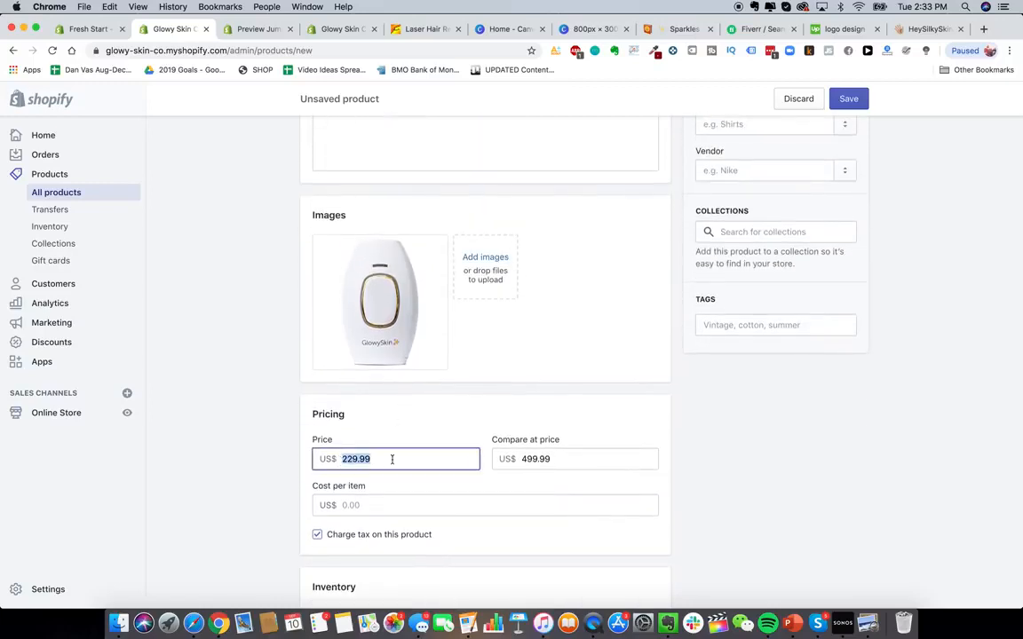
pyautogui.click(251, 482)
pyautogui.scroll(-2, 251, 482)
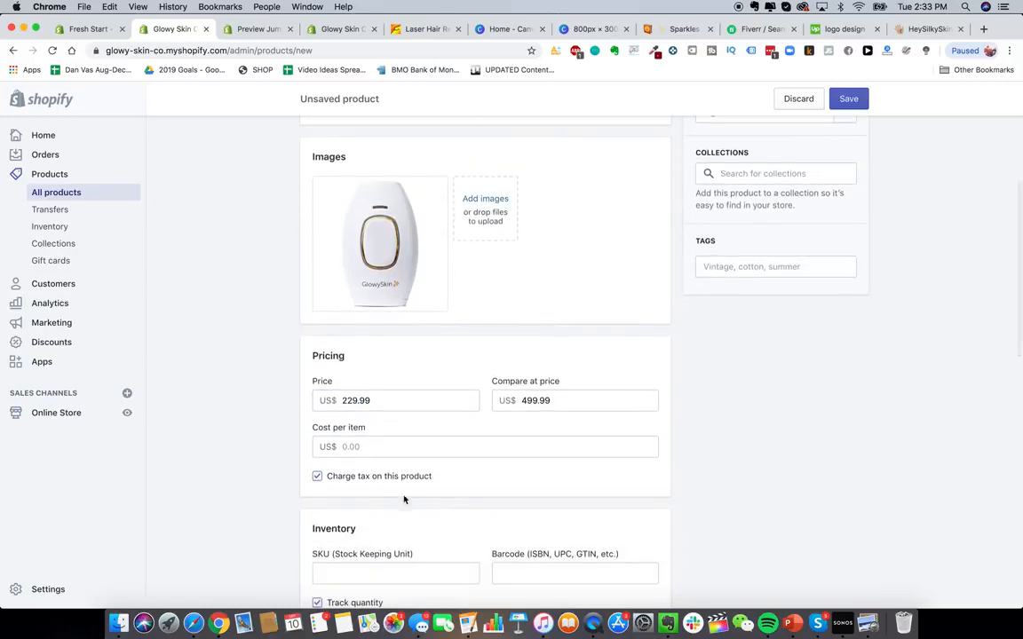
pyautogui.scroll(-3, 274, 424)
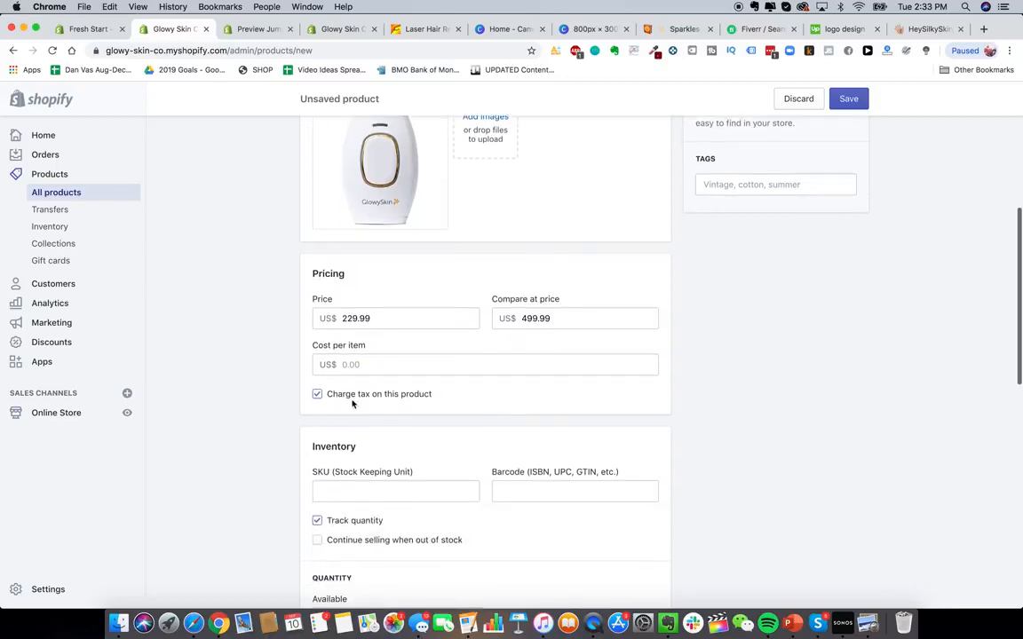
pyautogui.scroll(-2, 318, 390)
pyautogui.scroll(1, 367, 355)
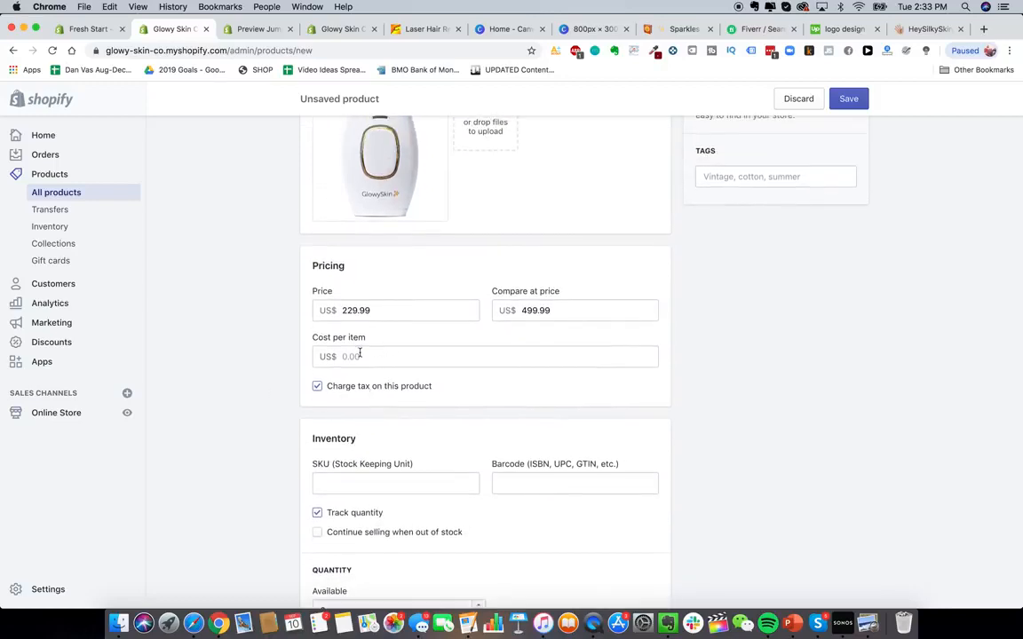
pyautogui.click(359, 353)
pyautogui.click(277, 358)
pyautogui.scroll(-10, 516, 447)
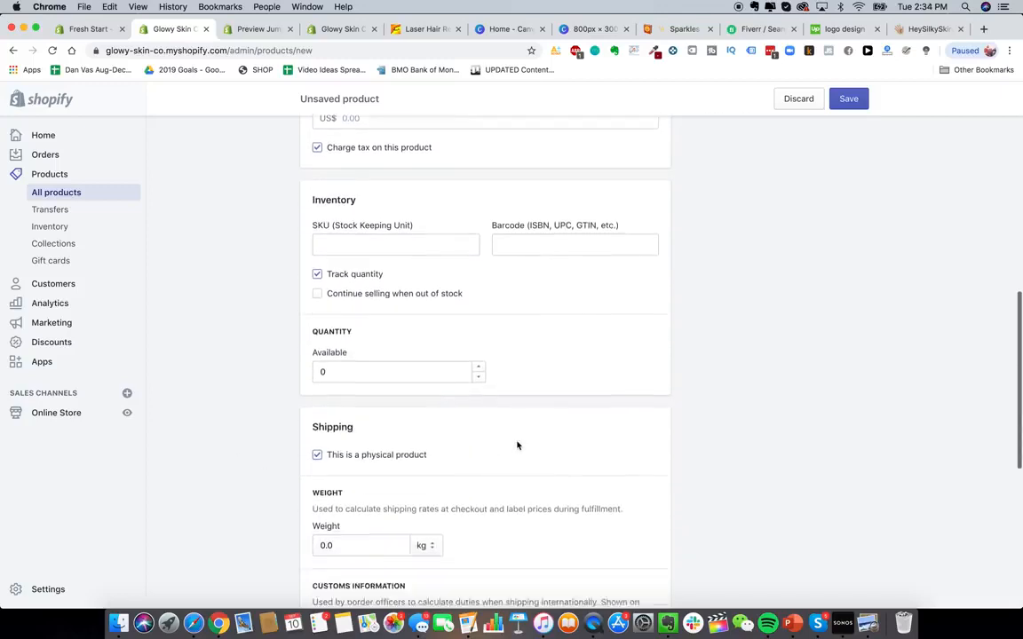
# - Set the available inventory quantity to 100000
pyautogui.click(380, 334)
pyautogui.write('100000')
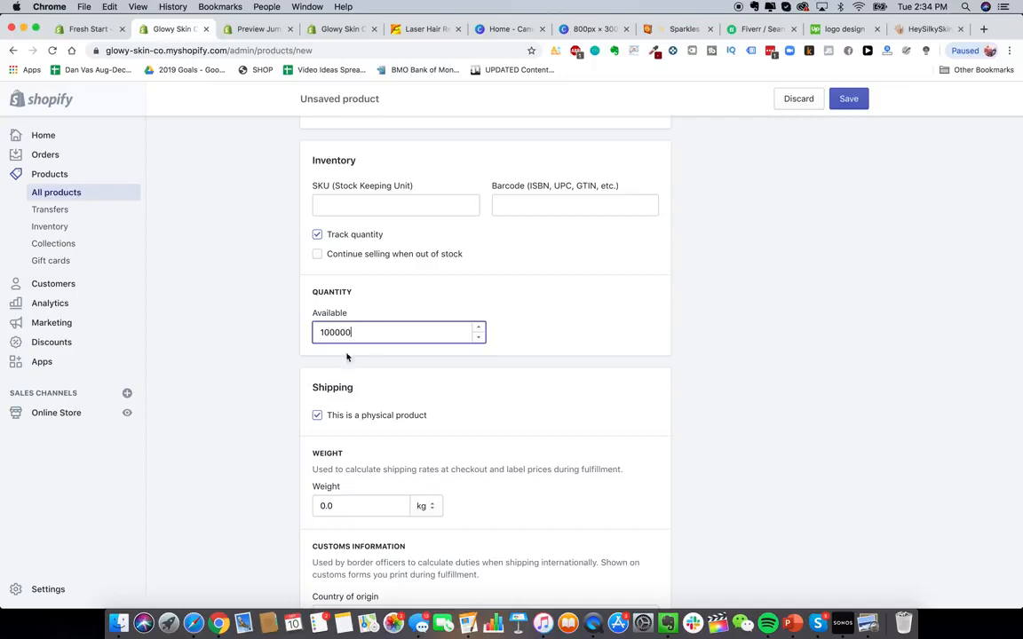
pyautogui.click(220, 330)
pyautogui.scroll(-6, 257, 412)
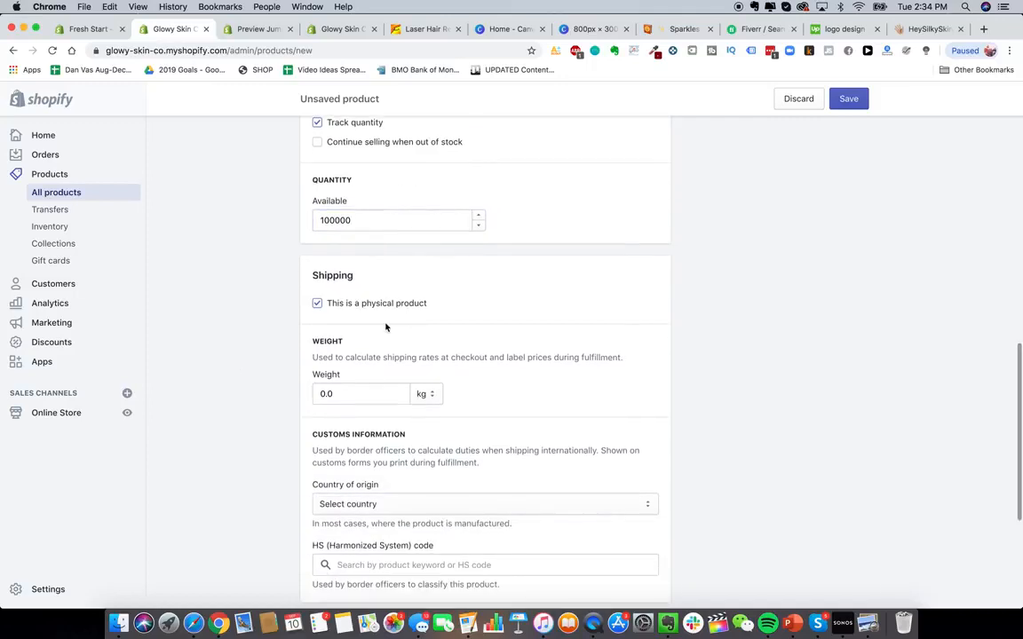
# - Set the product's shipping weight to 100.0 in grams
pyautogui.scroll(-1, 386, 328)
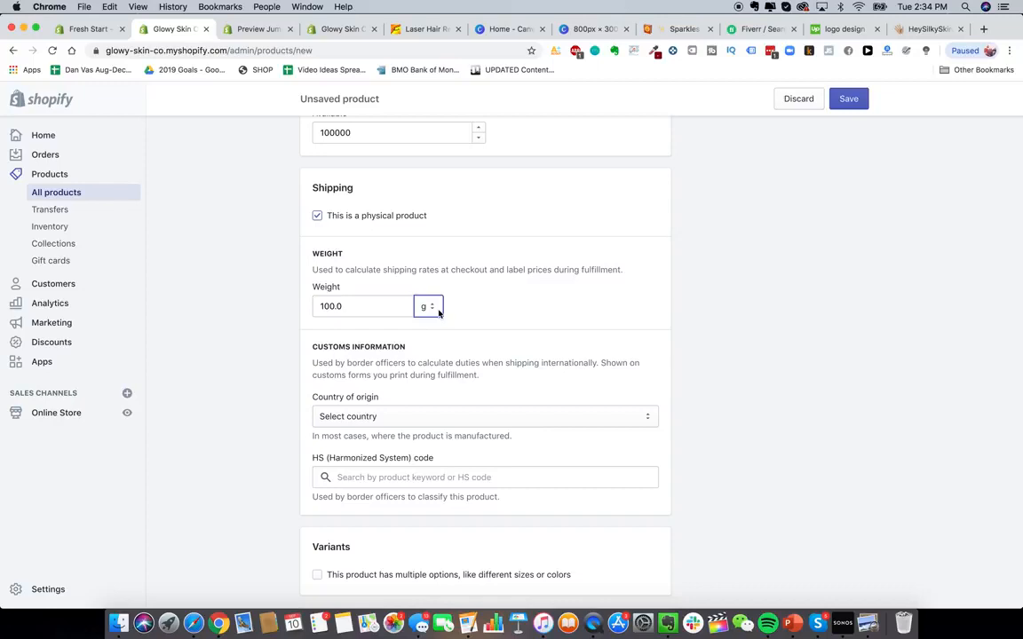
pyautogui.click(439, 312)
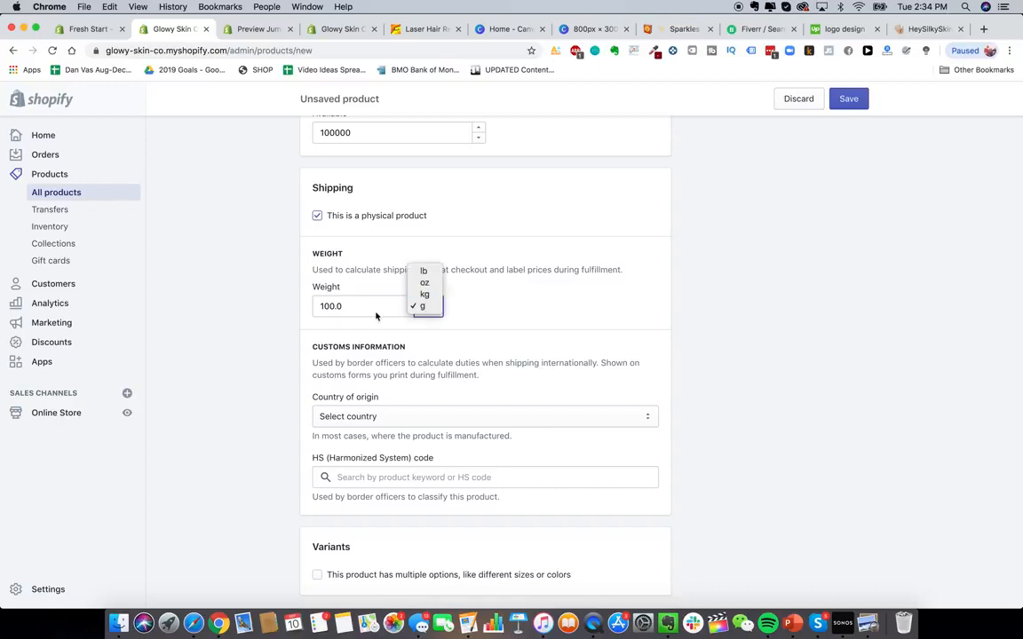
pyautogui.click(436, 309)
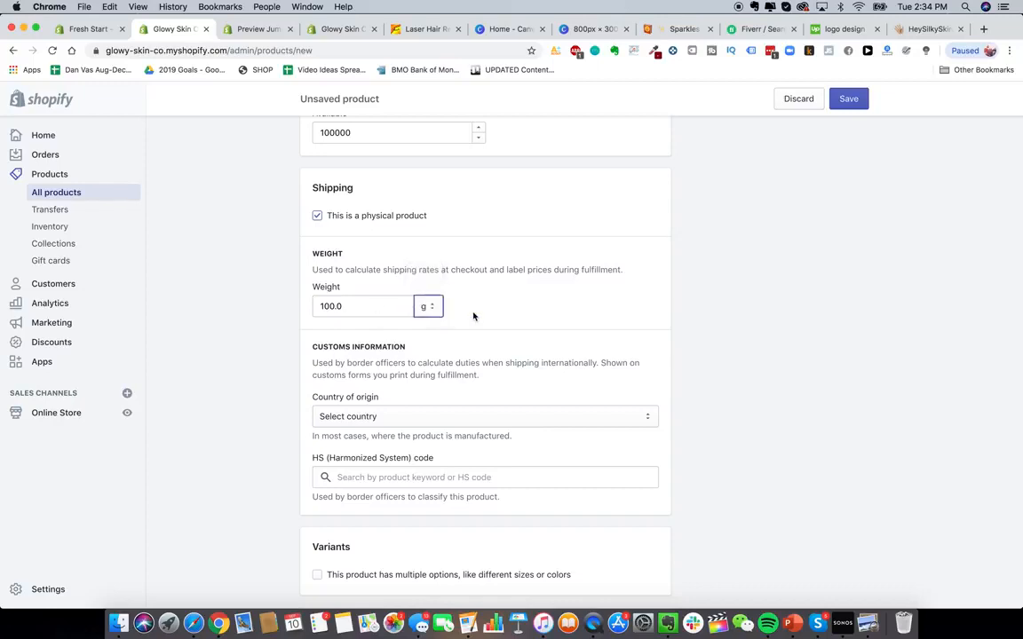
# - Edit the search engine listing and set the page title to "The Best DIY Hair Removal Device In The World - Glowy Skin"
pyautogui.scroll(-2, 293, 315)
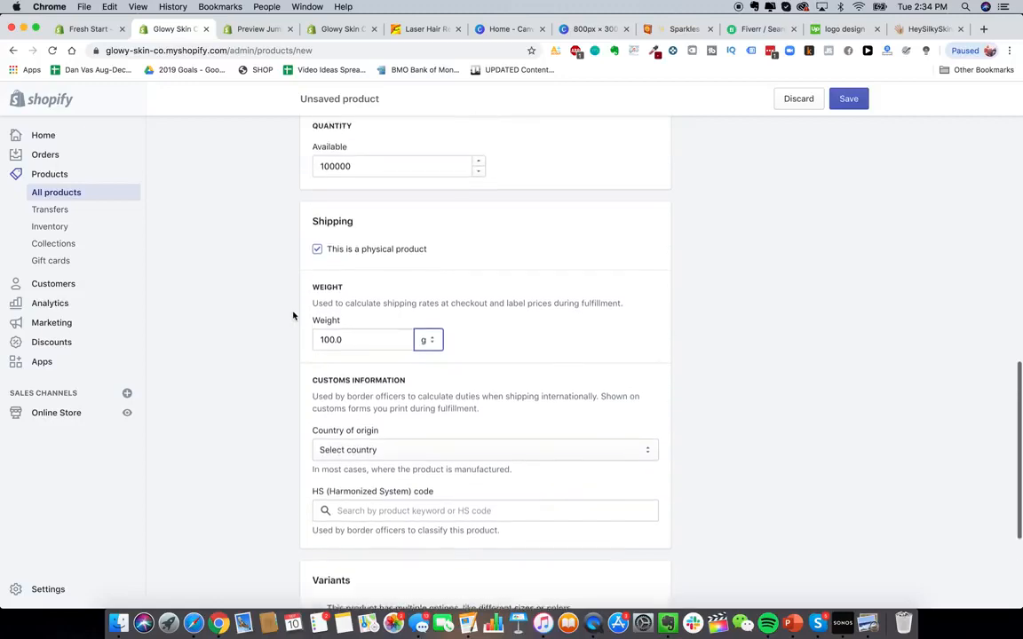
pyautogui.scroll(2, 293, 315)
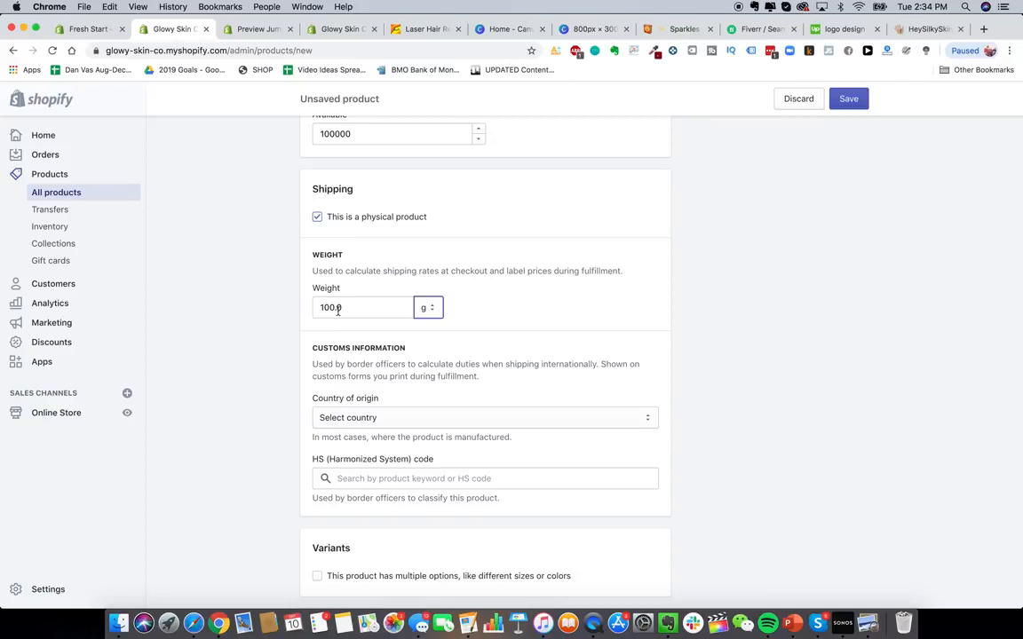
pyautogui.click(285, 316)
pyautogui.scroll(-3, 271, 364)
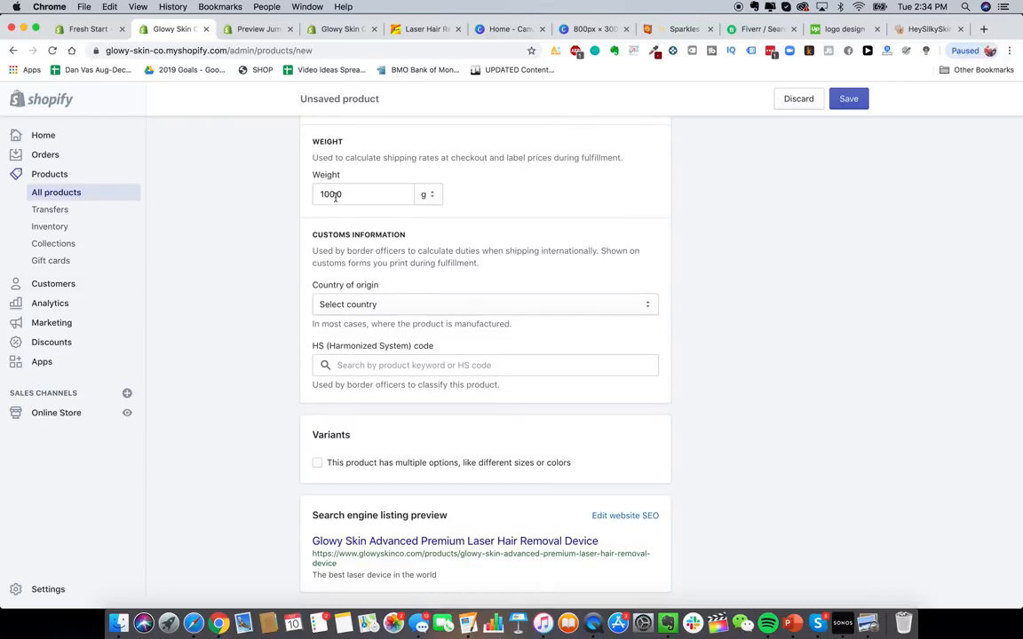
pyautogui.scroll(1, 341, 195)
pyautogui.scroll(-3, 265, 340)
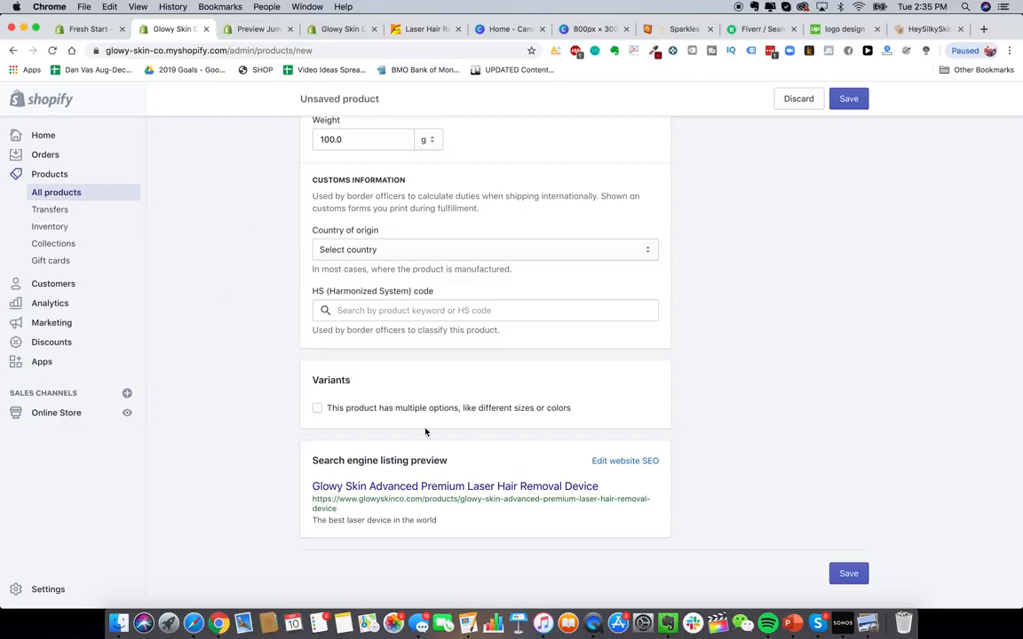
pyautogui.click(621, 462)
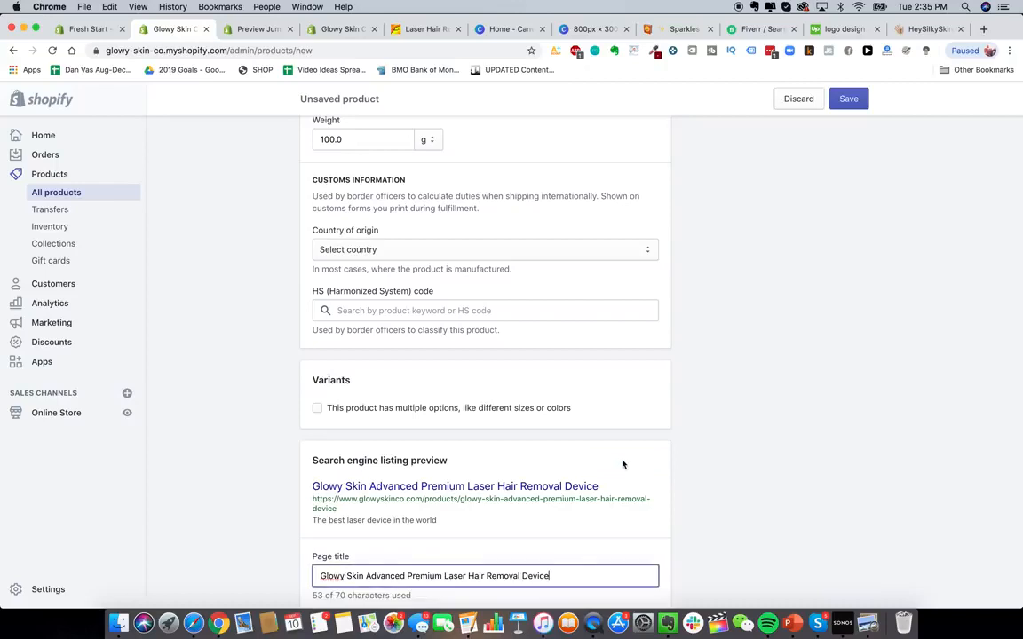
pyautogui.scroll(-5, 539, 471)
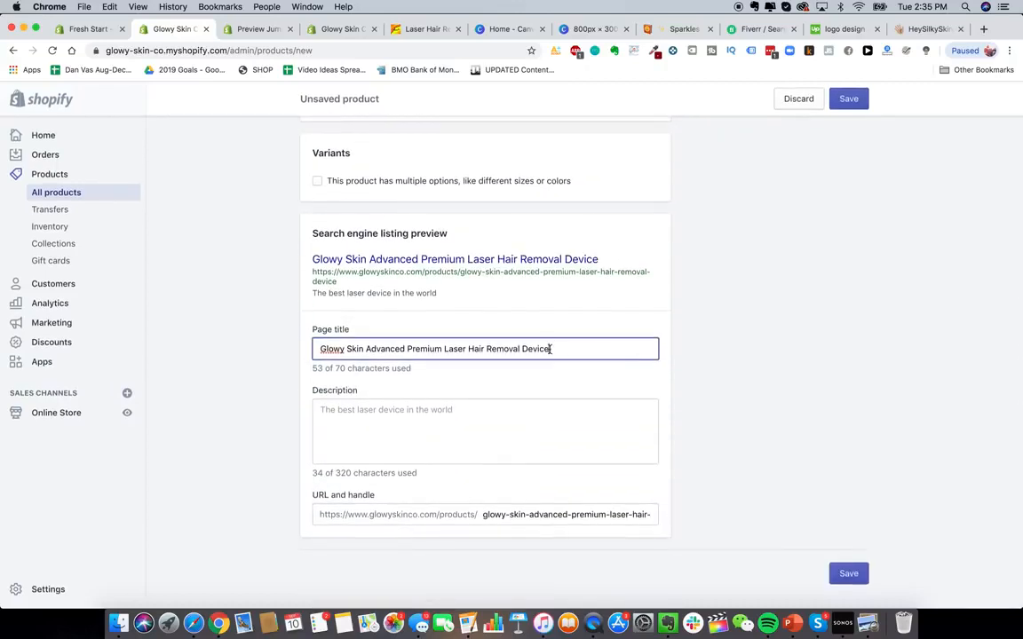
pyautogui.tripleClick(420, 346)
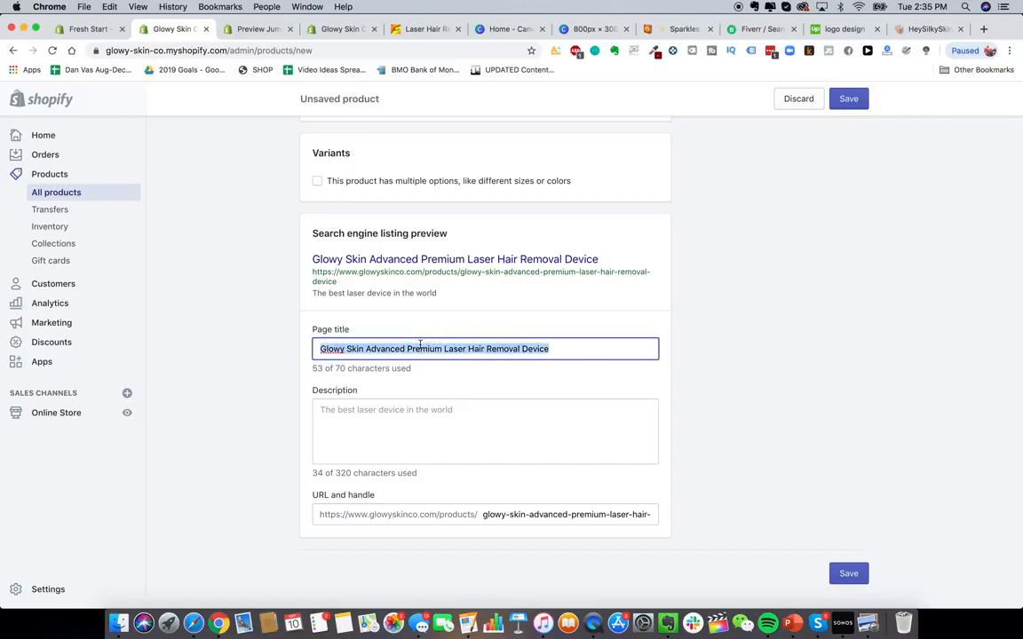
pyautogui.write('The Best ')
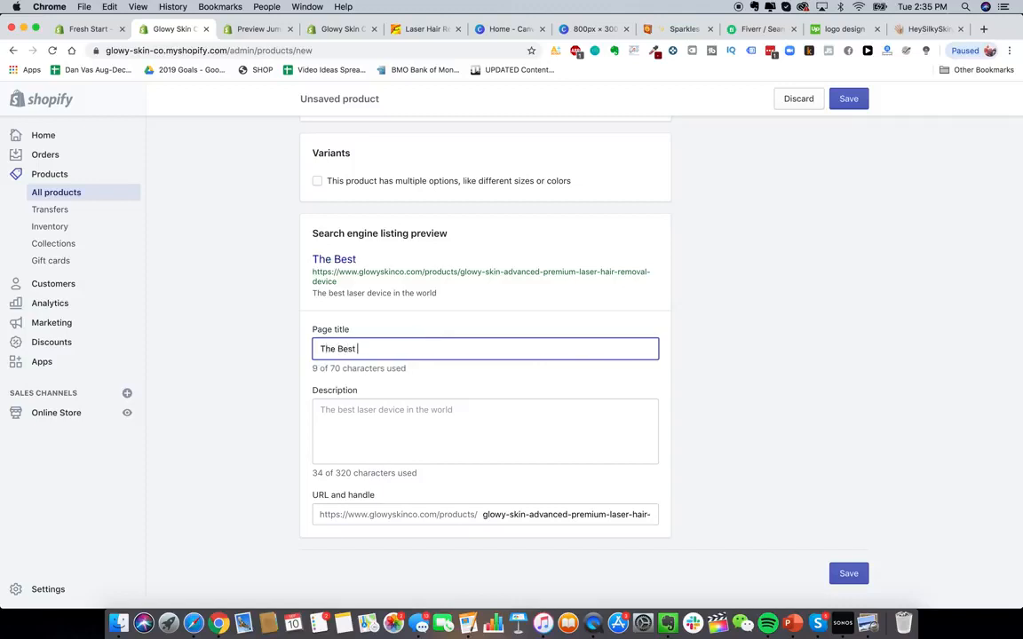
pyautogui.write('DIY Hair Removal ')
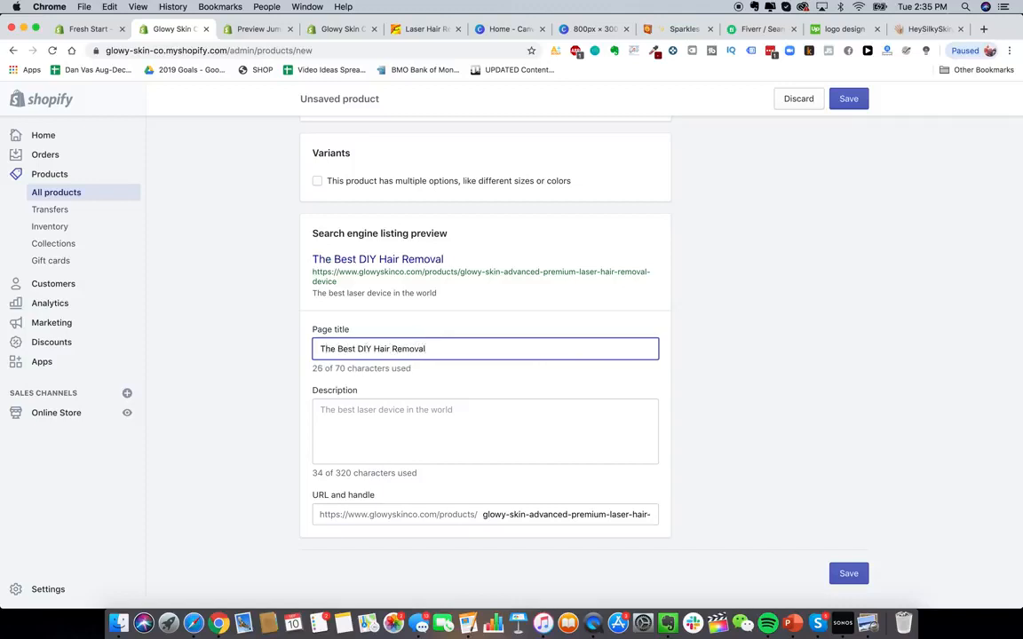
pyautogui.write('Device In The World ')
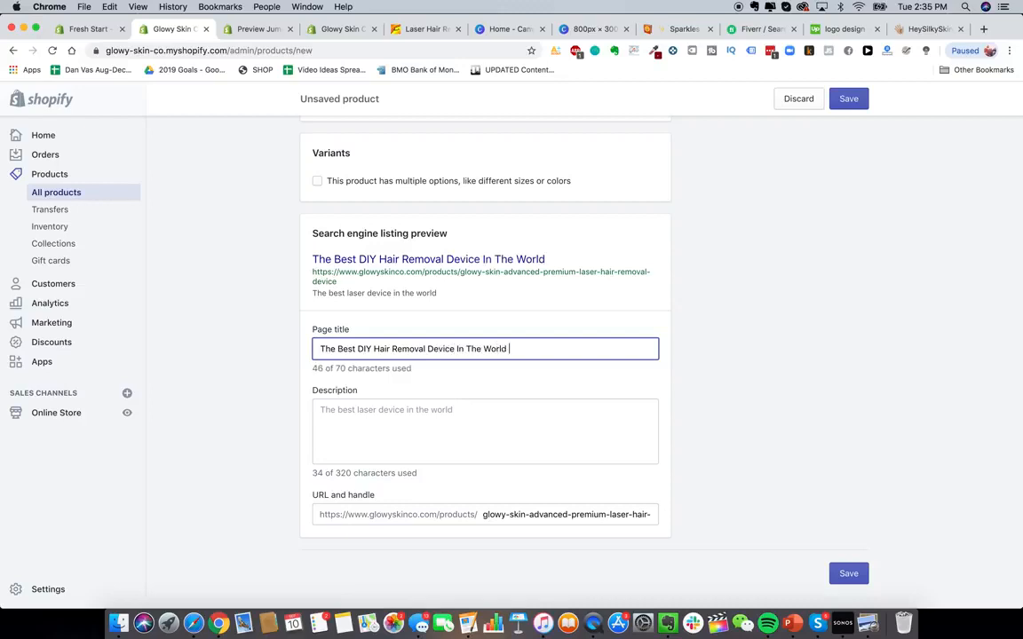
pyautogui.write('- Glowy Skin')
# - Replace the SEO description with "The Best DIY Laser Hair Removal Device For Home Use"
pyautogui.click(455, 438)
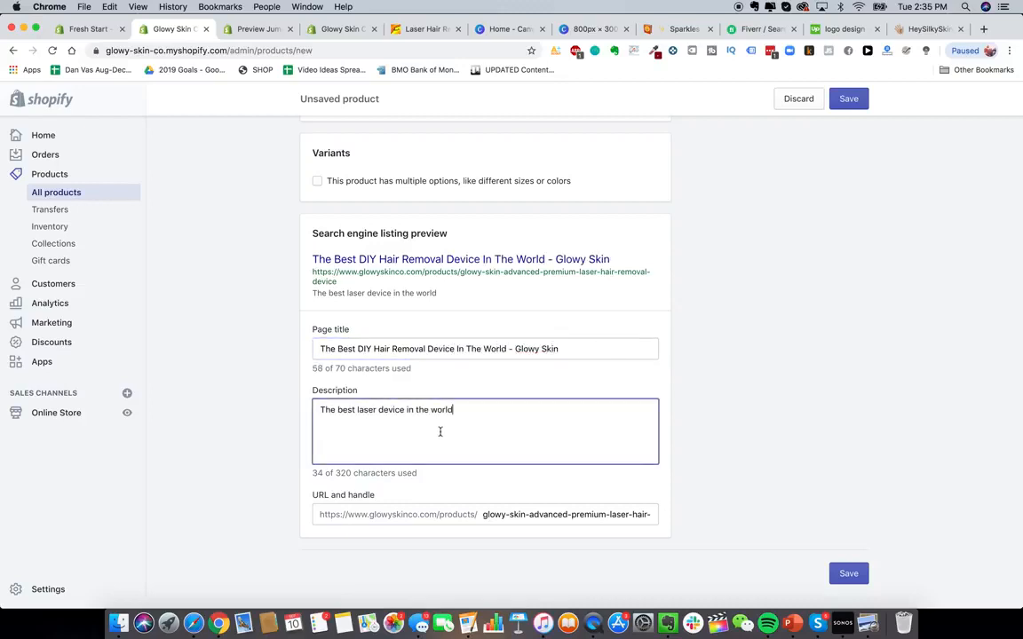
pyautogui.tripleClick(452, 417)
pyautogui.press('BackSpace')
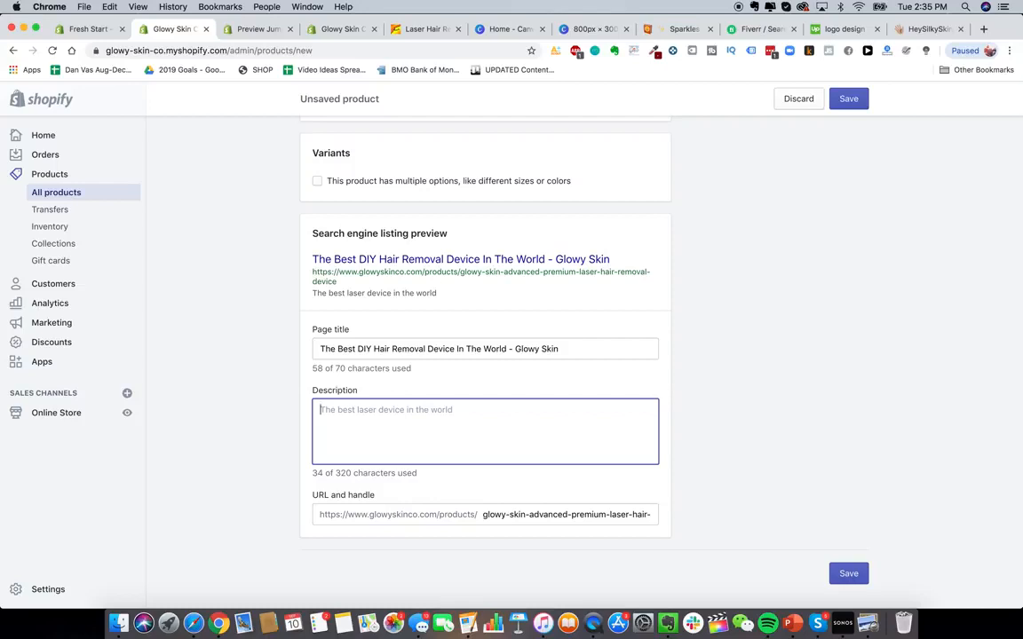
pyautogui.write('DIY')
pyautogui.press('super+a')
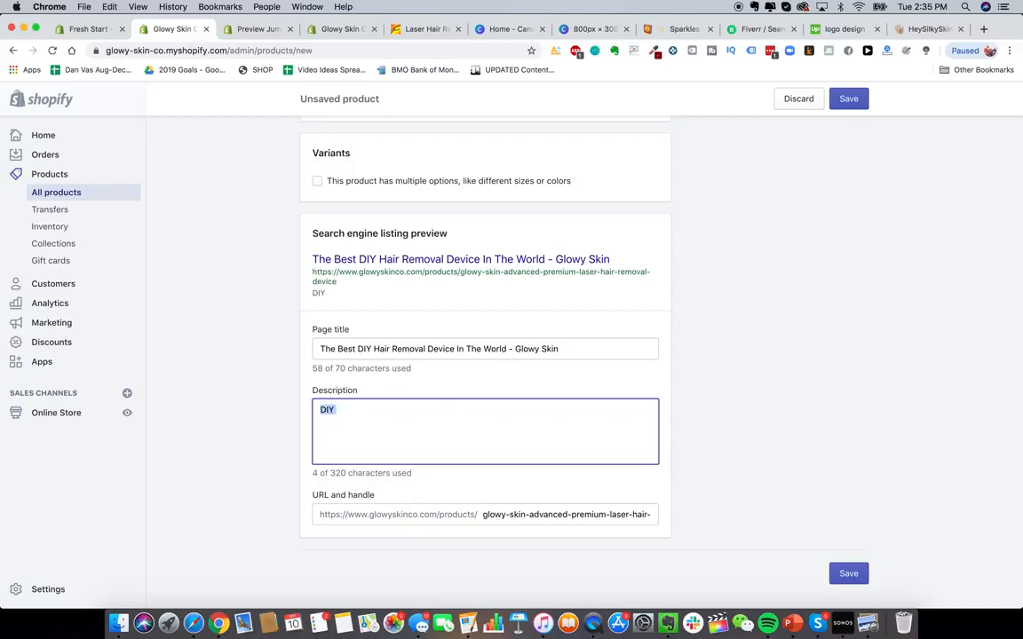
pyautogui.write('The Best DIY Hair Remo')
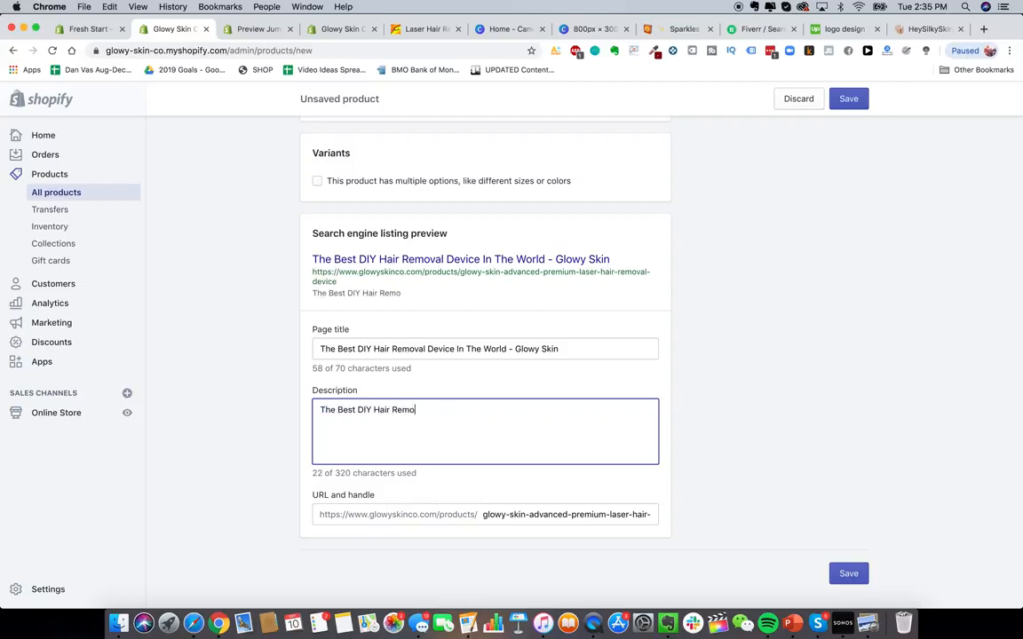
pyautogui.press('BackSpace')
pyautogui.press('BackSpace')
pyautogui.press('BackSpace')
pyautogui.press('BackSpace')
pyautogui.press('BackSpace')
pyautogui.press('BackSpace')
pyautogui.press('BackSpace')
pyautogui.press('BackSpace')
pyautogui.press('BackSpace')
pyautogui.write('Laser Hair Removal ')
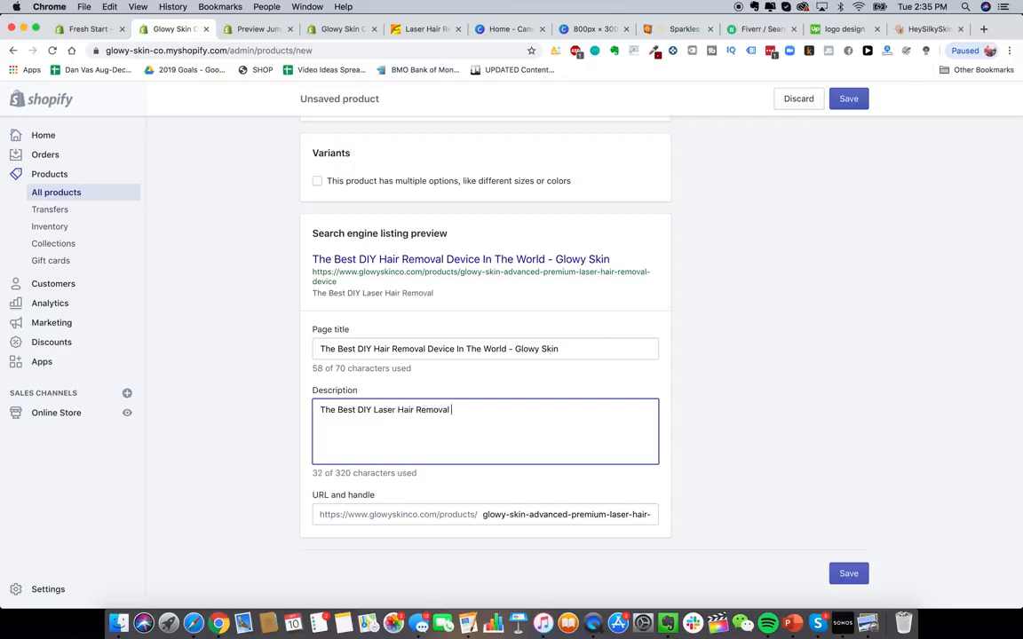
pyautogui.write('Device For Hai')
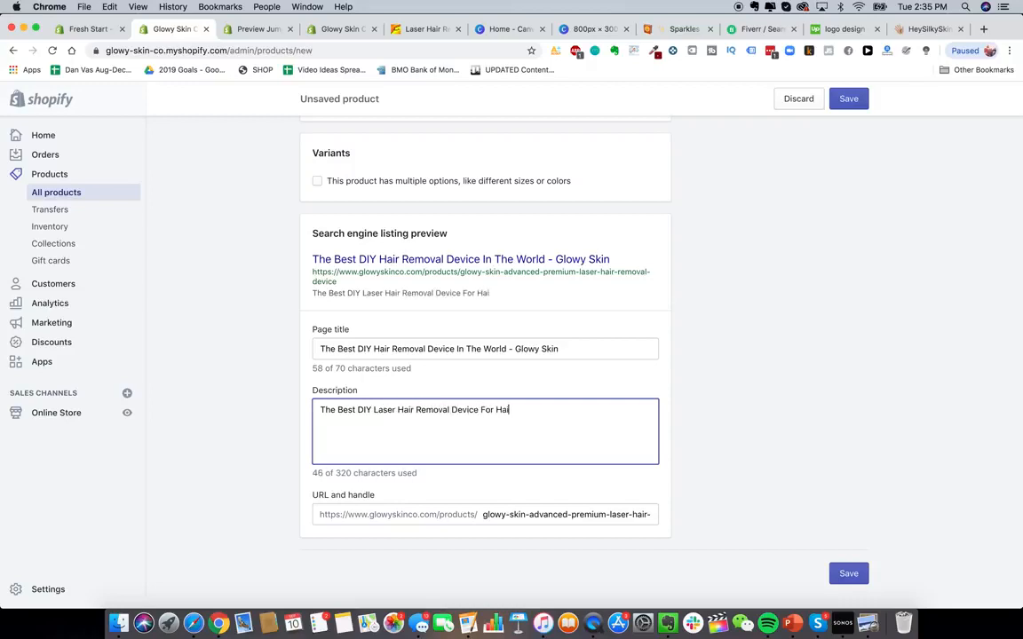
pyautogui.write('Home Use')
pyautogui.click(739, 530)
# - Save the new product
pyautogui.scroll(10, 542, 448)
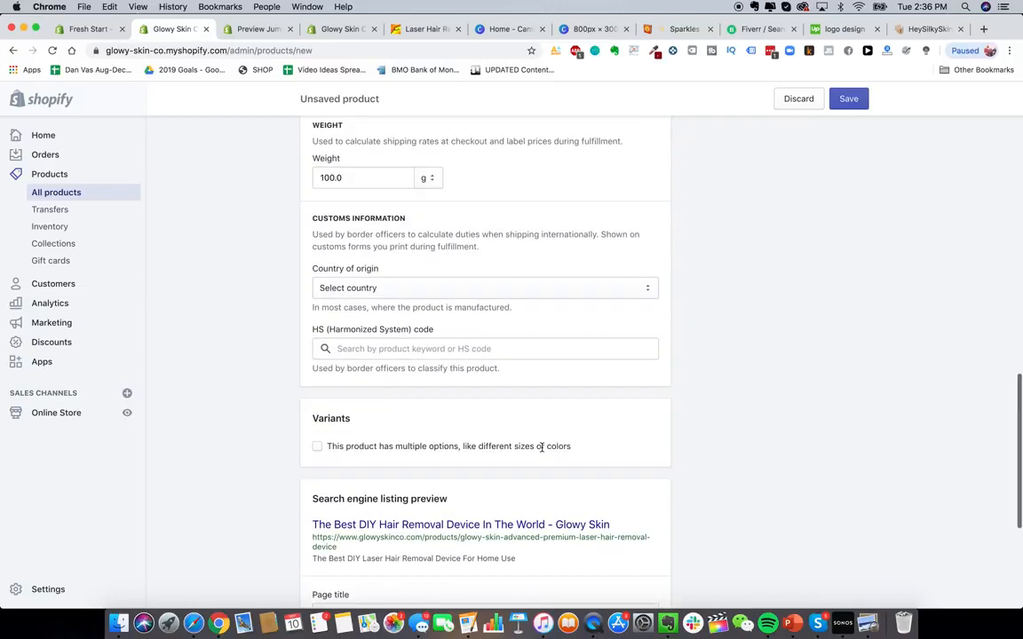
pyautogui.scroll(3, 542, 451)
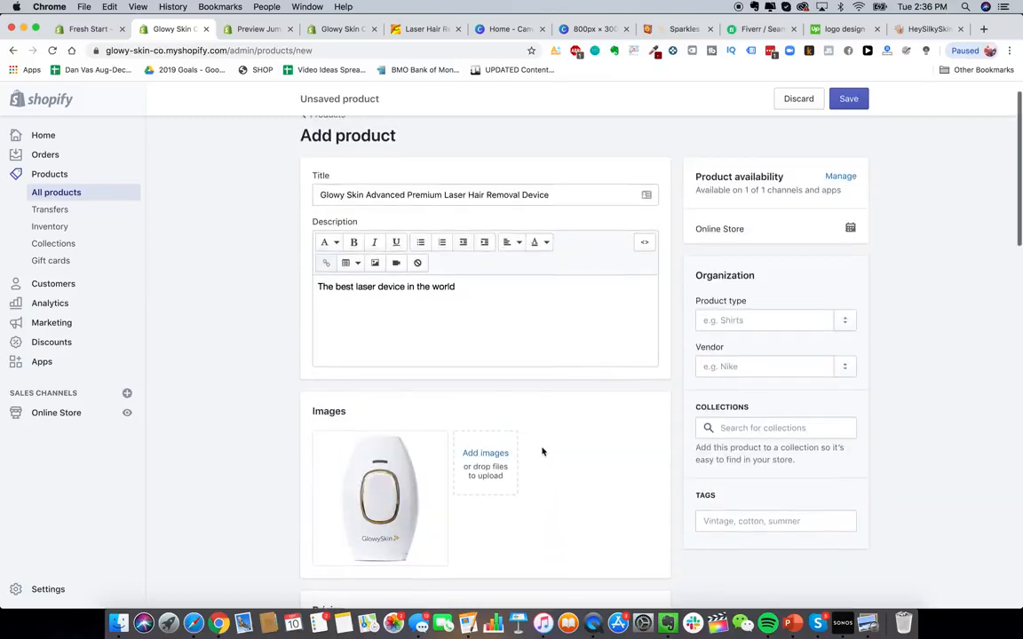
pyautogui.scroll(-1, 768, 424)
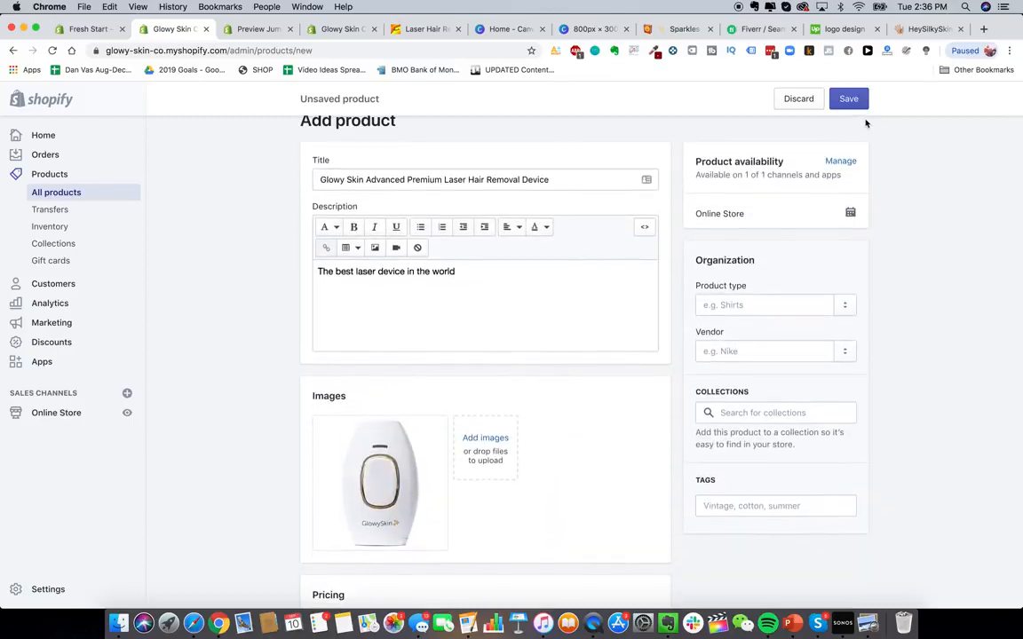
pyautogui.click(849, 99)
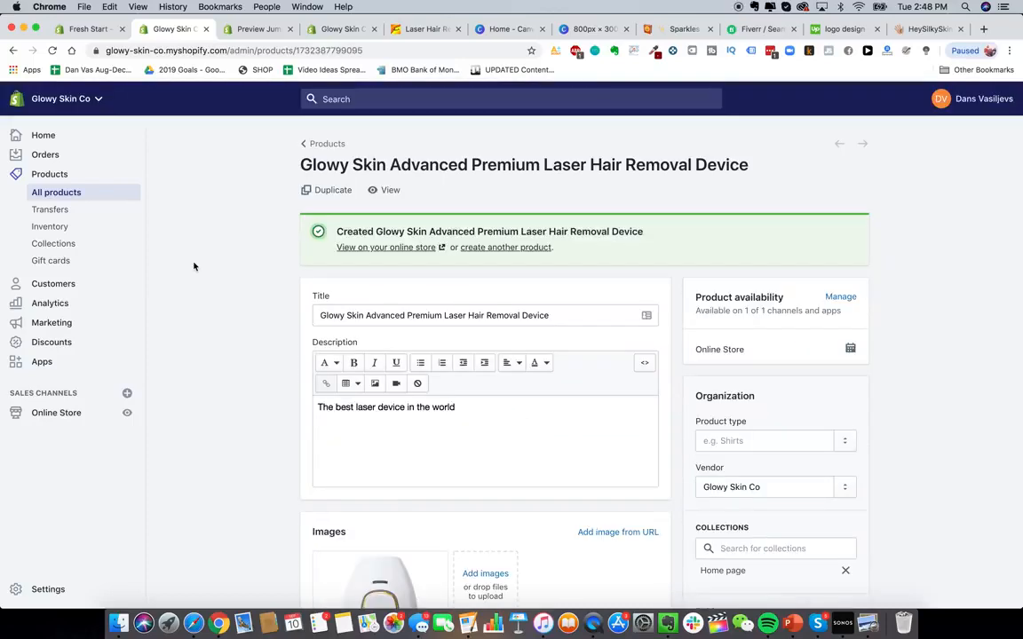
# - Open the product's page on the online store and review how it looks
pyautogui.scroll(-1, 262, 274)
pyautogui.scroll(-3, 477, 347)
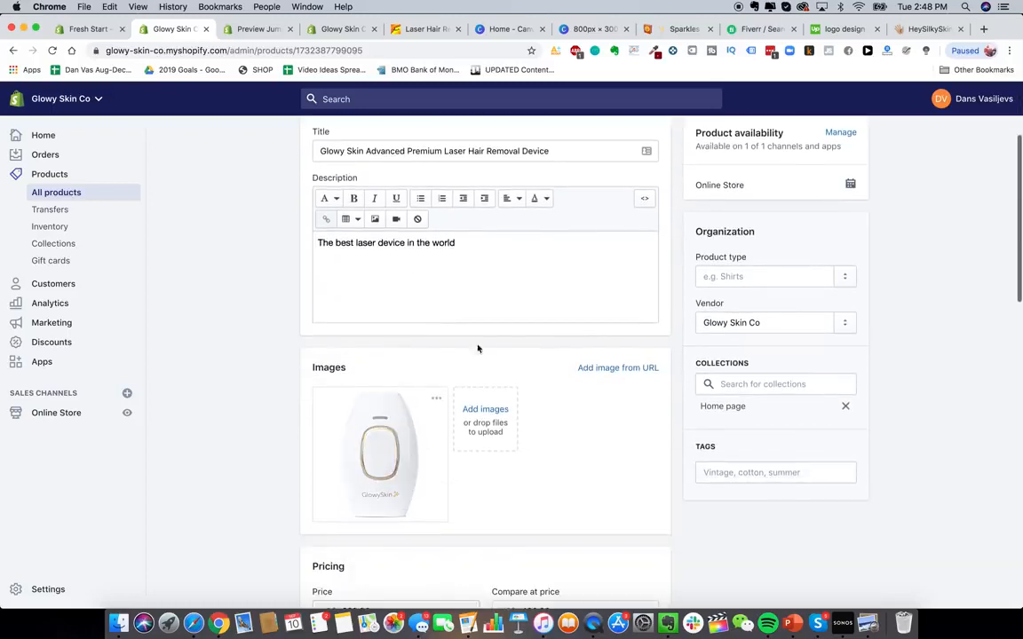
pyautogui.scroll(3, 479, 203)
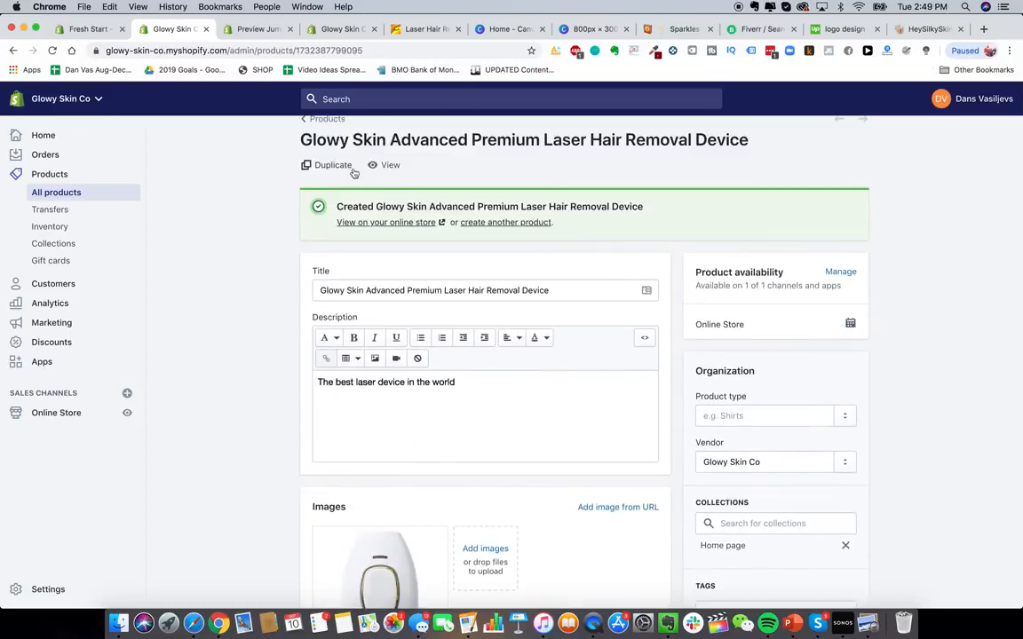
pyautogui.click(386, 164)
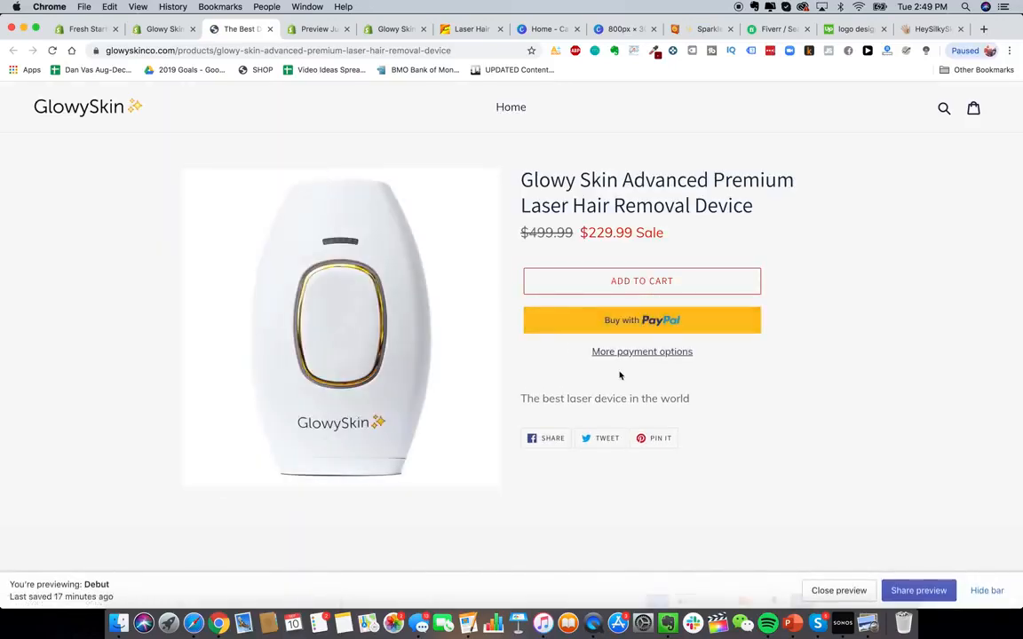
pyautogui.scroll(-2, 618, 373)
pyautogui.scroll(-1, 624, 268)
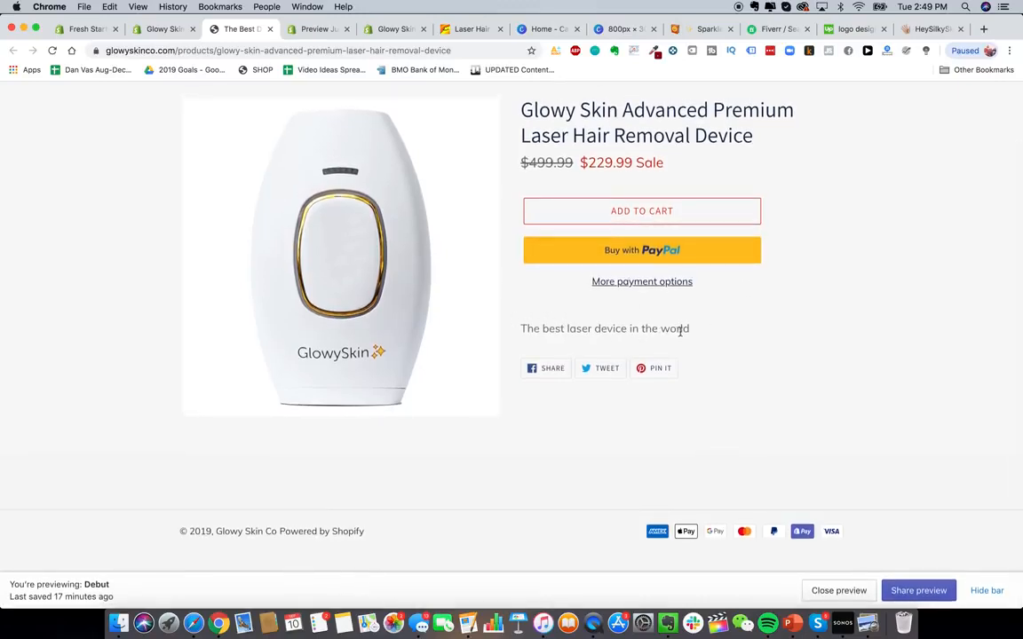
pyautogui.scroll(2, 669, 358)
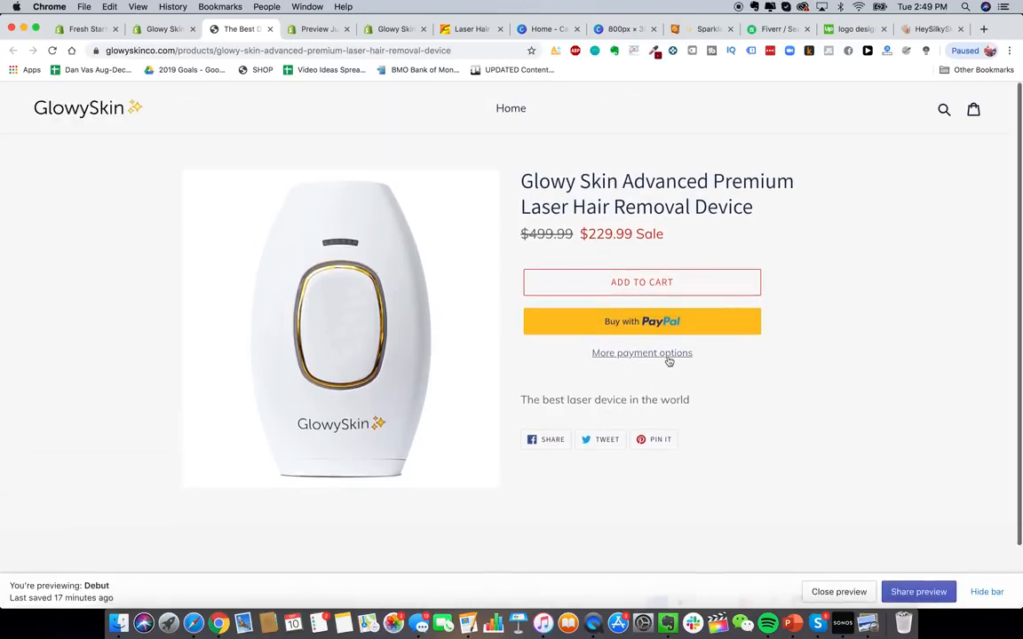
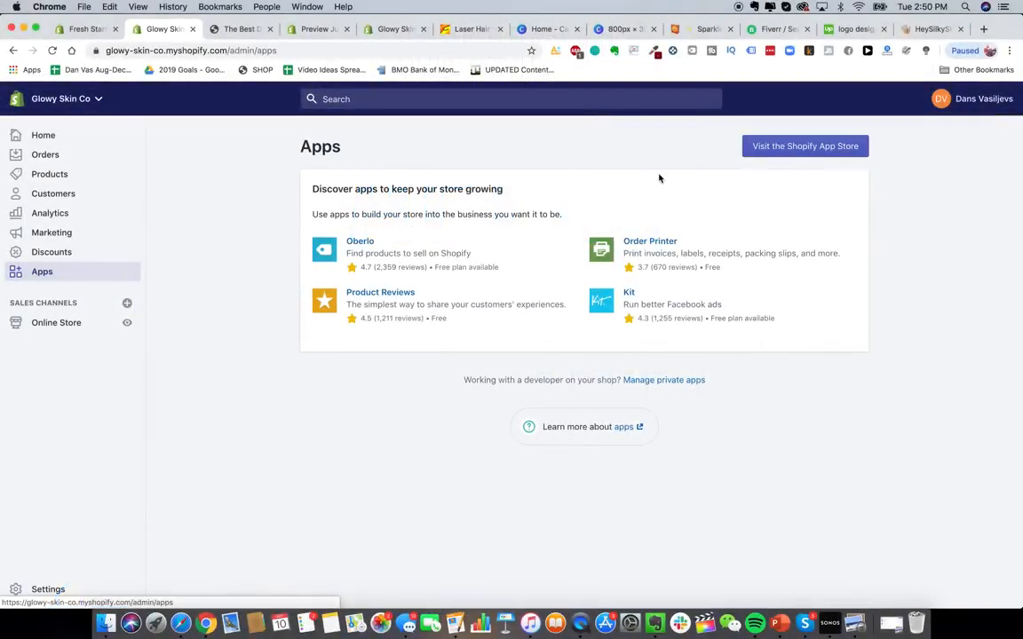
# - Find the Order Lookup app in the Shopify App Store, install it and start its free trial
pyautogui.click(806, 147)
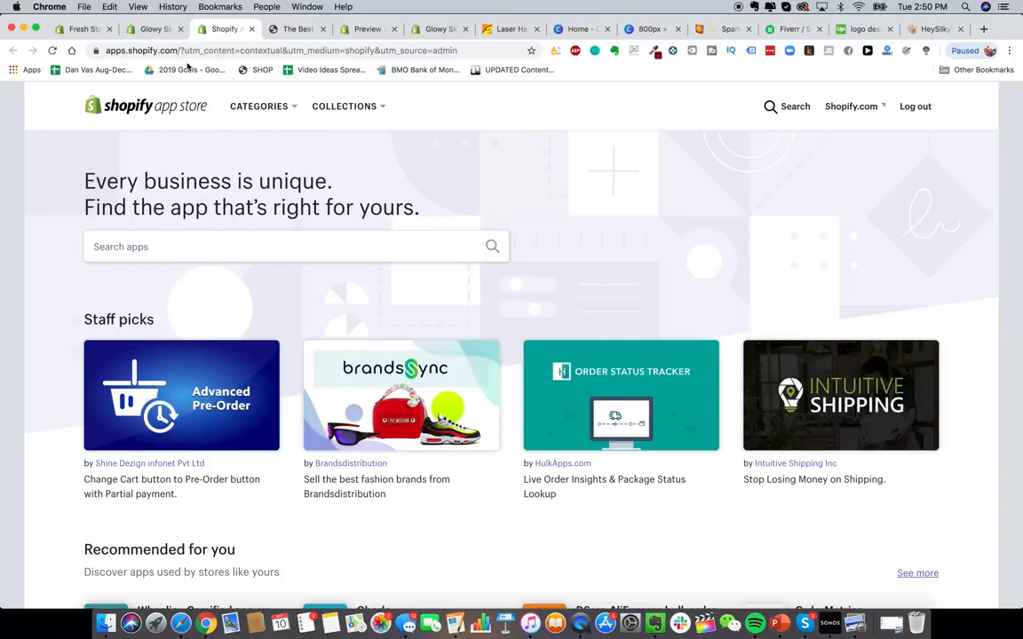
pyautogui.click(156, 30)
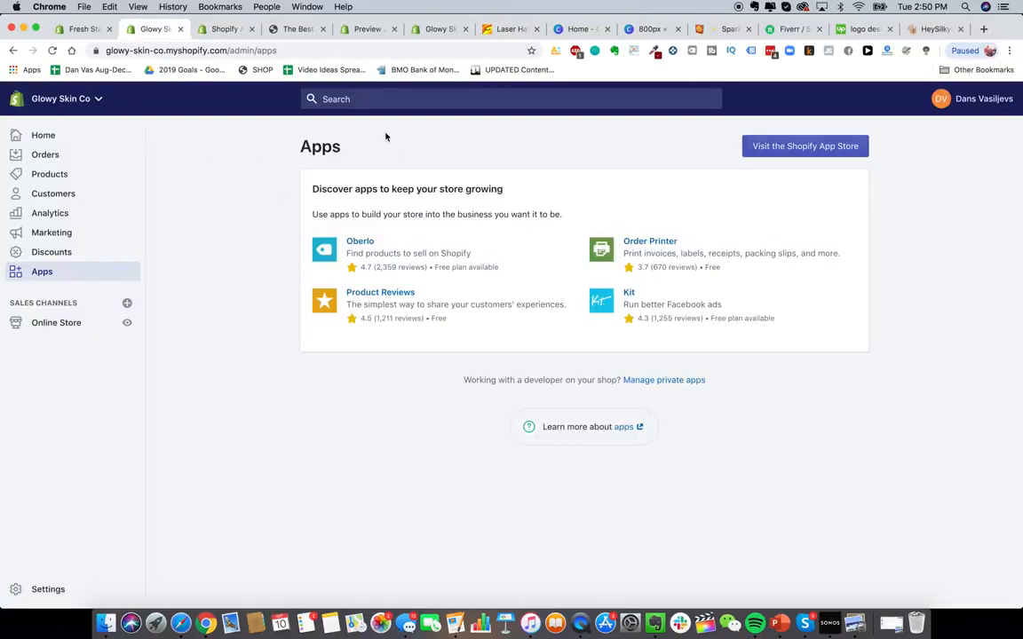
pyautogui.click(227, 33)
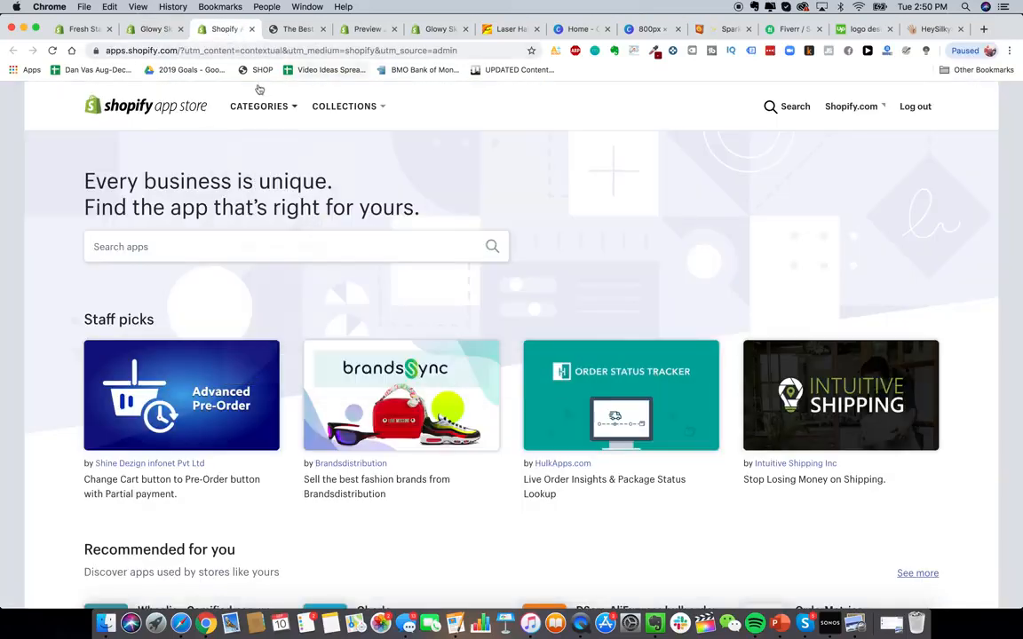
pyautogui.click(272, 248)
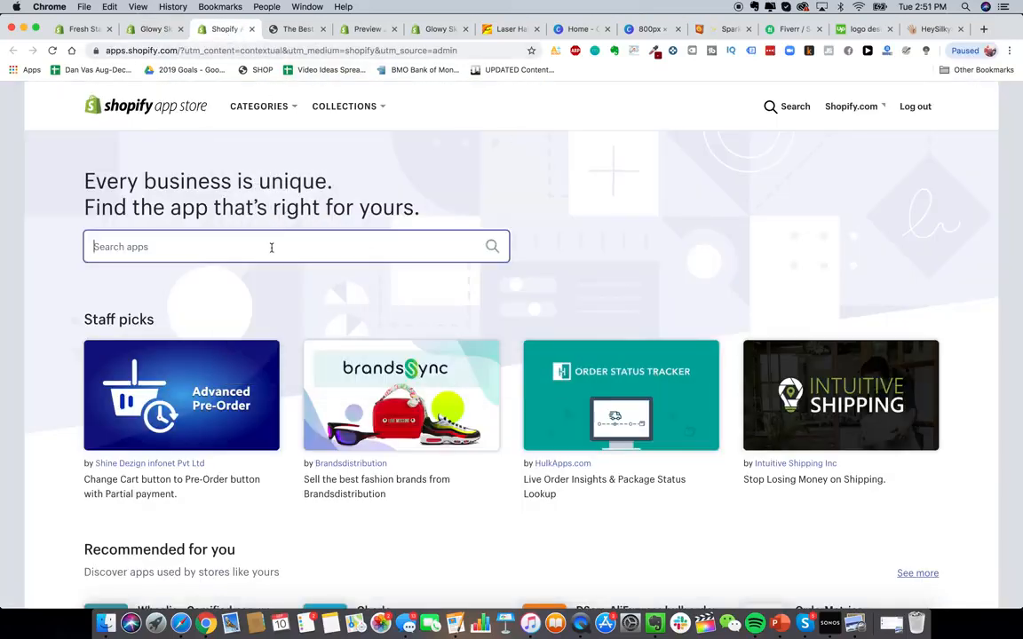
pyautogui.write('order loo')
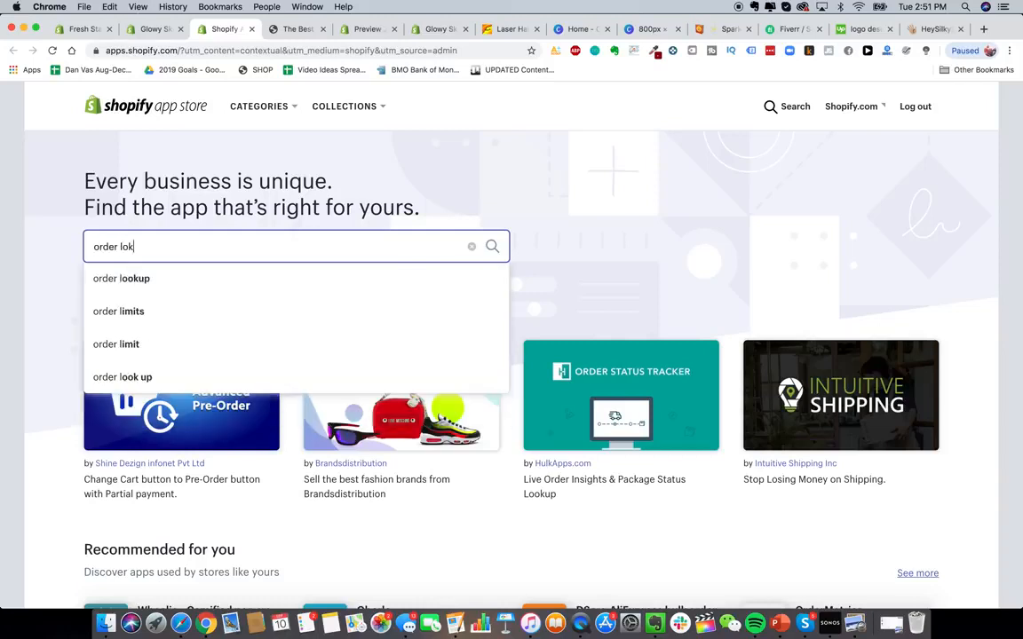
pyautogui.write('kup')
pyautogui.press('Return')
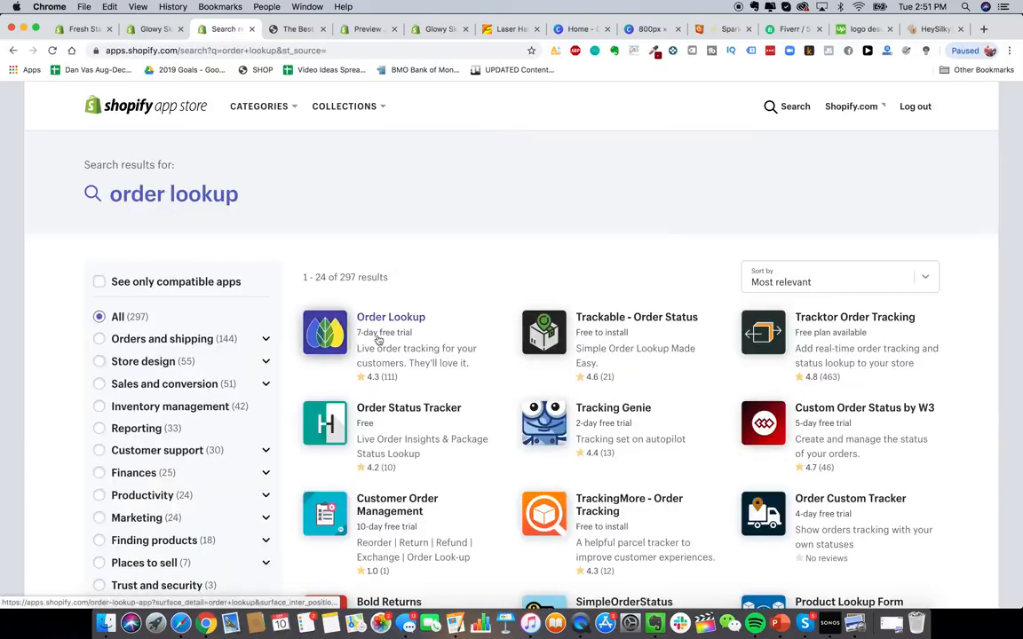
pyautogui.click(339, 330)
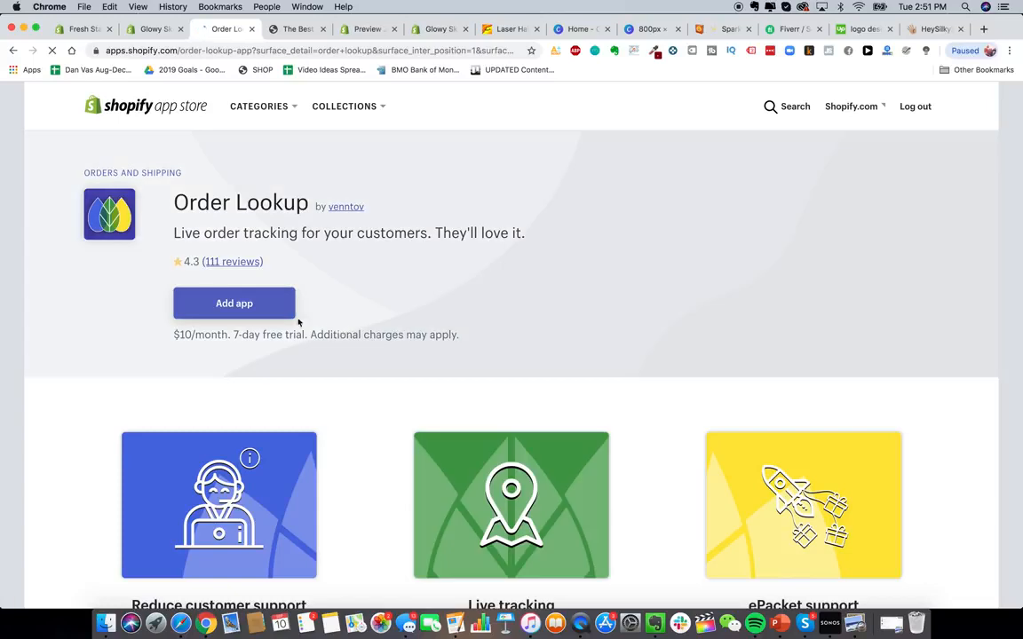
pyautogui.click(237, 302)
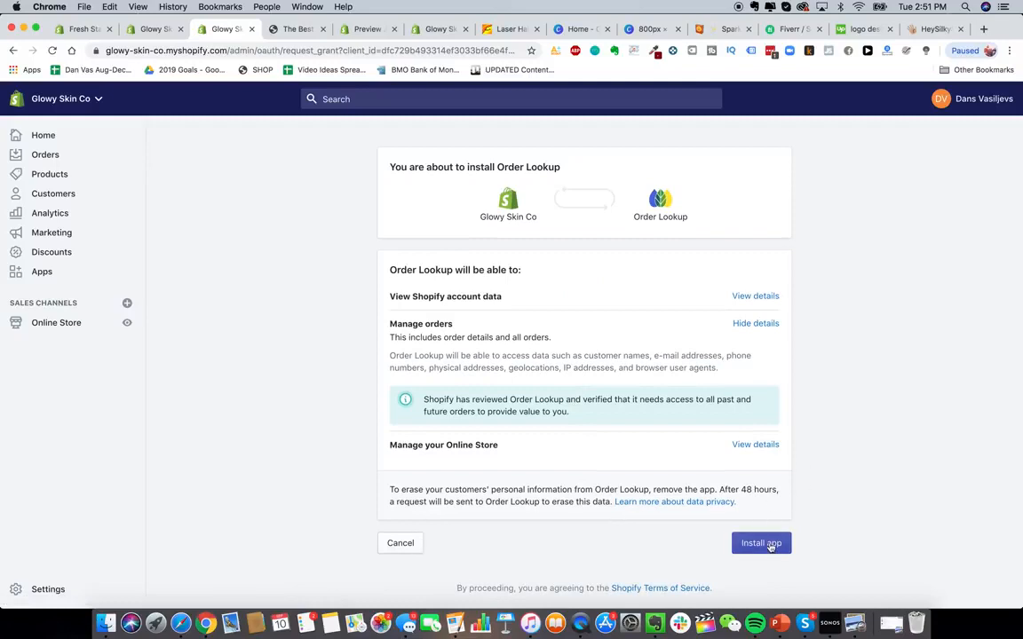
pyautogui.click(769, 544)
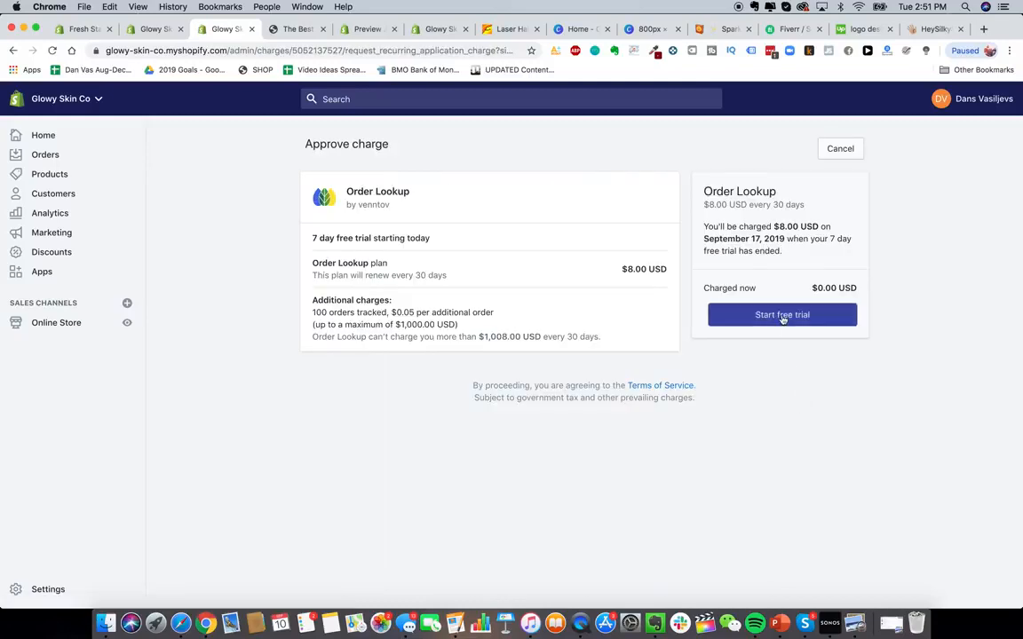
pyautogui.click(782, 316)
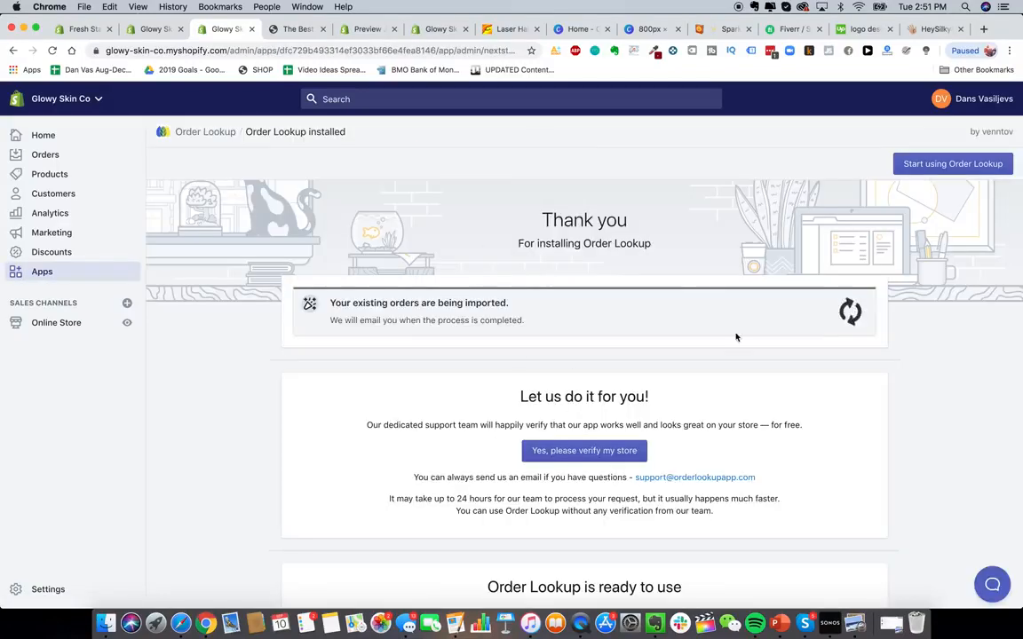
# - Review the Order Lookup installation page and its next steps
pyautogui.scroll(-2, 644, 328)
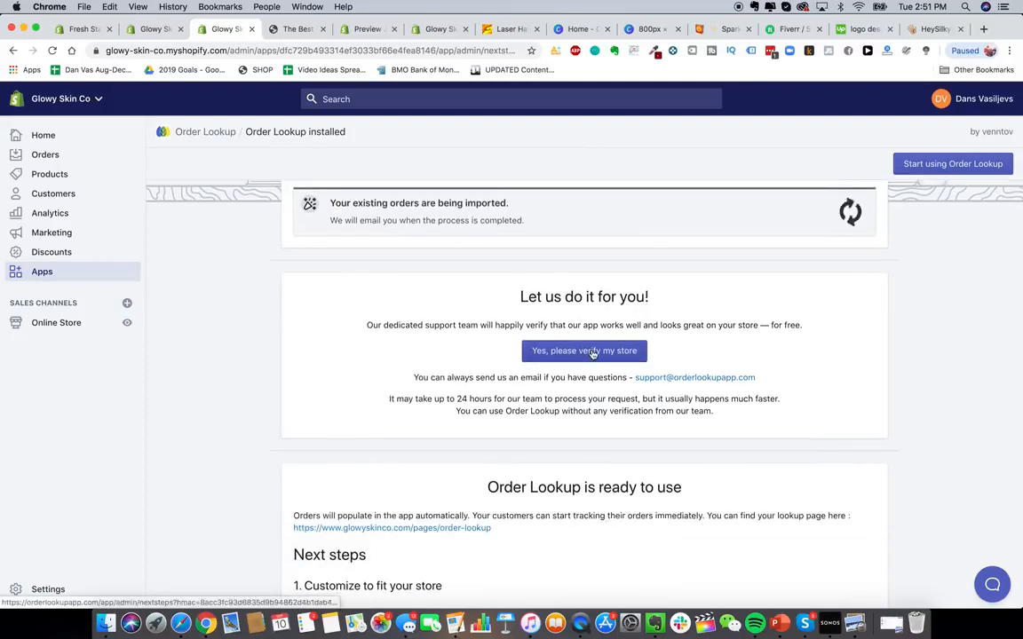
pyautogui.scroll(-1, 593, 353)
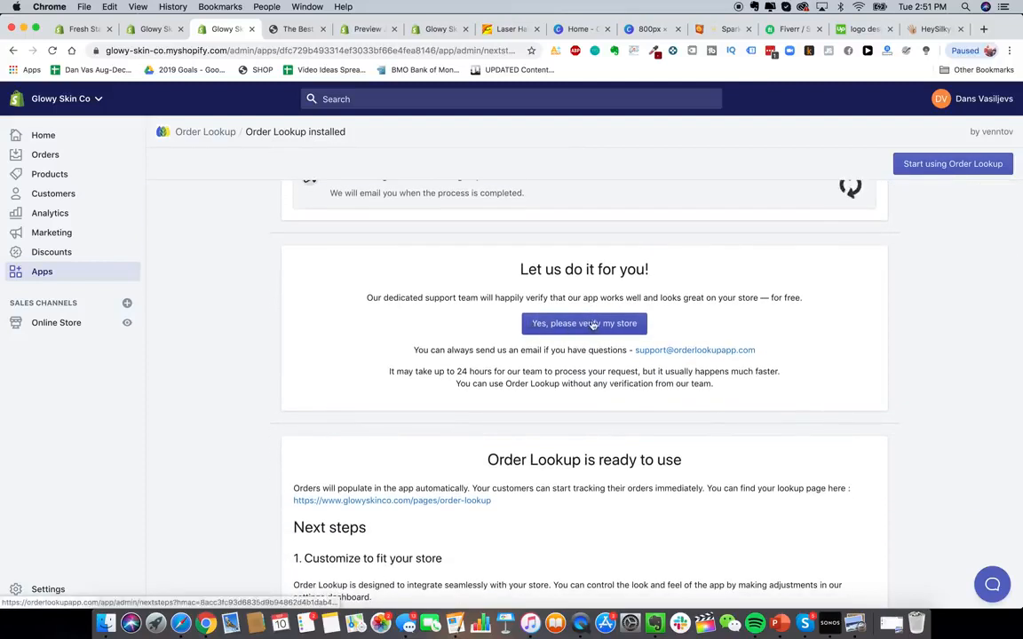
pyautogui.scroll(-4, 735, 358)
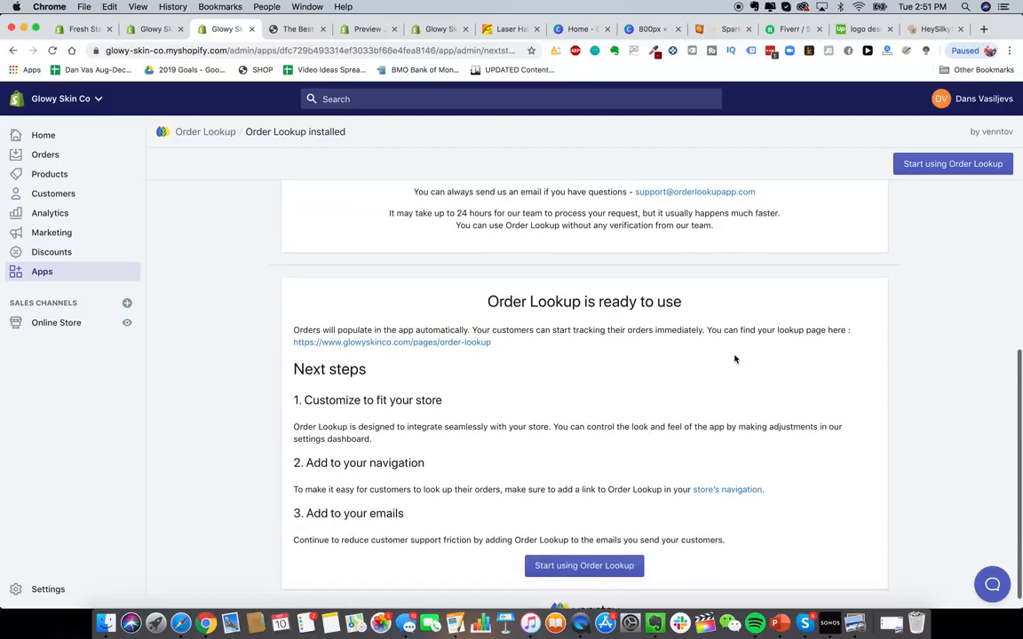
pyautogui.scroll(-1, 736, 359)
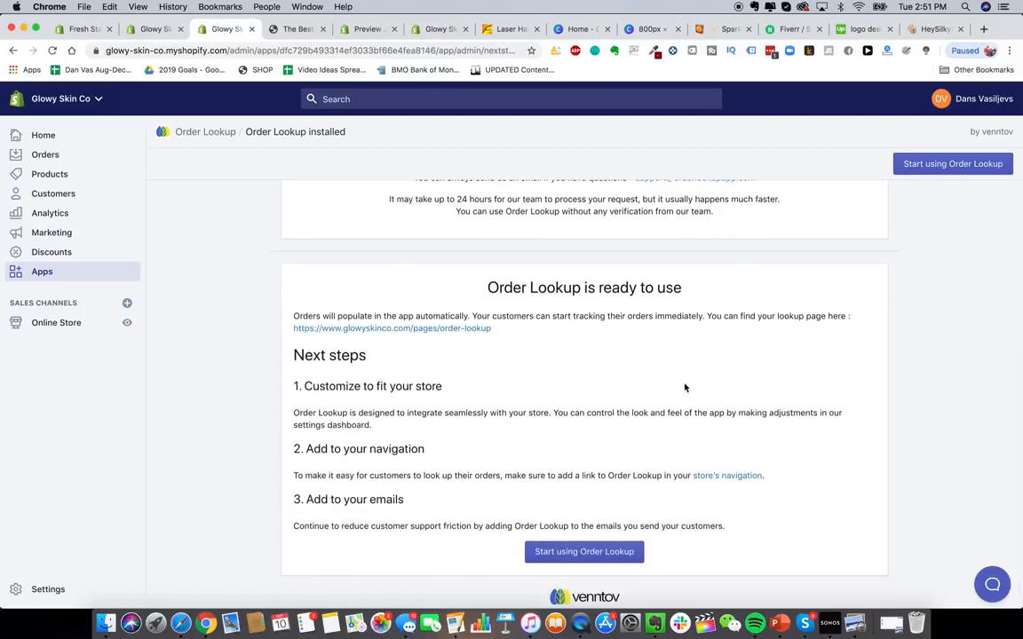
pyautogui.scroll(8, 621, 395)
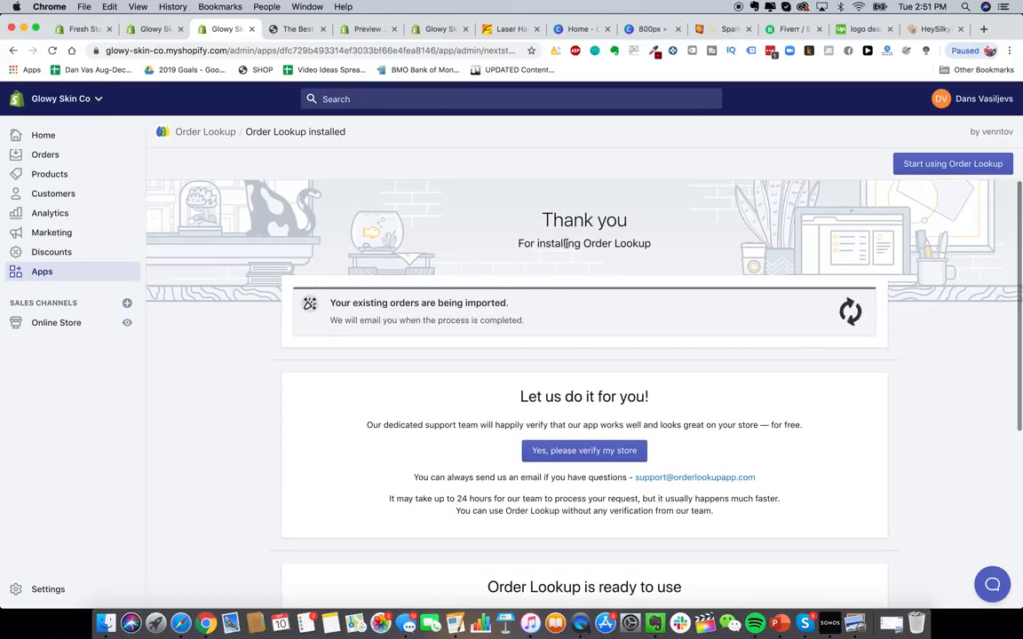
pyautogui.moveTo(583, 243); pyautogui.dragTo(673, 240)
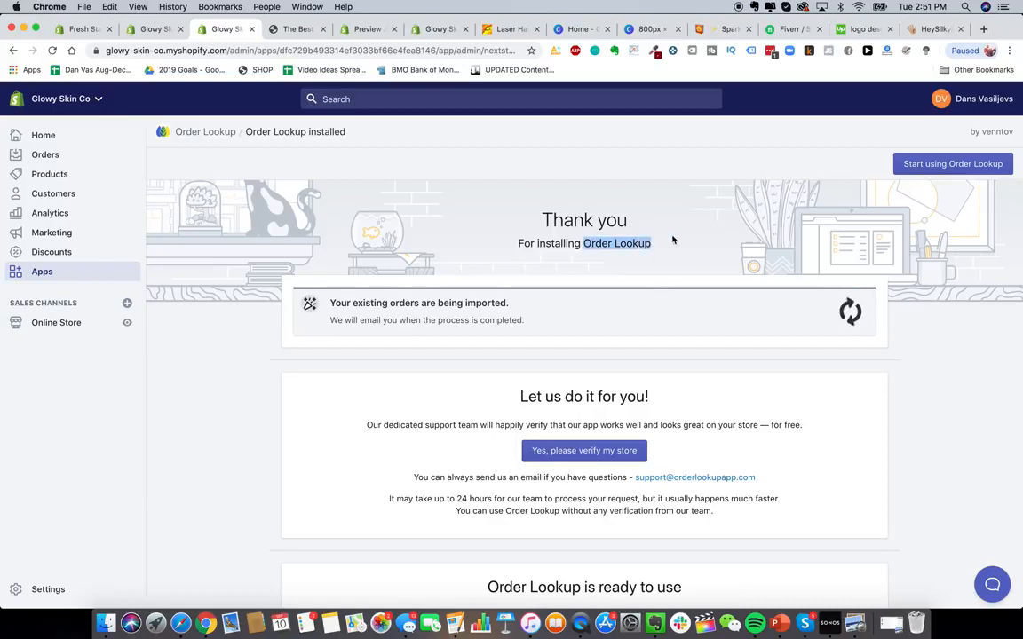
# - Search the Shopify App Store for "help center" and install the HelpCenter FAQ app
pyautogui.click(40, 275)
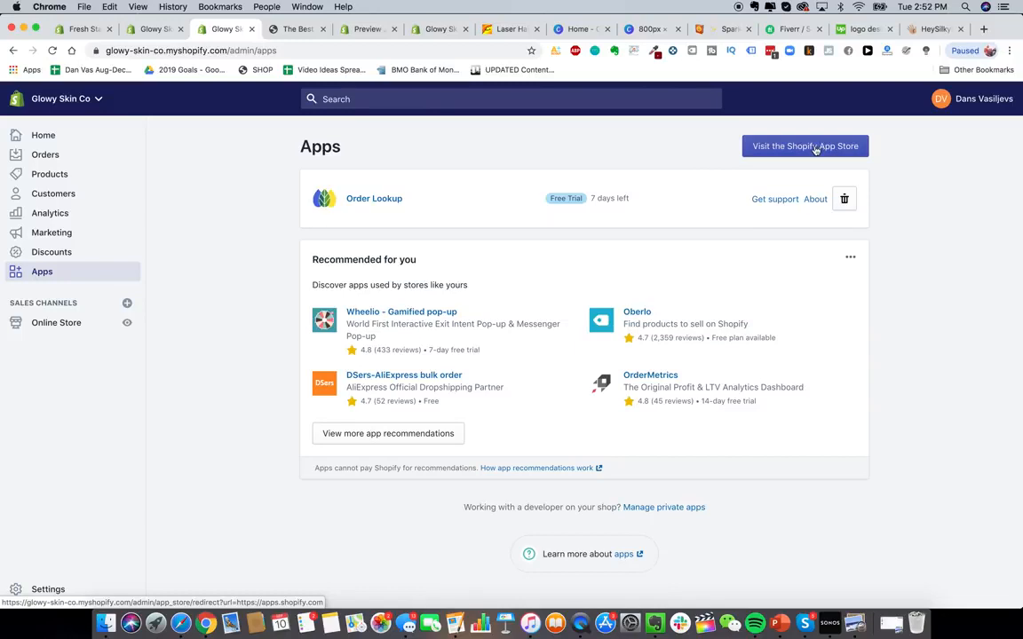
pyautogui.click(804, 147)
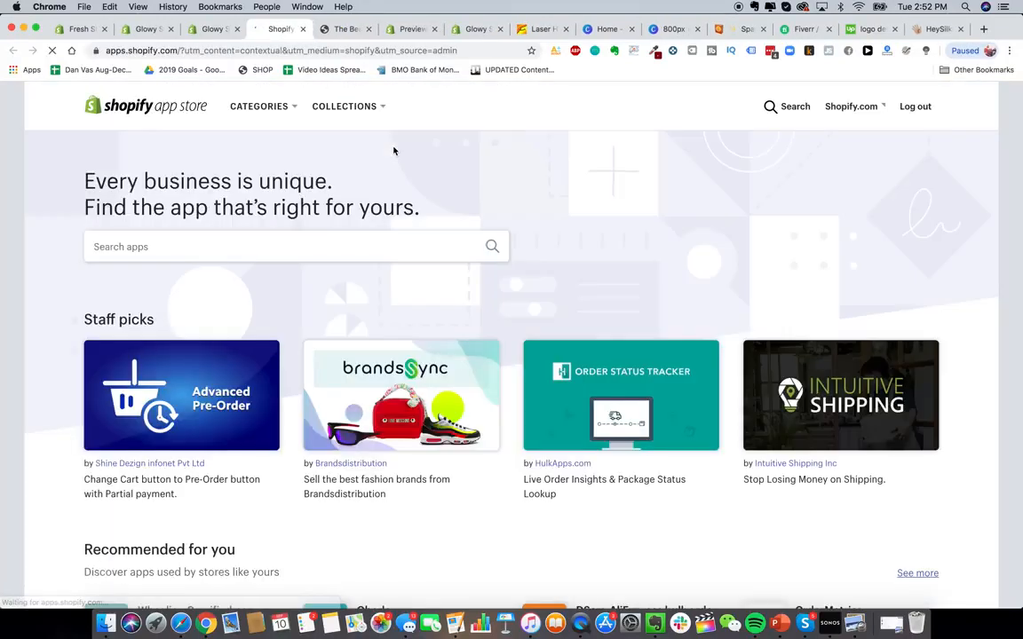
pyautogui.click(337, 245)
pyautogui.write('help center')
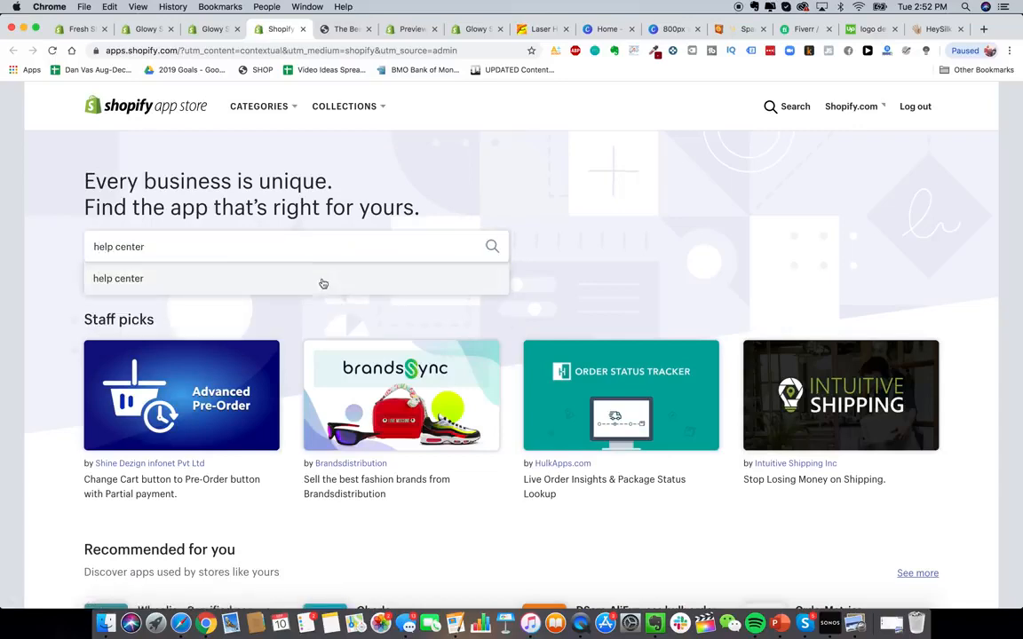
pyautogui.click(323, 280)
pyautogui.click(324, 340)
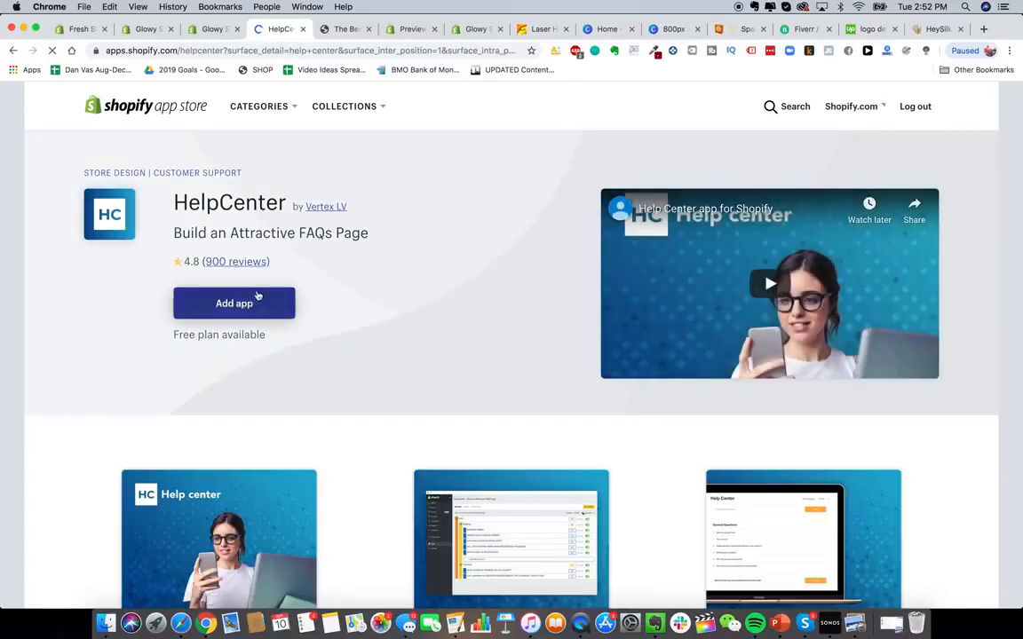
pyautogui.click(256, 296)
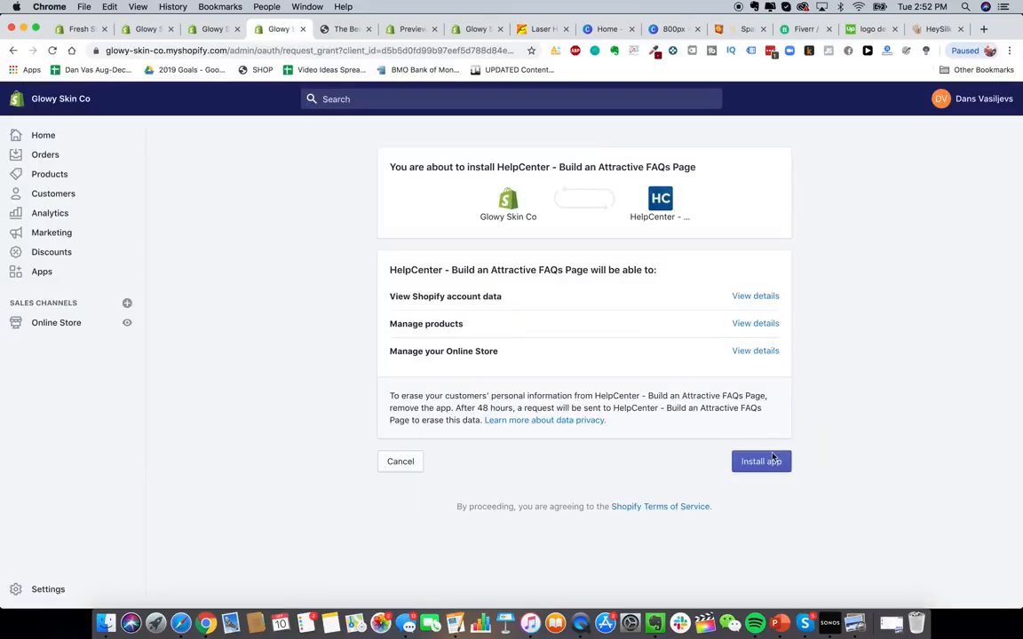
pyautogui.click(770, 460)
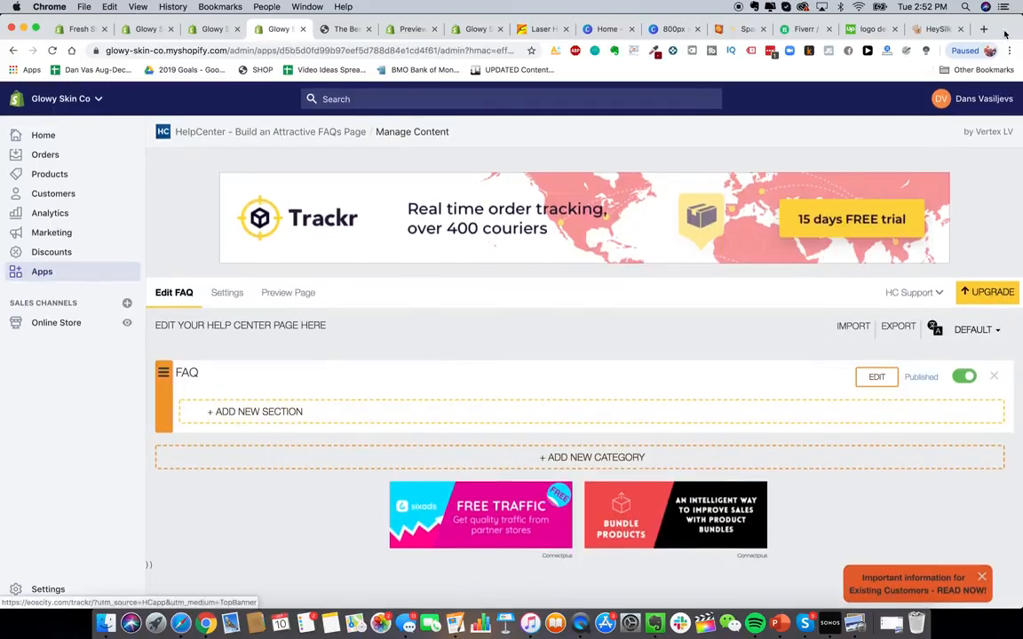
# - Examine the Questions and Answers page of the HeySilkySkin reference store
pyautogui.click(939, 28)
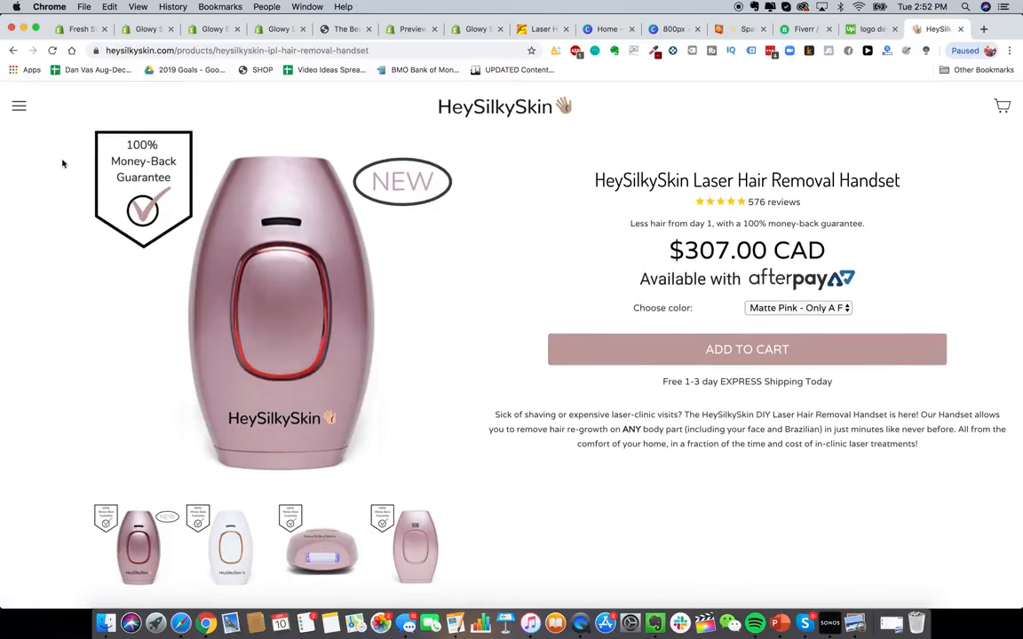
pyautogui.click(18, 106)
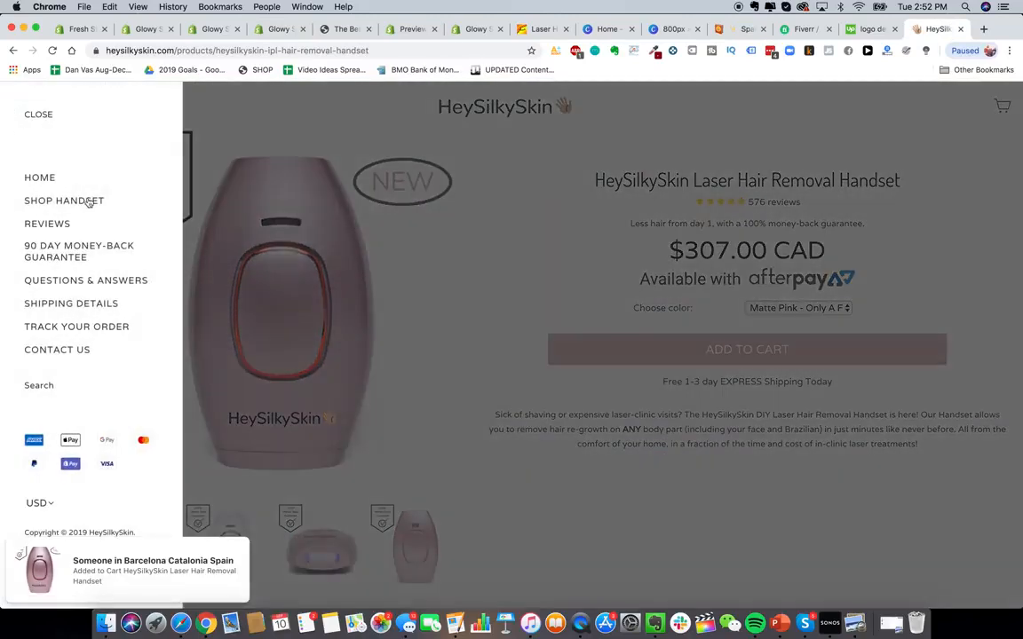
pyautogui.click(88, 281)
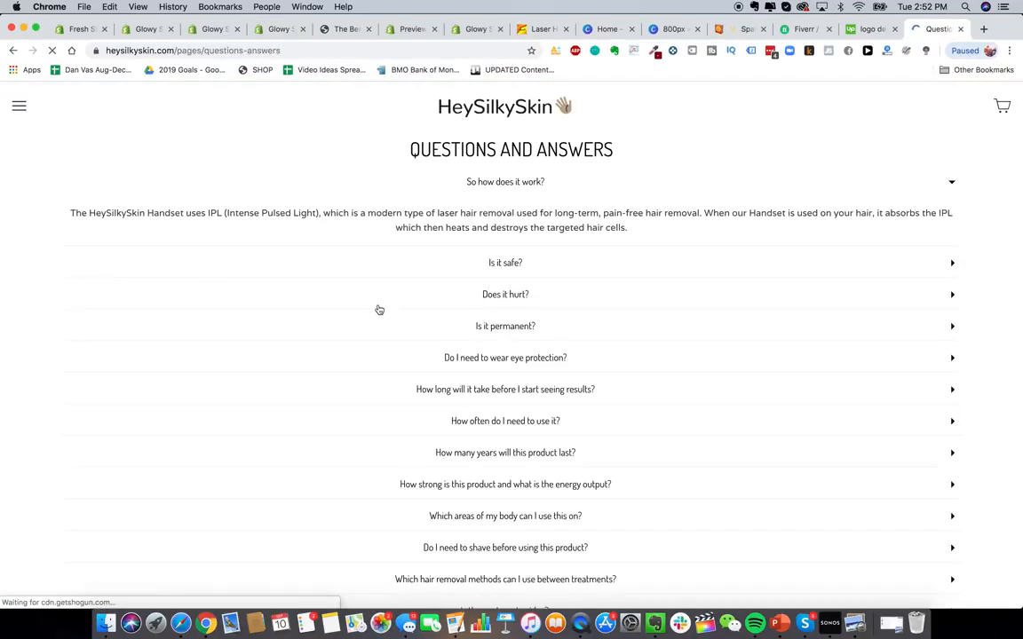
pyautogui.scroll(-10, 548, 326)
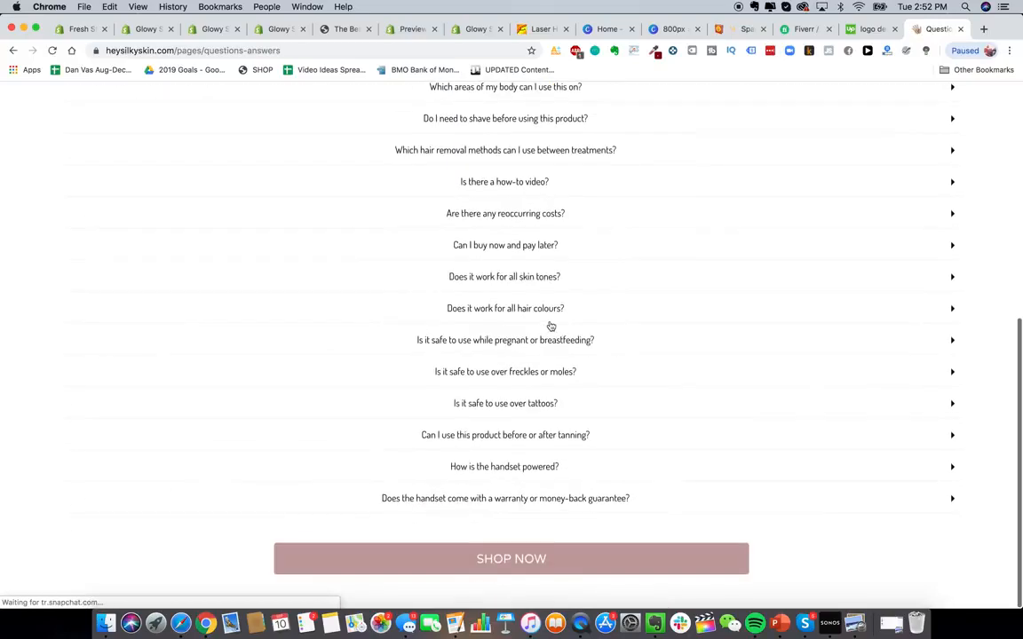
pyautogui.scroll(10, 646, 331)
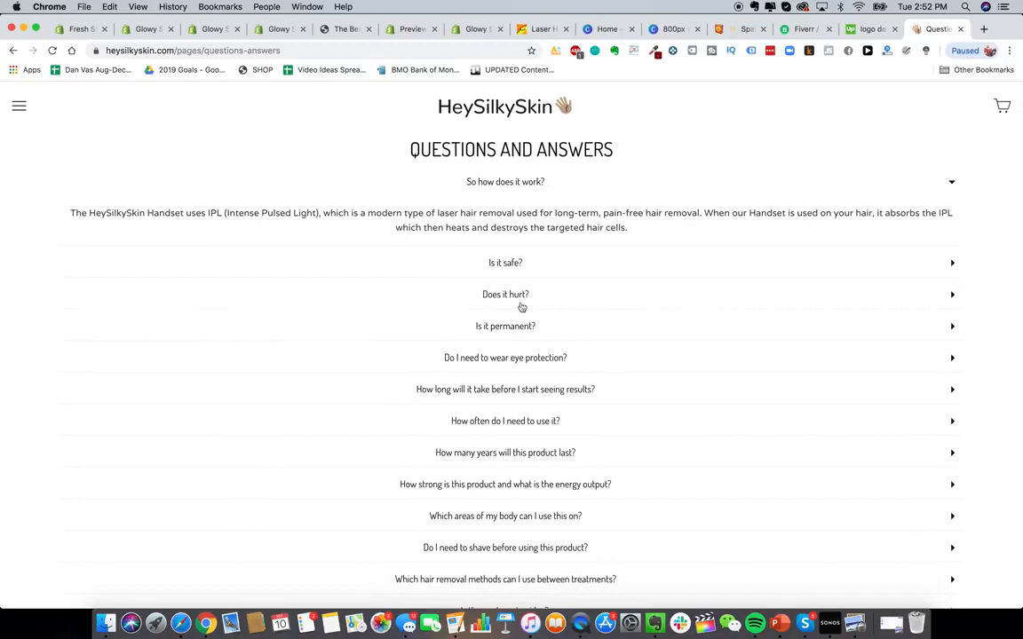
pyautogui.click(523, 260)
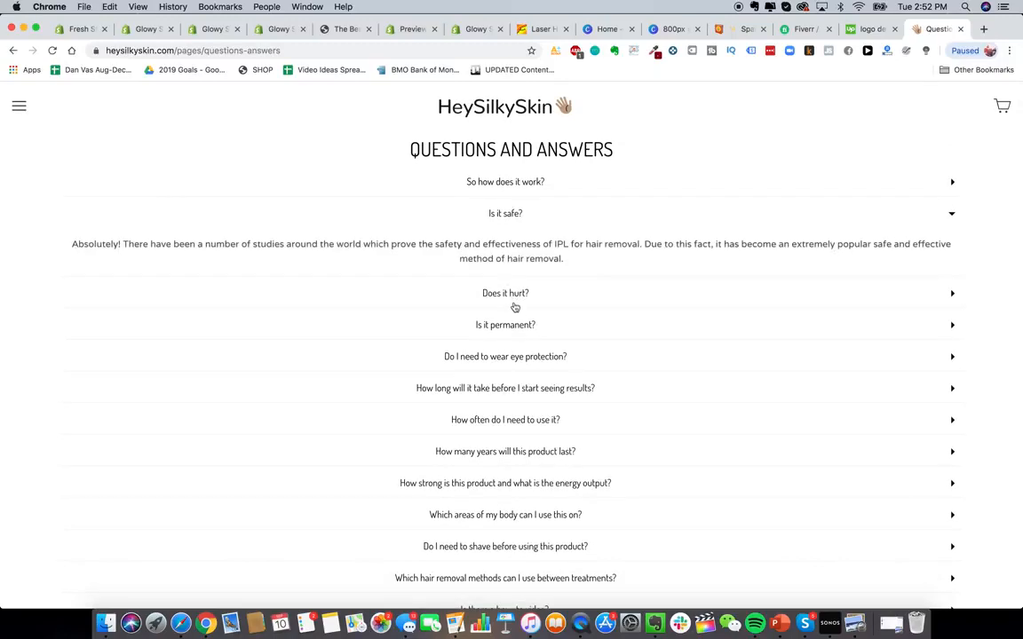
# - Add a new FAQ section named "Questions & Answers" in the HelpCenter app
pyautogui.click(153, 32)
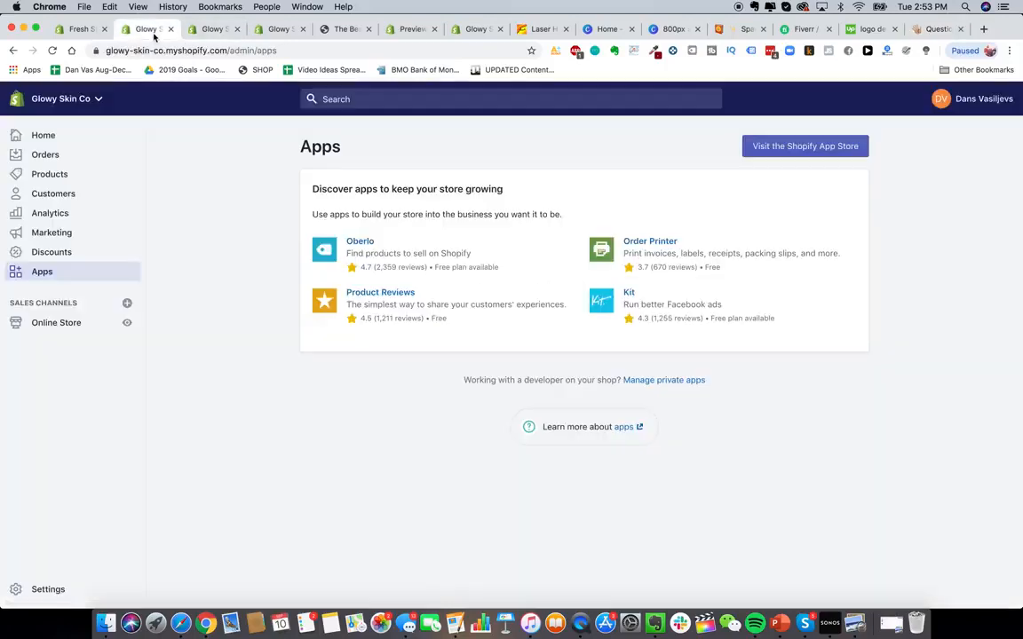
pyautogui.click(213, 30)
pyautogui.click(277, 29)
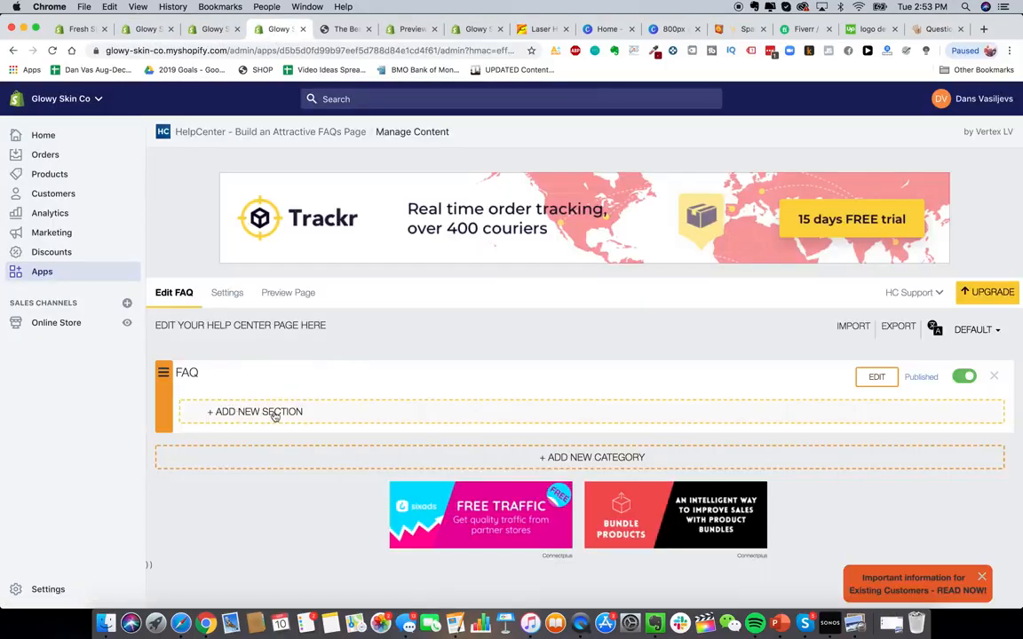
pyautogui.click(275, 415)
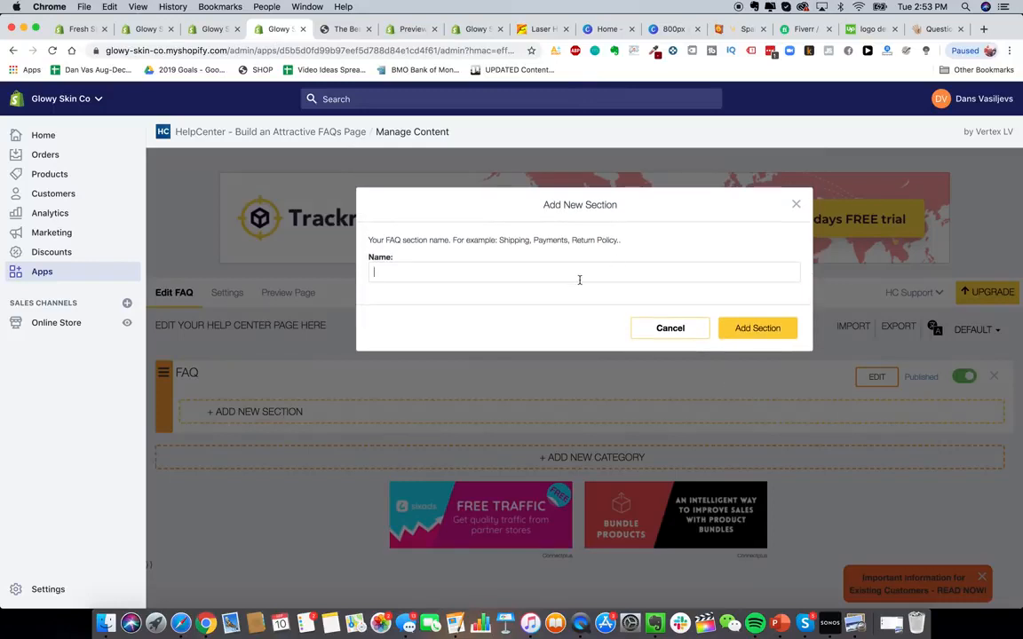
pyautogui.write('Questions & Answers')
pyautogui.click(746, 334)
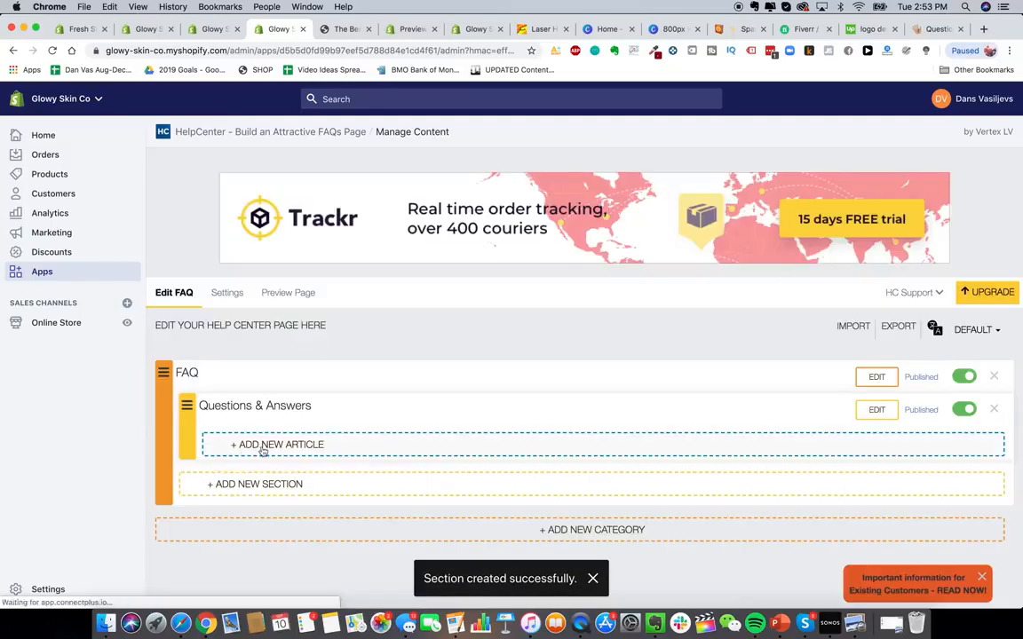
# - Start a new article in the Questions & Answers section titled "So how does it work?" and begin its answer text
pyautogui.click(263, 451)
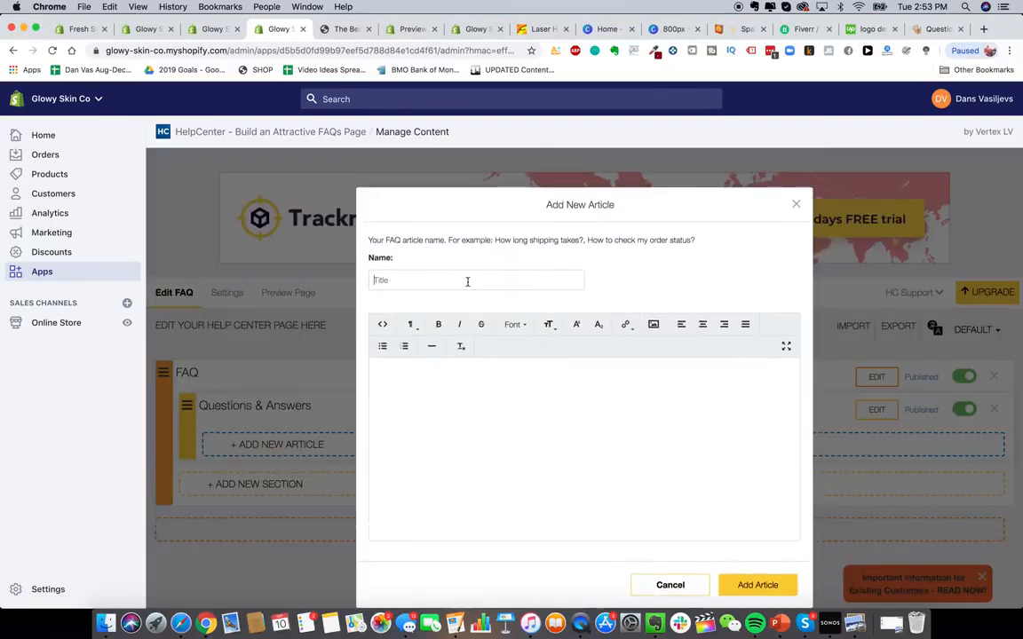
pyautogui.write('So how does it work?')
pyautogui.click(499, 440)
pyautogui.write('T')
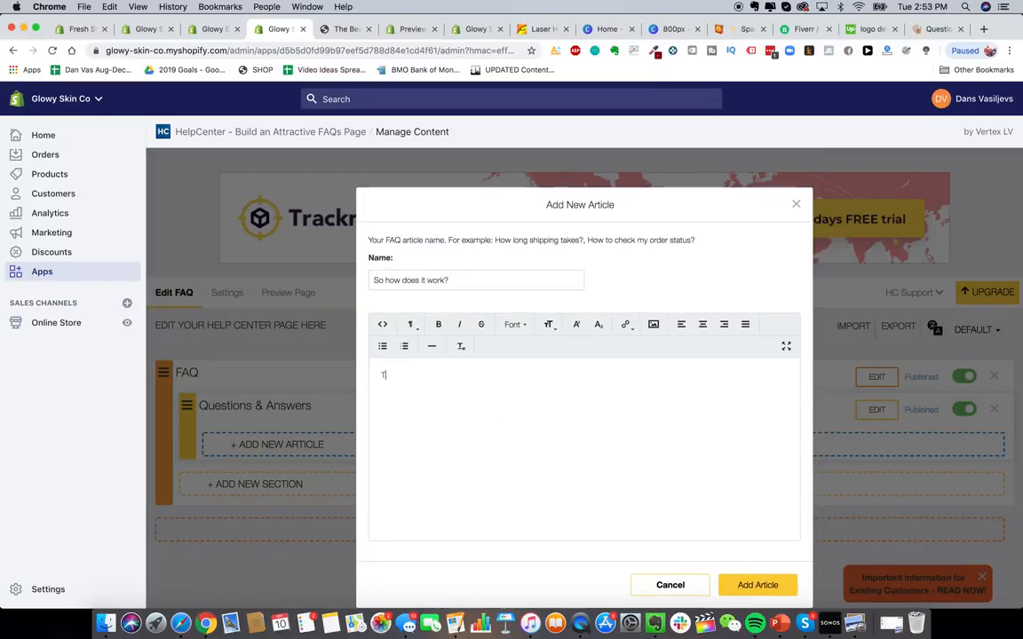
pyautogui.write('est test')
# - Read the reference store's answer to "So how does it work?" and return to the article editor
pyautogui.click(934, 28)
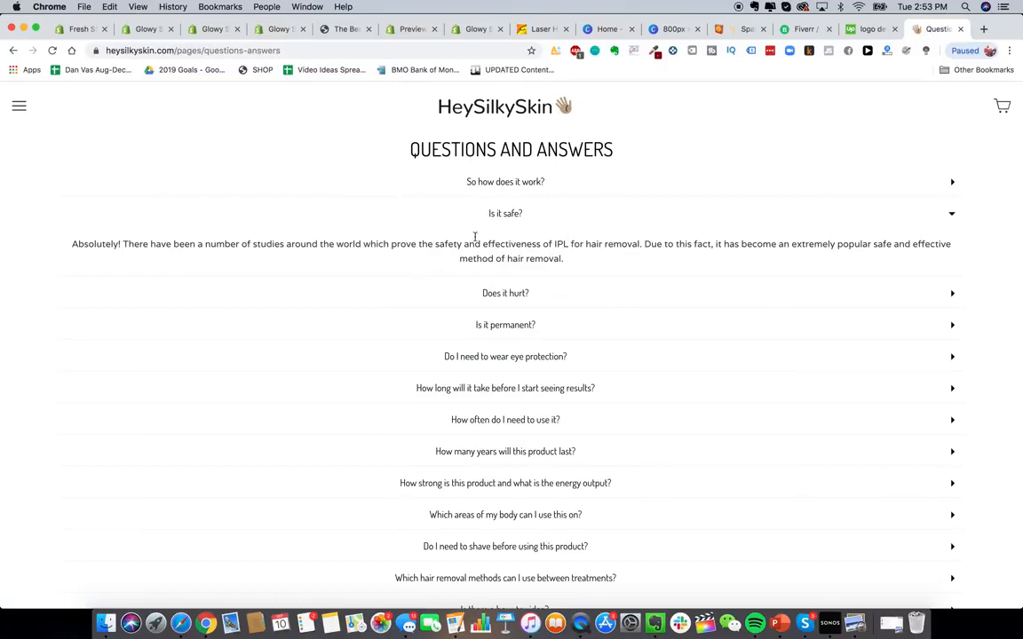
pyautogui.click(497, 182)
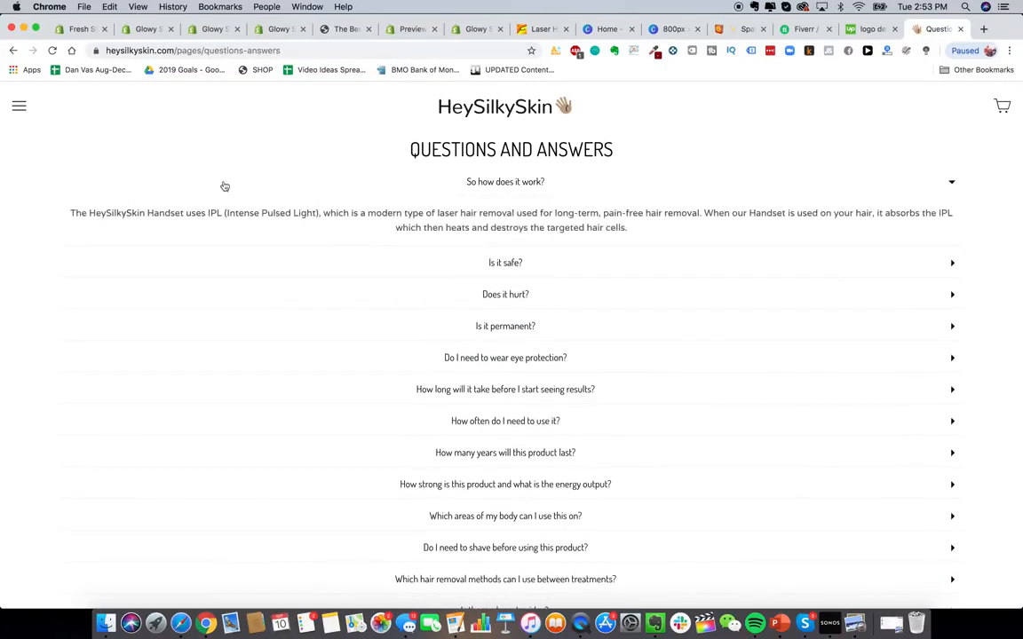
pyautogui.click(213, 32)
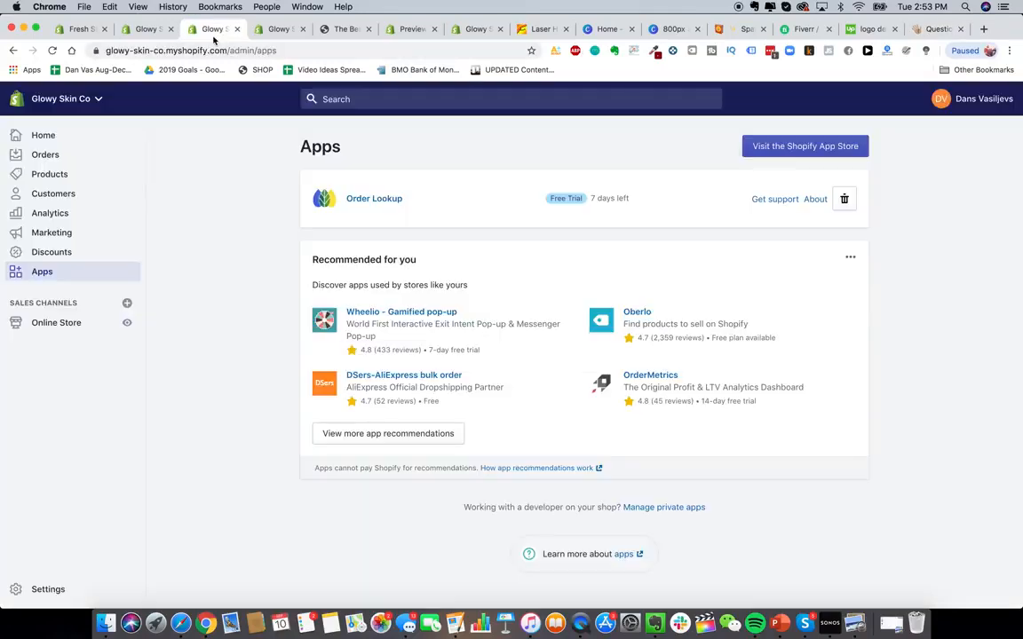
pyautogui.click(252, 29)
# - Replace the answer with "The Glowy Skin Handset uses advanced IPL technology etc etc" and add the article
pyautogui.press('BackSpace')
pyautogui.press('BackSpace')
pyautogui.press('BackSpace')
pyautogui.press('BackSpace')
pyautogui.press('BackSpace')
pyautogui.press('BackSpace')
pyautogui.press('BackSpace')
pyautogui.press('BackSpace')
pyautogui.press('BackSpace')
pyautogui.press('BackSpace')
pyautogui.press('BackSpace')
pyautogui.press('BackSpace')
pyautogui.press('BackSpace')
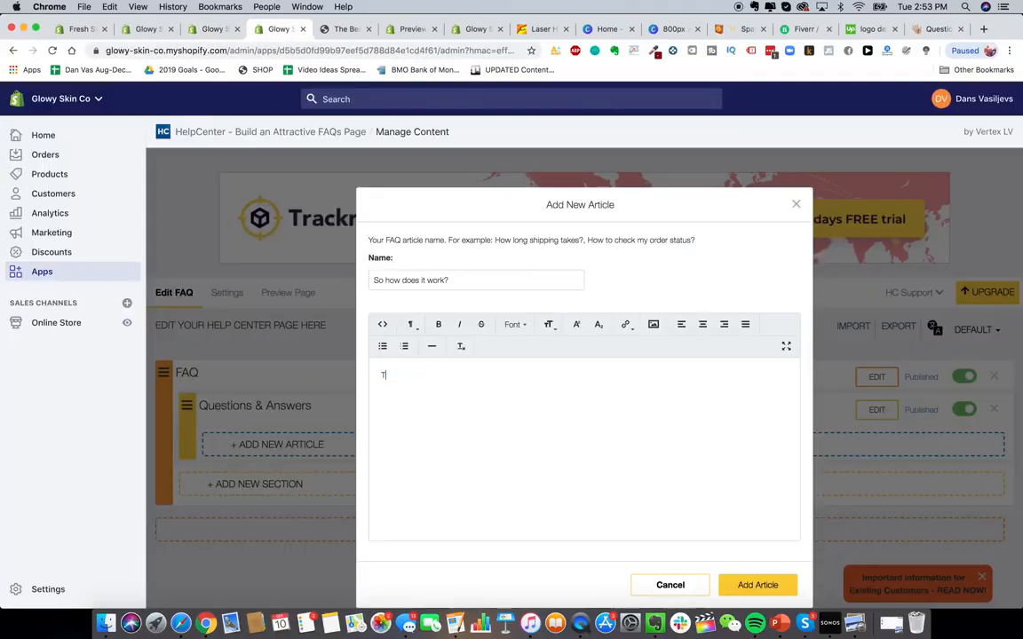
pyautogui.write('he Glowy Skin Handset uses advanced IPL technology')
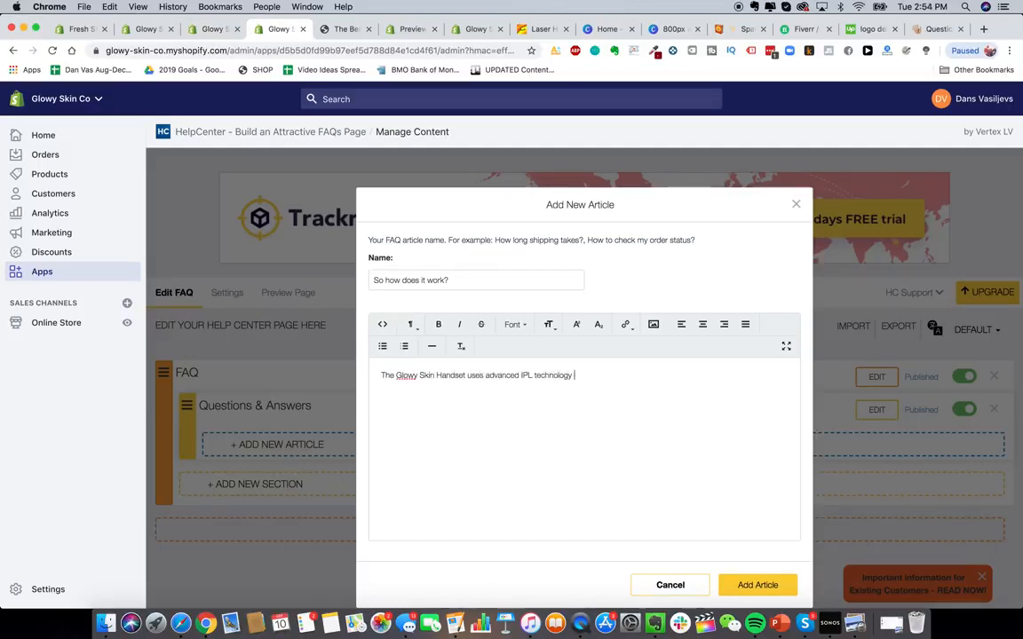
pyautogui.write(' etc etc')
pyautogui.click(756, 584)
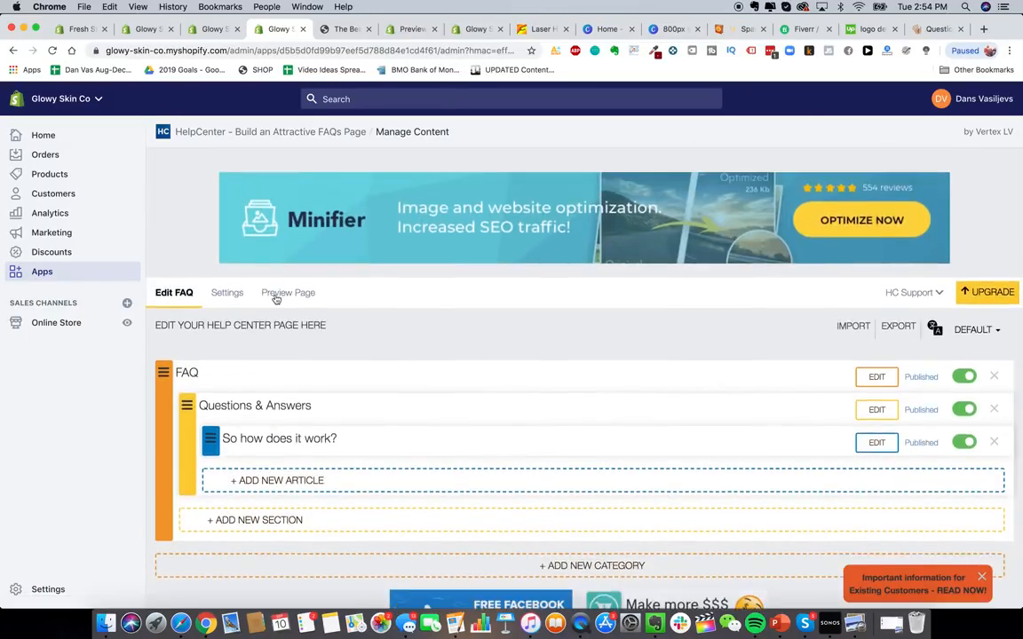
# - Preview the Help Center page and expand and collapse the "So how does it work?" article
pyautogui.click(276, 296)
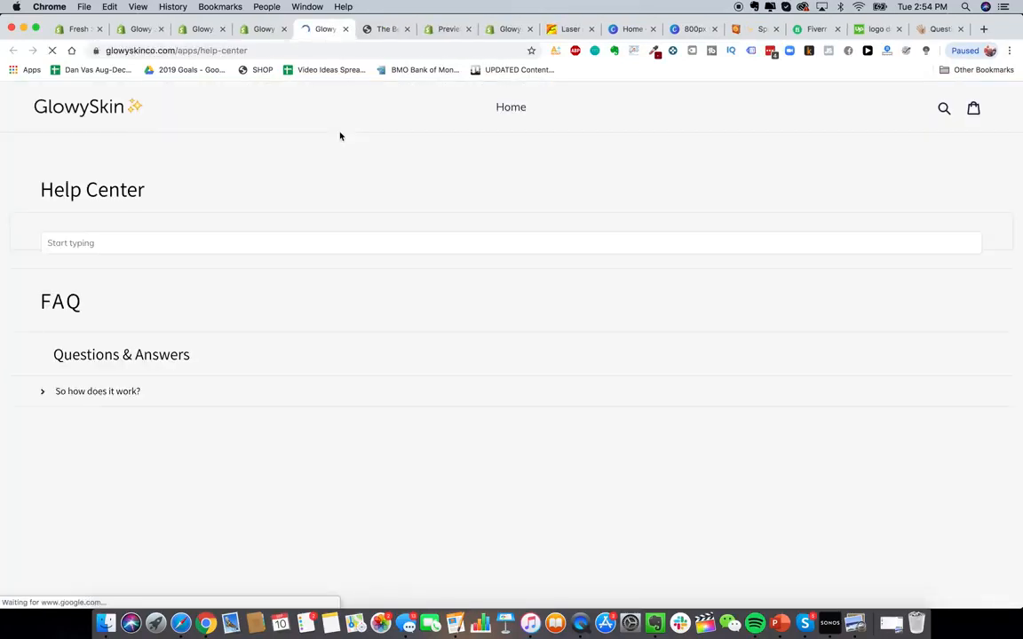
pyautogui.click(92, 410)
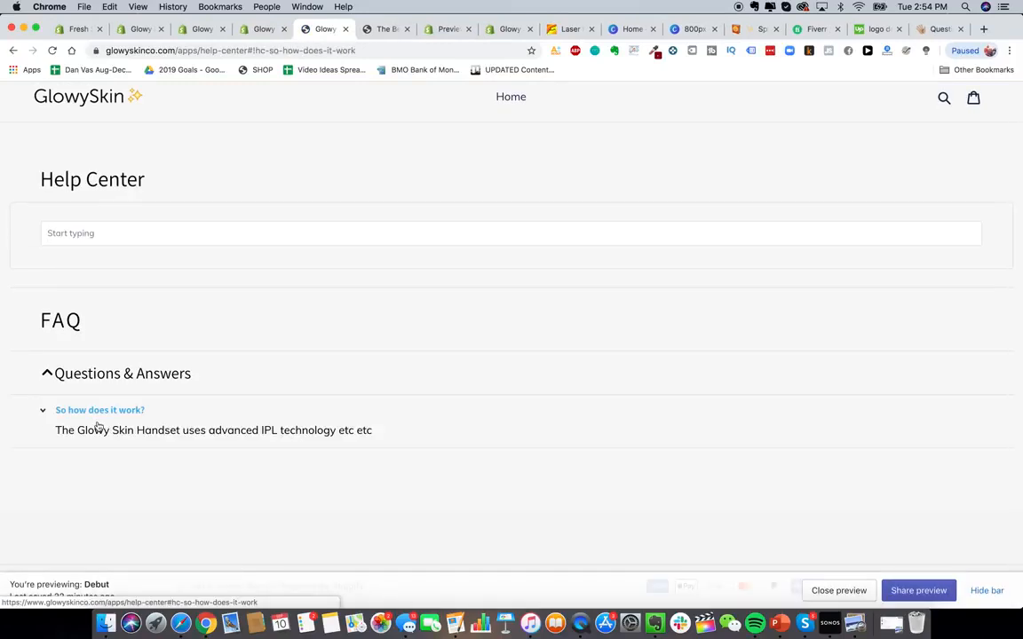
pyautogui.click(124, 413)
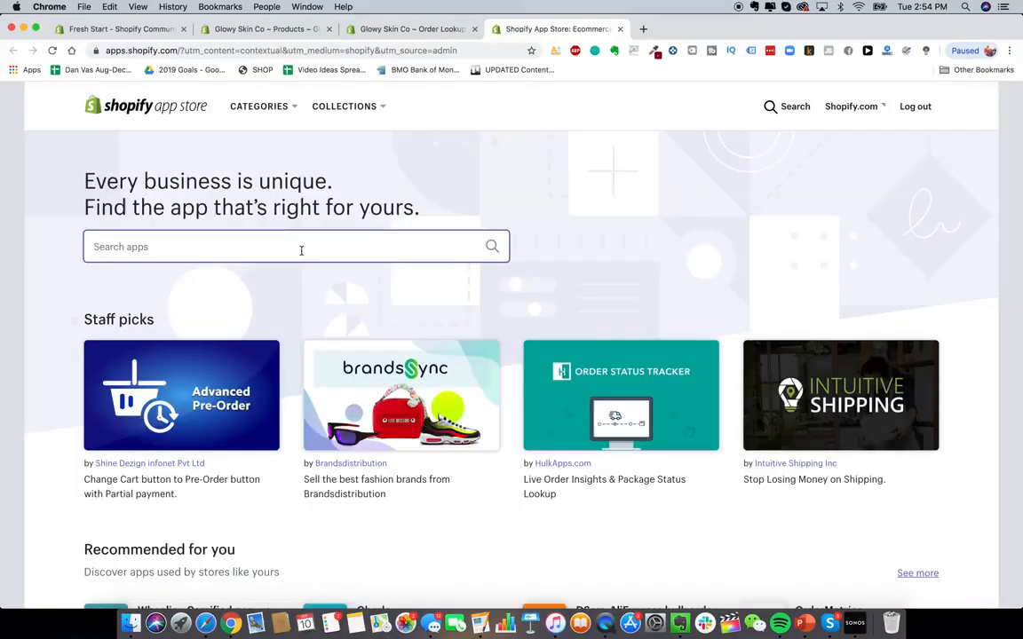
# - Search the Shopify App Store for "loox" and add the Loox - Photo Reviews app
pyautogui.click(299, 249)
pyautogui.write('loox')
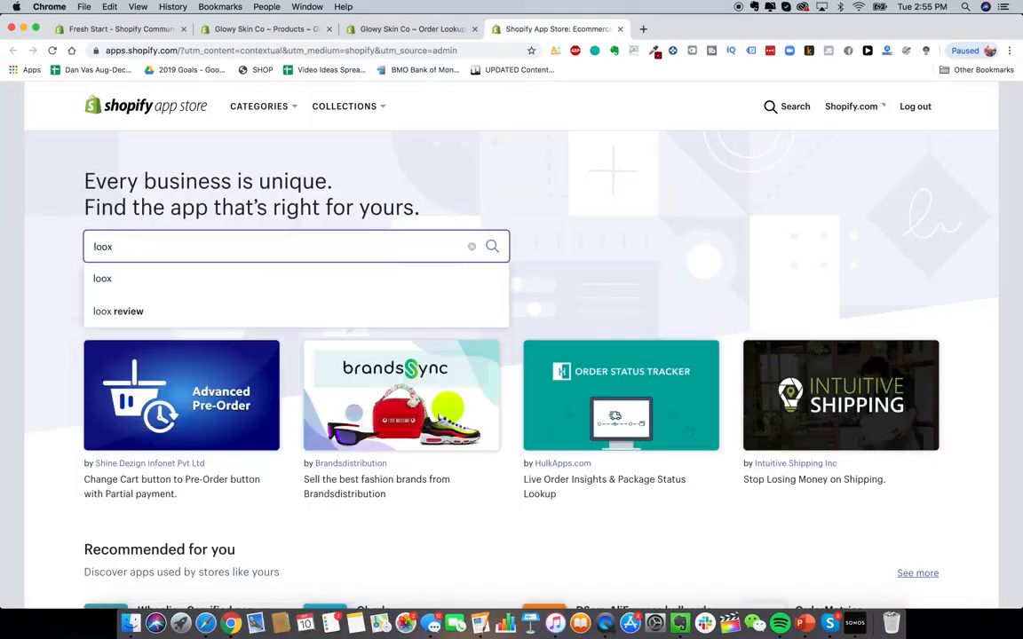
pyautogui.press('Return')
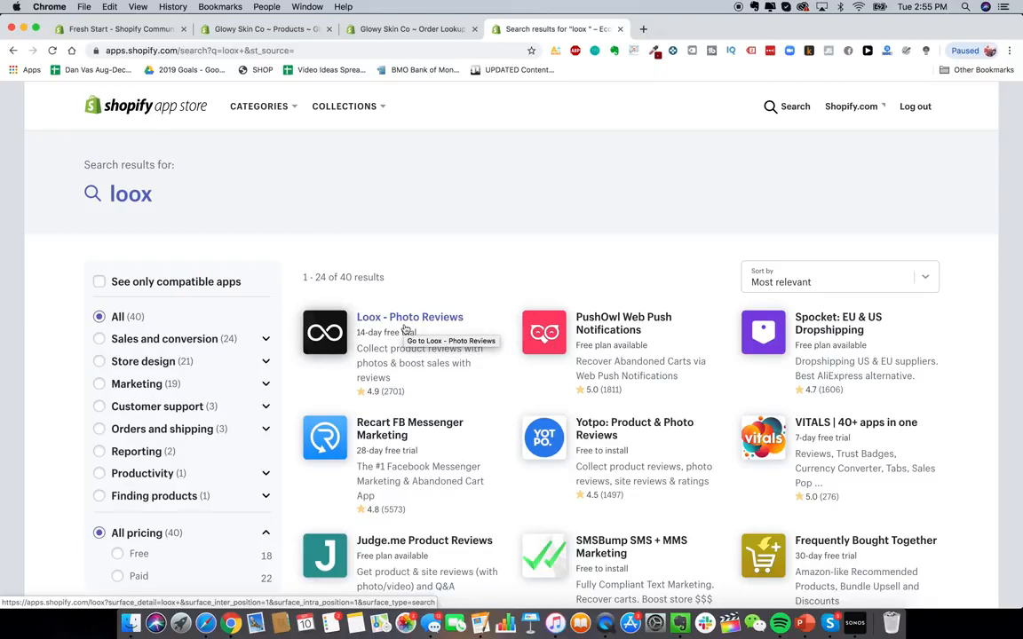
pyautogui.click(404, 328)
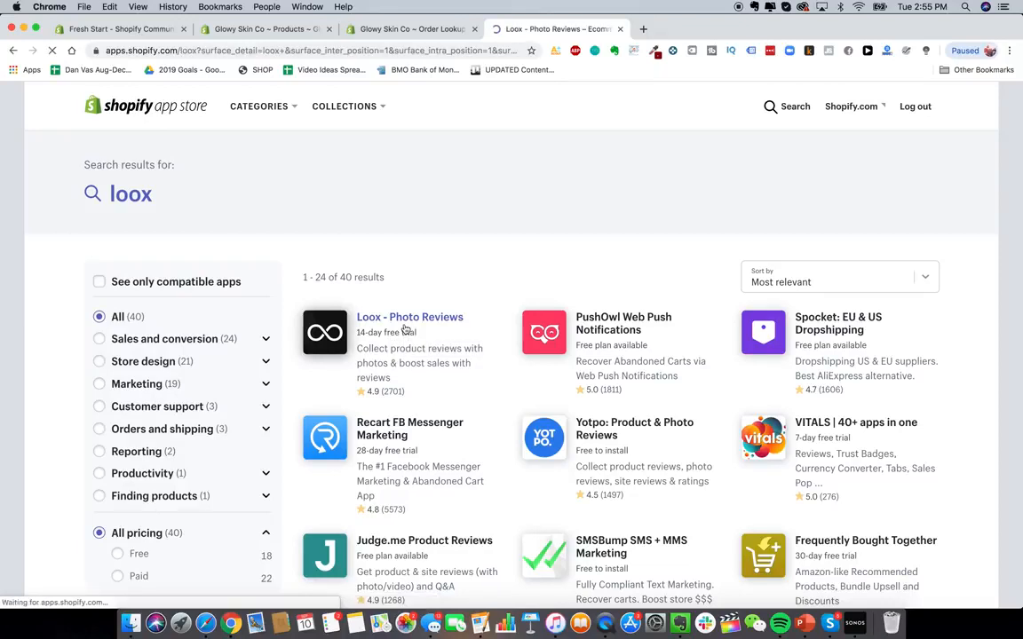
pyautogui.scroll(-3, 329, 285)
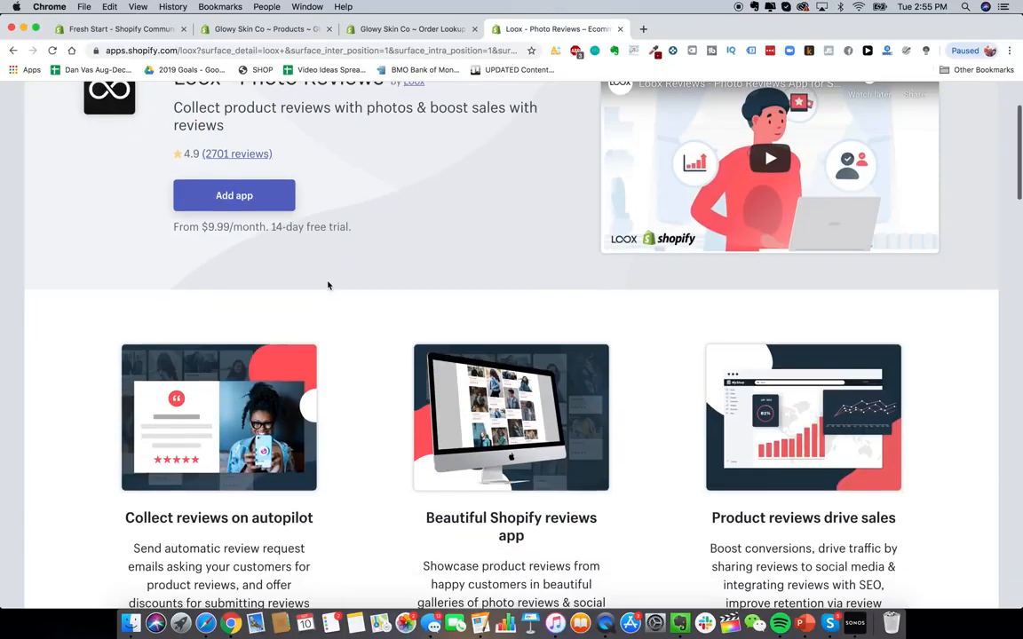
pyautogui.scroll(3, 328, 285)
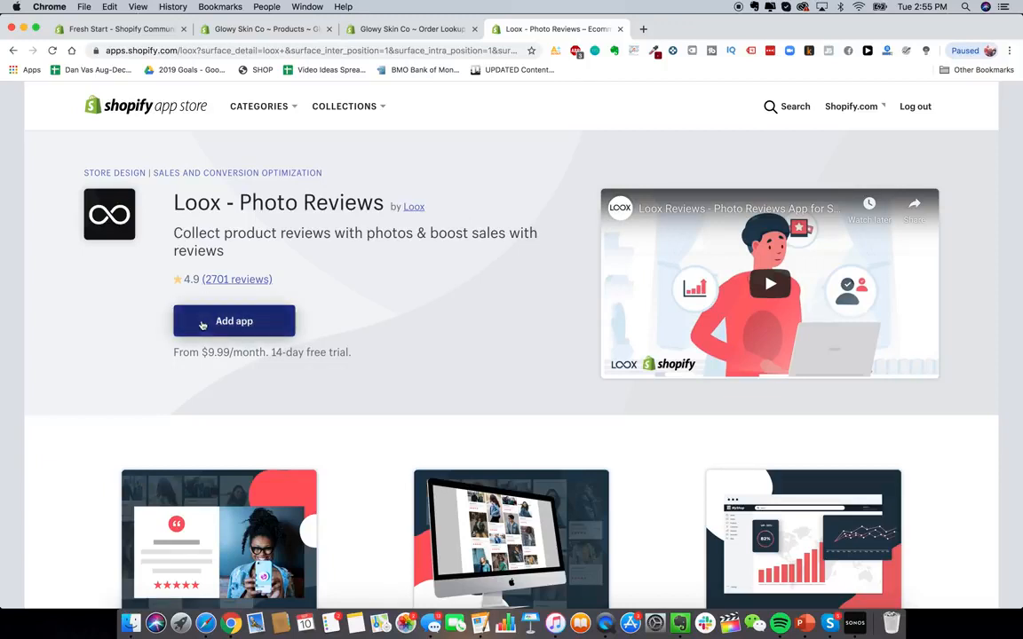
pyautogui.click(235, 330)
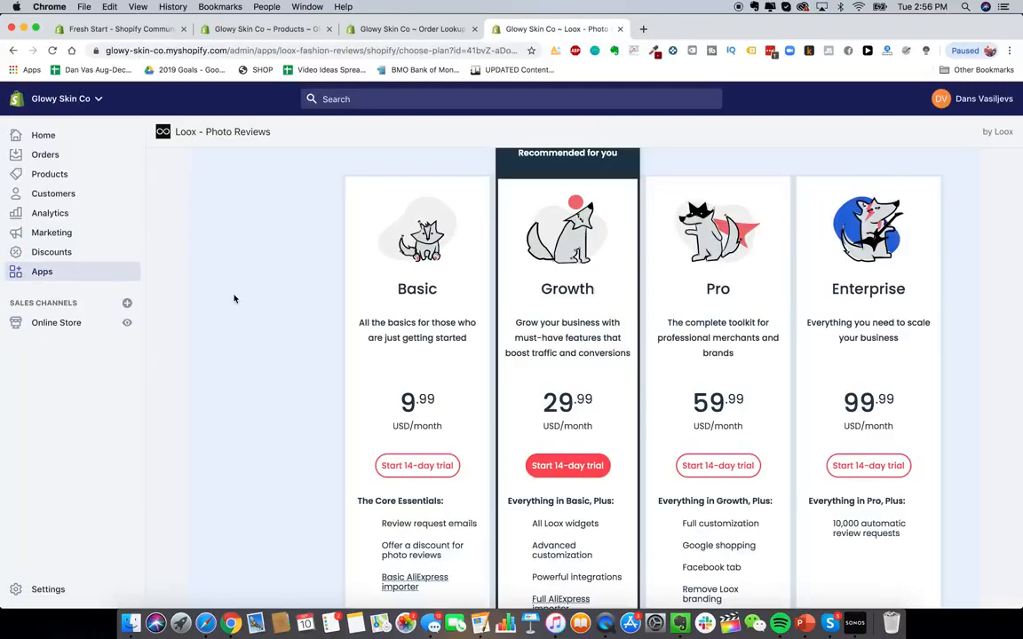
# - Start the Basic plan's 14-day trial for Loox, taking Basic instead of the Growth plan
pyautogui.scroll(1, 239, 312)
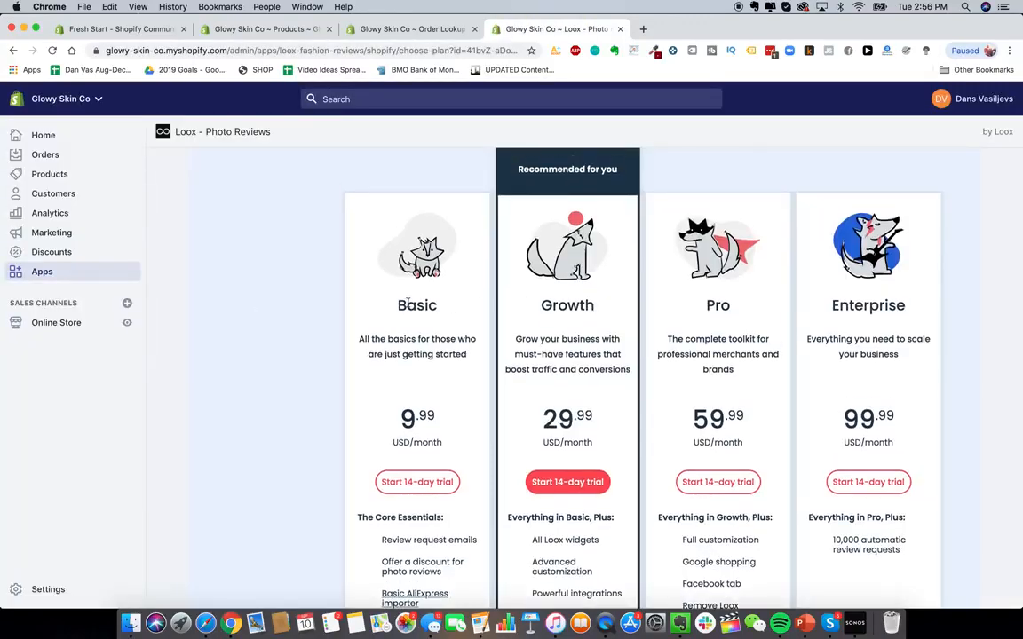
pyautogui.click(404, 484)
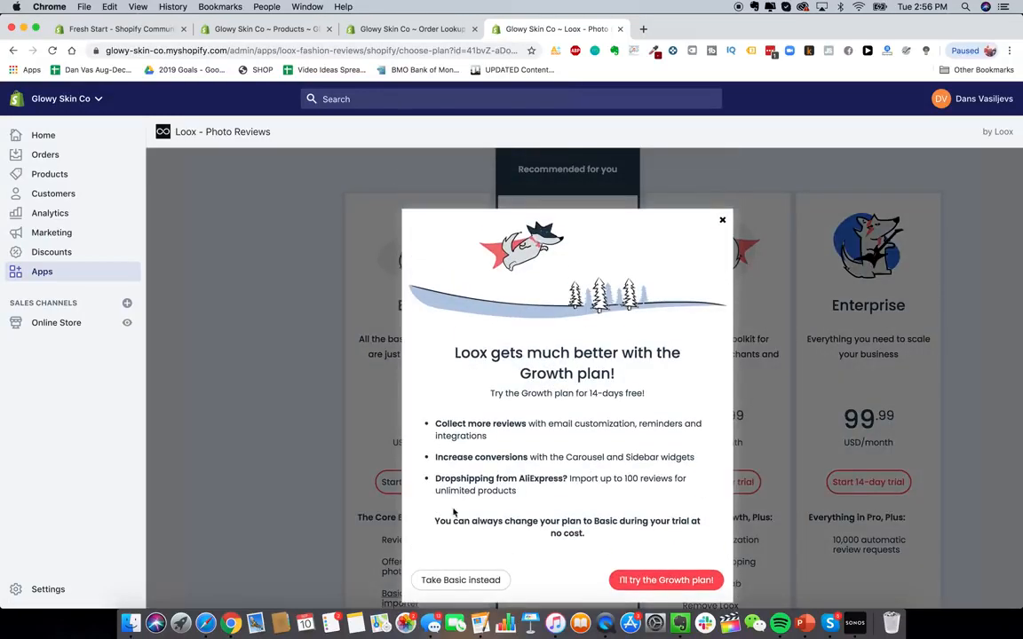
pyautogui.click(460, 580)
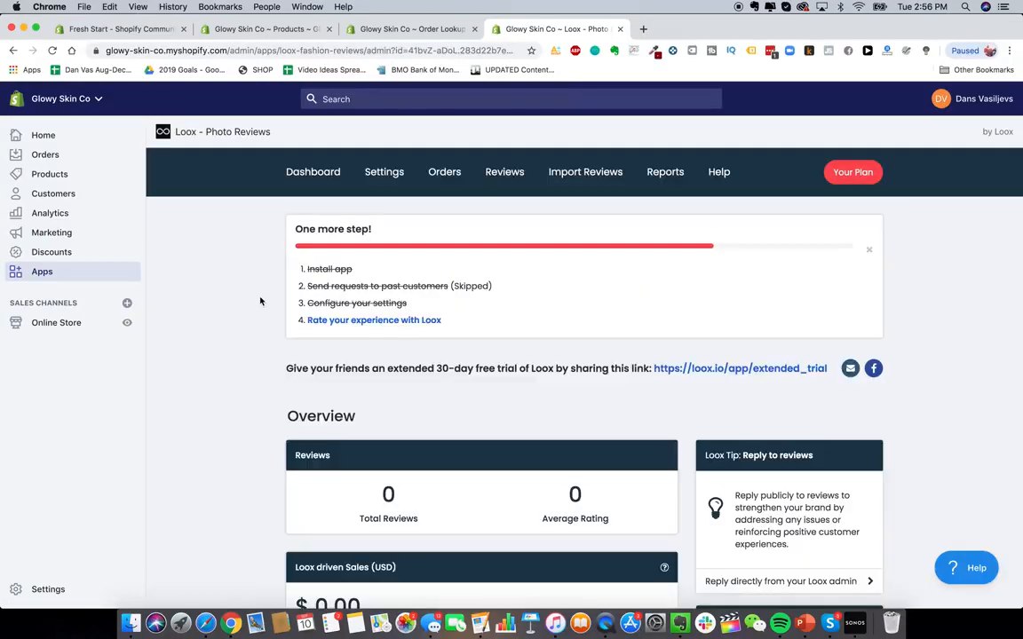
# - Review the Loox Settings page's review collection options
pyautogui.click(382, 172)
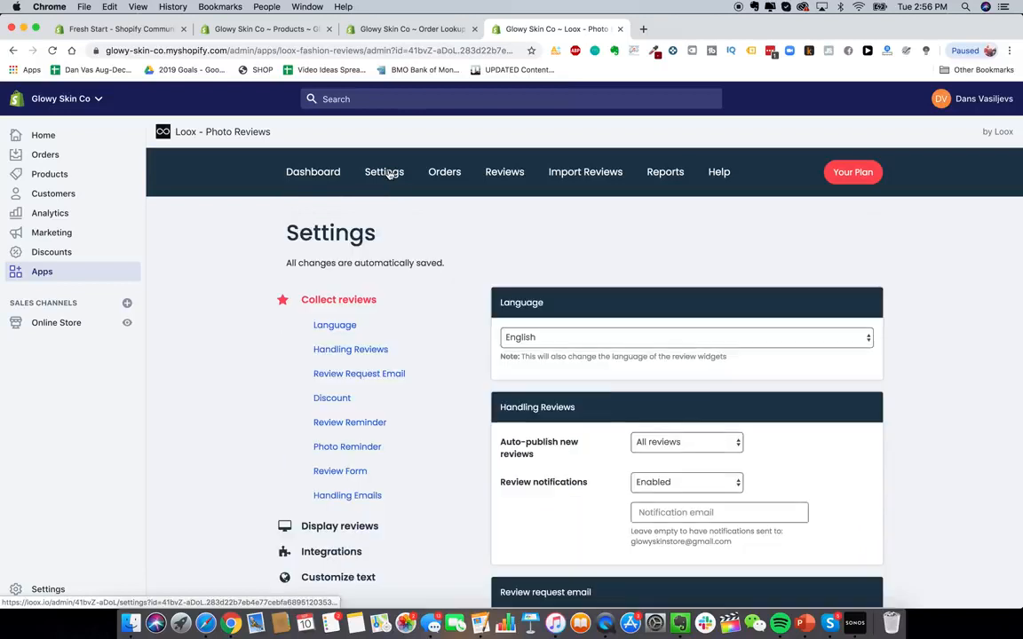
pyautogui.scroll(-5, 532, 299)
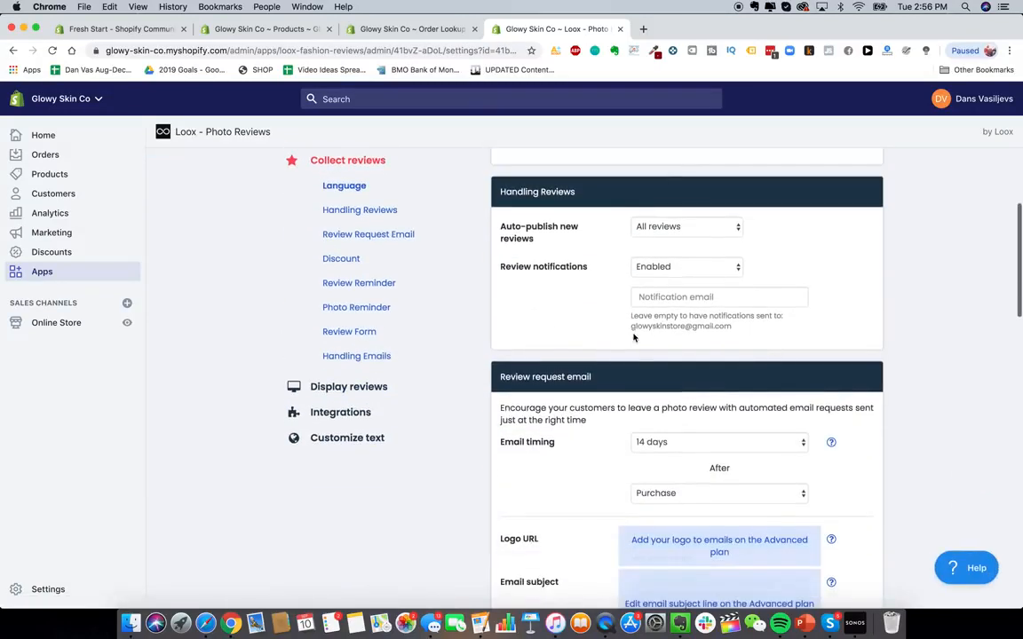
pyautogui.scroll(-3, 575, 325)
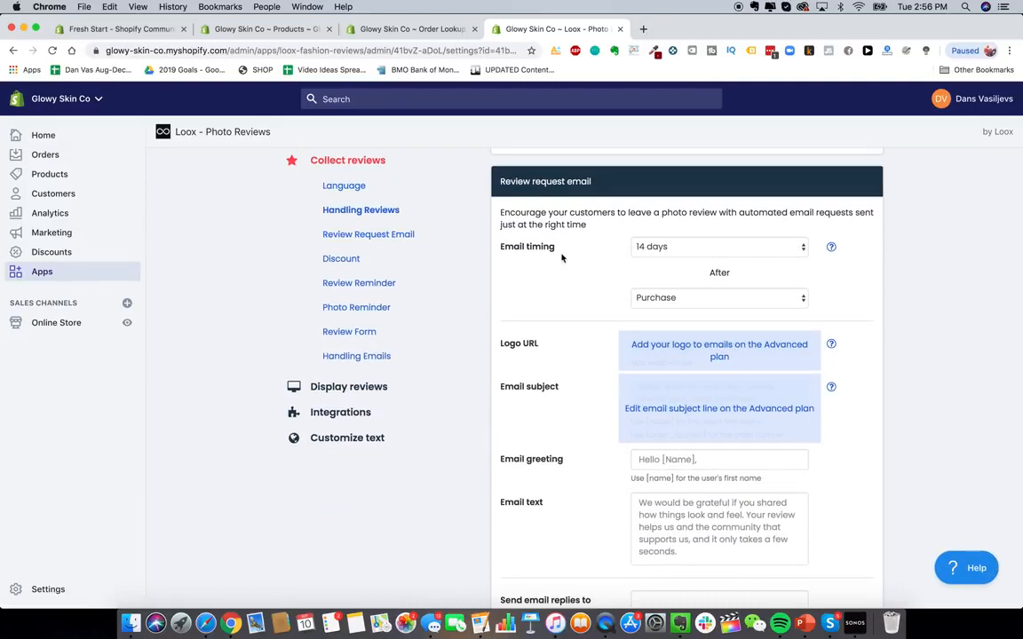
pyautogui.scroll(-4, 561, 257)
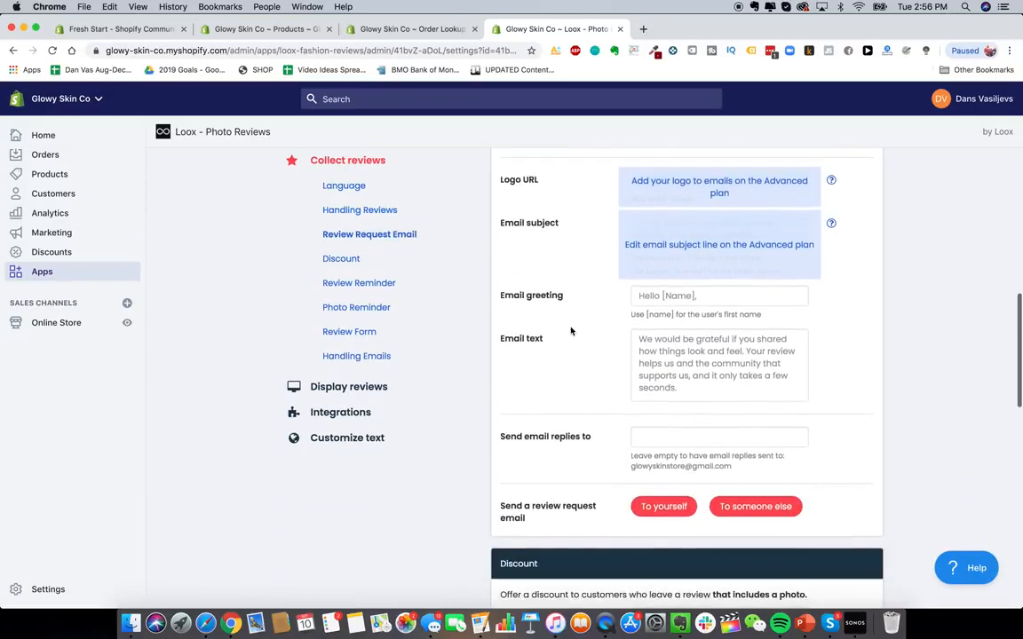
pyautogui.scroll(-9, 571, 331)
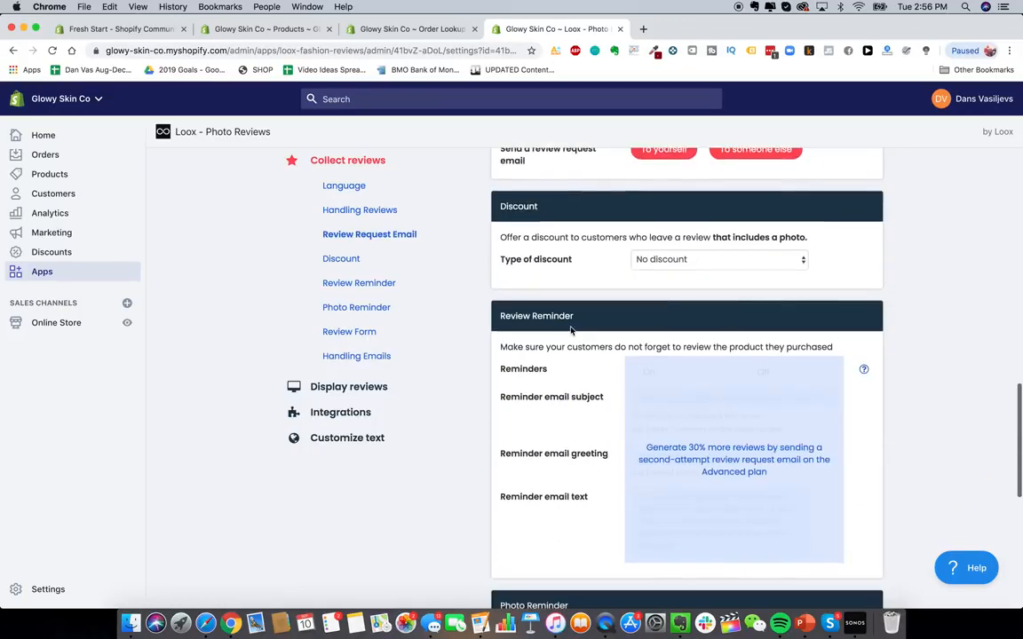
pyautogui.scroll(-8, 573, 318)
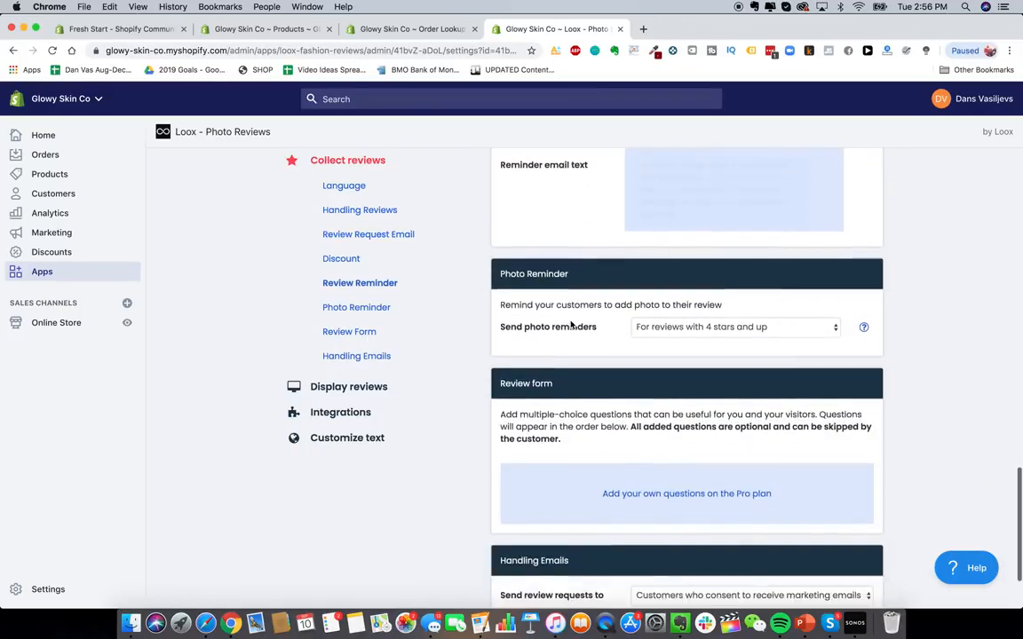
pyautogui.scroll(-3, 562, 299)
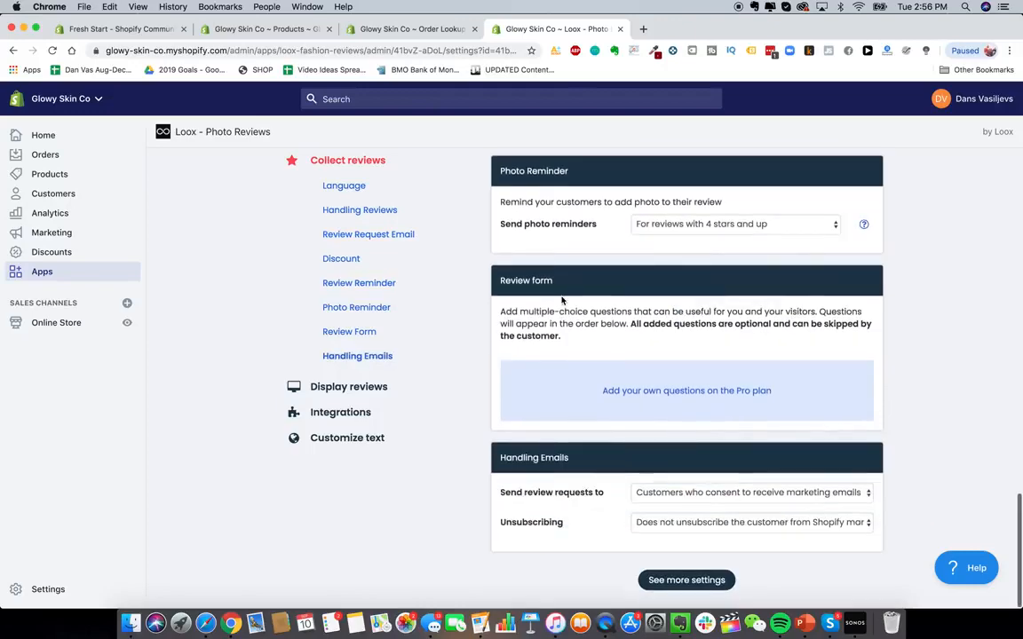
pyautogui.scroll(18, 561, 300)
pyautogui.scroll(12, 561, 301)
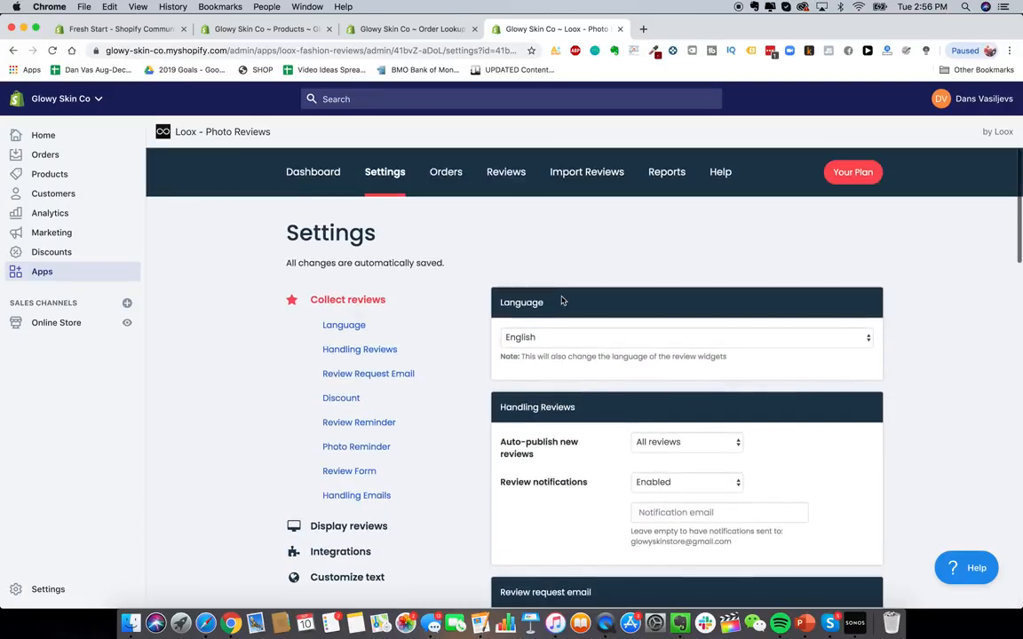
# - Examine the Loox Orders and Import Reviews pages
pyautogui.click(444, 174)
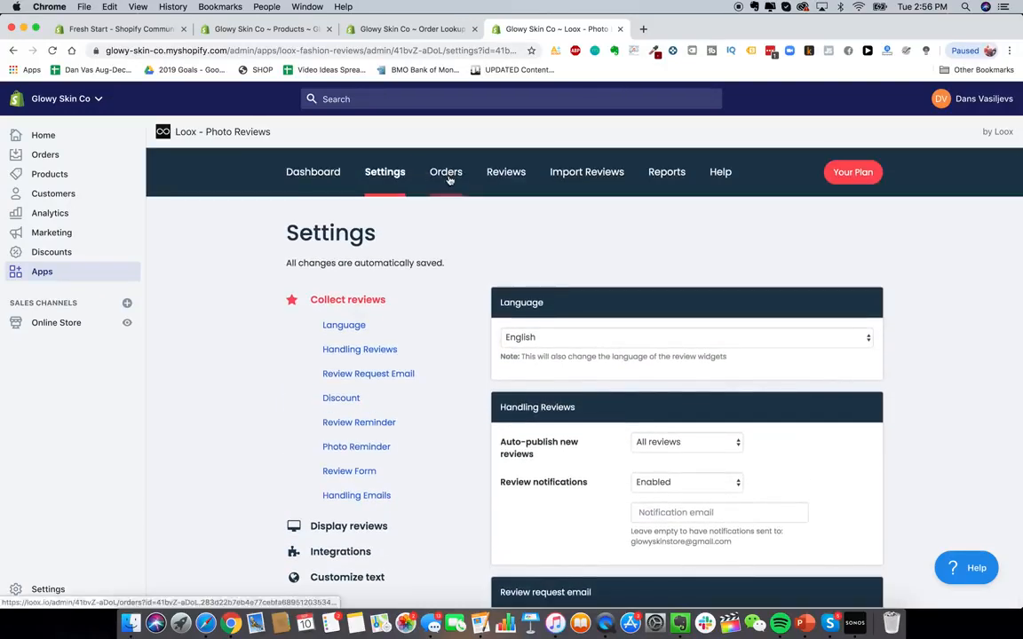
pyautogui.click(577, 174)
pyautogui.scroll(-1, 661, 364)
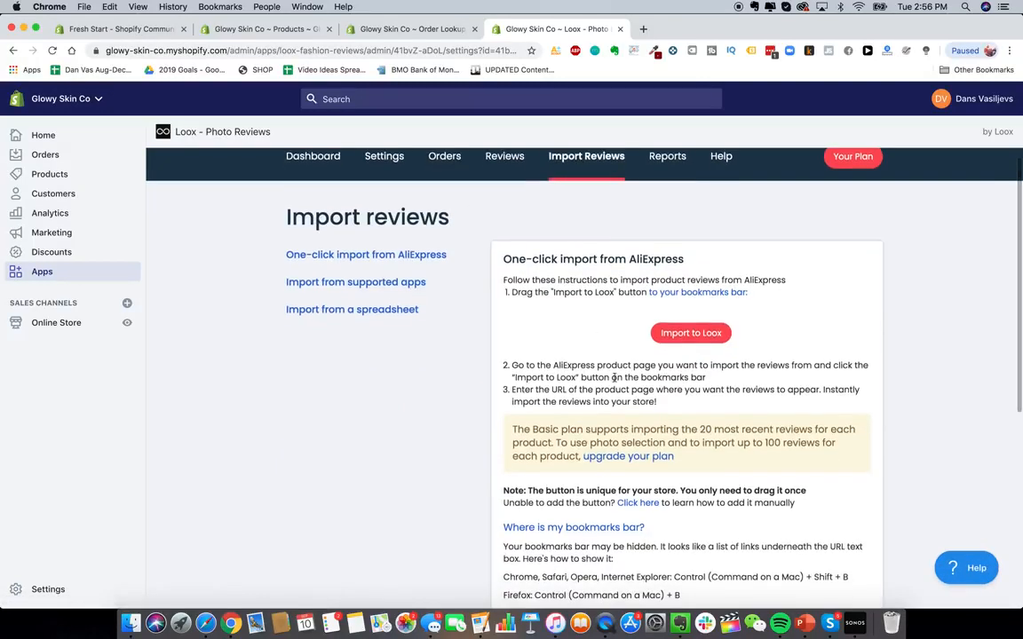
pyautogui.scroll(-1, 600, 342)
pyautogui.scroll(-4, 468, 297)
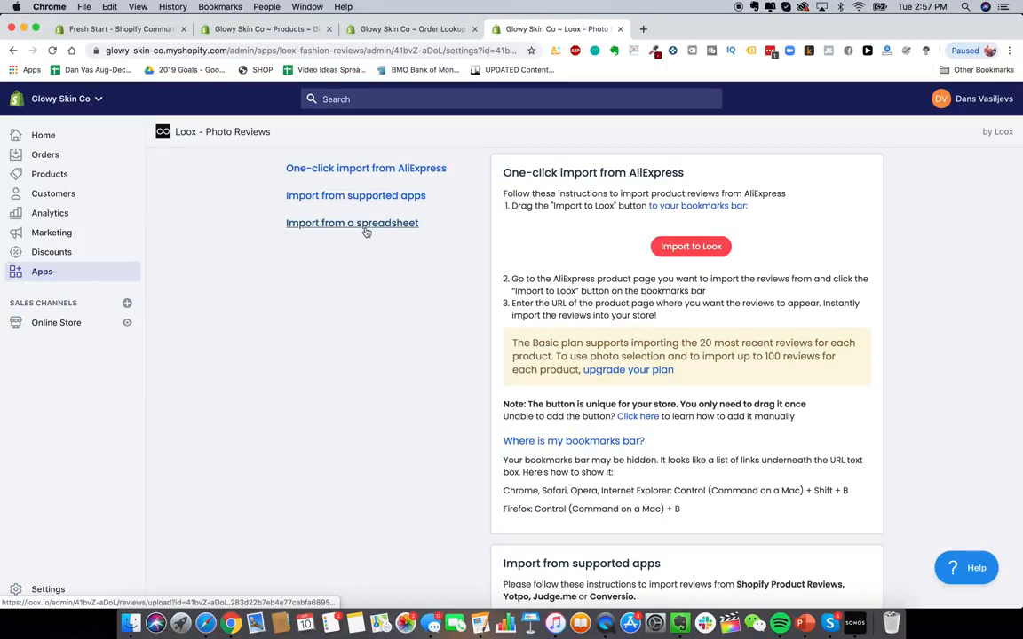
pyautogui.scroll(5, 384, 236)
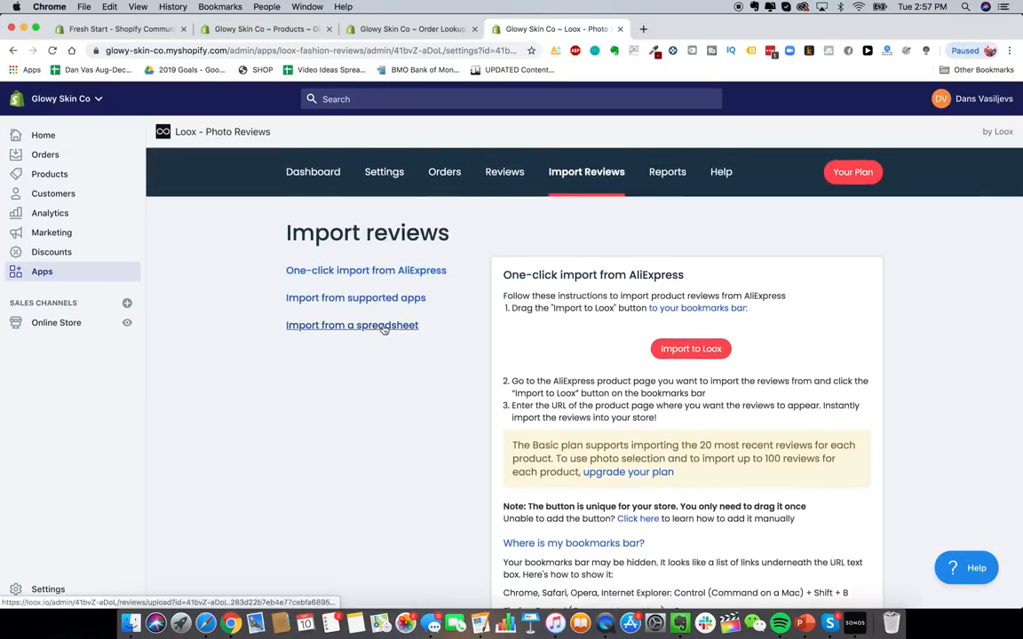
# - Open the Shopify App Store from the store's Apps page, search for "smsbump" and add SMSBump SMS + MMS Marketing
pyautogui.click(323, 173)
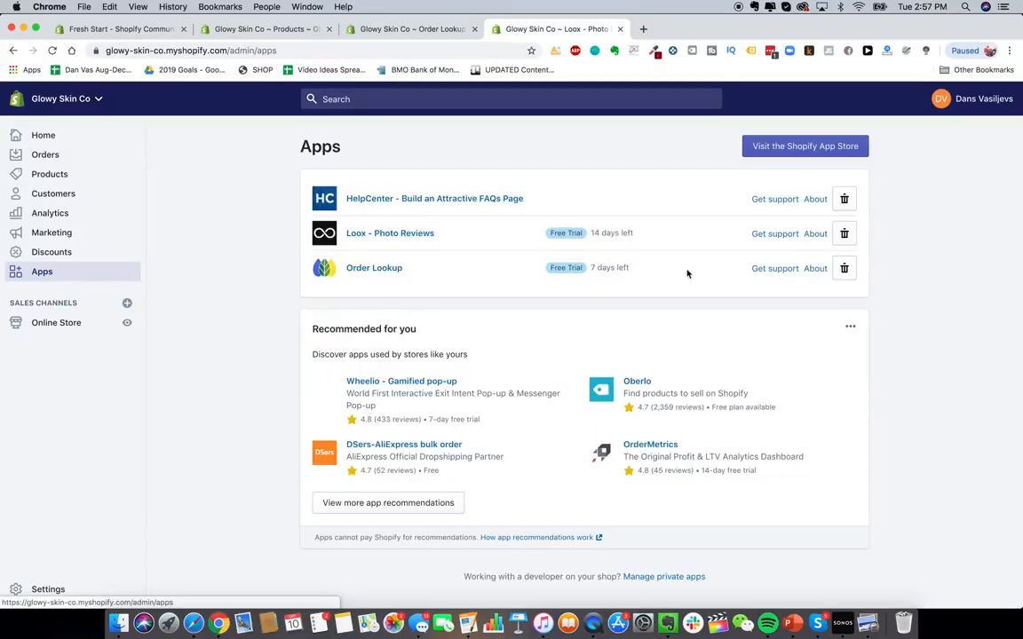
pyautogui.click(826, 147)
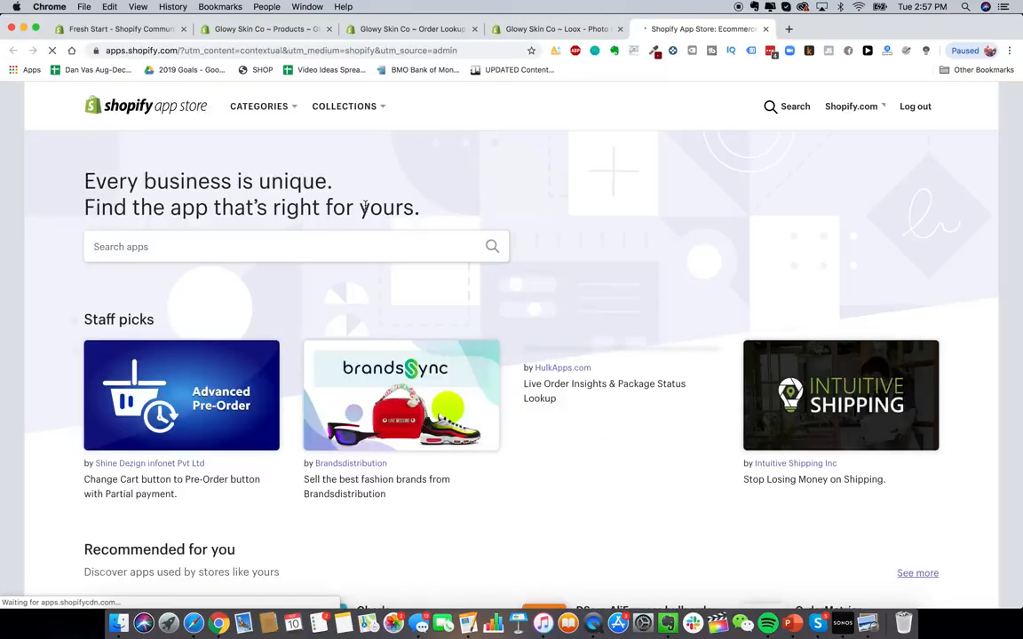
pyautogui.click(267, 246)
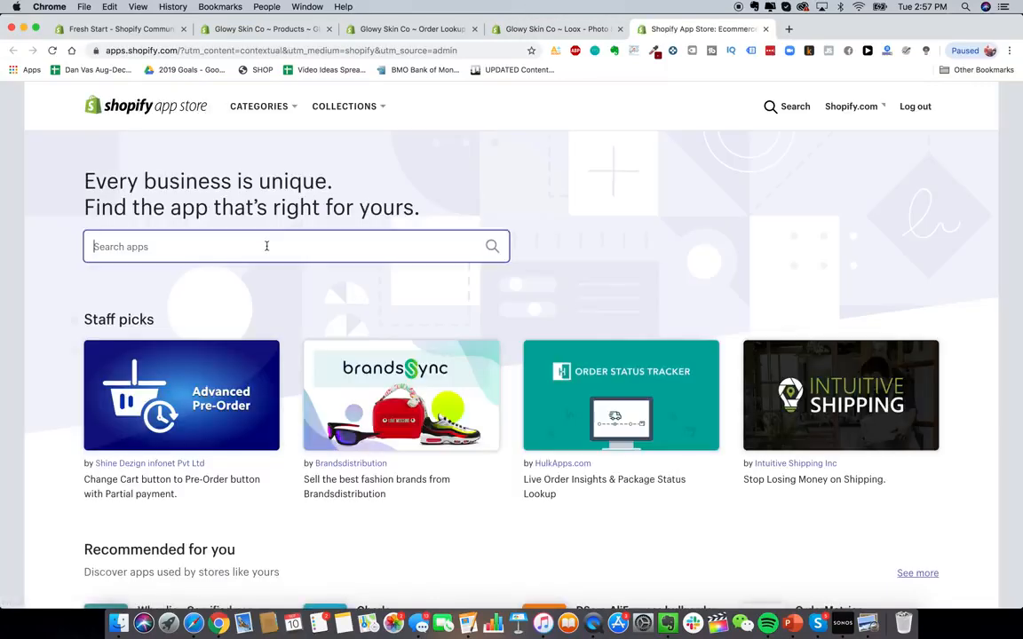
pyautogui.write('sms')
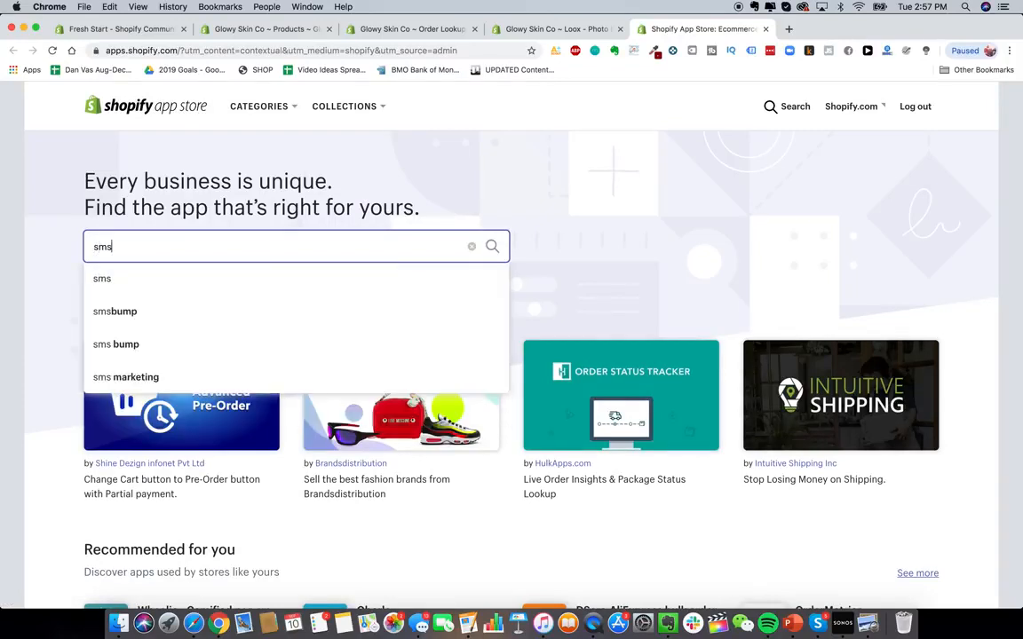
pyautogui.write('bump')
pyautogui.press('Return')
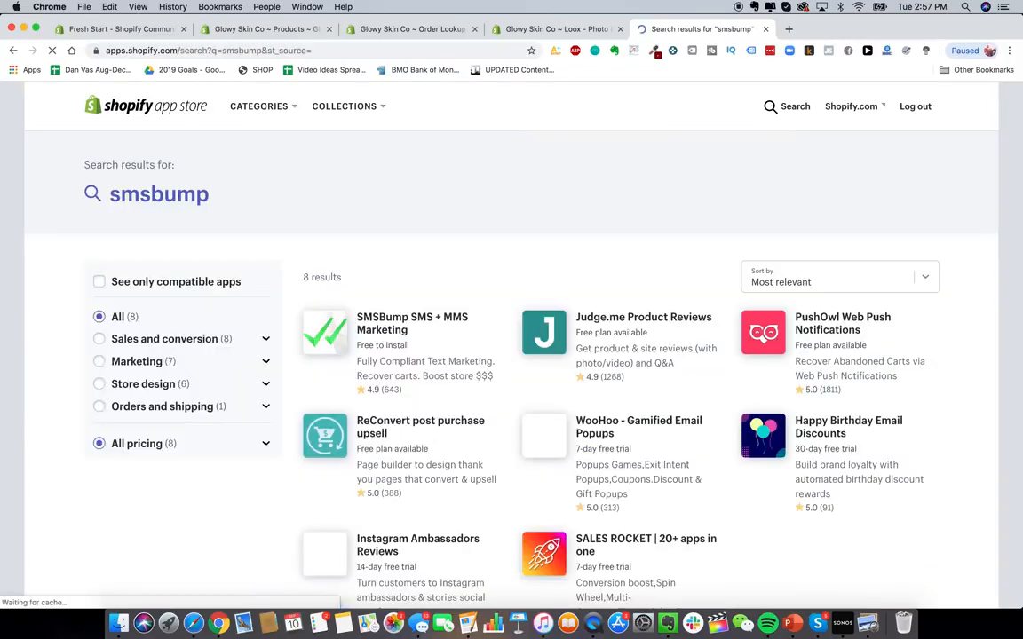
pyautogui.scroll(-1, 425, 342)
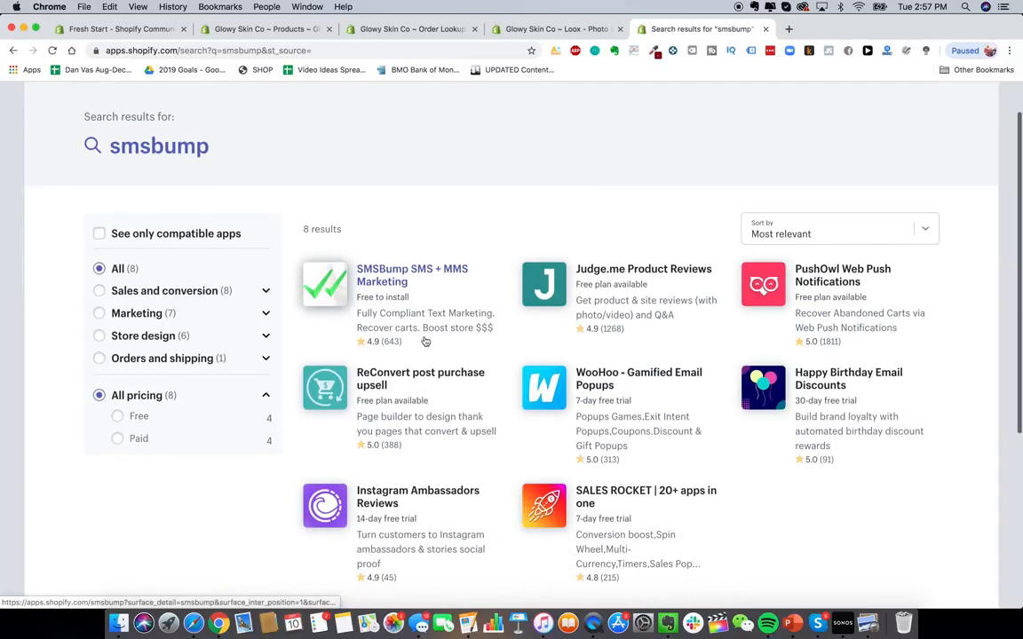
pyautogui.click(412, 292)
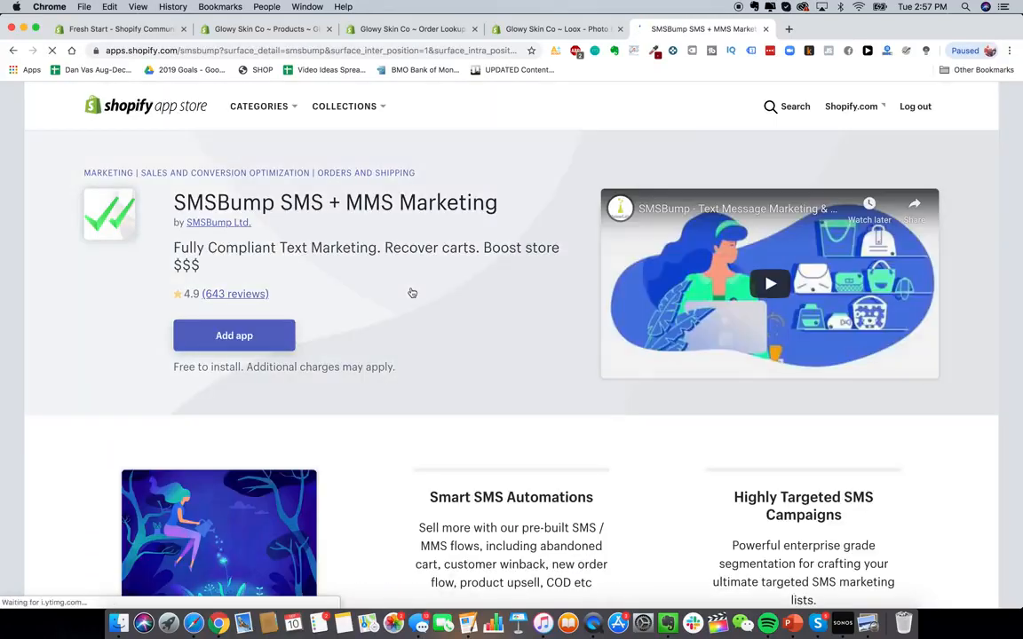
pyautogui.click(242, 339)
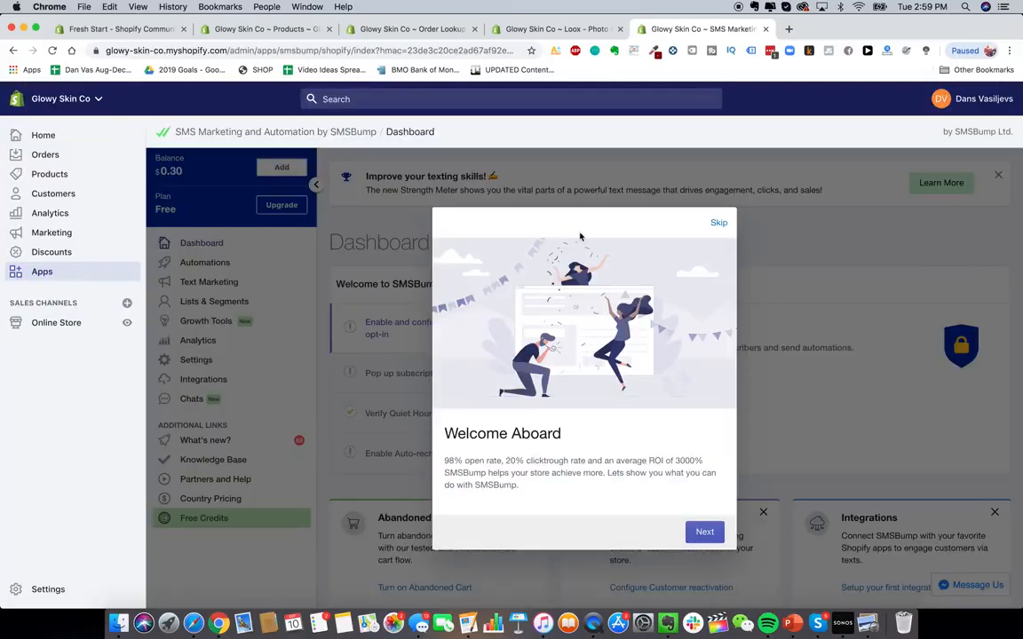
# - Skip the SMSBump welcome tour and look over its dashboard's setup checklist and cards
pyautogui.click(719, 223)
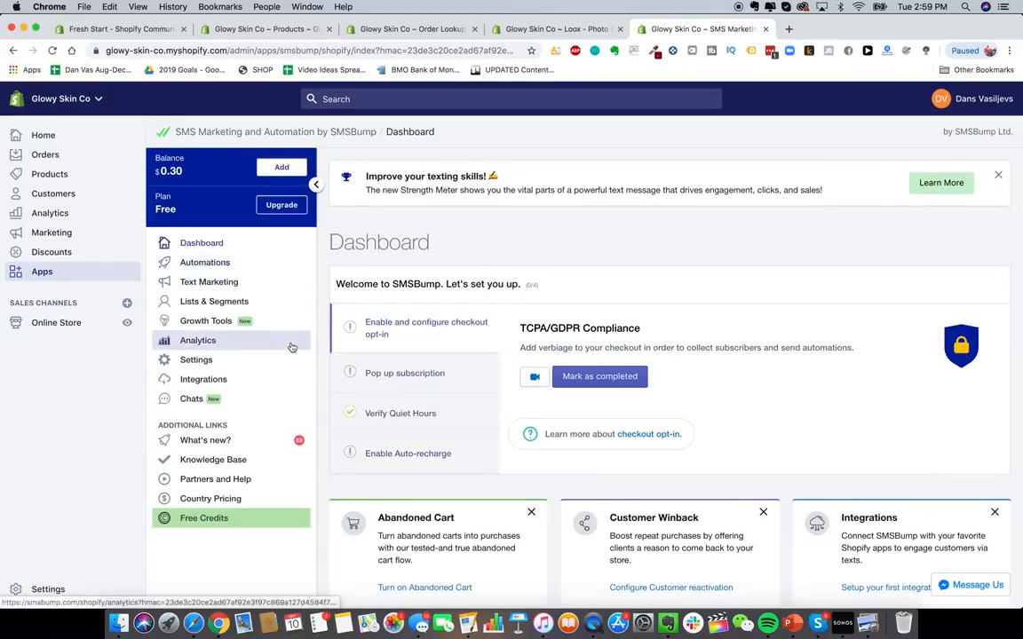
pyautogui.scroll(-3, 405, 387)
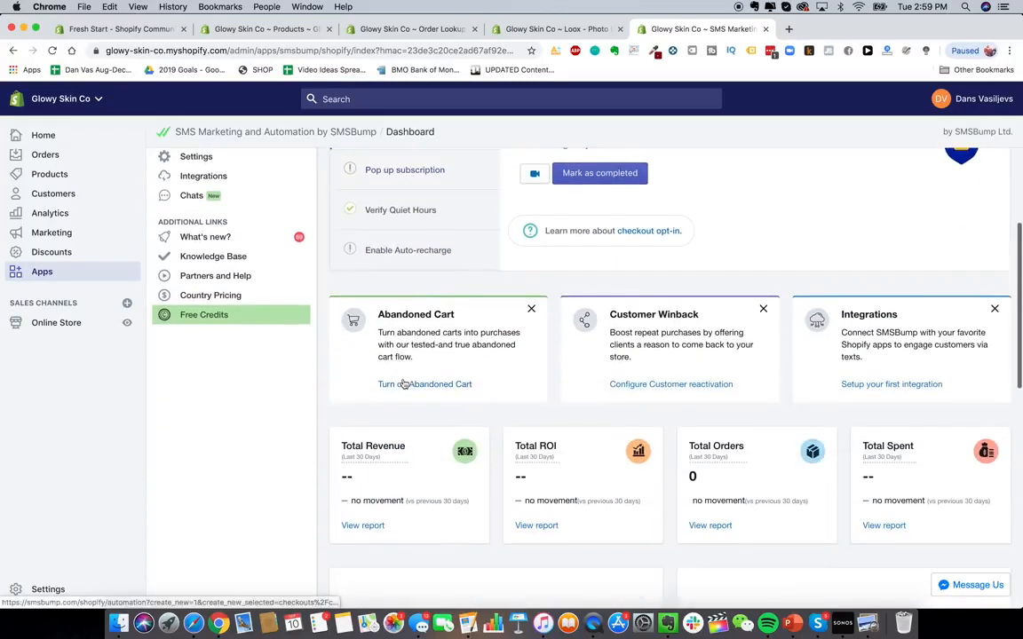
pyautogui.scroll(2, 409, 382)
pyautogui.scroll(-10, 402, 379)
pyautogui.scroll(10, 404, 381)
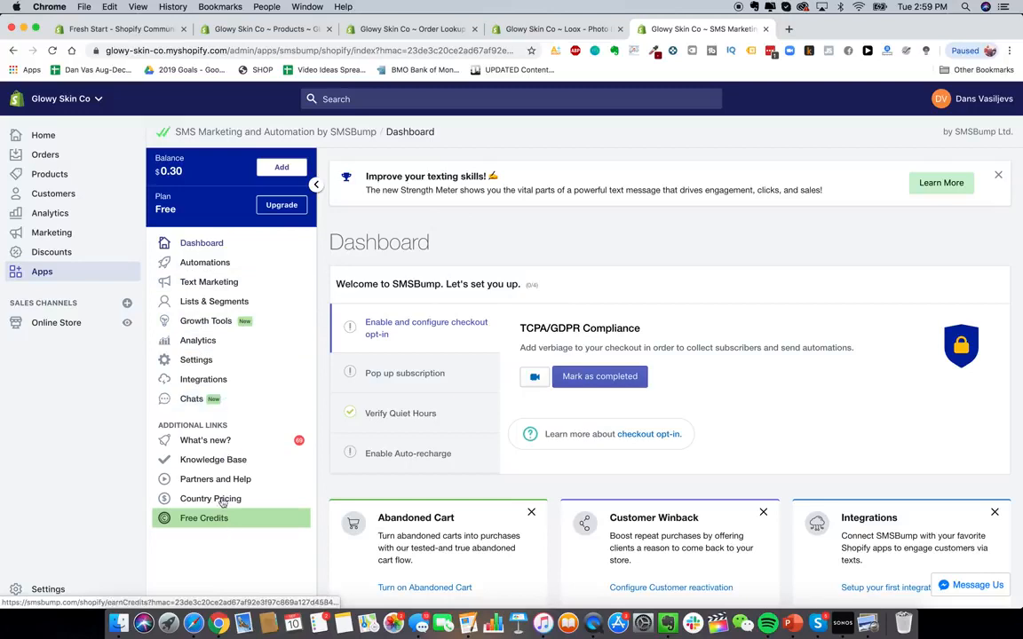
# - Open the Shopify App Store again from Apps and search for "klaviyo"
pyautogui.click(58, 274)
pyautogui.click(795, 146)
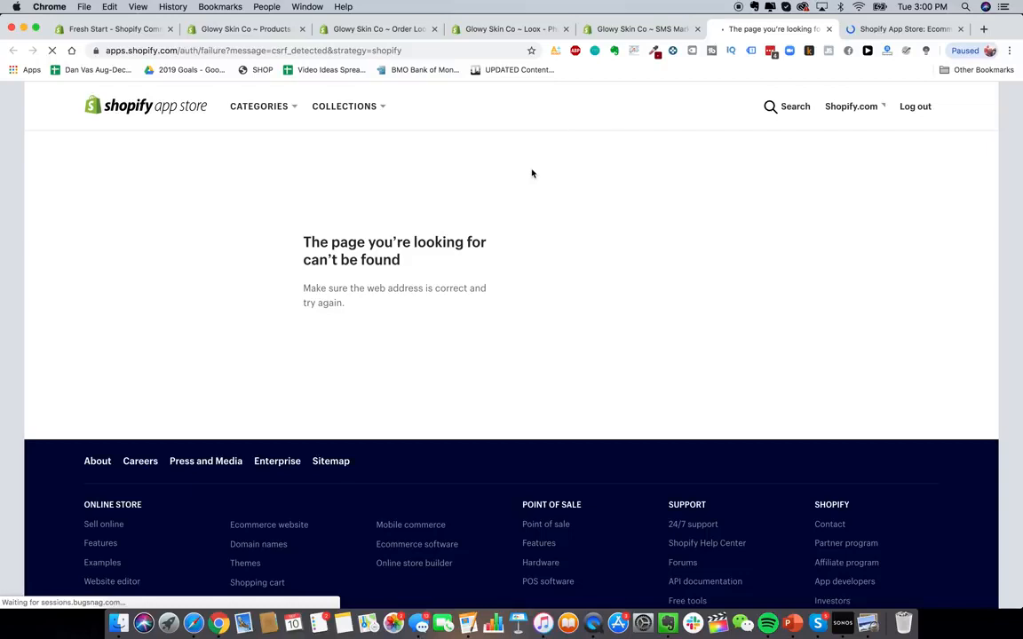
pyautogui.click(887, 32)
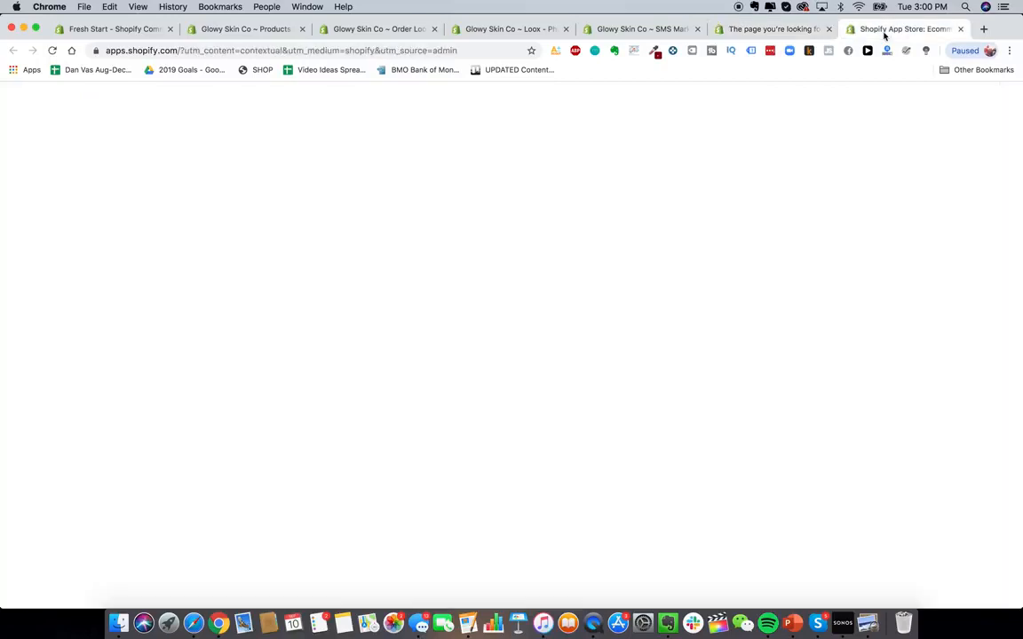
pyautogui.click(383, 241)
pyautogui.write('klaviyo')
pyautogui.press('Return')
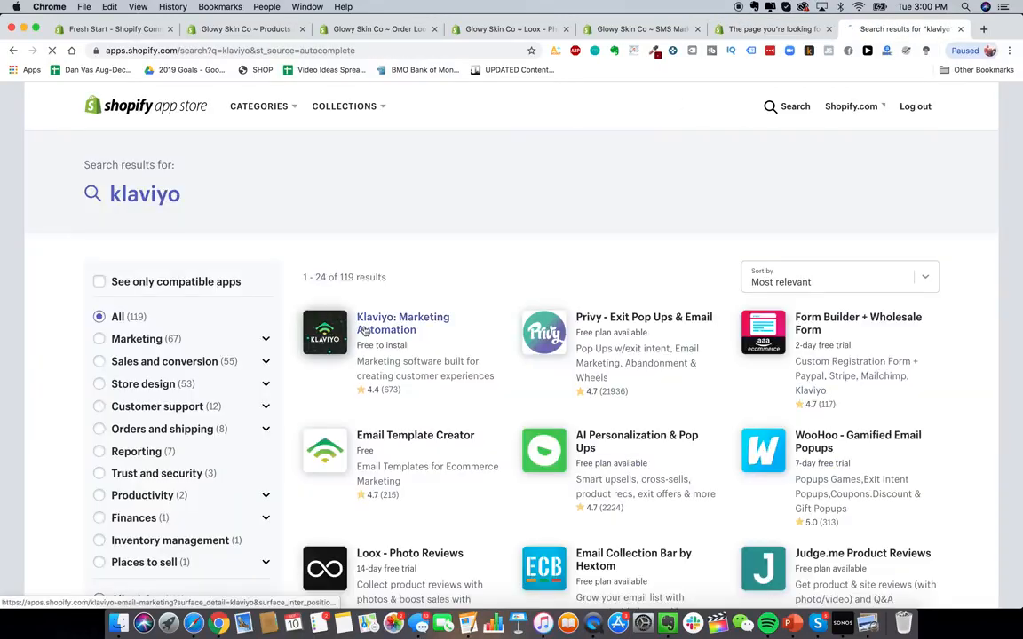
# - Add and install the Klaviyo: Marketing Automation app, then view its Shopify integration settings
pyautogui.click(364, 332)
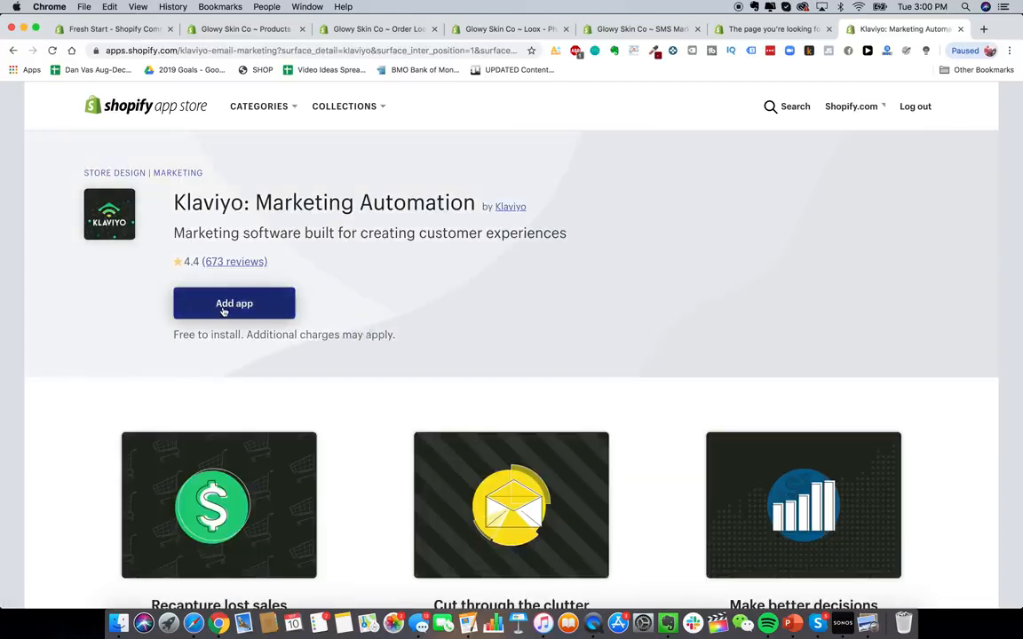
pyautogui.click(223, 308)
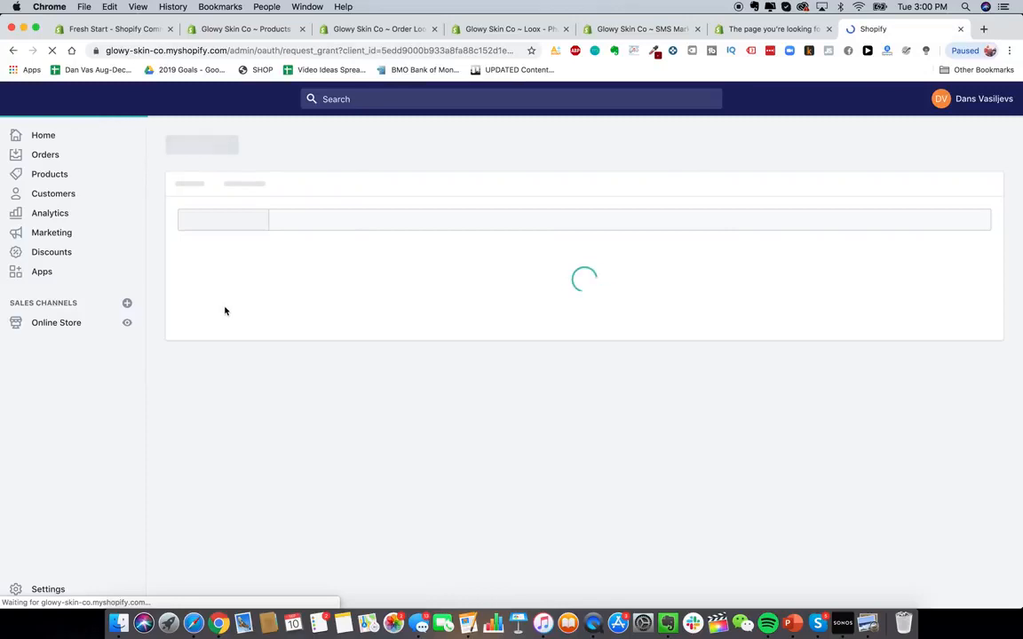
pyautogui.scroll(-3, 825, 348)
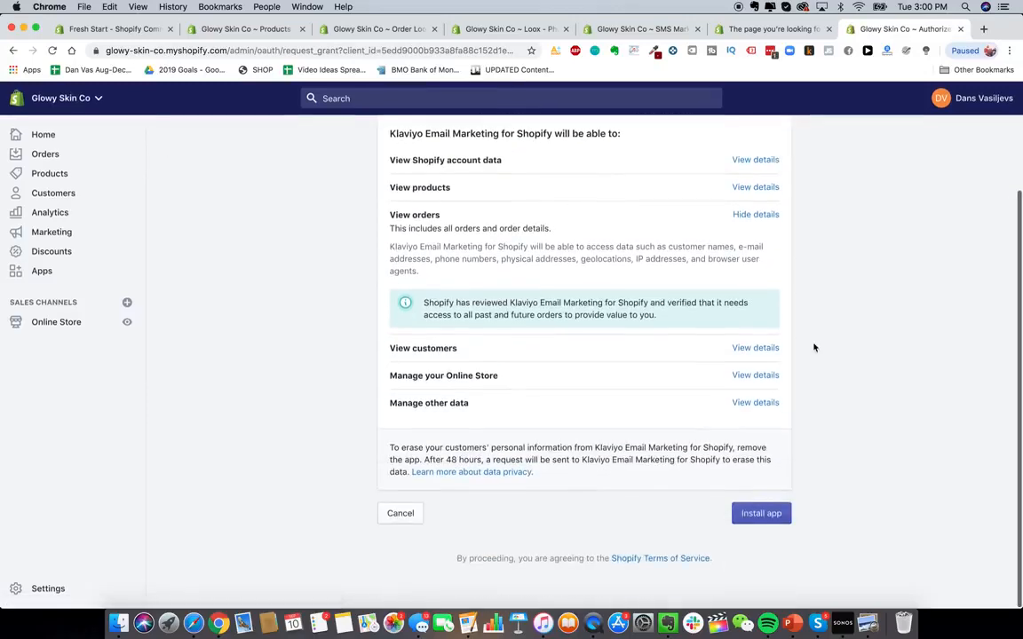
pyautogui.click(773, 515)
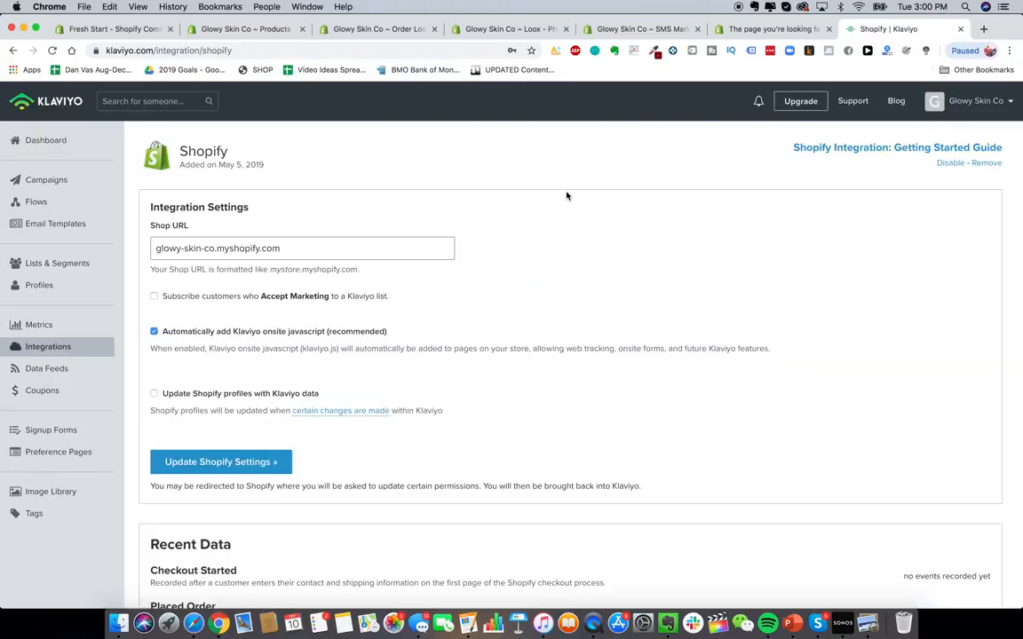
pyautogui.scroll(-4, 400, 299)
pyautogui.scroll(4, 400, 299)
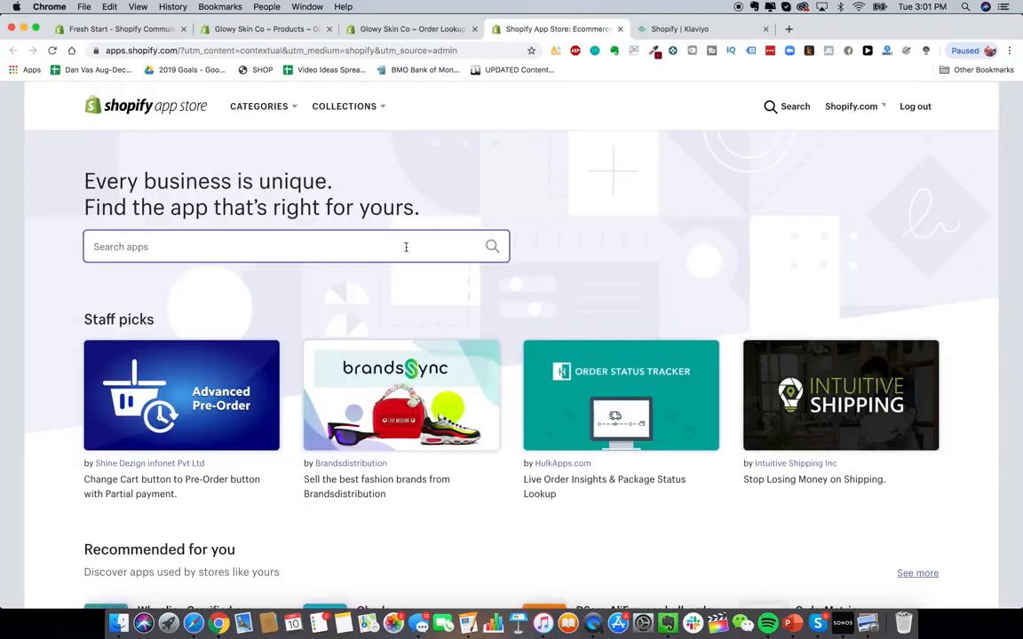
# - Search the App Store for "recart" and install the Recart FB Messenger Marketing app
pyautogui.write('recart')
pyautogui.press('Return')
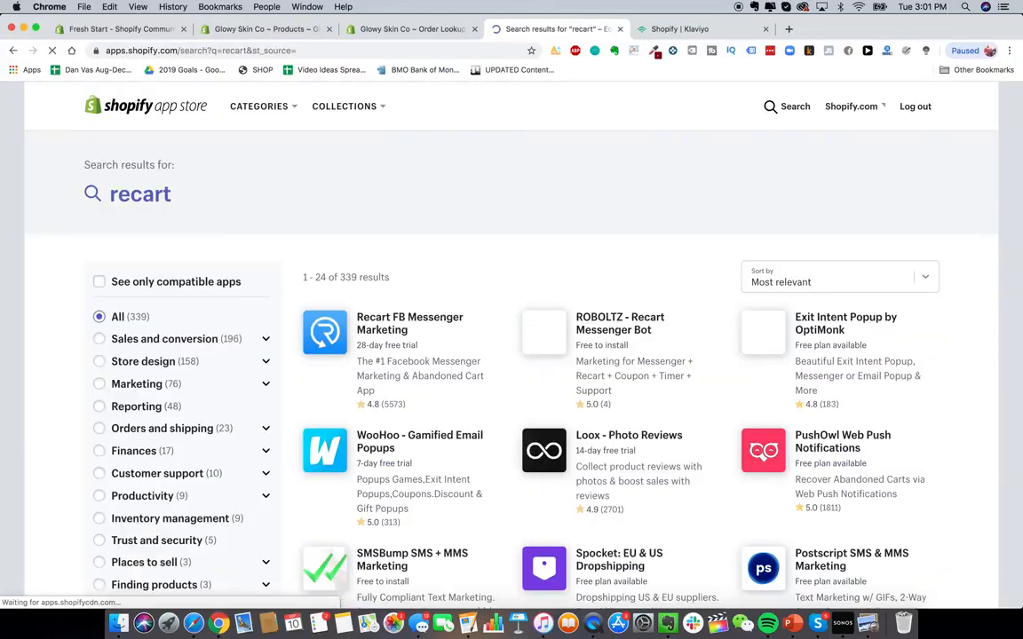
pyautogui.scroll(-1, 426, 302)
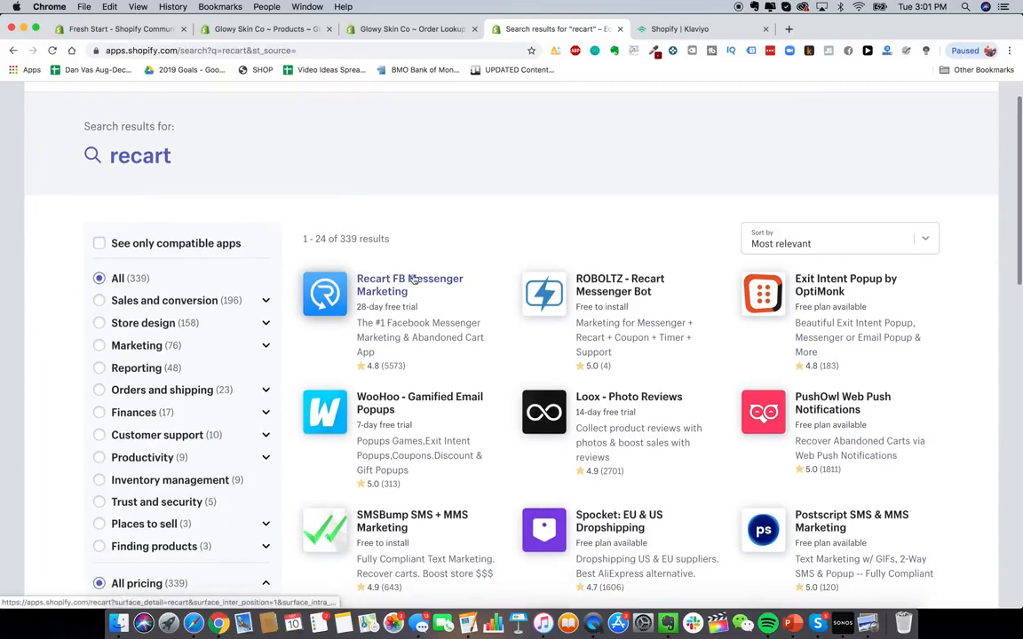
pyautogui.scroll(1, 413, 279)
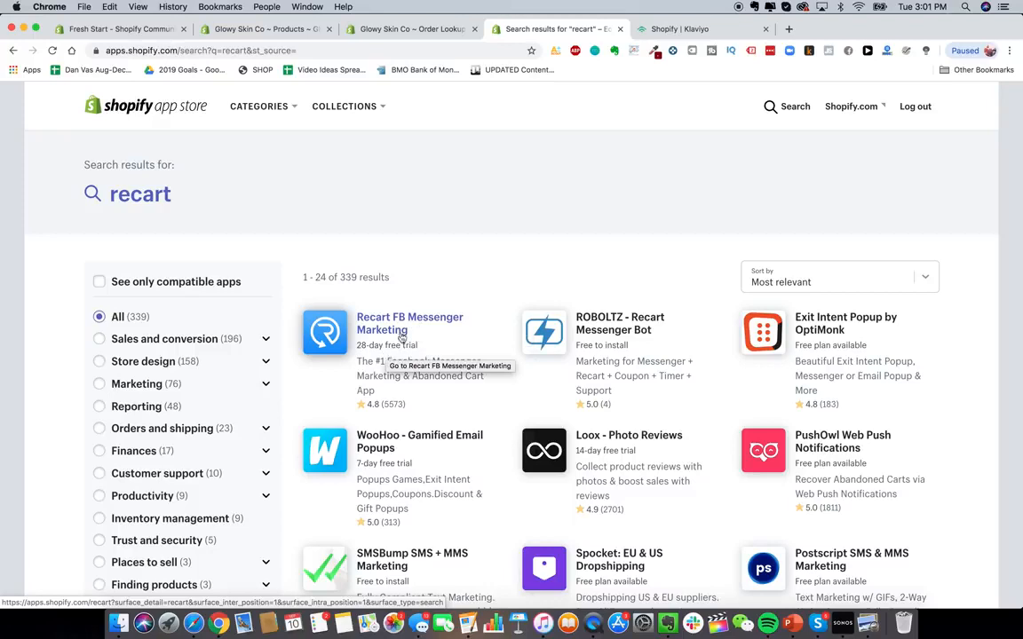
pyautogui.click(401, 325)
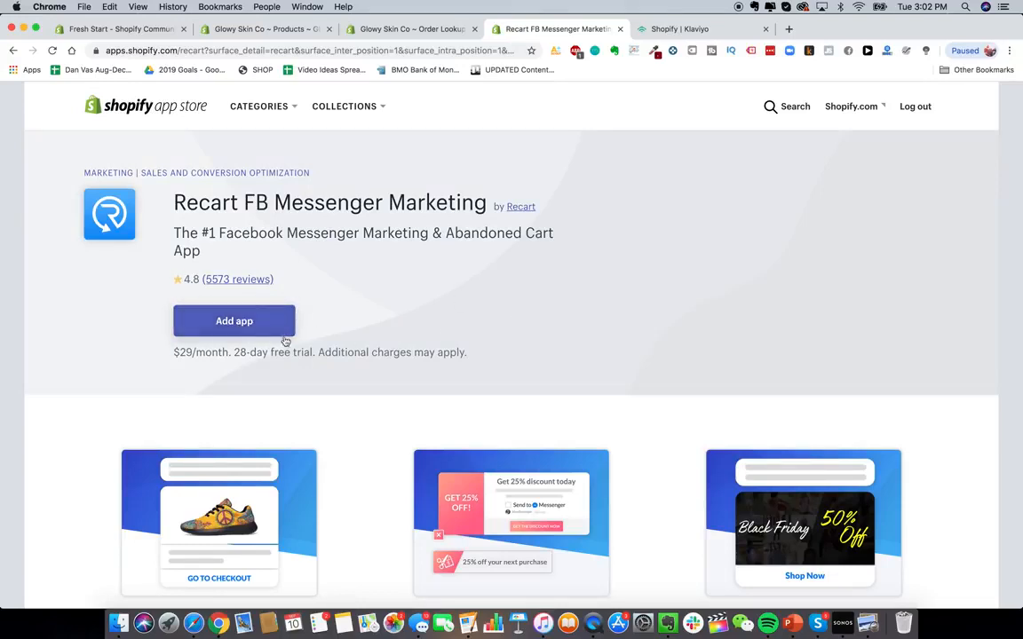
pyautogui.click(251, 322)
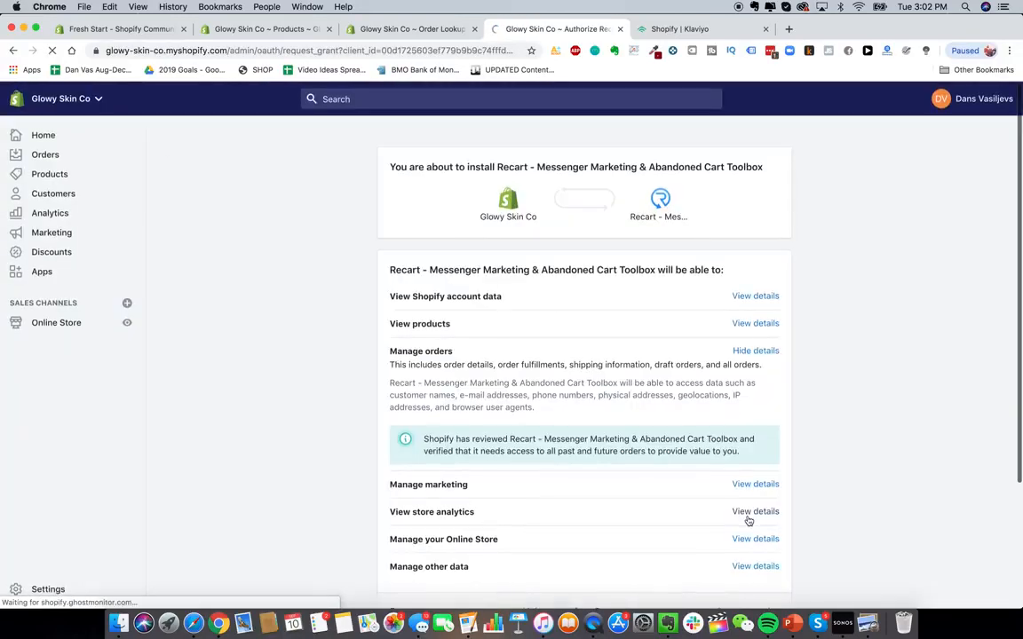
pyautogui.scroll(-4, 657, 373)
pyautogui.click(761, 508)
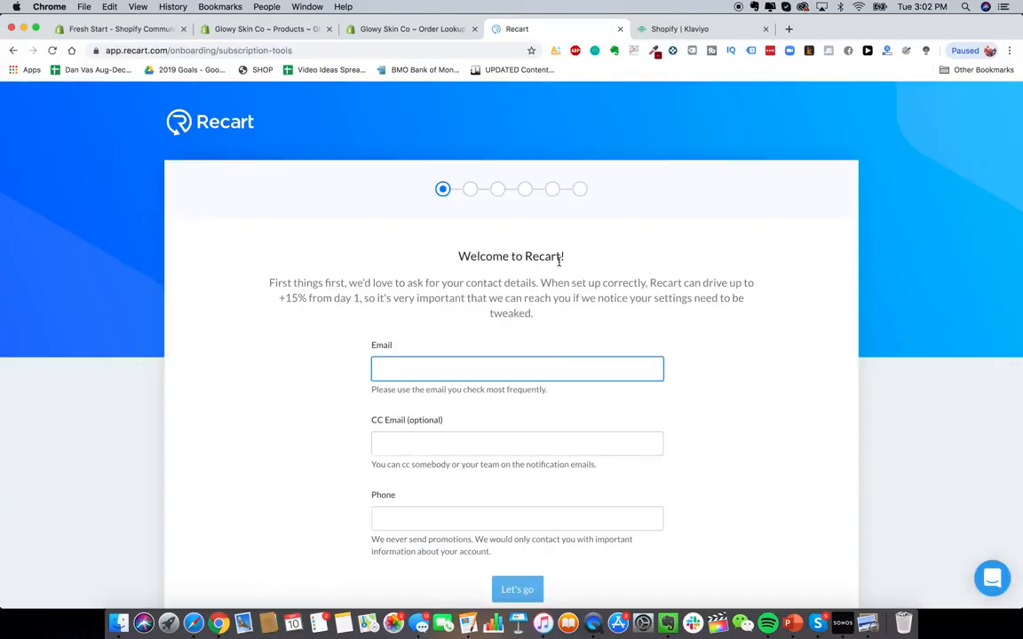
# - Enter the store's contact e-mail in the Recart onboarding form's Email field and continue
pyautogui.scroll(-1, 536, 282)
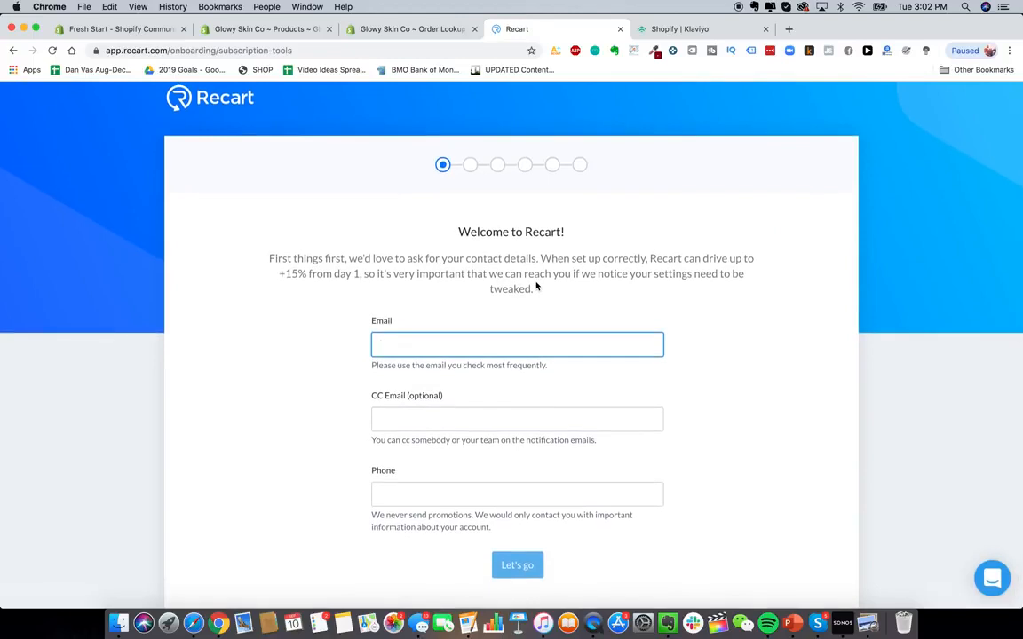
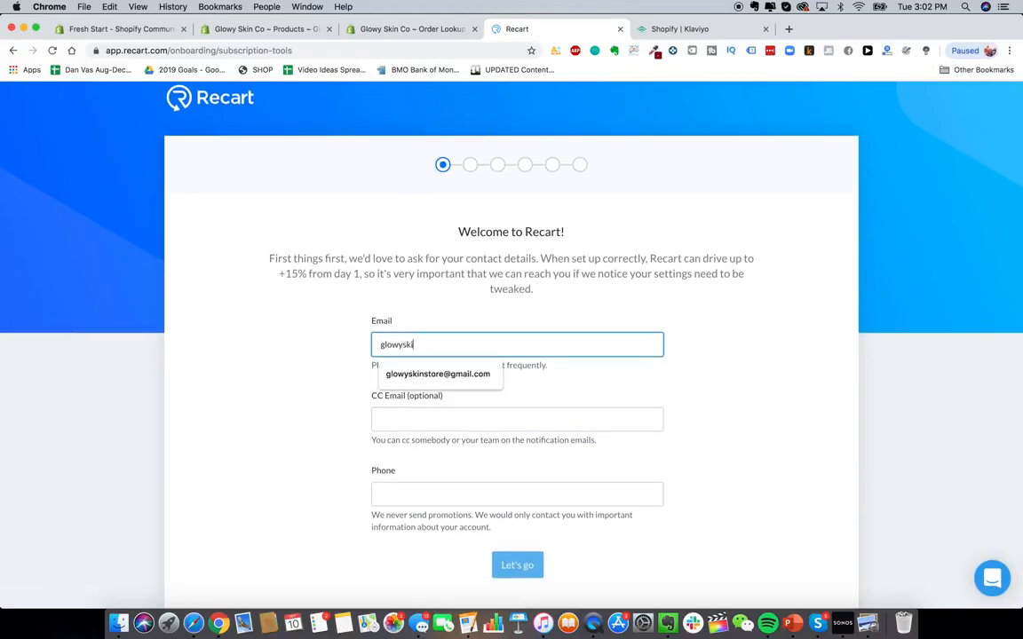
pyautogui.press('Tab')
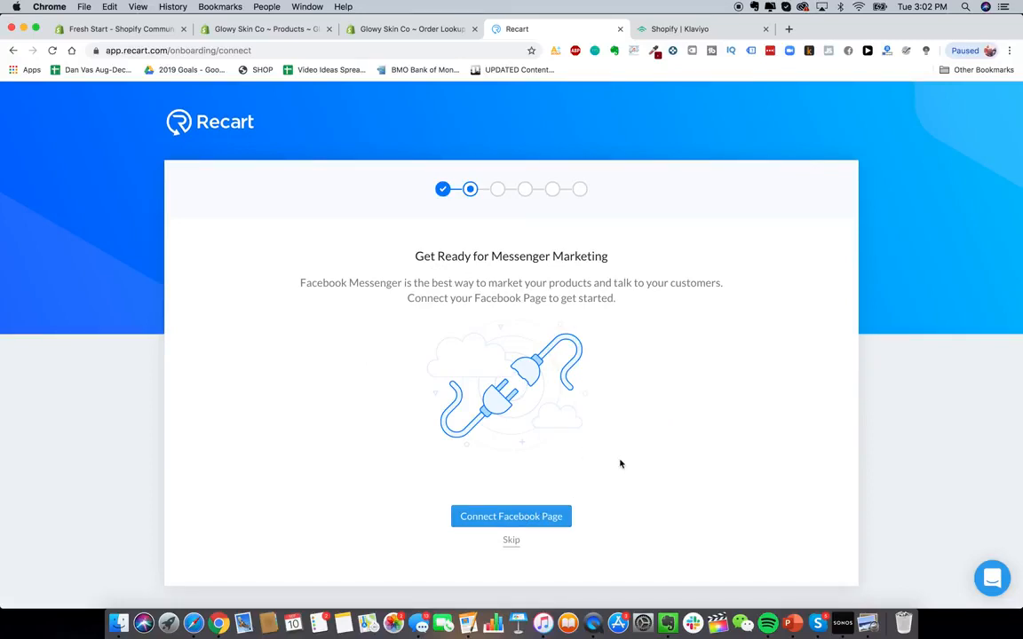
# - Skip connecting a Facebook Page, step through the remaining Recart onboarding screens and open the dashboard
pyautogui.click(514, 539)
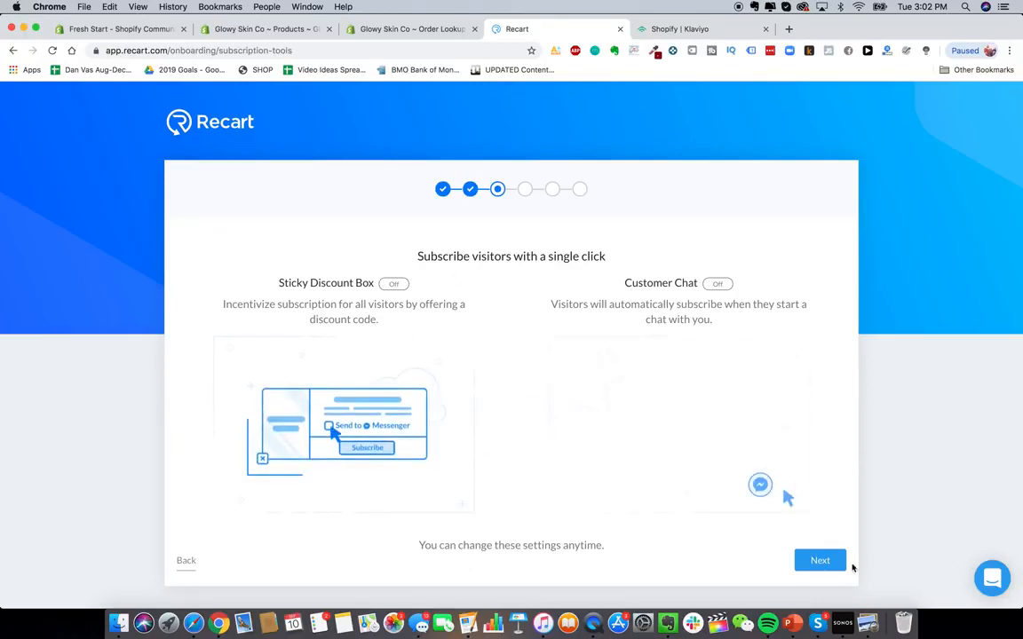
pyautogui.click(819, 561)
pyautogui.scroll(-1, 562, 388)
pyautogui.click(821, 583)
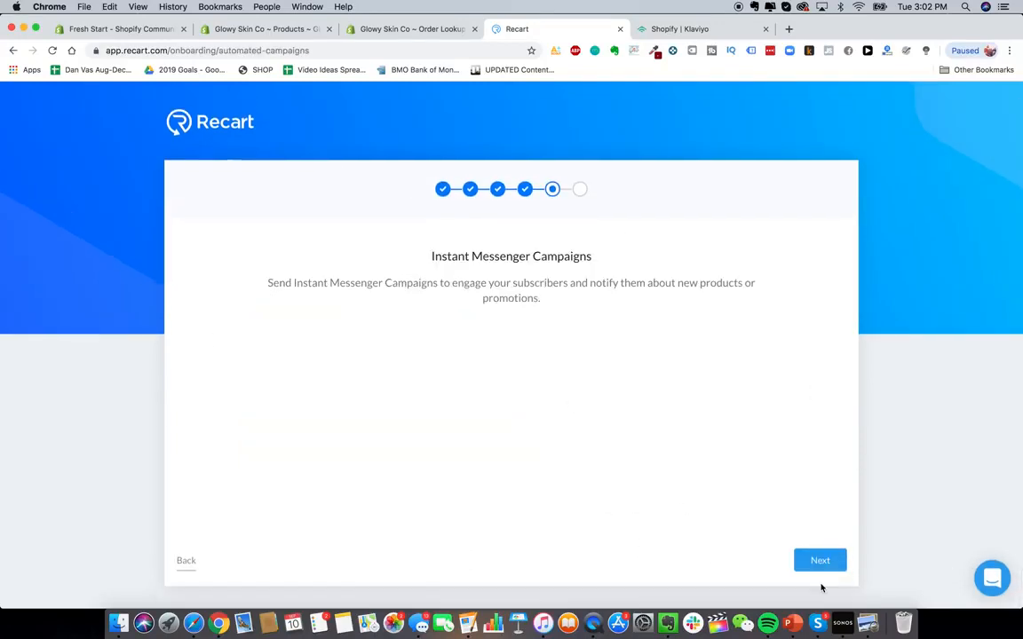
pyautogui.click(821, 562)
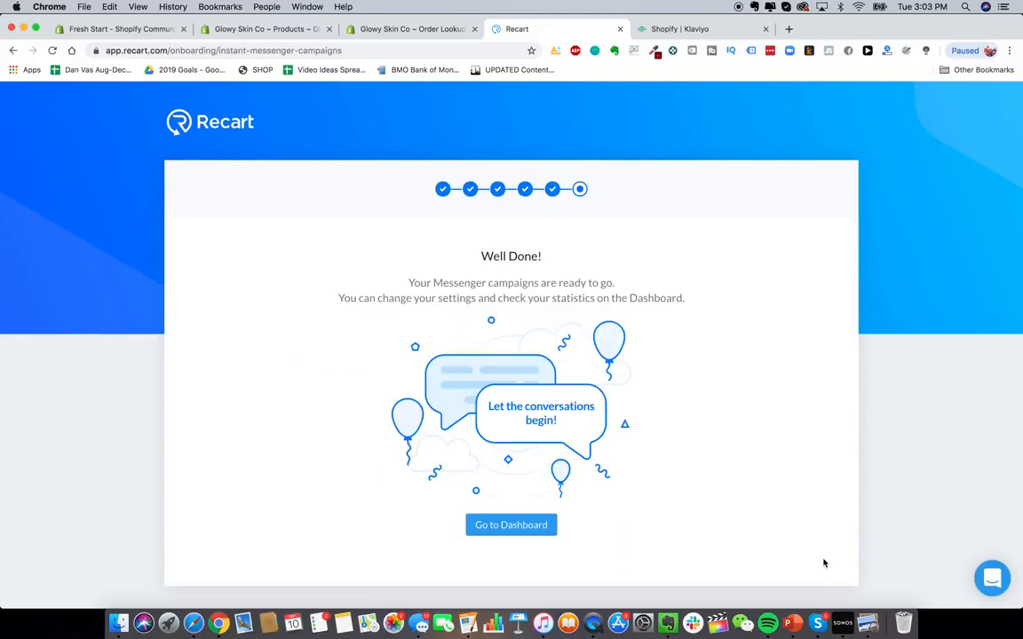
pyautogui.click(519, 524)
pyautogui.scroll(-5, 423, 305)
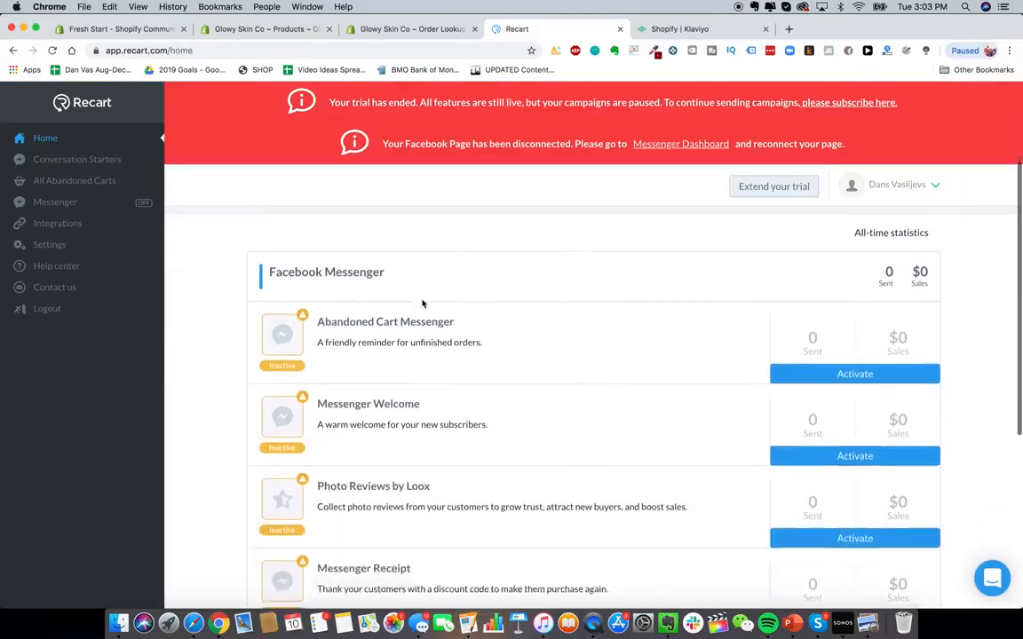
pyautogui.scroll(-3, 441, 302)
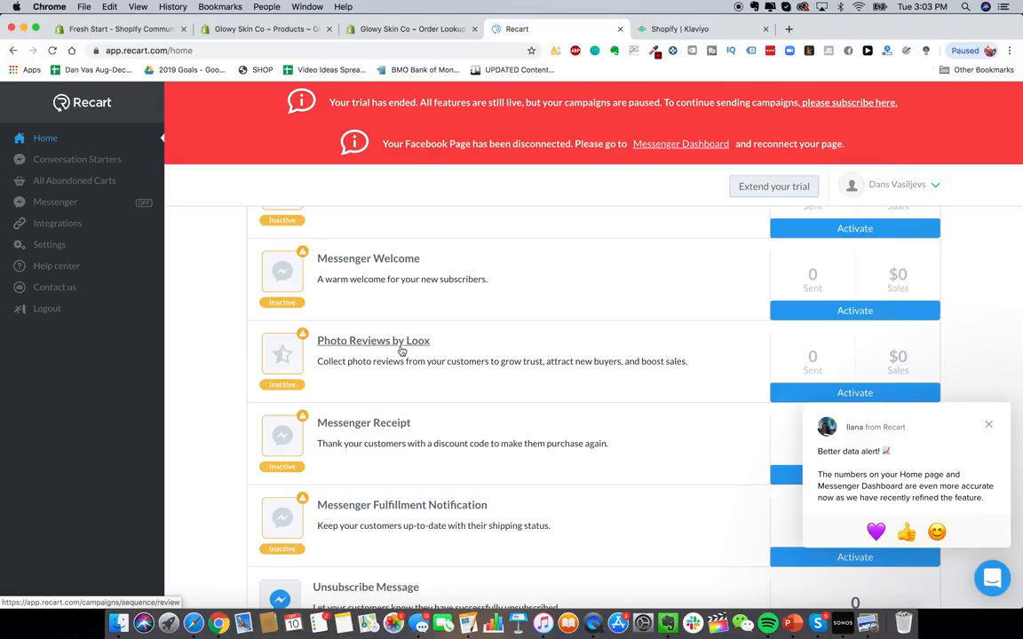
pyautogui.scroll(5, 422, 306)
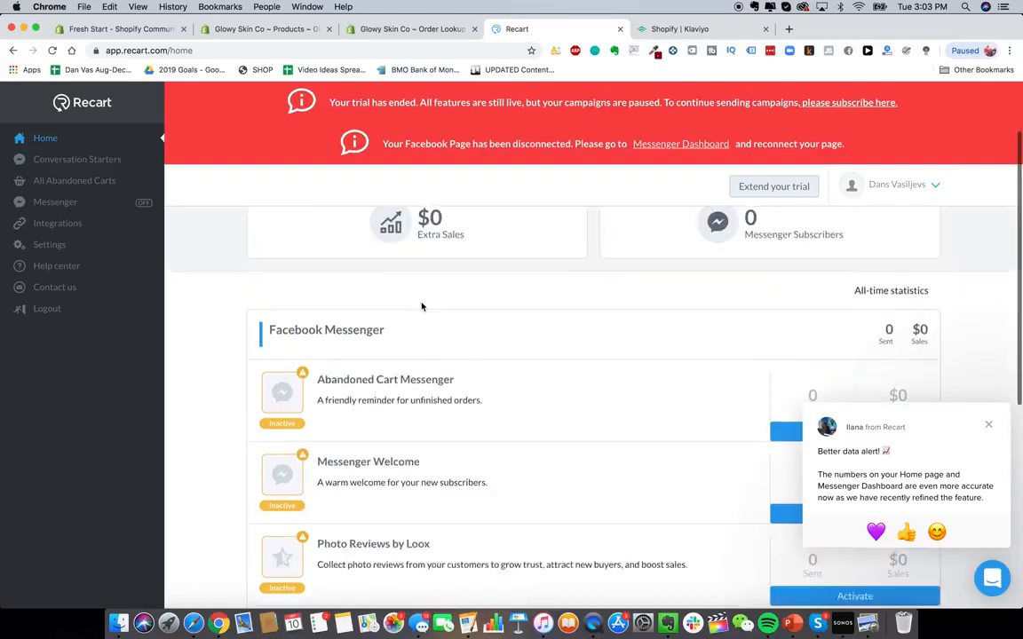
pyautogui.scroll(2, 422, 306)
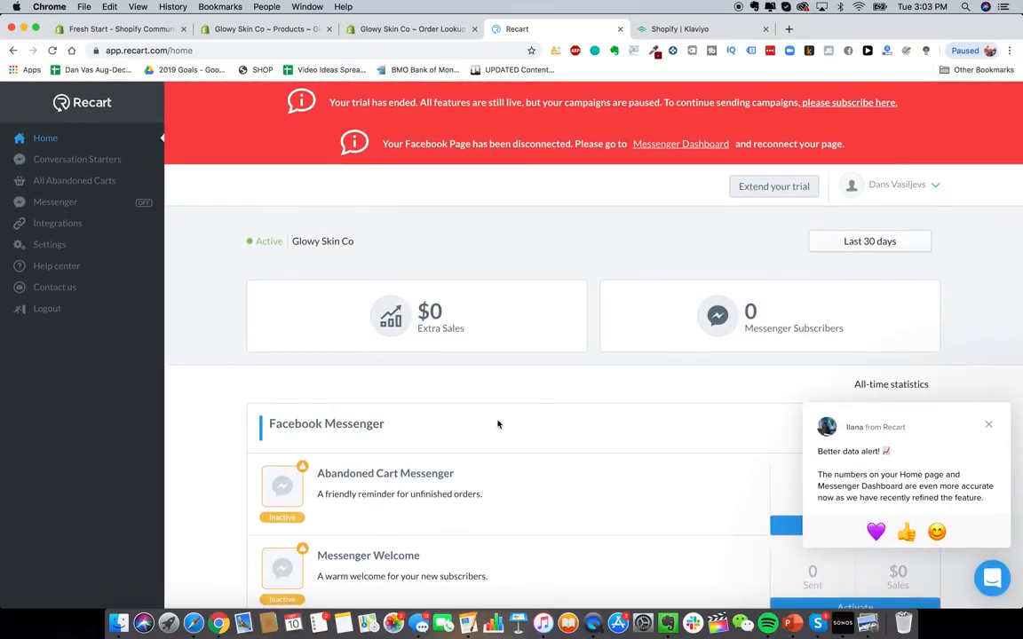
# - Search the Shopify App Store for "zipify" and browse the results
pyautogui.scroll(-10, 428, 355)
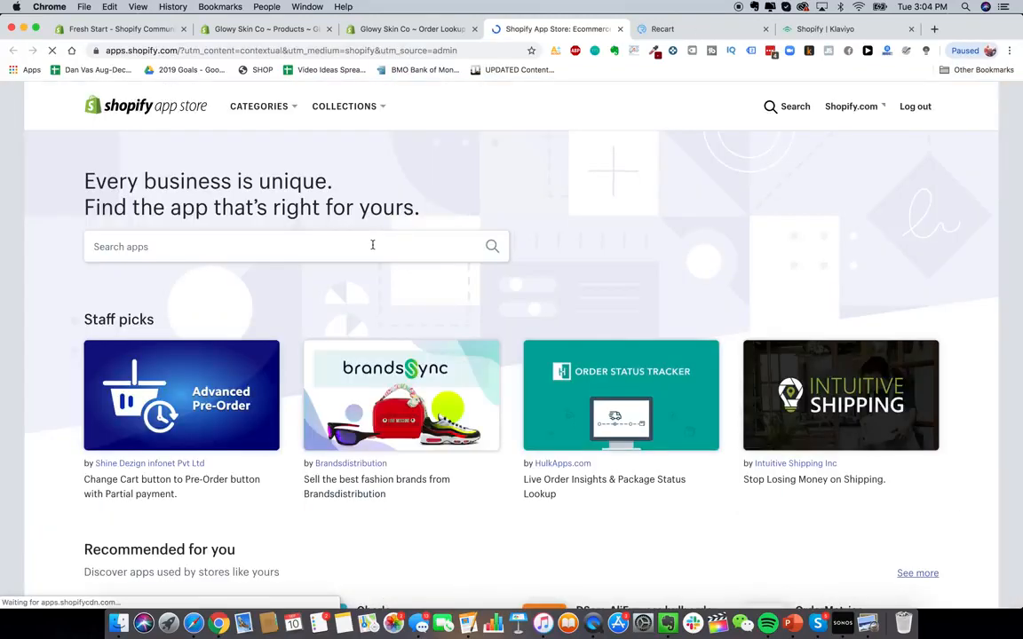
pyautogui.click(372, 243)
pyautogui.write('zipify')
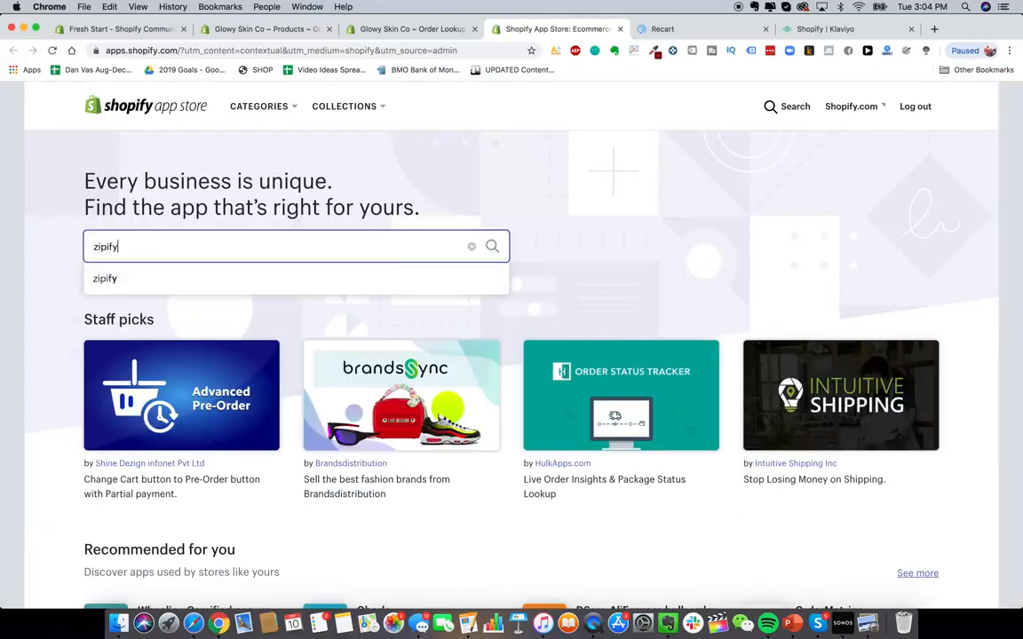
pyautogui.press('Return')
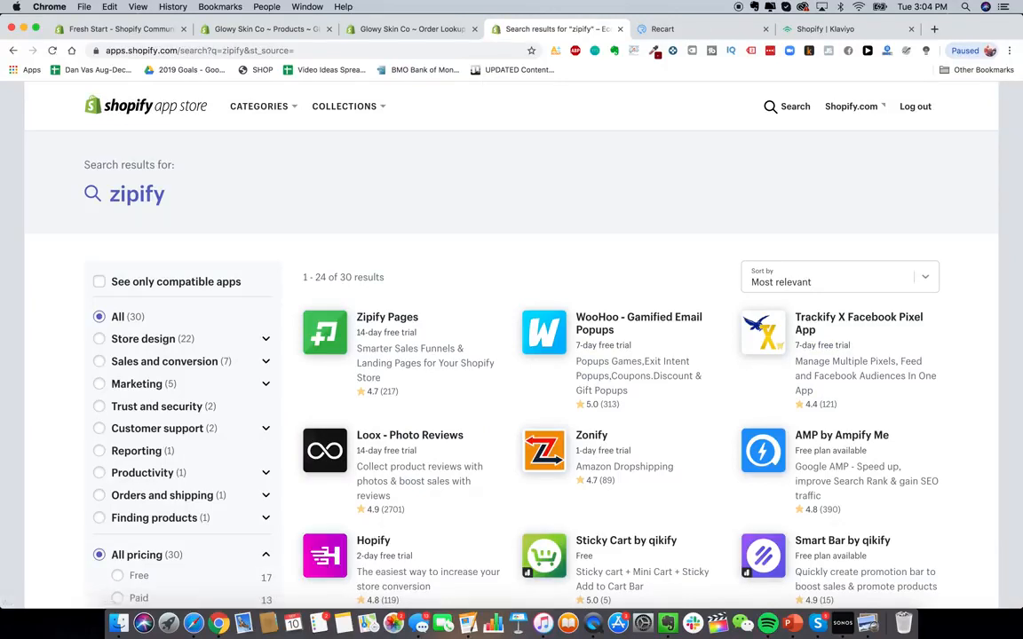
pyautogui.scroll(-3, 590, 269)
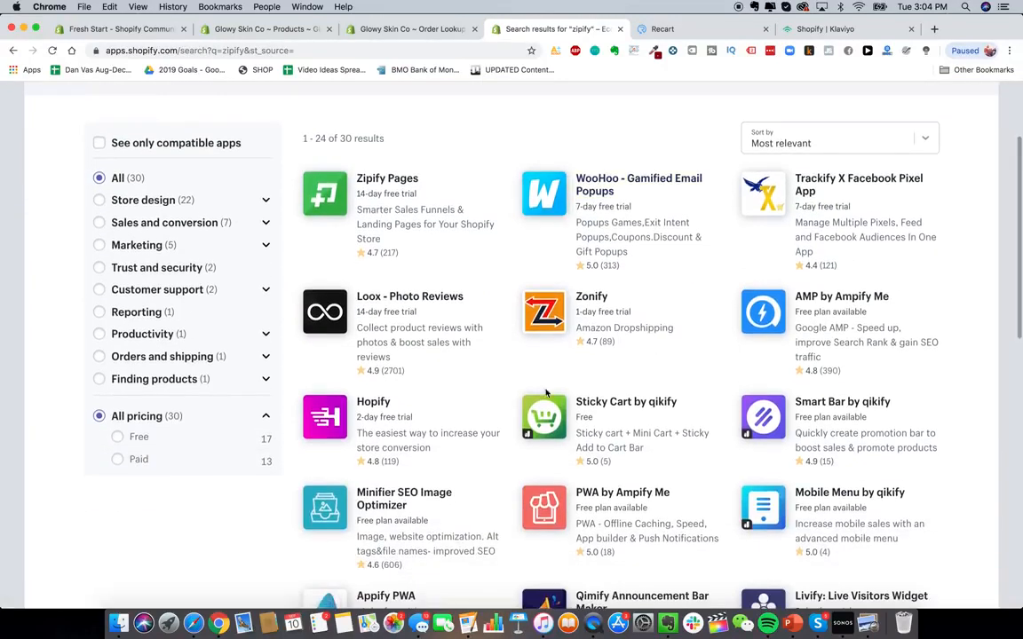
pyautogui.scroll(3, 590, 269)
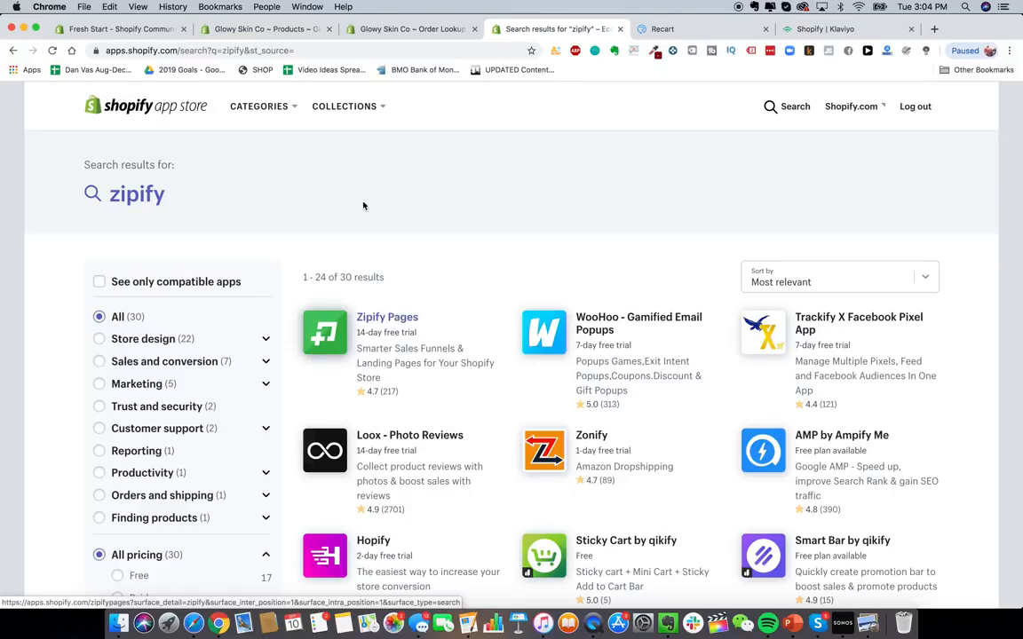
pyautogui.click(237, 32)
pyautogui.click(398, 32)
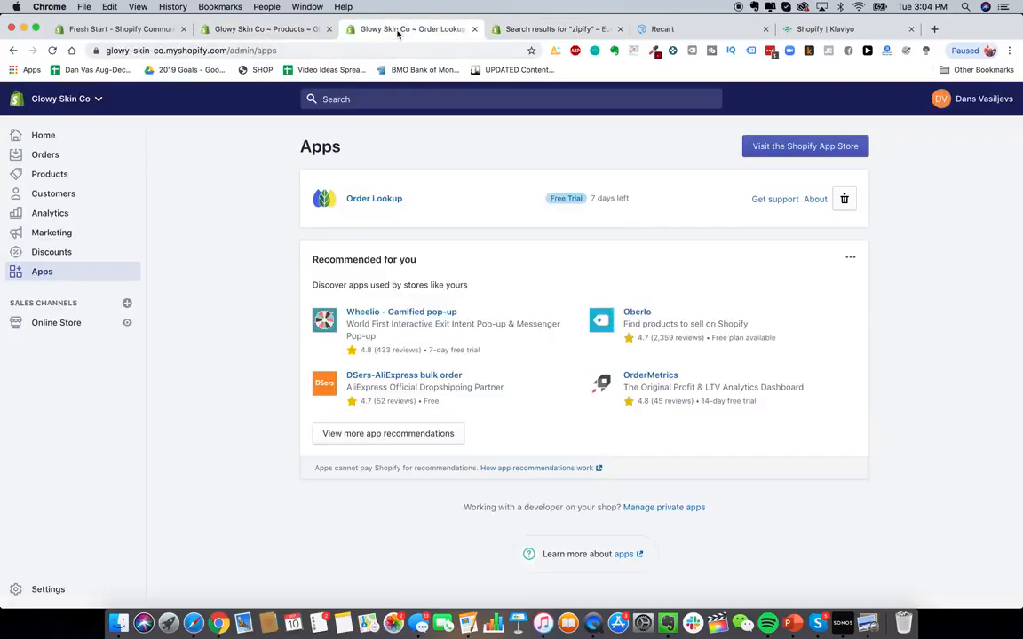
pyautogui.click(557, 30)
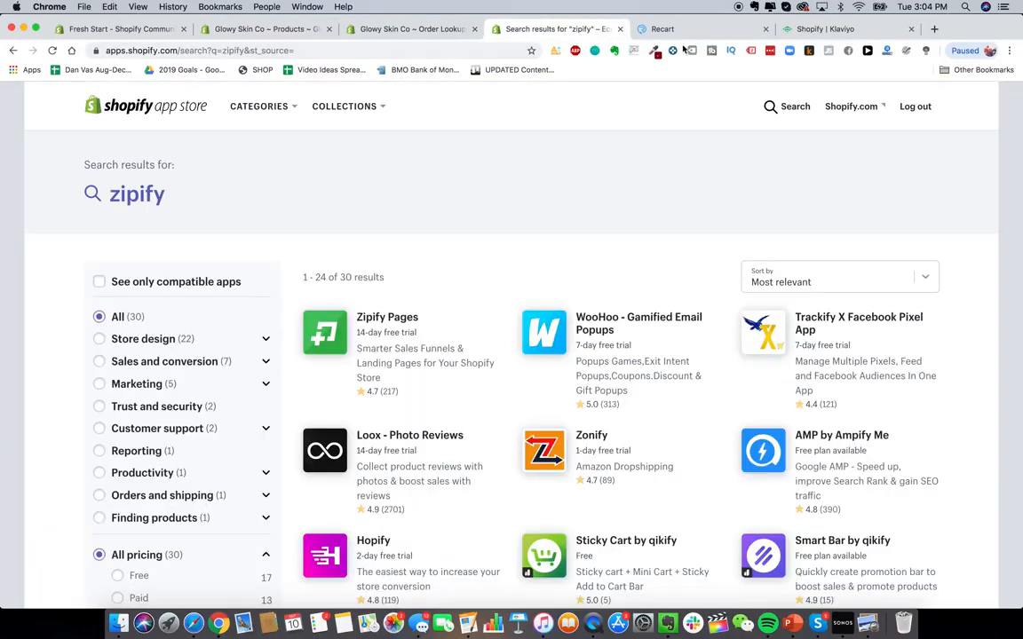
# - Open the HeySilkySkin website in a new tab and go to its product page
pyautogui.click(934, 28)
pyautogui.write('hey')
pyautogui.press('Return')
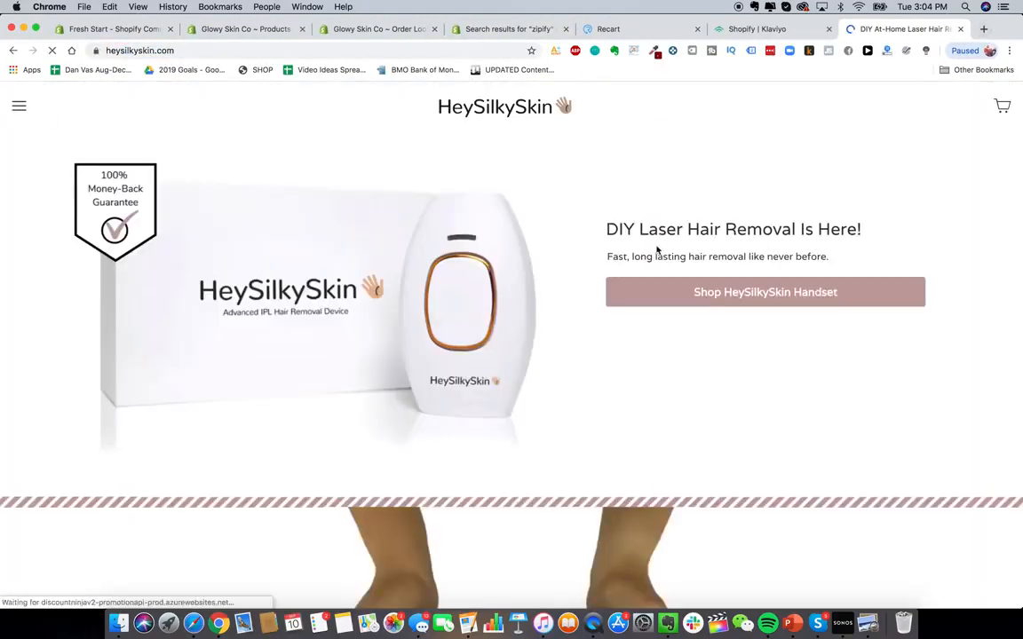
pyautogui.click(776, 292)
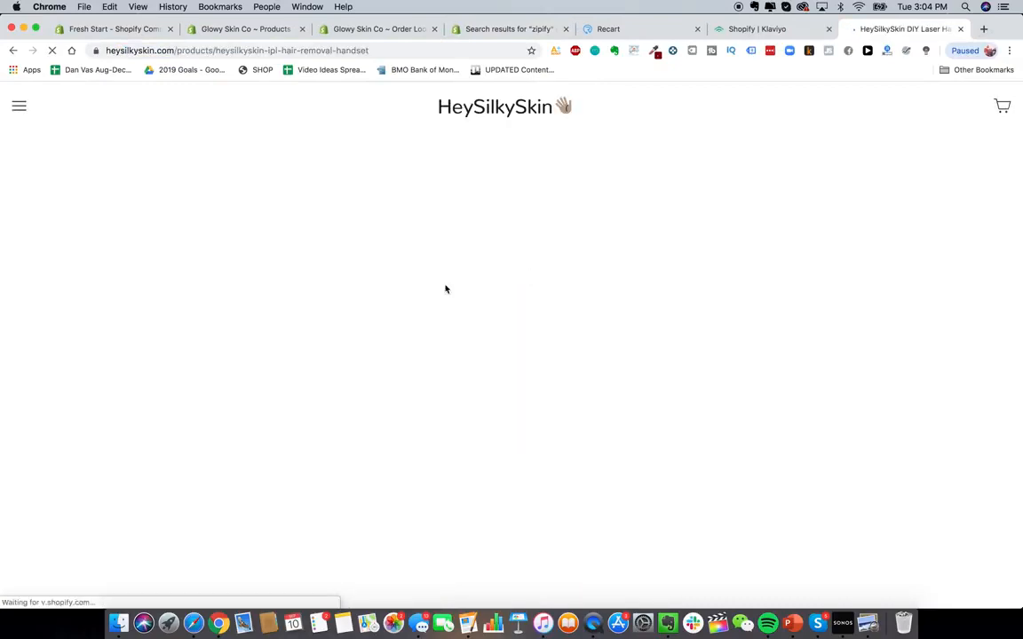
# - Scroll through the HeySilkySkin product page to examine its sections and reviews
pyautogui.scroll(-5, 589, 400)
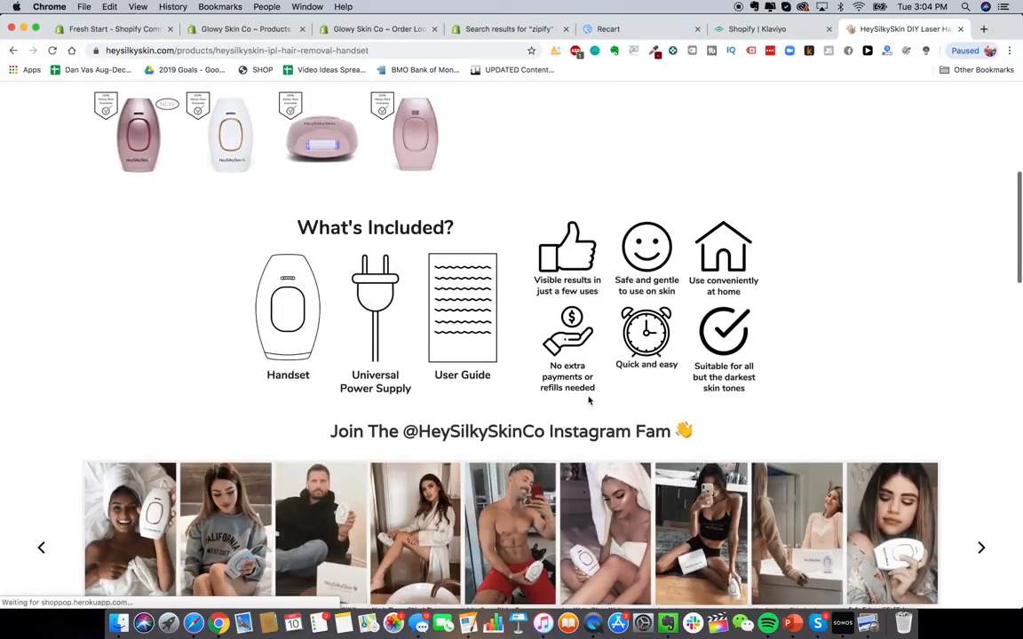
pyautogui.scroll(-3, 589, 400)
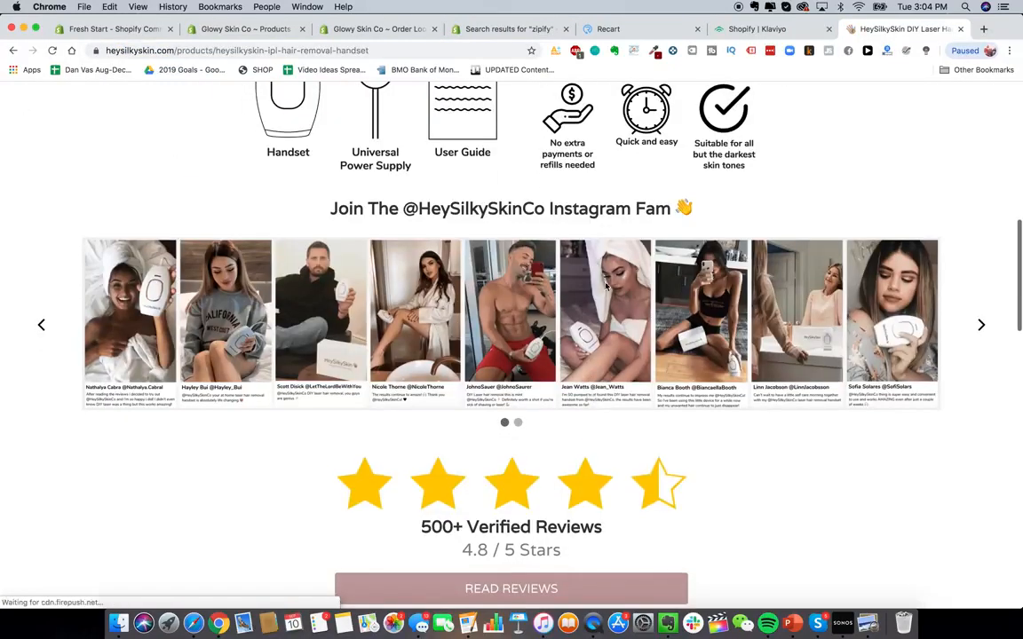
pyautogui.click(981, 324)
pyautogui.scroll(-3, 630, 391)
pyautogui.scroll(-8, 634, 363)
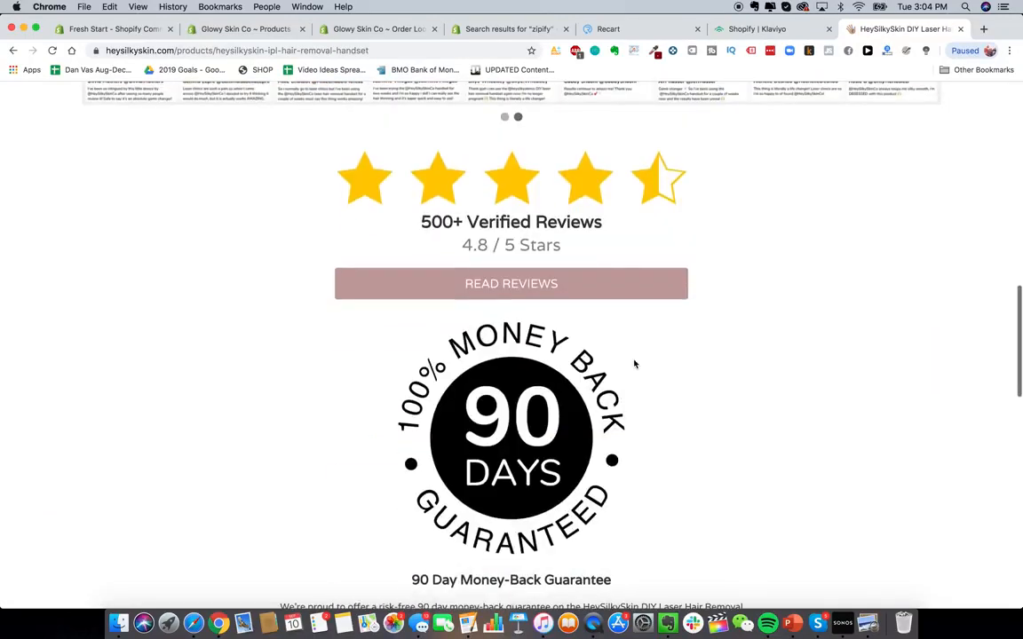
pyautogui.scroll(5, 668, 297)
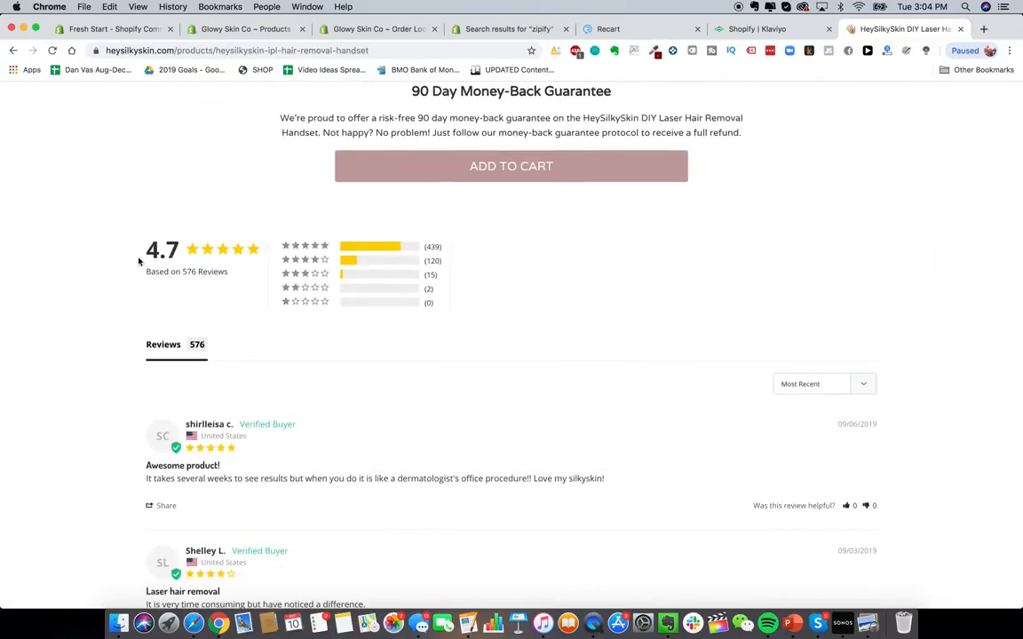
# - View the product page's source and search it for "apps"
pyautogui.rightClick(820, 297)
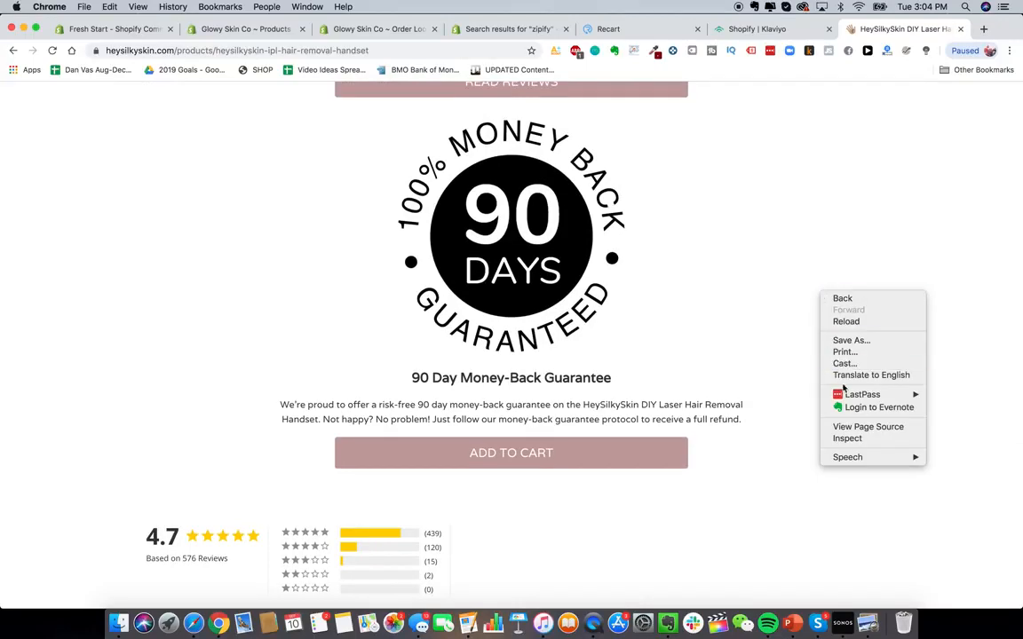
pyautogui.click(858, 427)
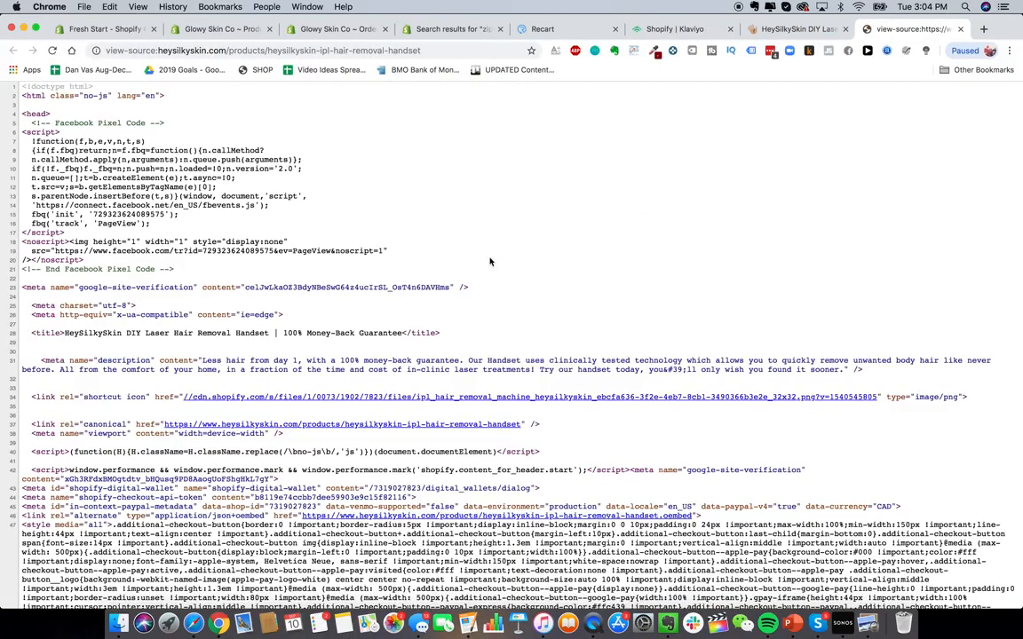
pyautogui.press('super+f')
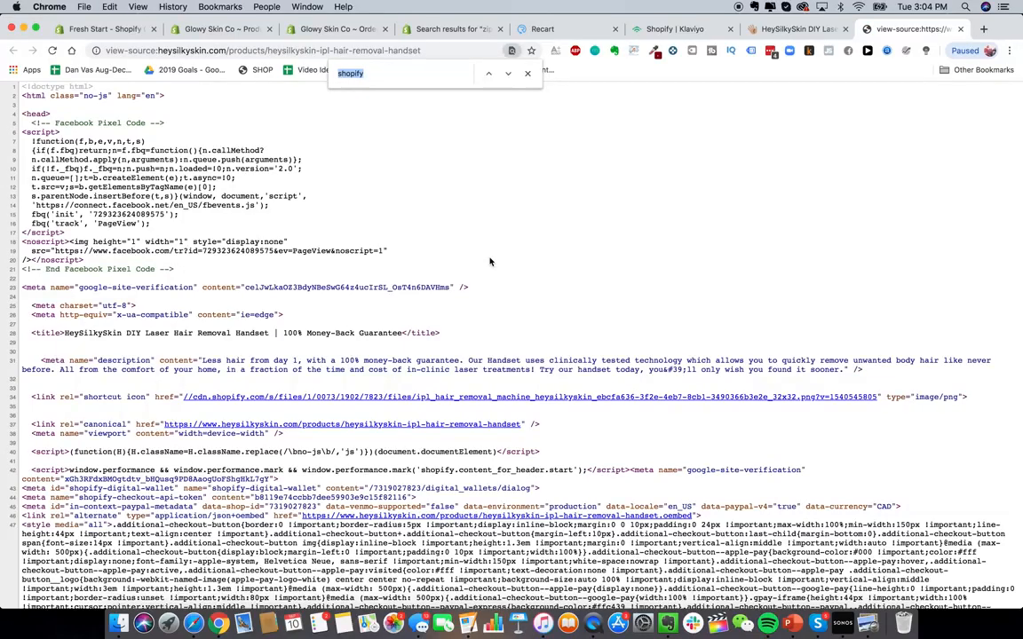
pyautogui.write('apps')
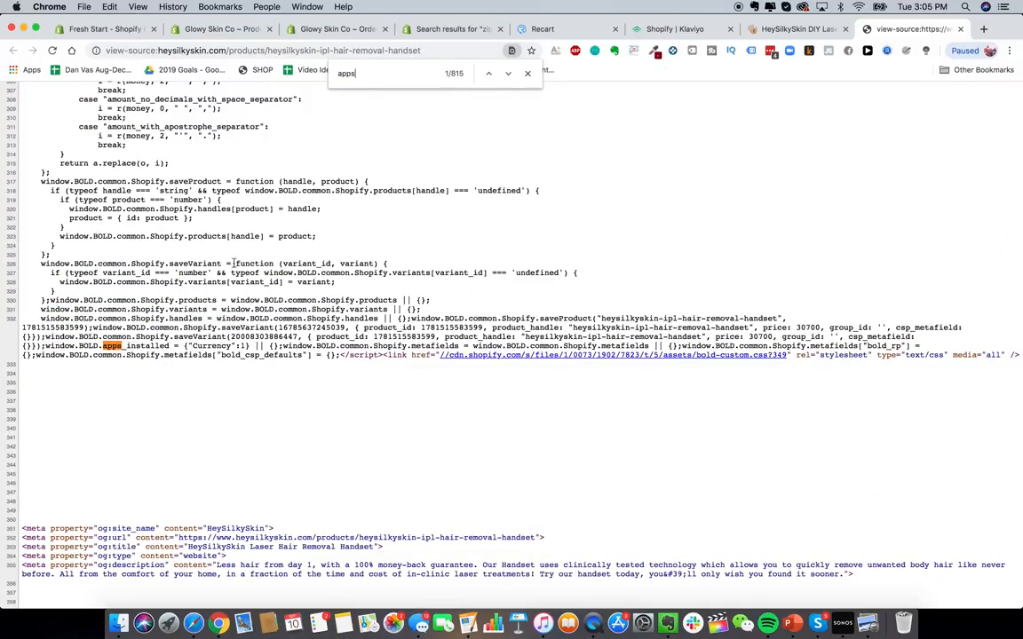
# - Search the App Store for "bold currency", then jump to the next "apps" match in the page source
pyautogui.click(462, 29)
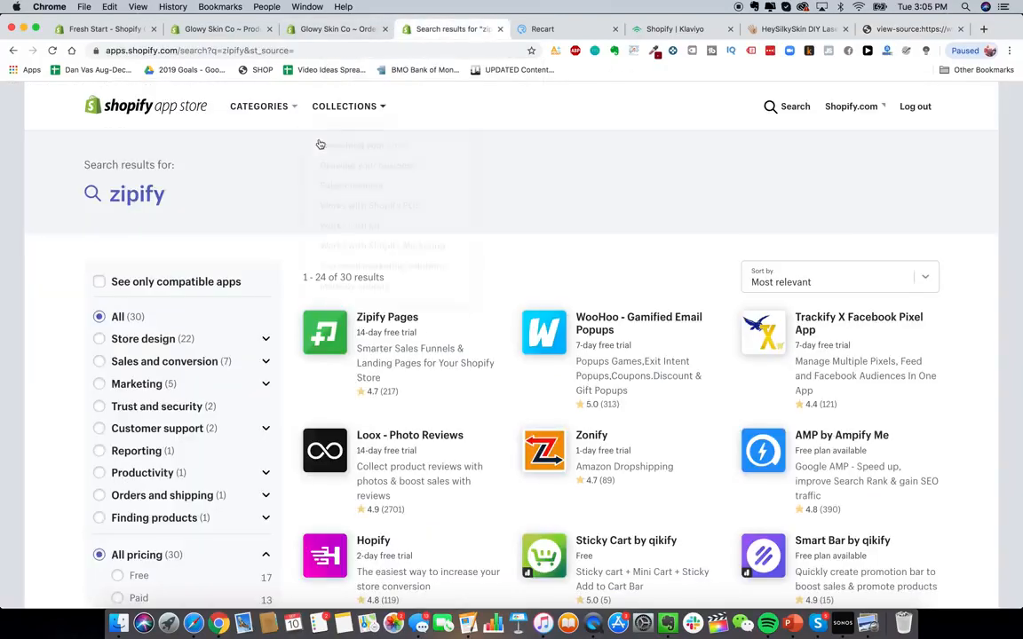
pyautogui.click(769, 106)
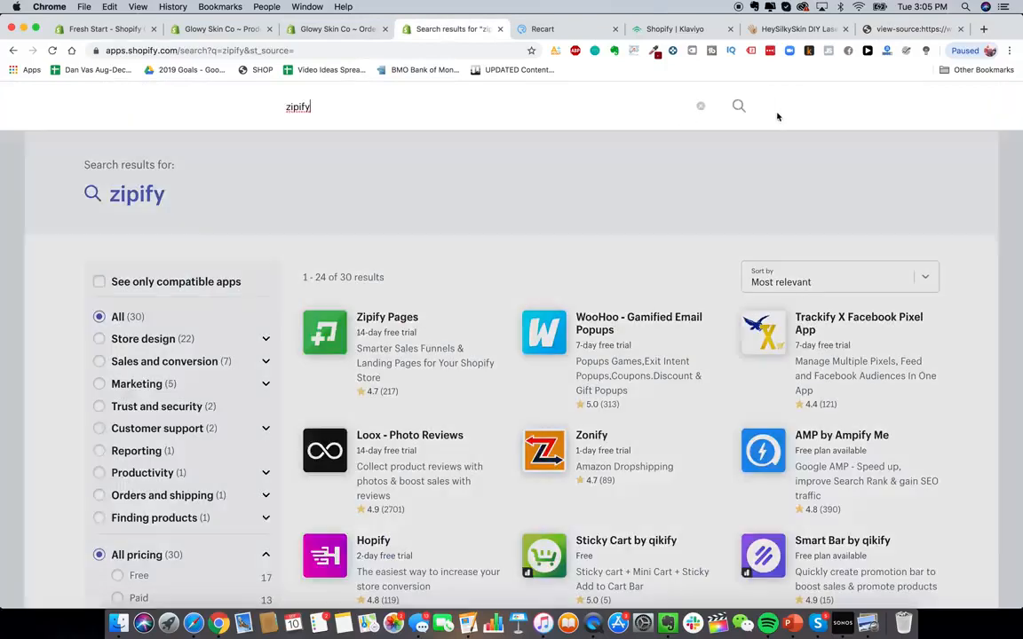
pyautogui.press('super+a')
pyautogui.write('bold currency')
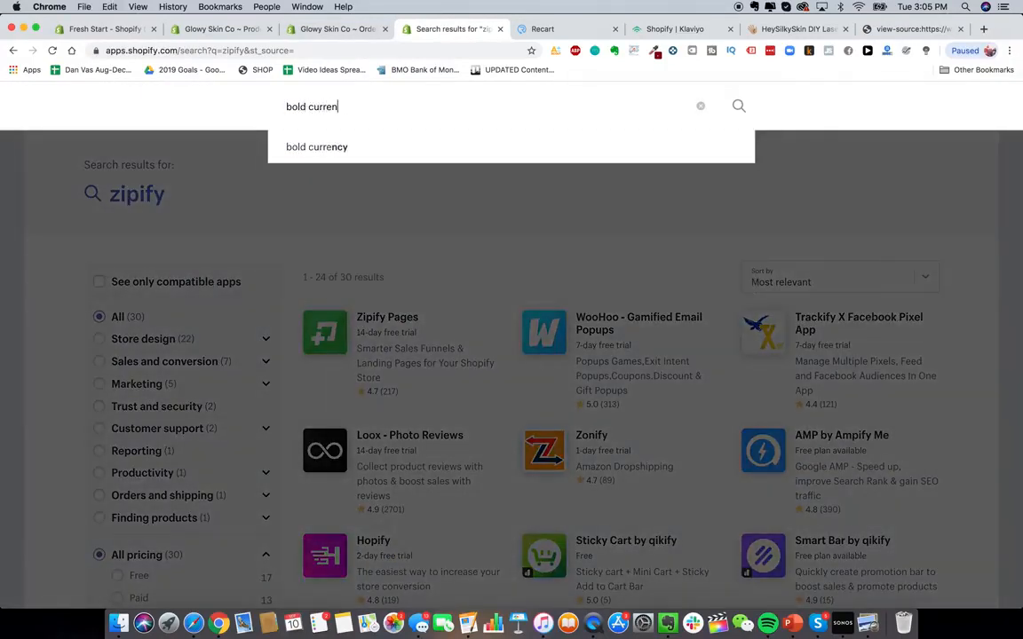
pyautogui.press('Return')
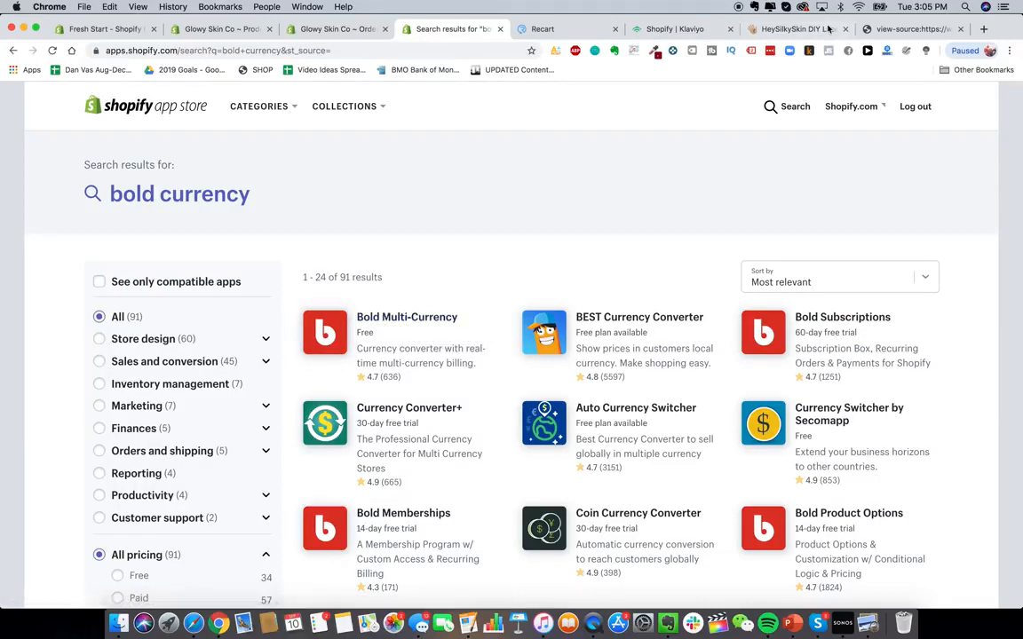
pyautogui.click(902, 31)
pyautogui.press('Return')
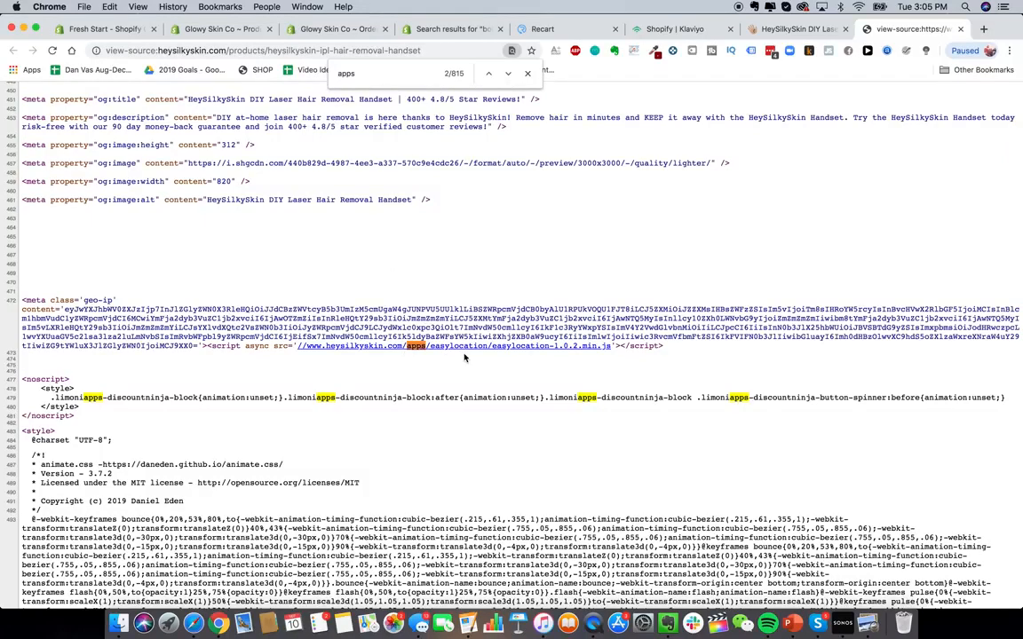
# - Search the App Store for "easy location" and open the EasyLocation - GeoIP redirects app page
pyautogui.click(453, 29)
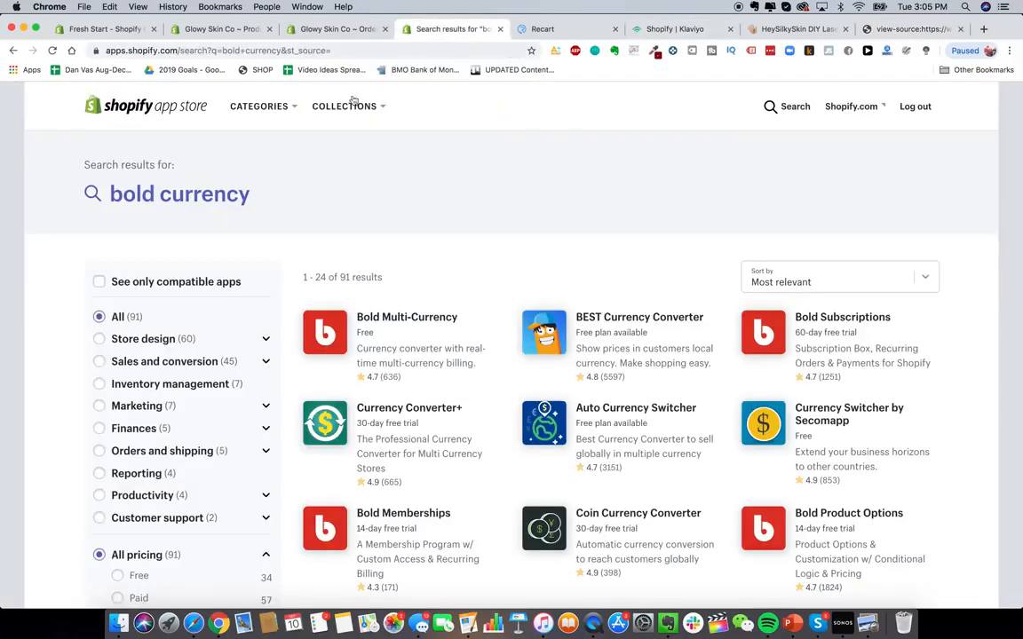
pyautogui.click(795, 108)
pyautogui.press('super+a')
pyautogui.write('easy lo')
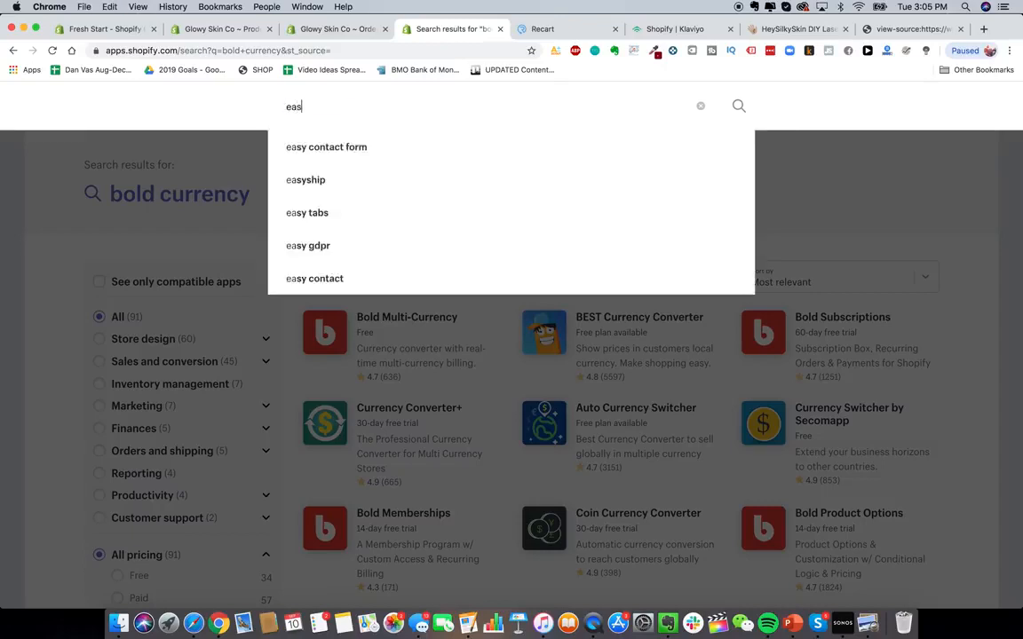
pyautogui.write('cation')
pyautogui.press('Return')
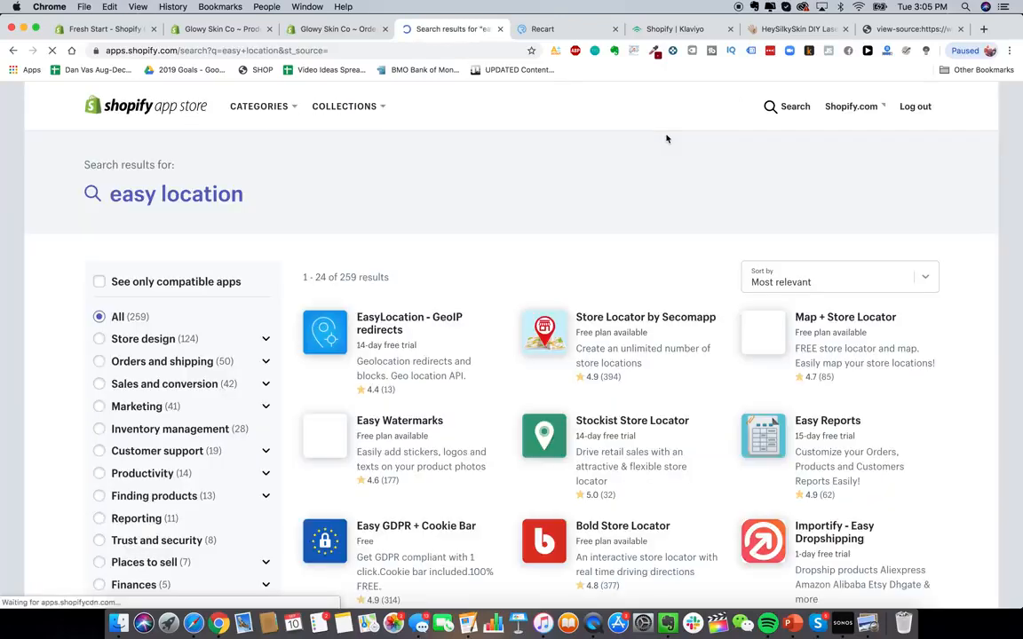
pyautogui.click(413, 338)
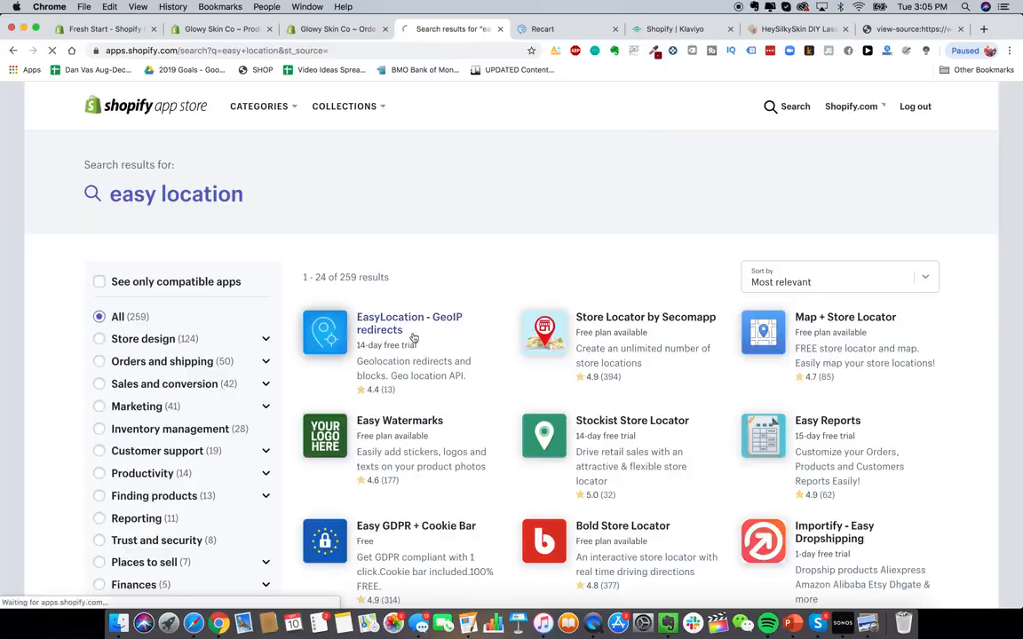
pyautogui.scroll(-5, 379, 392)
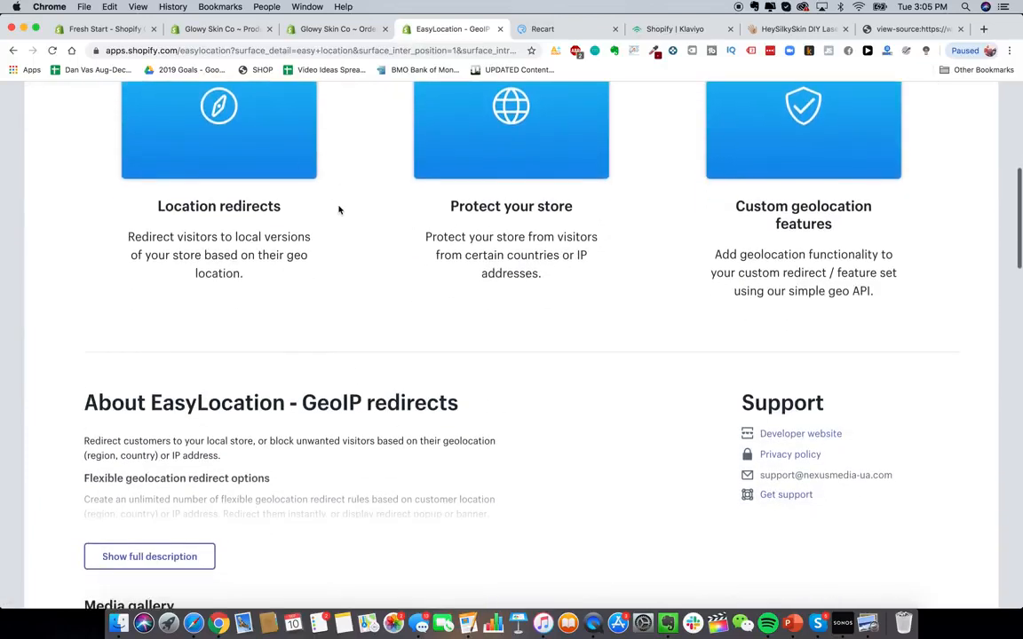
pyautogui.scroll(3, 338, 210)
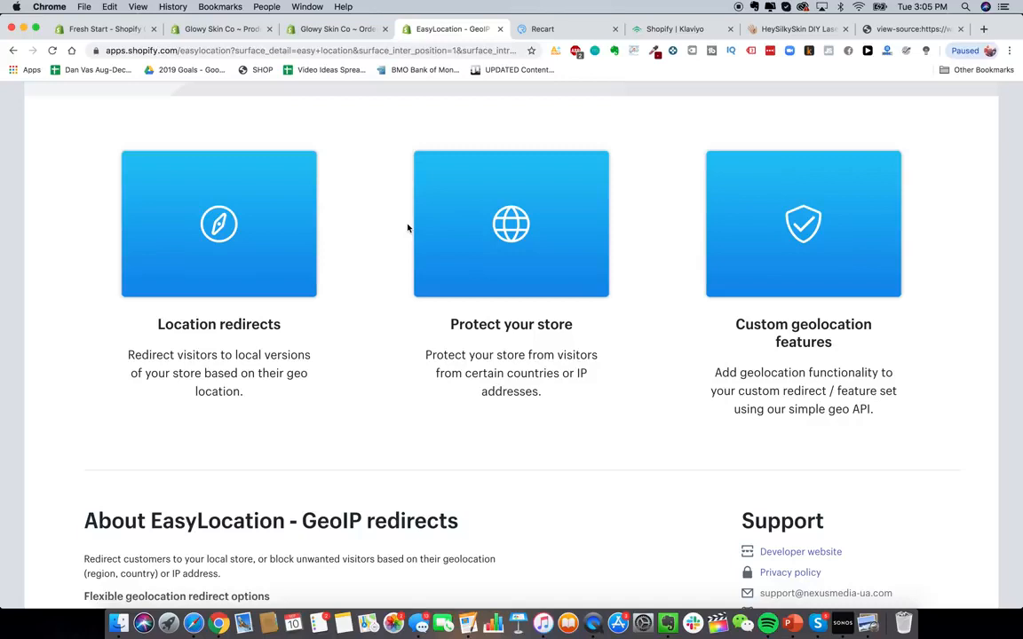
# - Return to the competitor's page source and jump through further "apps" matches
pyautogui.click(896, 36)
pyautogui.press('Return')
pyautogui.press('Return')
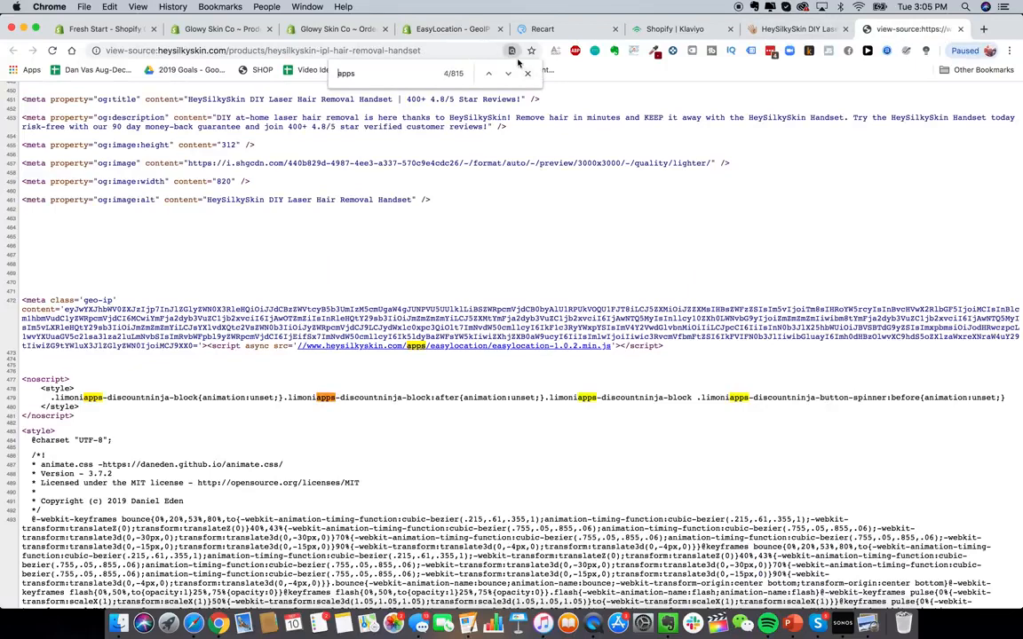
pyautogui.press('Return')
pyautogui.press('Return')
pyautogui.press('Return')
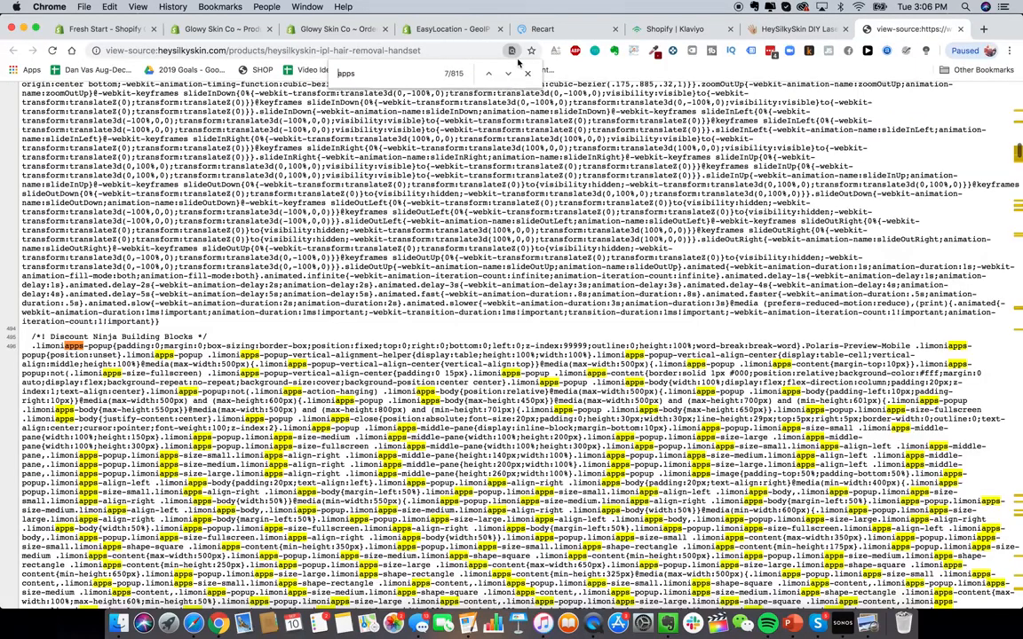
pyautogui.press('Return')
pyautogui.press('Return')
pyautogui.press('Return')
pyautogui.press('Return')
pyautogui.press('Return')
pyautogui.press('Return')
pyautogui.press('Return')
pyautogui.press('Return')
pyautogui.press('Return')
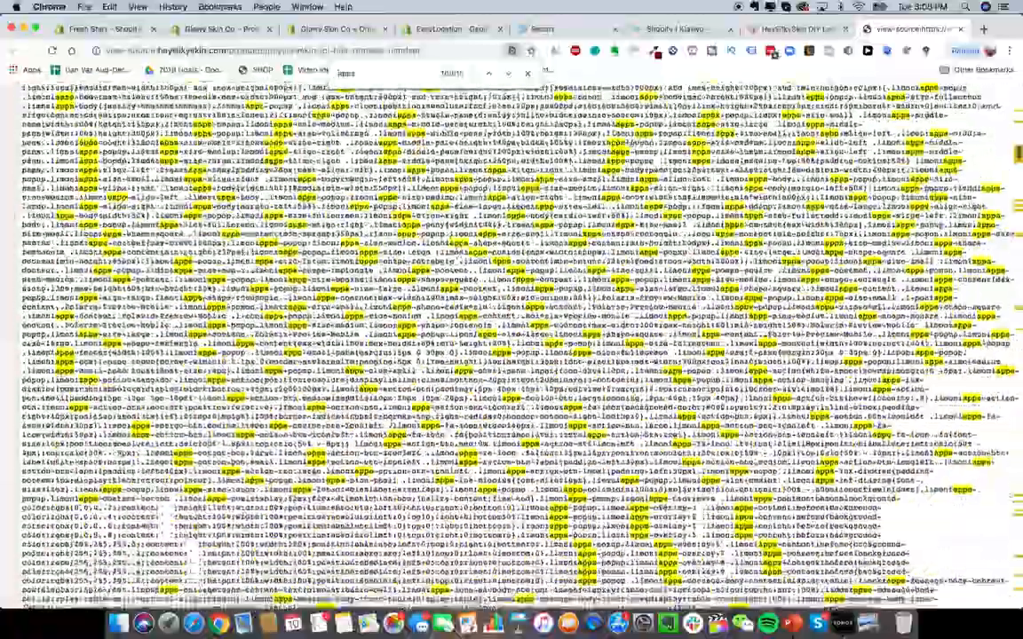
# - Scroll through the page source to examine which app scripts it loads
pyautogui.scroll(-20, 520, 346)
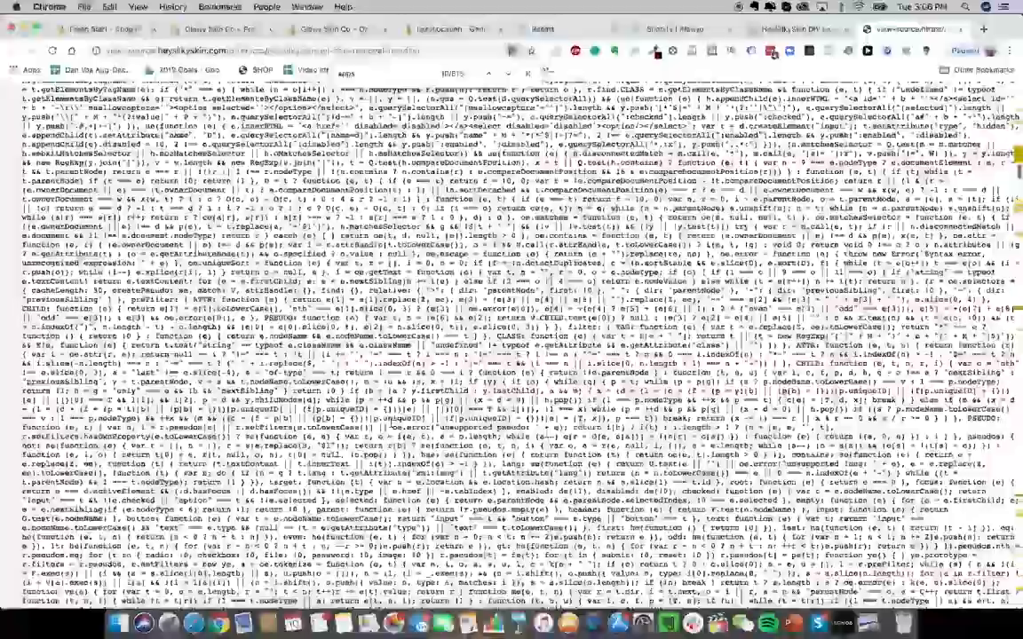
pyautogui.scroll(-20, 520, 346)
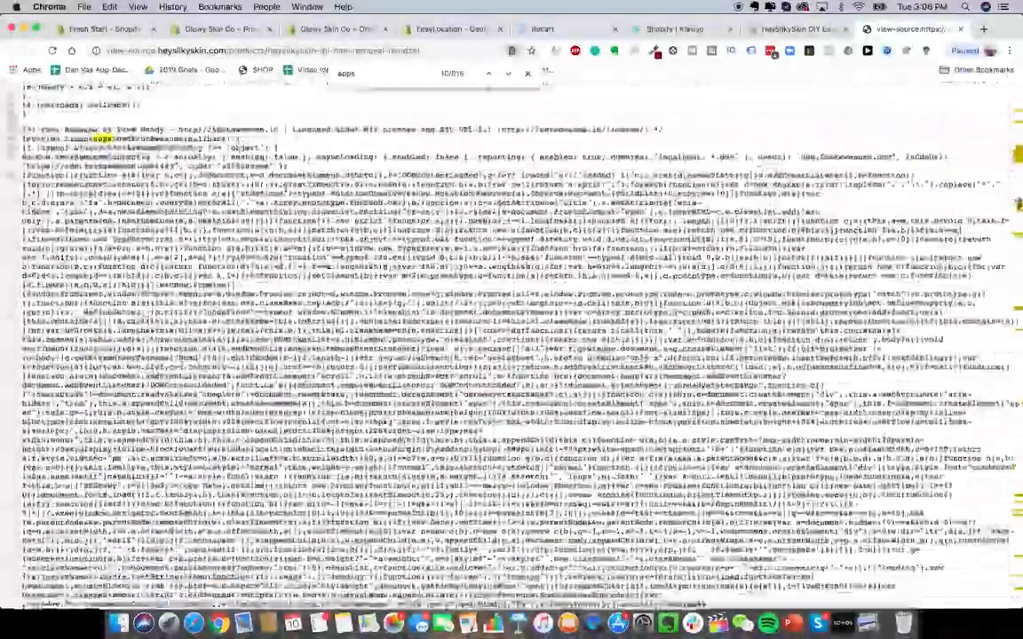
pyautogui.scroll(-20, 520, 346)
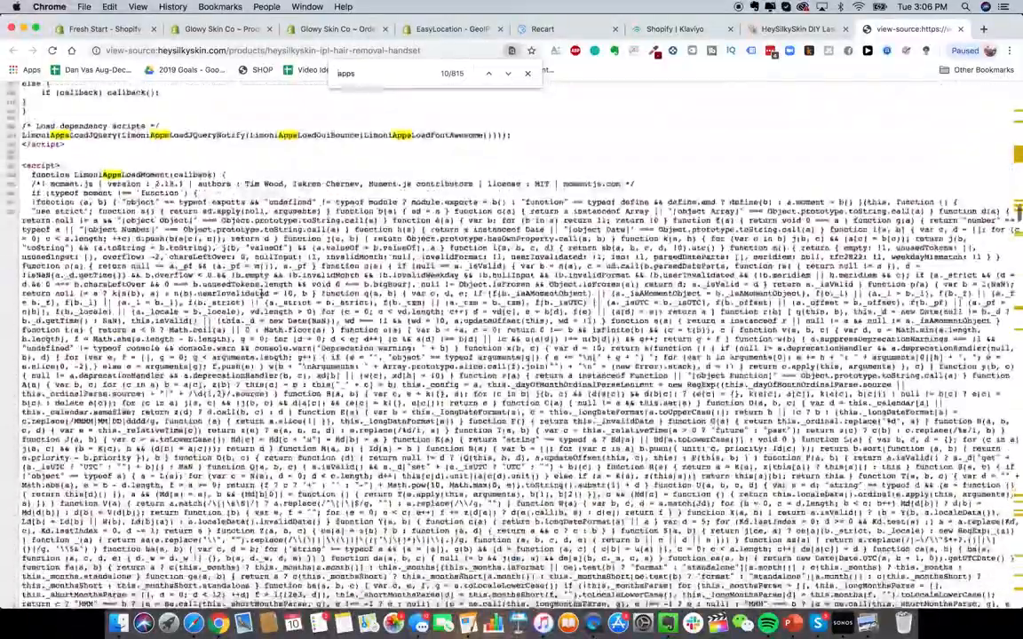
pyautogui.scroll(-20, 519, 346)
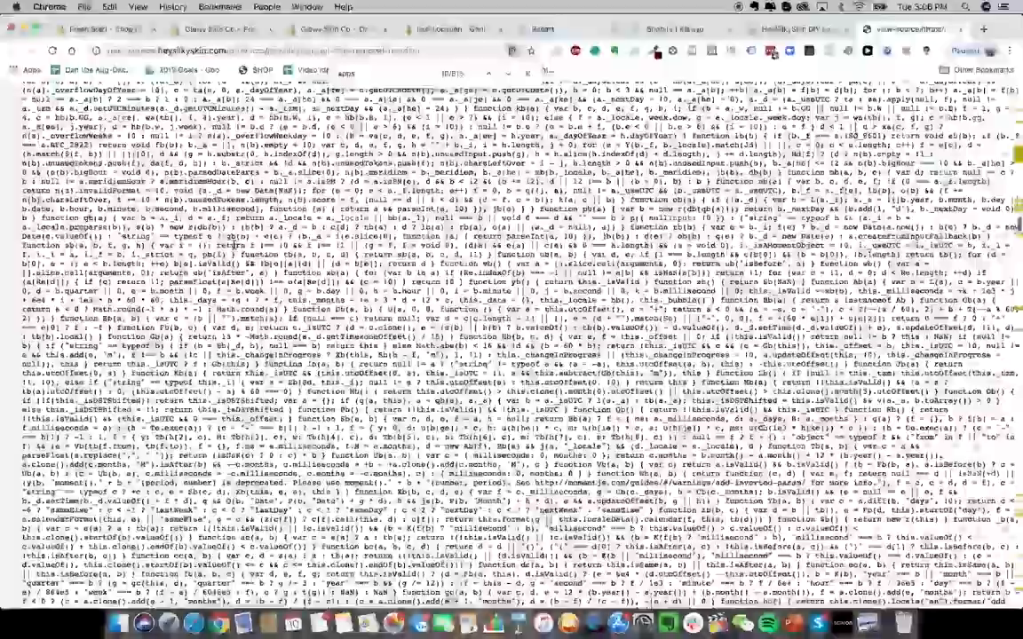
pyautogui.scroll(-10, 520, 346)
pyautogui.scroll(-20, 520, 346)
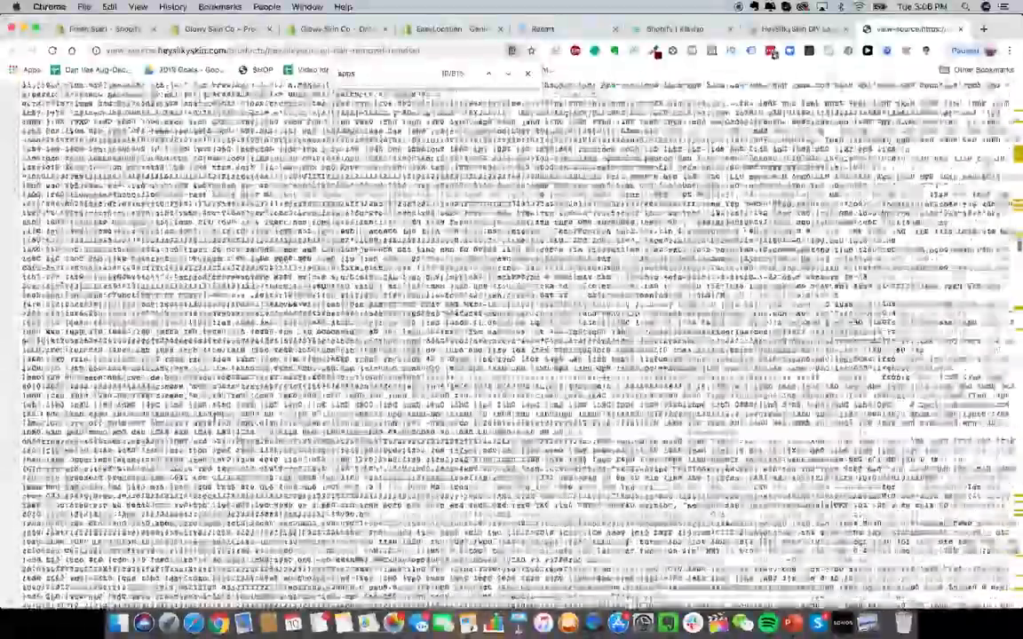
pyautogui.scroll(-20, 519, 346)
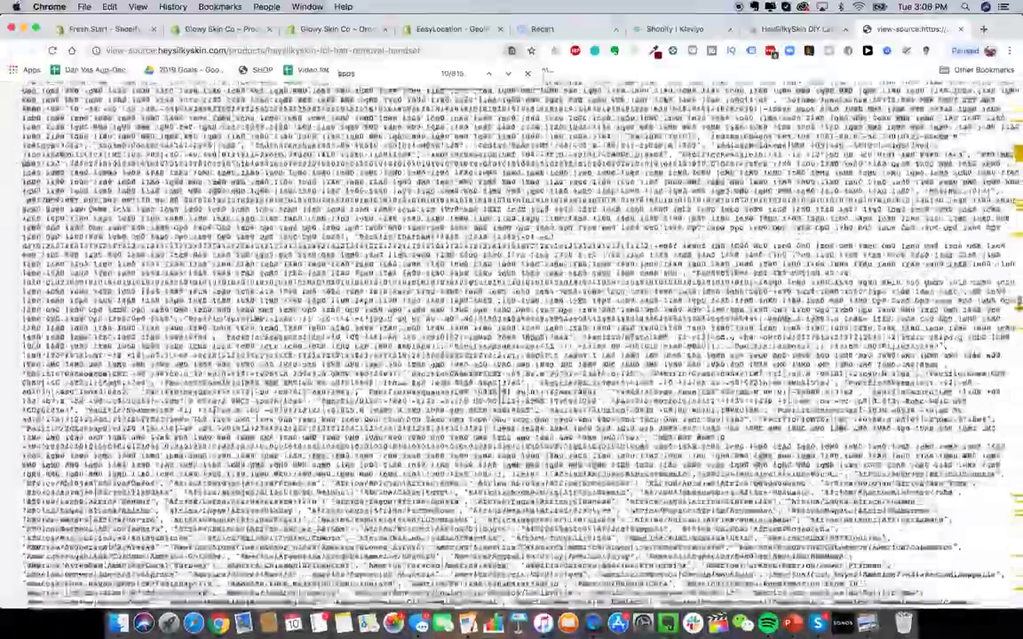
pyautogui.scroll(-5, 337, 363)
pyautogui.scroll(2, 336, 363)
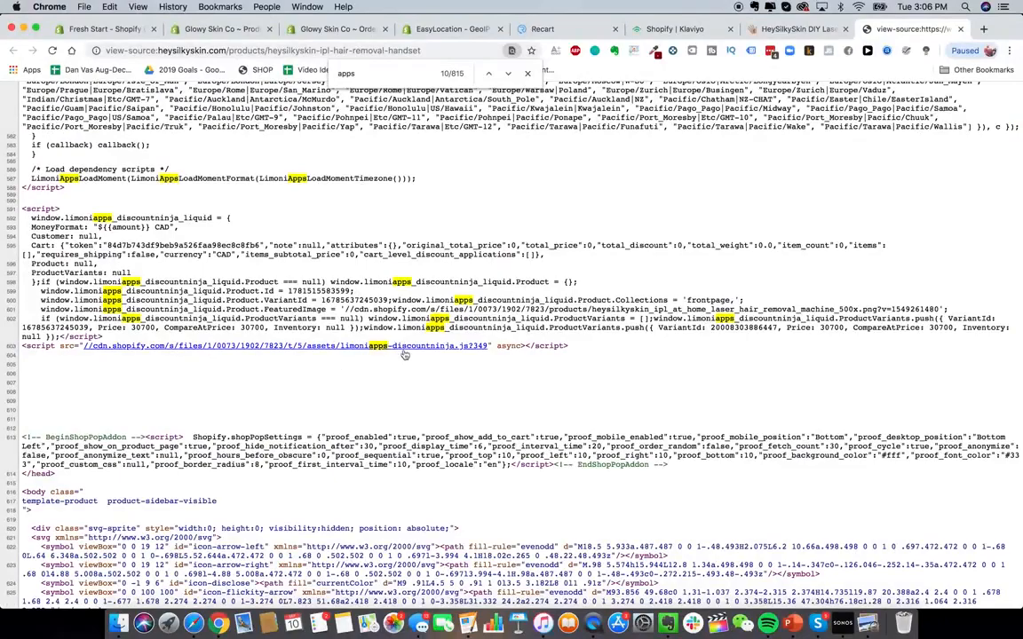
pyautogui.scroll(-20, 368, 352)
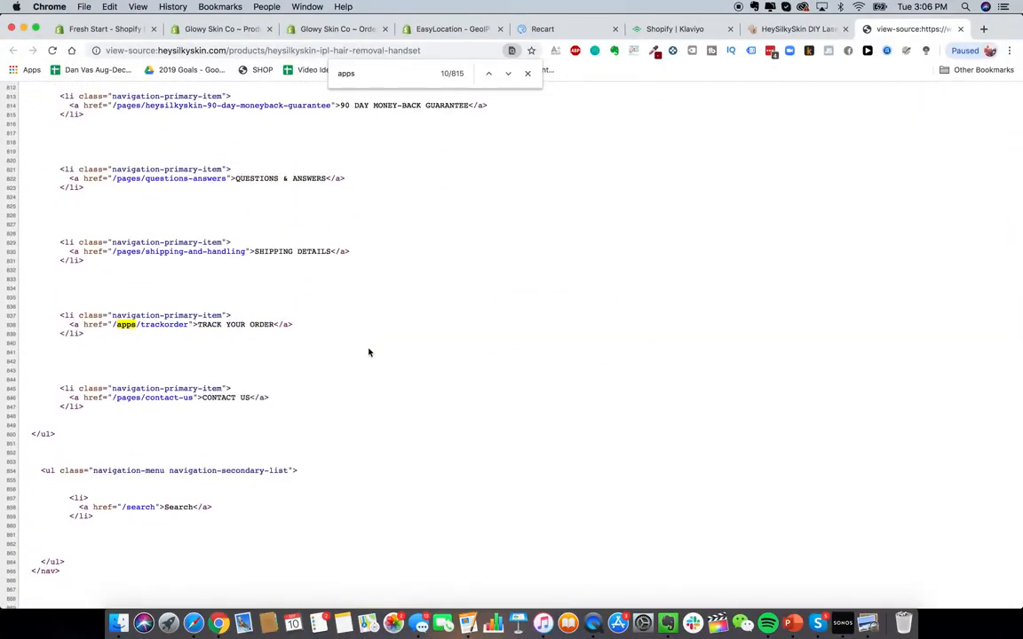
pyautogui.scroll(8, 368, 353)
pyautogui.scroll(-10, 368, 352)
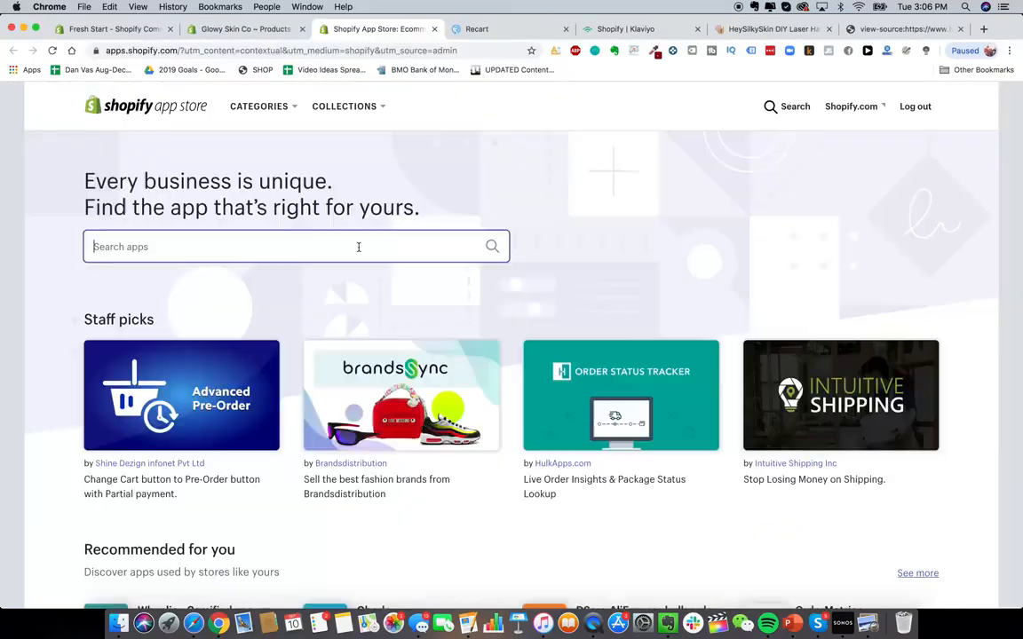
# - Search the App Store for "discount ninja" and open the Discount Ninja app page
pyautogui.click(358, 245)
pyautogui.write('discount ninja')
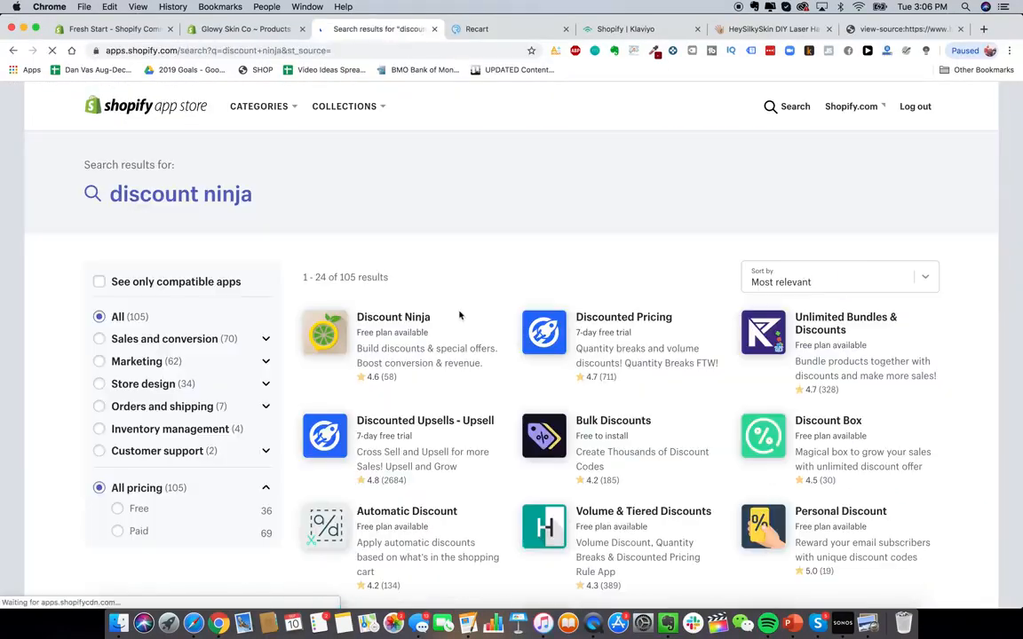
pyautogui.click(420, 349)
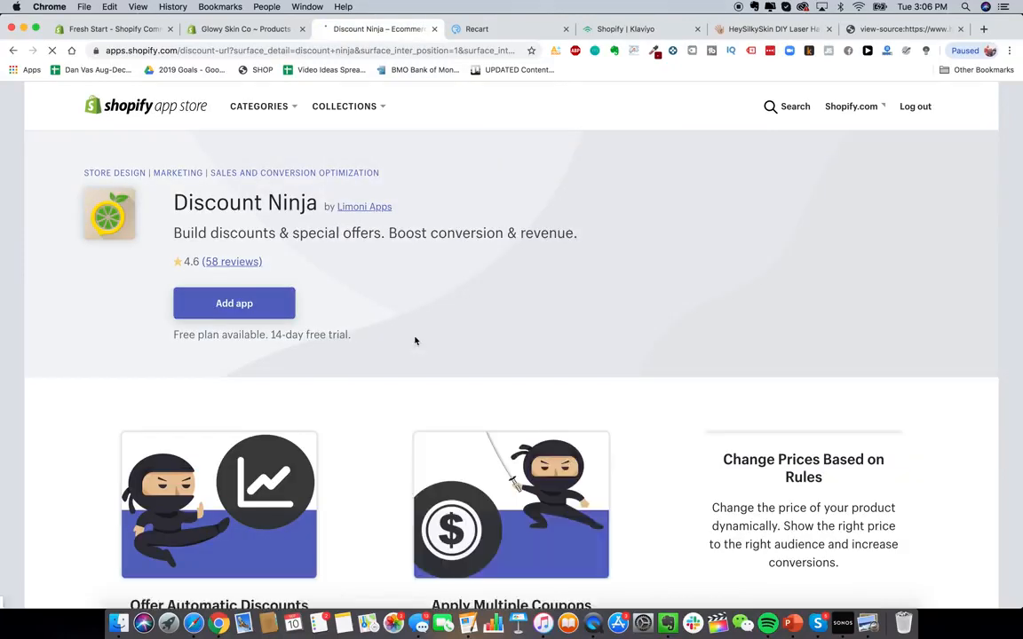
pyautogui.scroll(-3, 417, 346)
pyautogui.scroll(2, 415, 341)
pyautogui.scroll(-1, 415, 341)
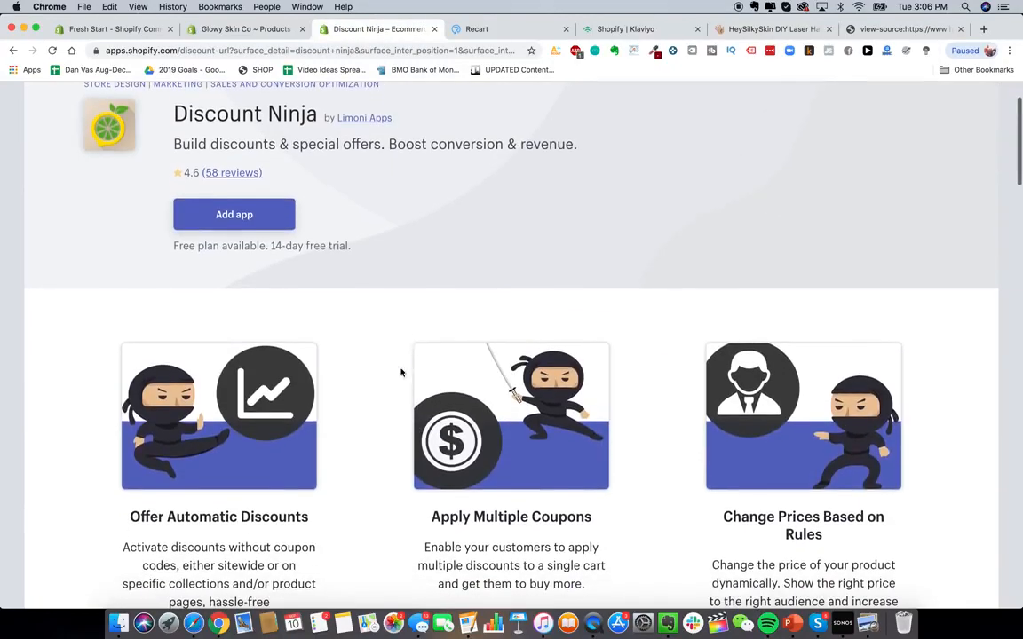
pyautogui.scroll(-2, 317, 519)
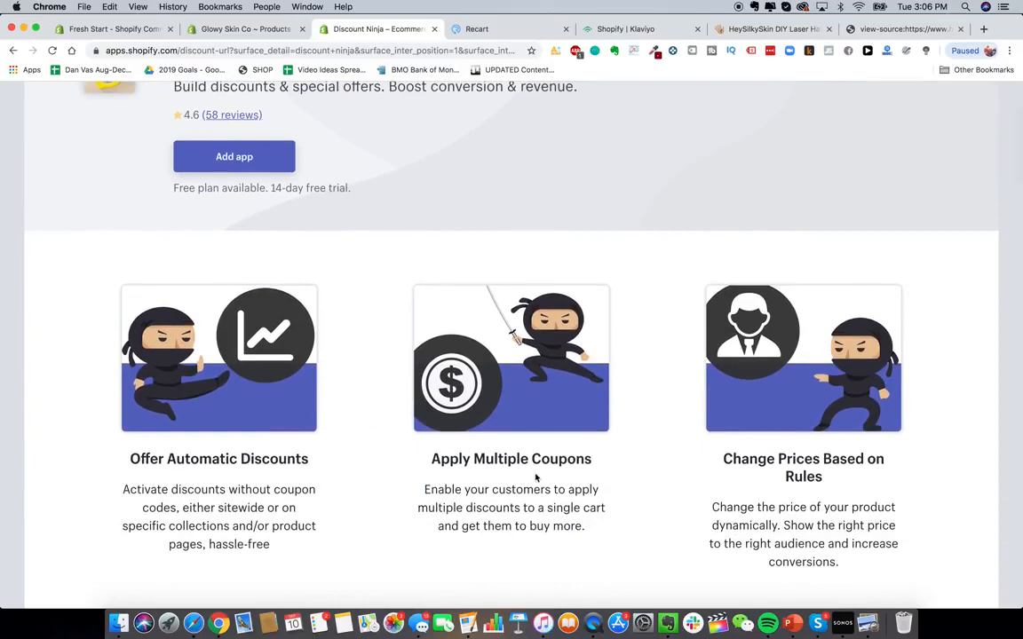
pyautogui.scroll(4, 522, 459)
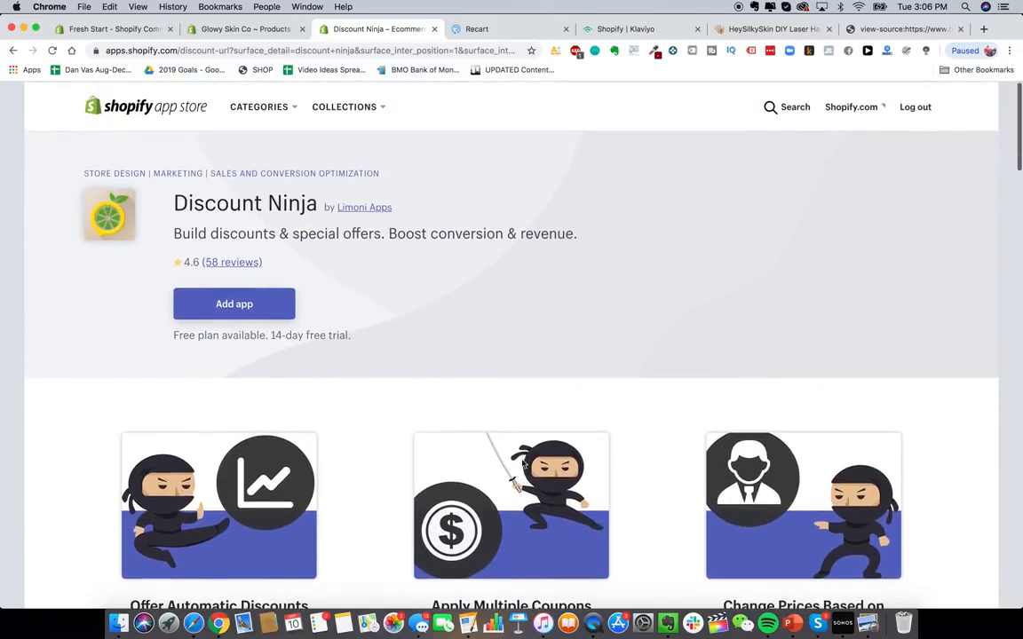
# - Search the App Store for "discounted upsell" and open the Discounted Upsells - Upsell app page
pyautogui.click(767, 105)
pyautogui.write('discounted upsell')
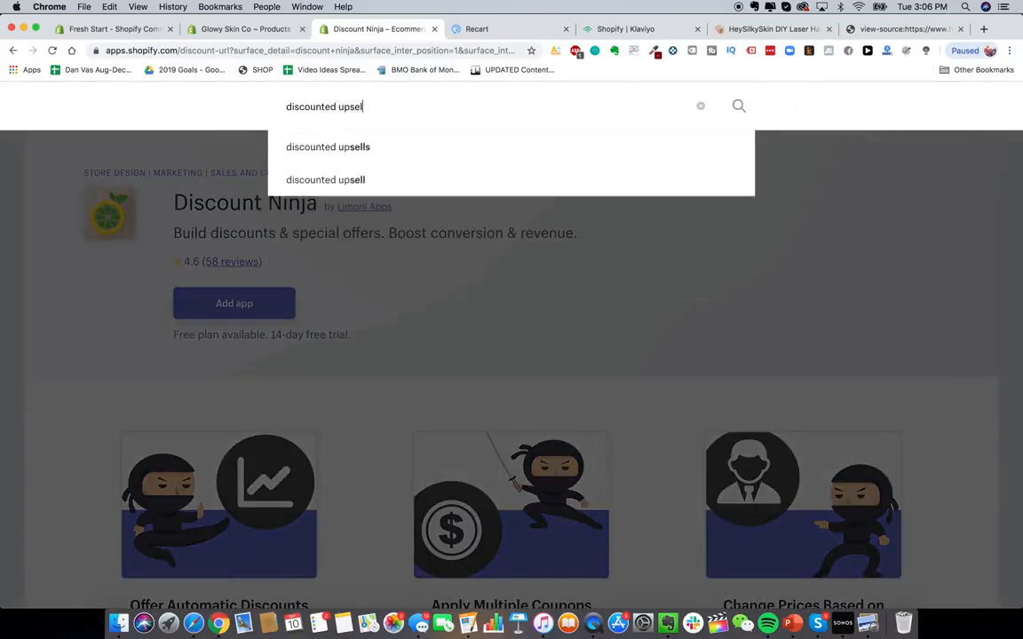
pyautogui.press('Return')
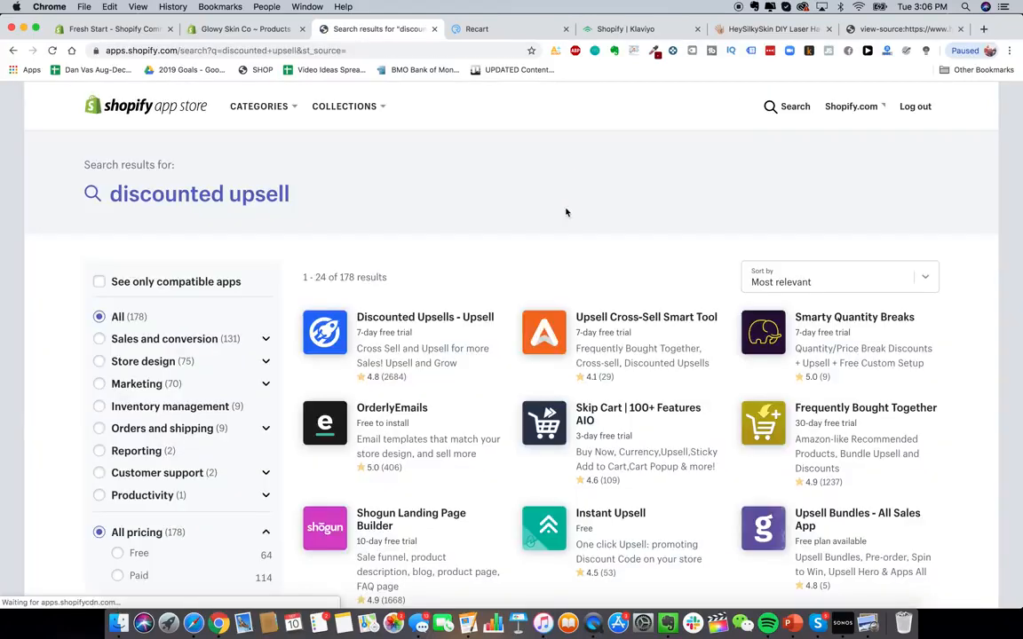
pyautogui.click(416, 327)
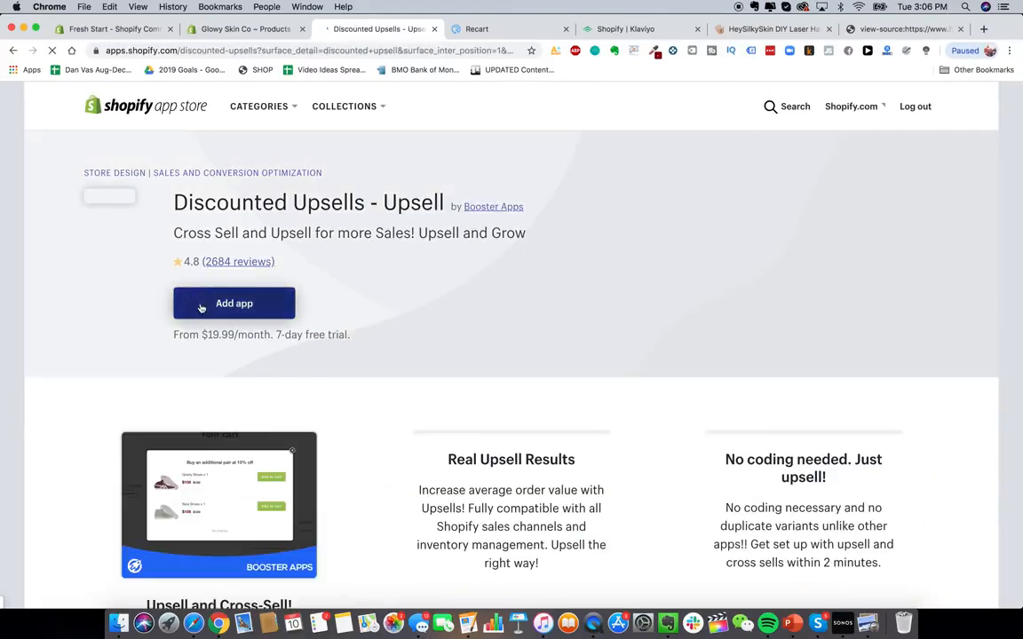
pyautogui.scroll(-3, 200, 308)
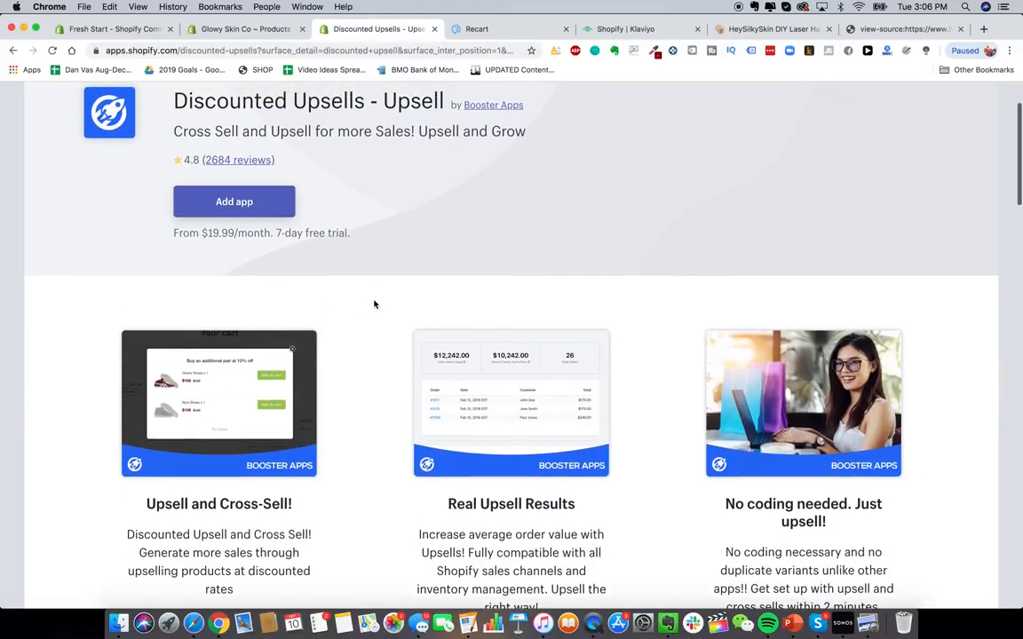
pyautogui.scroll(1, 315, 221)
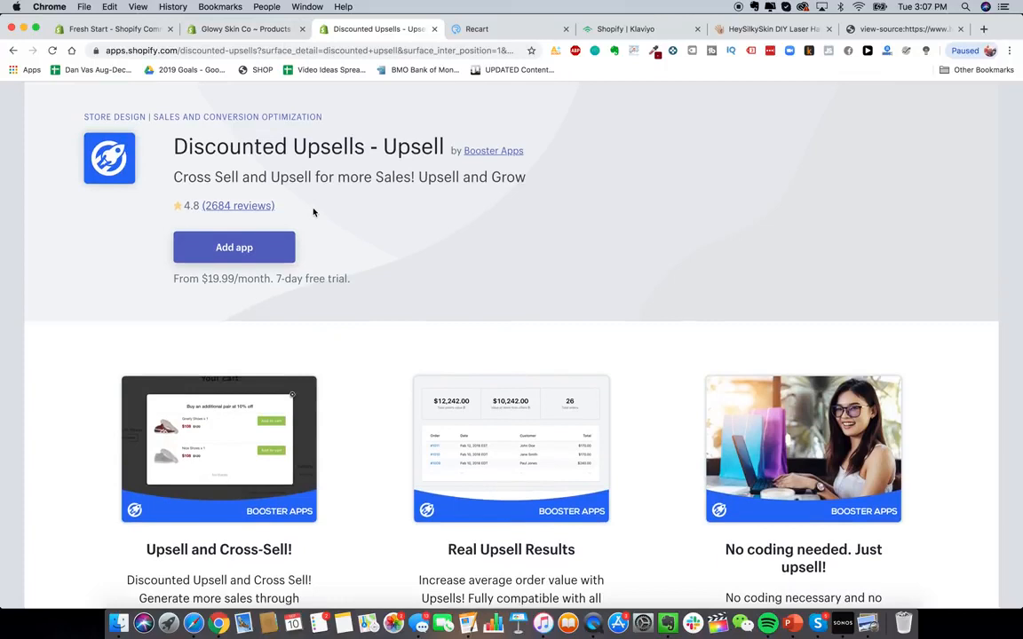
# - Install Discounted Upsells and pick the Glowy Skin Advanced Premium Laser Hair Removal Device as the upsell product
pyautogui.click(253, 246)
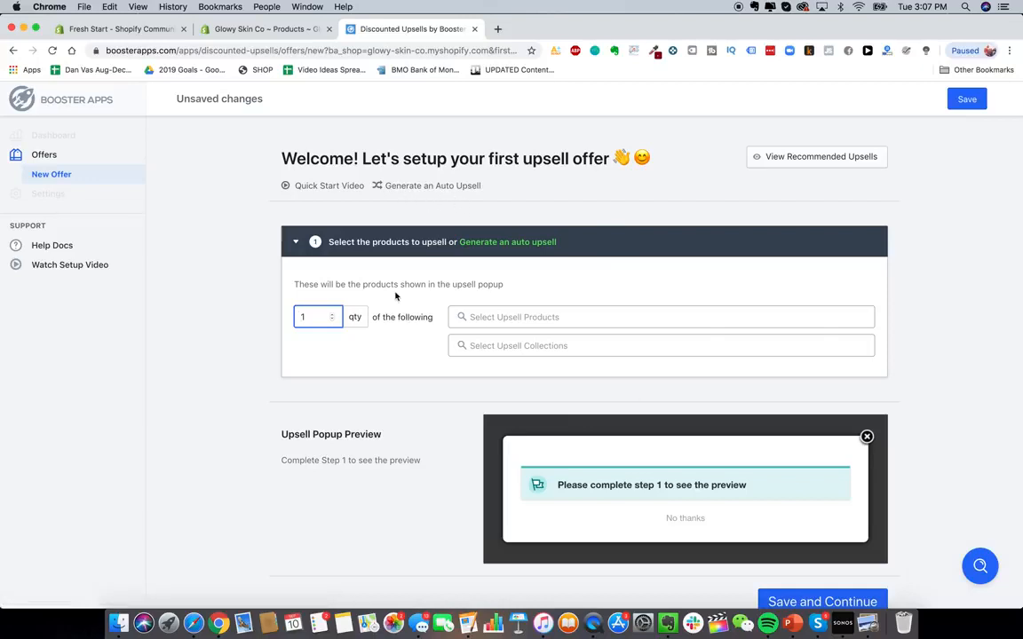
pyautogui.click(528, 317)
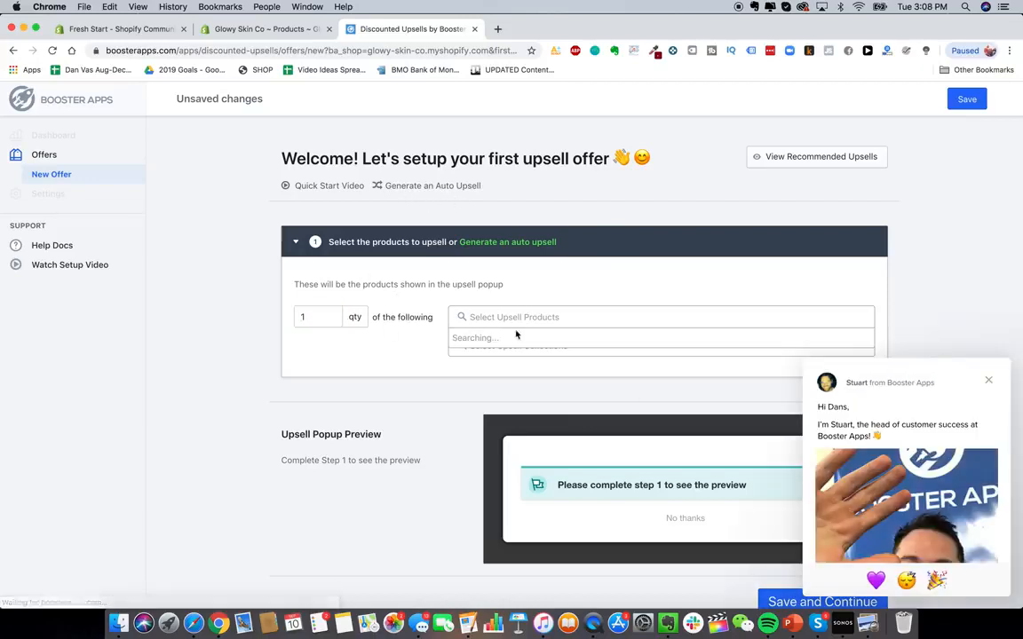
pyautogui.click(519, 348)
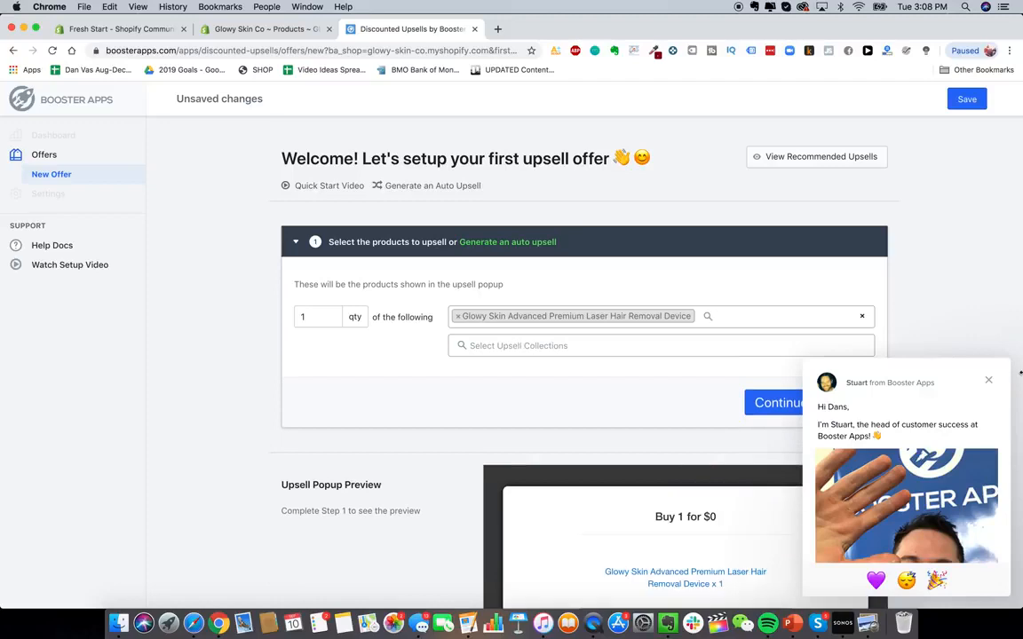
pyautogui.click(990, 380)
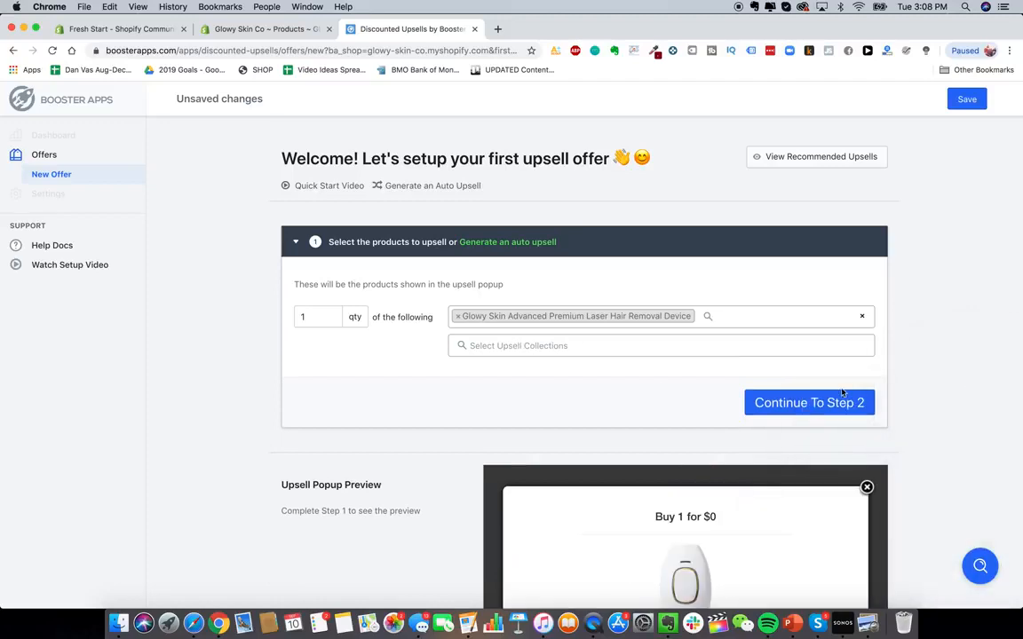
# - Continue to the discount step of the upsell offer and save it
pyautogui.click(820, 406)
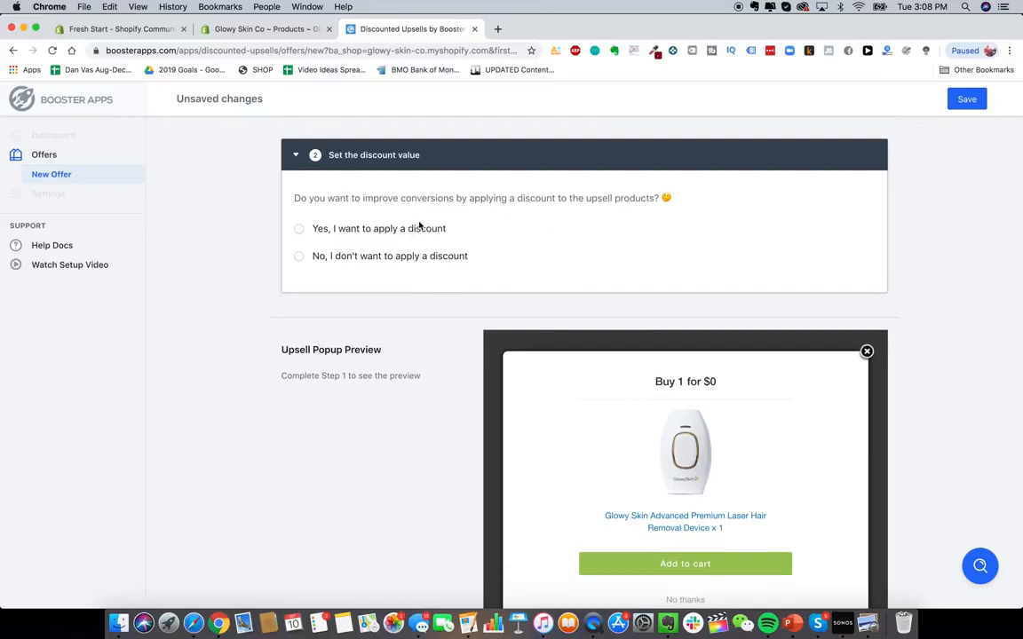
pyautogui.scroll(5, 410, 238)
pyautogui.scroll(-15, 141, 178)
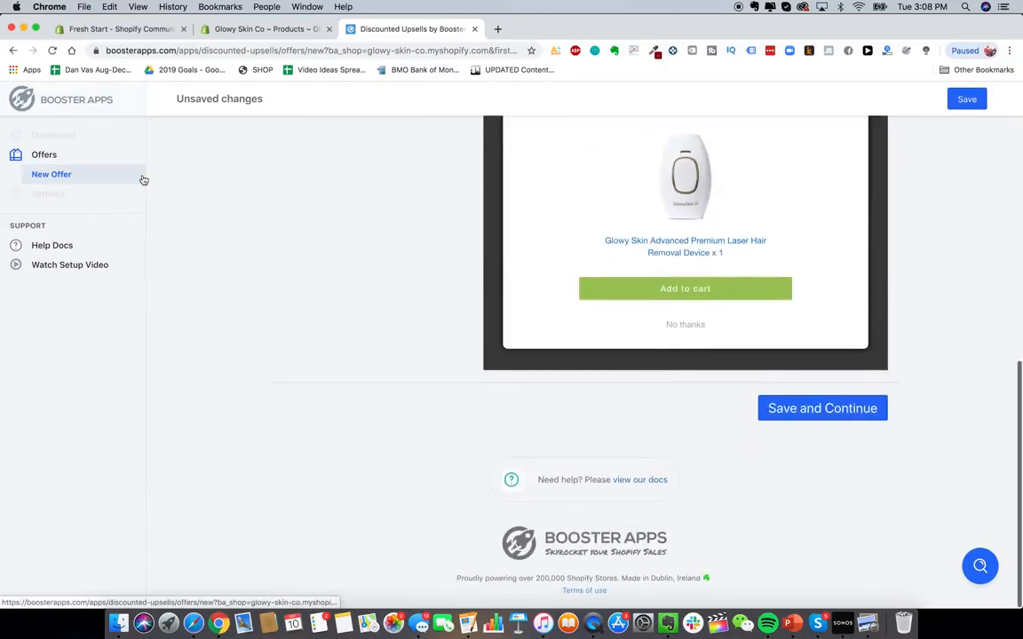
pyautogui.scroll(15, 416, 323)
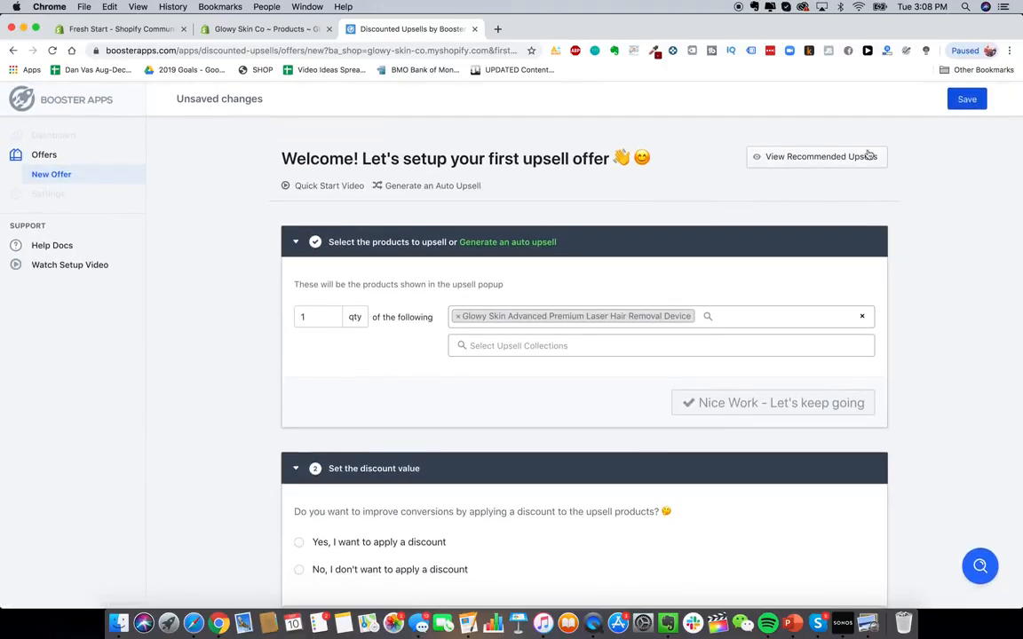
pyautogui.click(966, 100)
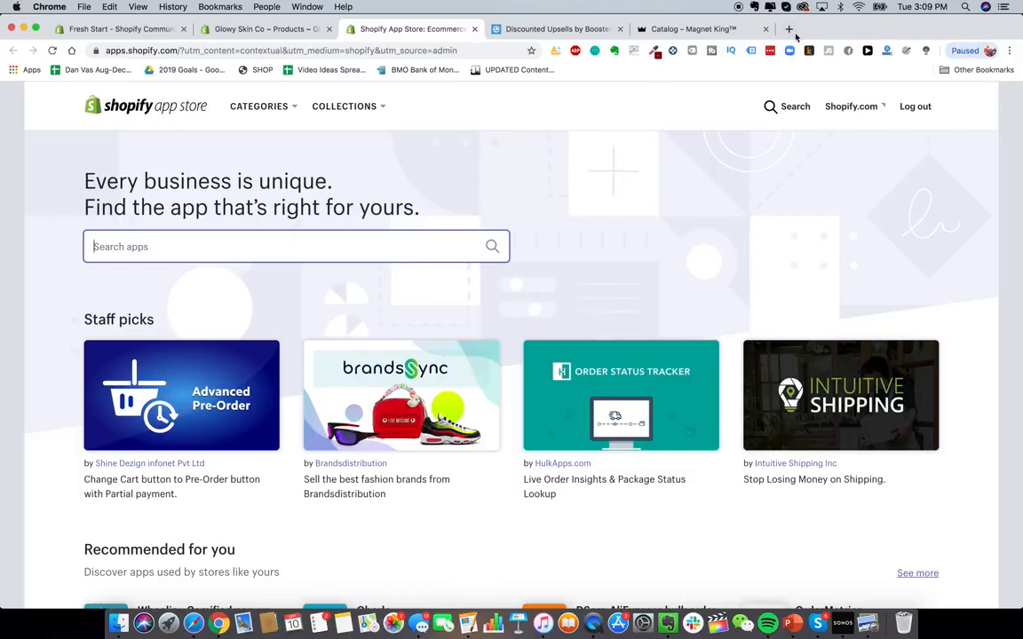
# - Search the App Store for Oberlo and add the Oberlo app to the store
pyautogui.click(430, 232)
pyautogui.write('oberlo')
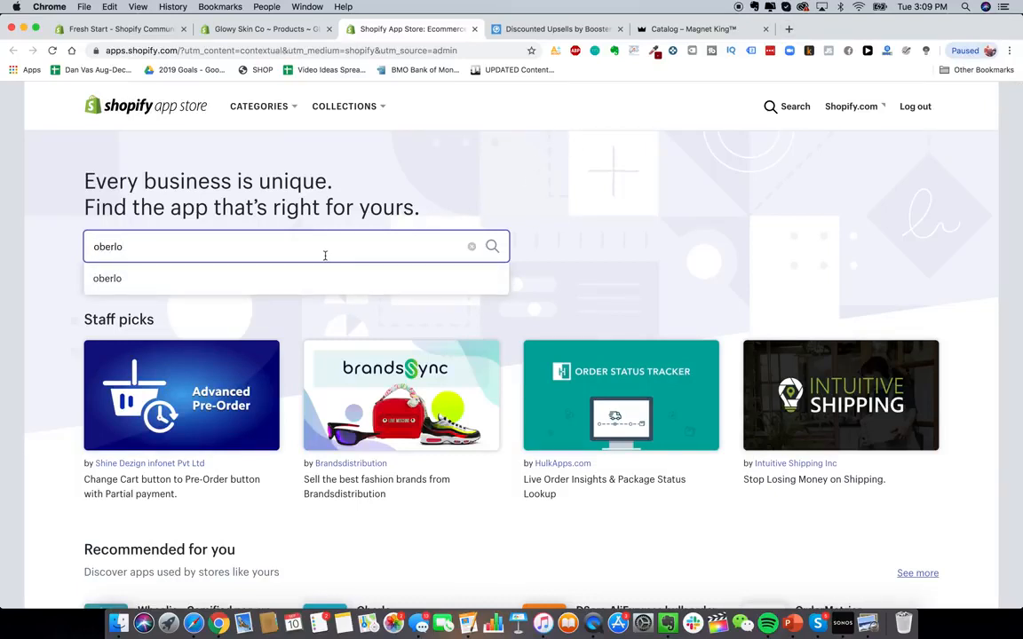
pyautogui.click(304, 279)
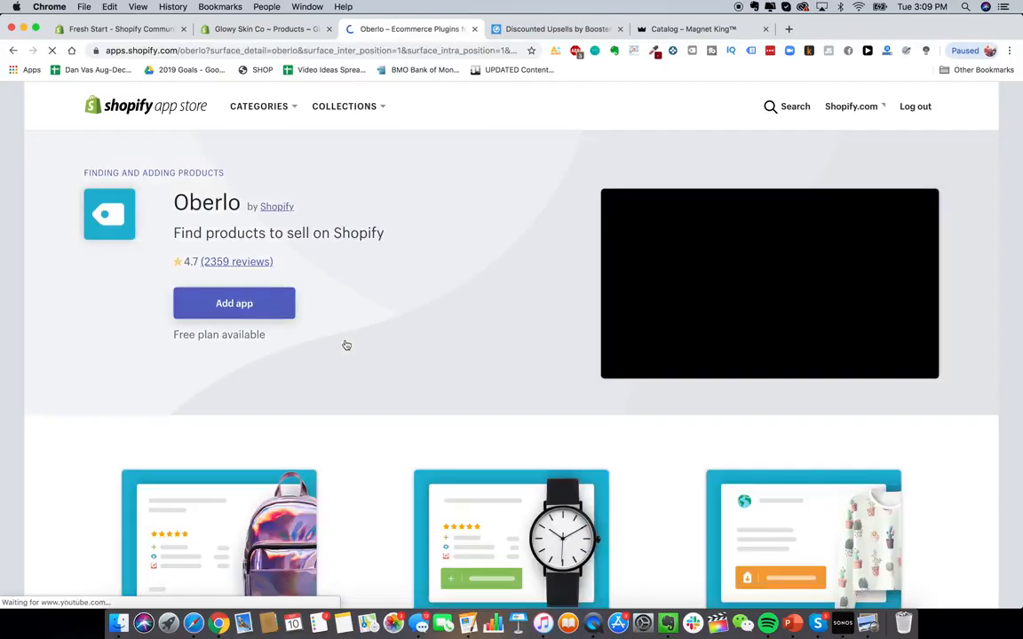
pyautogui.click(248, 301)
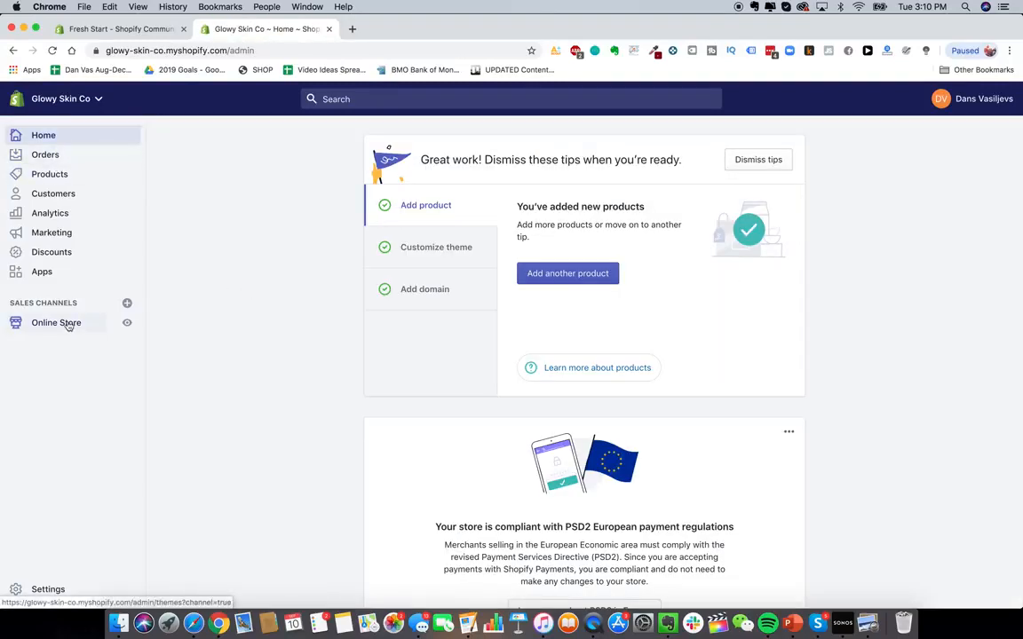
# - Open the Glowy Skin Co storefront in a new tab and scroll through its home page
pyautogui.click(351, 31)
pyautogui.write('glowy')
pyautogui.press('Return')
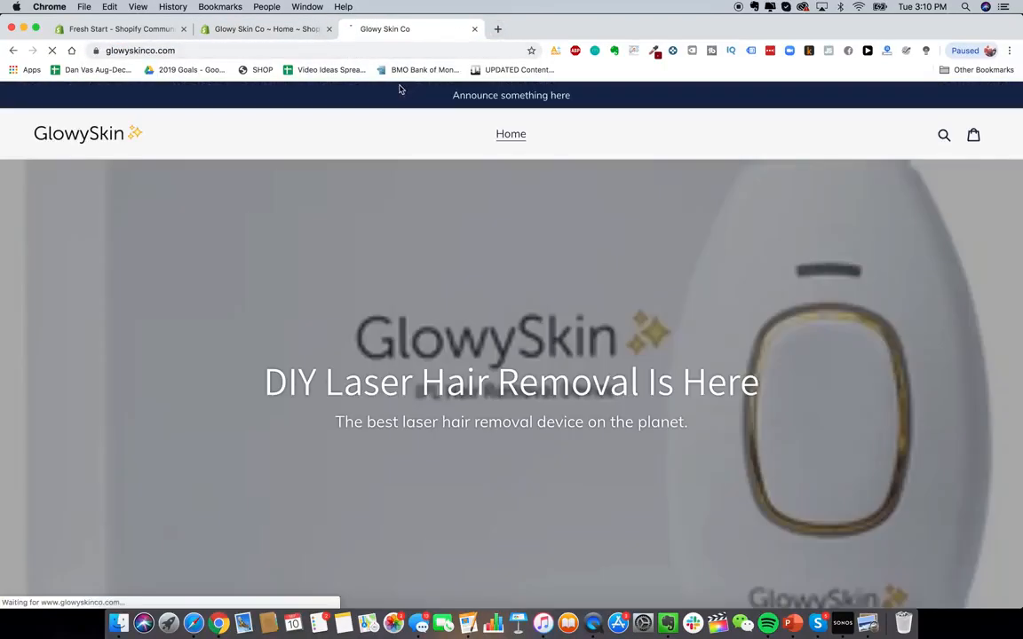
pyautogui.scroll(-5, 567, 283)
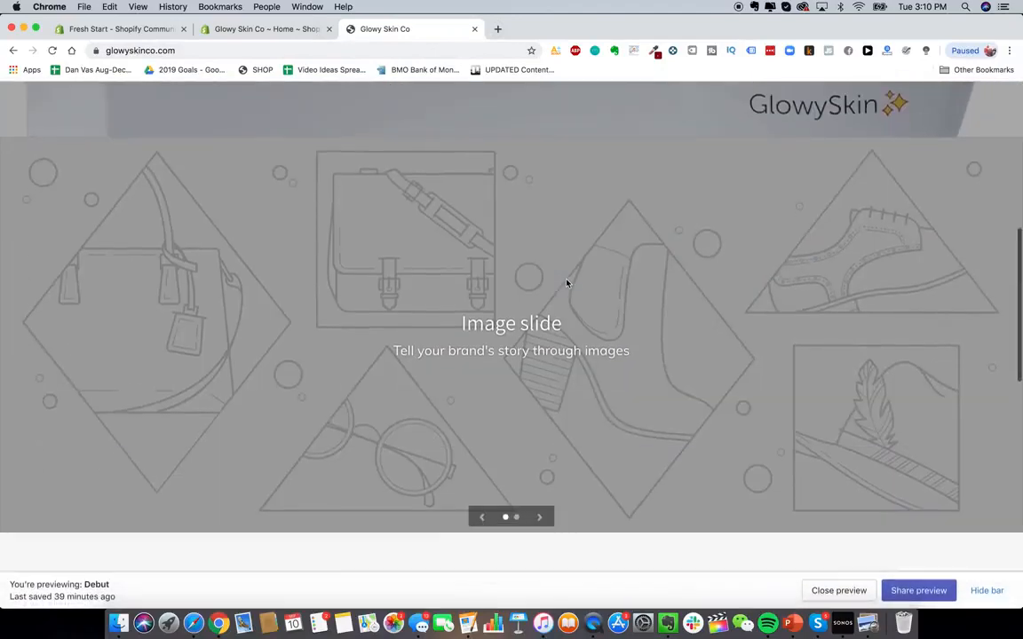
pyautogui.scroll(10, 497, 267)
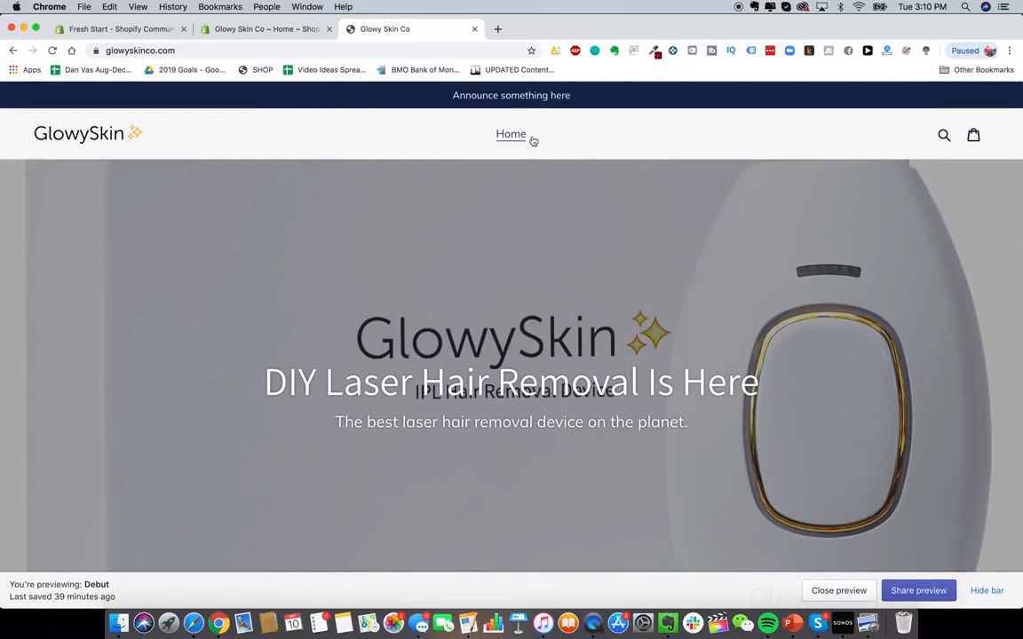
pyautogui.click(263, 30)
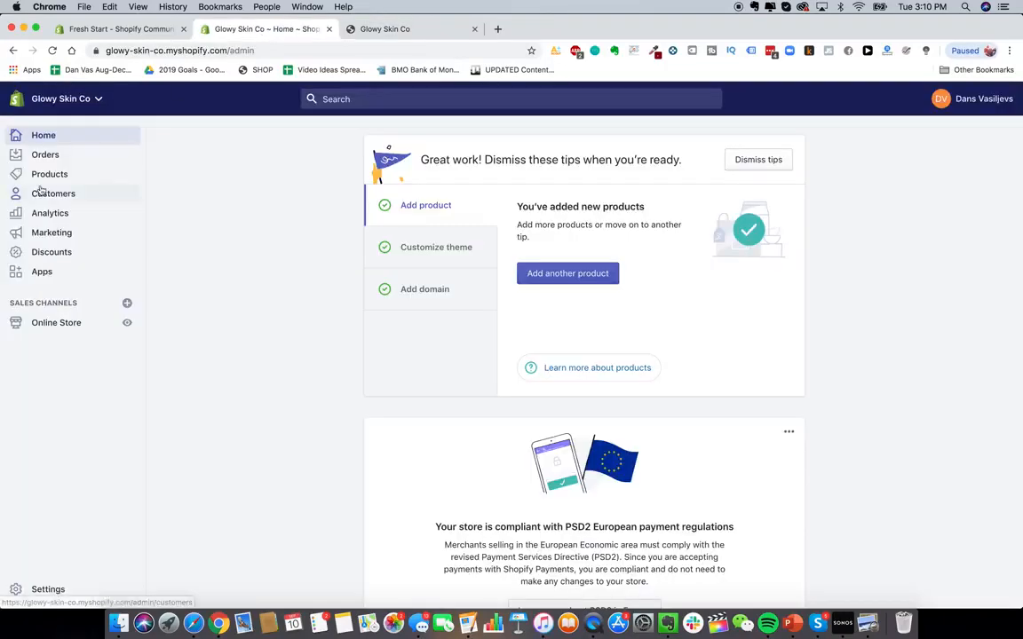
pyautogui.click(69, 325)
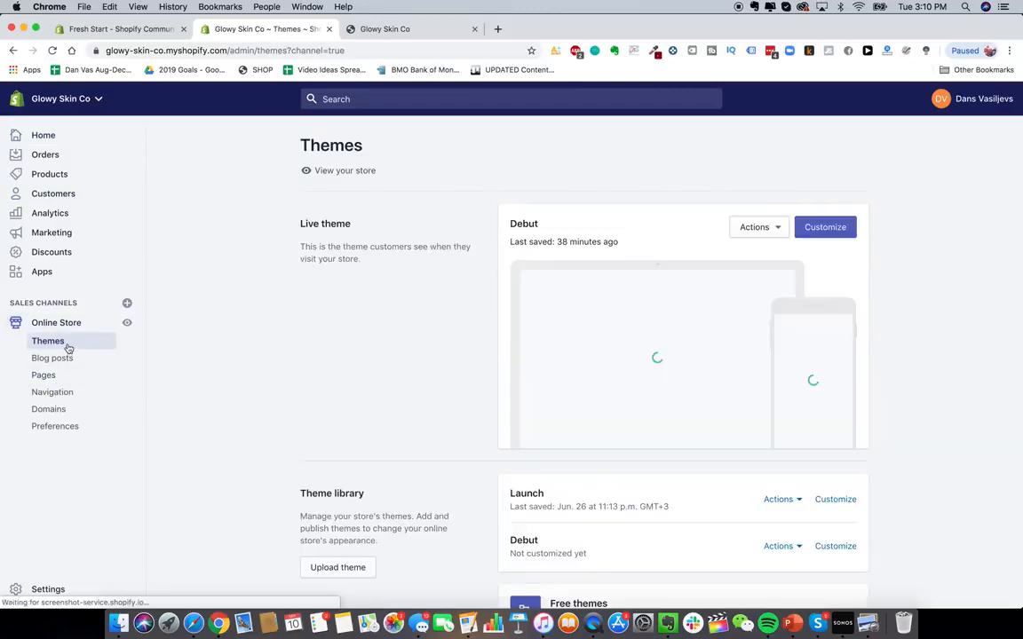
pyautogui.click(60, 391)
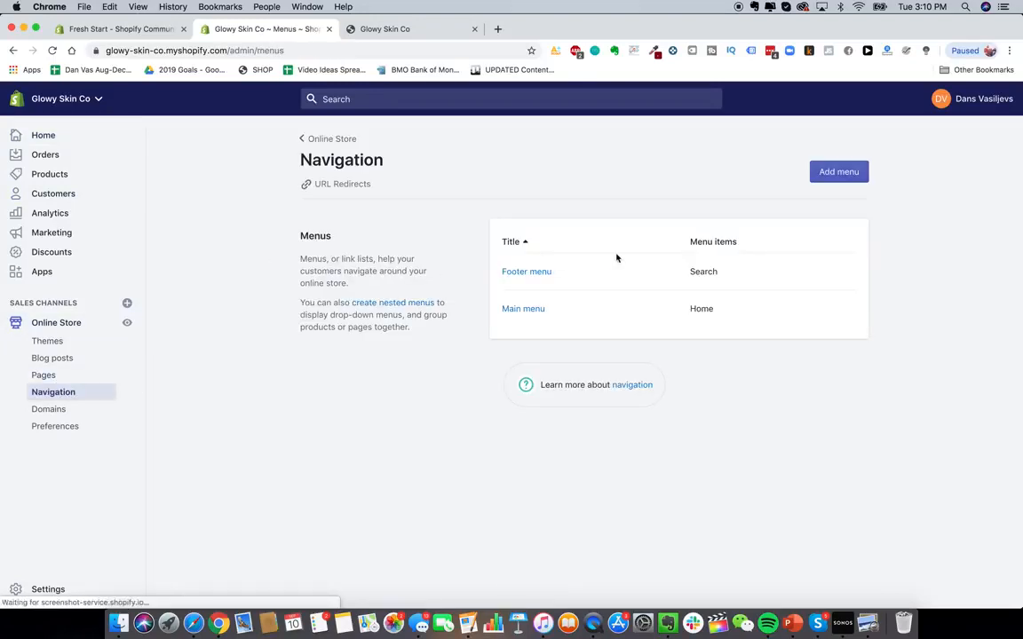
pyautogui.click(528, 308)
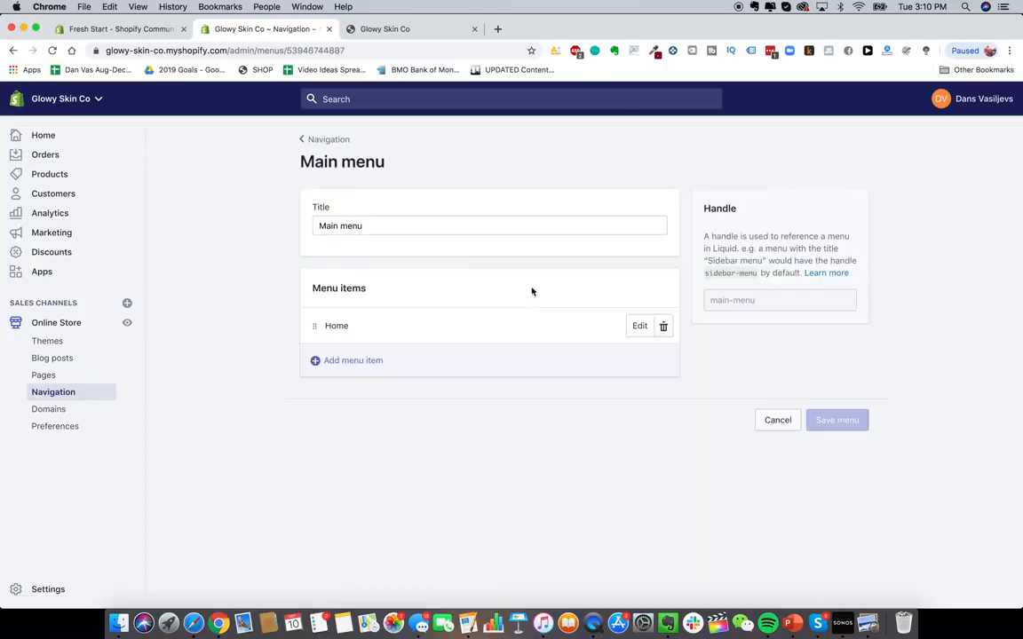
pyautogui.click(355, 361)
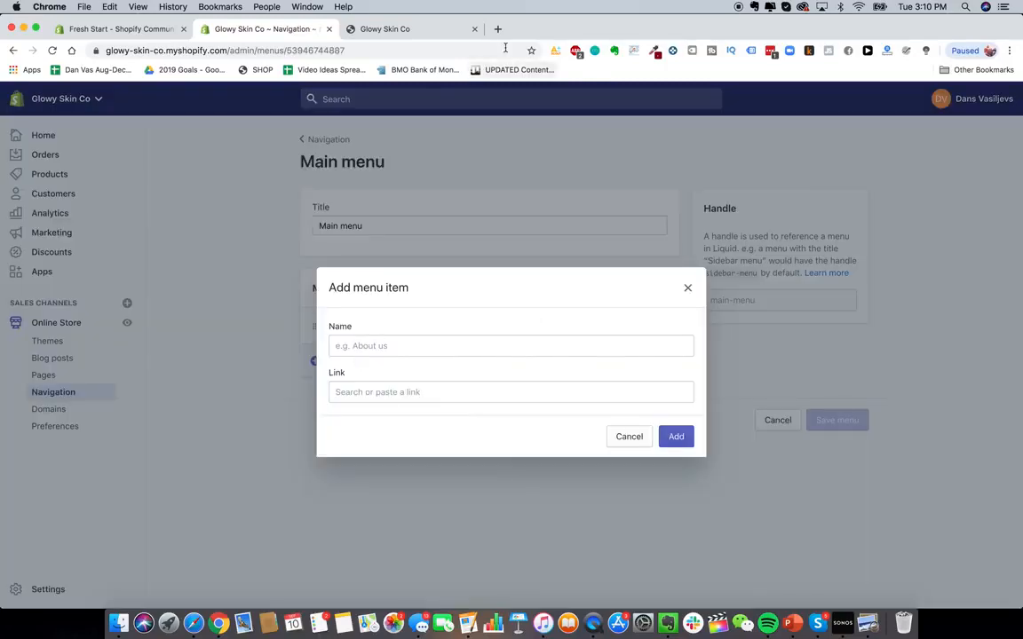
# - Open heysilkyskin.com in a new tab and expand its site menu
pyautogui.click(497, 29)
pyautogui.write('heysilkyskin.com')
pyautogui.press('Return')
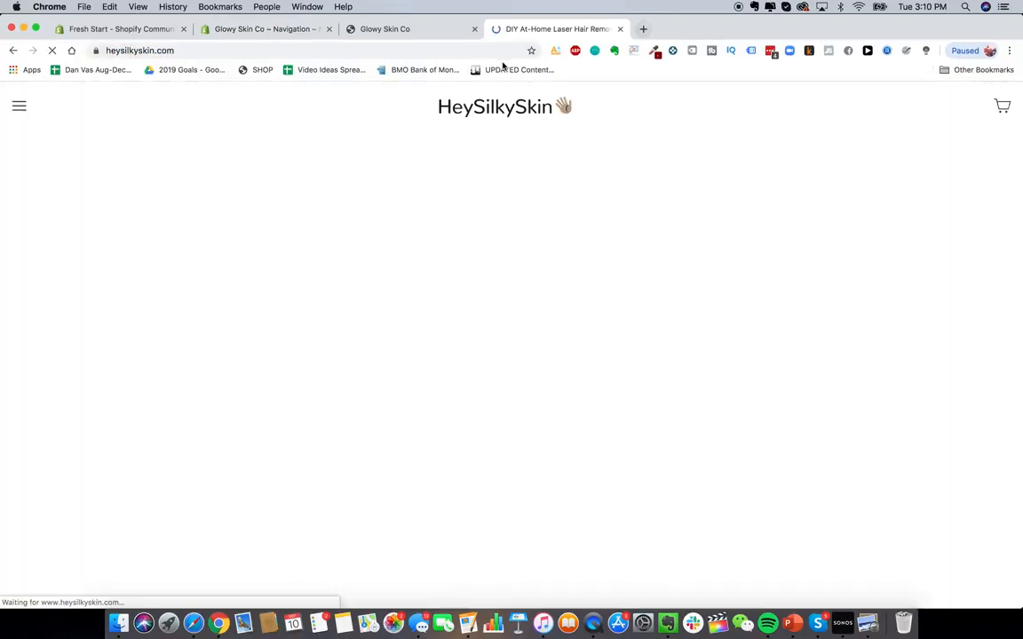
pyautogui.click(16, 106)
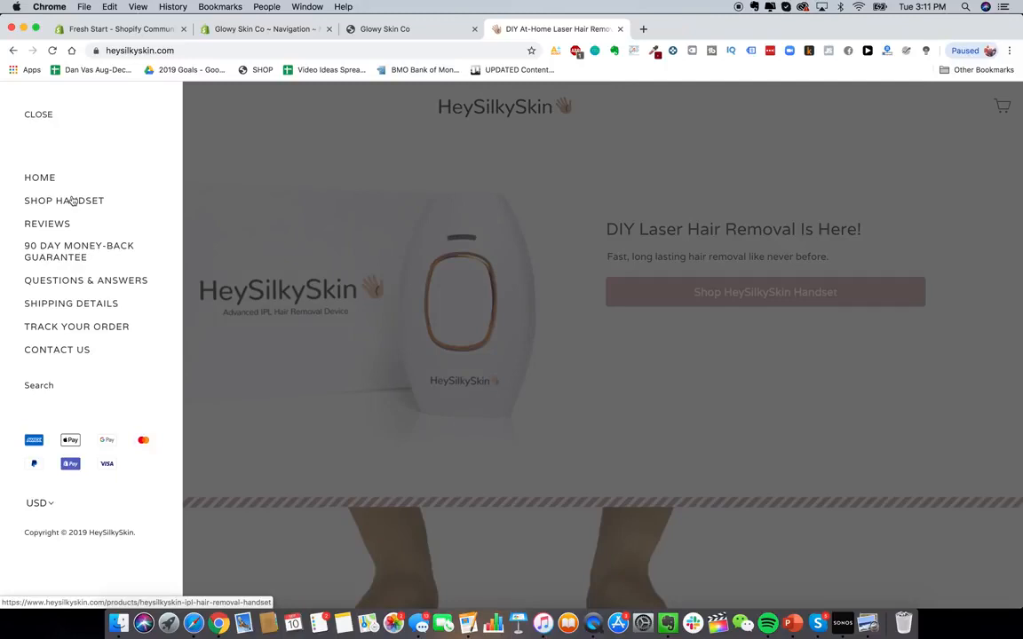
pyautogui.click(265, 30)
pyautogui.click(373, 346)
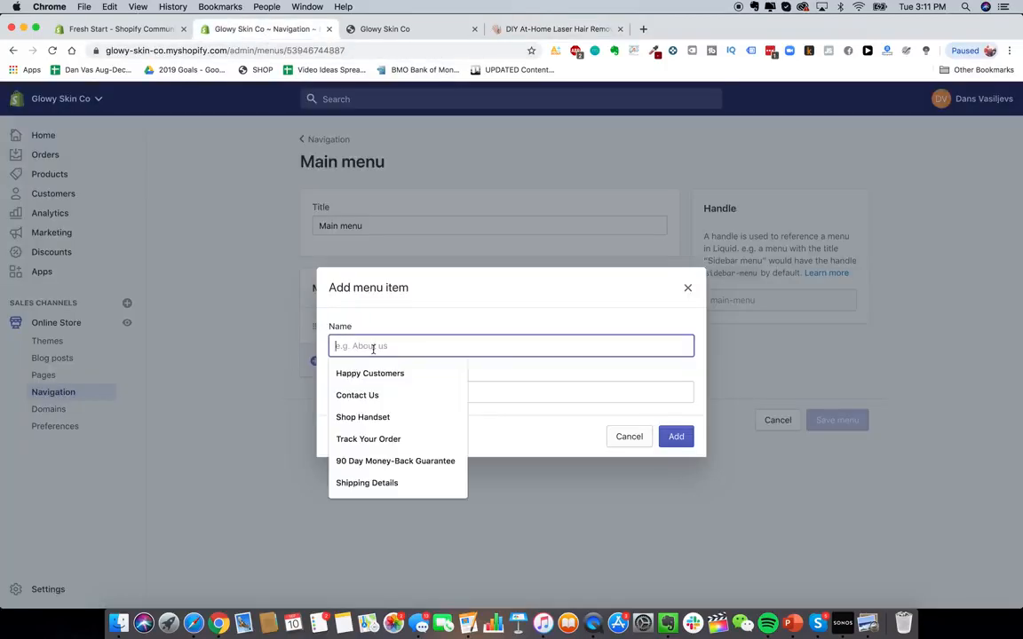
pyautogui.write('SHop')
pyautogui.press('super+a')
pyautogui.write('Shop Had')
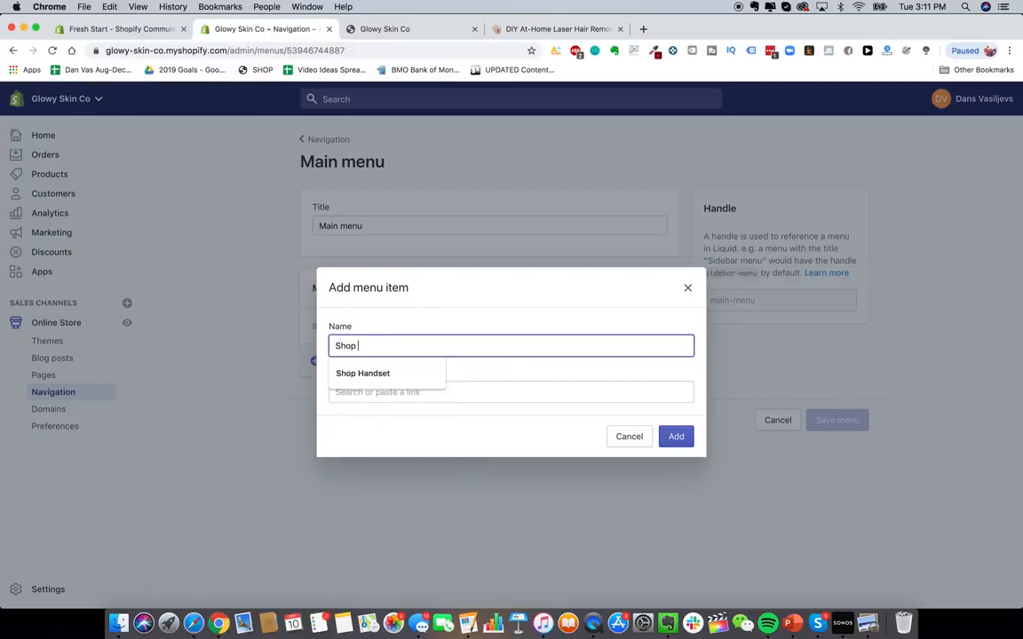
pyautogui.write('n')
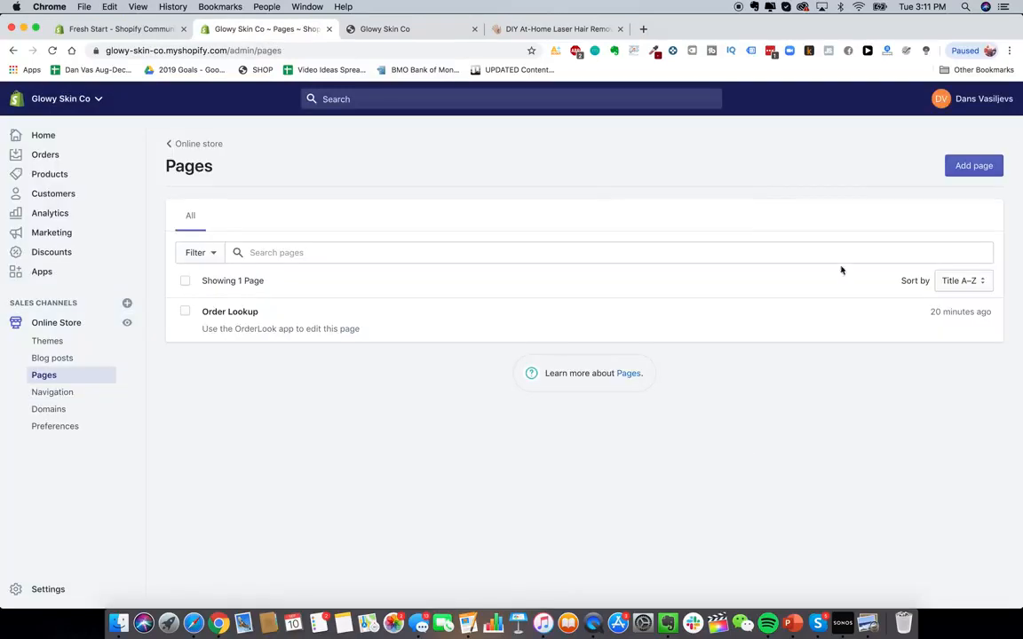
# - Create a new store page titled Reviews and save it
pyautogui.click(969, 166)
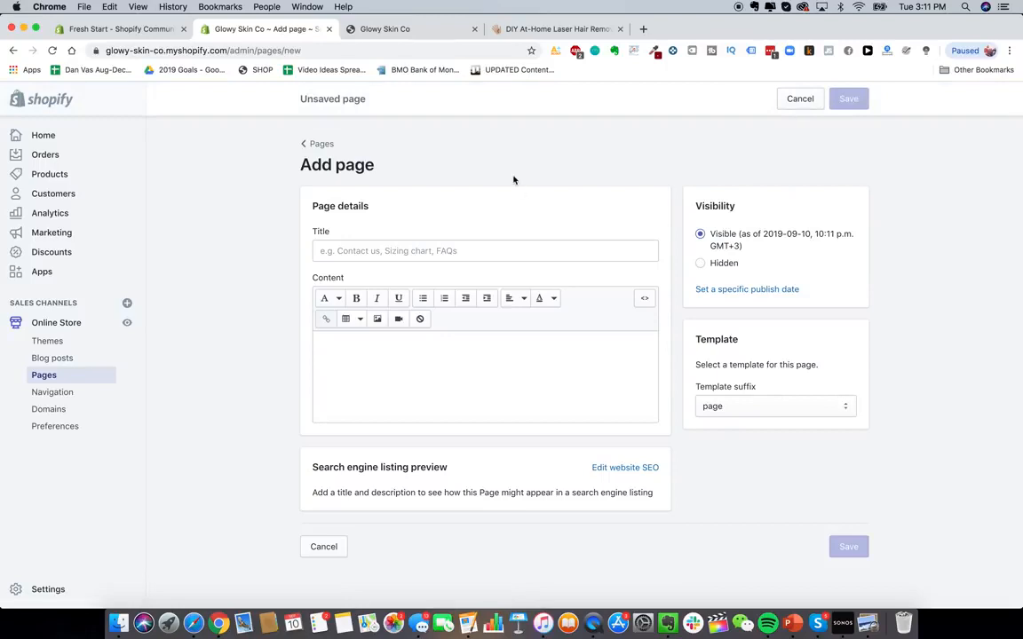
pyautogui.click(549, 29)
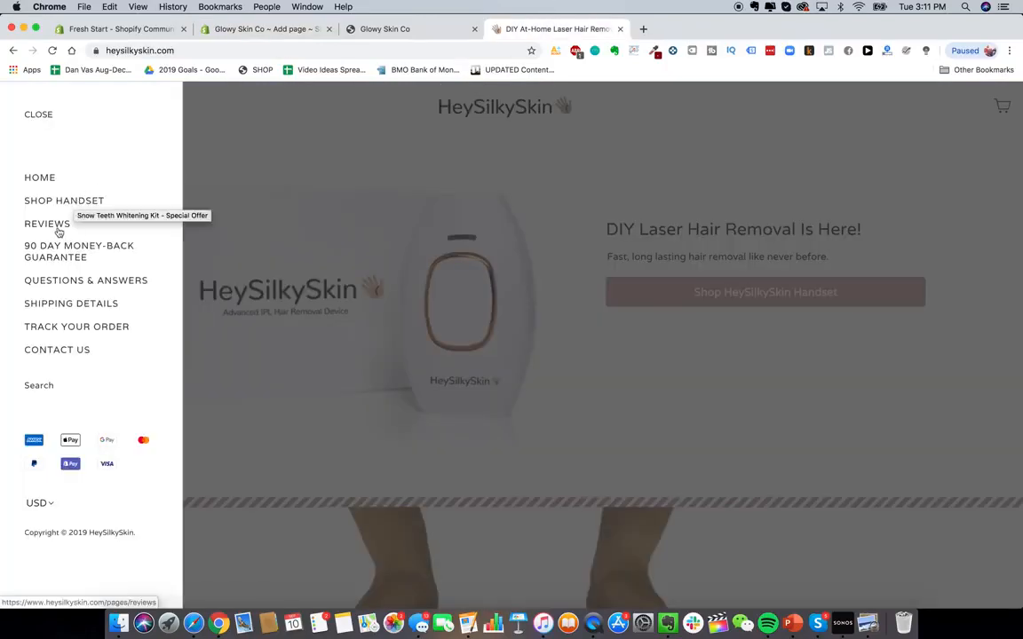
pyautogui.click(169, 29)
pyautogui.click(217, 31)
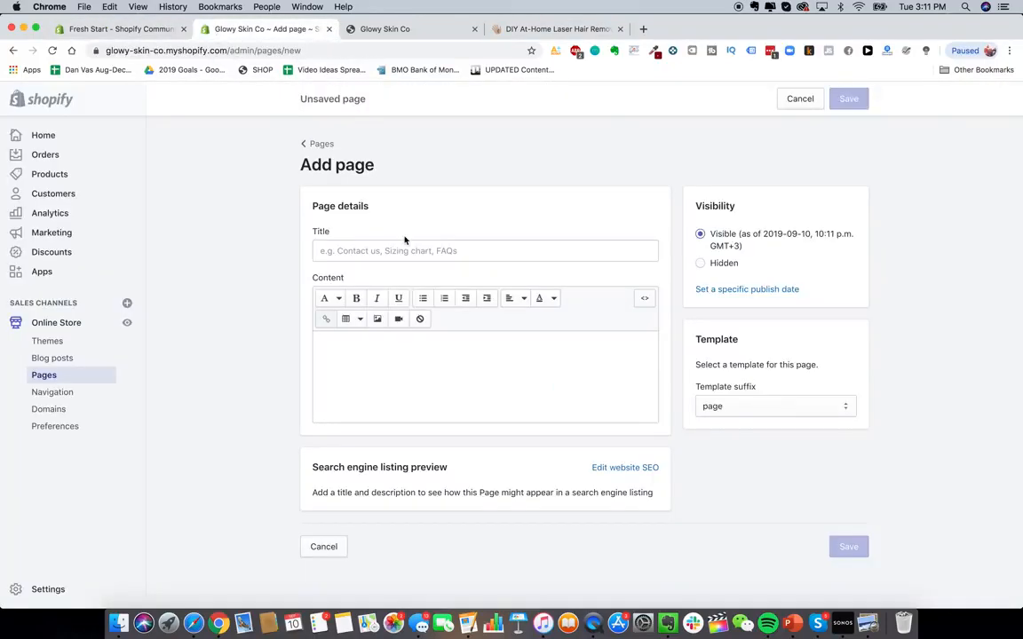
pyautogui.click(395, 252)
pyautogui.write('Reviews')
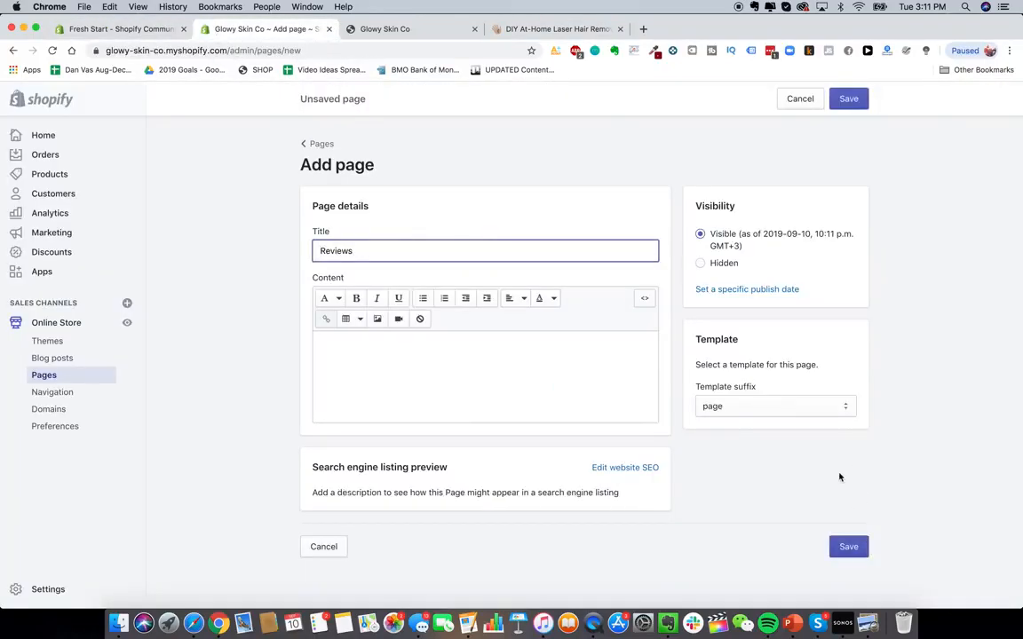
pyautogui.click(845, 546)
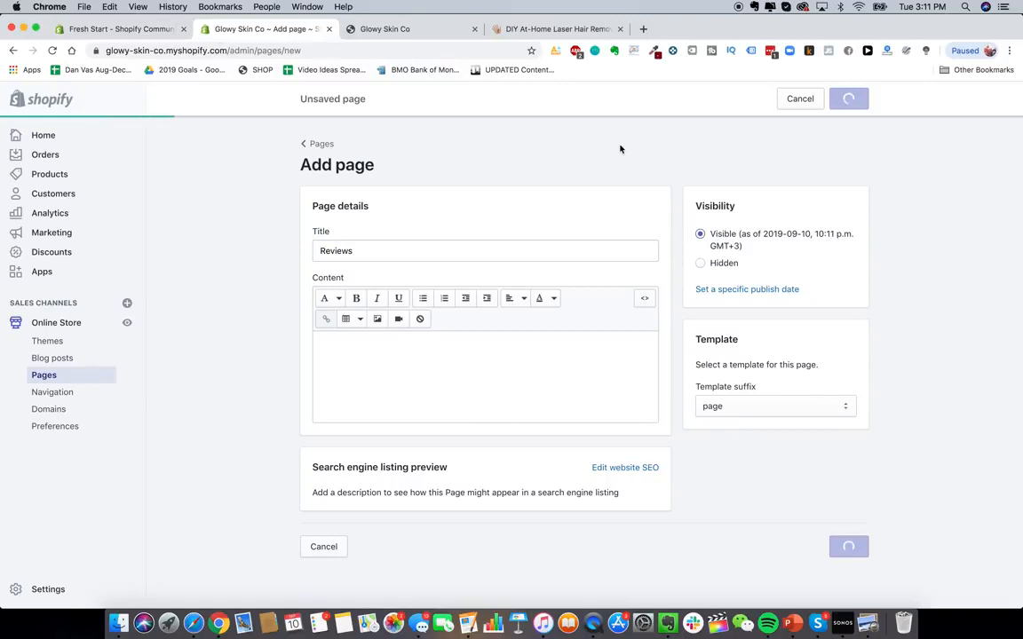
# - Open the competitor's 90 Day Money-Back Guarantee page for reference
pyautogui.click(573, 29)
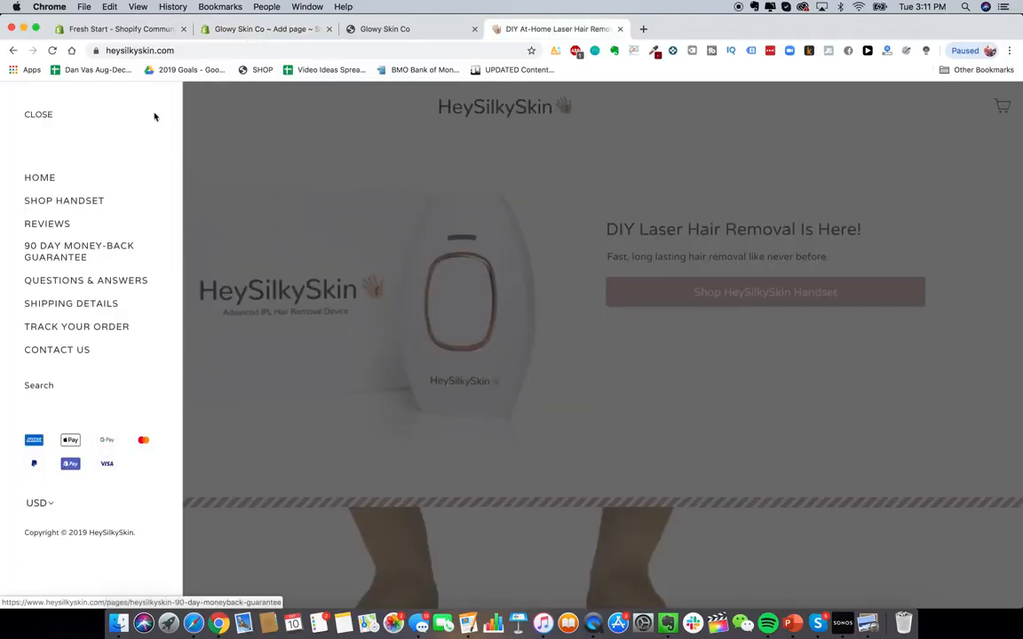
pyautogui.click(121, 251)
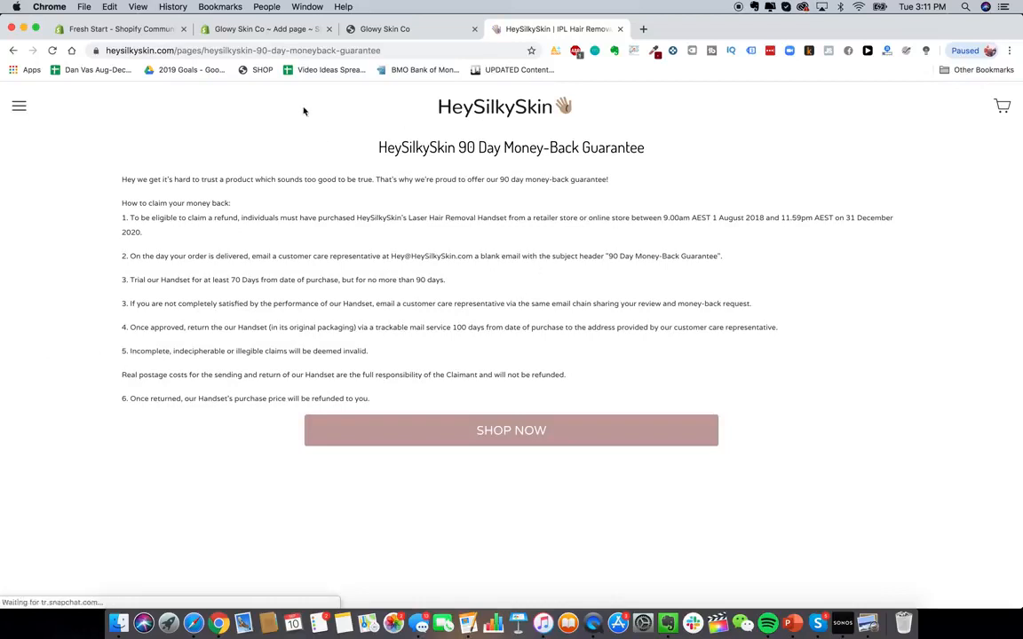
pyautogui.click(266, 29)
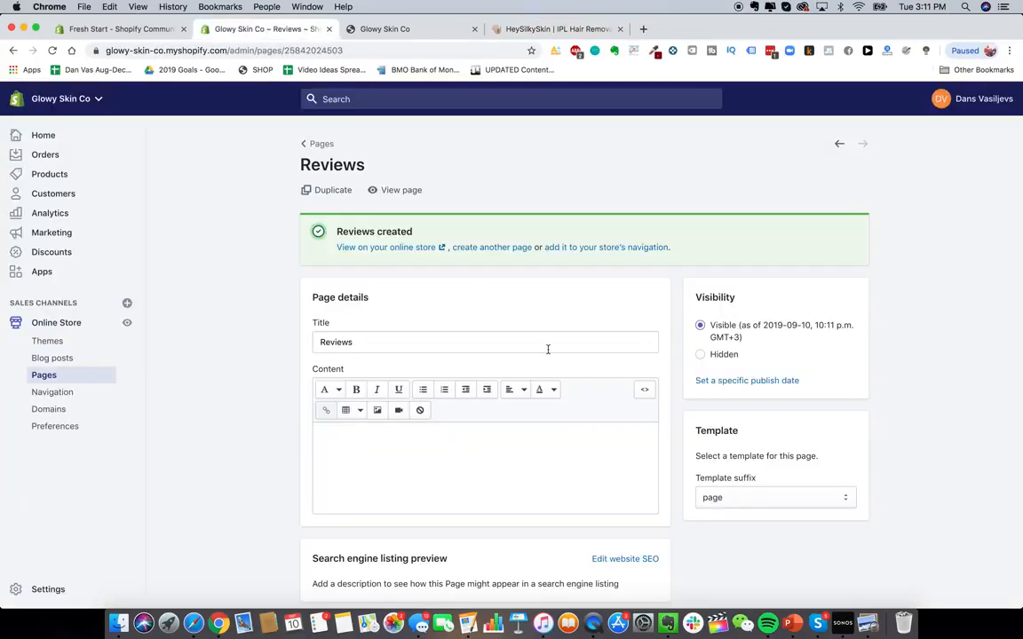
# - Create another page titled Lifetime Warranty + Guarantee and save it
pyautogui.click(315, 145)
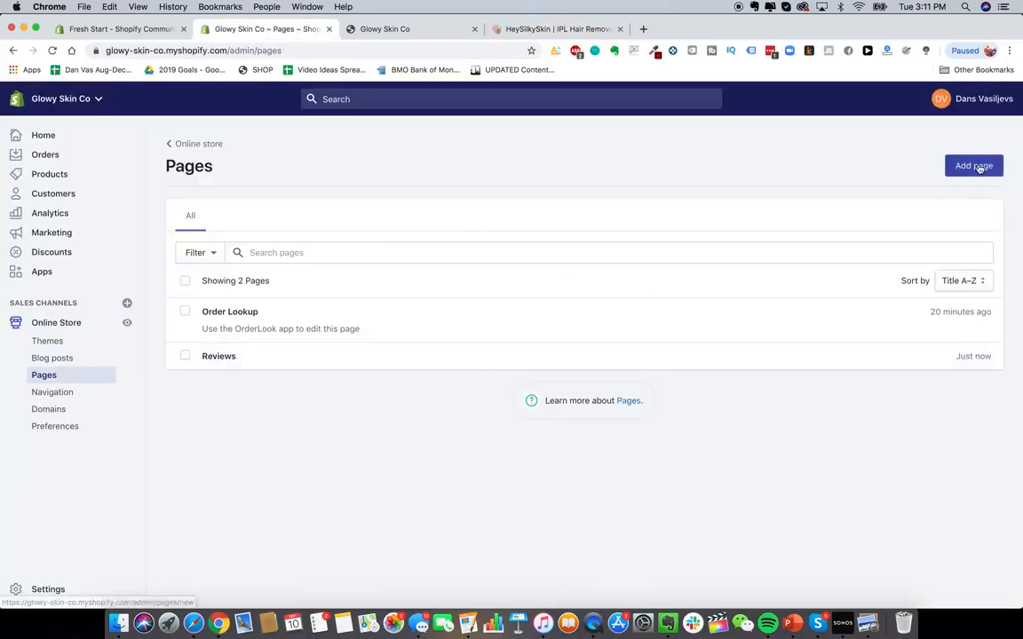
pyautogui.click(974, 166)
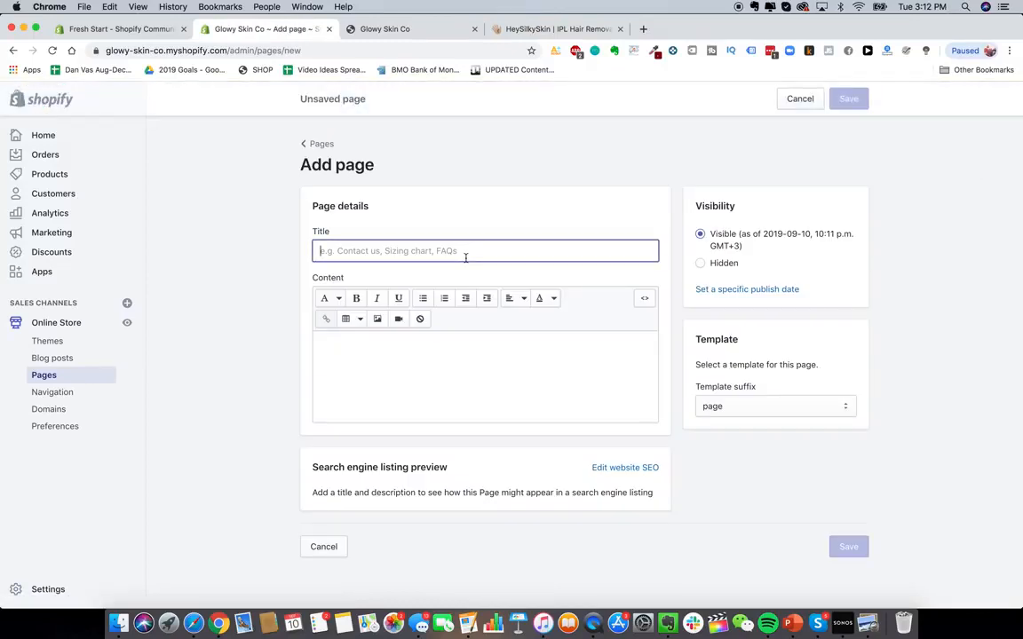
pyautogui.write('Lifetime Warranty + Guarantee')
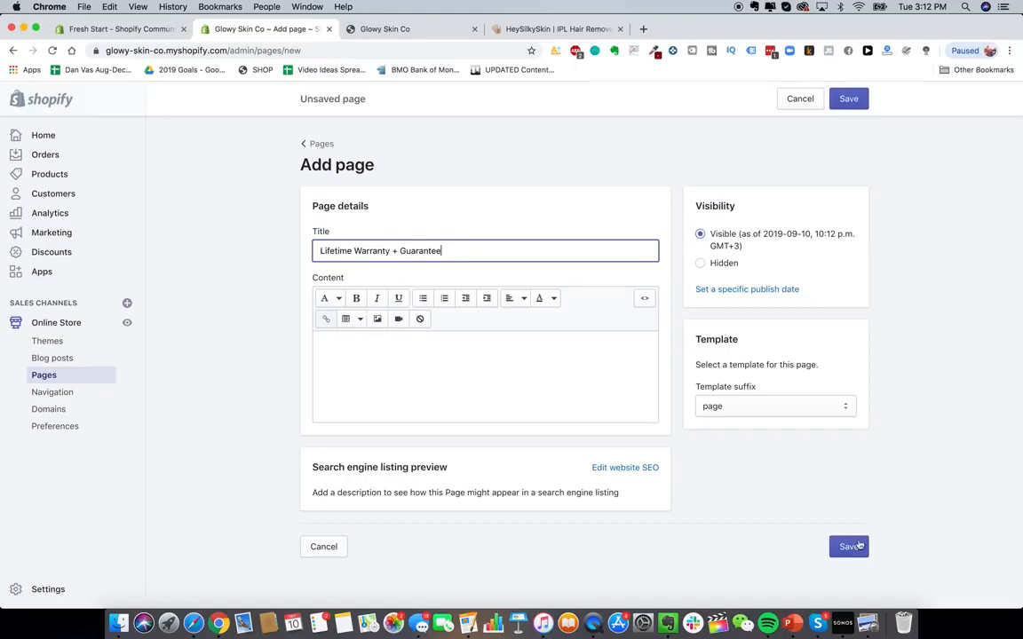
pyautogui.click(849, 546)
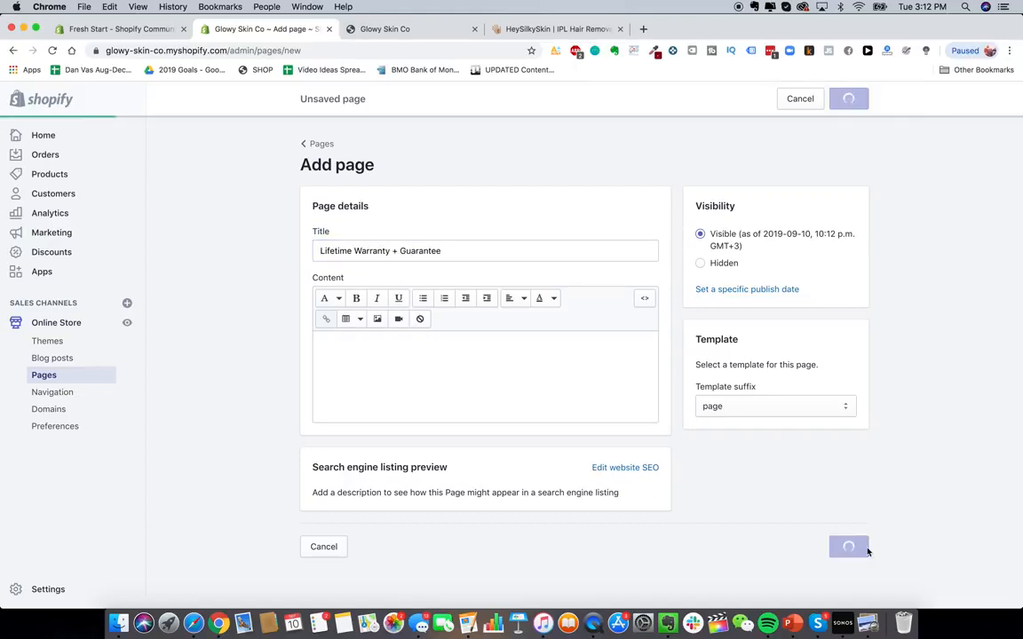
# - Review the competitor's site menu items again
pyautogui.click(562, 32)
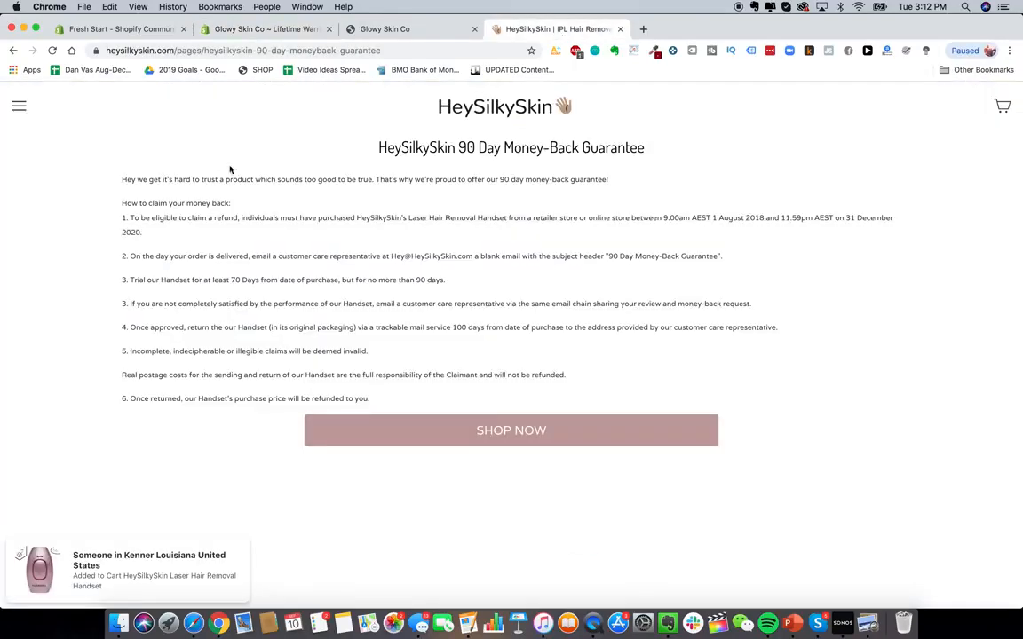
pyautogui.click(19, 106)
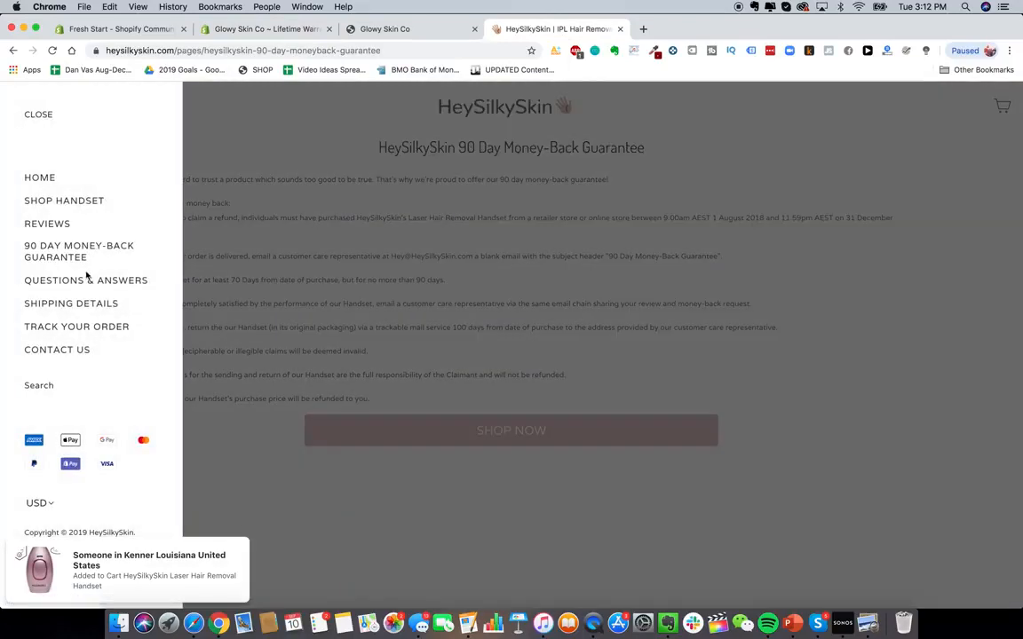
pyautogui.click(264, 29)
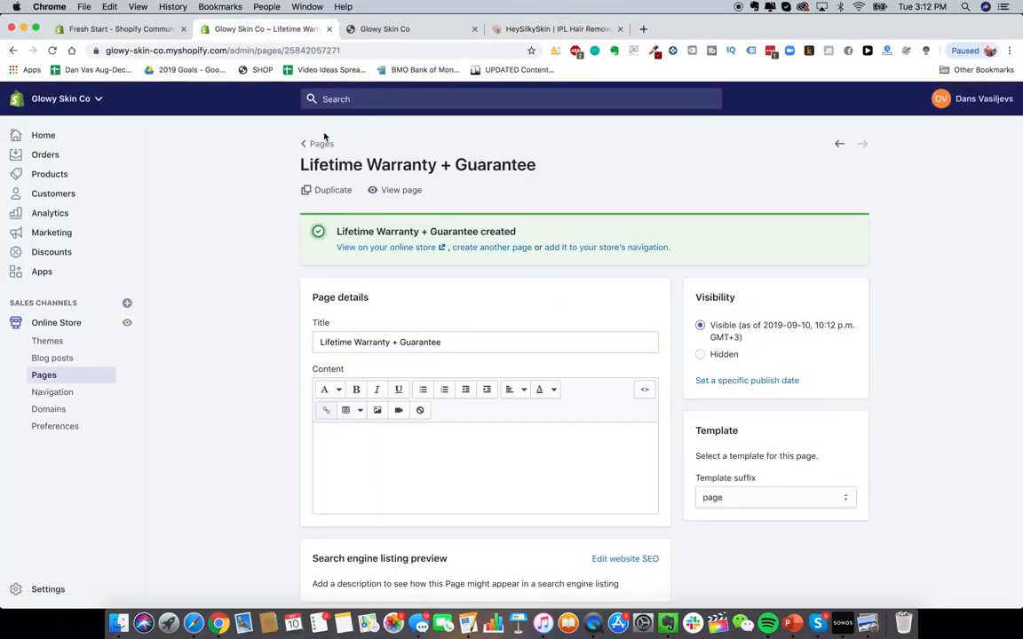
# - Create another page titled Shipping Details and save it
pyautogui.click(480, 248)
pyautogui.click(479, 253)
pyautogui.write('D')
pyautogui.press('BackSpace')
pyautogui.write('S')
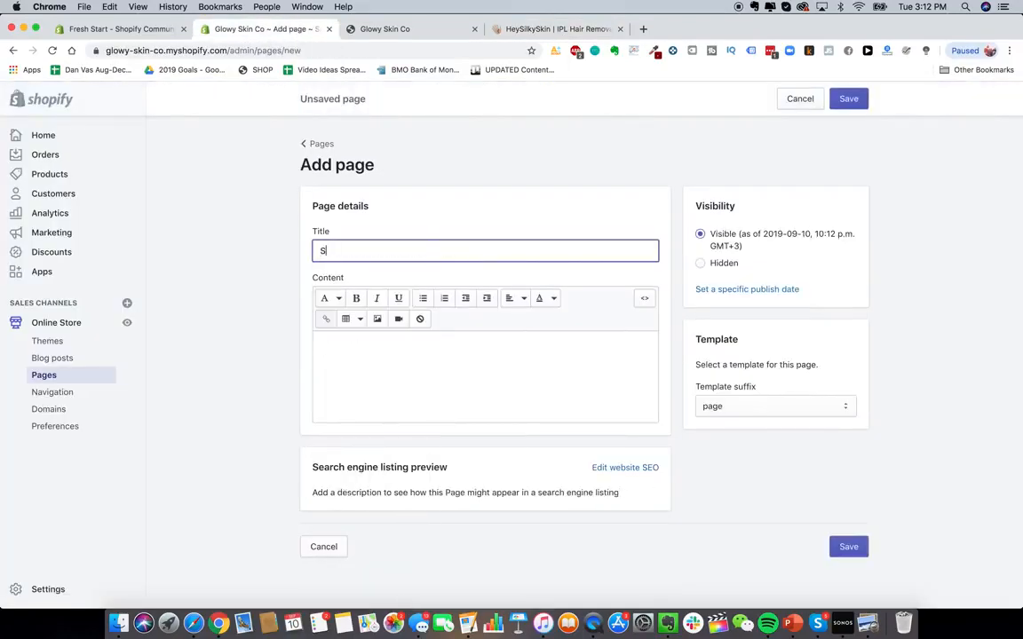
pyautogui.write('hipping Detai')
pyautogui.write('ls')
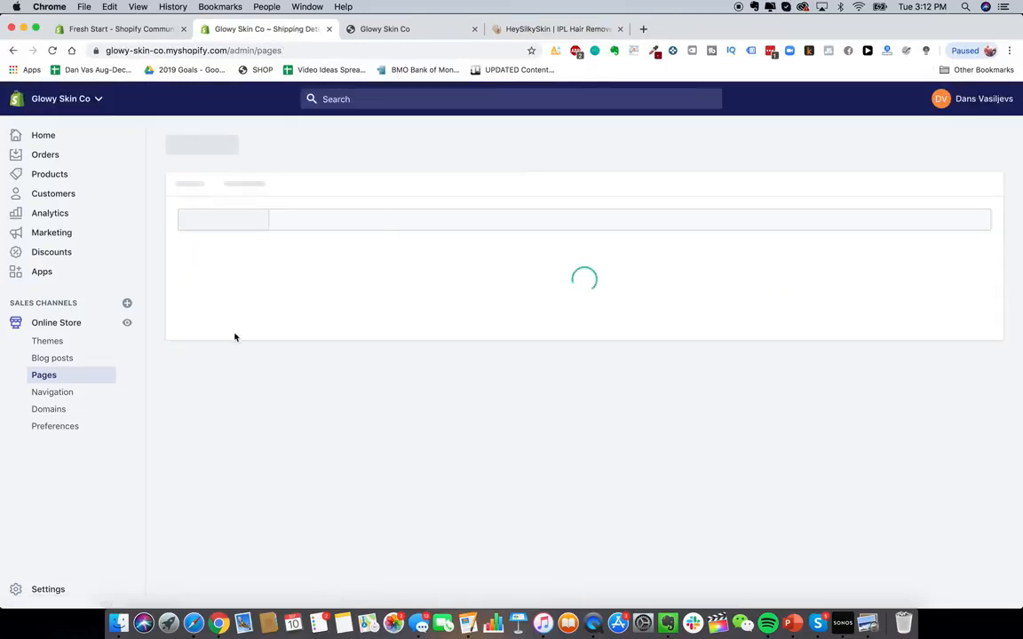
# - Rename the Order Lookup page to Track Your Order and save it
pyautogui.click(750, 348)
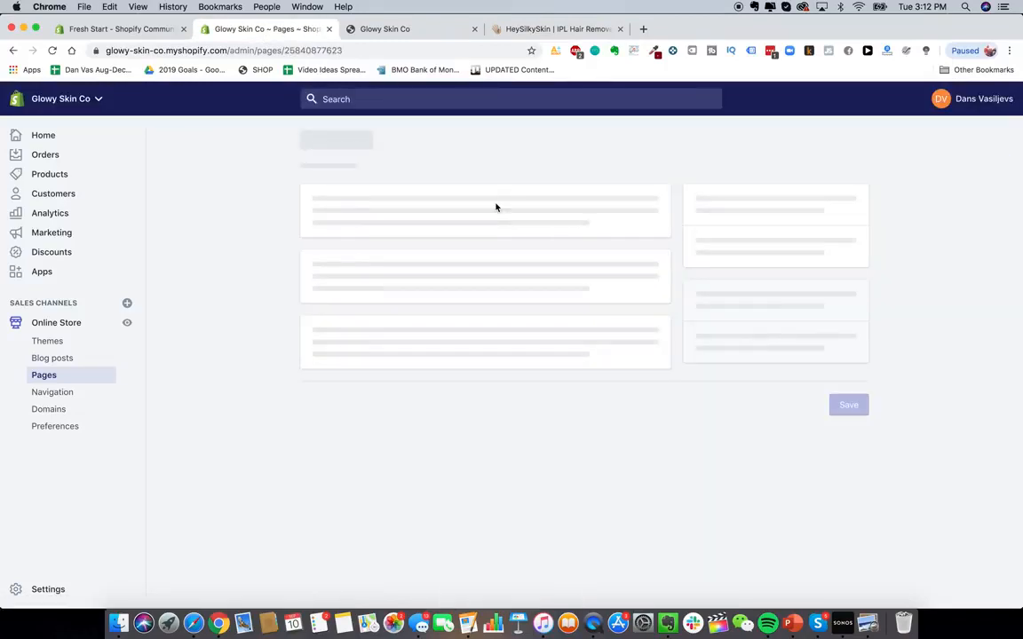
pyautogui.tripleClick(376, 279)
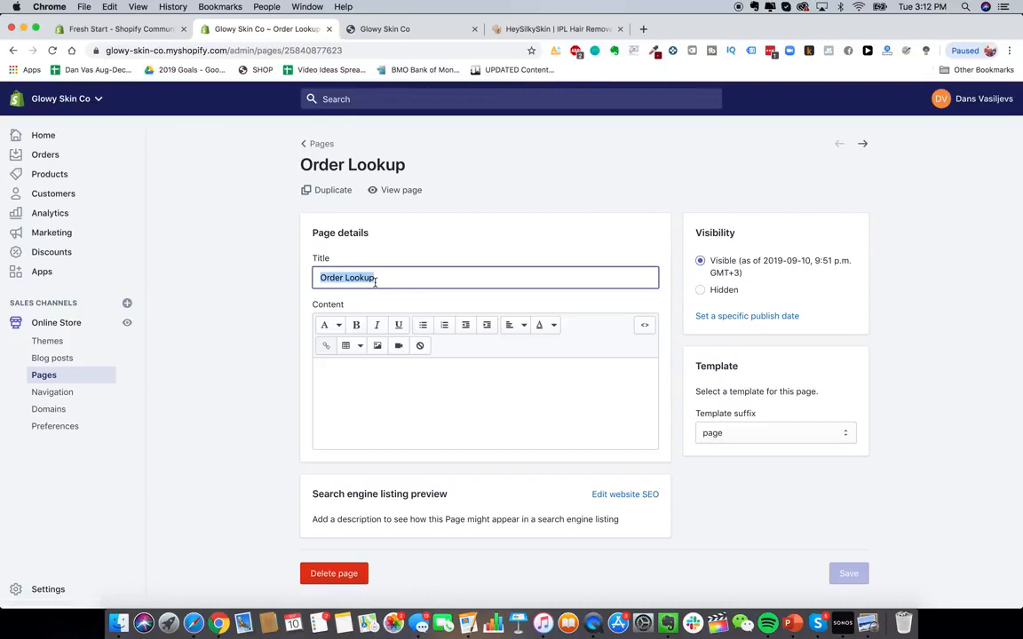
pyautogui.write('Track Your Order')
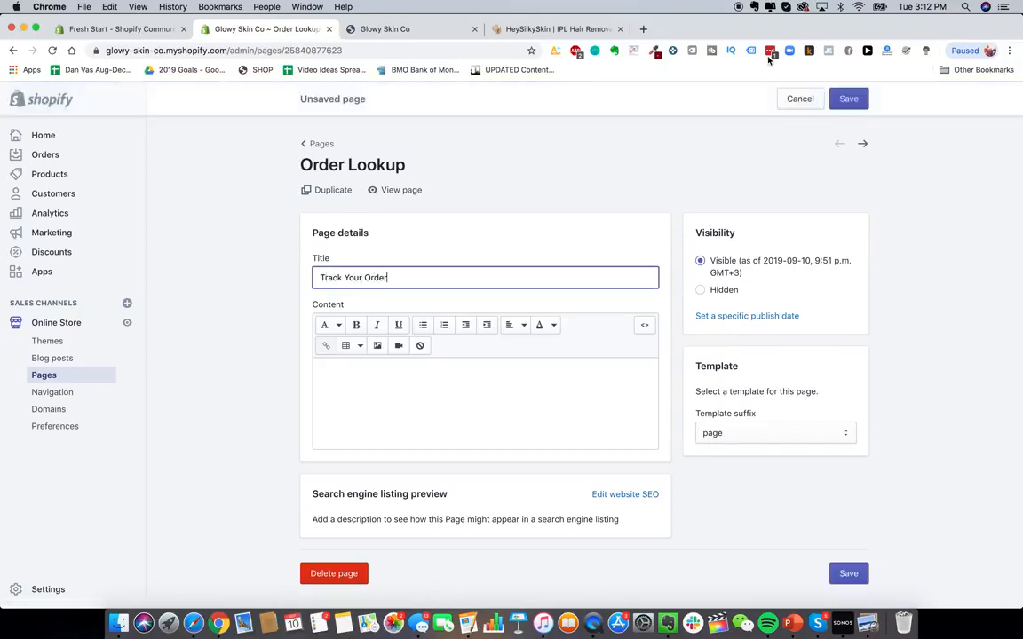
pyautogui.click(849, 99)
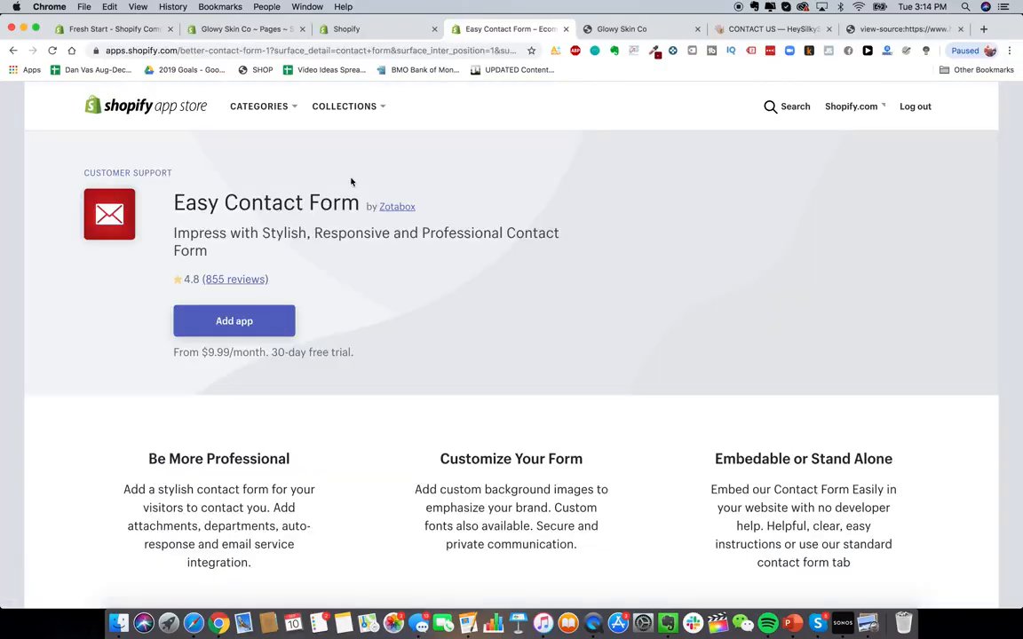
# - Add the Easy Contact Form app and install it on the store
pyautogui.click(282, 318)
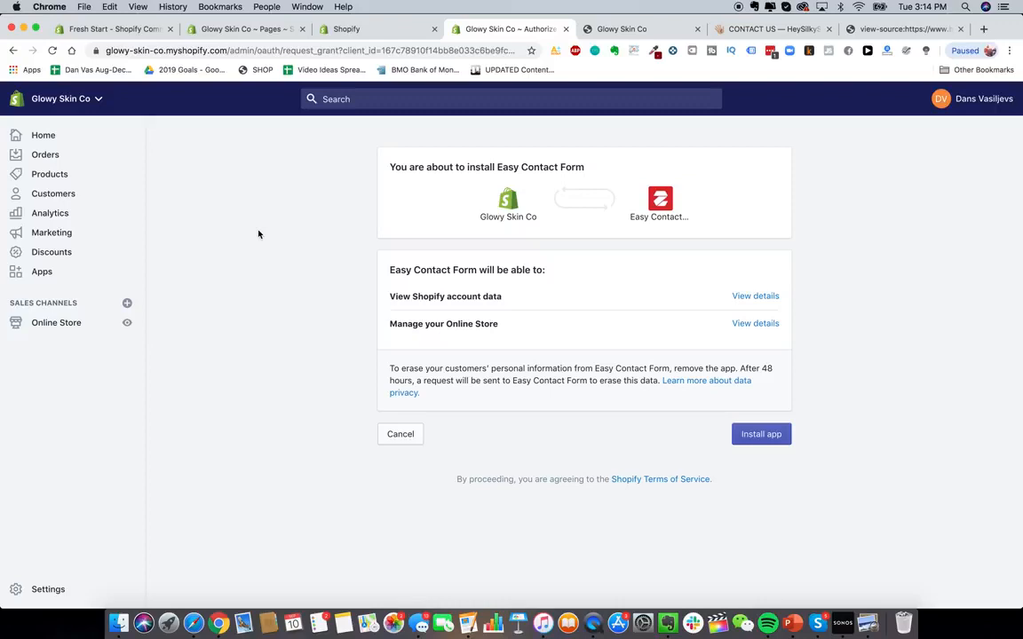
pyautogui.click(744, 433)
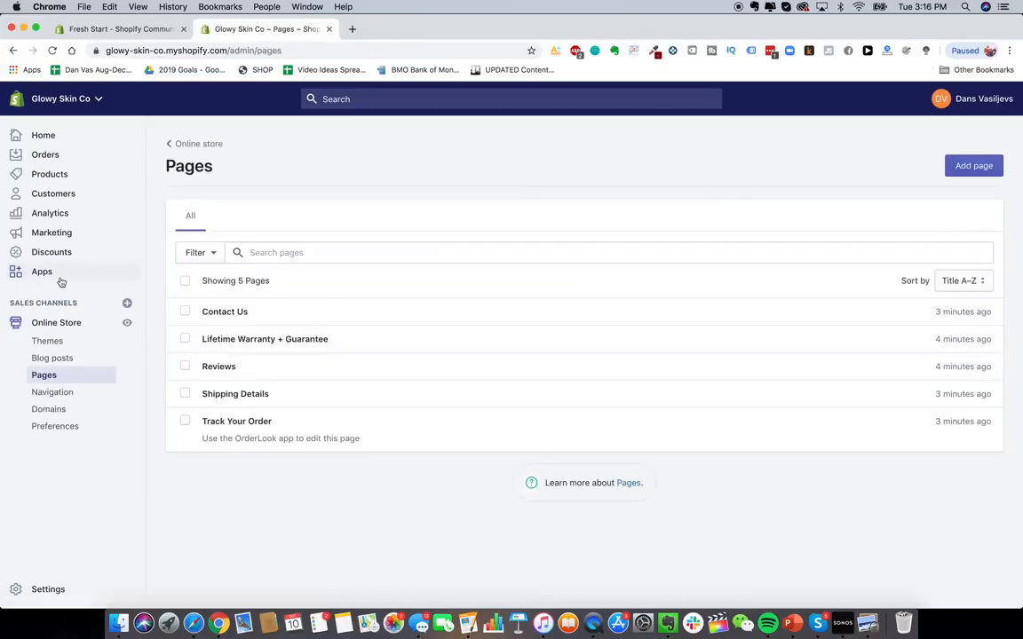
# - Add a Contact Us item to the Main menu, linked to the Contact Us page
pyautogui.click(60, 393)
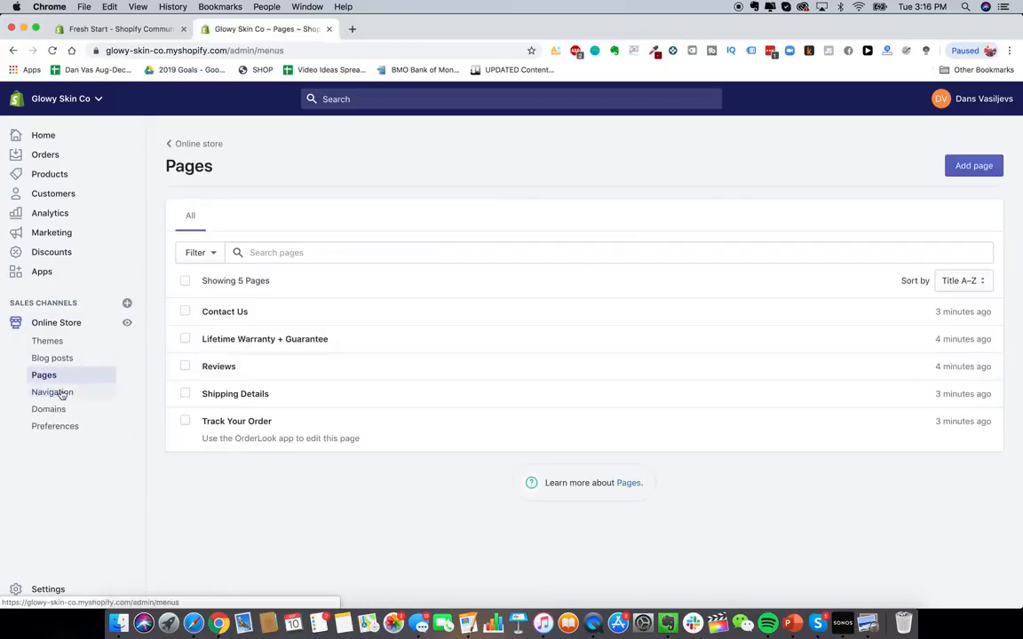
pyautogui.click(525, 310)
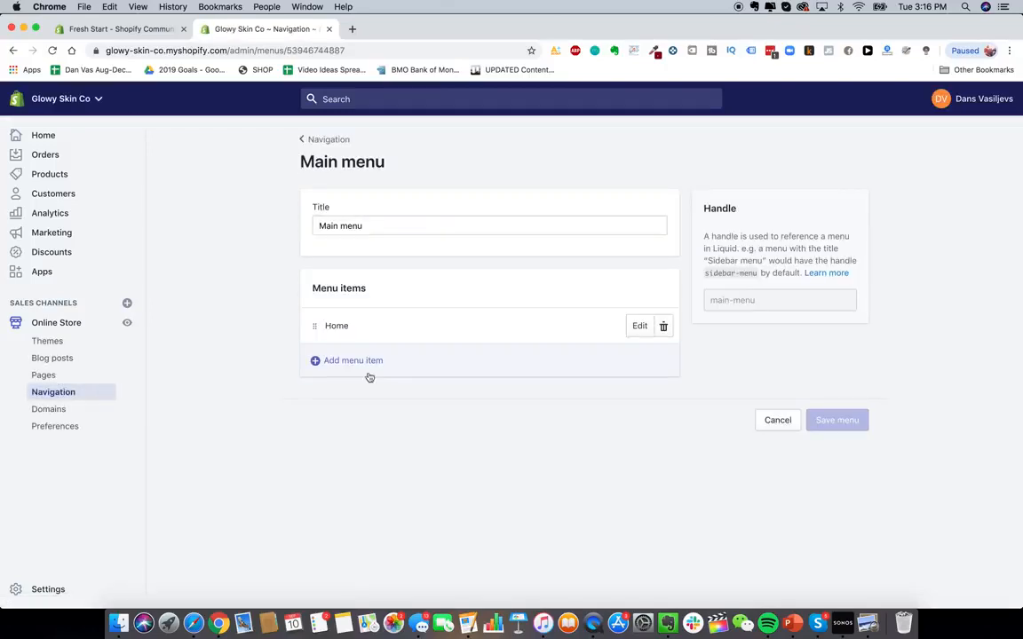
pyautogui.click(362, 358)
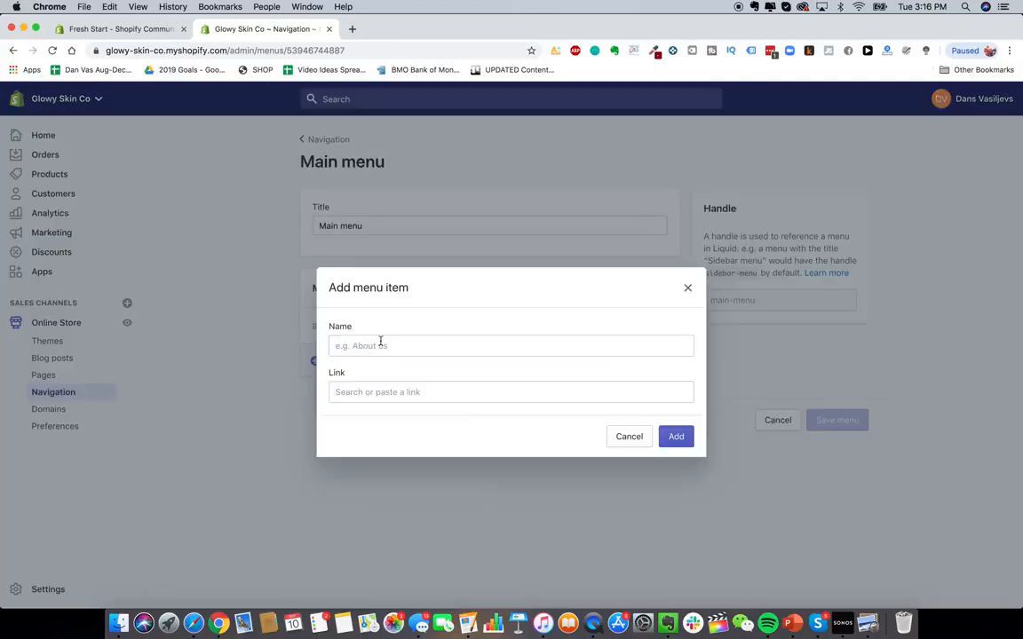
pyautogui.click(380, 345)
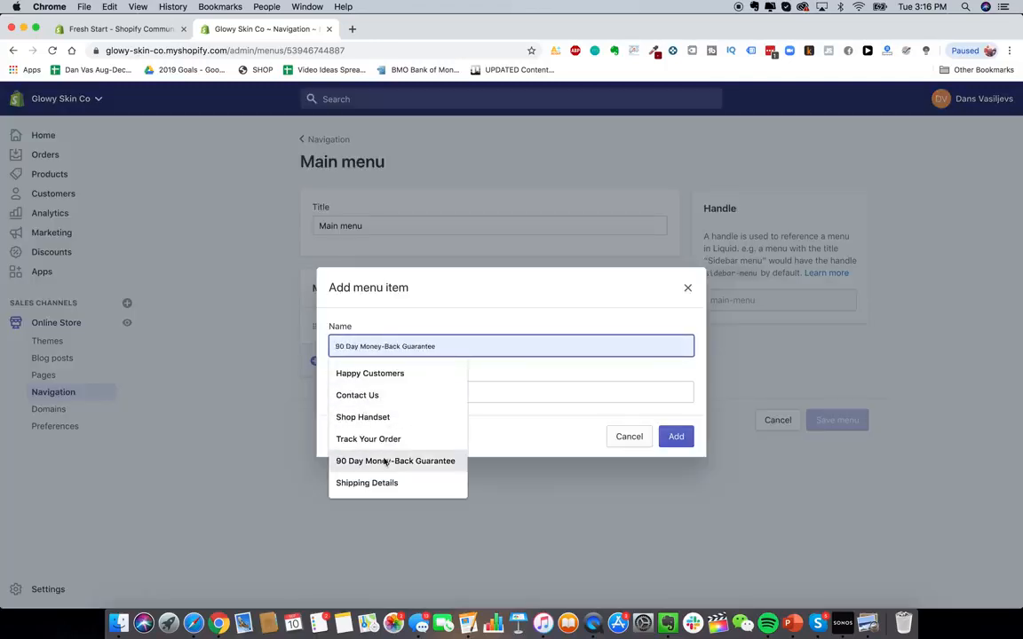
pyautogui.click(393, 400)
pyautogui.click(413, 394)
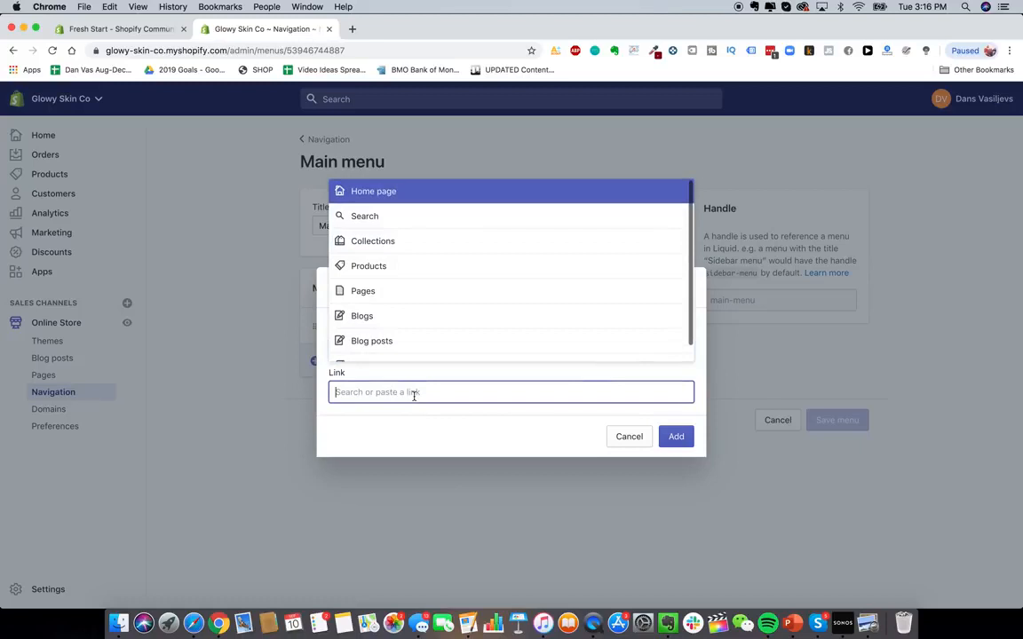
pyautogui.click(400, 291)
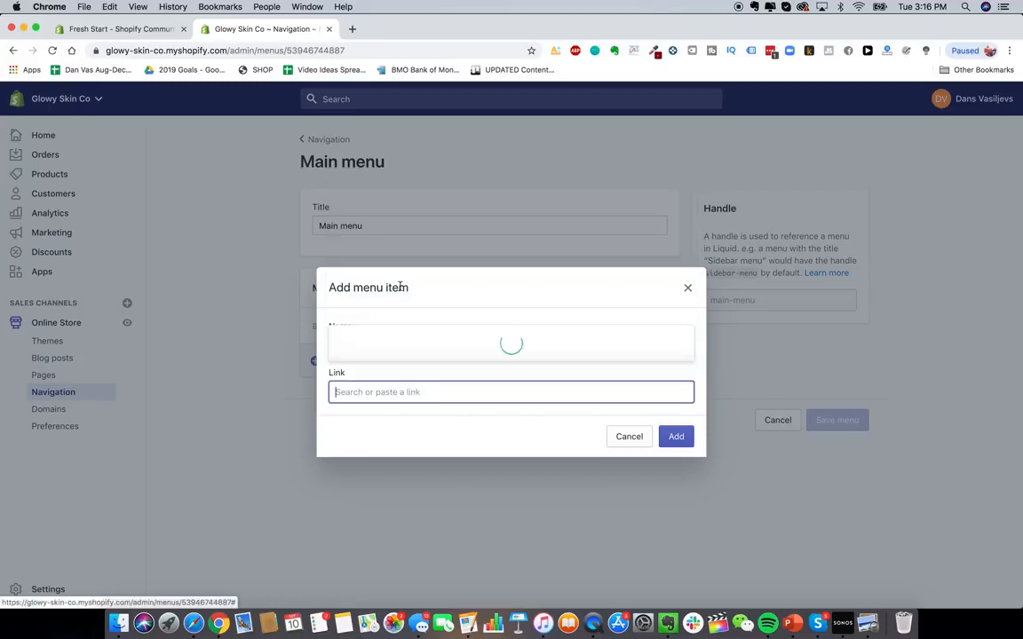
pyautogui.click(406, 251)
pyautogui.click(675, 436)
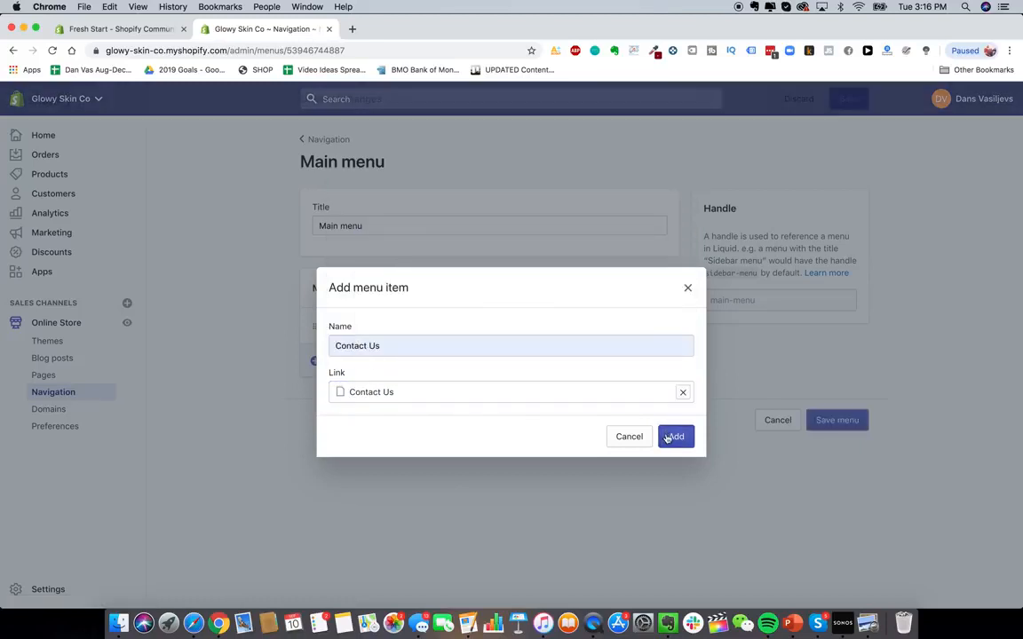
# - Add a Shop Handset menu item linked to the Glowy Skin Advanced Premium Laser Hair Removal Device product
pyautogui.click(373, 396)
pyautogui.click(390, 345)
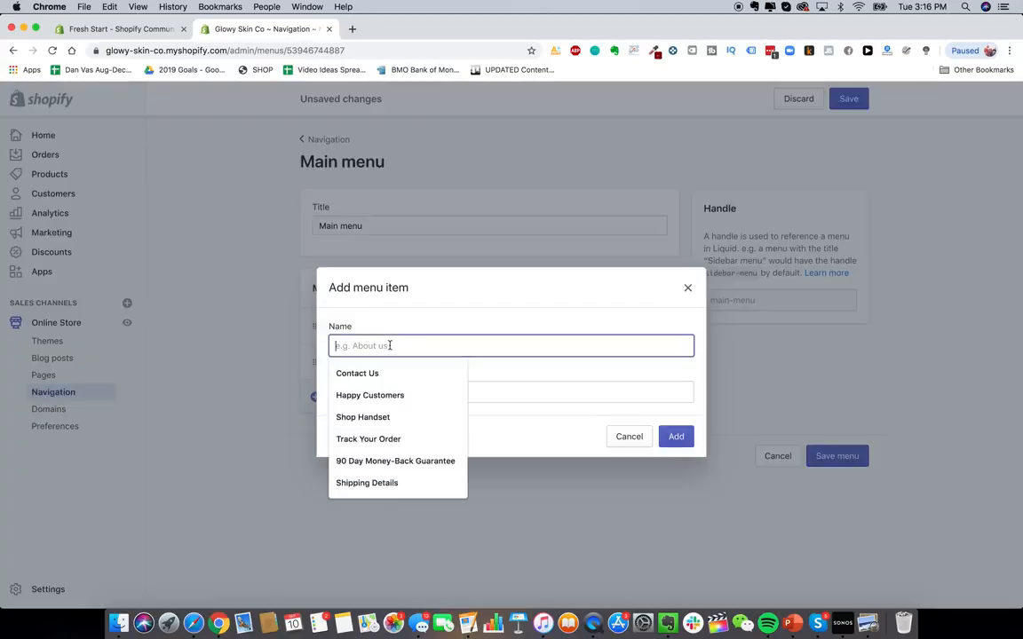
pyautogui.click(389, 416)
pyautogui.click(391, 392)
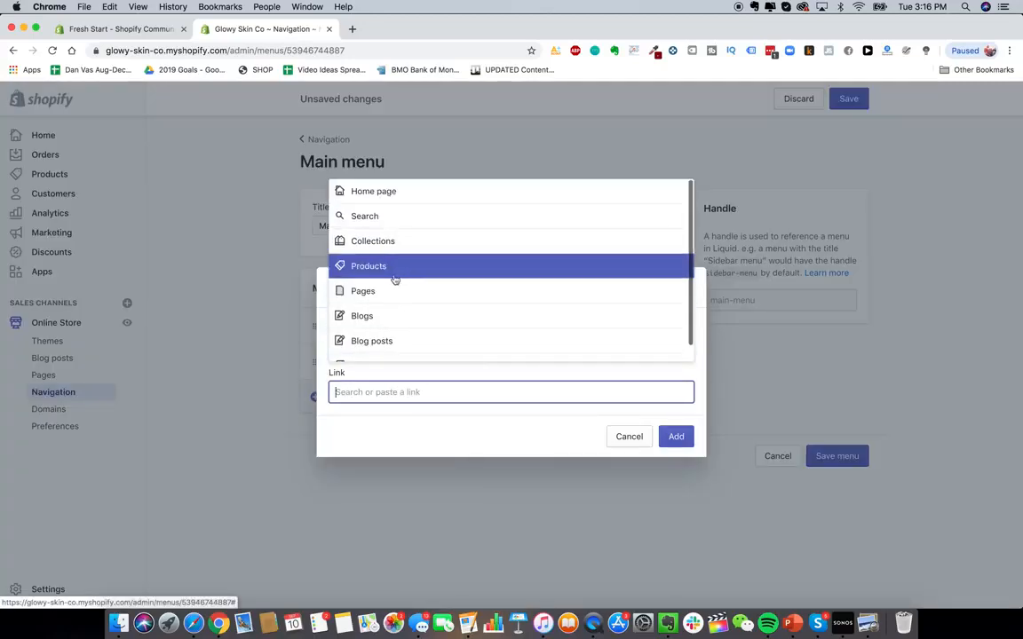
pyautogui.click(396, 268)
pyautogui.click(410, 346)
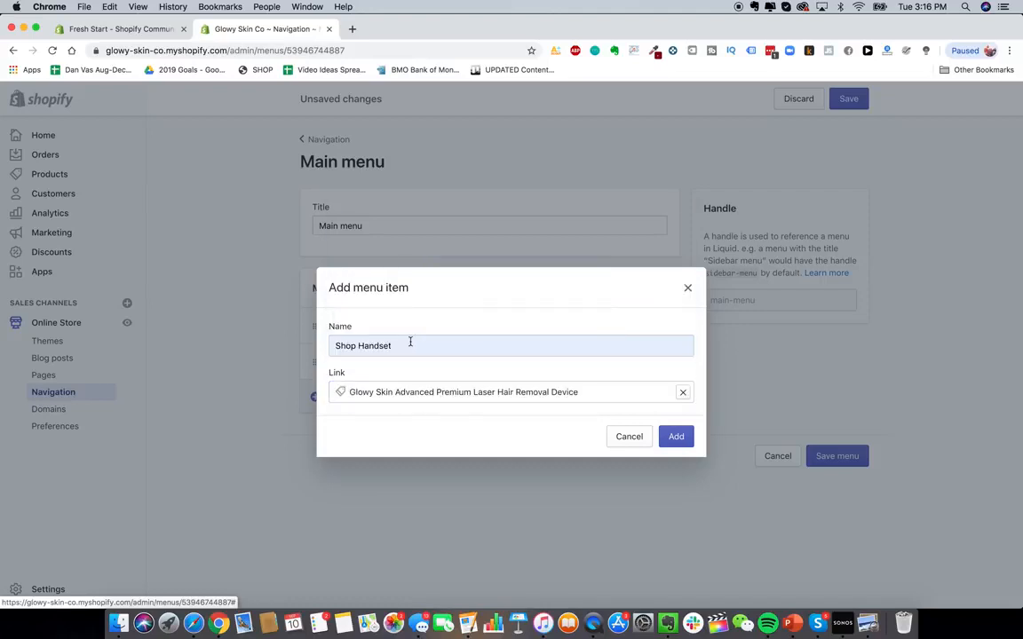
pyautogui.click(675, 435)
# - Add a Lifetime Warranty menu item linked to its page, then save the Main menu
pyautogui.click(353, 433)
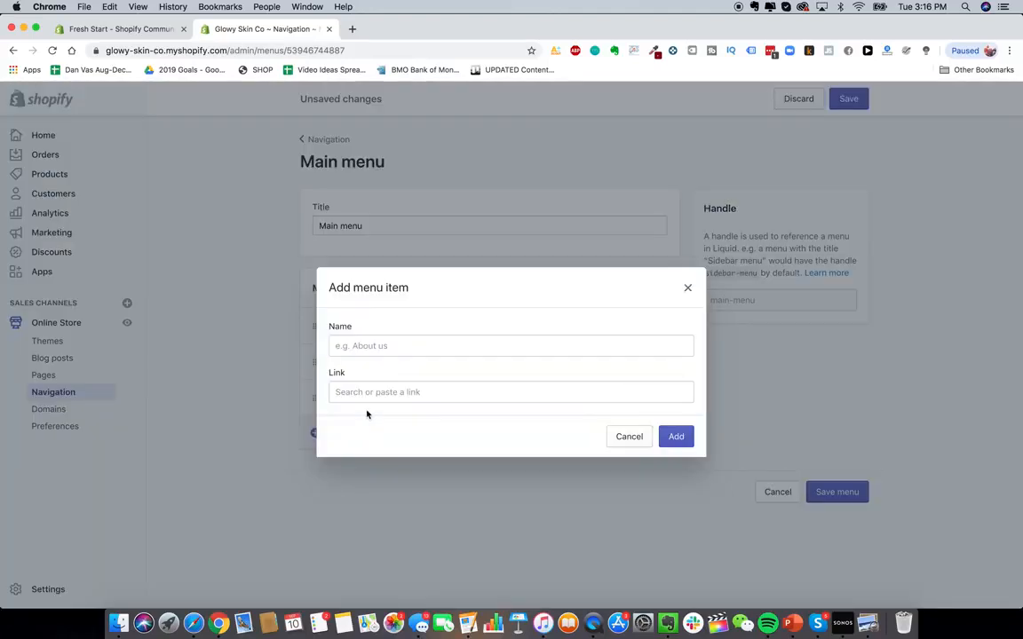
pyautogui.click(418, 347)
pyautogui.click(418, 335)
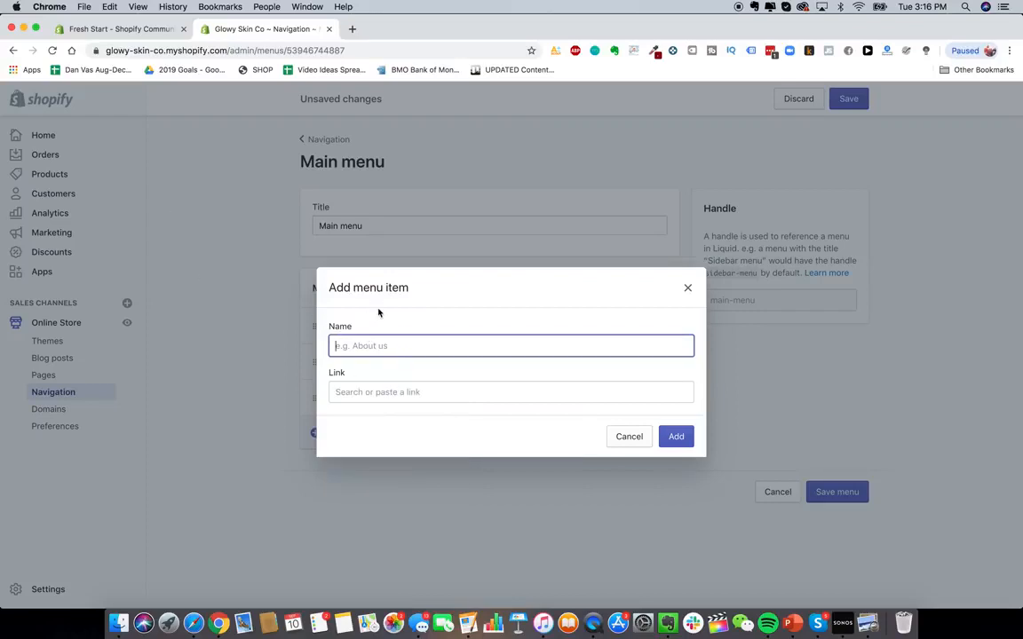
pyautogui.click(369, 356)
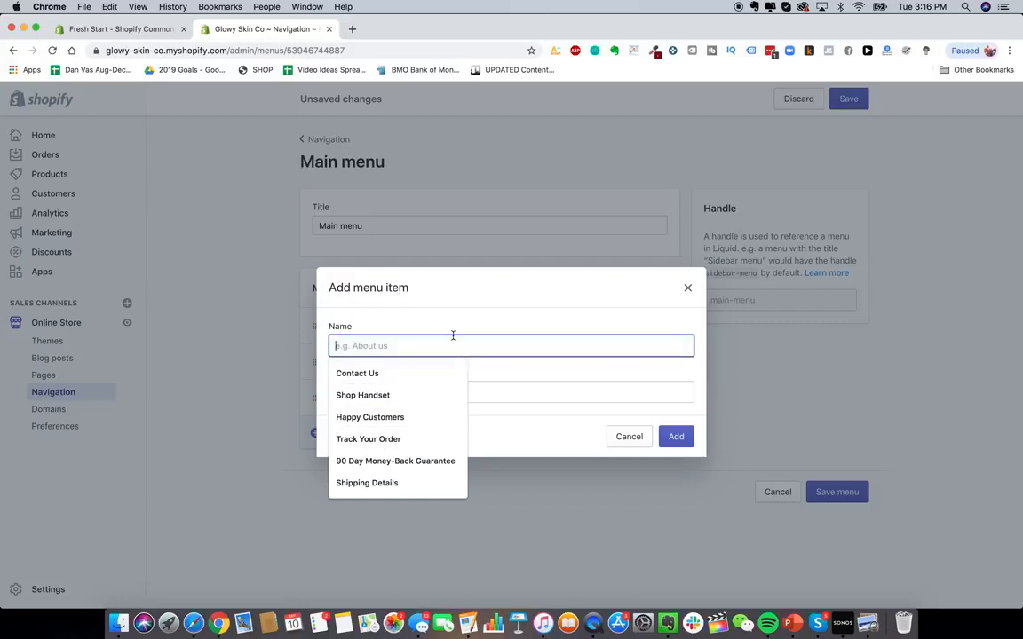
pyautogui.click(409, 330)
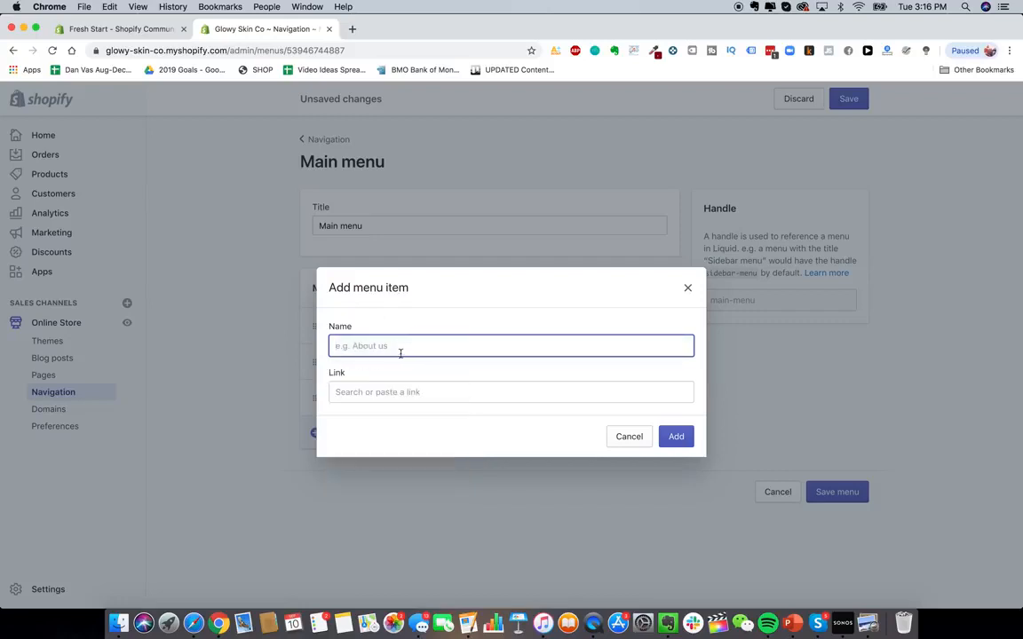
pyautogui.click(386, 345)
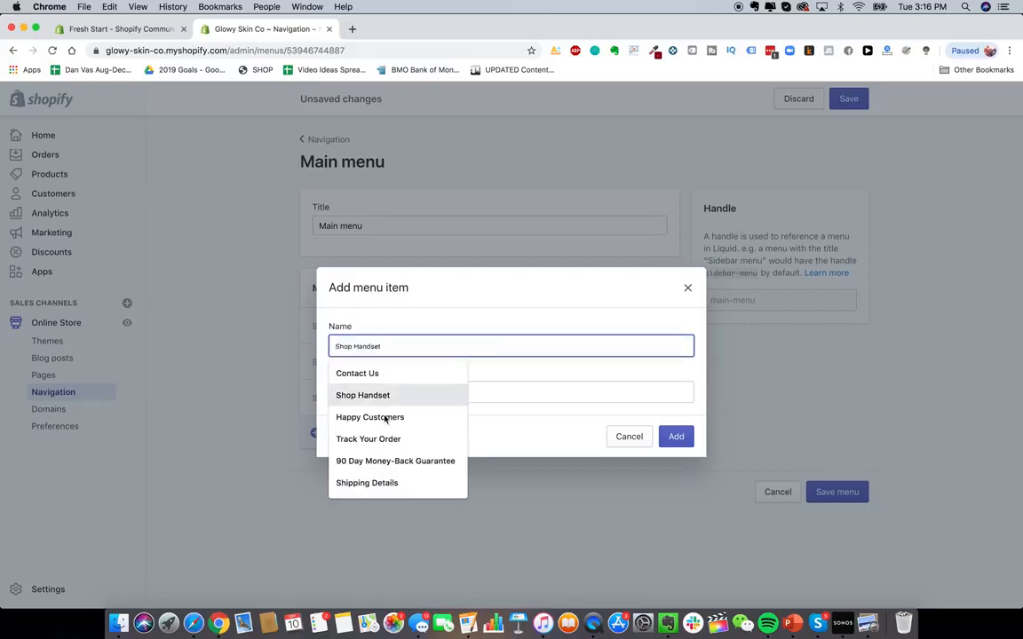
pyautogui.click(493, 383)
pyautogui.scroll(-1, 446, 289)
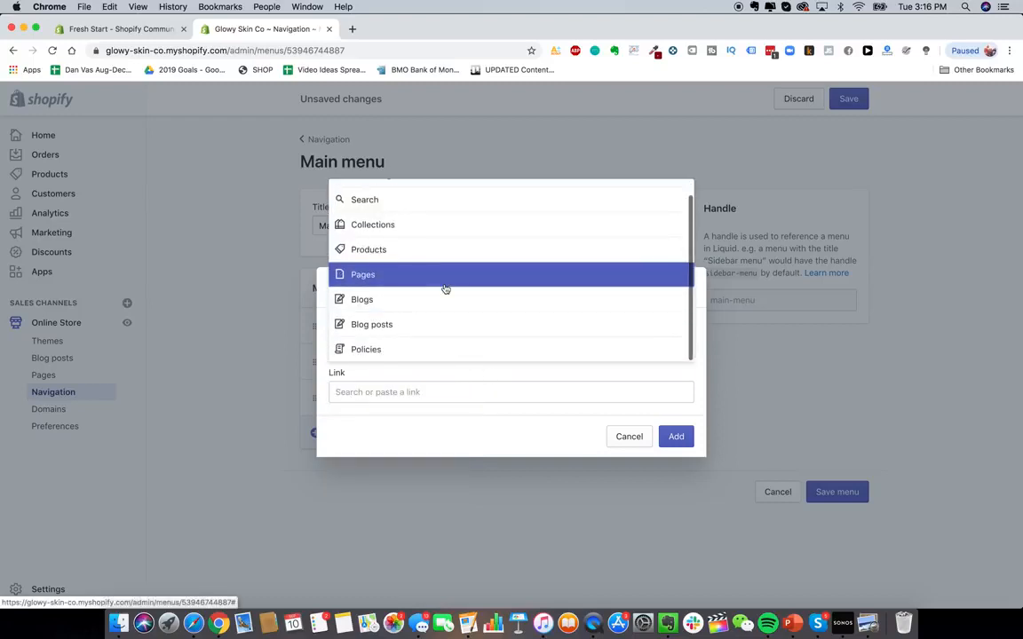
pyautogui.click(440, 371)
pyautogui.click(426, 355)
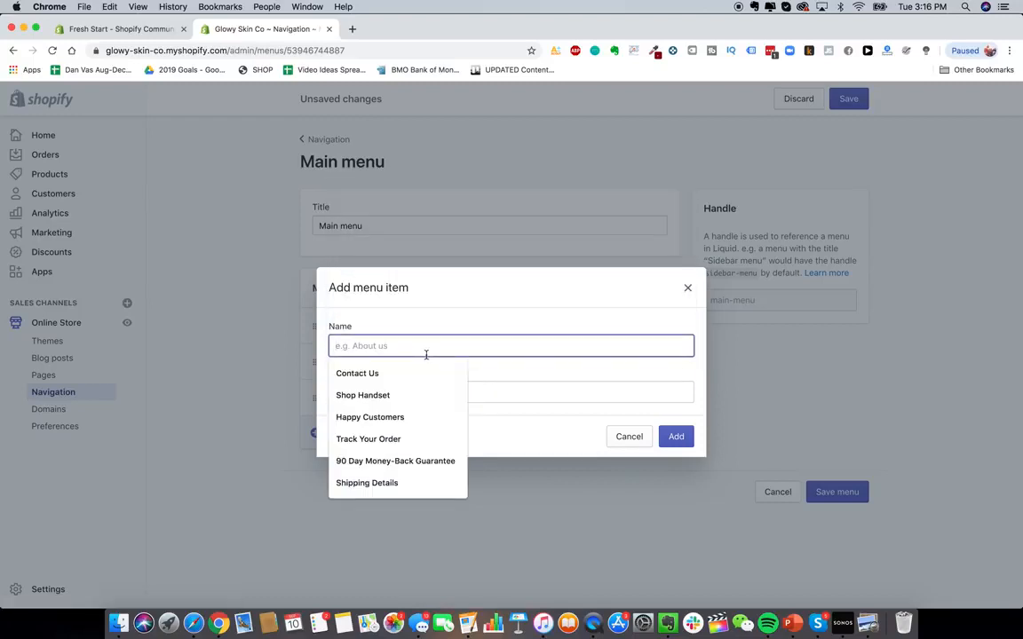
pyautogui.write('Lifetime Warranty')
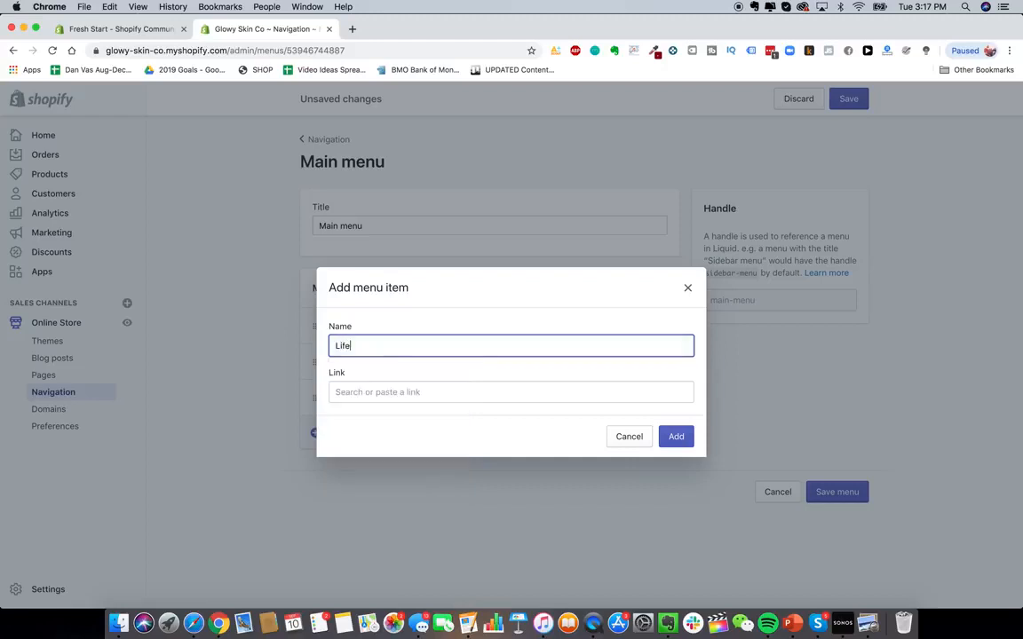
pyautogui.click(403, 391)
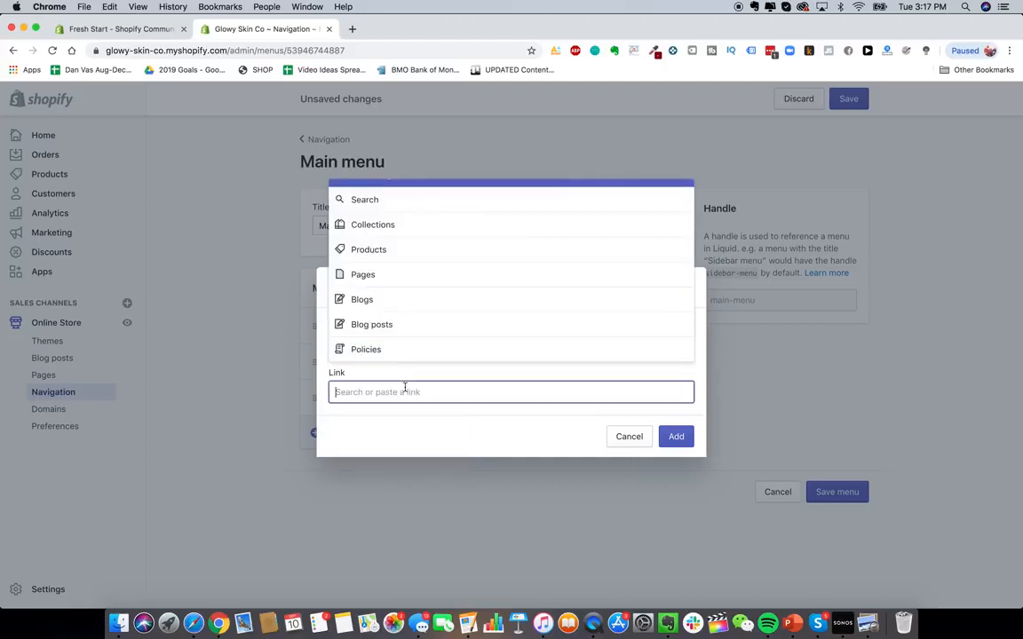
pyautogui.click(394, 275)
pyautogui.click(412, 282)
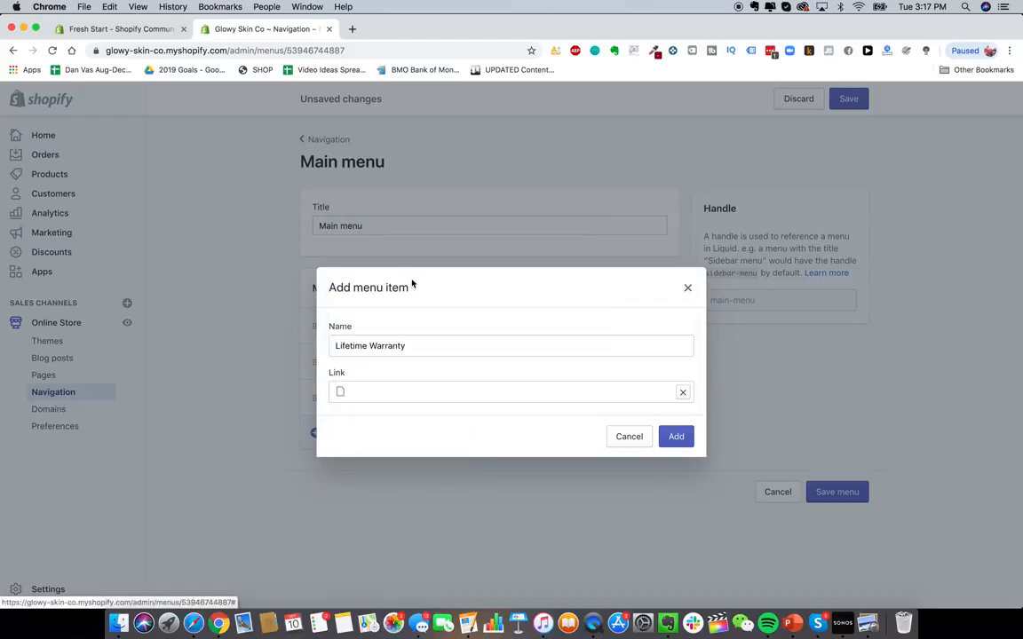
pyautogui.click(676, 436)
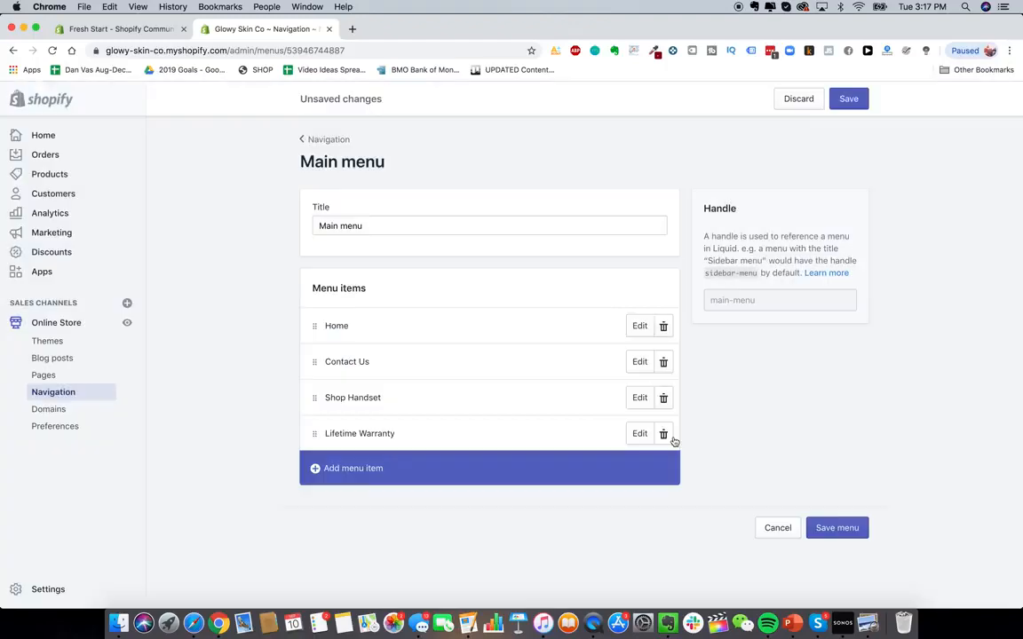
pyautogui.click(837, 527)
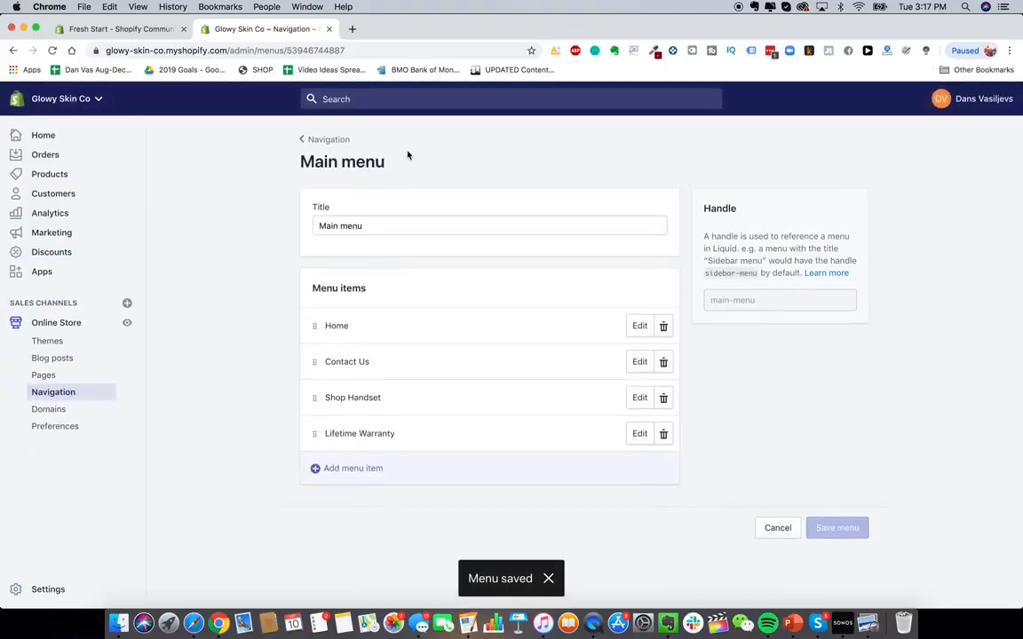
# - Open the live storefront in a new tab and check the new menu links
pyautogui.click(352, 29)
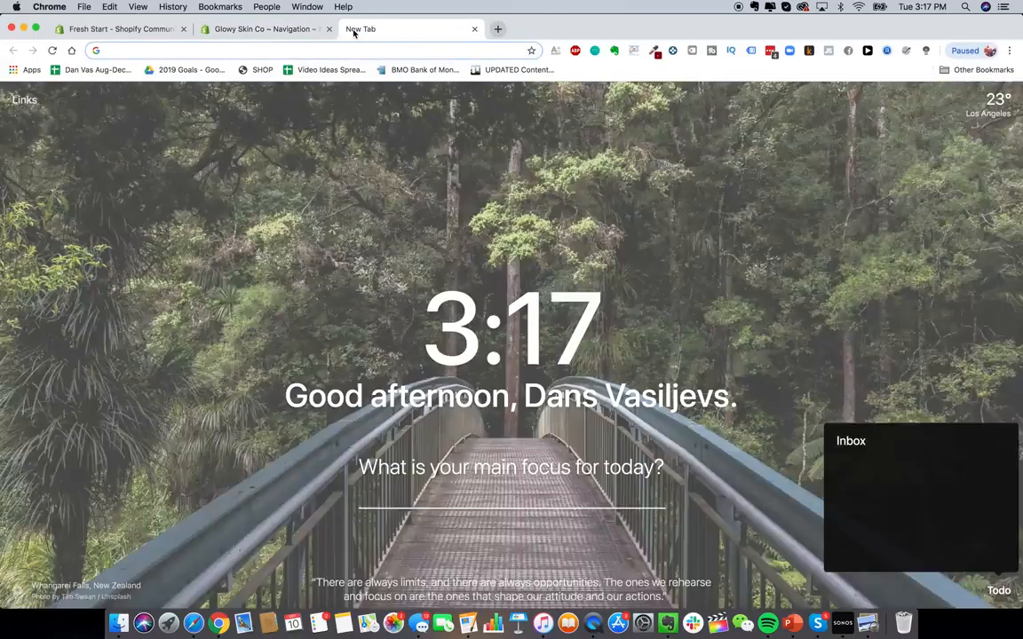
pyautogui.write('glowy')
pyautogui.press('Return')
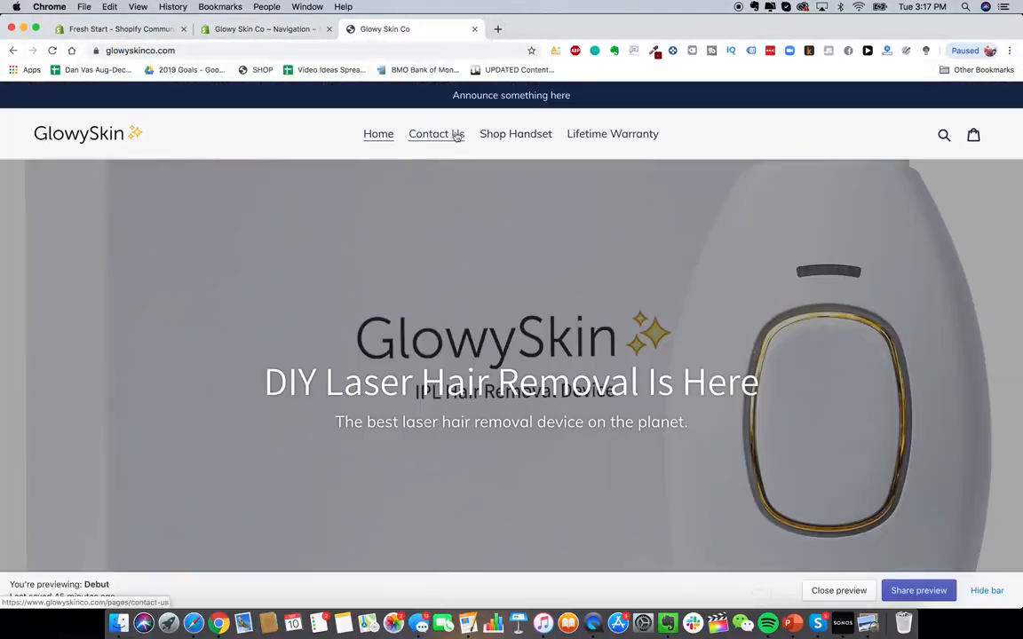
pyautogui.click(456, 135)
pyautogui.click(292, 29)
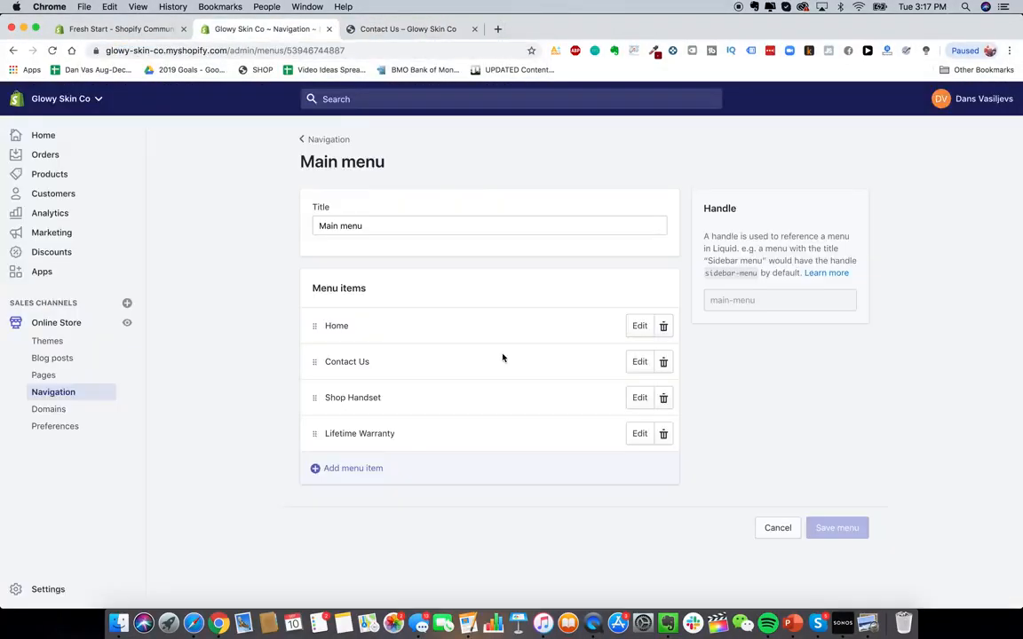
# - Reorder the Main menu to Home, Shop Handset, Lifetime Warranty, Contact Us and save it
pyautogui.moveTo(311, 363)
pyautogui.mouseDown()
pyautogui.moveTo(299, 340)
pyautogui.moveTo(307, 351)
pyautogui.mouseUp()
pyautogui.moveTo(311, 432); pyautogui.dragTo(311, 395)
pyautogui.click(845, 103)
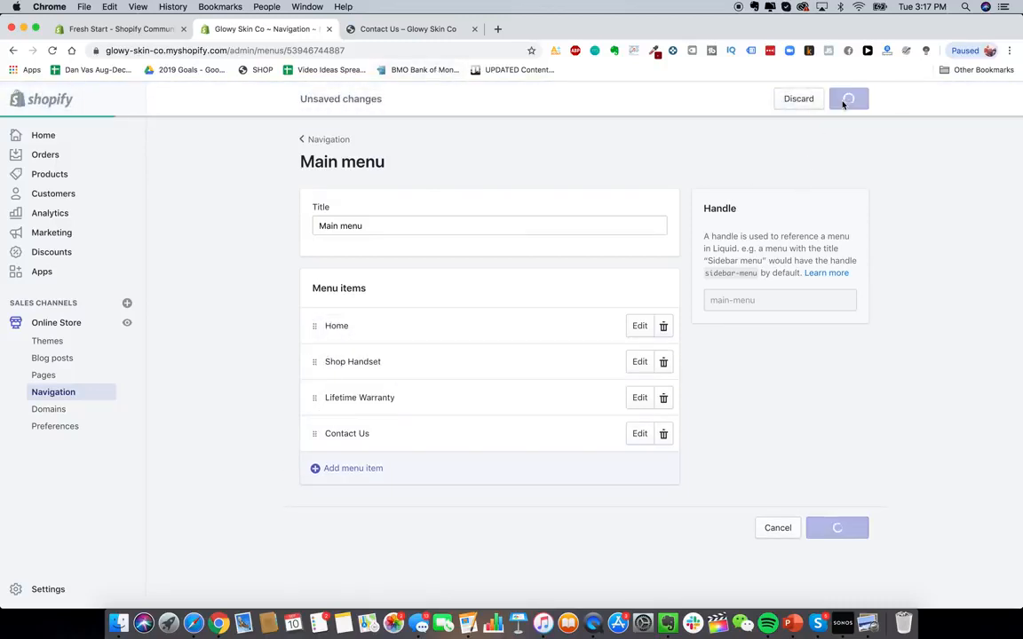
# - Reload the storefront and review the reordered menu and the Shop Handset product page
pyautogui.click(351, 29)
pyautogui.click(54, 51)
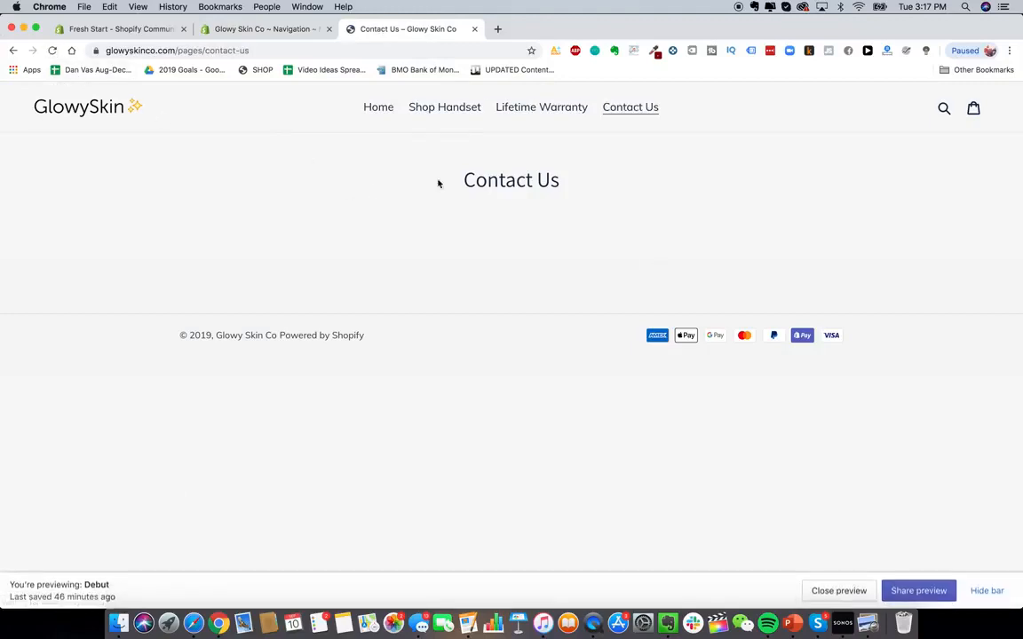
pyautogui.click(456, 114)
pyautogui.scroll(-3, 540, 372)
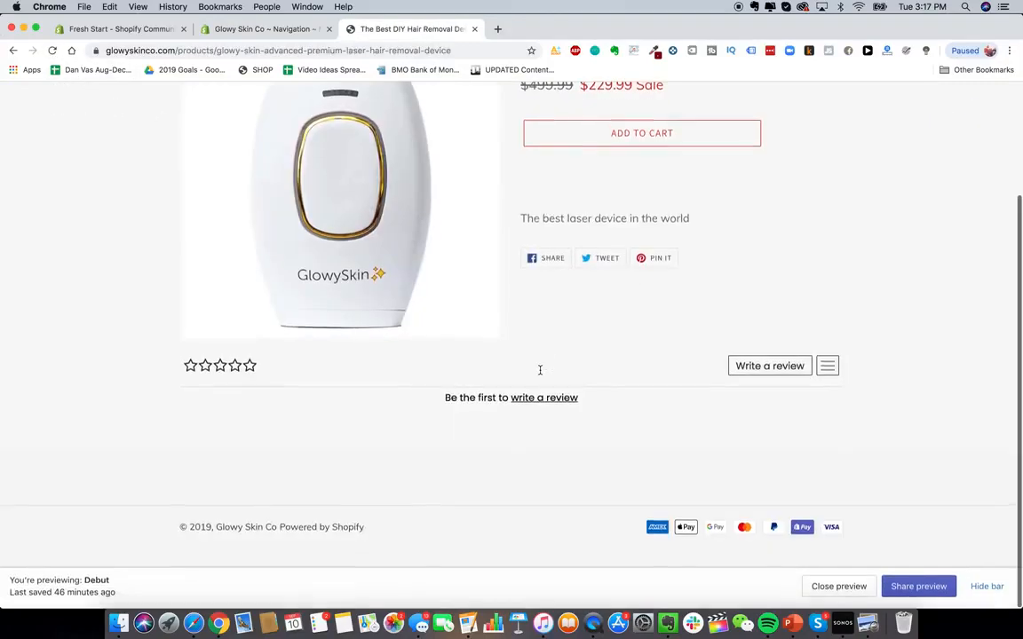
pyautogui.scroll(2, 540, 372)
pyautogui.scroll(-1, 248, 454)
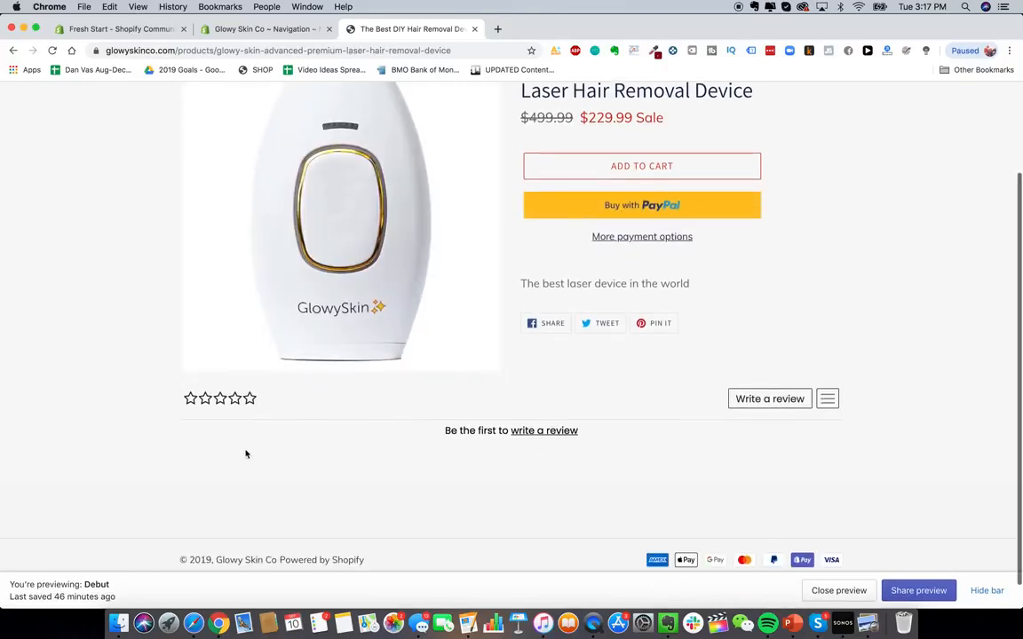
pyautogui.scroll(-1, 617, 488)
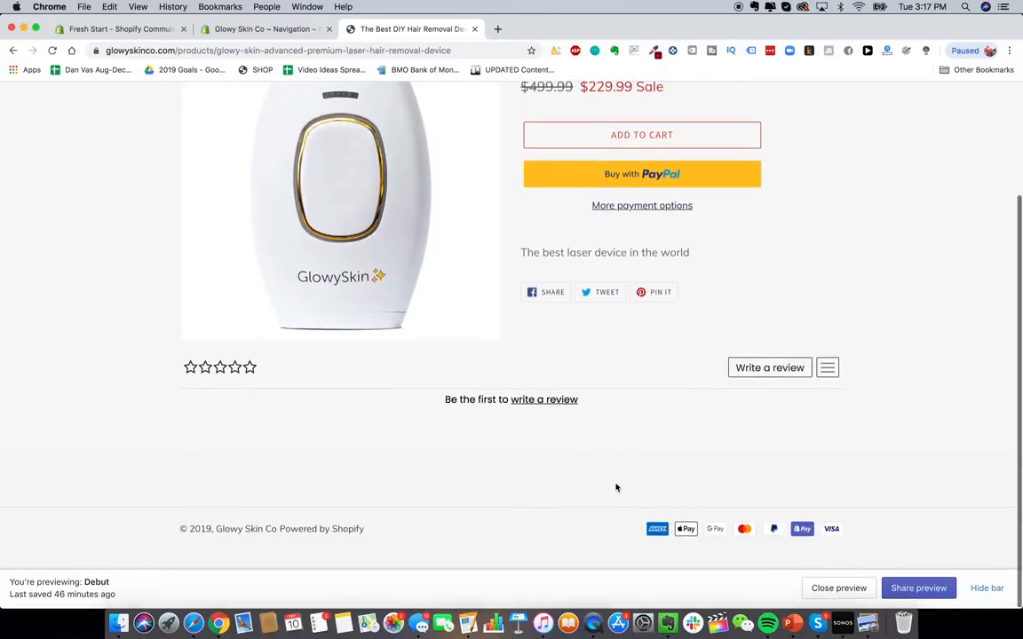
pyautogui.scroll(2, 465, 337)
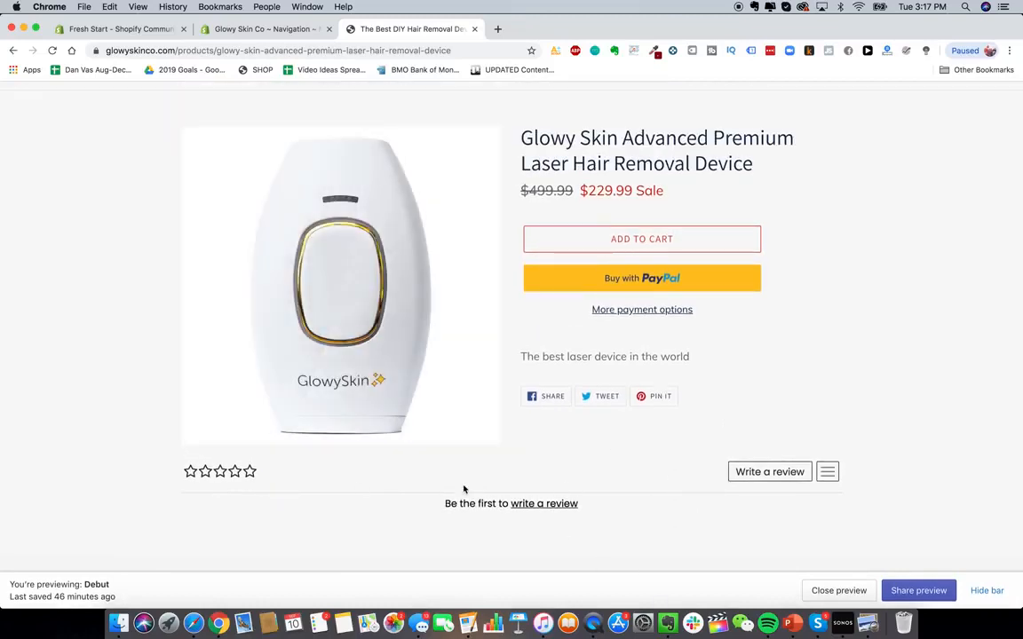
pyautogui.hotkey('ctrl', 'shift', 'Tab')
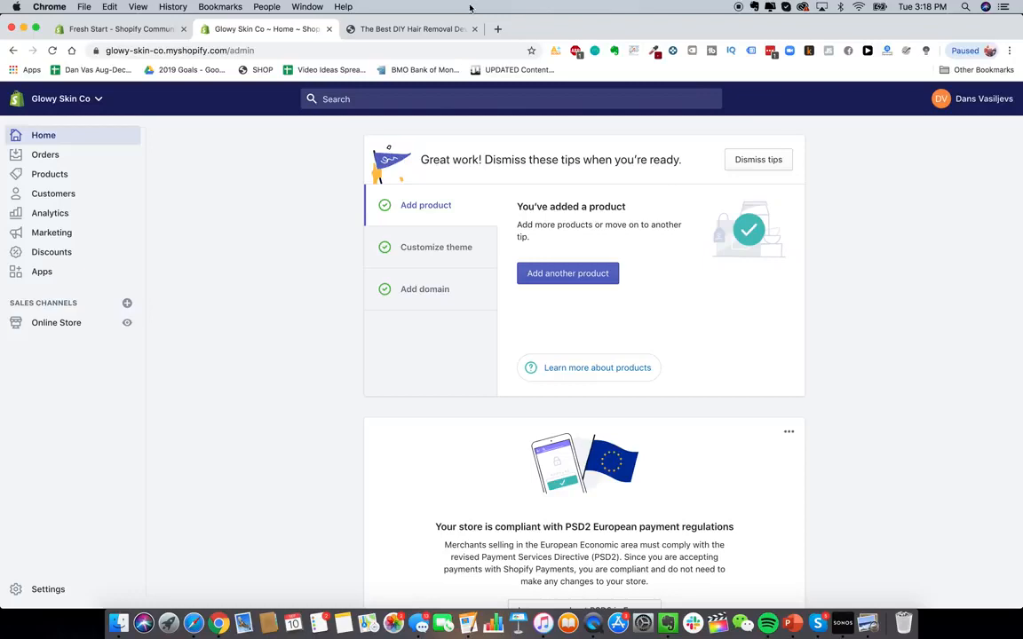
# - Switch to the live storefront tab, open its homepage and scroll through it
pyautogui.click(423, 32)
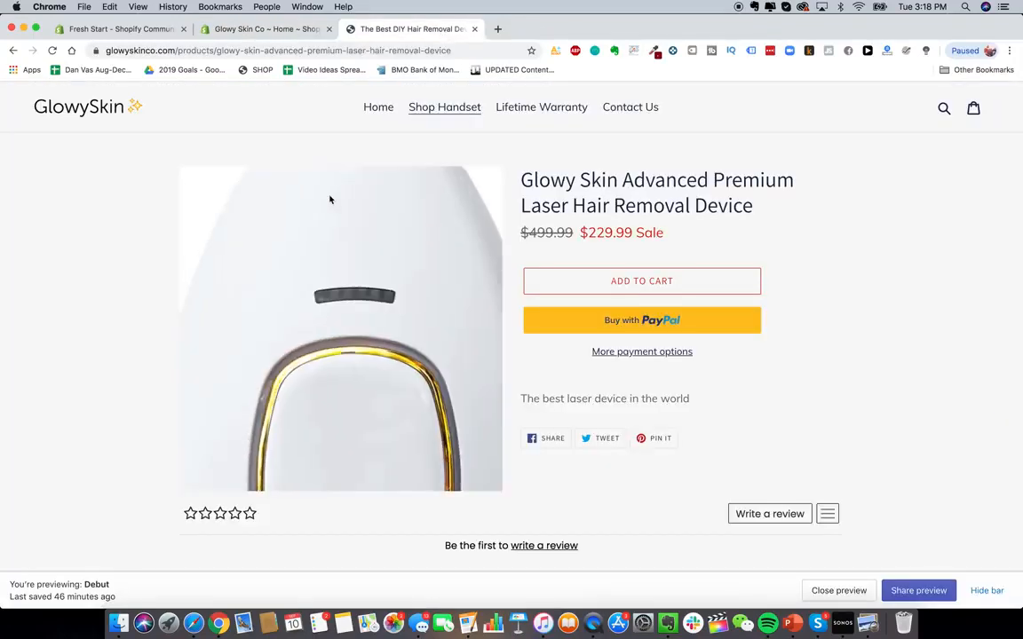
pyautogui.click(71, 98)
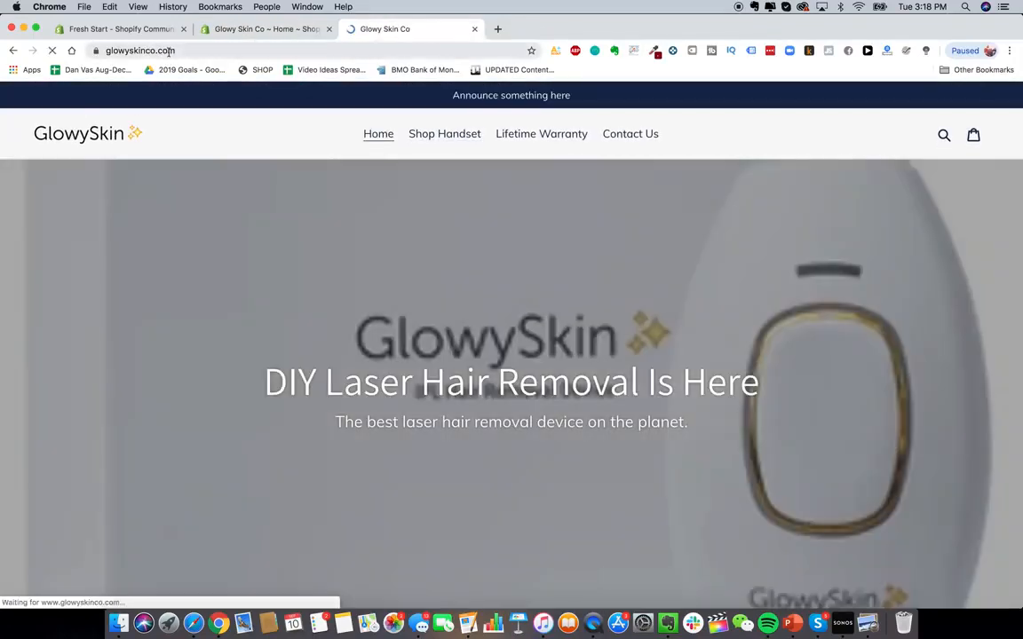
pyautogui.scroll(-3, 496, 336)
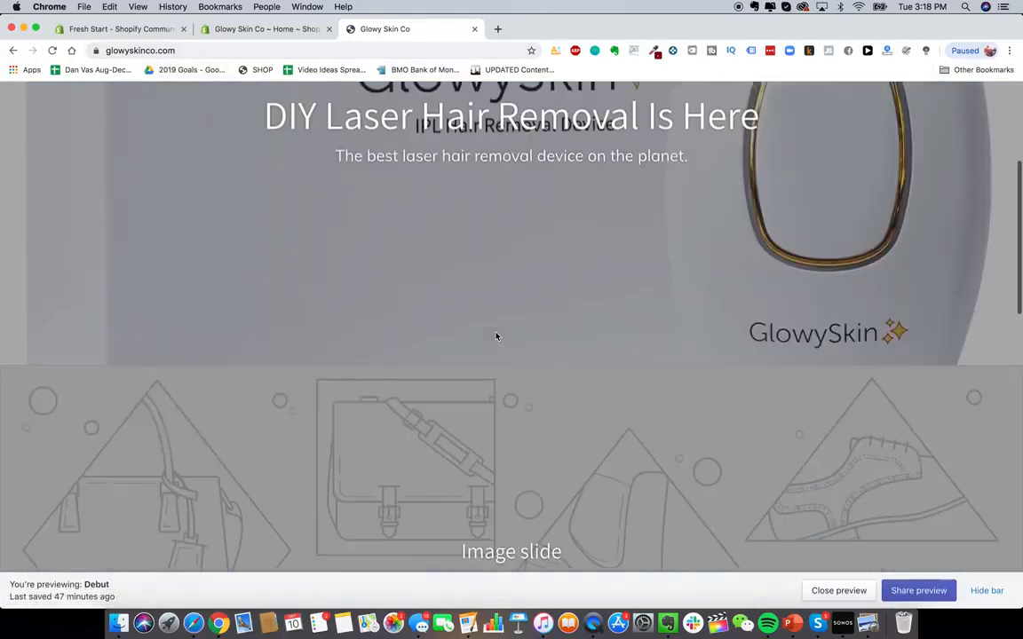
pyautogui.scroll(5, 497, 336)
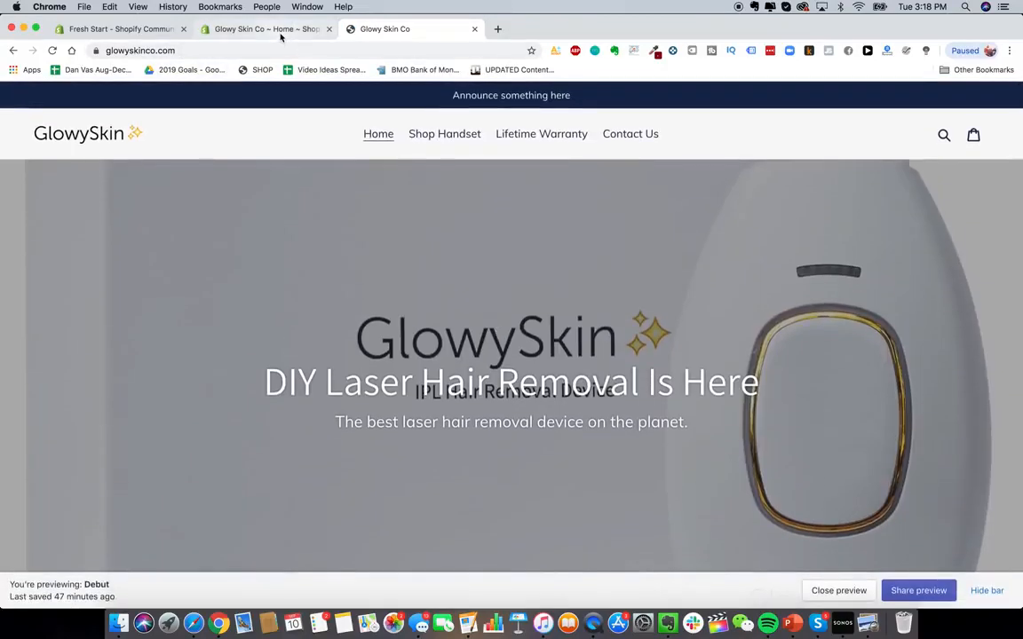
# - Return to the store admin and open the Online Store's Domains settings
pyautogui.click(266, 29)
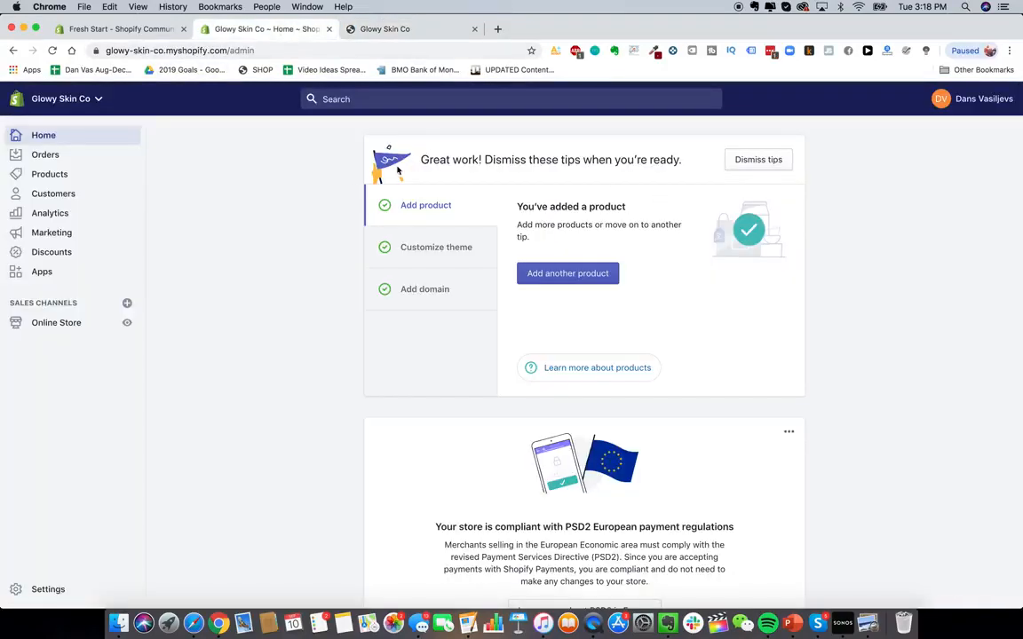
pyautogui.click(63, 323)
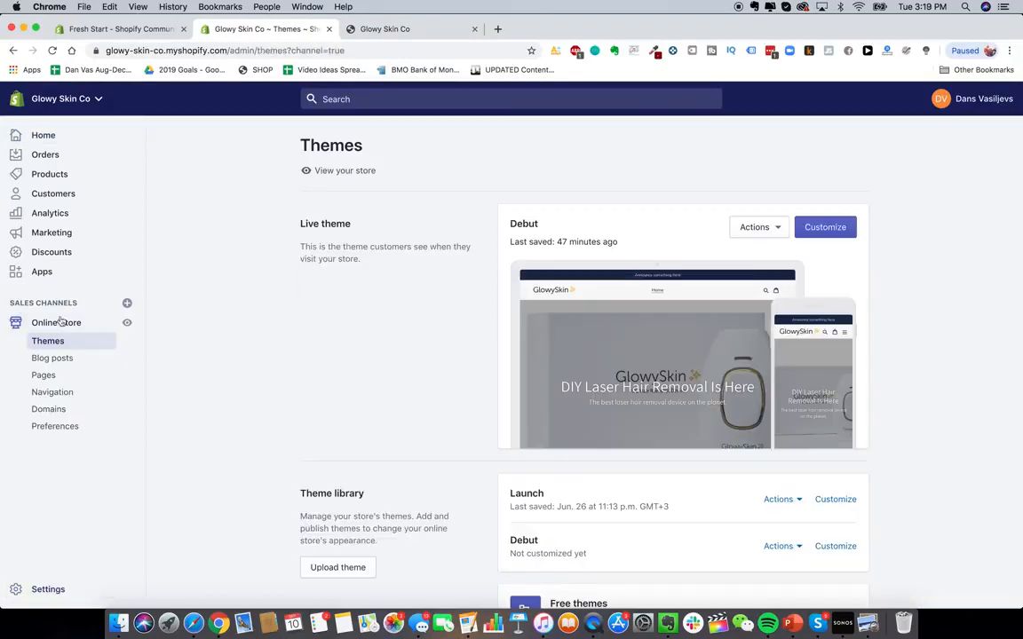
pyautogui.click(55, 410)
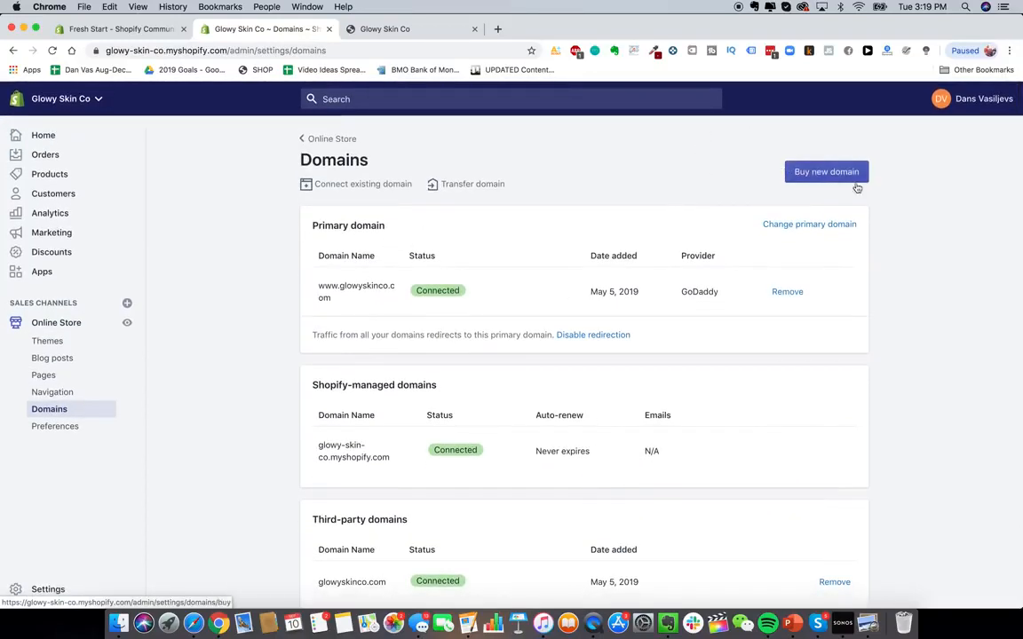
# - Open Google Domains in a new tab and search for barbecuepro and barbecueprostore
pyautogui.click(497, 29)
pyautogui.write('google d')
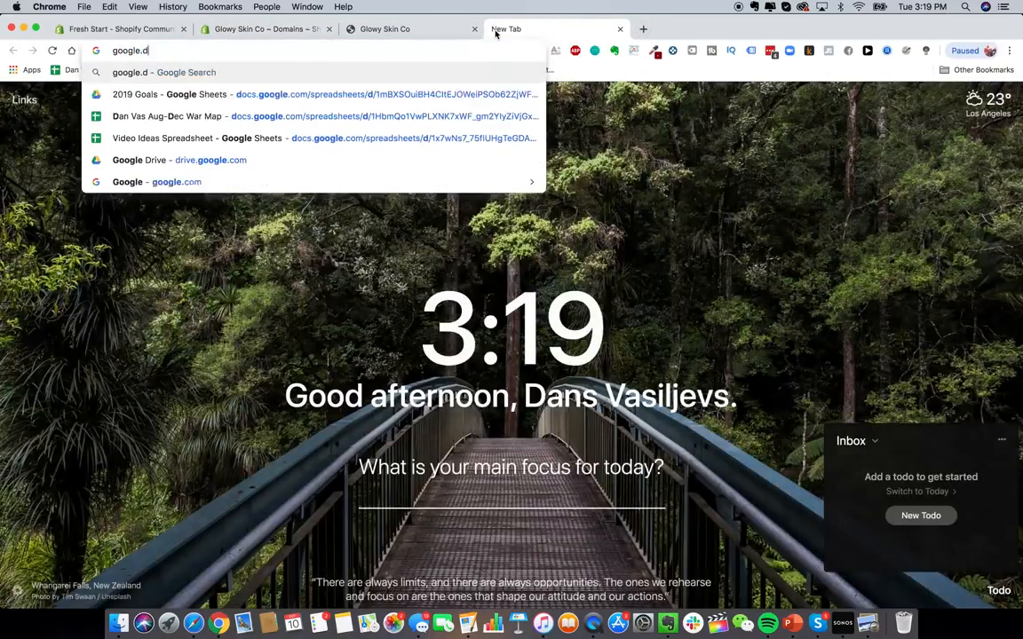
pyautogui.press('Return')
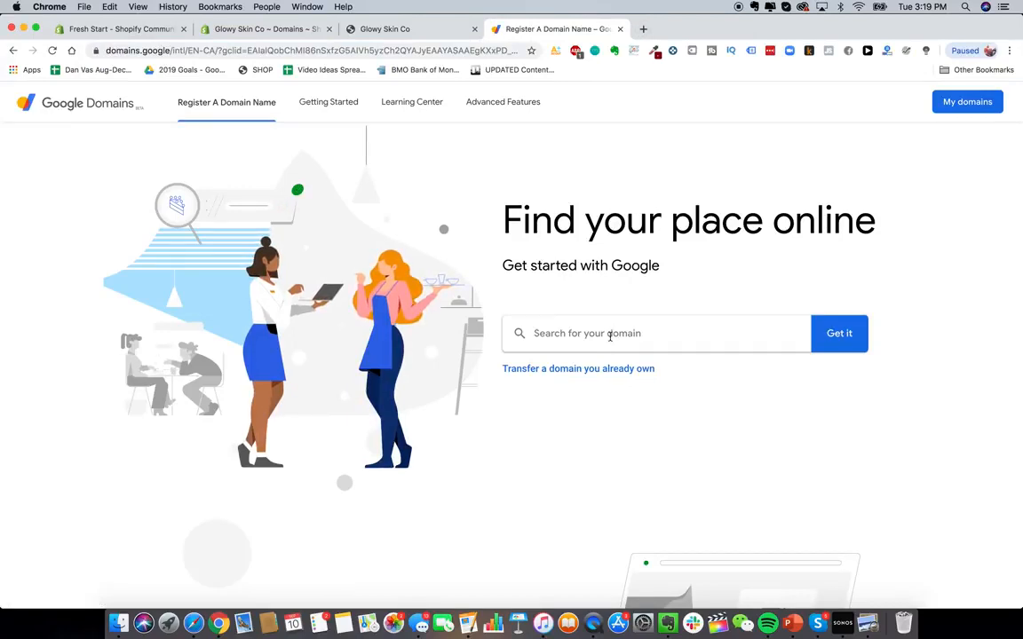
pyautogui.click(610, 335)
pyautogui.write('barbecuepro')
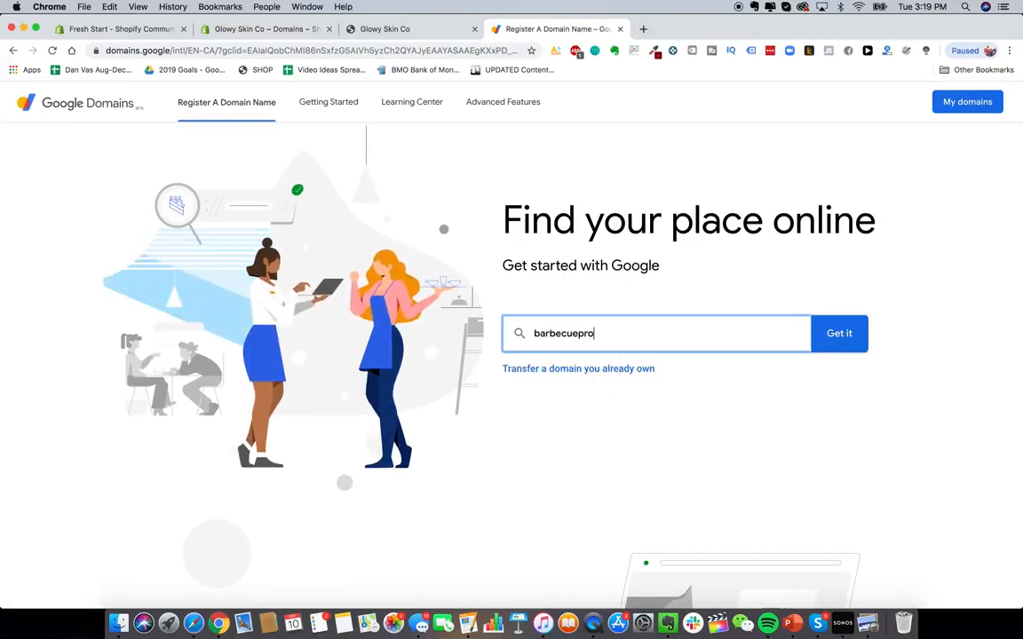
pyautogui.click(843, 335)
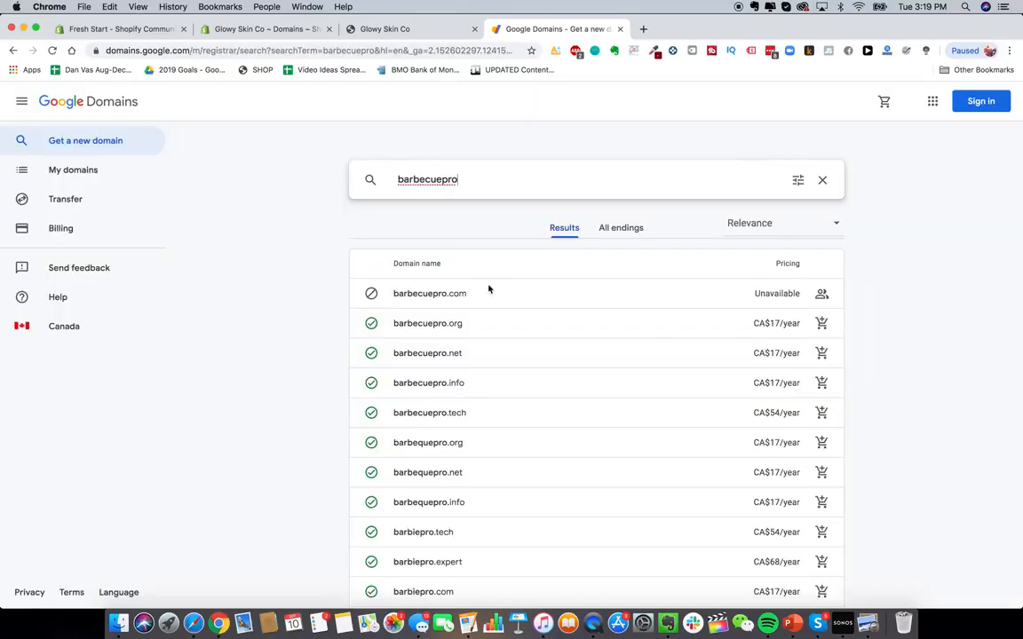
pyautogui.write('store')
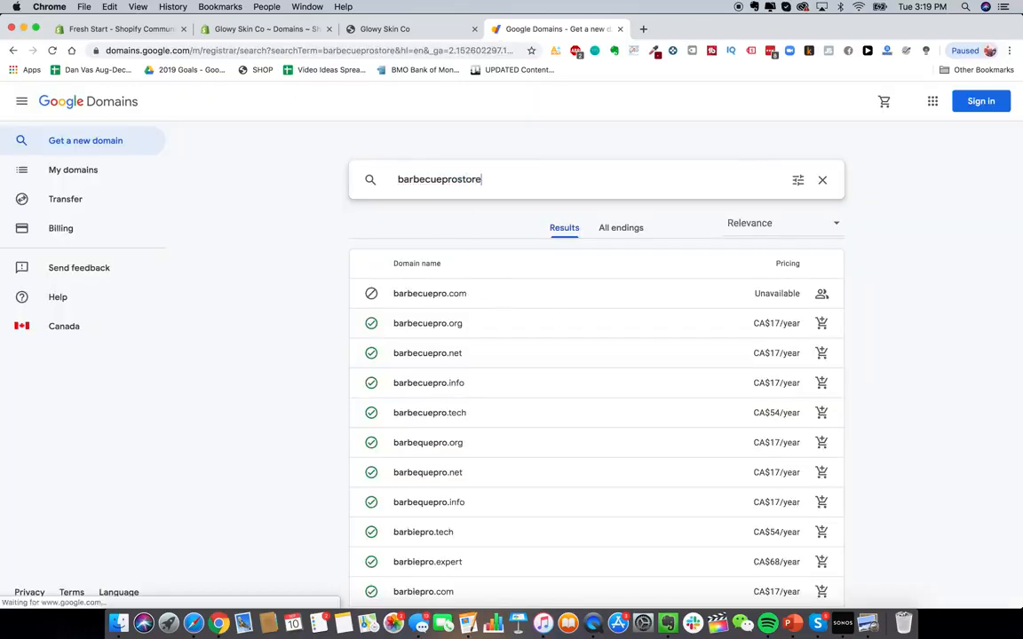
pyautogui.press('Return')
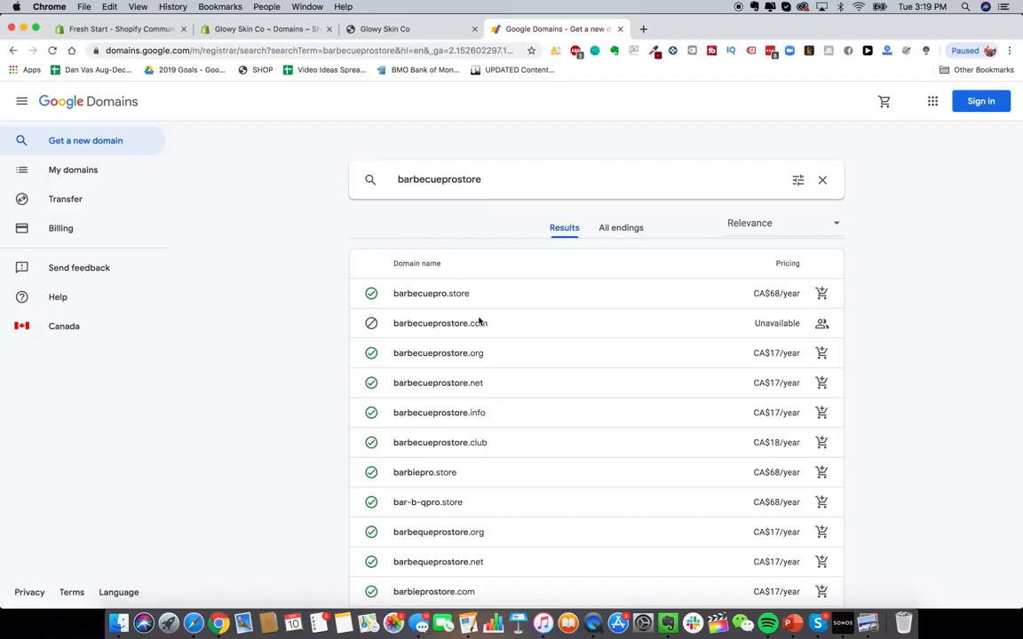
# - Search Google Domains for bbqprostore and scroll through the suggested domain names
pyautogui.click(468, 180)
pyautogui.doubleClick(468, 180)
pyautogui.write('bbqb')
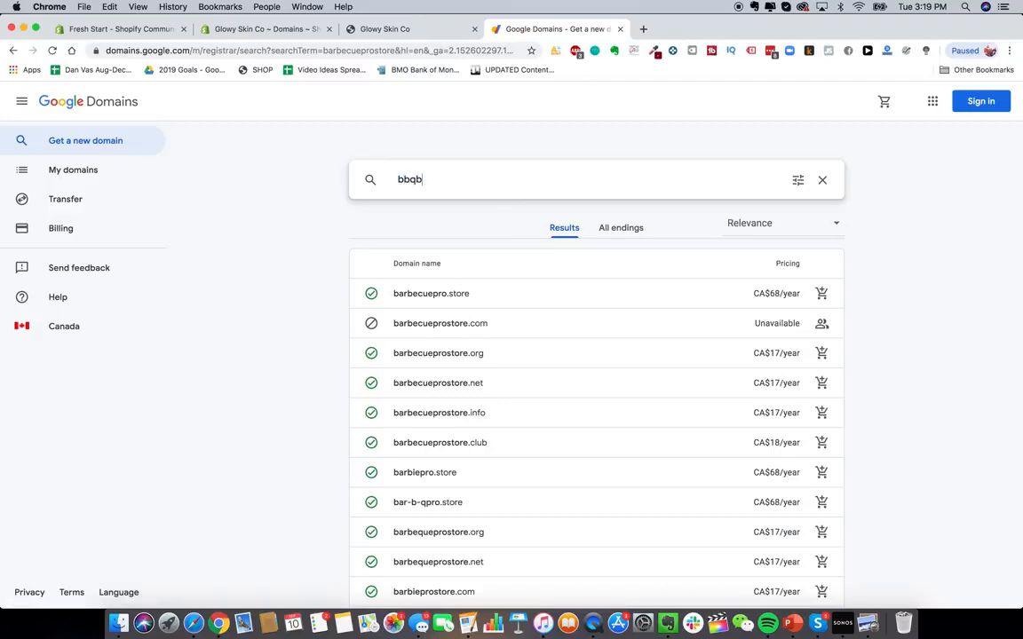
pyautogui.press('BackSpace')
pyautogui.write('prostore')
pyautogui.press('Return')
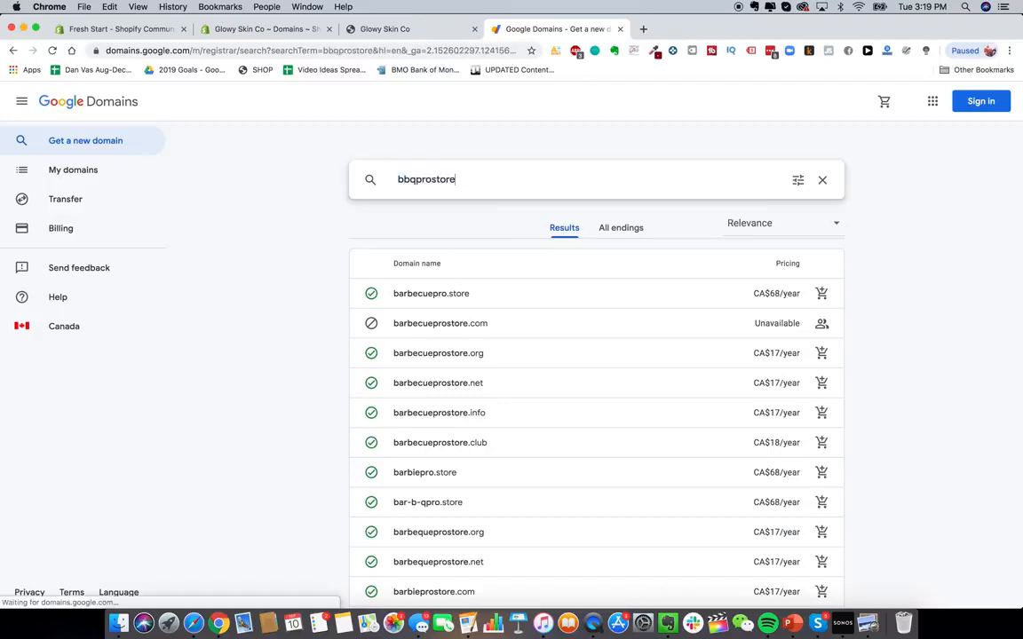
pyautogui.scroll(-1, 494, 349)
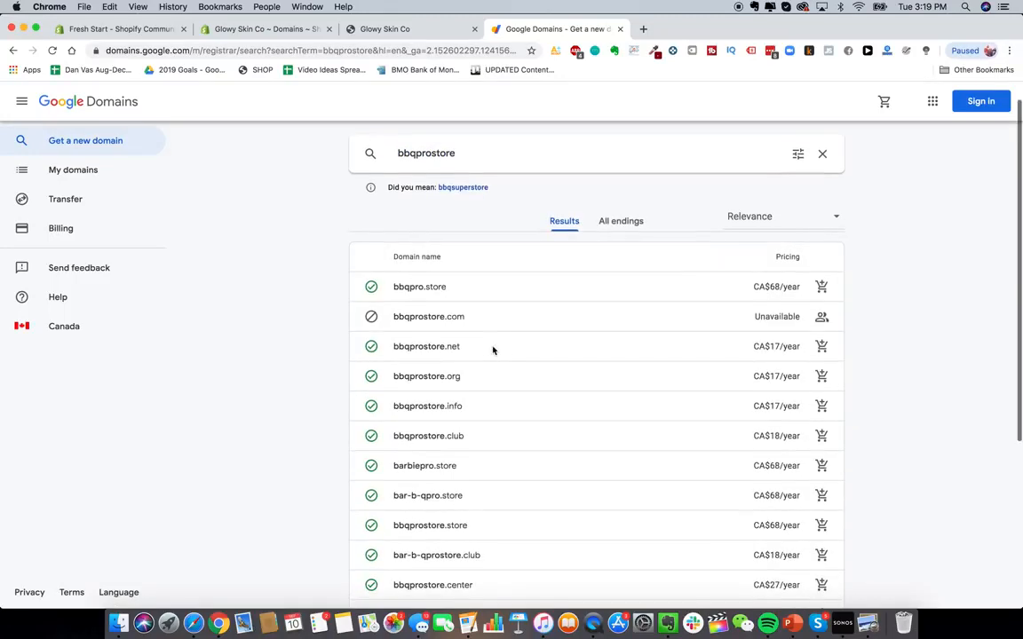
pyautogui.scroll(-2, 510, 278)
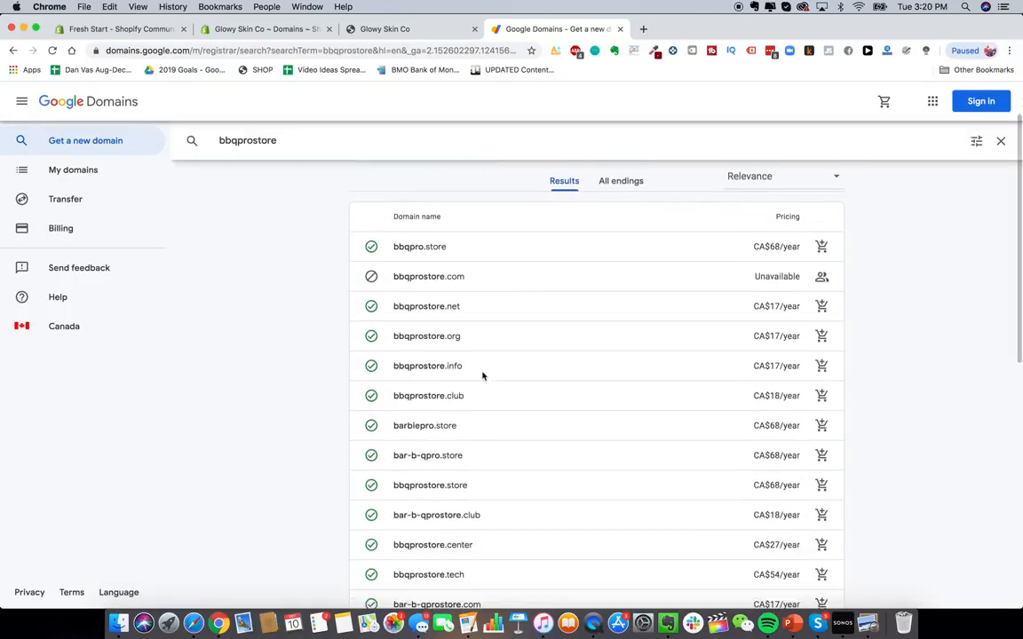
pyautogui.scroll(3, 482, 375)
pyautogui.scroll(-1, 455, 344)
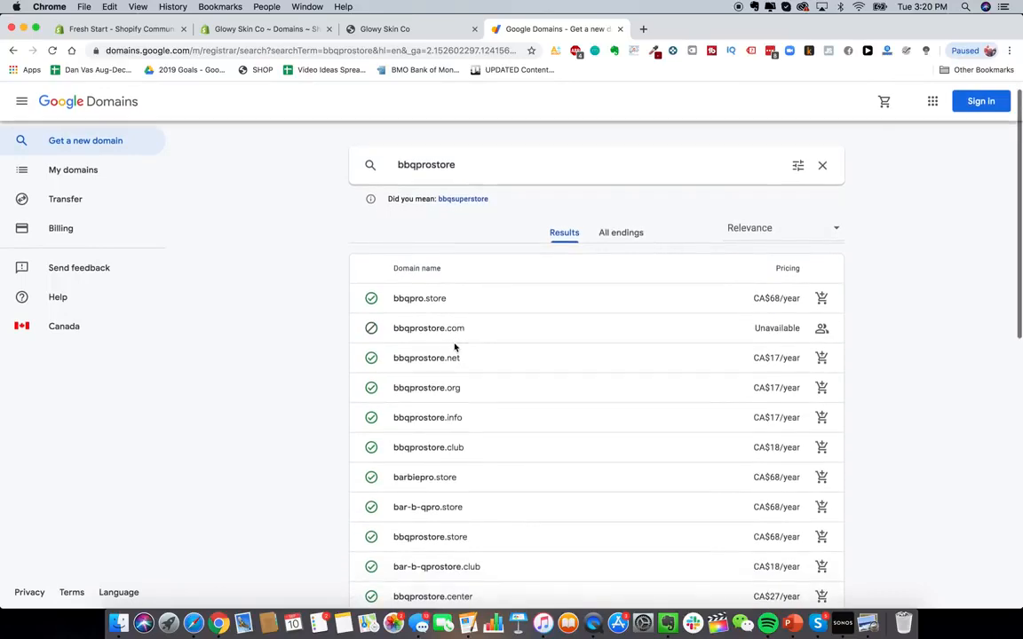
pyautogui.scroll(1, 455, 344)
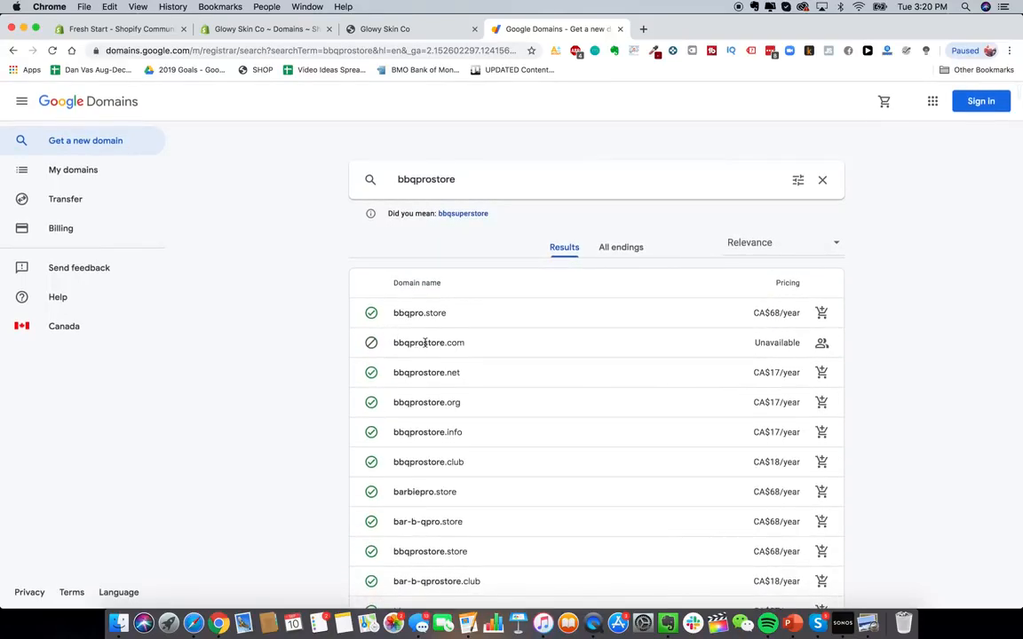
# - Visit bbqprostore.com in a new tab, then return to the Google Domains results
pyautogui.click(643, 28)
pyautogui.write('bbqprosto')
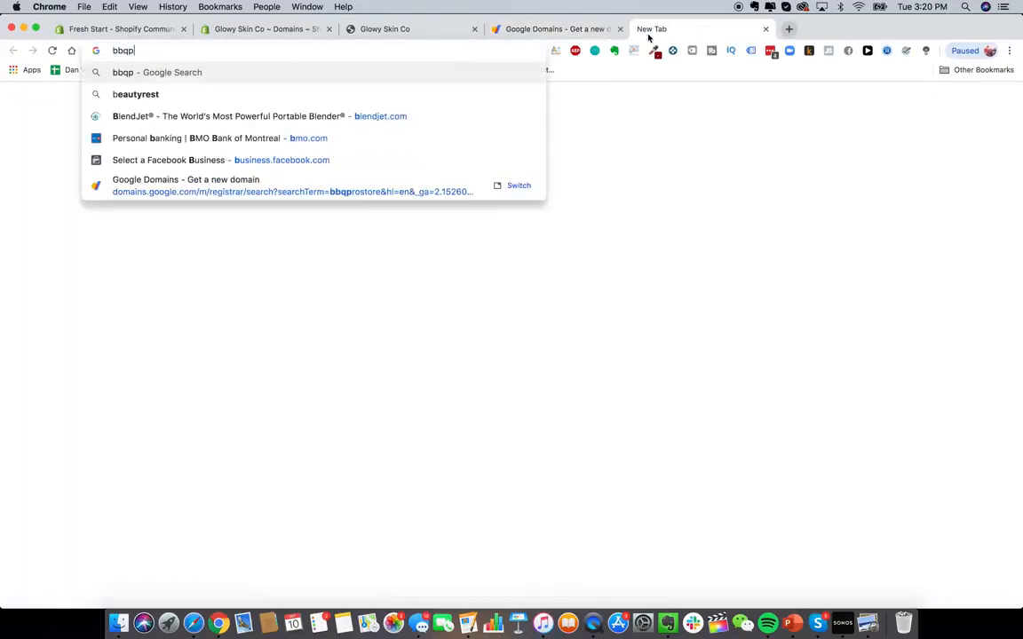
pyautogui.write('re.com')
pyautogui.press('Return')
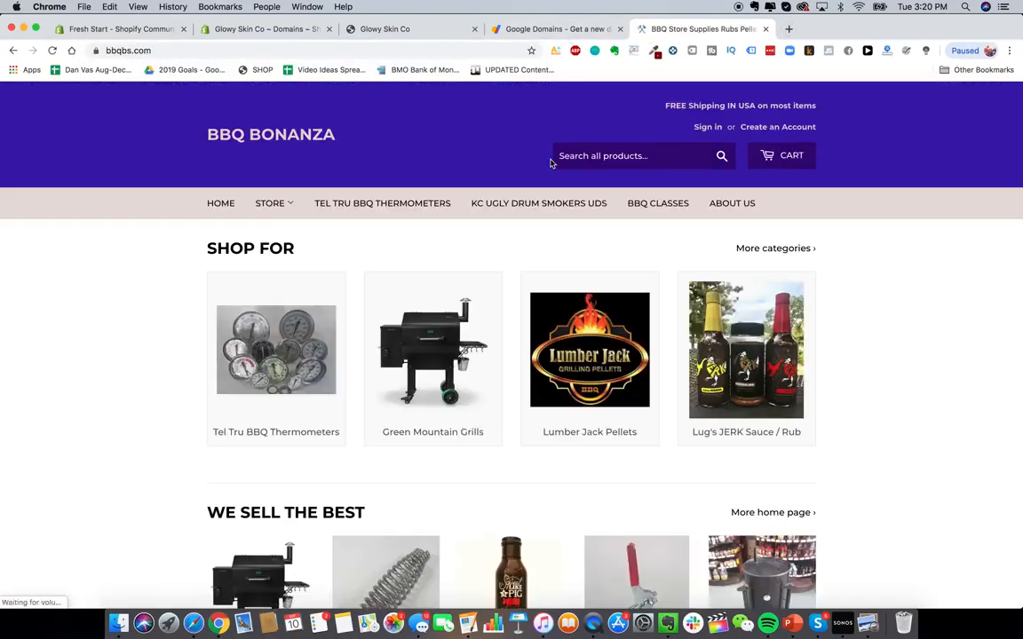
pyautogui.click(541, 29)
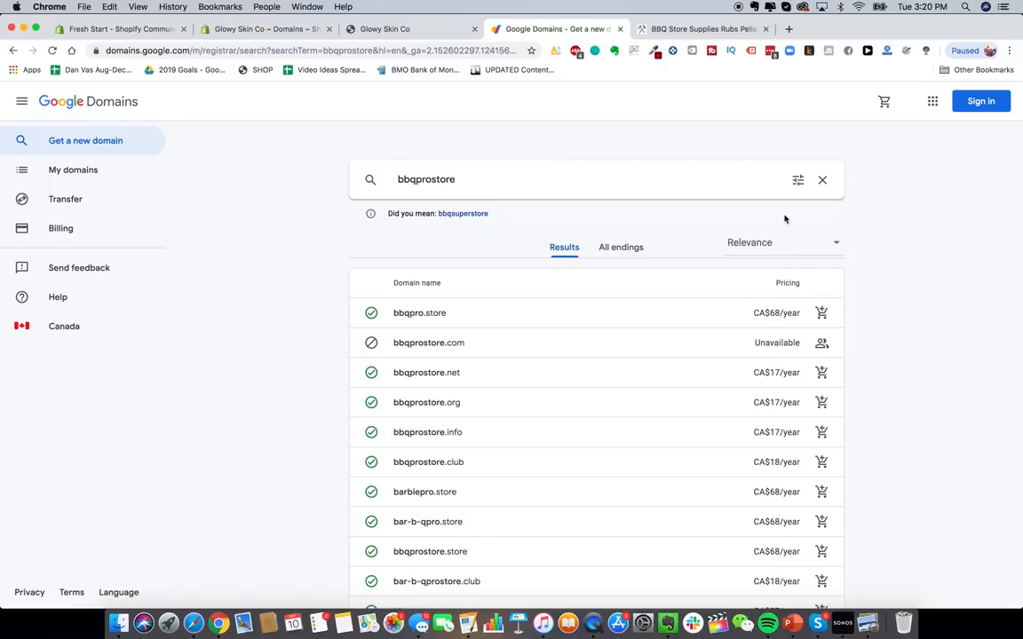
# - Open GoDaddy in a new tab and search for the domain glowyskinco.com
pyautogui.click(789, 28)
pyautogui.write('god')
pyautogui.press('Return')
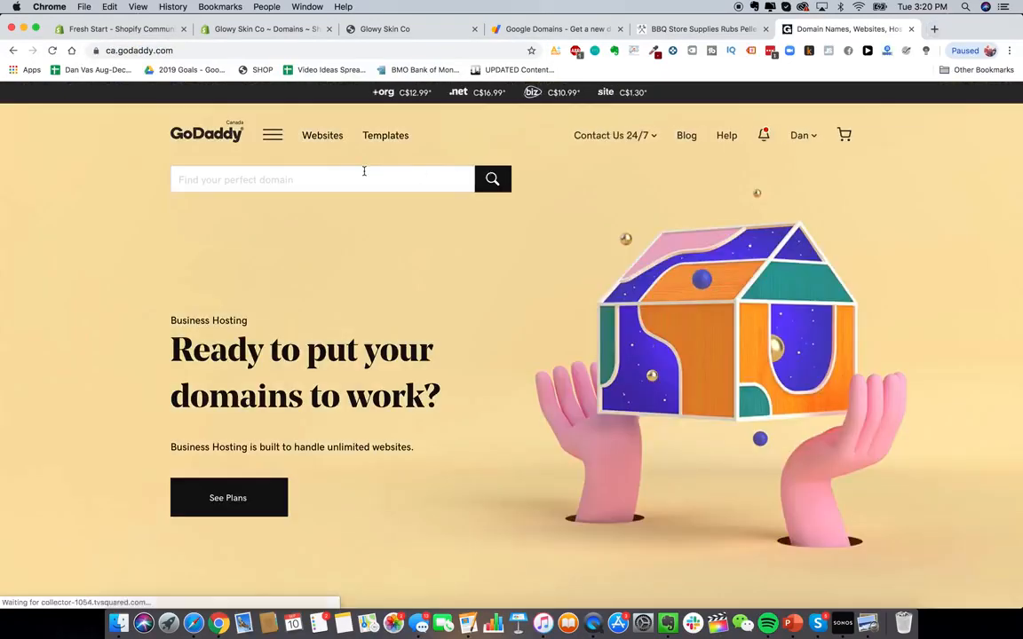
pyautogui.click(343, 177)
pyautogui.write('glowyskin.com')
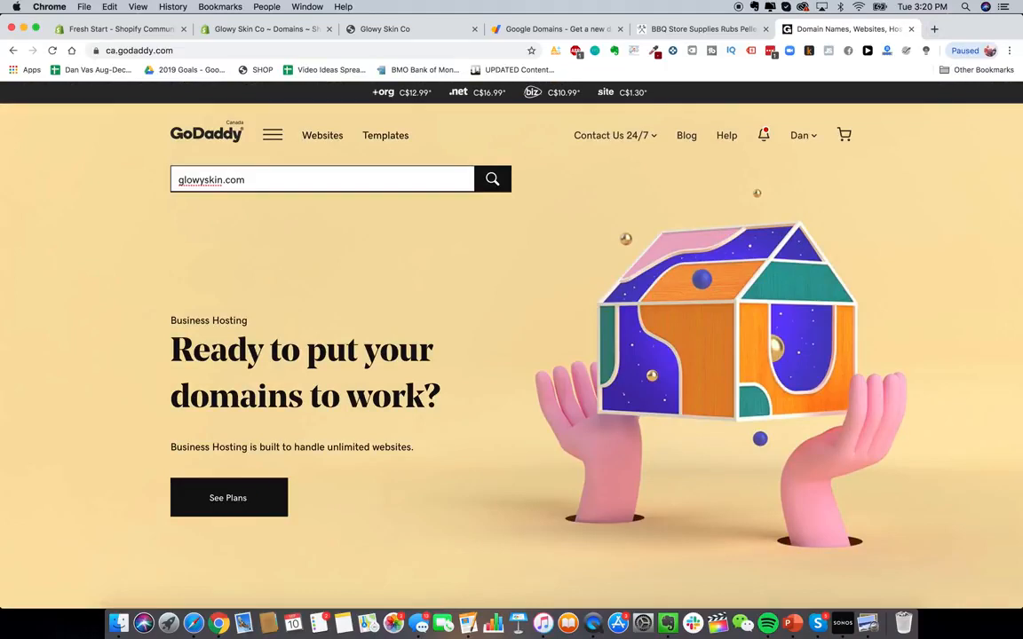
pyautogui.click(222, 179)
pyautogui.write('co')
pyautogui.press('Return')
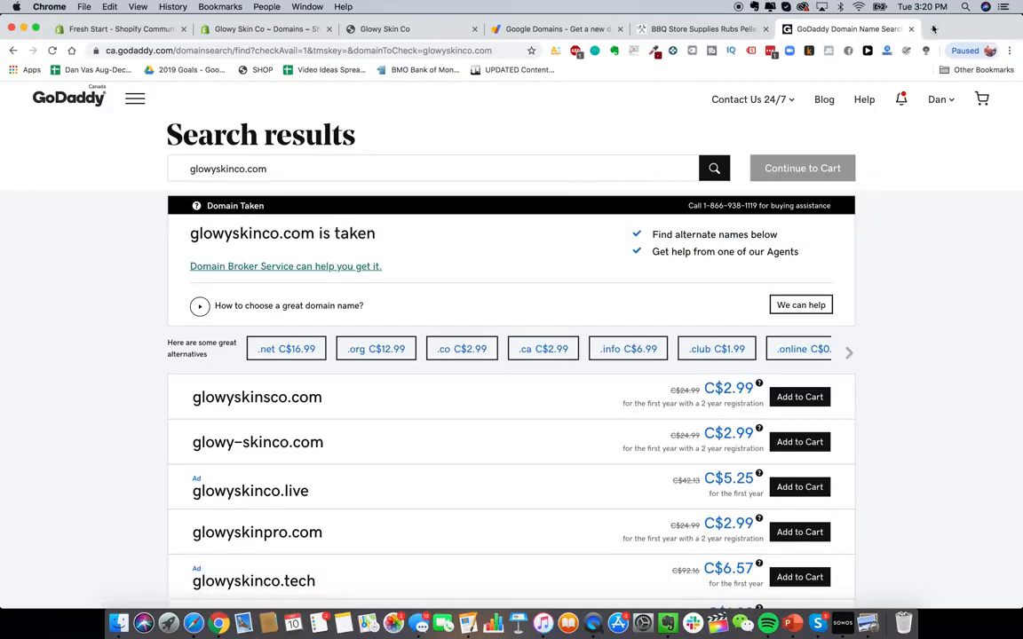
# - Search the web for namecheap, open the Namecheap site and scroll its homepage
pyautogui.click(934, 29)
pyautogui.write('namecheap')
pyautogui.press('Return')
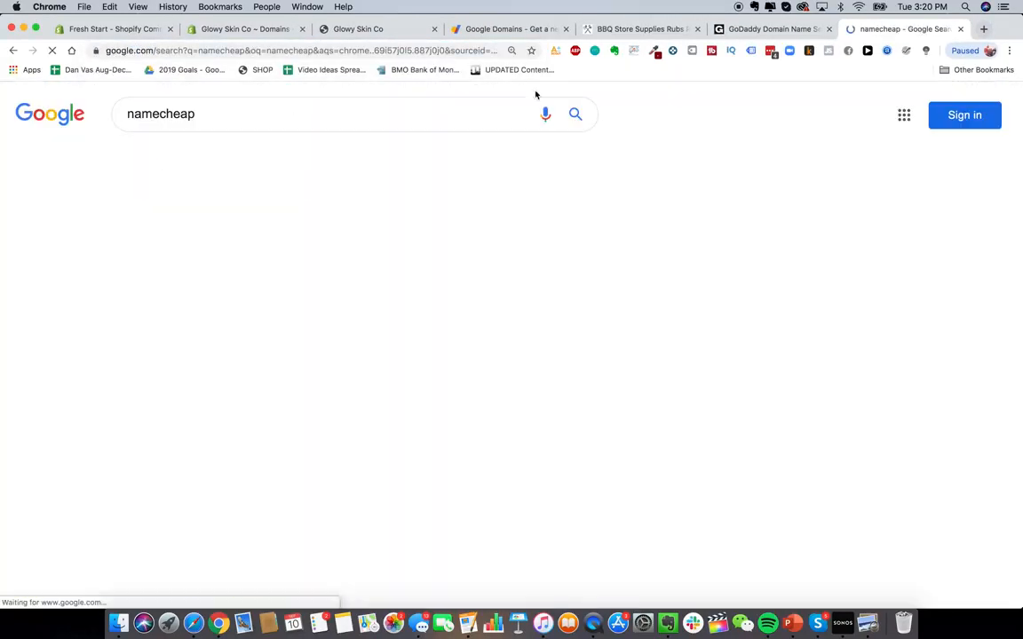
pyautogui.click(268, 227)
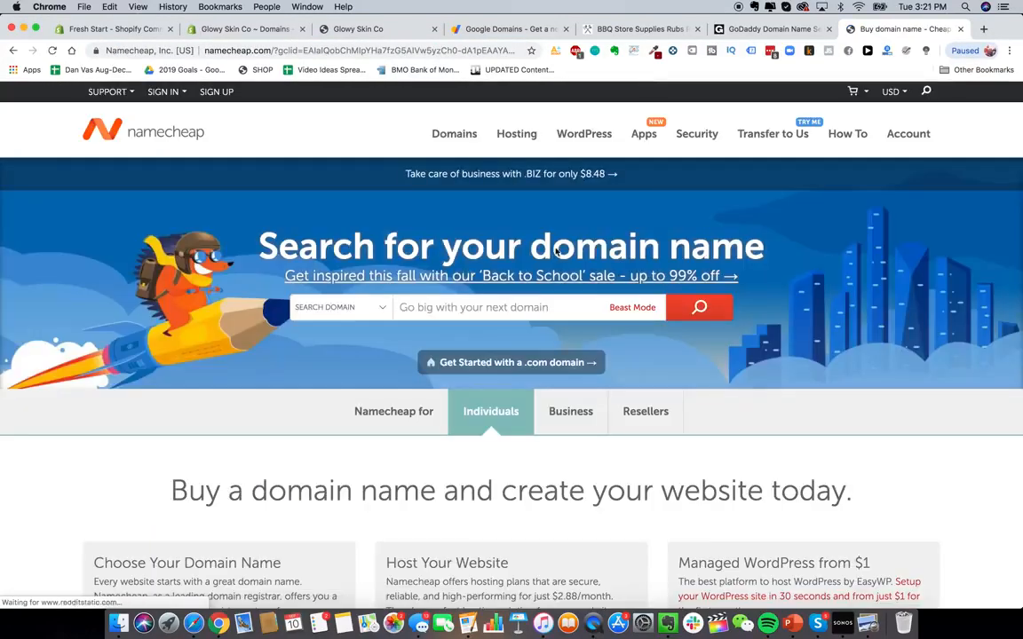
pyautogui.scroll(-2, 587, 324)
pyautogui.scroll(2, 586, 324)
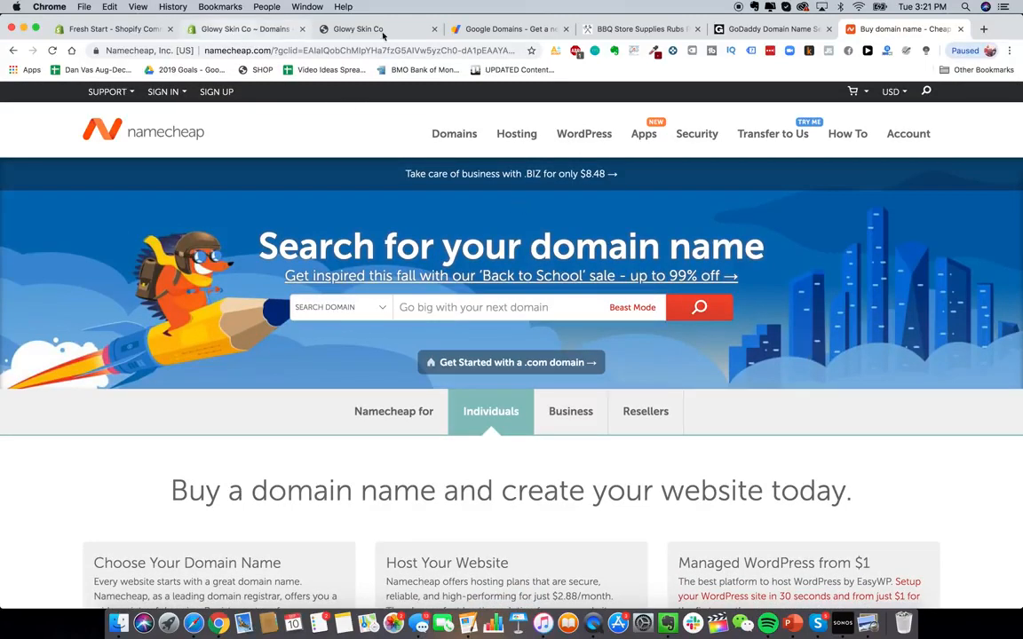
# - Return to the store admin and open the Online Store Preferences page
pyautogui.click(234, 33)
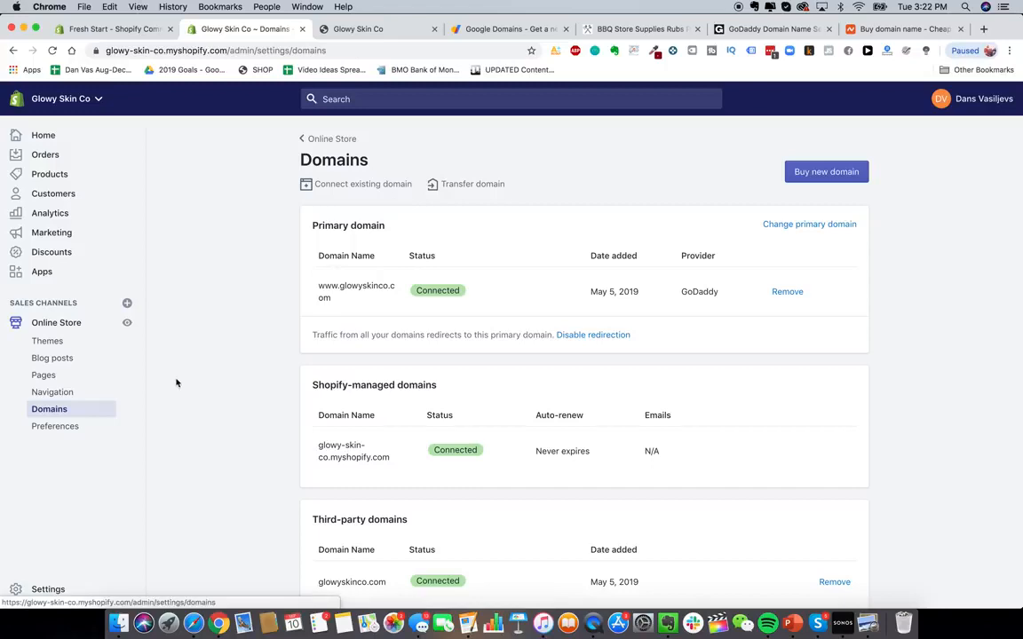
pyautogui.click(60, 430)
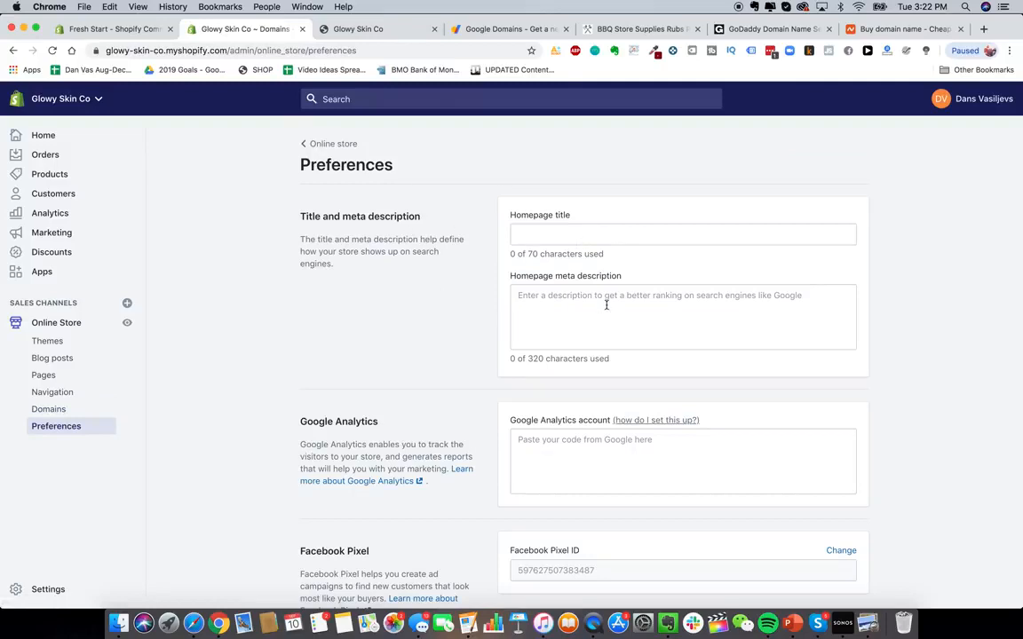
pyautogui.scroll(-5, 606, 305)
pyautogui.scroll(5, 606, 307)
# - Load heysilkyskin.com in the Google Domains tab, then switch to the storefront tab
pyautogui.click(502, 28)
pyautogui.click(479, 51)
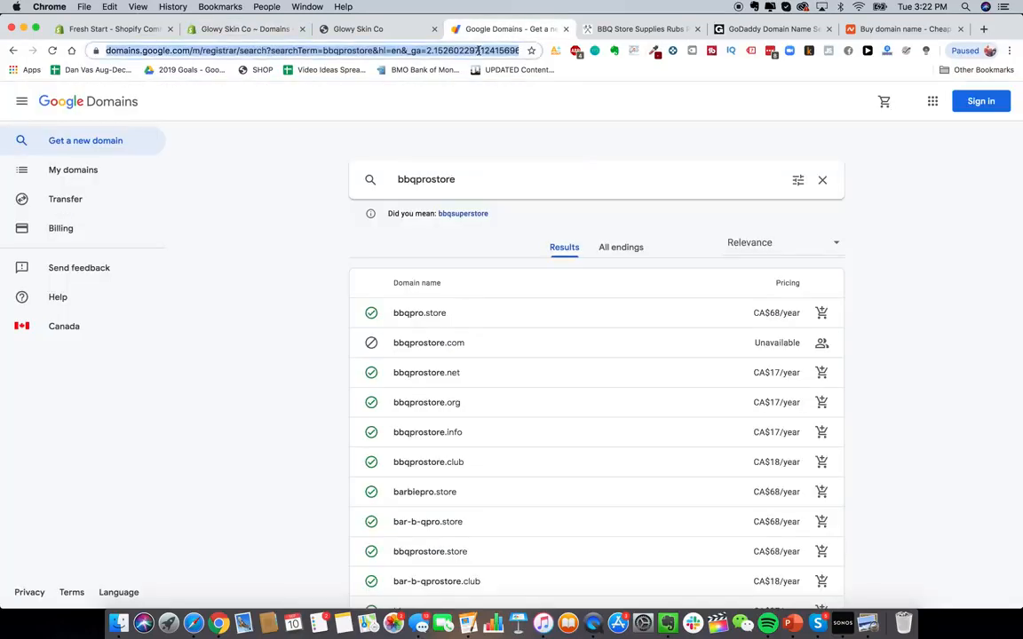
pyautogui.write('heysilkyskin.com')
pyautogui.press('Return')
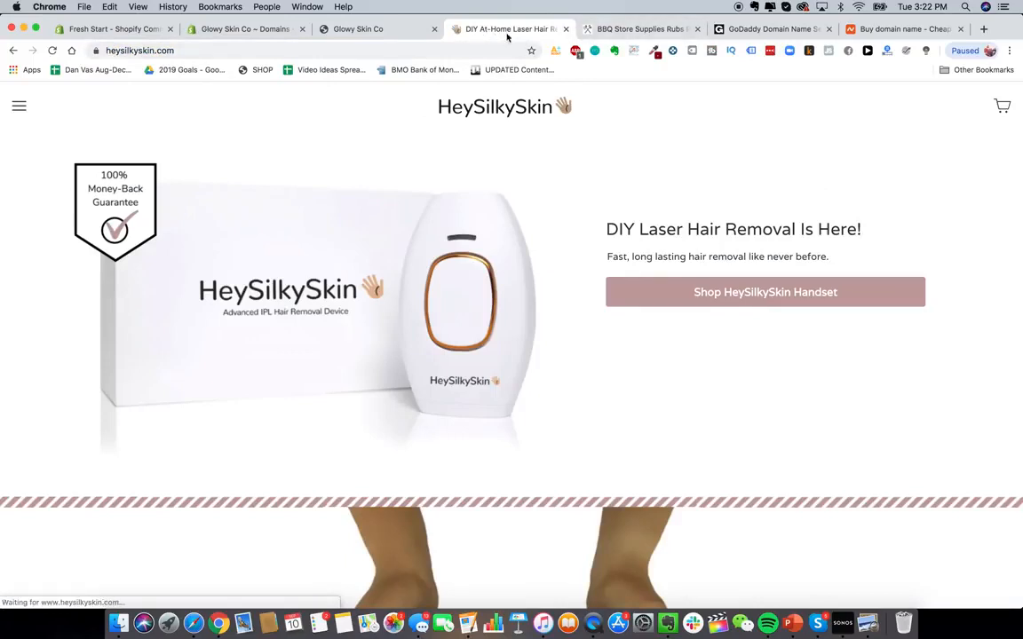
pyautogui.click(413, 34)
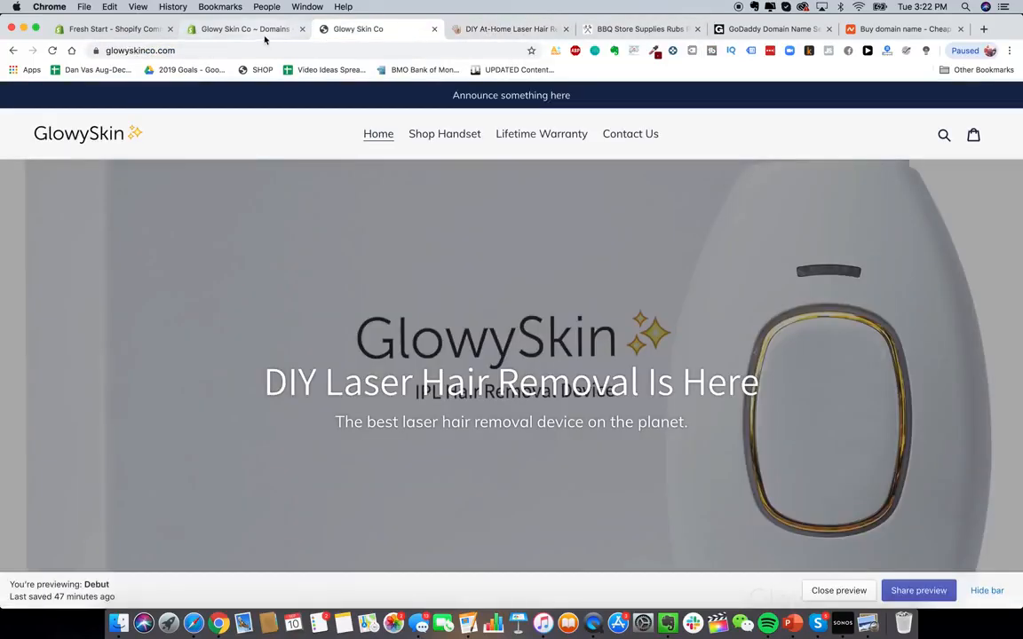
# - In the admin Preferences, set the homepage title to "Glowy Skin Premium Laser Hair Removal"
pyautogui.click(237, 31)
pyautogui.click(542, 232)
pyautogui.write('Glowy SKi')
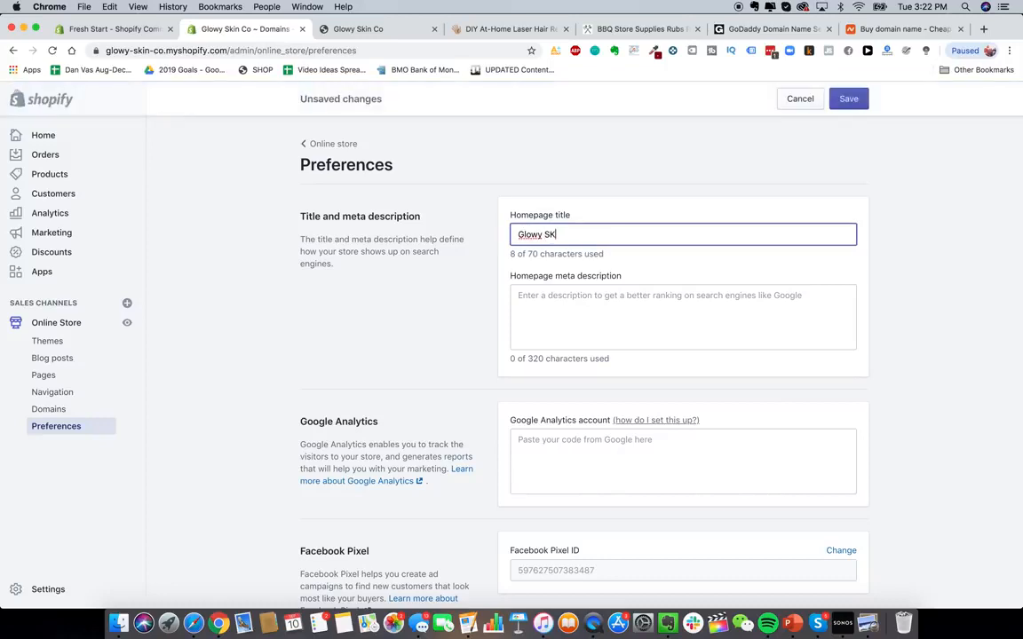
pyautogui.press('BackSpace')
pyautogui.press('BackSpace')
pyautogui.write('kin Premi')
pyautogui.write('um Laser Hair Removal')
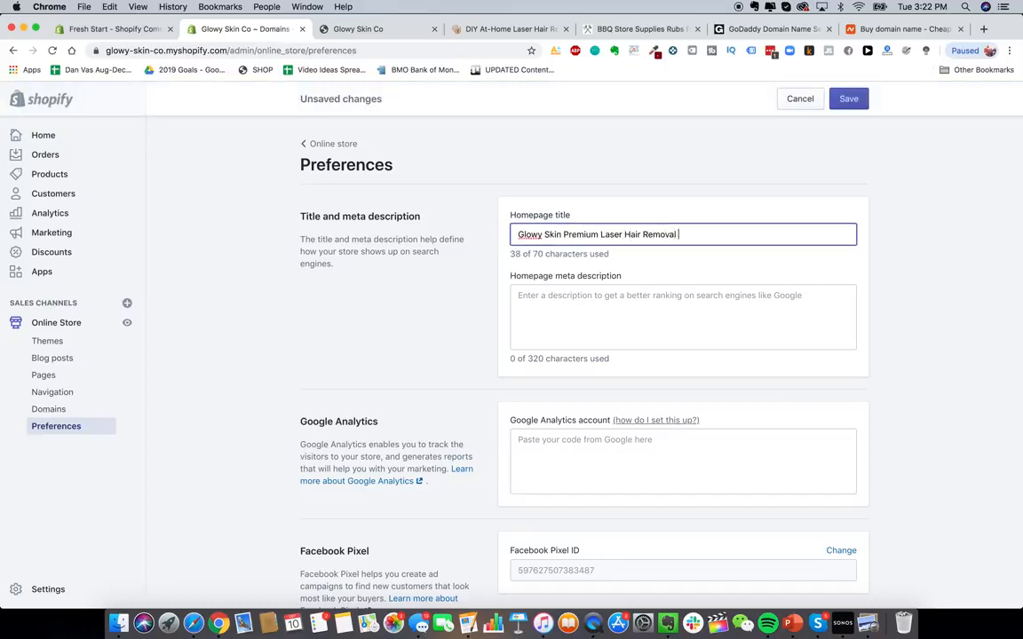
# - Remove the trailing space from the homepage title
pyautogui.press('BackSpace')
pyautogui.click(613, 301)
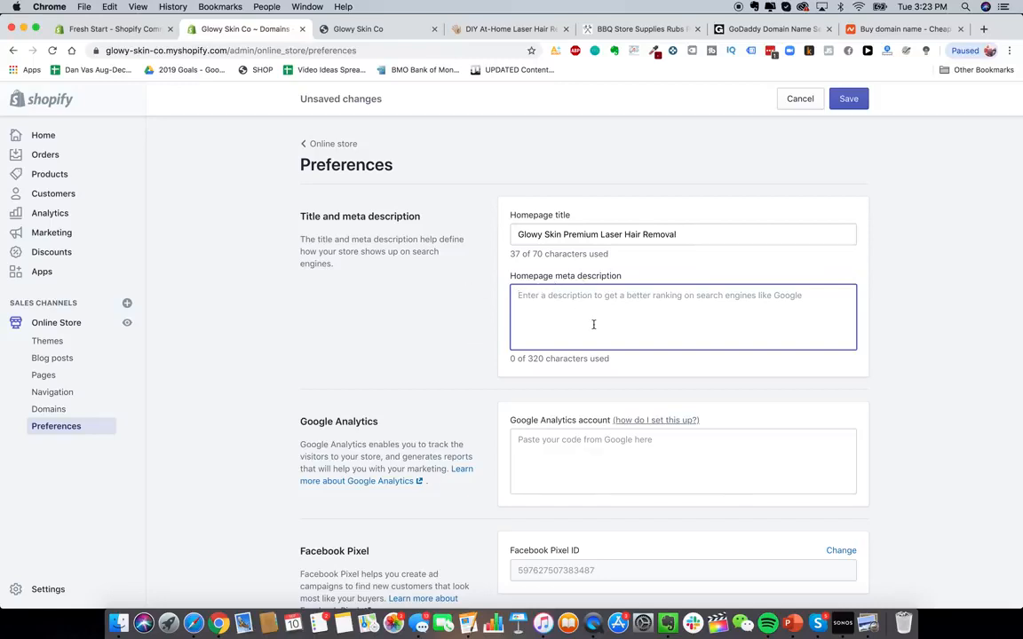
pyautogui.write('glowy skinp remove')
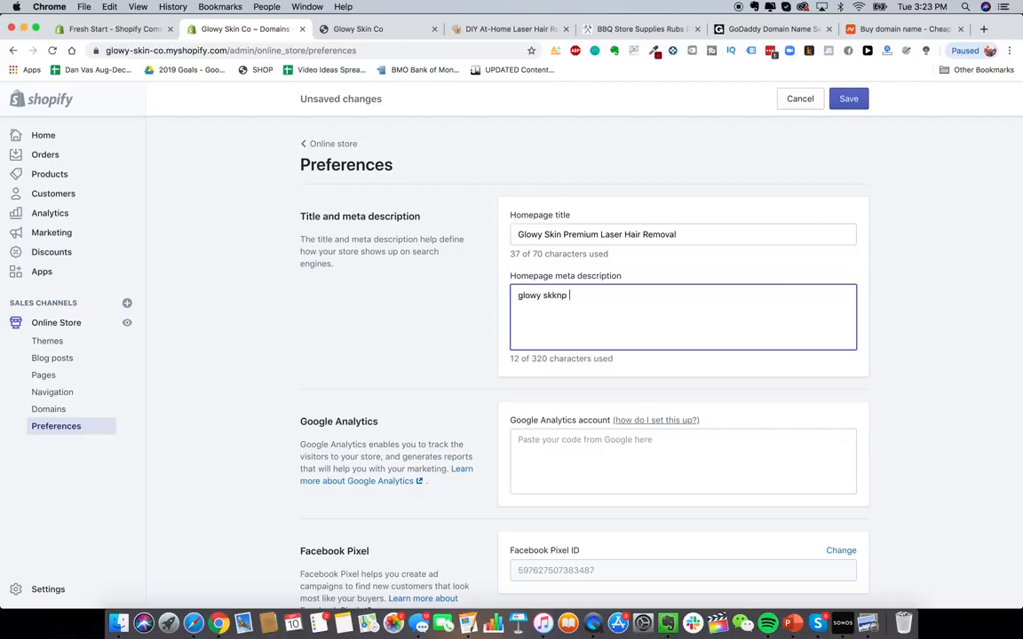
pyautogui.press('super+a')
pyautogui.press('BackSpace')
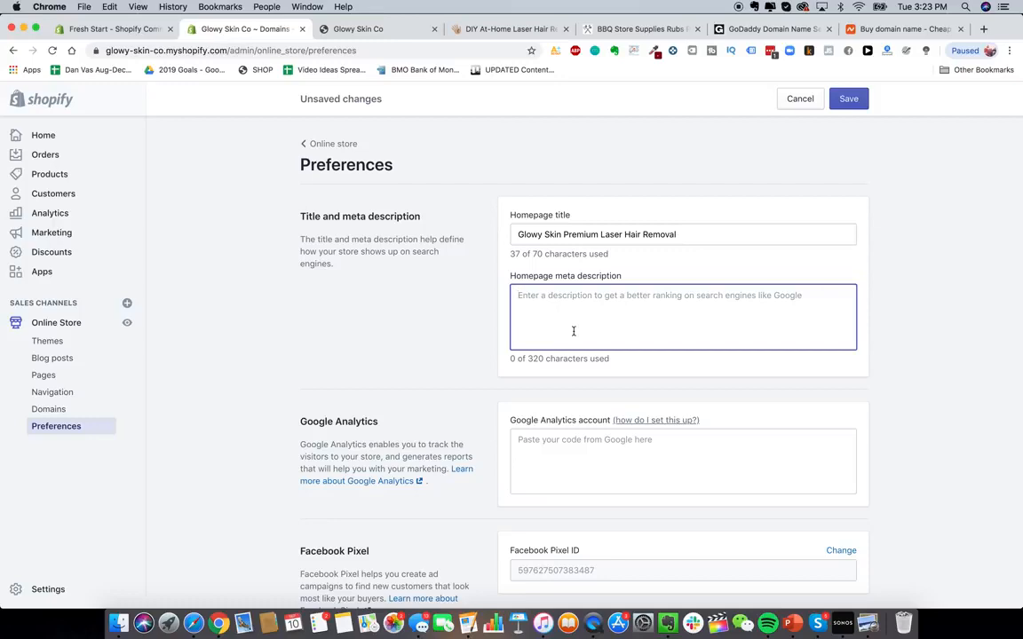
# - Write the homepage meta description: "The best DIY premium laser hair removal devices available on the market today. Remove hair easily and automatically from the comfort of your home."
pyautogui.write('The best DIY p')
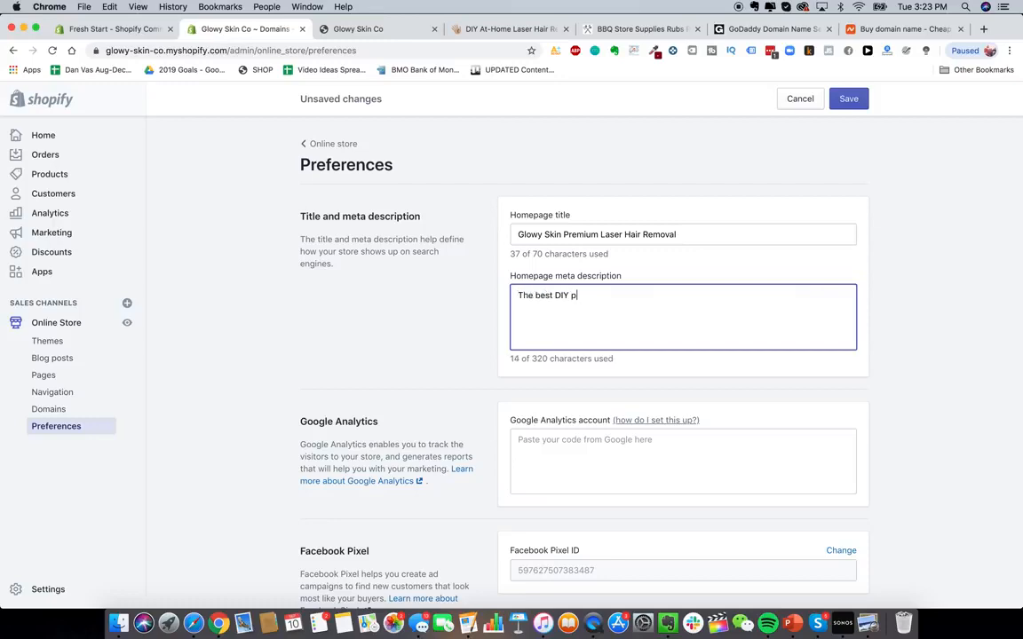
pyautogui.write('remium a')
pyautogui.press('BackSpace')
pyautogui.write('l')
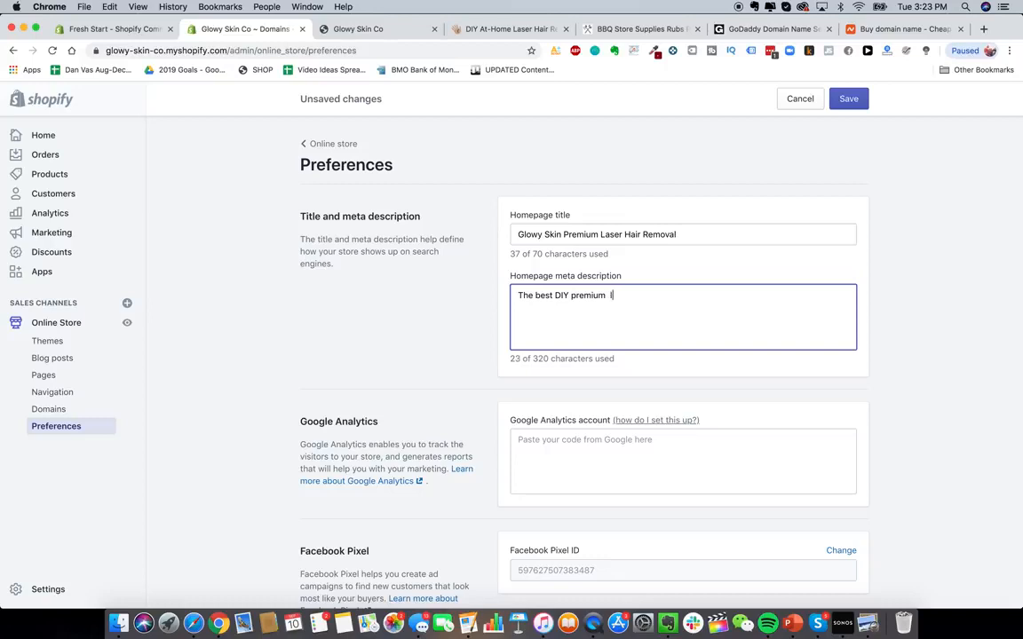
pyautogui.write('aser hair removal devices available on the market today. ')
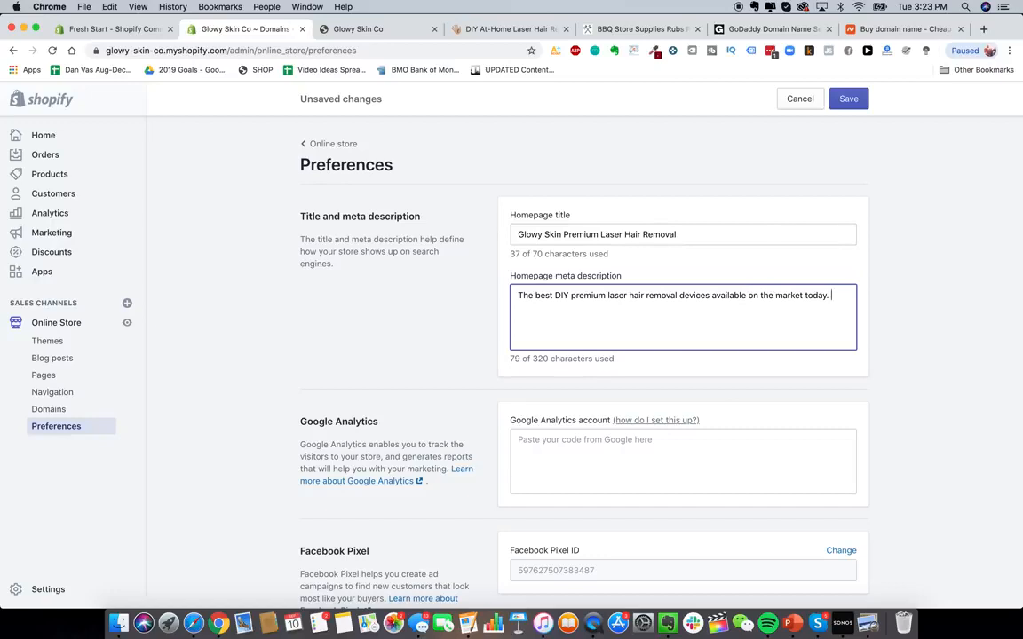
pyautogui.write('Remove ah')
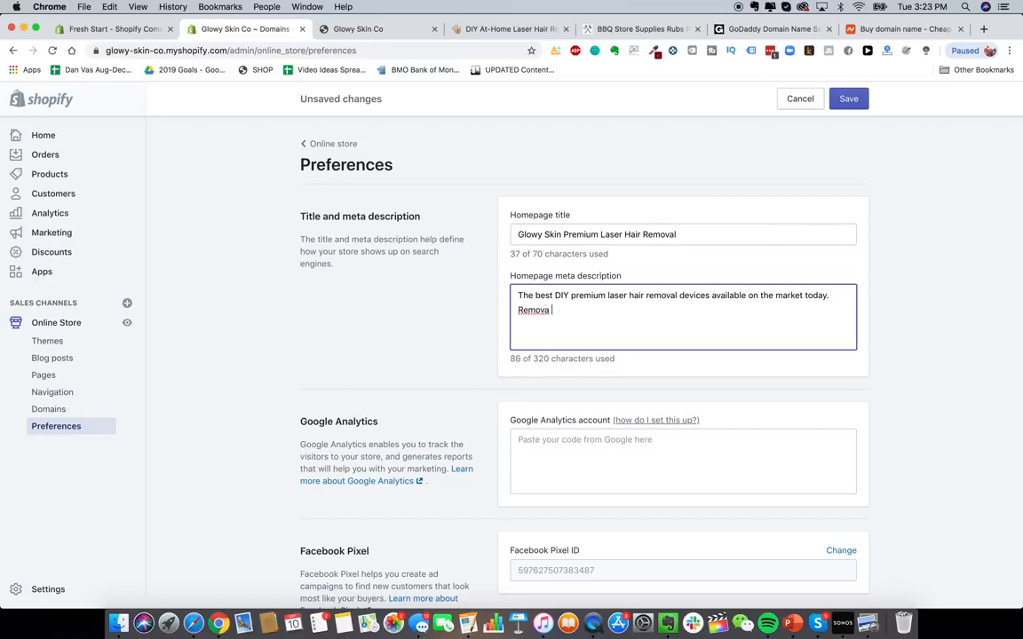
pyautogui.write('hair easily and automatically ..')
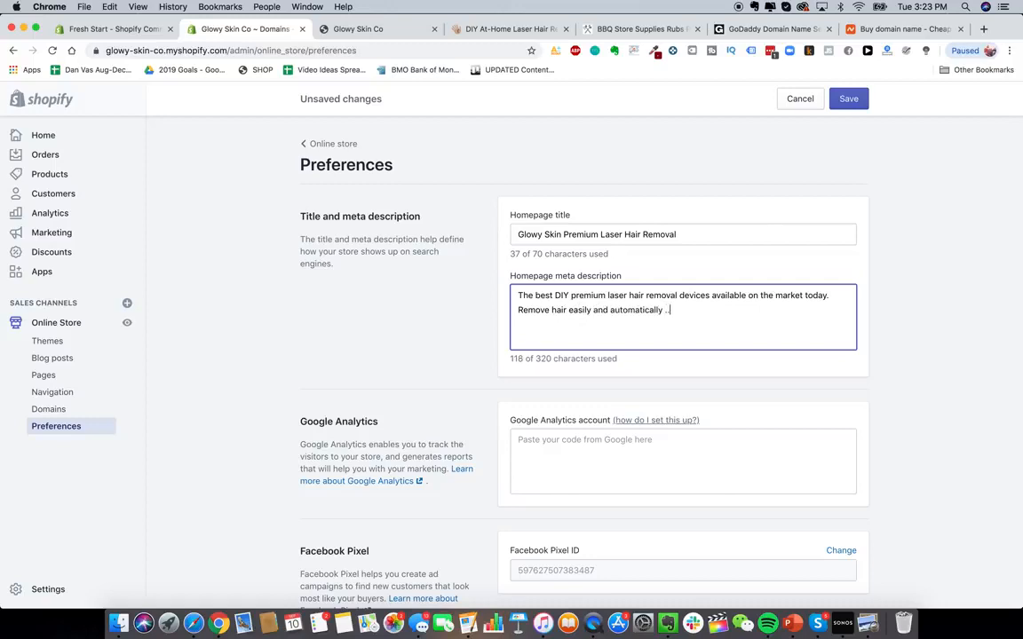
pyautogui.press('BackSpace')
pyautogui.press('BackSpace')
pyautogui.write('from the comfort of y')
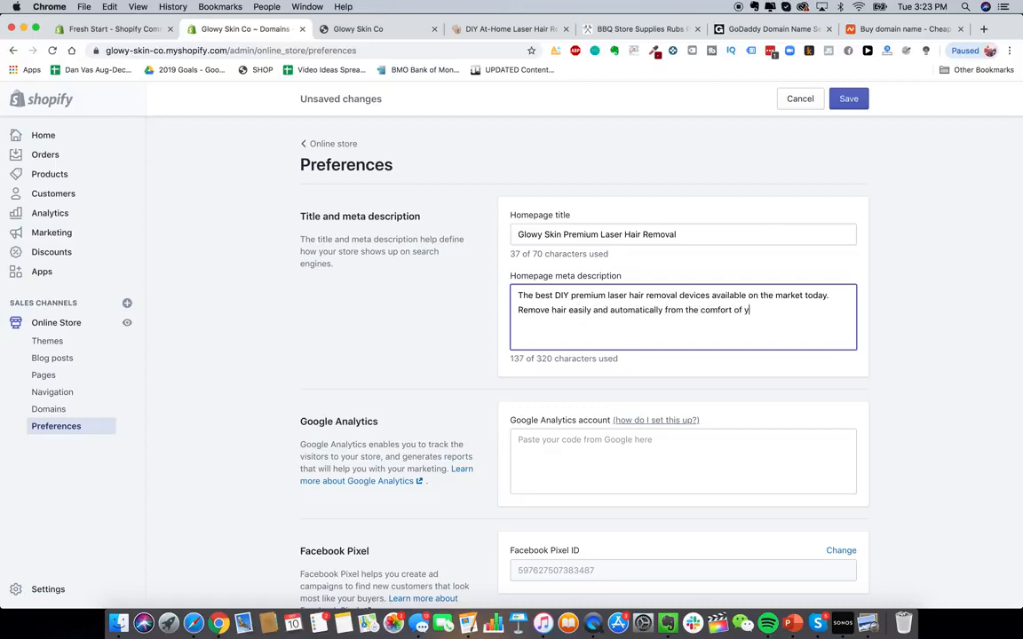
pyautogui.write('our home.')
pyautogui.click(411, 278)
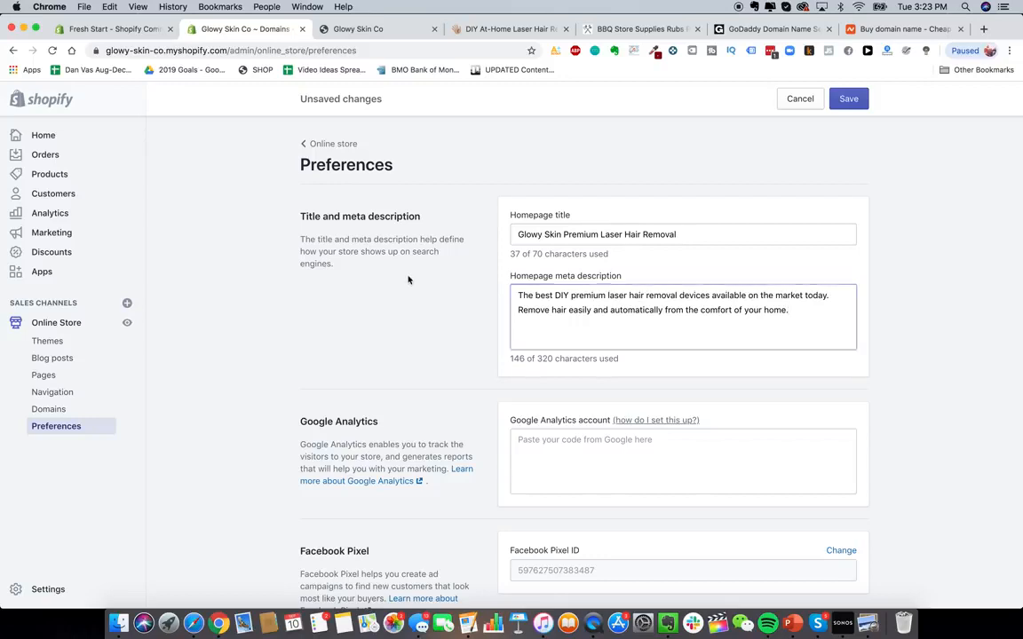
# - Open Google Analytics from the web search results and start signing up for an account
pyautogui.scroll(-2, 411, 279)
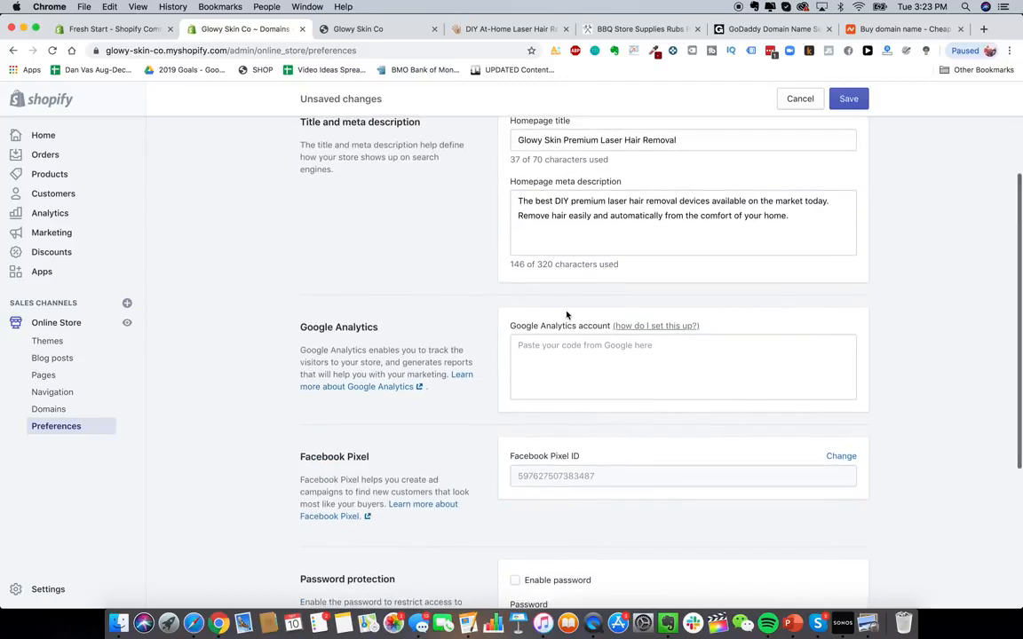
pyautogui.scroll(1, 447, 349)
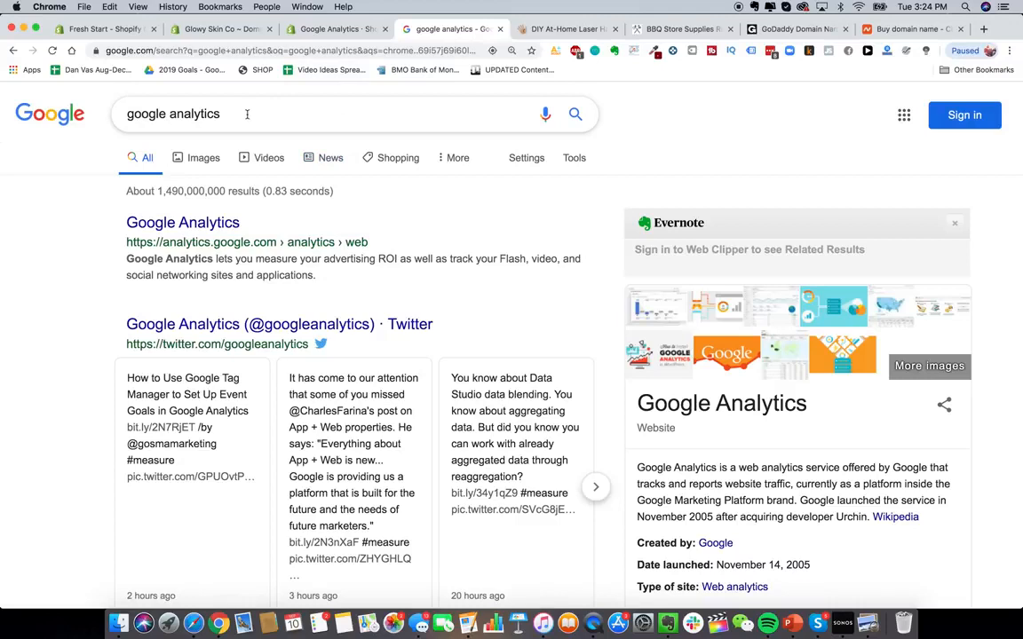
pyautogui.click(186, 223)
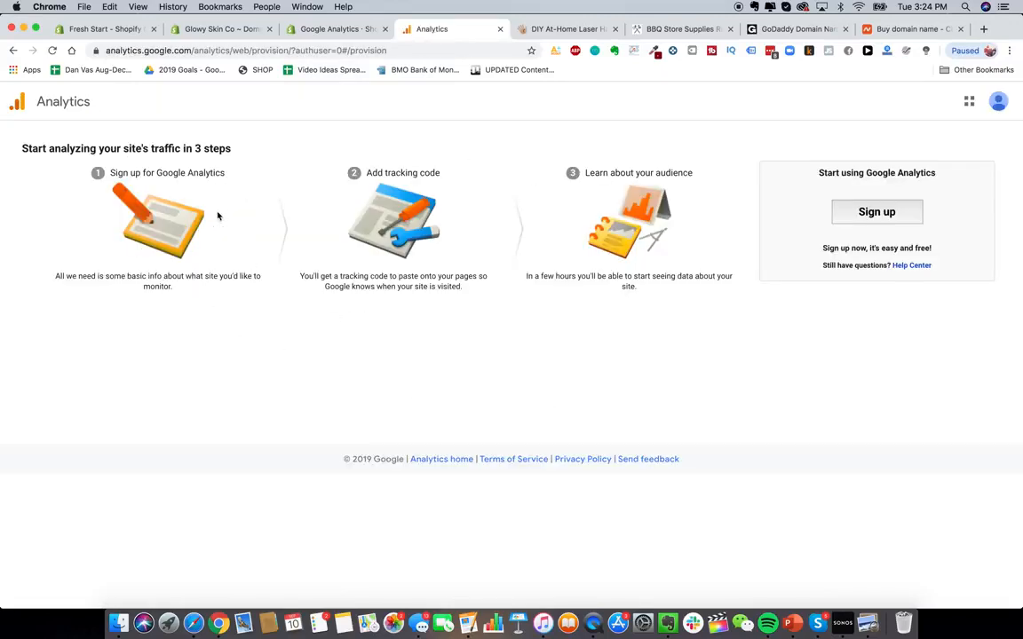
pyautogui.click(873, 210)
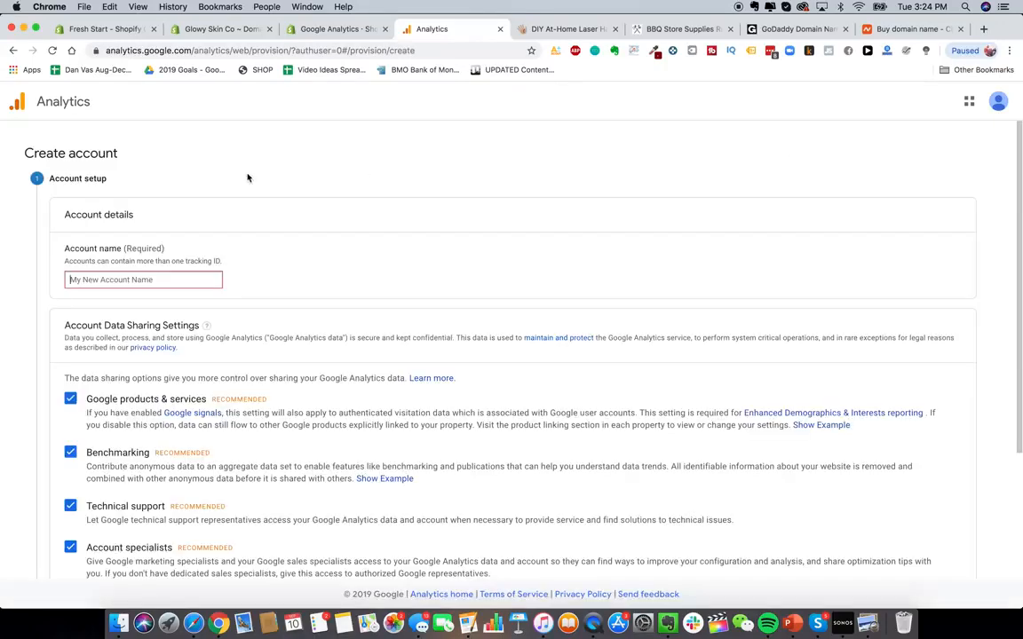
# - Name the new Analytics account Glowy Skin, keeping the default data sharing settings, and continue
pyautogui.scroll(-1, 192, 251)
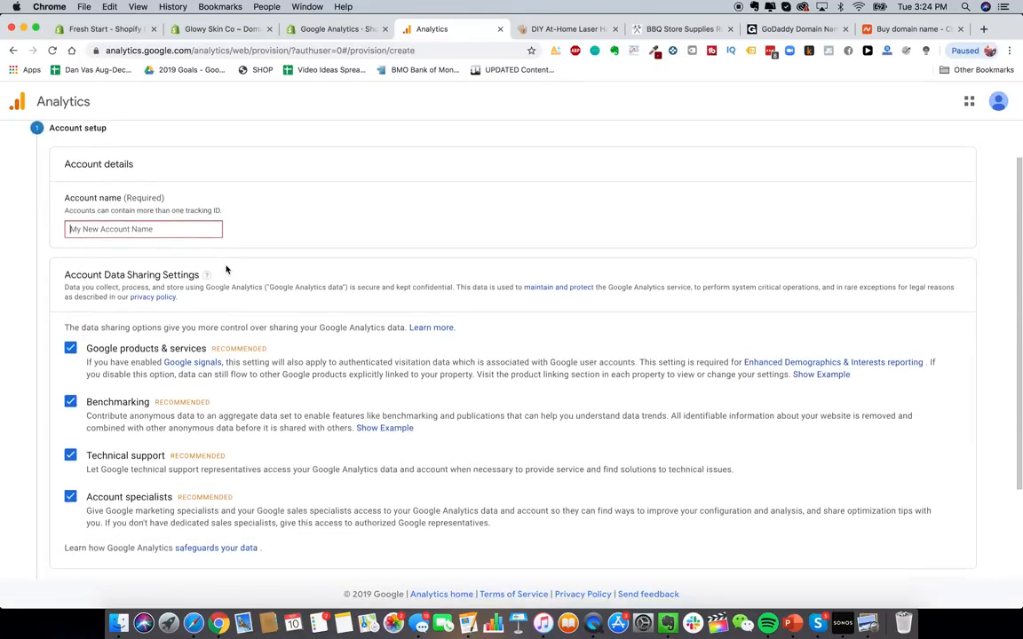
pyautogui.write('Glowy Skin')
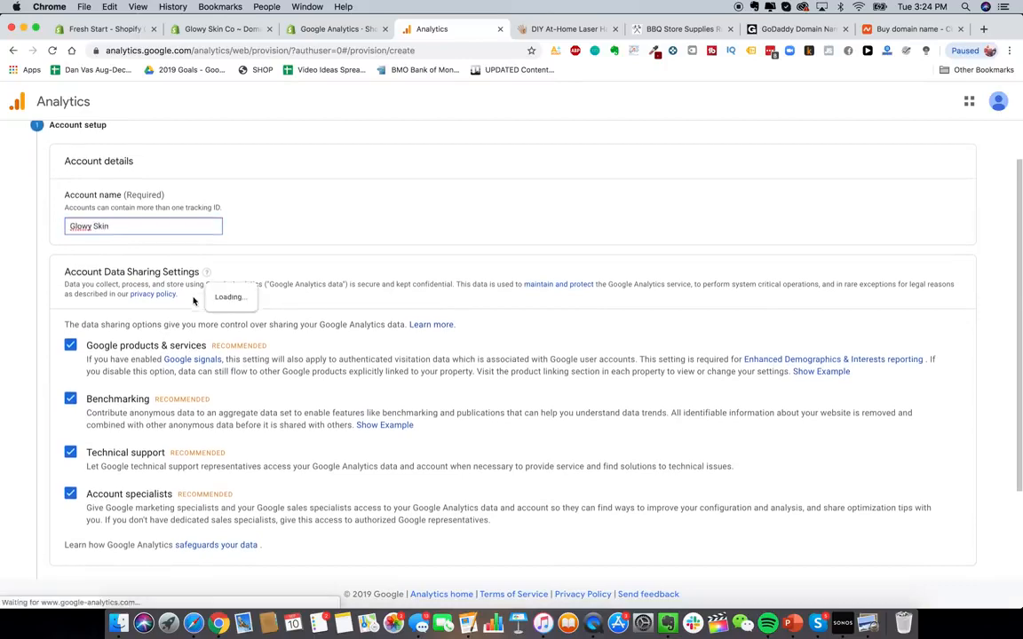
pyautogui.scroll(-3, 246, 322)
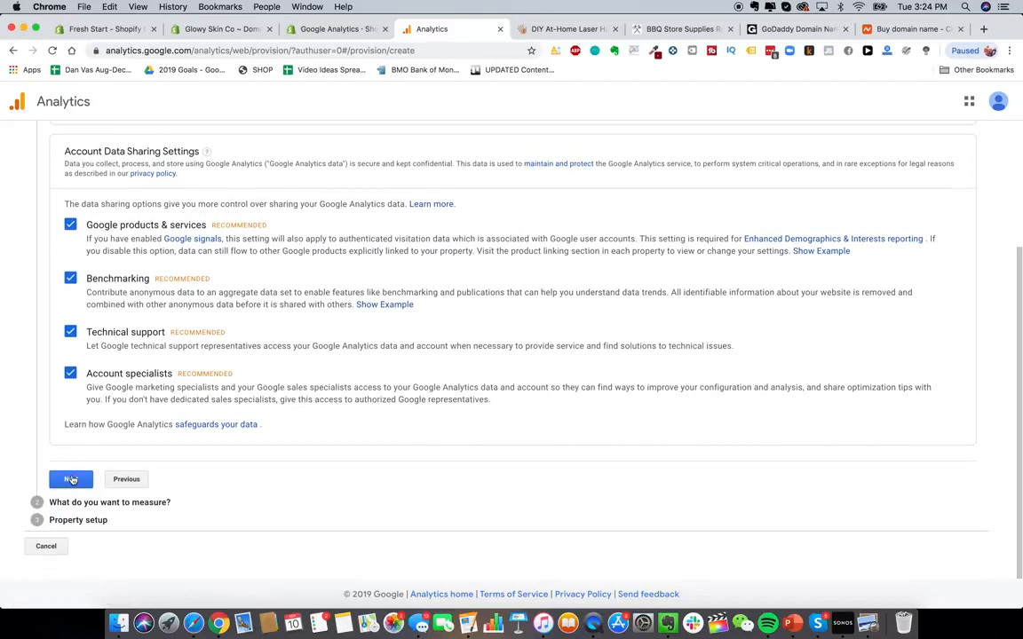
pyautogui.click(71, 480)
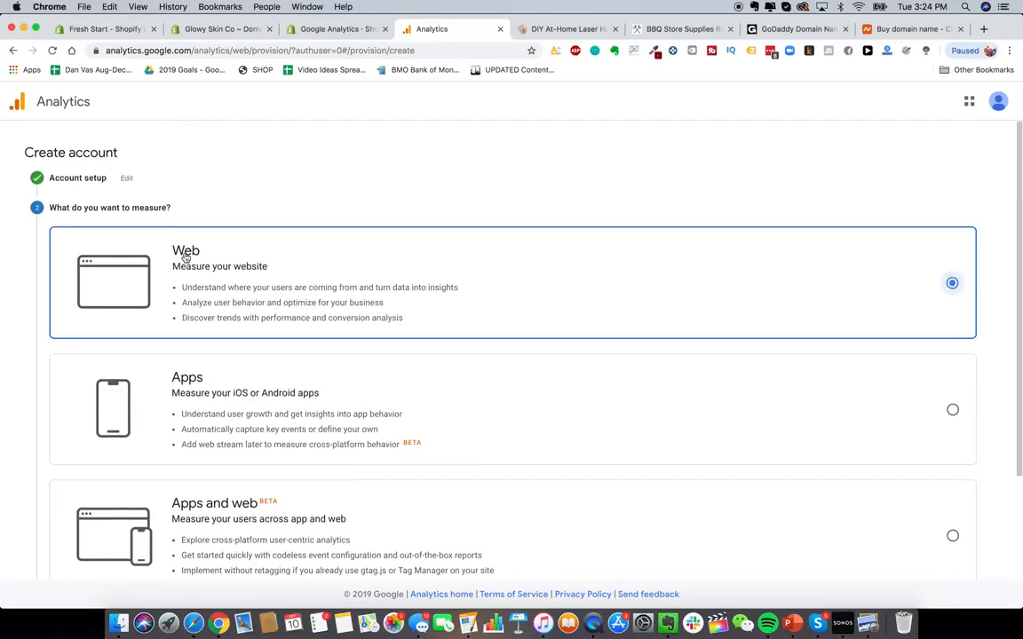
# - Choose Web as what to measure and continue to property setup
pyautogui.scroll(-2, 386, 327)
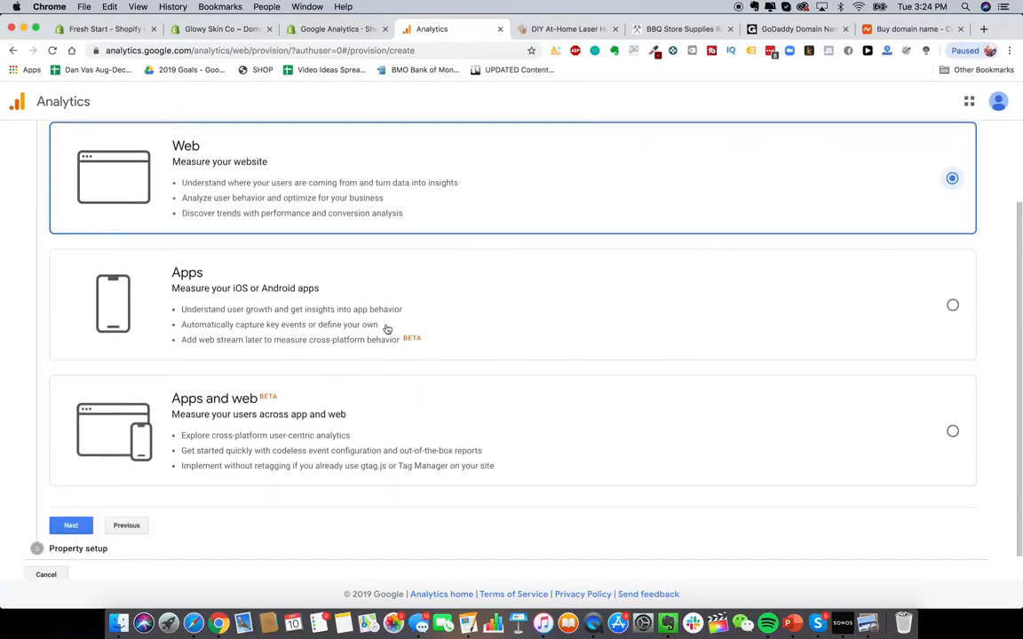
pyautogui.scroll(-1, 178, 355)
pyautogui.click(71, 493)
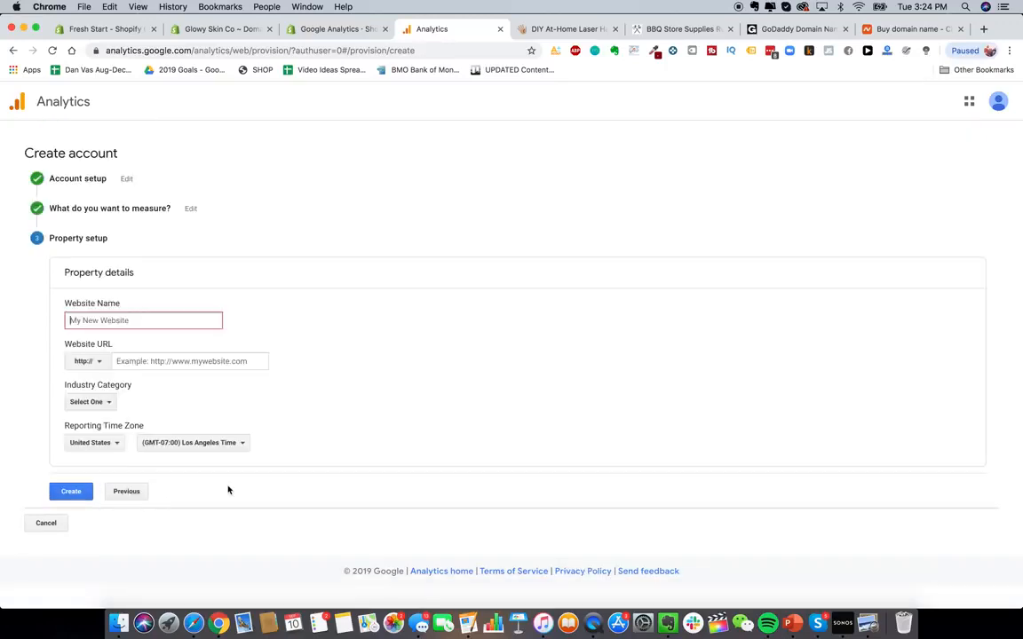
pyautogui.write('Glowy Skin')
pyautogui.click(105, 363)
pyautogui.click(97, 400)
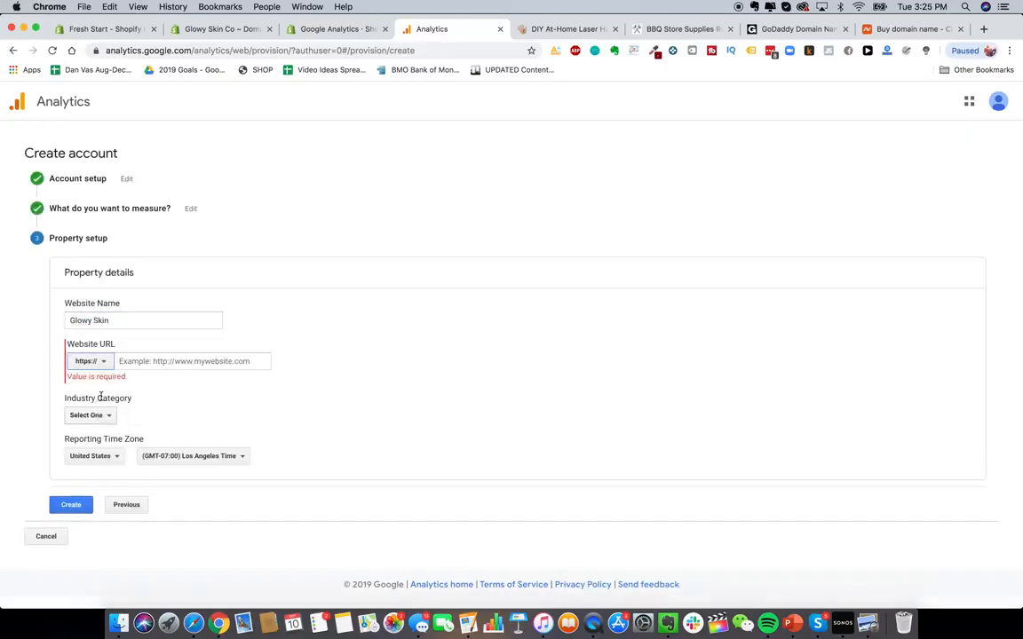
pyautogui.click(137, 361)
pyautogui.write('www.gl')
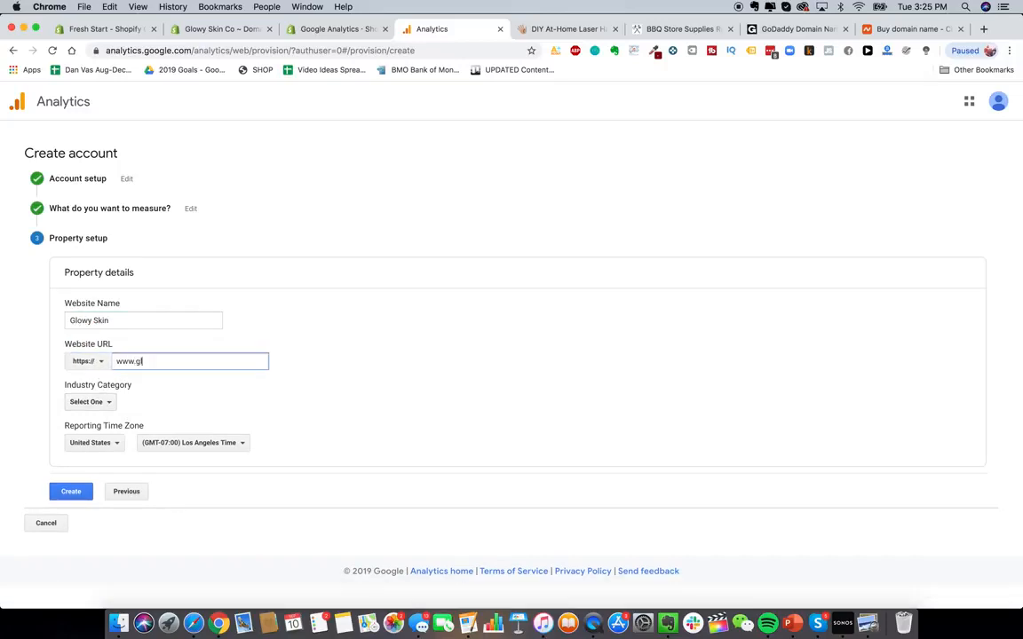
pyautogui.write('owyskinco.com')
# - Set the property's industry category to Shopping
pyautogui.click(87, 403)
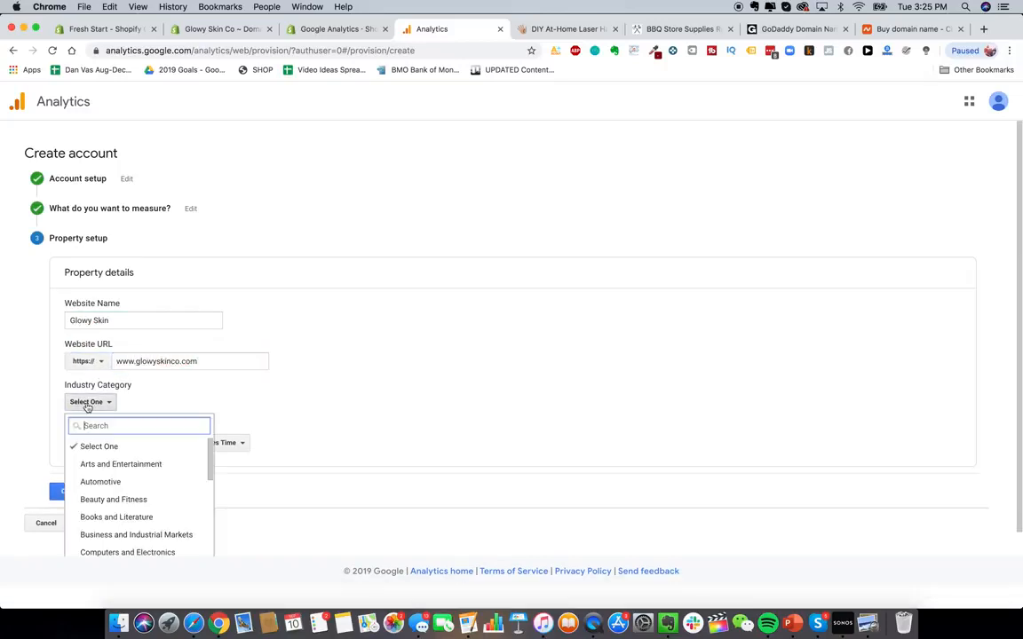
pyautogui.scroll(-5, 114, 452)
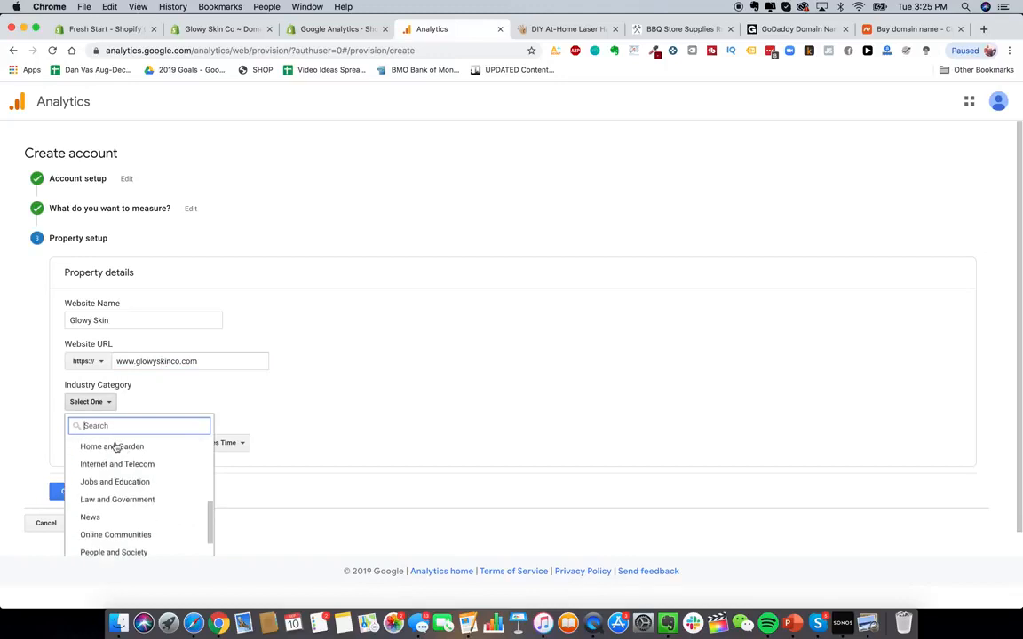
pyautogui.scroll(3, 148, 504)
pyautogui.write('re')
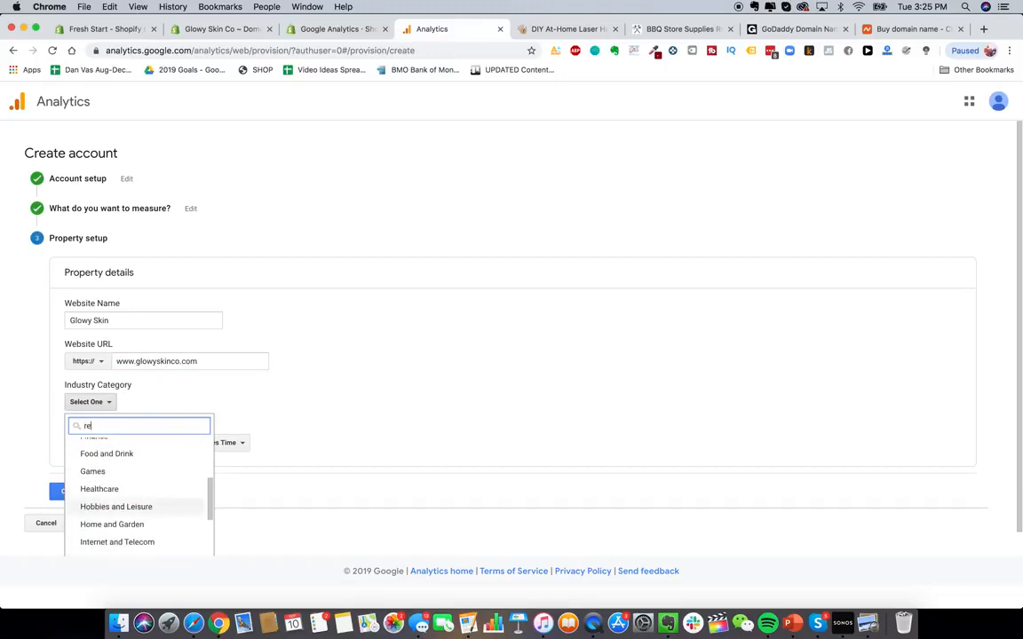
pyautogui.write('tail')
pyautogui.click(174, 426)
pyautogui.scroll(-1, 144, 461)
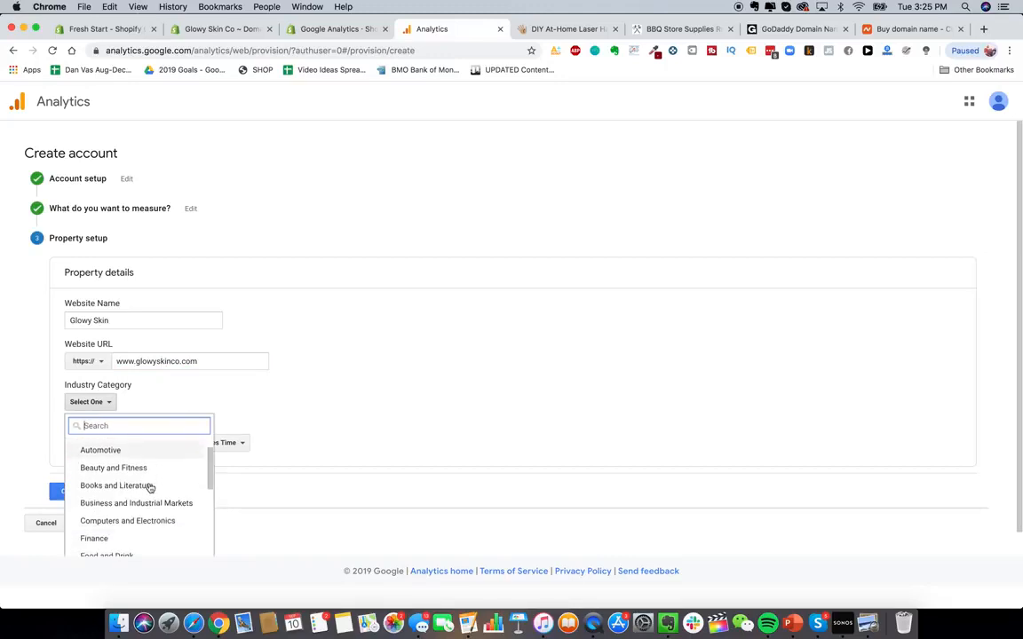
pyautogui.click(140, 467)
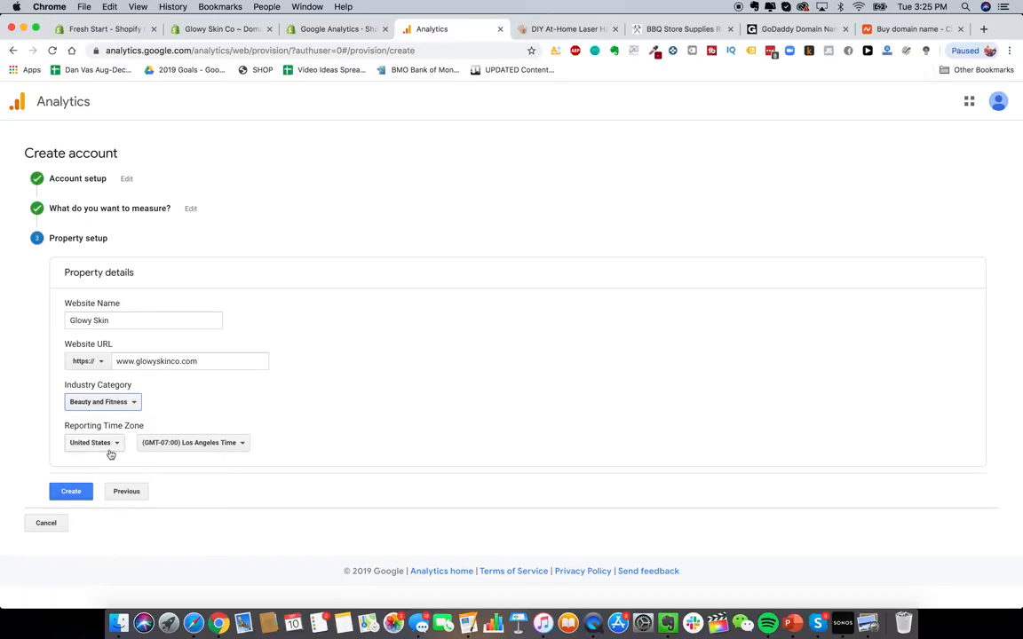
pyautogui.click(89, 403)
pyautogui.scroll(-10, 122, 503)
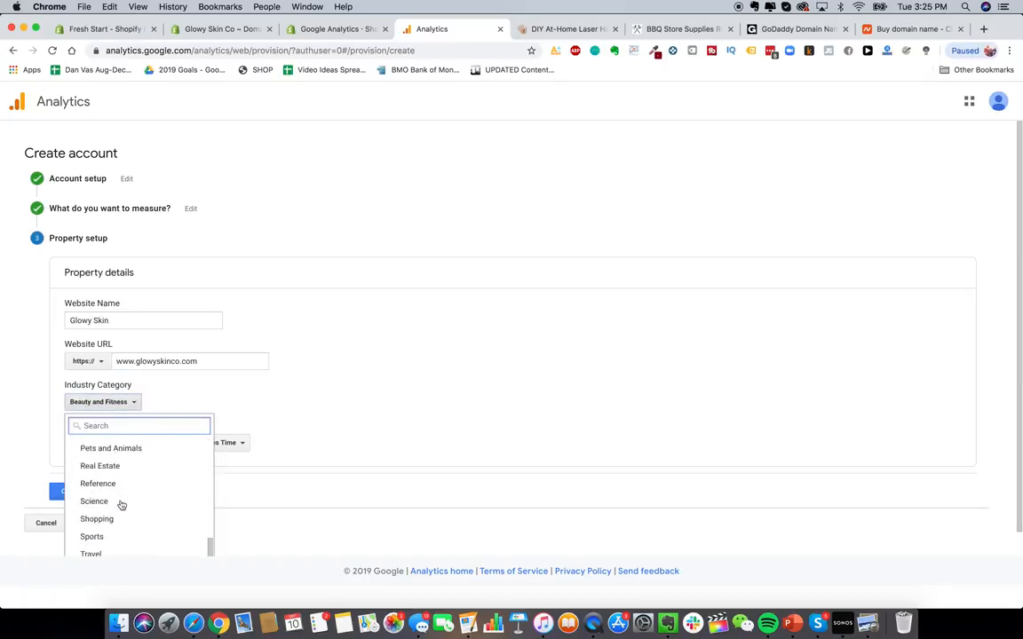
pyautogui.click(114, 518)
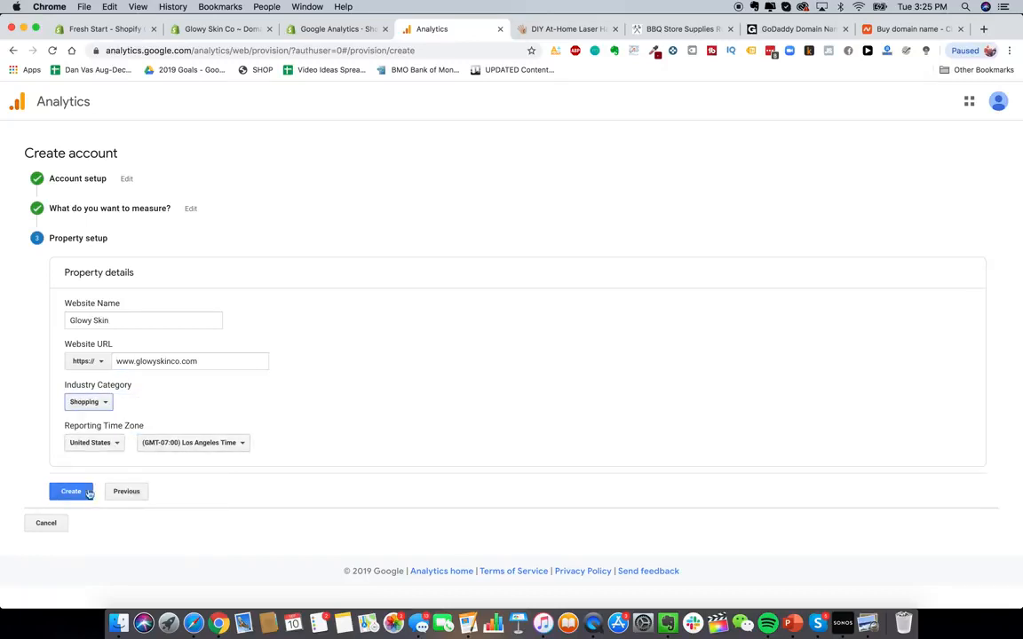
# - Set the reporting time zone to (GMT-04:00) New York Time
pyautogui.click(240, 444)
pyautogui.scroll(-1, 224, 353)
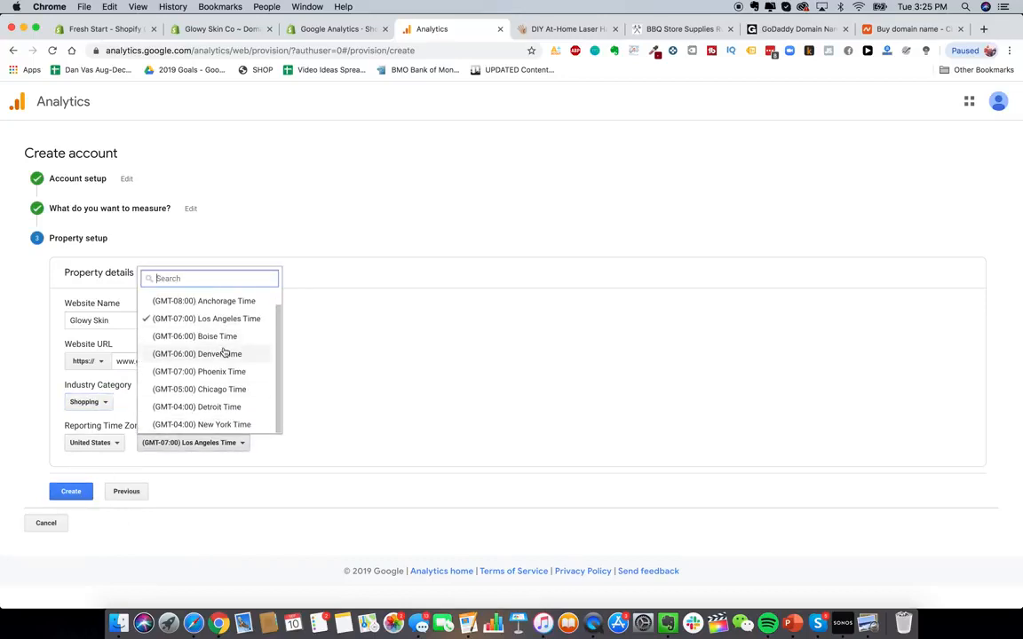
pyautogui.click(210, 425)
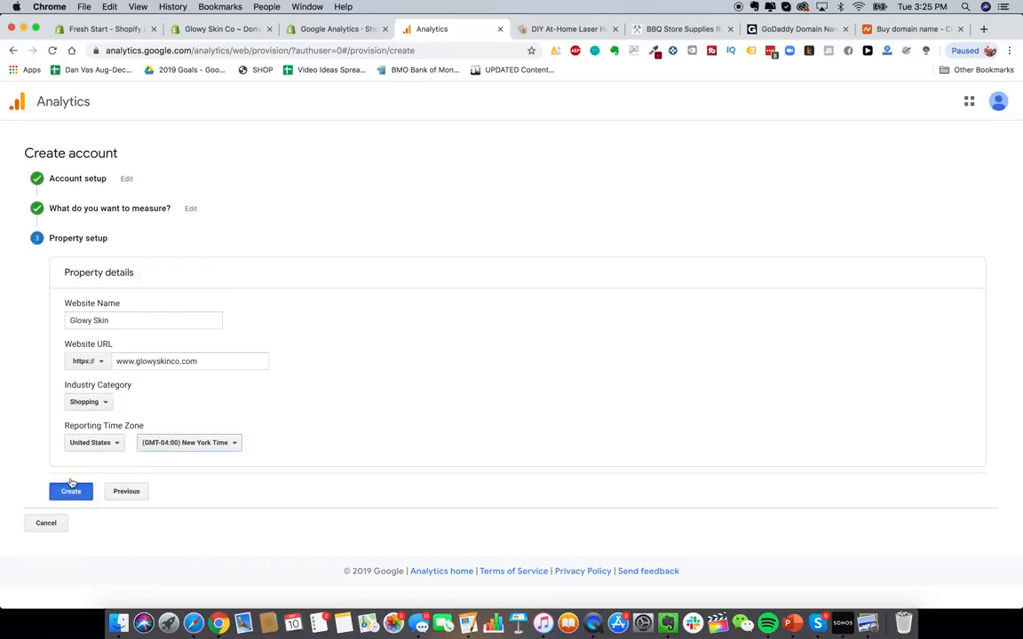
# - Create the property and accept the Google Analytics terms of service and data processing terms
pyautogui.click(75, 491)
pyautogui.click(363, 317)
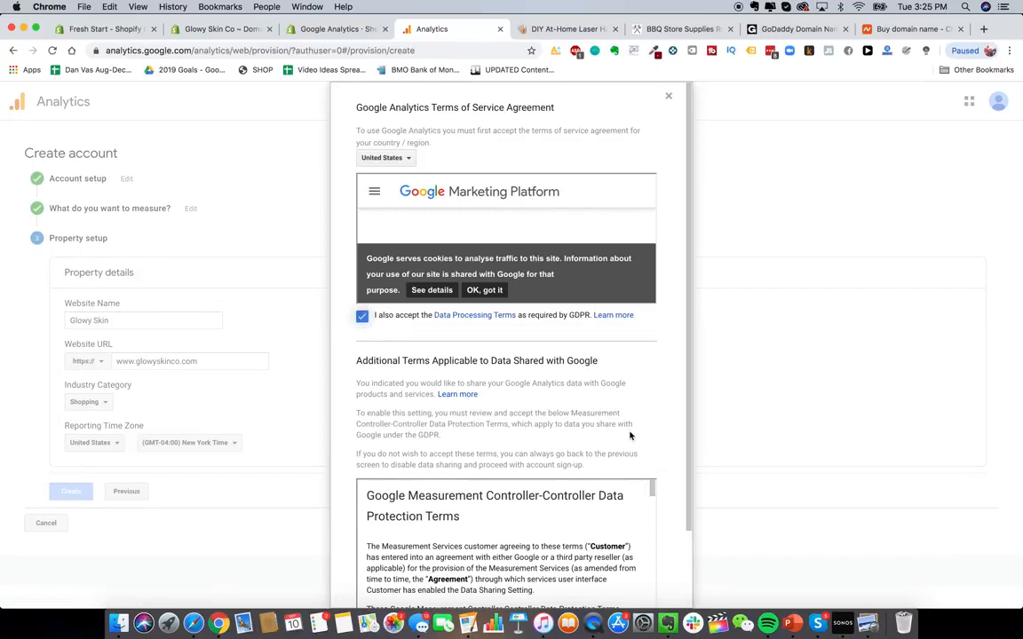
pyautogui.scroll(-2, 600, 434)
pyautogui.click(428, 539)
pyautogui.click(377, 572)
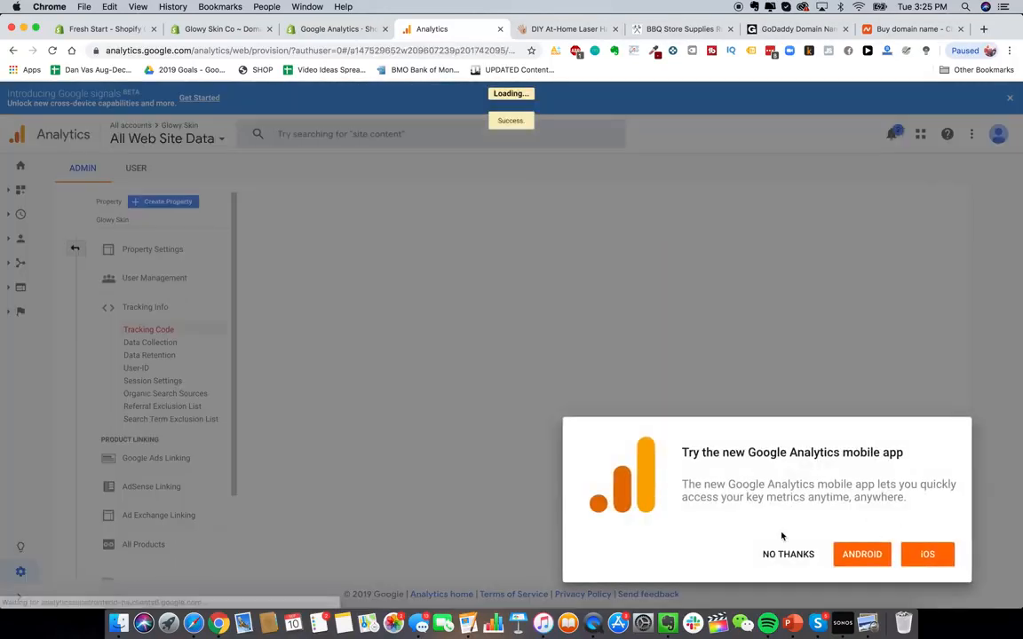
# - Decline the mobile app prompt and view the new property's tracking code
pyautogui.click(787, 557)
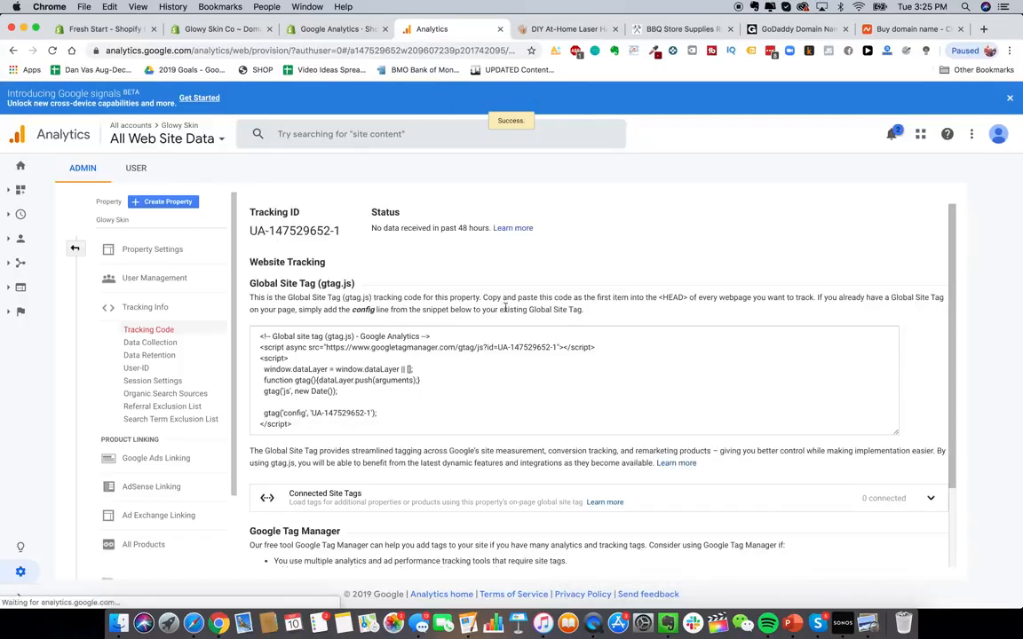
pyautogui.click(520, 209)
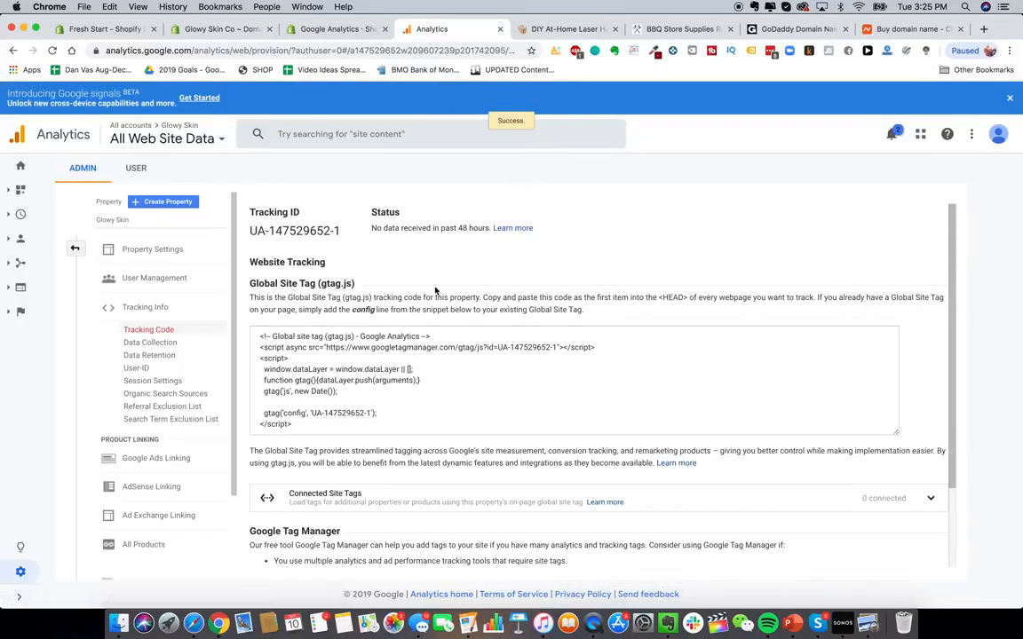
# - Copy the Global Site Tag tracking code and paste it into the store's Google Analytics account field
pyautogui.scroll(-3, 386, 303)
pyautogui.scroll(3, 385, 303)
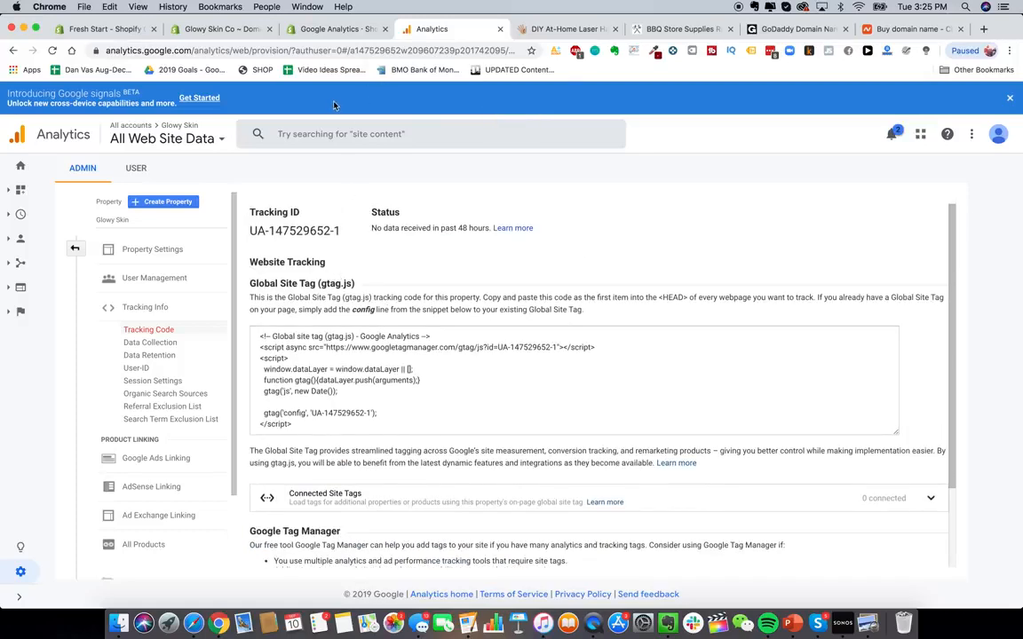
pyautogui.click(386, 377)
pyautogui.press('cmd+c')
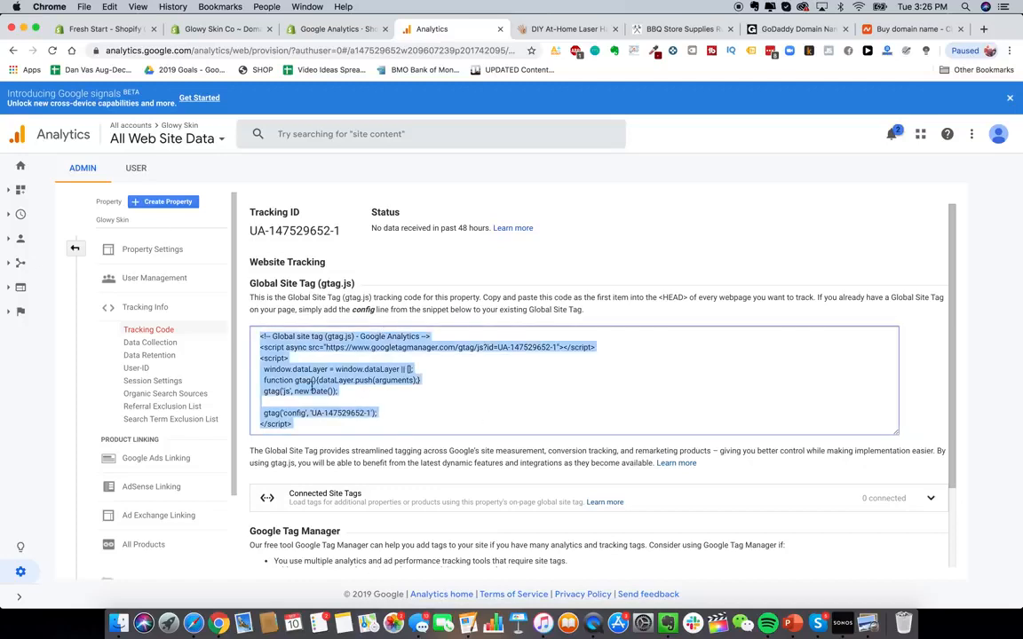
pyautogui.rightClick(312, 388)
pyautogui.click(302, 411)
pyautogui.click(222, 28)
pyautogui.click(639, 432)
pyautogui.press('cmd+v')
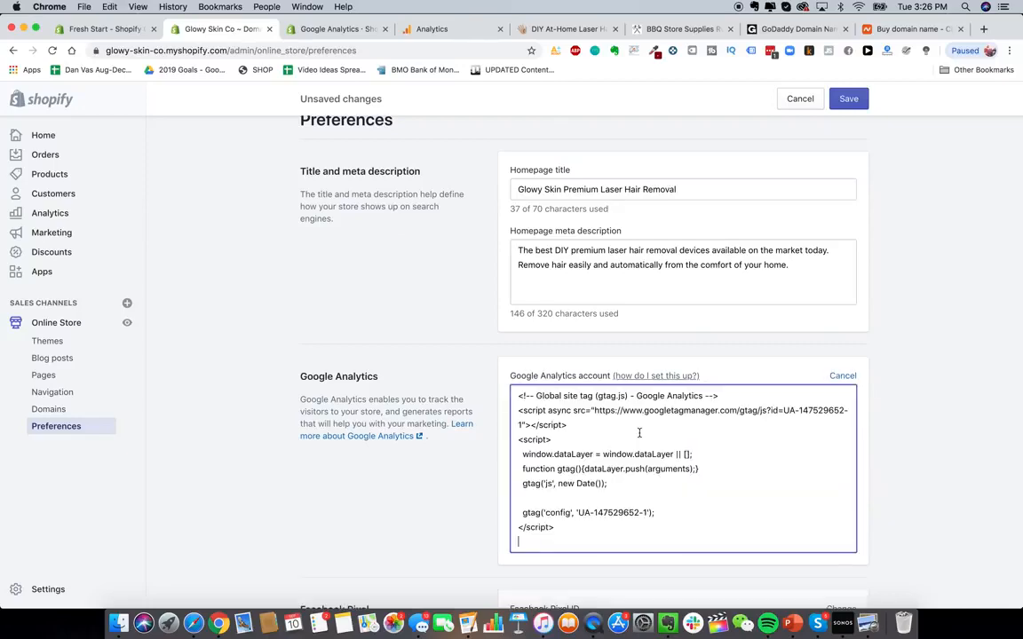
# - Clear the storefront password field and save the online store preferences
pyautogui.click(456, 506)
pyautogui.scroll(-2, 459, 504)
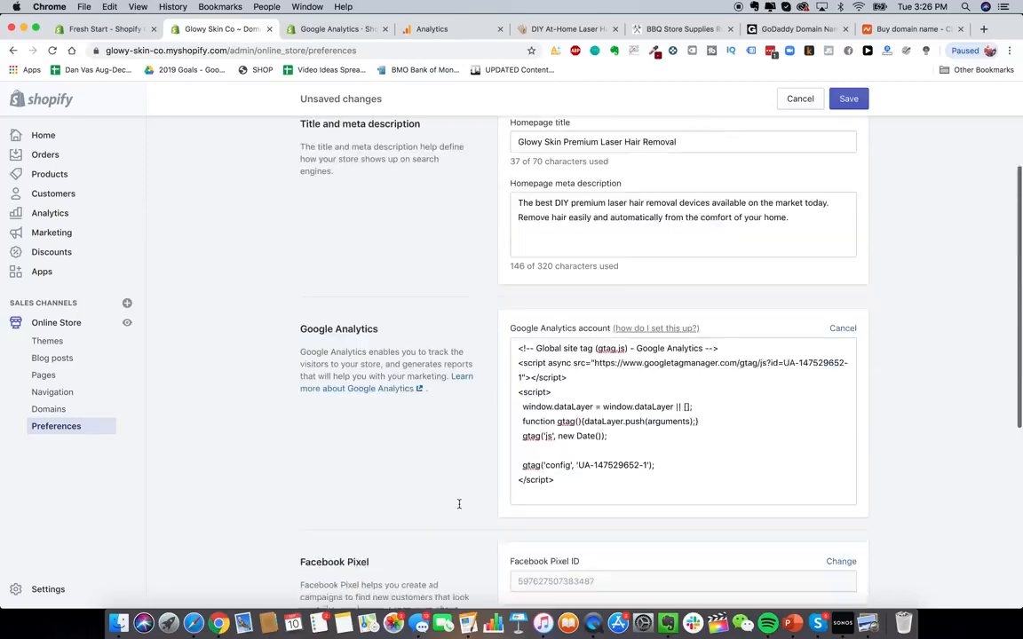
pyautogui.scroll(-6, 459, 504)
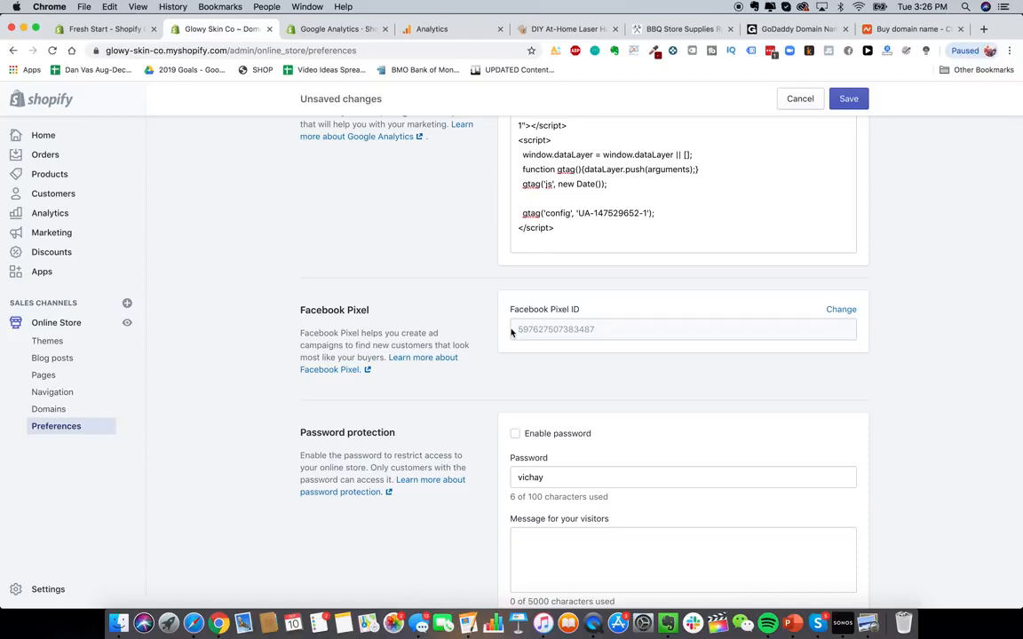
pyautogui.scroll(-1, 511, 333)
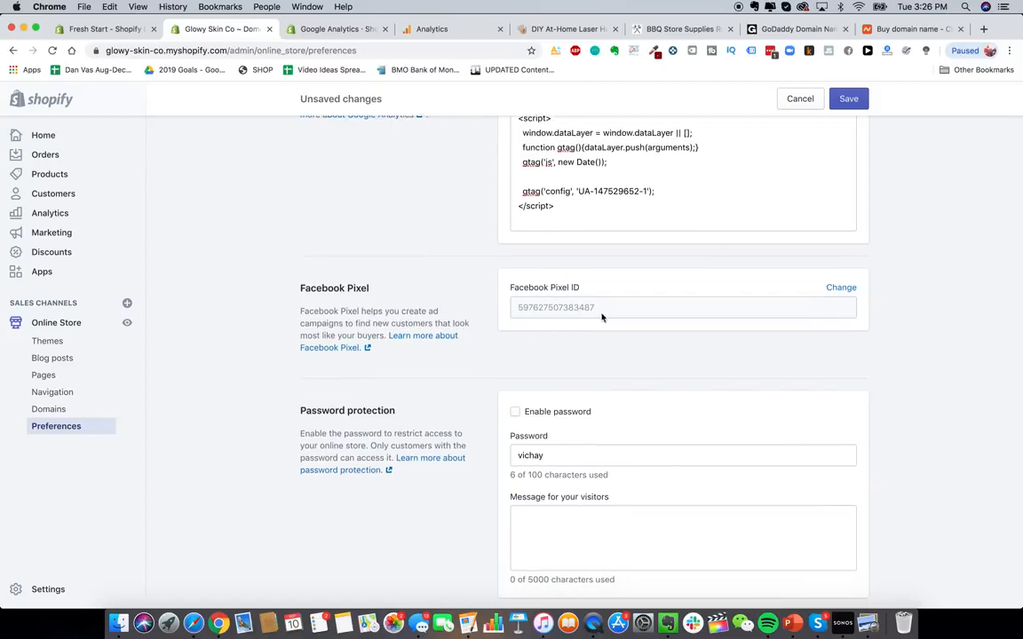
pyautogui.scroll(-3, 461, 284)
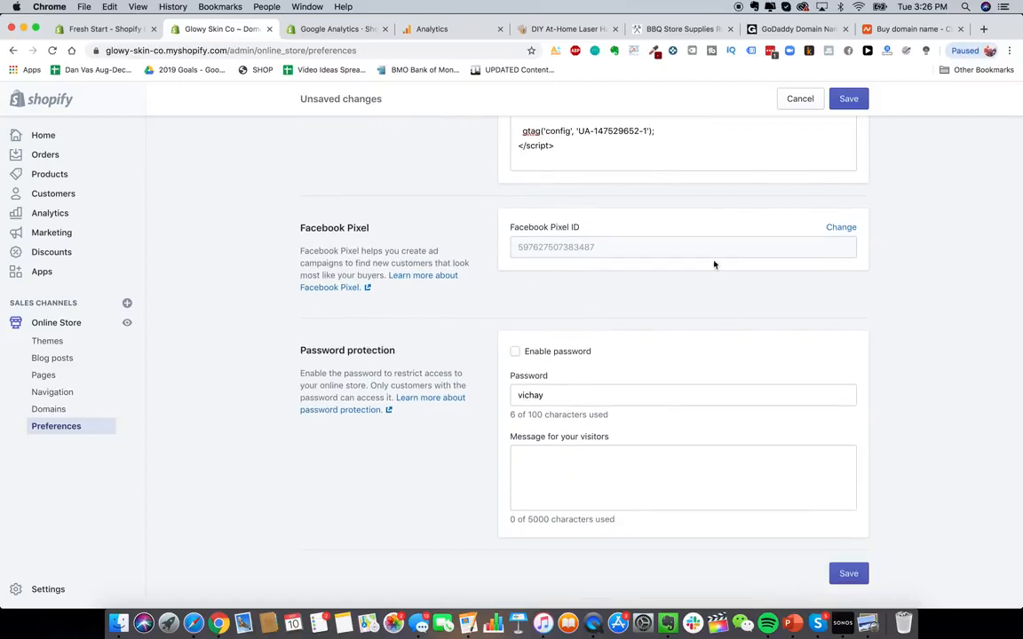
pyautogui.doubleClick(555, 398)
pyautogui.press('BackSpace')
pyautogui.click(852, 536)
pyautogui.click(848, 573)
# - Open the store's Blog posts section and compare it with the HeySilkySkin reference site
pyautogui.click(72, 358)
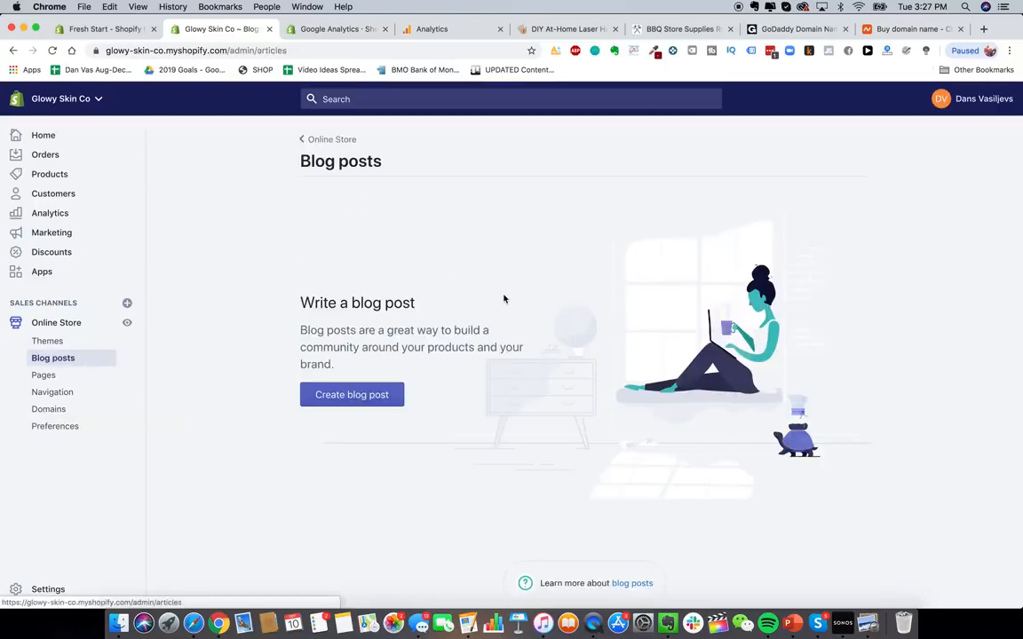
pyautogui.click(534, 27)
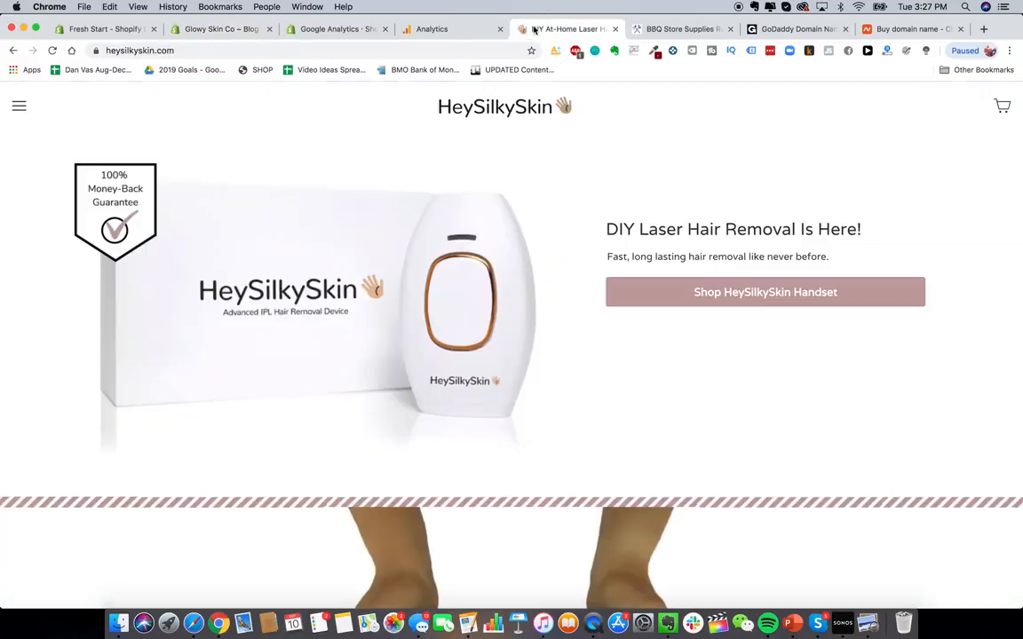
pyautogui.click(207, 32)
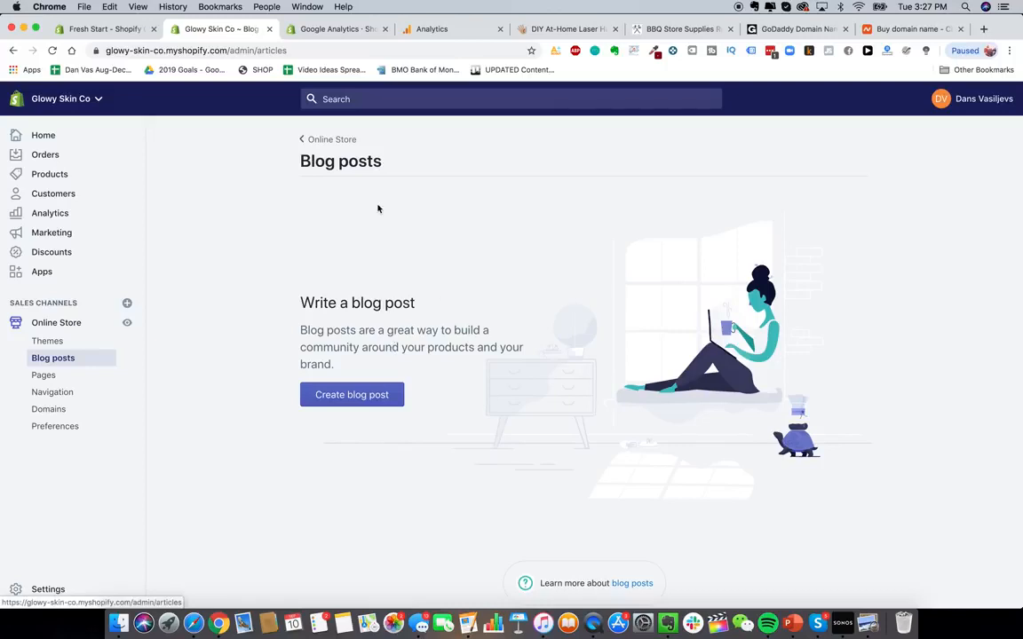
# - Open blendjet.com in a new tab and browse its Tips page as an example of blog content
pyautogui.click(984, 29)
pyautogui.write('bl')
pyautogui.press('Return')
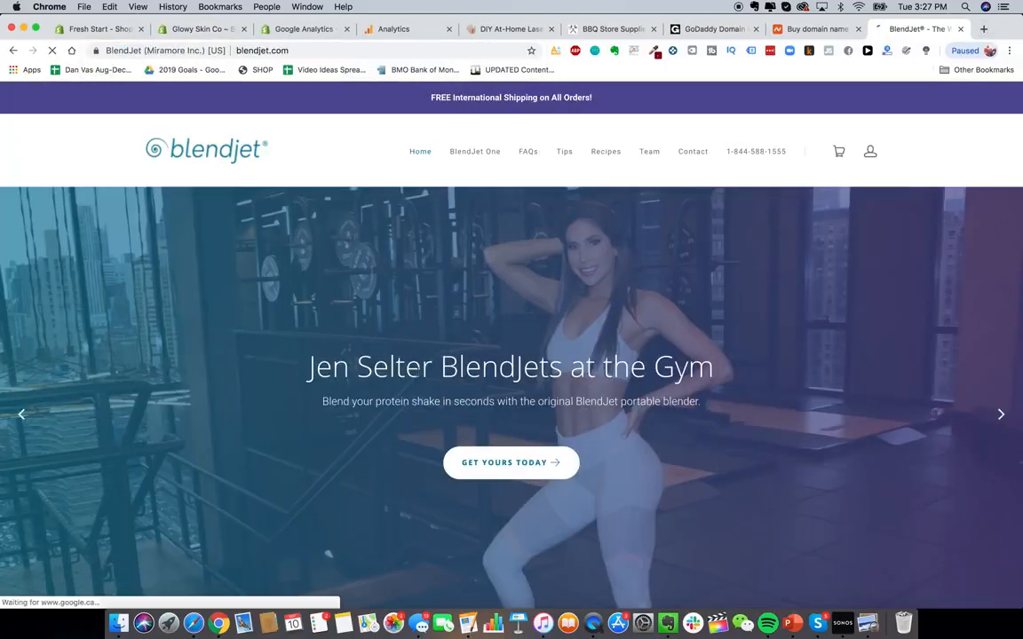
pyautogui.scroll(-5, 476, 420)
pyautogui.scroll(-20, 476, 420)
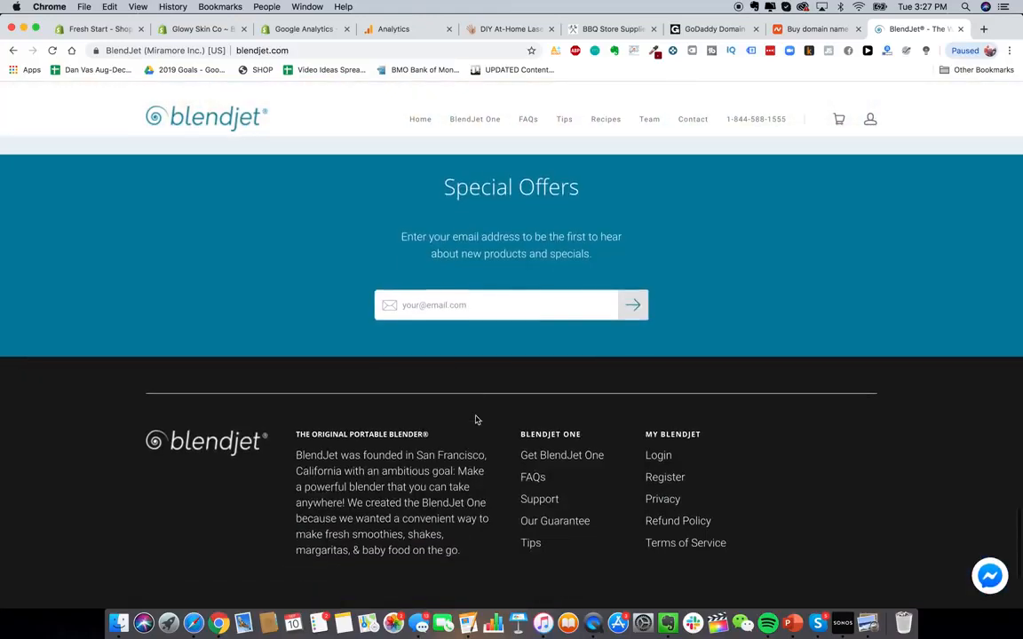
pyautogui.scroll(-1, 484, 559)
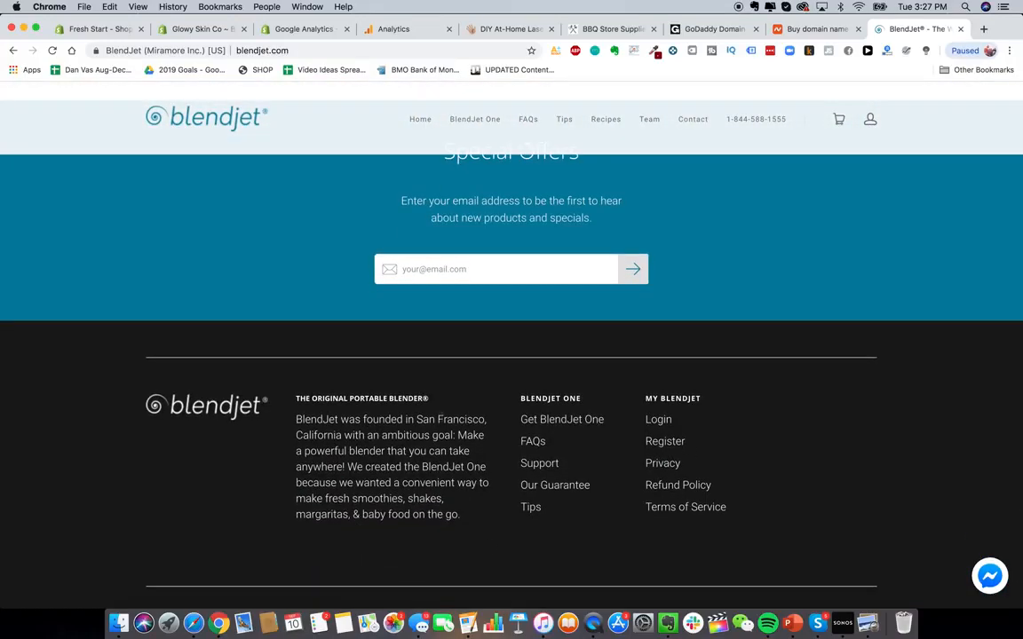
pyautogui.scroll(-5, 388, 444)
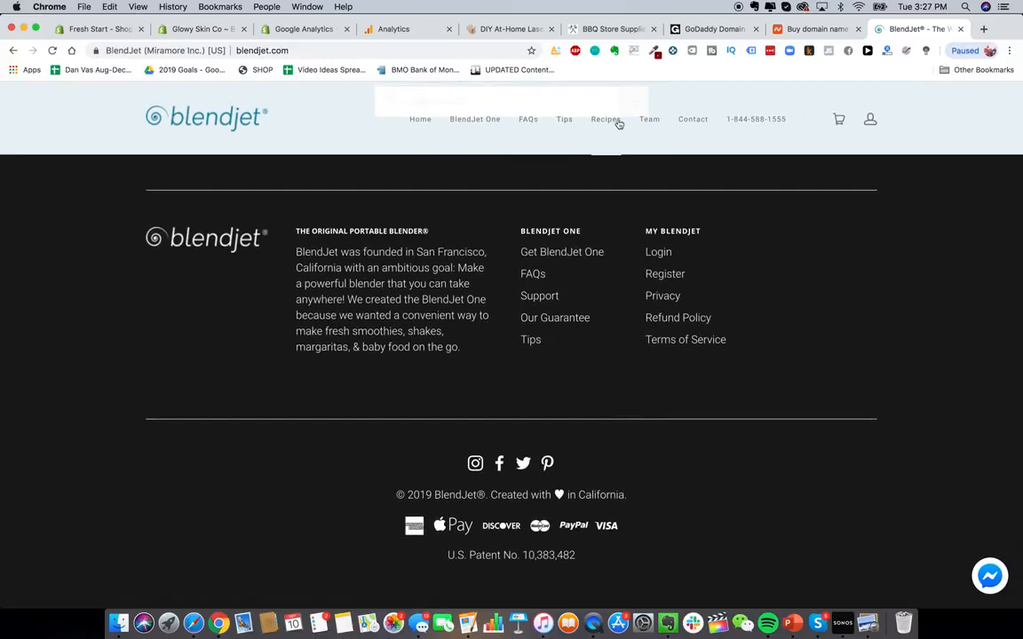
pyautogui.click(568, 121)
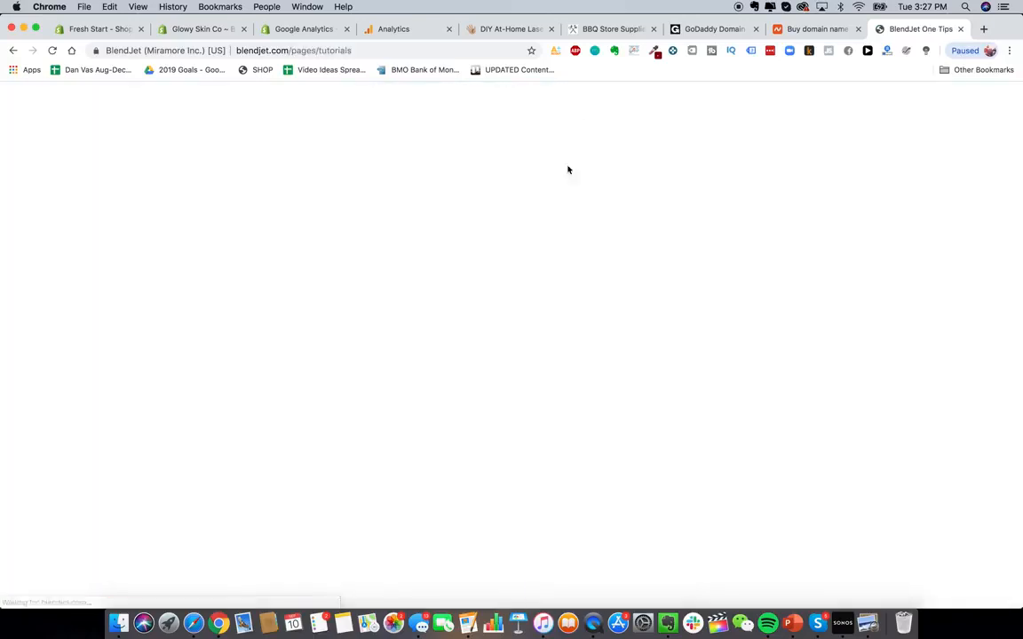
pyautogui.scroll(-7, 450, 261)
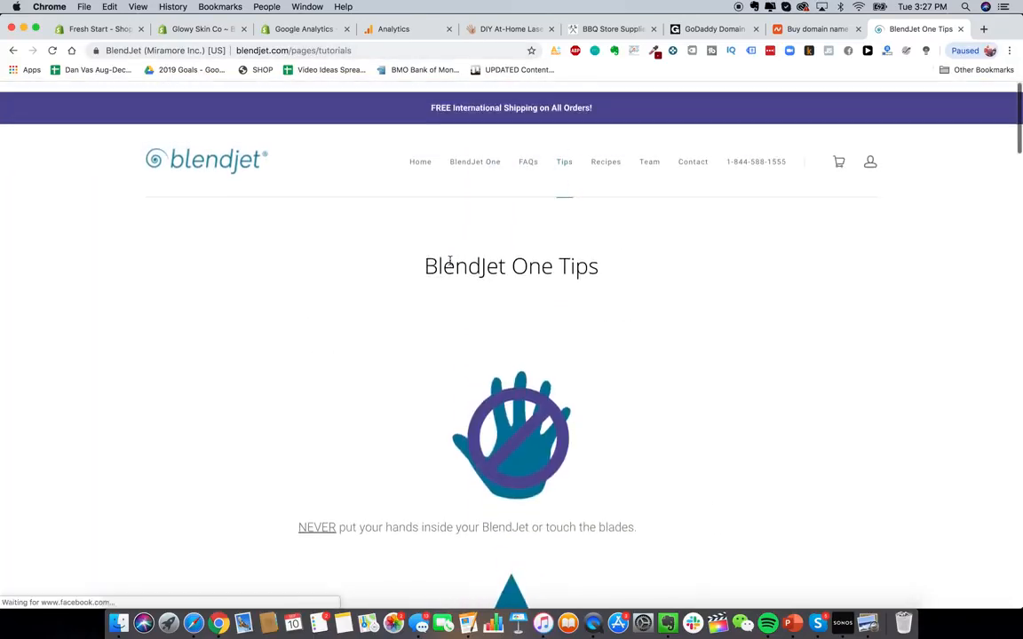
pyautogui.scroll(-20, 735, 353)
pyautogui.scroll(-15, 735, 353)
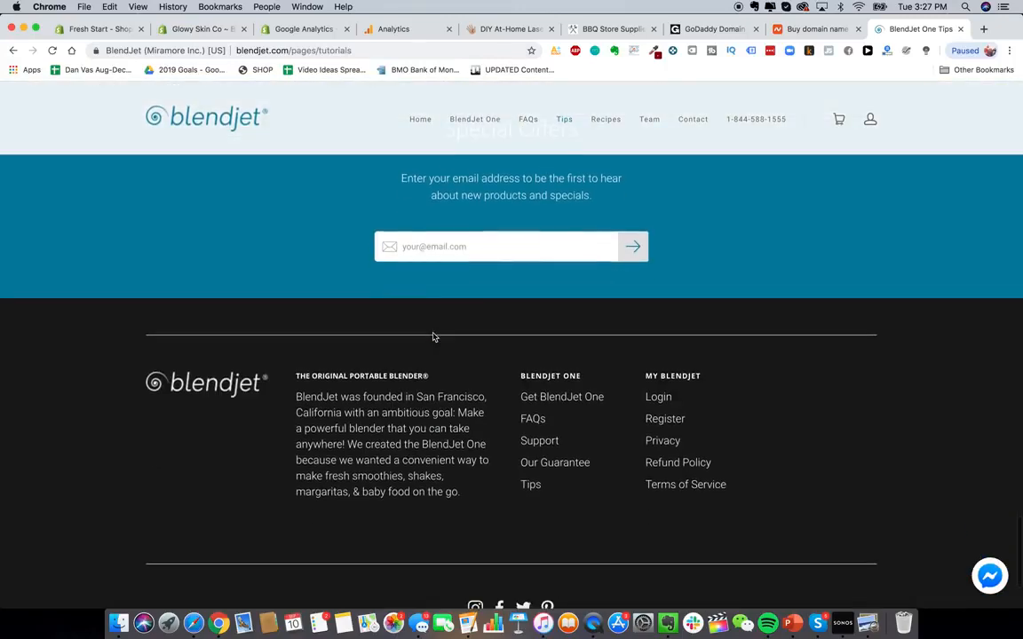
pyautogui.scroll(20, 433, 336)
pyautogui.click(187, 29)
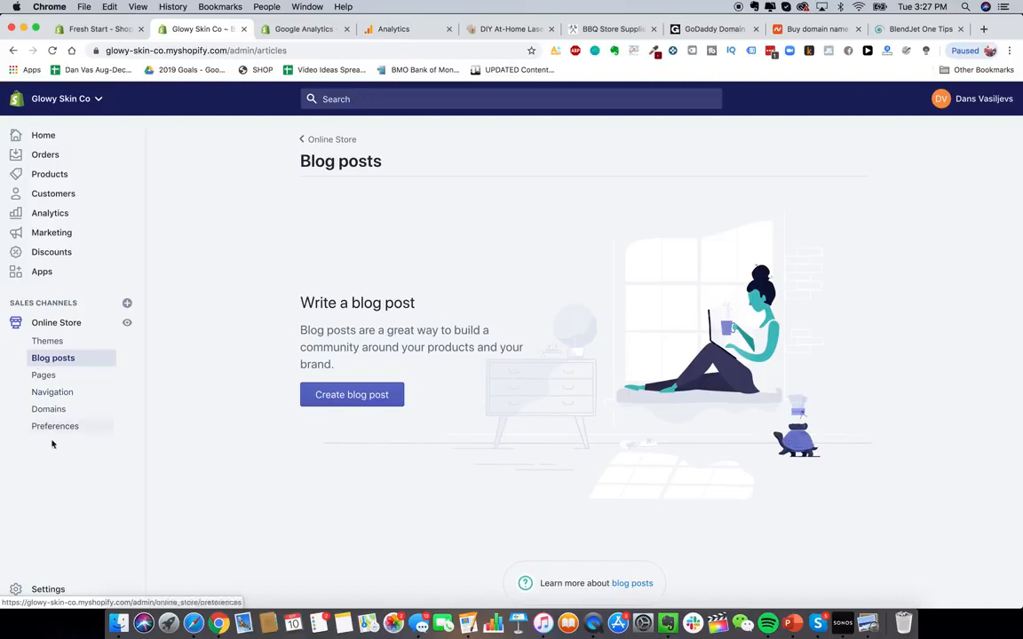
# - Start activating Shopify Payments from the payment providers settings and set the business type to Corporation
pyautogui.click(42, 589)
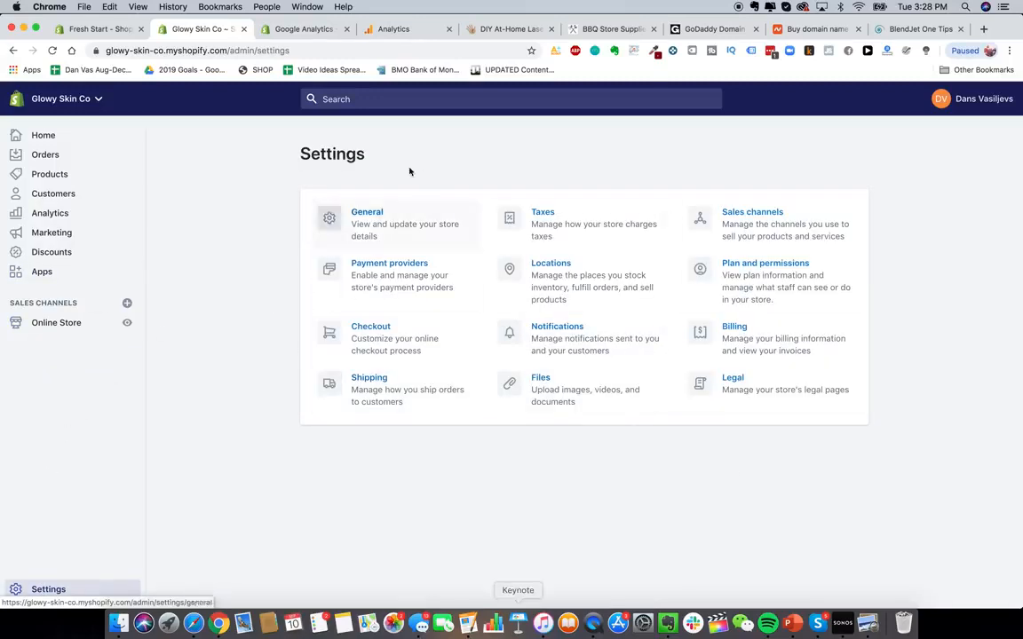
pyautogui.click(363, 263)
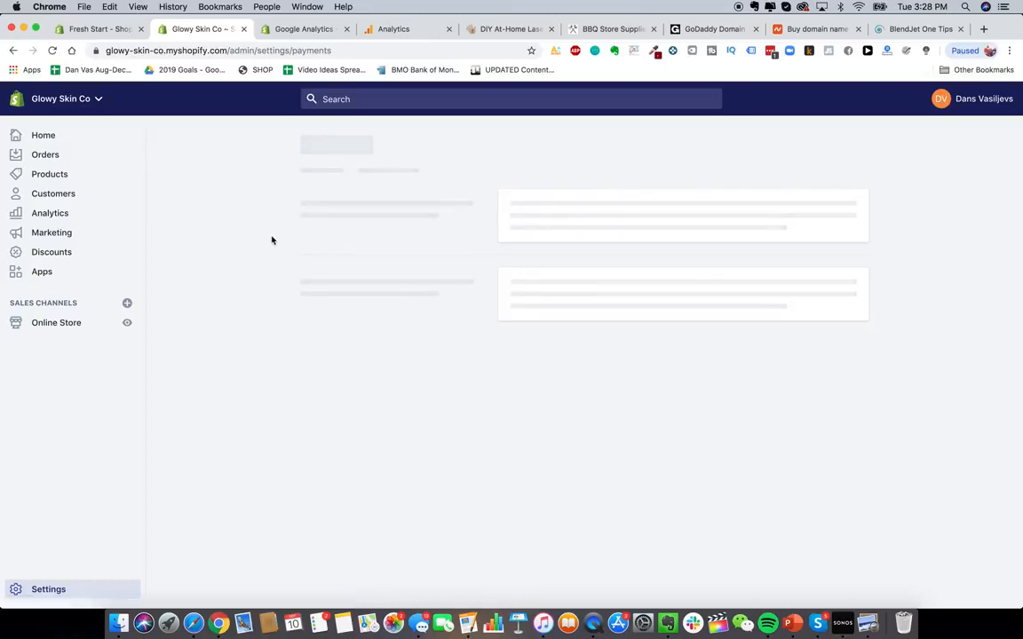
pyautogui.scroll(-1, 414, 332)
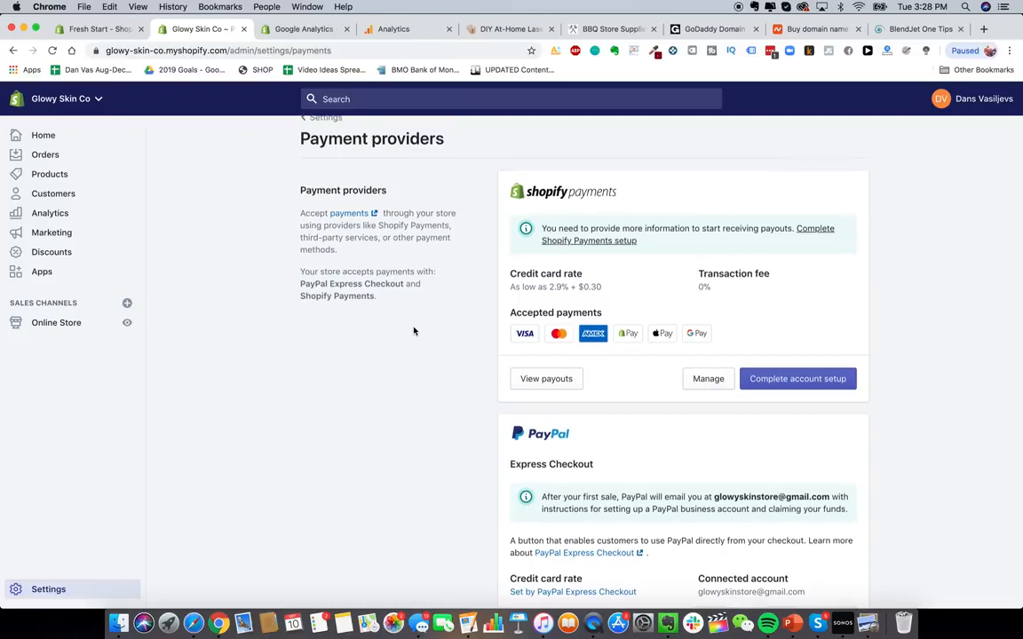
pyautogui.scroll(1, 414, 331)
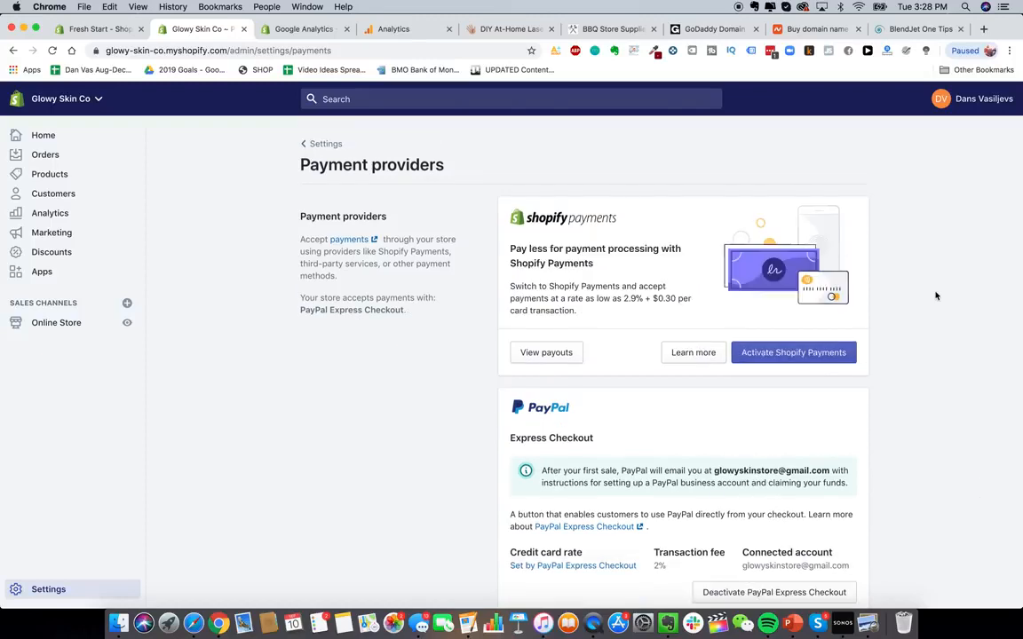
pyautogui.click(777, 353)
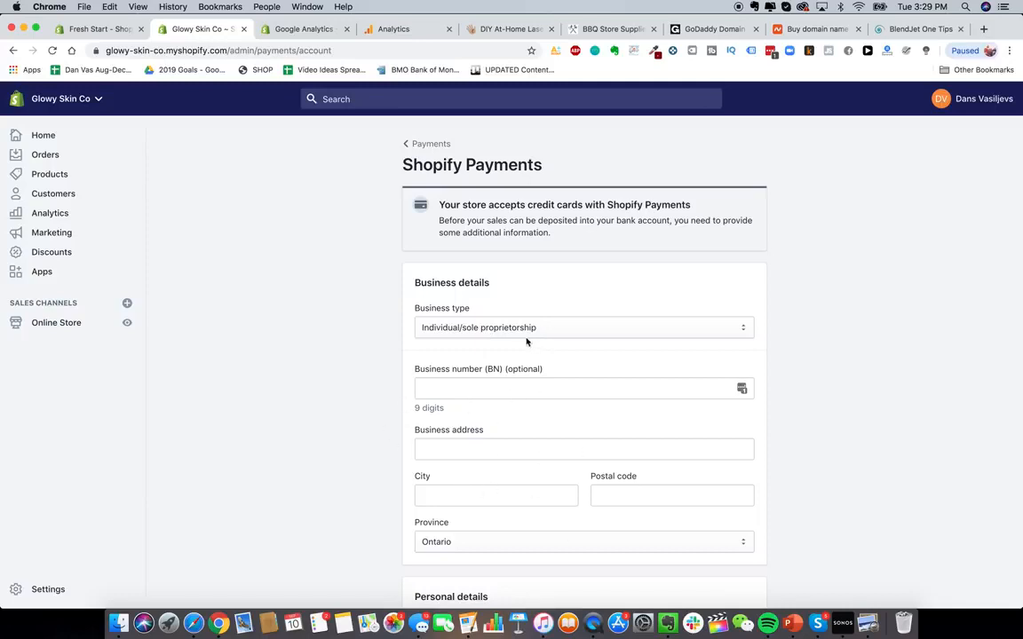
pyautogui.click(502, 328)
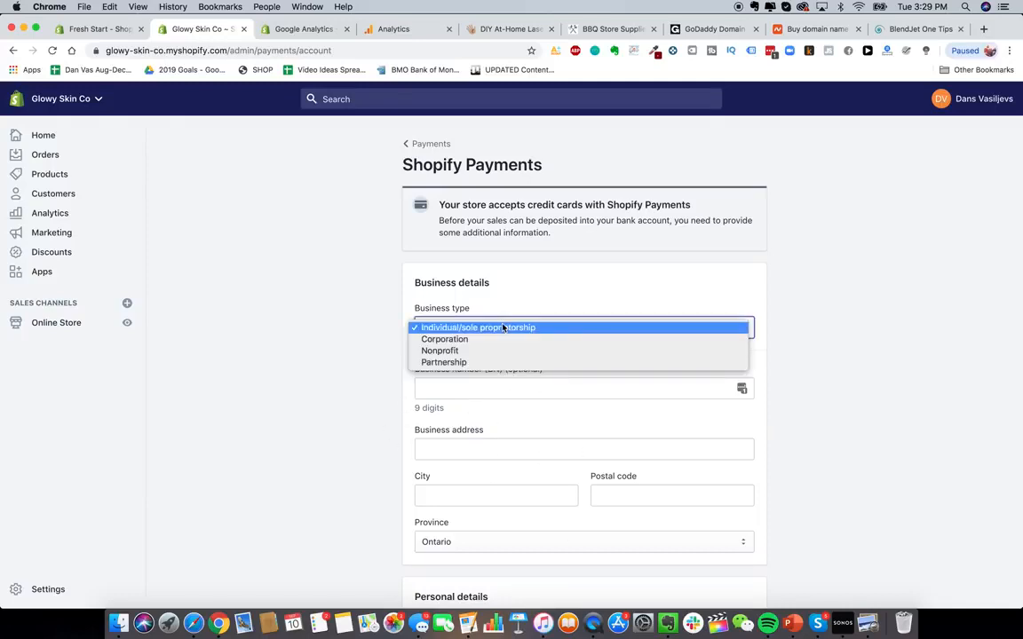
pyautogui.click(498, 339)
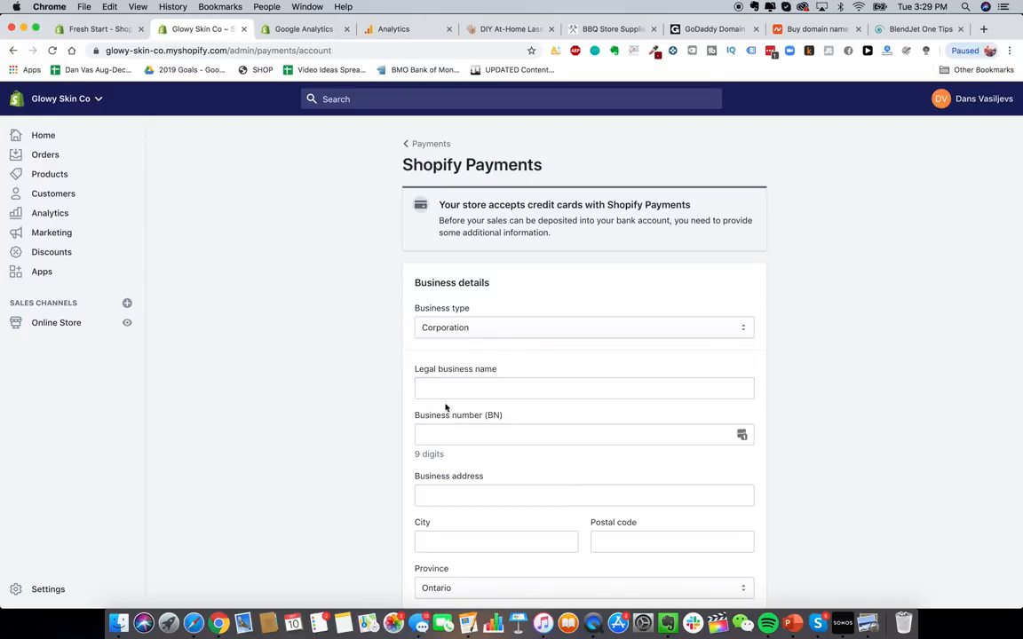
pyautogui.scroll(-5, 396, 421)
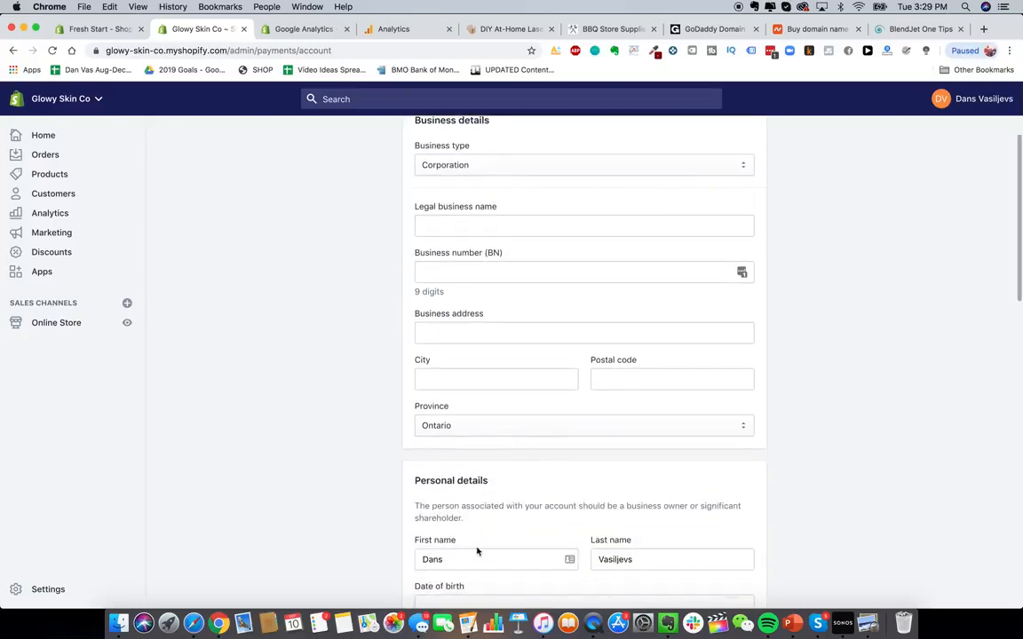
pyautogui.scroll(2, 954, 491)
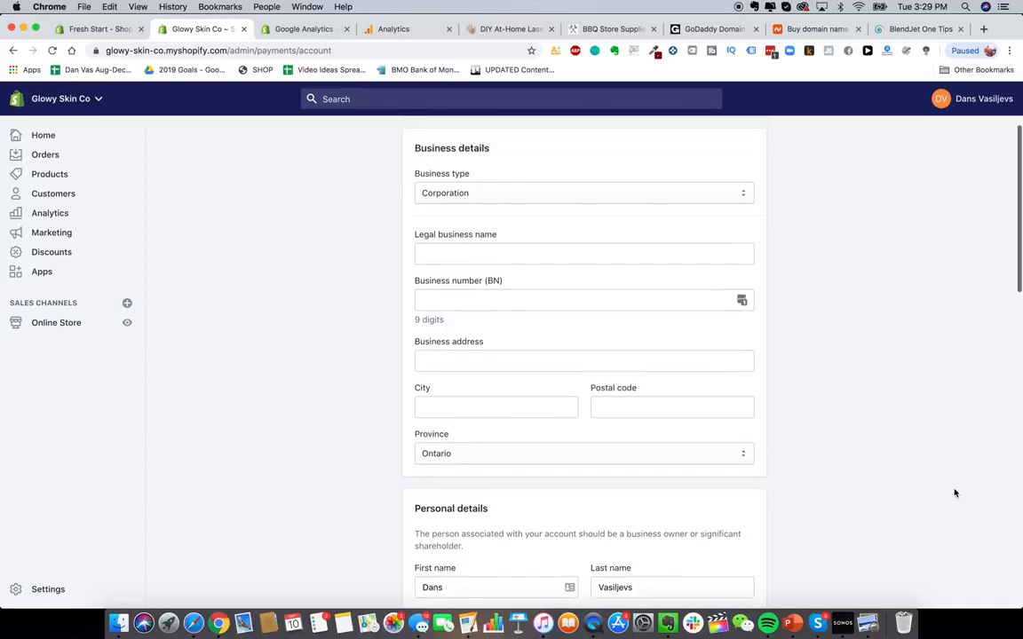
pyautogui.scroll(-2, 974, 448)
pyautogui.scroll(3, 929, 415)
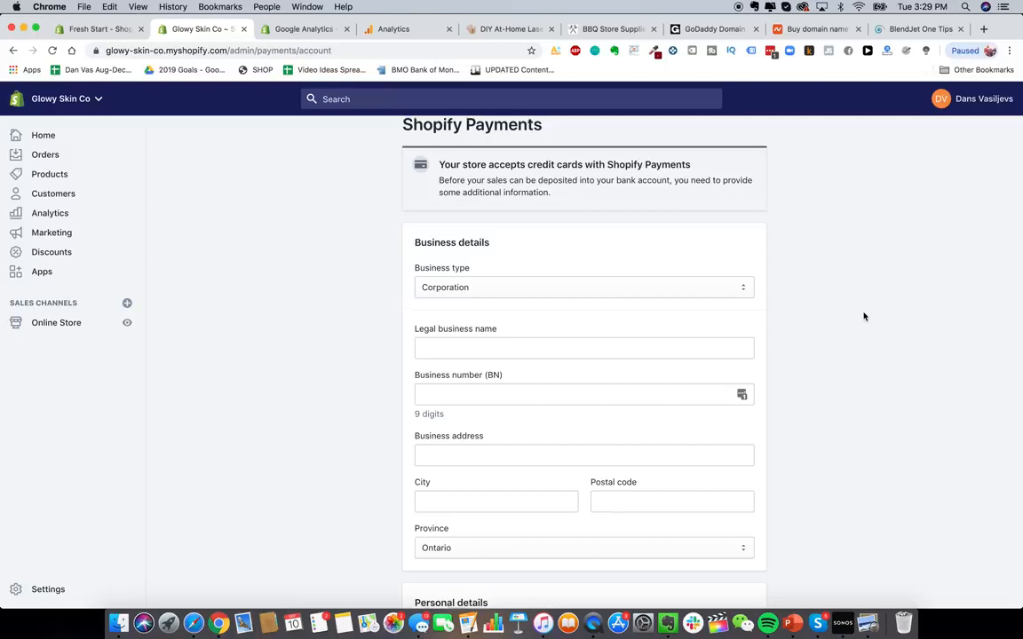
pyautogui.scroll(1, 863, 316)
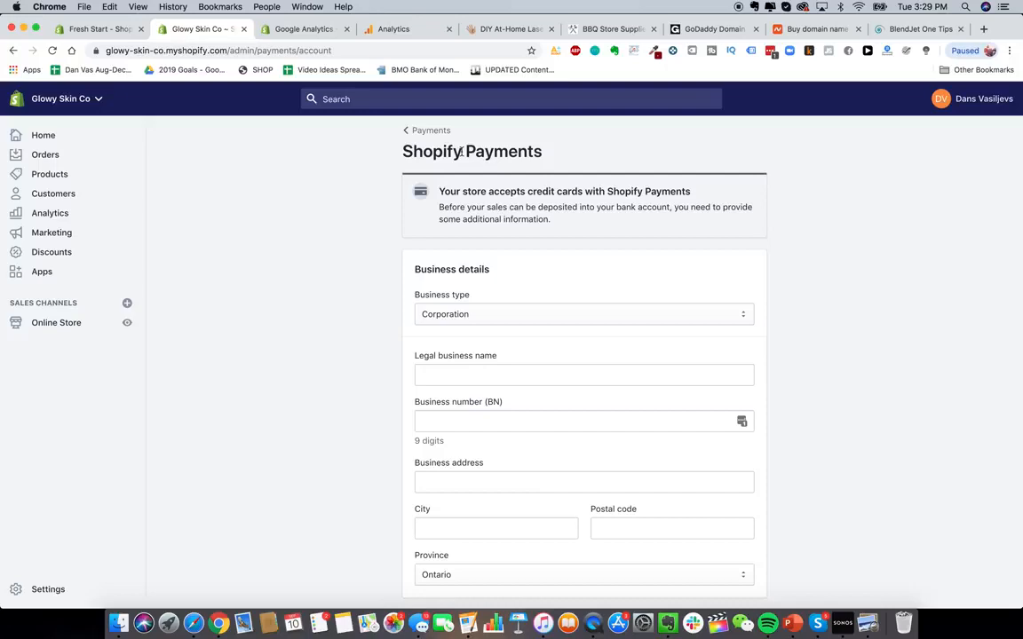
# - Look over PayPal's business account sign-up options in a new tab, then close it
pyautogui.click(982, 29)
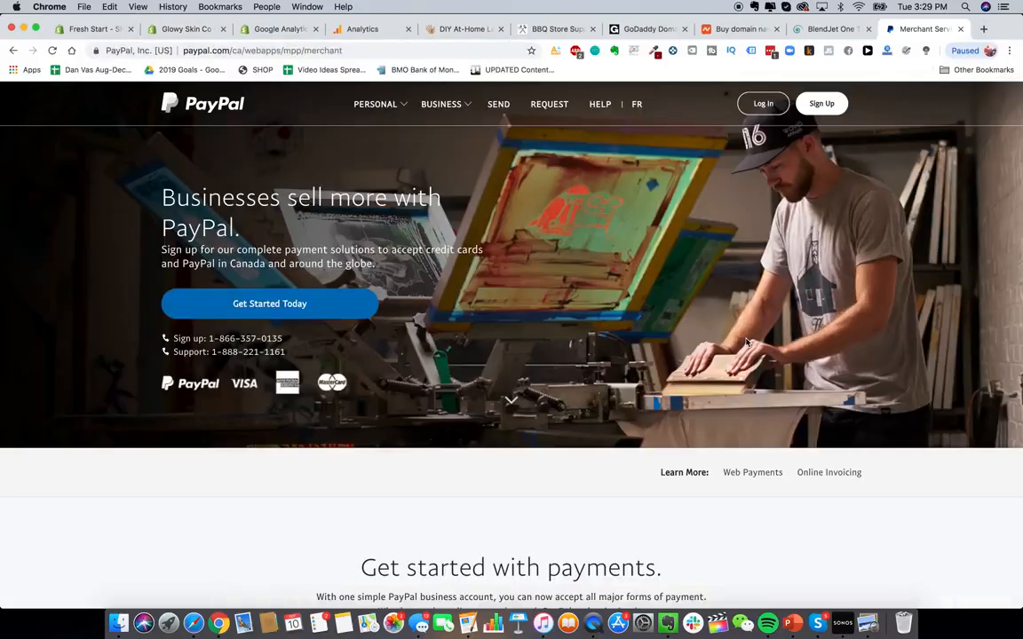
pyautogui.click(821, 103)
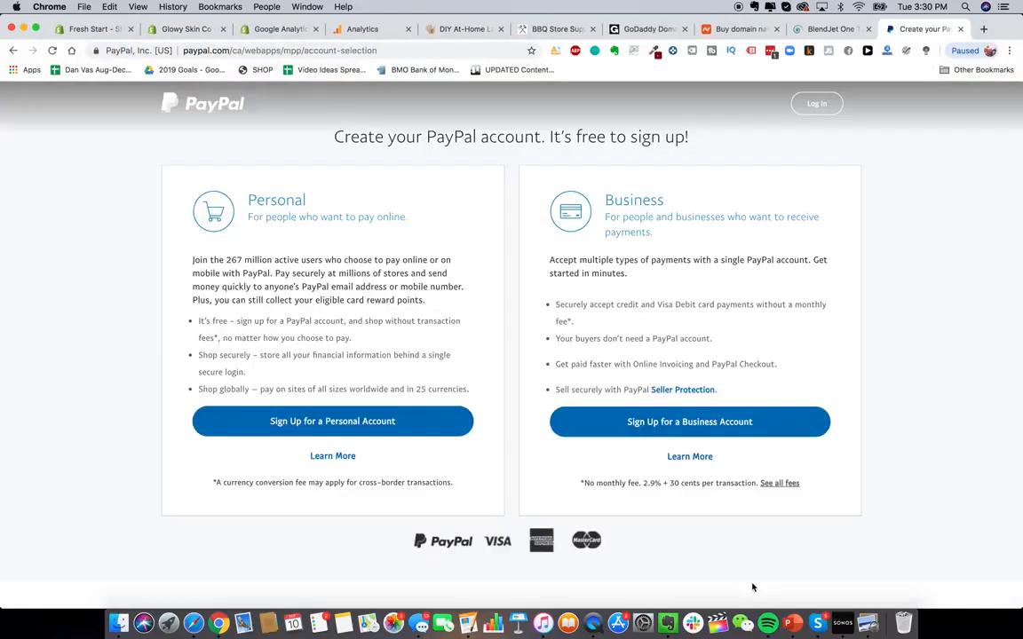
pyautogui.click(732, 423)
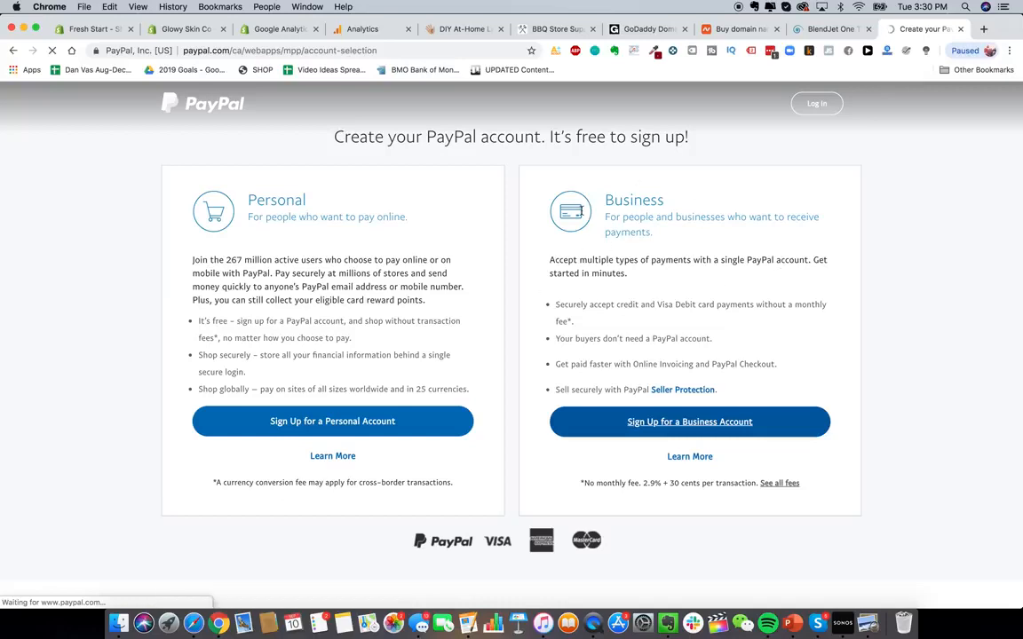
pyautogui.press('super+w')
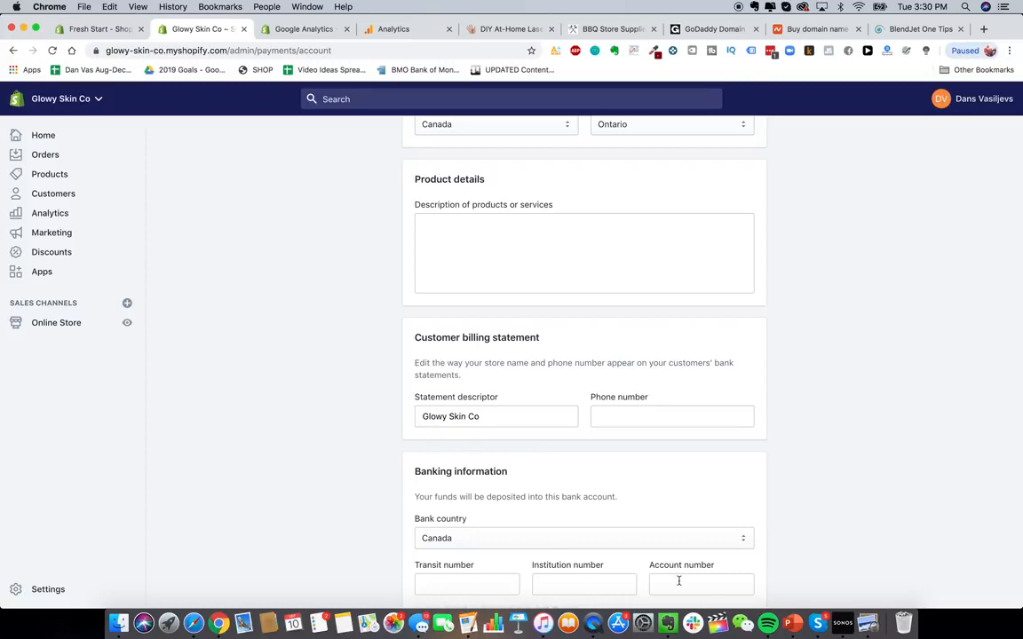
# - Check the bank country options in the banking information section
pyautogui.click(613, 538)
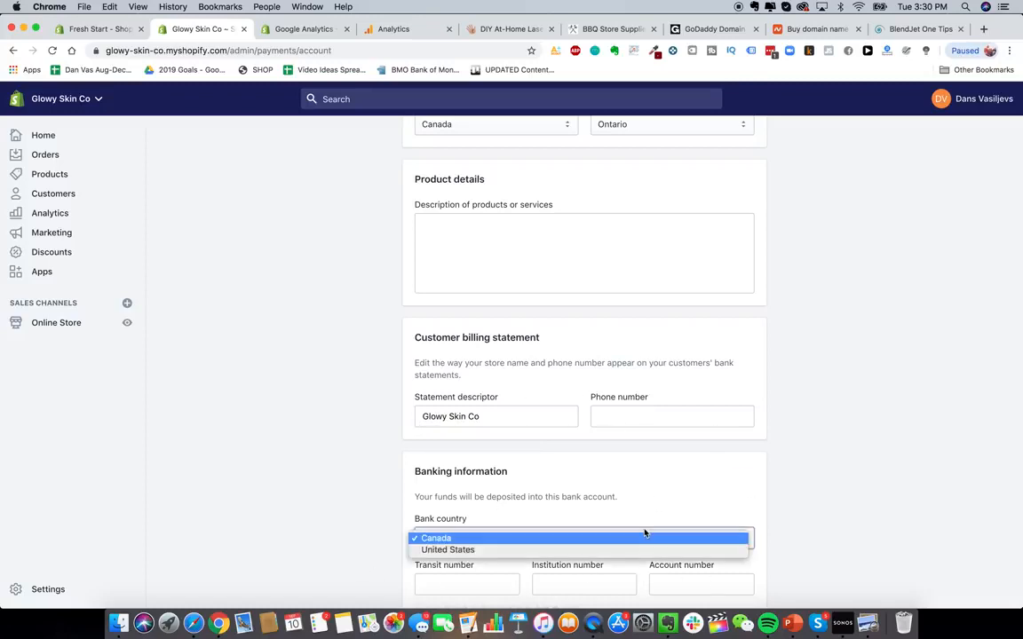
pyautogui.click(292, 433)
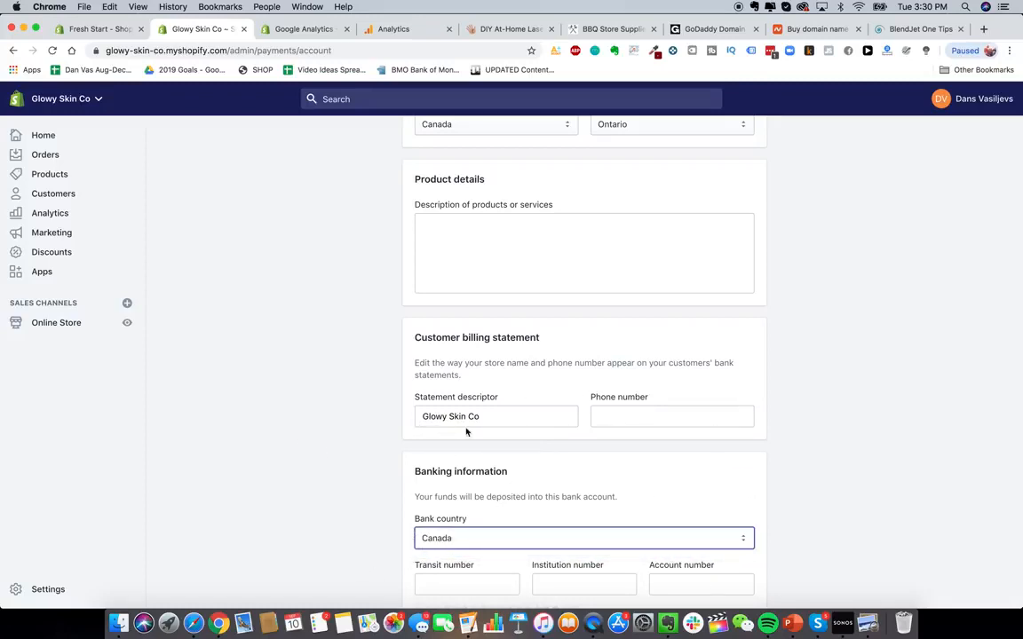
# - Change the customer billing statement descriptor to GLOWY SKIN in the Shopify Payments setup
pyautogui.scroll(1, 464, 426)
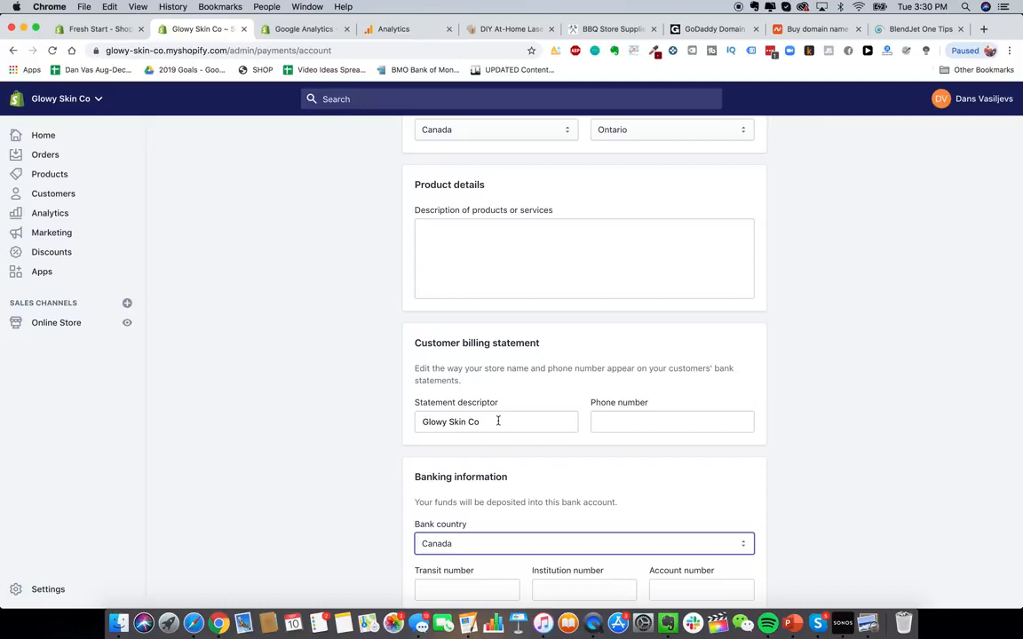
pyautogui.tripleClick(484, 421)
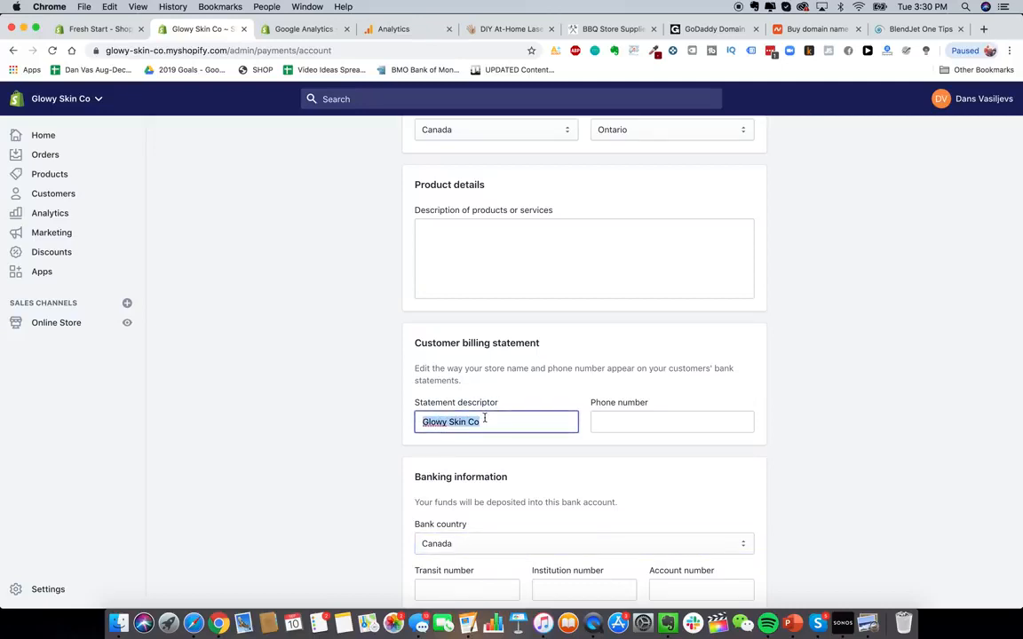
pyautogui.write('GLOWY SKIN')
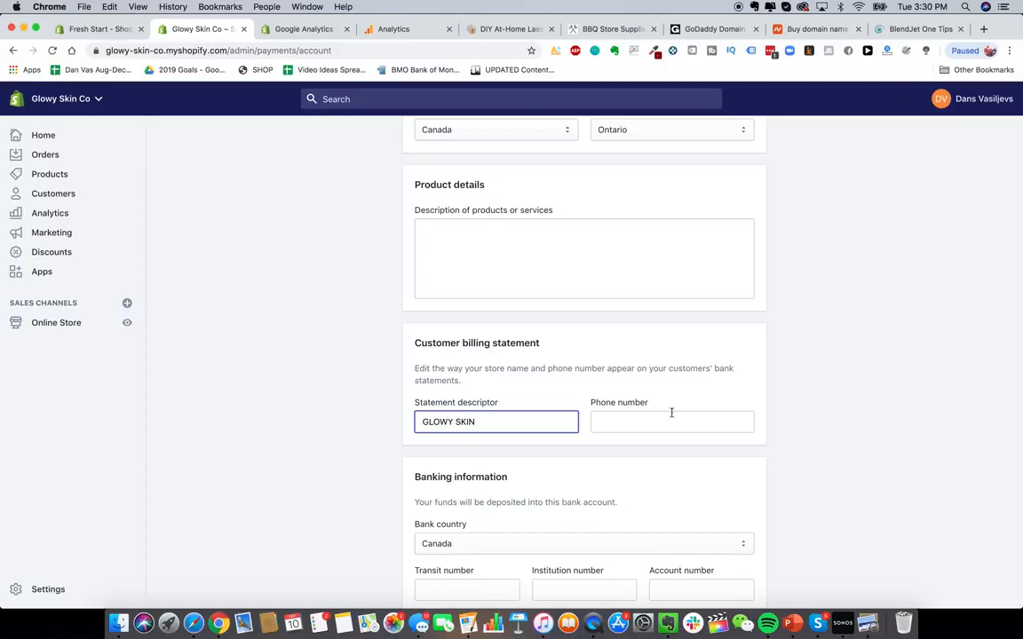
# - Open the checkout settings and require customers to enter both first and last name on the checkout form
pyautogui.click(648, 456)
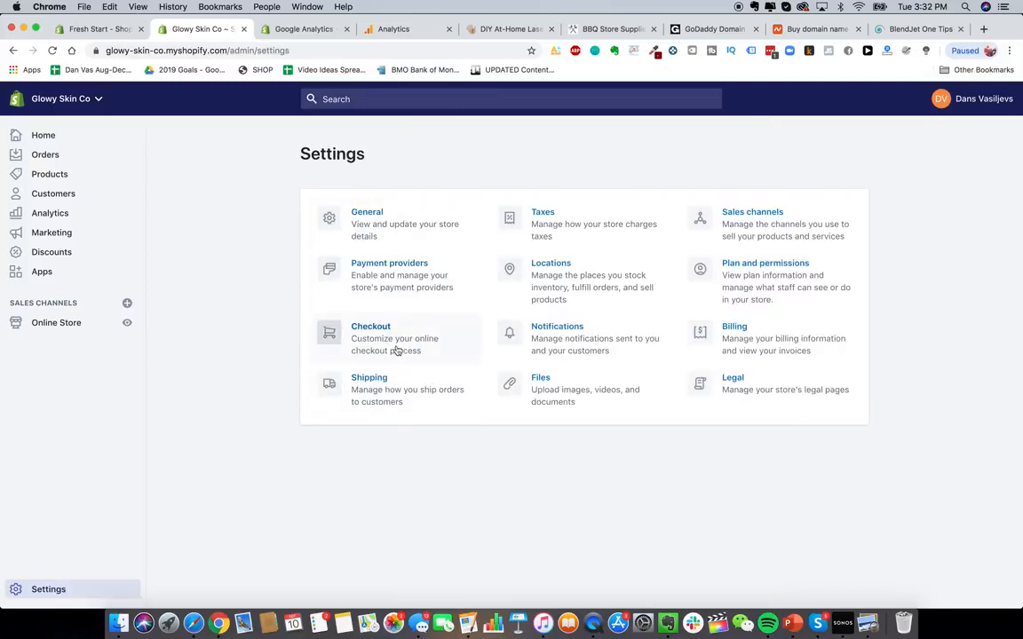
pyautogui.click(395, 348)
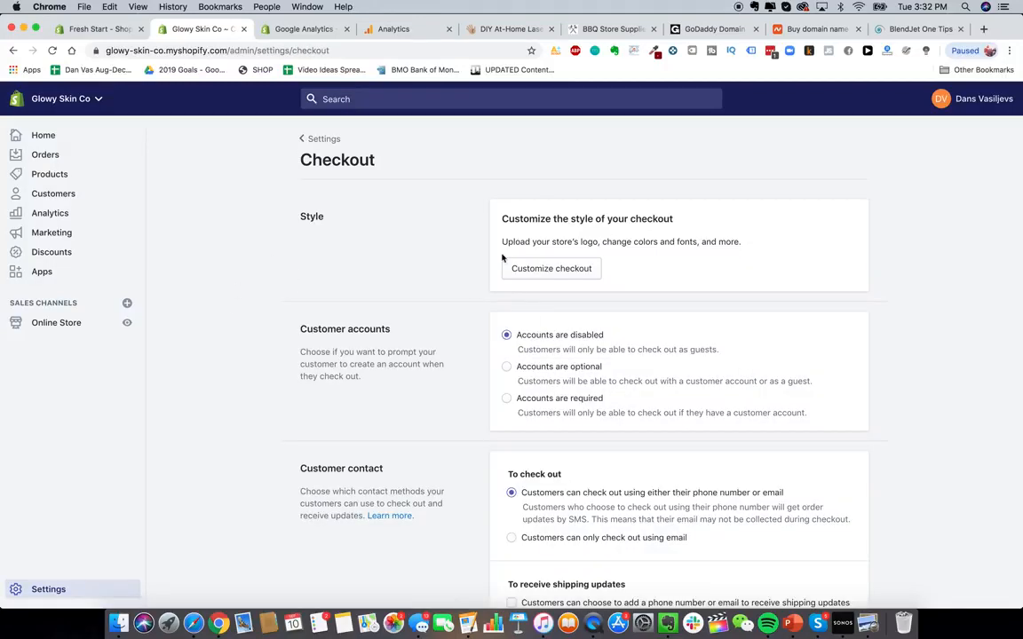
pyautogui.scroll(-2, 502, 258)
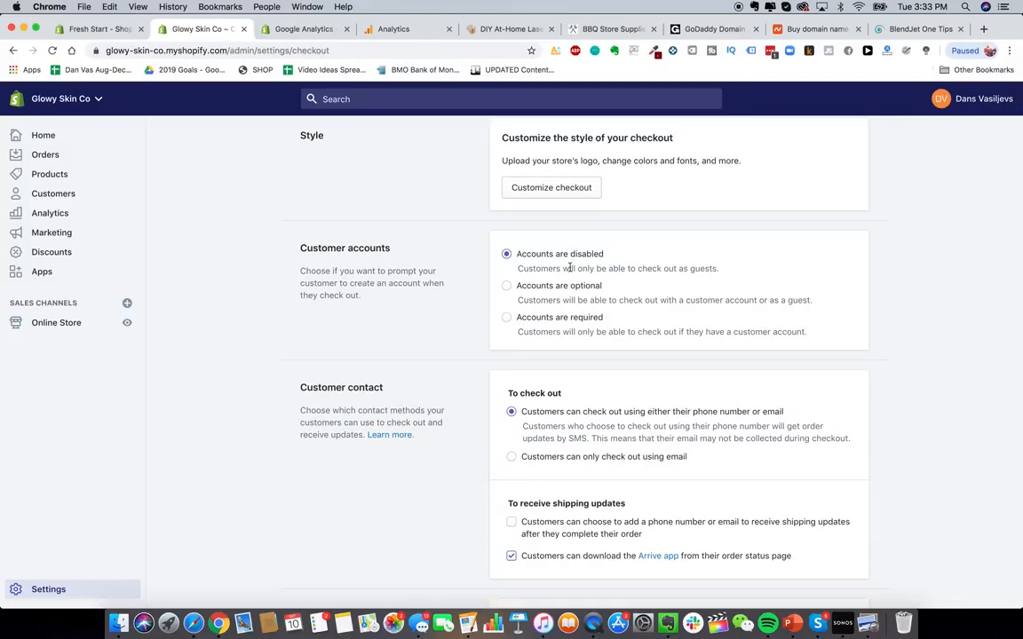
pyautogui.scroll(-2, 588, 413)
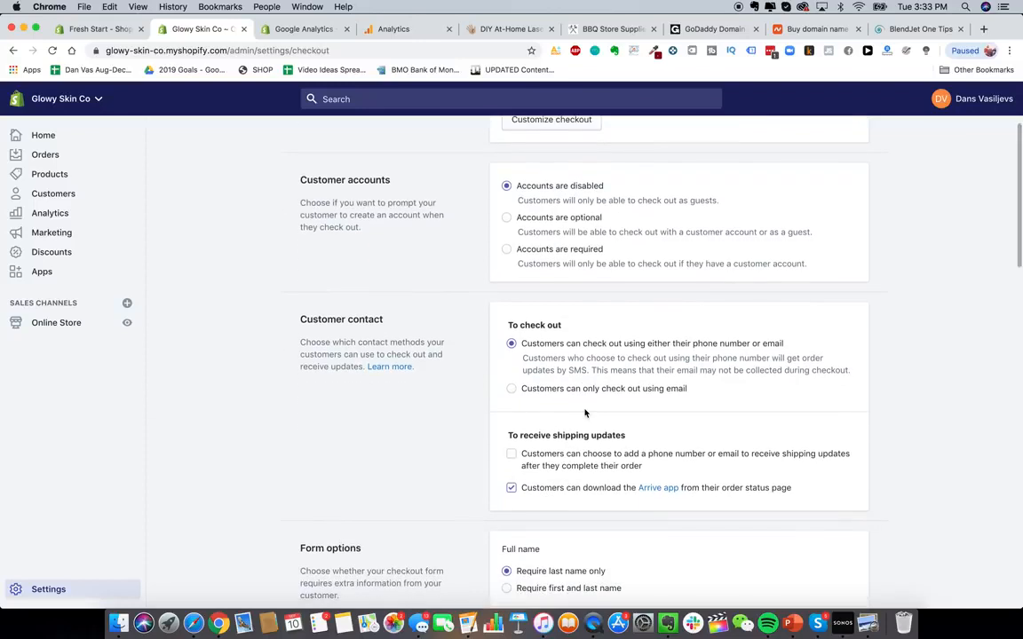
pyautogui.scroll(-2, 584, 413)
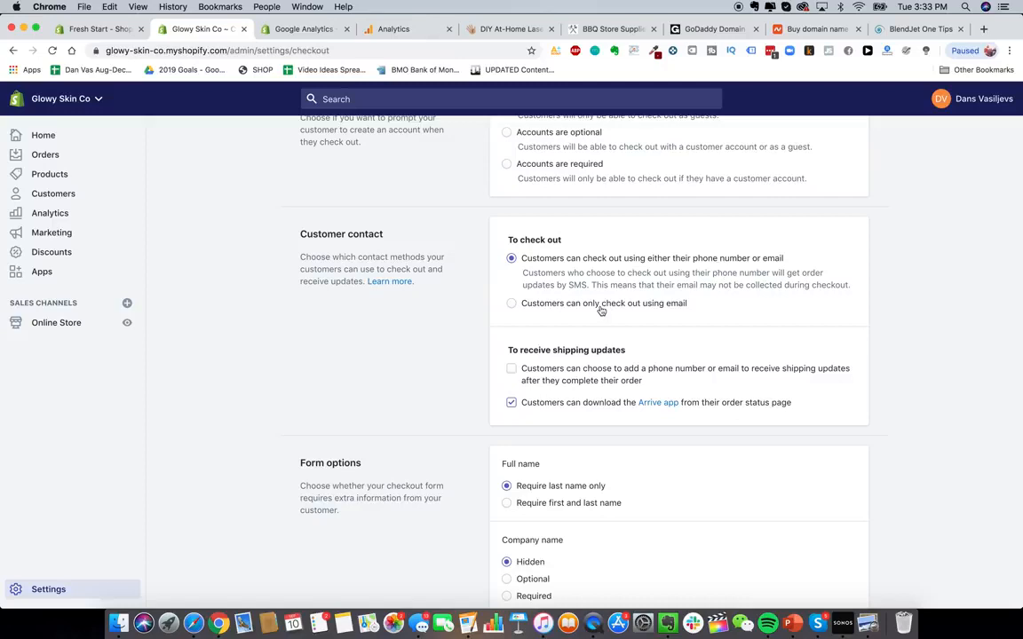
pyautogui.scroll(1, 539, 308)
pyautogui.scroll(-1, 586, 364)
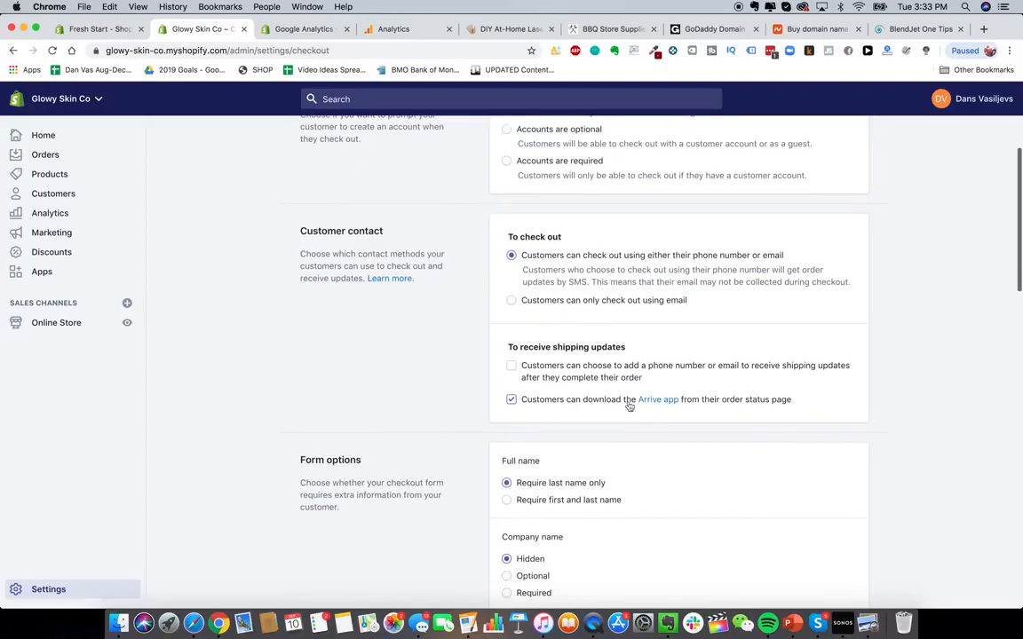
pyautogui.scroll(-2, 569, 401)
pyautogui.scroll(-5, 569, 402)
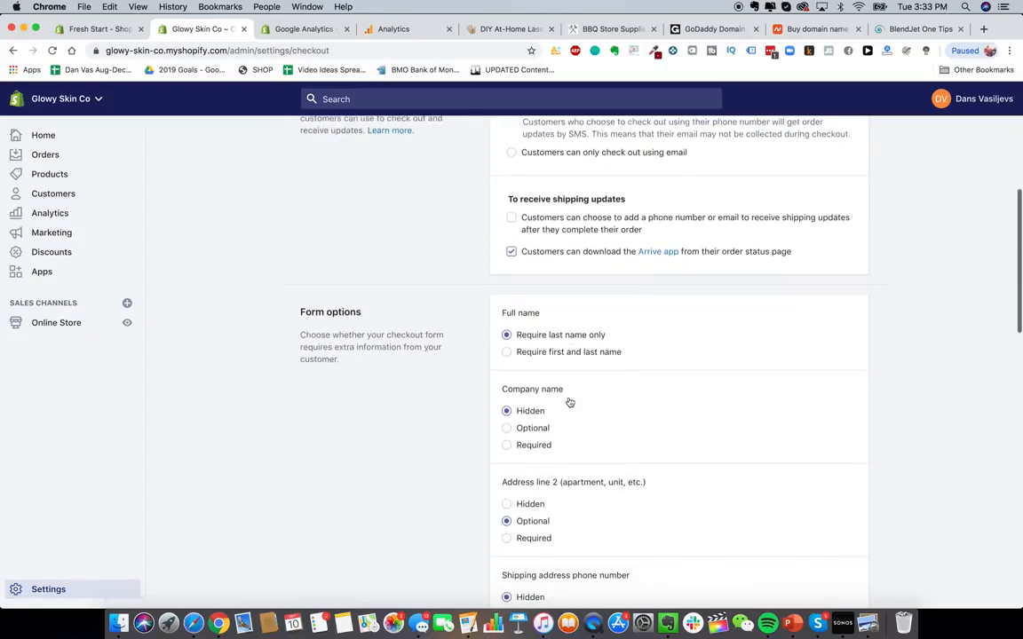
pyautogui.scroll(2, 612, 244)
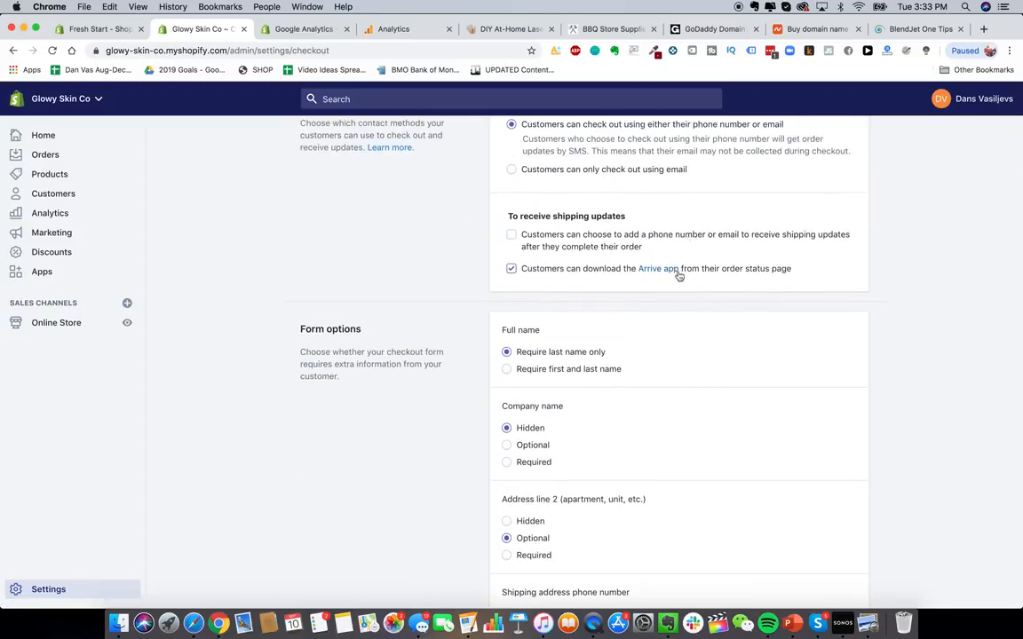
pyautogui.scroll(-3, 582, 293)
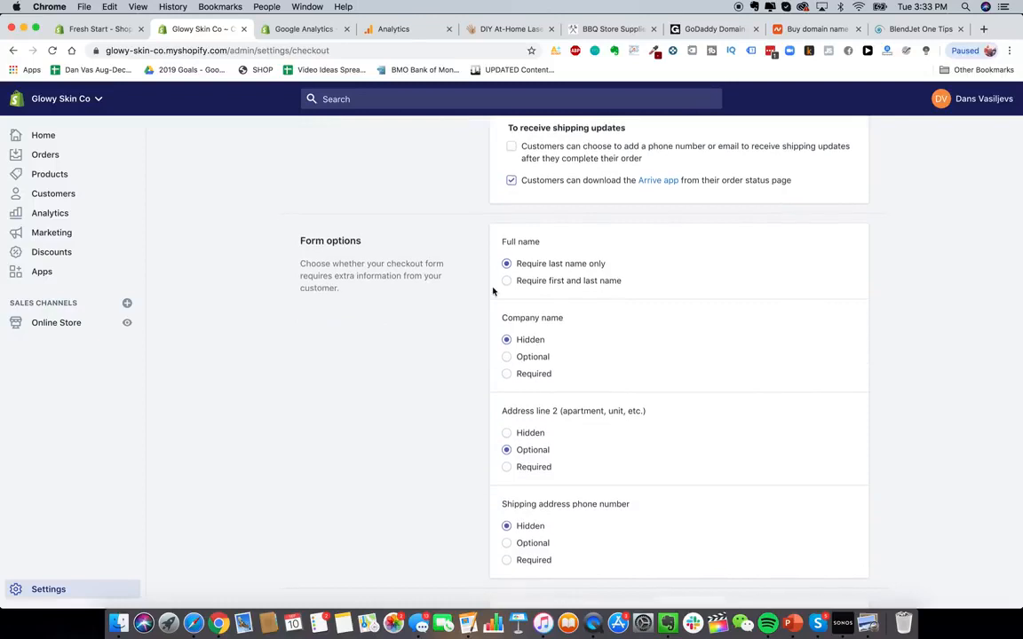
pyautogui.scroll(-2, 651, 304)
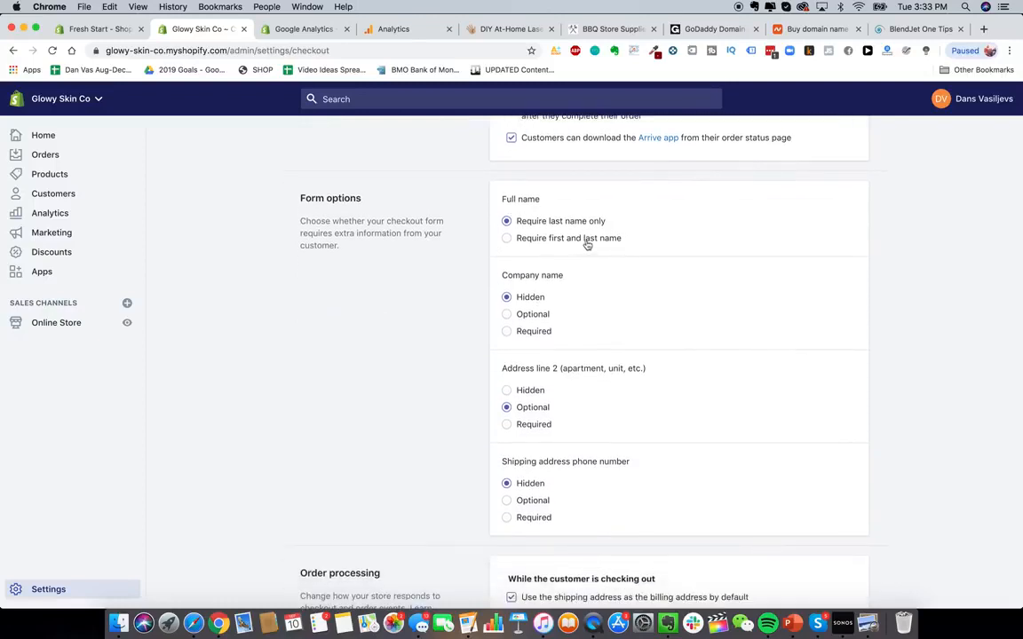
pyautogui.click(582, 239)
# - Turn on preselecting the email marketing sign-up option at checkout
pyautogui.scroll(-3, 541, 307)
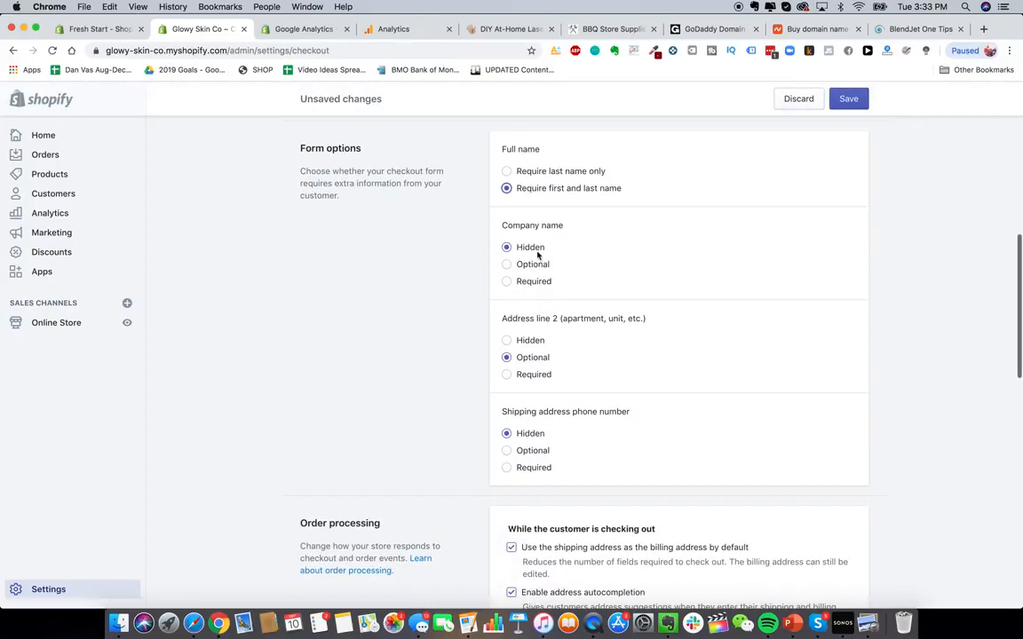
pyautogui.scroll(2, 551, 295)
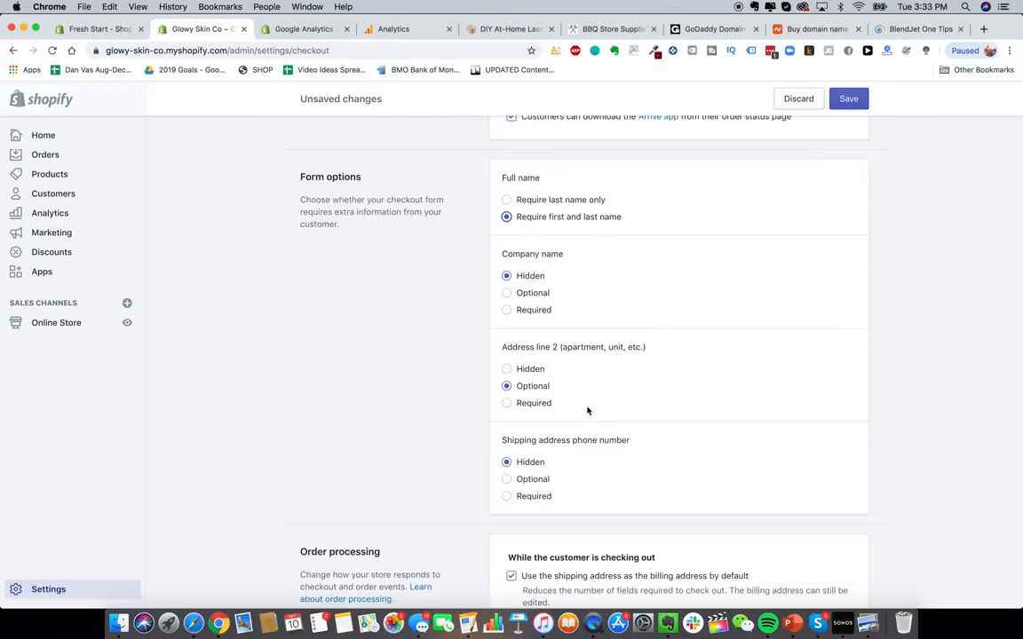
pyautogui.scroll(-3, 575, 399)
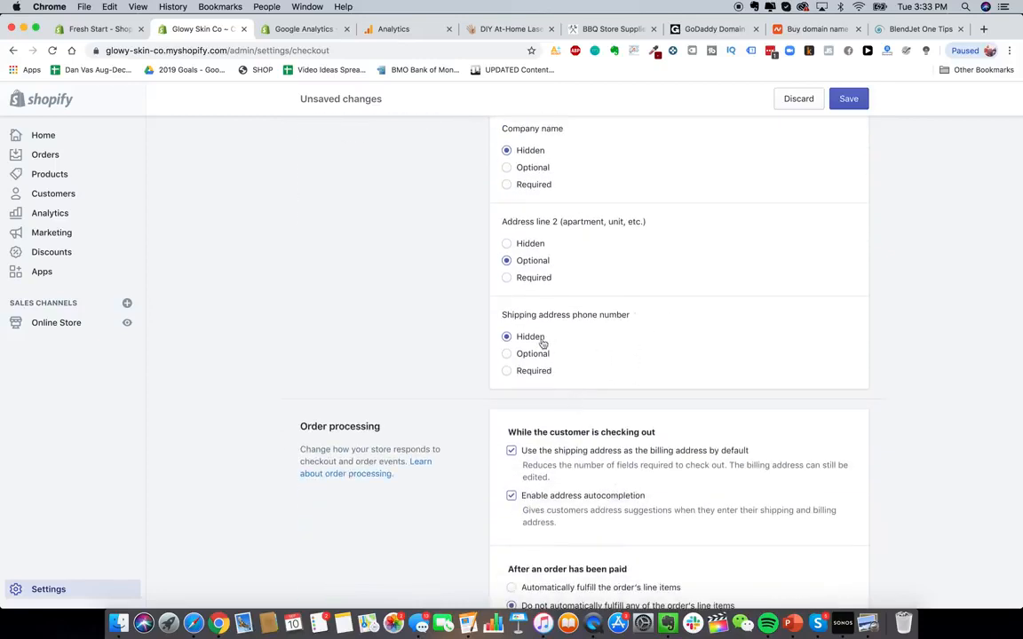
pyautogui.scroll(-2, 559, 369)
pyautogui.scroll(-5, 600, 327)
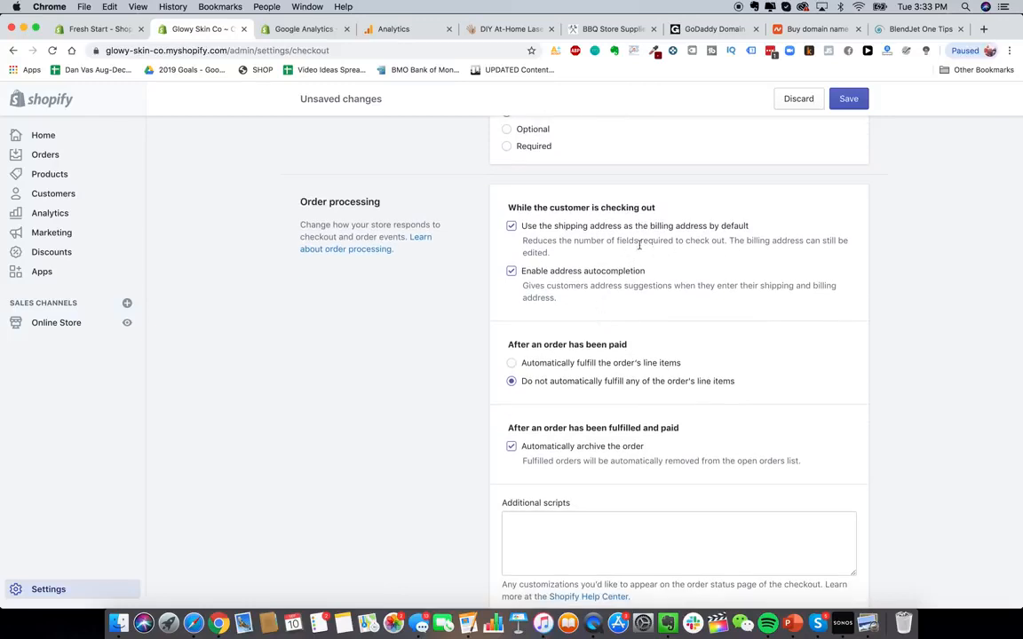
pyautogui.scroll(-1, 622, 253)
pyautogui.scroll(-1, 613, 248)
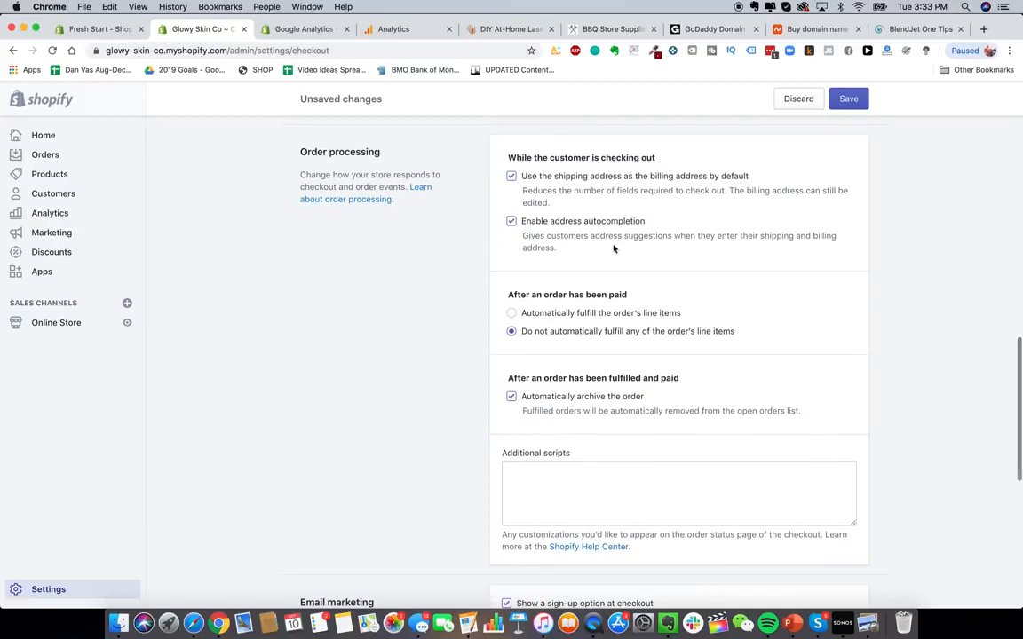
pyautogui.scroll(-4, 582, 282)
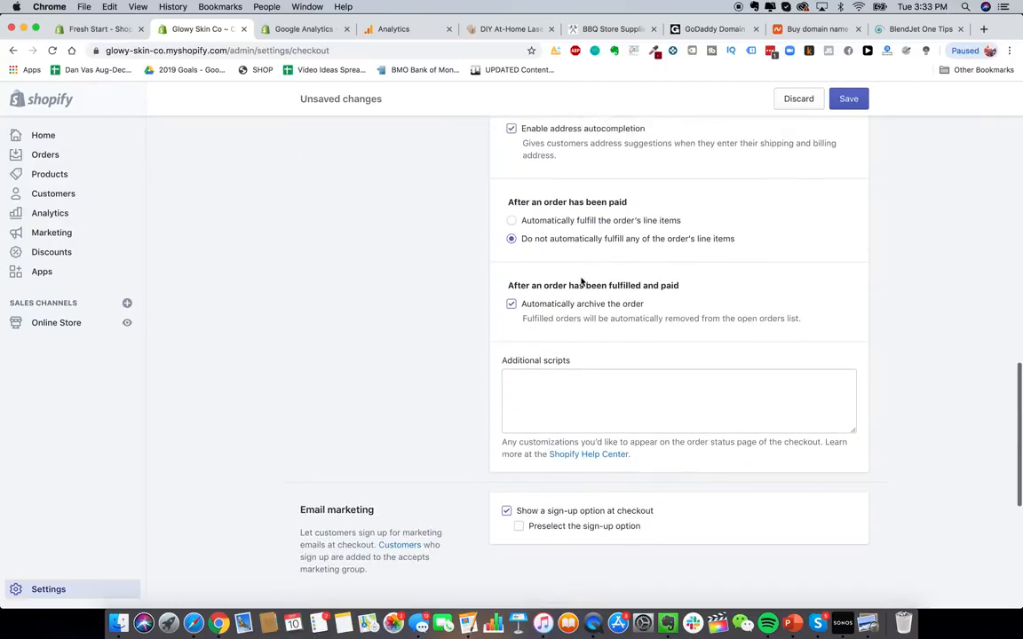
pyautogui.scroll(1, 586, 266)
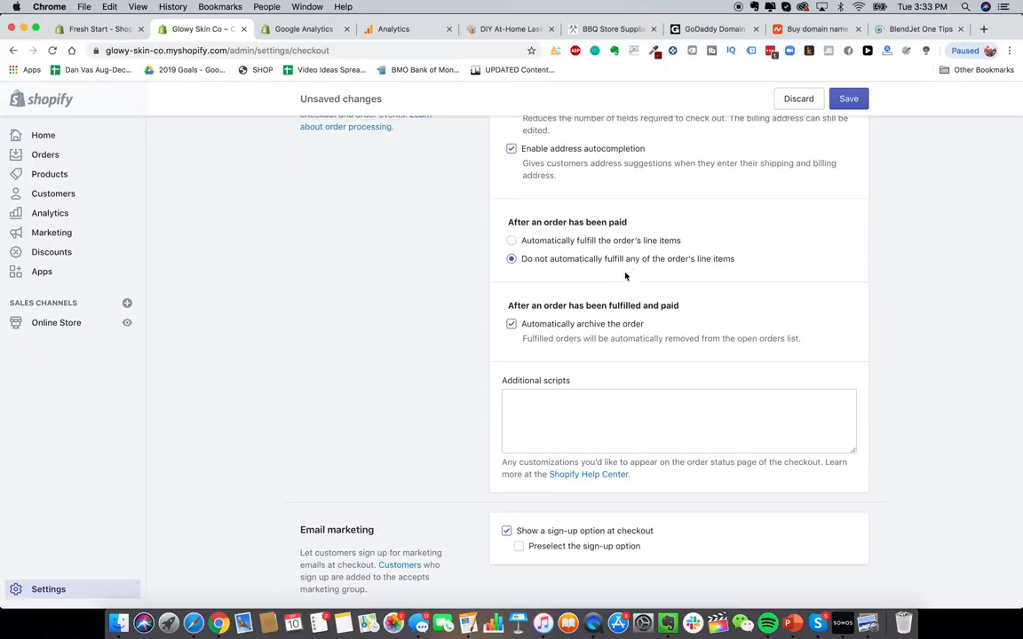
pyautogui.scroll(-2, 568, 302)
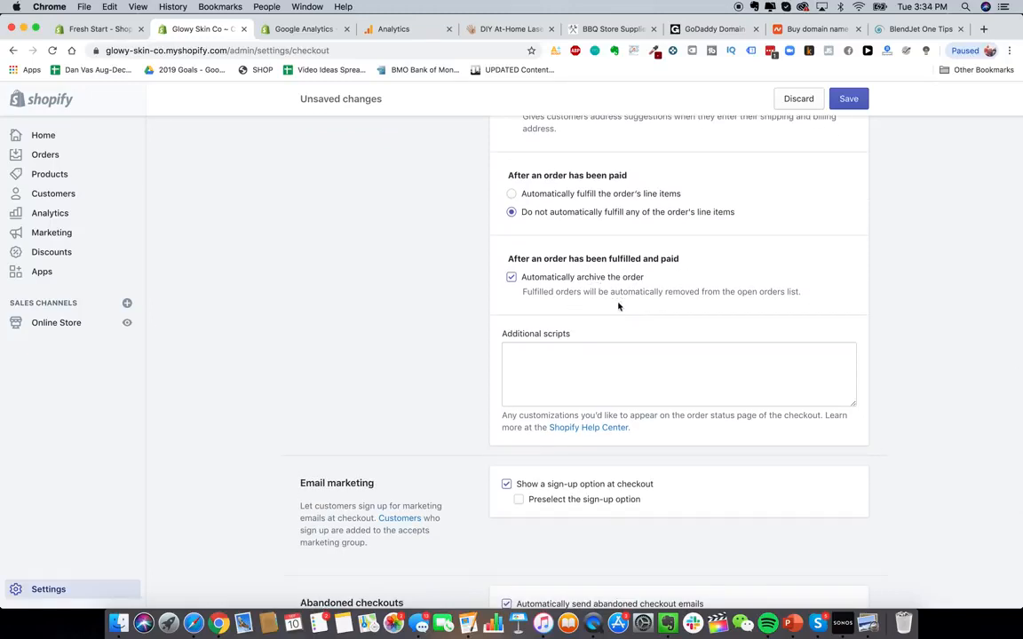
pyautogui.scroll(-5, 619, 307)
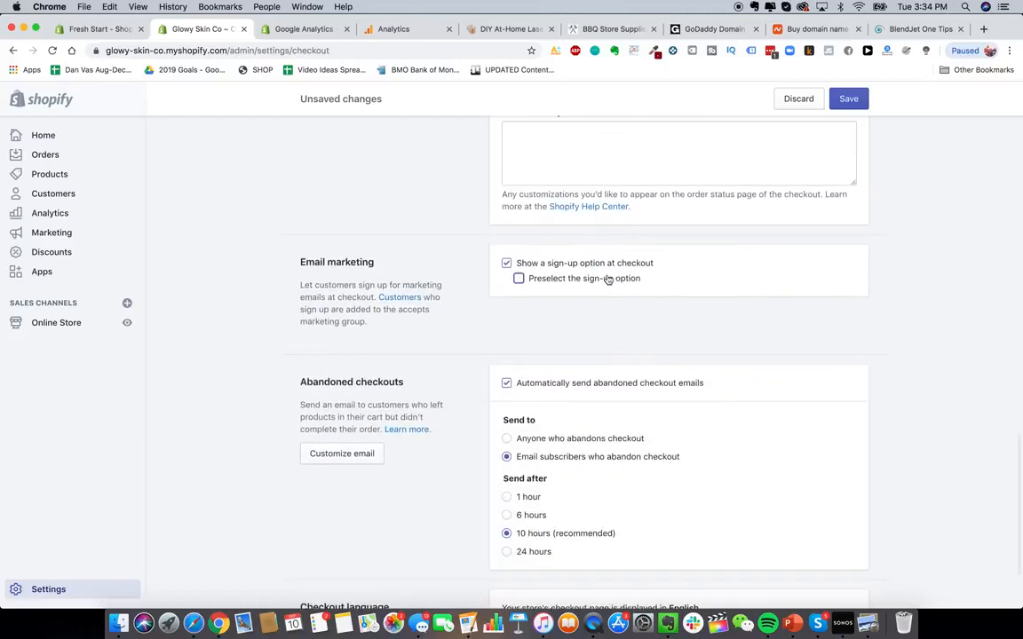
pyautogui.click(609, 279)
# - Disable automatic abandoned checkout emails and save the checkout settings
pyautogui.scroll(-3, 626, 346)
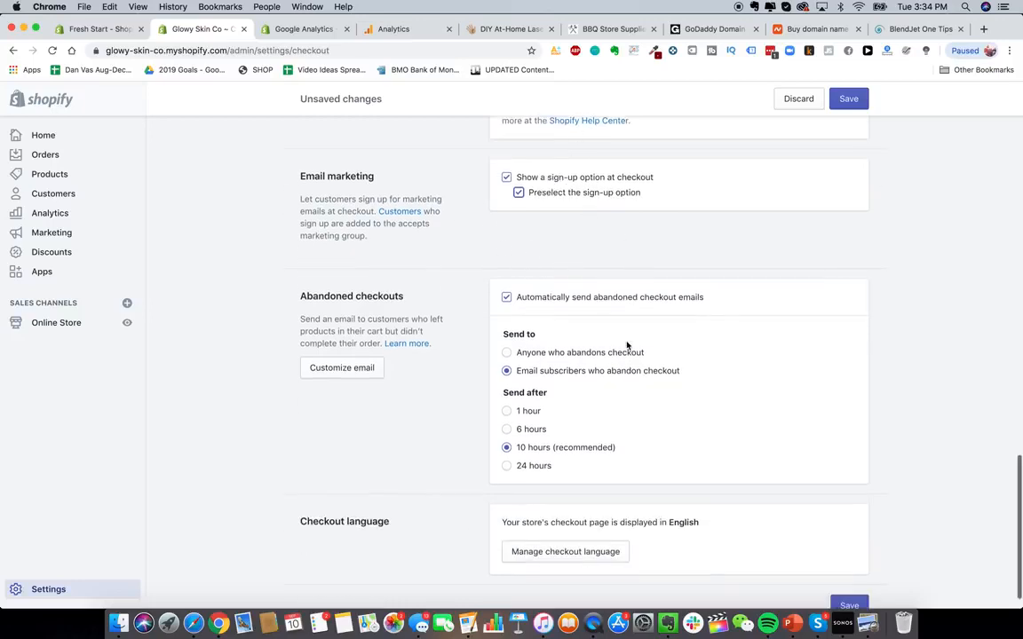
pyautogui.scroll(-1, 627, 349)
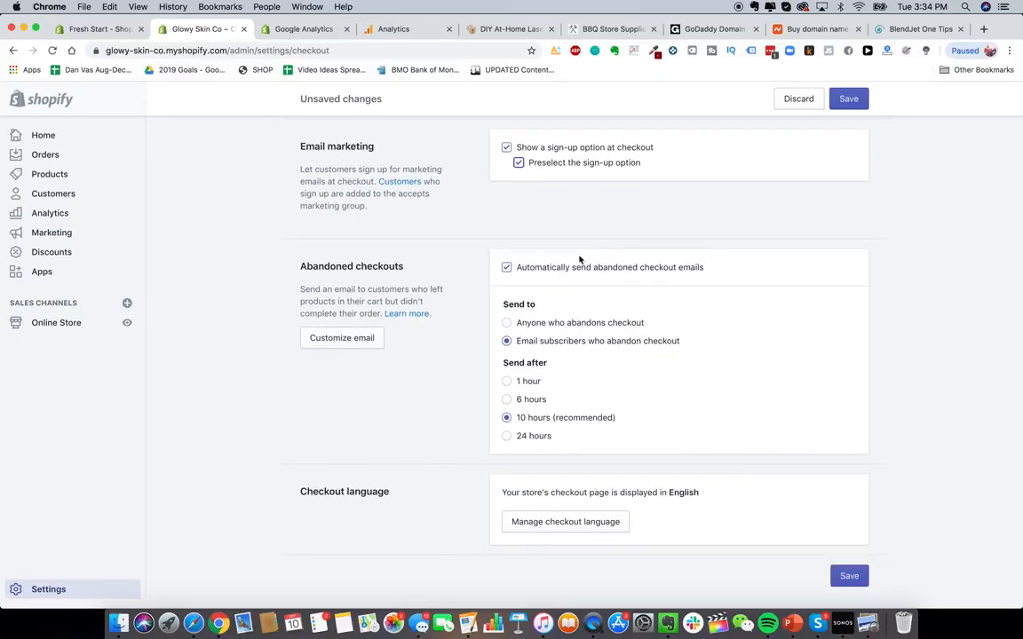
pyautogui.click(652, 270)
pyautogui.scroll(10, 753, 377)
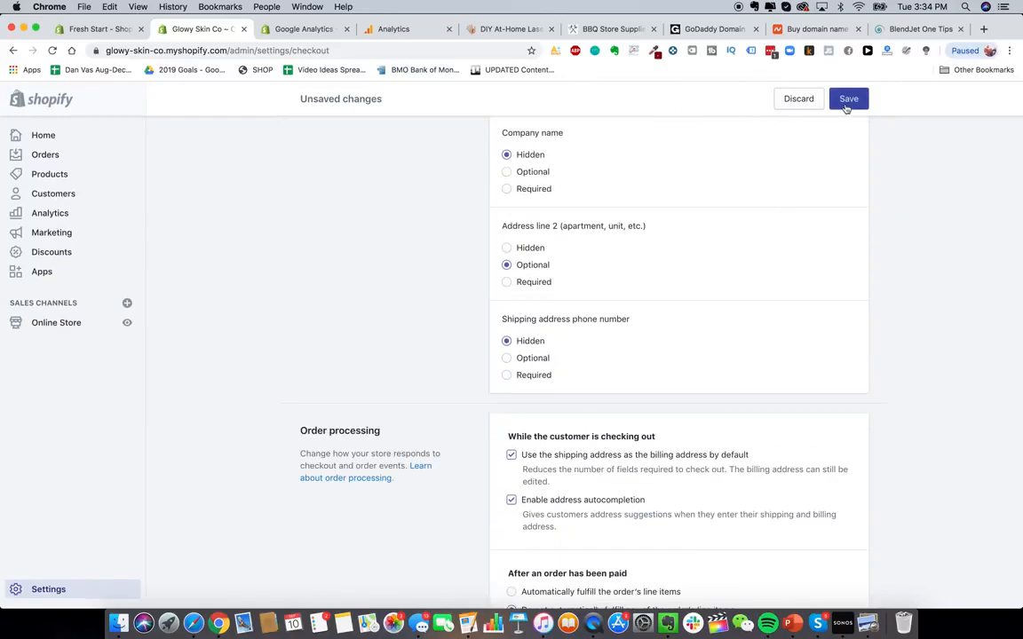
pyautogui.click(849, 99)
# - Review the saved checkout settings and return to the main Settings page
pyautogui.scroll(-10, 676, 338)
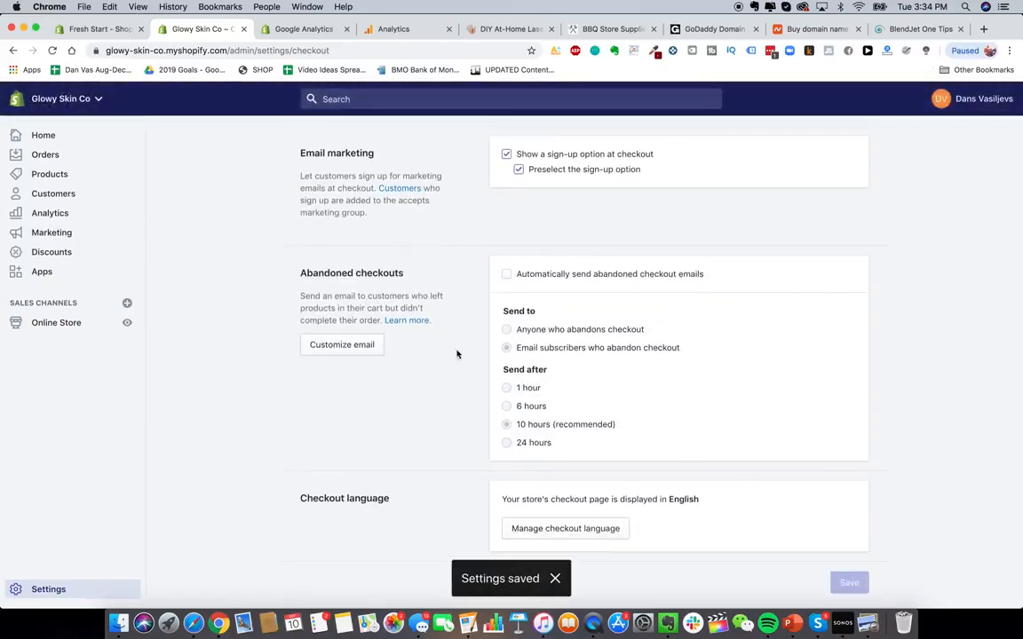
pyautogui.scroll(15, 492, 322)
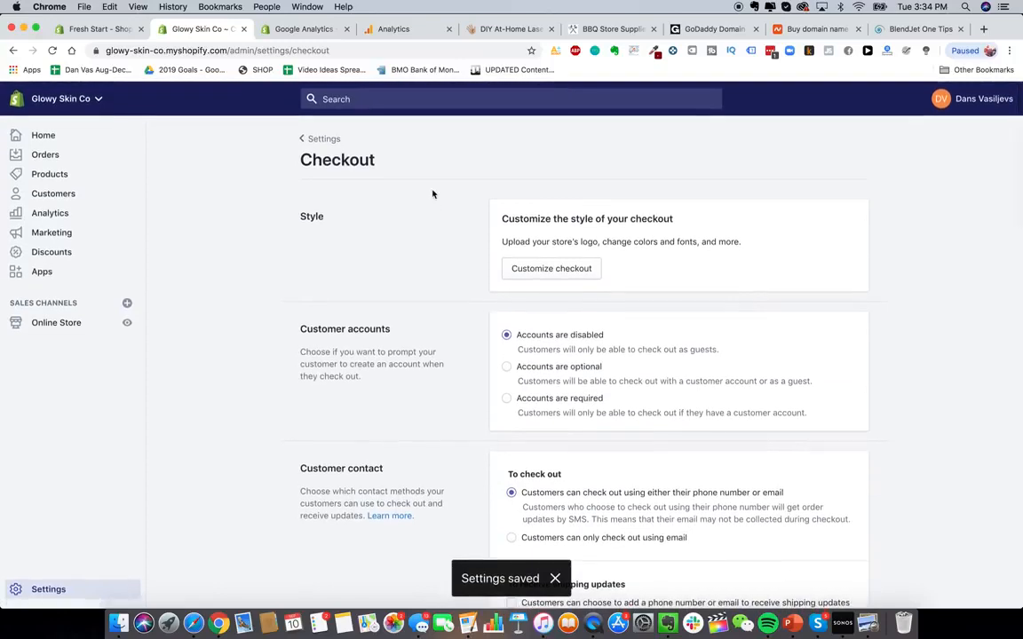
pyautogui.click(313, 140)
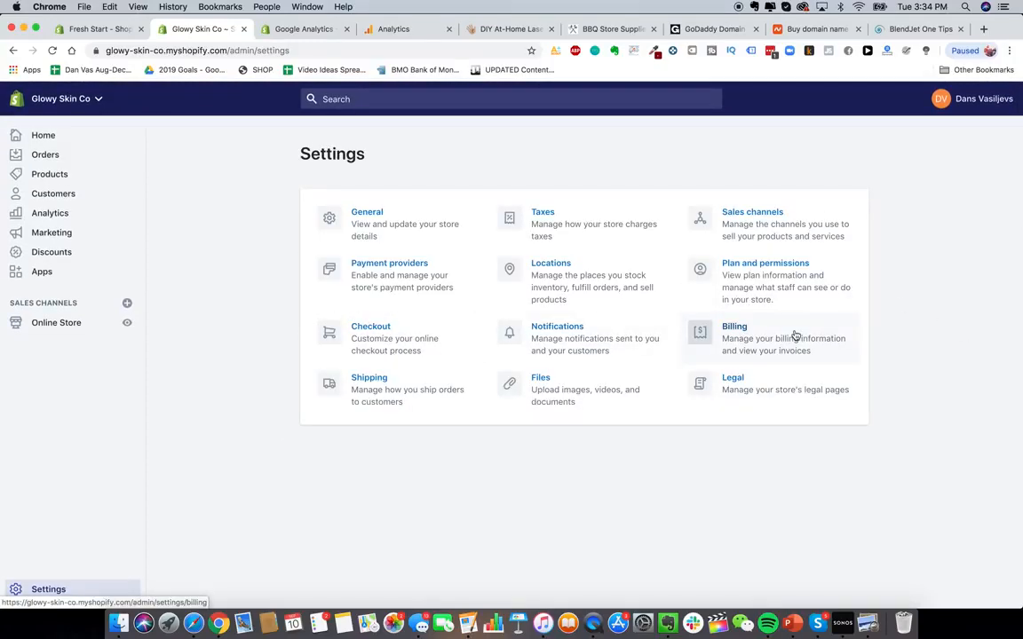
# - Search Google for shopify plans in a new tab and open Shopify's pricing page
pyautogui.click(983, 29)
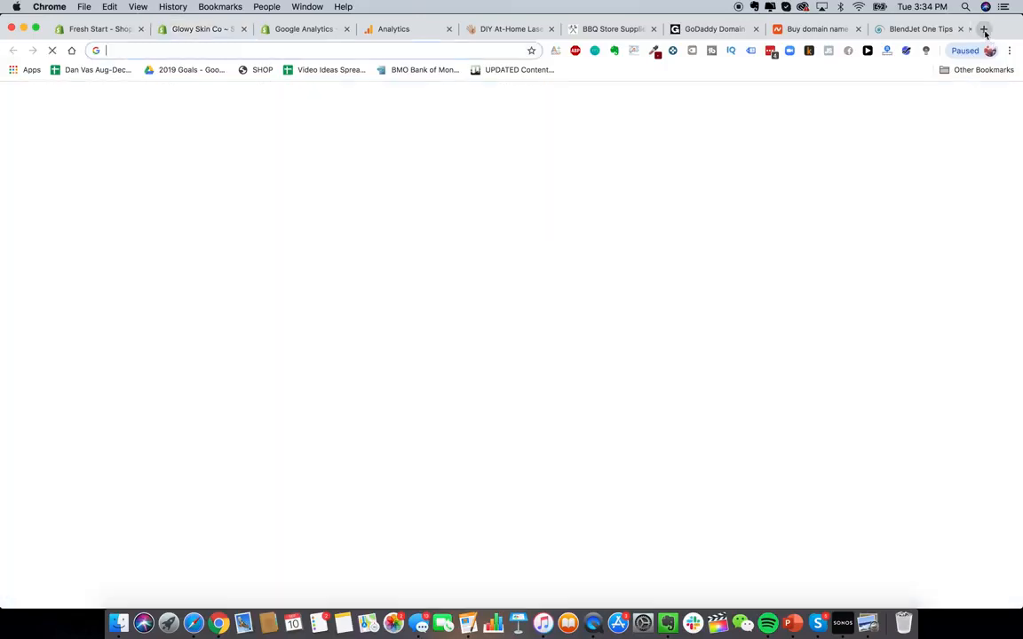
pyautogui.write('shopify plans')
pyautogui.press('Return')
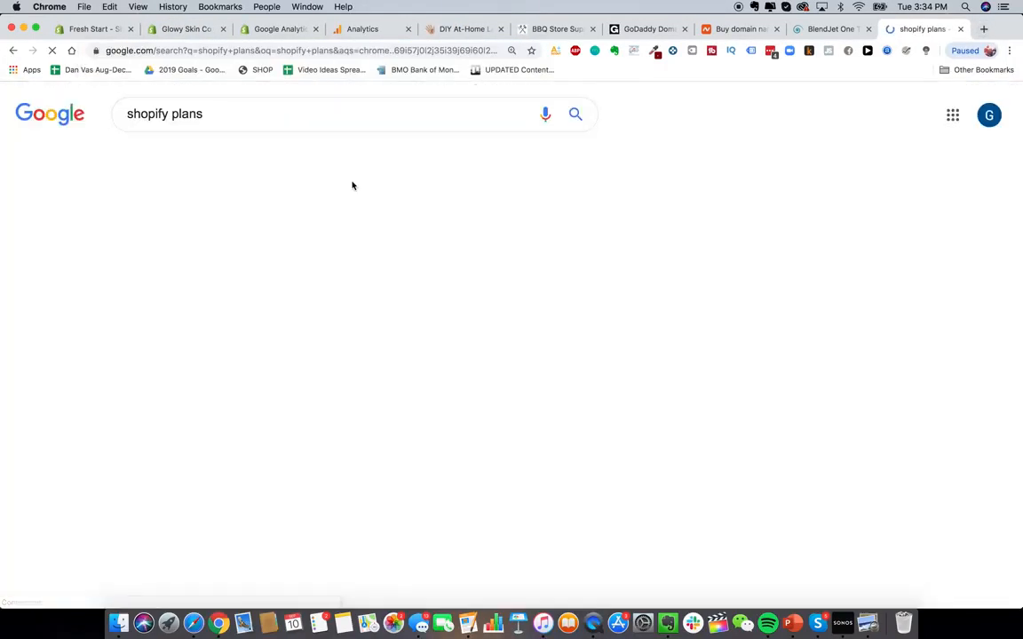
pyautogui.scroll(-5, 248, 488)
pyautogui.scroll(-2, 247, 488)
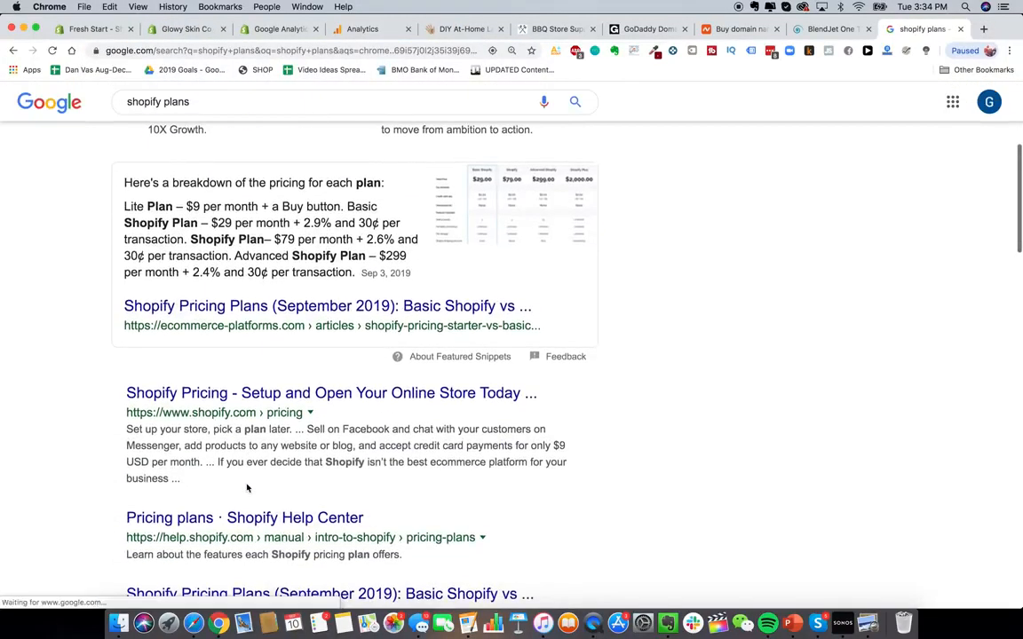
pyautogui.click(287, 396)
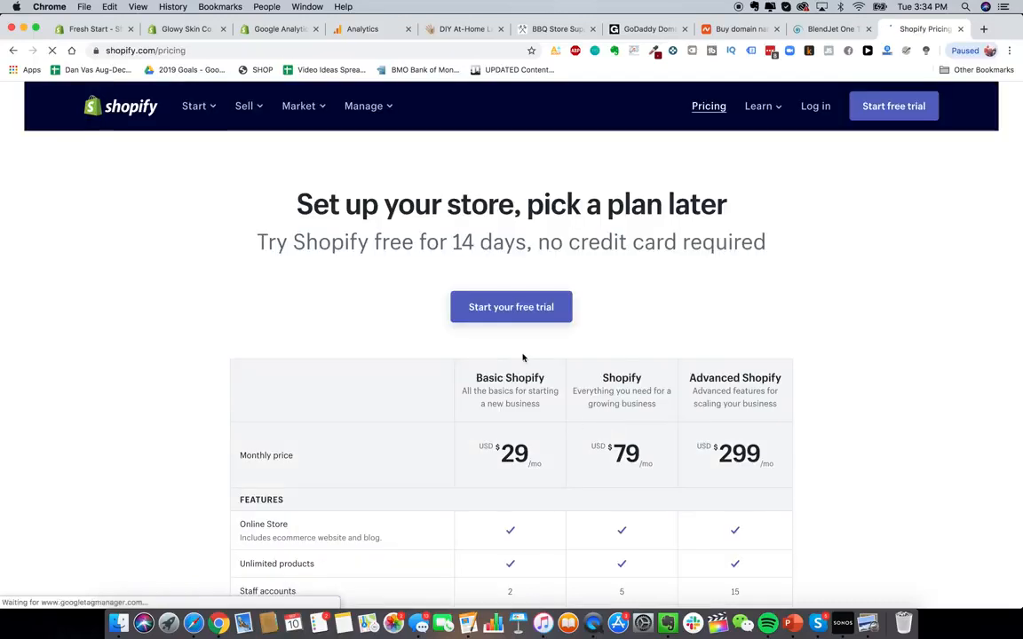
# - Compare the monthly prices and features of the Shopify plans
pyautogui.scroll(-5, 523, 359)
pyautogui.scroll(2, 522, 359)
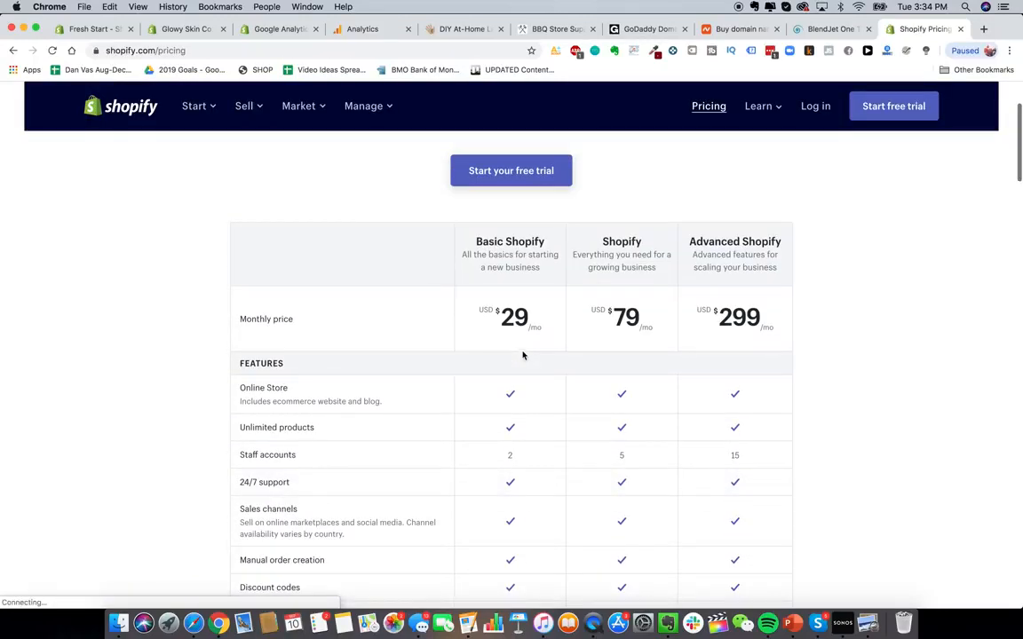
pyautogui.scroll(-1, 522, 308)
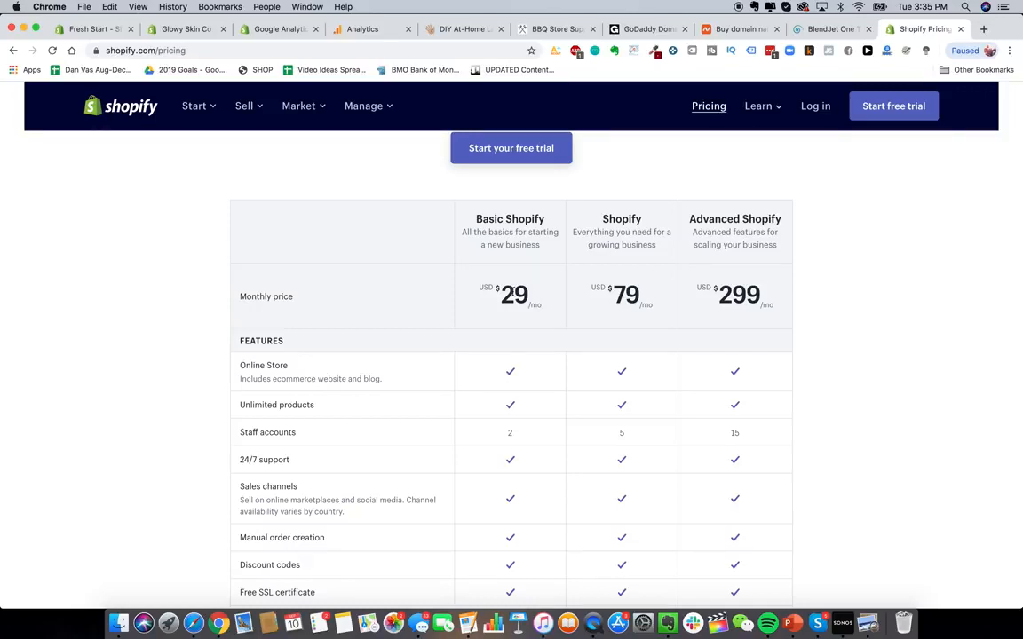
pyautogui.scroll(-2, 511, 292)
pyautogui.scroll(1, 511, 292)
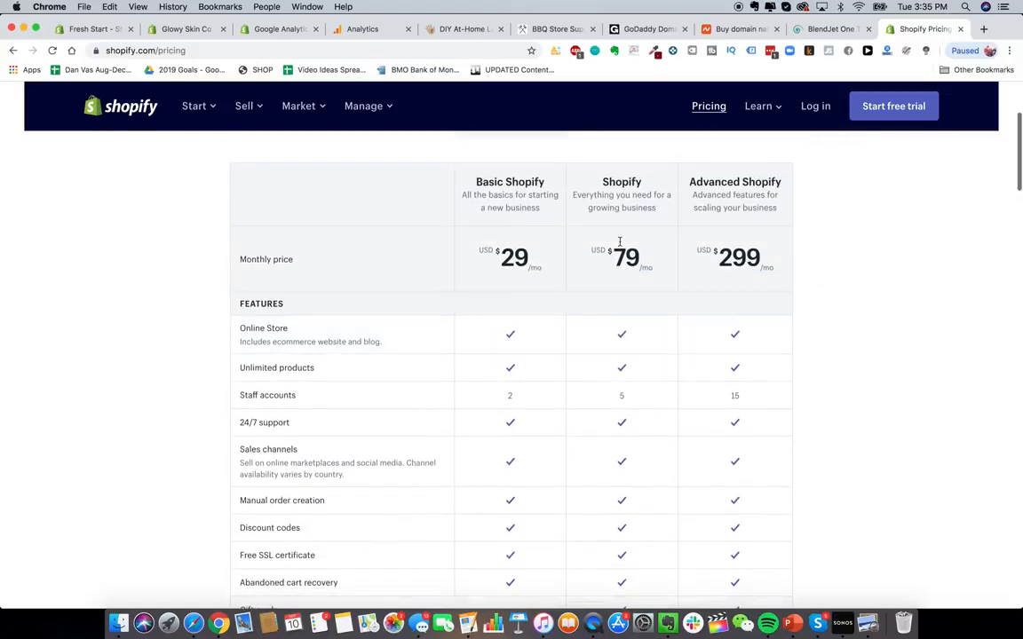
# - Review the plans' shipping discounts and online credit card rates further down the pricing table
pyautogui.scroll(1, 803, 253)
pyautogui.scroll(-2, 828, 308)
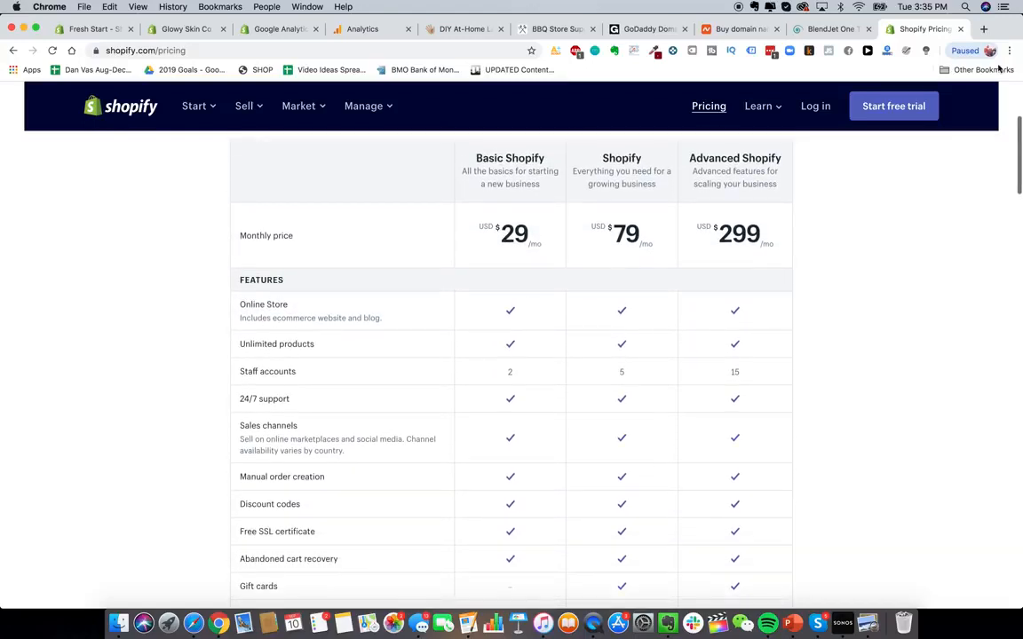
pyautogui.scroll(1, 884, 340)
pyautogui.scroll(-4, 884, 341)
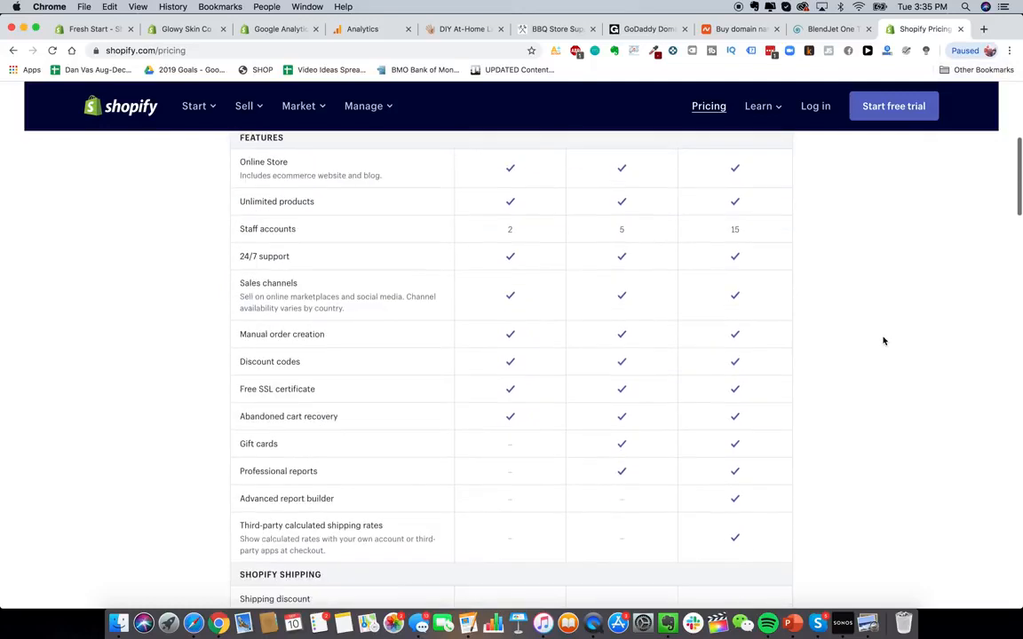
pyautogui.scroll(4, 883, 340)
pyautogui.scroll(-8, 884, 341)
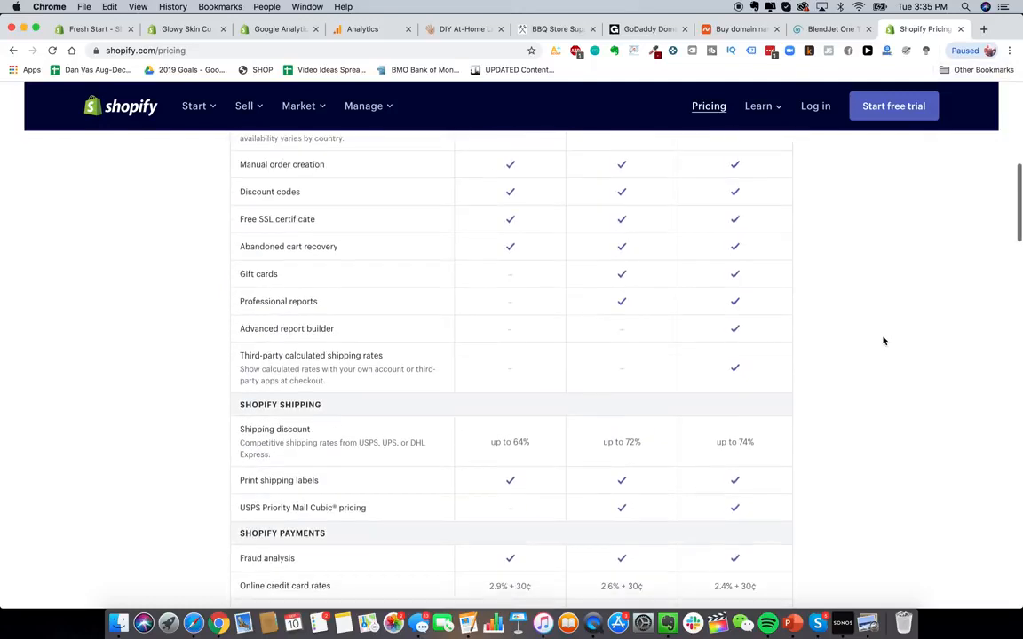
pyautogui.scroll(1, 825, 373)
pyautogui.scroll(-3, 760, 413)
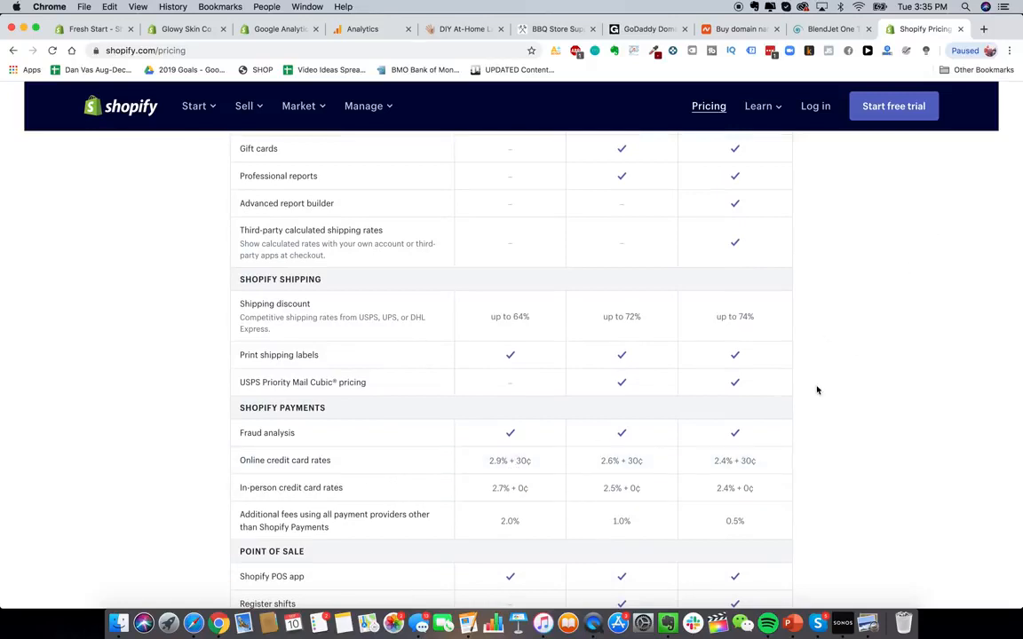
pyautogui.tripleClick(507, 461)
pyautogui.click(619, 461)
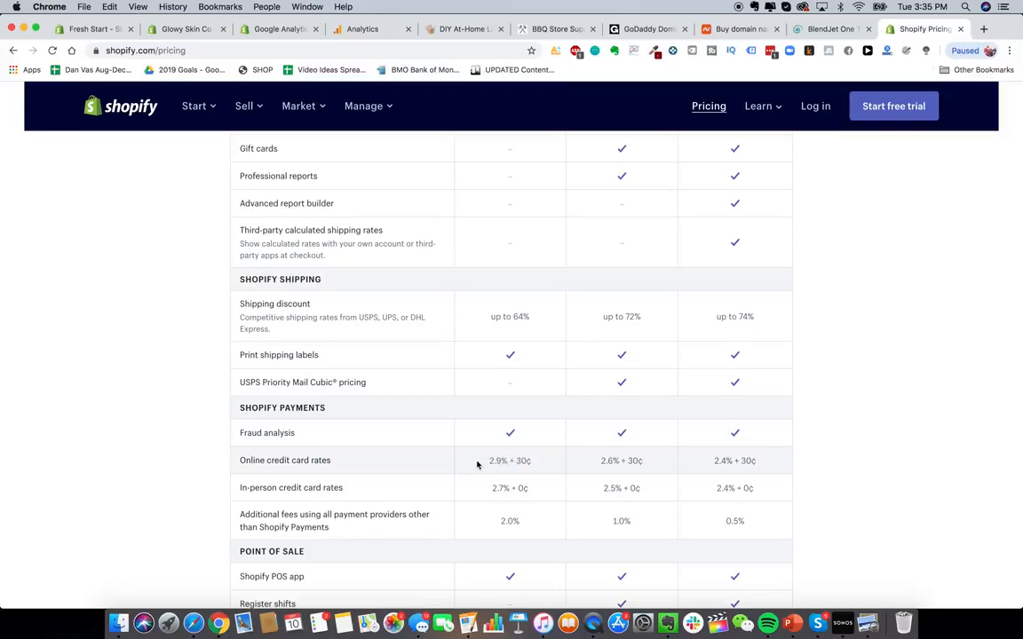
pyautogui.moveTo(476, 465); pyautogui.dragTo(544, 468)
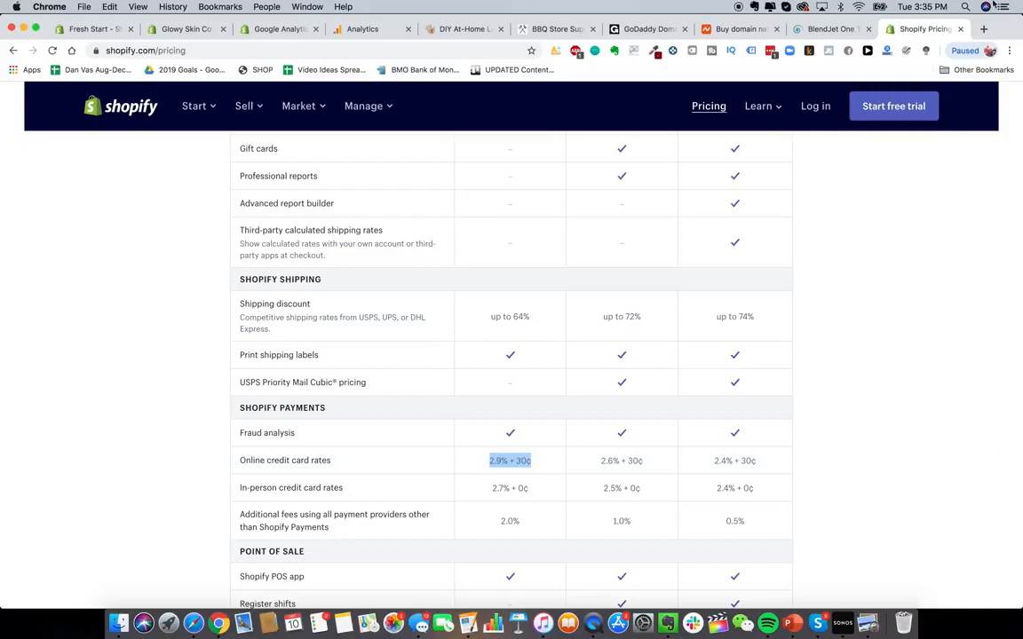
# - Search Google for shopify transaction calculator fees in a new tab and open the ecommerce-platforms pricing article
pyautogui.click(983, 29)
pyautogui.write('shopify ')
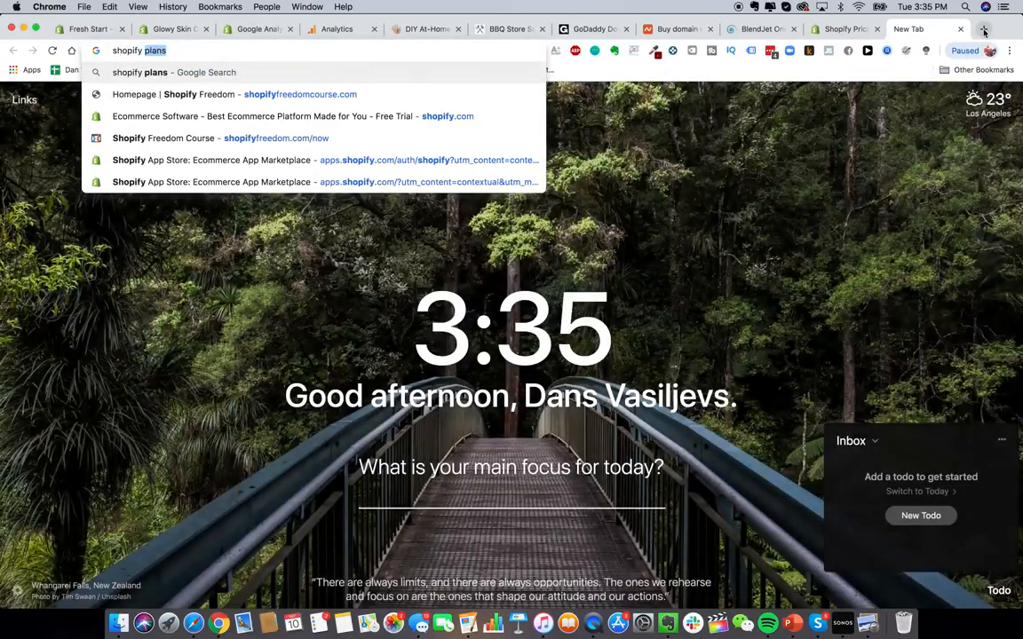
pyautogui.write('transacti')
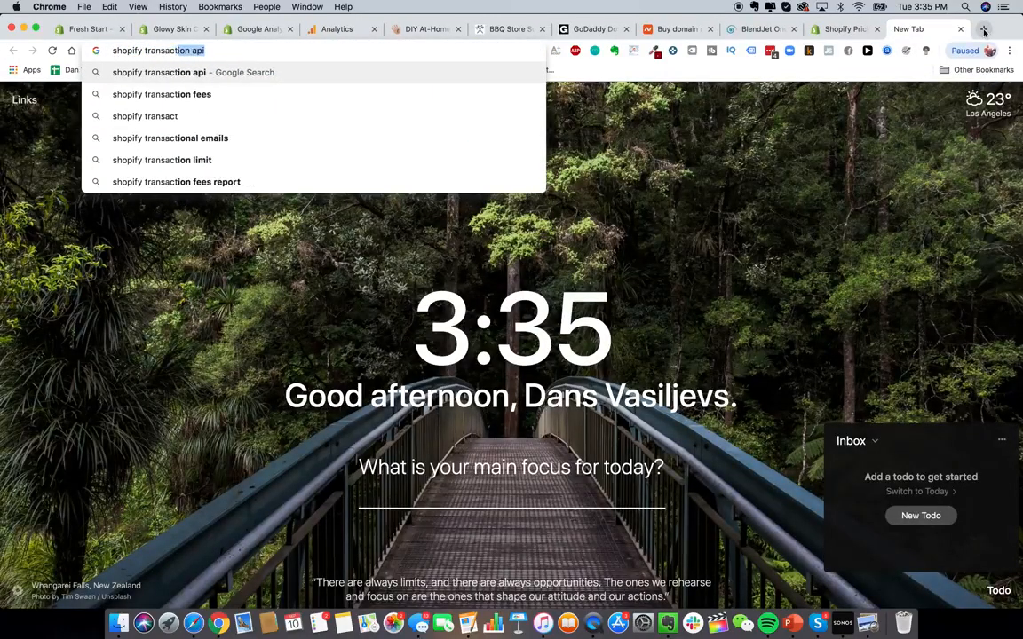
pyautogui.write('on calculator fees')
pyautogui.press('Return')
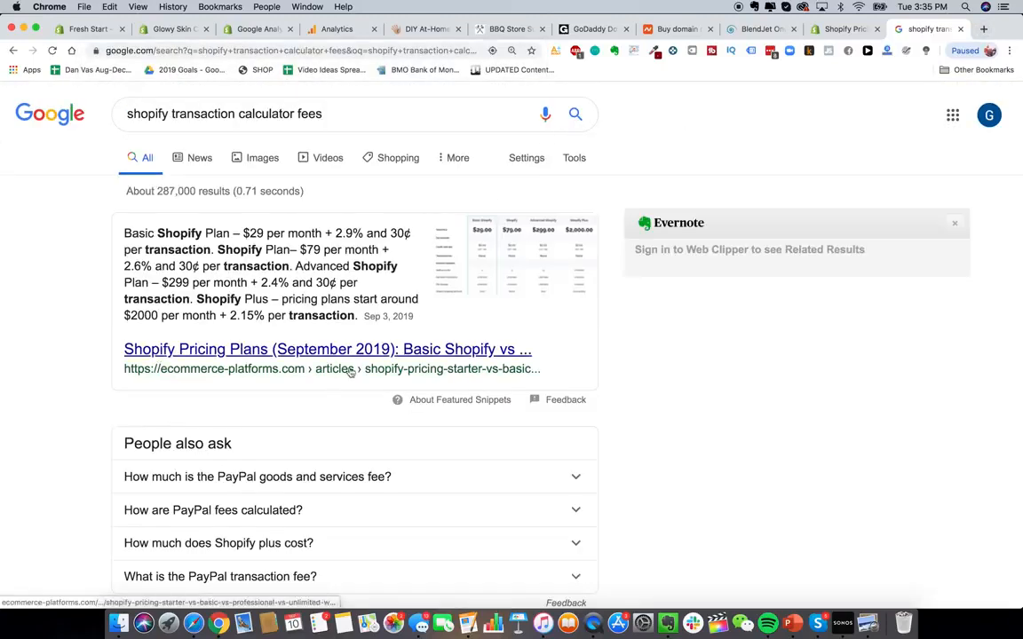
pyautogui.click(362, 359)
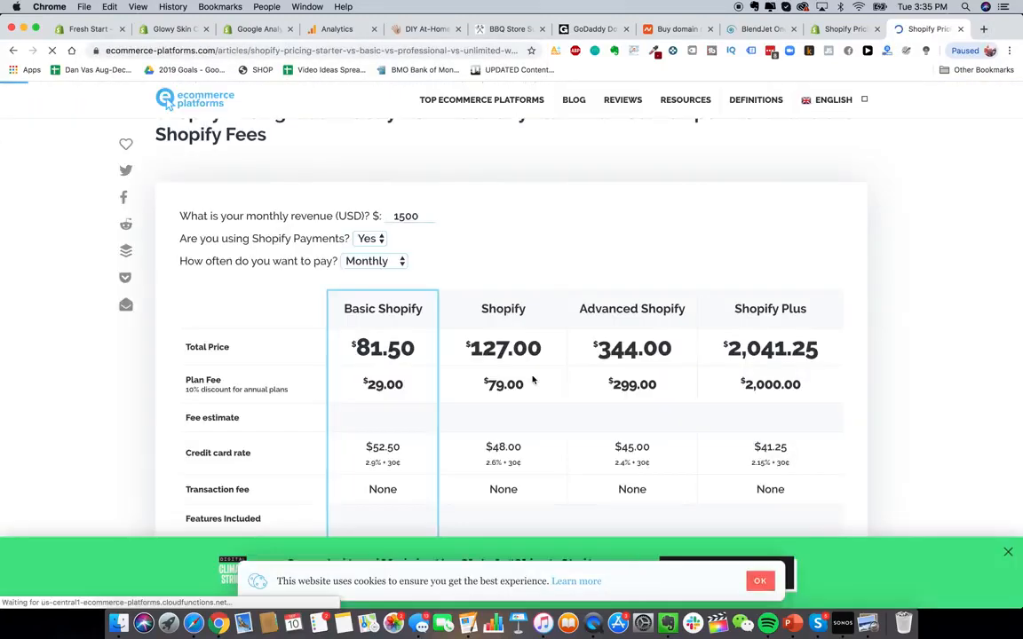
# - Enter a monthly revenue of 50000 in the Shopify fees calculator and compare the plan totals
pyautogui.doubleClick(414, 209)
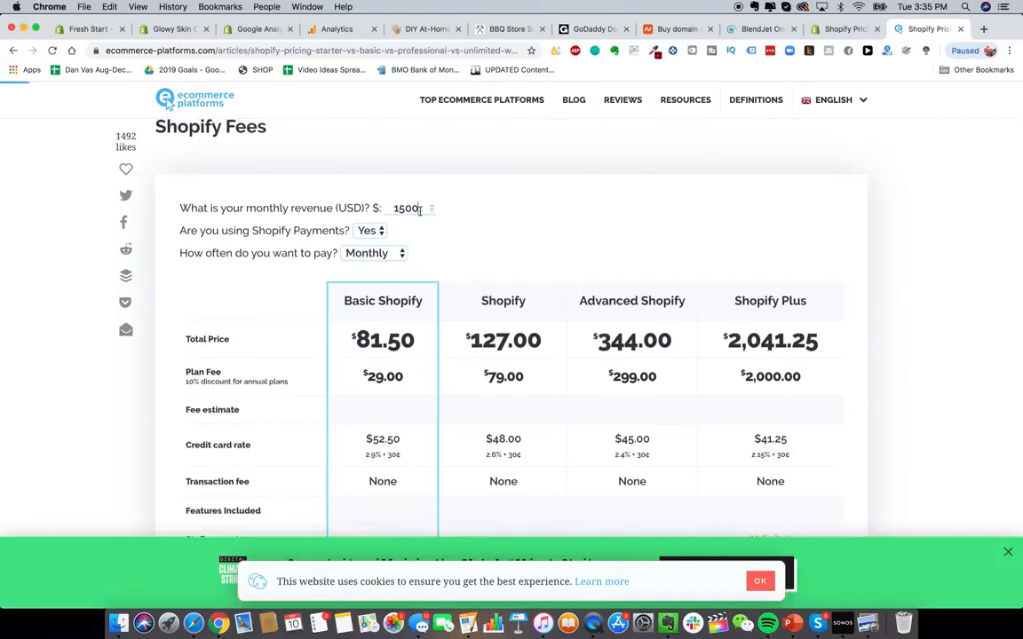
pyautogui.write('50000')
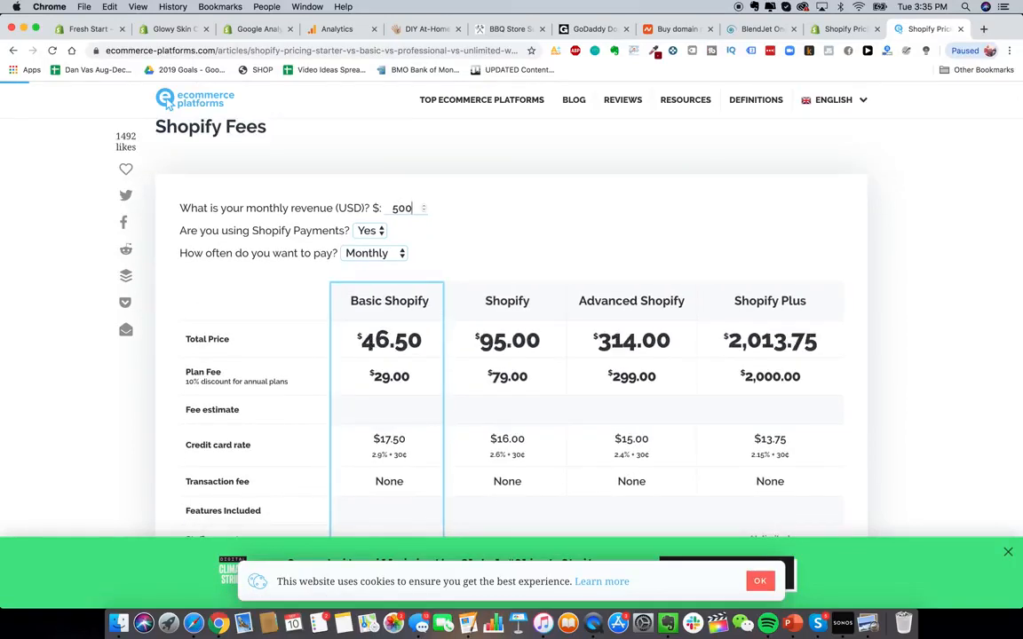
pyautogui.click(382, 262)
pyautogui.click(368, 268)
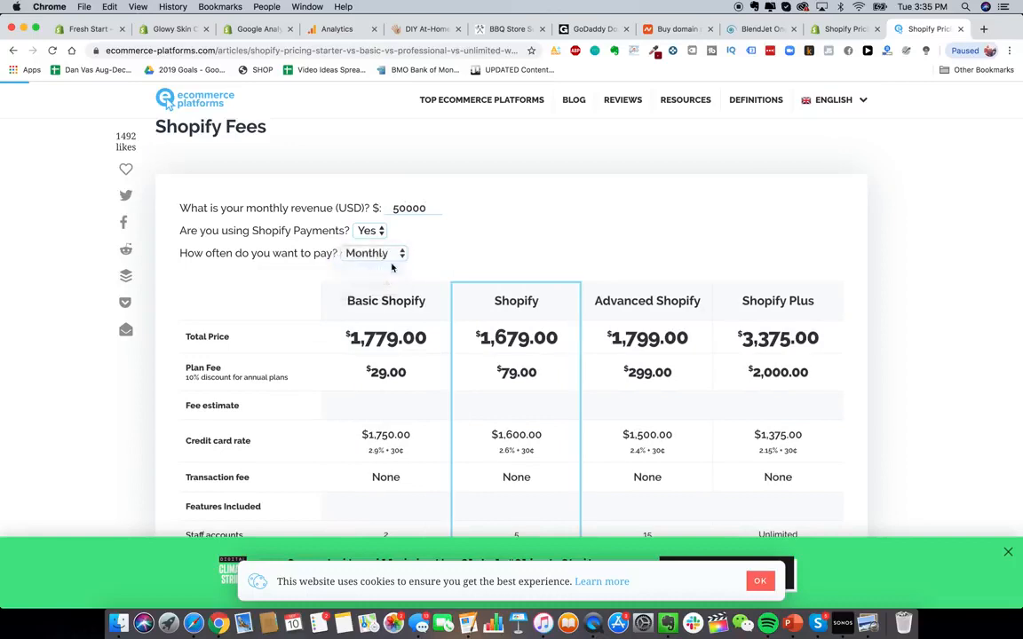
pyautogui.click(379, 255)
pyautogui.click(377, 241)
pyautogui.scroll(-1, 583, 259)
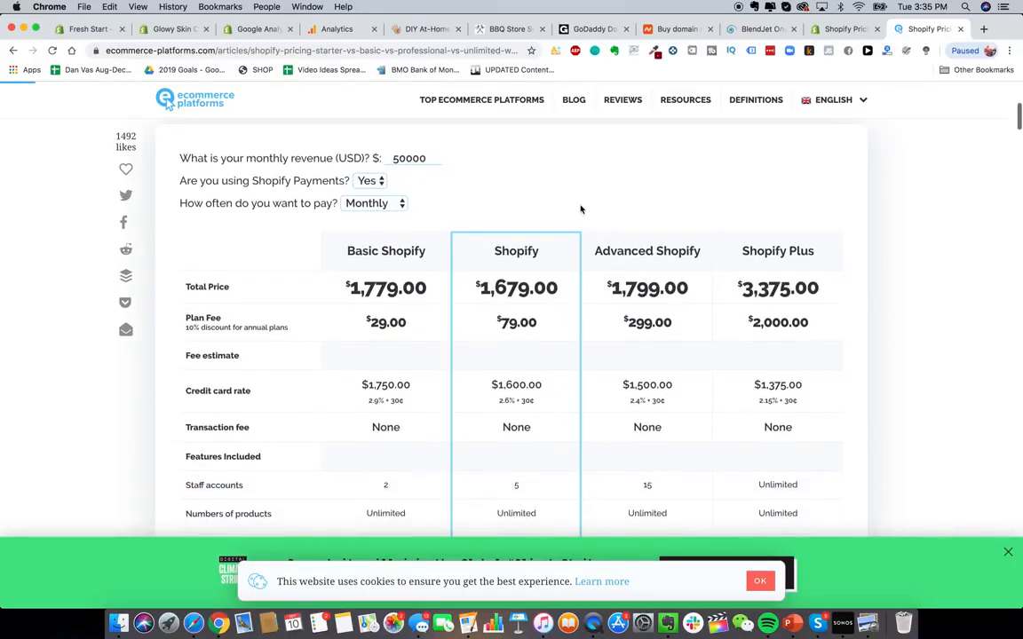
pyautogui.scroll(-1, 582, 209)
pyautogui.scroll(-1, 582, 210)
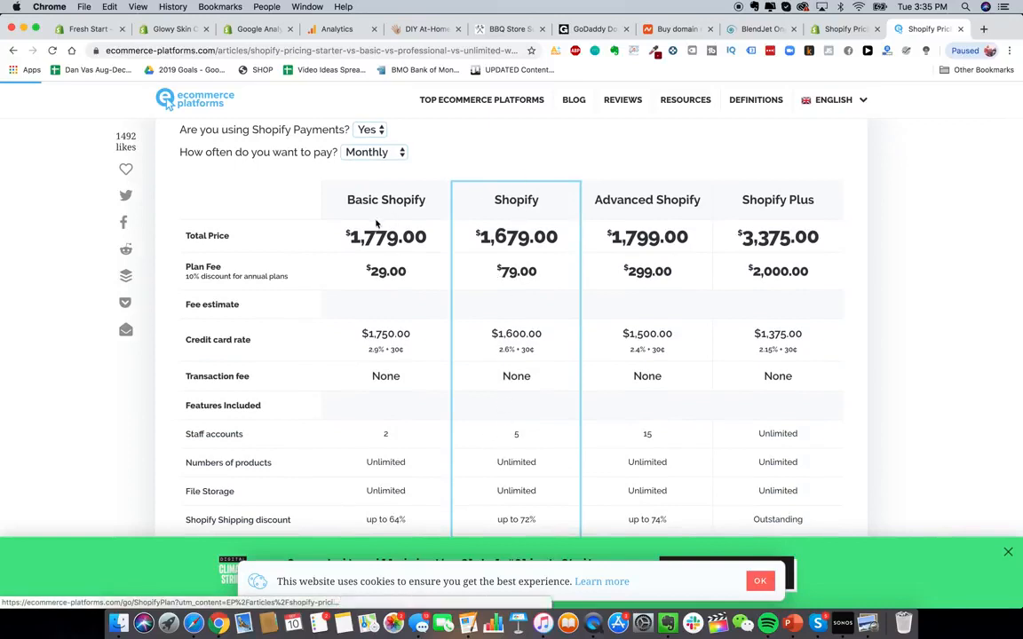
pyautogui.scroll(2, 315, 138)
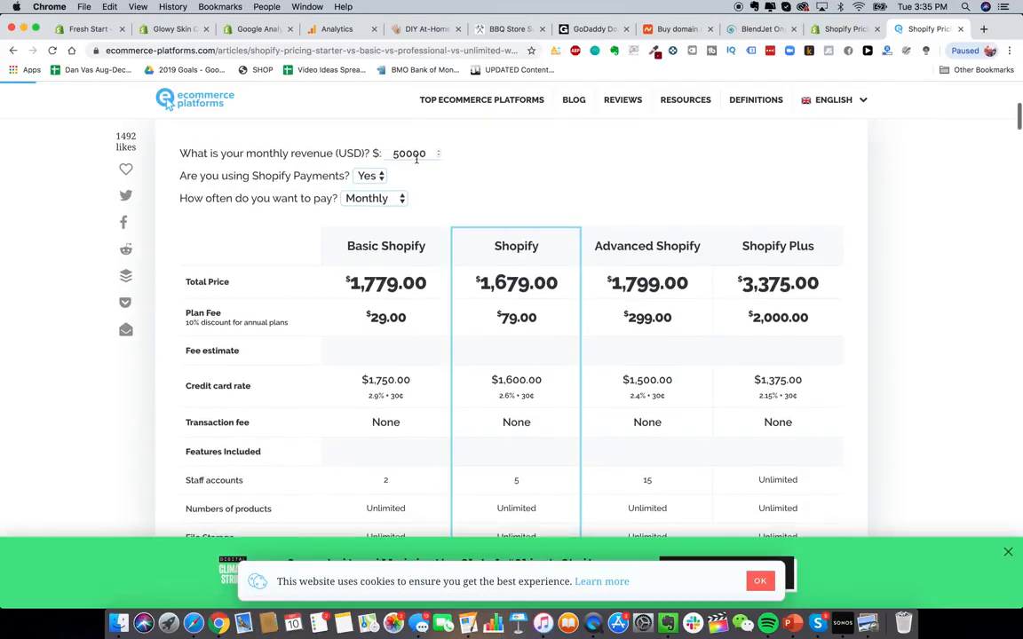
# - Compare the calculator's plan totals for monthly revenues of 10000 and 200000
pyautogui.doubleClick(408, 153)
pyautogui.write('10000')
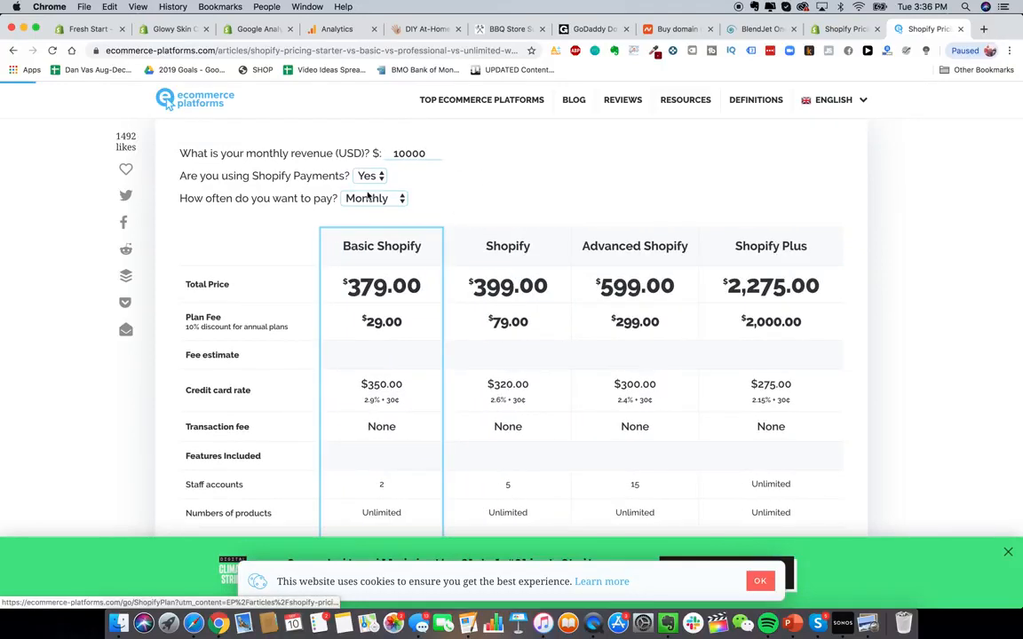
pyautogui.doubleClick(409, 153)
pyautogui.write('200000')
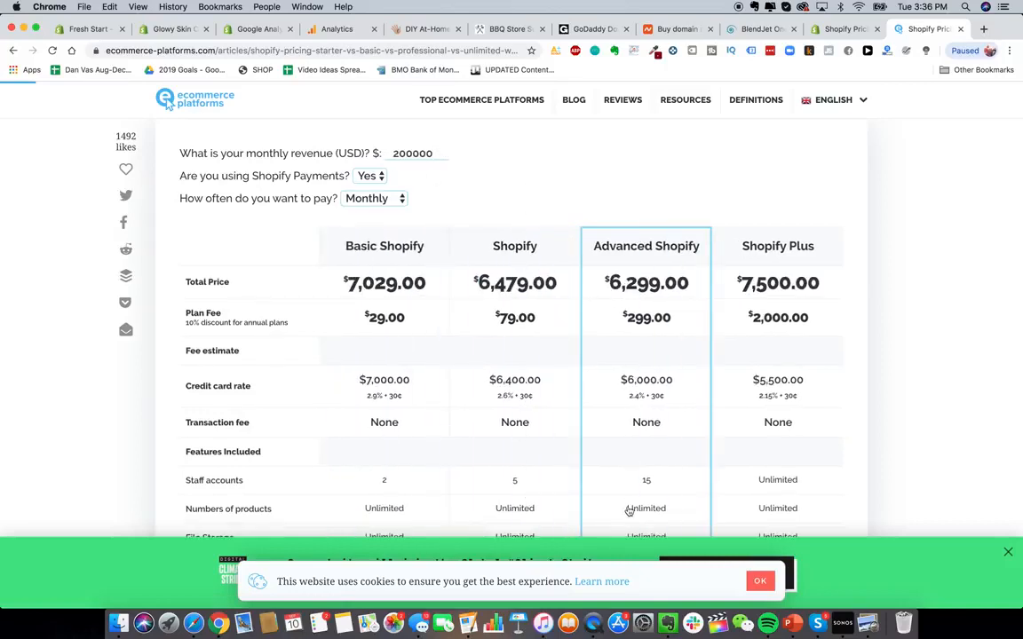
pyautogui.scroll(1, 572, 310)
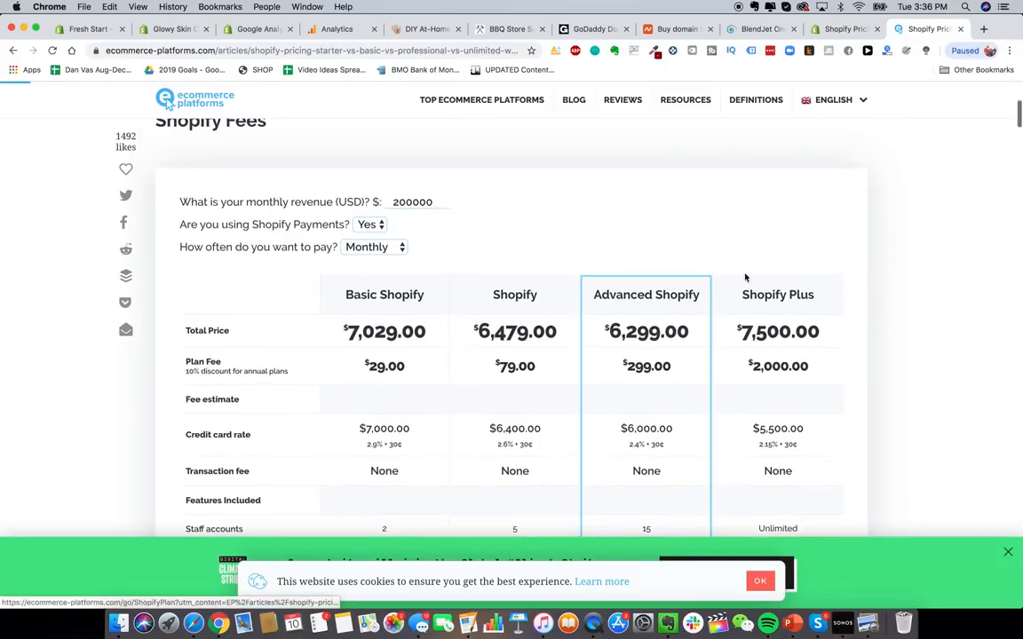
pyautogui.scroll(-4, 622, 342)
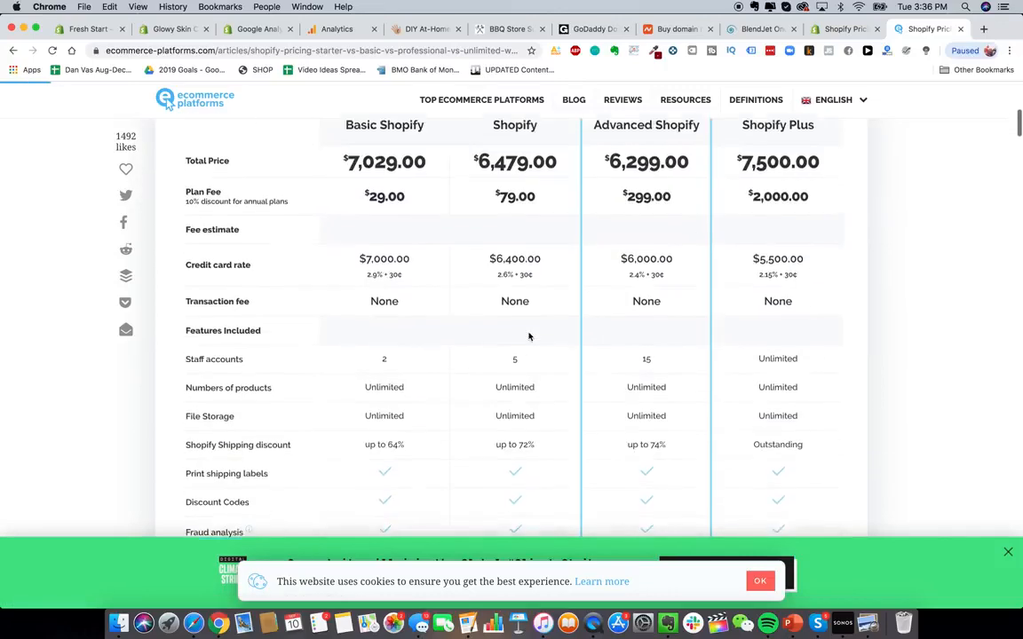
pyautogui.scroll(4, 528, 336)
# - Review the store's current plan on the Plan and permissions page and return to Settings
pyautogui.doubleClick(396, 214)
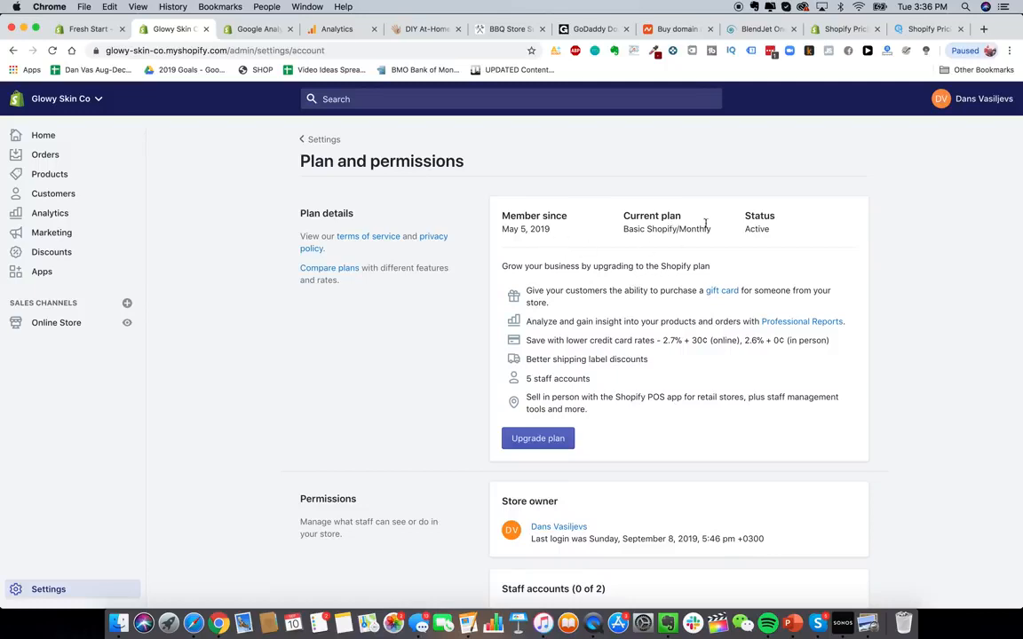
pyautogui.scroll(-5, 706, 223)
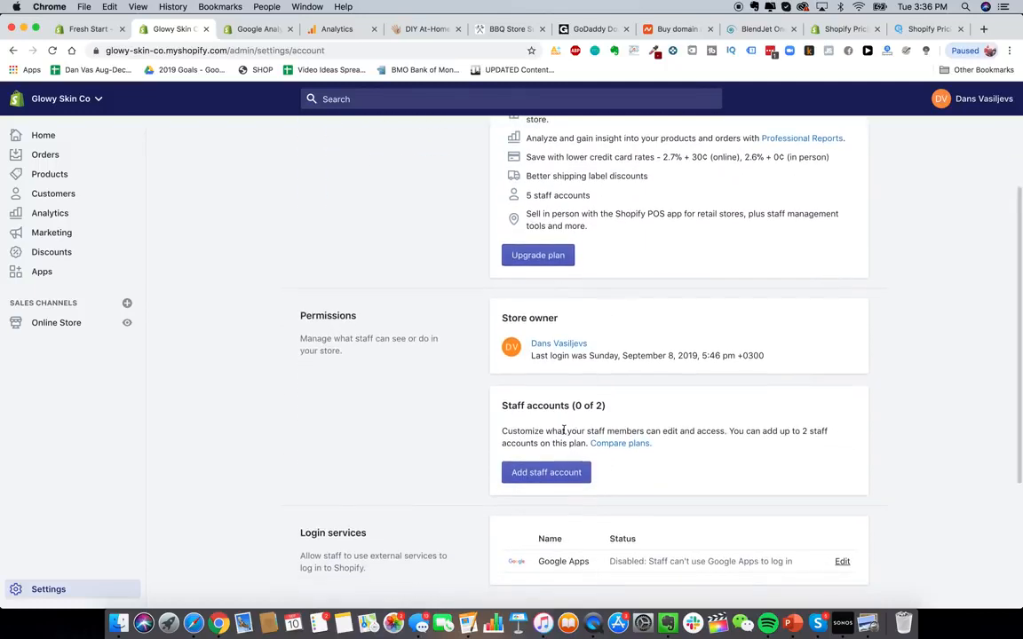
pyautogui.scroll(5, 369, 156)
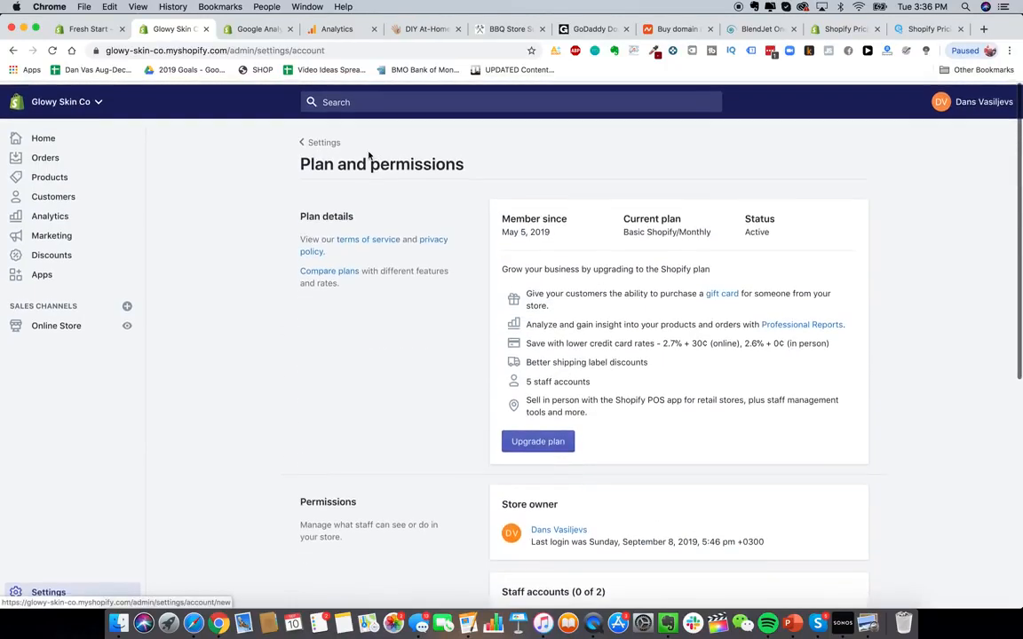
pyautogui.click(322, 142)
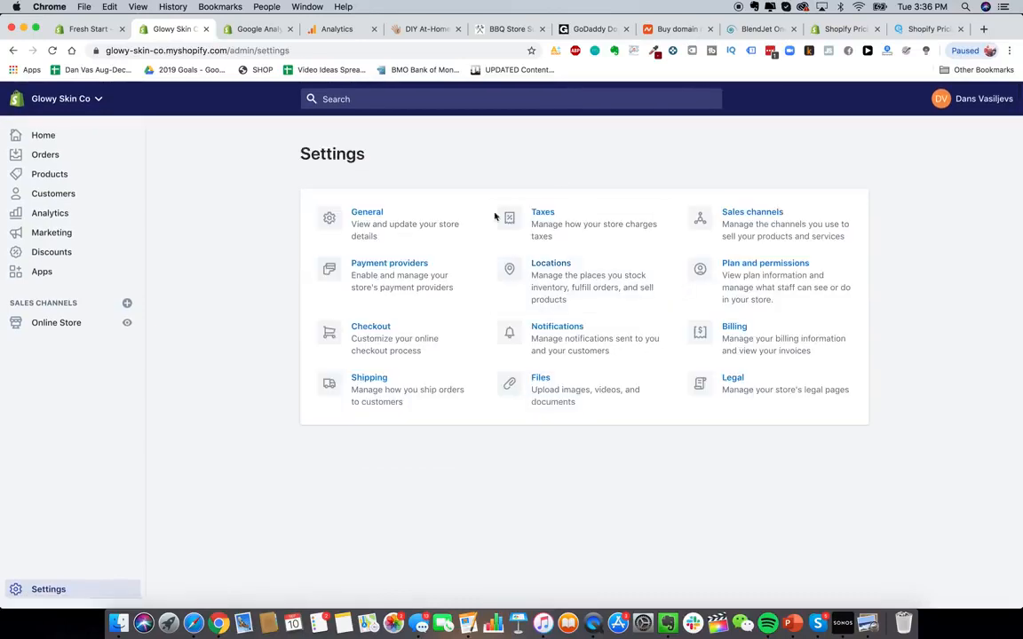
# - Open the Shipping settings and start adding a new shipping zone
pyautogui.click(365, 393)
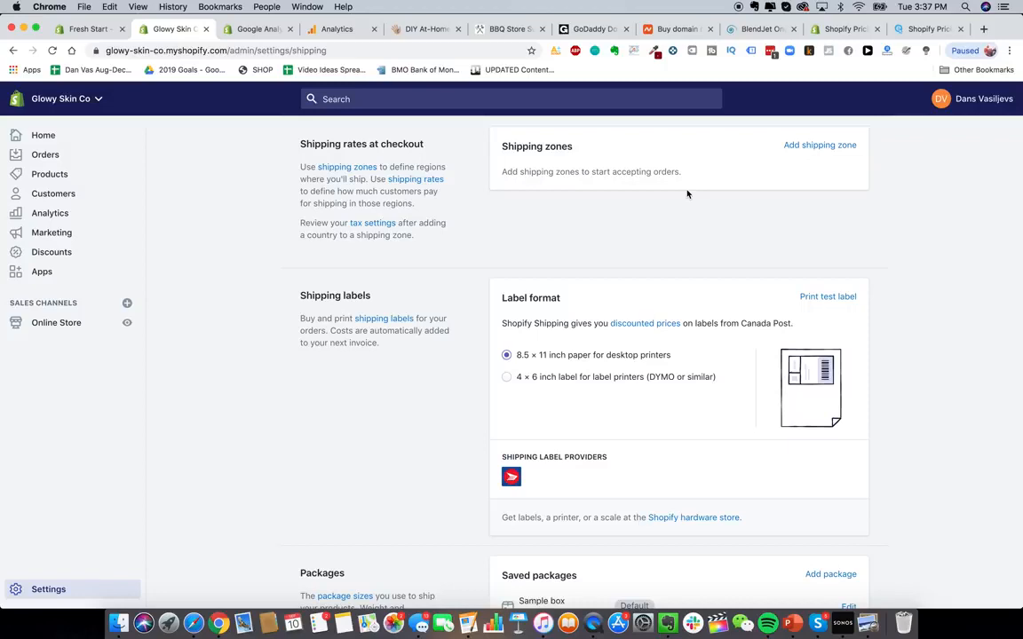
pyautogui.click(790, 147)
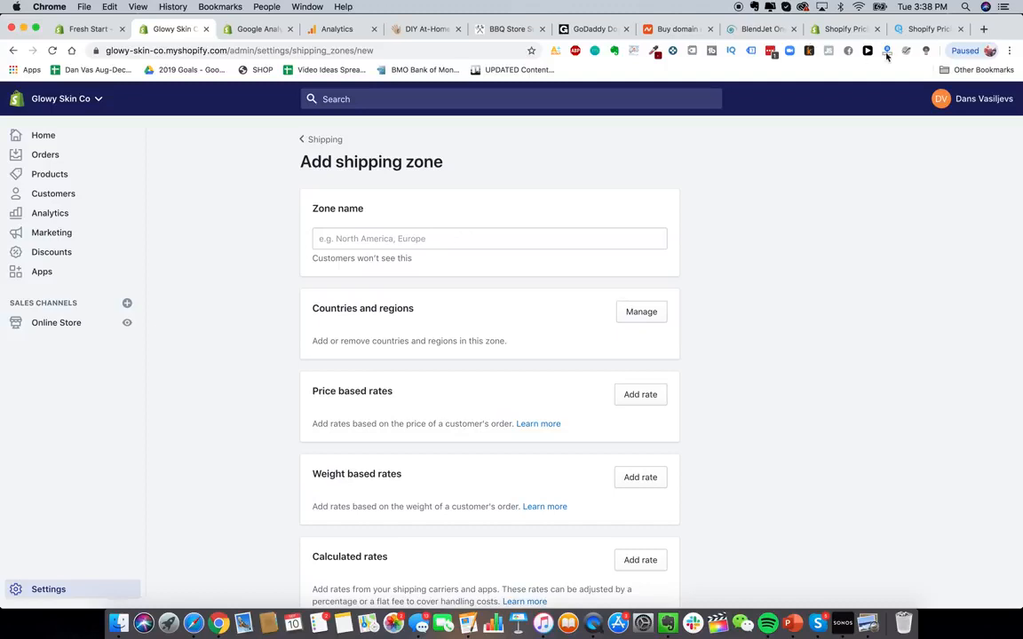
# - Check the price and shipping offer on the HeySilkySkin product page, then return to the store admin
pyautogui.click(430, 29)
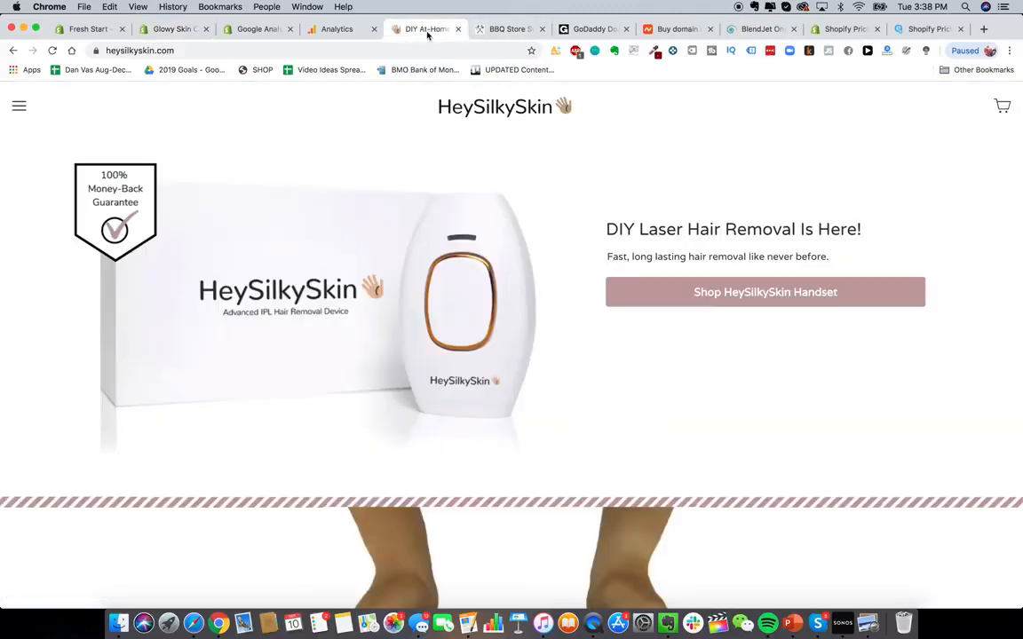
pyautogui.click(647, 301)
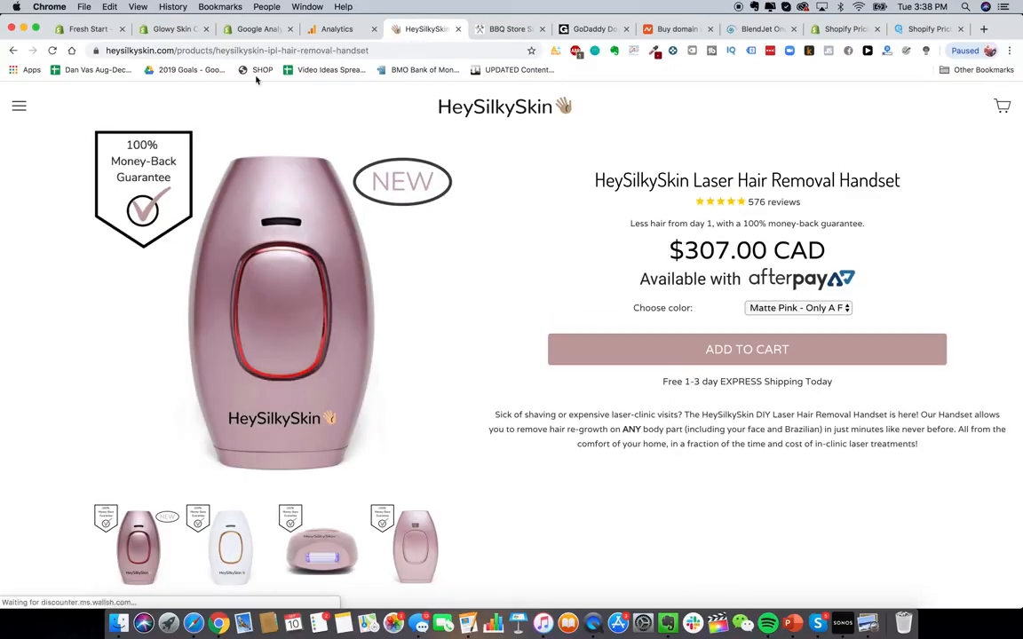
pyautogui.tripleClick(695, 258)
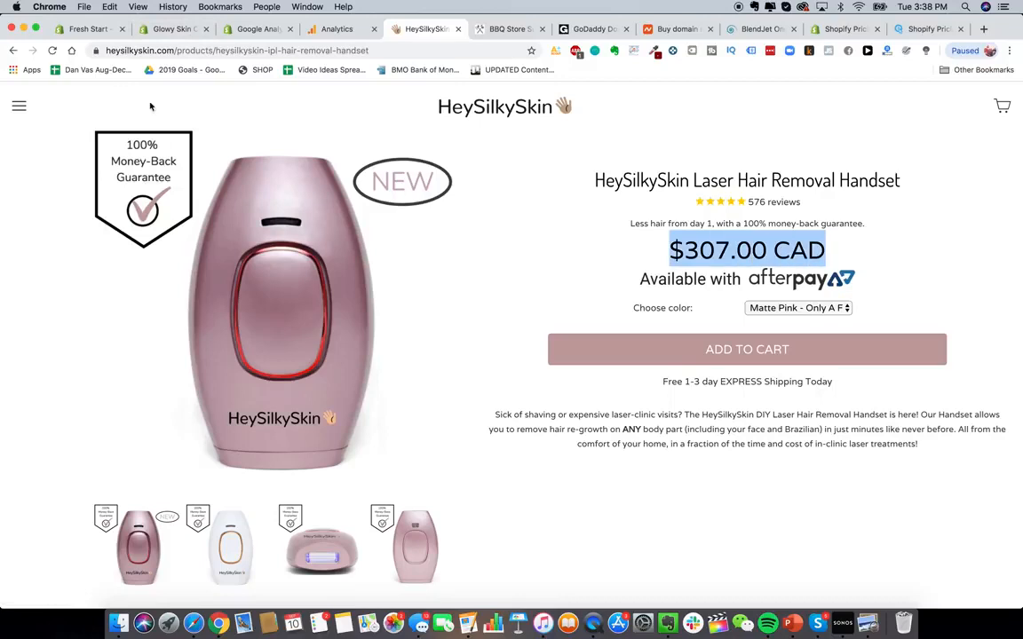
pyautogui.click(151, 29)
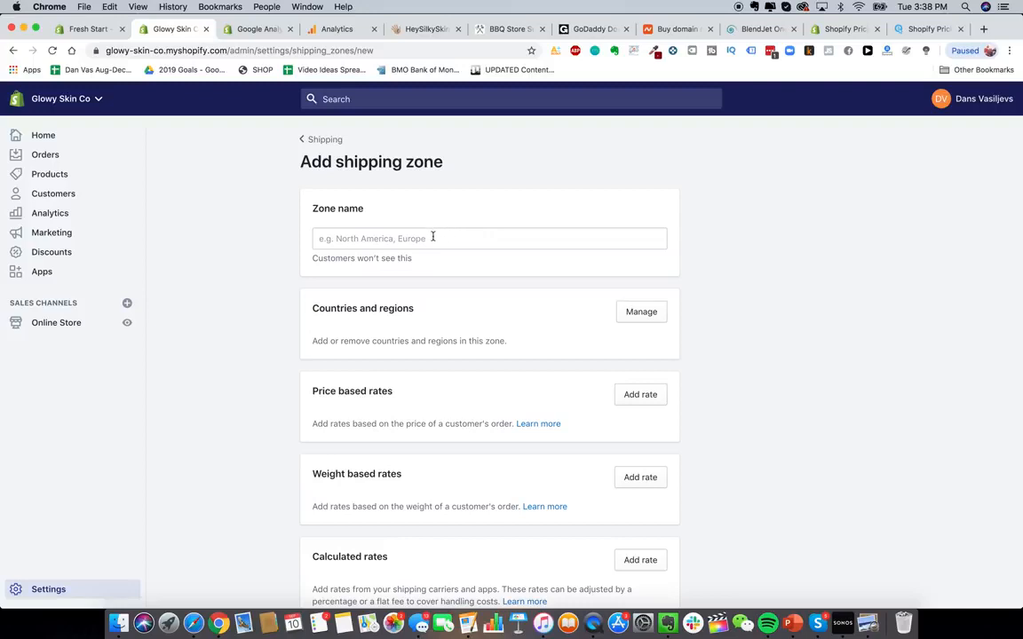
pyautogui.scroll(-3, 475, 322)
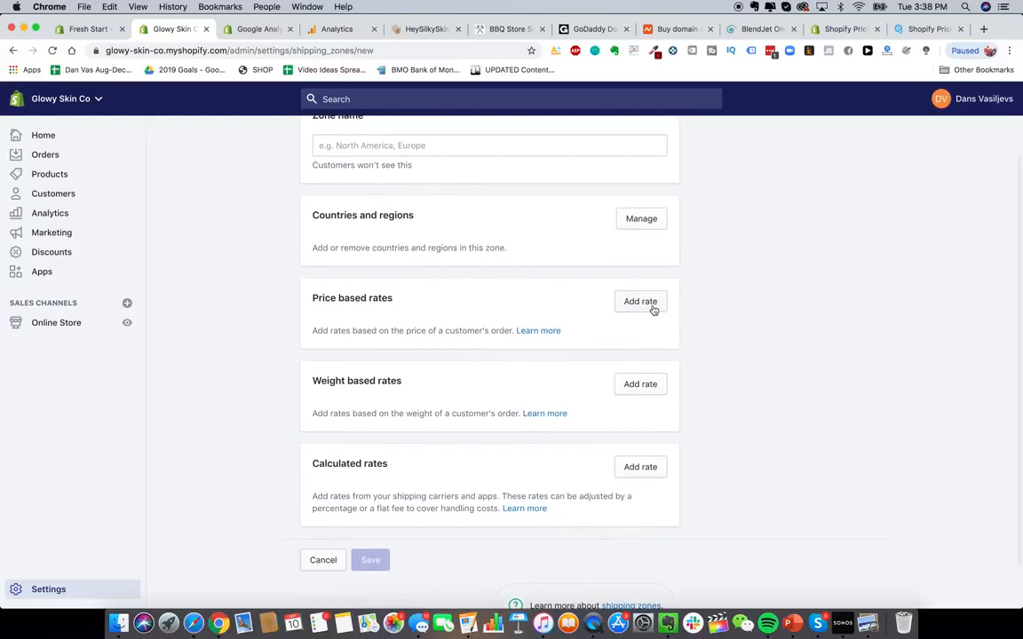
pyautogui.click(653, 305)
pyautogui.write('Free Shippi')
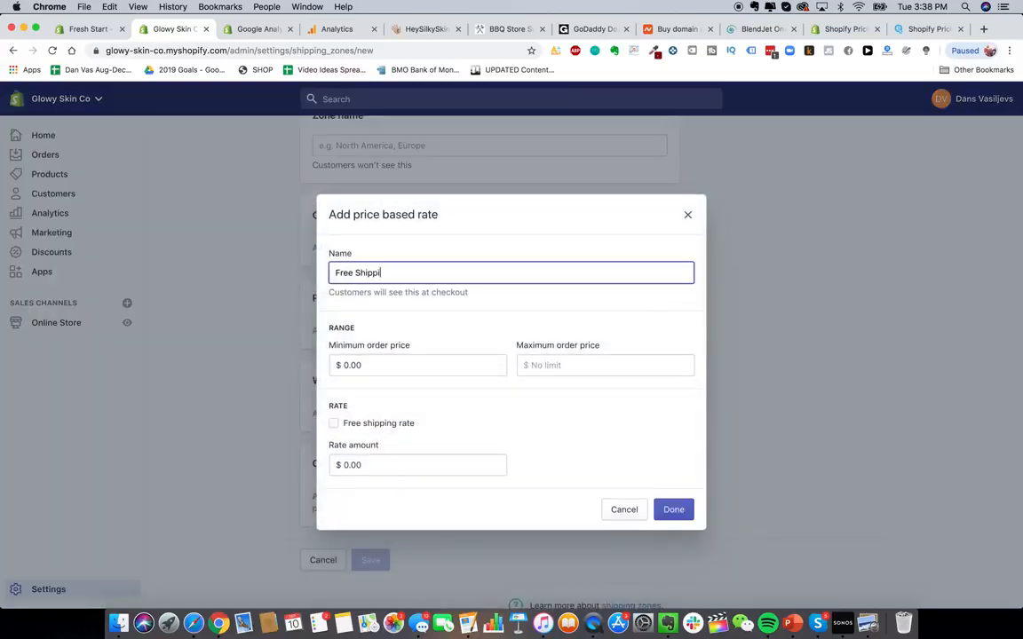
pyautogui.write('ng')
pyautogui.doubleClick(346, 272)
pyautogui.write('FREE Express')
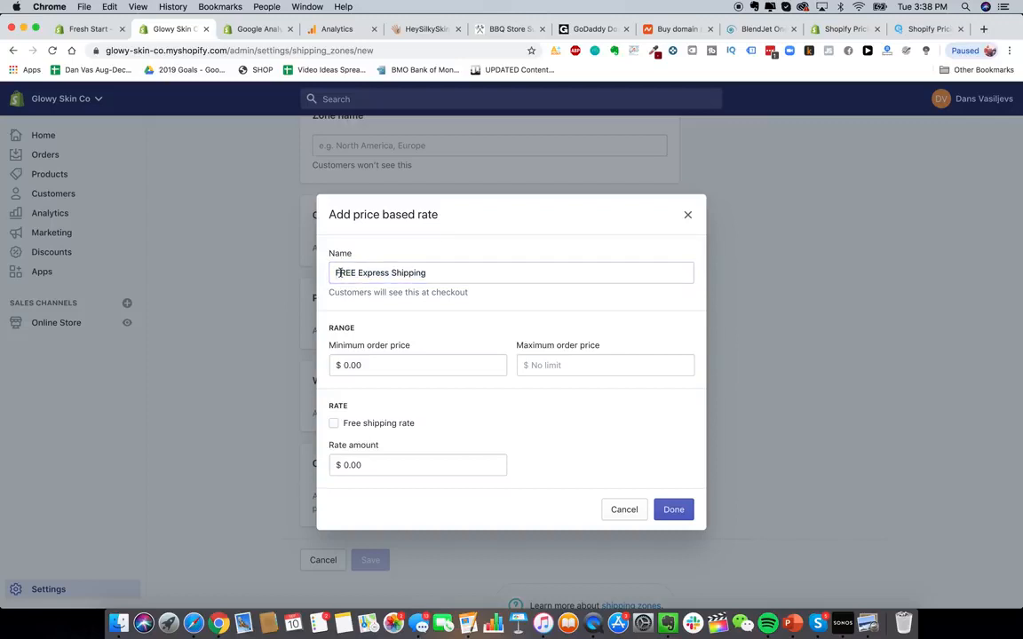
pyautogui.moveTo(334, 273); pyautogui.dragTo(555, 297)
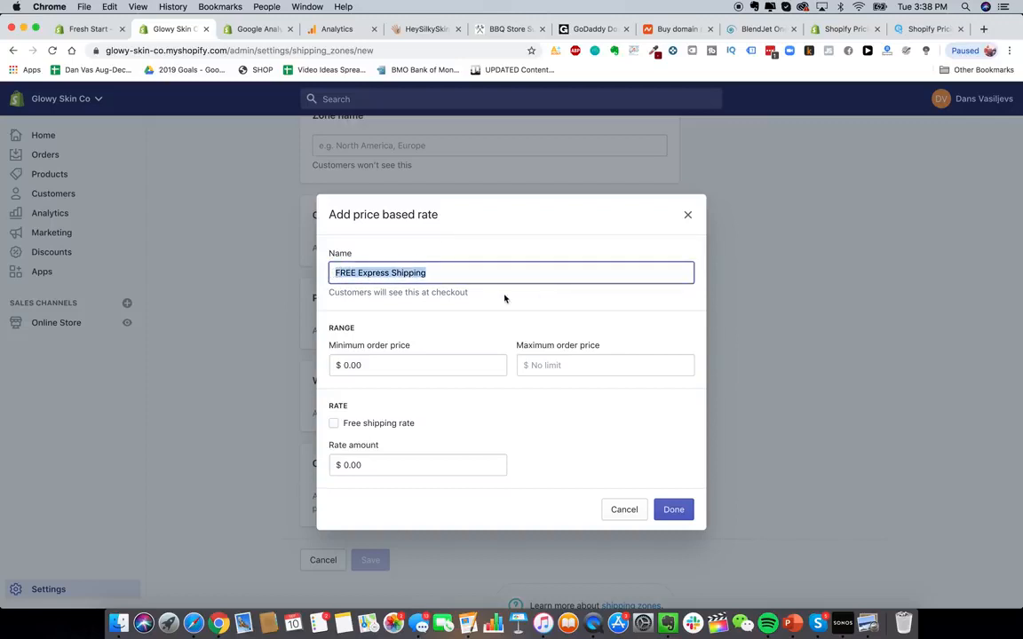
pyautogui.click(415, 282)
pyautogui.moveTo(330, 271); pyautogui.dragTo(460, 313)
pyautogui.click(387, 425)
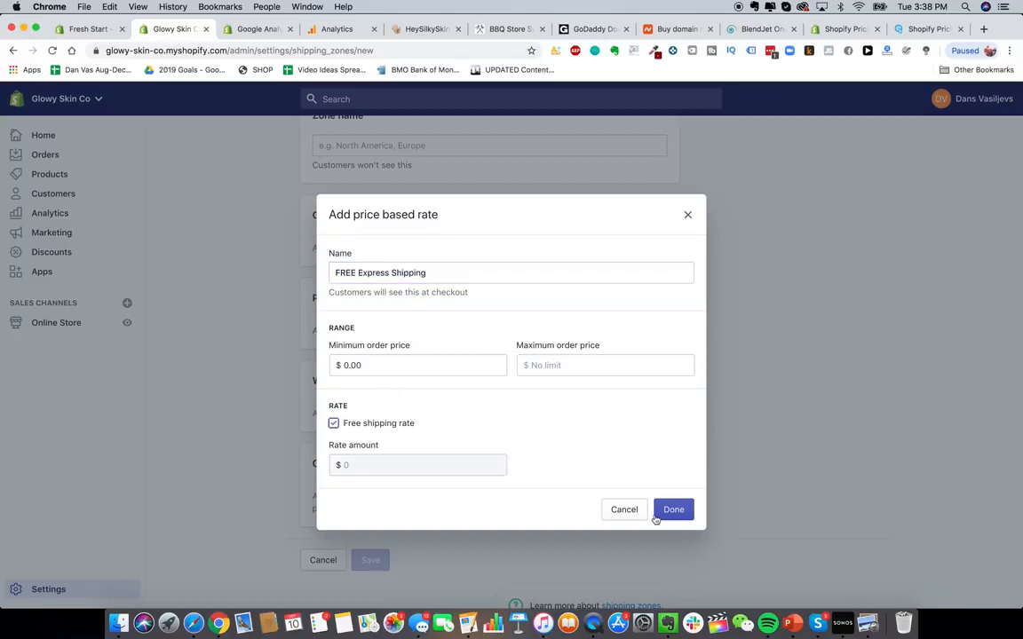
pyautogui.click(627, 510)
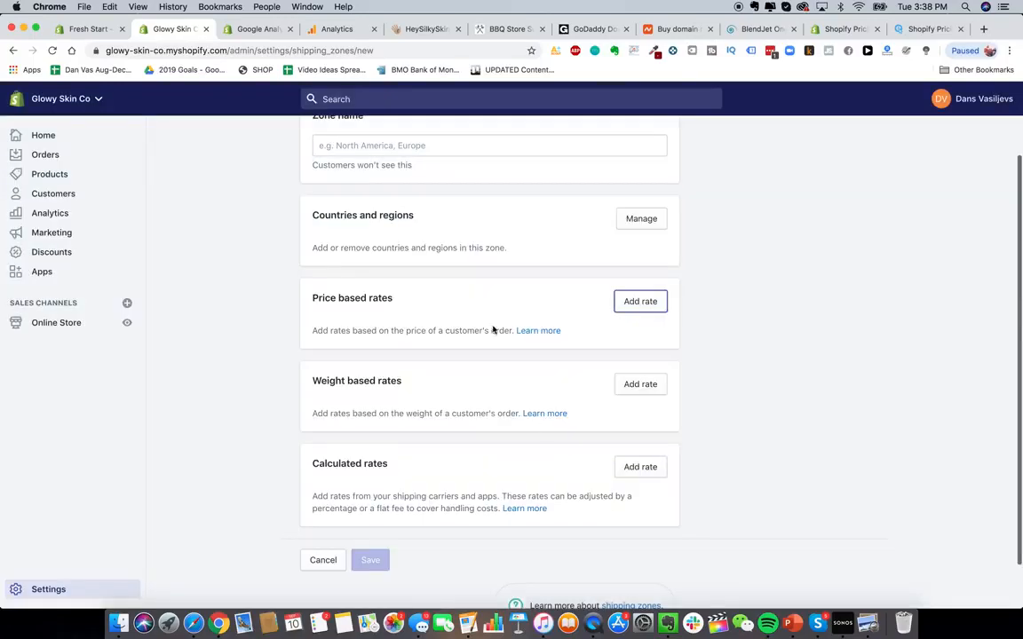
pyautogui.scroll(3, 493, 328)
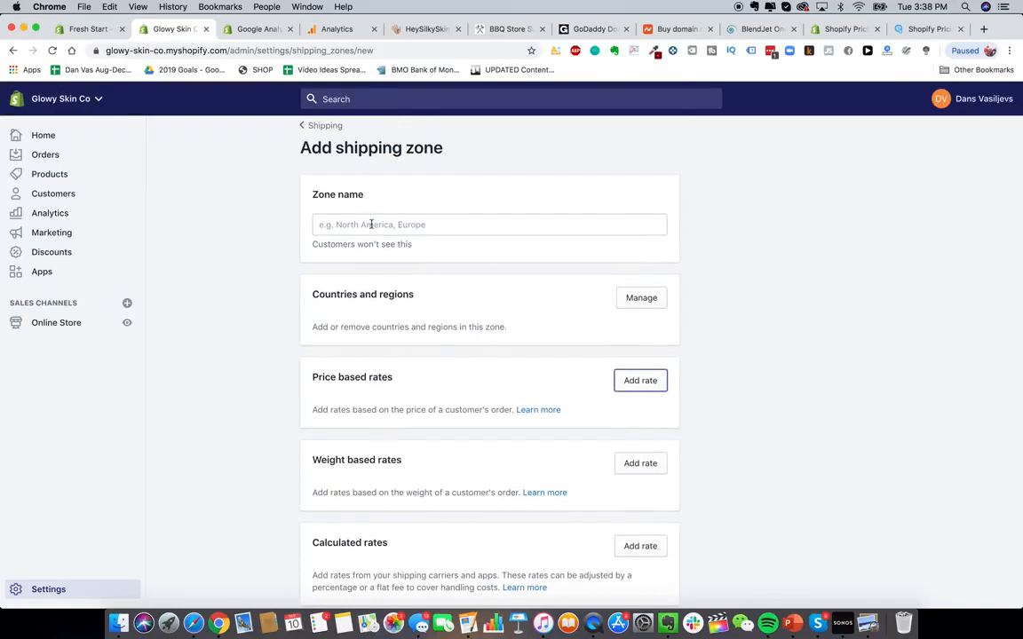
pyautogui.click(634, 298)
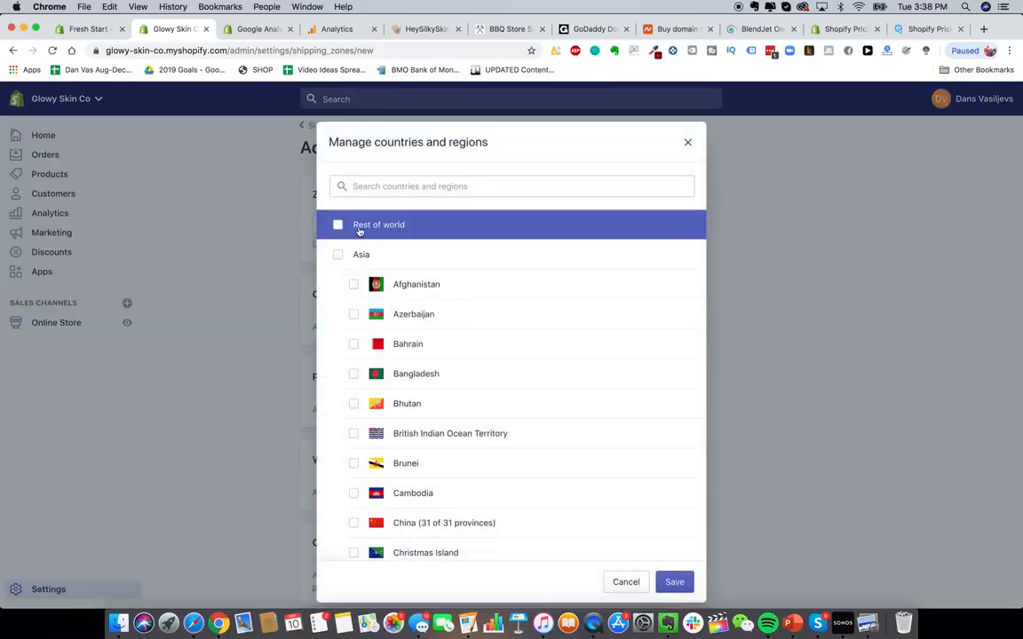
pyautogui.click(628, 583)
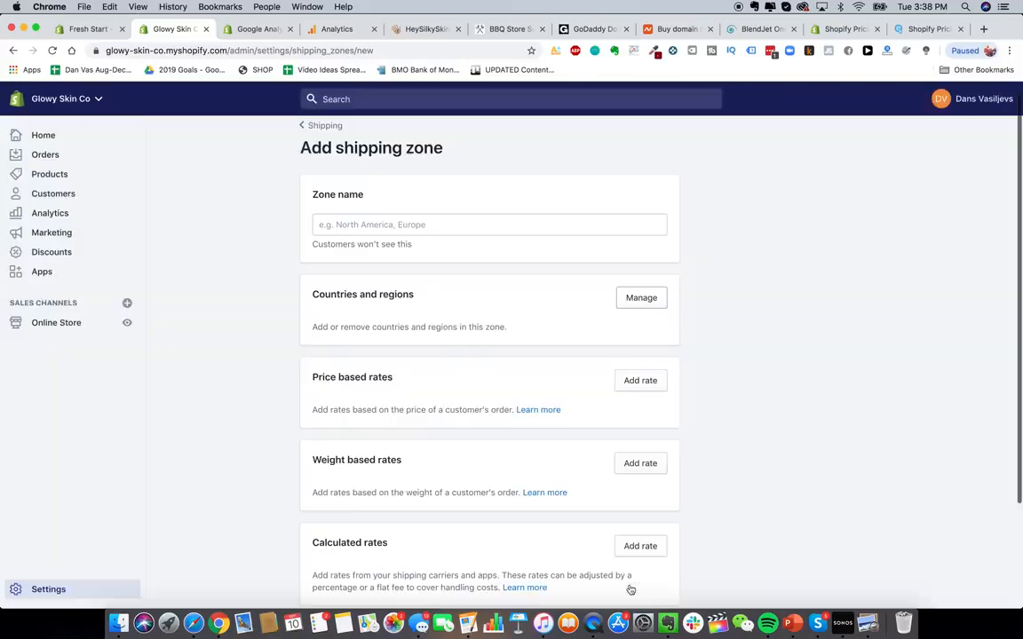
pyautogui.scroll(-1, 535, 454)
pyautogui.scroll(1, 537, 453)
pyautogui.scroll(-1, 604, 265)
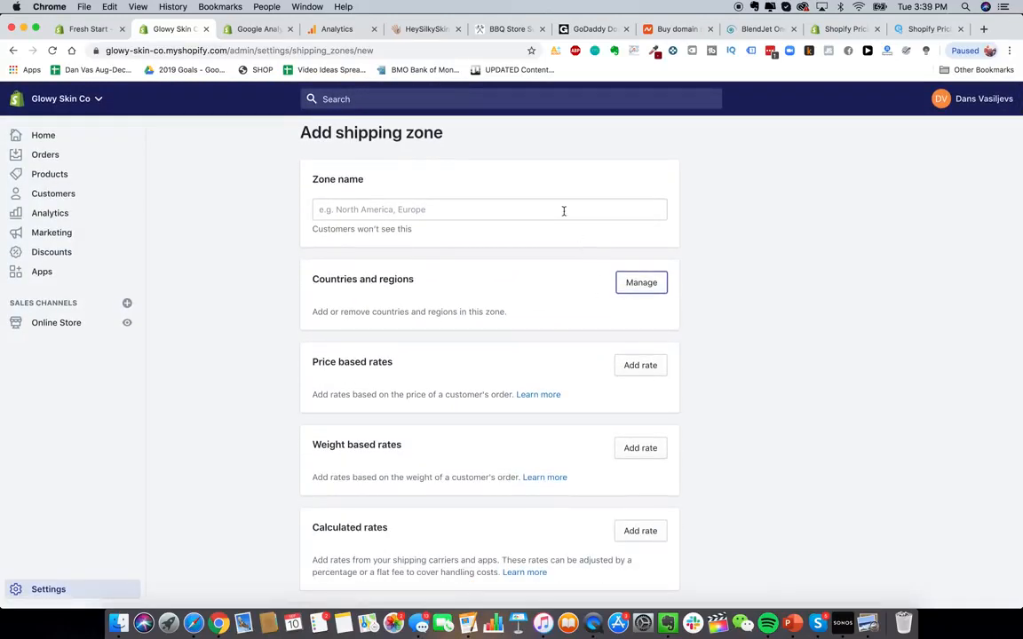
pyautogui.scroll(1, 563, 212)
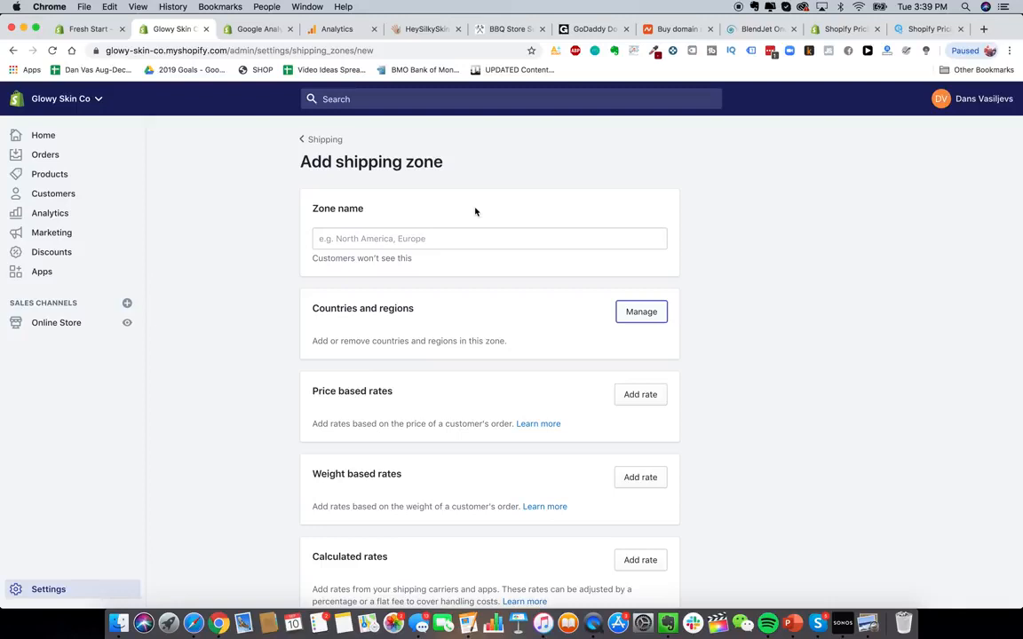
# - Name the new shipping zone "Shipping To USA"
pyautogui.click(448, 238)
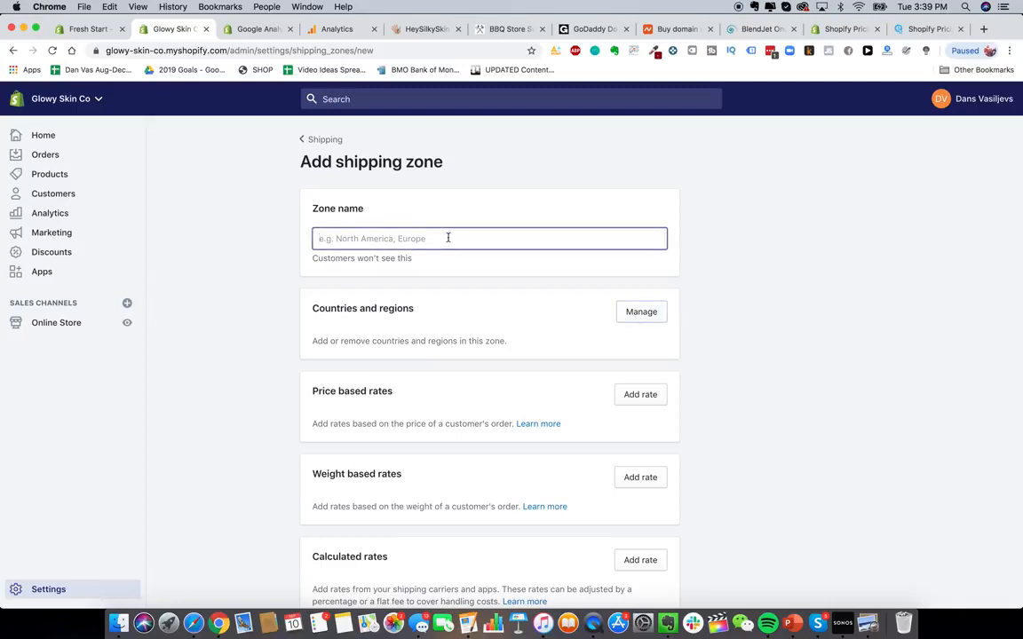
pyautogui.write('United States')
pyautogui.click(639, 310)
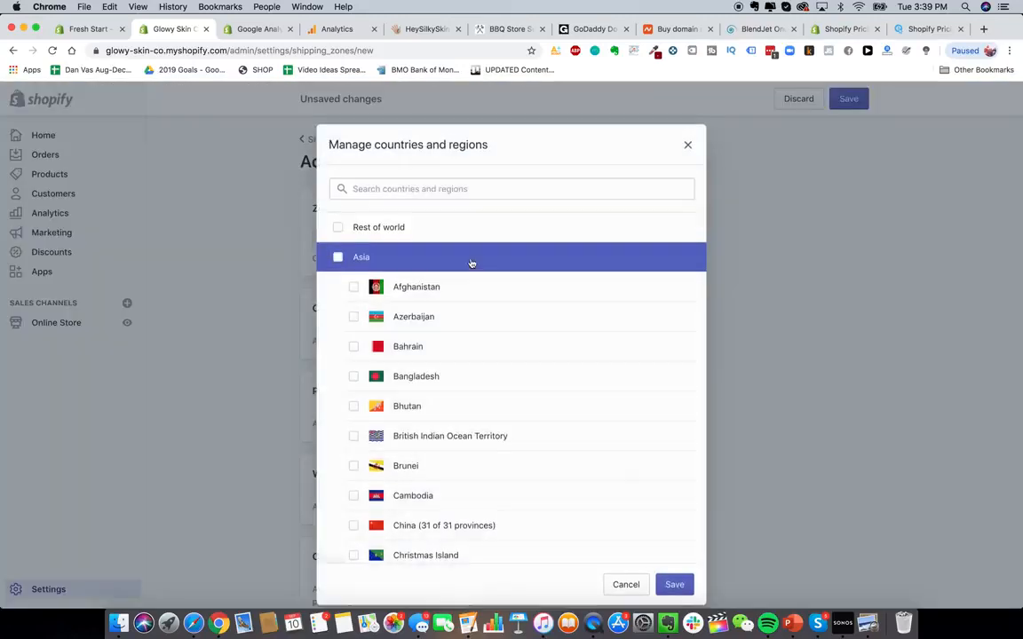
pyautogui.click(688, 142)
pyautogui.tripleClick(518, 232)
pyautogui.write('S')
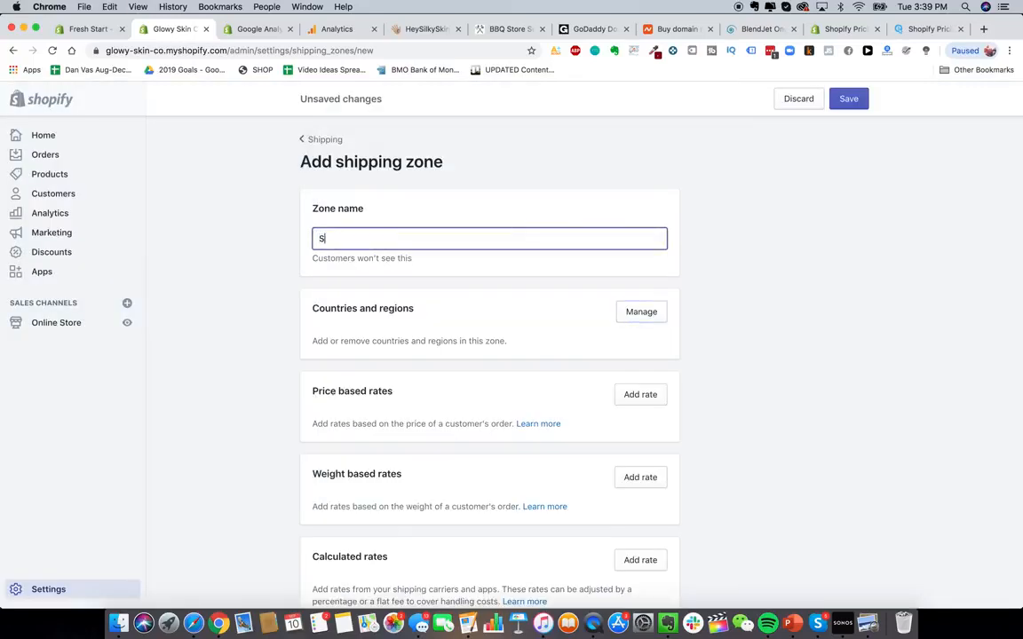
pyautogui.write('hipping To USA')
# - Add United States and United States Minor Outlying Islands to the zone's countries and regions
pyautogui.click(641, 312)
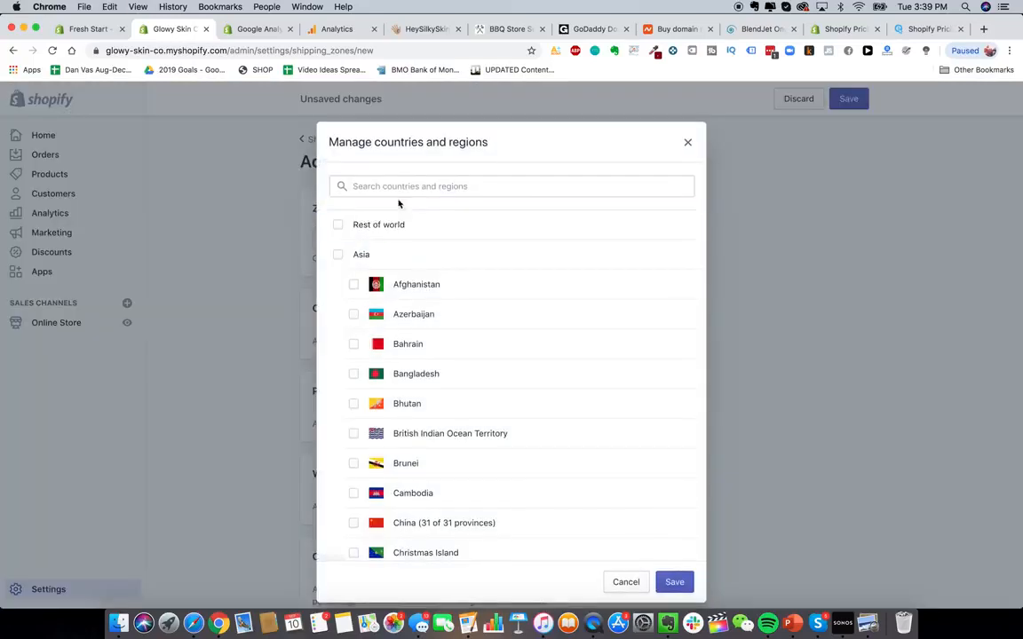
pyautogui.write('united st')
pyautogui.click(337, 225)
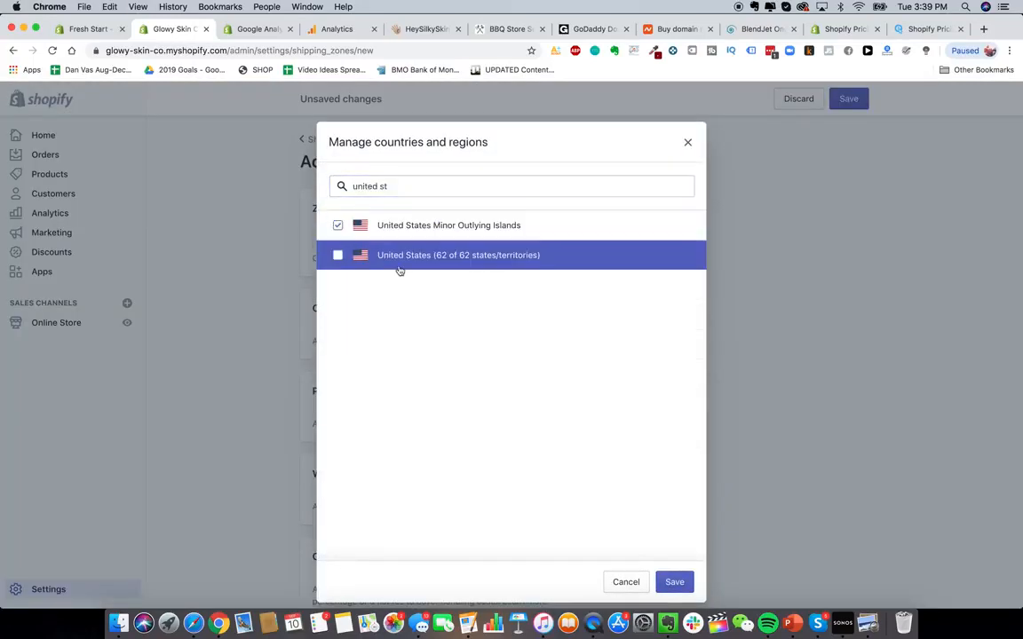
pyautogui.click(400, 262)
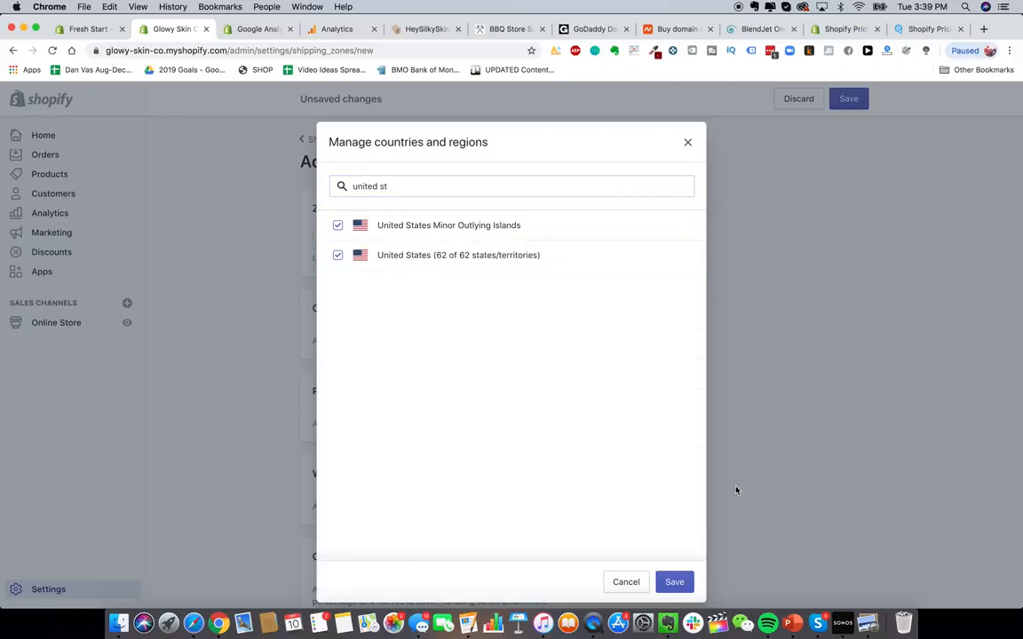
pyautogui.click(683, 584)
# - Start a weight-based rate for the zone with a maximum order weight of 0.19 kg
pyautogui.scroll(-1, 720, 329)
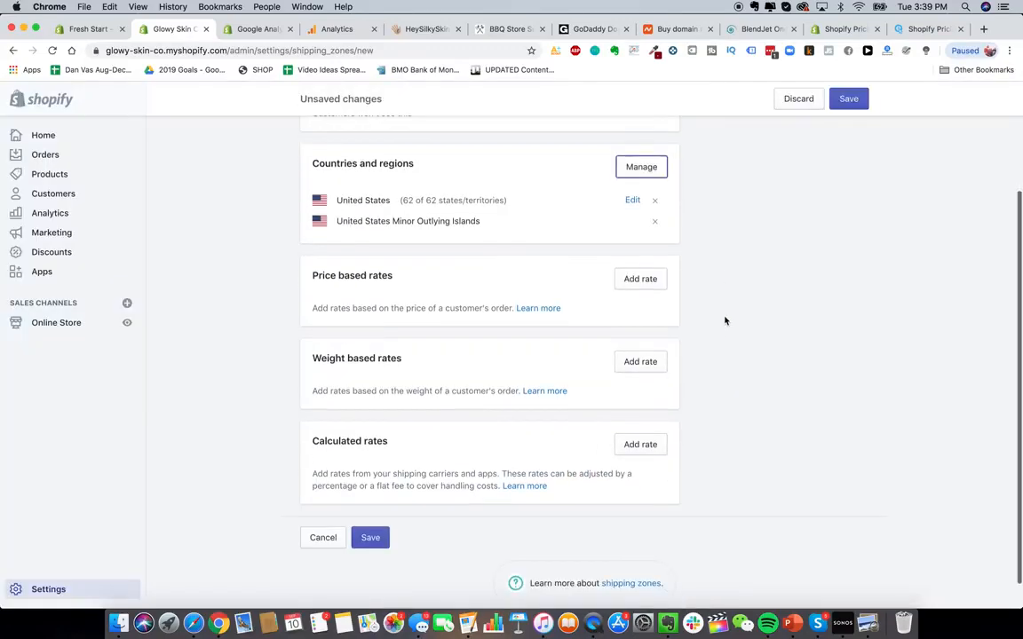
pyautogui.click(640, 361)
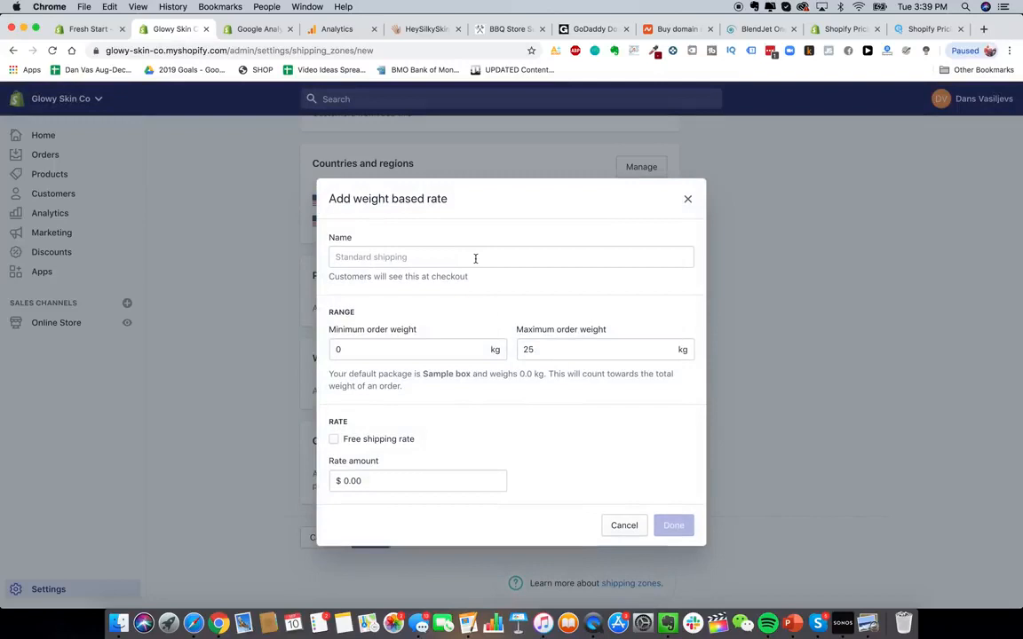
pyautogui.click(435, 347)
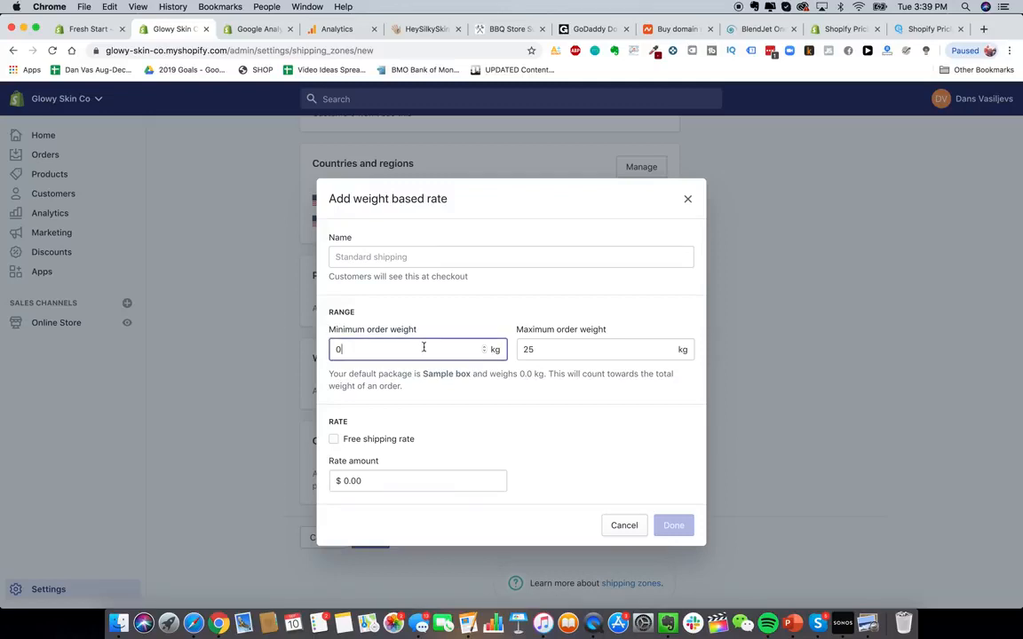
pyautogui.click(615, 352)
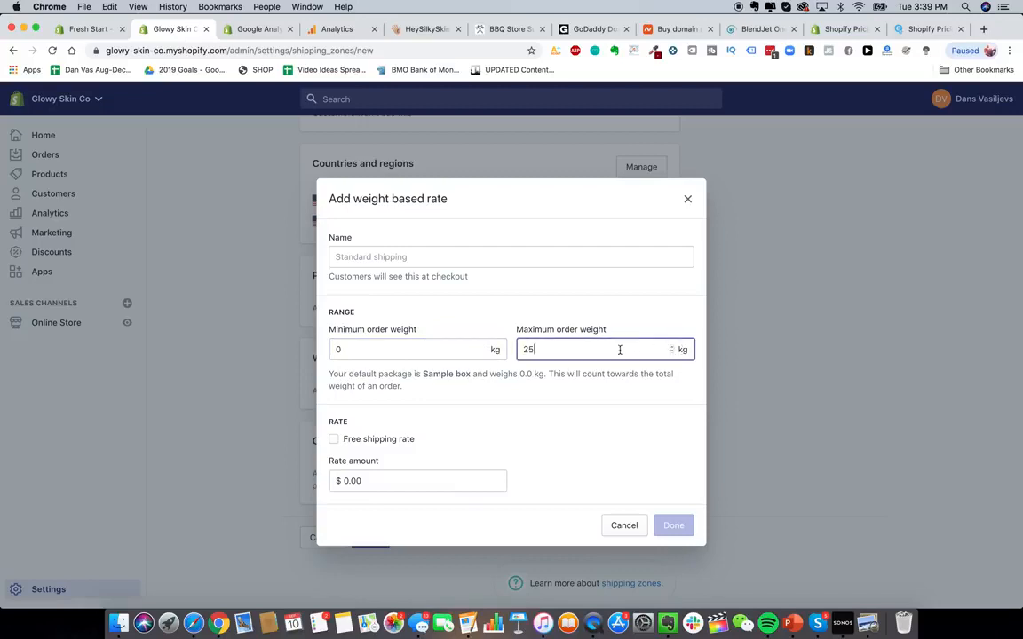
pyautogui.press('BackSpace')
pyautogui.press('BackSpace')
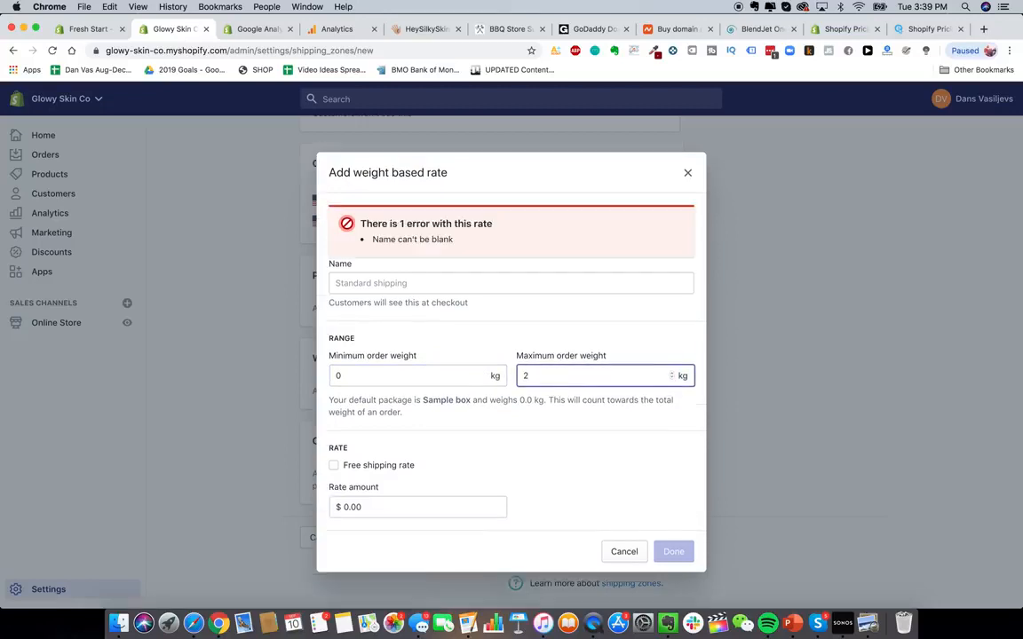
pyautogui.write('0.19')
pyautogui.click(585, 425)
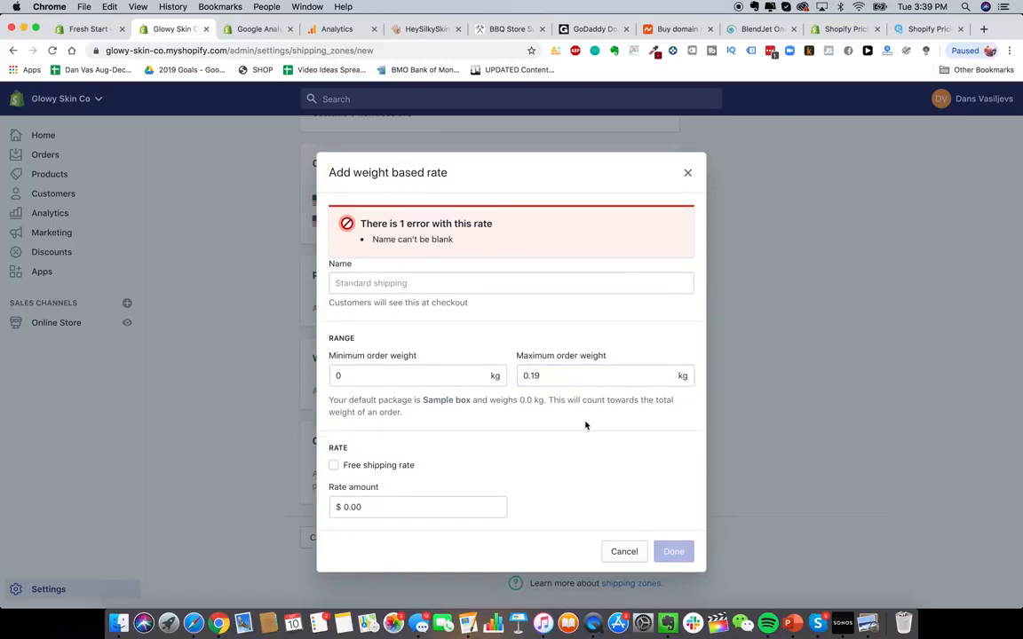
# - Name the rate "Express USA Shipping", set its rate amount to $10.00 and confirm it
pyautogui.click(413, 284)
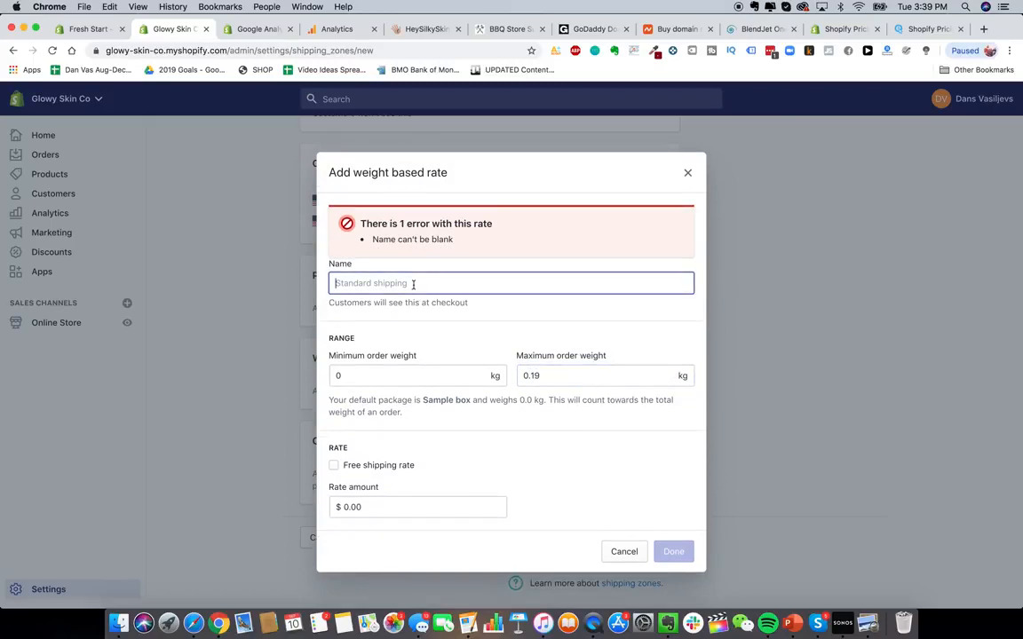
pyautogui.write('Express')
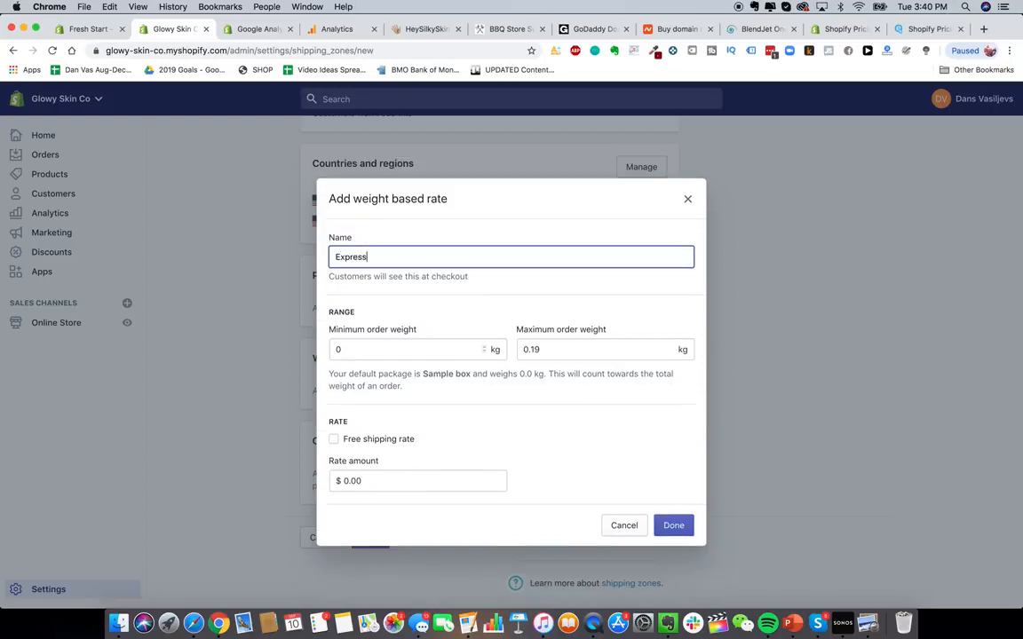
pyautogui.write(' USA Shipping')
pyautogui.click(556, 493)
pyautogui.moveTo(368, 258); pyautogui.dragTo(317, 260)
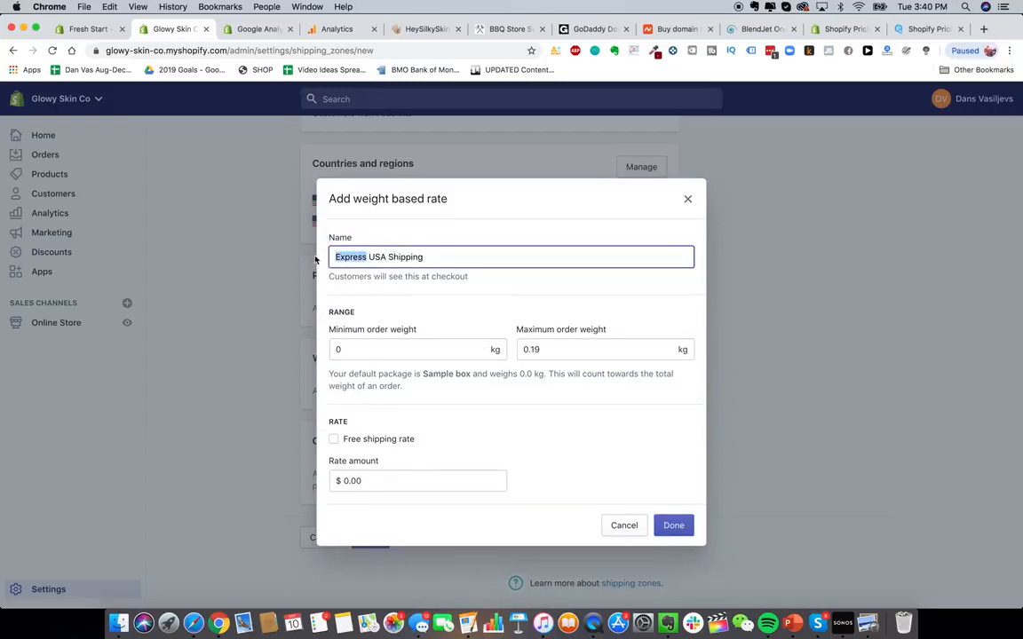
pyautogui.write('2-3')
pyautogui.press('BackSpace')
pyautogui.press('BackSpace')
pyautogui.press('BackSpace')
pyautogui.write('Express')
pyautogui.click(612, 436)
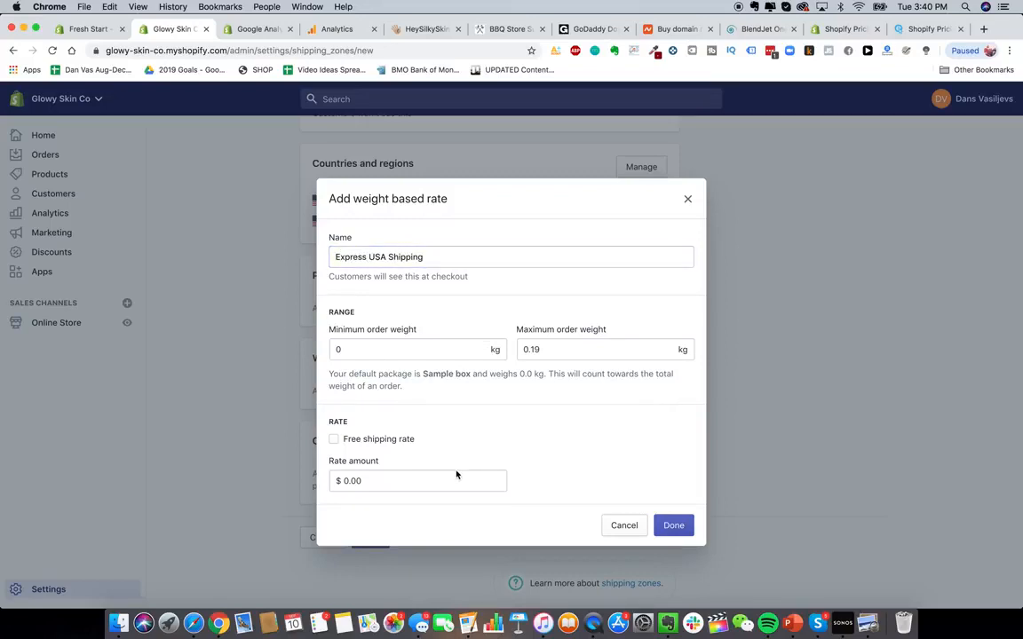
pyautogui.click(437, 484)
pyautogui.write('10.0')
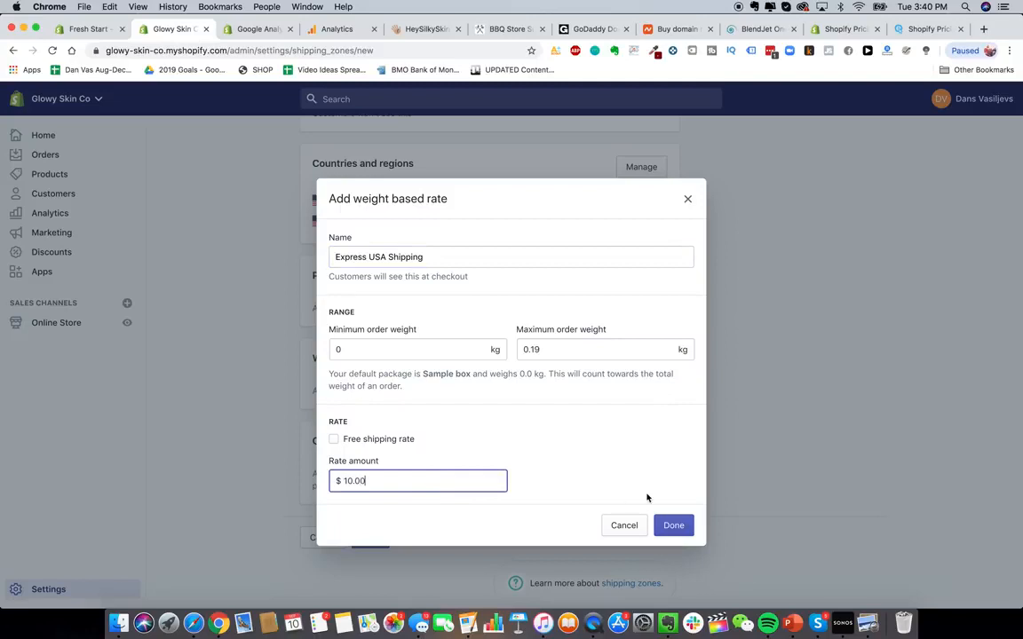
pyautogui.click(673, 525)
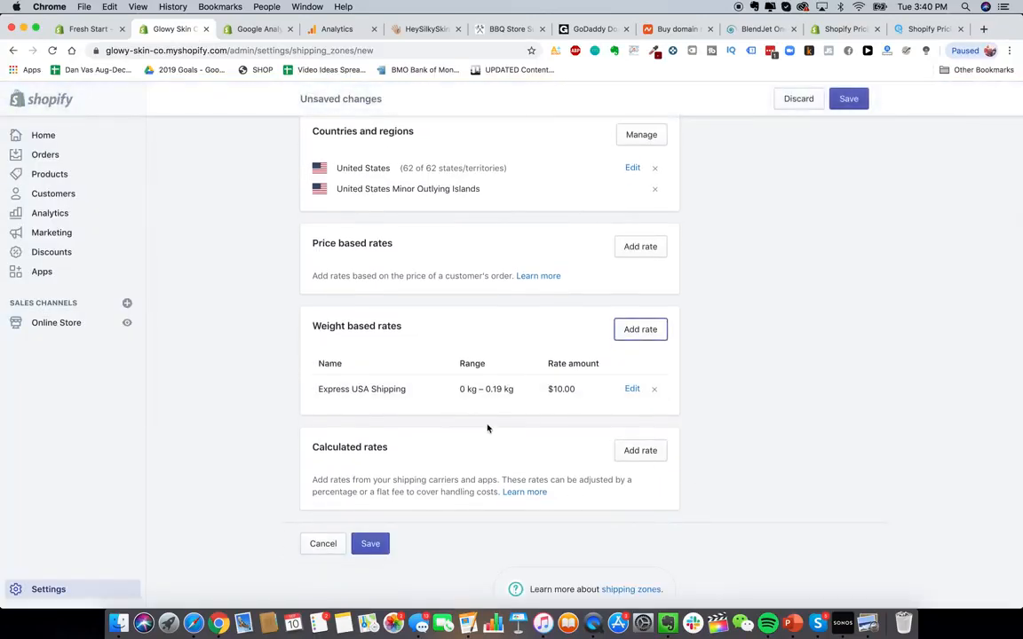
# - Add a second weight-based rate named "Express USA Shipping" with a minimum order weight of 0.2 kg
pyautogui.scroll(-5, 486, 429)
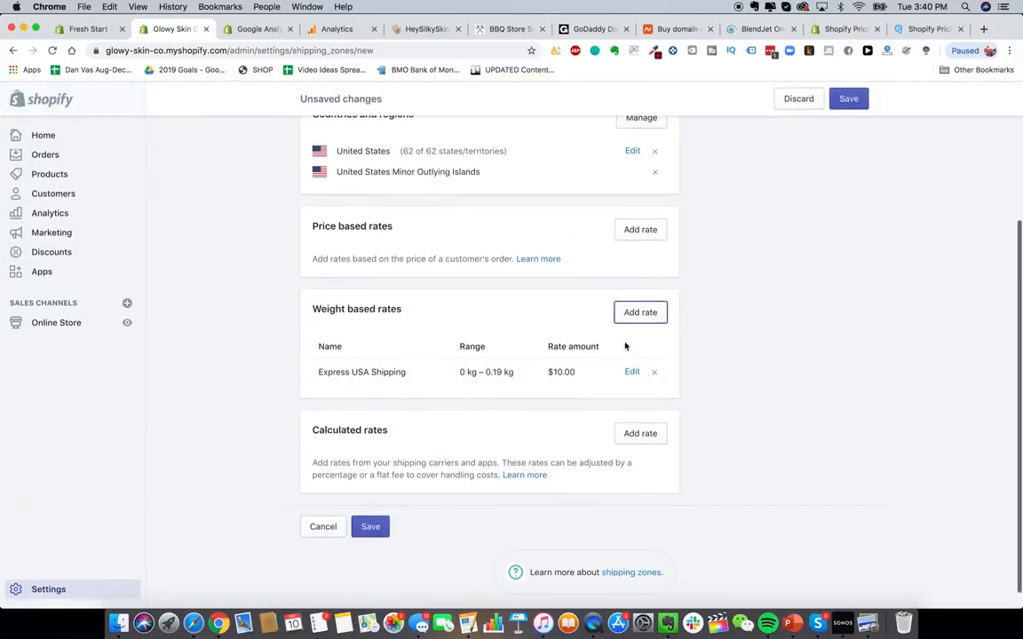
pyautogui.click(640, 314)
pyautogui.click(450, 347)
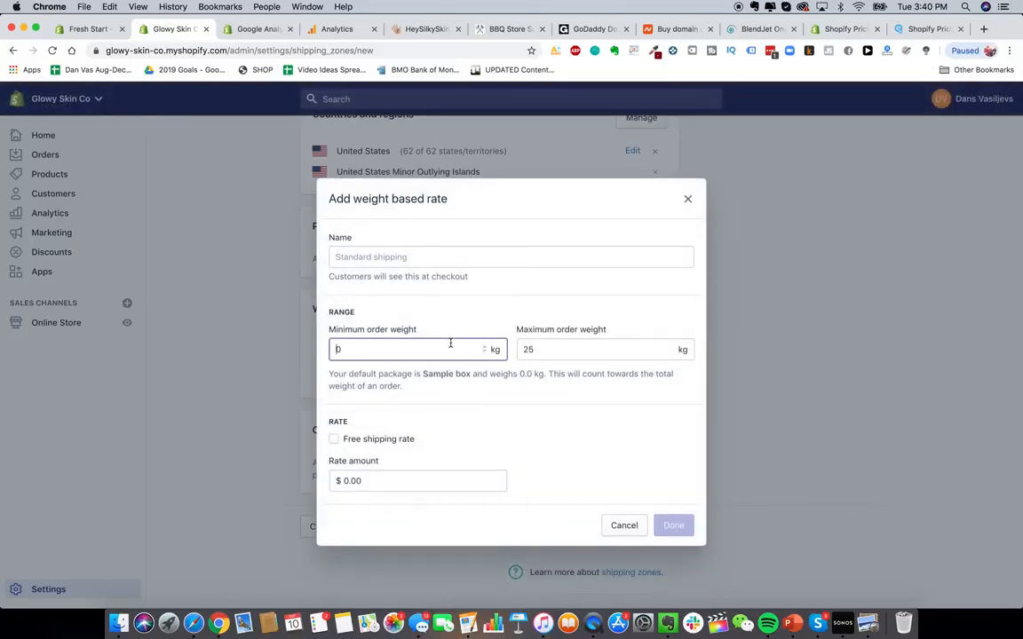
pyautogui.doubleClick(450, 347)
pyautogui.click(457, 257)
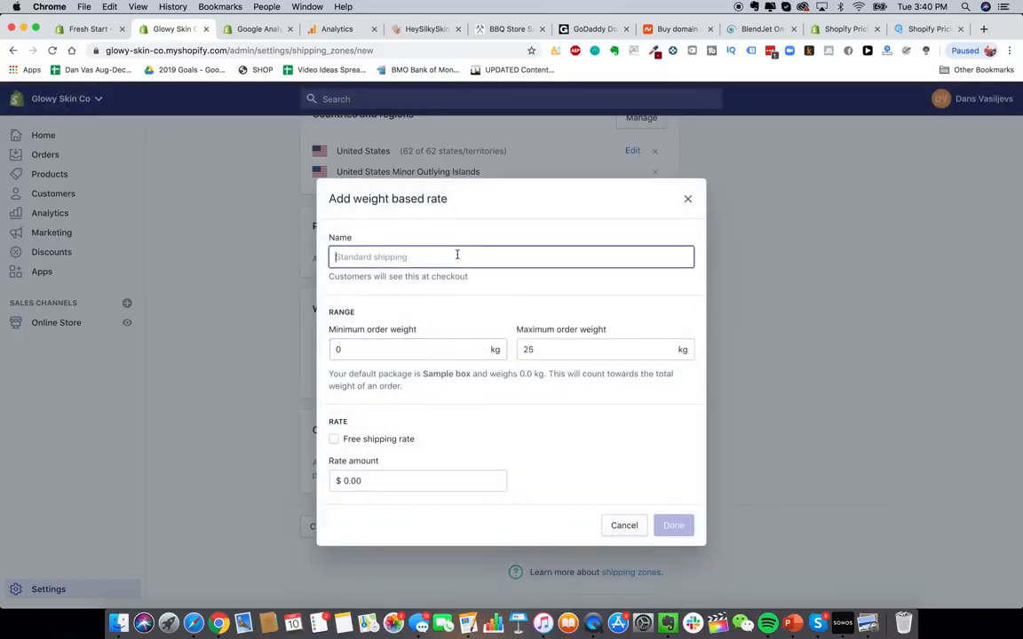
pyautogui.write('Express USA Shipping')
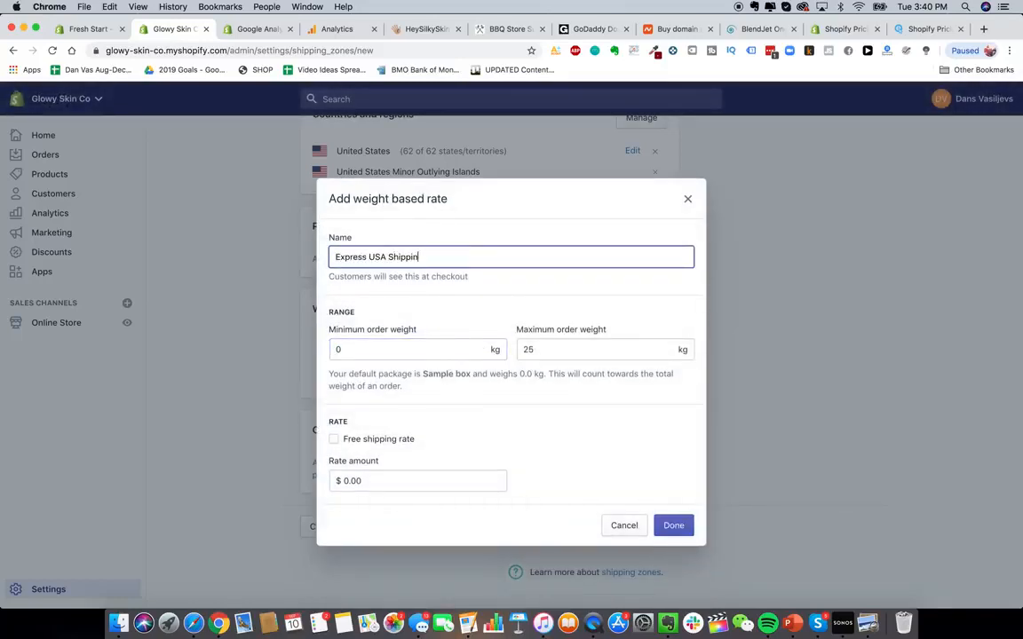
pyautogui.click(442, 347)
pyautogui.write('2.')
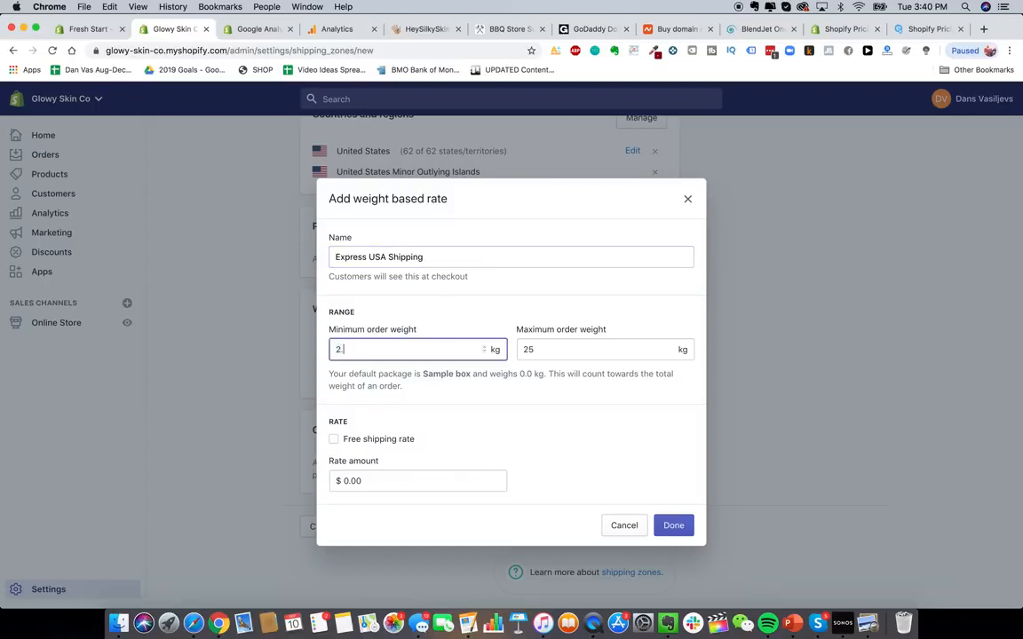
pyautogui.write('0')
pyautogui.click(619, 351)
pyautogui.click(459, 352)
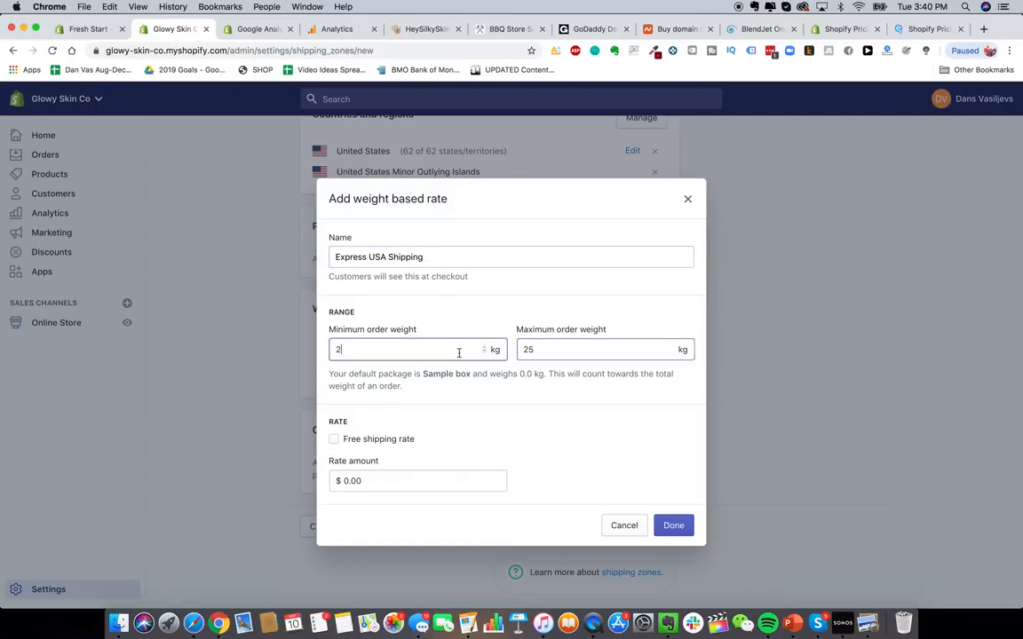
pyautogui.press('BackSpace')
pyautogui.write('0.2')
# - Set the second rate's maximum weight to 0.29 kg and its amount to $20.00, then confirm it
pyautogui.click(569, 352)
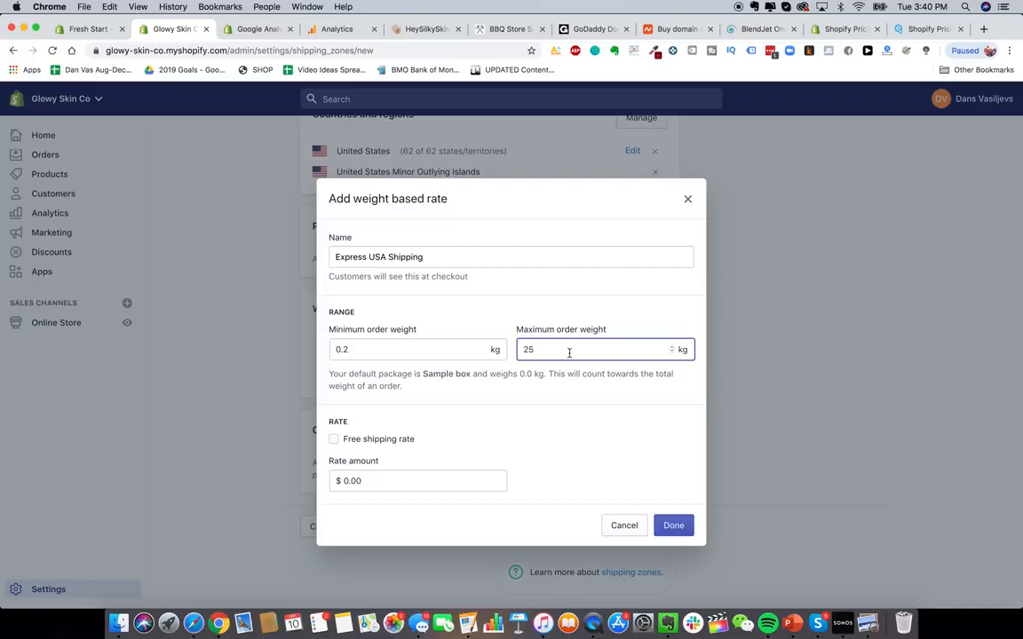
pyautogui.write('0.29')
pyautogui.click(433, 479)
pyautogui.write('2')
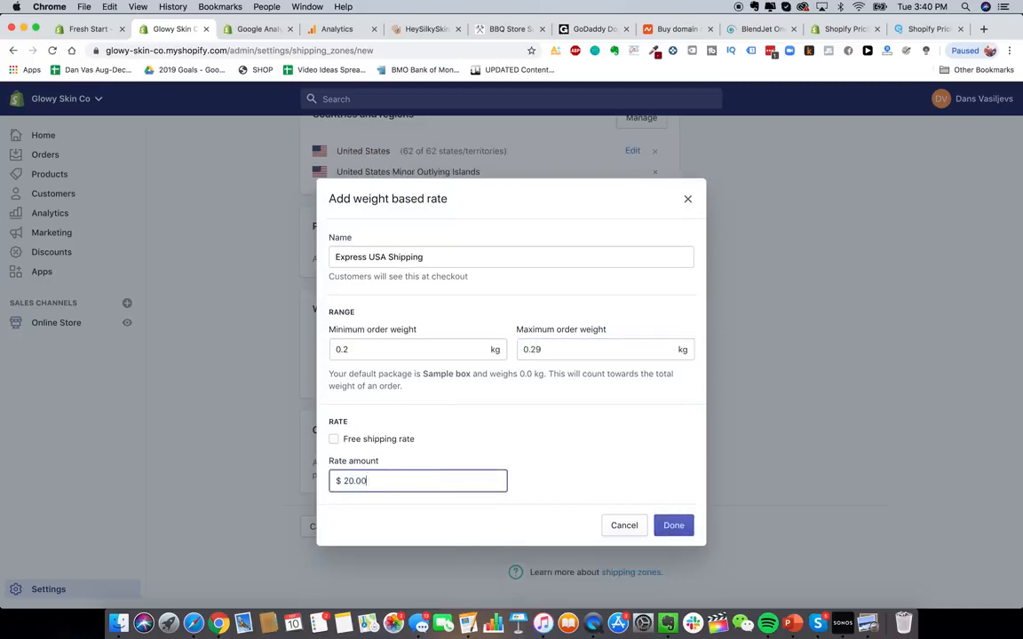
pyautogui.write('0.00')
pyautogui.click(677, 525)
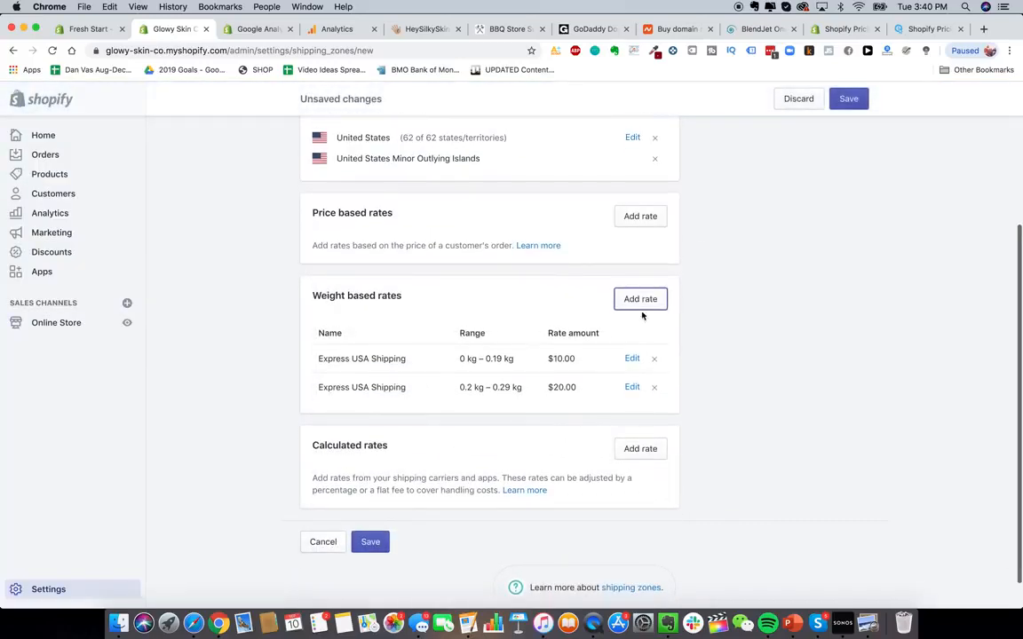
# - Add a third weight-based rate named "Express USA Shipping" with a minimum order weight of 0.3 kg
pyautogui.click(645, 299)
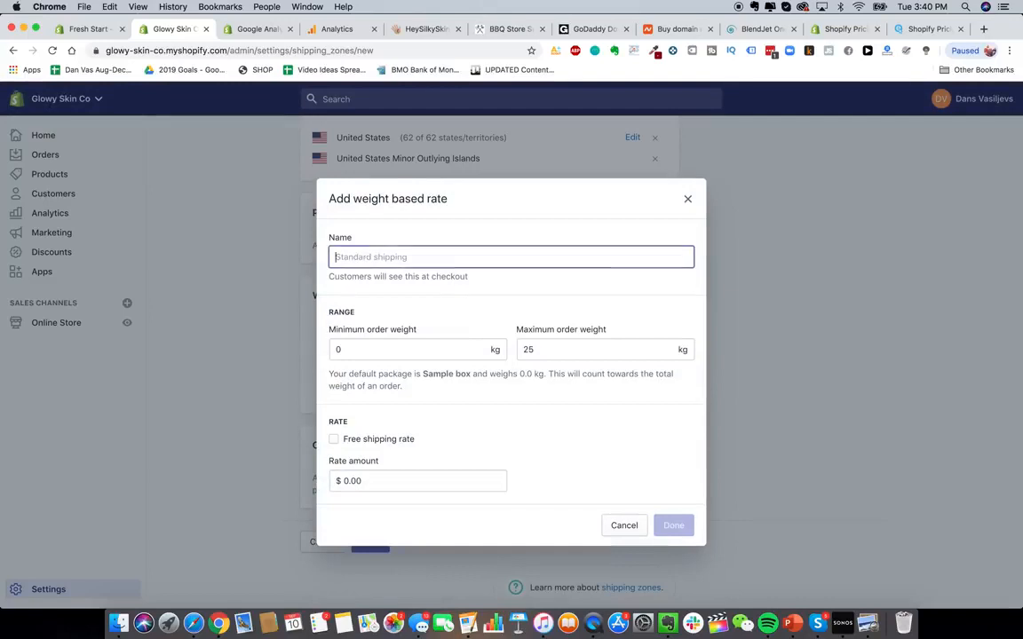
pyautogui.write('Express USA Shi')
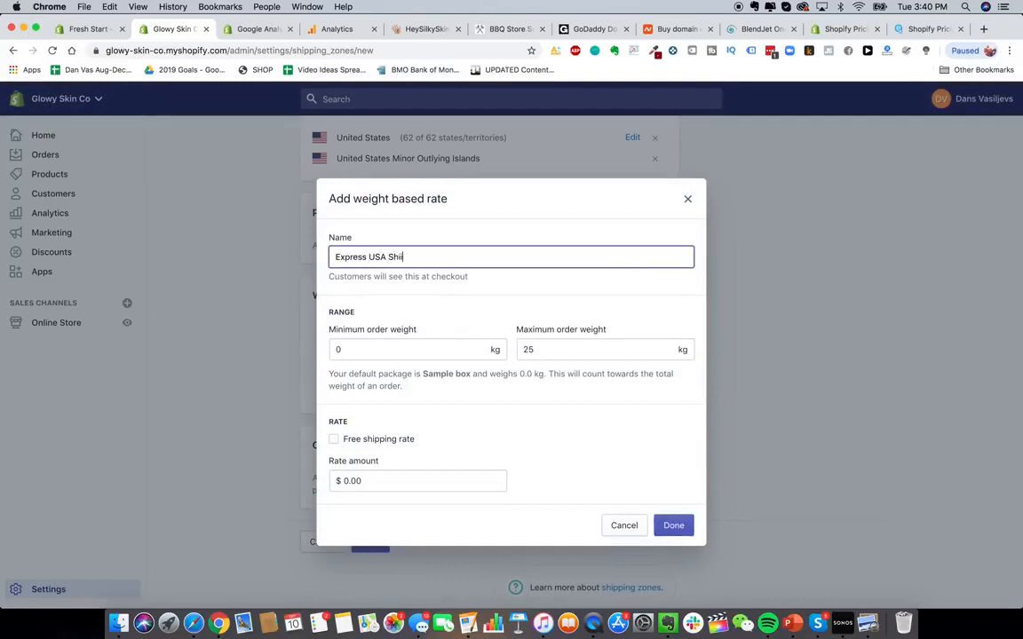
pyautogui.write('pping')
pyautogui.click(413, 347)
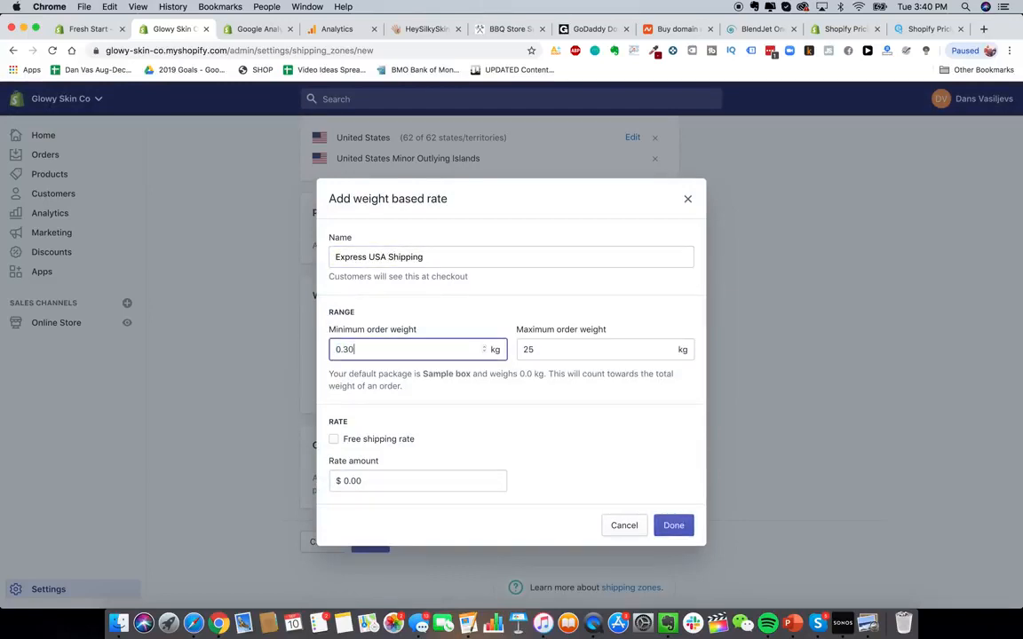
# - Set the third rate's maximum weight to 0.39 kg and its amount to $30.00, then confirm it
pyautogui.doubleClick(551, 352)
pyautogui.write('0.39')
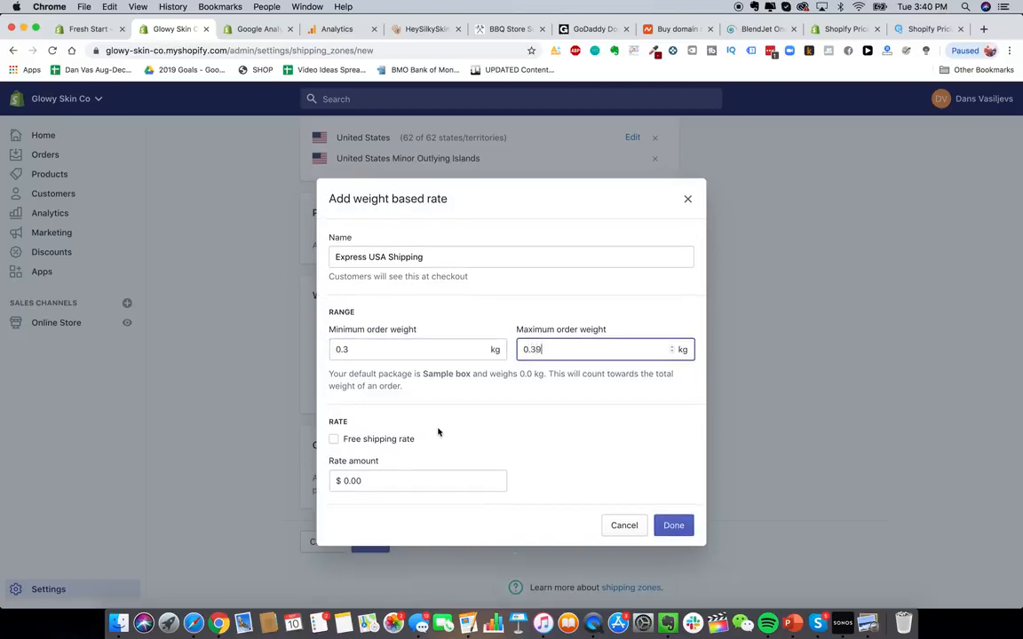
pyautogui.click(456, 485)
pyautogui.write('30.0')
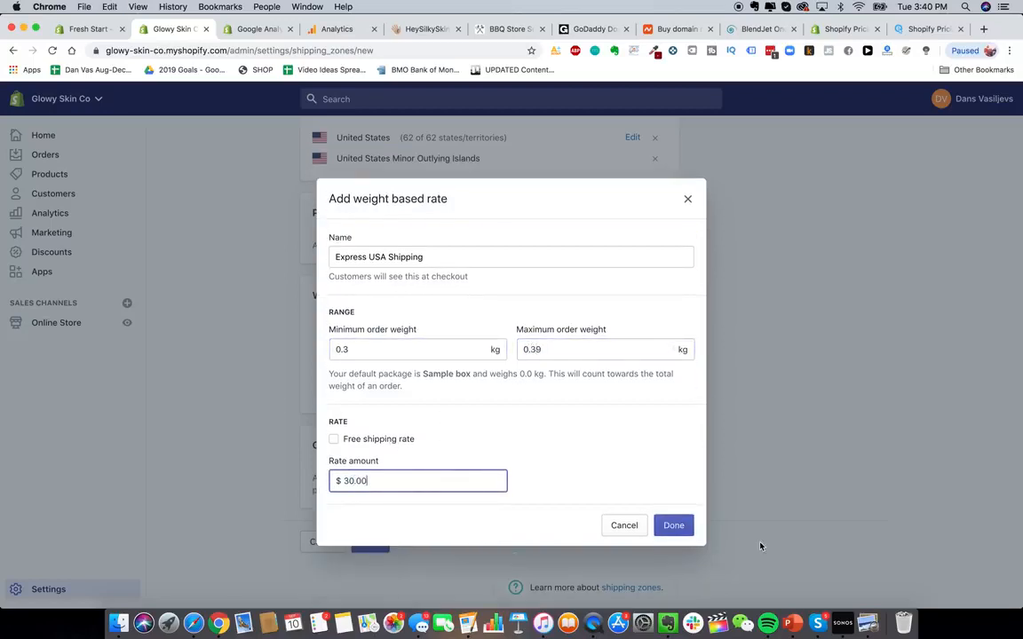
pyautogui.click(680, 529)
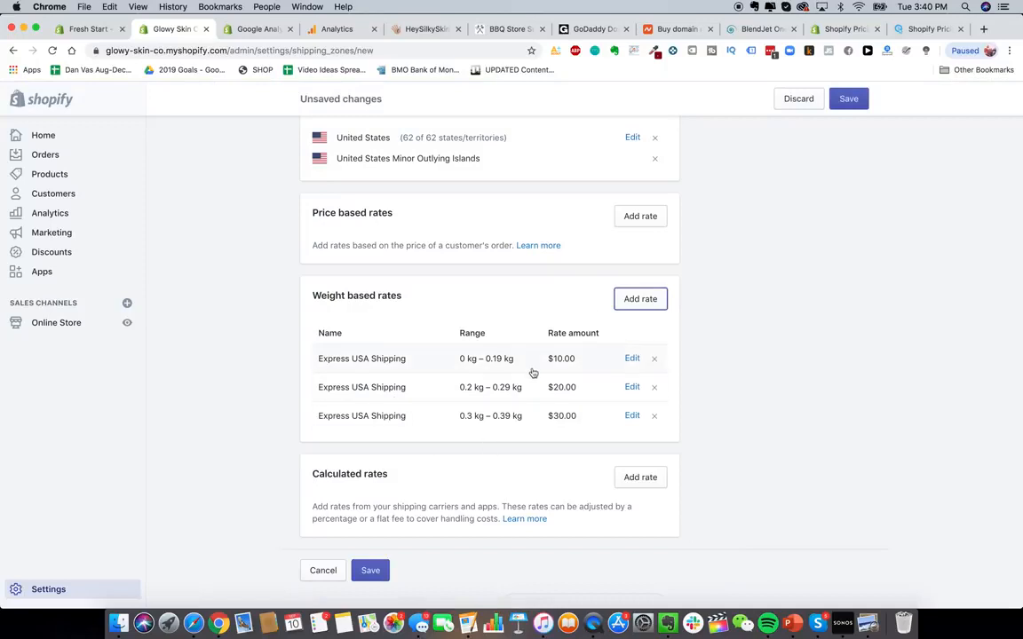
# - Save the Shipping To USA zone and return to the shipping settings
pyautogui.scroll(-5, 497, 497)
pyautogui.click(370, 528)
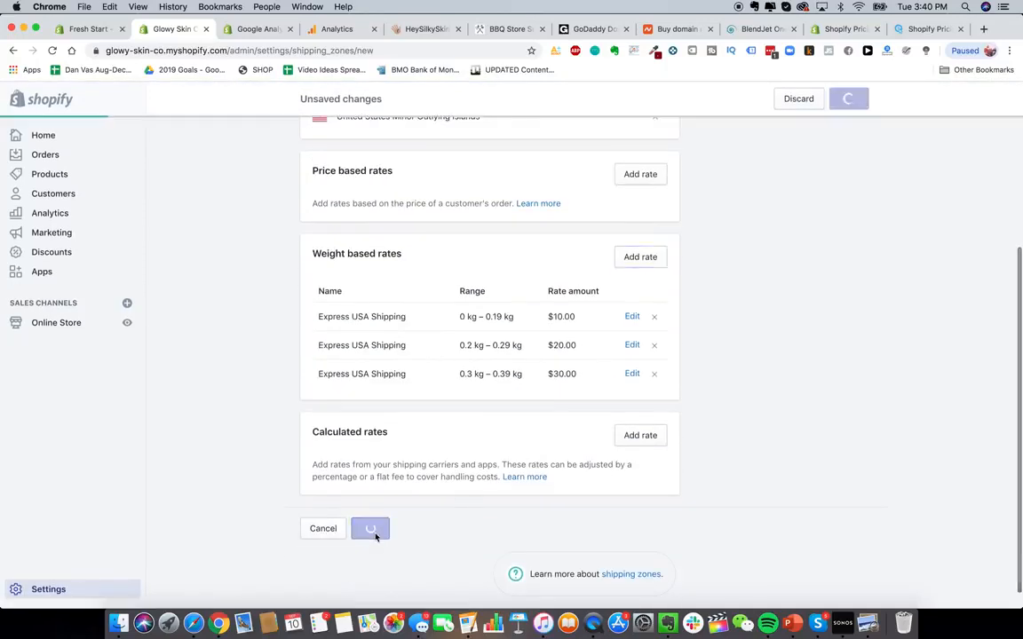
pyautogui.scroll(2, 477, 307)
pyautogui.scroll(2, 477, 307)
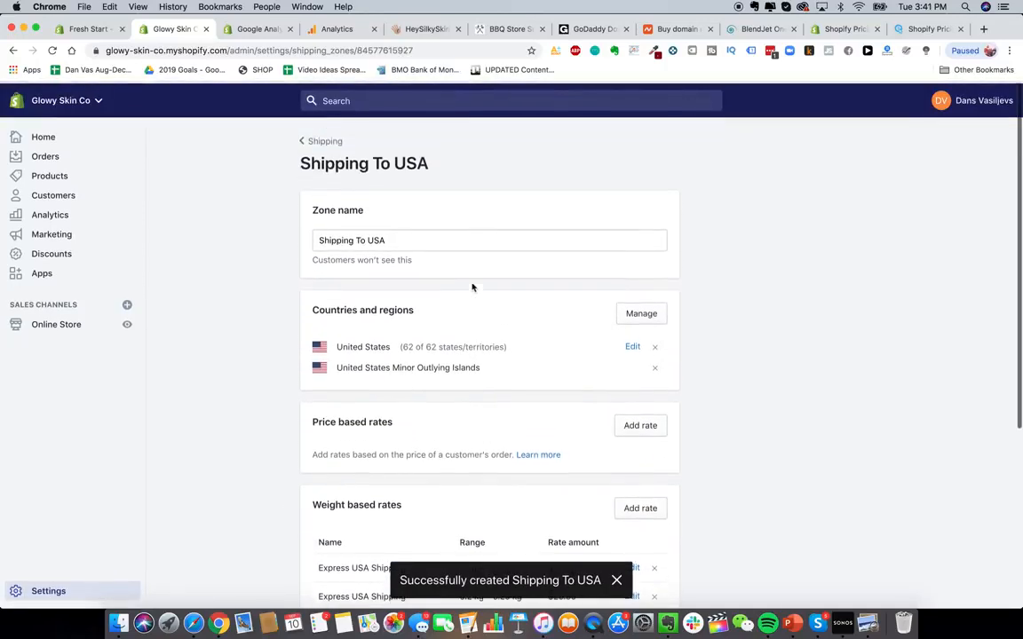
pyautogui.scroll(-2, 445, 484)
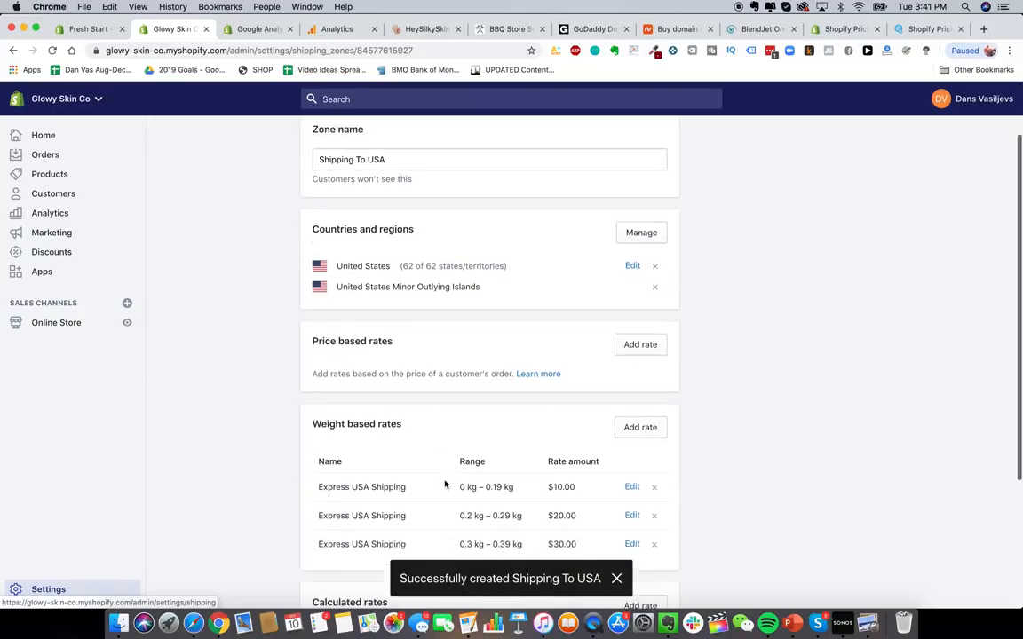
pyautogui.scroll(3, 523, 413)
pyautogui.click(304, 141)
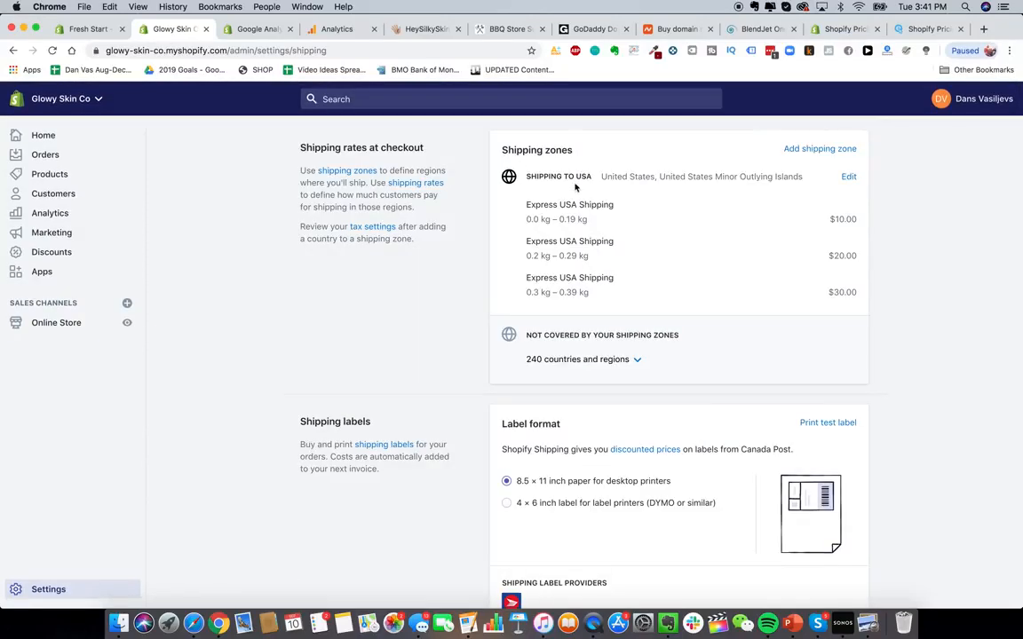
# - Start a new shipping zone named "Shipping To Canada"
pyautogui.moveTo(539, 176); pyautogui.dragTo(615, 176)
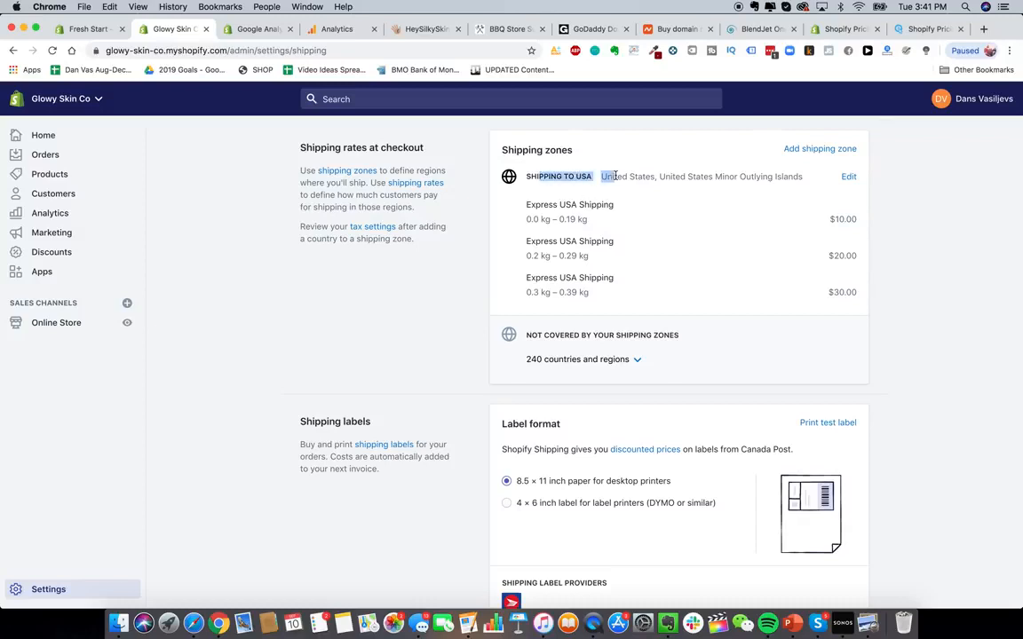
pyautogui.click(613, 176)
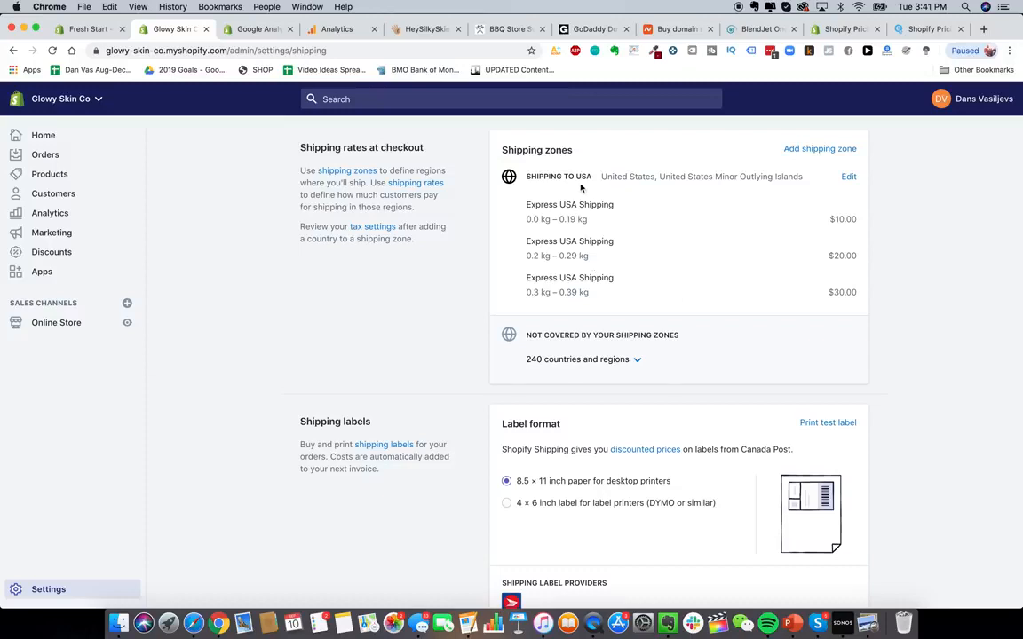
pyautogui.click(843, 149)
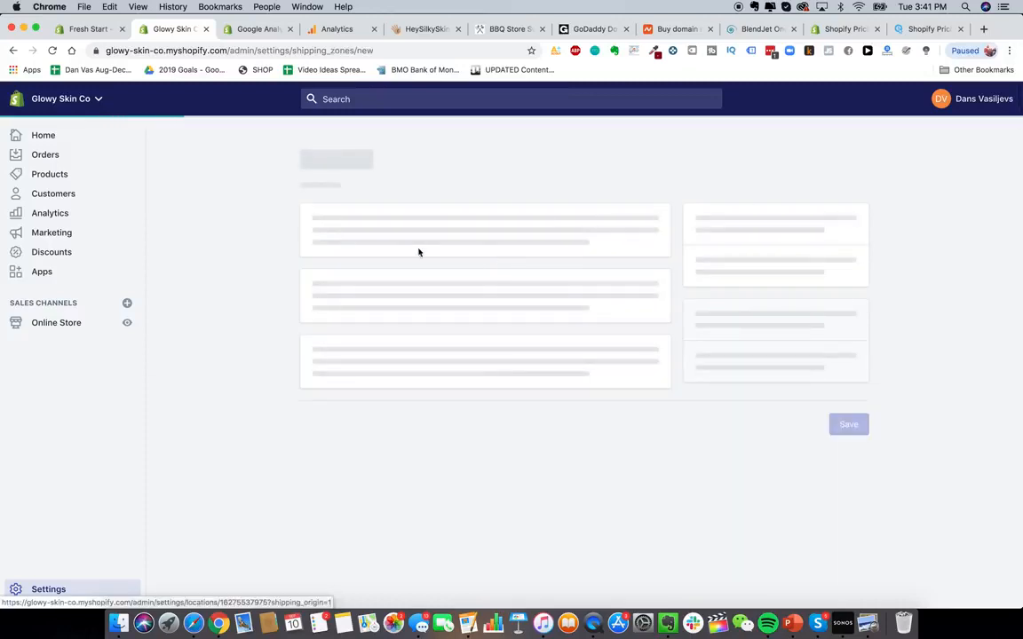
pyautogui.click(387, 239)
pyautogui.write('Shippin')
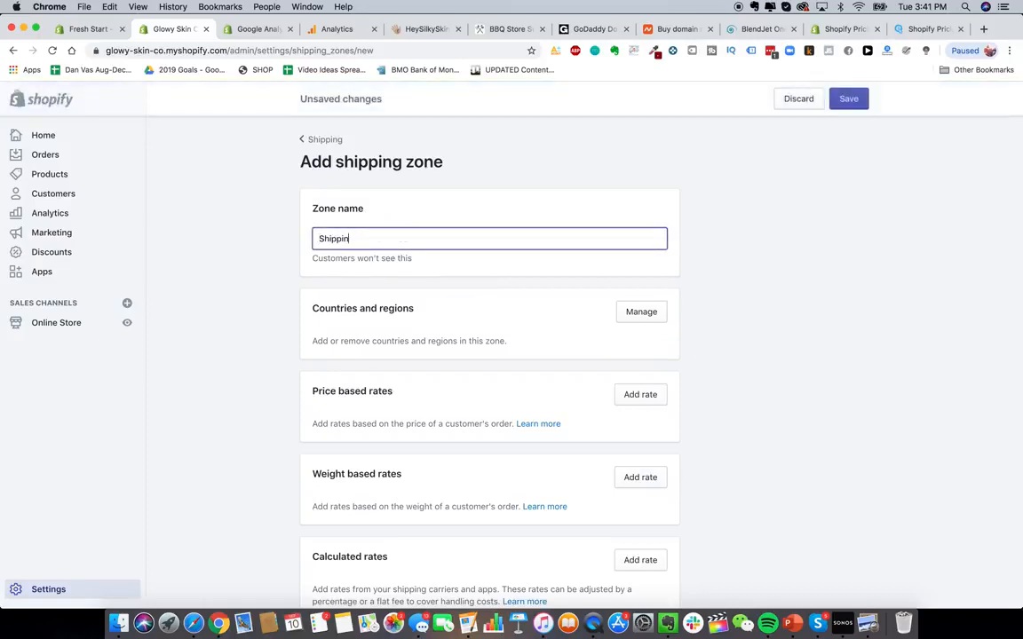
pyautogui.write('g to Canada')
pyautogui.click(696, 370)
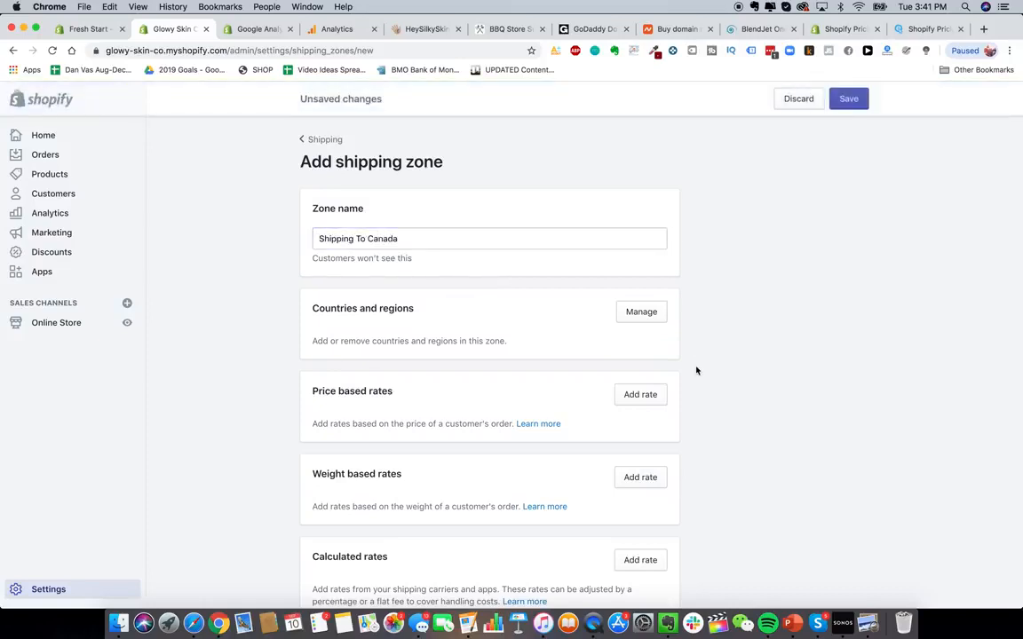
# - Add Canada to the new zone's countries and regions
pyautogui.click(644, 314)
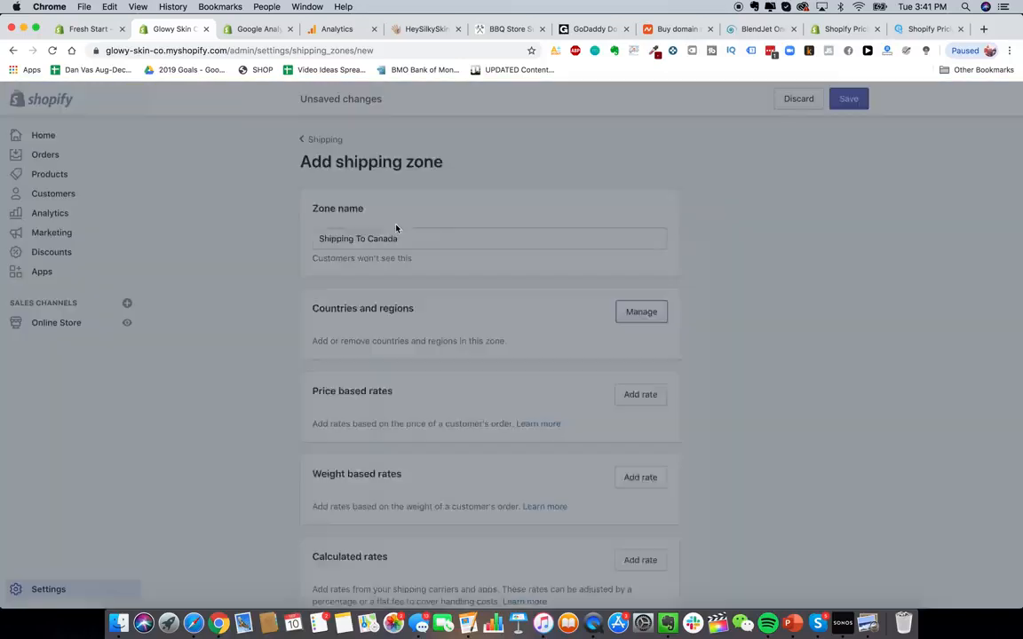
pyautogui.write('Cana')
pyautogui.write('da')
pyautogui.click(337, 225)
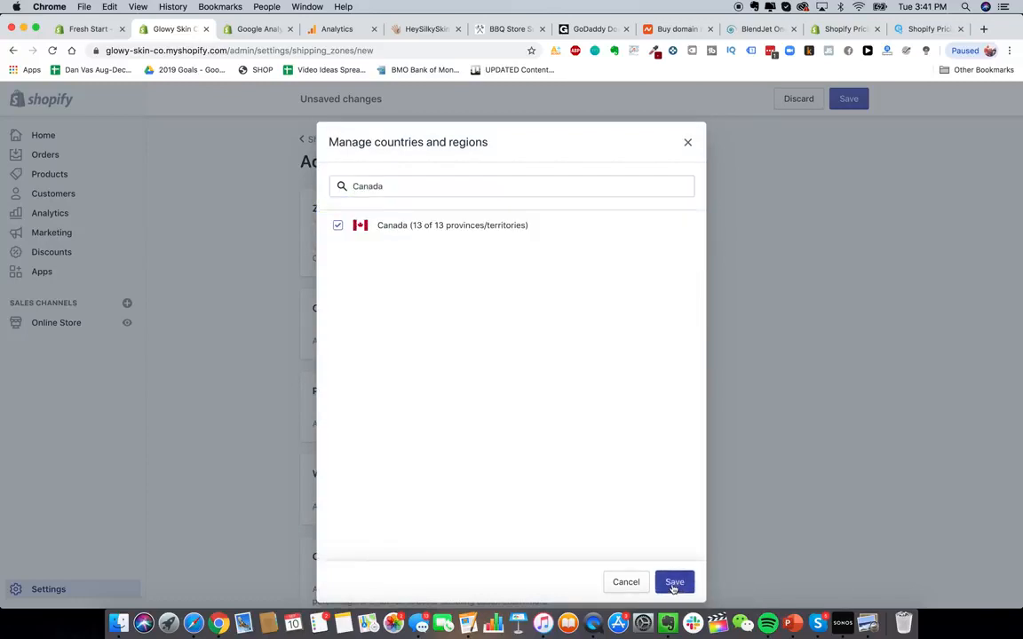
pyautogui.click(674, 585)
# - Rename the zone "Shipping To Europe" and remove Canada from its countries and regions
pyautogui.scroll(-2, 696, 362)
pyautogui.scroll(2, 433, 324)
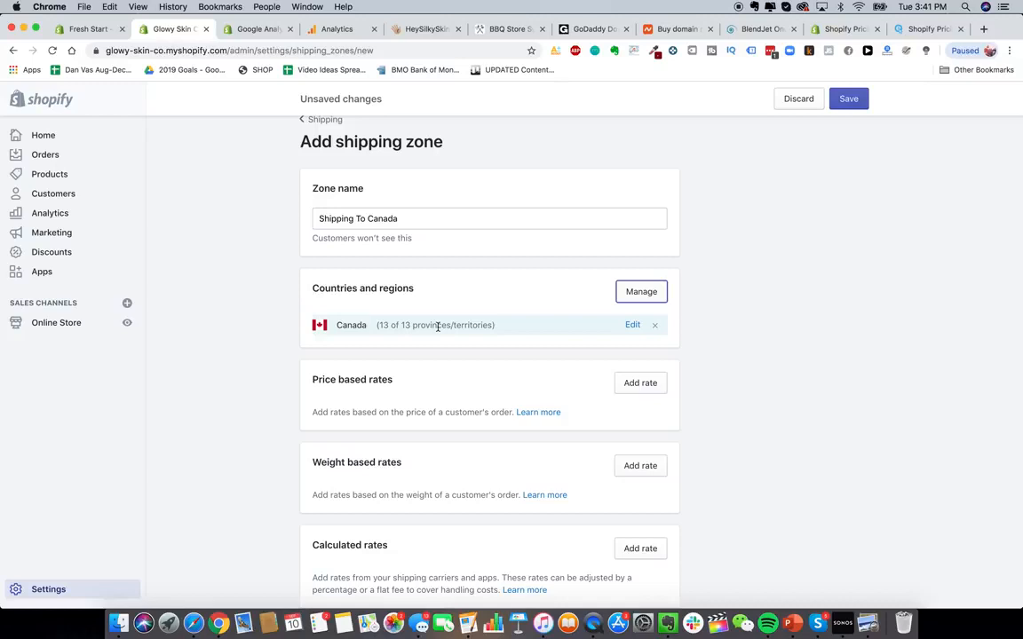
pyautogui.scroll(-2, 479, 328)
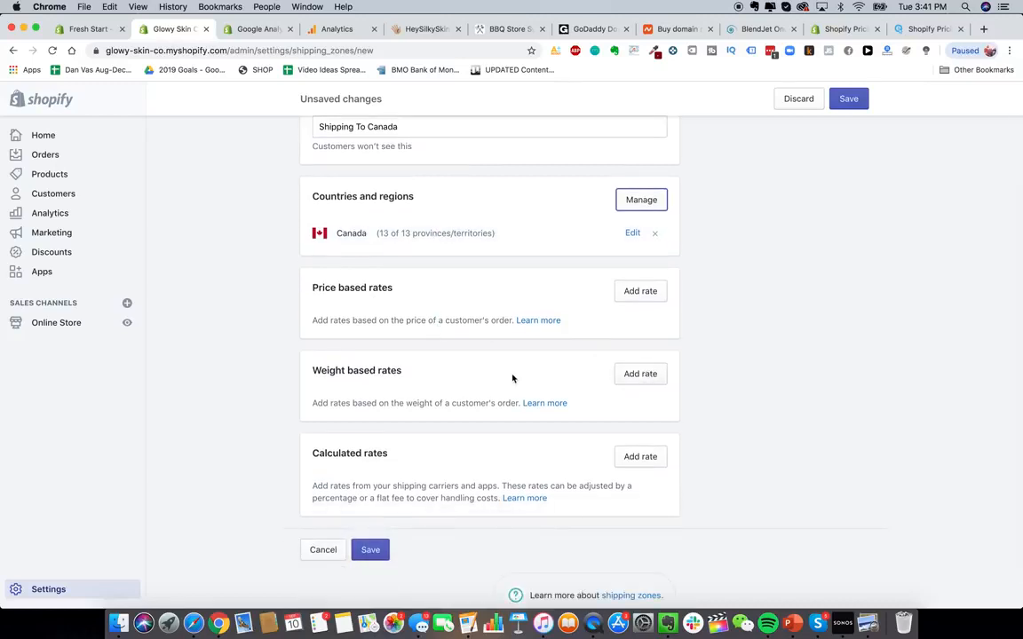
pyautogui.scroll(1, 513, 379)
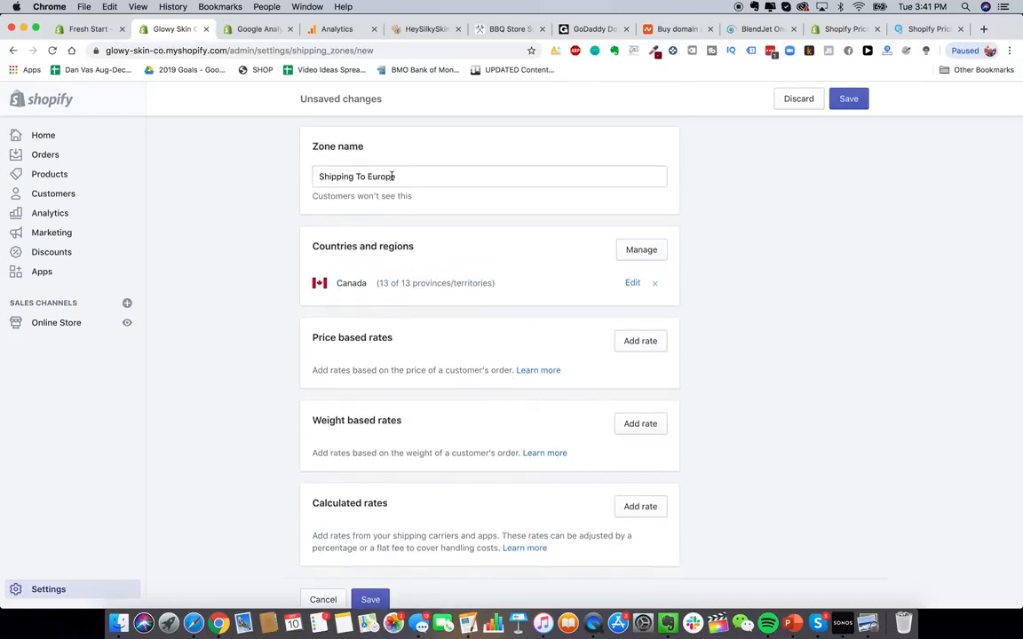
pyautogui.click(654, 282)
# - Open the zone's countries list, search for Europe, then search for France and select it
pyautogui.click(624, 252)
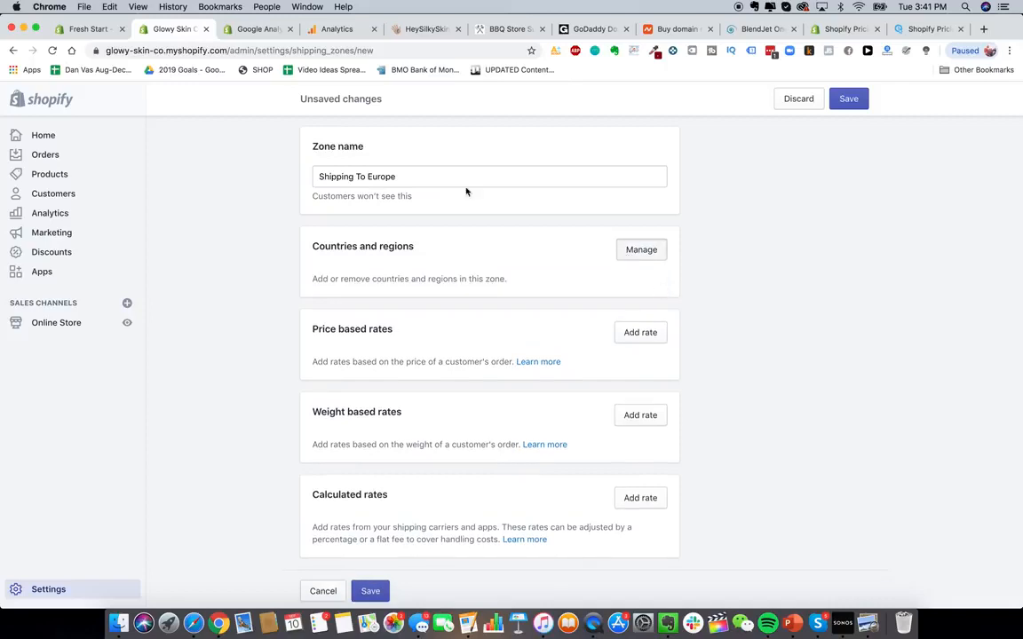
pyautogui.click(458, 182)
pyautogui.write('europe')
pyautogui.press('super+a')
pyautogui.press('BackSpace')
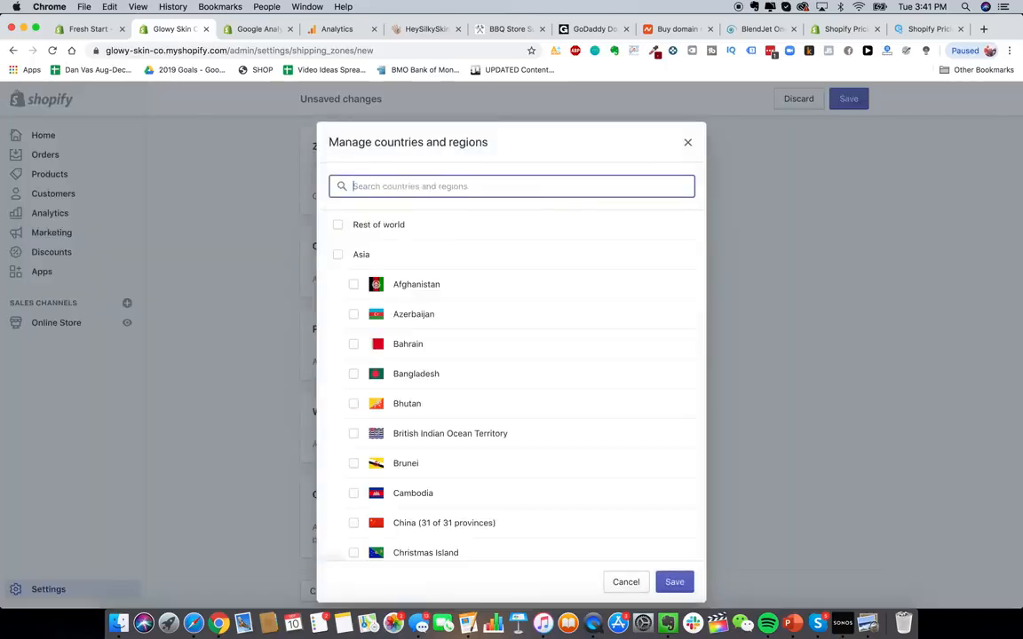
pyautogui.scroll(-3, 436, 323)
pyautogui.scroll(3, 439, 322)
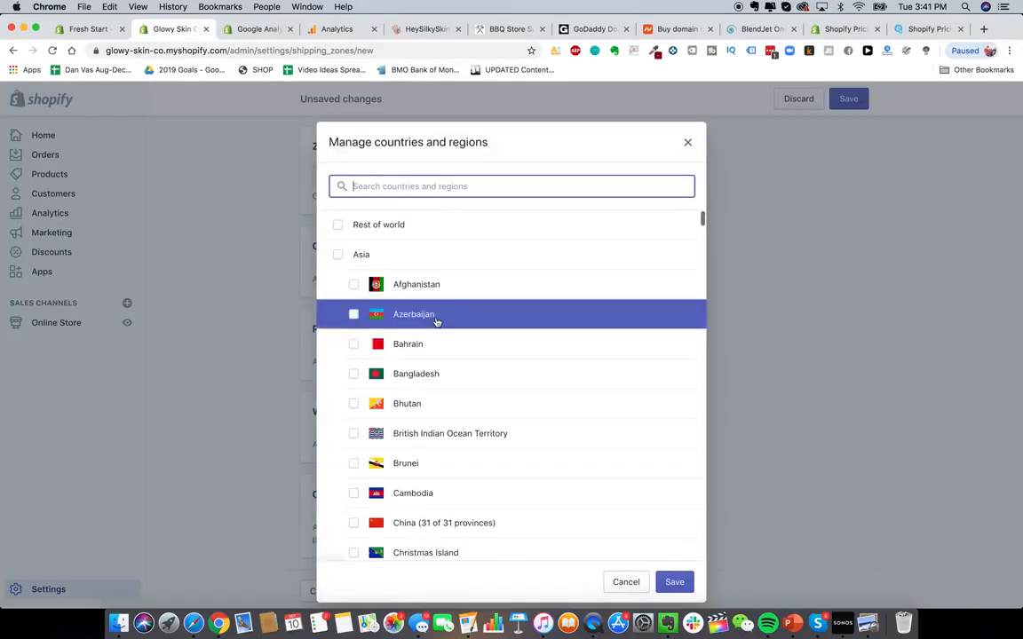
pyautogui.write('france')
pyautogui.click(424, 225)
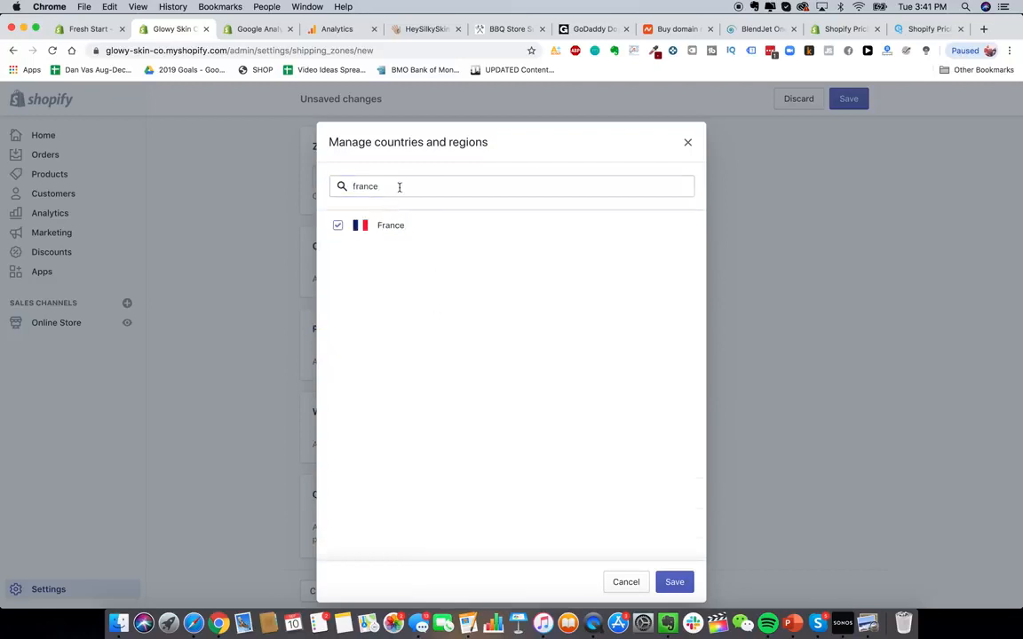
# - Search the countries list for Spain, select it, and clear the search
pyautogui.click(399, 186)
pyautogui.press('super+a')
pyautogui.write('spain')
pyautogui.click(399, 227)
pyautogui.click(426, 191)
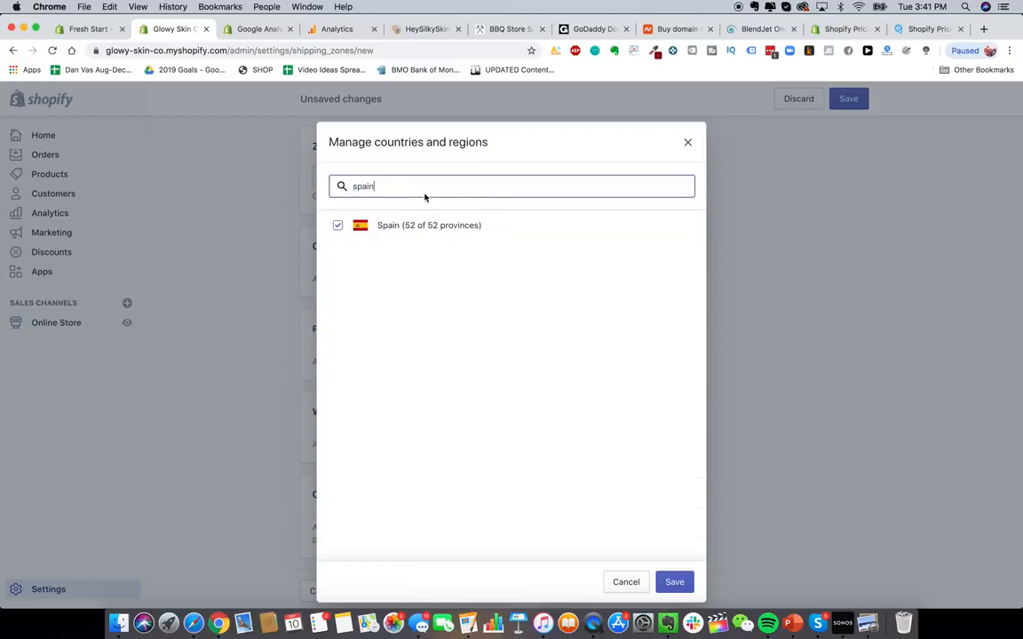
pyautogui.press('super+a')
pyautogui.press('BackSpace')
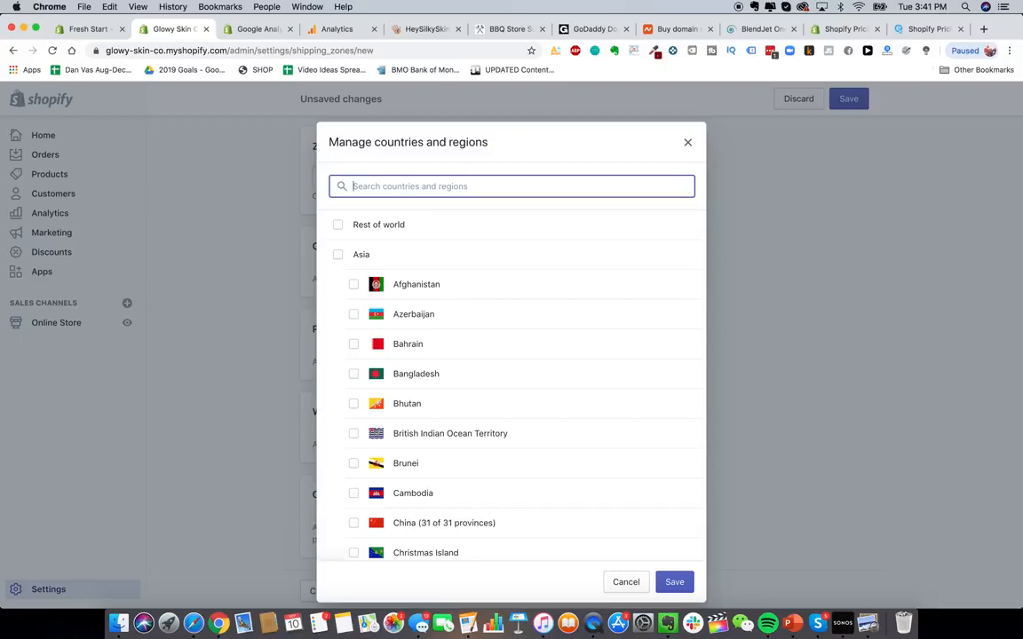
# - Search the web in a new tab for "epacket countries"
pyautogui.click(983, 28)
pyautogui.write('epacket countries')
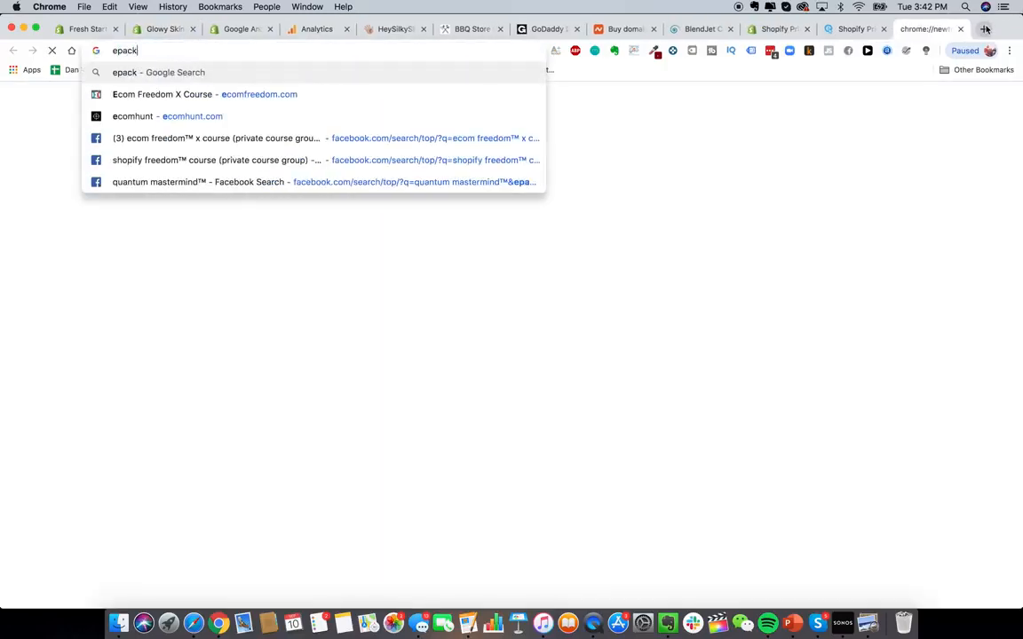
pyautogui.press('Return')
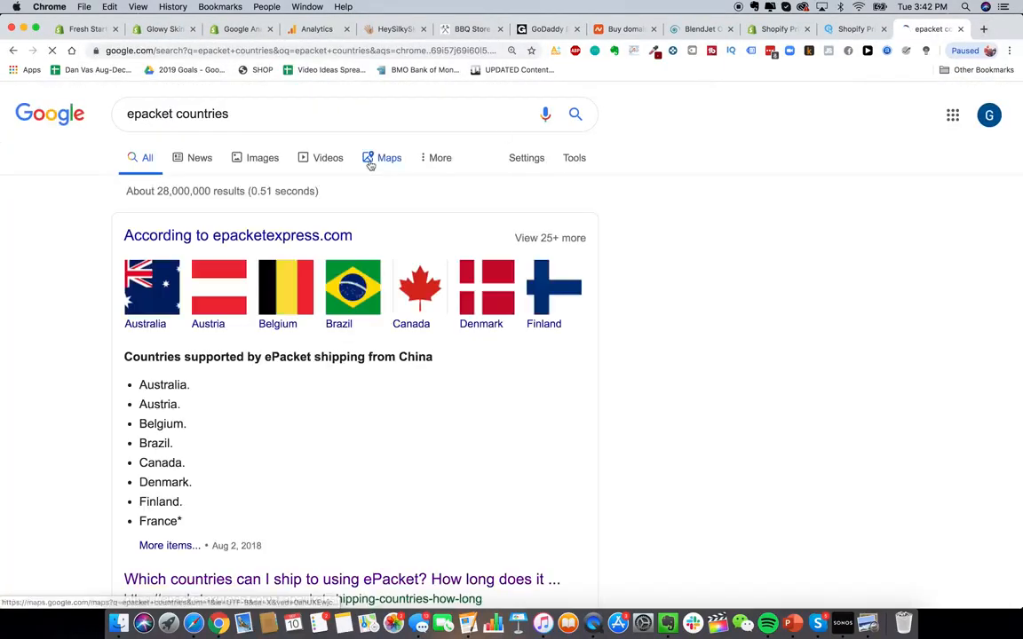
# - Examine the list of countries supported by ePacket on the epacketexpress page
pyautogui.scroll(-3, 244, 382)
pyautogui.scroll(2, 213, 346)
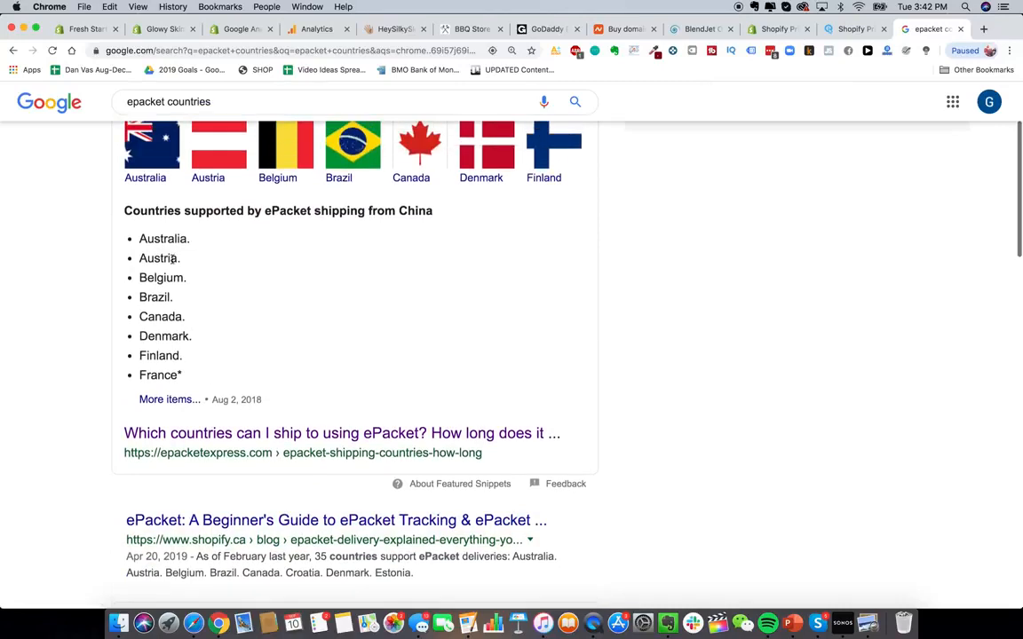
pyautogui.moveTo(138, 258); pyautogui.dragTo(209, 258)
pyautogui.click(173, 279)
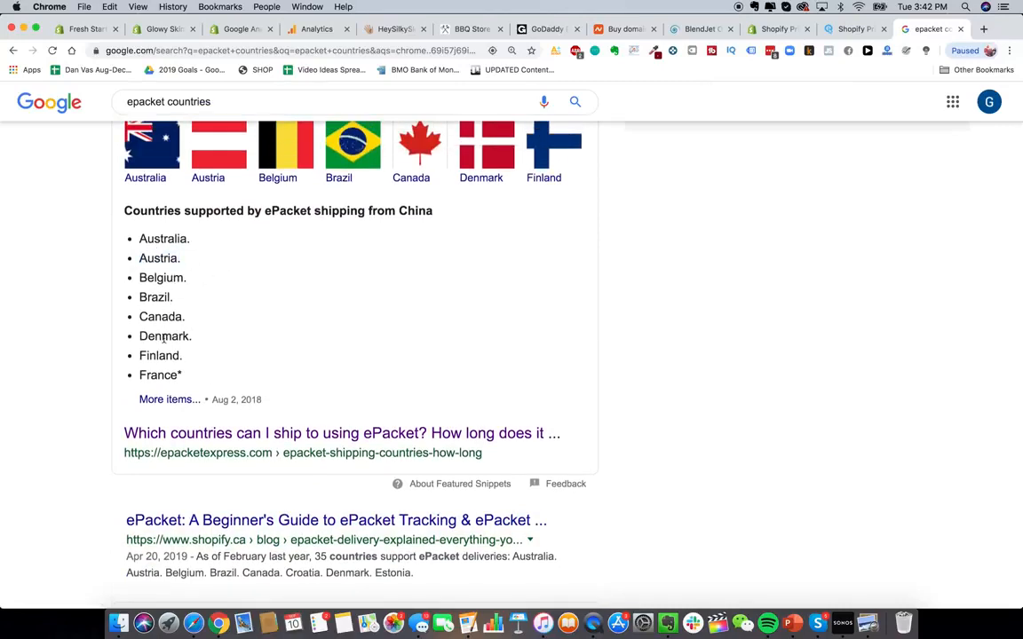
pyautogui.click(291, 435)
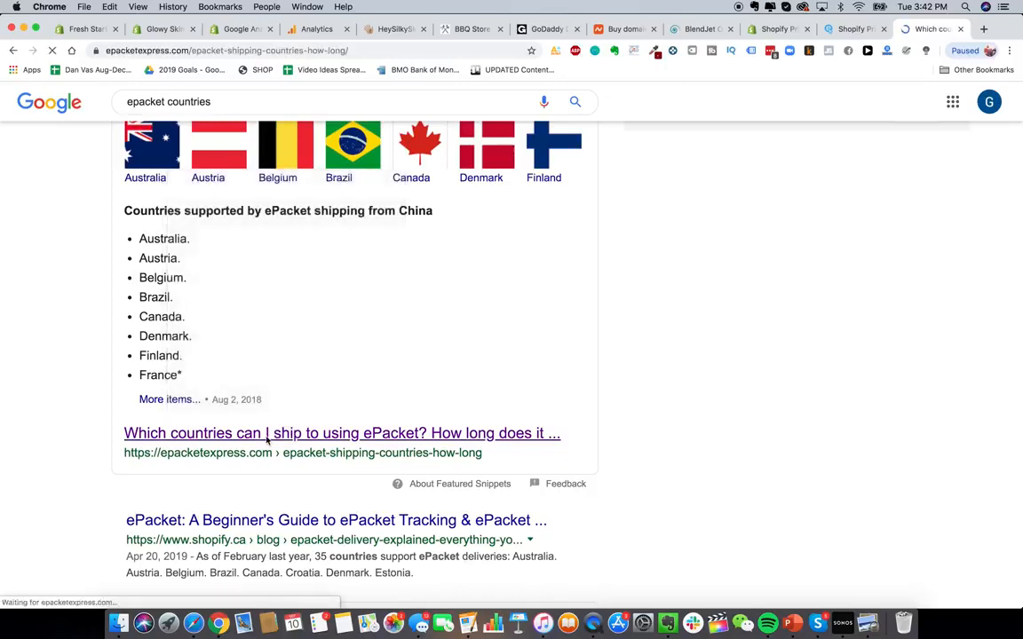
pyautogui.scroll(-3, 320, 539)
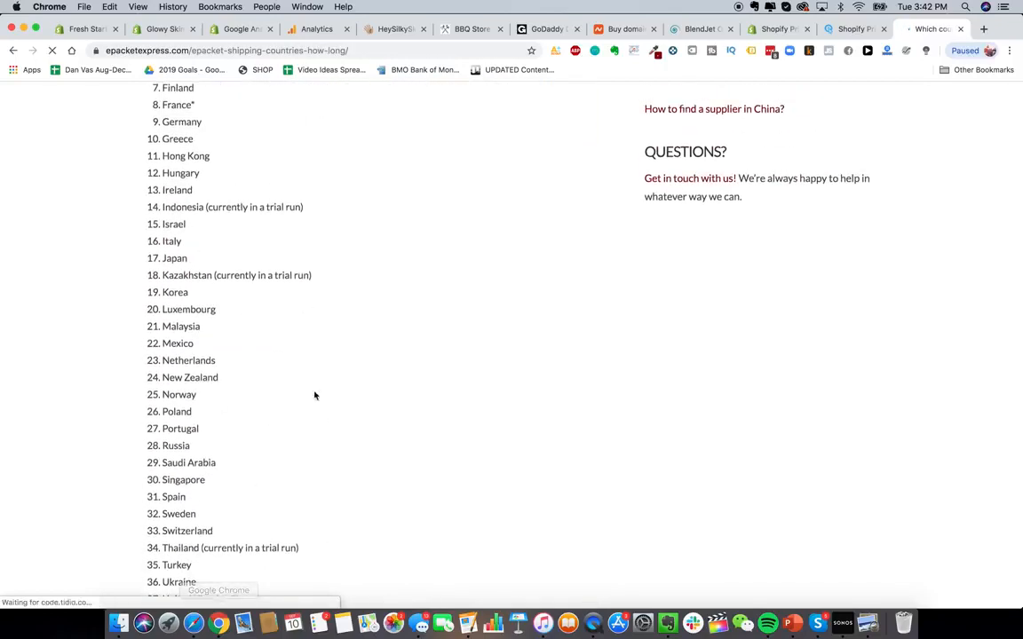
pyautogui.scroll(-2, 230, 227)
# - Close the countries dialog in the store tab without saving and go back to the shipping settings
pyautogui.click(167, 29)
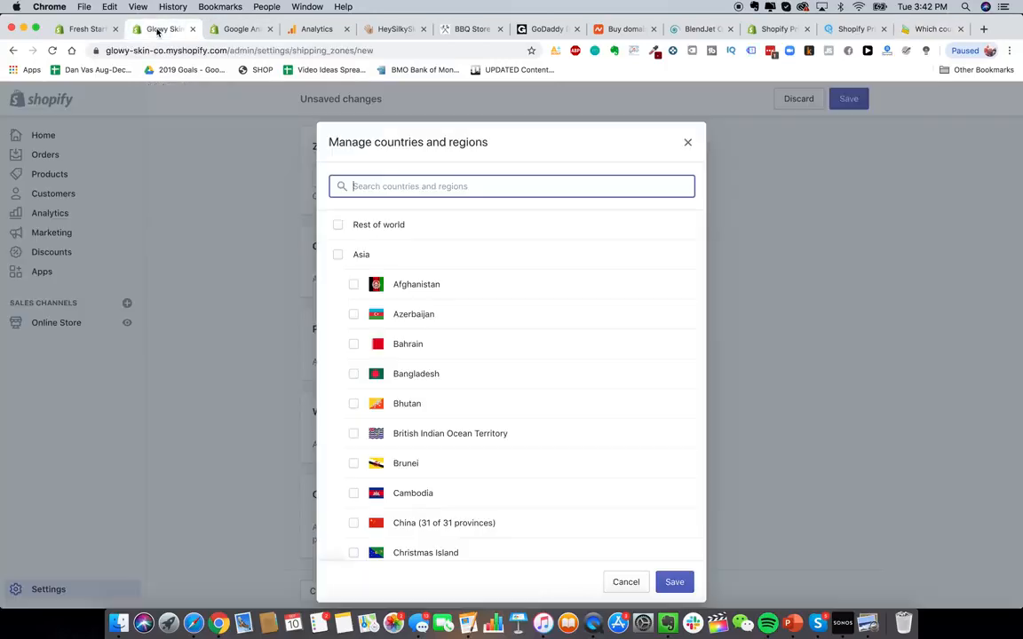
pyautogui.click(687, 142)
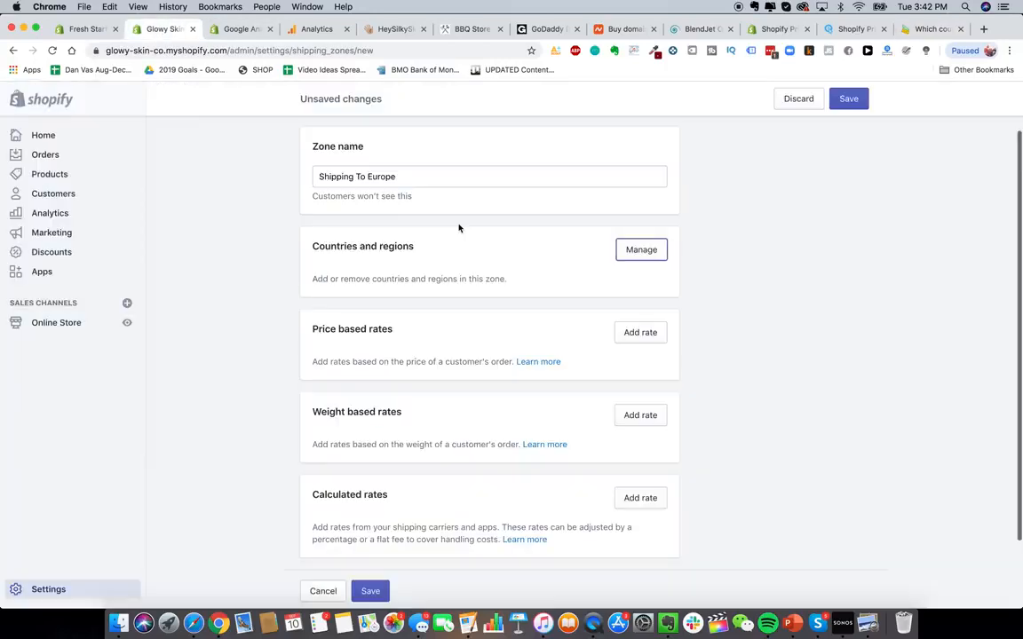
pyautogui.scroll(2, 459, 230)
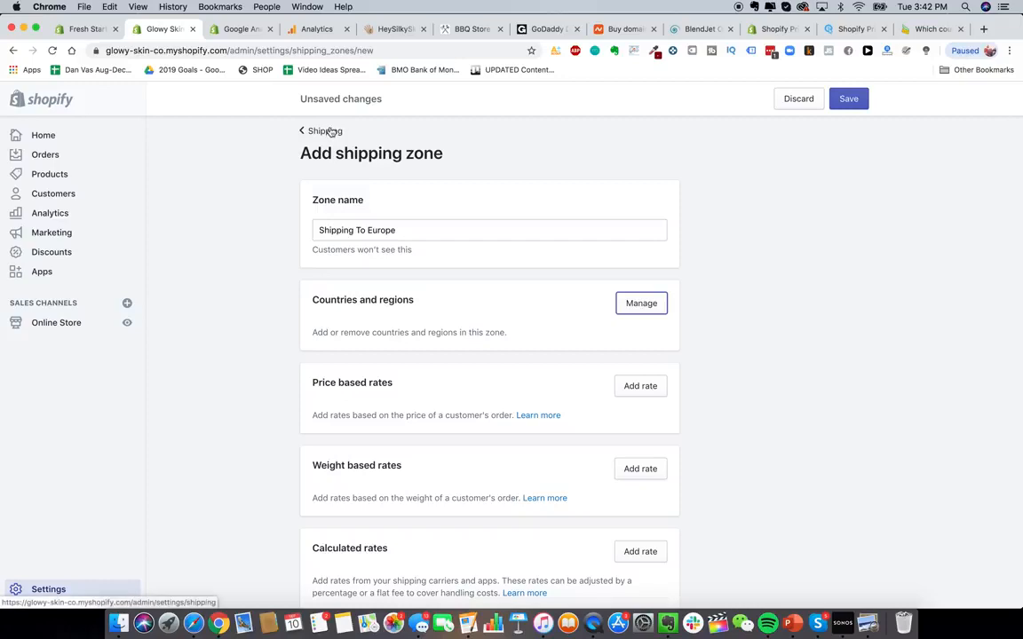
pyautogui.click(330, 131)
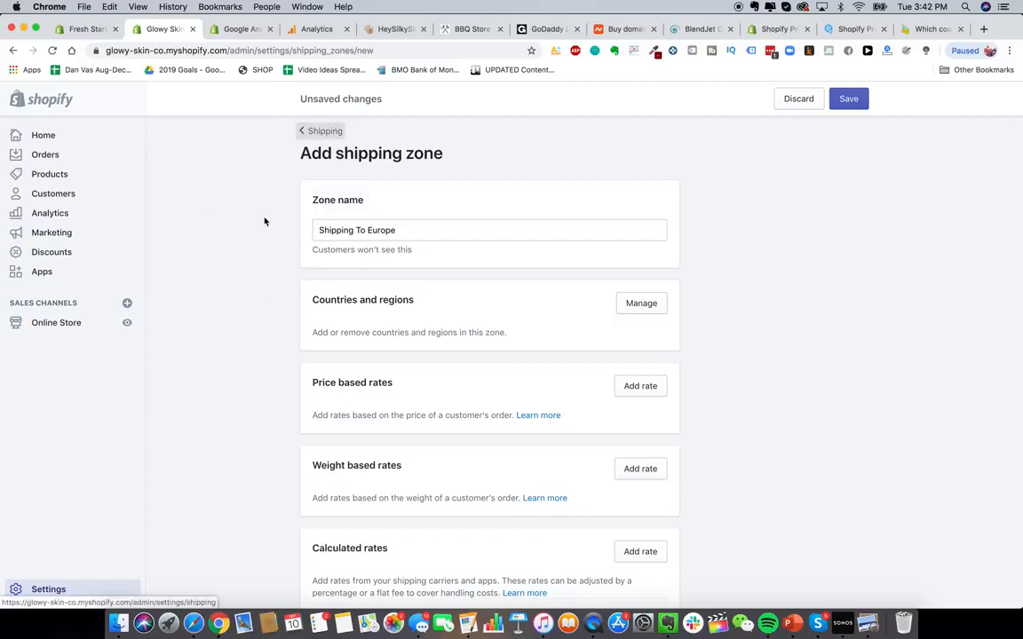
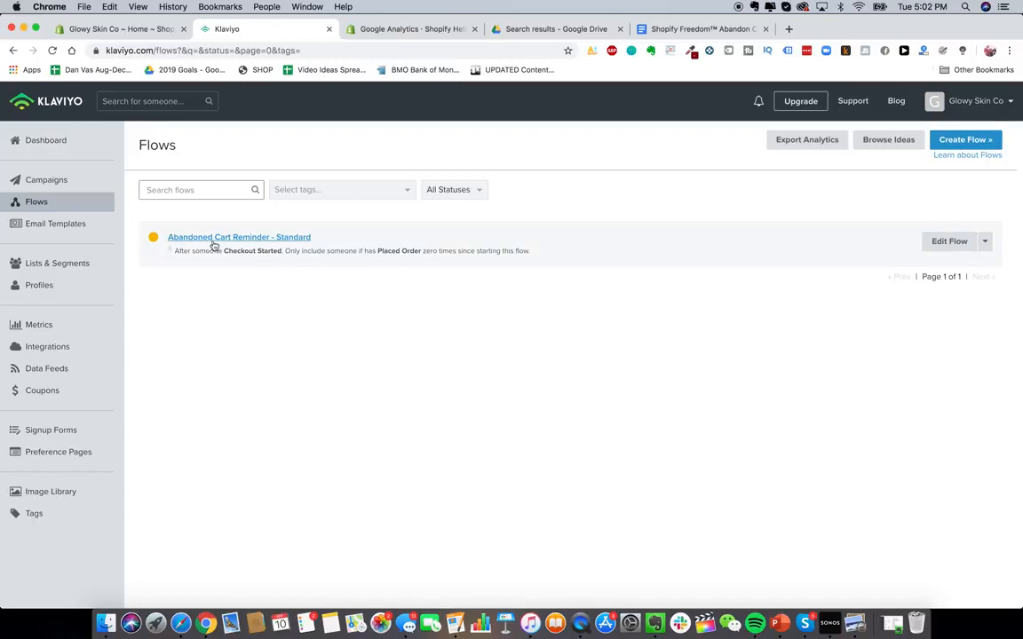
# - Start a new flow from the Standard Abandoned Cart Reminder template, filtering the library by the Abandoned Cart type
pyautogui.click(957, 140)
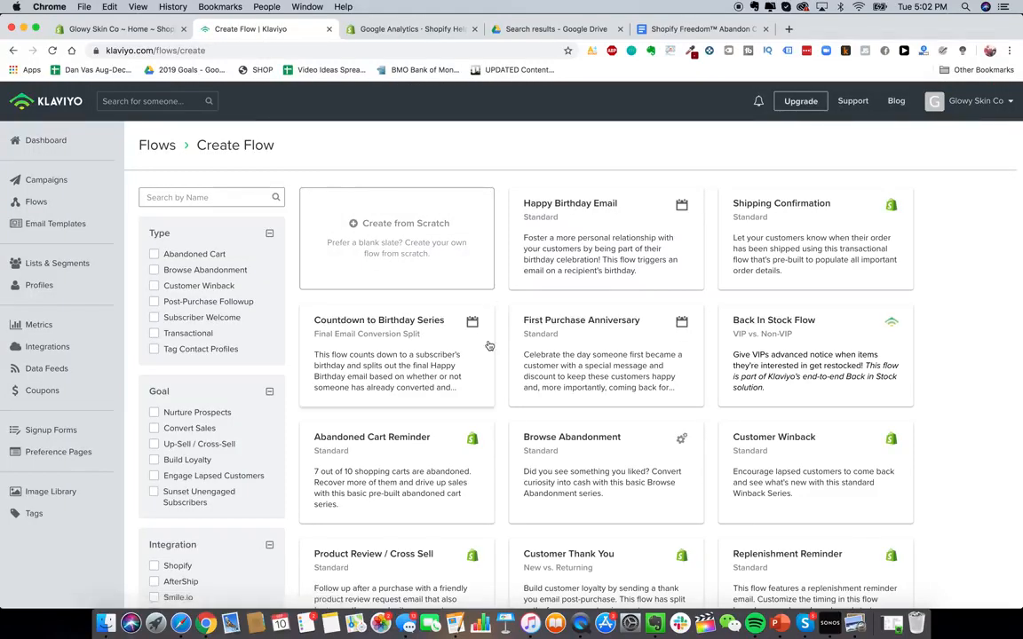
pyautogui.scroll(-5, 486, 280)
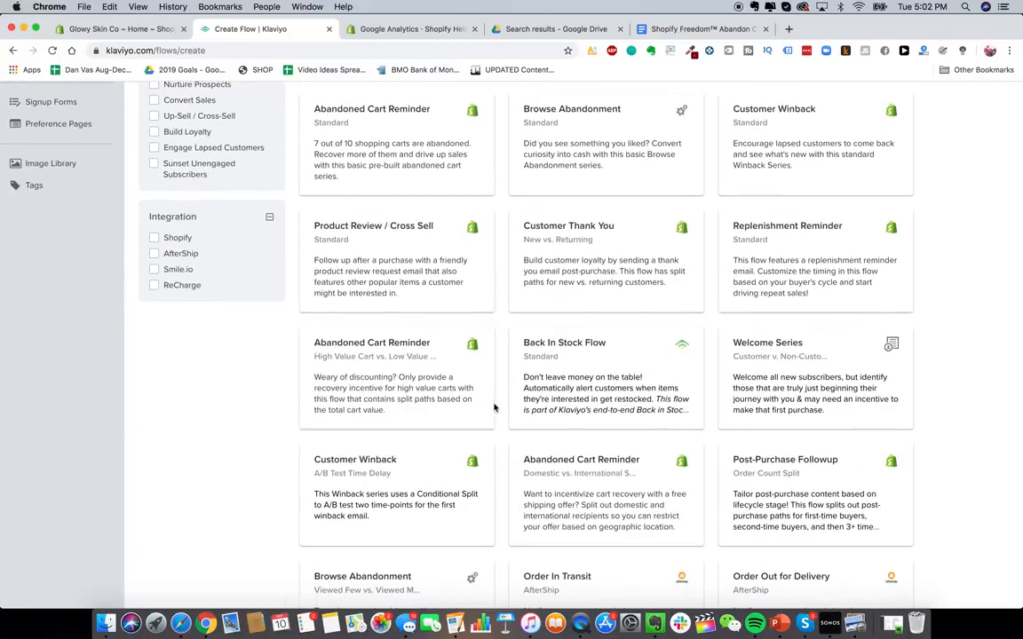
pyautogui.scroll(4, 492, 407)
pyautogui.click(183, 193)
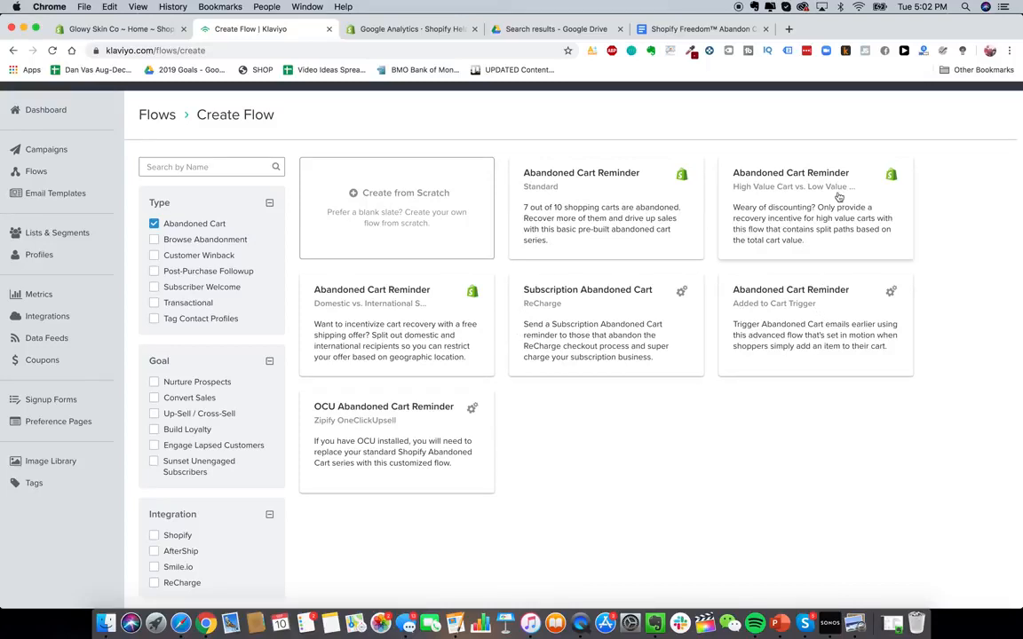
pyautogui.click(589, 209)
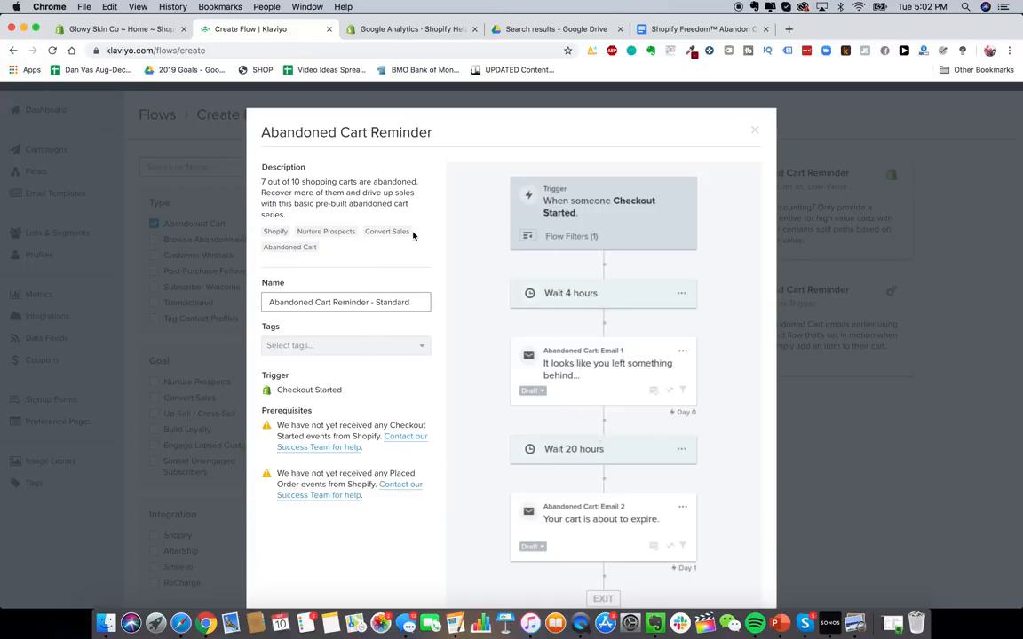
# - Name the flow Glowy Skin Abandon Cart Sequence and create it
pyautogui.tripleClick(387, 299)
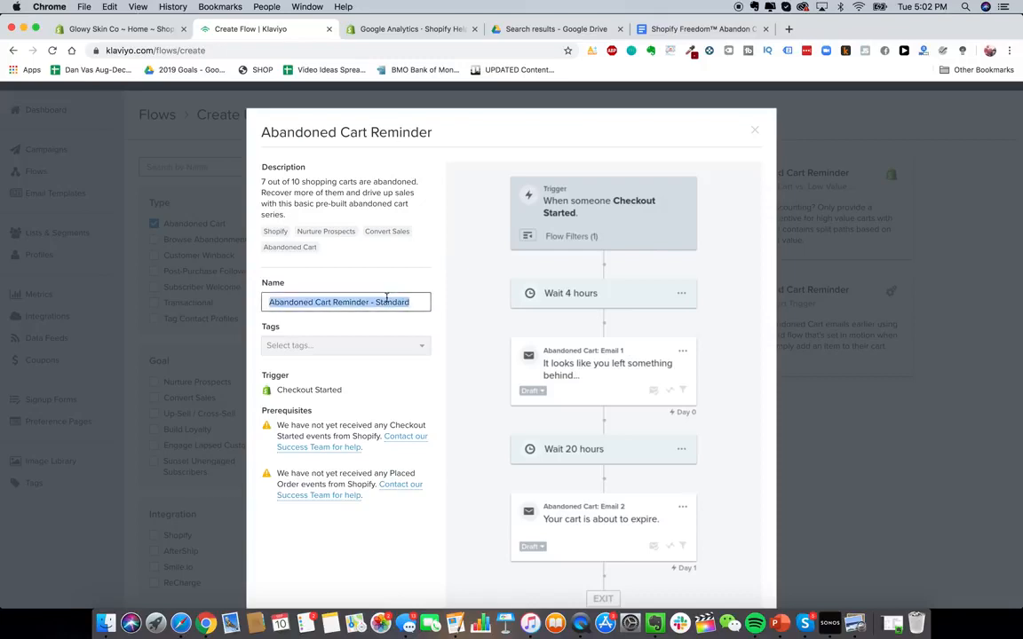
pyautogui.write('Glowy ')
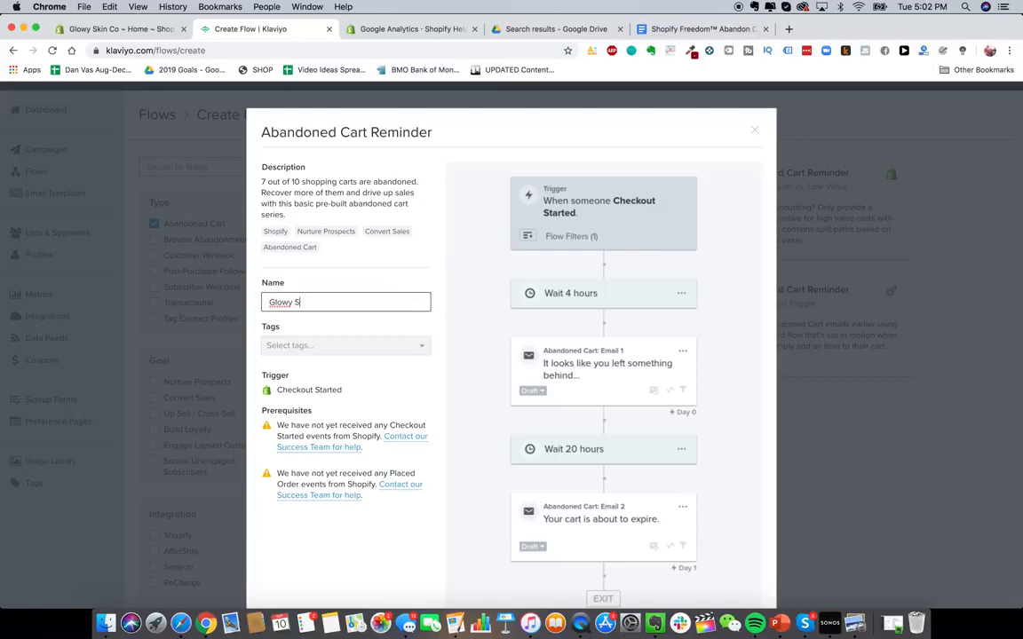
pyautogui.write('Skin Abandon Cart Sequence')
pyautogui.scroll(-3, 557, 353)
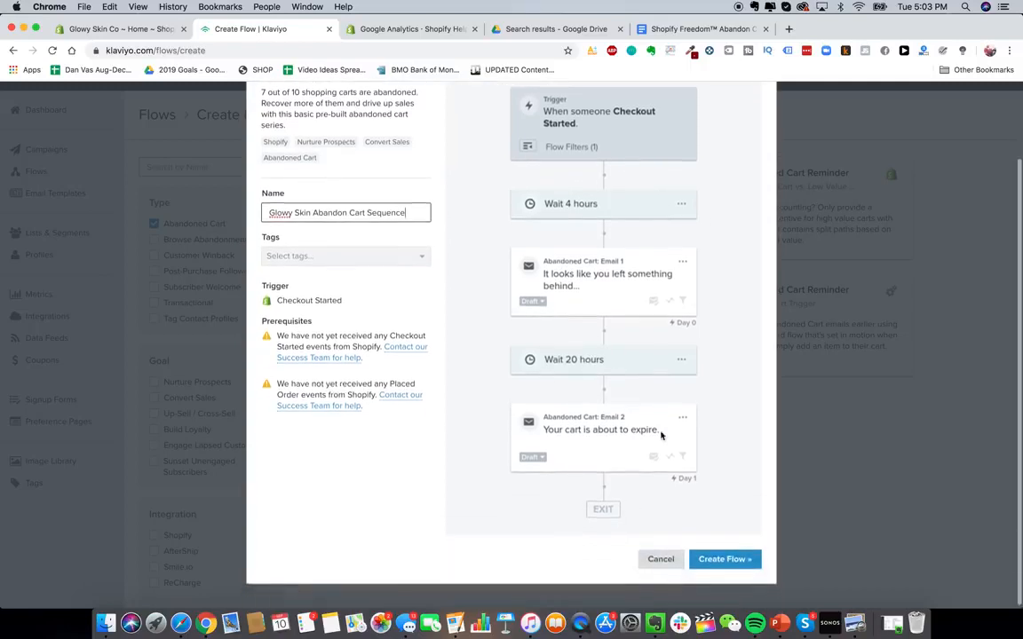
pyautogui.click(724, 560)
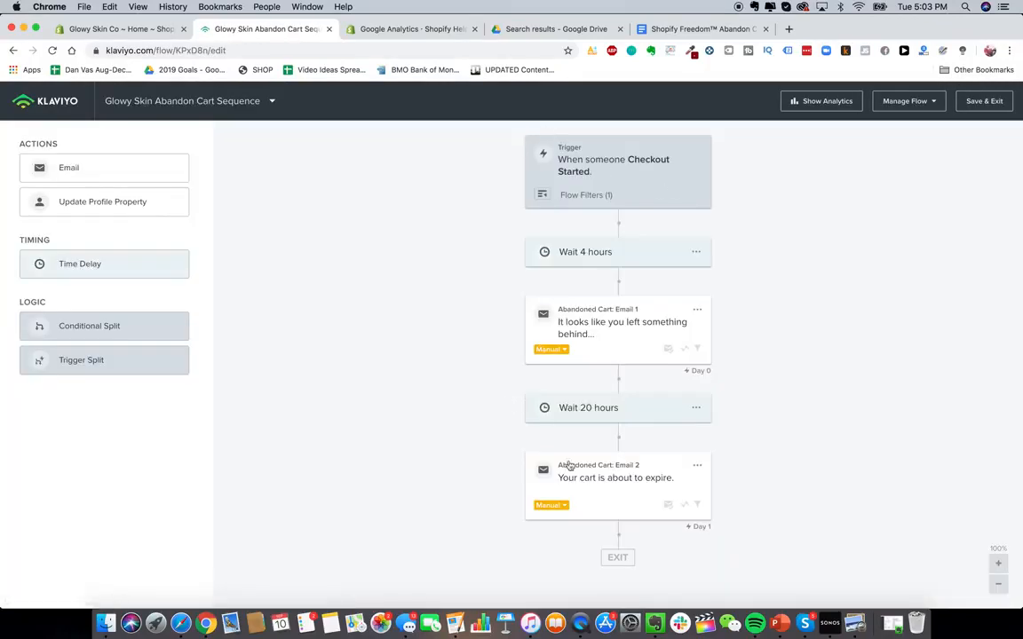
# - Review the flow's trigger setup and its first time delay
pyautogui.click(998, 585)
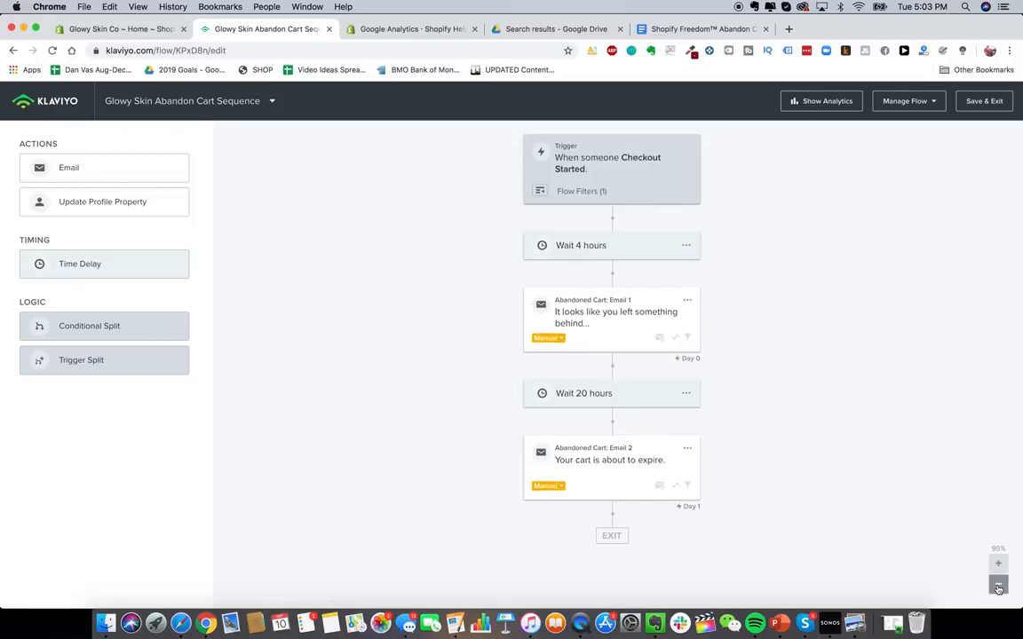
pyautogui.click(998, 585)
pyautogui.click(998, 585)
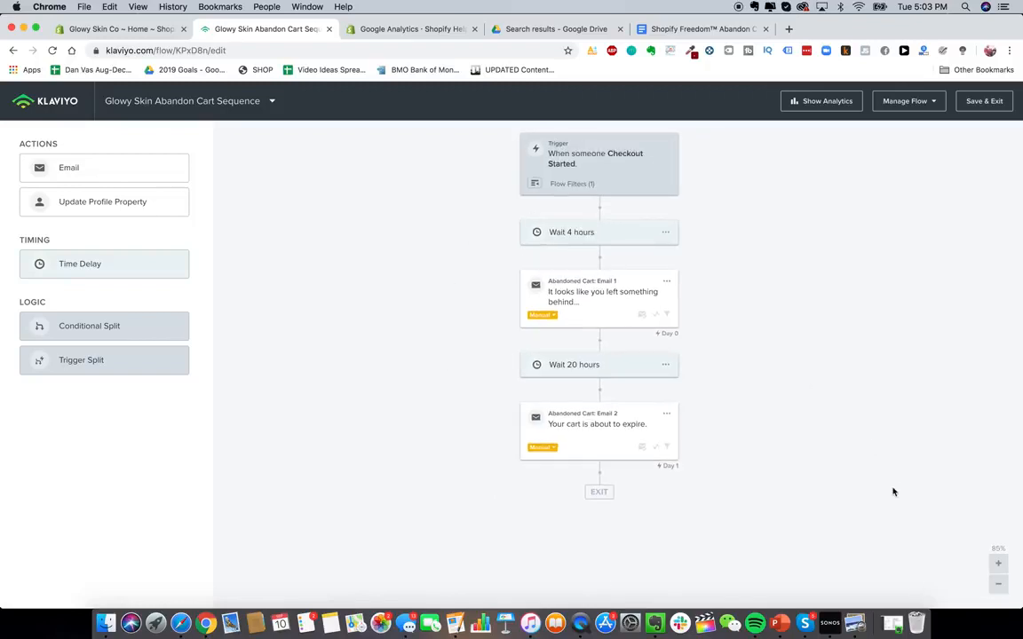
pyautogui.click(998, 564)
pyautogui.click(573, 161)
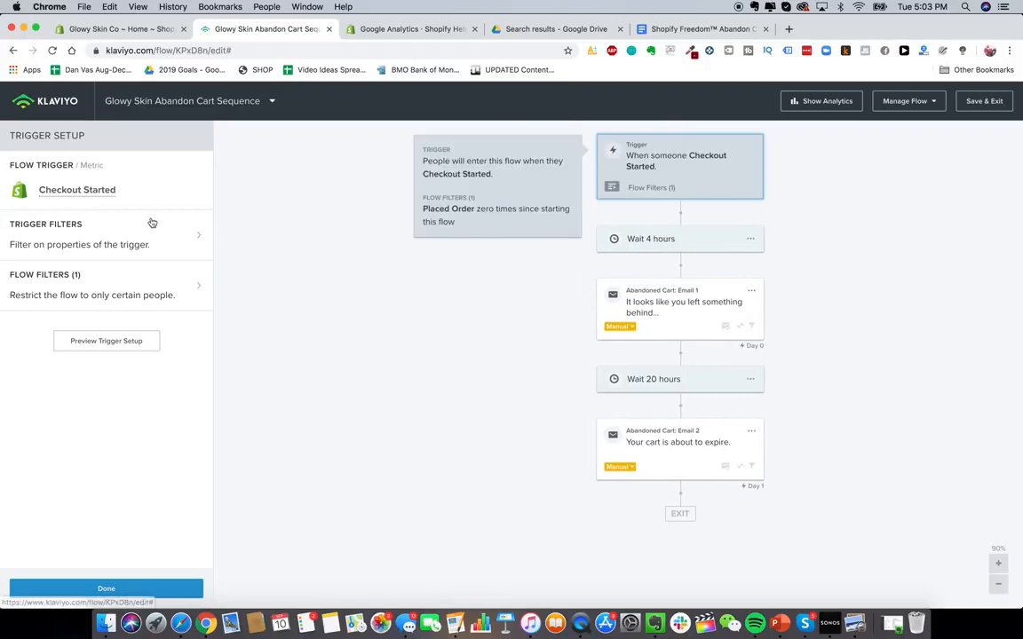
pyautogui.click(658, 239)
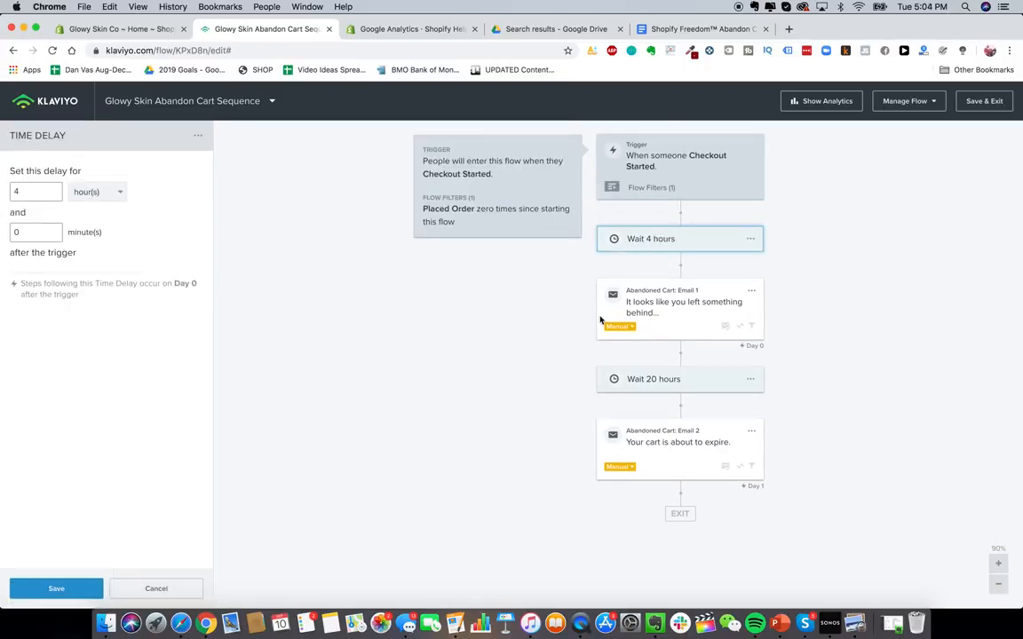
# - Read through the Shopify Freedom Abandon Cart Email Sequence document for the first email's copy
pyautogui.click(701, 28)
pyautogui.scroll(3, 530, 411)
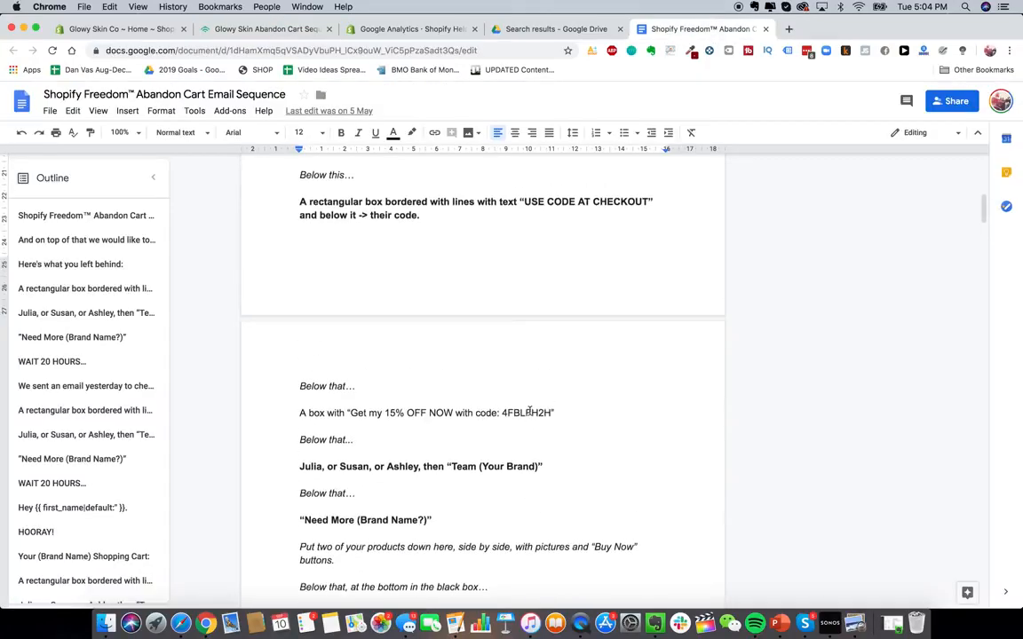
pyautogui.scroll(10, 530, 411)
pyautogui.scroll(-2, 530, 411)
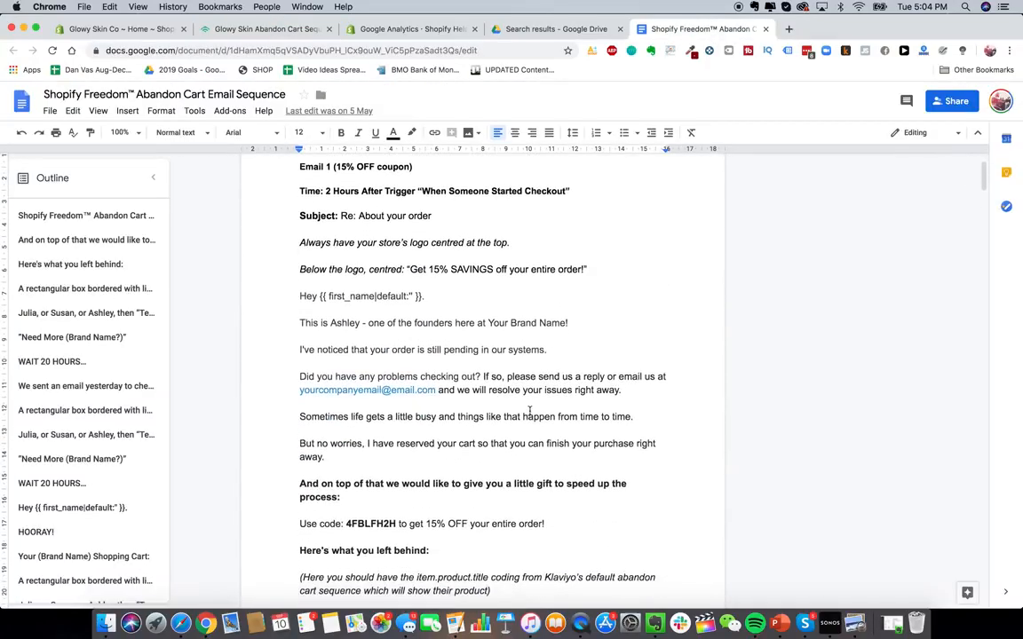
pyautogui.scroll(1, 530, 411)
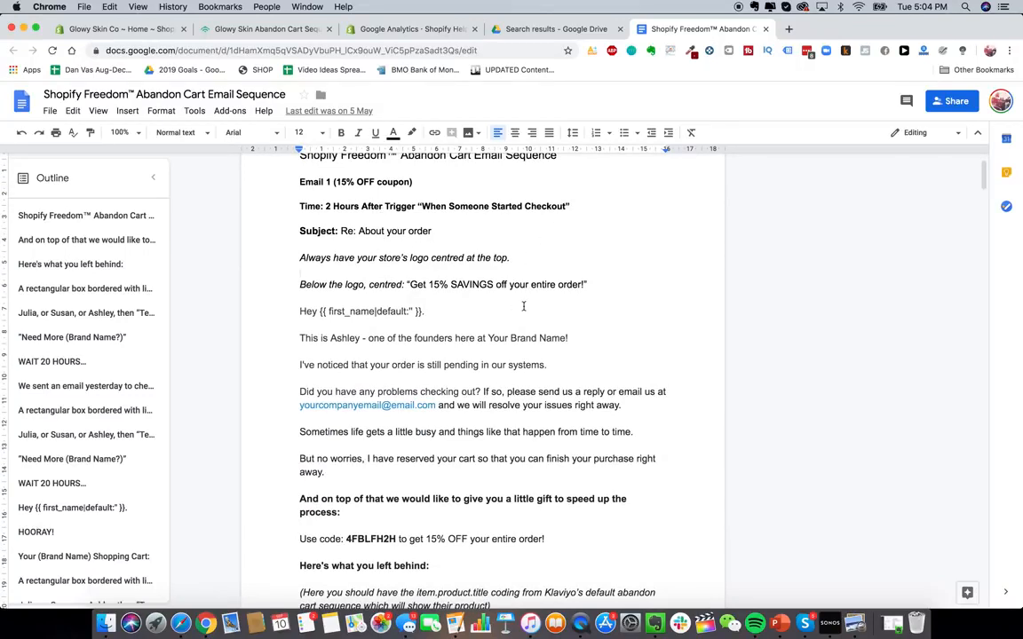
pyautogui.scroll(-1, 470, 284)
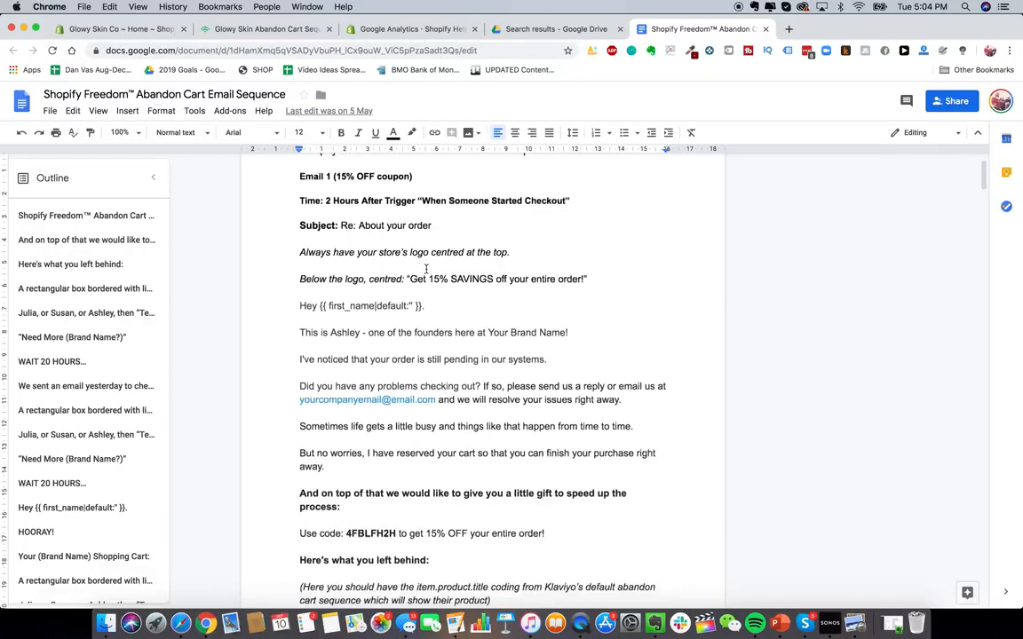
pyautogui.scroll(-15, 378, 360)
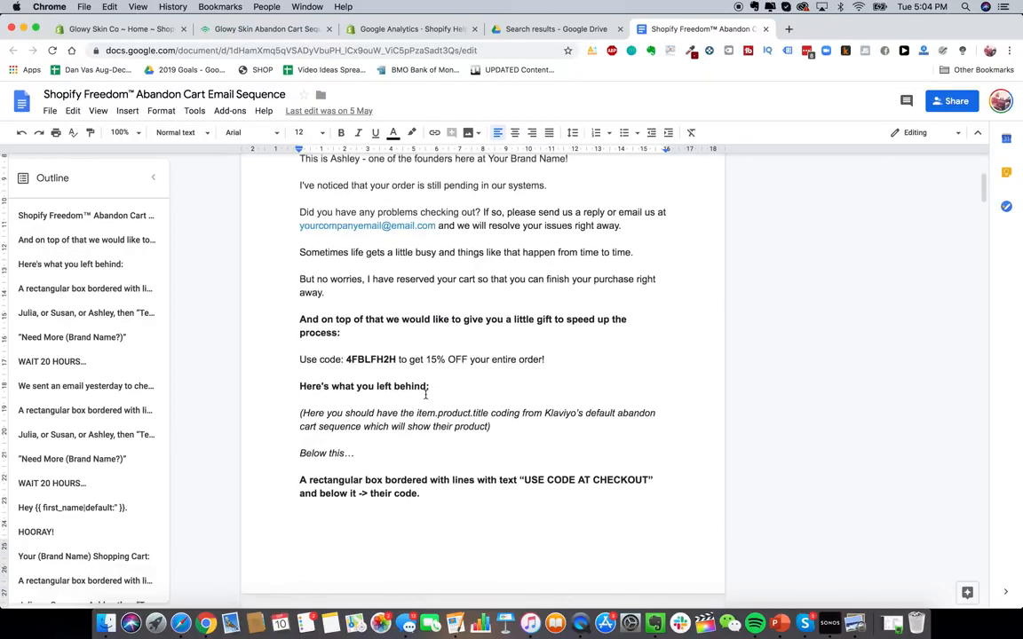
pyautogui.scroll(-12, 434, 528)
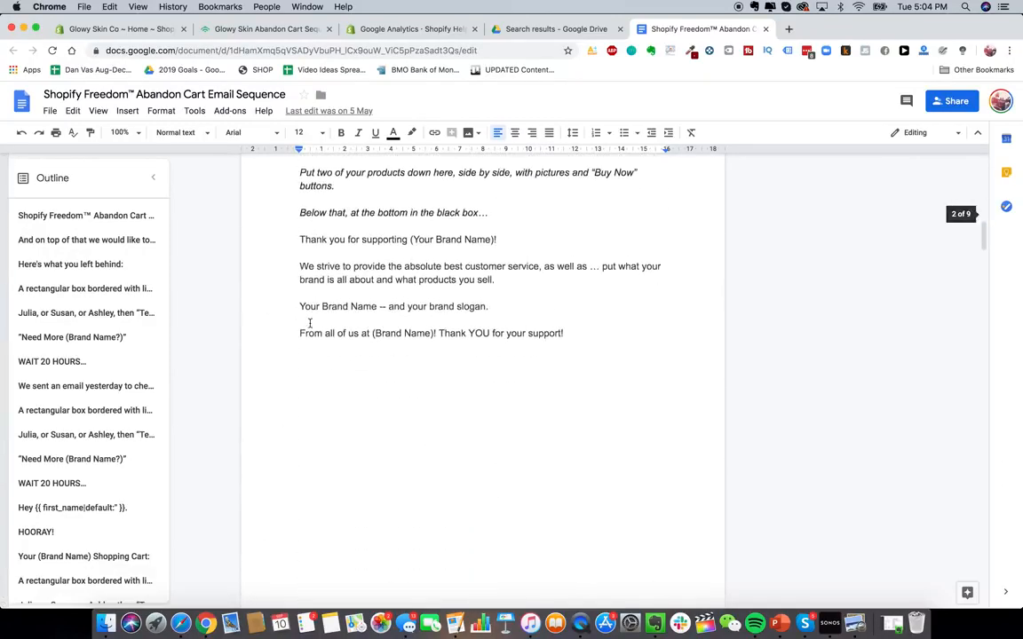
pyautogui.scroll(20, 346, 342)
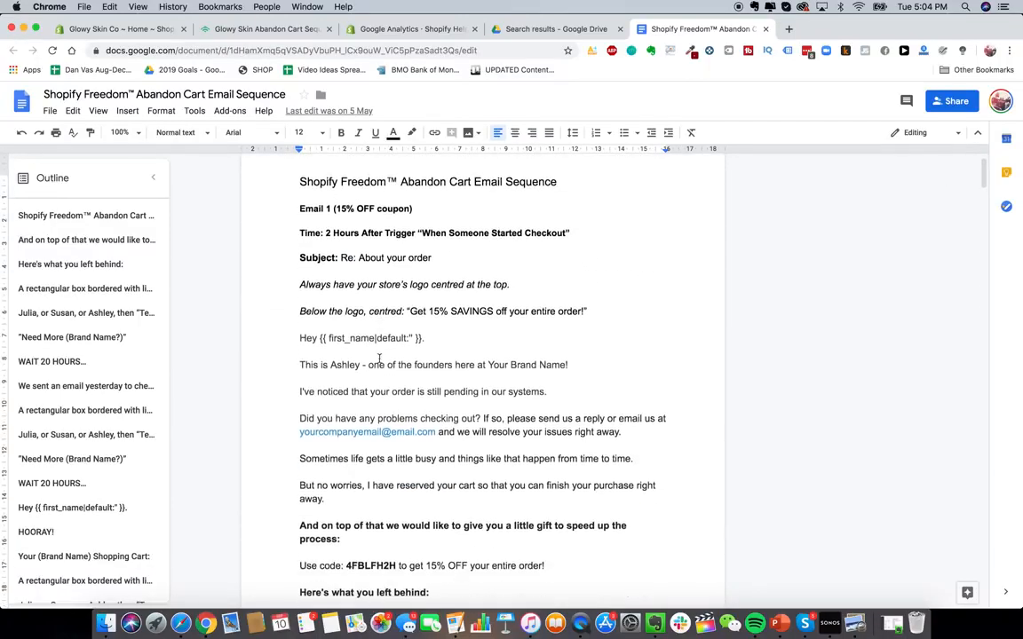
pyautogui.scroll(1, 391, 364)
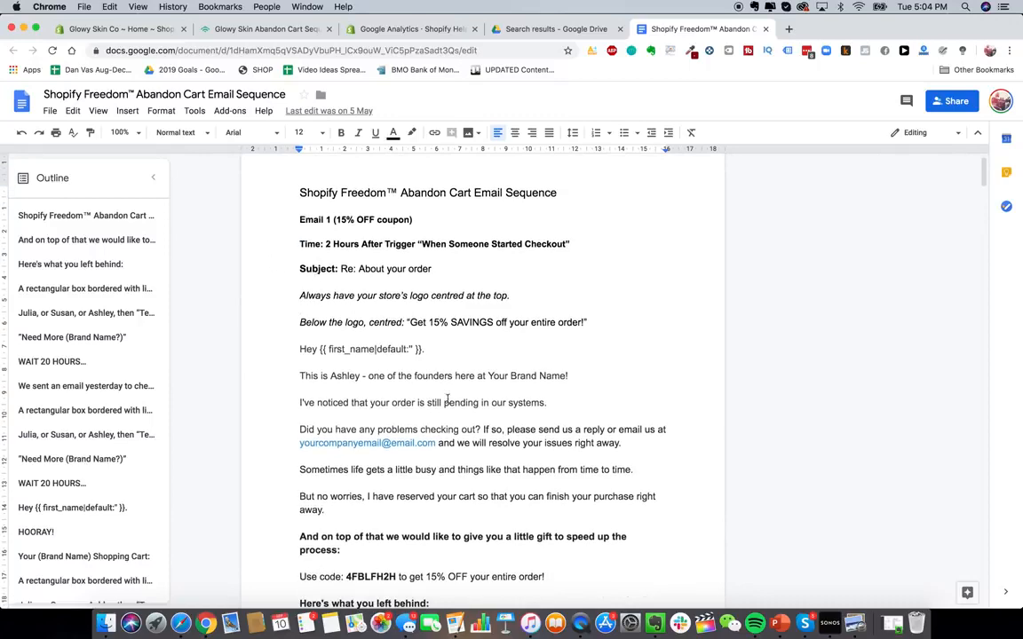
pyautogui.scroll(-5, 413, 342)
pyautogui.scroll(4, 409, 340)
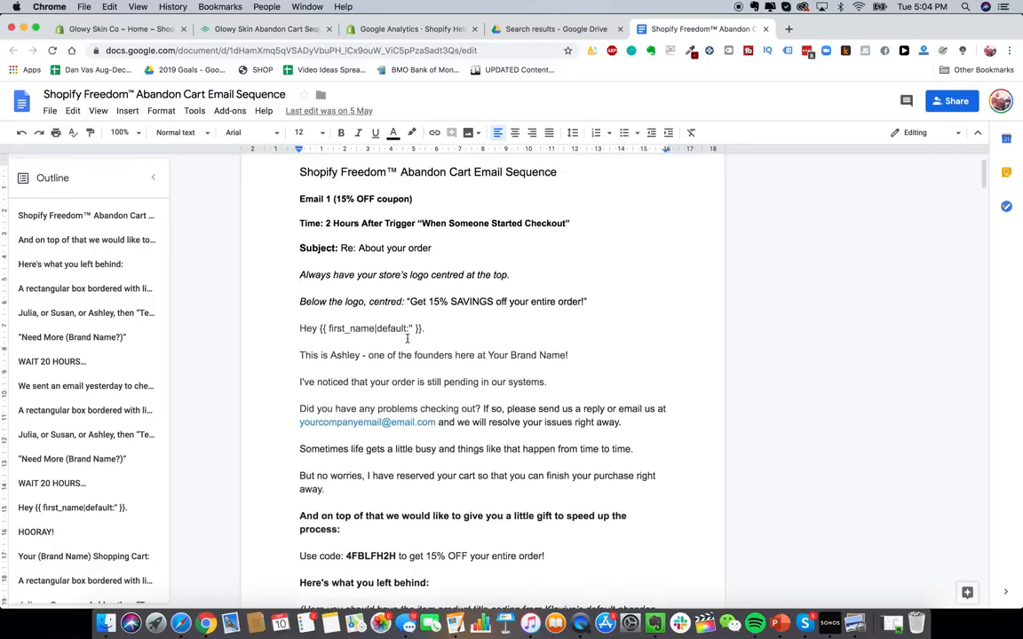
pyautogui.scroll(-10, 407, 336)
pyautogui.scroll(8, 407, 336)
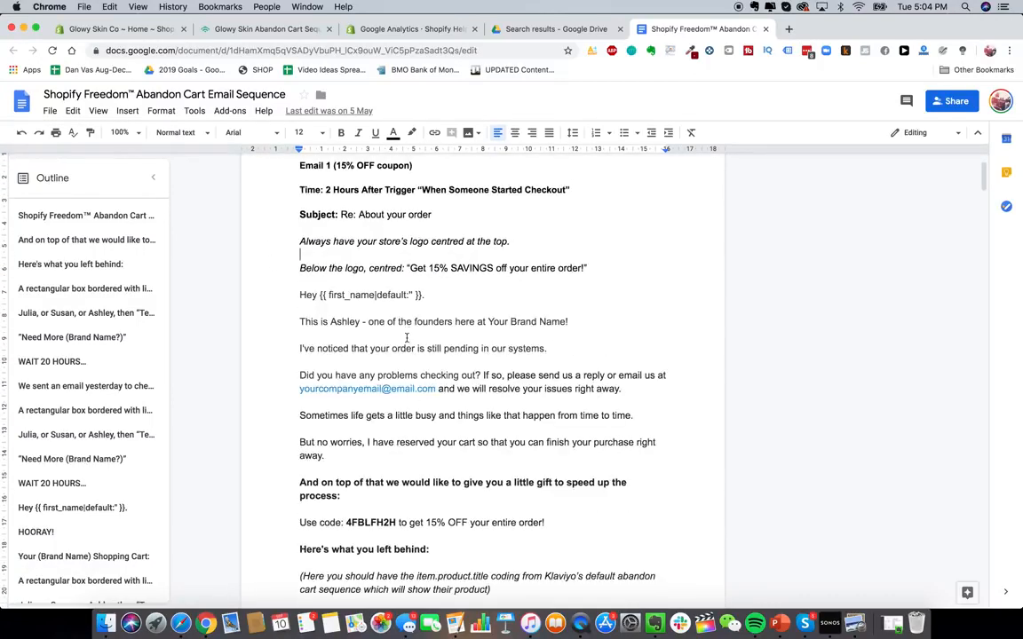
pyautogui.scroll(2, 406, 337)
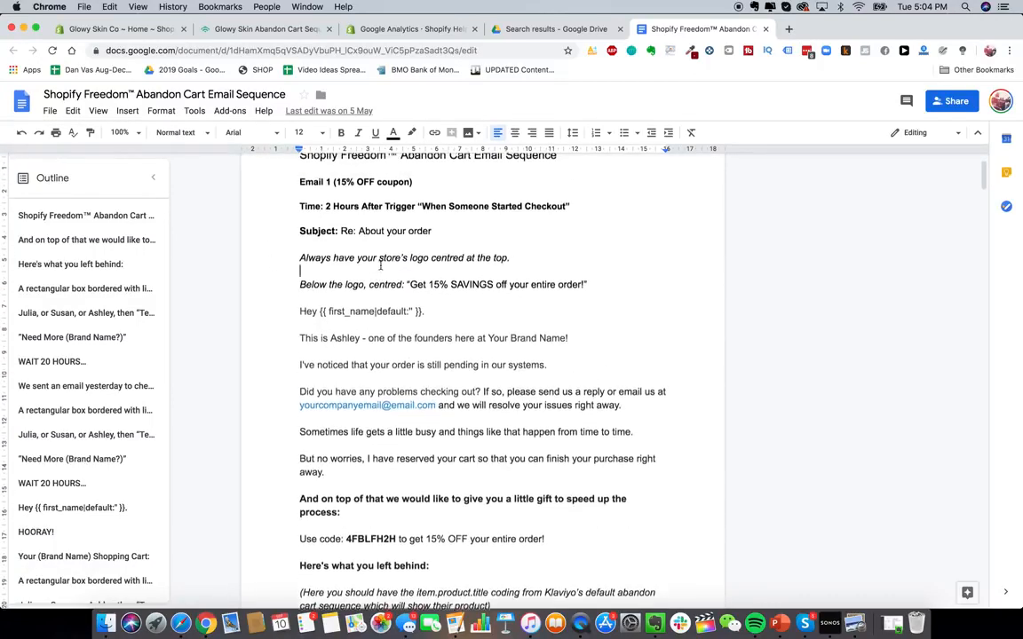
# - Delete the second abandoned-cart email and the 20-hour wait from the flow
pyautogui.click(266, 30)
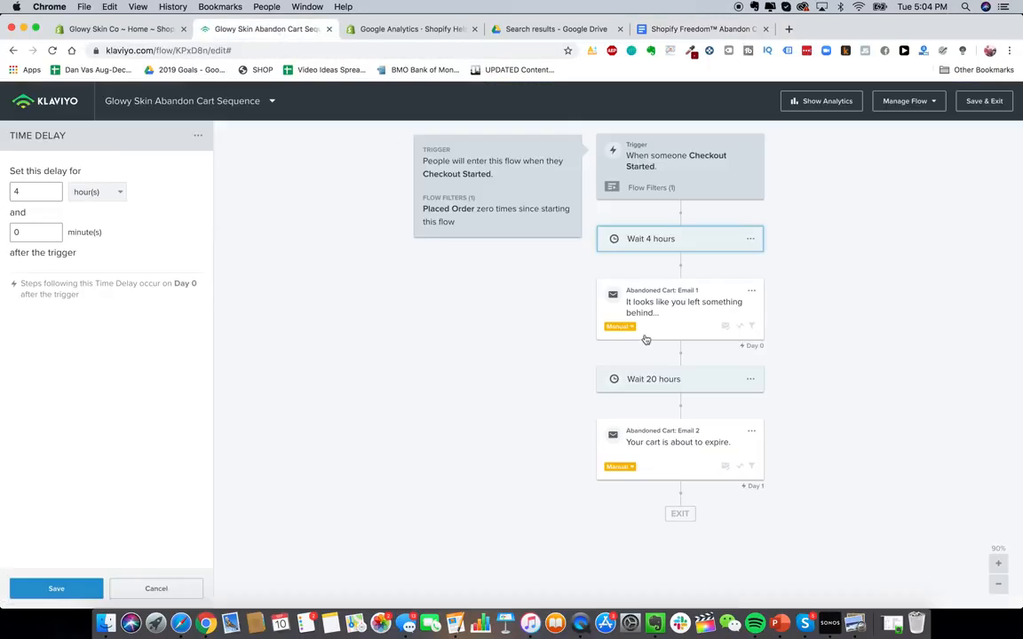
pyautogui.click(751, 431)
pyautogui.click(769, 483)
pyautogui.click(653, 242)
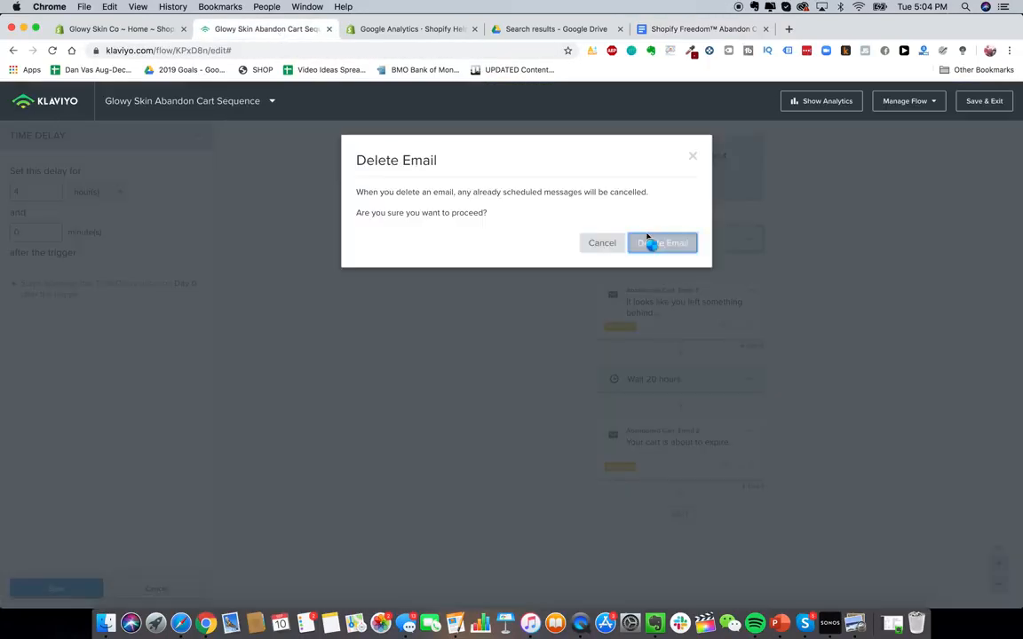
pyautogui.click(751, 380)
pyautogui.click(765, 404)
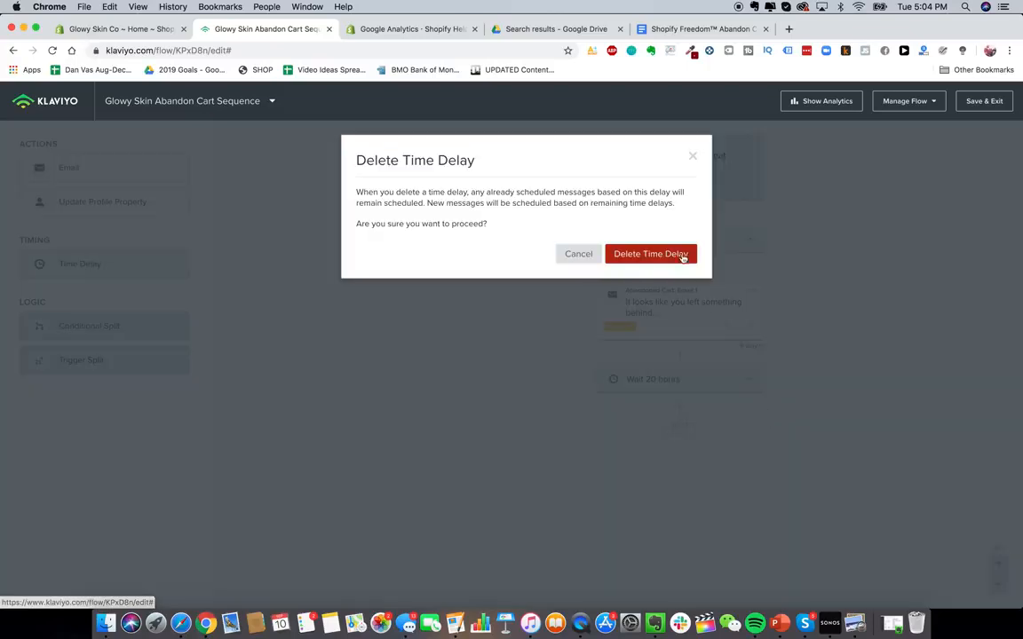
pyautogui.click(674, 255)
# - Open the first email's message settings and change the sender name to Glowy Skin
pyautogui.click(699, 302)
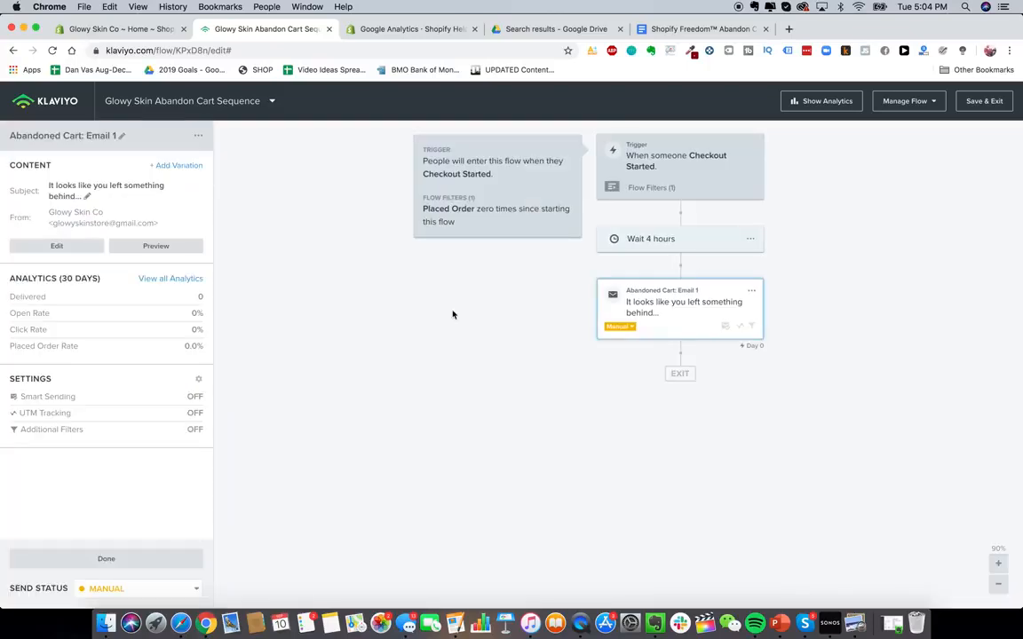
pyautogui.click(62, 249)
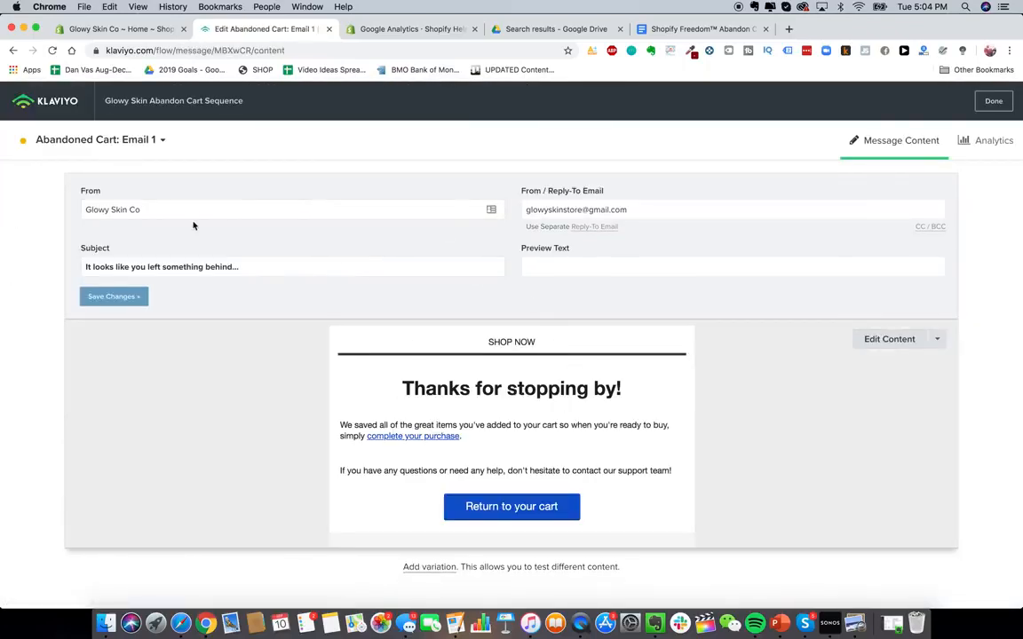
pyautogui.click(157, 211)
pyautogui.press('BackSpace')
pyautogui.press('BackSpace')
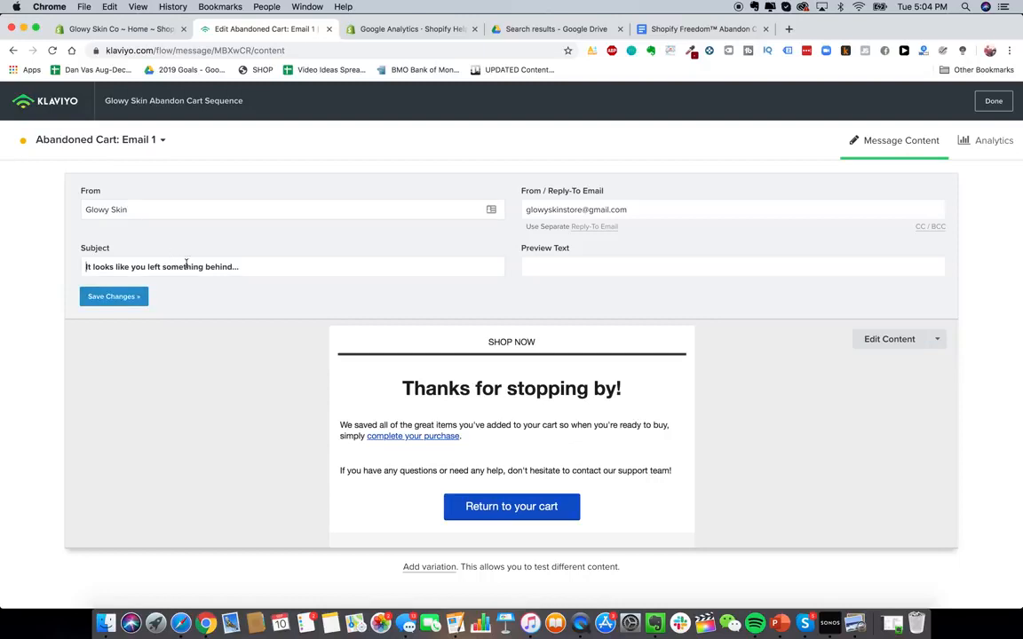
# - Copy the subject line Re: About your order from the document into the email's subject and save the changes
pyautogui.tripleClick(223, 267)
pyautogui.click(703, 29)
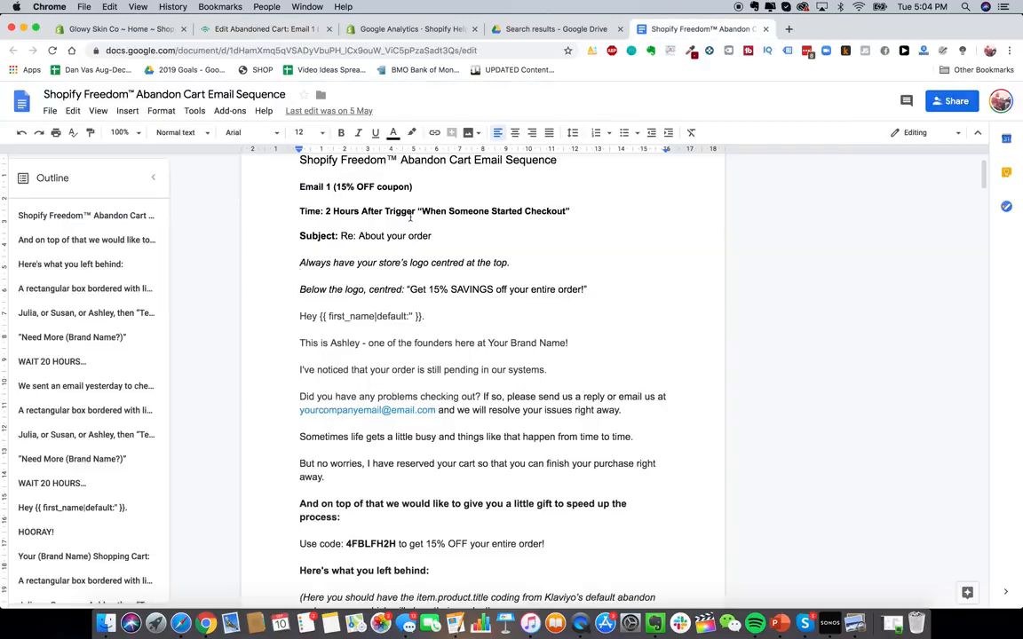
pyautogui.moveTo(433, 236); pyautogui.dragTo(341, 233)
pyautogui.hotkey('ctrl', 'c')
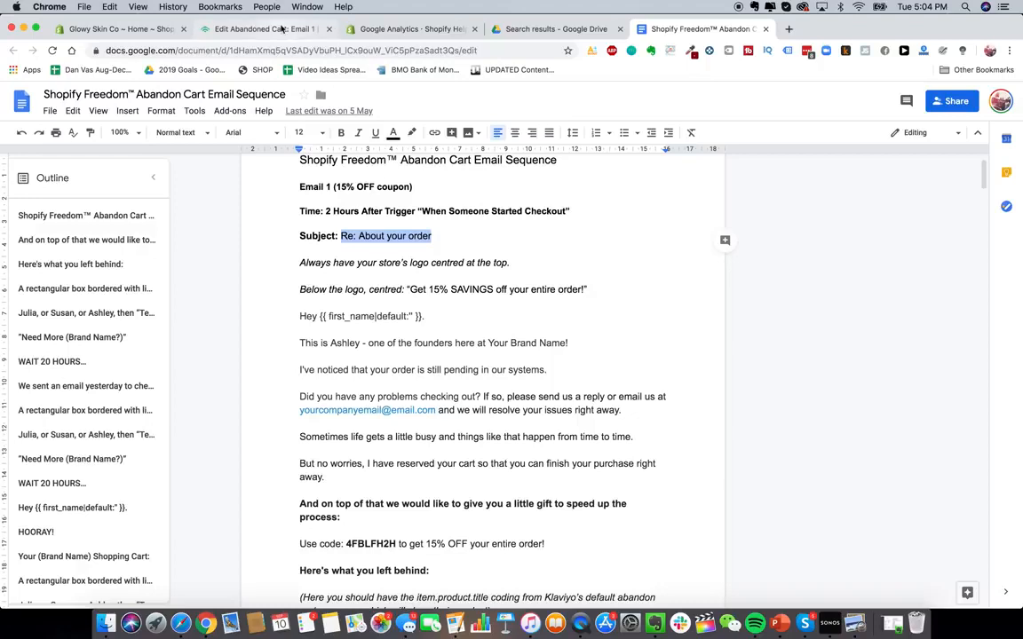
pyautogui.click(258, 28)
pyautogui.hotkey('ctrl', 'v')
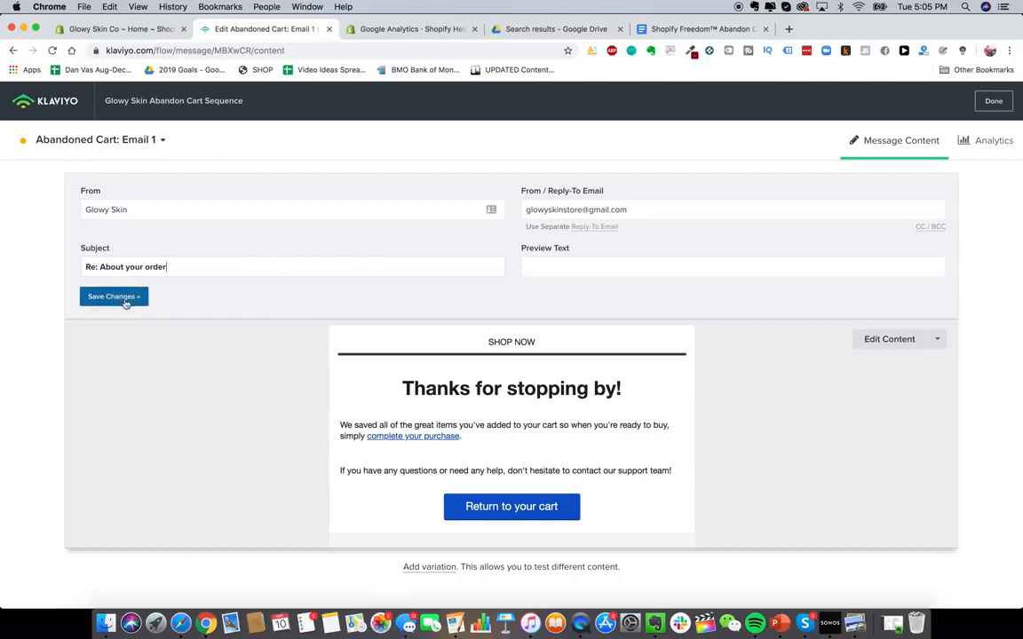
pyautogui.click(884, 340)
pyautogui.click(296, 341)
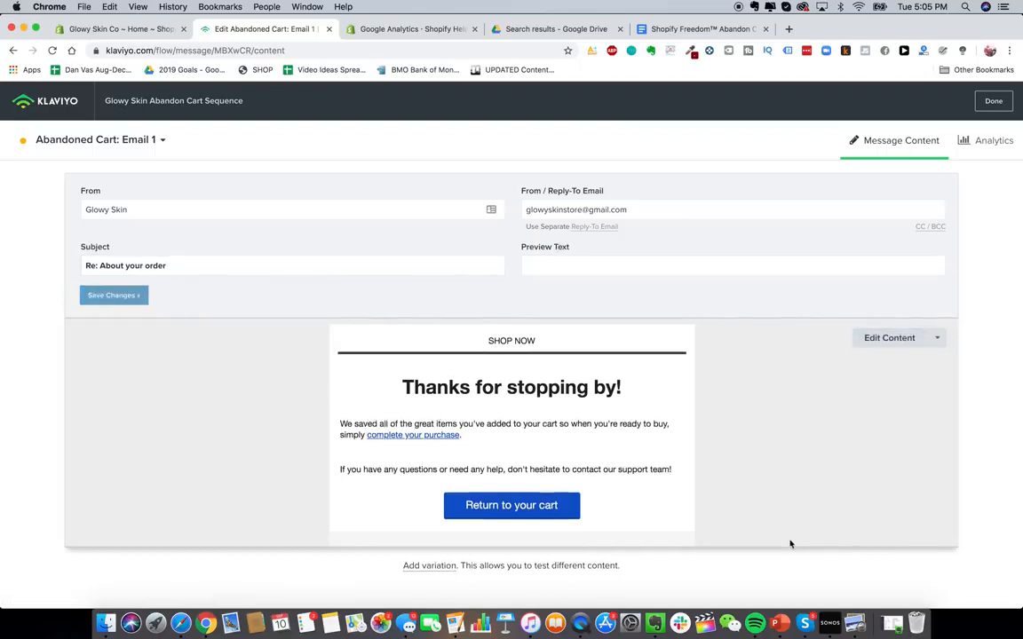
# - Open the first email's content in the template editor and return to the copy document
pyautogui.click(873, 345)
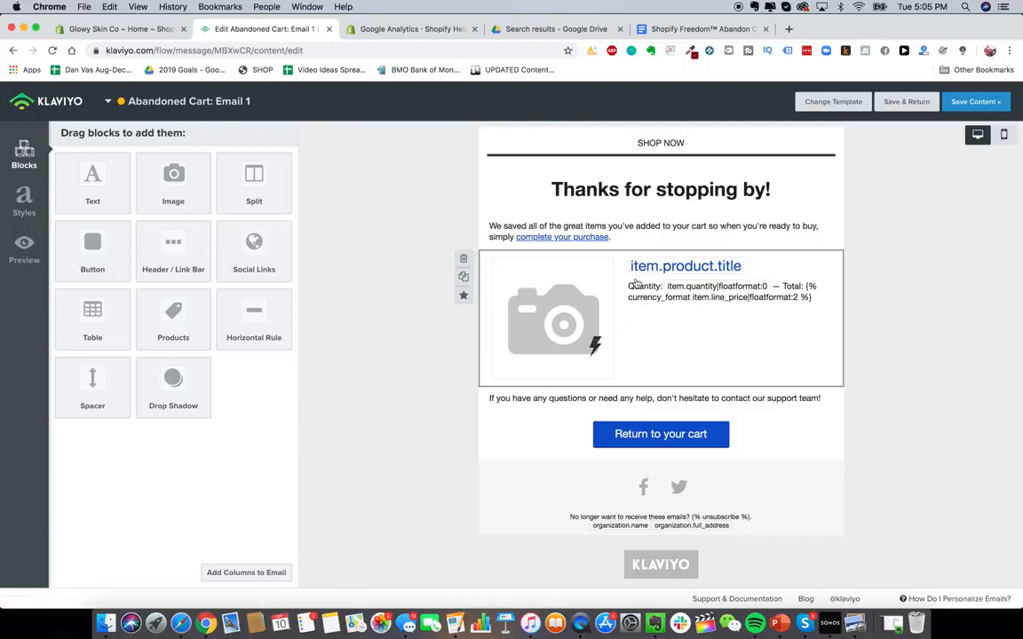
pyautogui.click(666, 28)
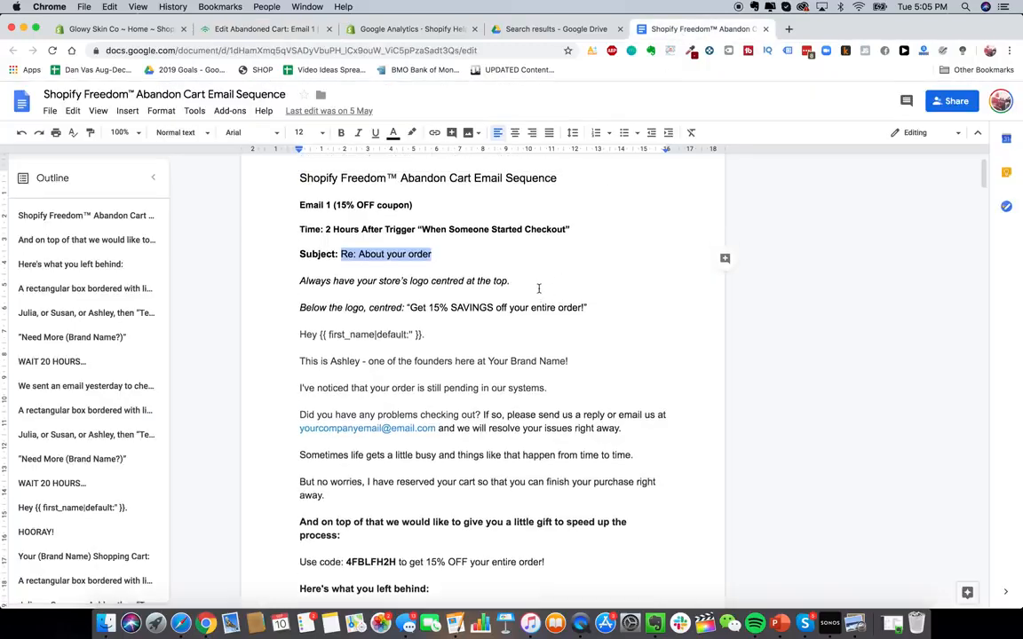
# - Add a header block at the top of the first email and upload the GlowySkin logo image into it
pyautogui.click(267, 29)
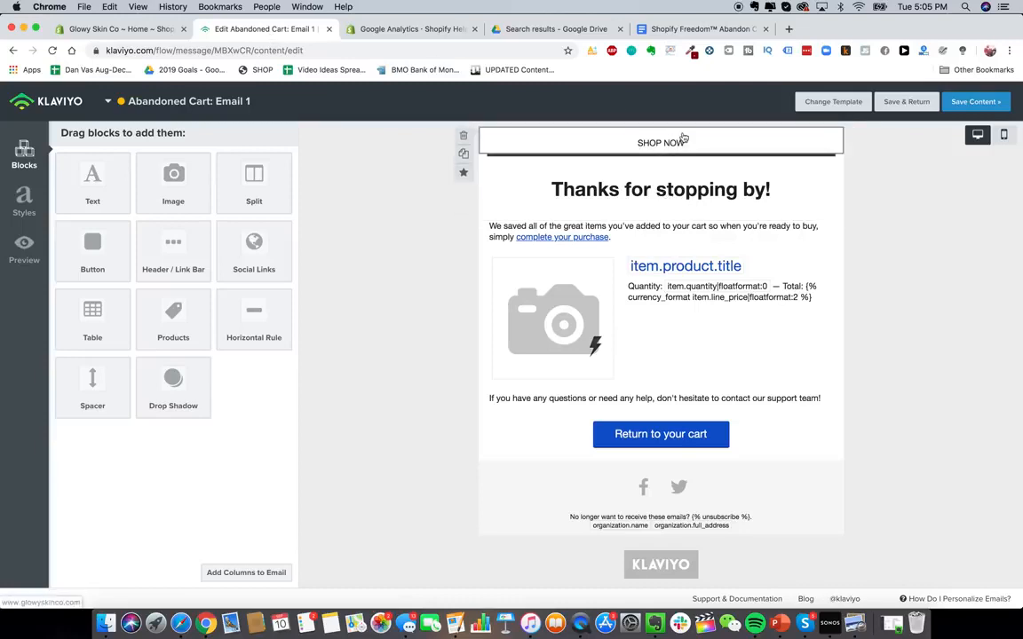
pyautogui.moveTo(171, 176); pyautogui.dragTo(612, 138)
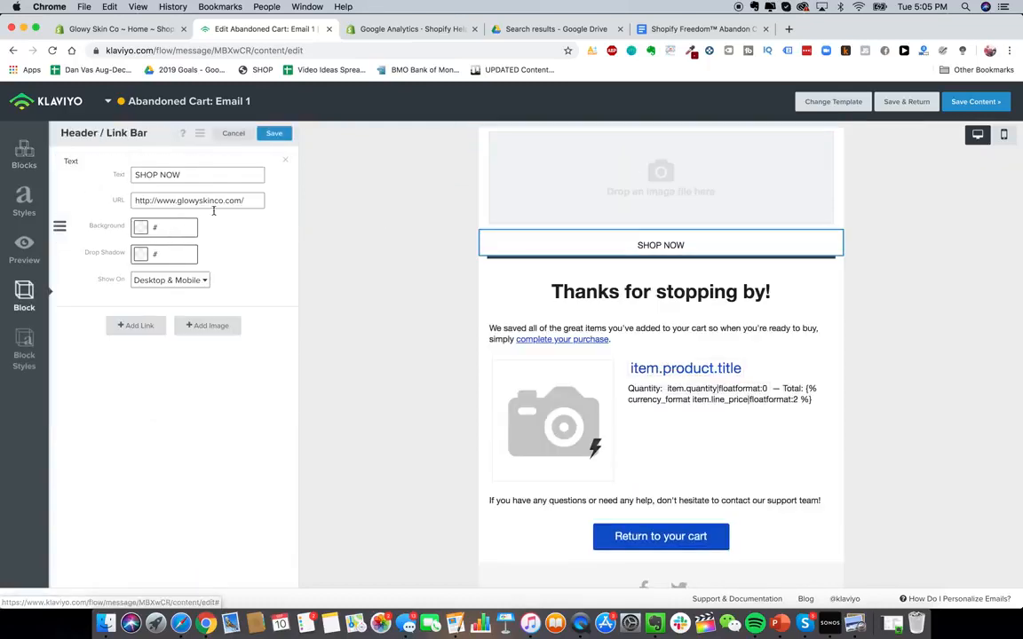
pyautogui.click(205, 325)
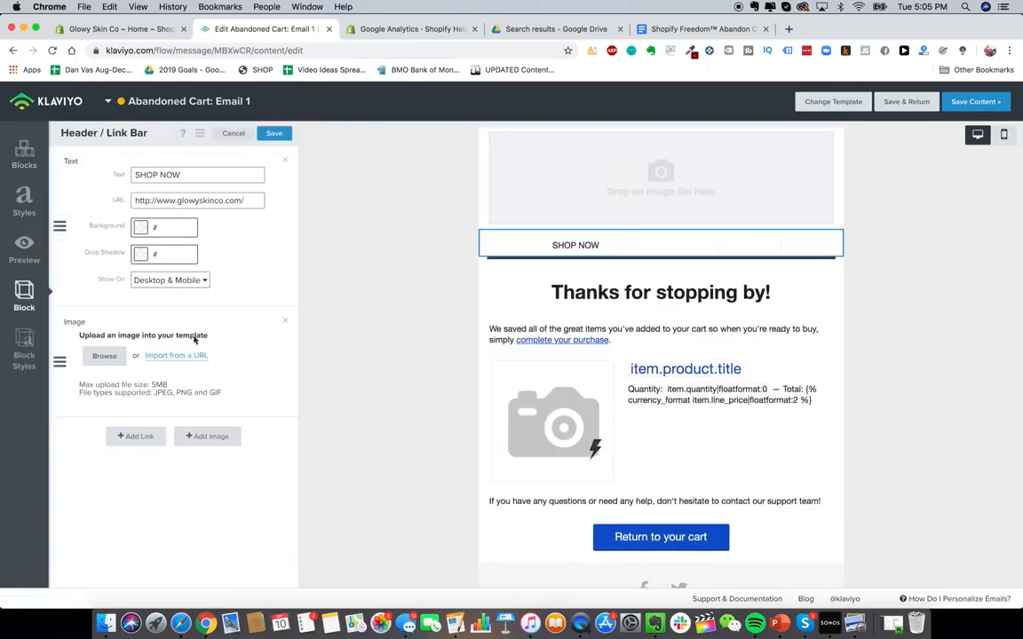
pyautogui.click(105, 356)
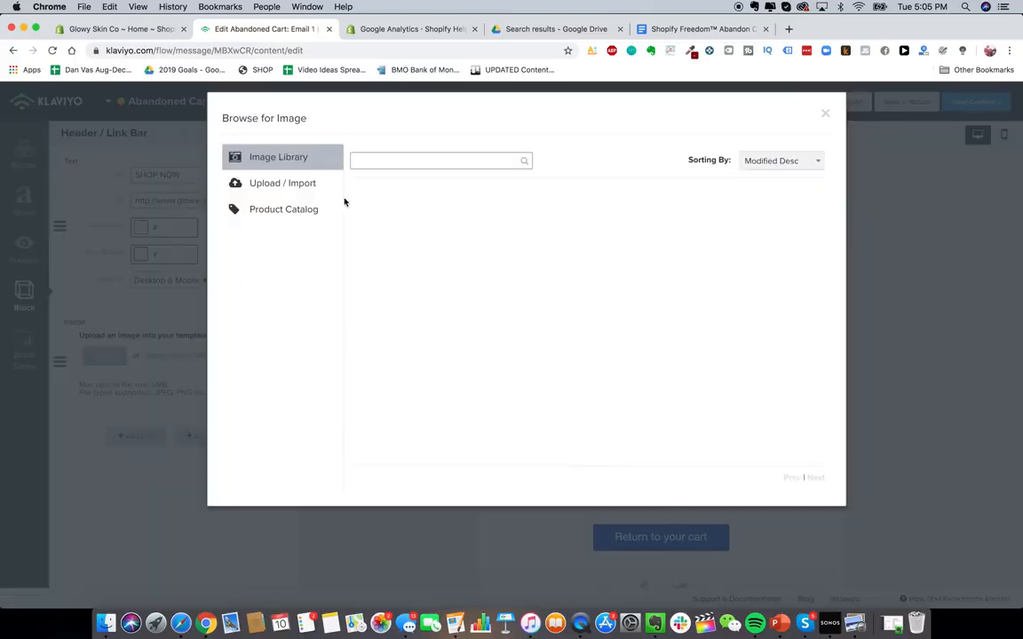
pyautogui.click(272, 186)
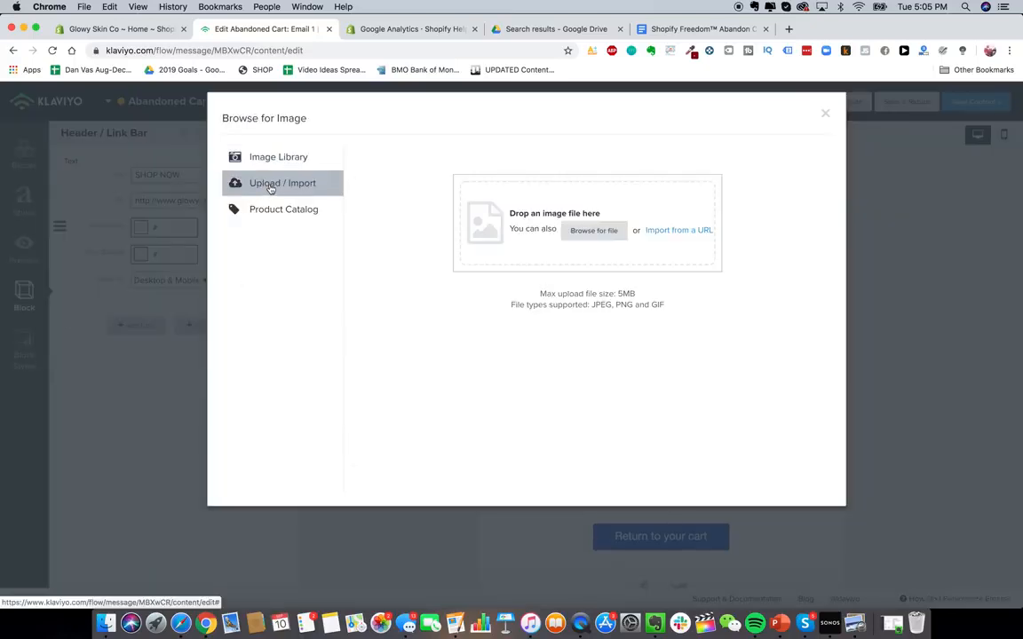
pyautogui.click(107, 622)
pyautogui.moveTo(488, 313); pyautogui.dragTo(527, 188)
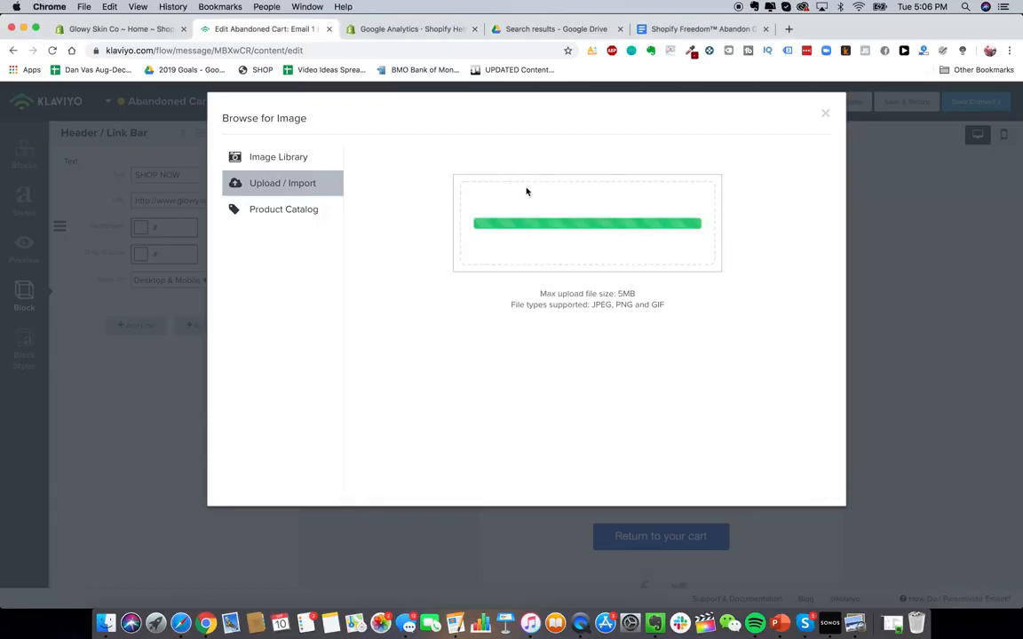
pyautogui.click(611, 153)
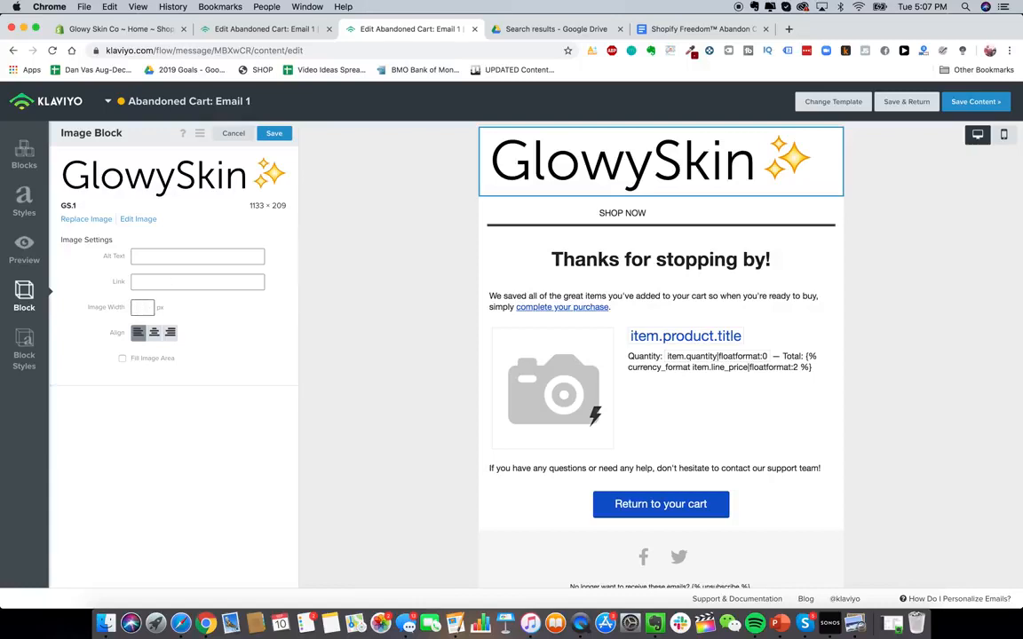
# - Set the logo image width to 200 px
pyautogui.write('3400')
pyautogui.press('BackSpace')
pyautogui.press('BackSpace')
pyautogui.press('BackSpace')
pyautogui.press('BackSpace')
pyautogui.write('20')
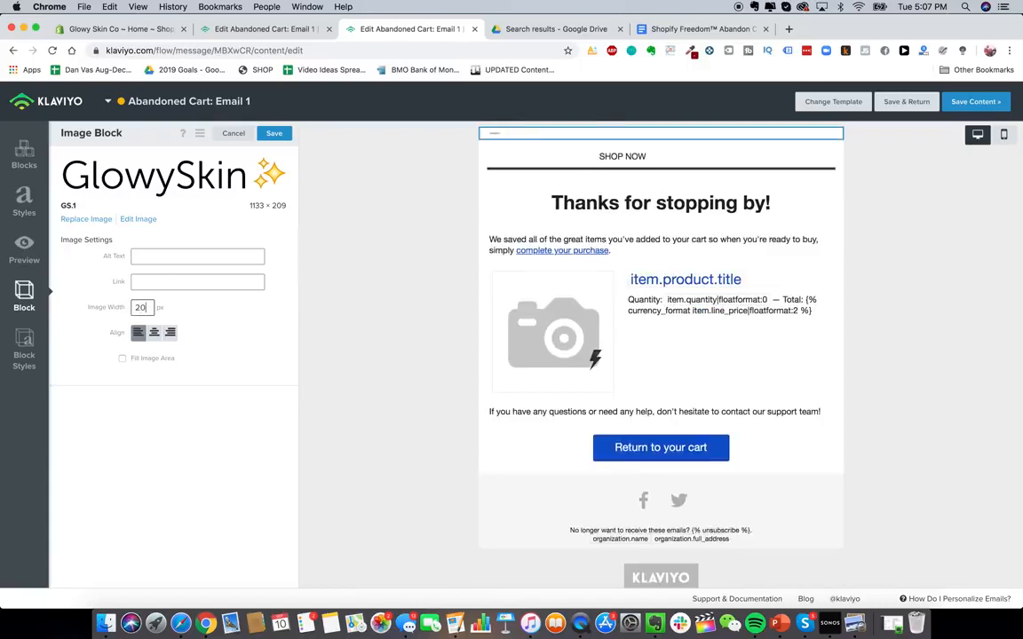
pyautogui.write('0')
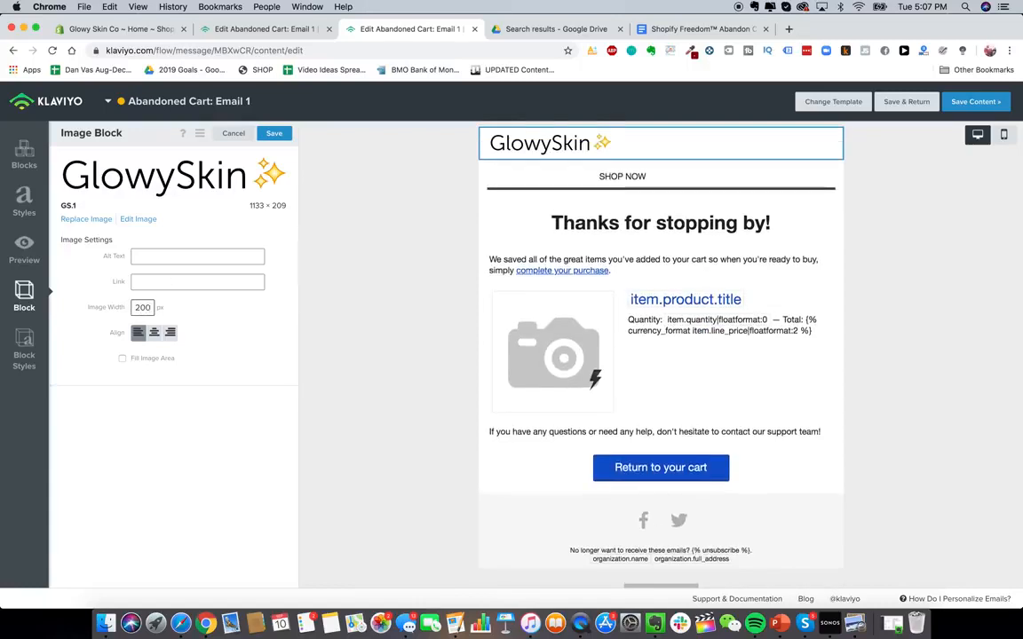
# - Center the logo, set its width to 280 px and turn on Fill Image Area
pyautogui.click(154, 333)
pyautogui.doubleClick(142, 307)
pyautogui.write('250')
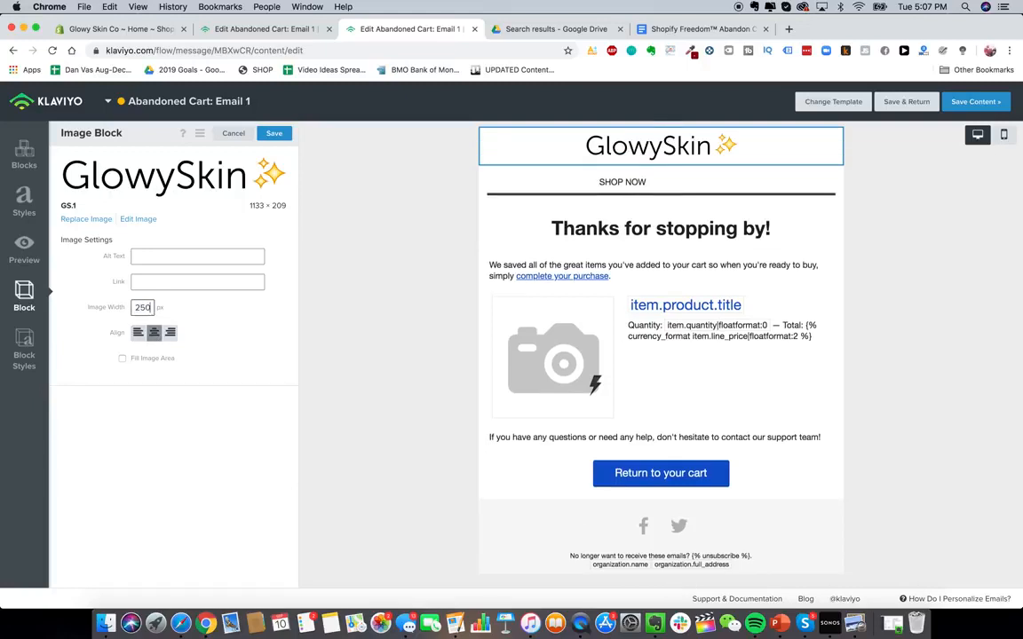
pyautogui.press('BackSpace')
pyautogui.press('BackSpace')
pyautogui.write('80')
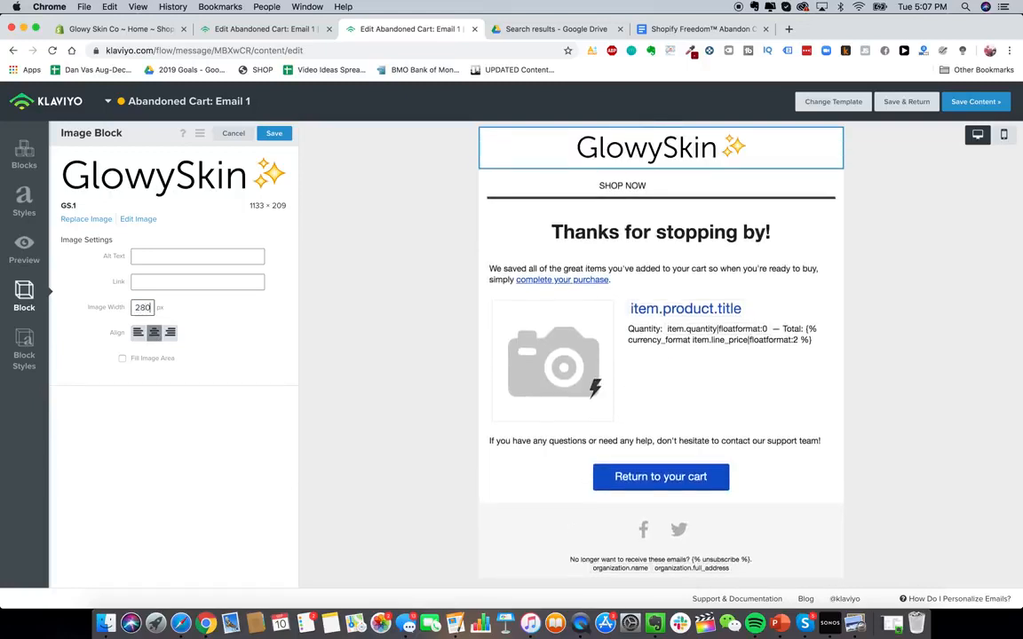
pyautogui.click(151, 360)
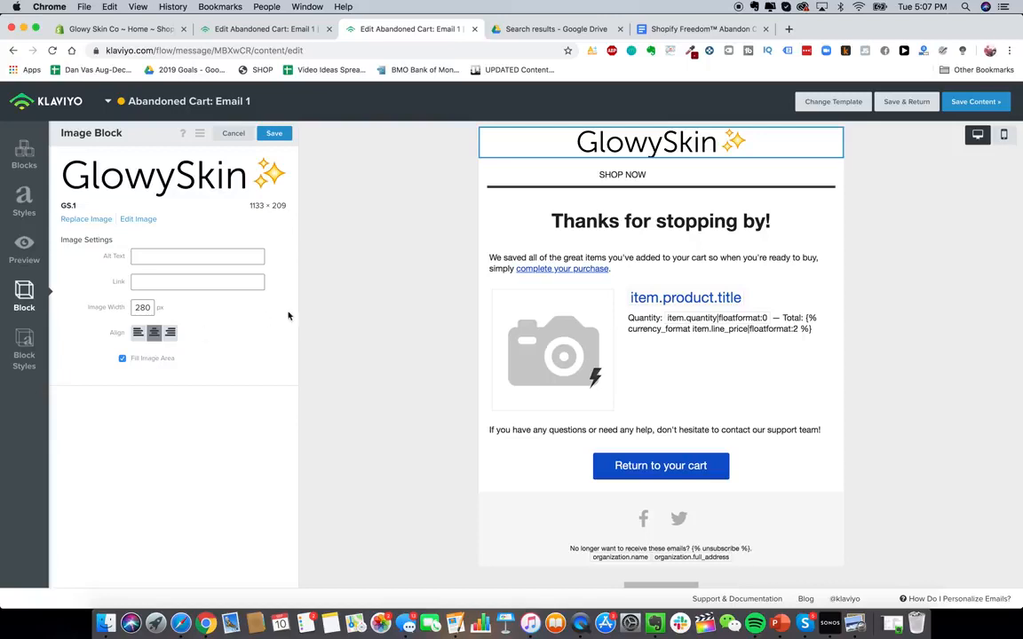
# - Delete the SHOP NOW header link bar below the logo
pyautogui.click(497, 174)
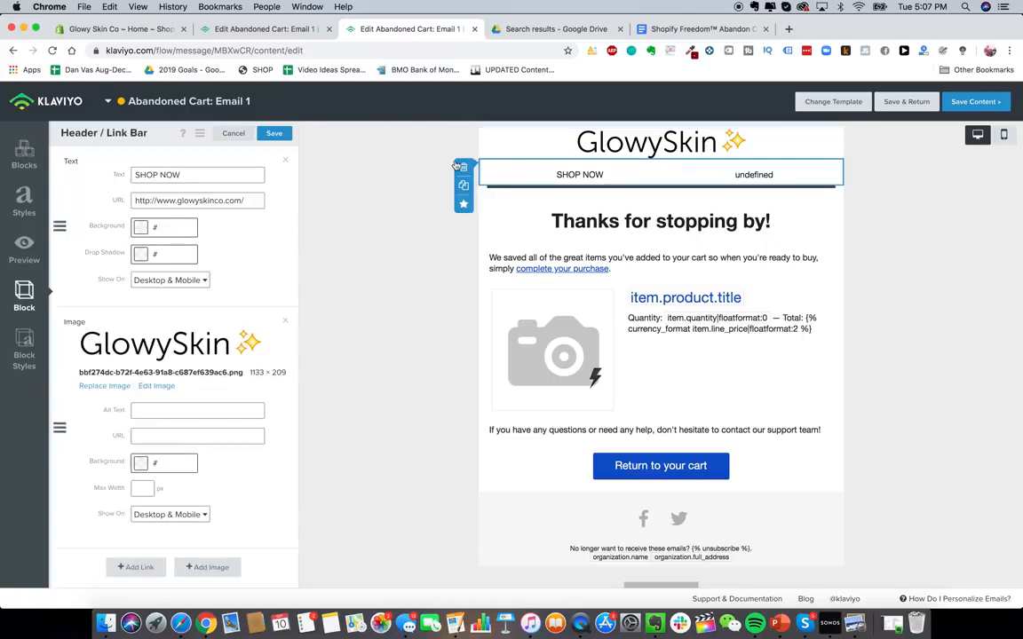
pyautogui.click(463, 166)
pyautogui.click(612, 221)
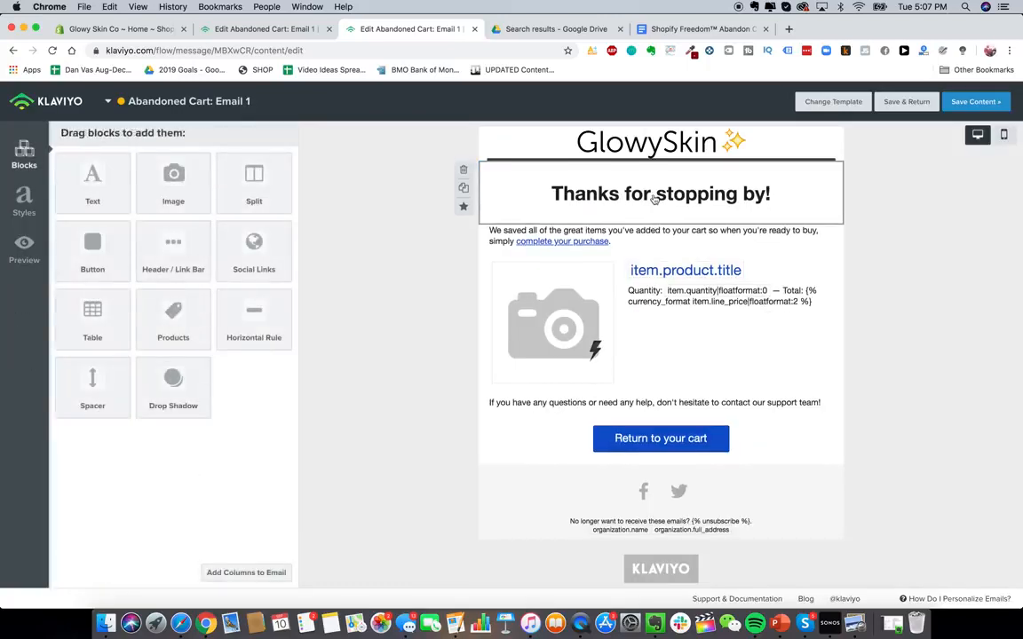
# - Replace the email heading with Get 15% OFF Your Order! after checking the copy document
pyautogui.click(635, 202)
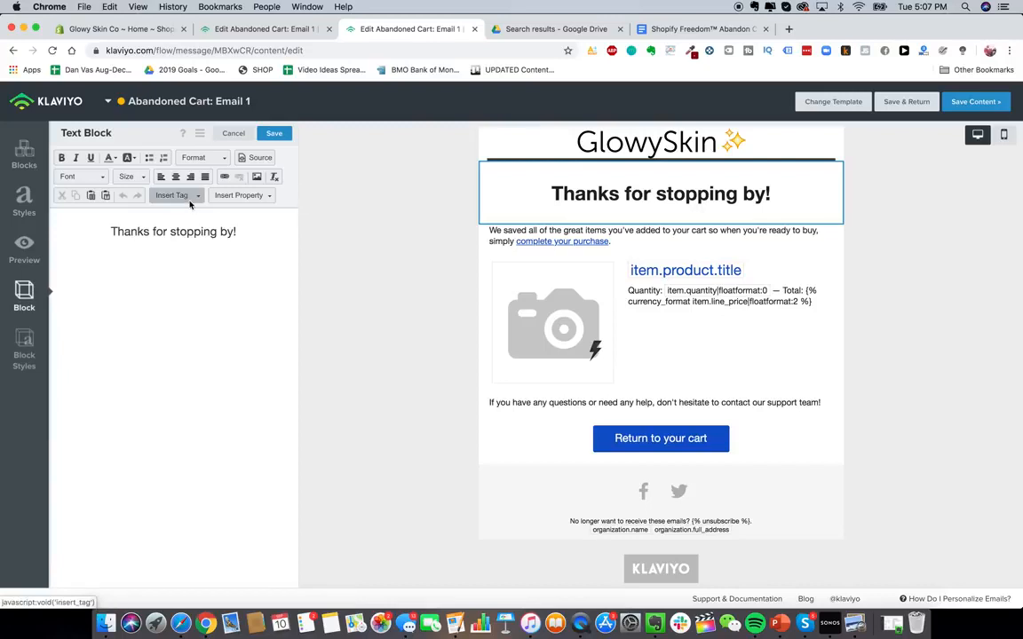
pyautogui.click(701, 29)
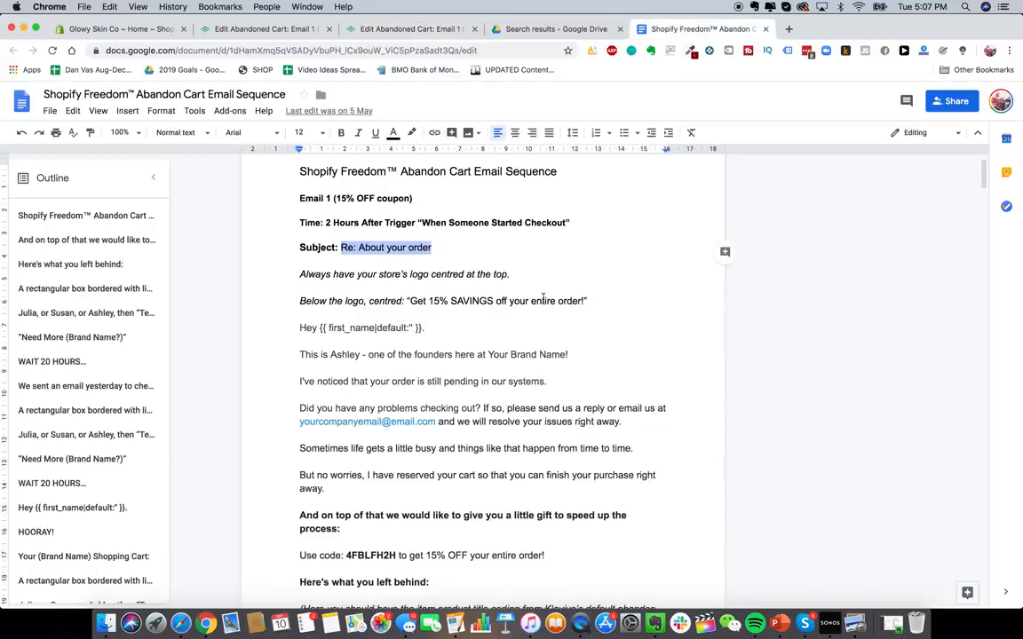
pyautogui.click(282, 29)
pyautogui.tripleClick(202, 240)
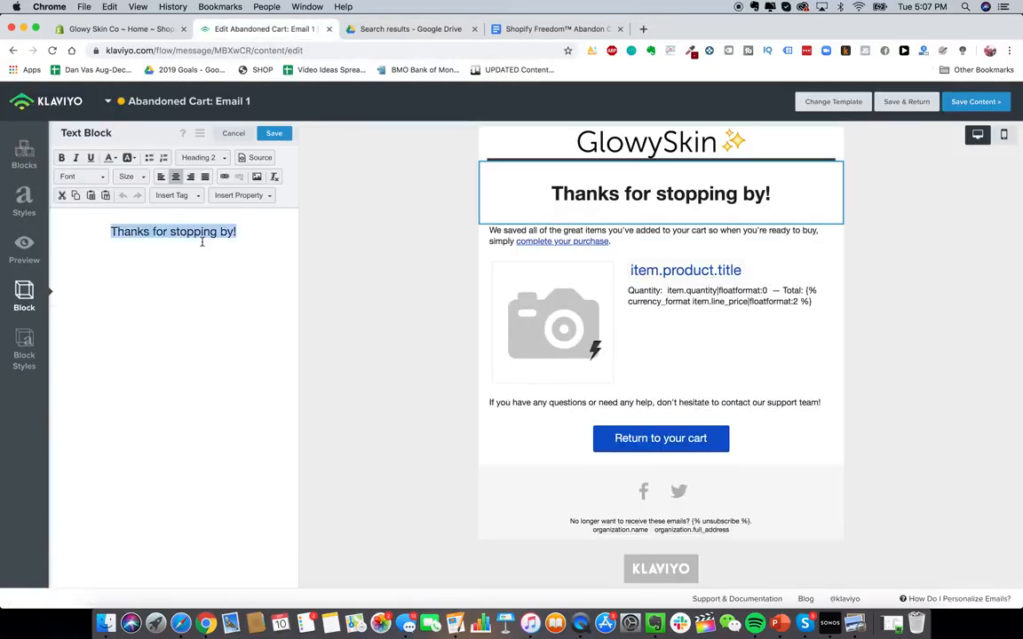
pyautogui.write('Get 15% OFF ')
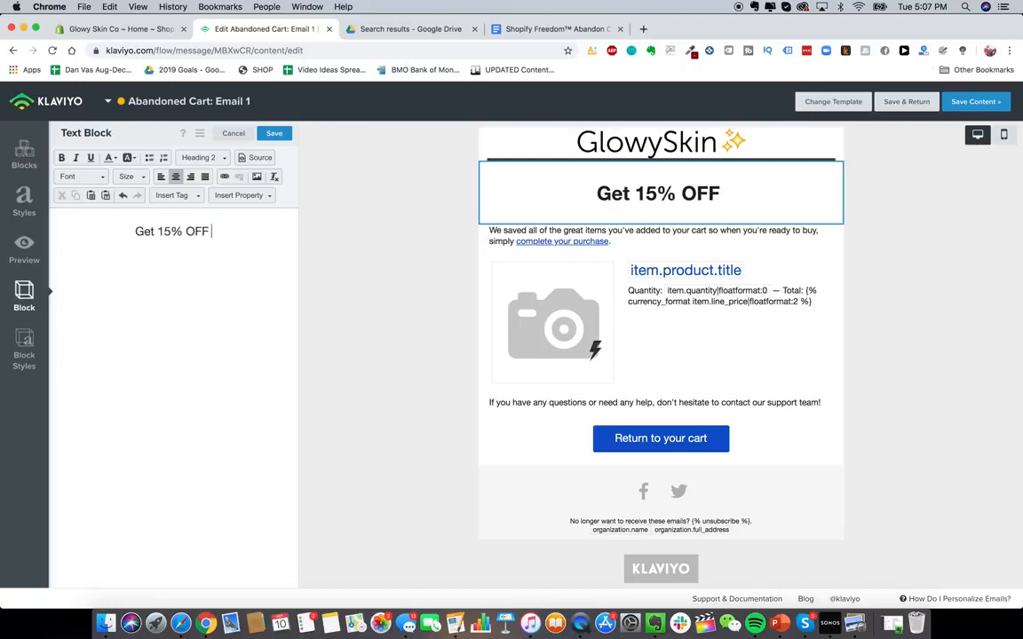
pyautogui.write('Your Order')
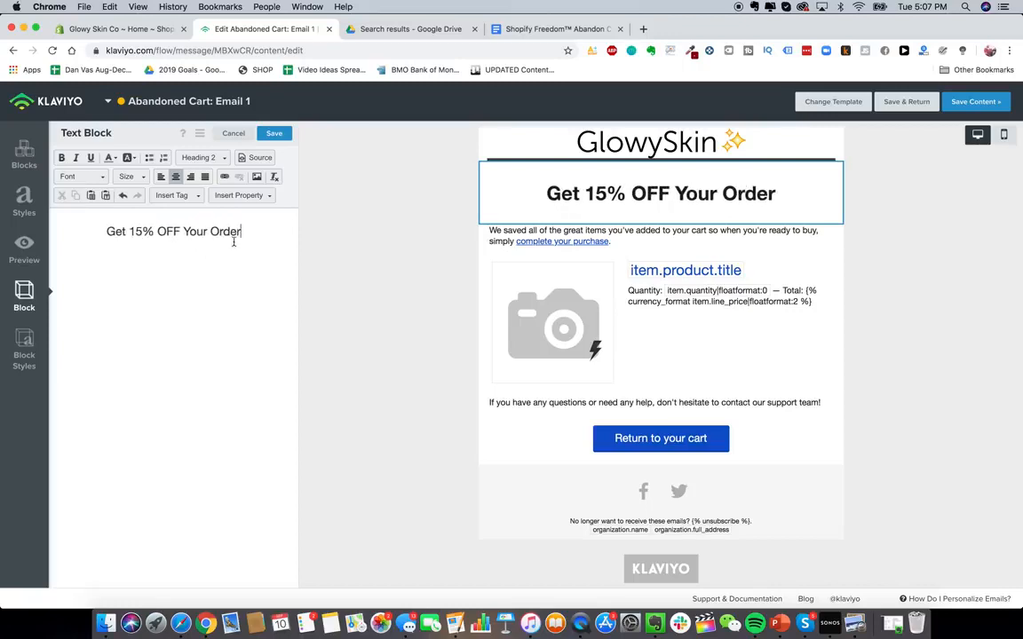
pyautogui.write('!')
# - Copy the email 1 body copy from Hey {{ first_name }} through Here's what you left behind: in the document
pyautogui.click(551, 28)
pyautogui.scroll(-1, 488, 322)
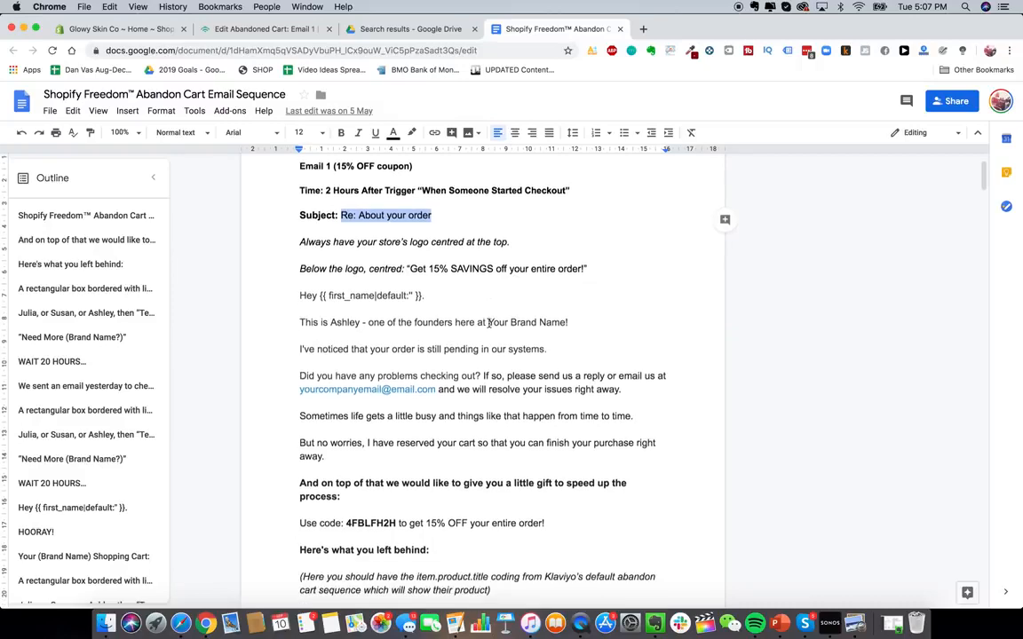
pyautogui.scroll(-3, 300, 207)
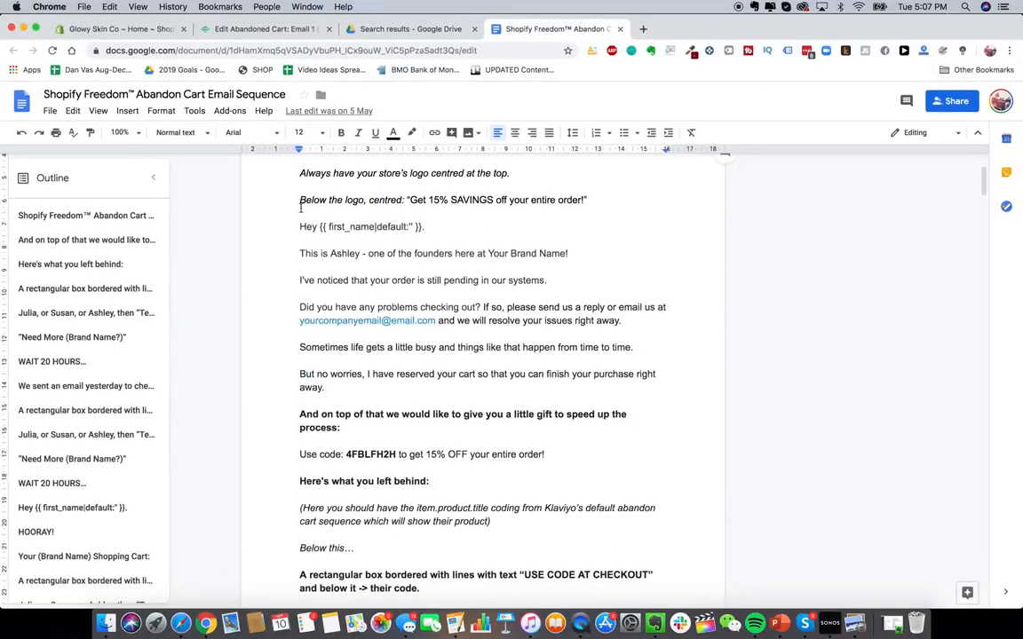
pyautogui.moveTo(301, 227); pyautogui.dragTo(428, 483)
pyautogui.click(339, 227)
pyautogui.doubleClick(340, 253)
pyautogui.click(340, 257)
pyautogui.scroll(1, 340, 256)
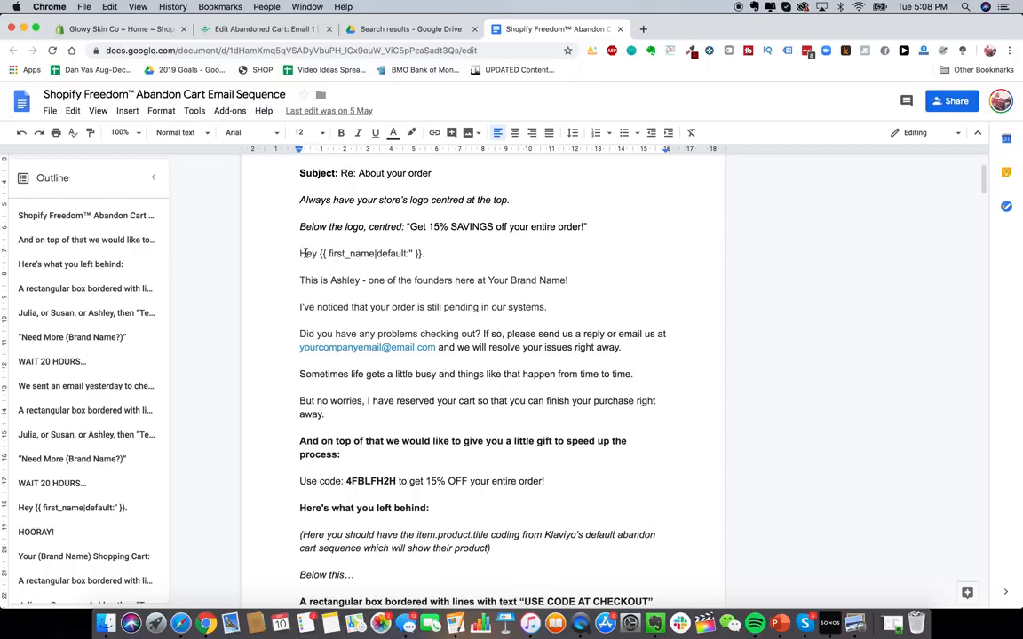
pyautogui.scroll(-1, 293, 249)
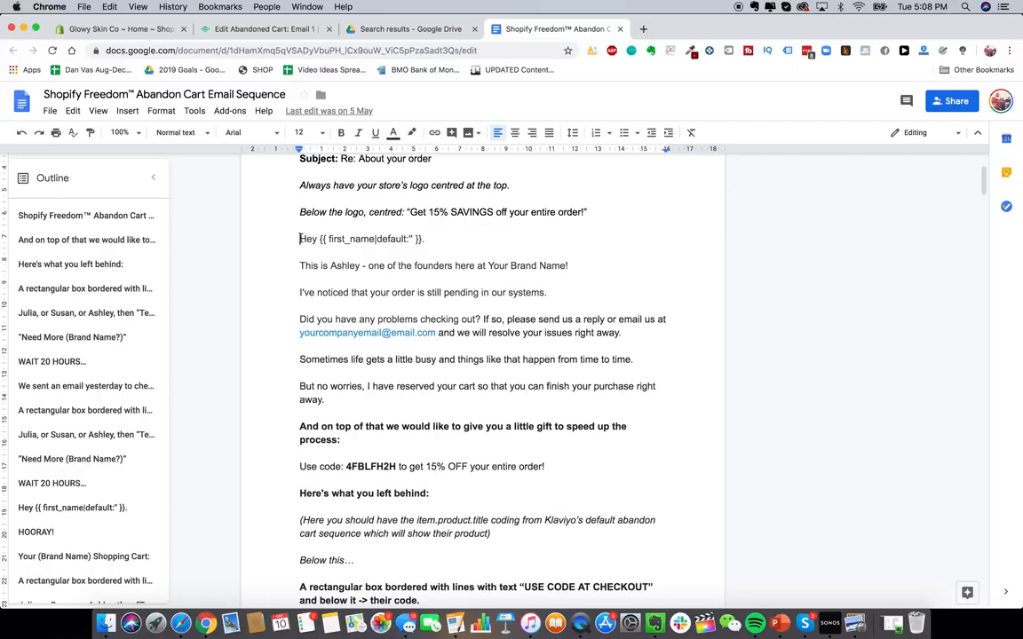
pyautogui.moveTo(300, 239); pyautogui.dragTo(503, 507)
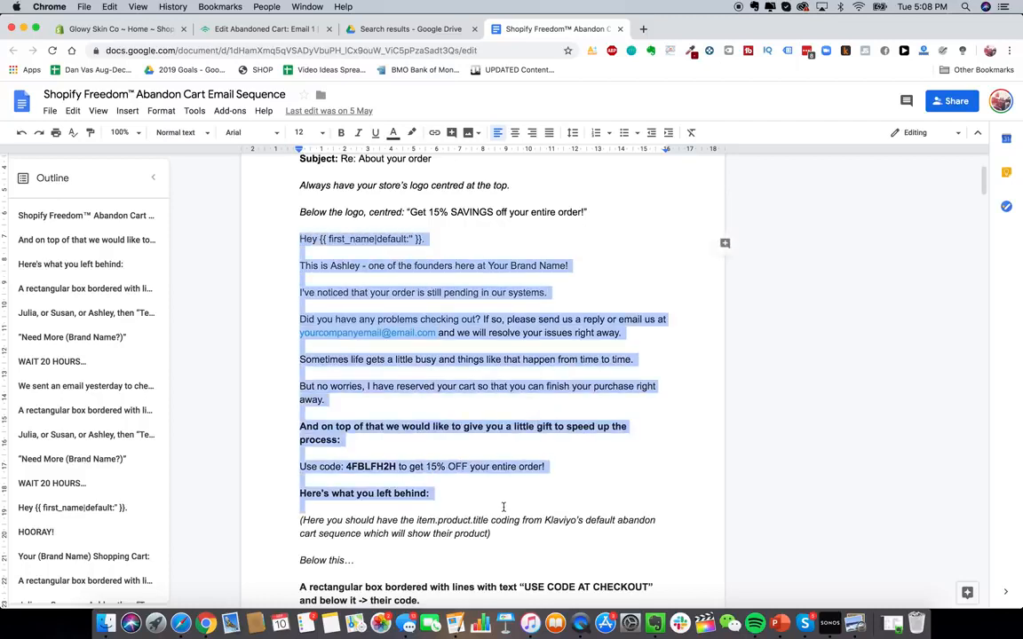
pyautogui.press('super+c')
# - Replace the text of the body block under the heading with the copied copy
pyautogui.click(247, 32)
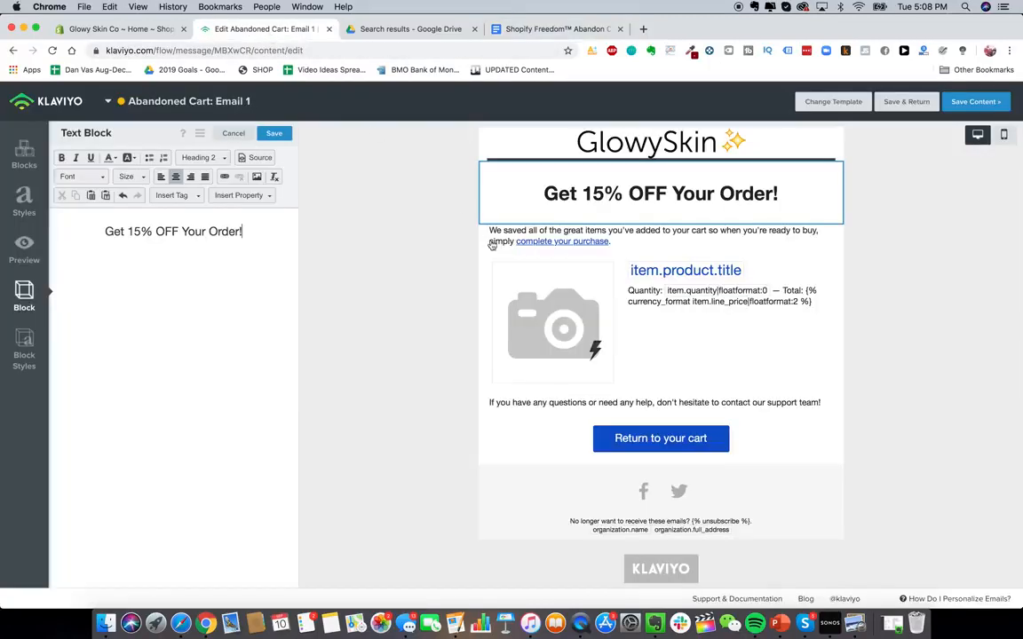
pyautogui.click(643, 241)
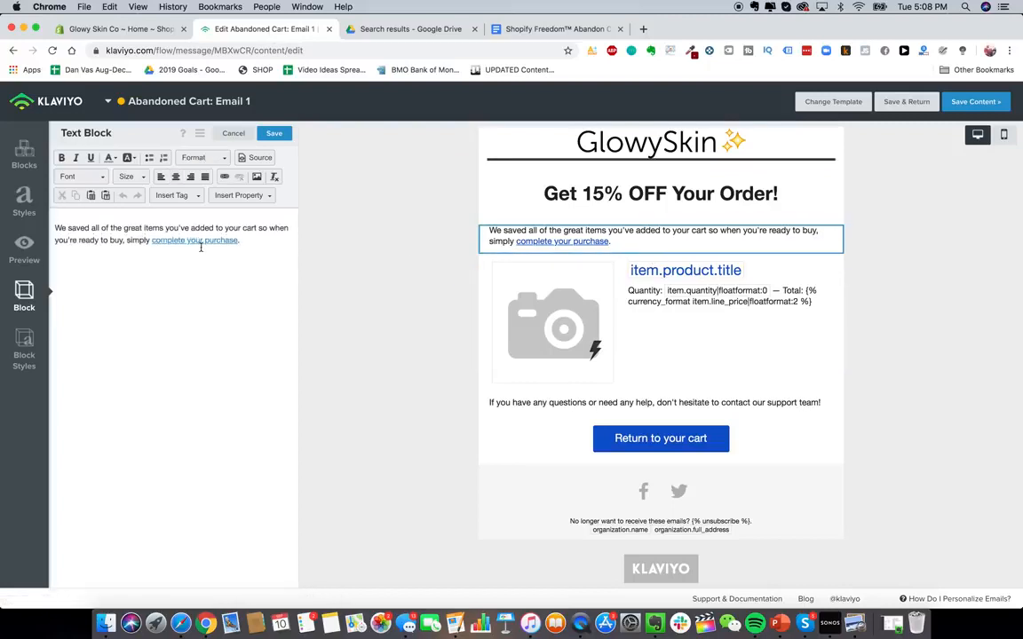
pyautogui.click(203, 251)
pyautogui.press('super+a')
pyautogui.press('super+v')
pyautogui.press('BackSpace')
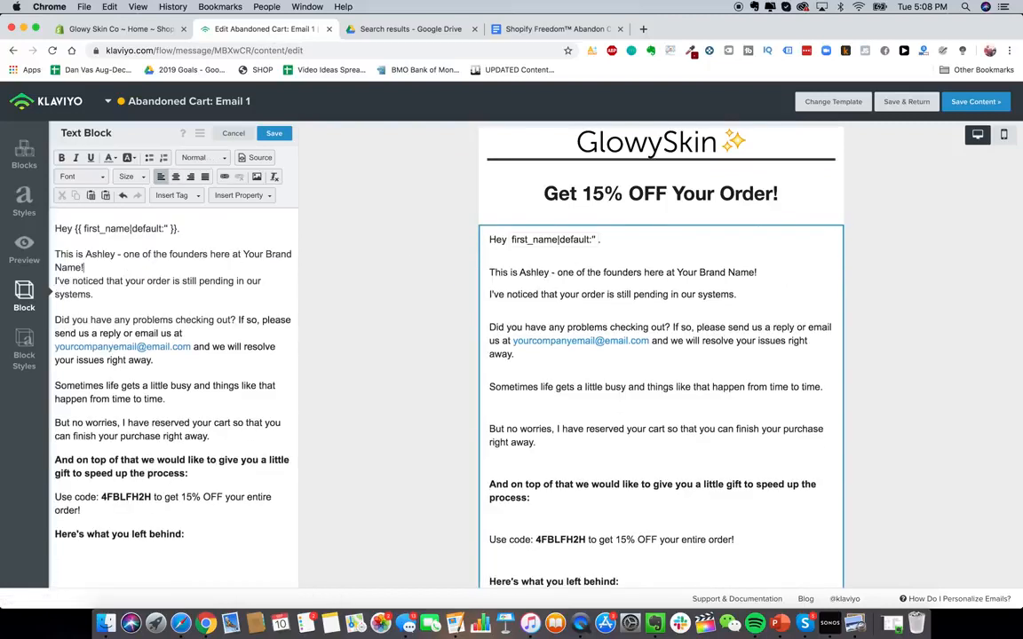
# - Remove the blank lines between the opening paragraphs of the body text
pyautogui.click(82, 307)
pyautogui.press('BackSpace')
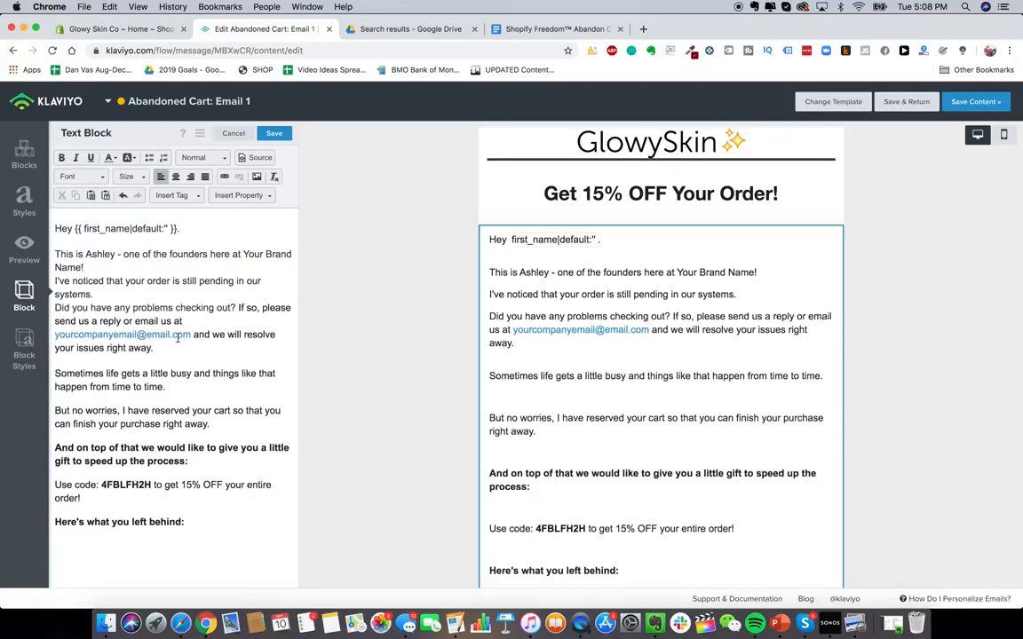
pyautogui.click(54, 337)
pyautogui.press('BackSpace')
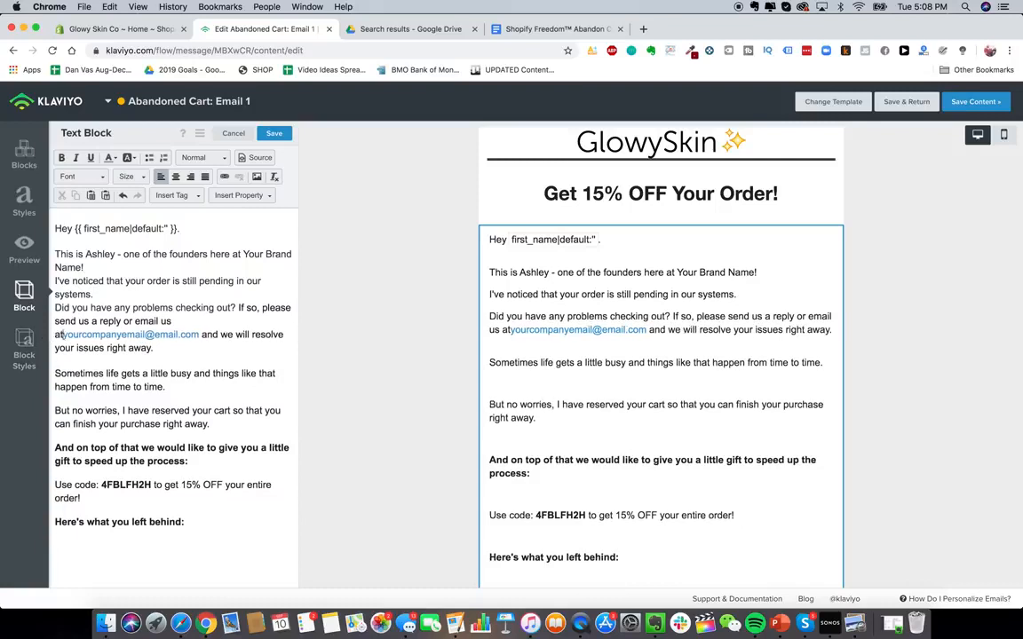
# - Replace the placeholder email address in the body with the store's e-mail address
pyautogui.moveTo(188, 334); pyautogui.dragTo(54, 334)
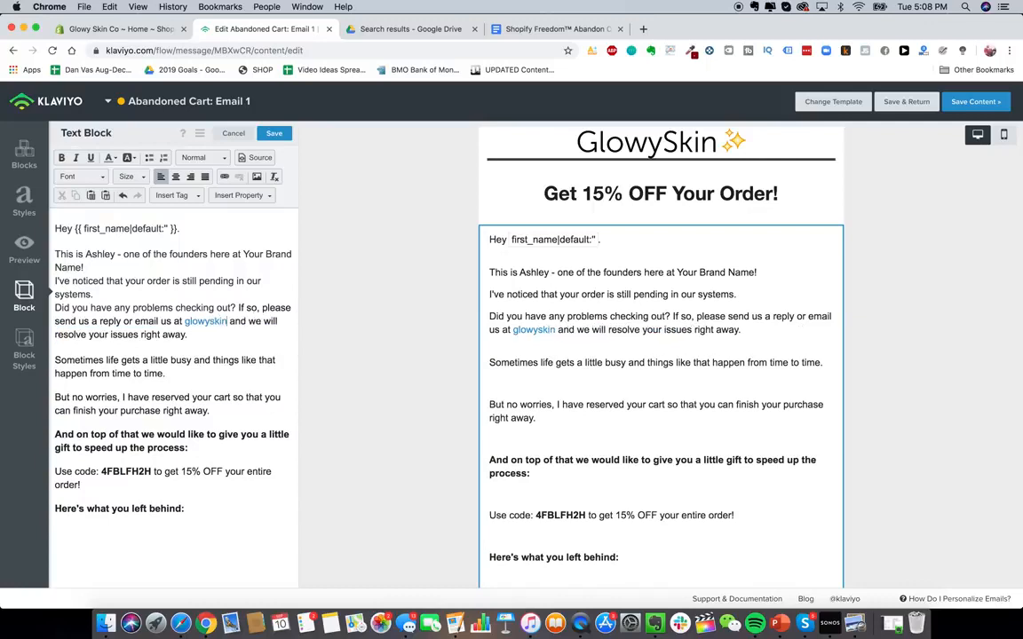
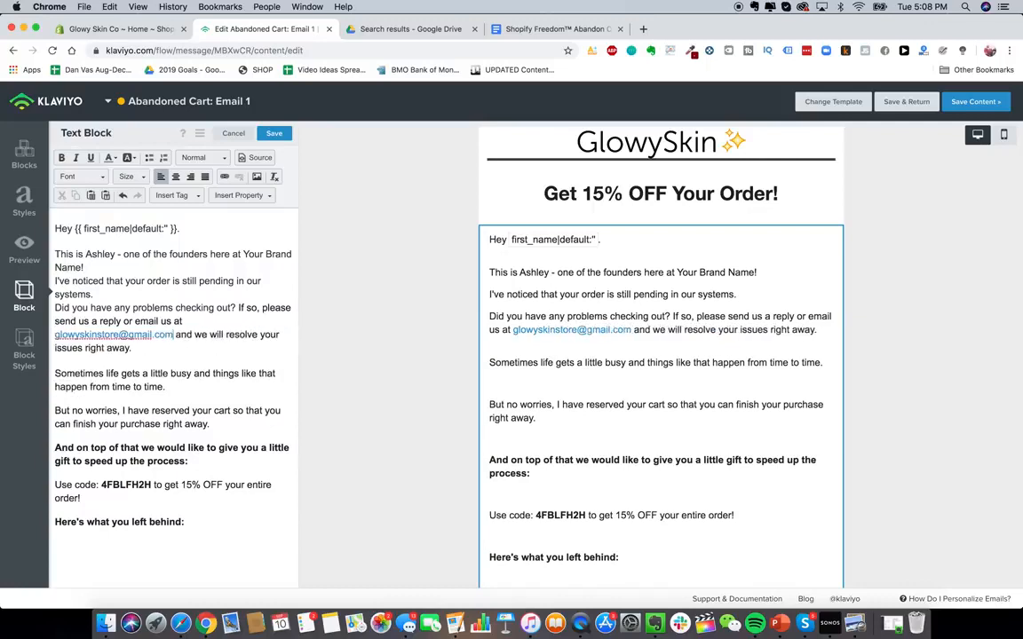
pyautogui.click(126, 388)
pyautogui.press('BackSpace')
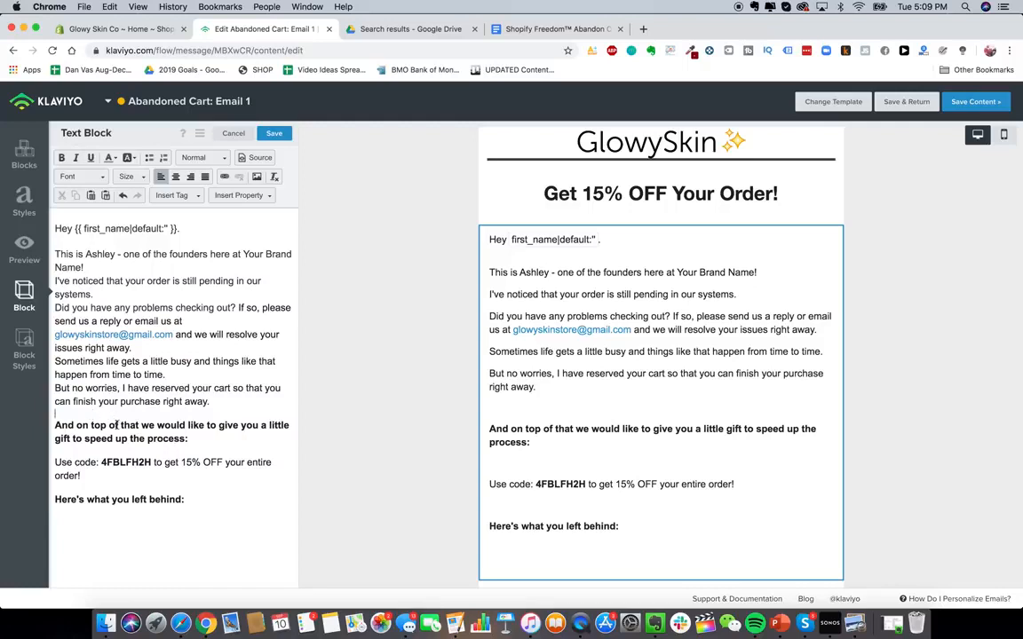
pyautogui.tripleClick(116, 425)
pyautogui.click(177, 178)
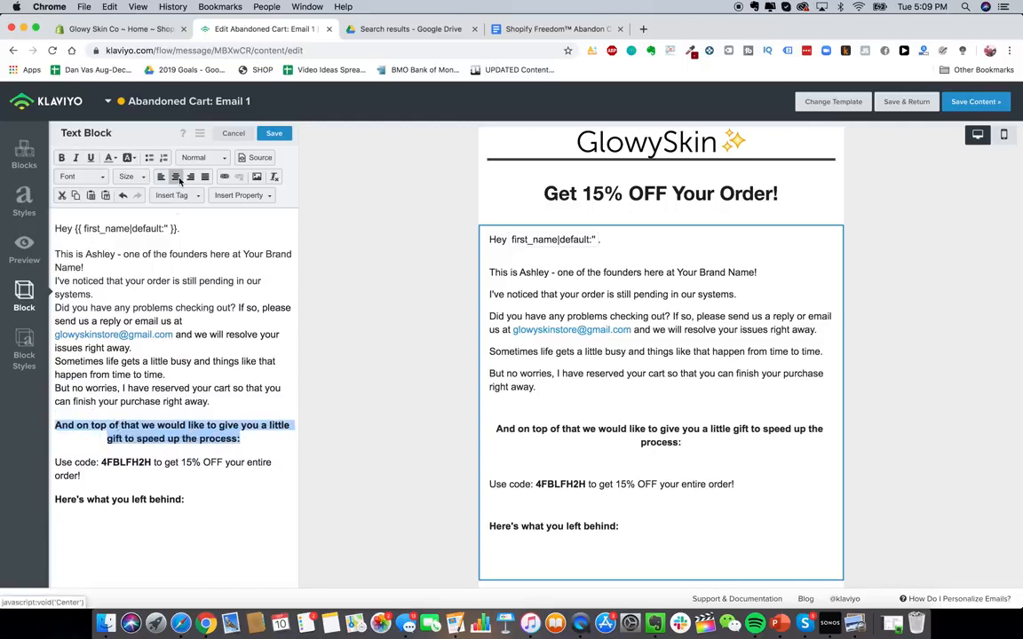
pyautogui.click(160, 177)
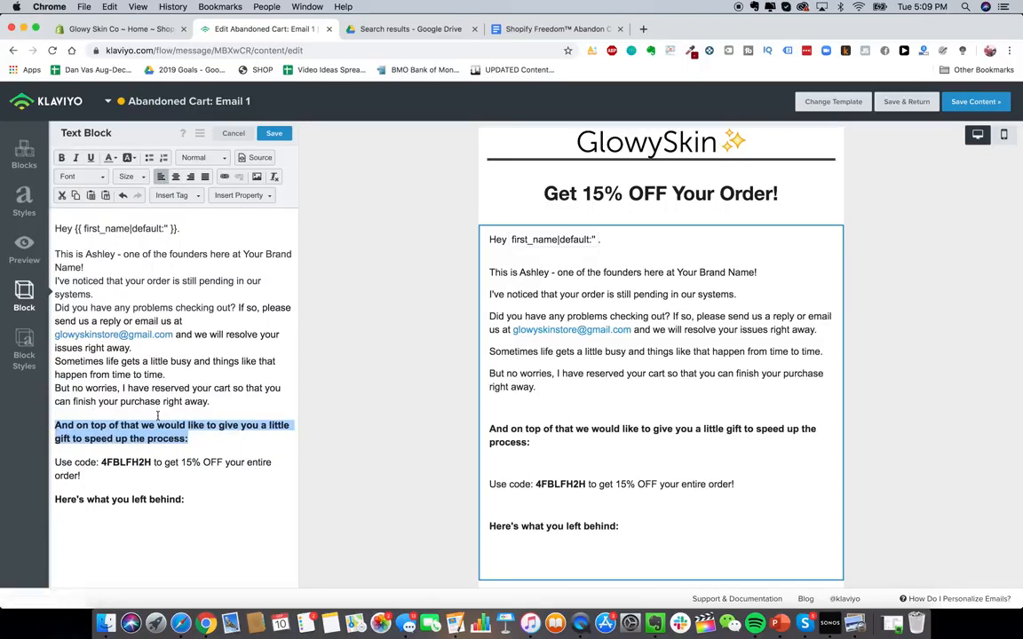
pyautogui.tripleClick(159, 451)
pyautogui.click(175, 177)
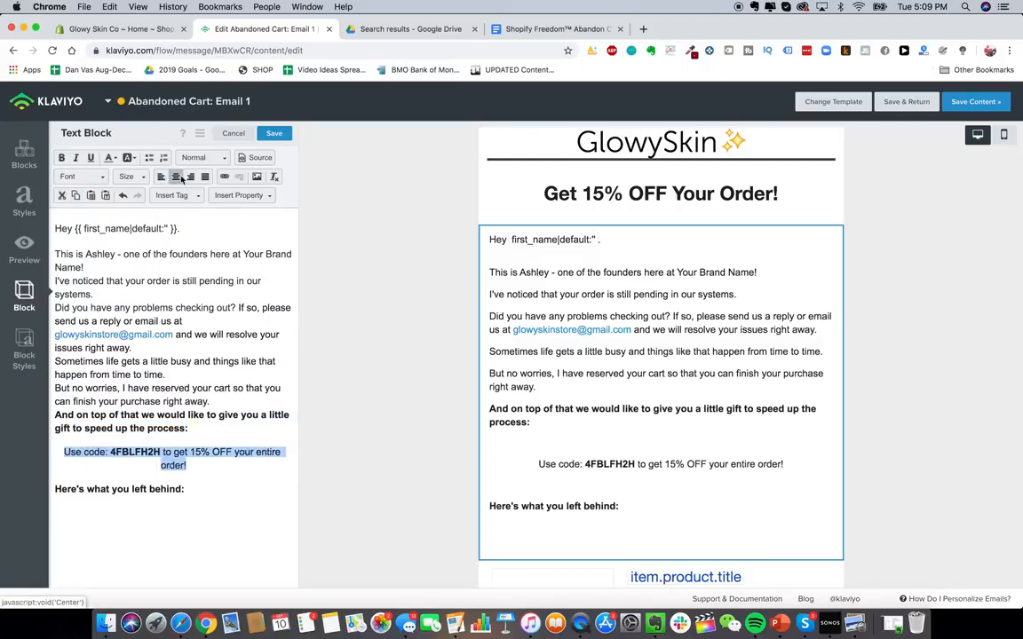
# - Set the font size of the Use code: 4FBLFH2H line to 18
pyautogui.click(174, 452)
pyautogui.tripleClick(174, 451)
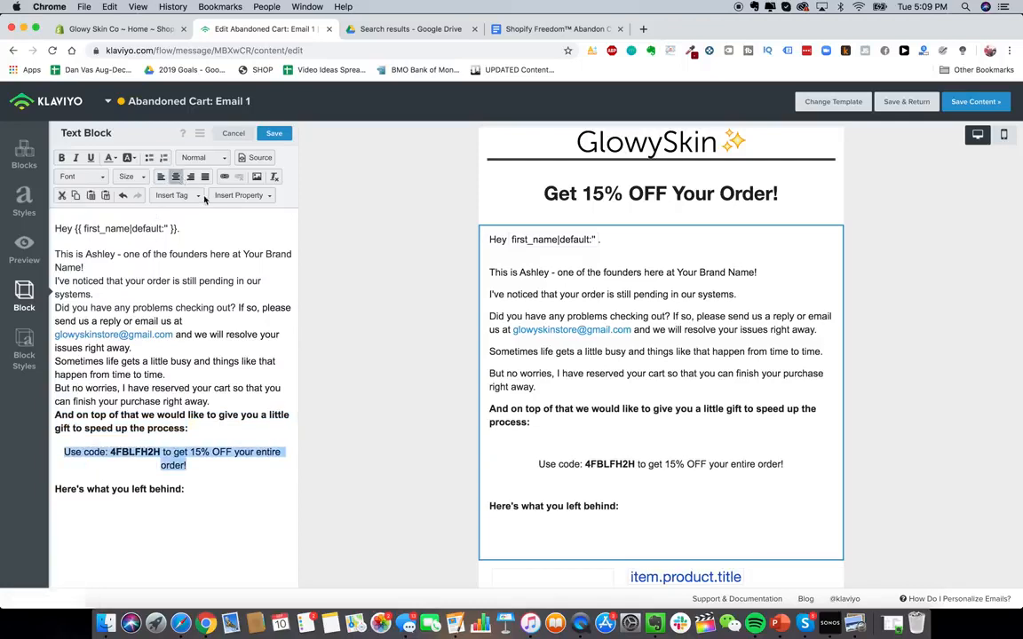
pyautogui.click(126, 176)
pyautogui.click(184, 468)
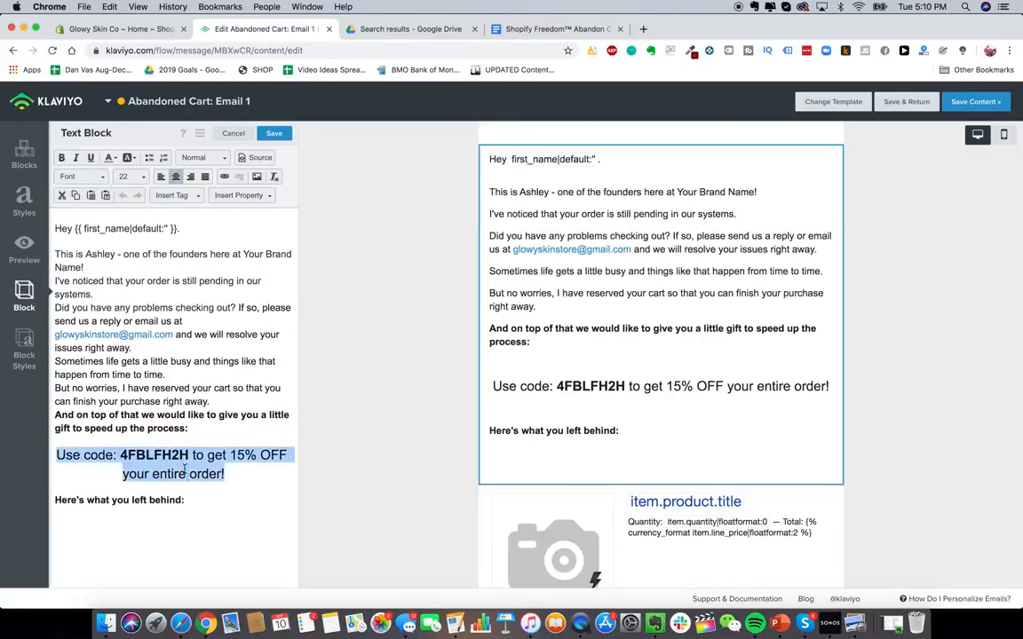
pyautogui.click(134, 176)
pyautogui.click(128, 197)
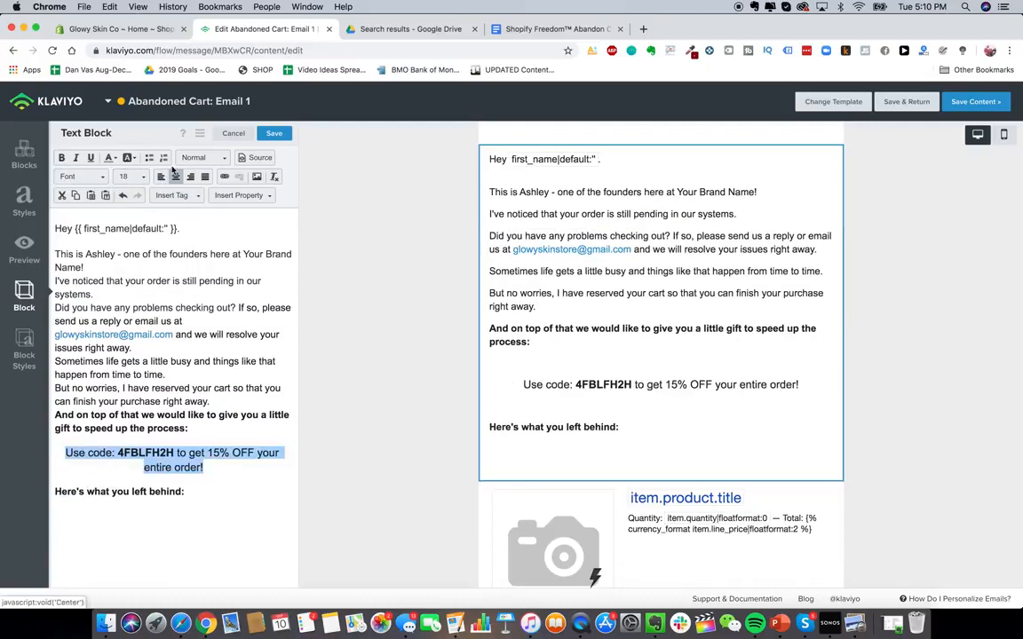
# - Left-align the Use code line and remove the blank line above it
pyautogui.click(161, 176)
pyautogui.click(139, 434)
pyautogui.click(140, 438)
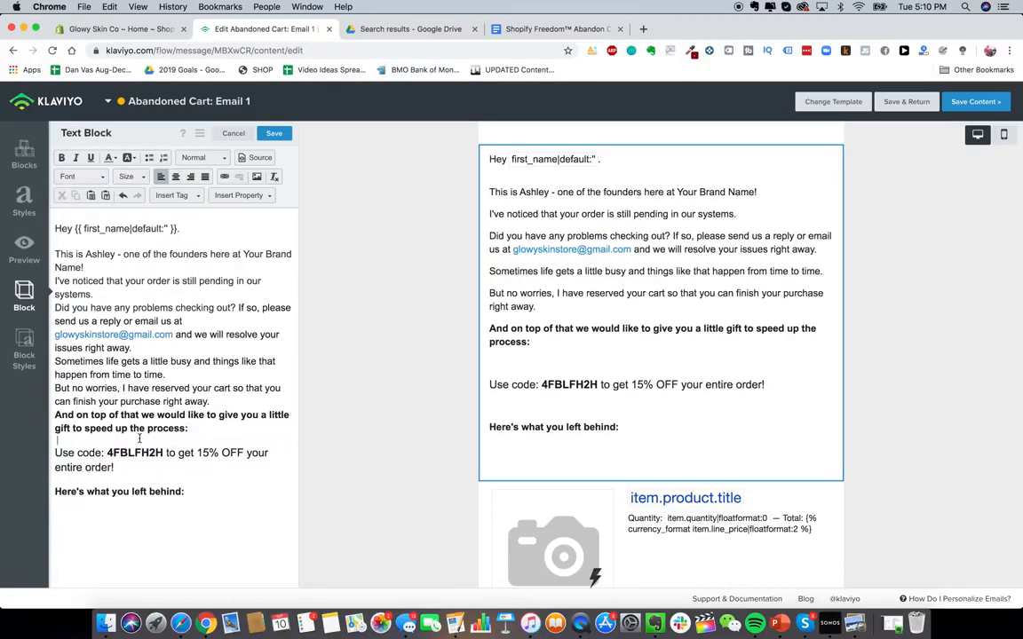
pyautogui.press('BackSpace')
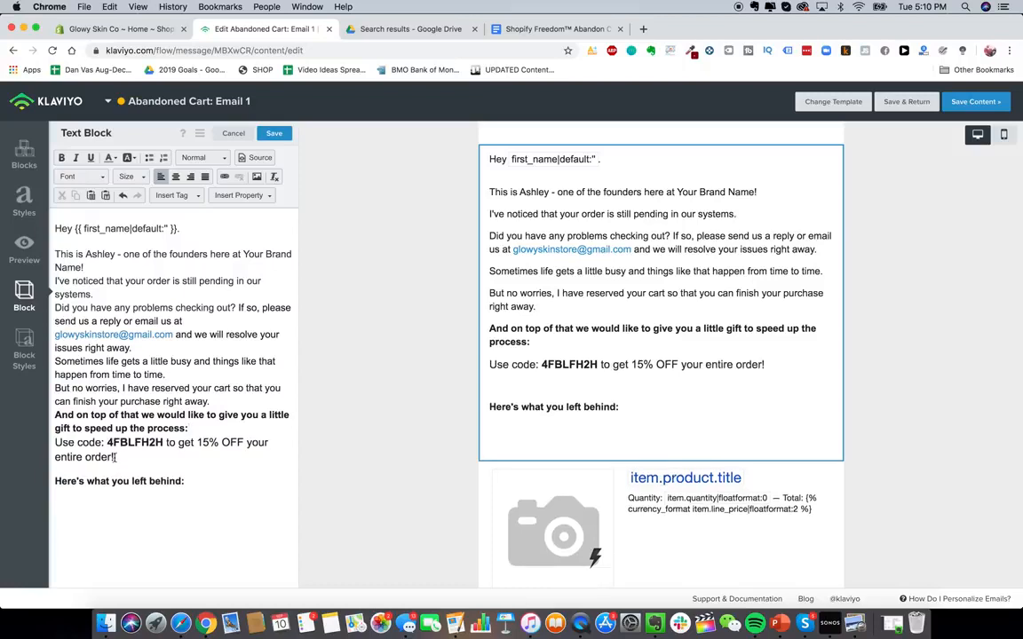
# - Remove the blank line below the Use code line and check the email in the mobile preview
pyautogui.click(90, 471)
pyautogui.click(1003, 134)
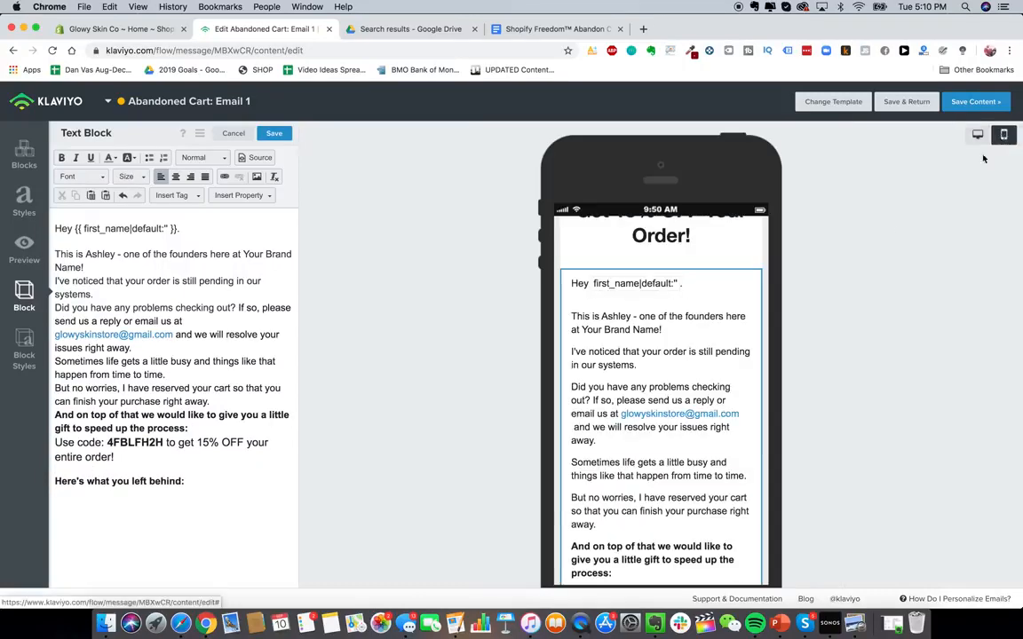
pyautogui.scroll(-5, 692, 329)
pyautogui.click(978, 134)
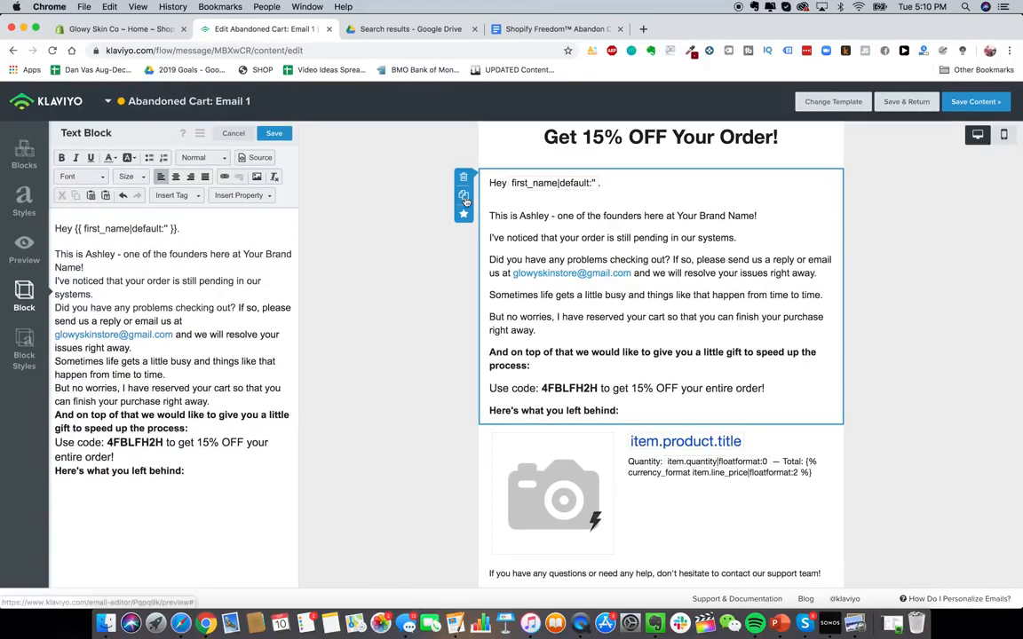
# - Duplicate the body text block and move the copy below the product item block
pyautogui.click(463, 194)
pyautogui.scroll(-3, 657, 356)
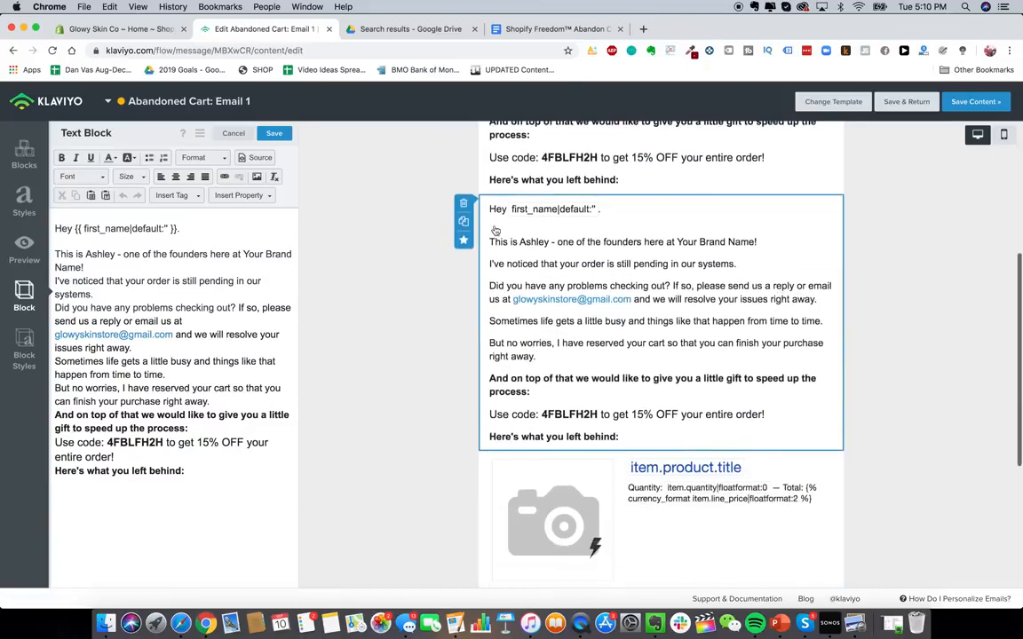
pyautogui.scroll(-5, 753, 417)
pyautogui.moveTo(753, 423); pyautogui.dragTo(772, 341)
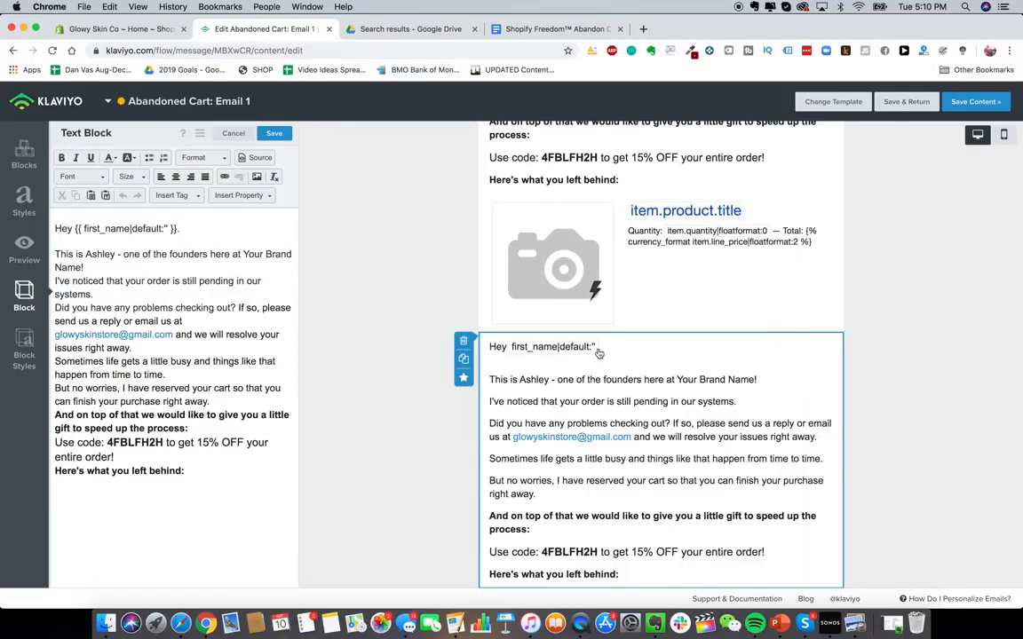
# - Following the Google Docs template, replace the duplicated block's text with USE CODE AT CHECKOUT
pyautogui.click(550, 28)
pyautogui.scroll(-5, 447, 343)
pyautogui.scroll(-5, 447, 343)
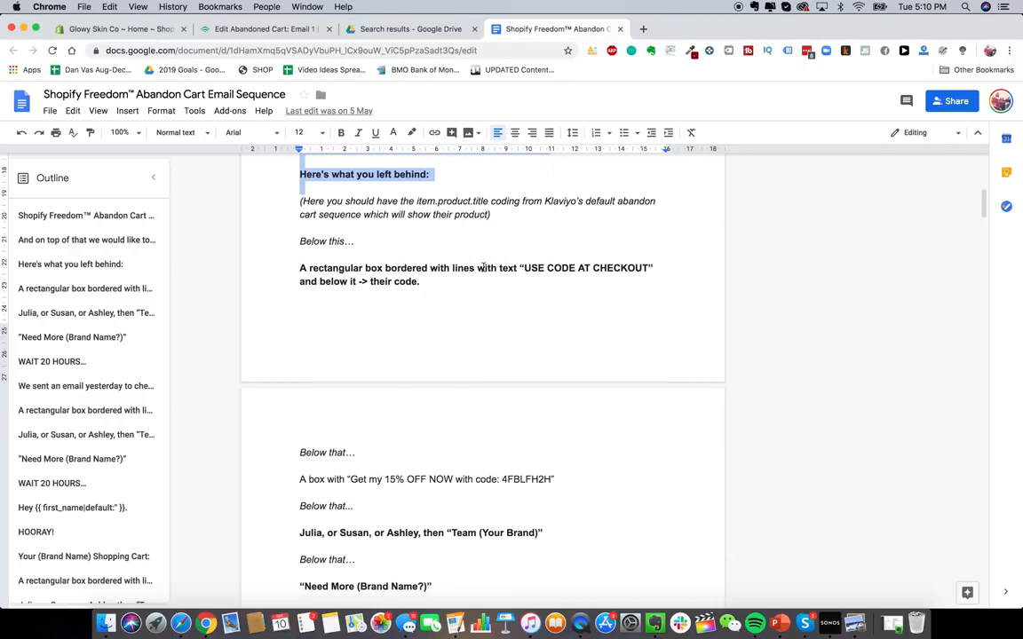
pyautogui.click(249, 28)
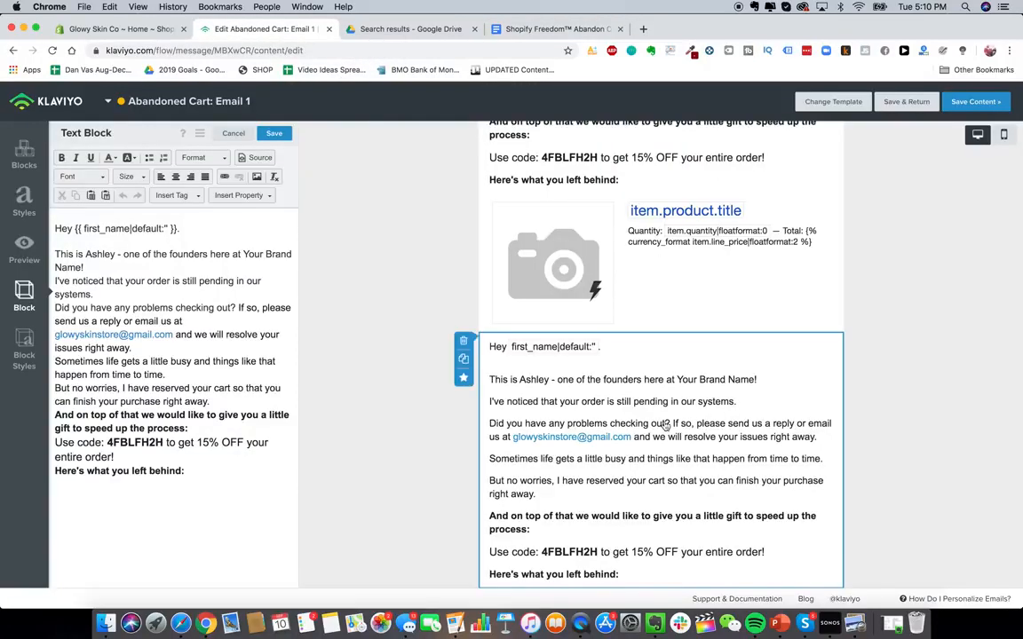
pyautogui.scroll(-1, 685, 510)
pyautogui.tripleClick(254, 322)
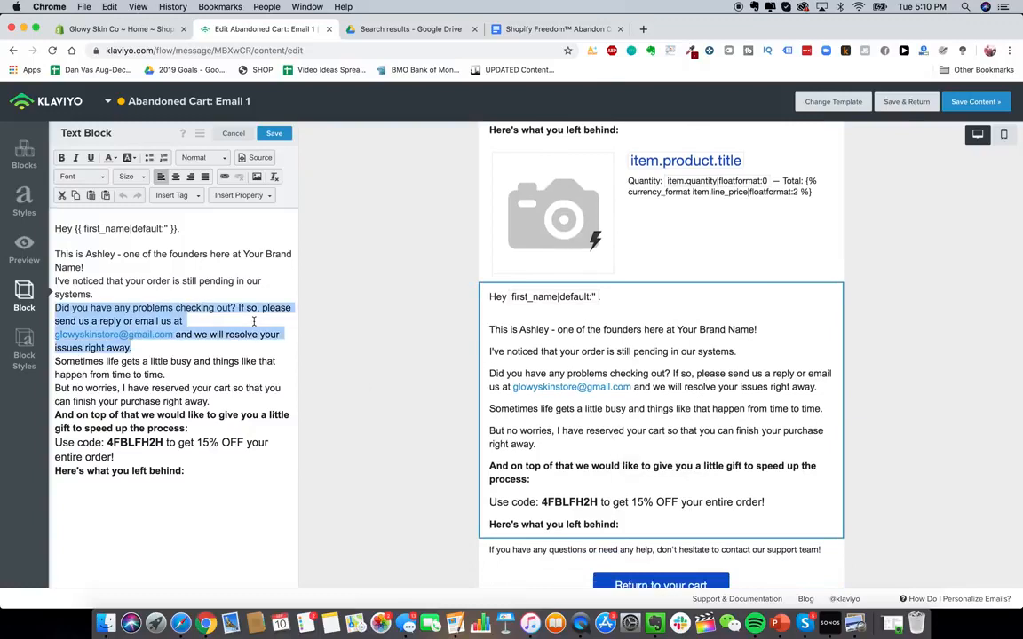
pyautogui.hotkey('ctrl', 'a')
pyautogui.write('USE CODE AT ')
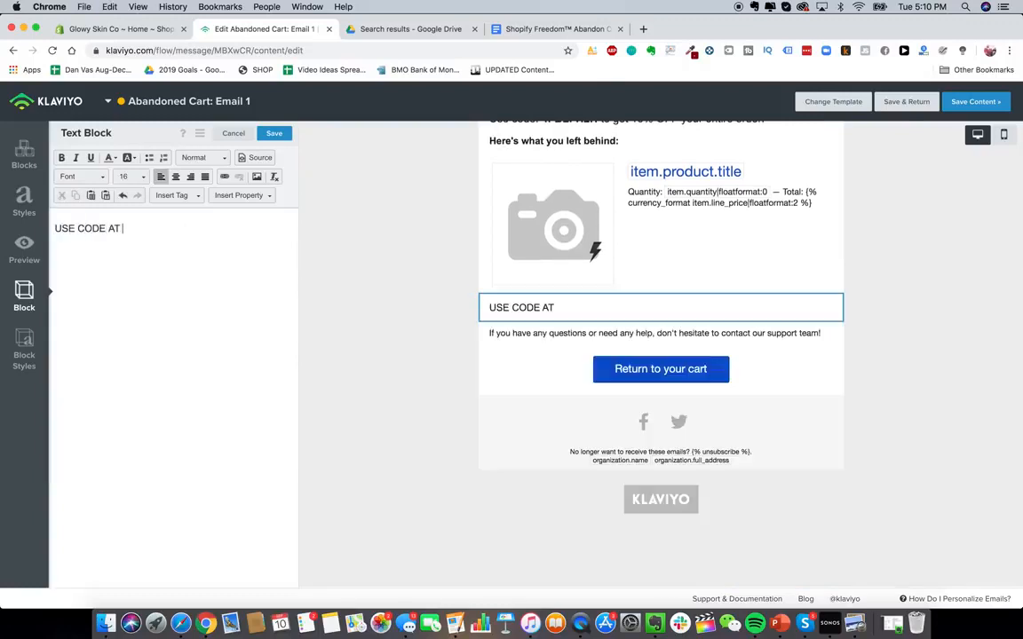
pyautogui.write('CHECKOUT:')
pyautogui.press('BackSpace')
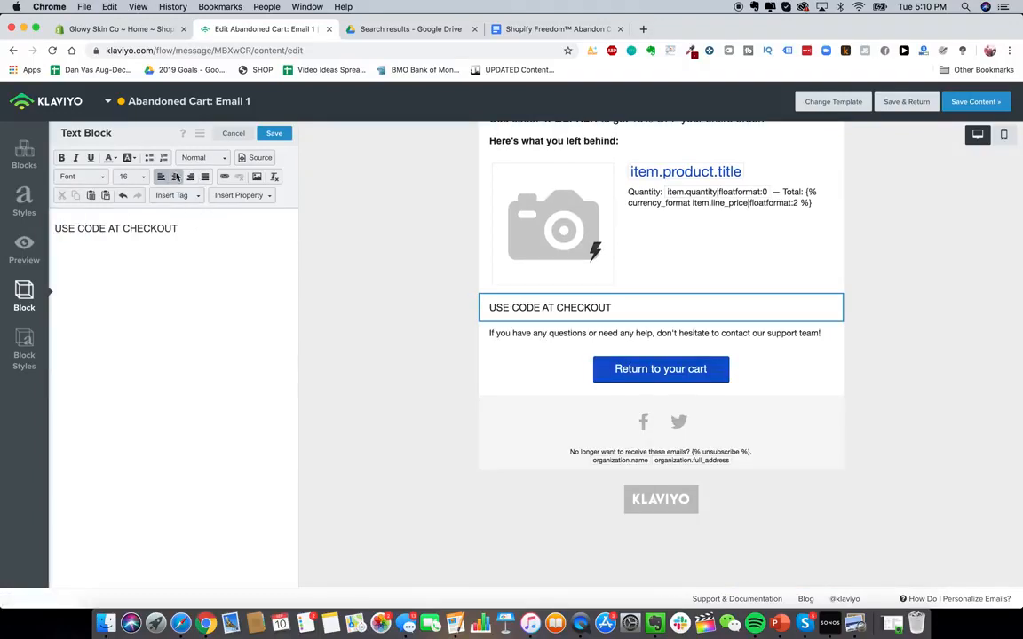
# - Center the USE CODE AT CHECKOUT text, make it bold and set its size to 22
pyautogui.click(176, 177)
pyautogui.press('super+a')
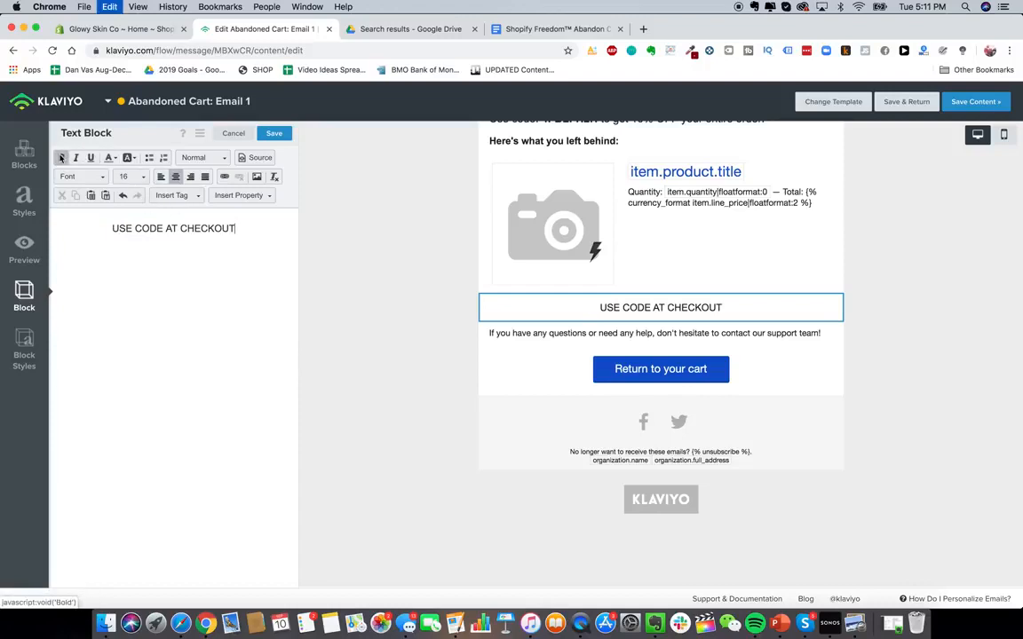
pyautogui.click(62, 157)
pyautogui.click(130, 176)
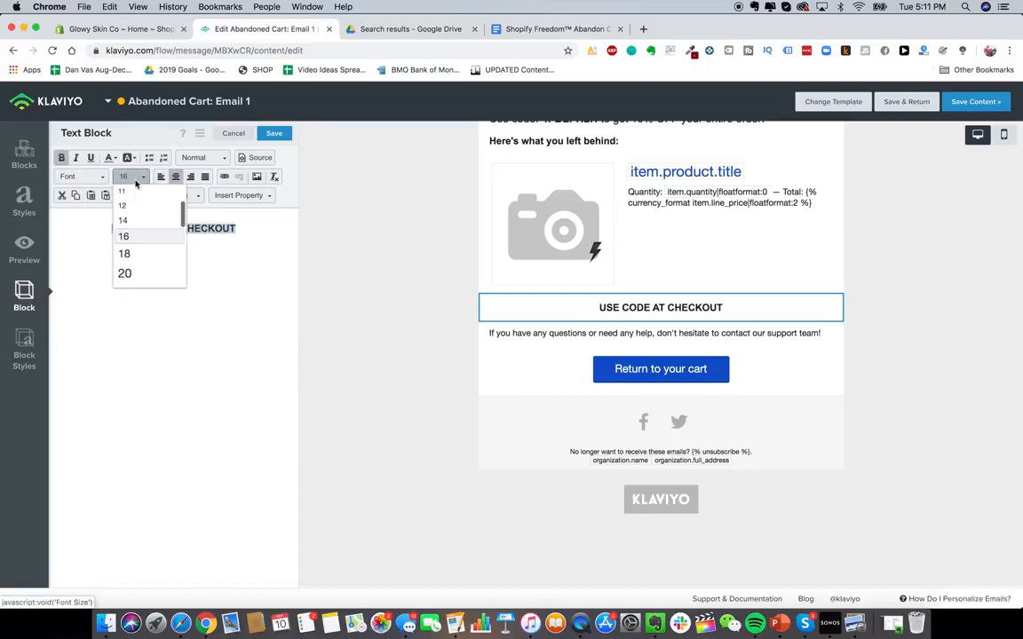
pyautogui.scroll(-1, 146, 270)
pyautogui.click(146, 270)
# - Set the code block's background colour to #FFFFFF in its block styles
pyautogui.click(23, 353)
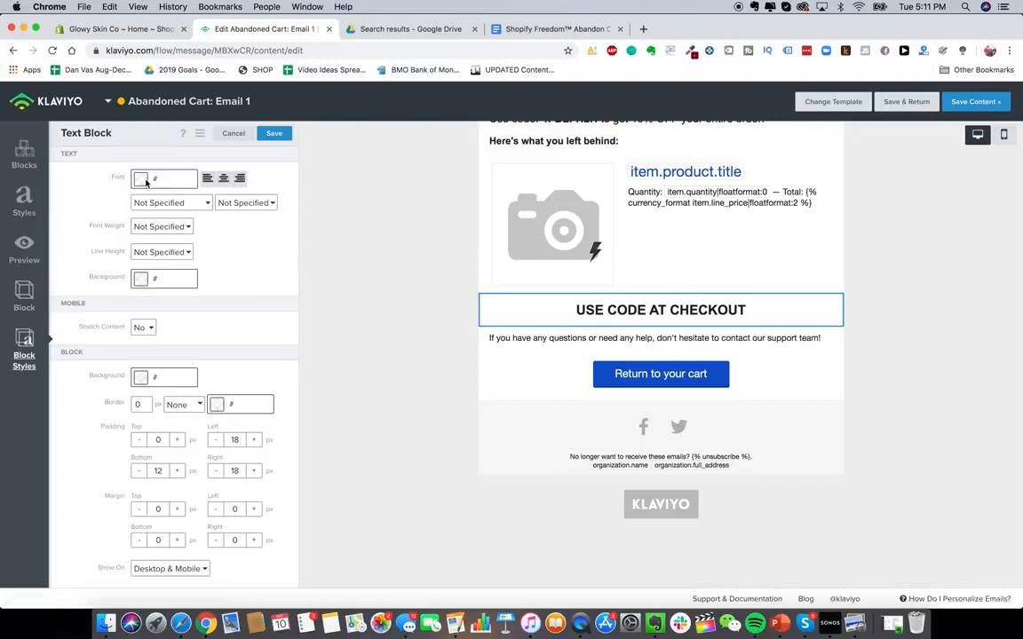
pyautogui.click(140, 404)
pyautogui.click(189, 378)
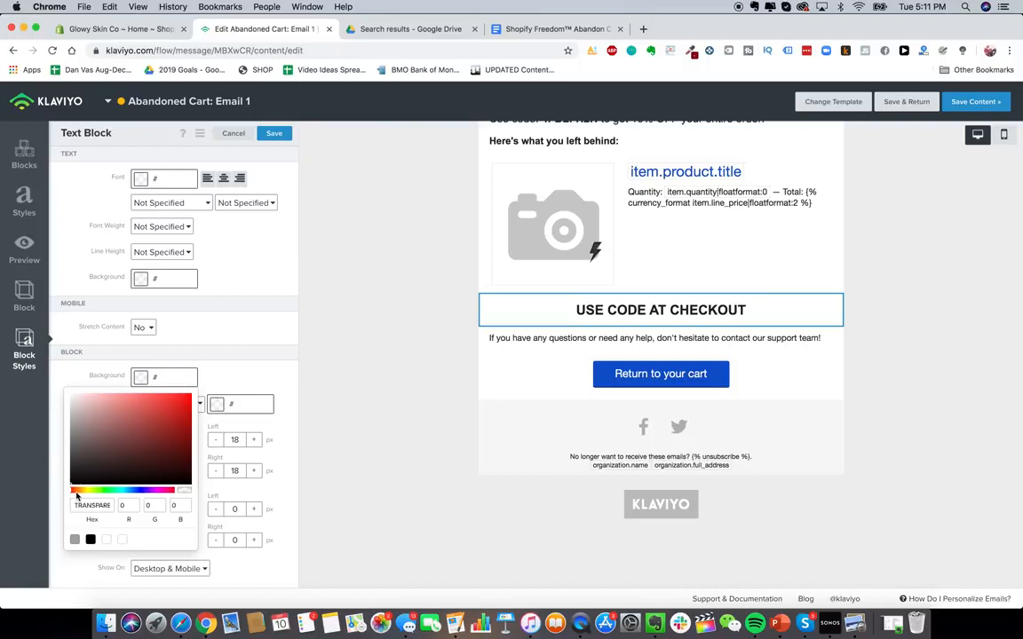
pyautogui.click(73, 491)
pyautogui.click(224, 375)
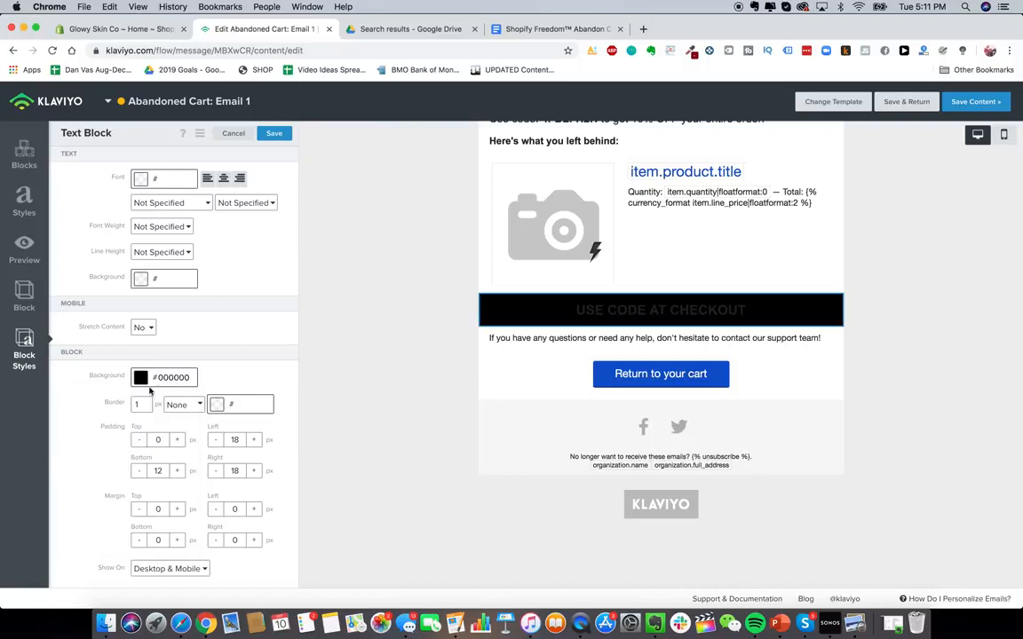
pyautogui.click(138, 380)
pyautogui.click(128, 428)
pyautogui.moveTo(121, 434); pyautogui.dragTo(39, 353)
pyautogui.click(211, 360)
pyautogui.click(139, 405)
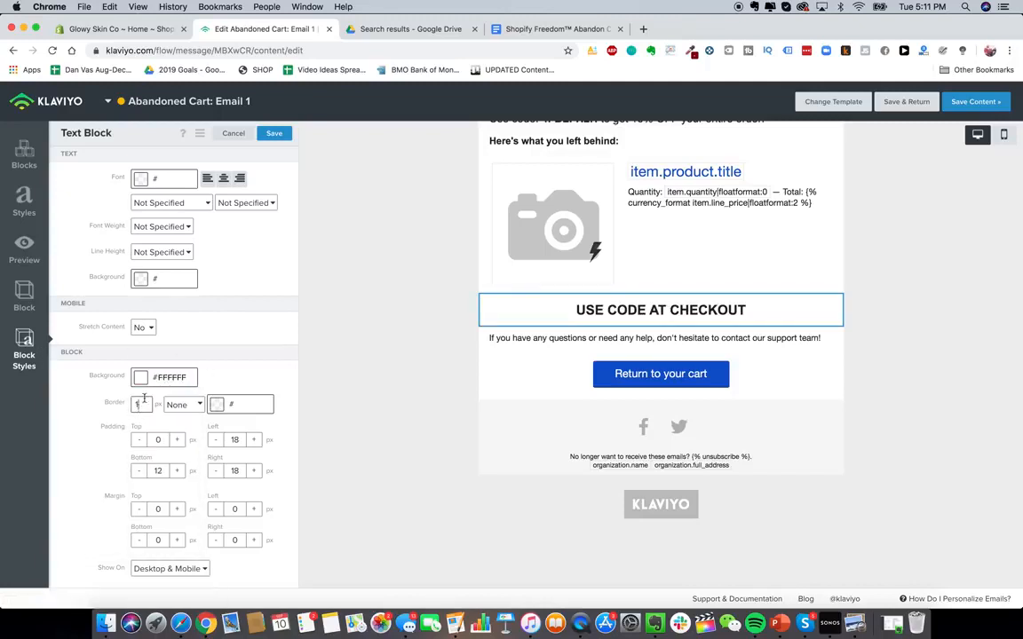
# - Give the code block a 2 px dashed border
pyautogui.click(222, 408)
pyautogui.moveTo(160, 505); pyautogui.dragTo(135, 534)
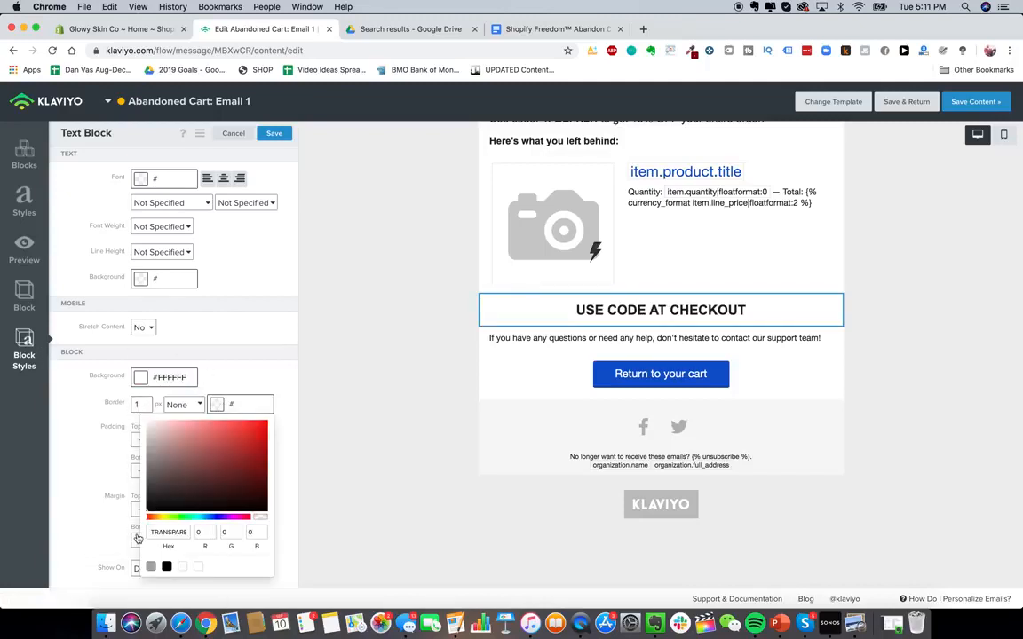
pyautogui.click(247, 363)
pyautogui.click(184, 404)
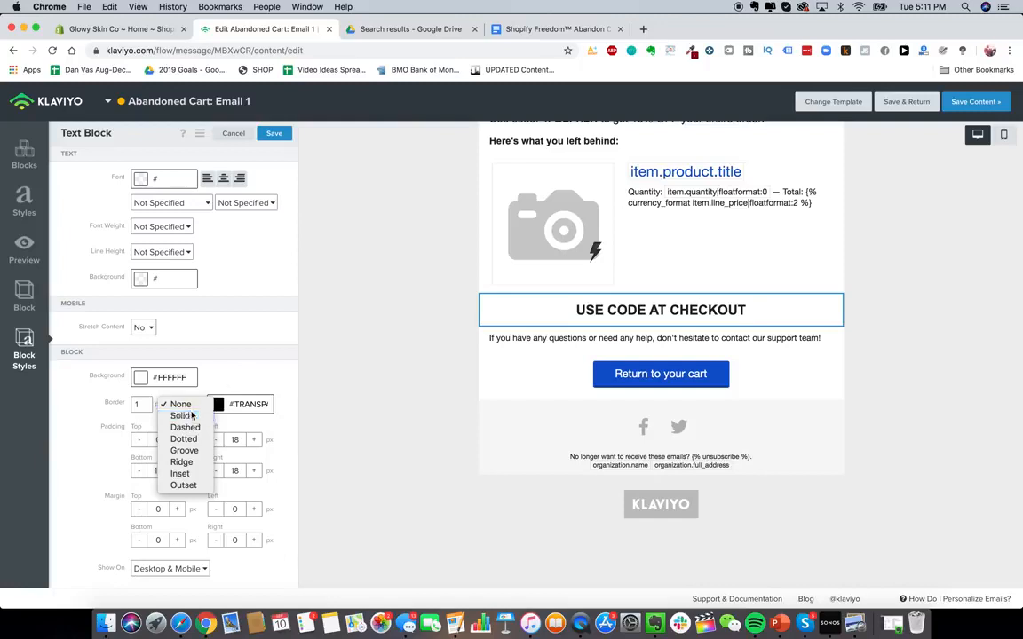
pyautogui.click(186, 413)
pyautogui.click(192, 404)
pyautogui.click(168, 417)
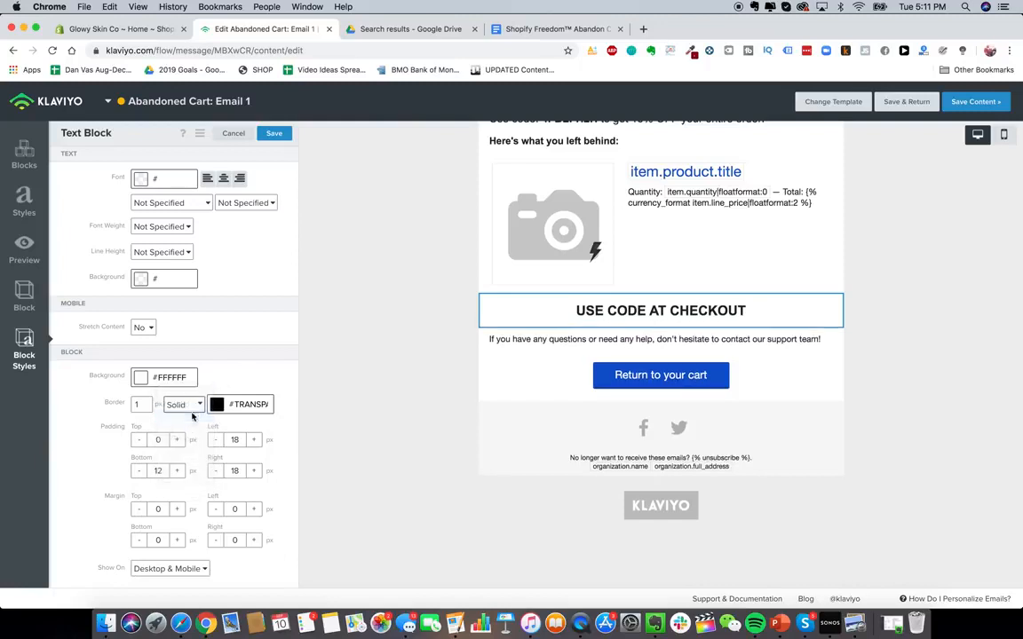
pyautogui.press('BackSpace')
pyautogui.write('2')
pyautogui.click(99, 412)
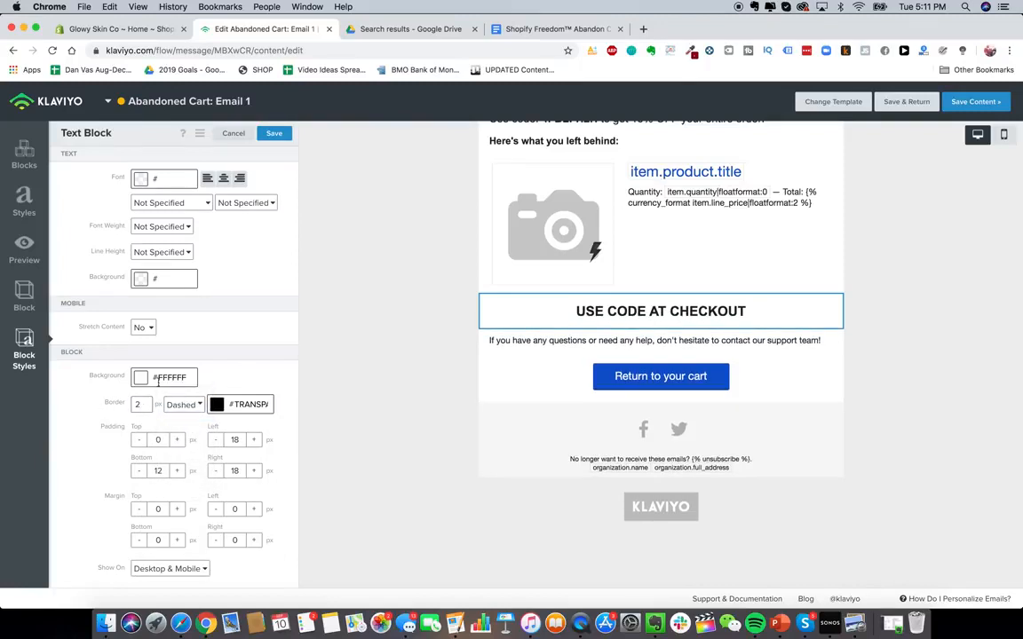
# - Set the code block's border colour to #000000 and its border width to 3 px
pyautogui.click(538, 358)
pyautogui.click(561, 314)
pyautogui.click(24, 355)
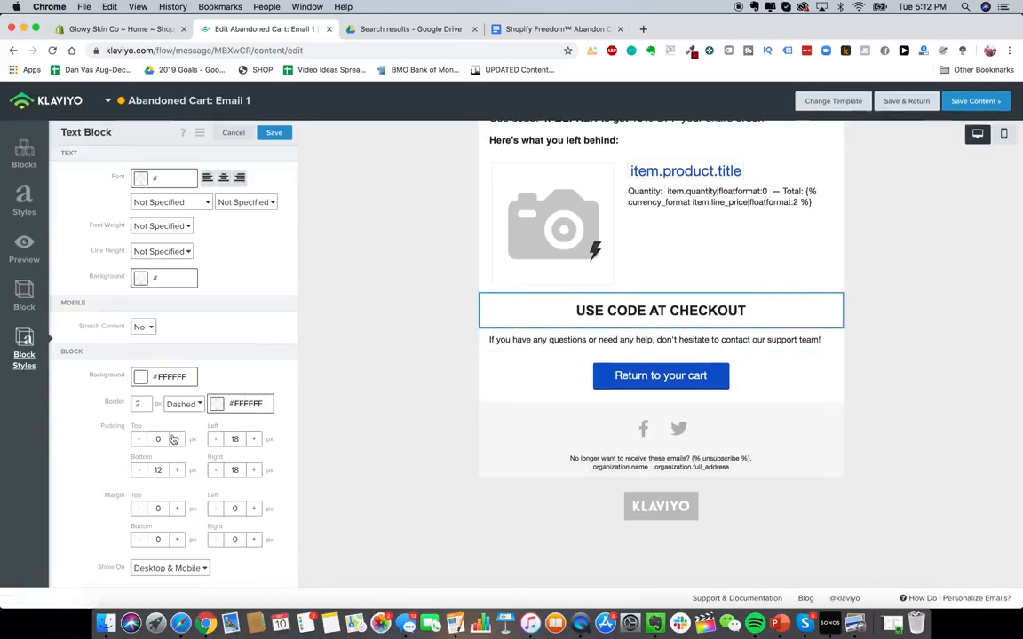
pyautogui.moveTo(145, 407); pyautogui.dragTo(131, 413)
pyautogui.write('10')
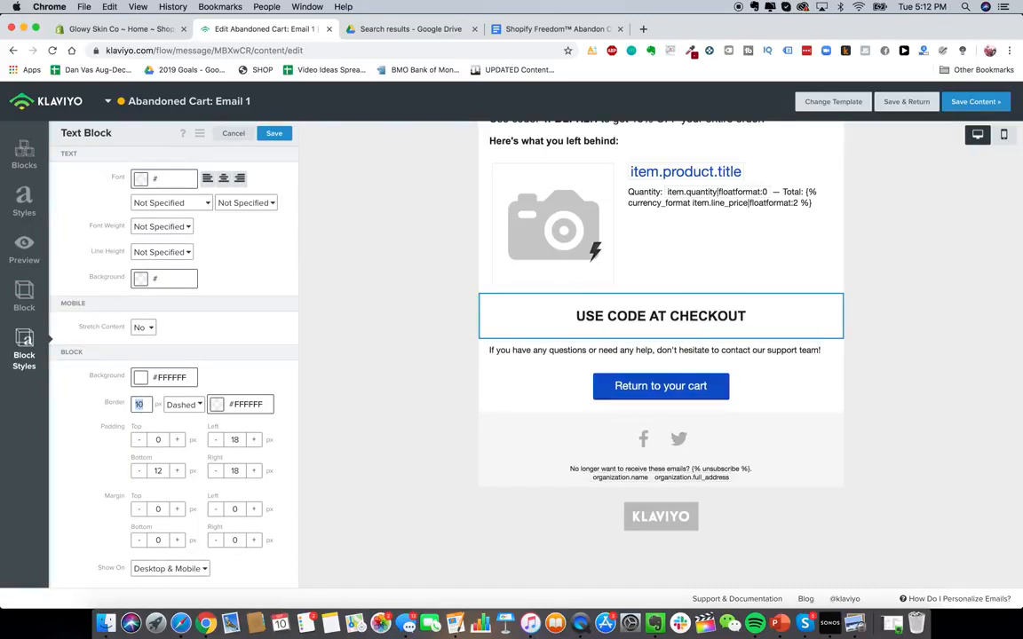
pyautogui.press('BackSpace')
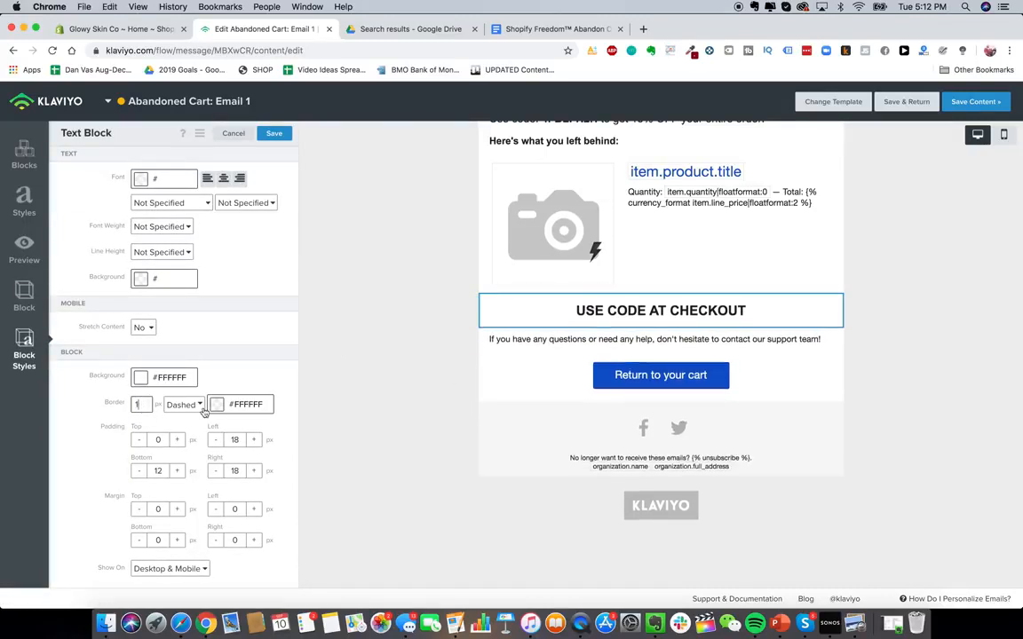
pyautogui.click(218, 407)
pyautogui.moveTo(185, 494); pyautogui.dragTo(132, 532)
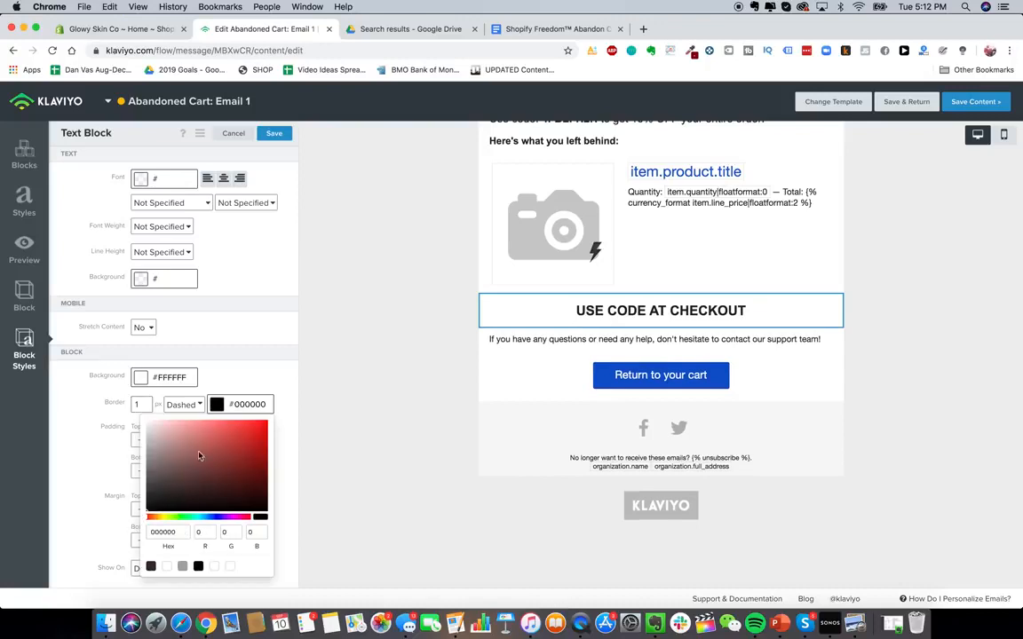
pyautogui.click(561, 392)
pyautogui.click(548, 315)
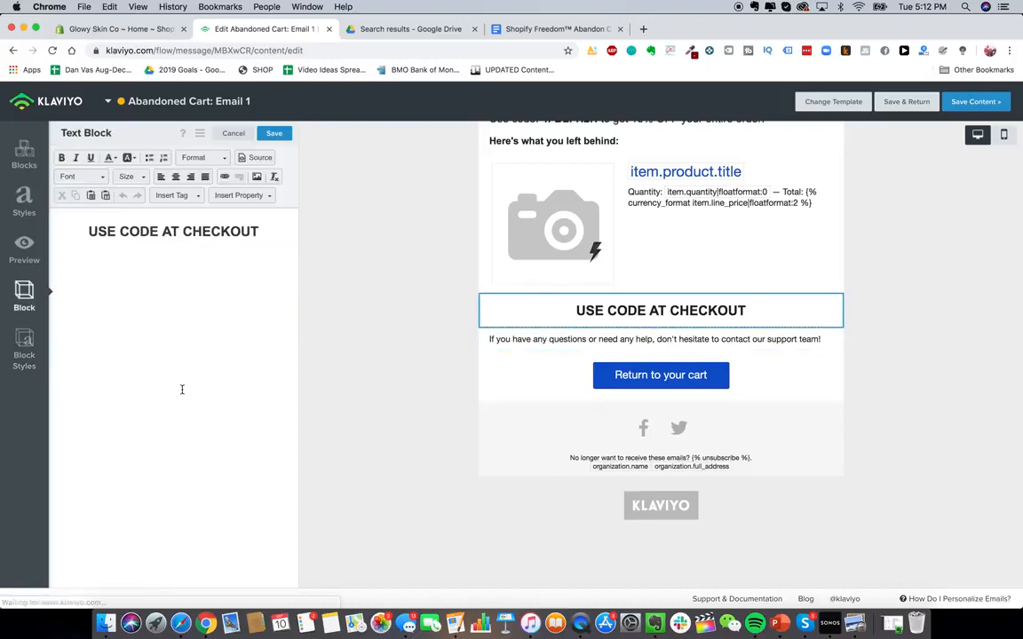
pyautogui.click(23, 353)
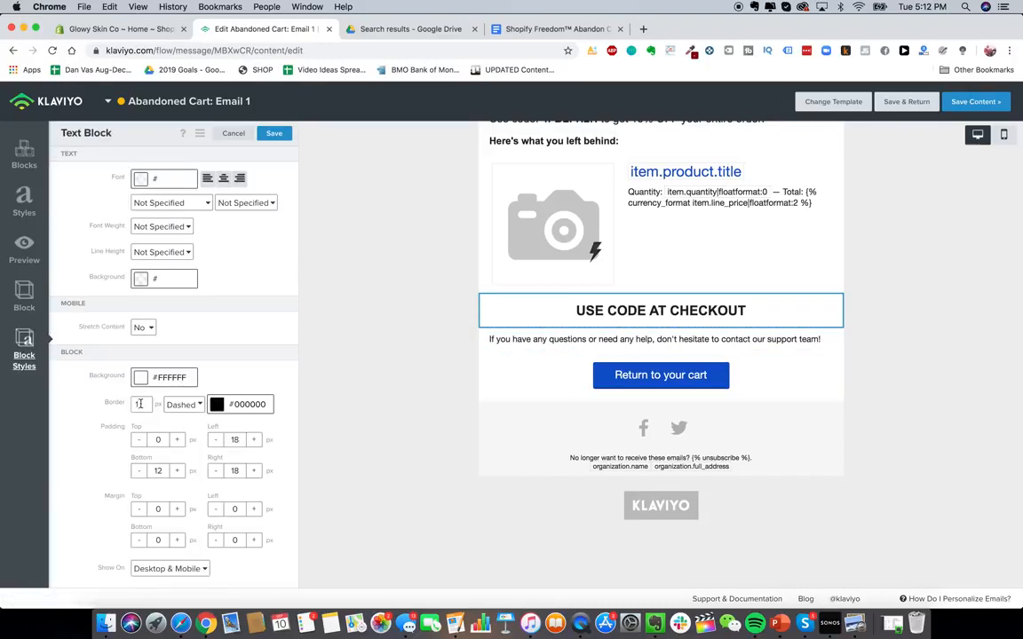
# - Add a colon to the end of the USE CODE AT CHECKOUT text
pyautogui.click(523, 381)
pyautogui.click(582, 315)
pyautogui.click(265, 231)
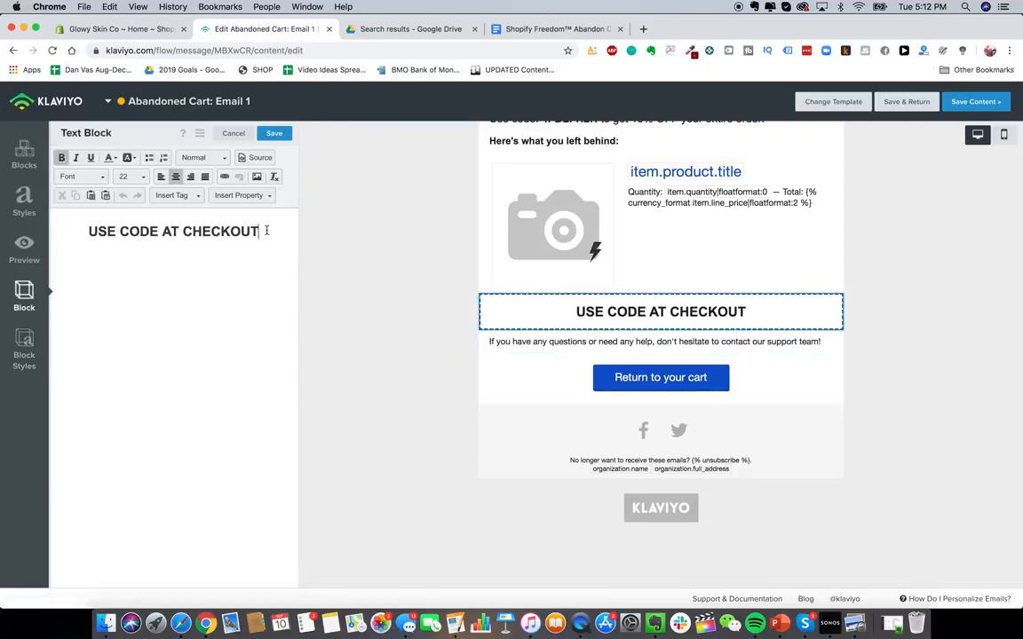
pyautogui.write(':')
# - Start a new discount code in the Shopify store's discounts and name it 15OFF
pyautogui.scroll(3, 586, 417)
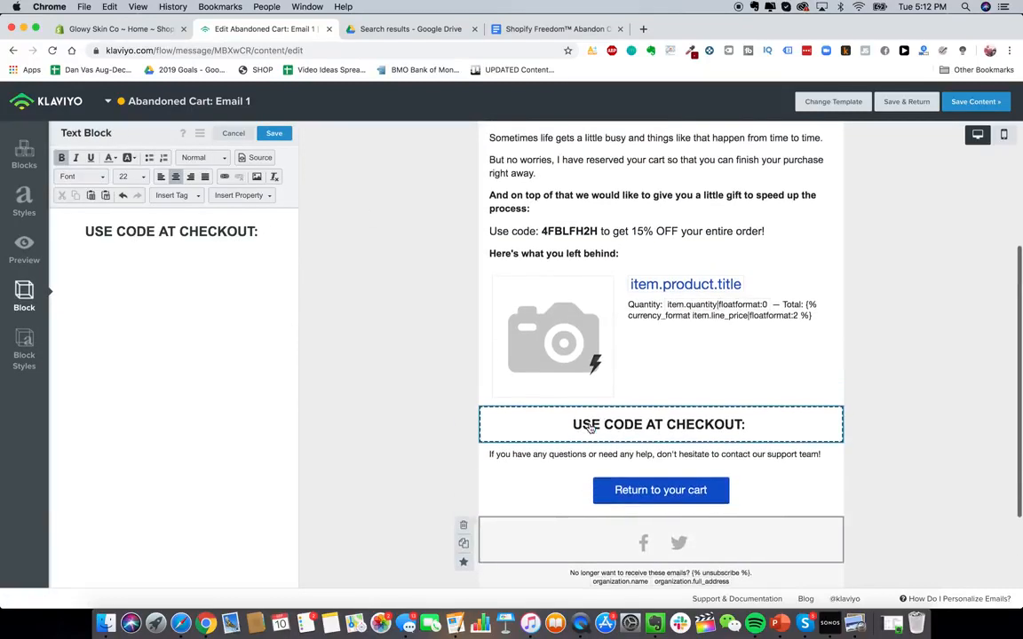
pyautogui.click(574, 240)
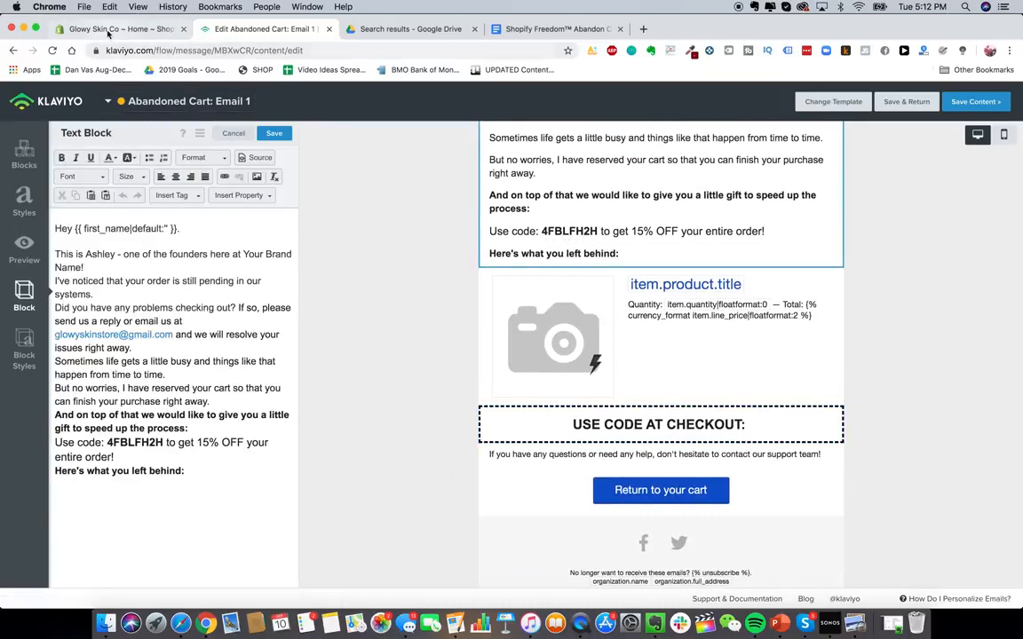
pyautogui.click(120, 29)
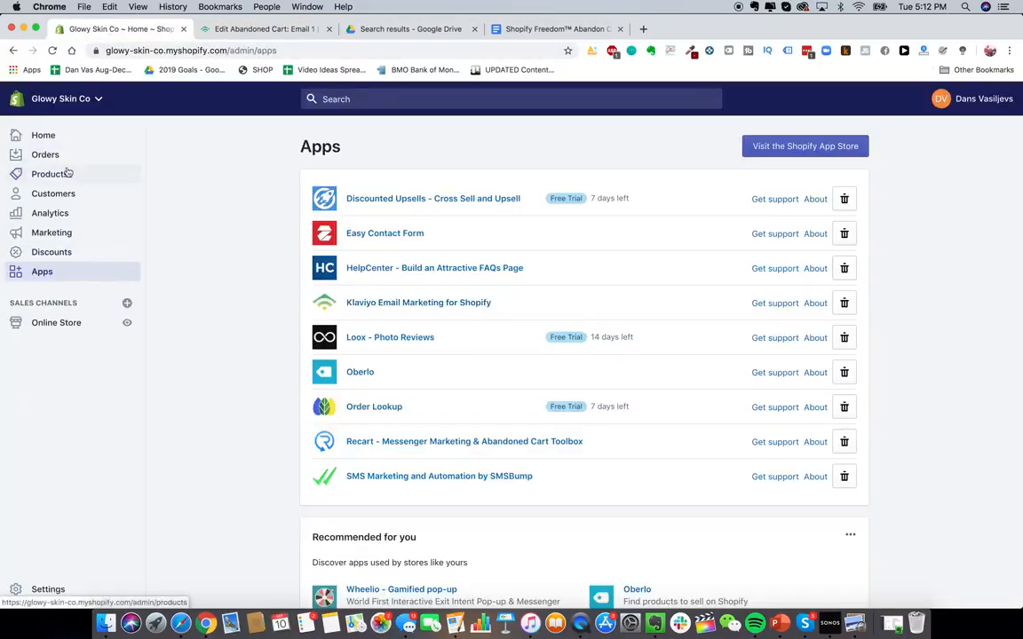
pyautogui.click(52, 252)
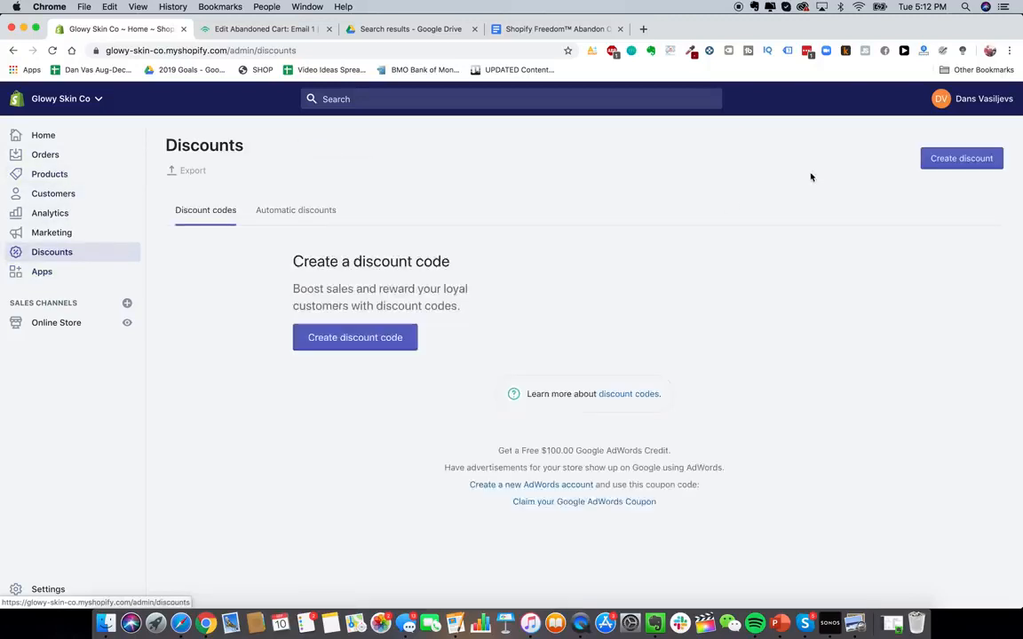
pyautogui.click(950, 161)
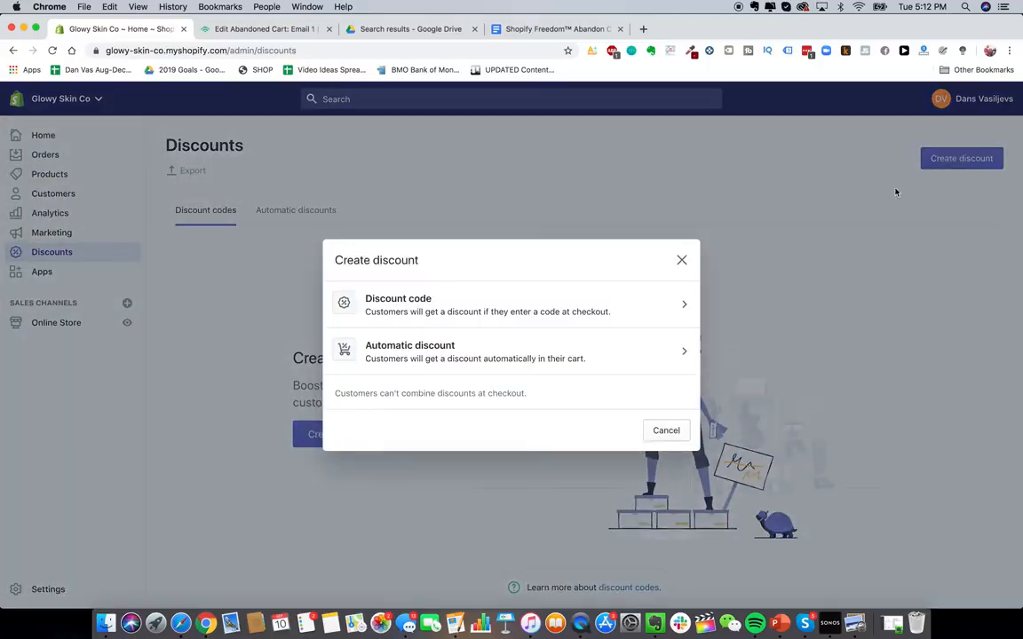
pyautogui.click(493, 298)
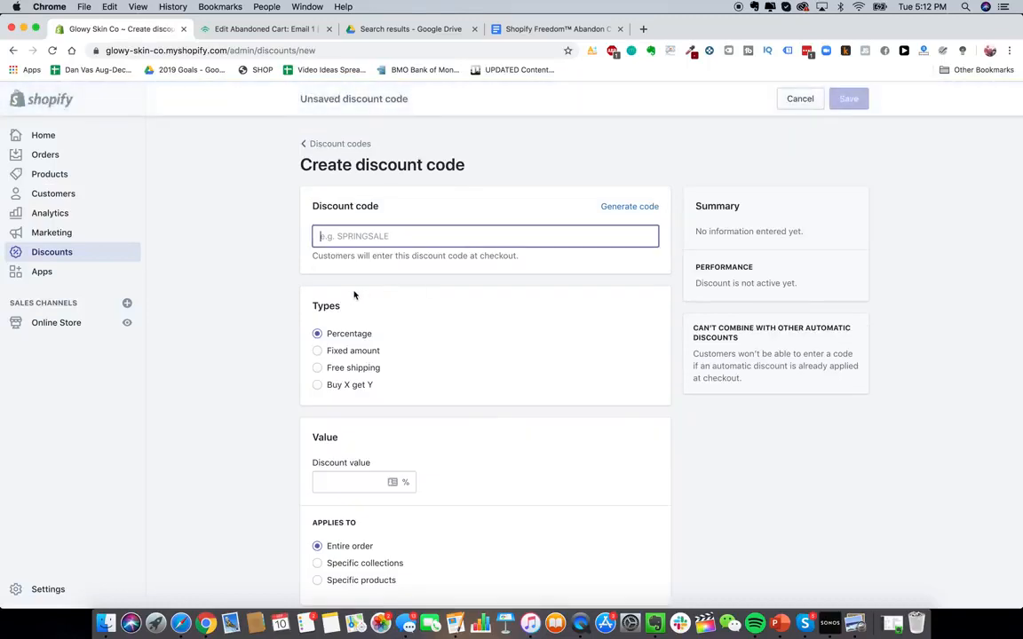
pyautogui.click(645, 207)
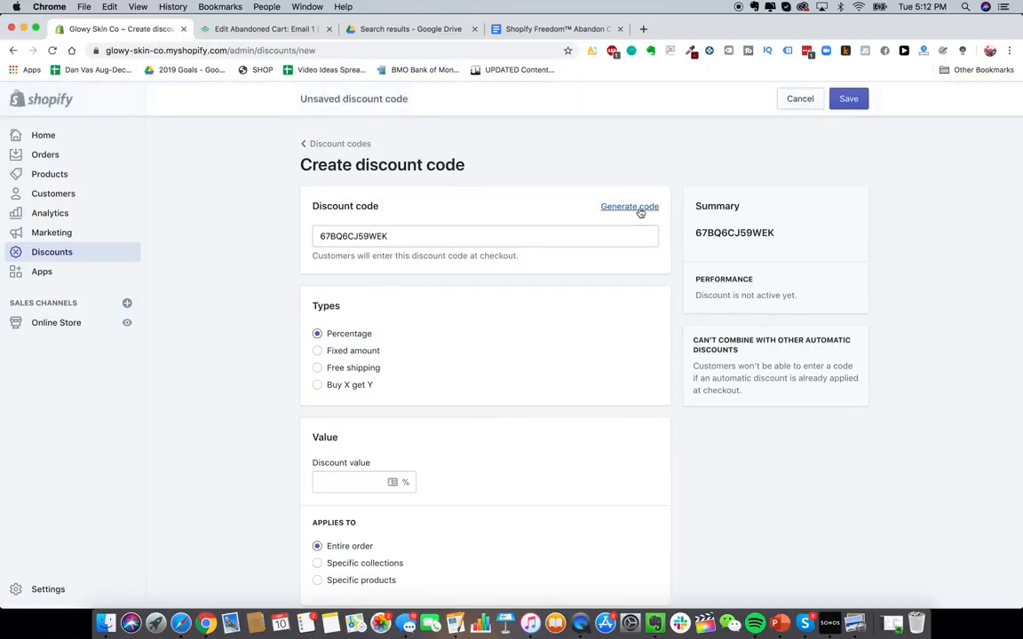
pyautogui.doubleClick(550, 229)
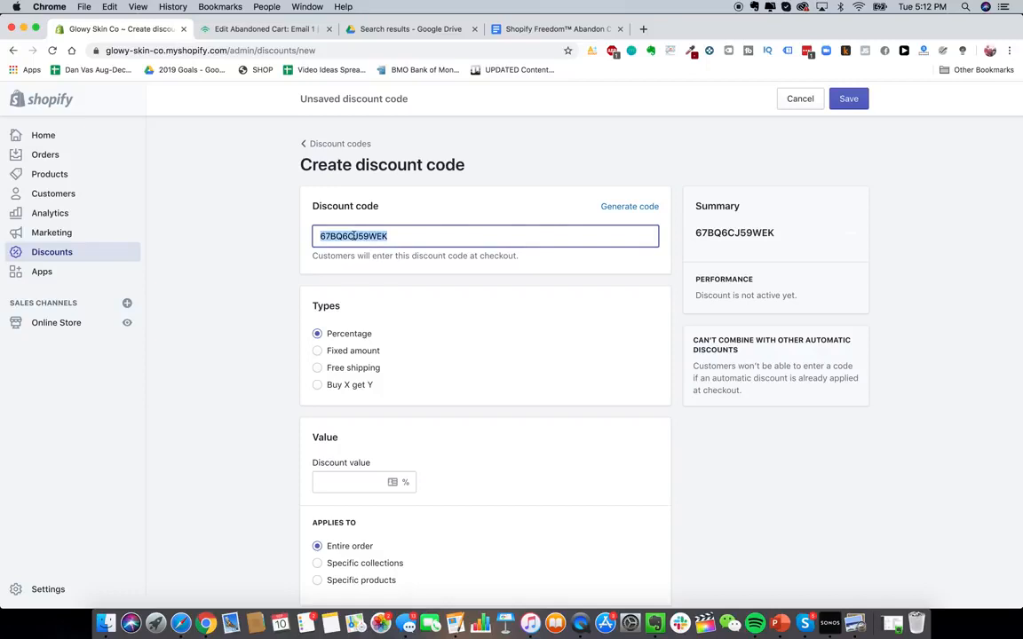
pyautogui.write('40F')
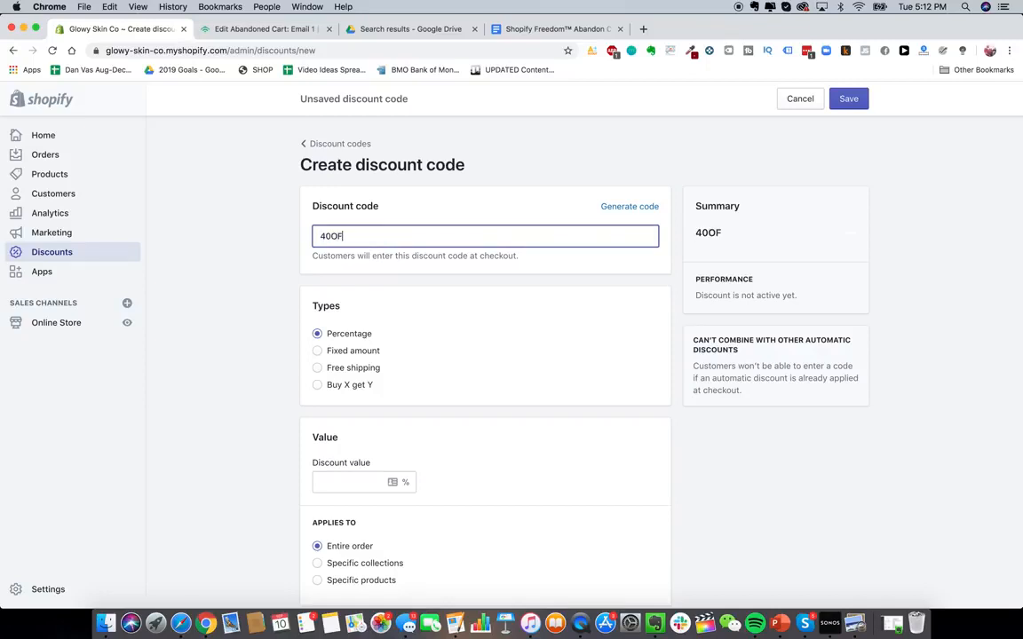
pyautogui.press('BackSpace')
pyautogui.press('BackSpace')
pyautogui.press('BackSpace')
pyautogui.press('BackSpace')
pyautogui.write('15O')
# - Set the discount value to 15 percent and limit it to one use per customer
pyautogui.scroll(-3, 347, 220)
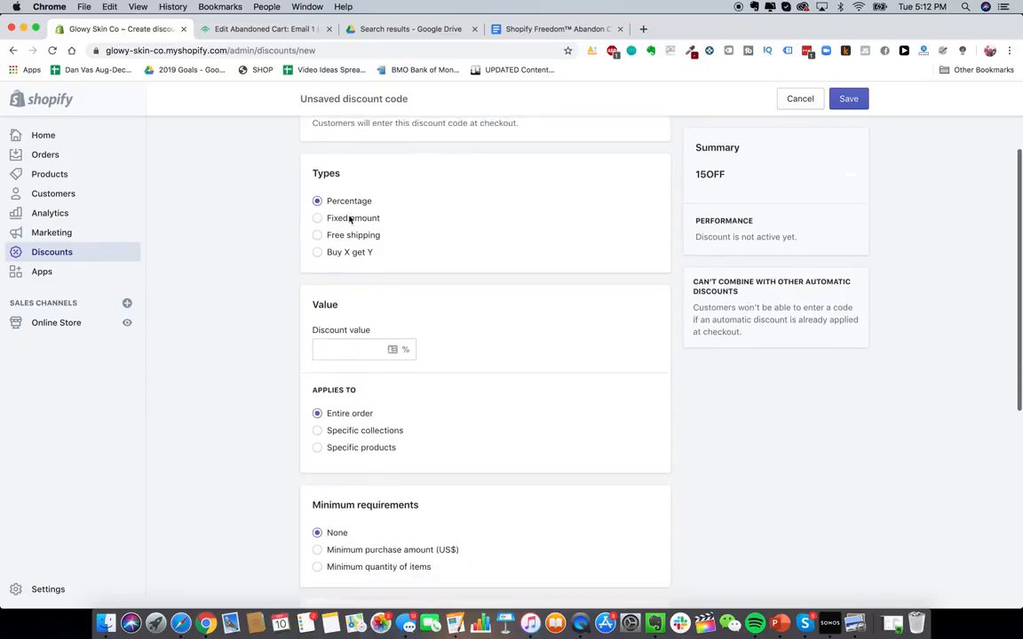
pyautogui.scroll(-1, 351, 257)
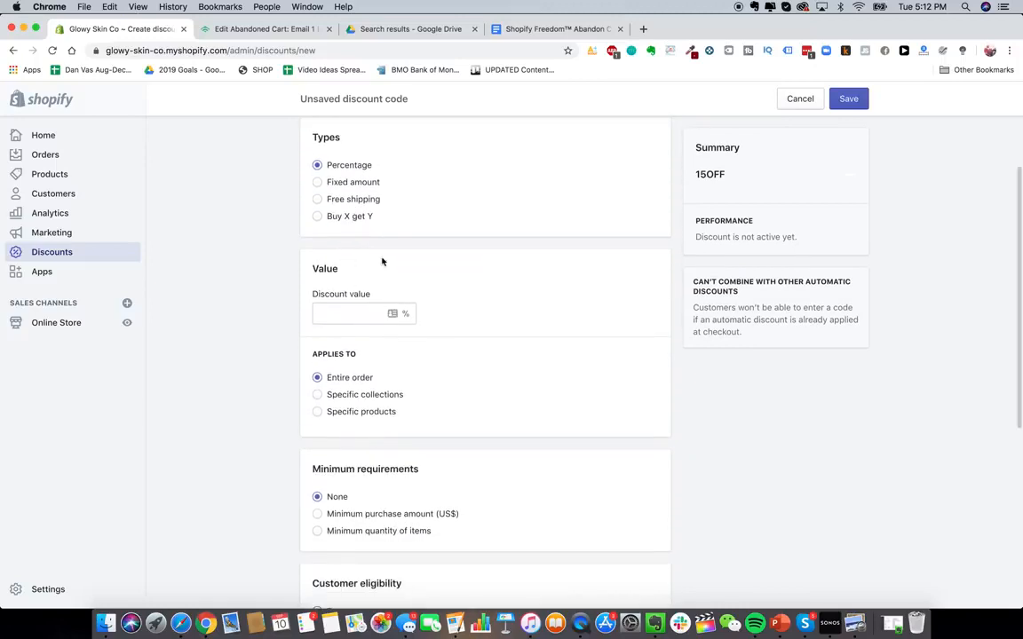
pyautogui.click(380, 310)
pyautogui.write('15')
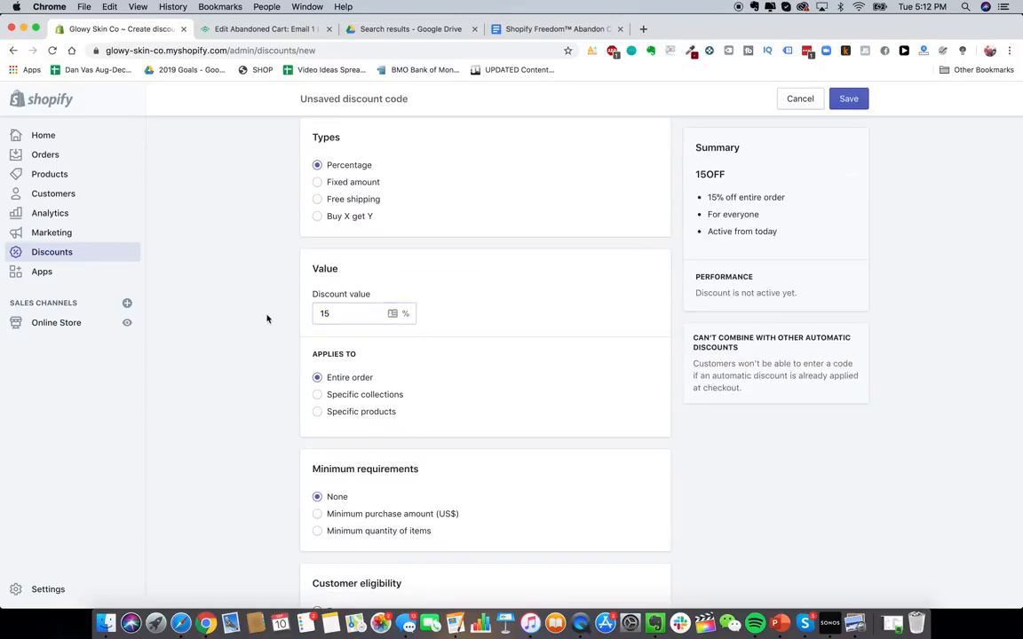
pyautogui.scroll(-3, 347, 247)
pyautogui.scroll(-4, 358, 237)
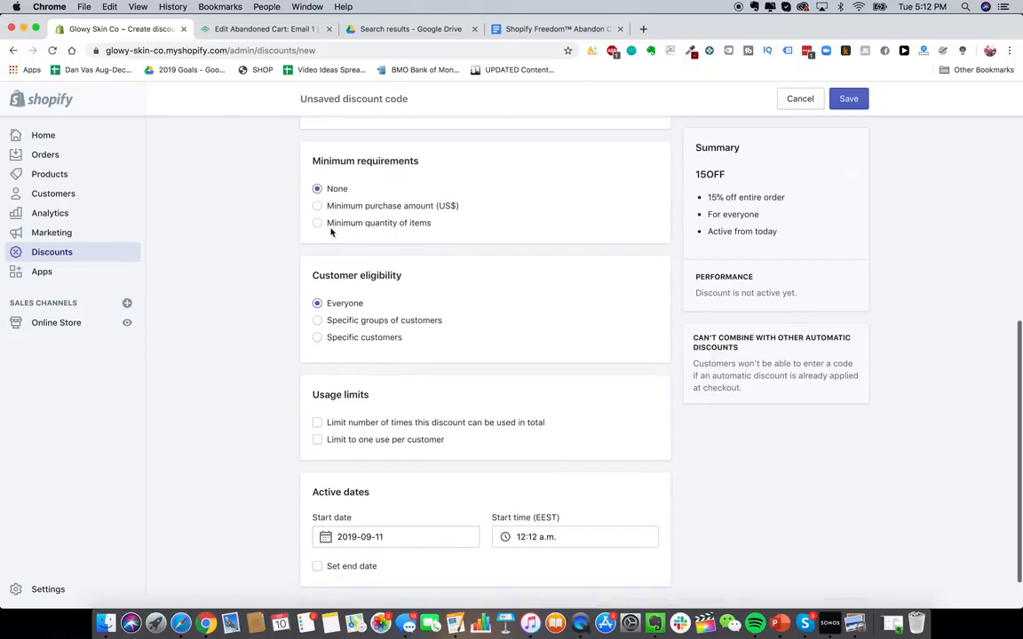
pyautogui.scroll(1, 369, 257)
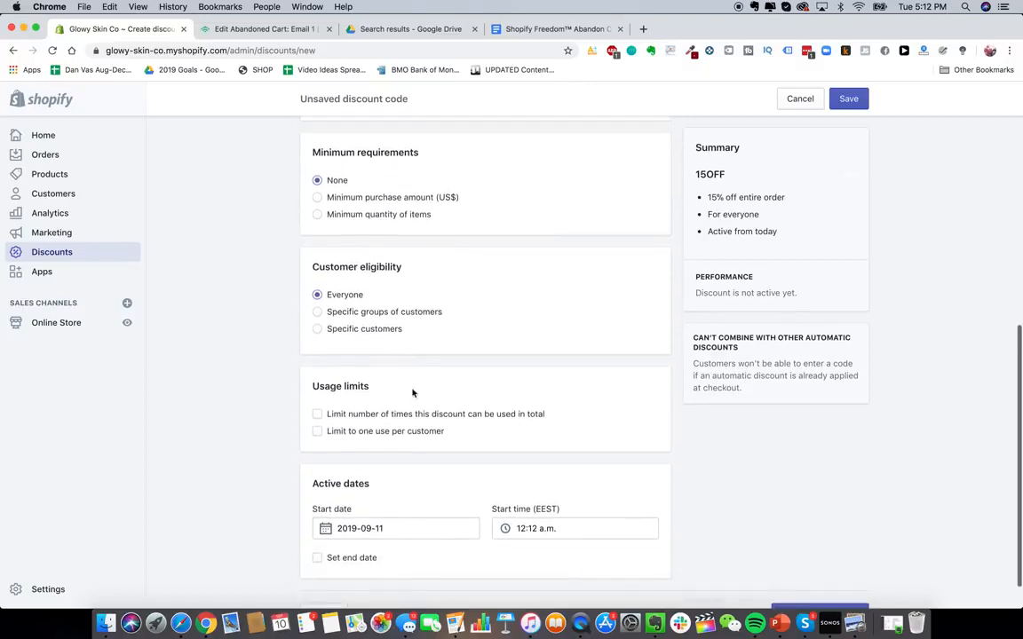
pyautogui.scroll(-1, 419, 415)
pyautogui.click(384, 398)
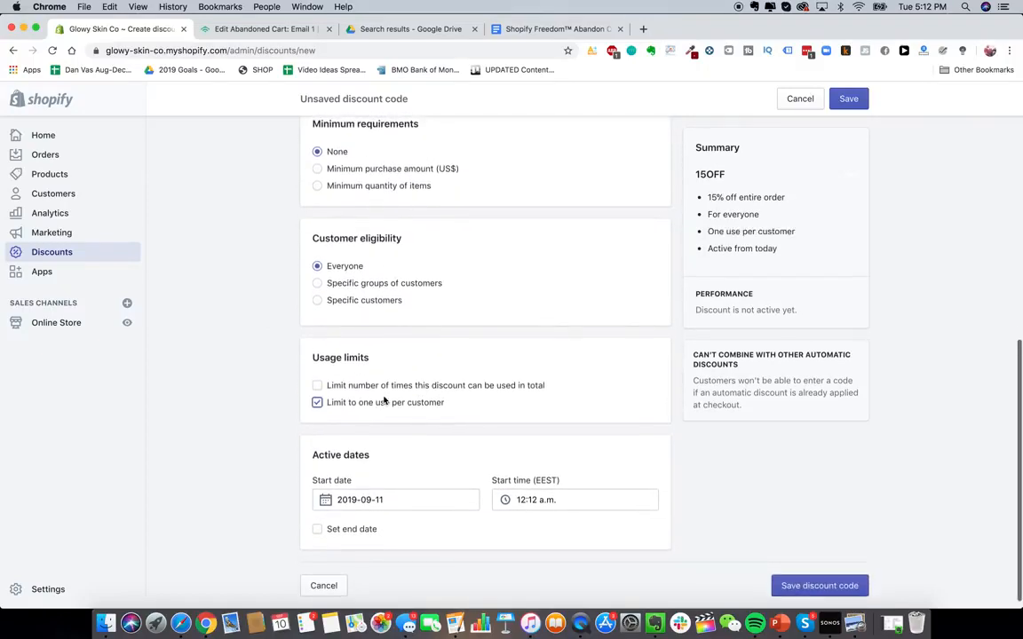
# - Restrict the discount's customer eligibility to the Abandoned checkouts customer group
pyautogui.scroll(3, 404, 471)
pyautogui.scroll(-1, 402, 546)
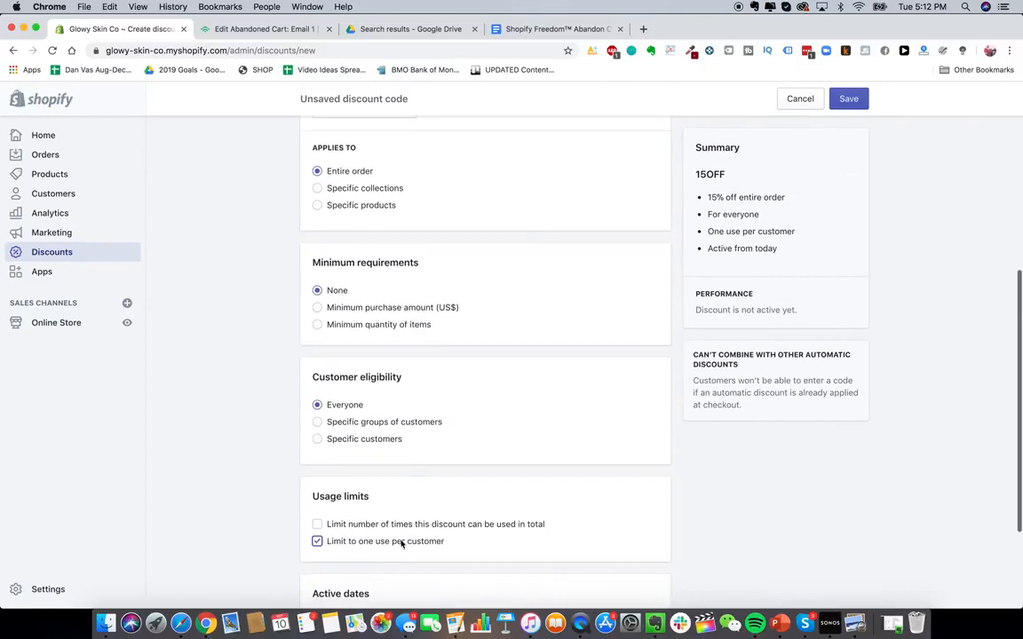
pyautogui.click(384, 424)
pyautogui.scroll(-2, 247, 415)
pyautogui.click(416, 404)
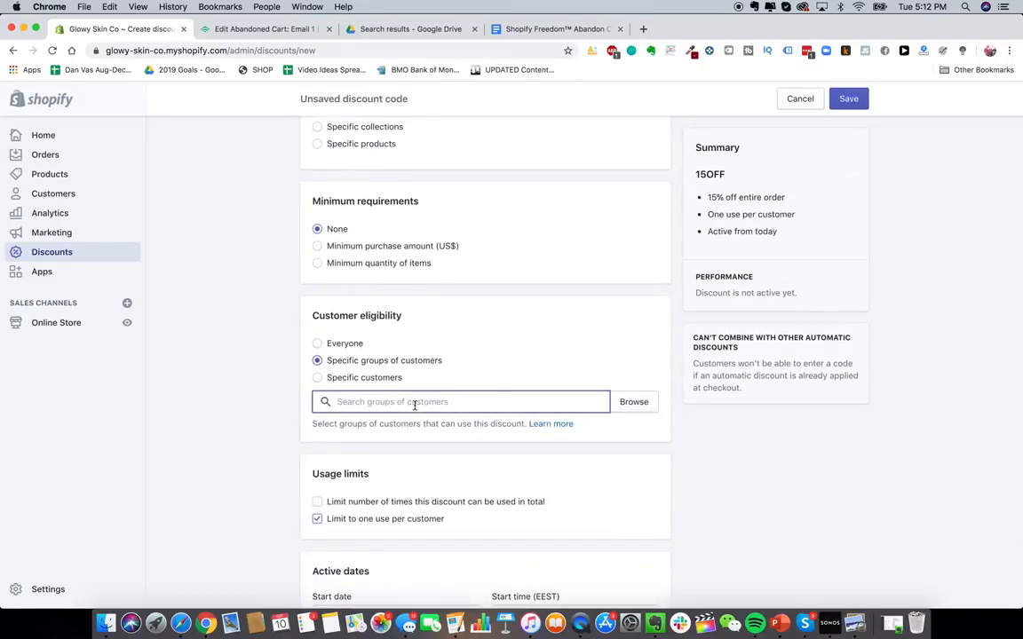
pyautogui.click(633, 404)
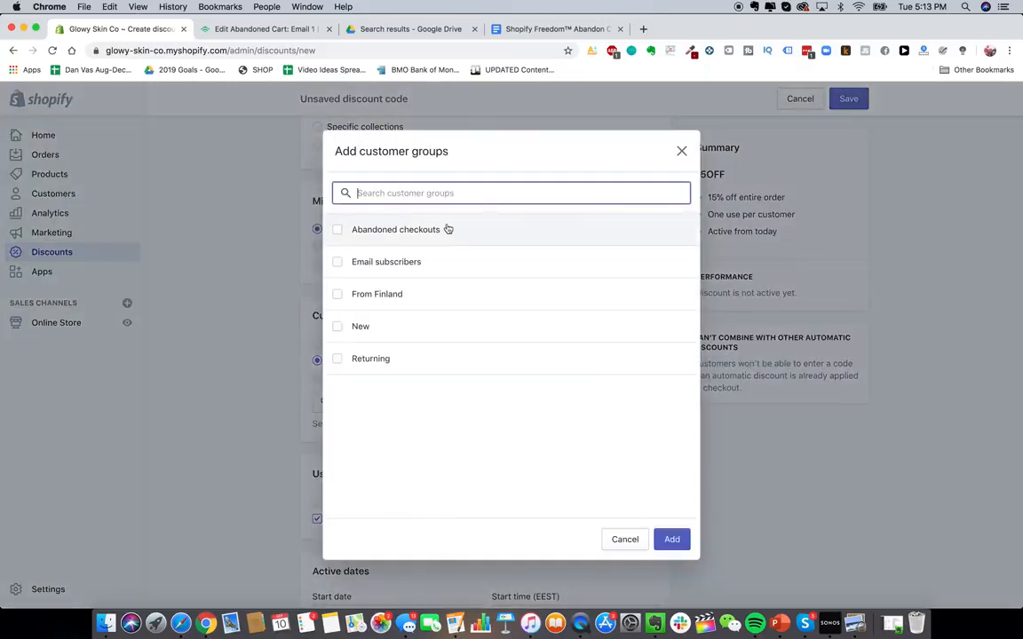
pyautogui.click(438, 232)
pyautogui.click(672, 539)
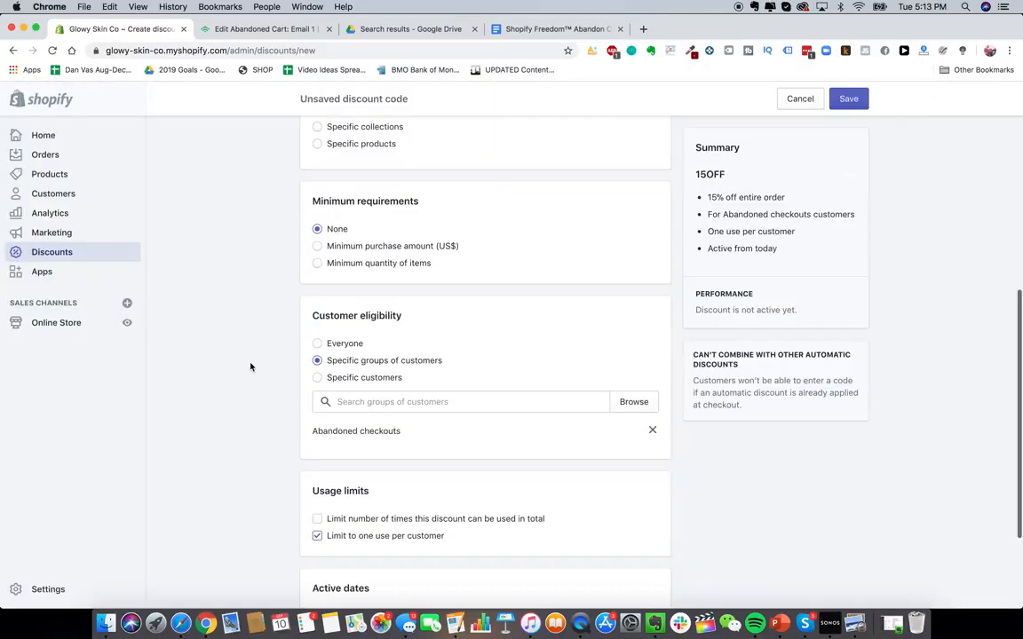
# - Review the discount code's settings and active dates across the form
pyautogui.scroll(2, 251, 366)
pyautogui.scroll(7, 250, 366)
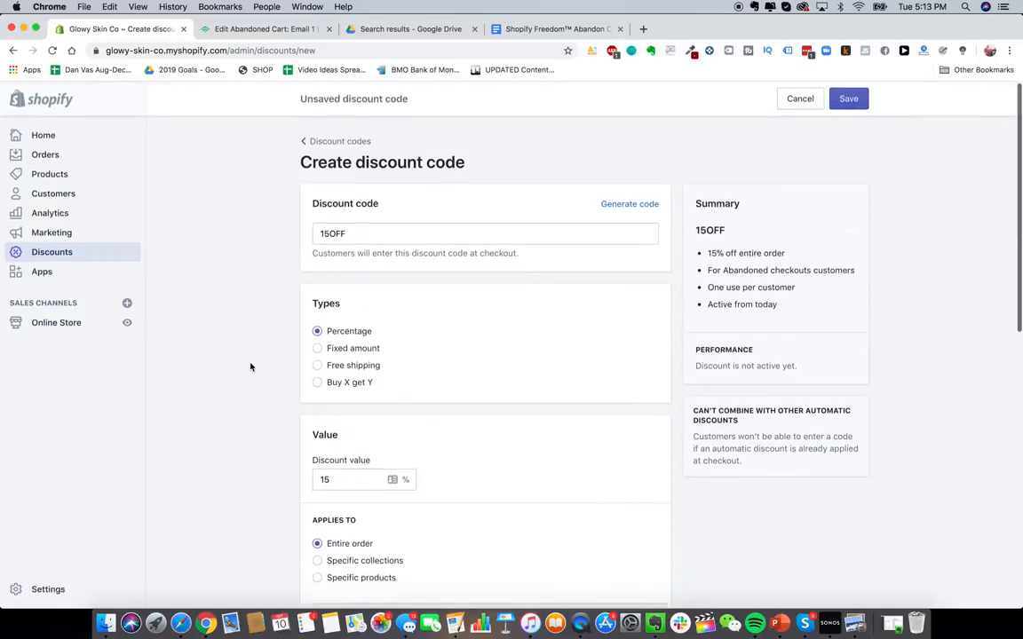
pyautogui.scroll(-7, 463, 493)
pyautogui.scroll(-5, 463, 493)
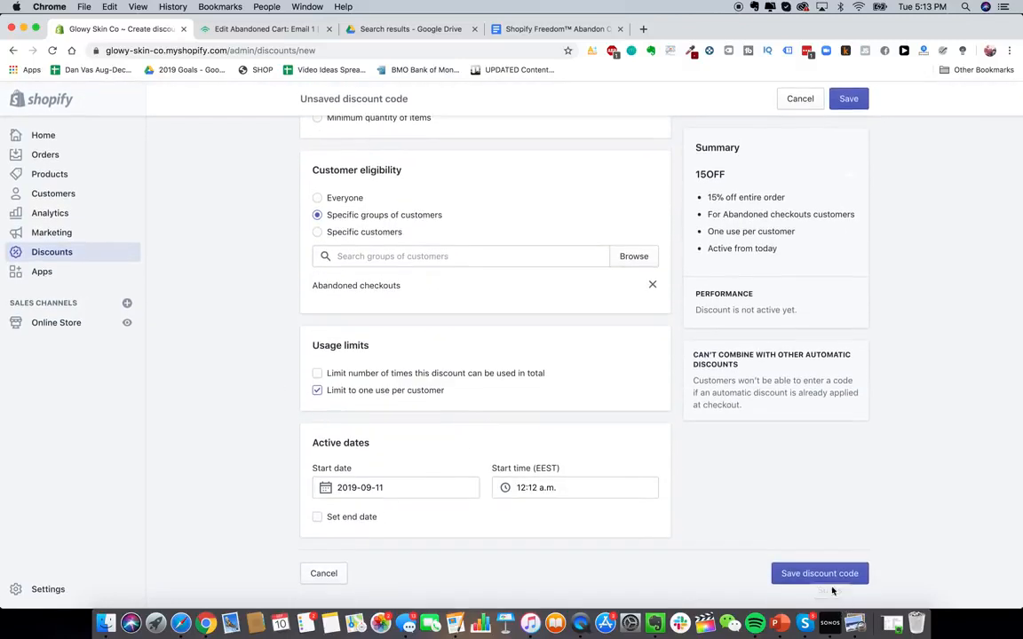
pyautogui.click(427, 489)
pyautogui.click(233, 365)
pyautogui.scroll(2, 342, 437)
pyautogui.scroll(-2, 341, 438)
pyautogui.scroll(2, 343, 439)
pyautogui.scroll(-2, 348, 459)
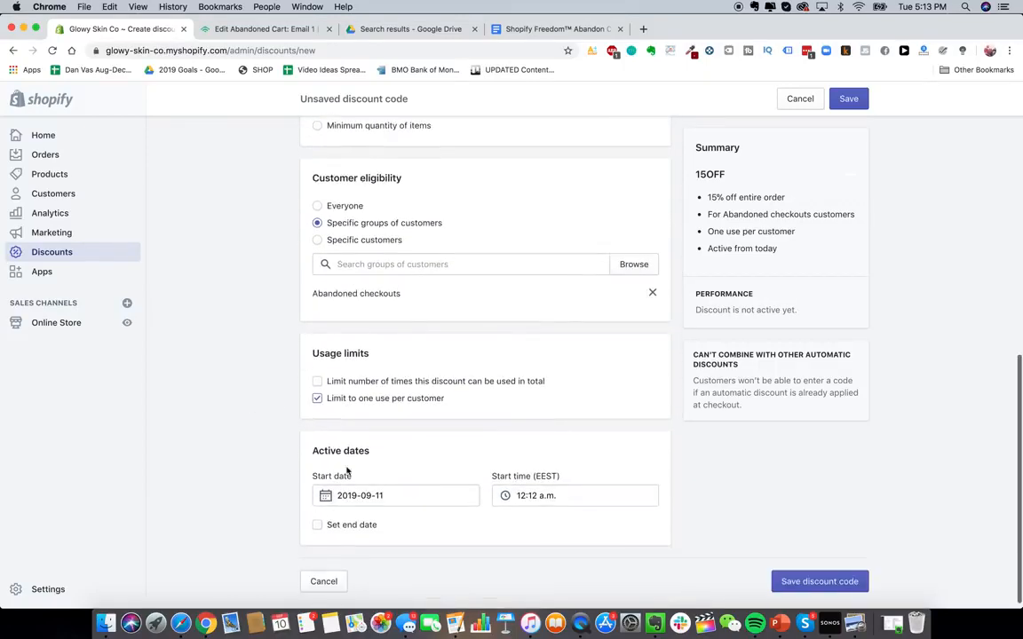
pyautogui.scroll(5, 347, 472)
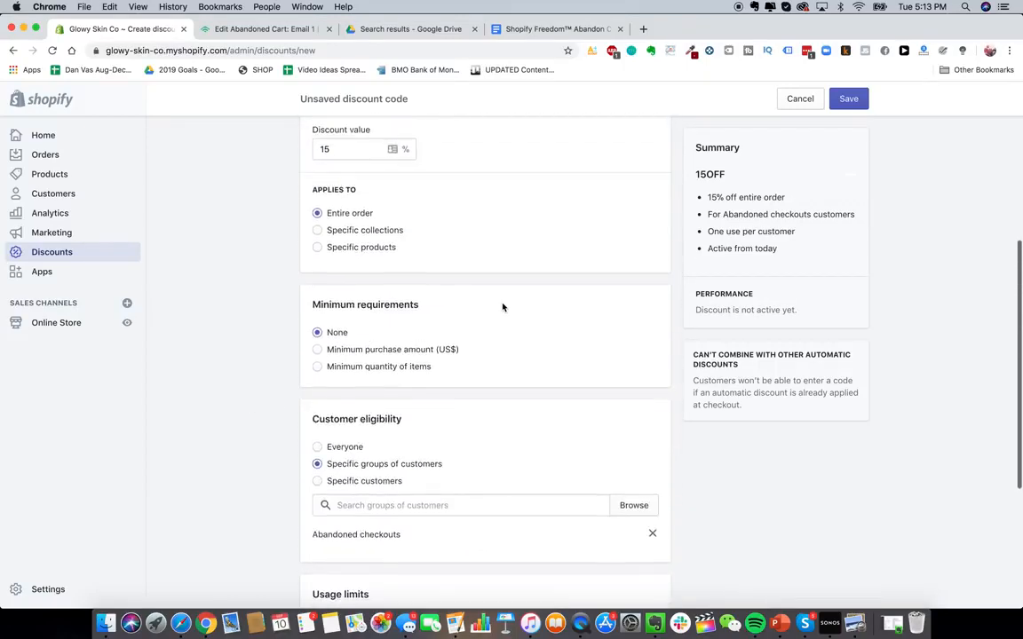
# - Copy the 4FBLFH2H code from the email's main text and paste it after USE CODE AT CHECKOUT: in the code block
pyautogui.click(263, 29)
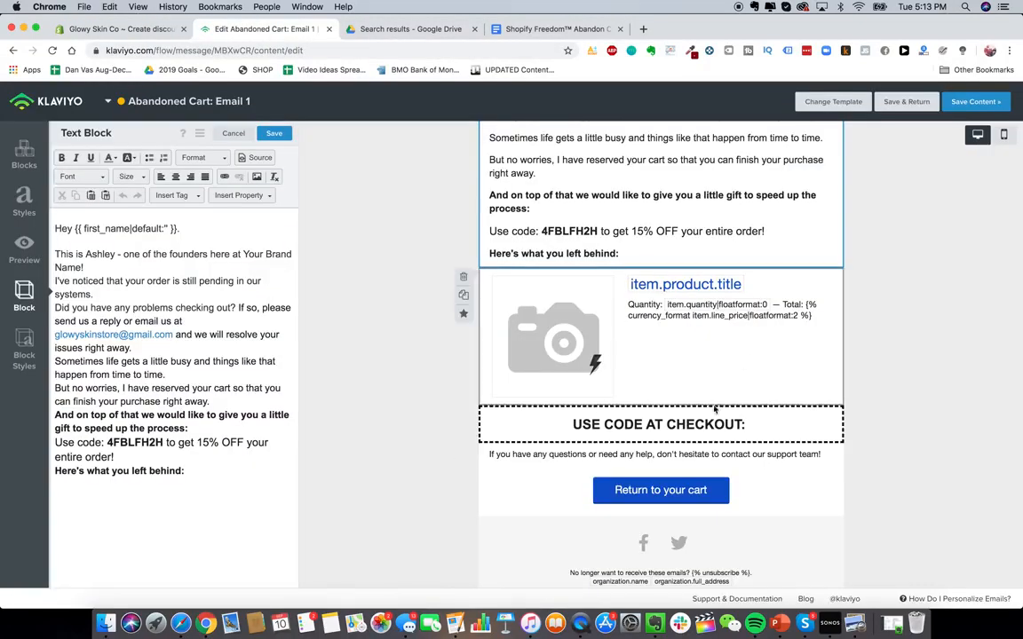
pyautogui.doubleClick(158, 443)
pyautogui.press('super+c')
pyautogui.click(244, 315)
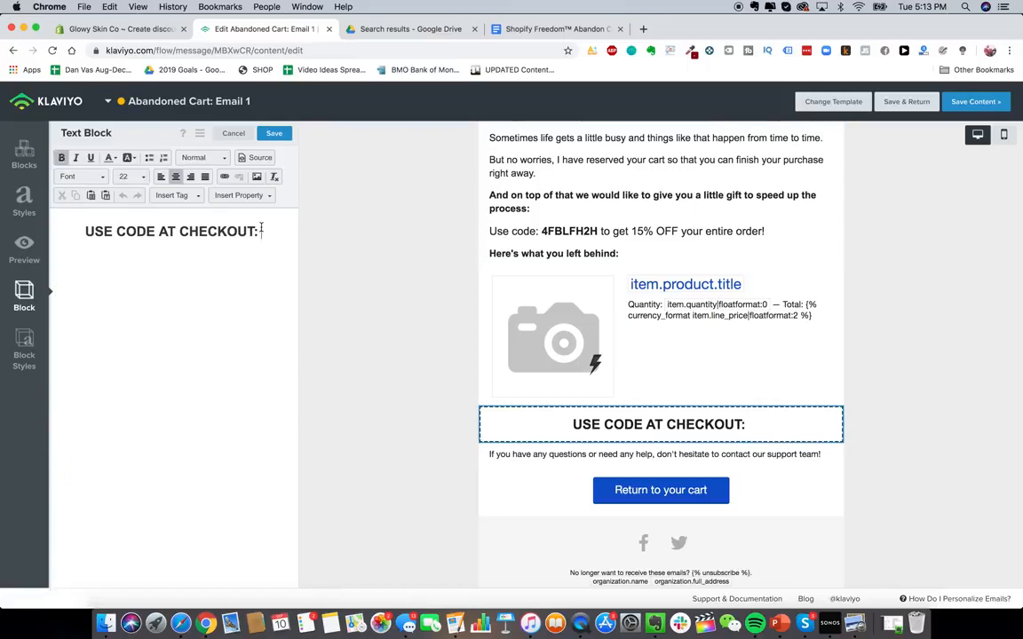
pyautogui.press('cmd+v')
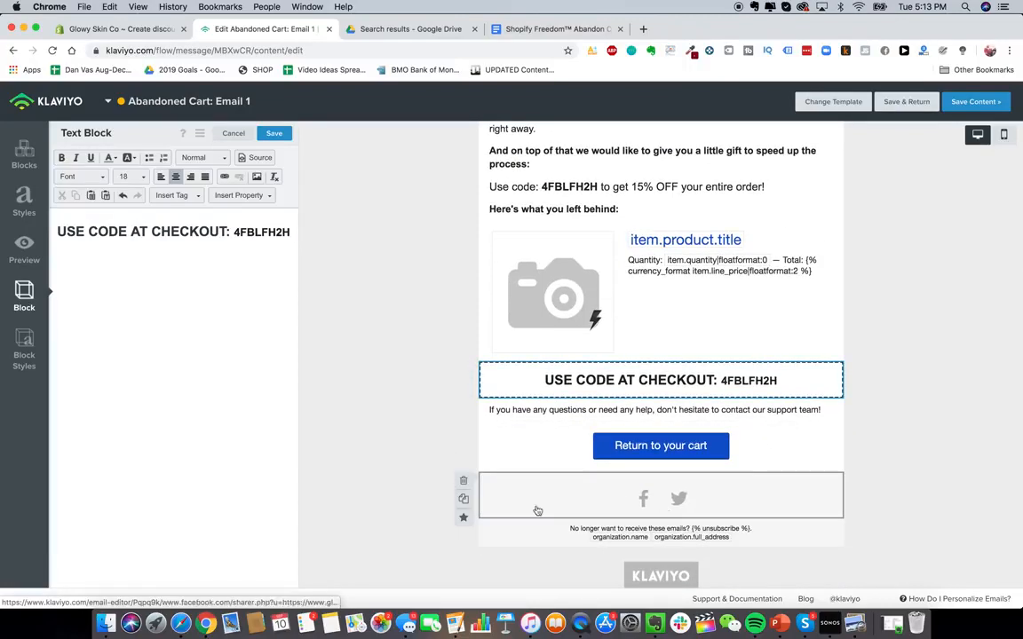
# - Save the email content and return to the message settings
pyautogui.scroll(-3, 571, 448)
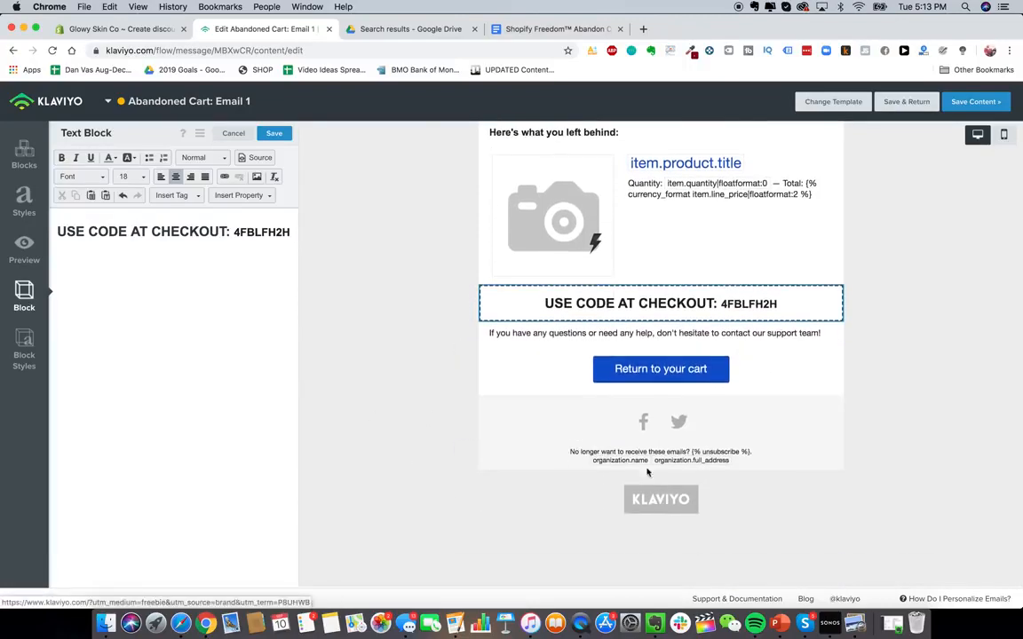
pyautogui.scroll(1, 656, 409)
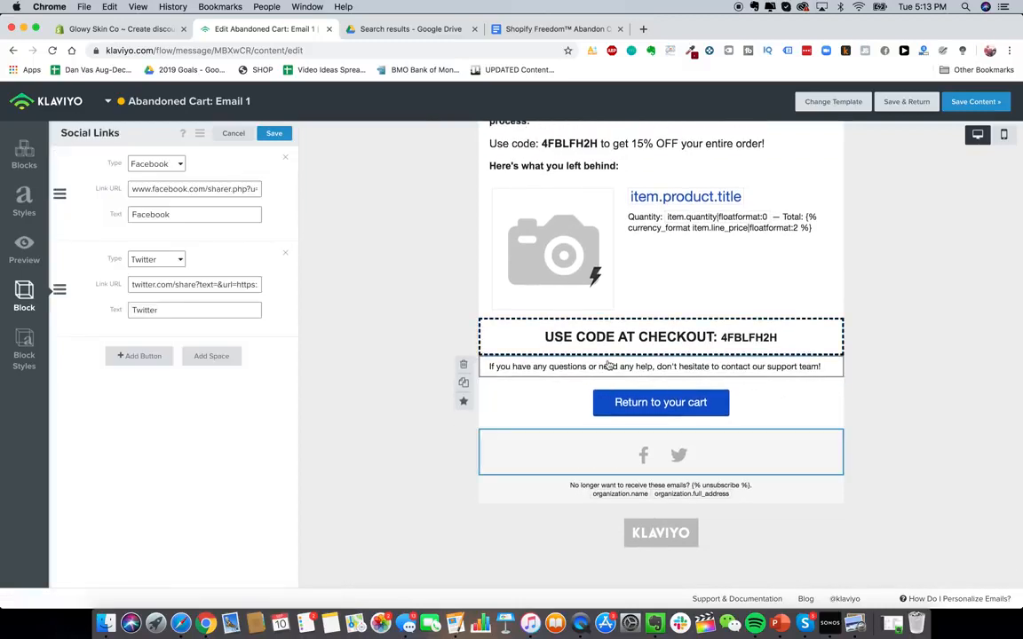
pyautogui.scroll(1, 507, 289)
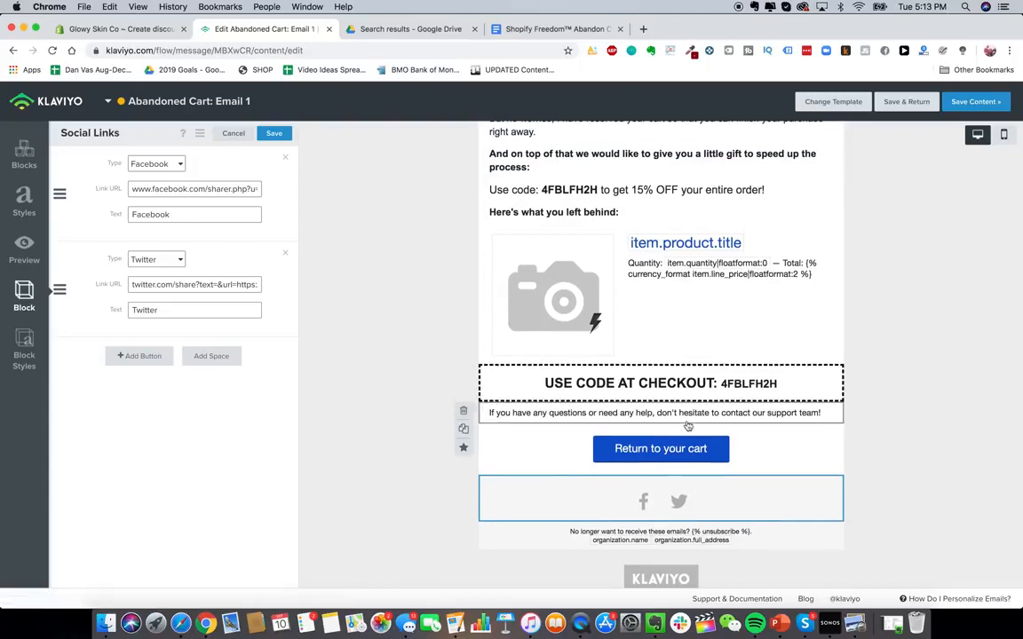
pyautogui.scroll(5, 649, 396)
pyautogui.click(919, 105)
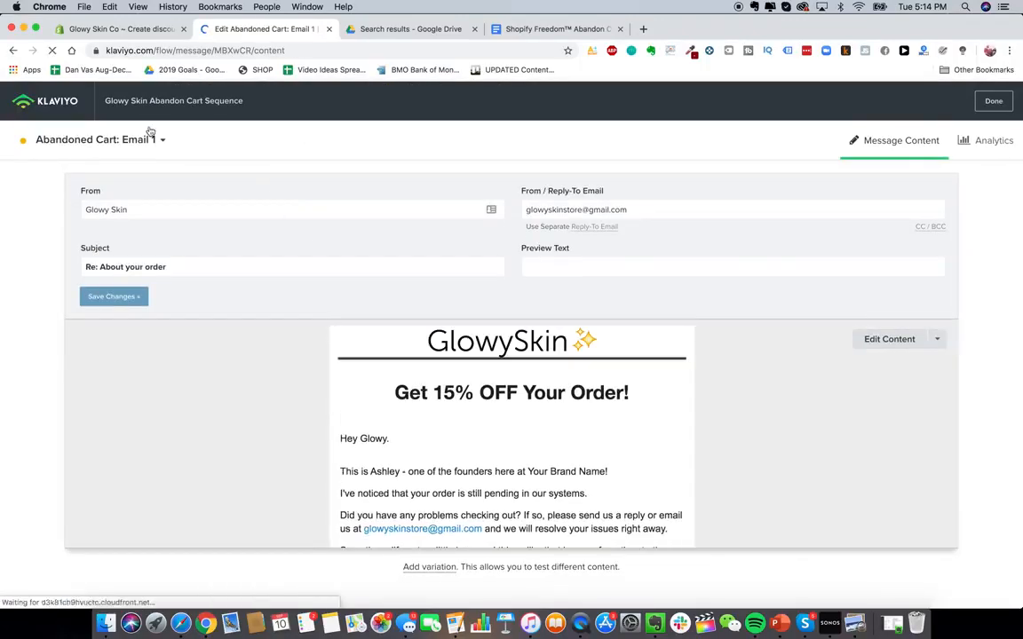
# - Go back to the flow and change the time delay before the first email to 2 hours
pyautogui.click(65, 106)
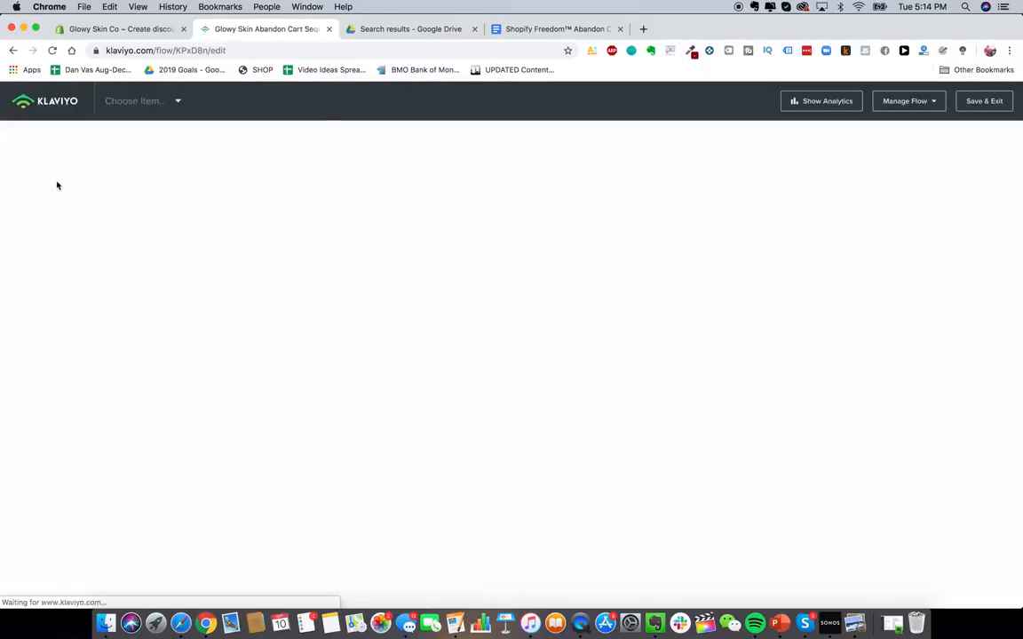
pyautogui.click(630, 322)
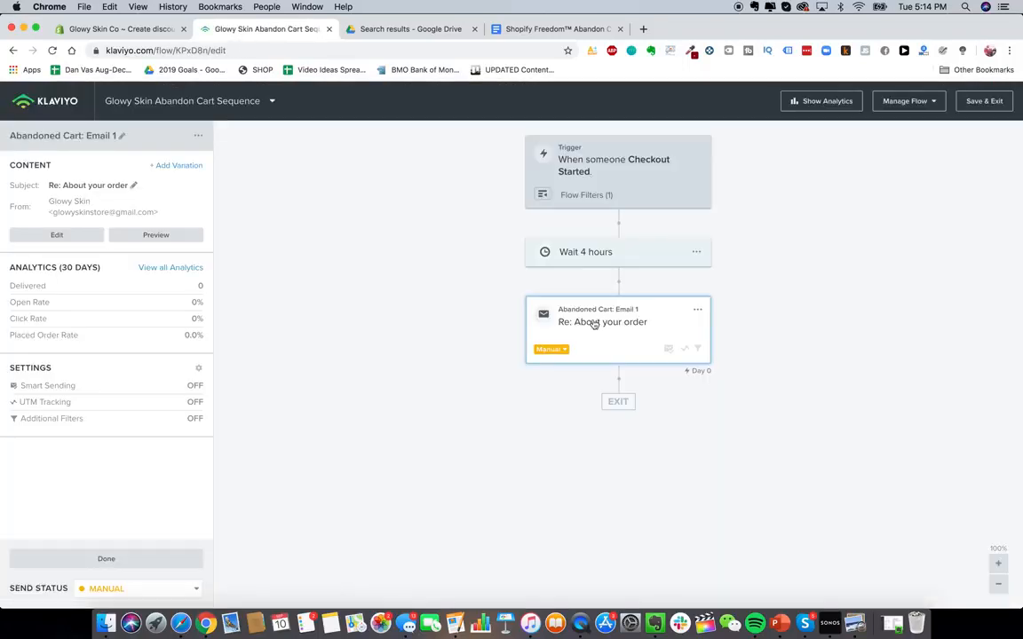
pyautogui.click(590, 259)
pyautogui.doubleClick(22, 194)
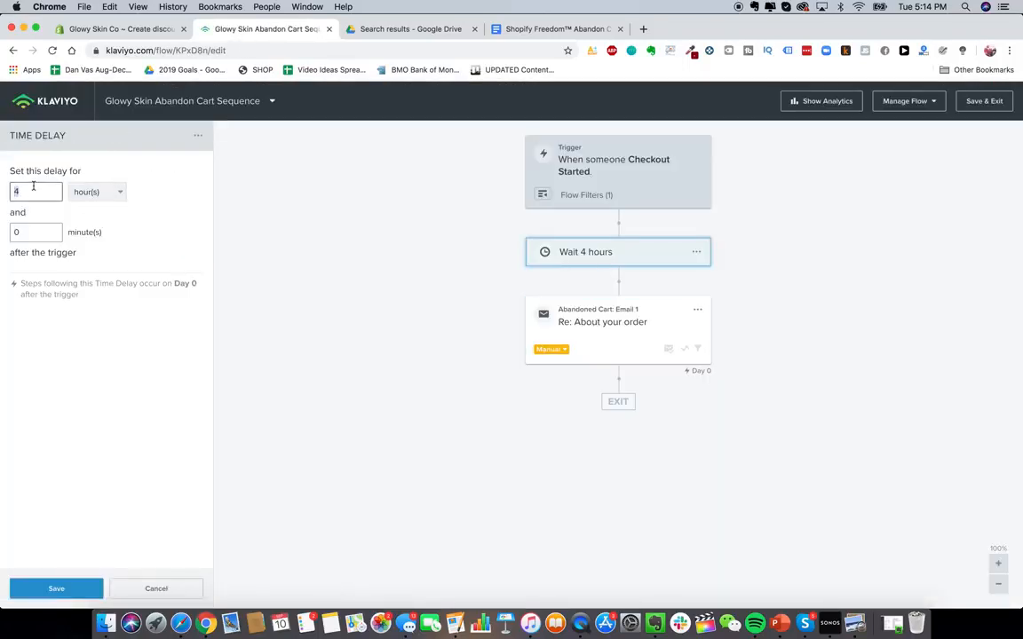
pyautogui.write('2')
pyautogui.click(68, 590)
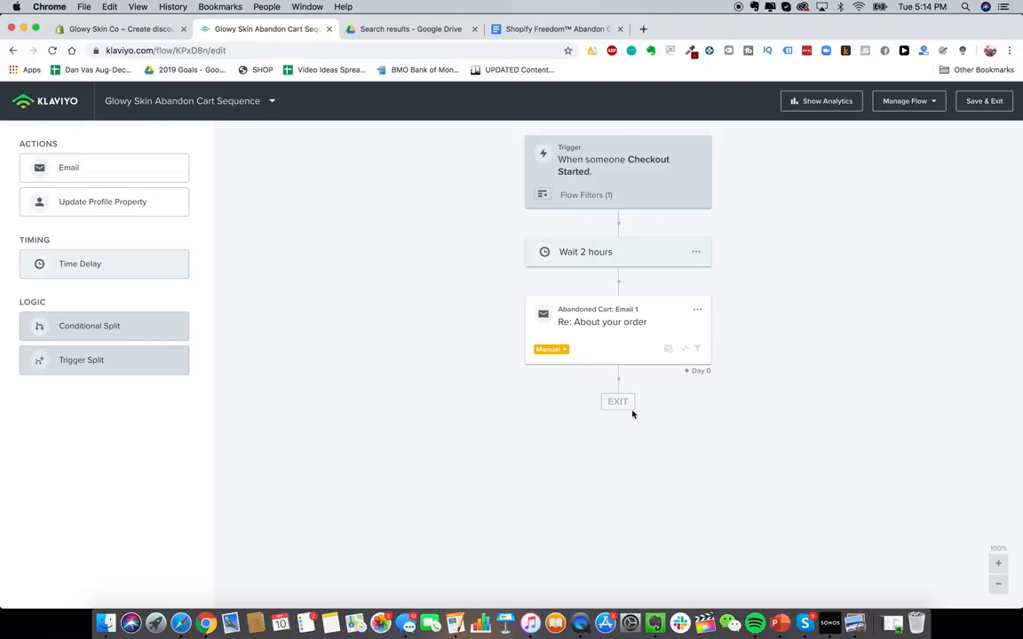
pyautogui.click(550, 305)
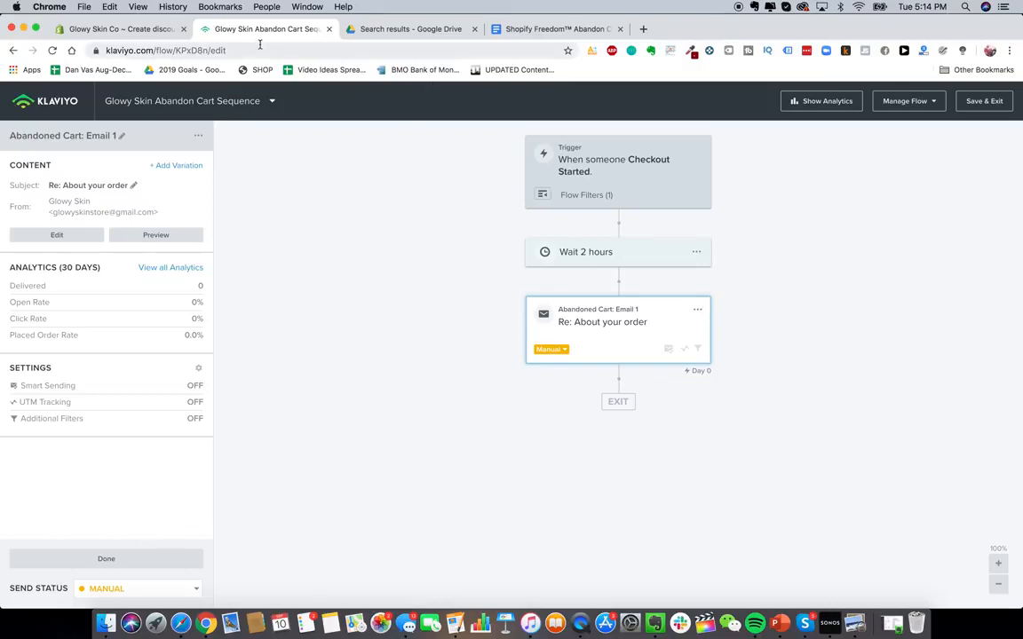
# - Close the Klaviyo flow tab and open the SMSBump app's settings in the Shopify admin
pyautogui.press('super+w')
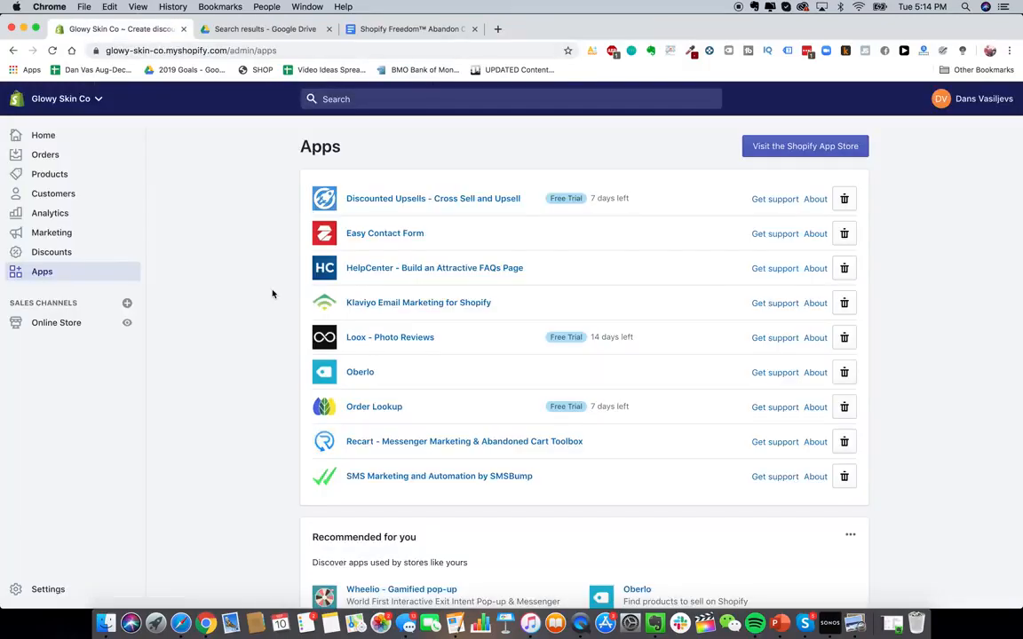
pyautogui.click(487, 478)
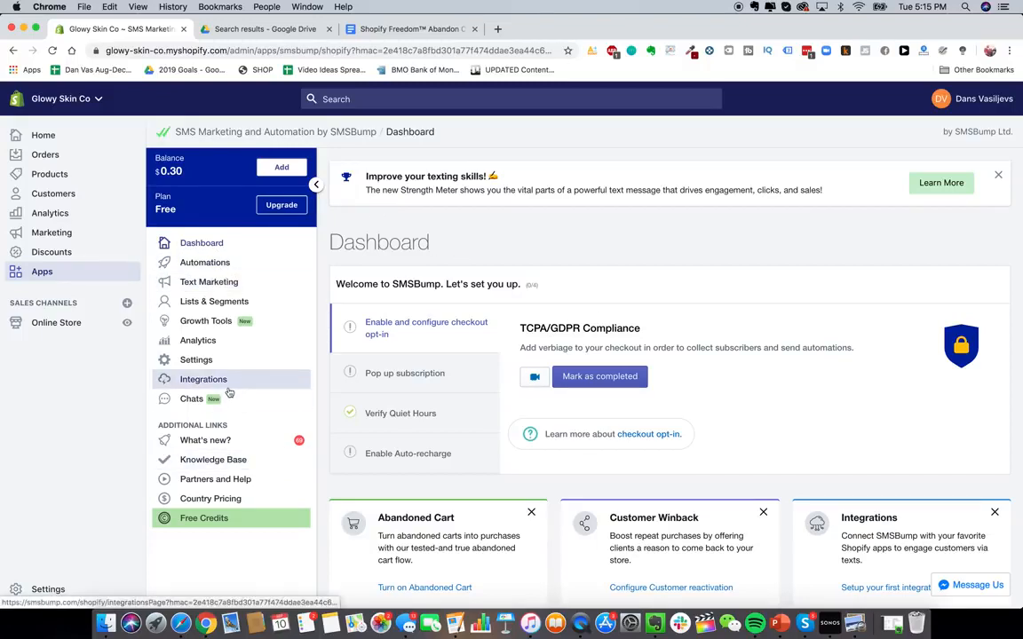
pyautogui.click(196, 360)
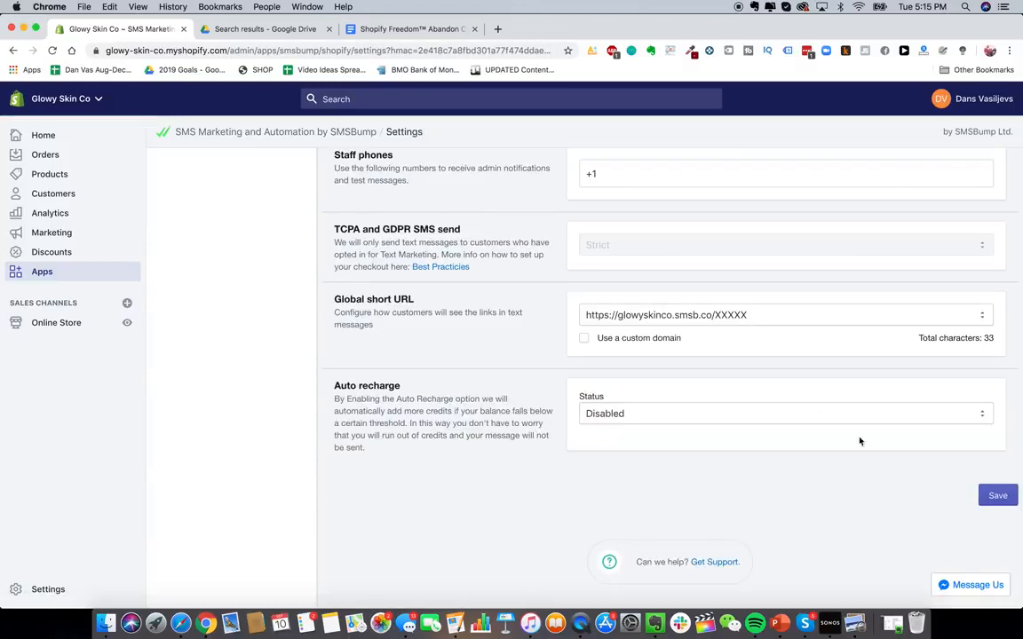
# - Enable auto recharge in the SMSBump settings
pyautogui.click(672, 418)
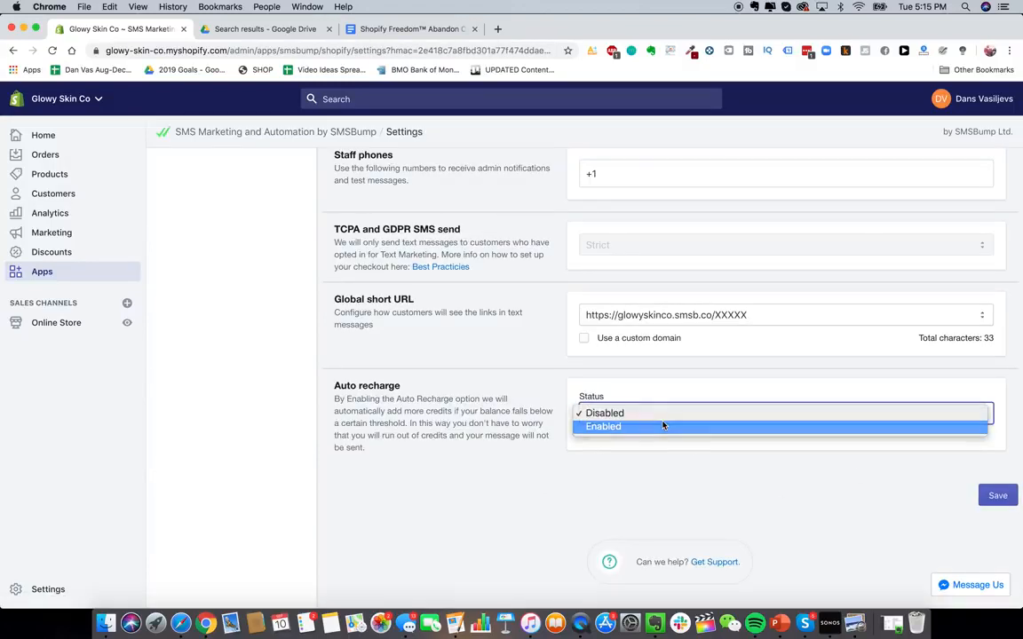
pyautogui.click(664, 425)
pyautogui.scroll(-3, 636, 439)
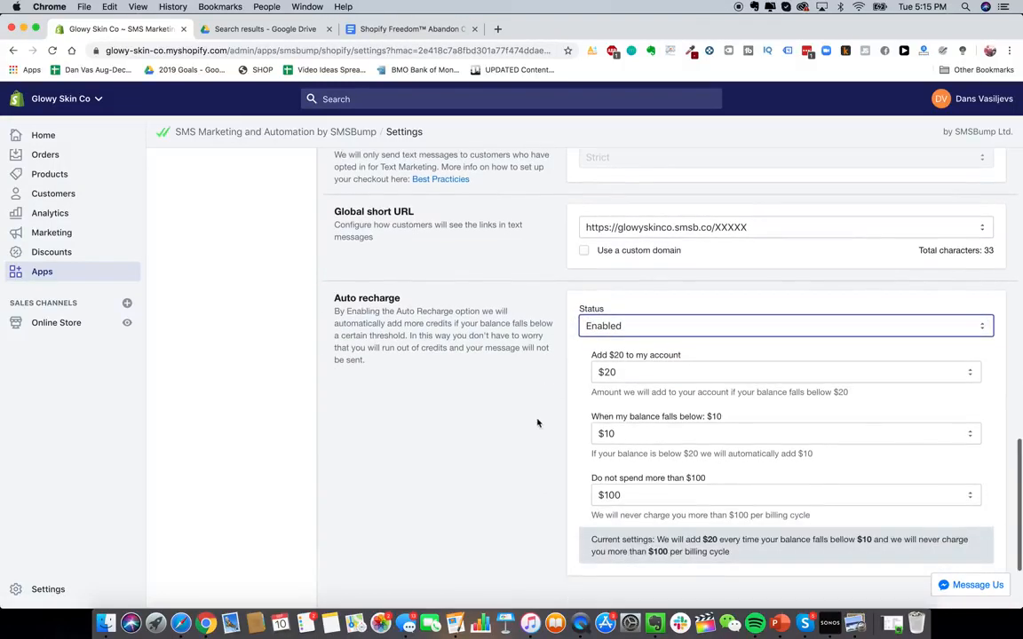
pyautogui.scroll(-1, 594, 436)
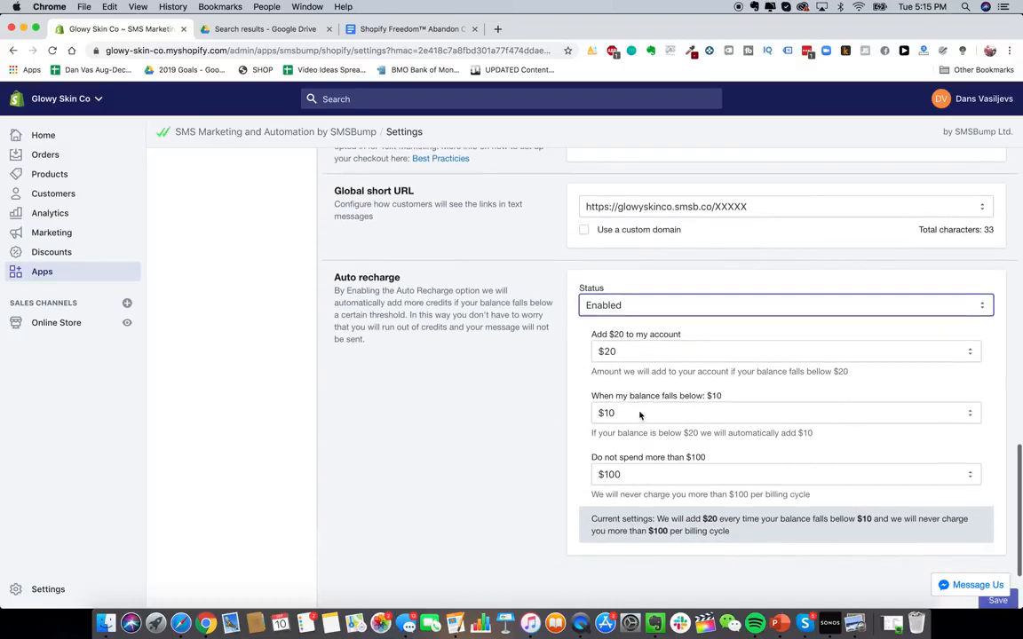
# - Set the auto recharge spending limit to $1000
pyautogui.click(603, 413)
pyautogui.click(606, 413)
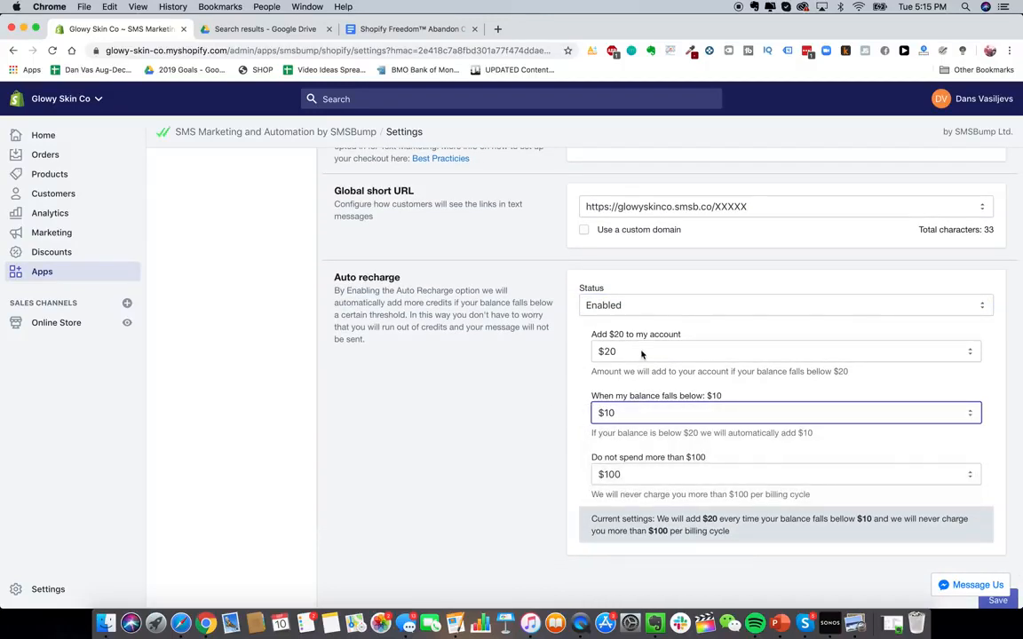
pyautogui.scroll(-1, 515, 427)
pyautogui.click(666, 456)
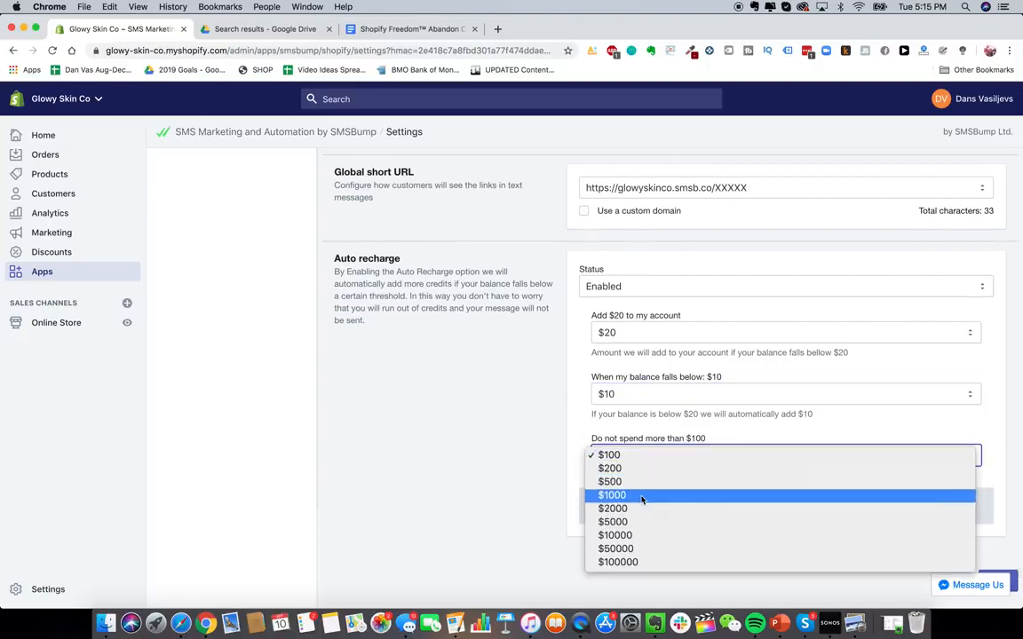
pyautogui.click(644, 494)
# - Review the first message of the SMS Bump abandon cart template in the Google Doc
pyautogui.scroll(5, 535, 449)
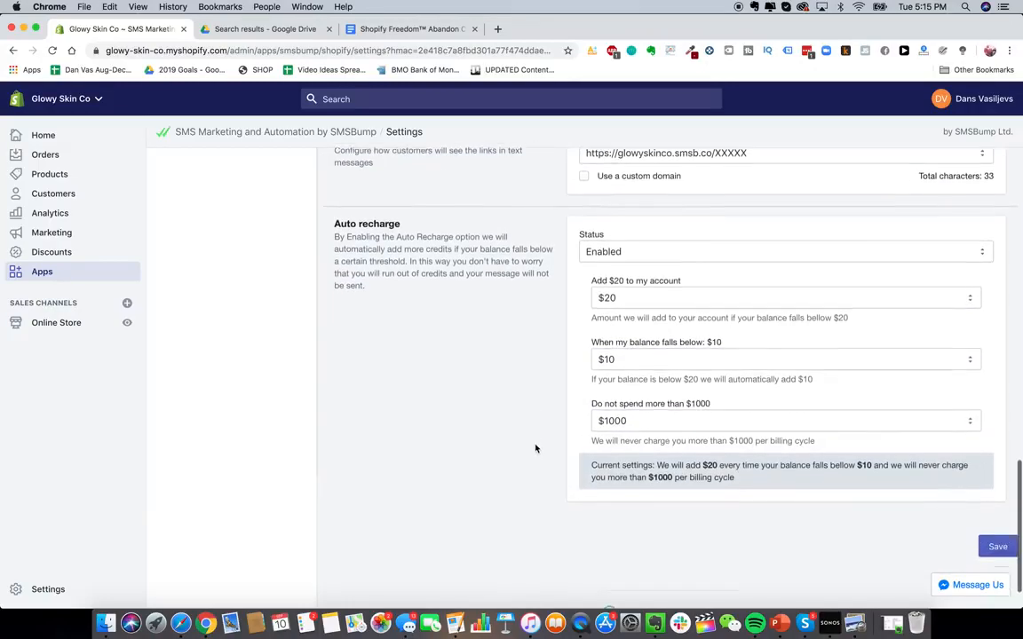
pyautogui.scroll(-2, 536, 448)
pyautogui.scroll(8, 497, 399)
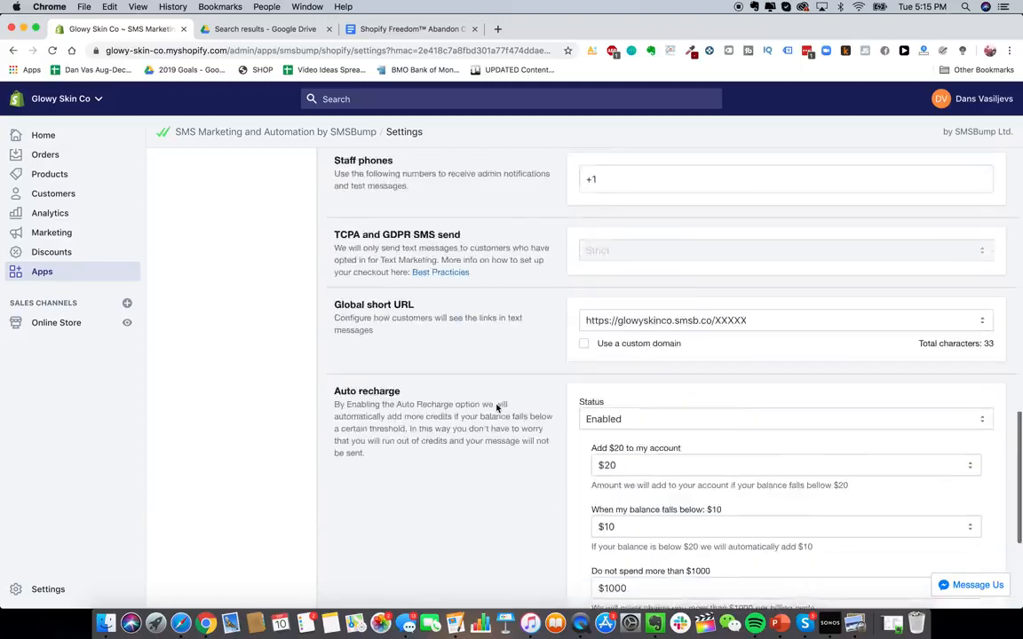
pyautogui.scroll(-3, 359, 286)
pyautogui.press('super+3')
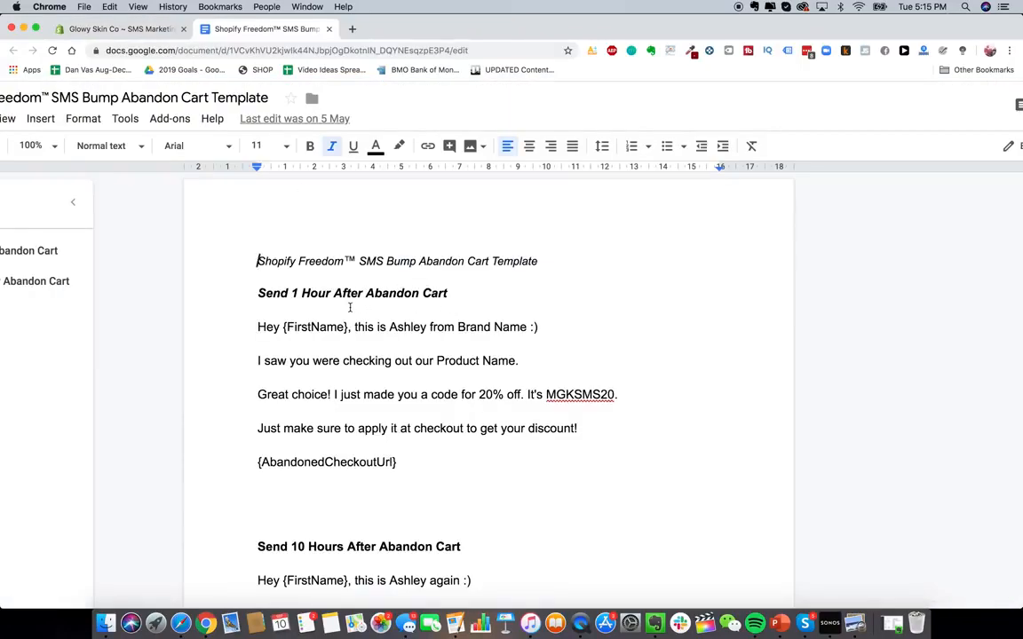
pyautogui.click(259, 277)
pyautogui.moveTo(258, 328); pyautogui.dragTo(471, 465)
pyautogui.click(470, 465)
pyautogui.moveTo(258, 462); pyautogui.dragTo(435, 469)
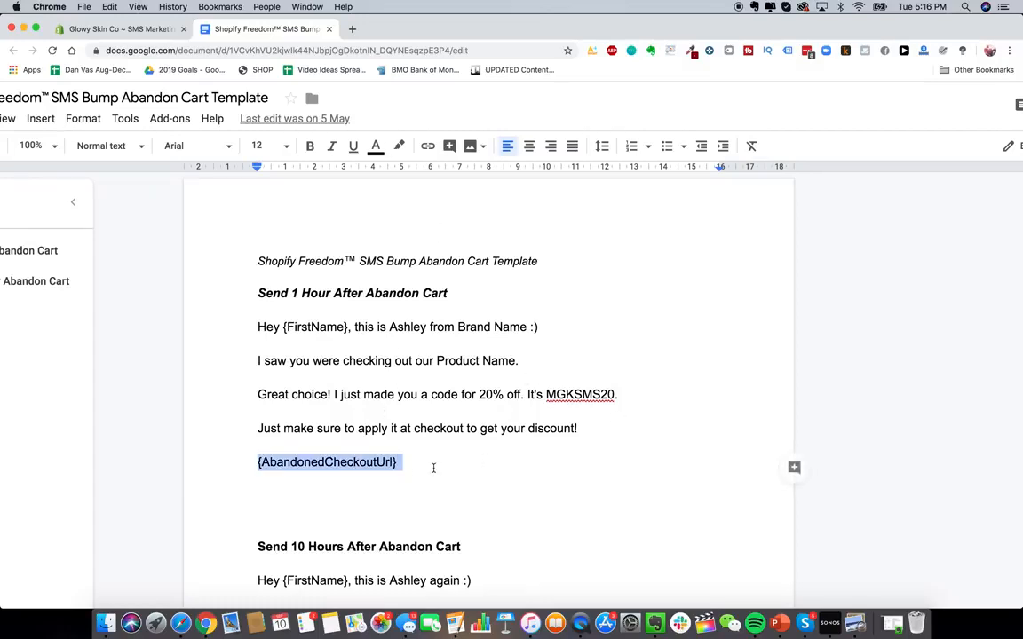
pyautogui.click(287, 326)
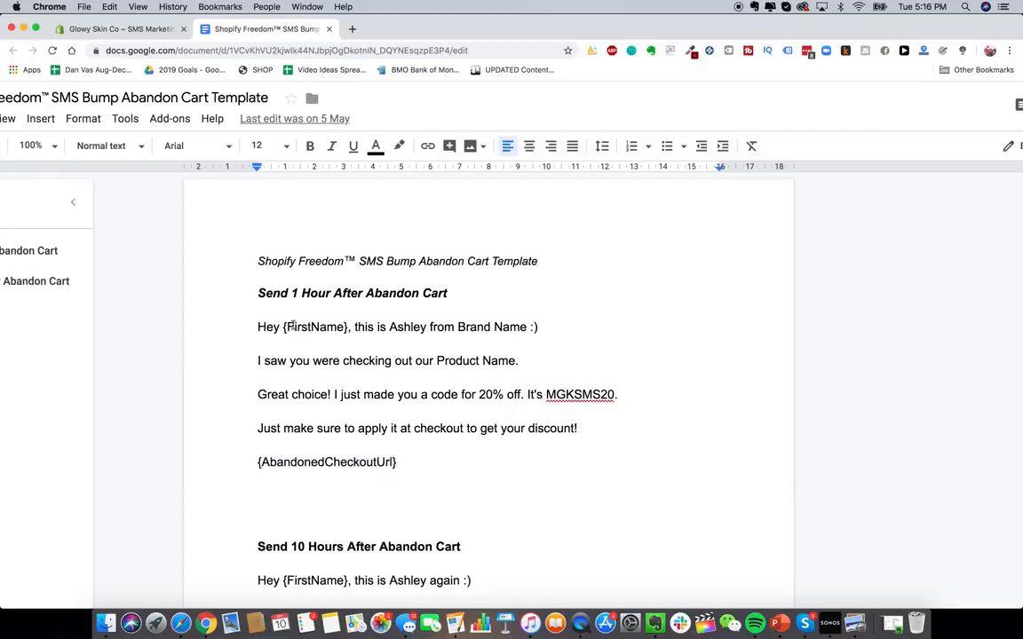
# - Create a new SMSBump automation named Abandon Cart Text #1
pyautogui.click(114, 28)
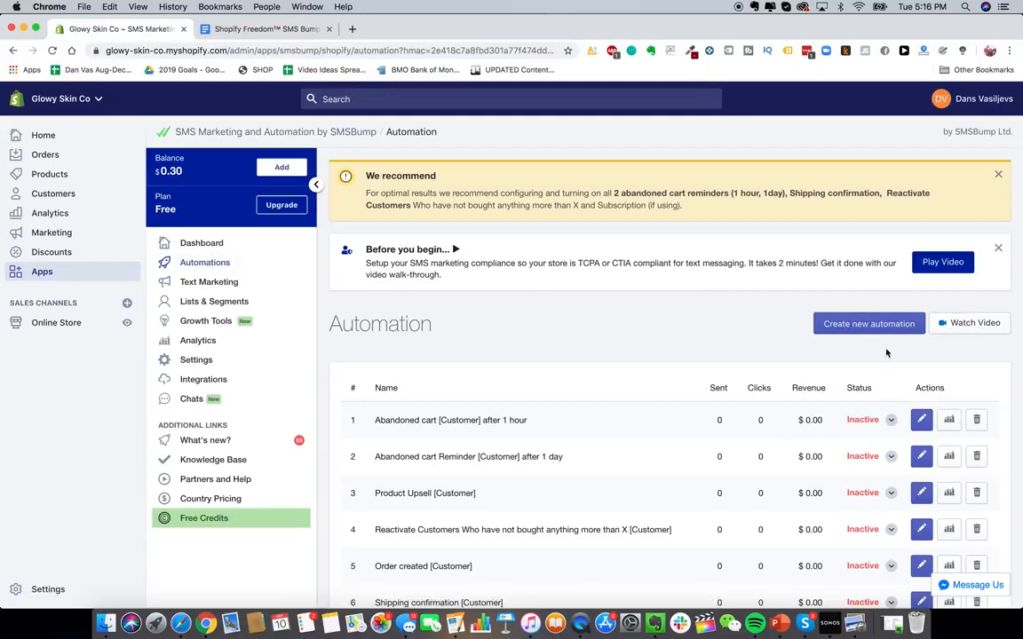
pyautogui.click(870, 325)
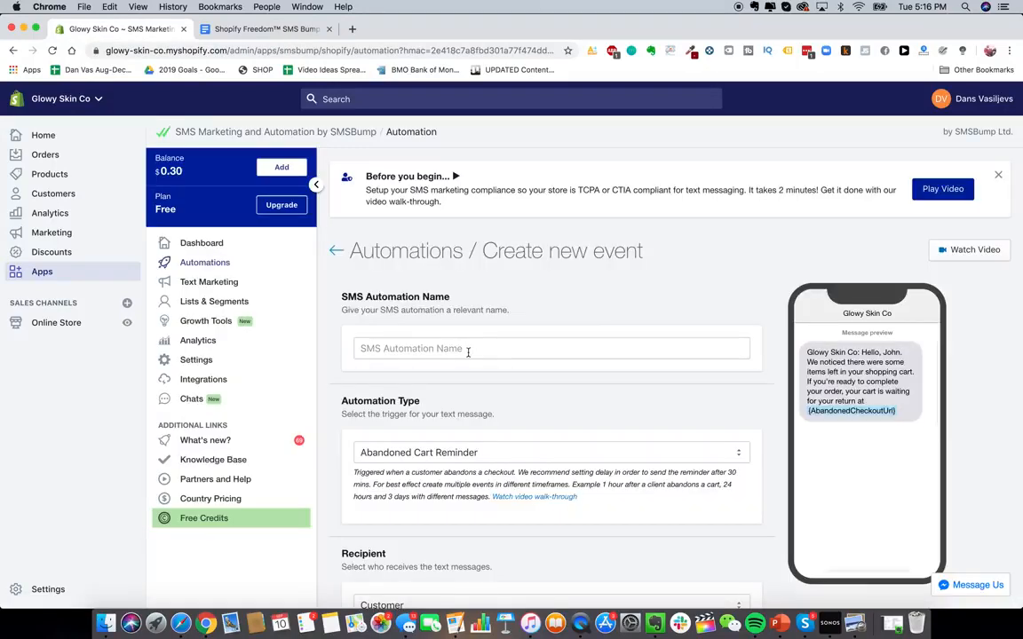
pyautogui.click(467, 351)
pyautogui.write('ABANADON CA')
pyautogui.press('super+a')
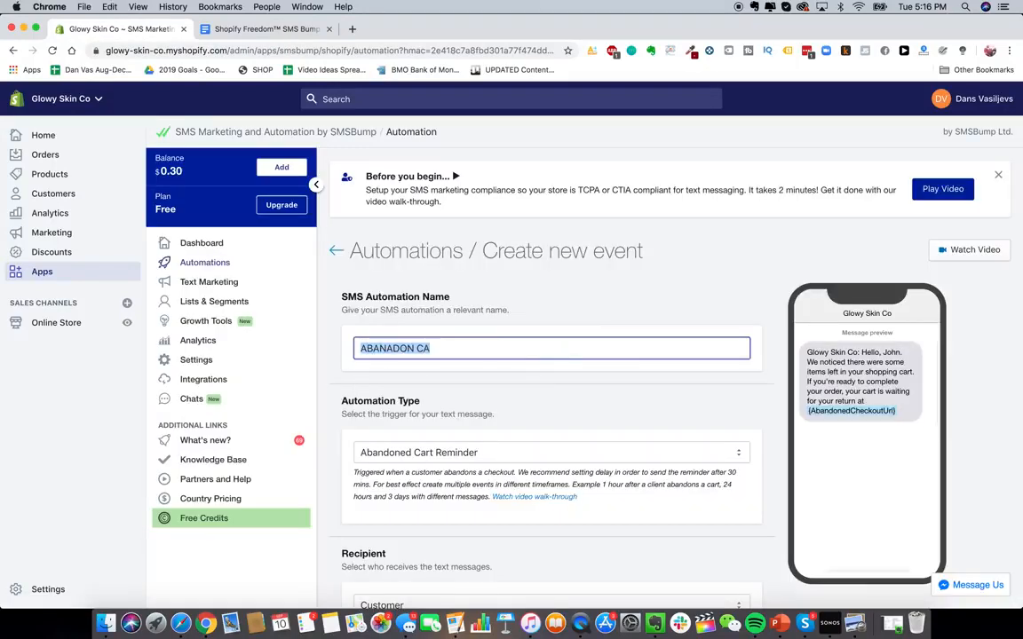
pyautogui.write('Abandon Cart ')
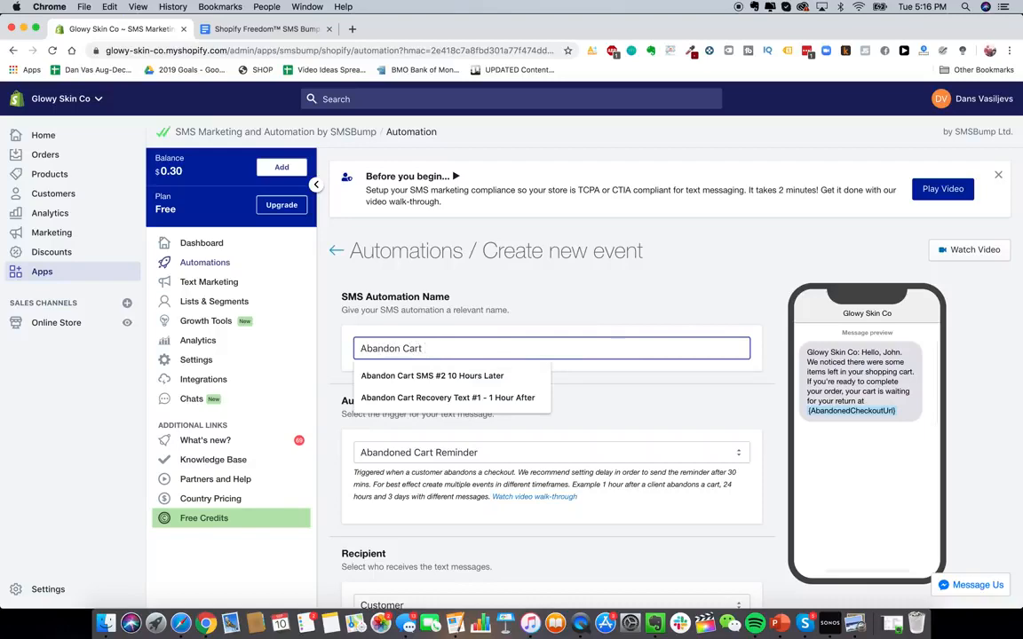
pyautogui.write('Text #1')
# - Keep the automation type as Abandoned Cart Reminder and the recipient as Customer
pyautogui.scroll(-3, 603, 324)
pyautogui.click(603, 322)
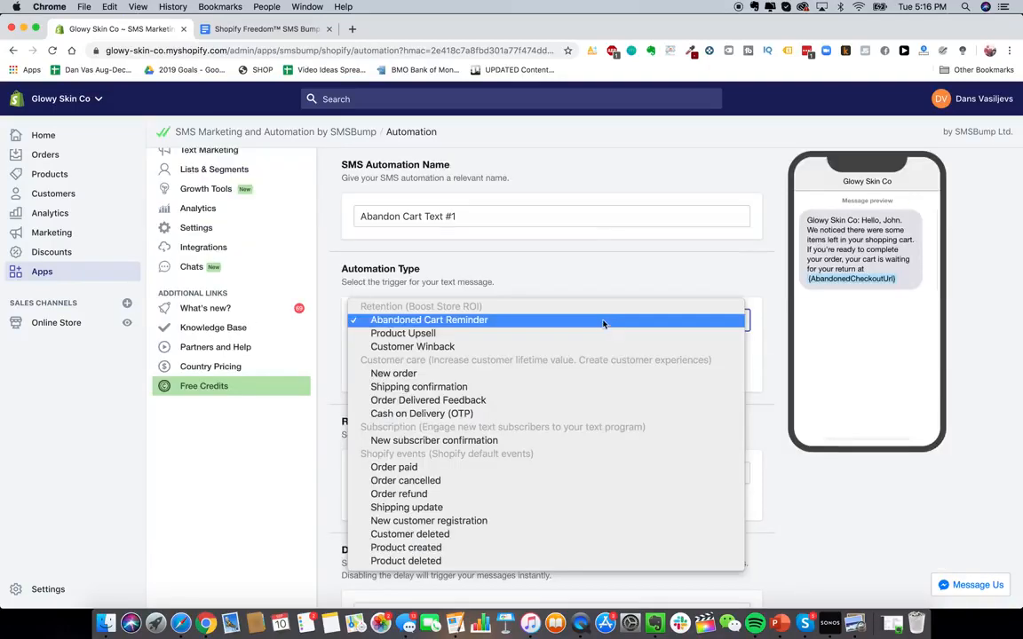
pyautogui.click(597, 283)
pyautogui.scroll(-3, 564, 401)
pyautogui.scroll(-1, 571, 369)
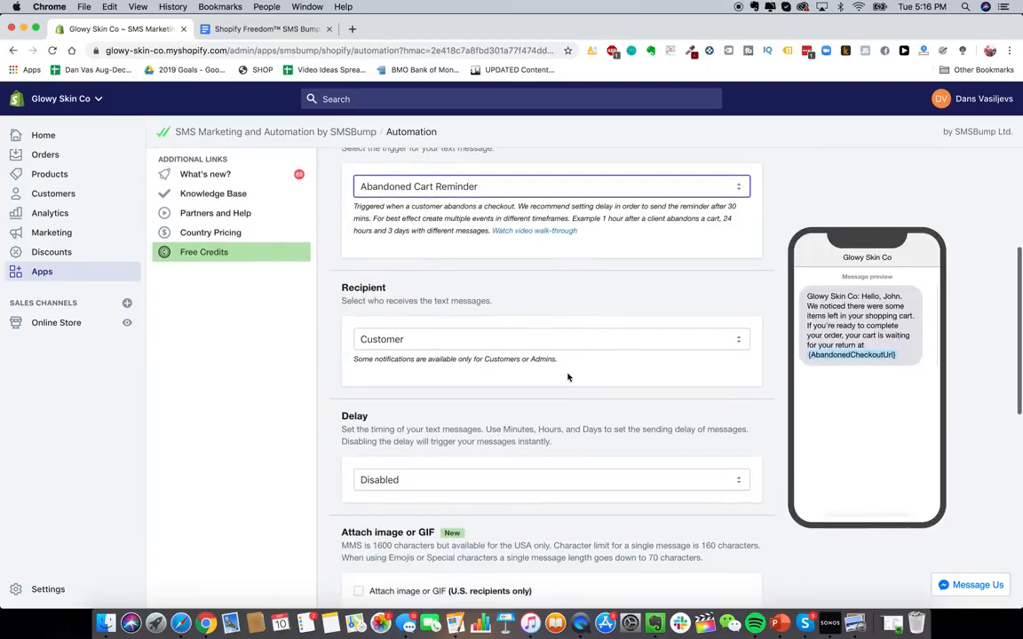
pyautogui.scroll(-1, 593, 350)
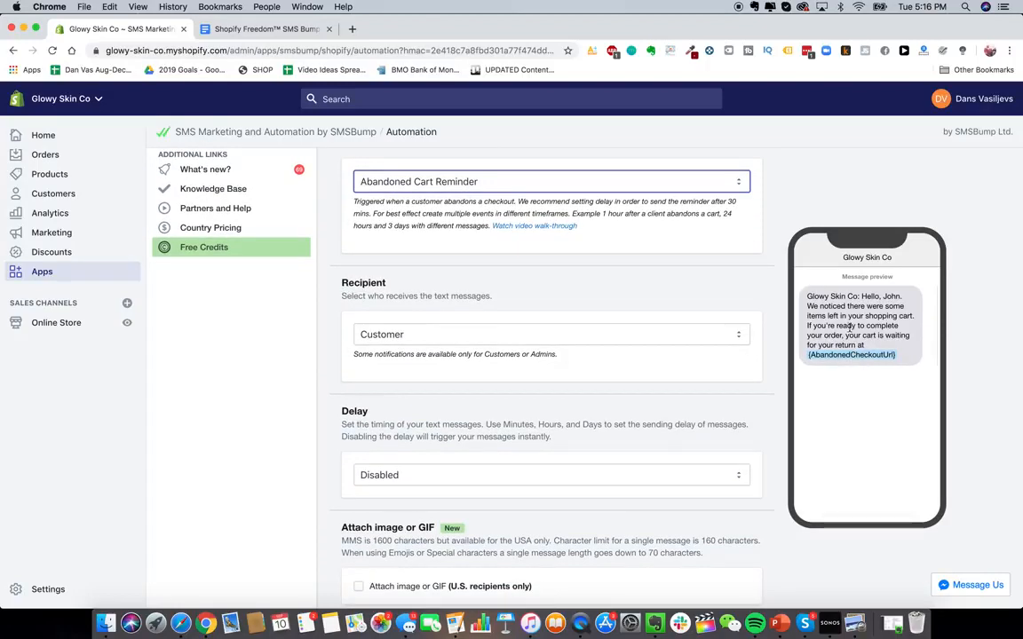
pyautogui.scroll(-2, 657, 339)
pyautogui.click(646, 287)
pyautogui.click(647, 286)
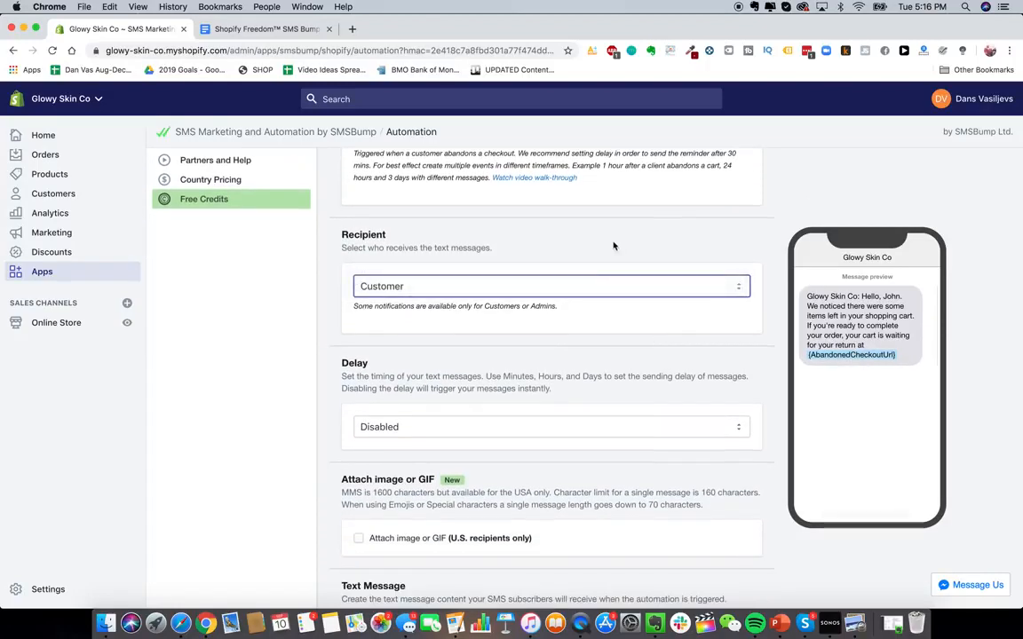
pyautogui.scroll(-2, 593, 267)
pyautogui.click(607, 239)
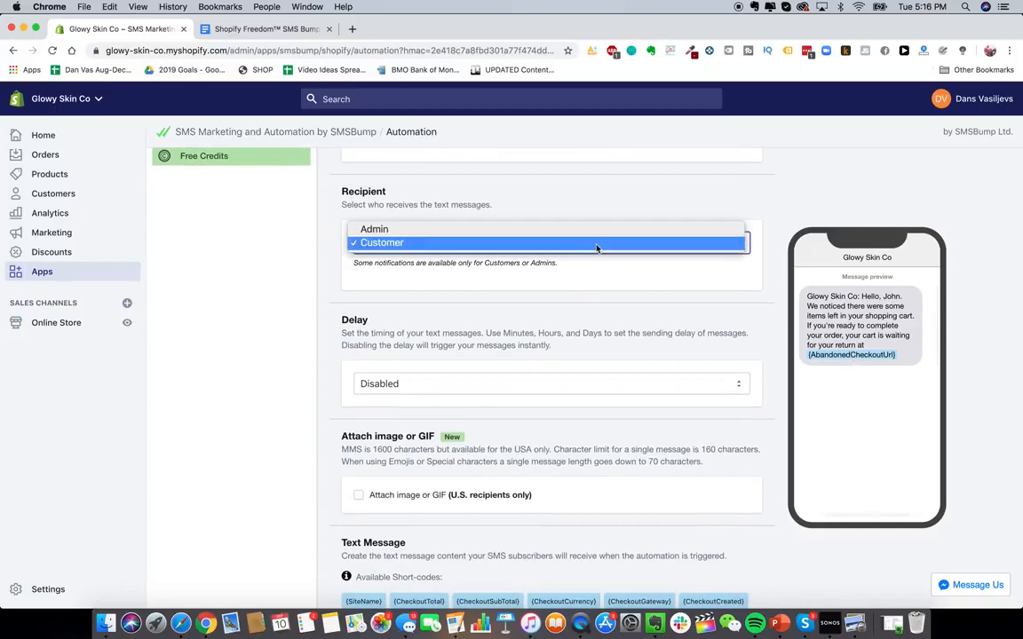
pyautogui.click(600, 243)
# - Enable the delay and set the message timing to 1 Hour/s
pyautogui.scroll(-4, 612, 347)
pyautogui.click(607, 289)
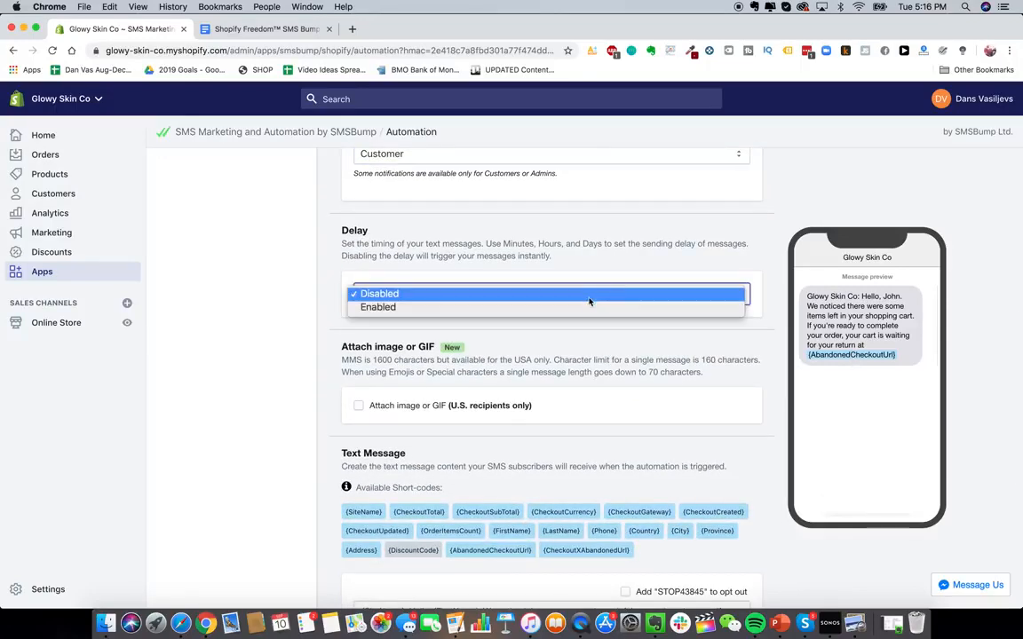
pyautogui.click(587, 306)
pyautogui.scroll(-2, 410, 439)
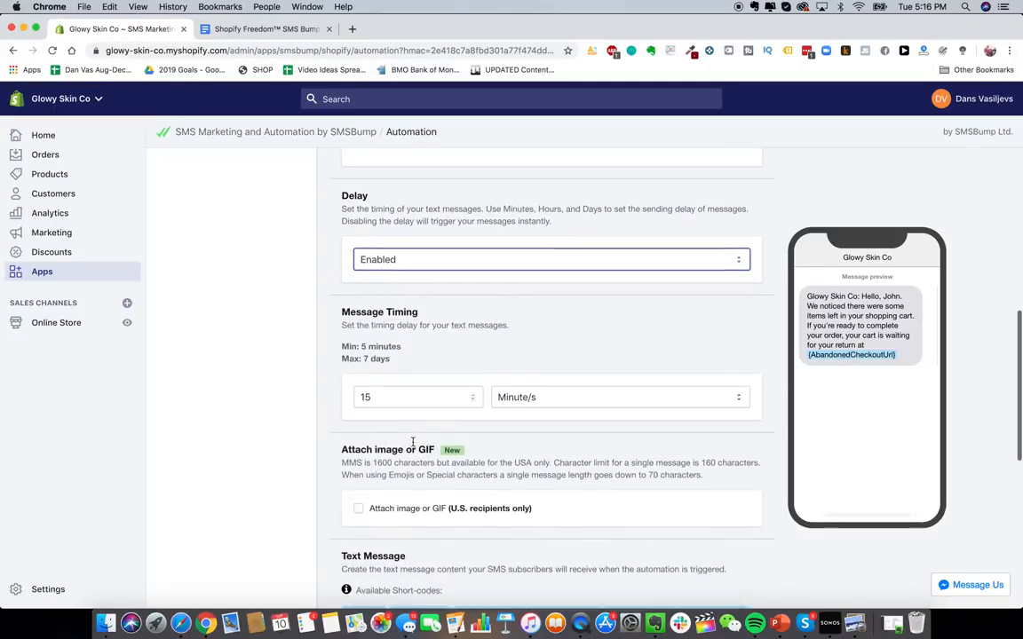
pyautogui.doubleClick(404, 397)
pyautogui.write('1')
pyautogui.click(569, 399)
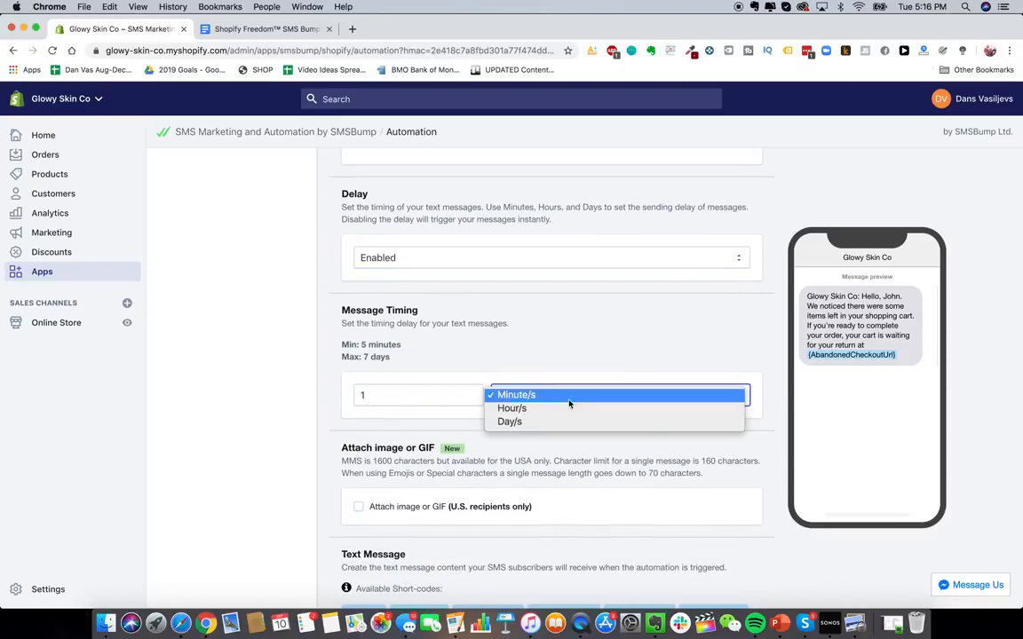
pyautogui.click(561, 409)
# - Replace the default text message with the first SMS copied from the Google Doc template
pyautogui.scroll(-8, 502, 472)
pyautogui.scroll(-1, 515, 444)
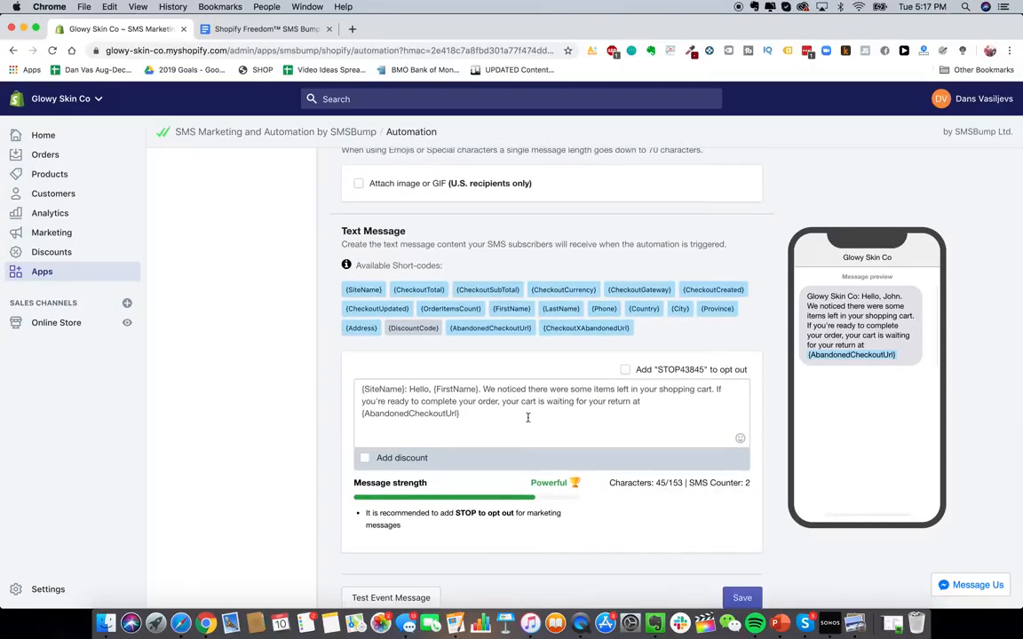
pyautogui.click(527, 418)
pyautogui.press('super+a')
pyautogui.press('BackSpace')
pyautogui.click(257, 29)
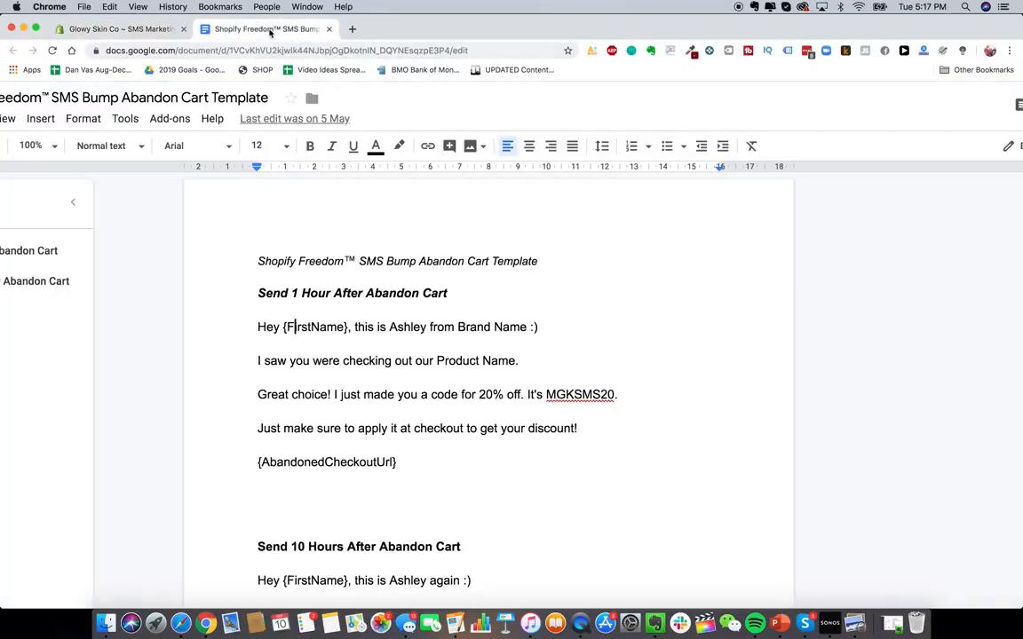
pyautogui.moveTo(257, 322); pyautogui.dragTo(400, 464)
pyautogui.press('super+c')
pyautogui.click(120, 29)
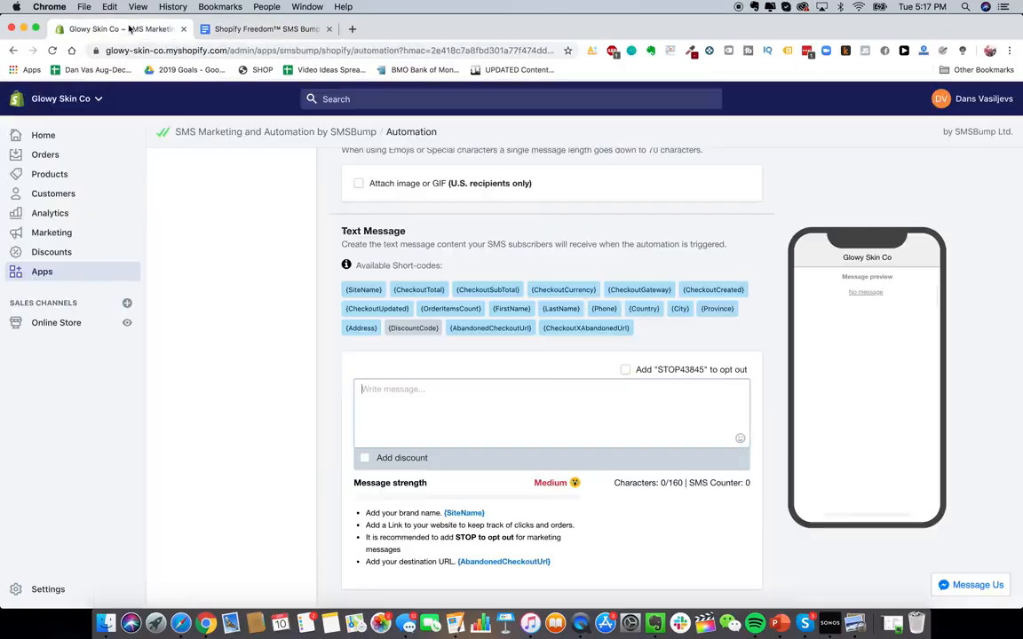
pyautogui.press('super+v')
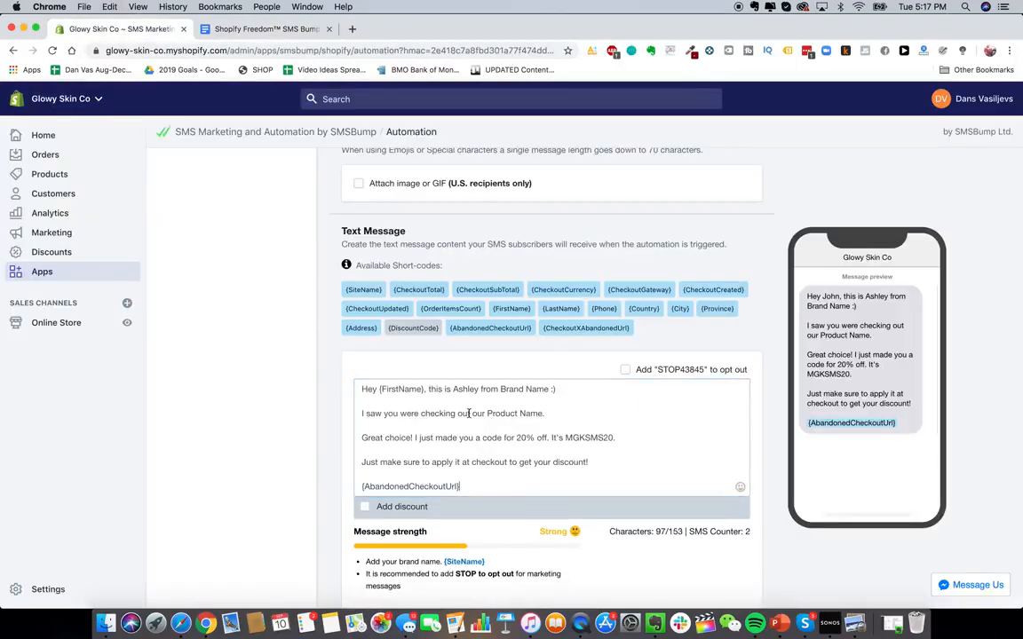
pyautogui.scroll(-2, 266, 356)
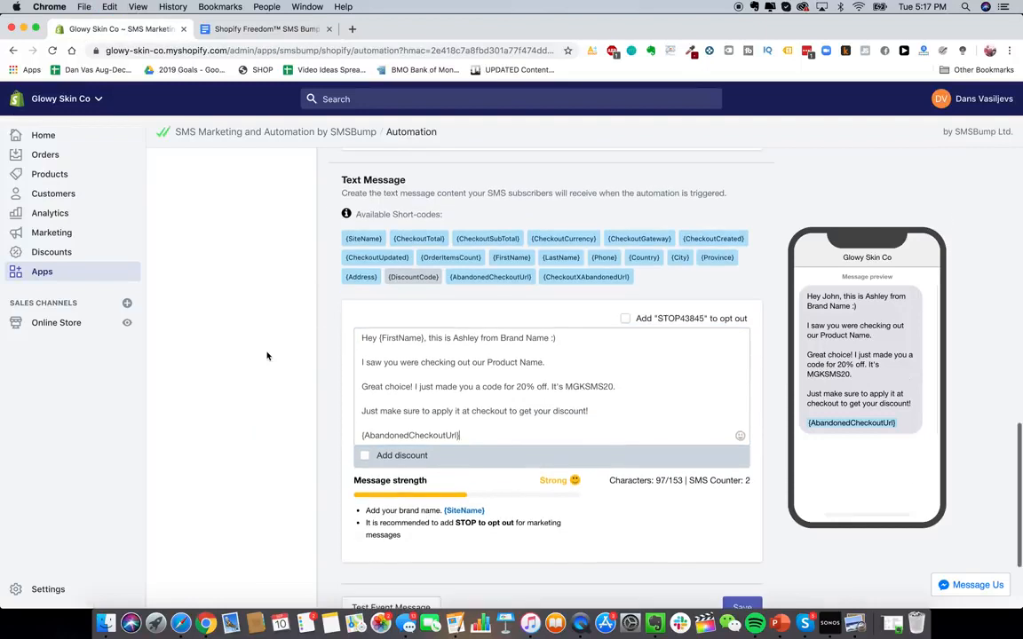
pyautogui.click(364, 456)
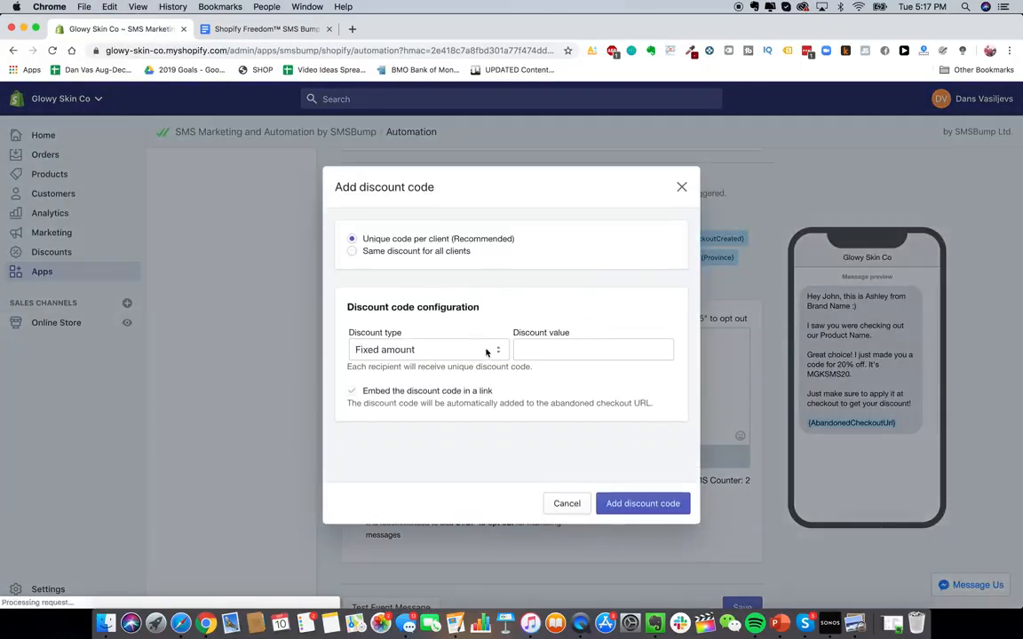
pyautogui.click(681, 187)
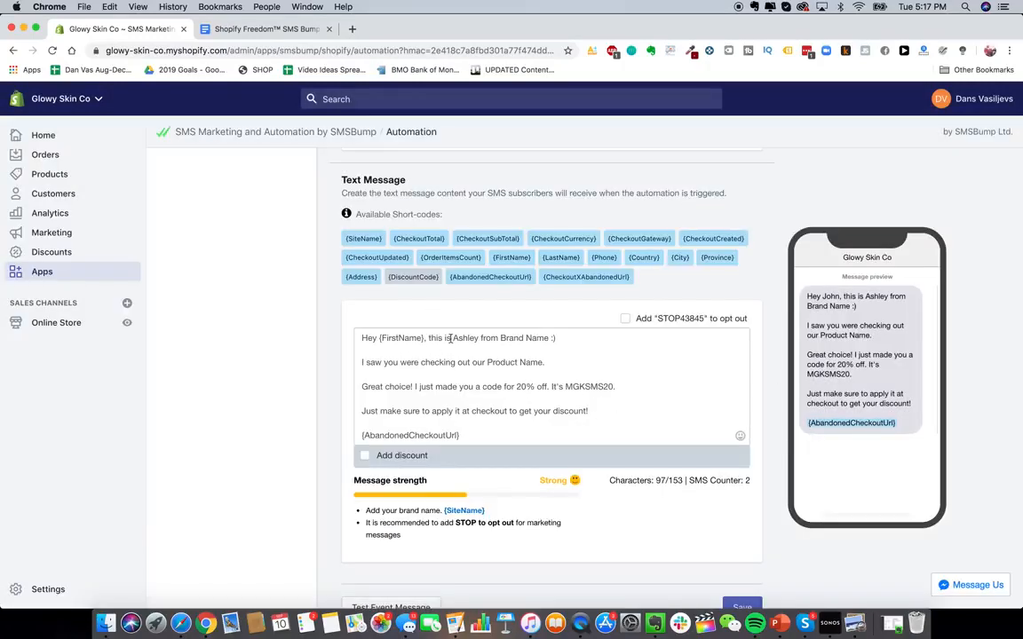
pyautogui.doubleClick(514, 338)
pyautogui.click(504, 372)
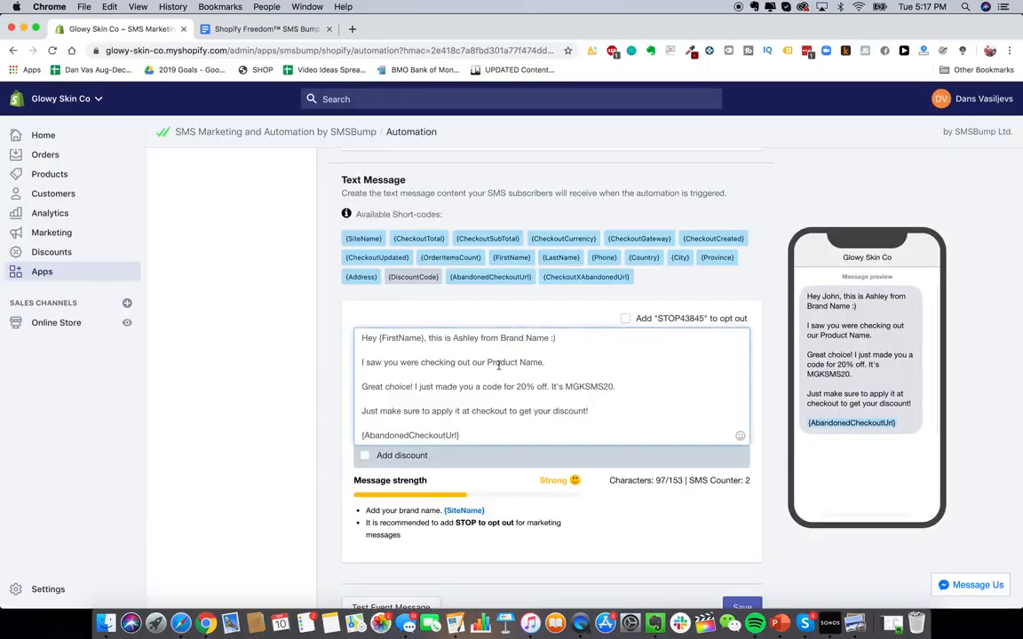
pyautogui.scroll(-2, 649, 460)
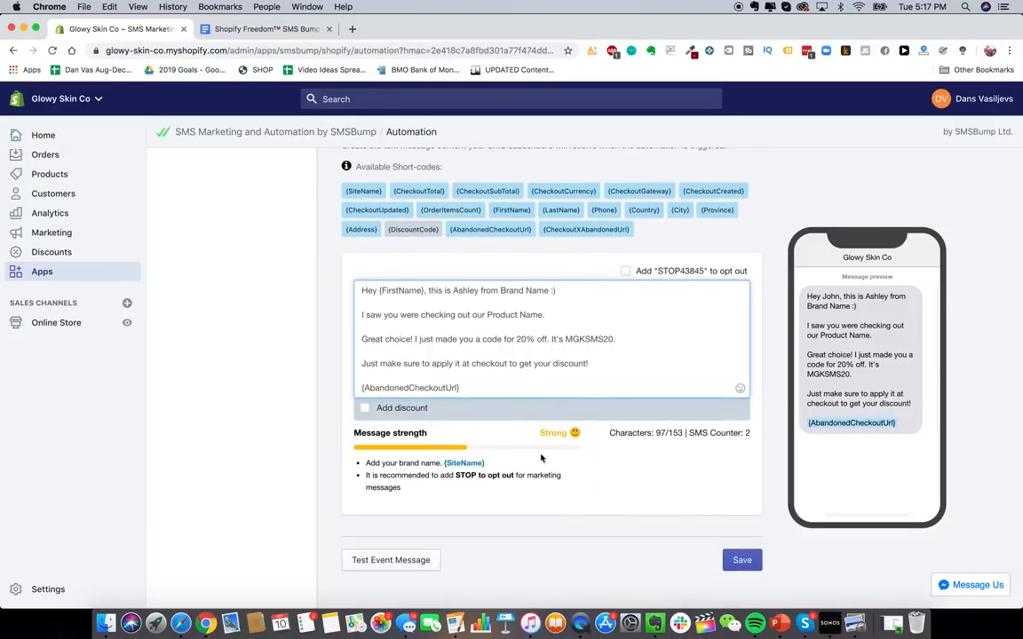
pyautogui.scroll(1, 541, 458)
pyautogui.scroll(-3, 589, 597)
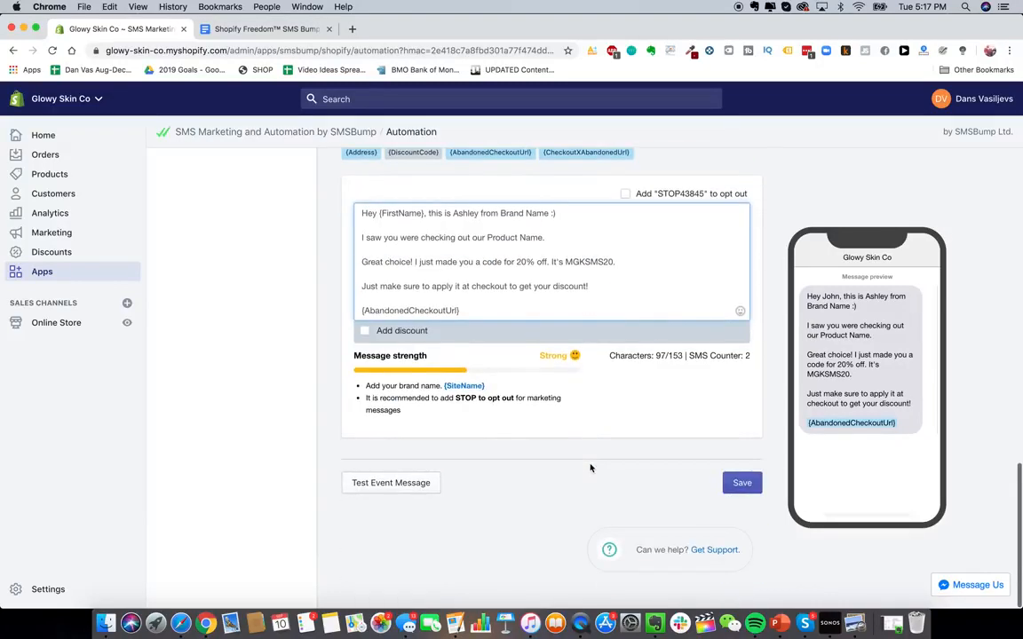
# - Save the Abandon Cart Text #1 automation
pyautogui.click(741, 480)
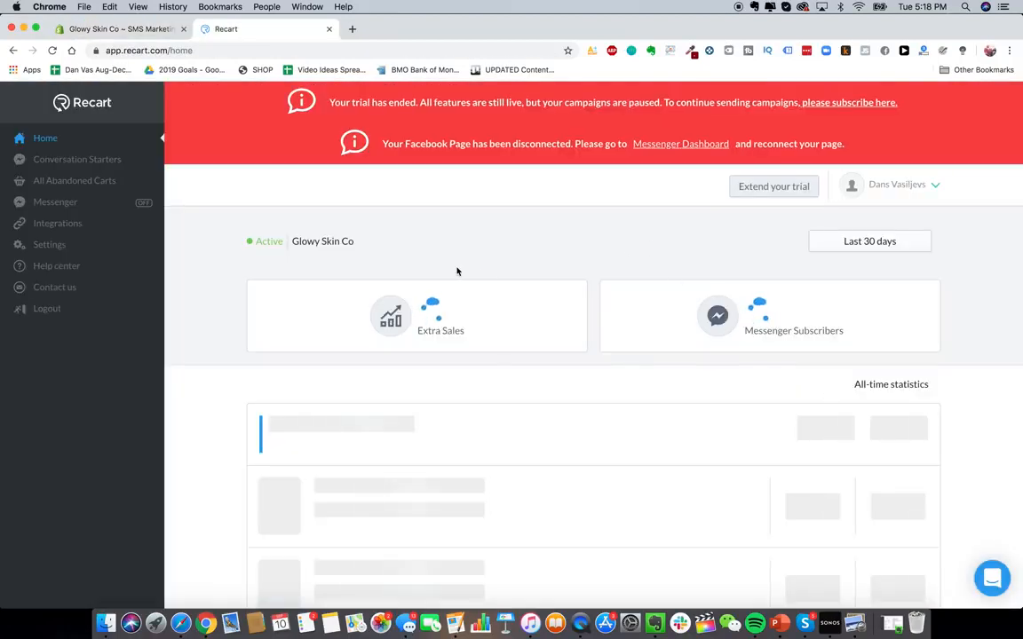
# - Open the Abandoned Cart Messenger campaign from the Recart home dashboard
pyautogui.scroll(-2, 532, 439)
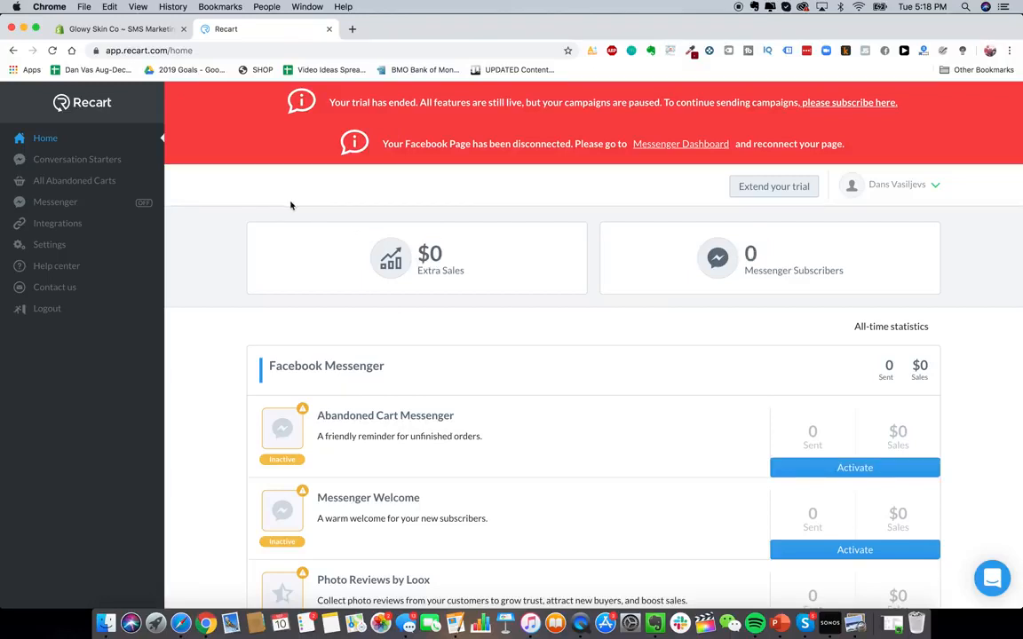
pyautogui.scroll(1, 489, 328)
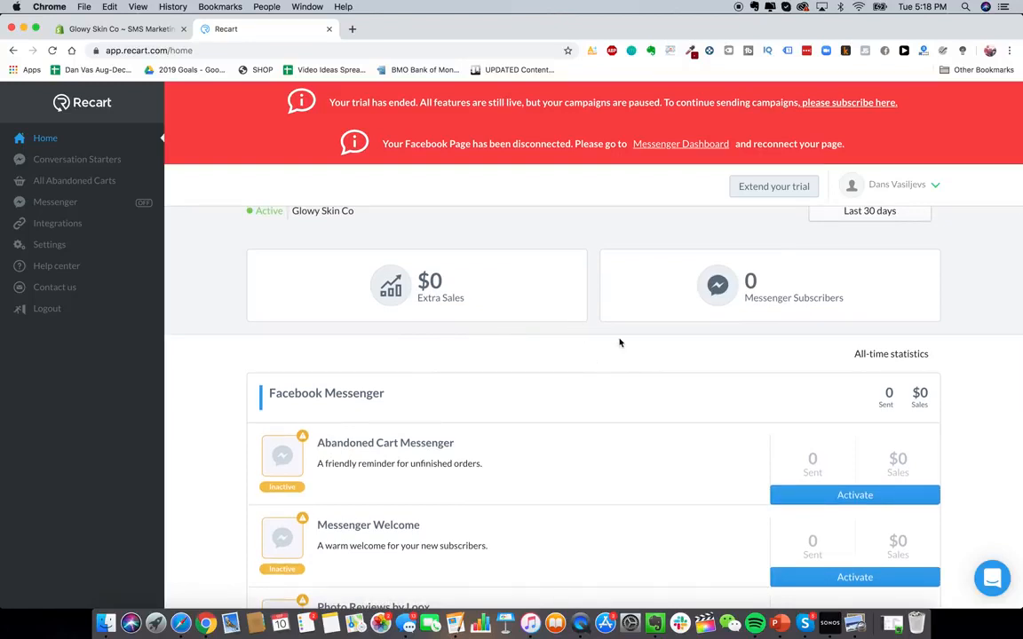
pyautogui.scroll(-1, 656, 387)
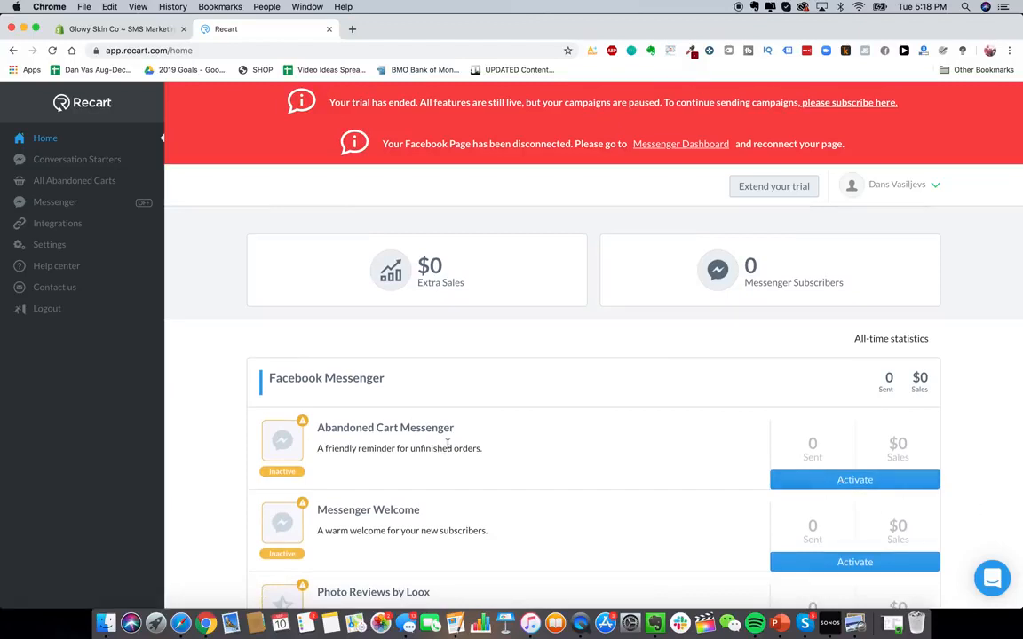
pyautogui.click(398, 430)
pyautogui.scroll(-1, 439, 346)
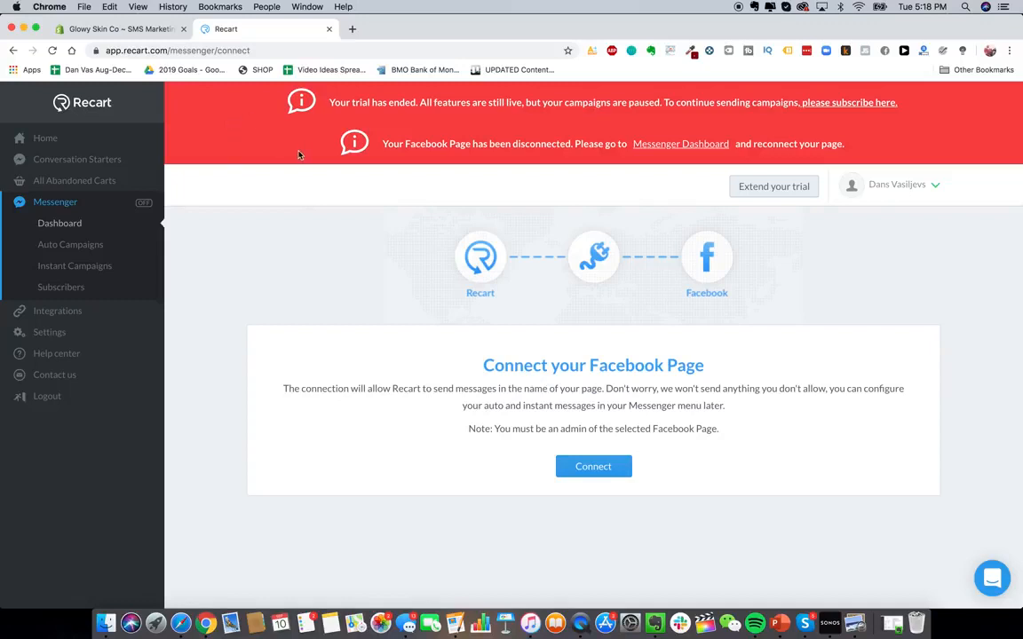
# - Try to add the pink 500000 Flashes mini handheld laser epilator from AliExpress to the Oberlo import list
pyautogui.click(120, 28)
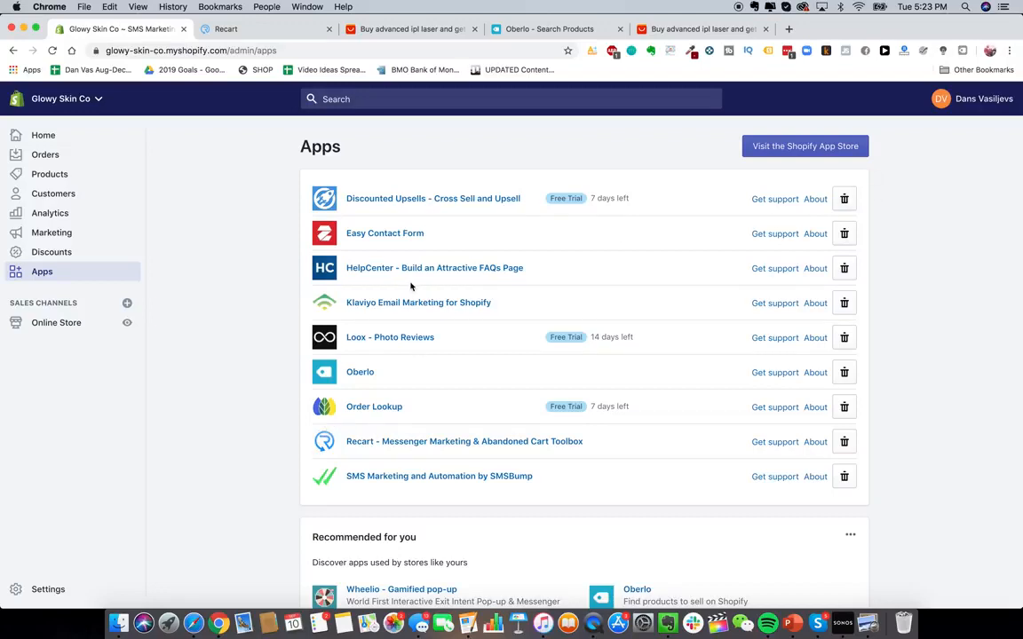
pyautogui.click(533, 32)
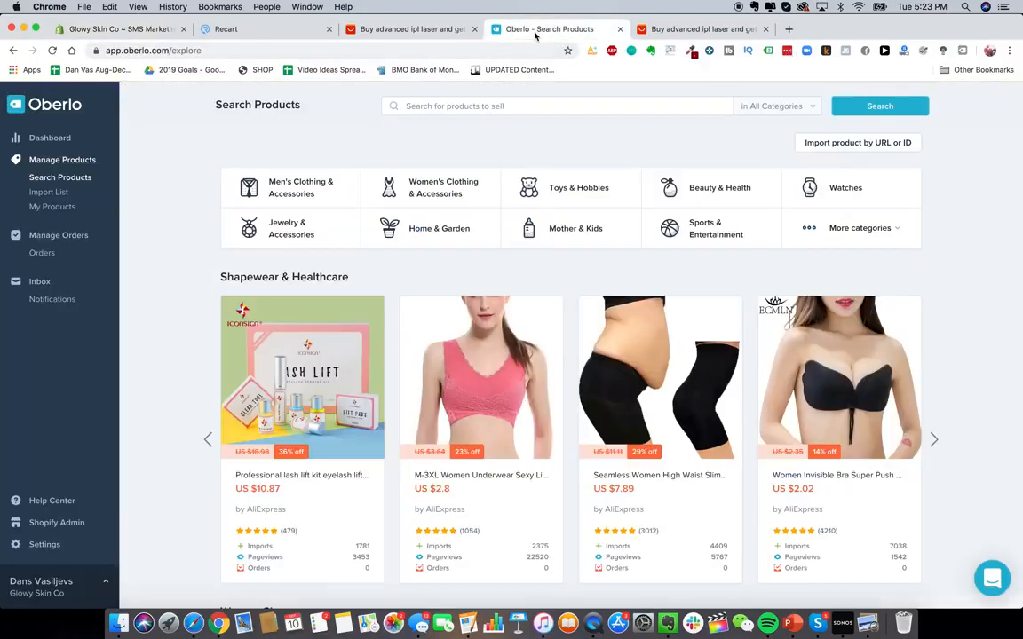
pyautogui.click(45, 138)
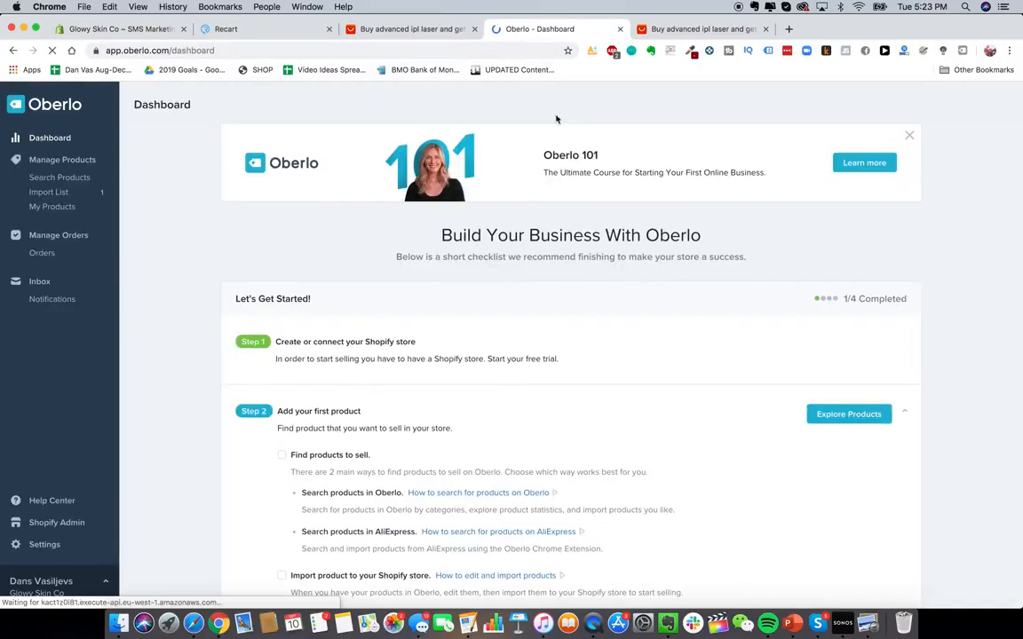
pyautogui.click(702, 28)
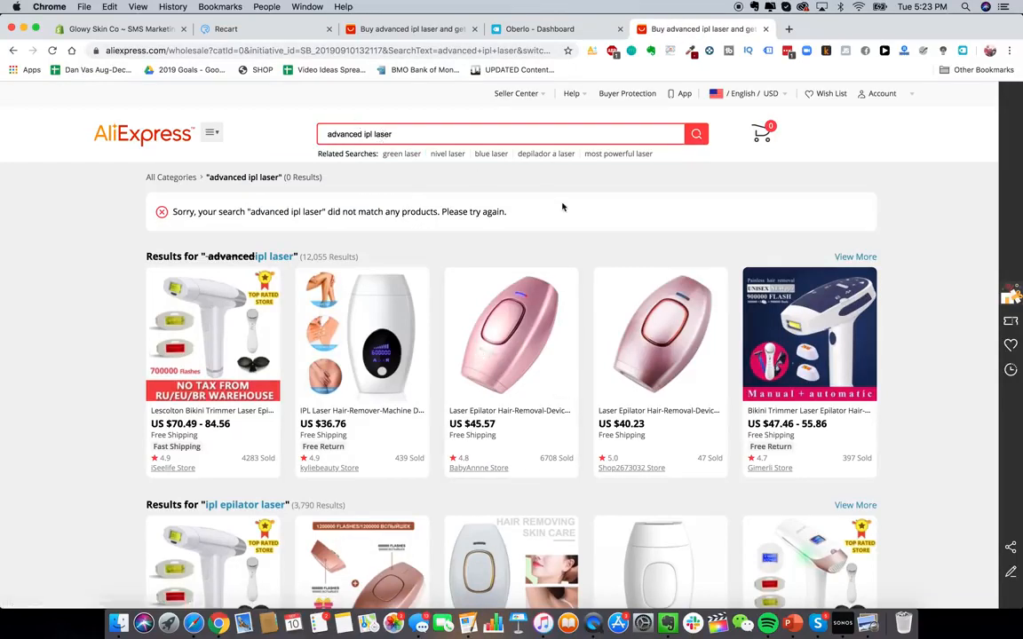
pyautogui.click(629, 327)
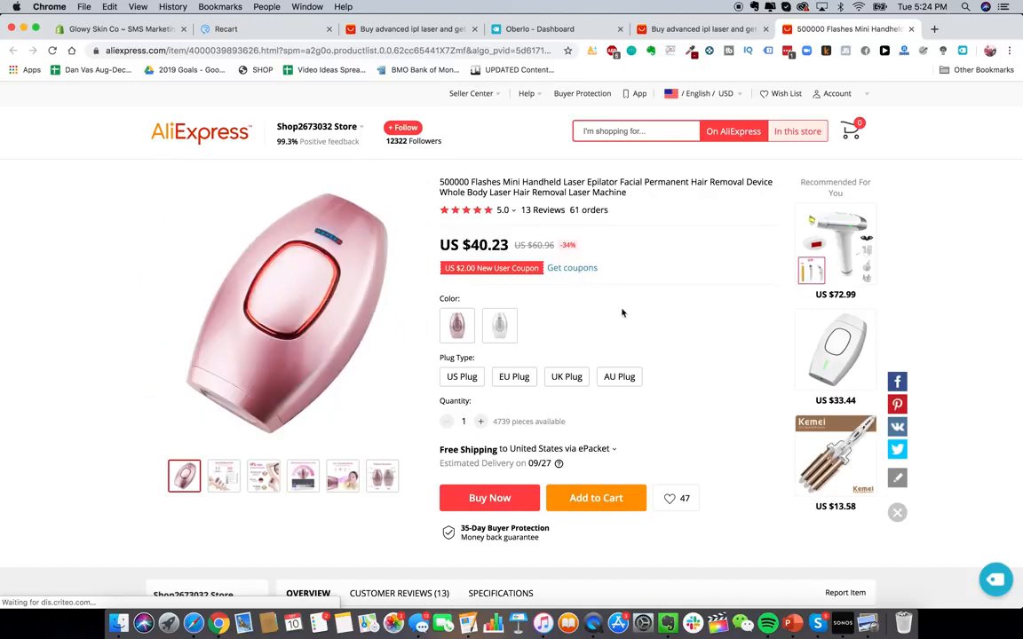
pyautogui.click(992, 581)
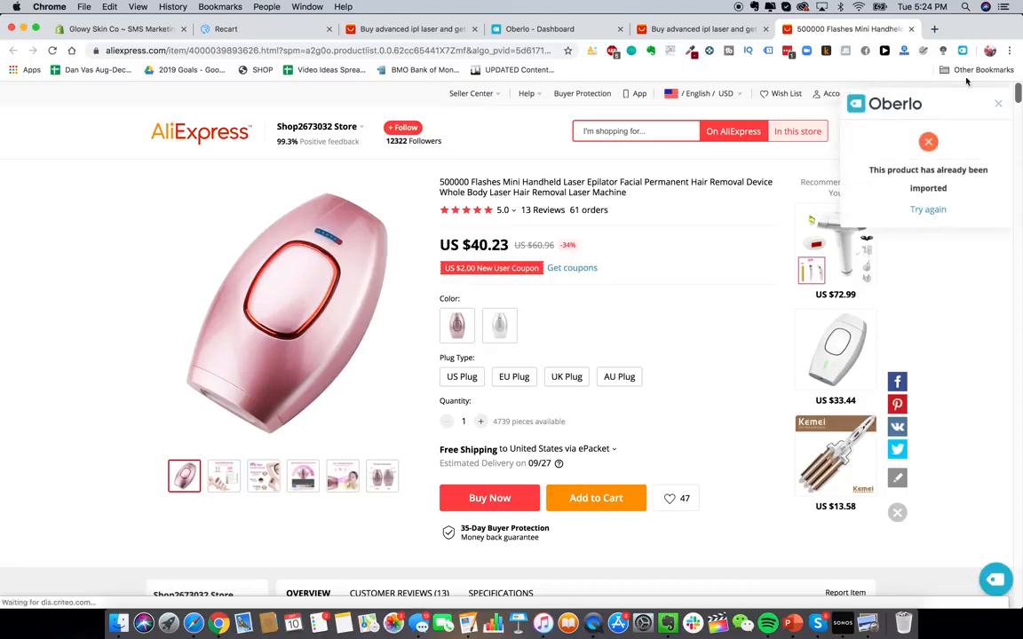
pyautogui.click(996, 104)
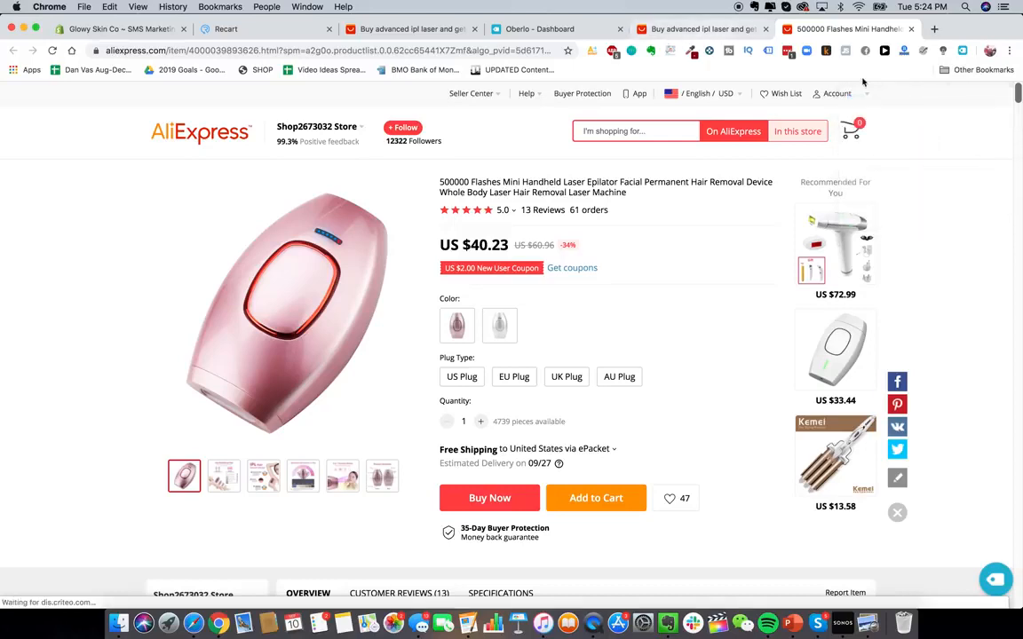
pyautogui.click(962, 51)
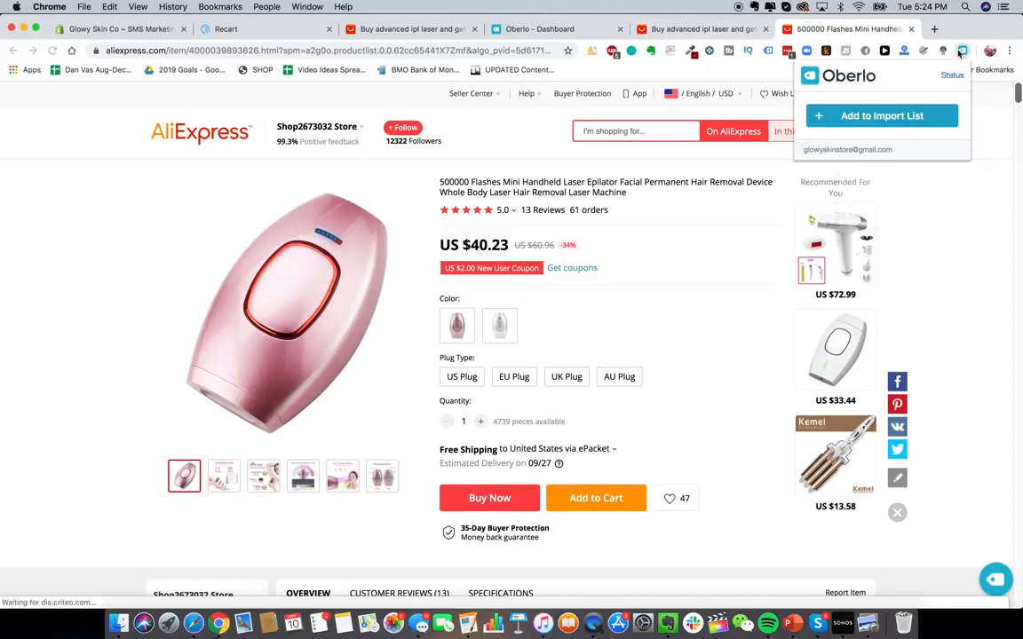
pyautogui.click(896, 122)
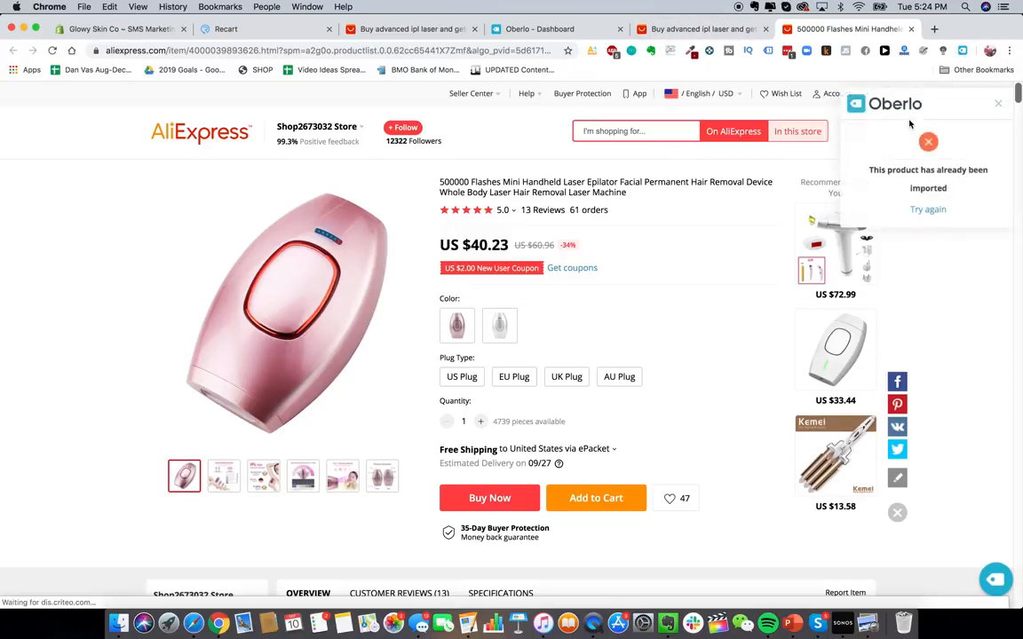
# - In the Oberlo import list, rename the laser product to Glowy Skin Advanced Laser Hair IPL Removal Device
pyautogui.click(539, 28)
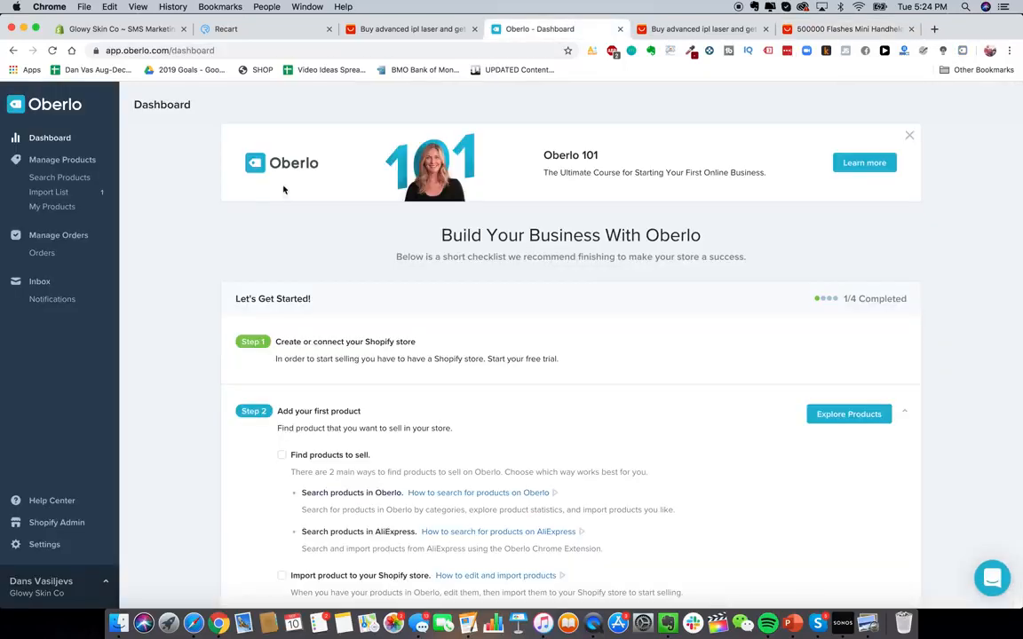
pyautogui.click(59, 148)
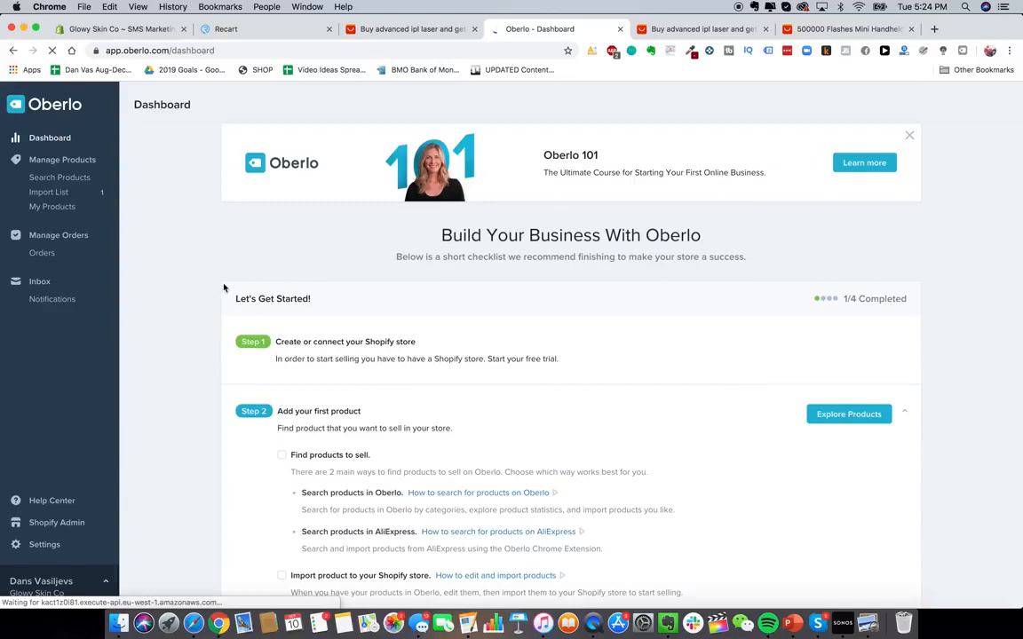
pyautogui.scroll(-4, 200, 258)
pyautogui.scroll(4, 215, 318)
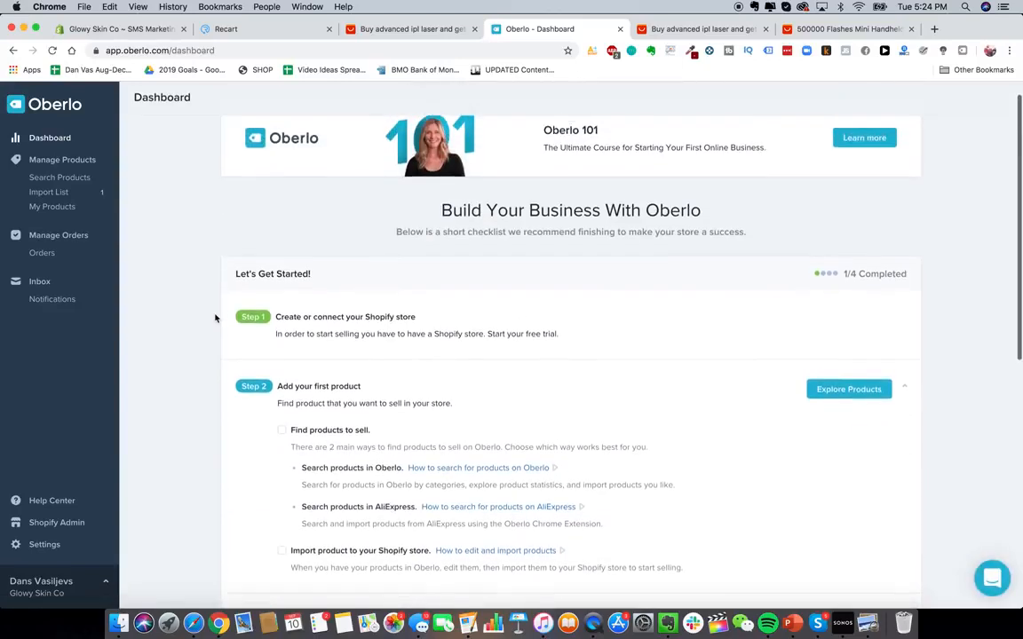
pyautogui.click(82, 192)
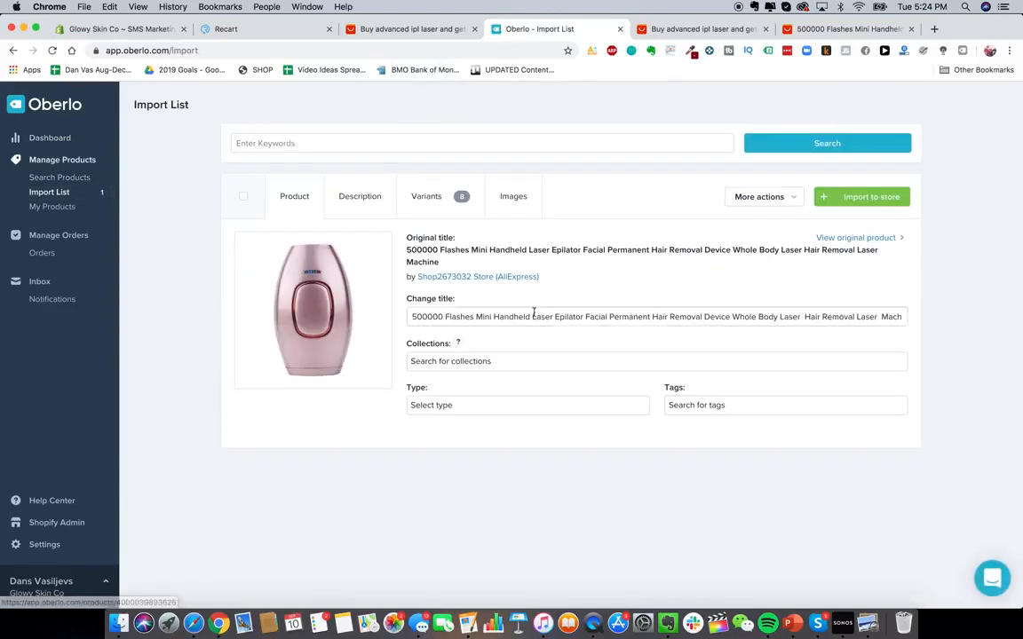
pyautogui.tripleClick(513, 317)
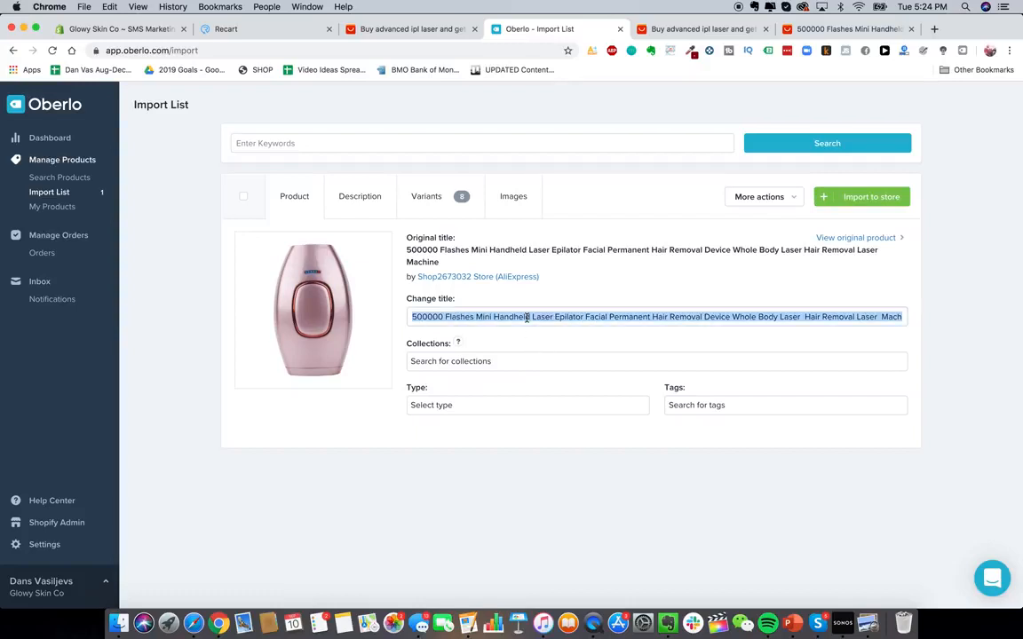
pyautogui.click(513, 317)
pyautogui.tripleClick(459, 316)
pyautogui.write('Glowy Sk')
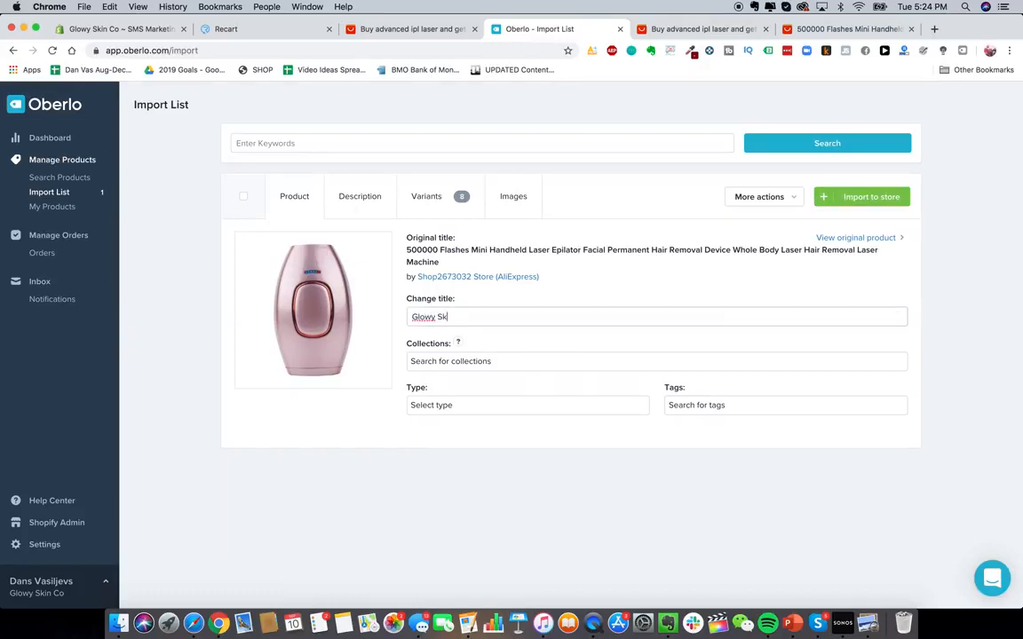
pyautogui.write('in Advanced Laser Hair IPL Removal Device')
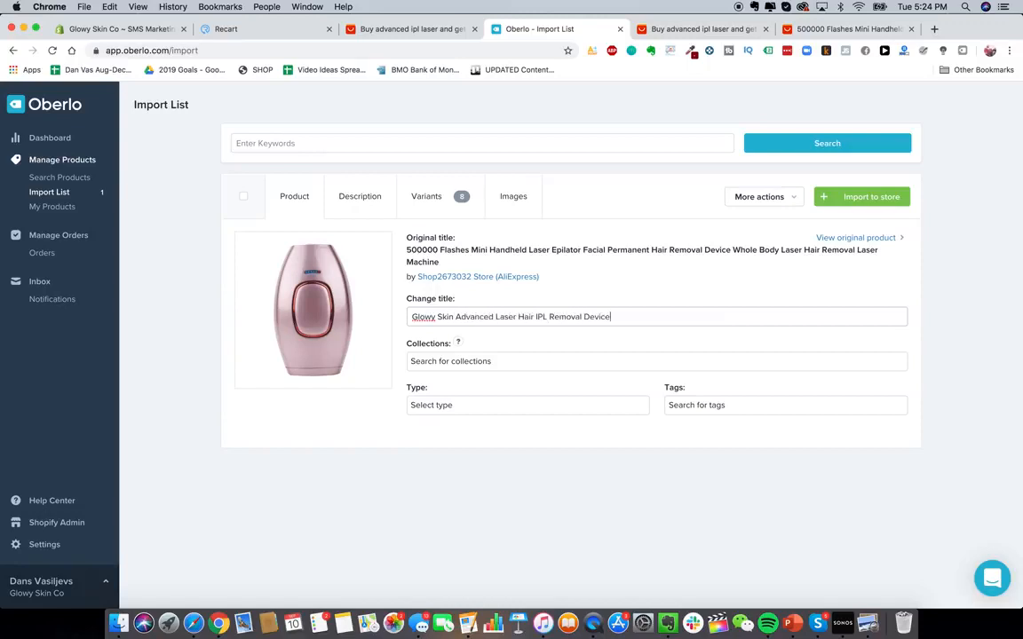
# - Review the imported product's description text and its variant prices
pyautogui.click(358, 199)
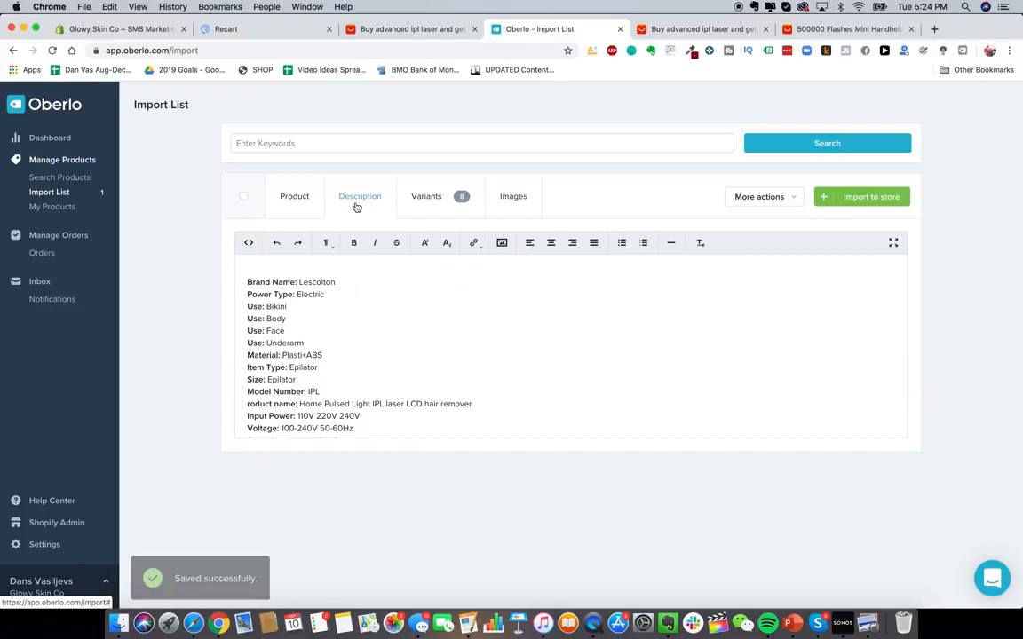
pyautogui.scroll(-5, 391, 318)
pyautogui.click(391, 318)
pyautogui.scroll(1, 389, 318)
pyautogui.moveTo(336, 297); pyautogui.dragTo(398, 442)
pyautogui.scroll(5, 392, 375)
pyautogui.click(294, 304)
pyautogui.moveTo(288, 292); pyautogui.dragTo(401, 442)
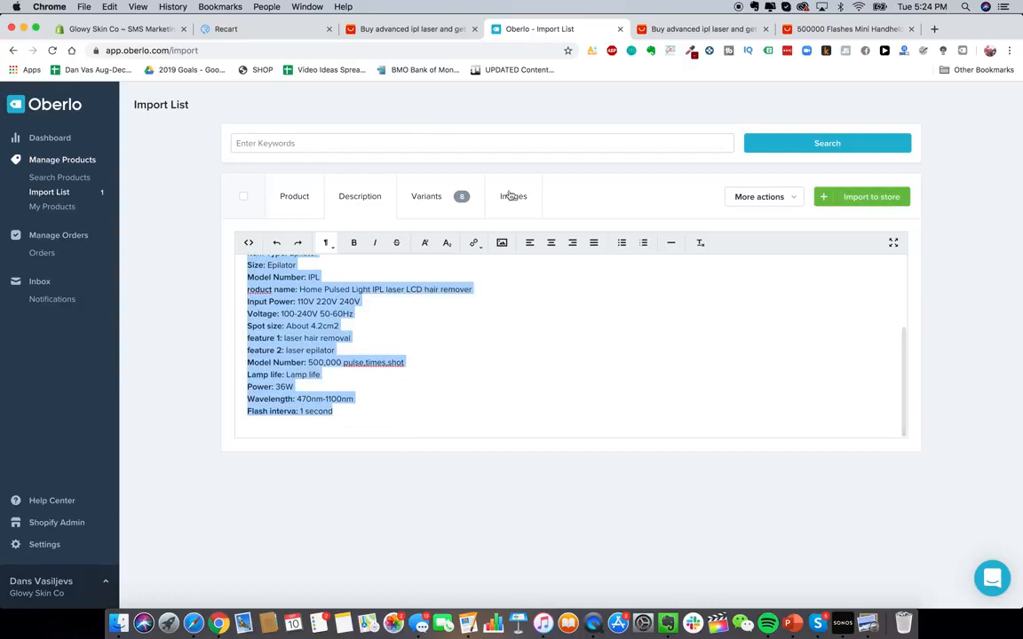
pyautogui.click(462, 196)
pyautogui.scroll(-4, 529, 327)
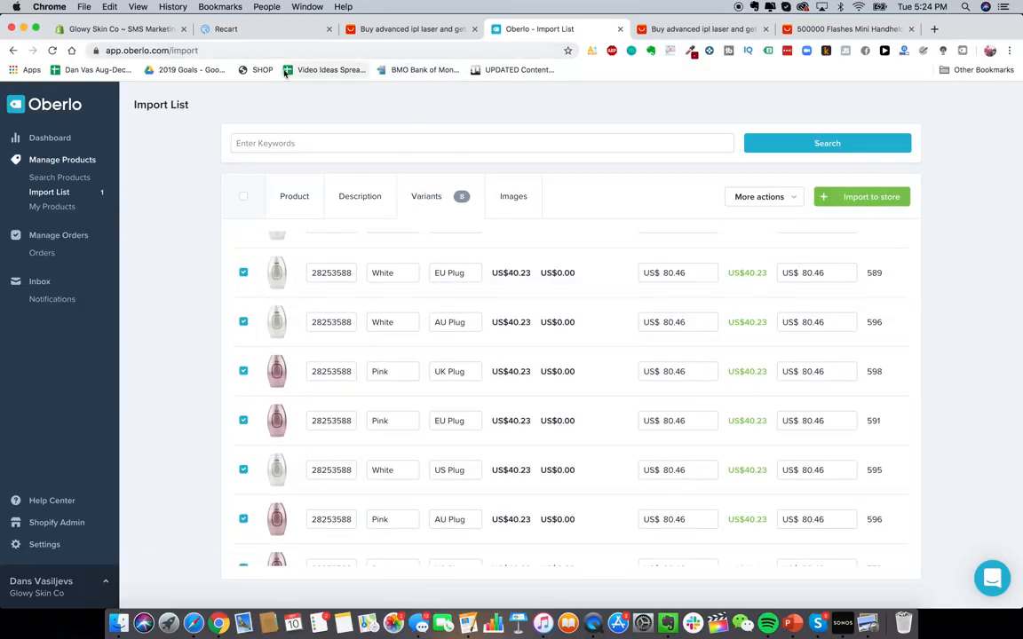
pyautogui.scroll(-2, 431, 312)
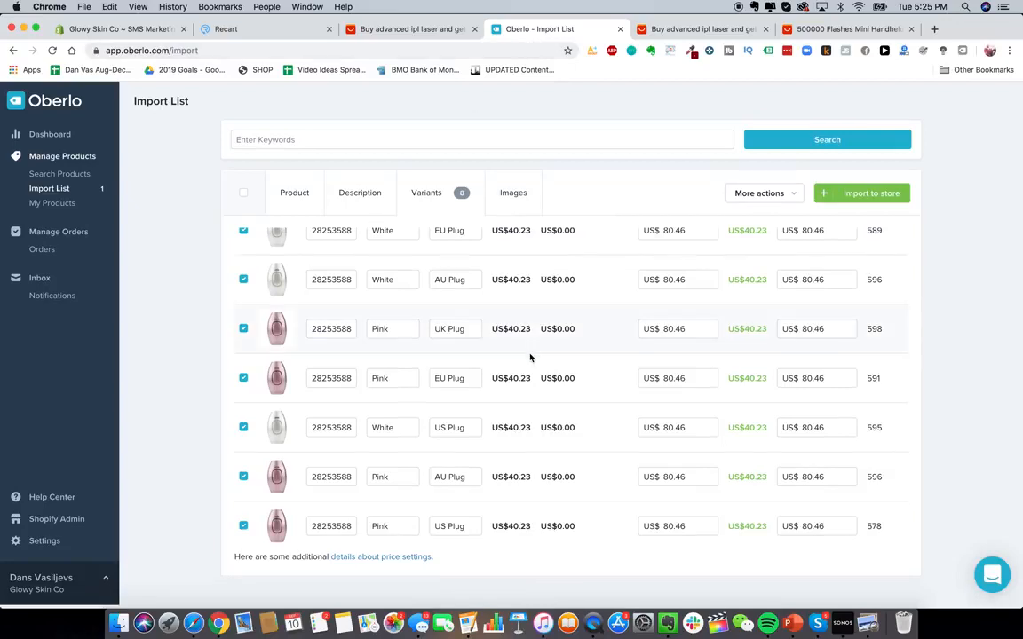
pyautogui.click(89, 27)
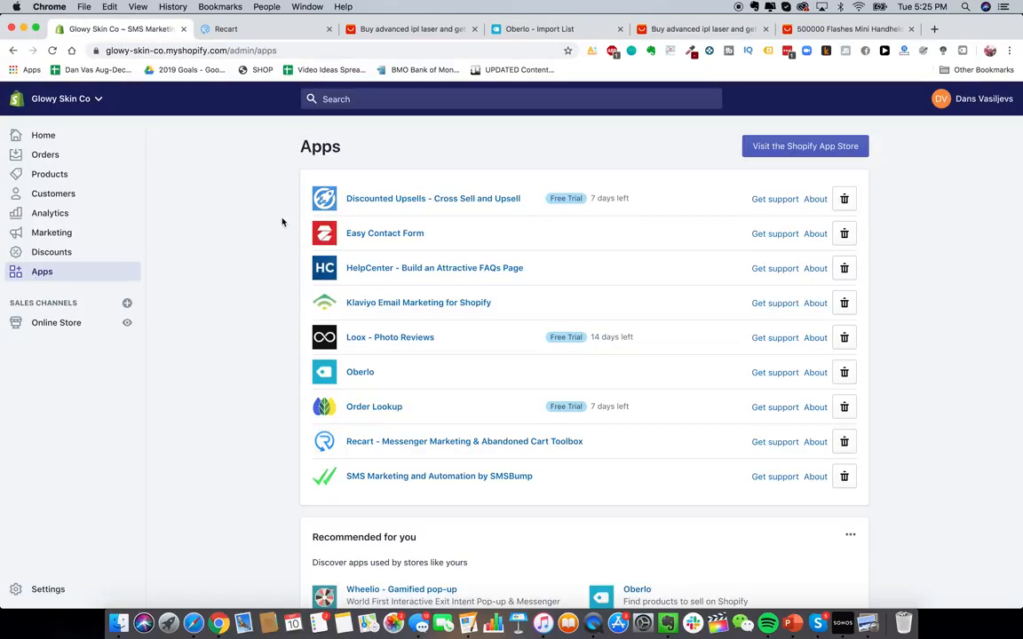
pyautogui.click(83, 158)
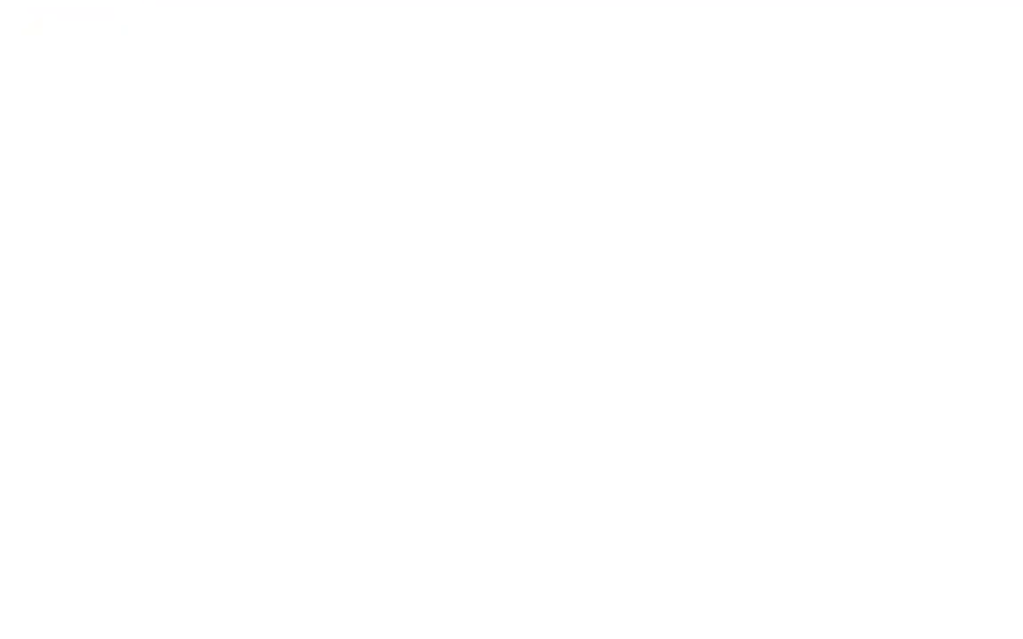
pyautogui.click(587, 214)
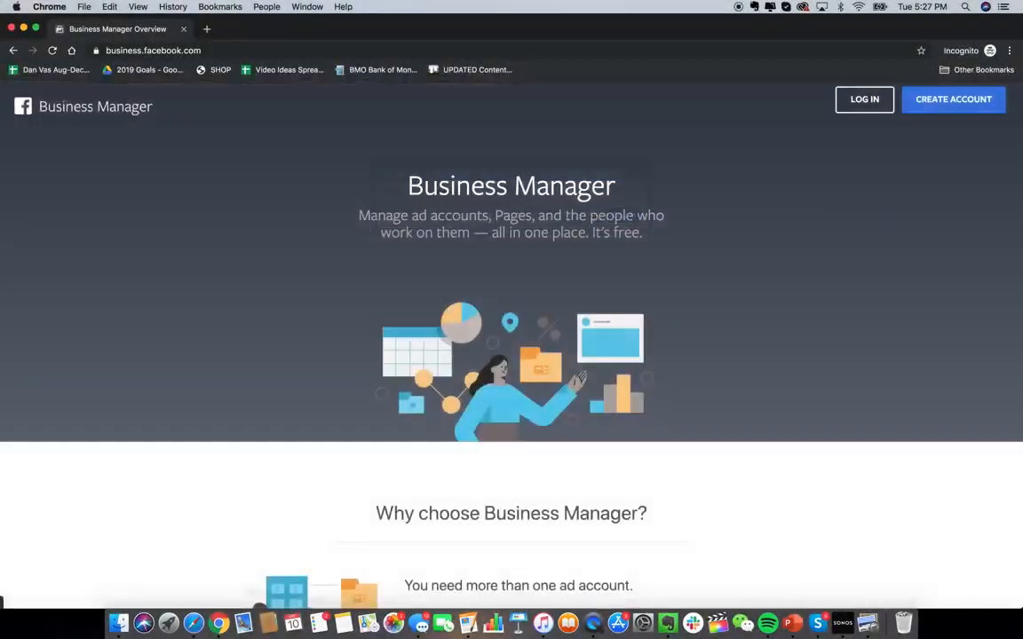
# - Load the Facebook Business Manager site and scroll its overview page
pyautogui.click(139, 50)
pyautogui.press('Return')
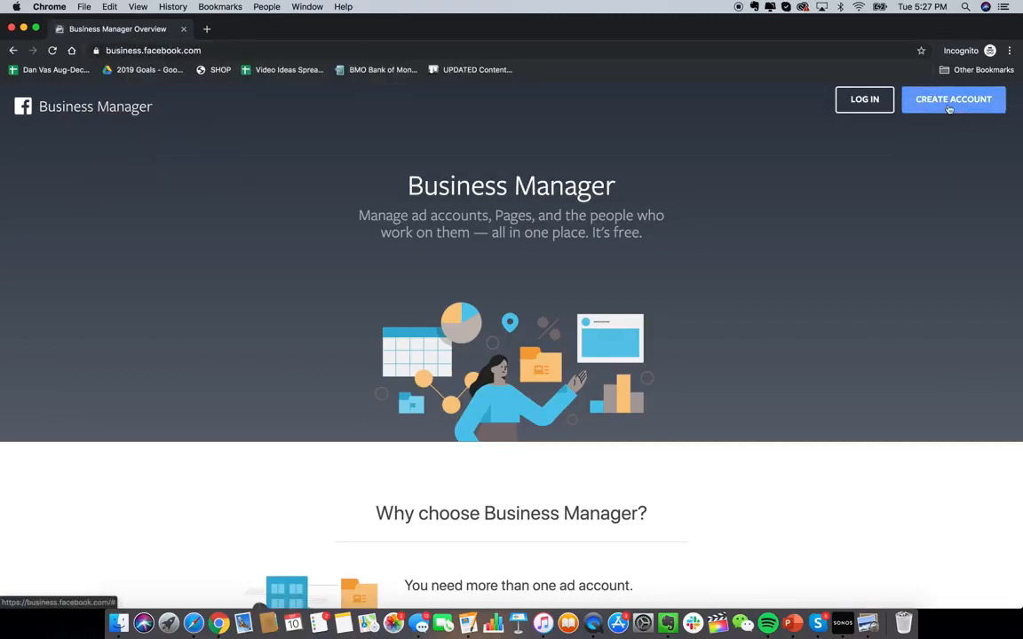
pyautogui.scroll(-2, 753, 376)
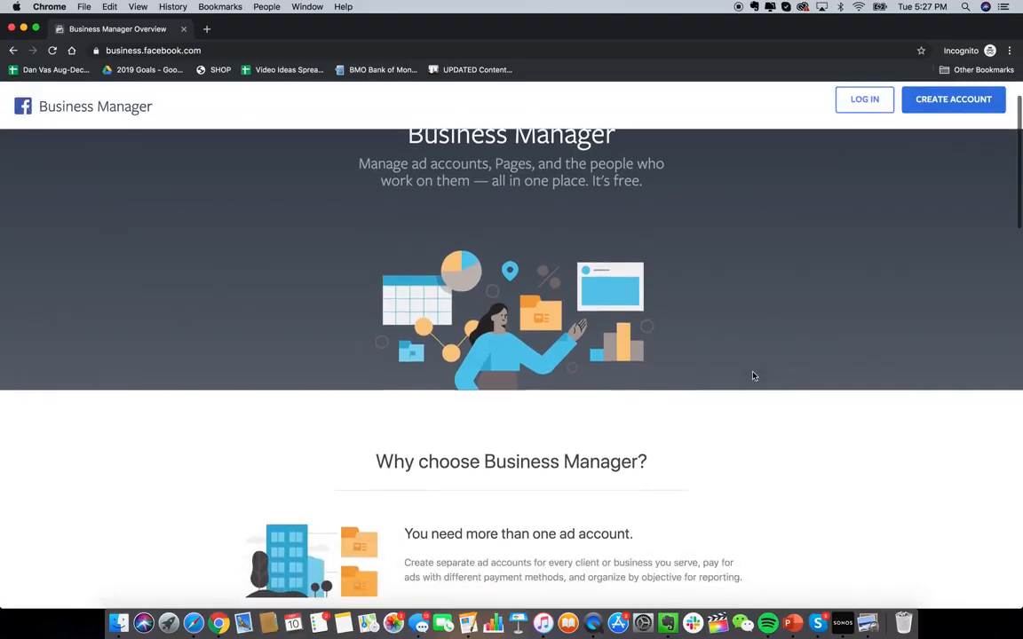
pyautogui.scroll(2, 753, 376)
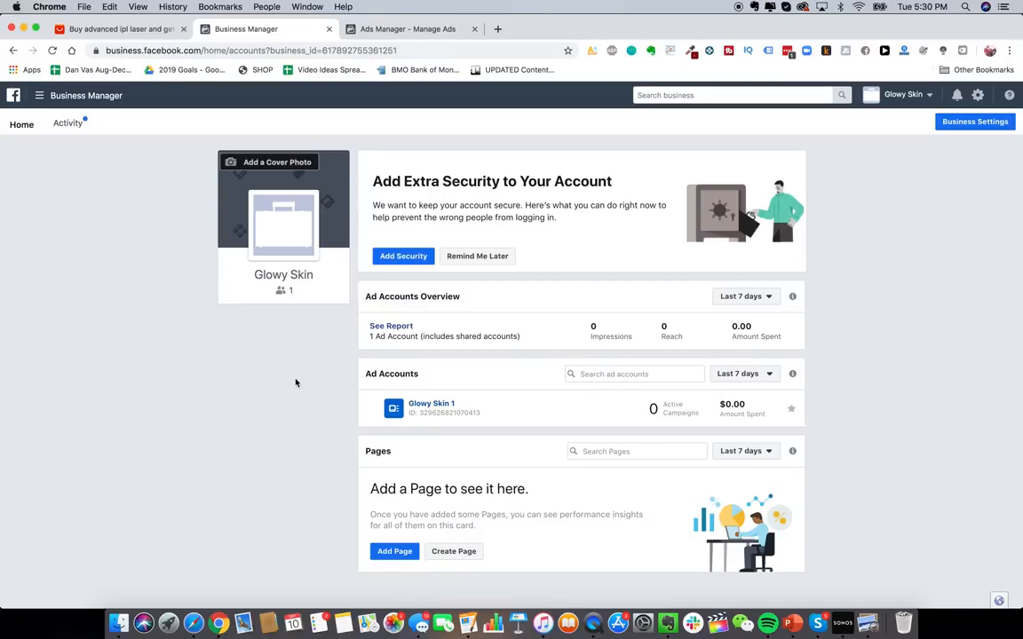
# - Open Audience Insights from the Business Manager tools menu in a new tab
pyautogui.click(89, 93)
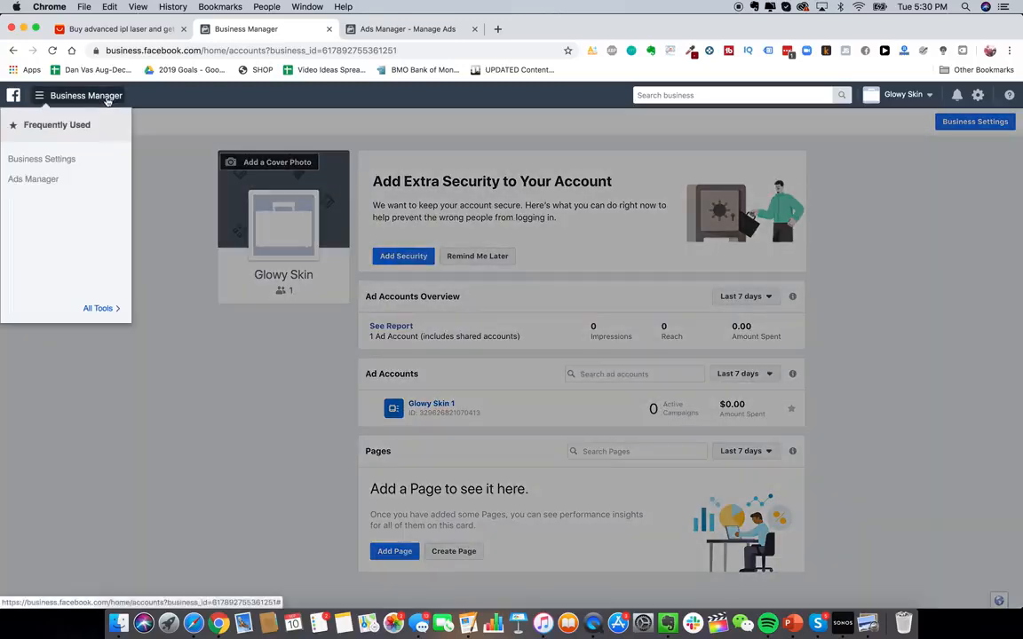
pyautogui.click(91, 305)
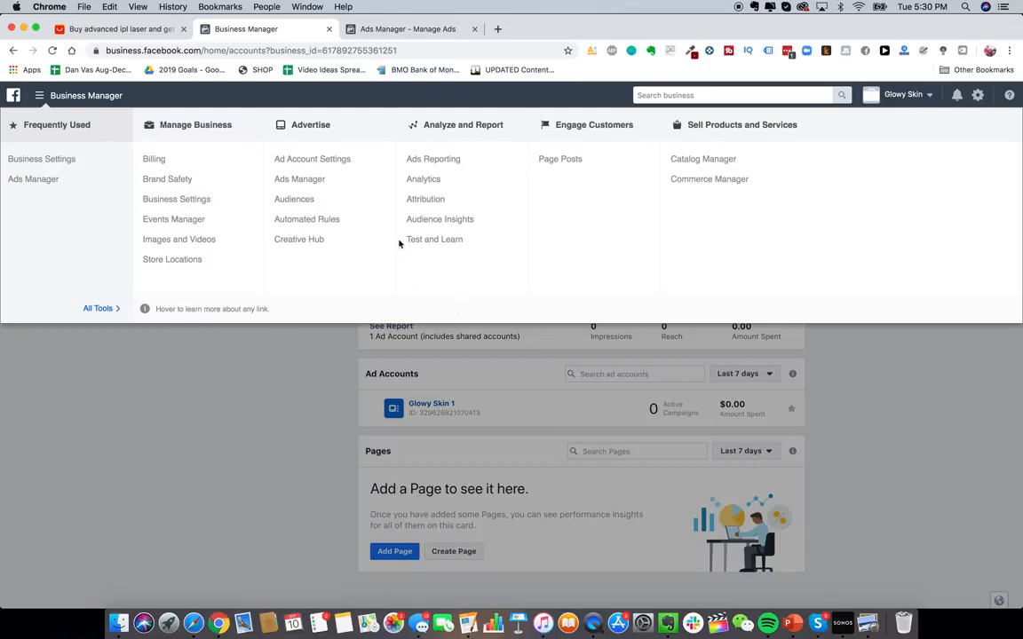
pyautogui.rightClick(450, 219)
pyautogui.click(470, 224)
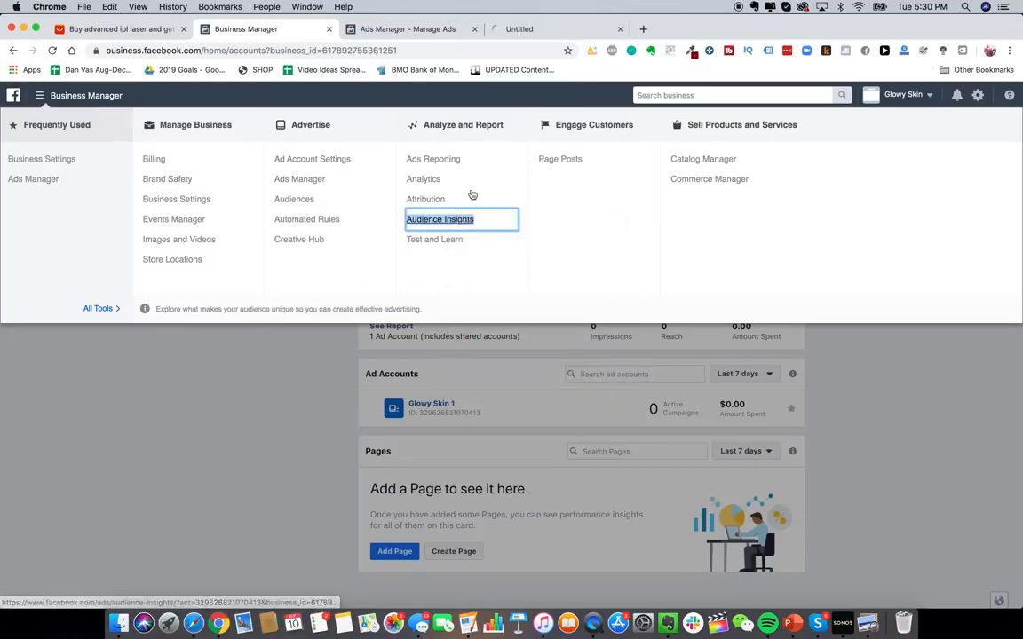
pyautogui.click(550, 28)
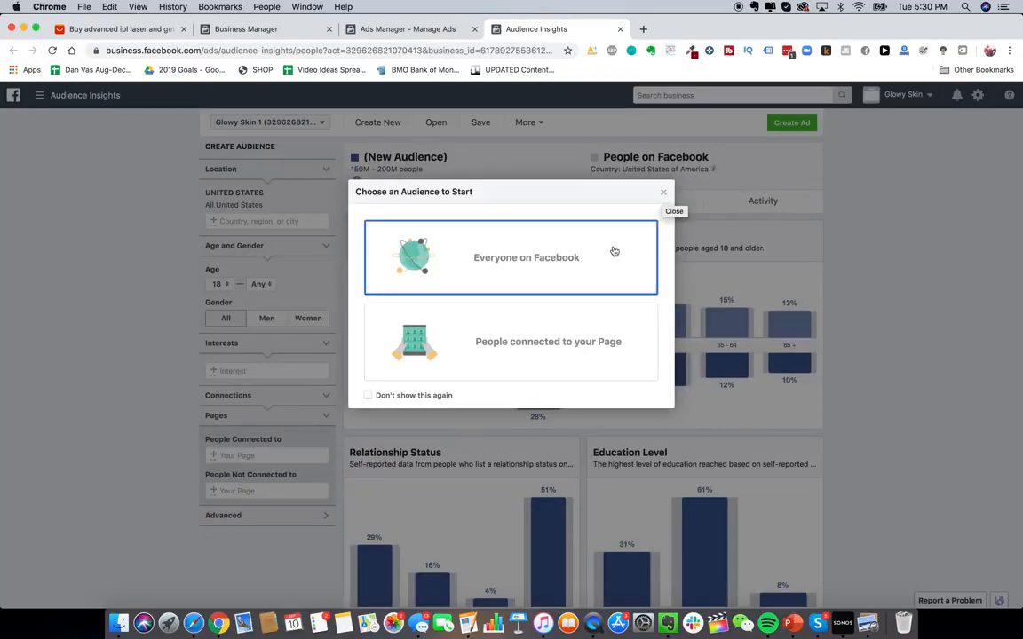
# - Start an audience of everyone on Facebook and add Australia, United Kingdom and Canada to its locations
pyautogui.click(586, 268)
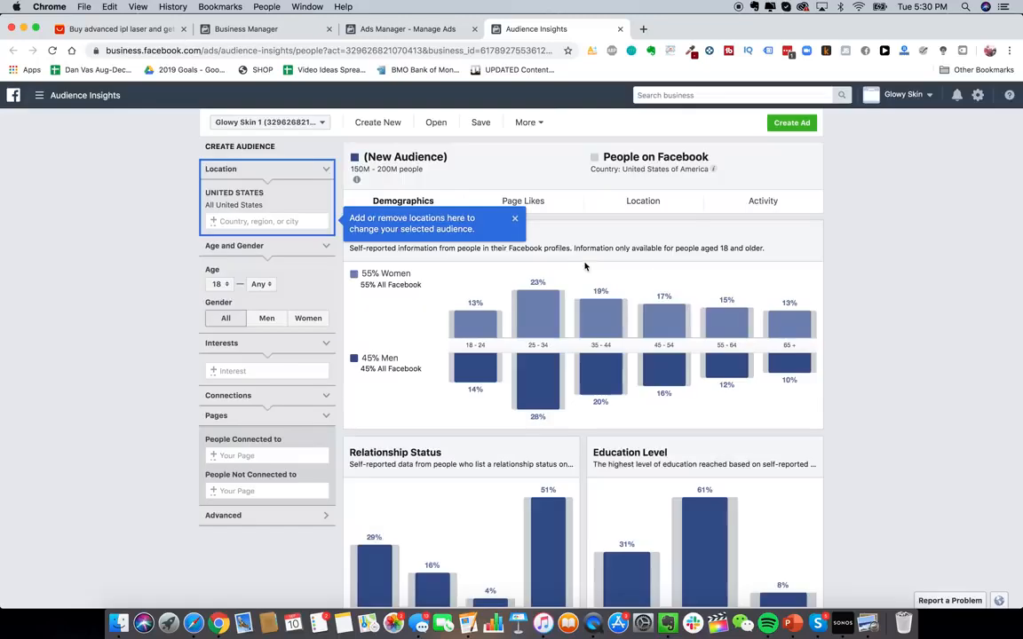
pyautogui.click(514, 218)
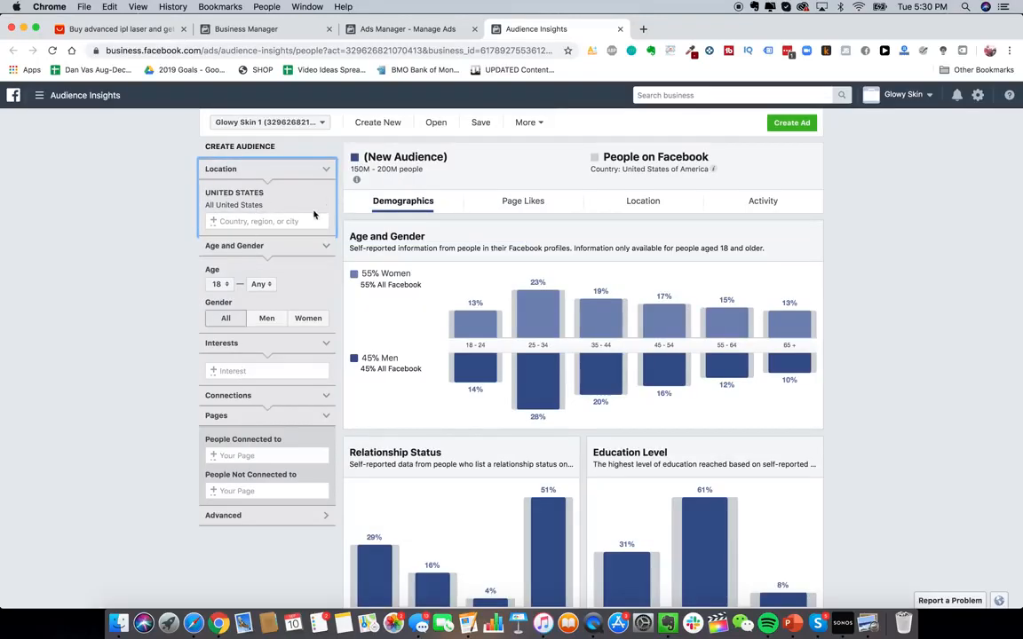
pyautogui.click(239, 370)
pyautogui.click(235, 224)
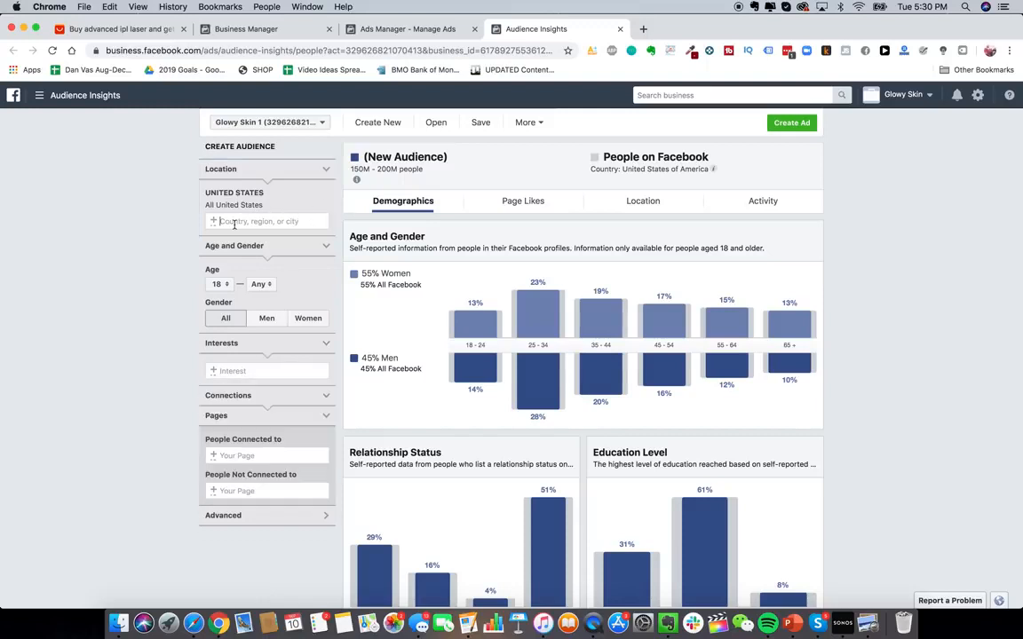
pyautogui.write('australia')
pyautogui.click(228, 236)
pyautogui.write('unit')
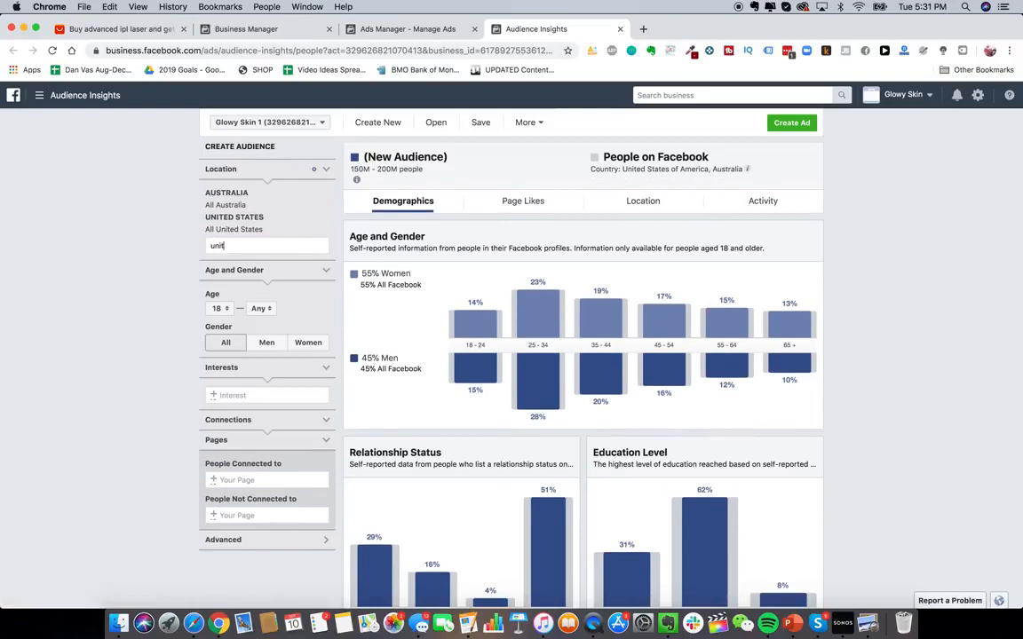
pyautogui.write('ed k')
pyautogui.click(213, 261)
pyautogui.write('canada')
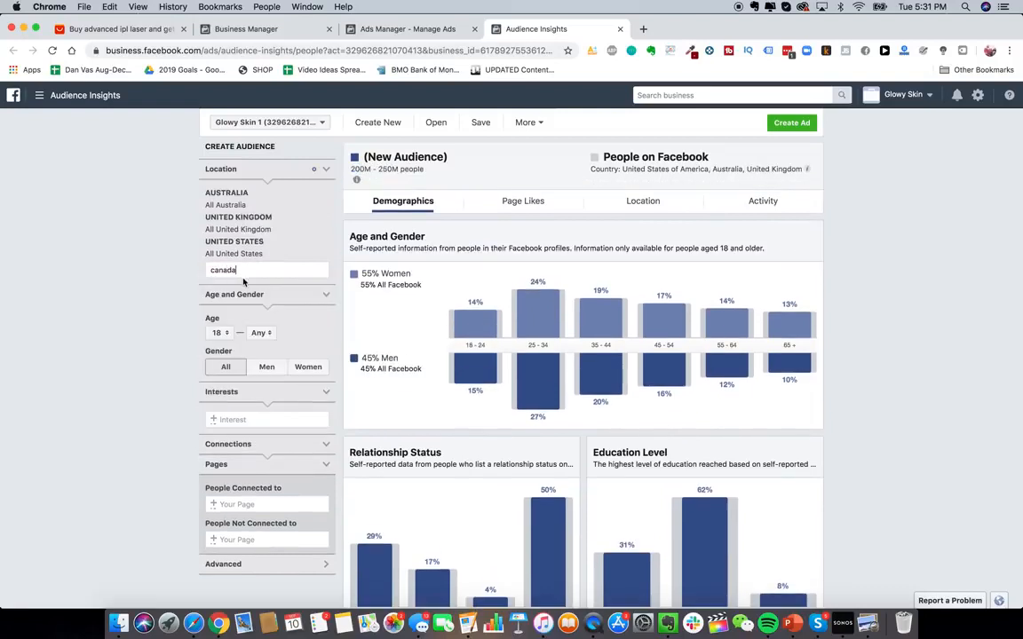
pyautogui.click(235, 287)
# - Add Hair removal as an interest for the audience
pyautogui.scroll(-1, 220, 387)
pyautogui.click(248, 420)
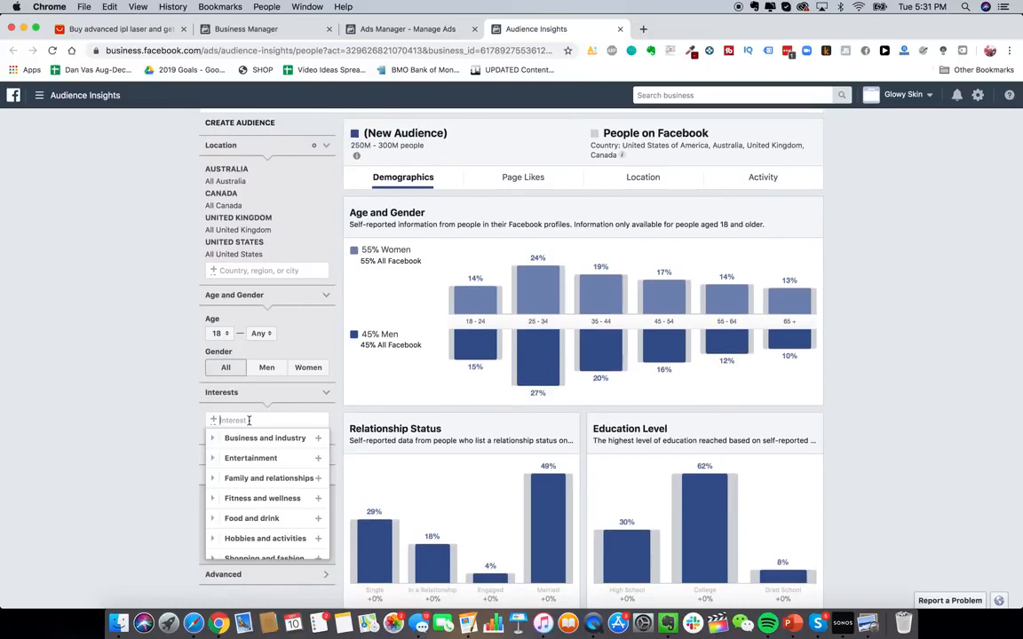
pyautogui.write('laser hair removal')
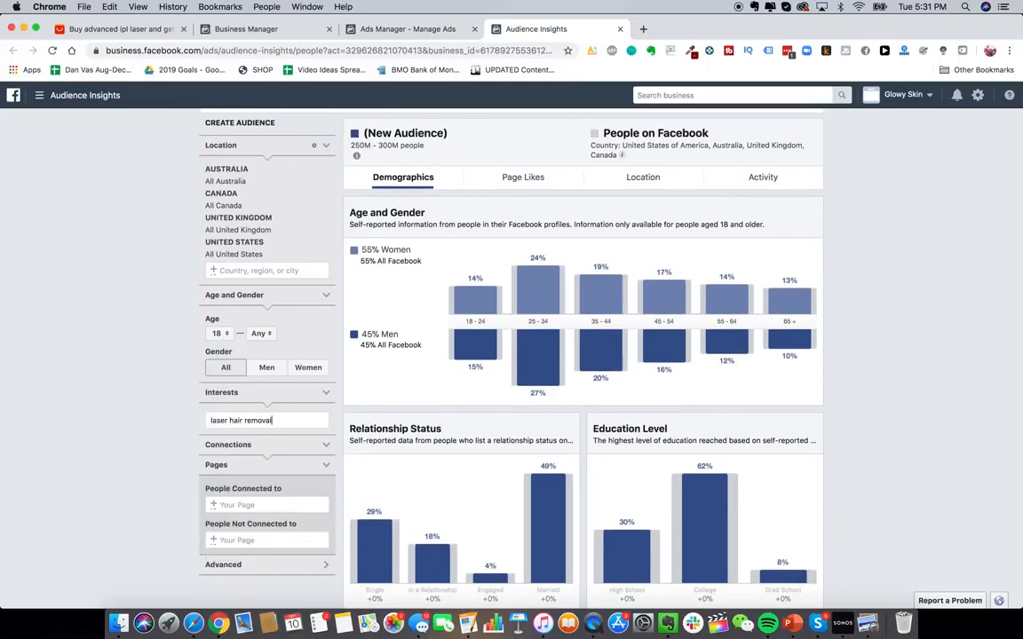
pyautogui.press('super+a')
pyautogui.write('laser removal')
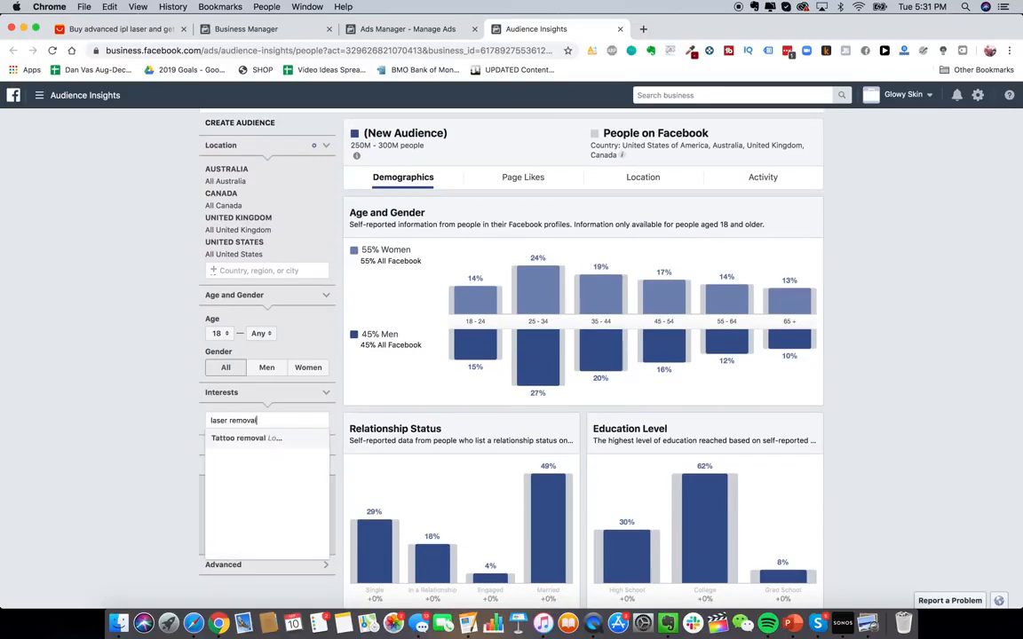
pyautogui.press('super+a')
pyautogui.press('BackSpace')
pyautogui.write('hair removal')
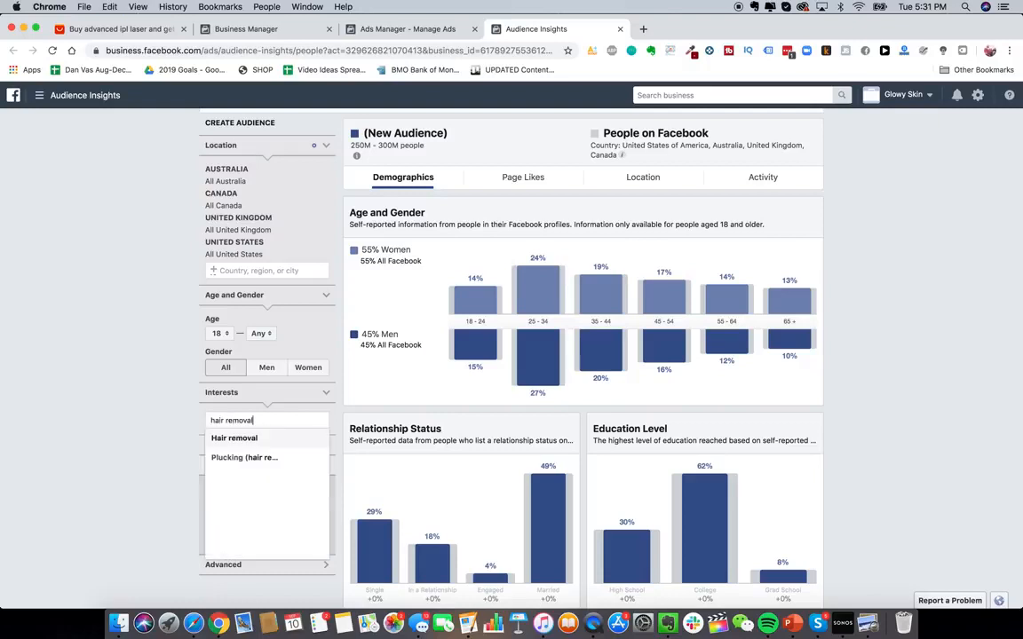
pyautogui.click(267, 440)
pyautogui.click(151, 400)
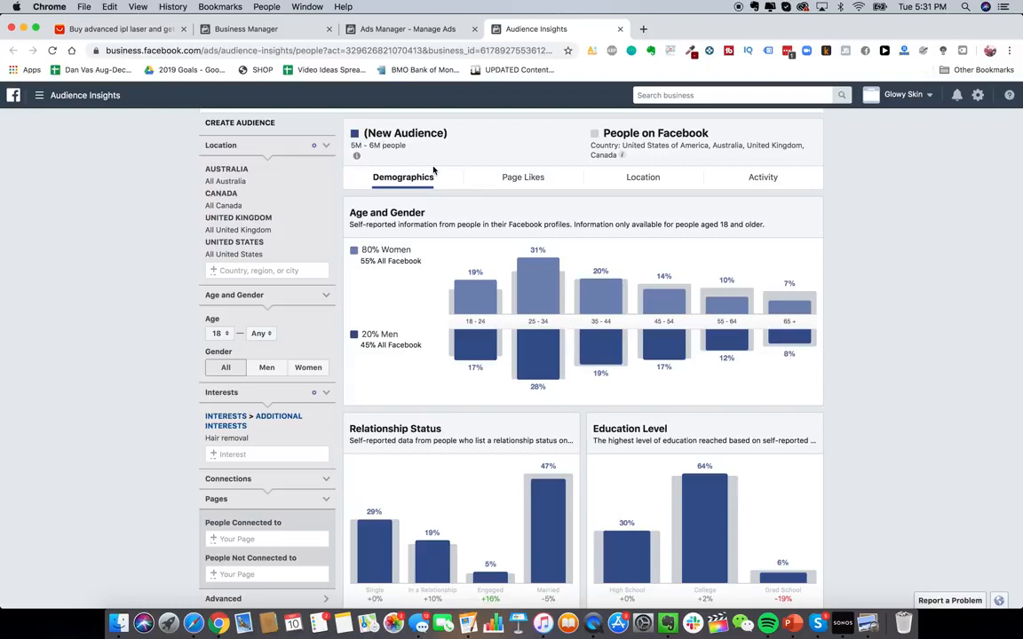
# - Review the audience's Page Likes and list Ulta Beauty, Bath & Body Works, Sephora and Cov in the Evernote Interests note
pyautogui.click(524, 177)
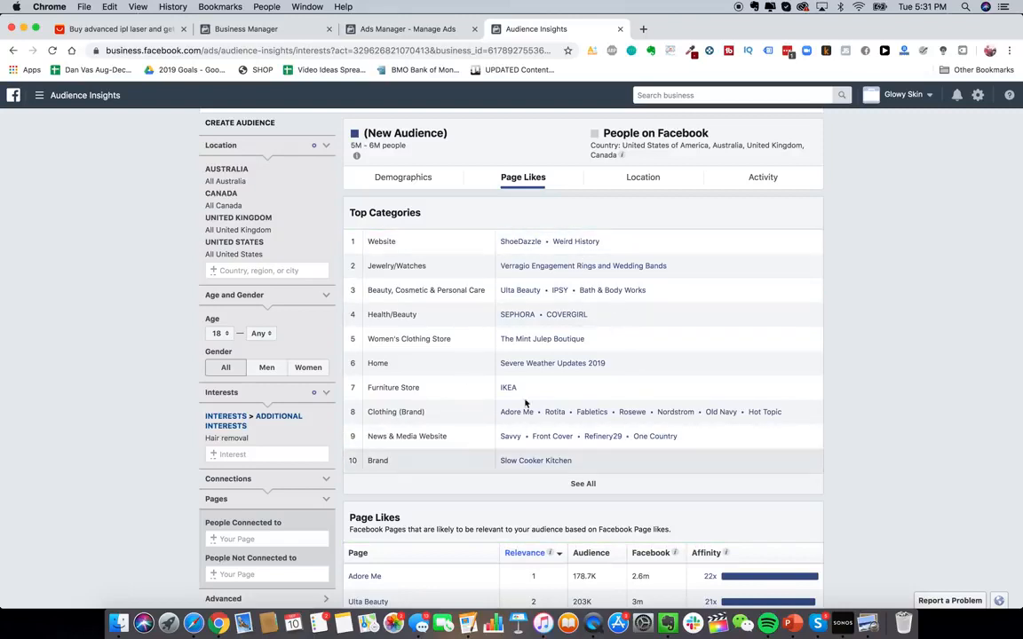
pyautogui.scroll(-1, 641, 382)
pyautogui.scroll(1, 642, 382)
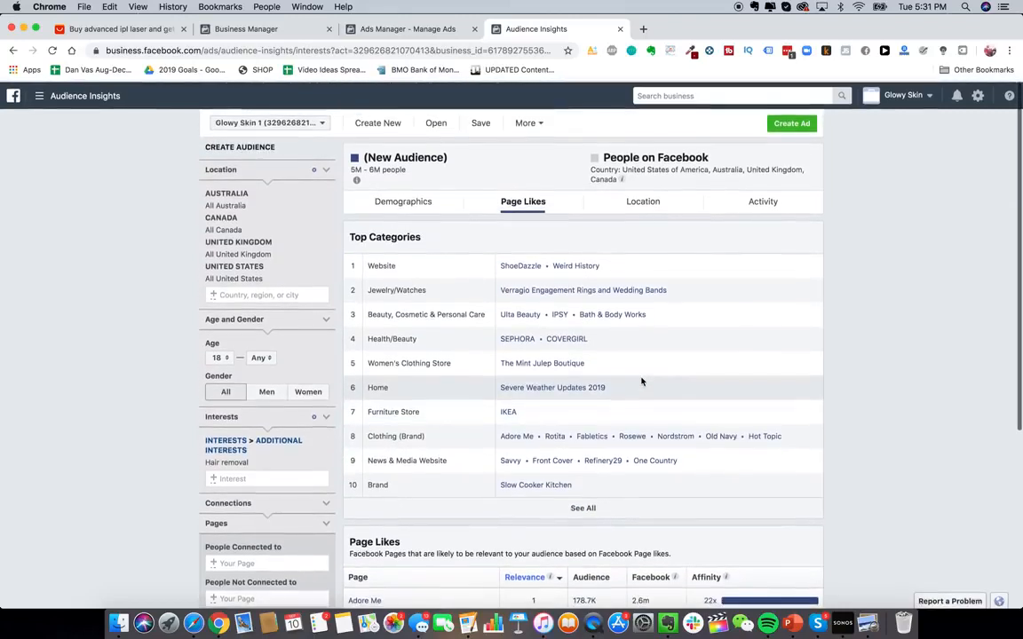
pyautogui.rightClick(662, 630)
pyautogui.click(665, 628)
pyautogui.click(664, 627)
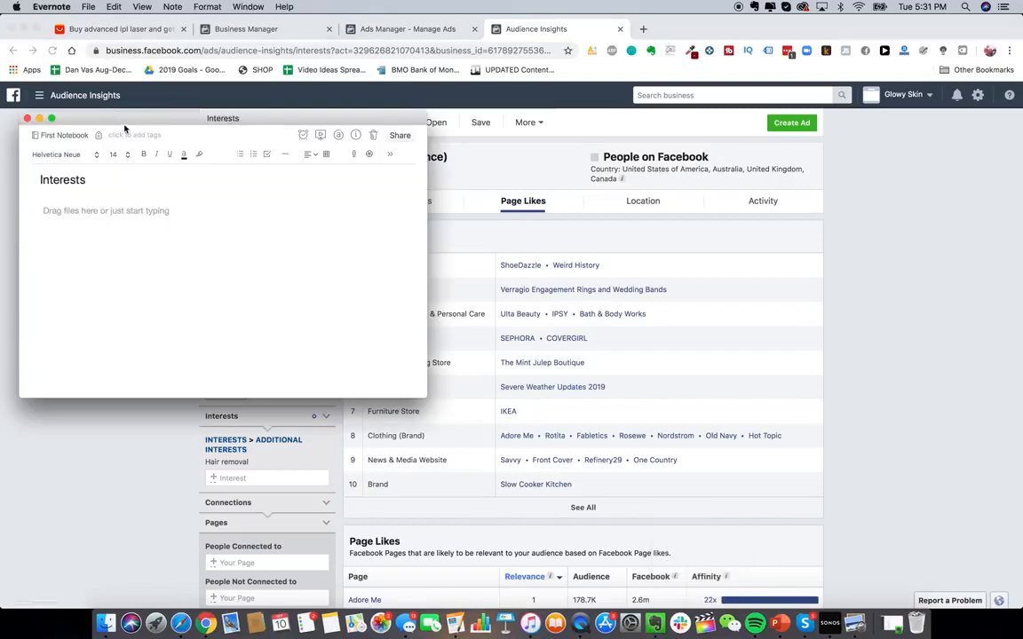
pyautogui.write('Ulta Beauty Bath')
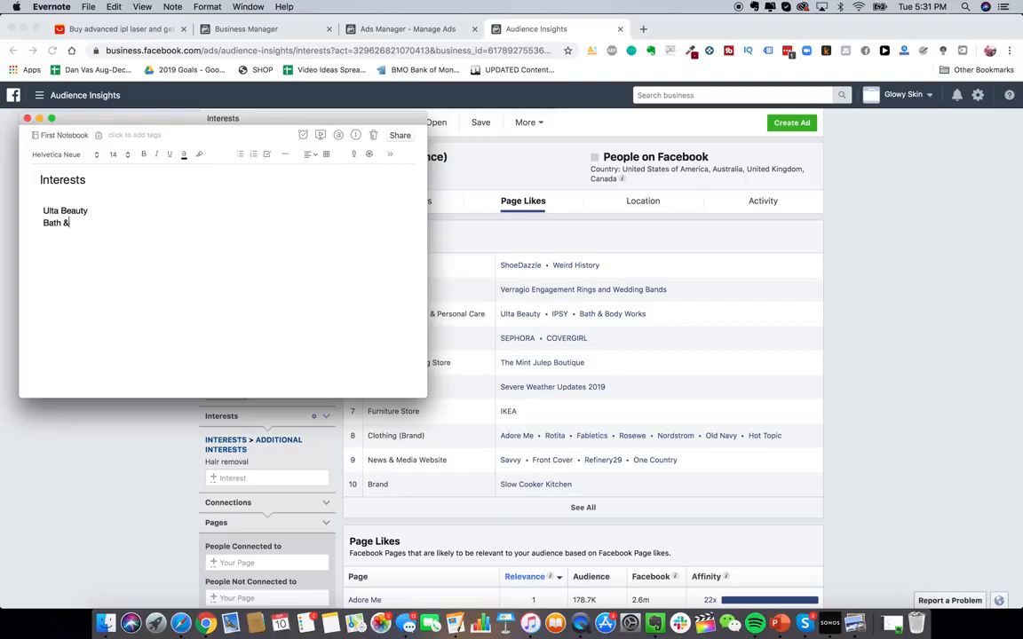
pyautogui.write(' & Body Works')
pyautogui.write(' Sephora')
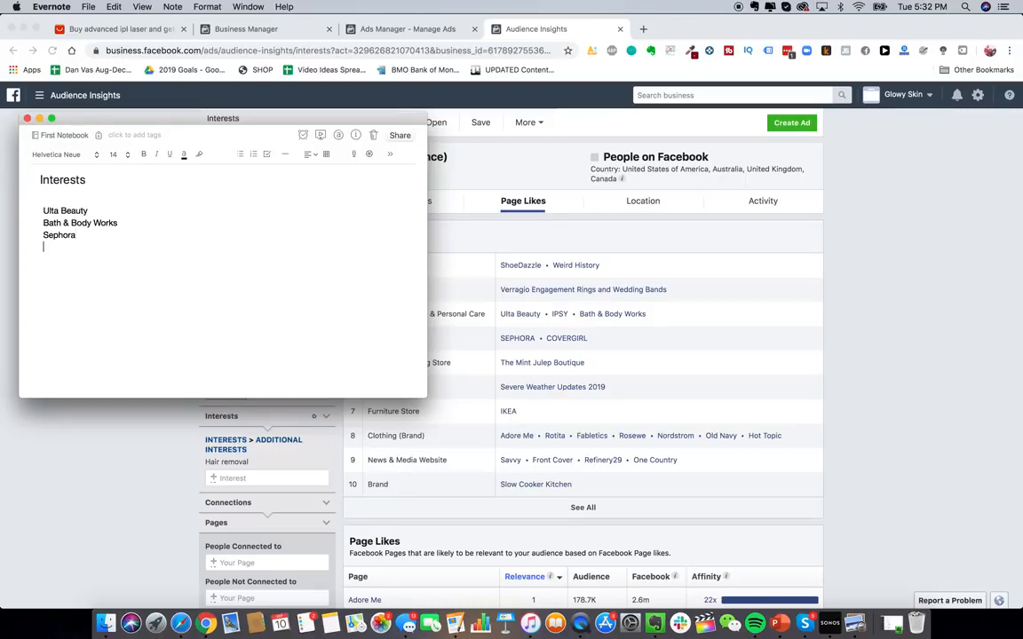
pyautogui.press('Return')
pyautogui.write('Covergirl')
pyautogui.press('super+Tab')
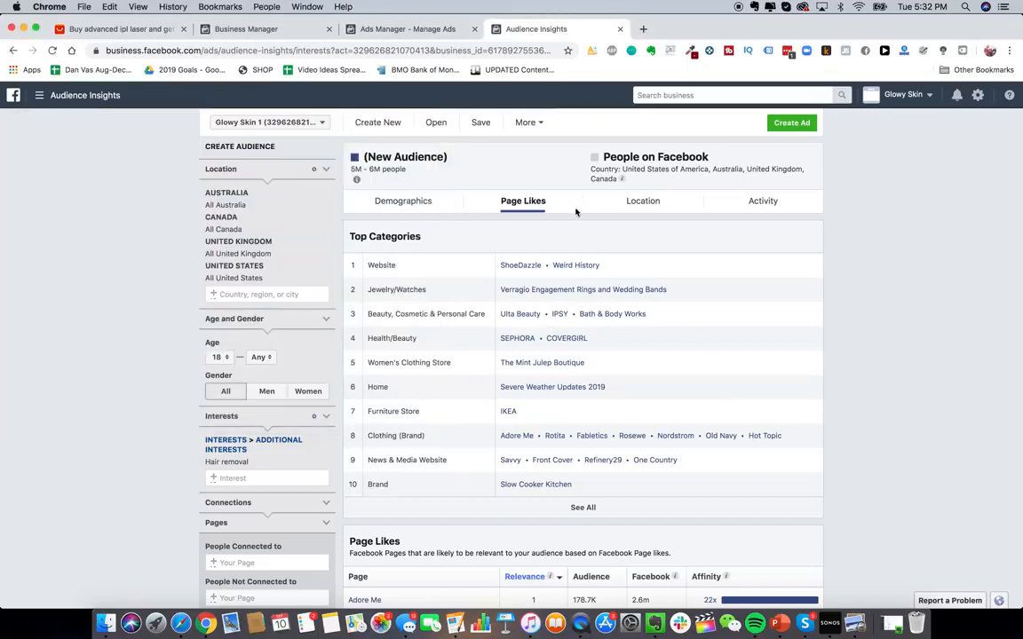
# - Examine the audience's Location and Demographics breakdowns
pyautogui.click(612, 211)
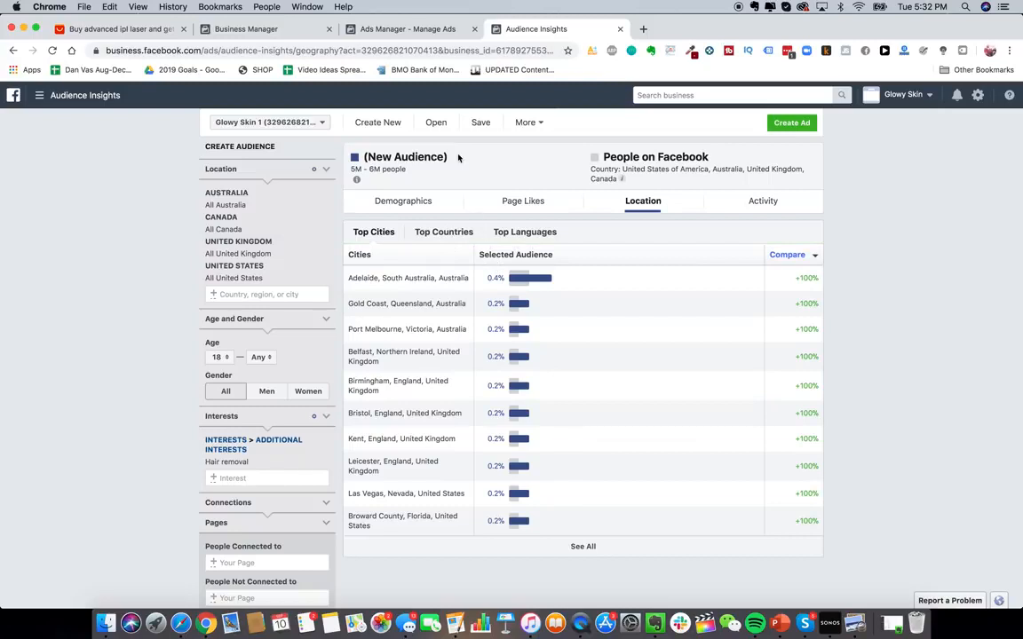
pyautogui.click(405, 202)
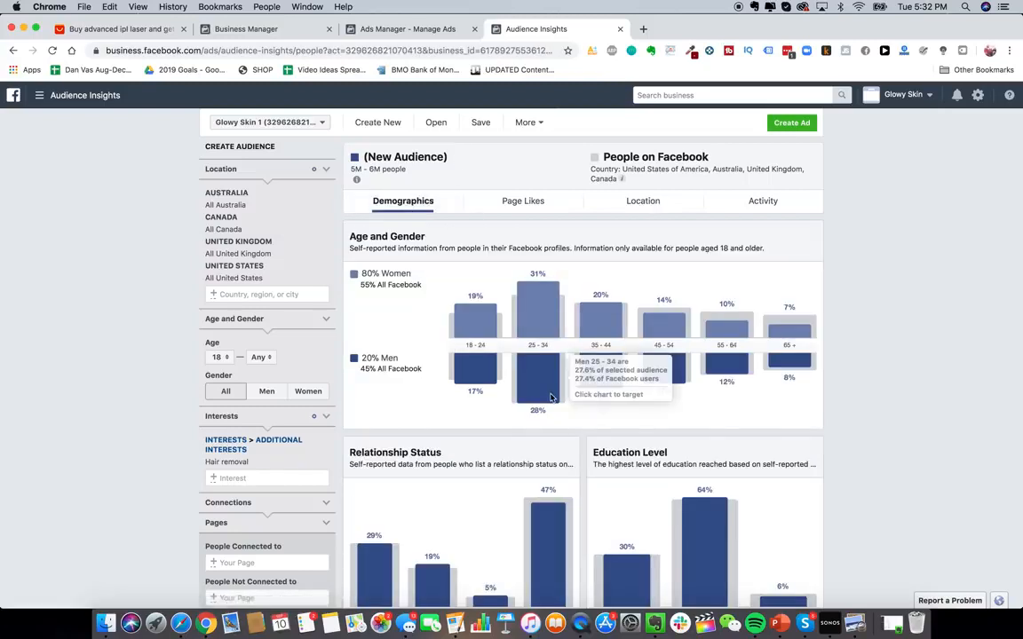
pyautogui.scroll(-1, 509, 411)
pyautogui.scroll(1, 546, 342)
pyautogui.scroll(-10, 530, 394)
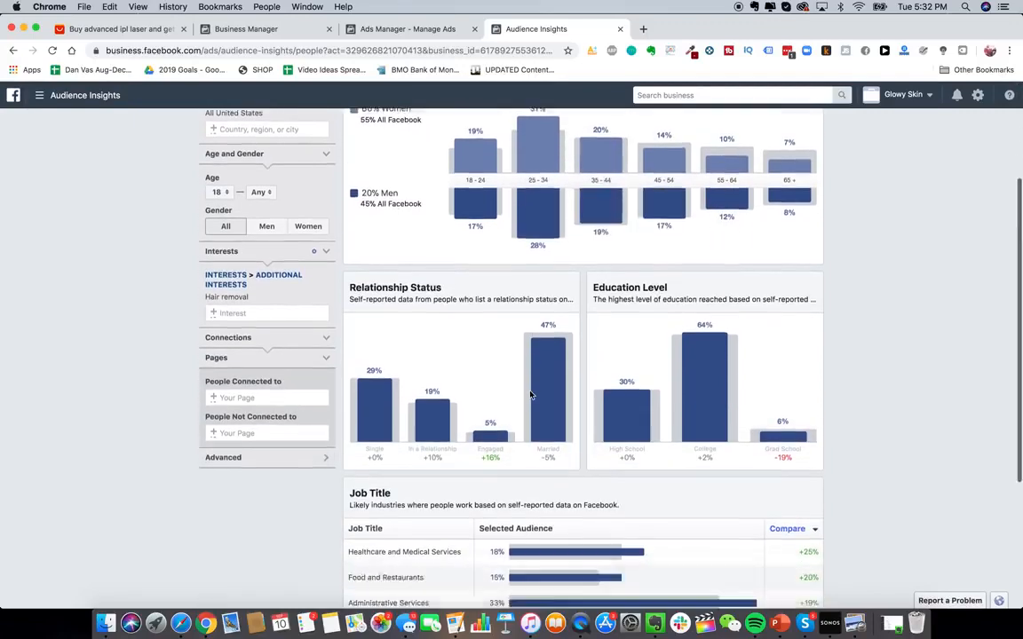
pyautogui.scroll(-4, 530, 395)
pyautogui.scroll(14, 530, 395)
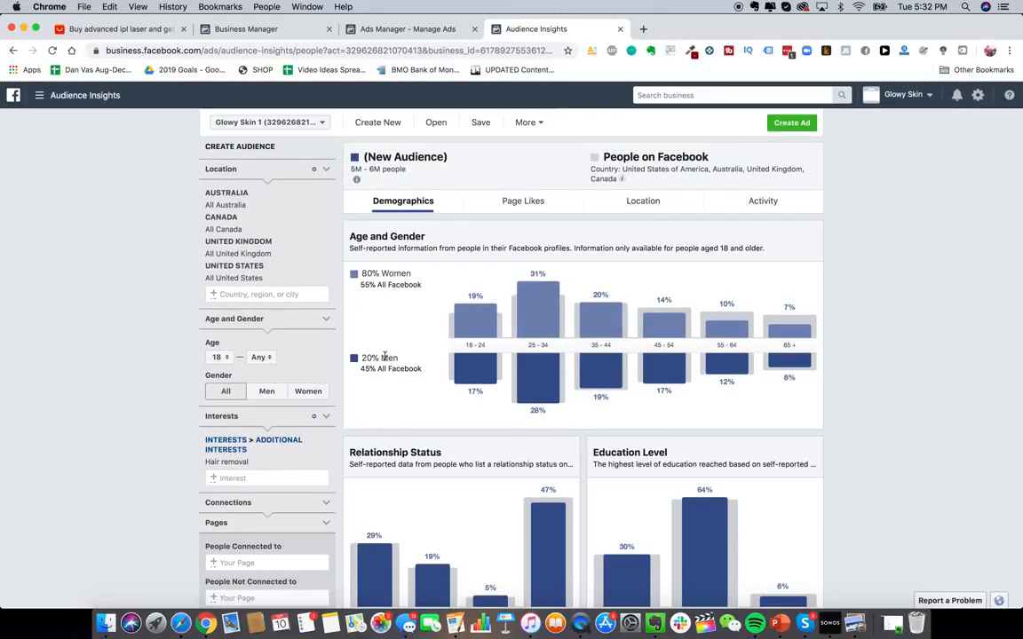
# - Open the Facebook Ad Library in a new tab and set its country to All
pyautogui.click(644, 30)
pyautogui.write('facebook.com/ads/library')
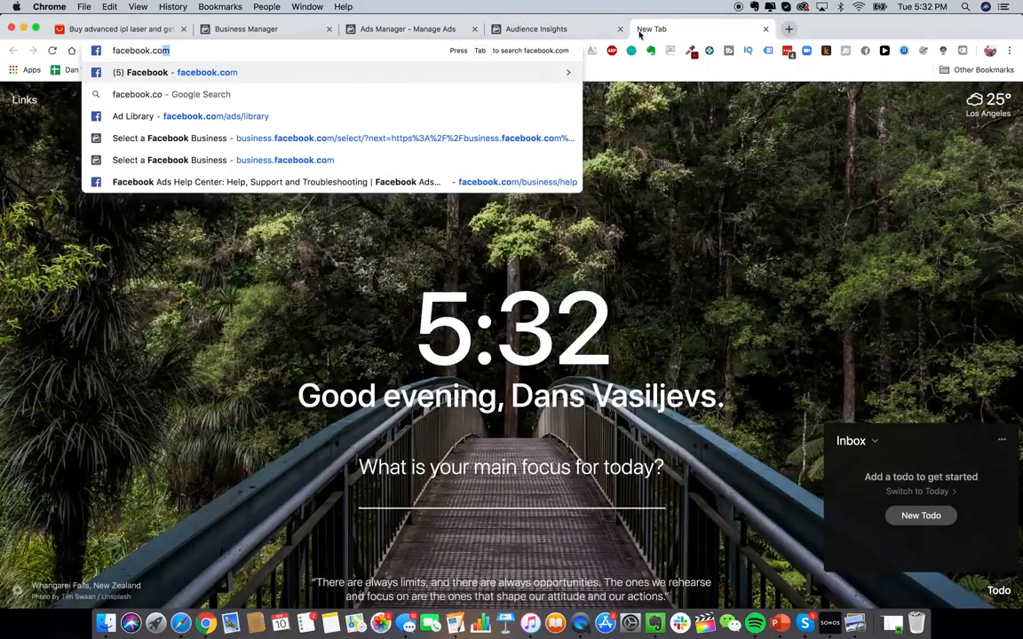
pyautogui.click(487, 116)
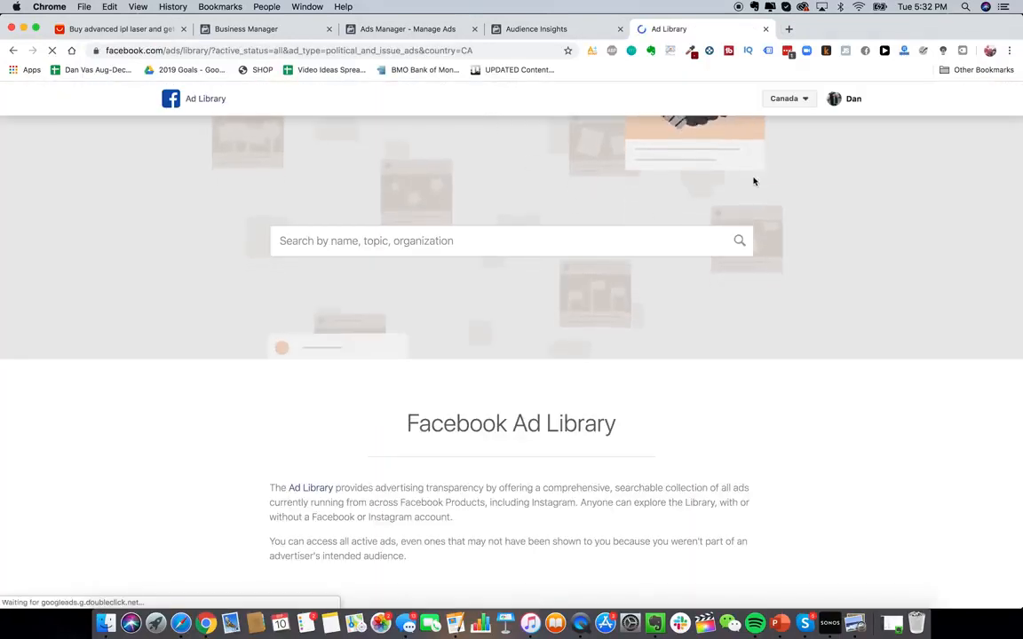
pyautogui.click(787, 99)
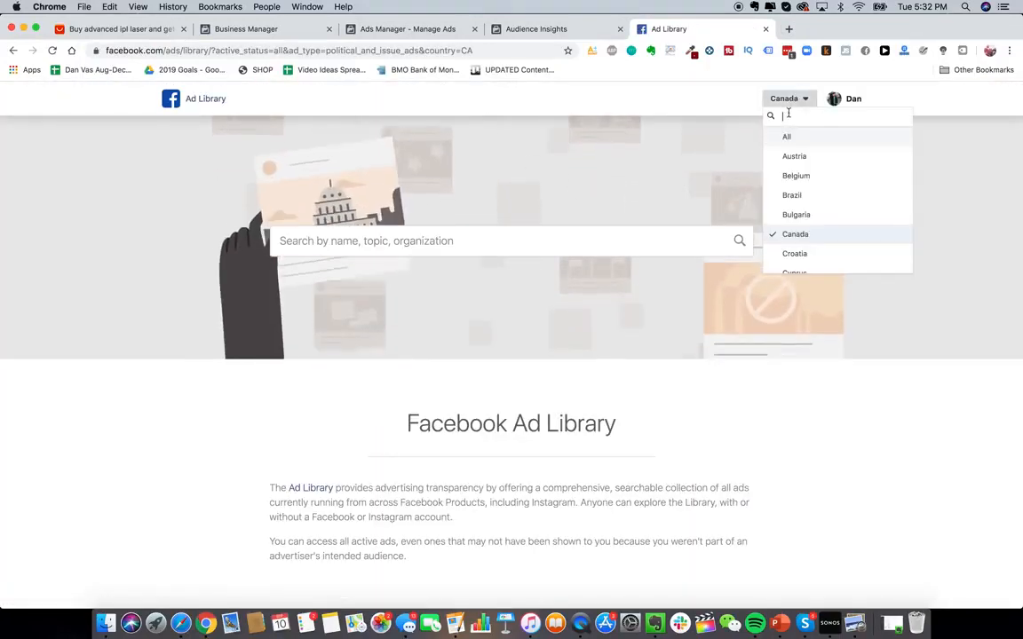
pyautogui.click(786, 138)
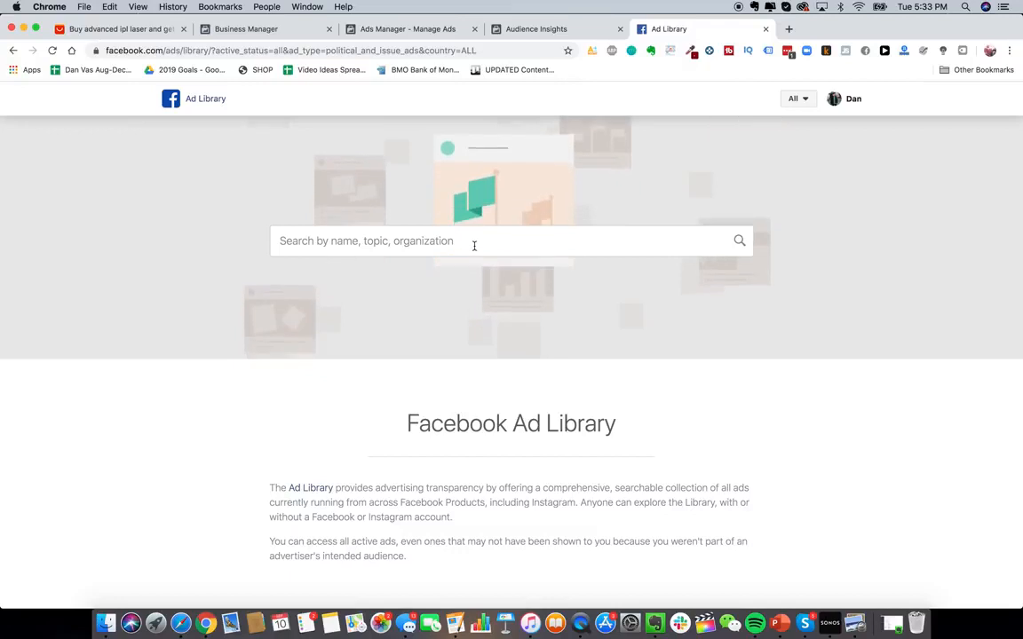
# - Search the Ad Library for hey silky skin and open the HeySilkySkin page's ads
pyautogui.click(475, 247)
pyautogui.write('hey silky skin')
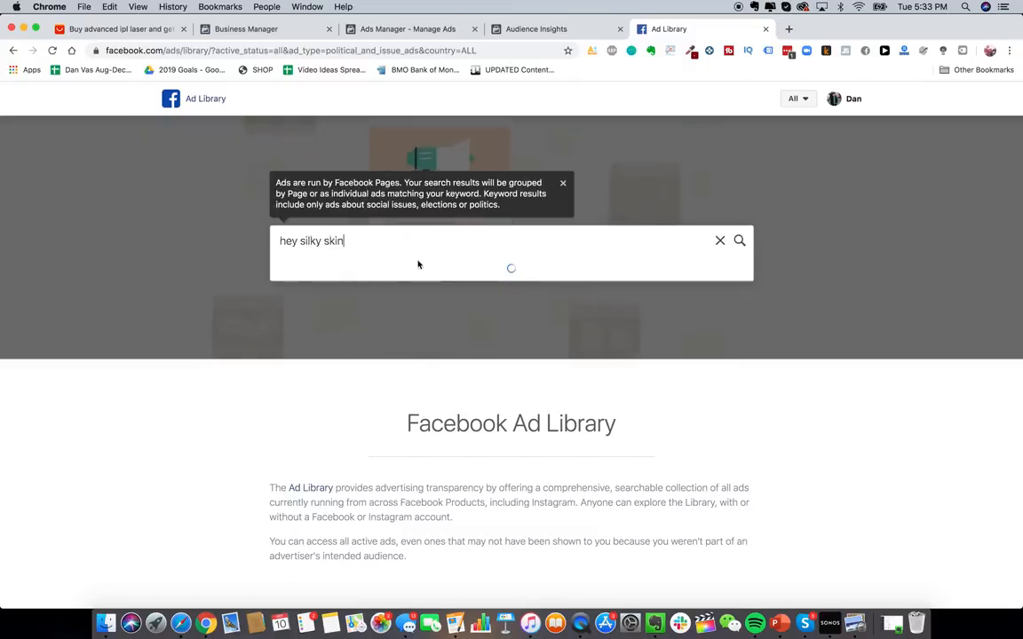
pyautogui.click(354, 304)
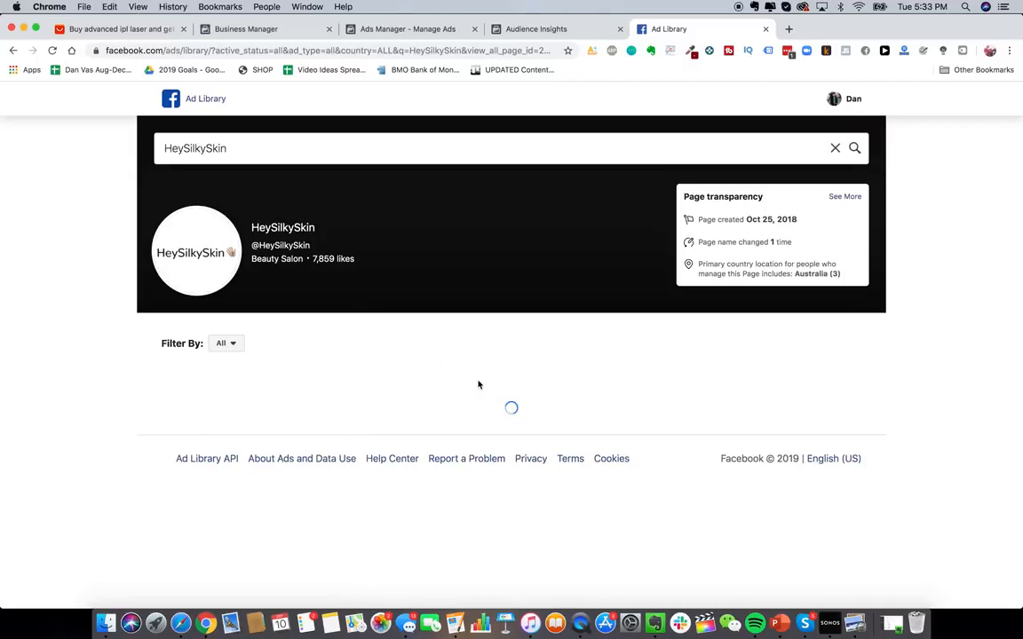
# - Browse through HeySilkySkin's active ads
pyautogui.scroll(-3, 550, 458)
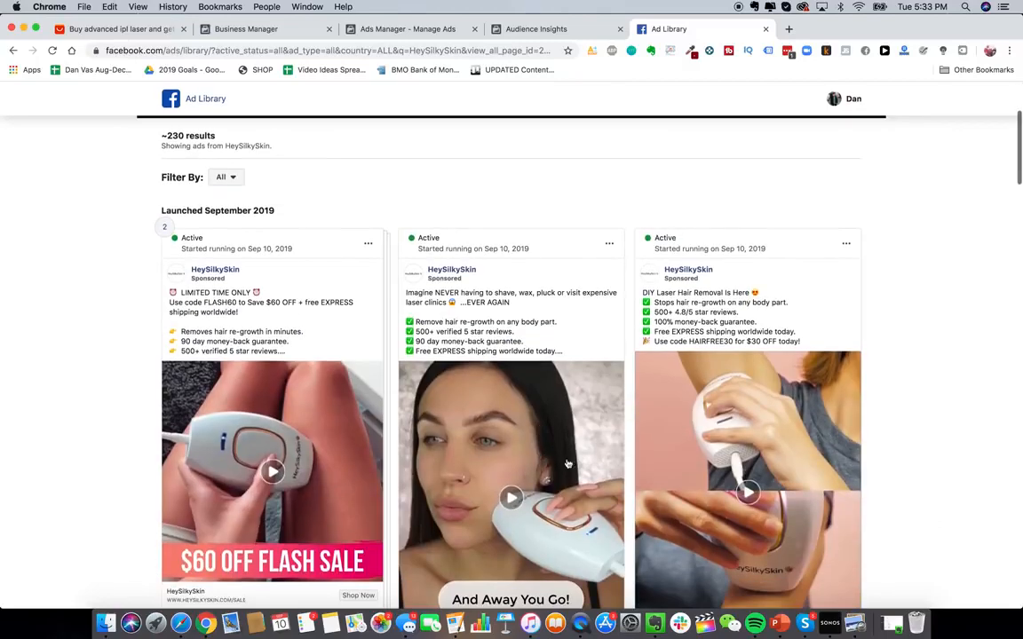
pyautogui.scroll(-3, 568, 464)
pyautogui.scroll(2, 581, 446)
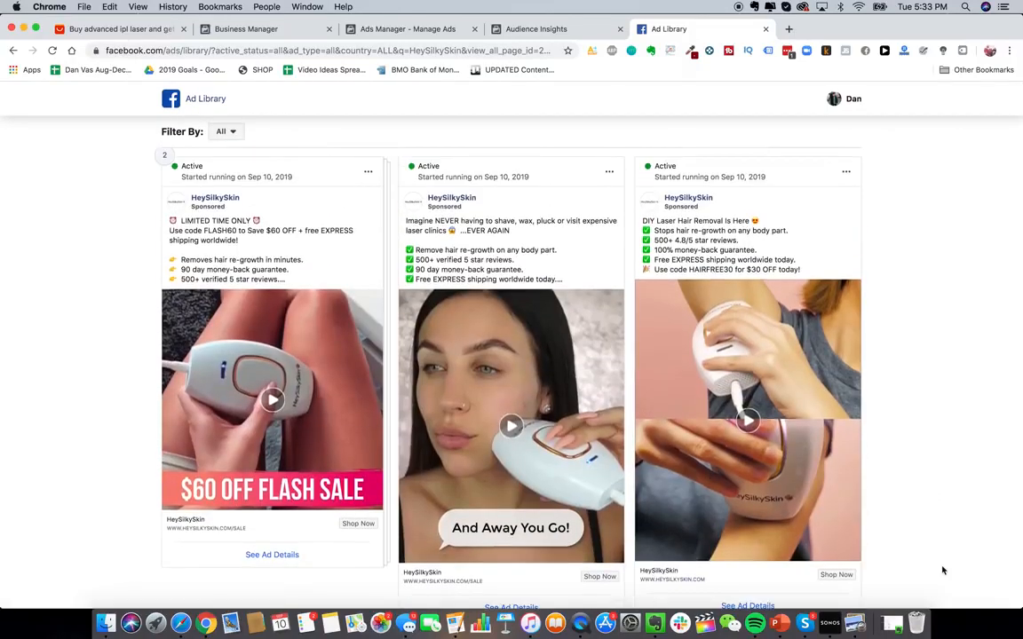
pyautogui.scroll(-1, 903, 324)
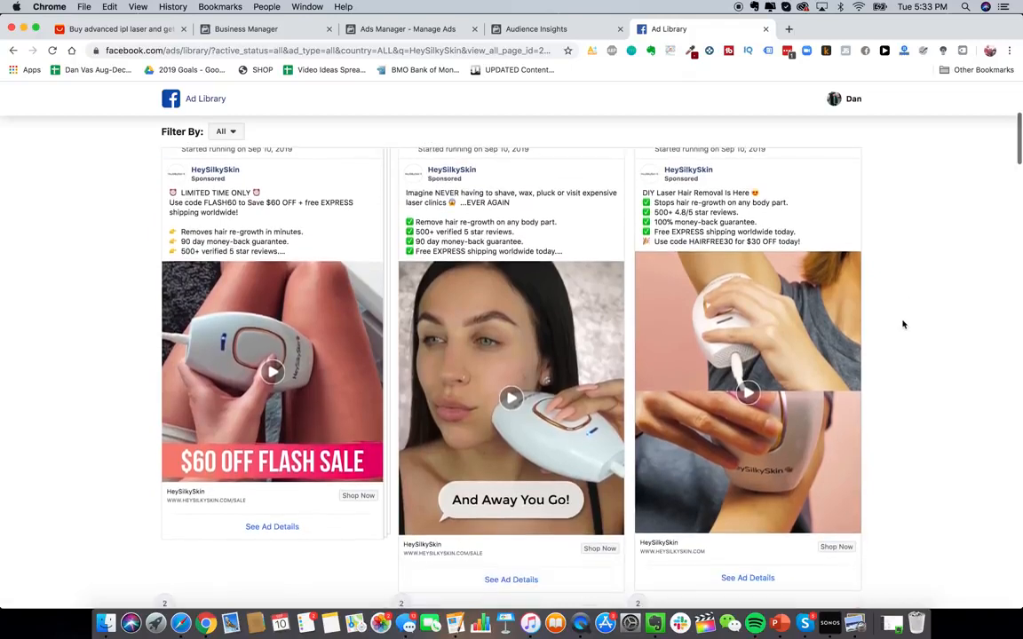
pyautogui.scroll(1, 866, 266)
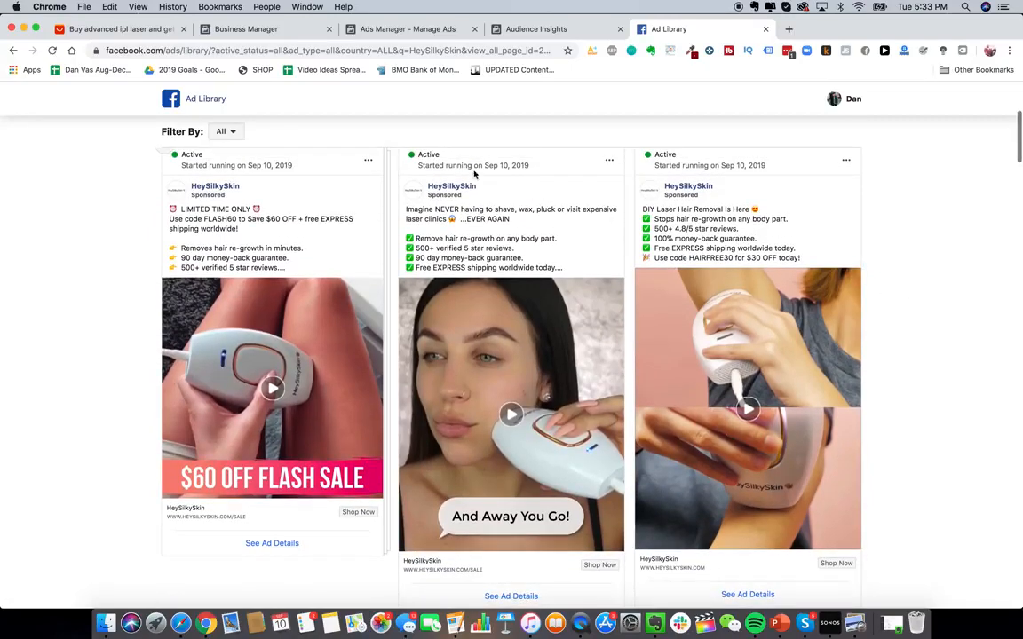
pyautogui.scroll(-10, 625, 224)
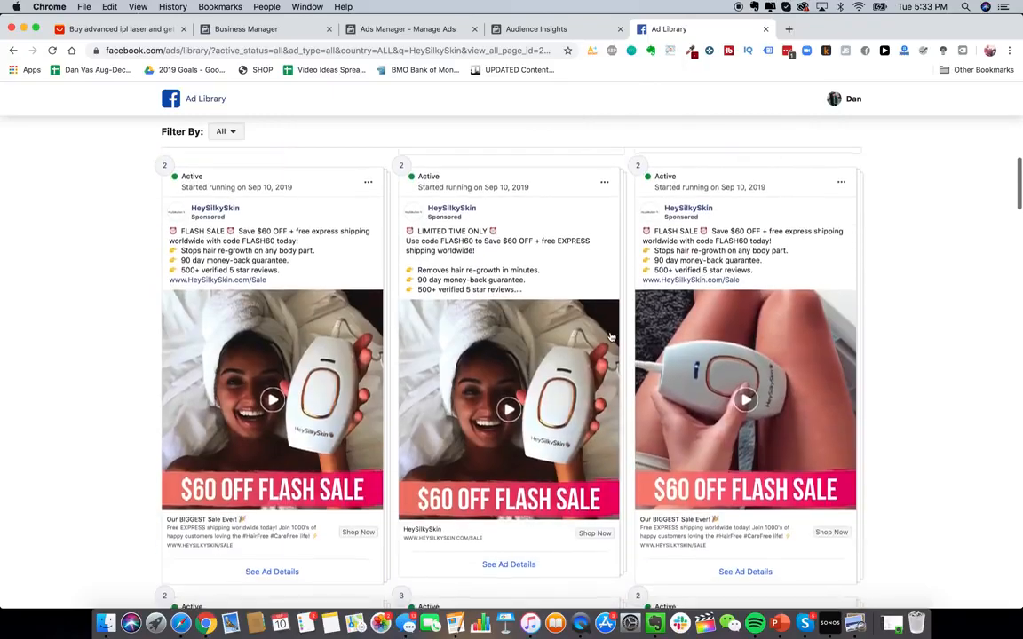
pyautogui.scroll(-15, 610, 336)
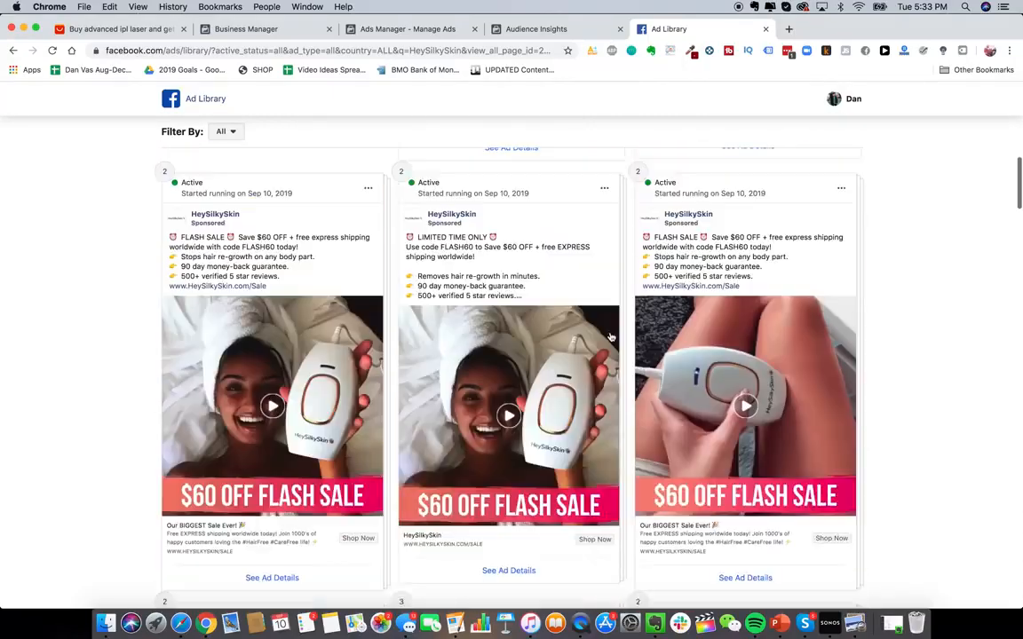
pyautogui.scroll(-5, 610, 336)
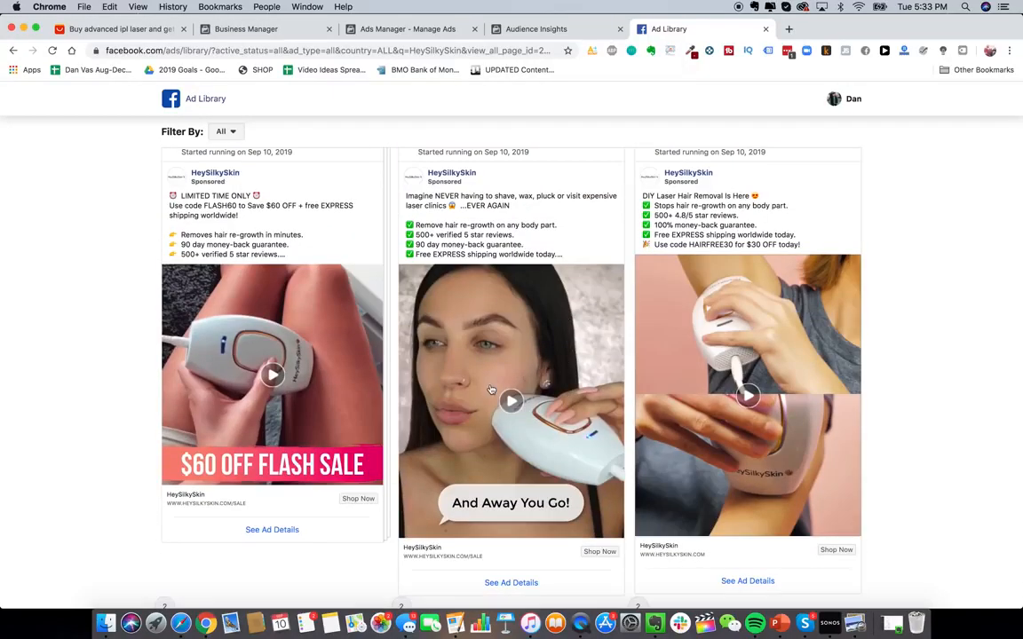
pyautogui.scroll(1, 490, 388)
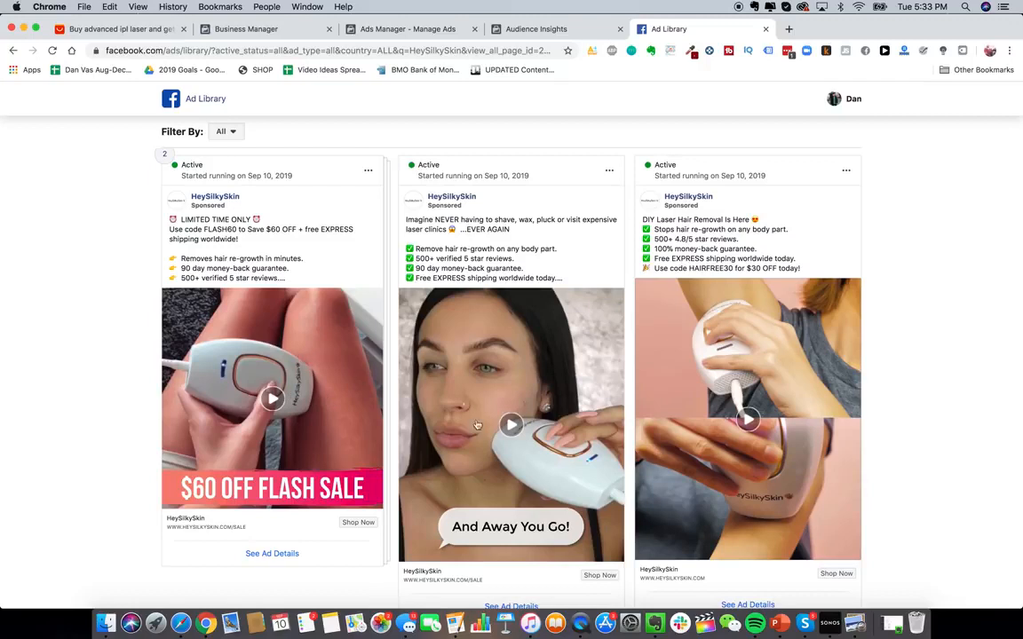
pyautogui.scroll(1, 358, 377)
pyautogui.scroll(-2, 358, 377)
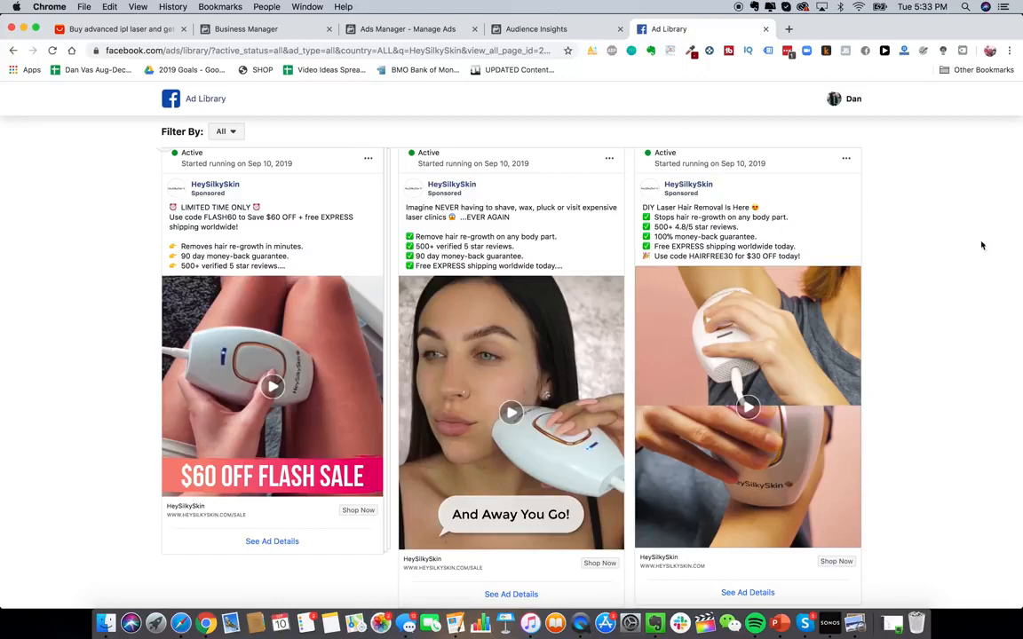
# - Play HeySilkySkin's LIMITED TIME ONLY $60 off flash sale video ad
pyautogui.scroll(1, 942, 258)
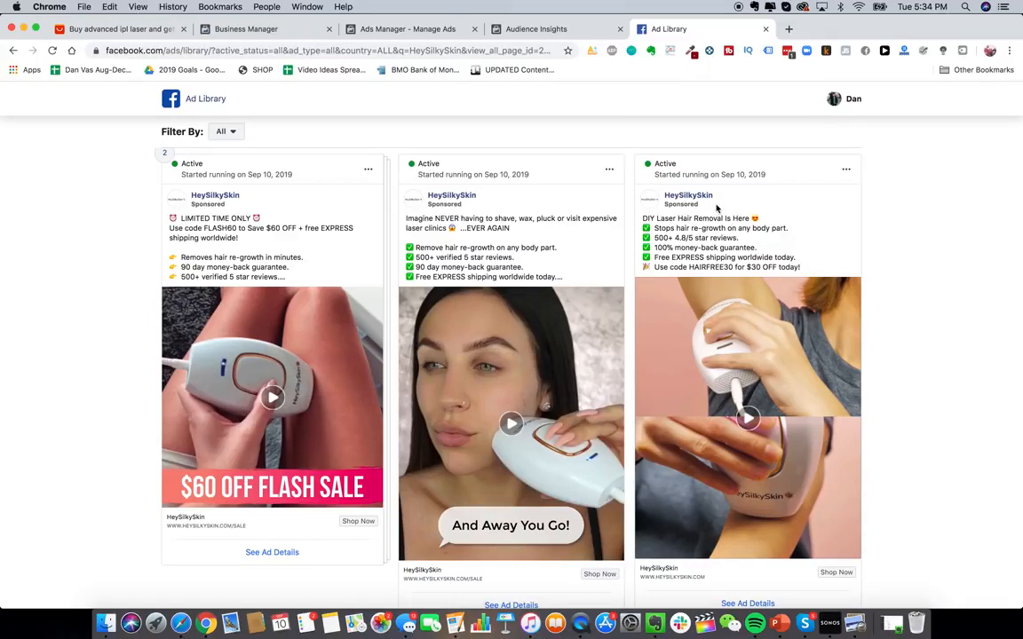
pyautogui.scroll(1, 481, 253)
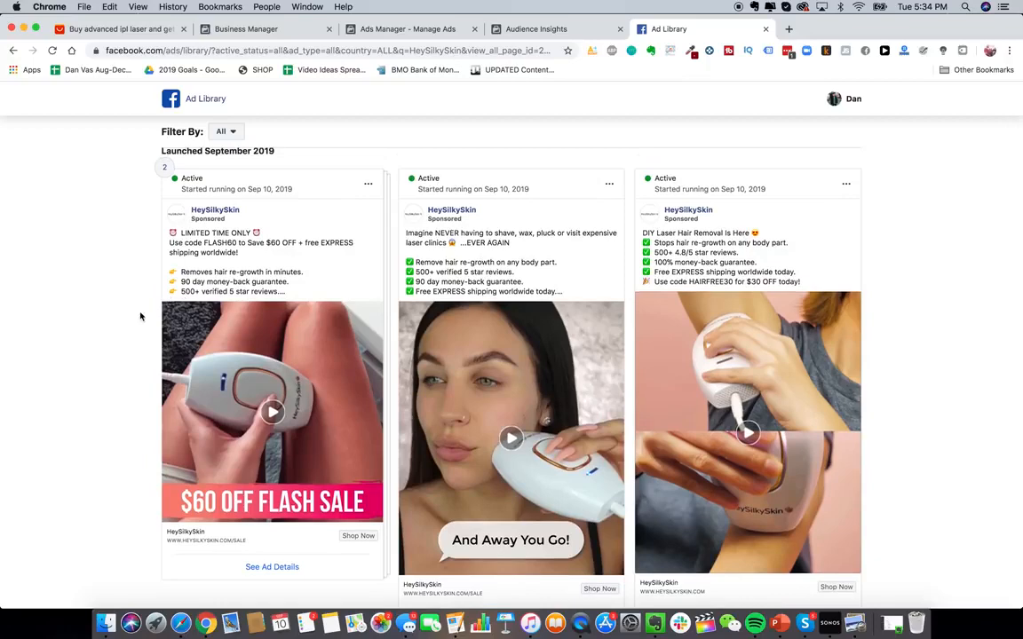
pyautogui.scroll(1, 140, 316)
pyautogui.scroll(-2, 139, 316)
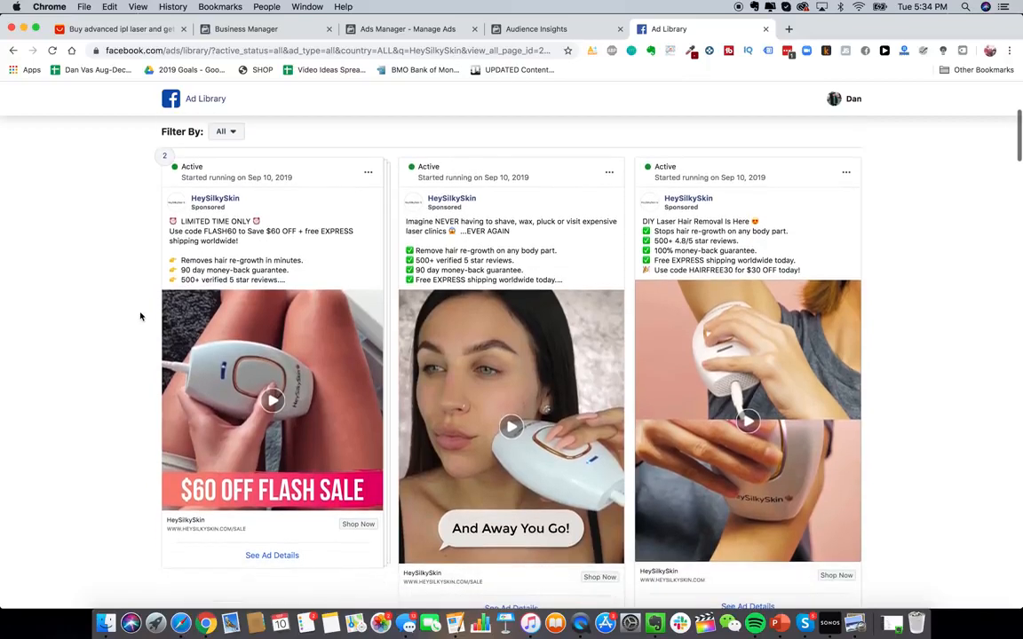
pyautogui.scroll(2, 140, 316)
pyautogui.scroll(-5, 139, 316)
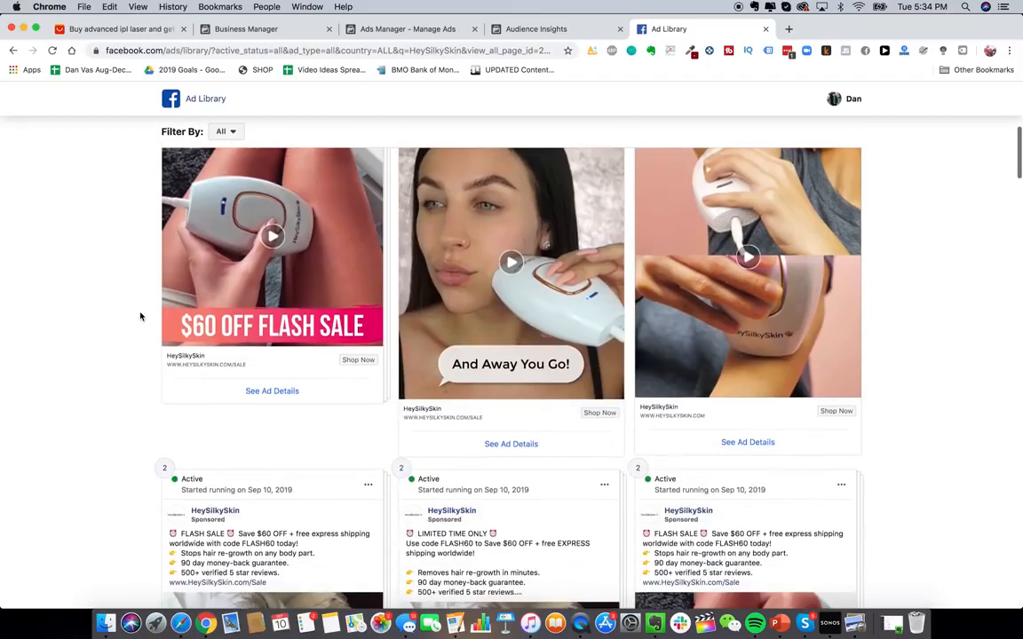
pyautogui.scroll(3, 139, 316)
pyautogui.scroll(3, 140, 316)
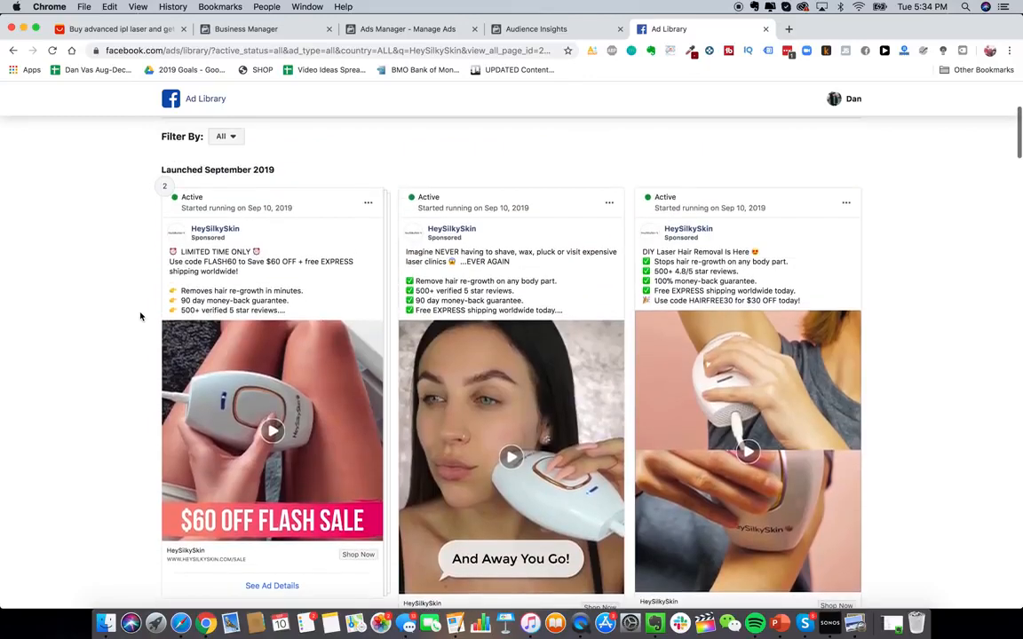
pyautogui.scroll(-2, 171, 308)
pyautogui.click(279, 431)
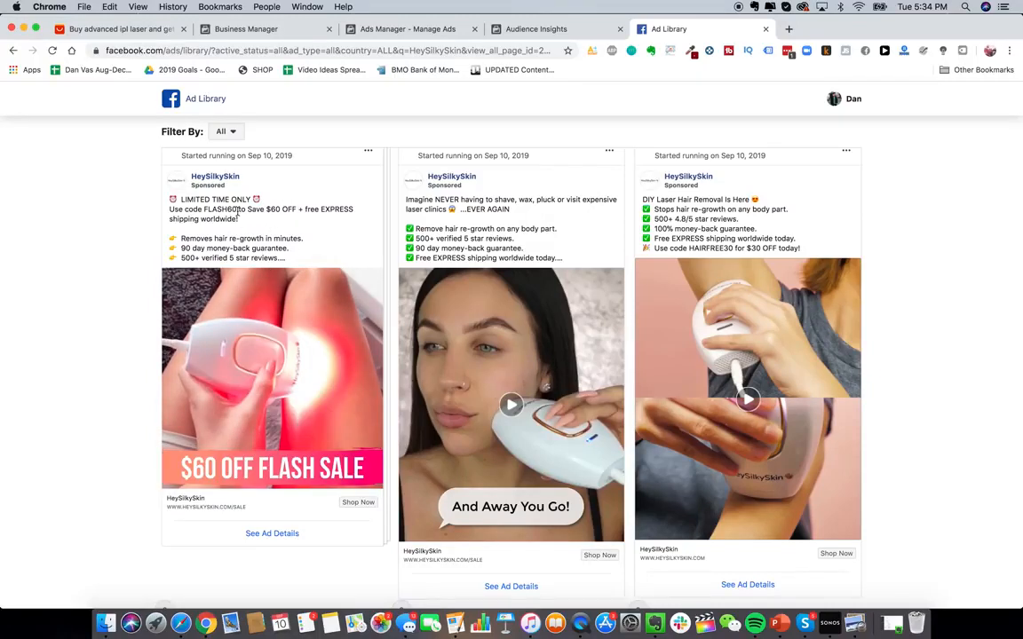
# - Browse further down through HeySilkySkin's other active video ads
pyautogui.scroll(-2, 520, 375)
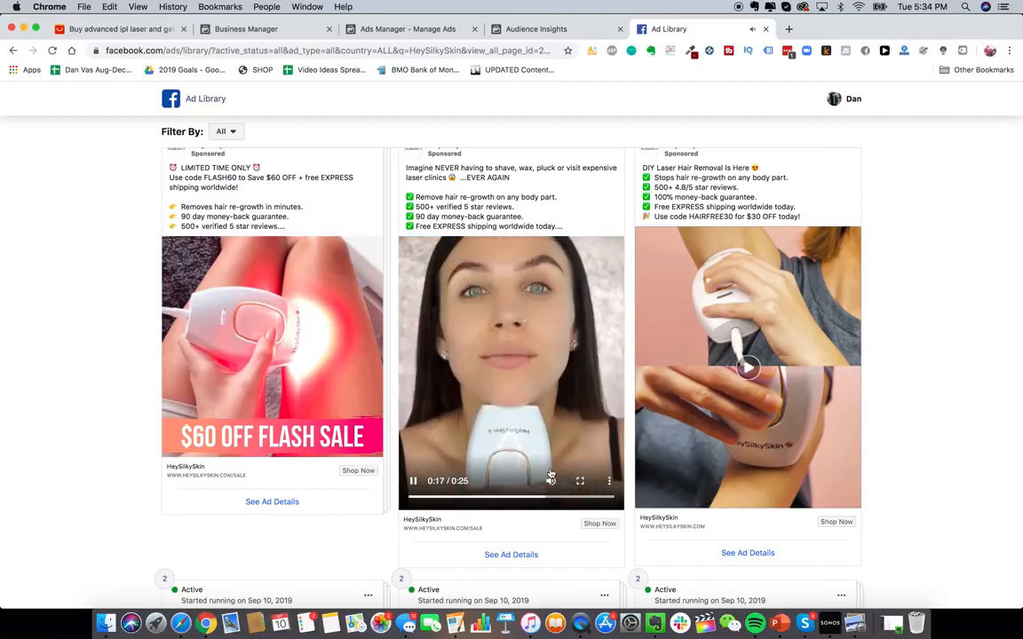
pyautogui.scroll(-1, 560, 368)
pyautogui.scroll(1, 501, 327)
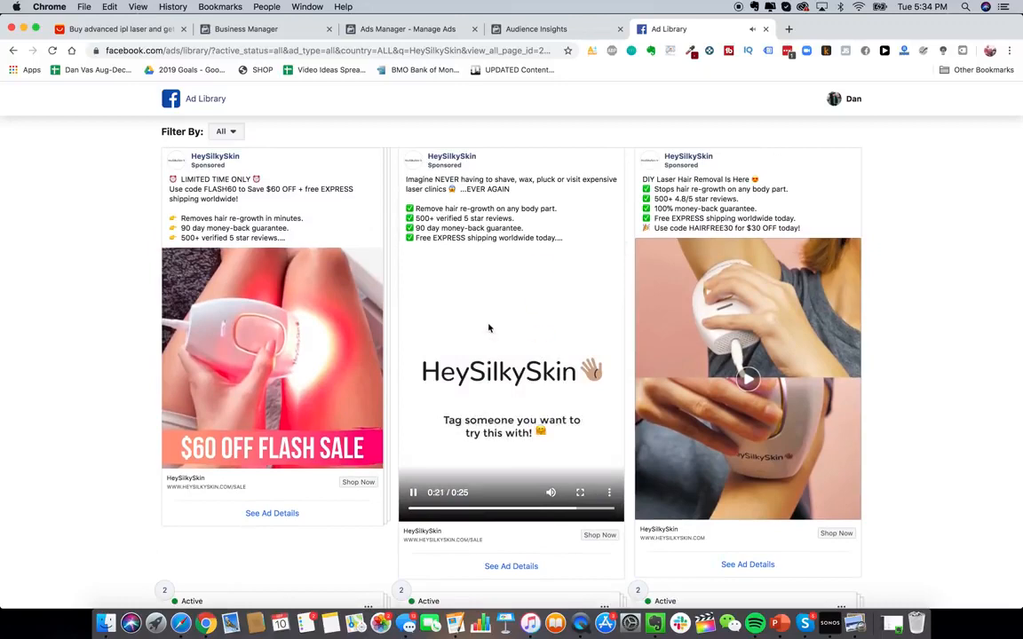
pyautogui.scroll(-1, 489, 345)
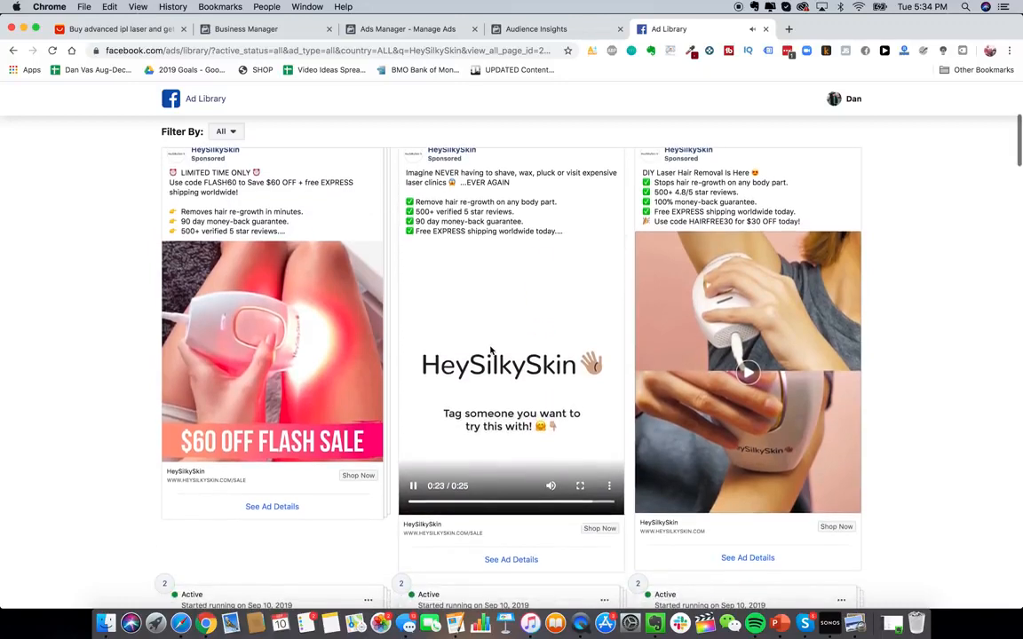
pyautogui.scroll(-2, 490, 351)
pyautogui.scroll(3, 490, 350)
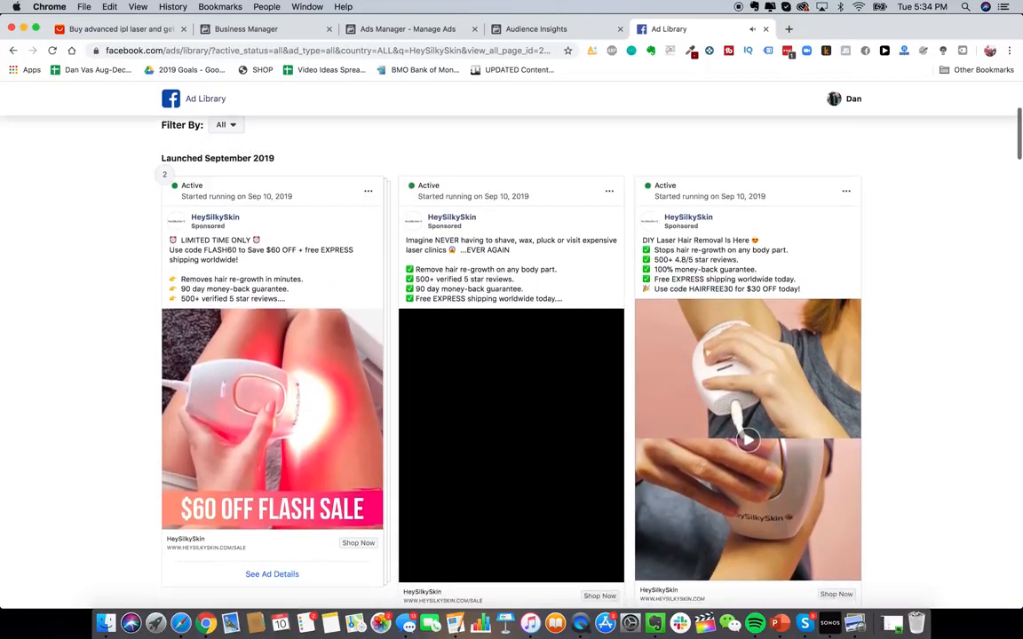
pyautogui.scroll(-1, 490, 351)
pyautogui.scroll(-1, 396, 452)
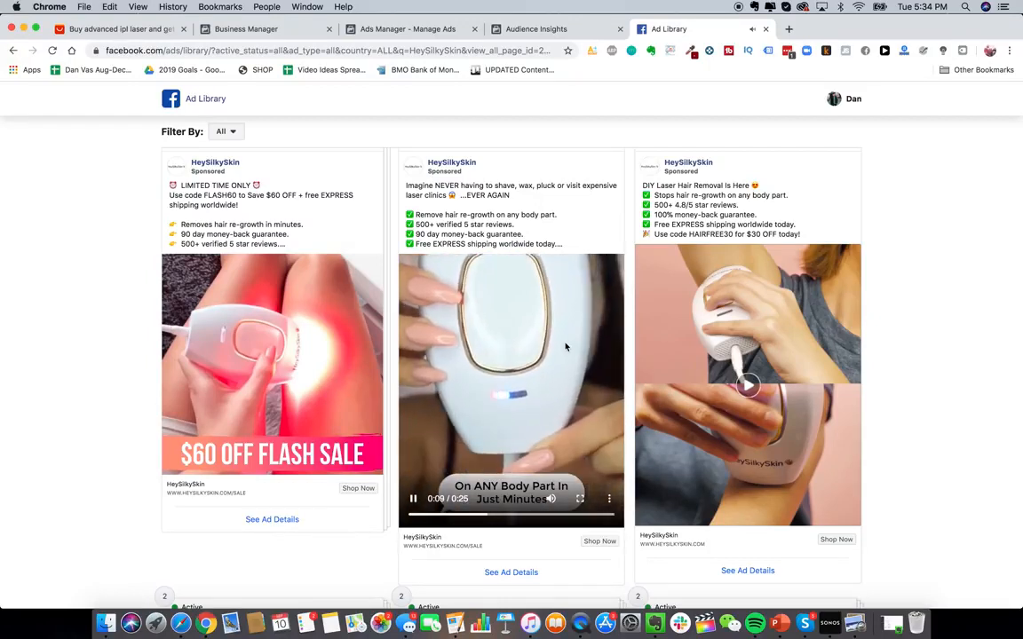
pyautogui.scroll(-5, 578, 382)
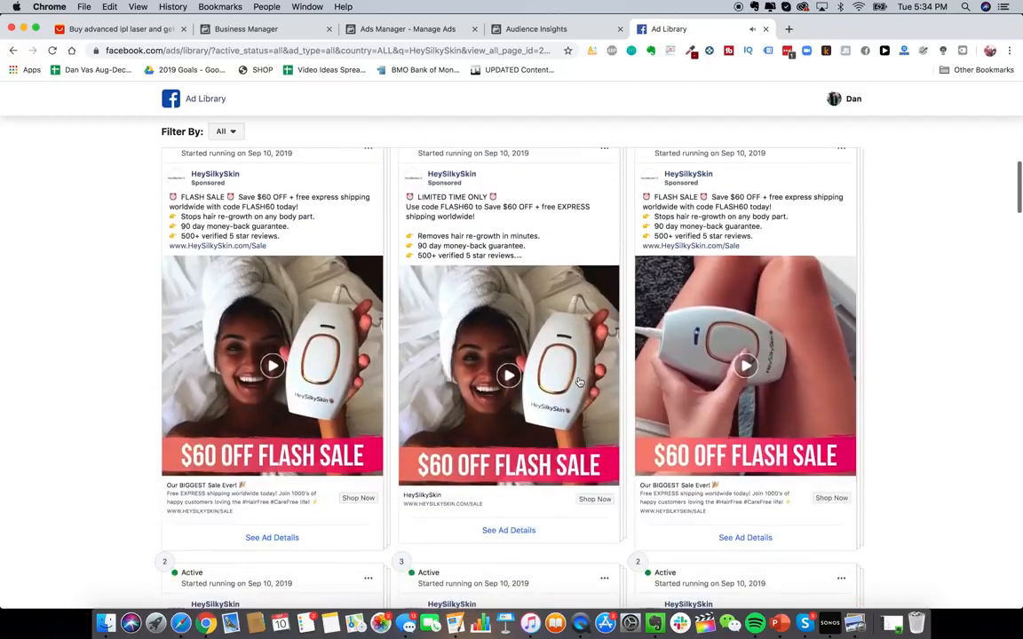
pyautogui.scroll(-5, 579, 382)
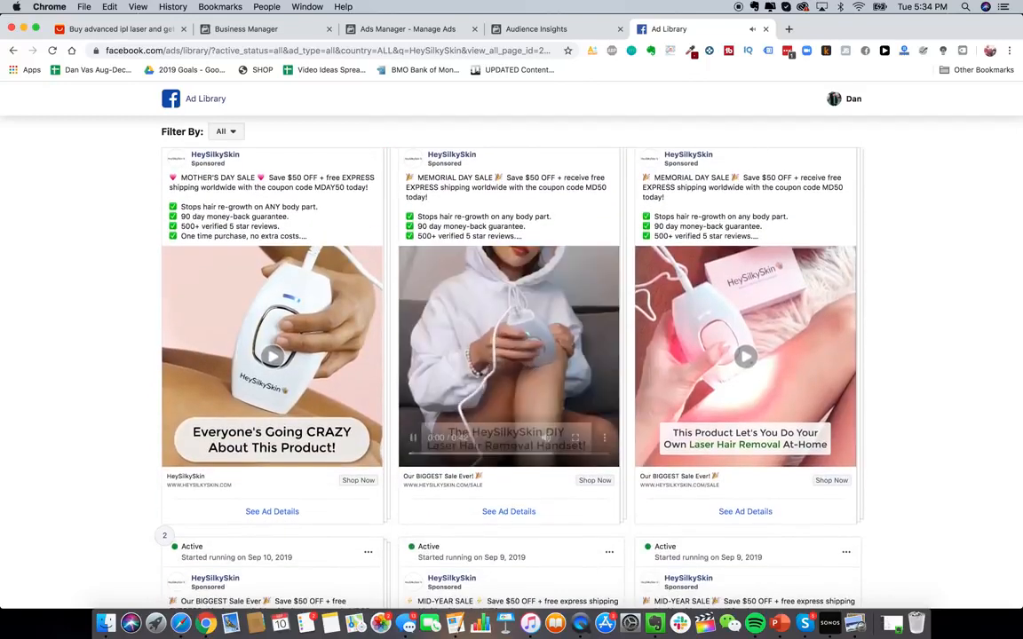
# - Play HeySilkySkin's MOTHER'S DAY SALE video ad
pyautogui.click(263, 380)
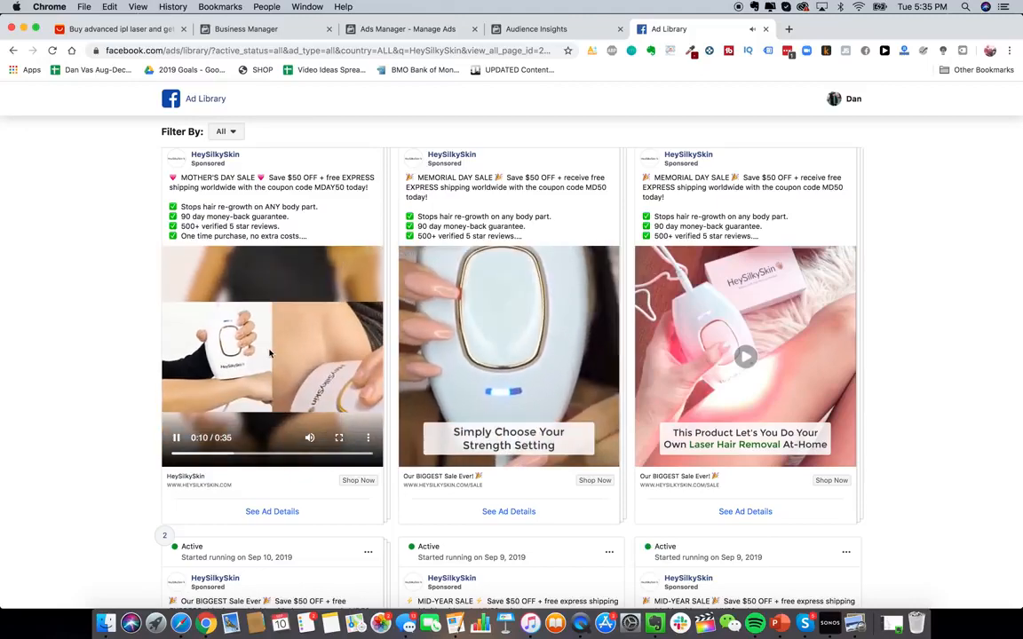
pyautogui.scroll(-8, 178, 354)
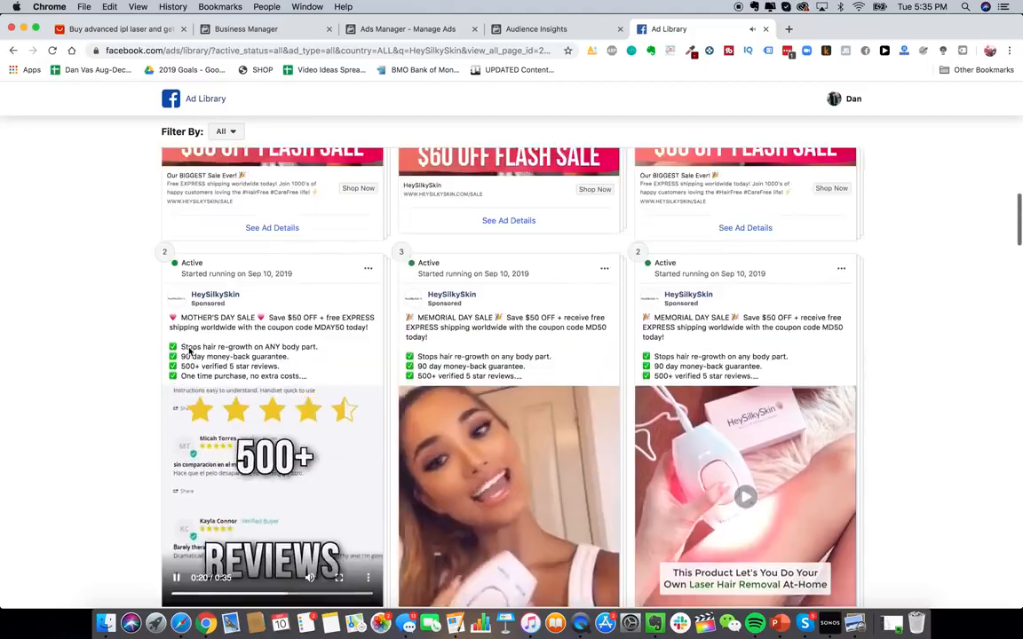
pyautogui.scroll(10, 311, 235)
# - Search the Ad Library for jawline me and open the JawlineMe page's ads
pyautogui.scroll(4, 407, 235)
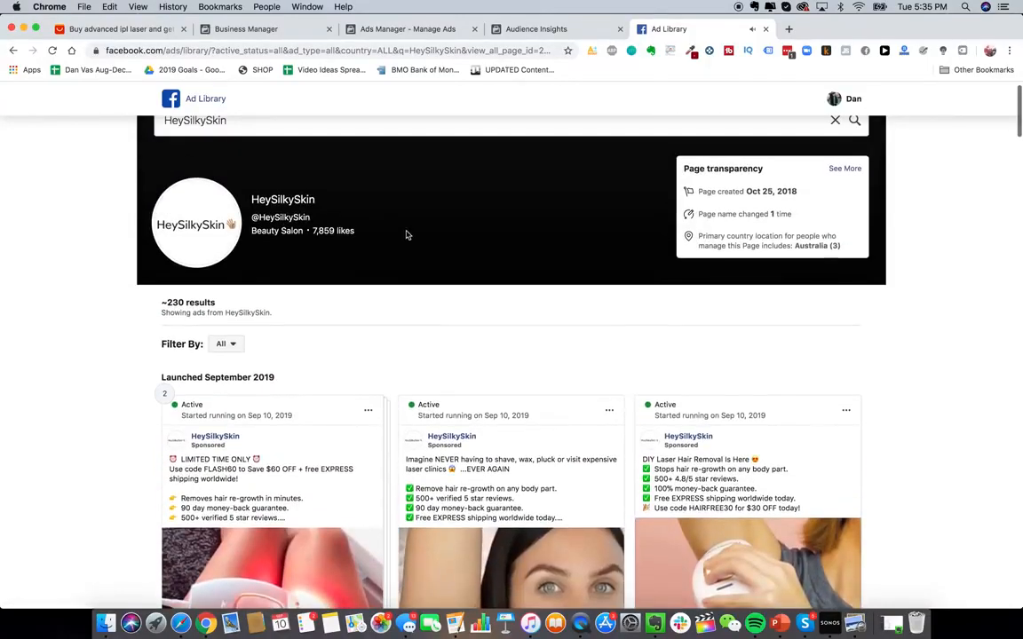
pyautogui.scroll(1, 369, 128)
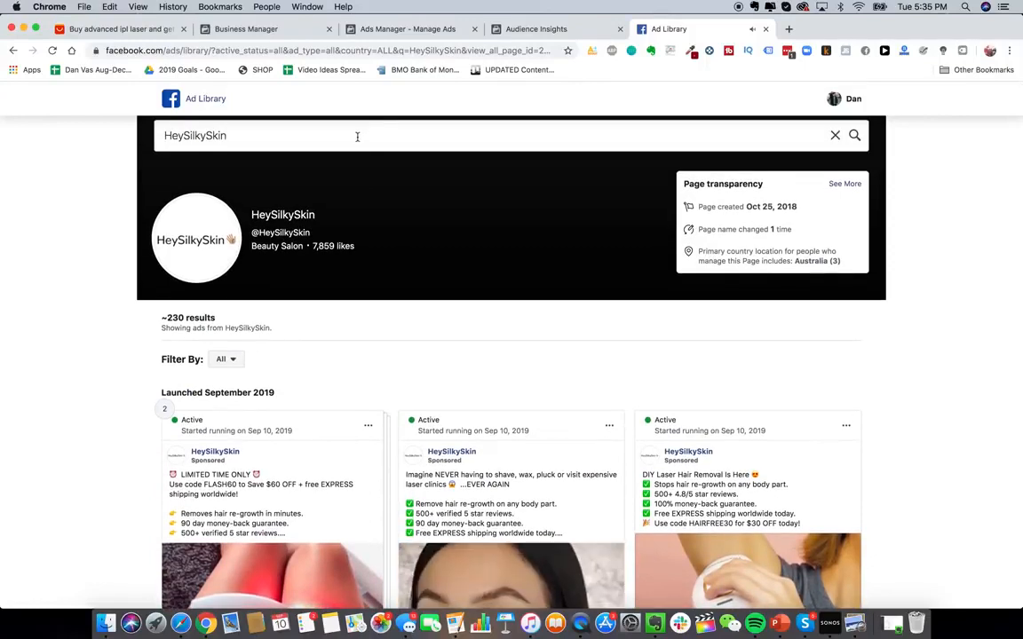
pyautogui.click(357, 136)
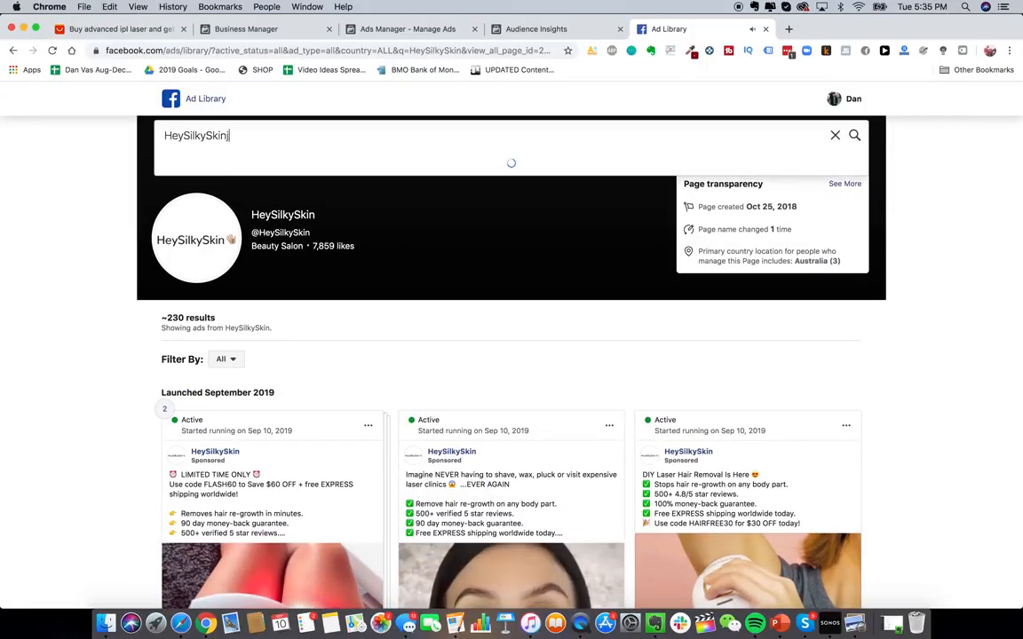
pyautogui.write('jawline me')
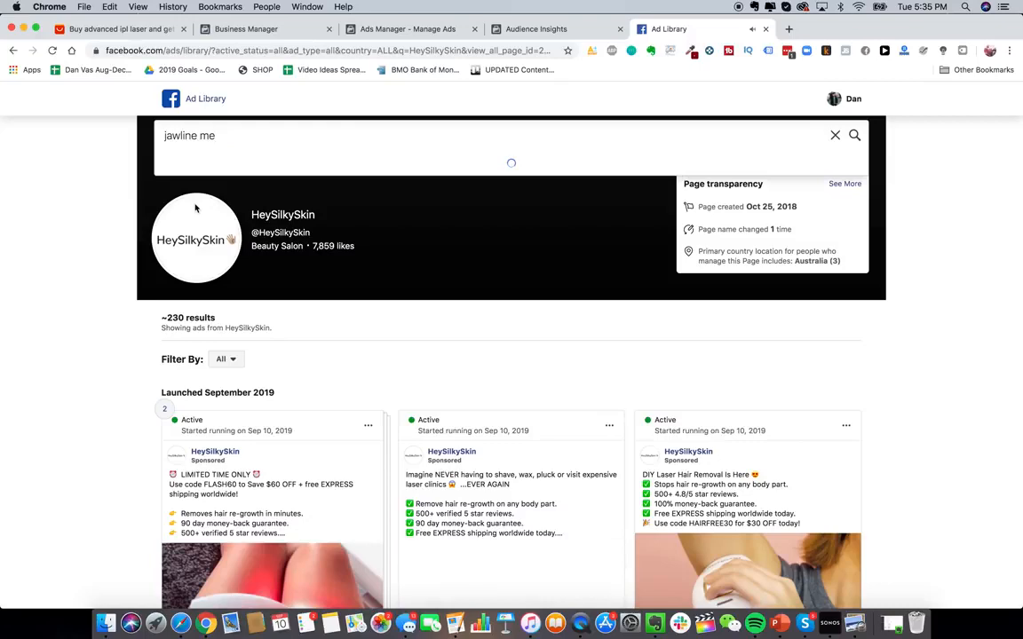
pyautogui.click(229, 198)
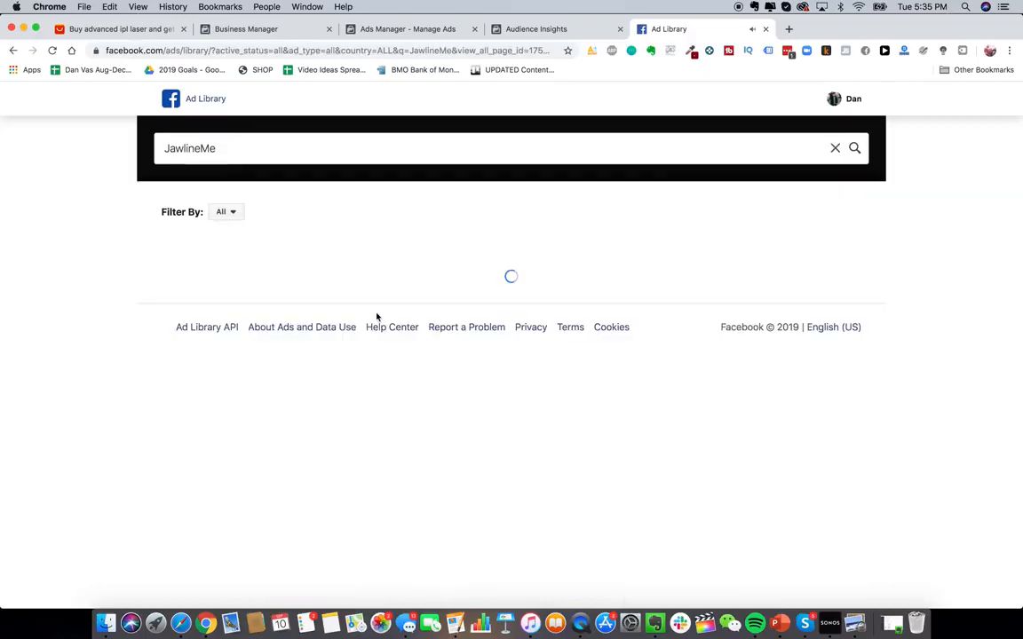
# - Play JawlineMe's FINALLY back in stock video ad
pyautogui.scroll(-4, 495, 424)
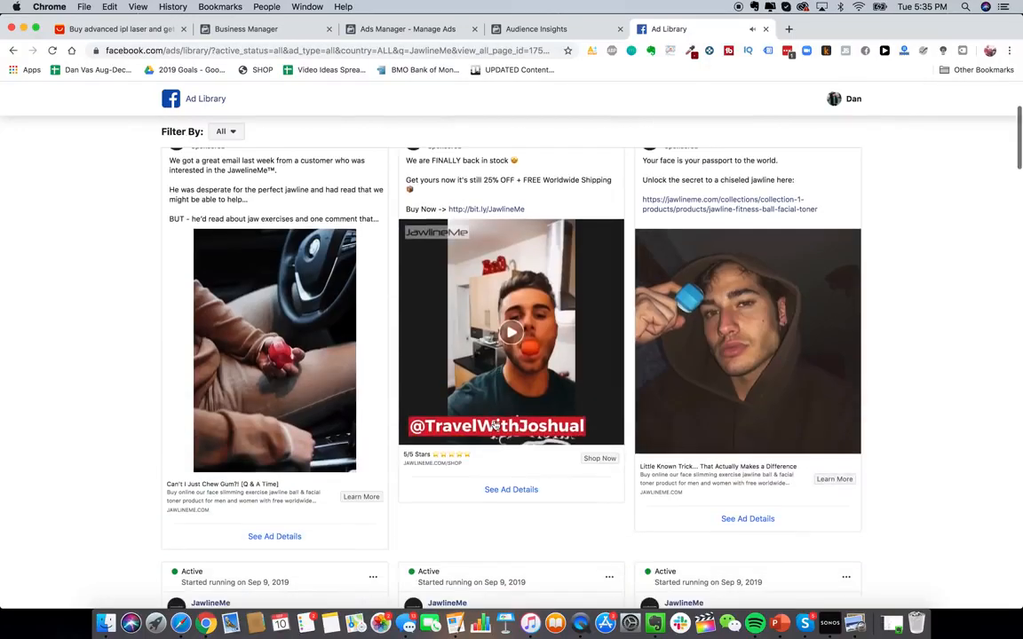
pyautogui.scroll(1, 520, 346)
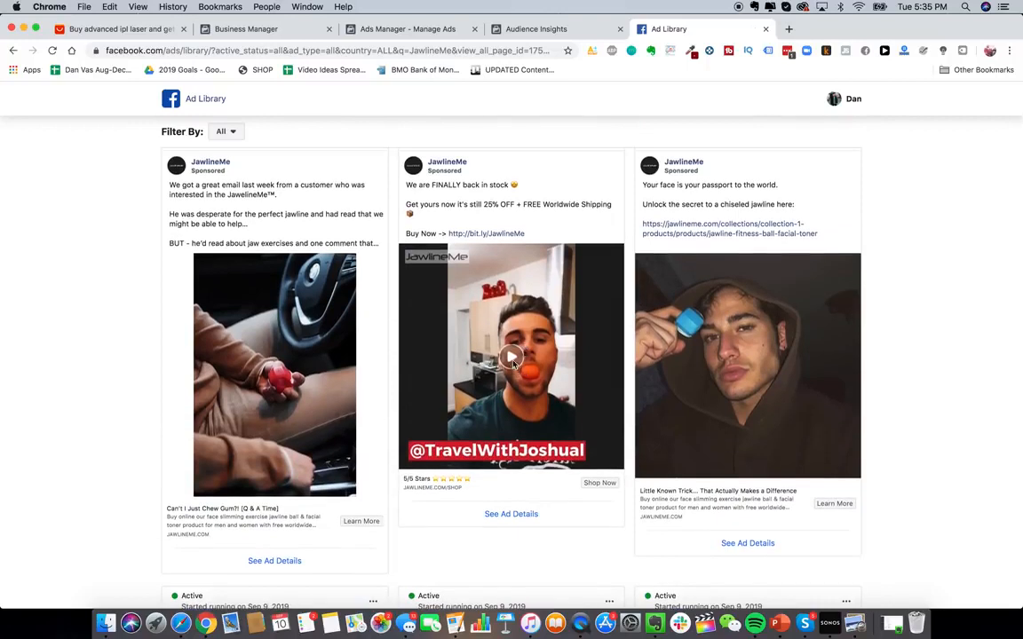
pyautogui.click(513, 364)
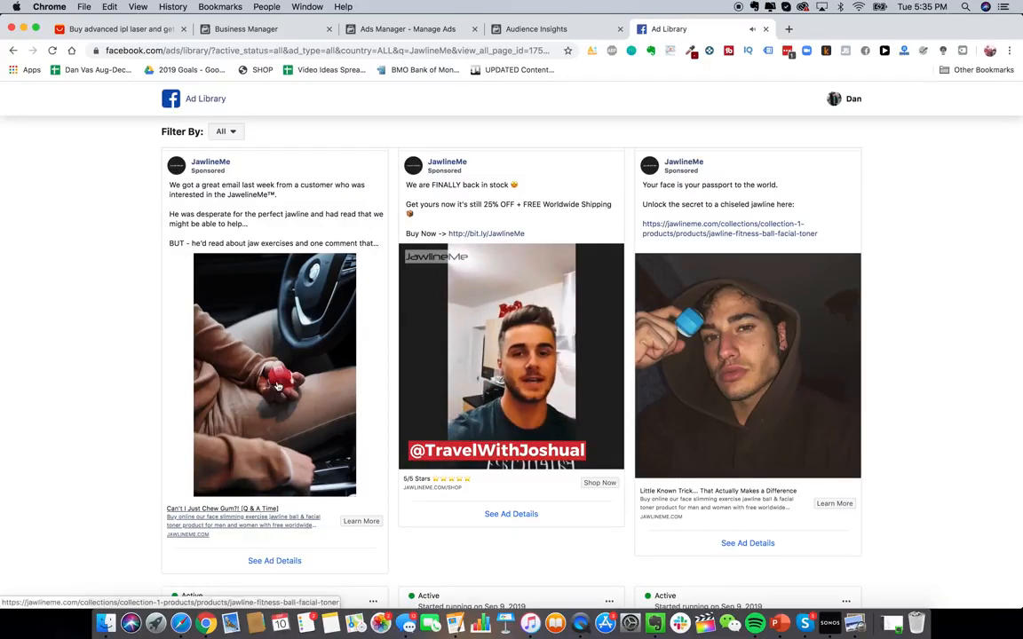
# - Scroll through JawlineMe's ads and play the Hey Handsome facial exercise video ad
pyautogui.scroll(-2, 278, 386)
pyautogui.scroll(-5, 290, 429)
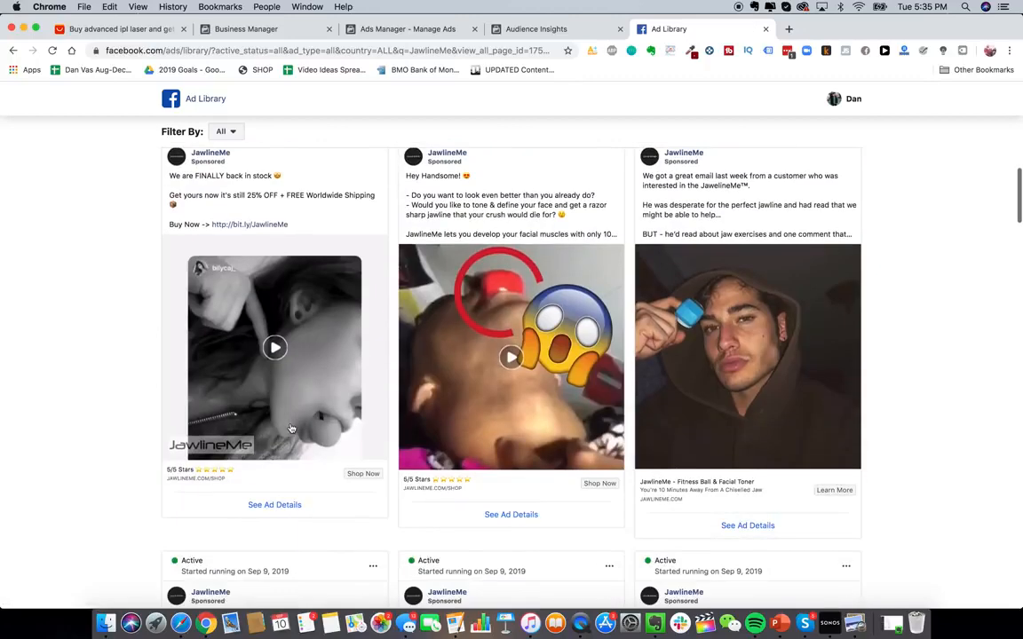
pyautogui.scroll(-4, 727, 400)
pyautogui.scroll(-5, 708, 482)
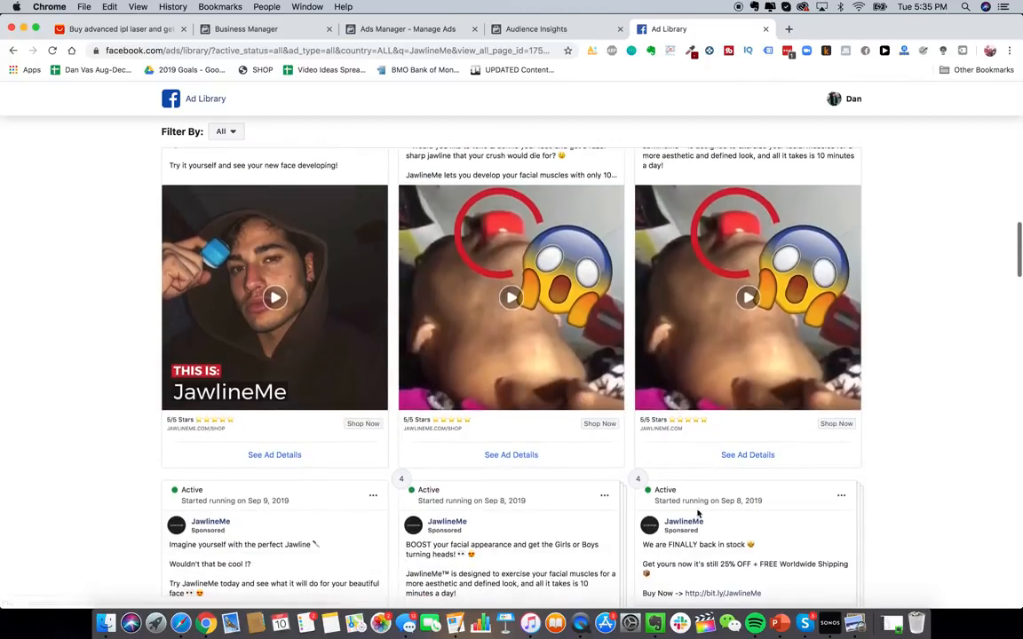
pyautogui.scroll(2, 604, 355)
pyautogui.click(552, 359)
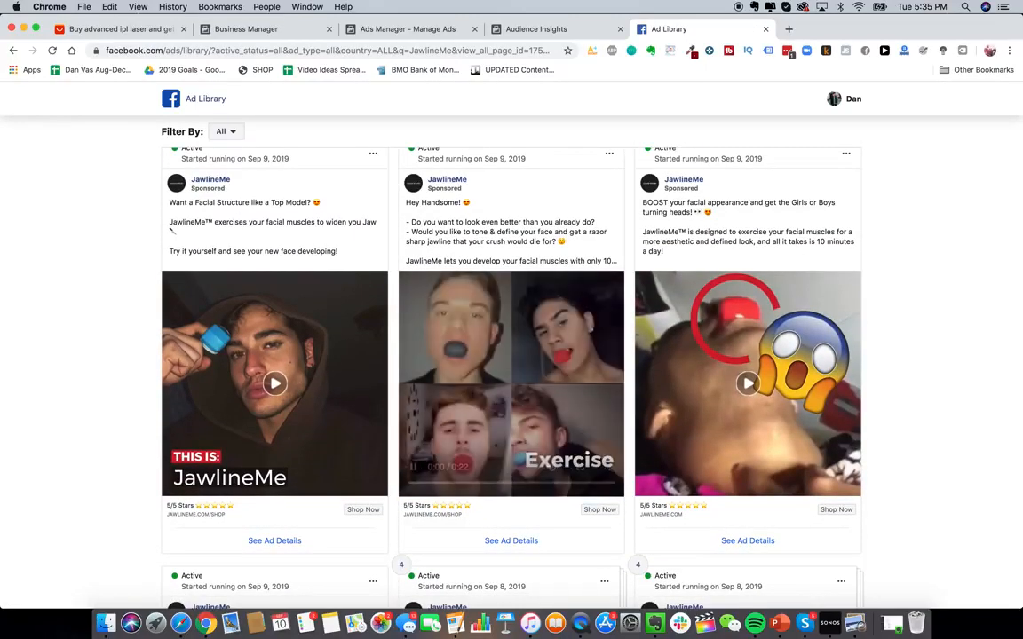
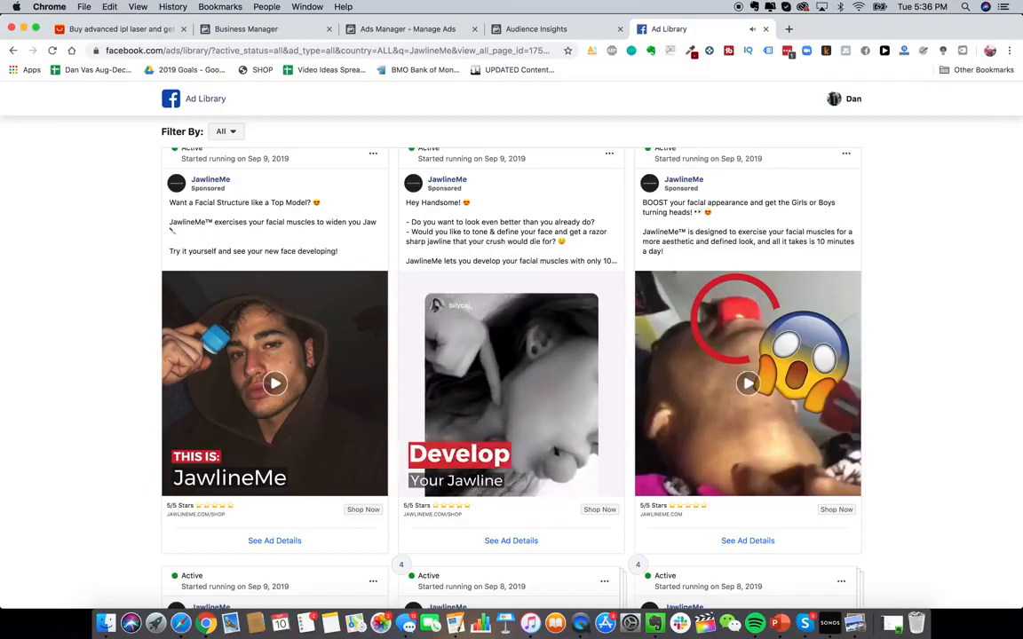
# - Switch to Ads Manager and start creating a new ad campaign
pyautogui.click(552, 29)
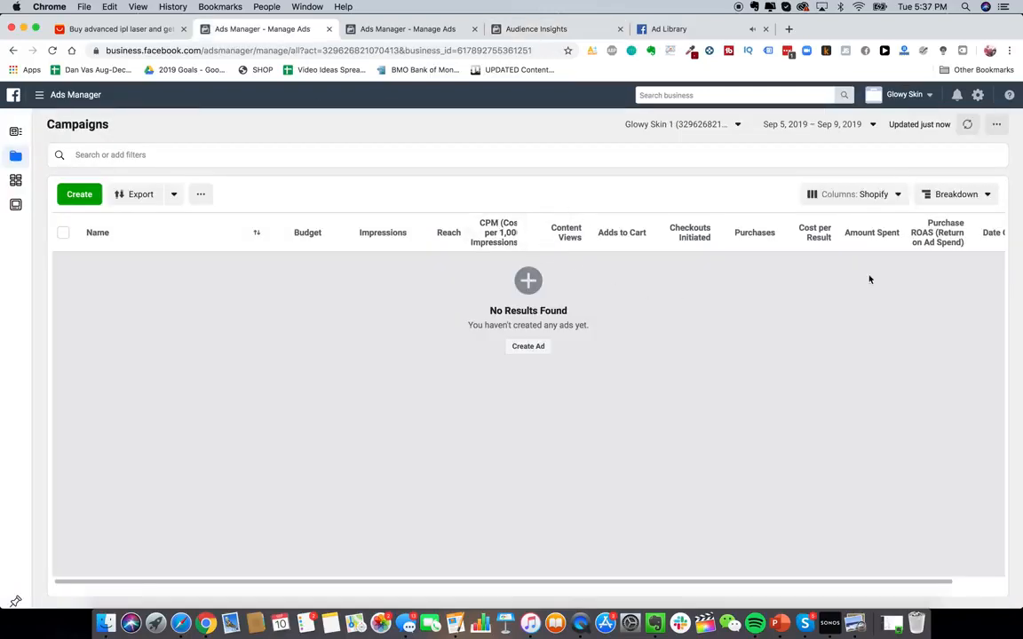
pyautogui.hscroll(2, 687, 235)
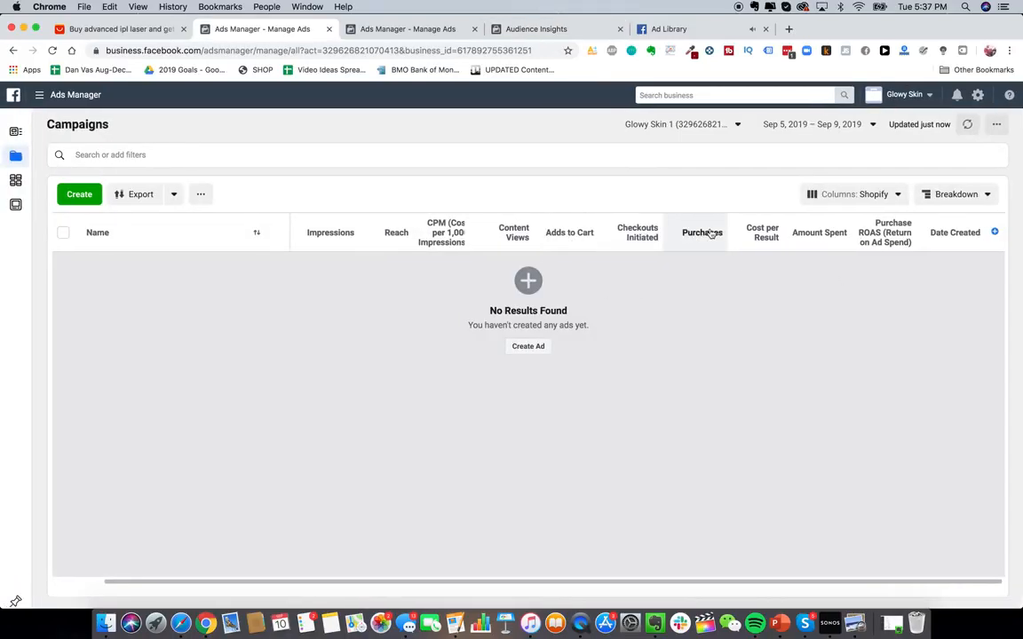
pyautogui.hscroll(-2, 711, 232)
pyautogui.hscroll(1, 673, 385)
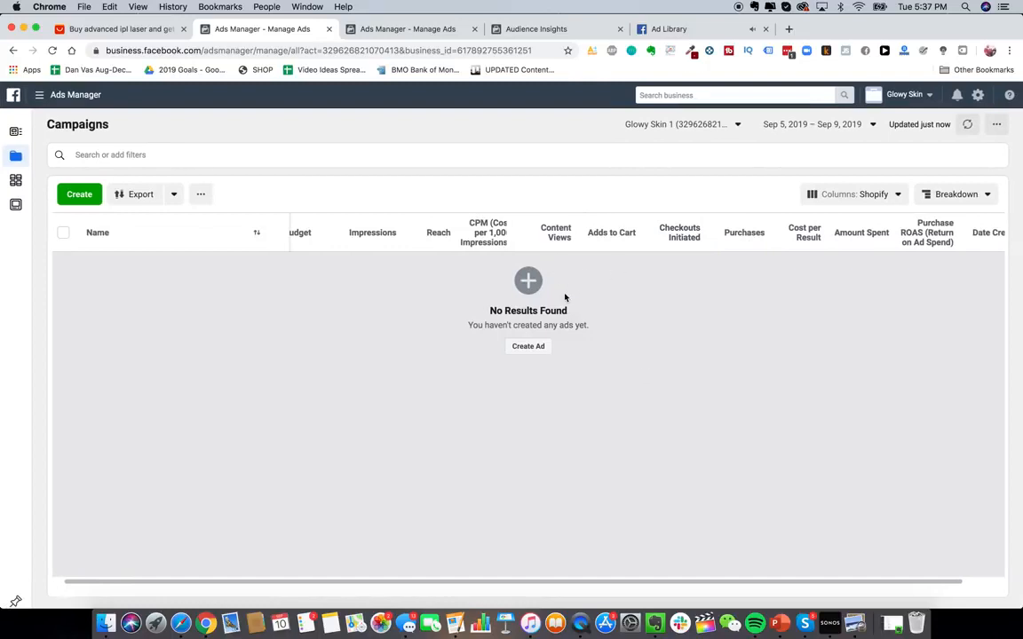
pyautogui.click(530, 346)
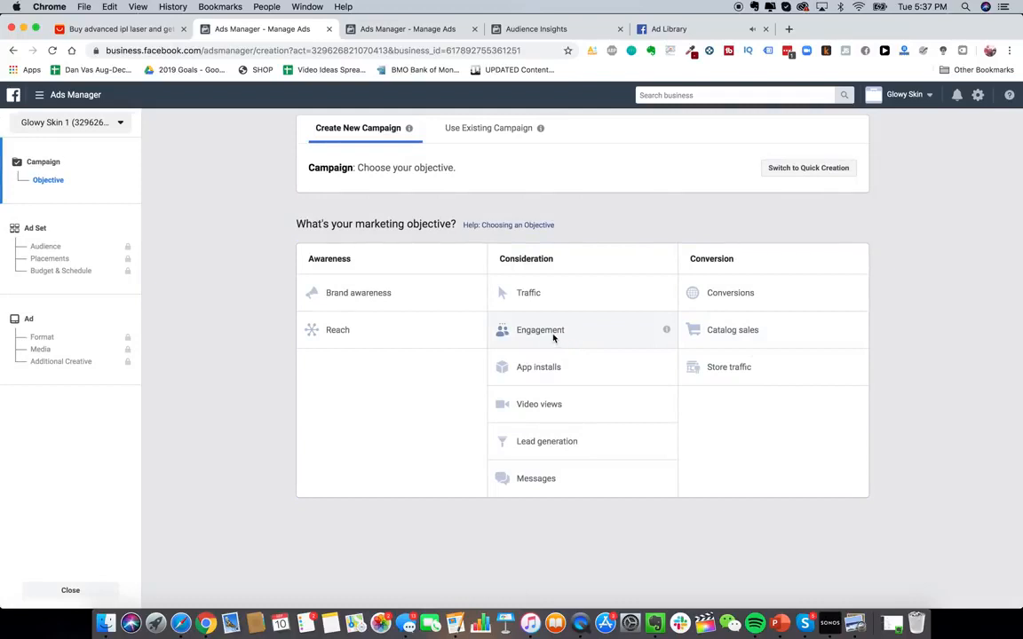
# - Try the Engagement and then the Conversions campaign objective, reviewing the settings of each
pyautogui.click(550, 333)
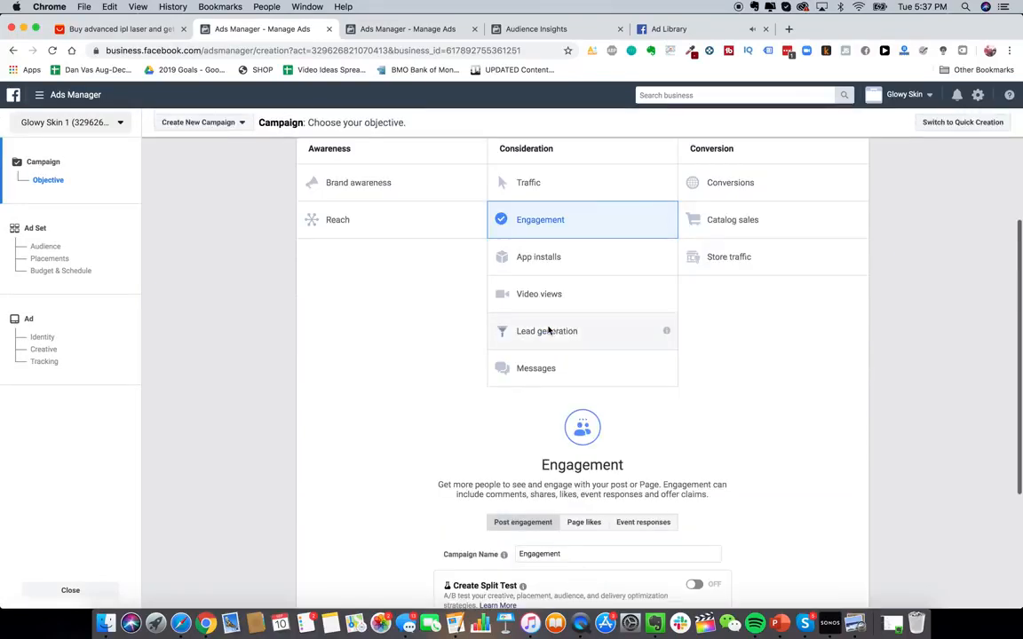
pyautogui.scroll(-2, 559, 373)
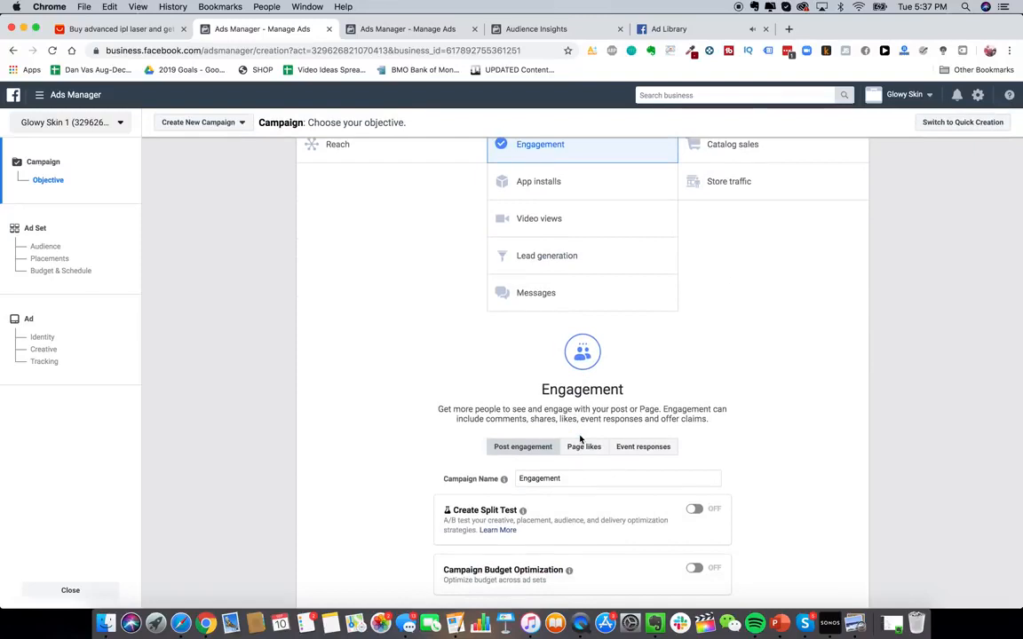
pyautogui.scroll(1, 690, 400)
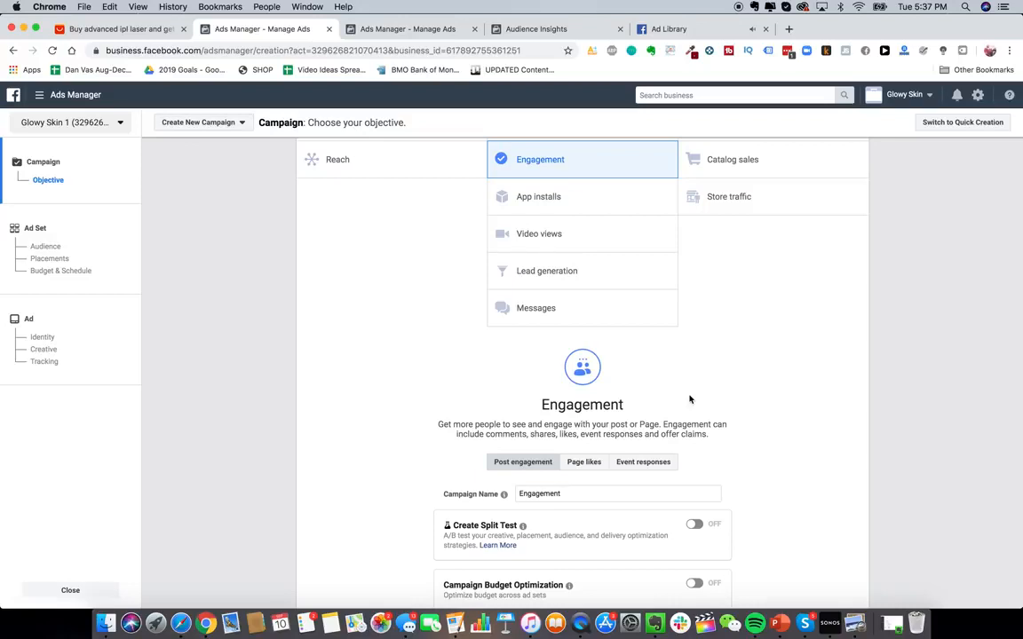
pyautogui.scroll(1, 690, 400)
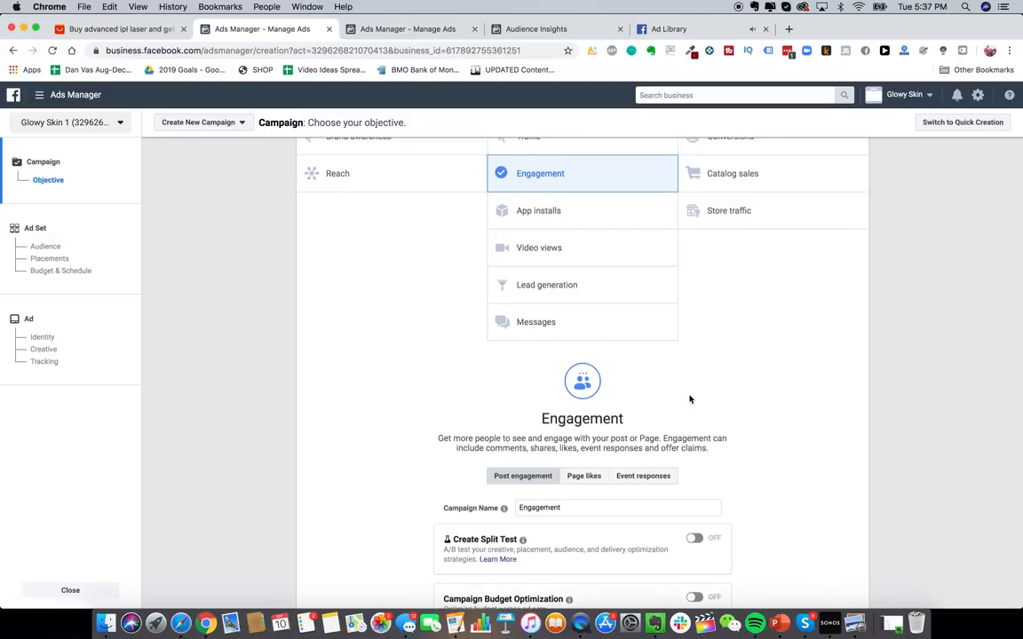
pyautogui.scroll(-2, 621, 284)
pyautogui.scroll(5, 524, 186)
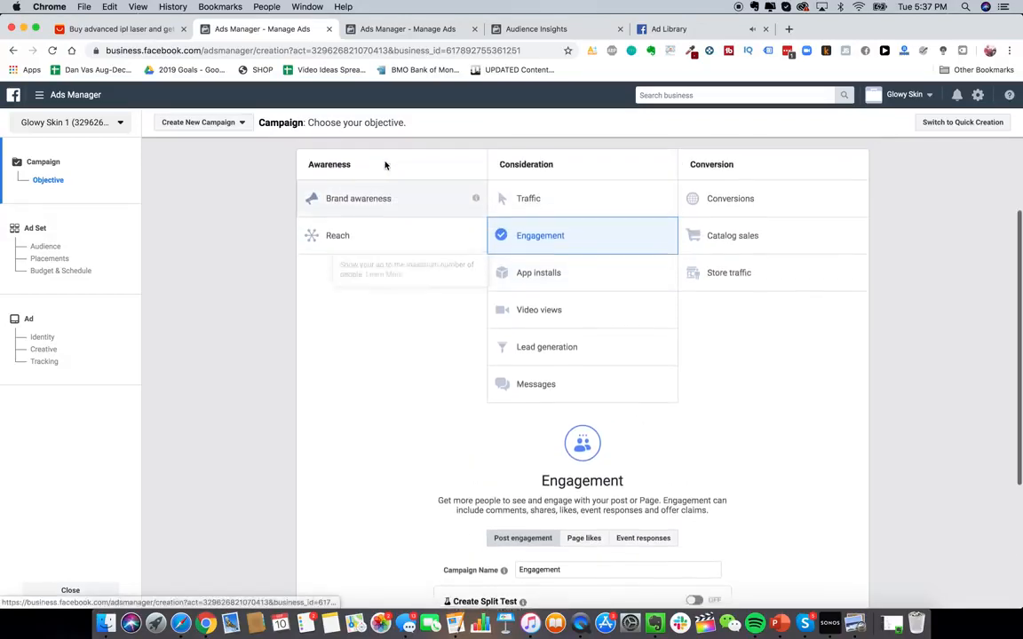
pyautogui.click(737, 199)
pyautogui.scroll(-2, 743, 205)
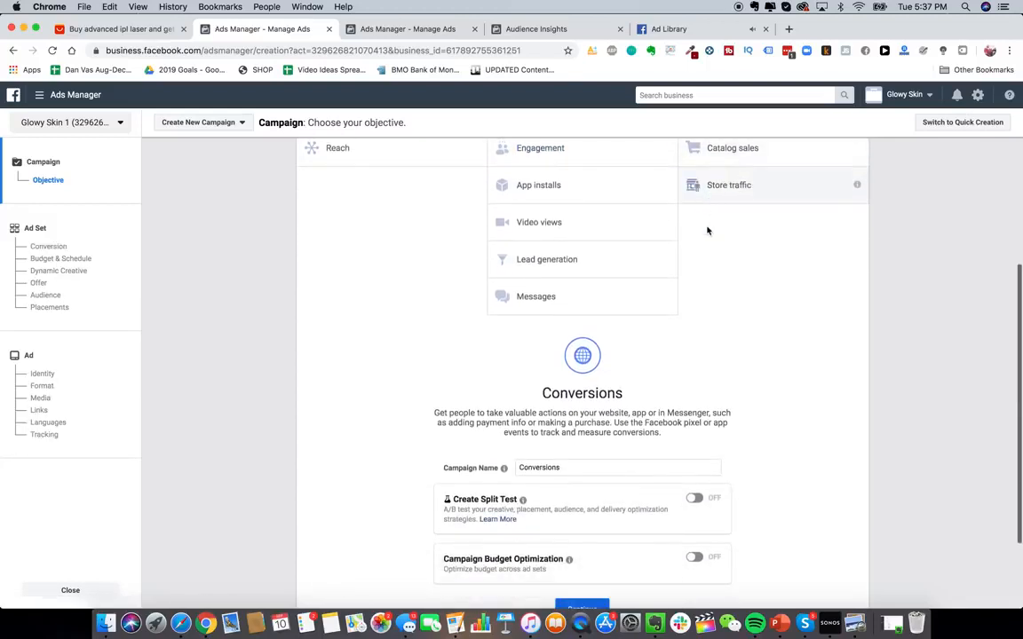
pyautogui.scroll(2, 707, 233)
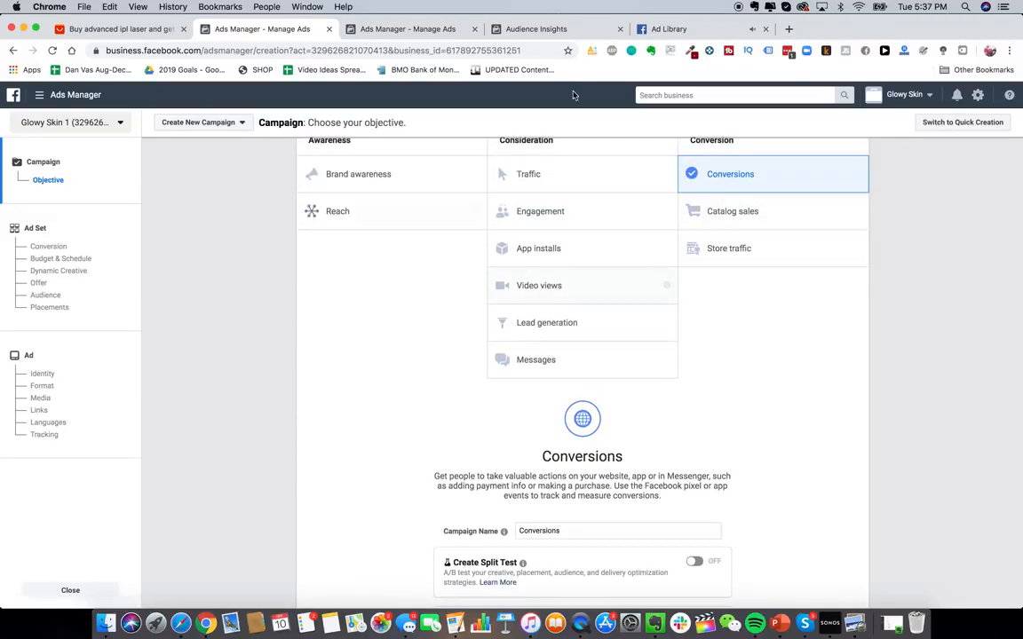
pyautogui.scroll(1, 612, 337)
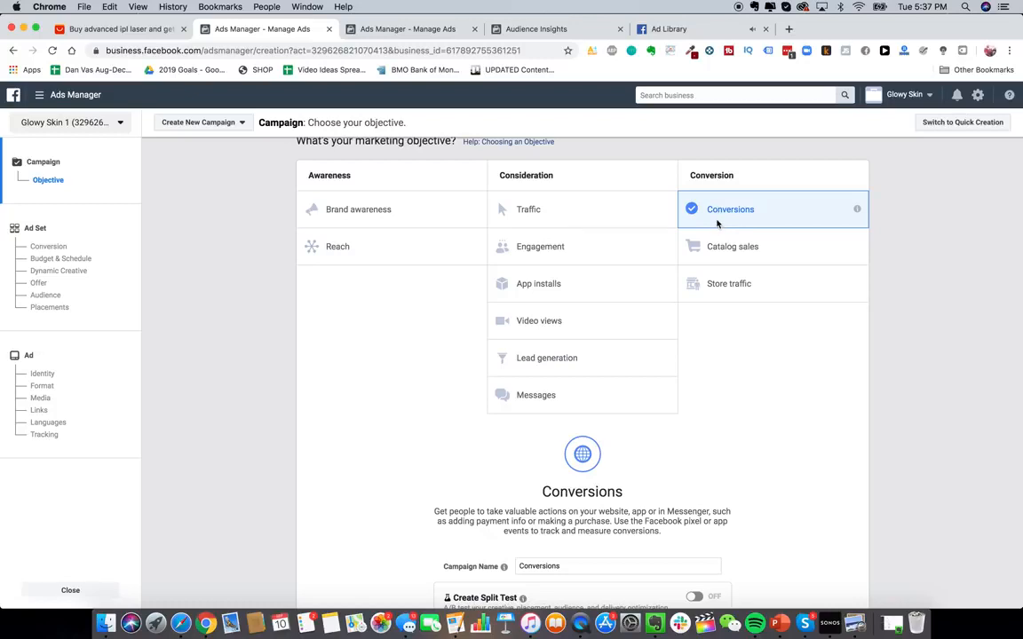
pyautogui.scroll(1, 700, 246)
pyautogui.scroll(-3, 656, 251)
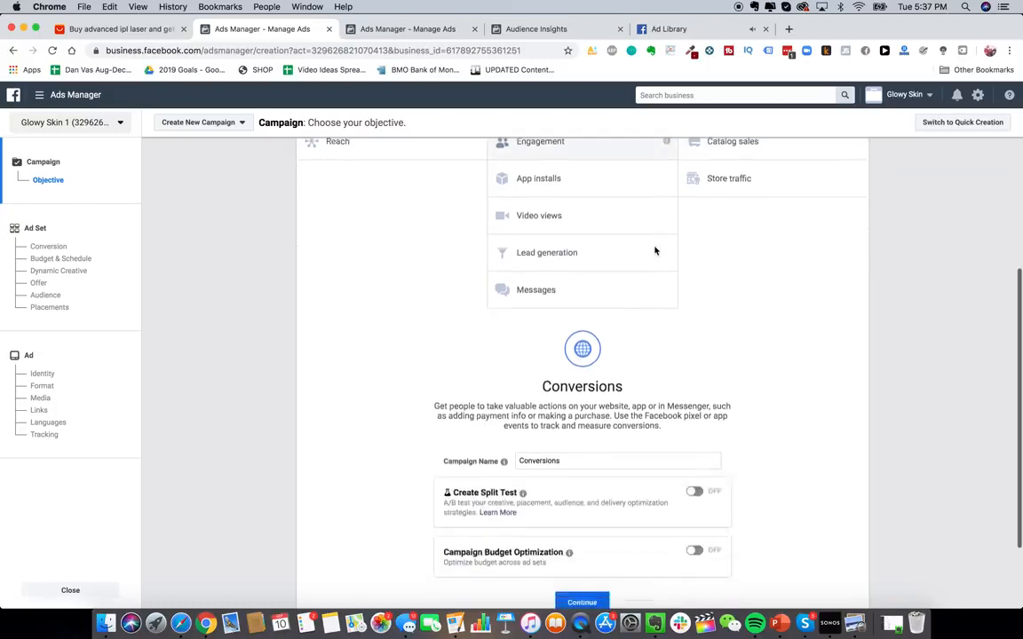
pyautogui.scroll(3, 656, 251)
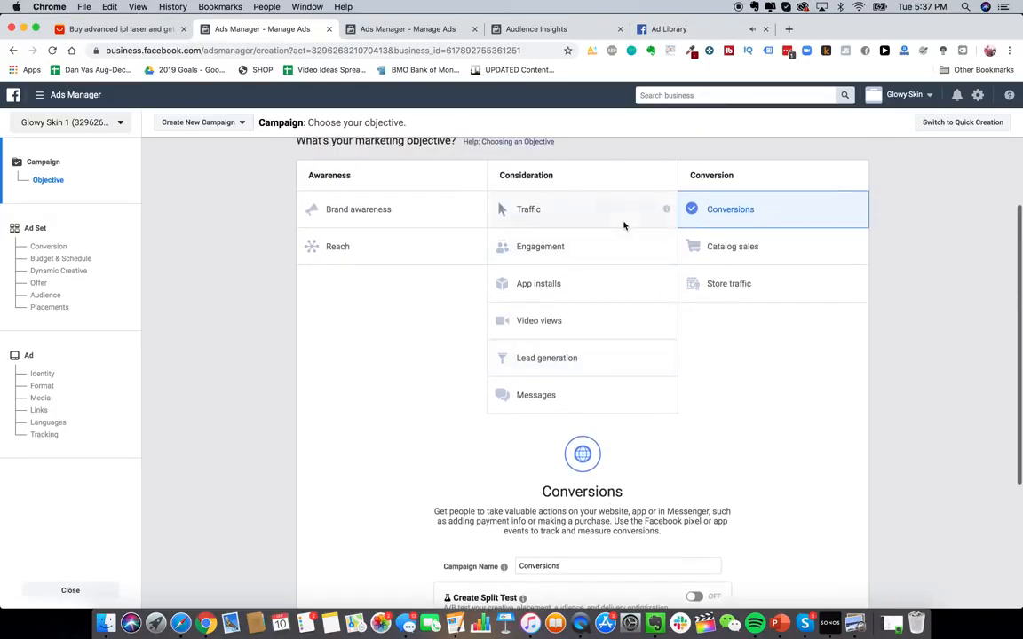
# - Choose the Engagement objective, name the campaign PPE_GS_BR, and continue to the ad set
pyautogui.click(577, 246)
pyautogui.scroll(-5, 577, 253)
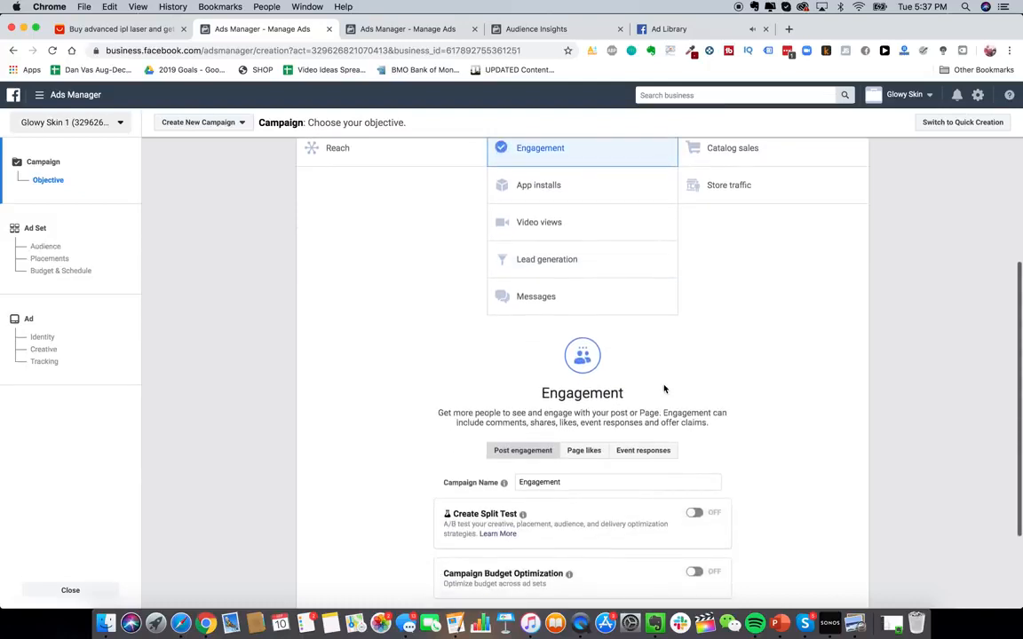
pyautogui.doubleClick(585, 414)
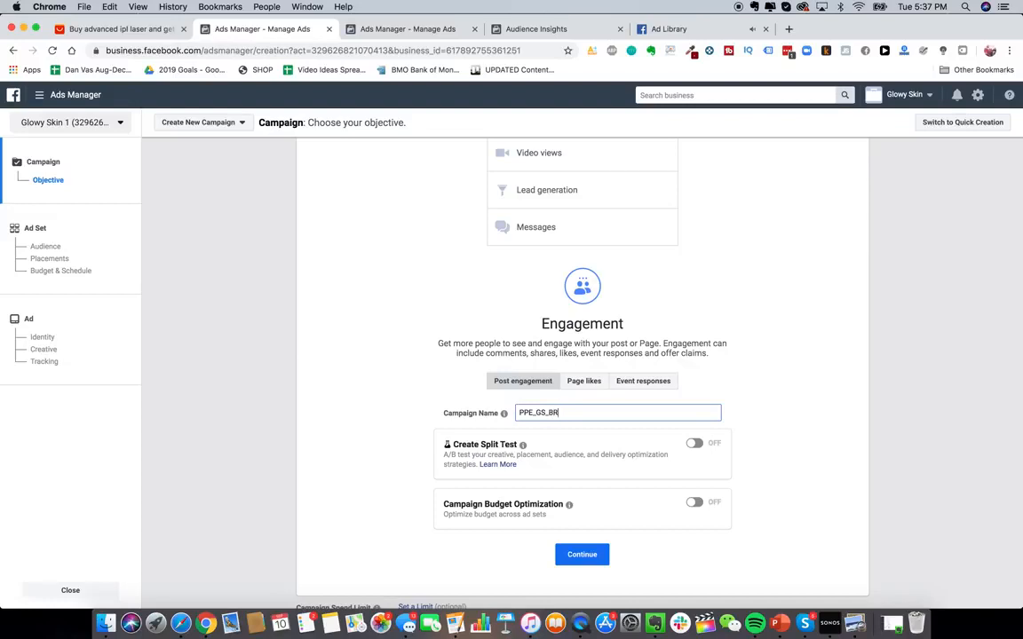
pyautogui.click(583, 555)
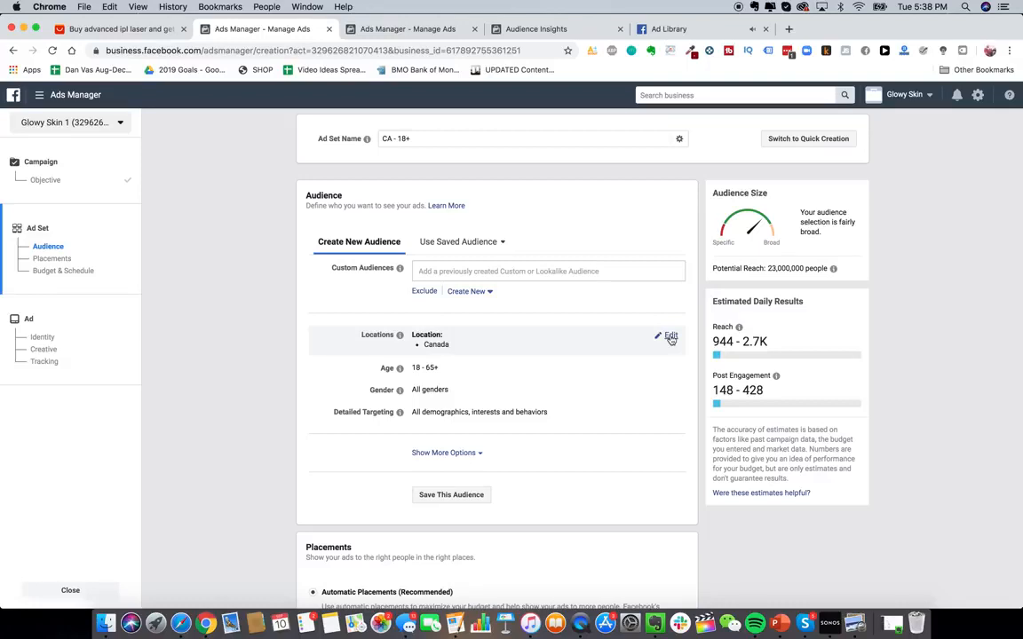
# - Replace the ad set's Canada location with United States
pyautogui.scroll(-1, 520, 413)
pyautogui.scroll(1, 520, 413)
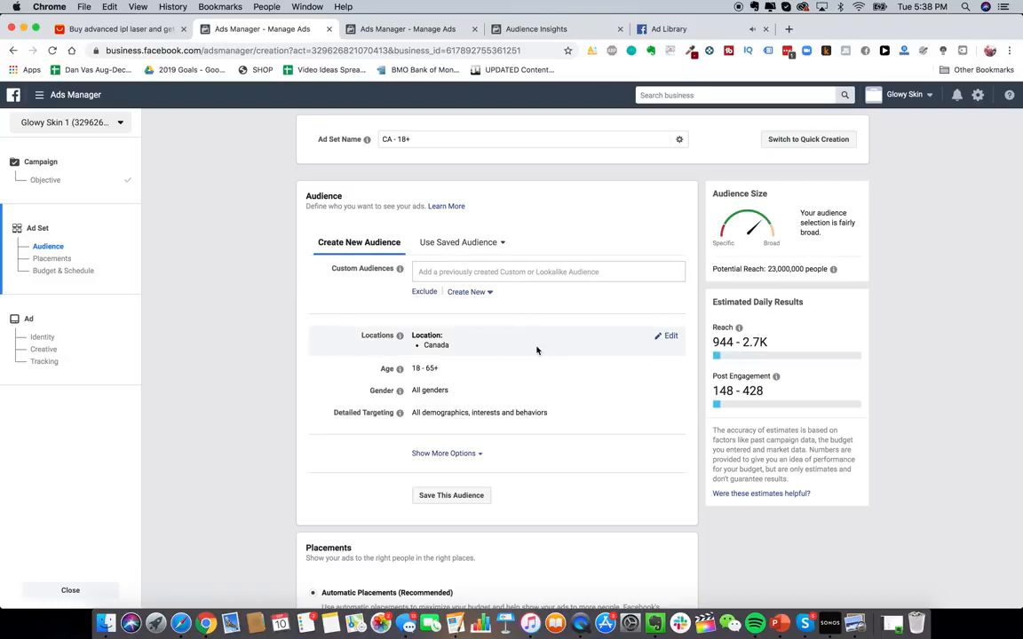
pyautogui.scroll(-2, 248, 322)
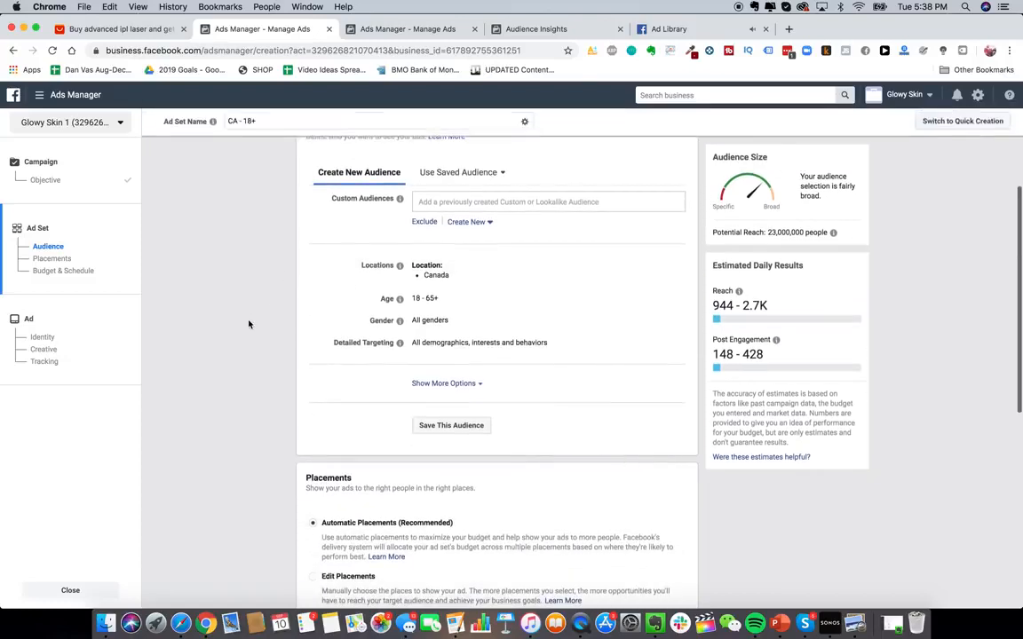
pyautogui.scroll(2, 356, 318)
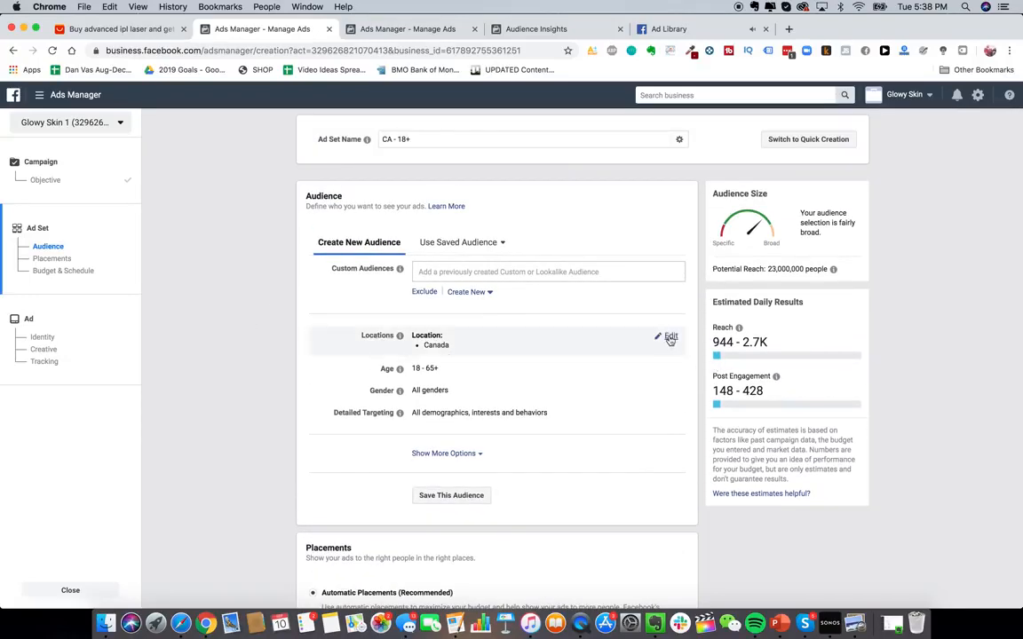
pyautogui.click(667, 339)
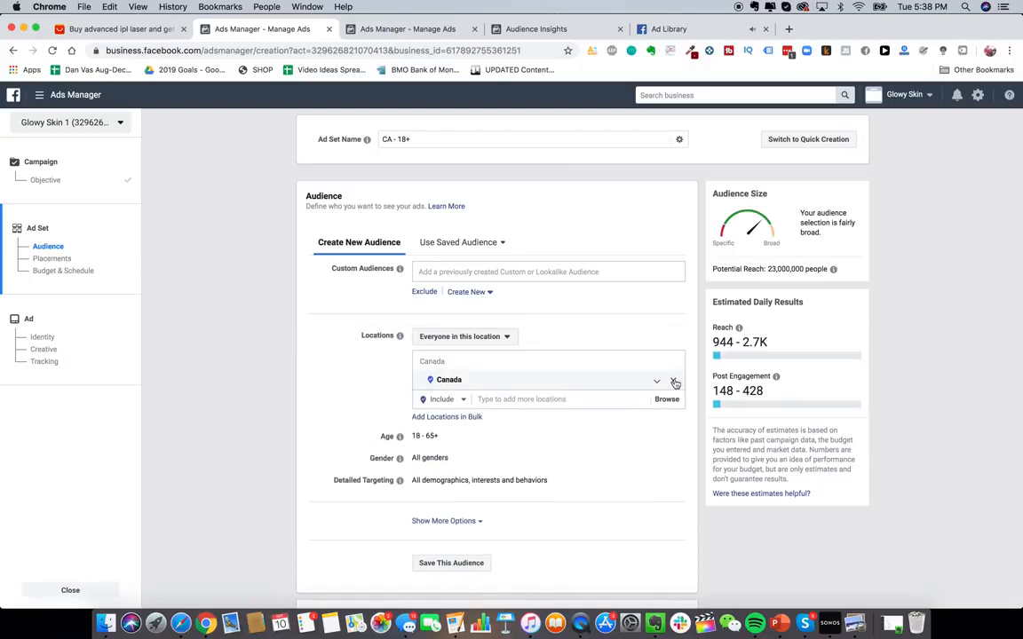
pyautogui.click(675, 382)
pyautogui.write('unite')
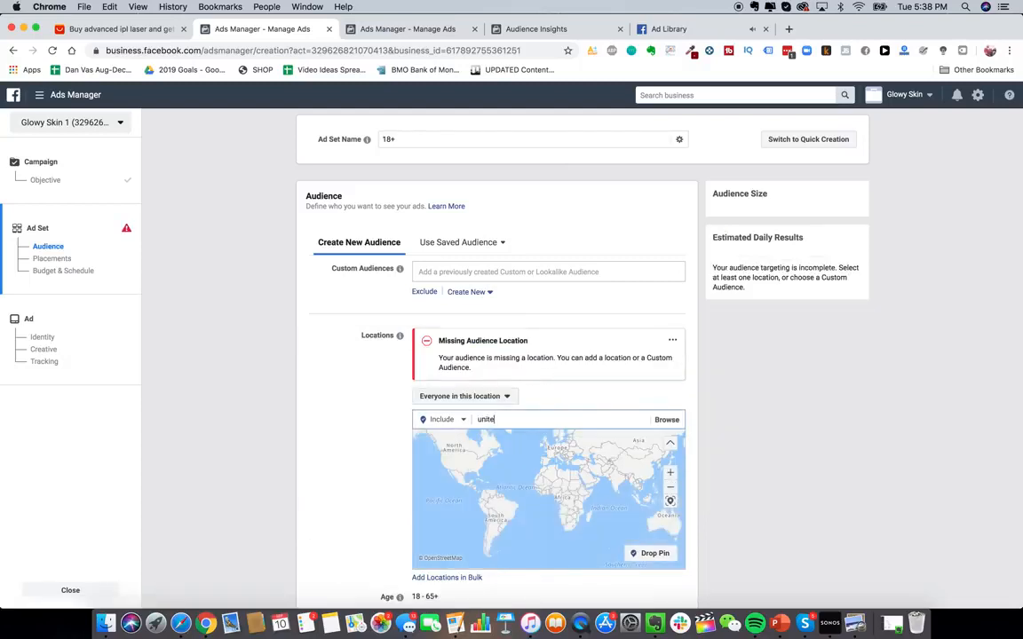
pyautogui.write('d states')
pyautogui.press('Return')
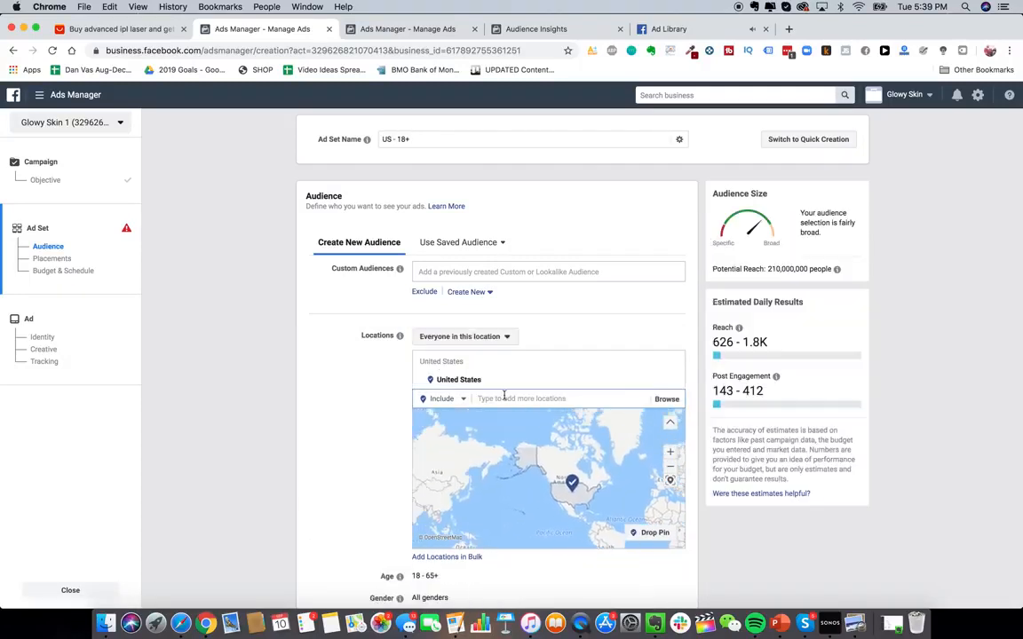
# - Add Canada, Australia and United Kingdom as further audience locations
pyautogui.write('canada')
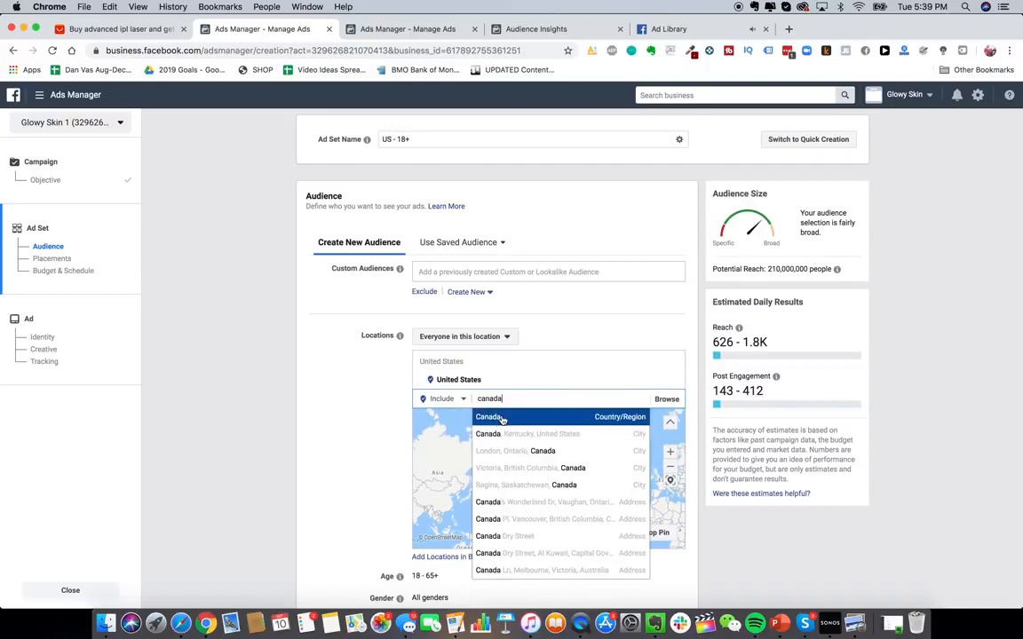
pyautogui.click(502, 418)
pyautogui.write('australia')
pyautogui.press('Return')
pyautogui.write('uni')
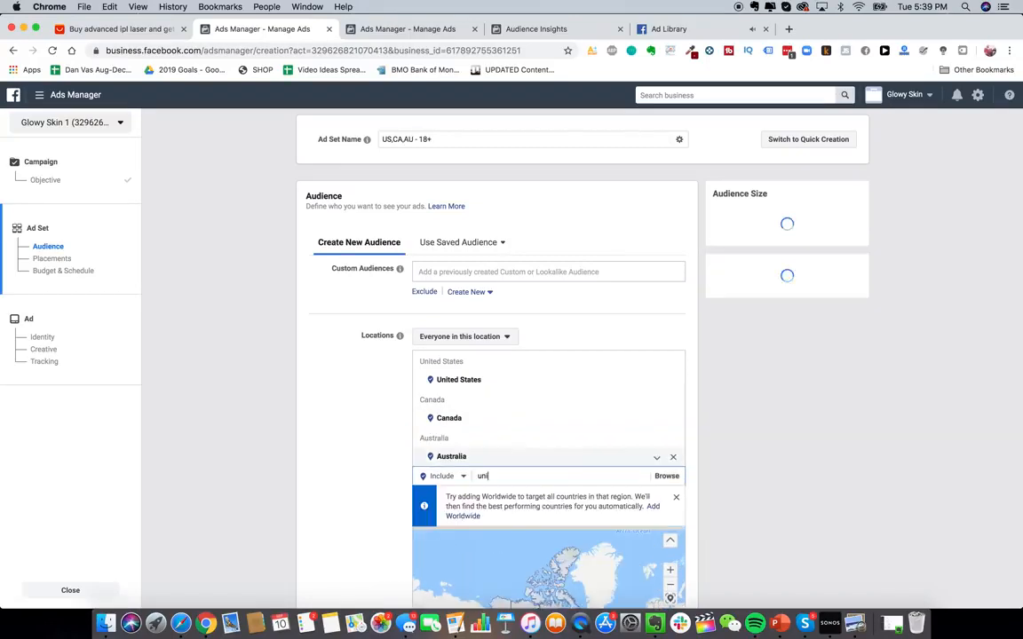
pyautogui.write('ted k')
pyautogui.press('Return')
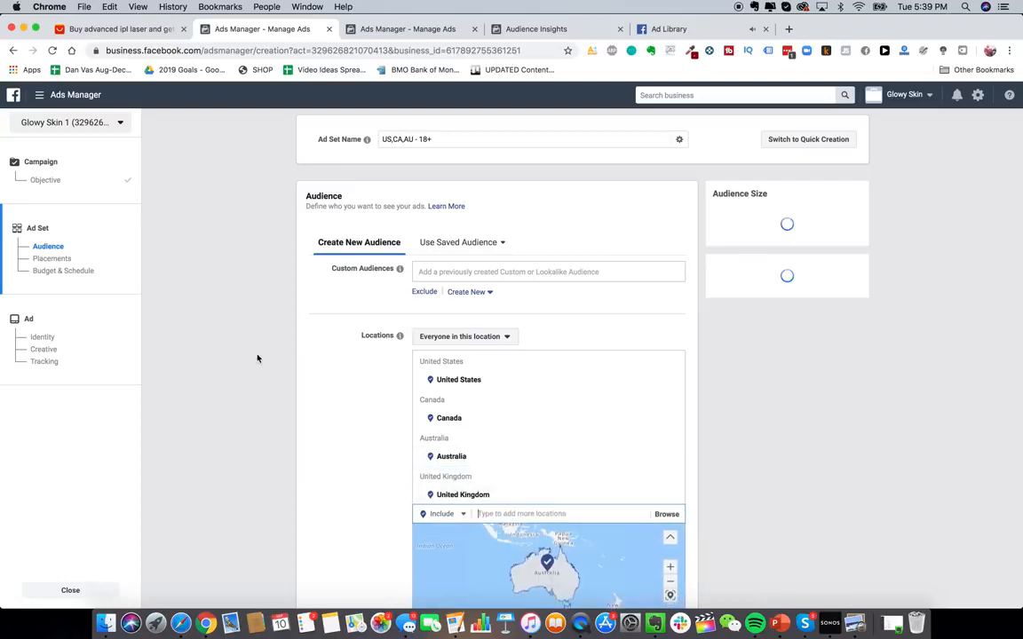
# - Limit the locations to People who live in this location
pyautogui.scroll(-4, 258, 357)
pyautogui.click(487, 147)
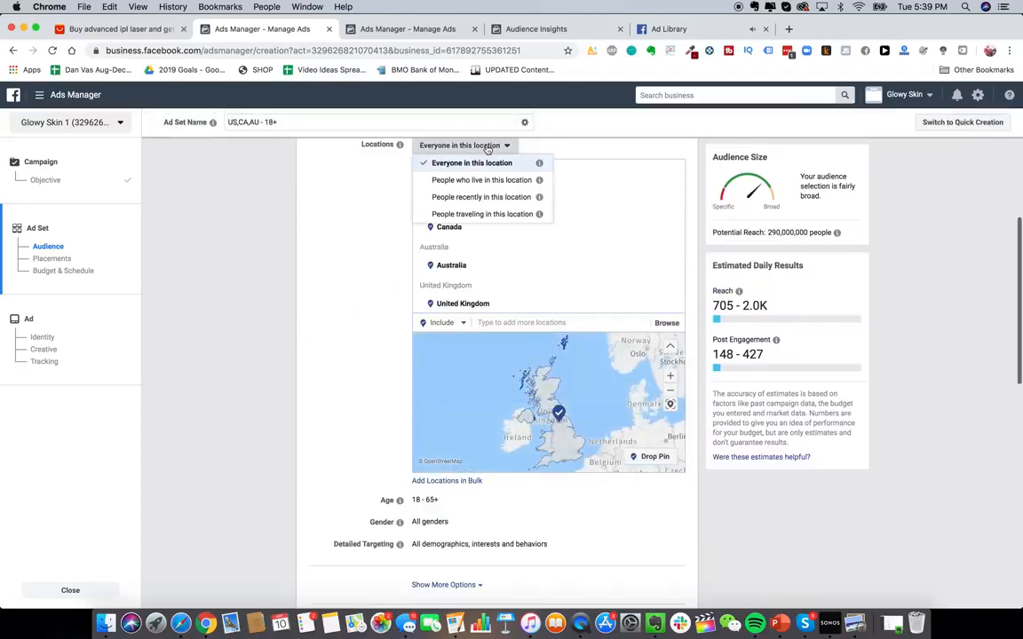
pyautogui.click(481, 180)
# - Add ULTA Beauty as an interest in the ad set's detailed targeting, replacing the Ulta Beauty employer pick
pyautogui.scroll(-3, 355, 382)
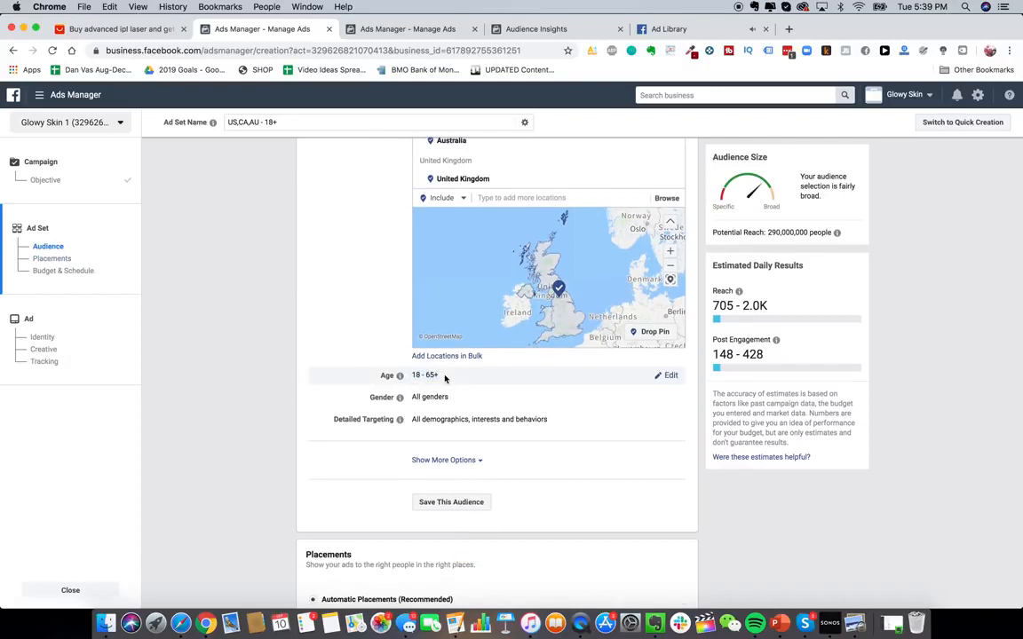
pyautogui.scroll(-2, 435, 395)
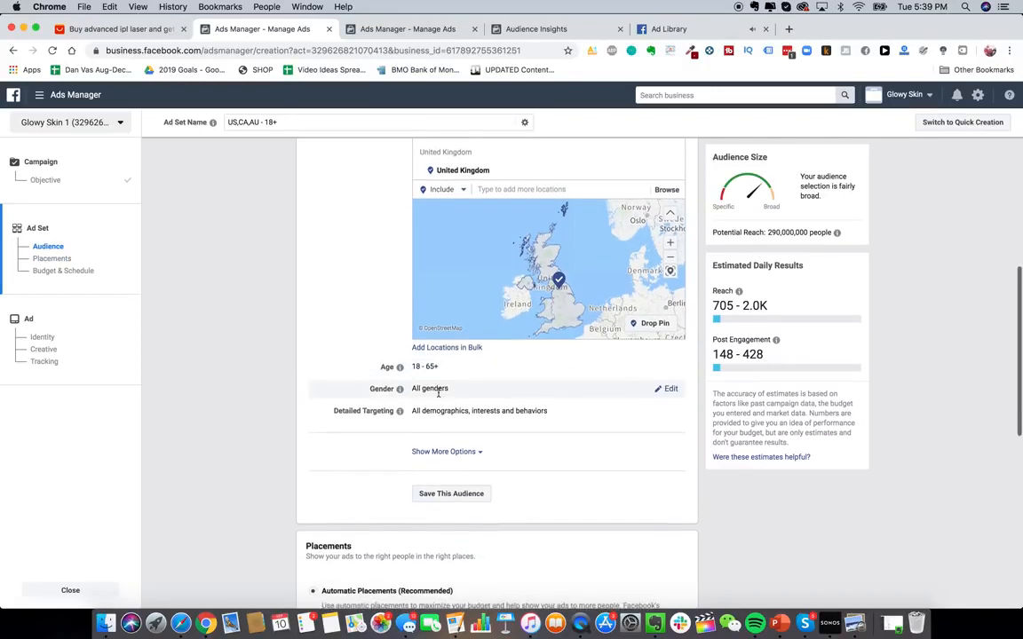
pyautogui.click(670, 364)
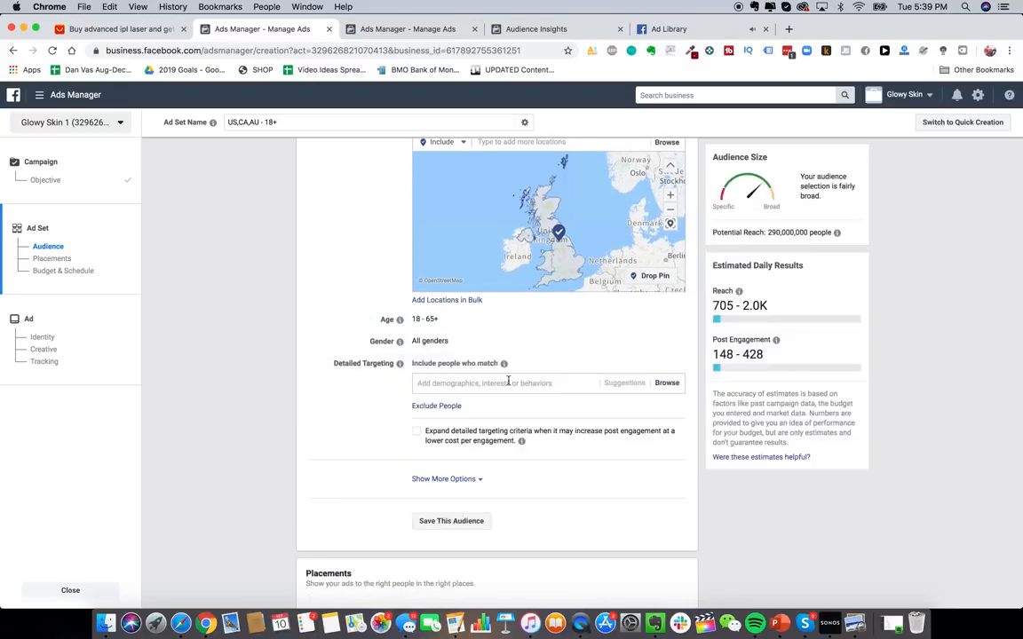
pyautogui.click(503, 386)
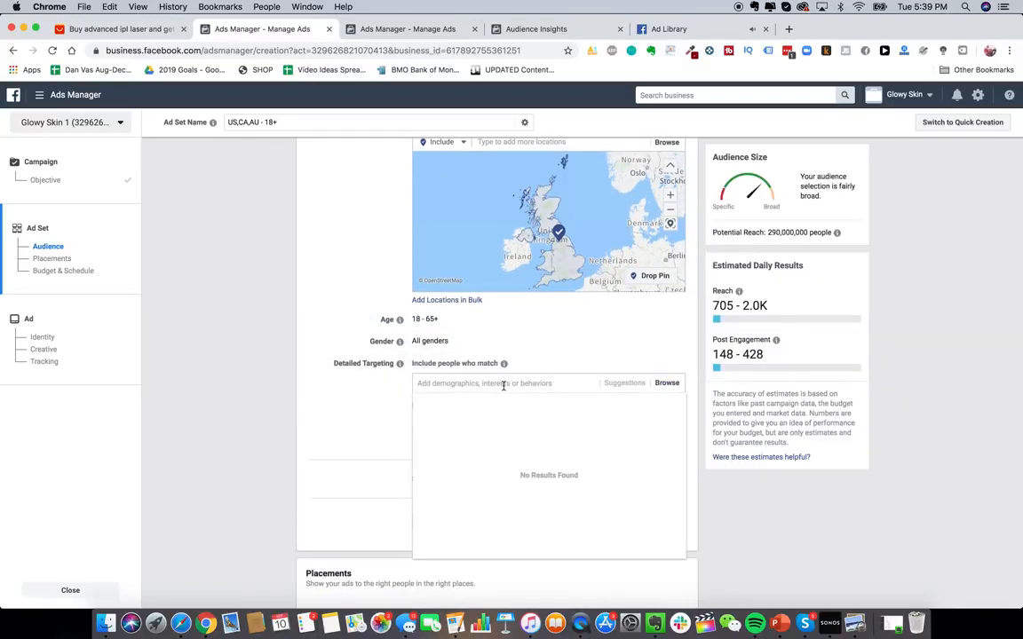
pyautogui.click(323, 368)
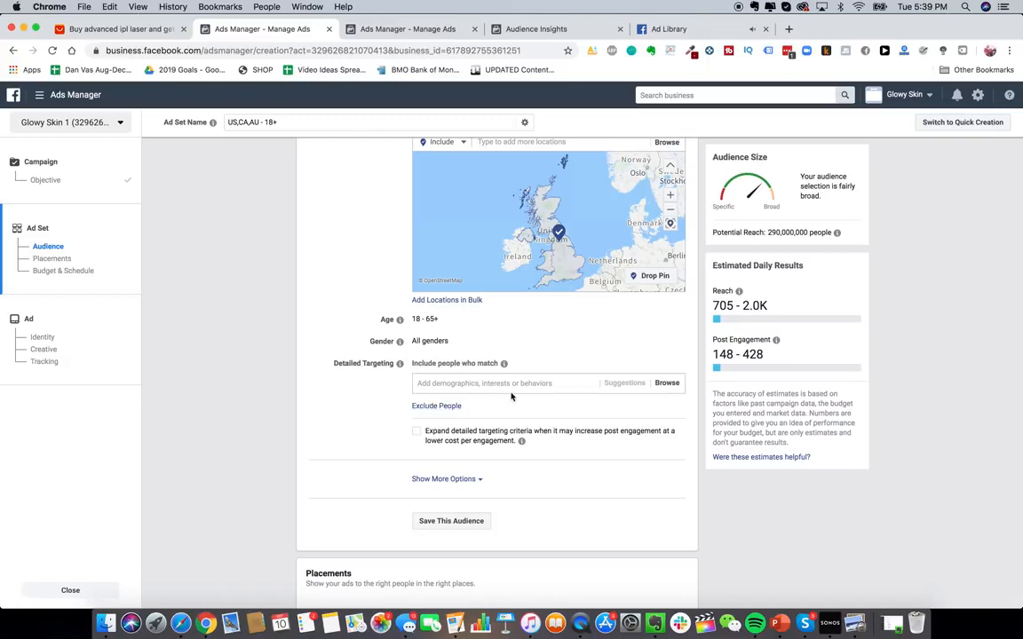
pyautogui.scroll(1, 499, 381)
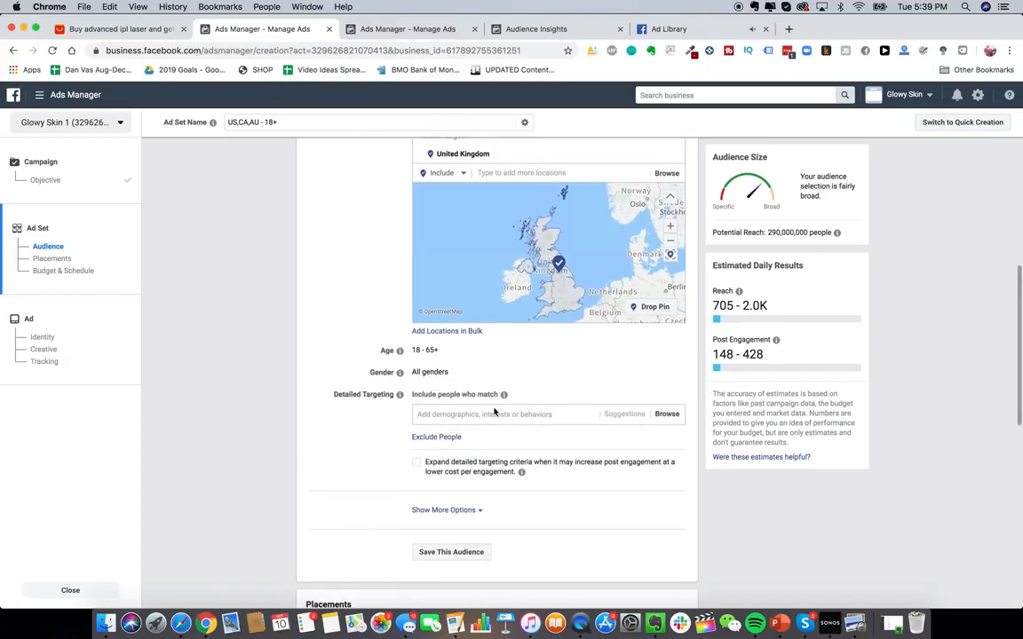
pyautogui.scroll(1, 495, 424)
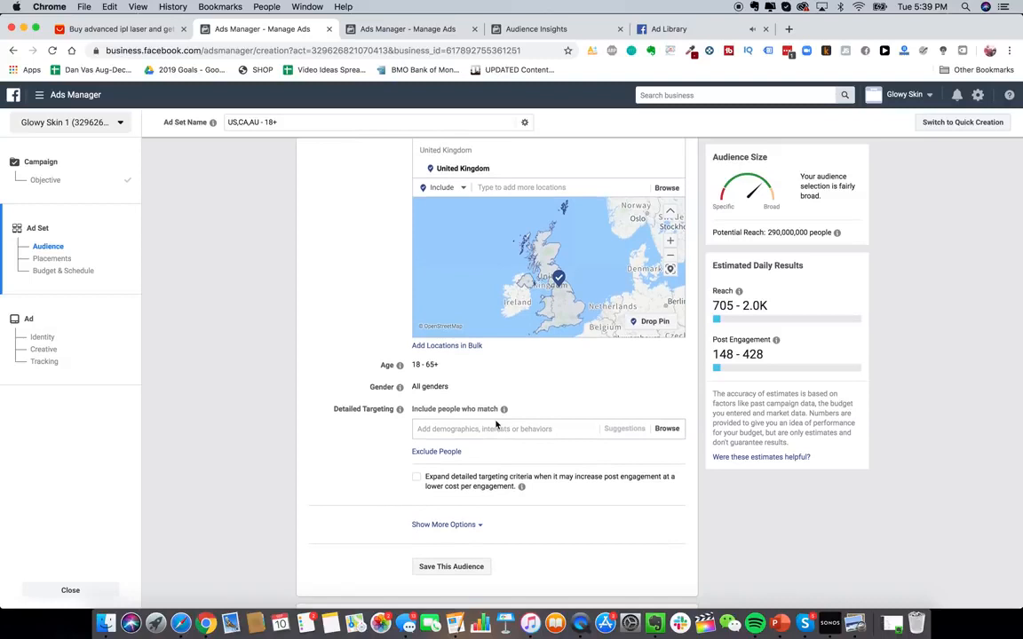
pyautogui.click(486, 429)
pyautogui.write('ulta beauty')
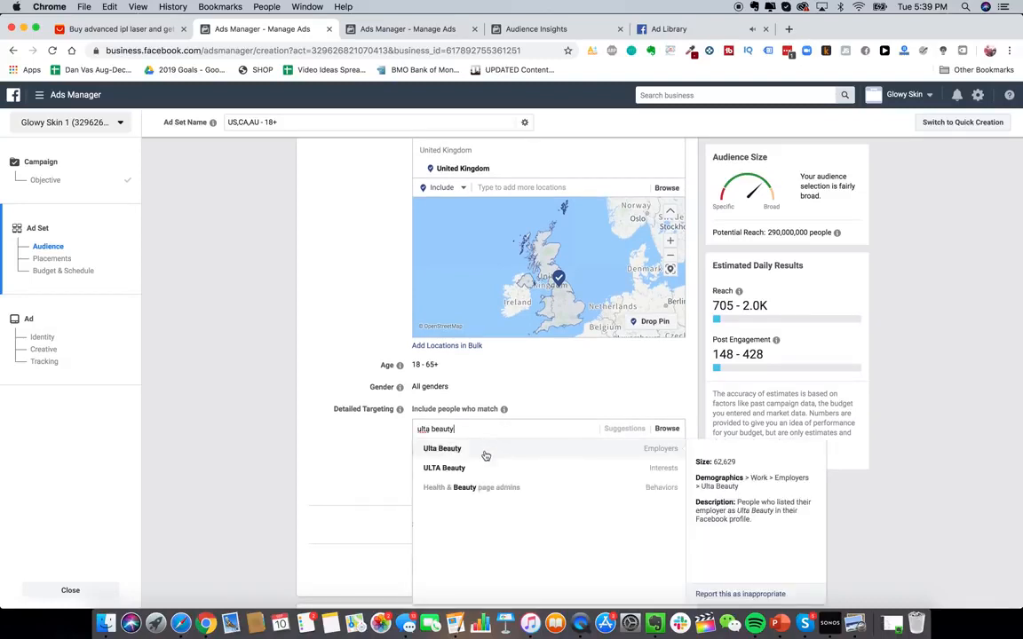
pyautogui.click(481, 453)
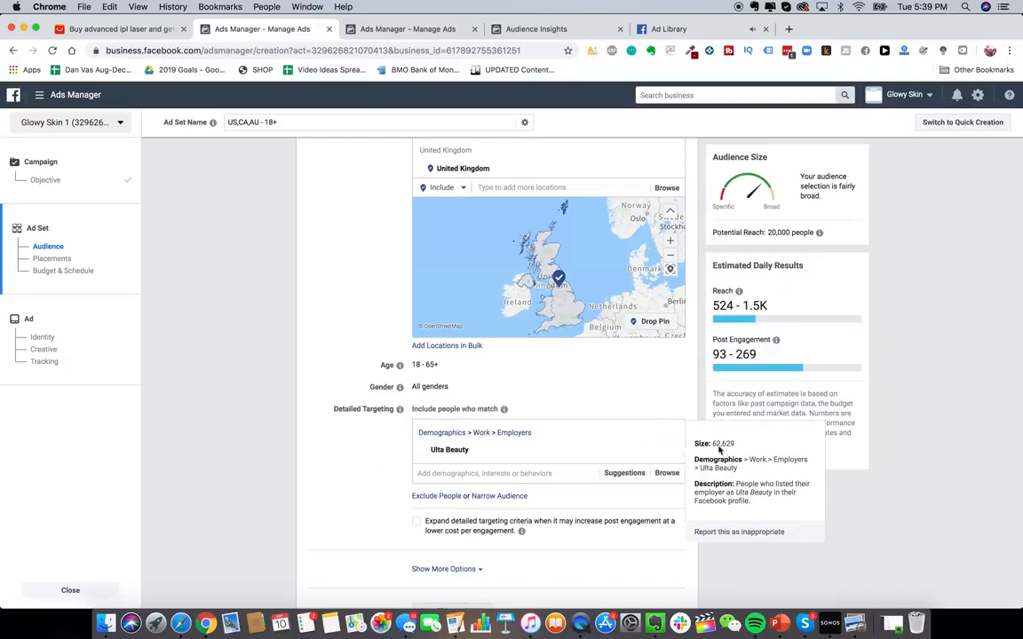
pyautogui.click(668, 451)
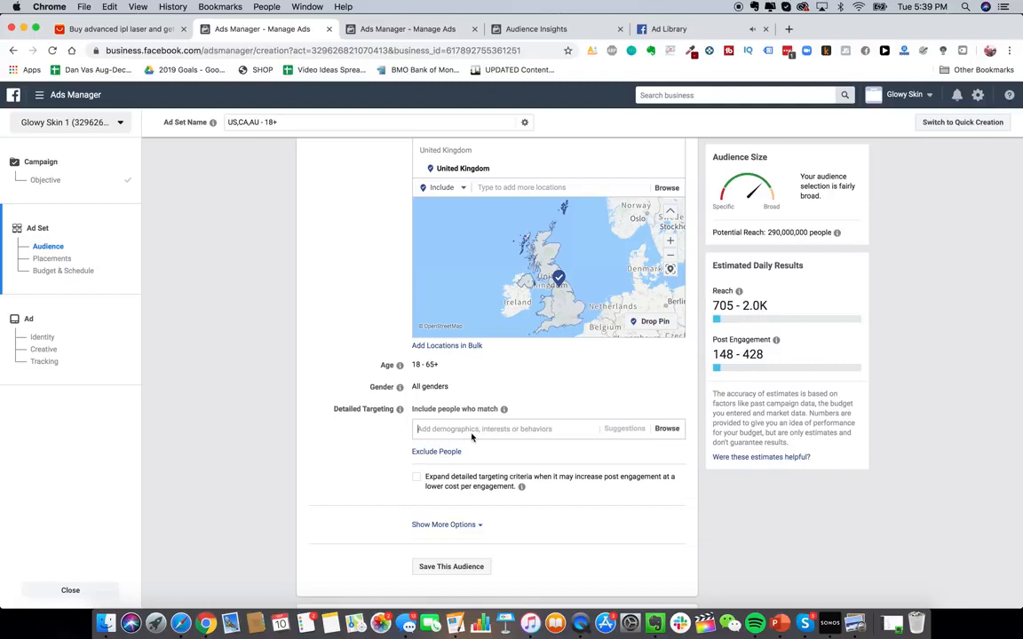
pyautogui.write('ulta bea')
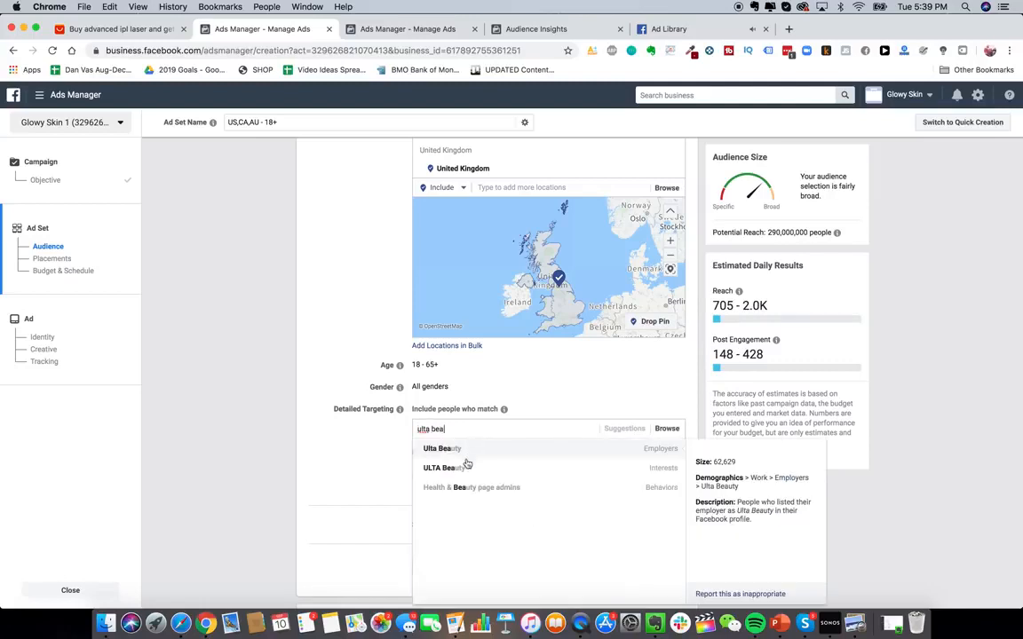
pyautogui.click(541, 468)
# - Show more audience options and open the Languages field for editing
pyautogui.scroll(-3, 373, 411)
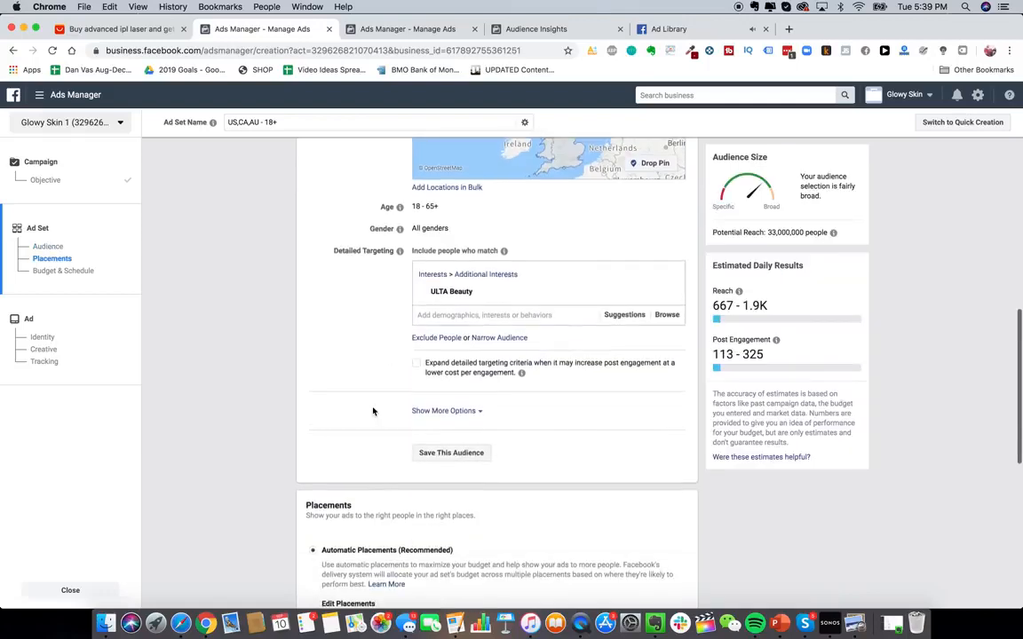
pyautogui.scroll(-1, 468, 395)
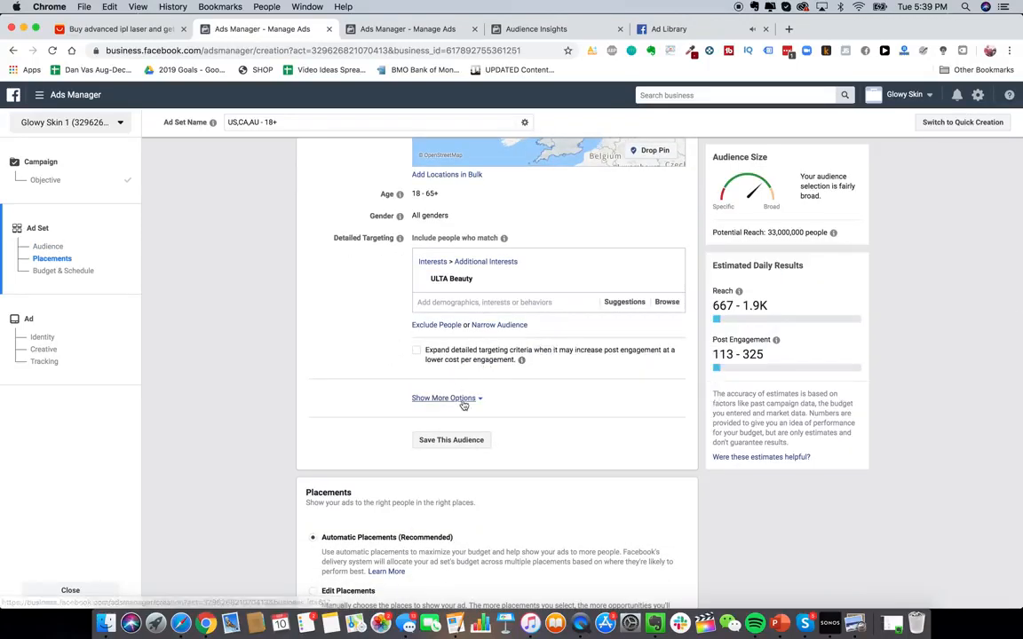
pyautogui.scroll(1, 466, 400)
pyautogui.scroll(1, 461, 404)
pyautogui.click(449, 476)
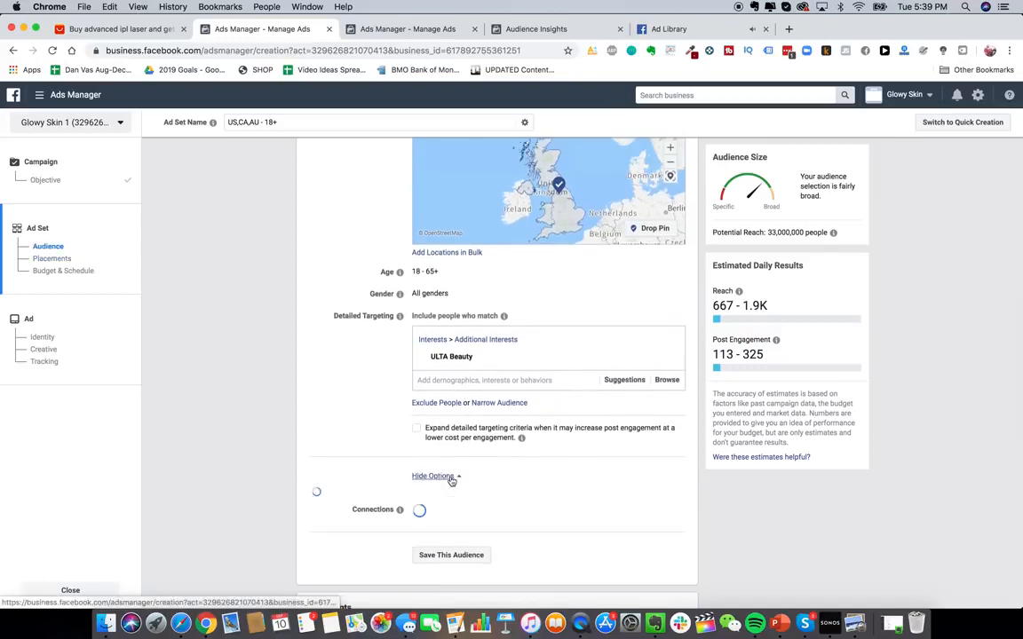
pyautogui.scroll(-2, 373, 404)
pyautogui.scroll(1, 373, 401)
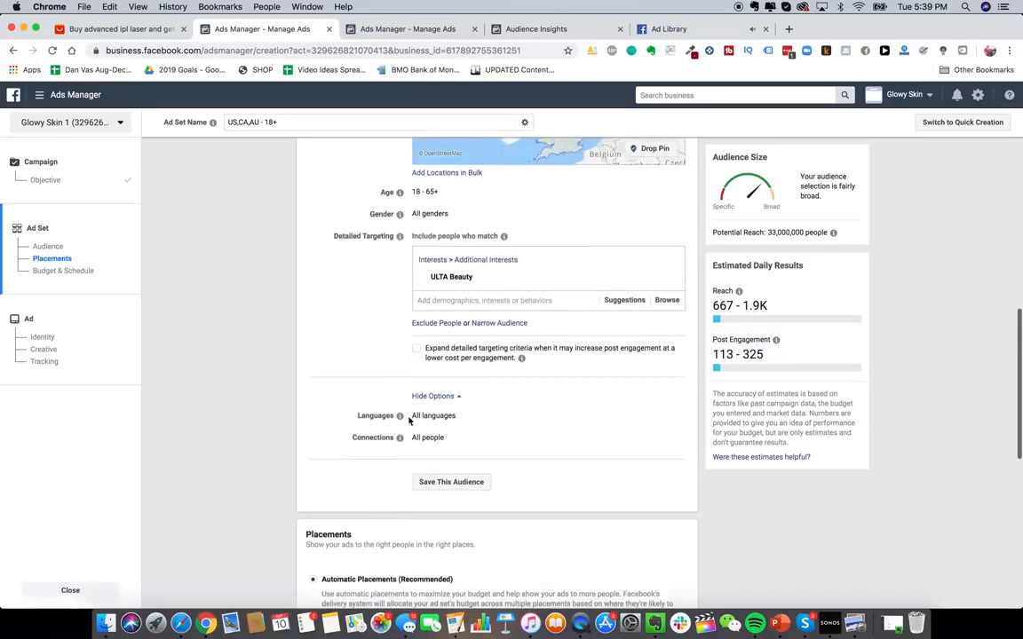
pyautogui.scroll(-1, 533, 413)
pyautogui.click(669, 416)
pyautogui.click(468, 417)
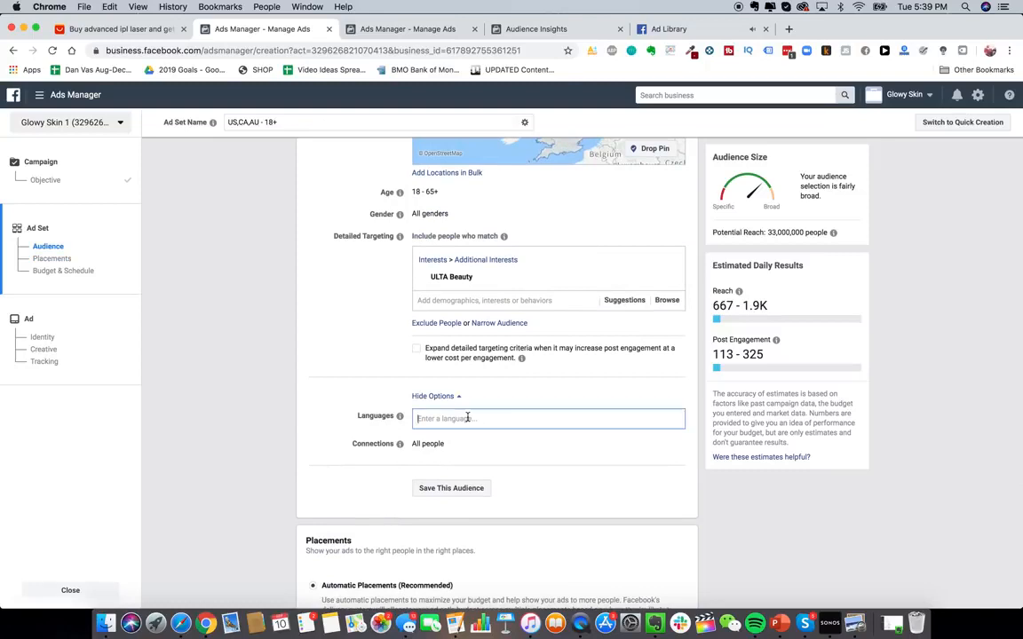
pyautogui.click(335, 416)
# - Switch to Edit Placements and keep only Facebook News Feed and Instagram Feed placements
pyautogui.scroll(-3, 398, 443)
pyautogui.scroll(-4, 398, 442)
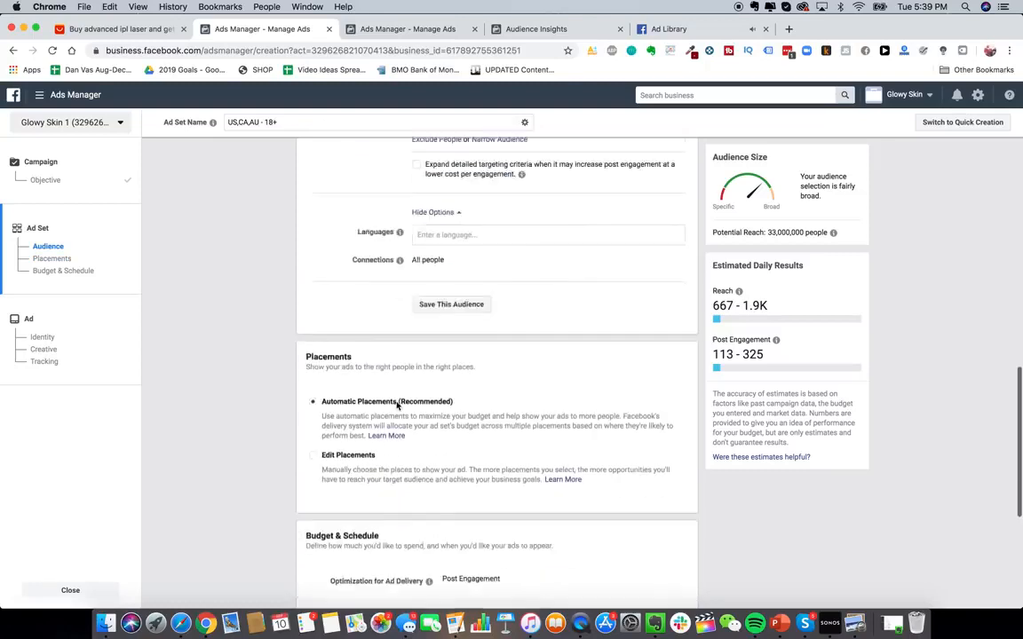
pyautogui.click(347, 365)
pyautogui.scroll(-5, 557, 373)
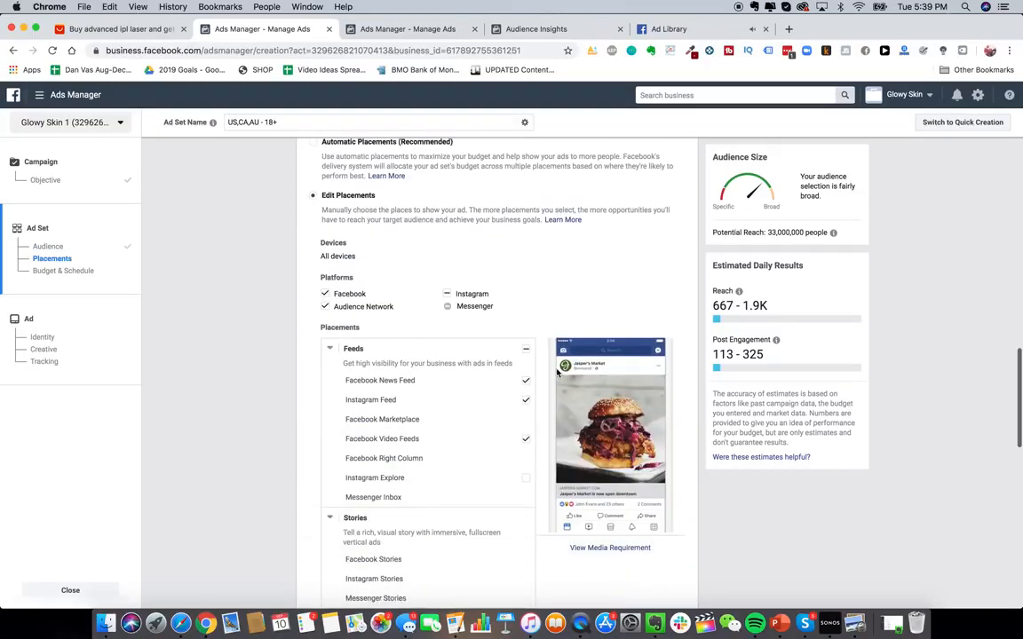
pyautogui.scroll(-3, 558, 388)
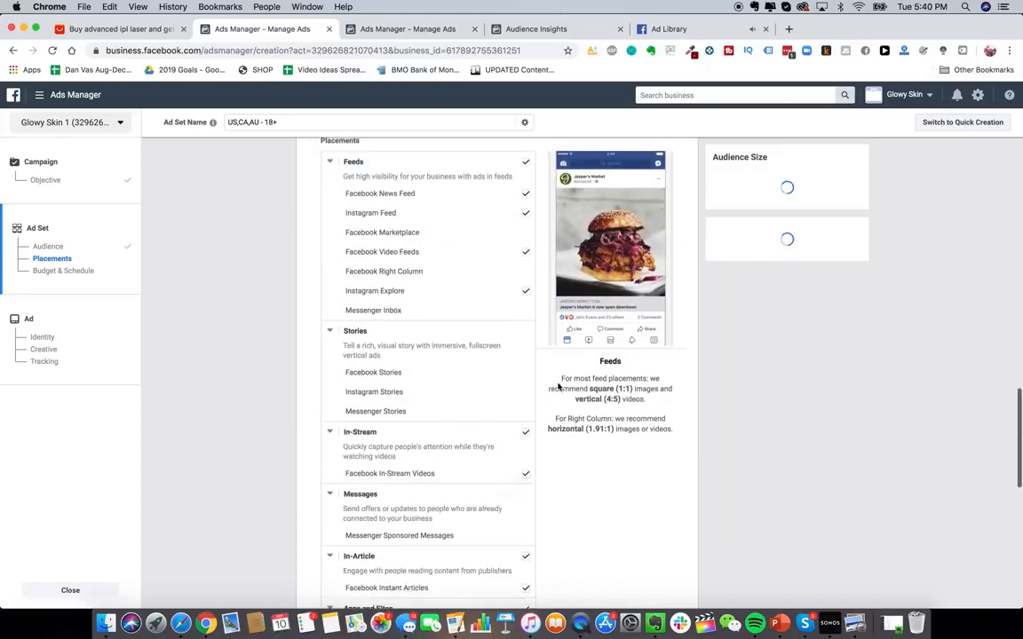
pyautogui.click(525, 147)
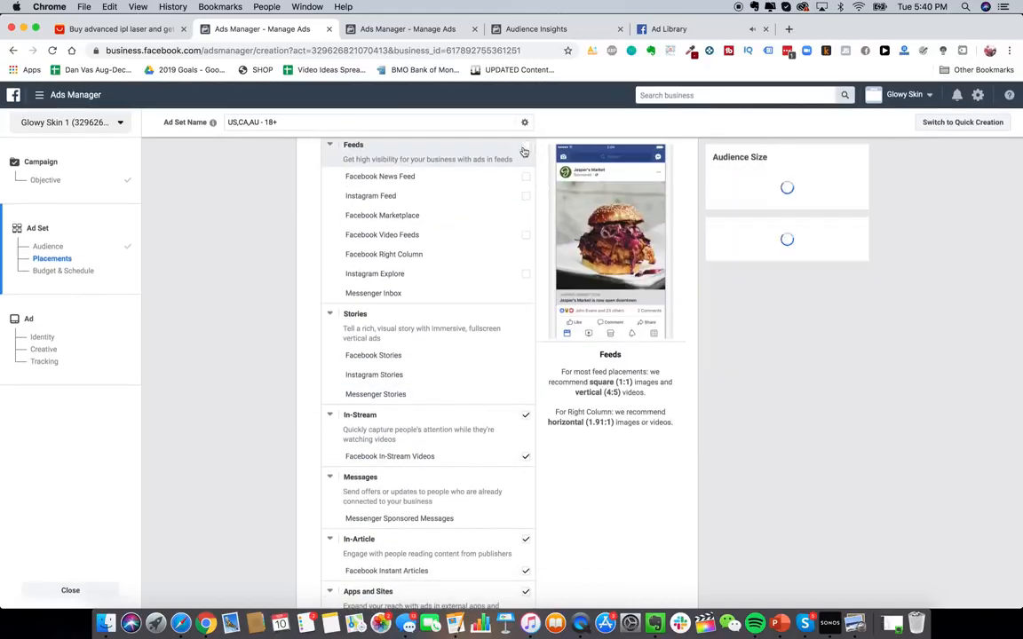
pyautogui.click(526, 415)
pyautogui.scroll(-3, 528, 426)
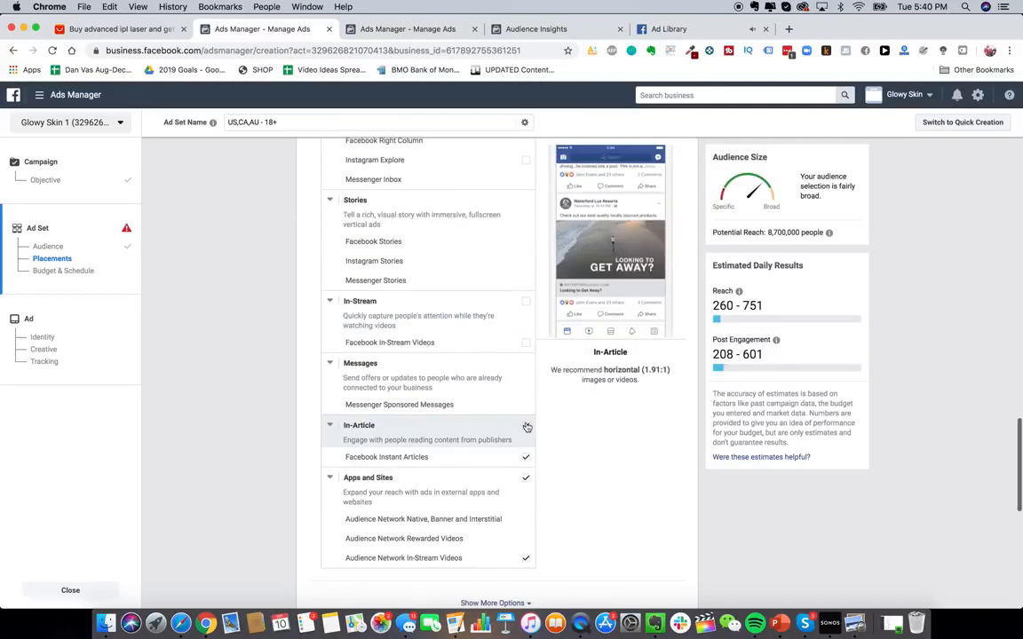
pyautogui.click(527, 426)
pyautogui.click(526, 479)
pyautogui.scroll(5, 524, 530)
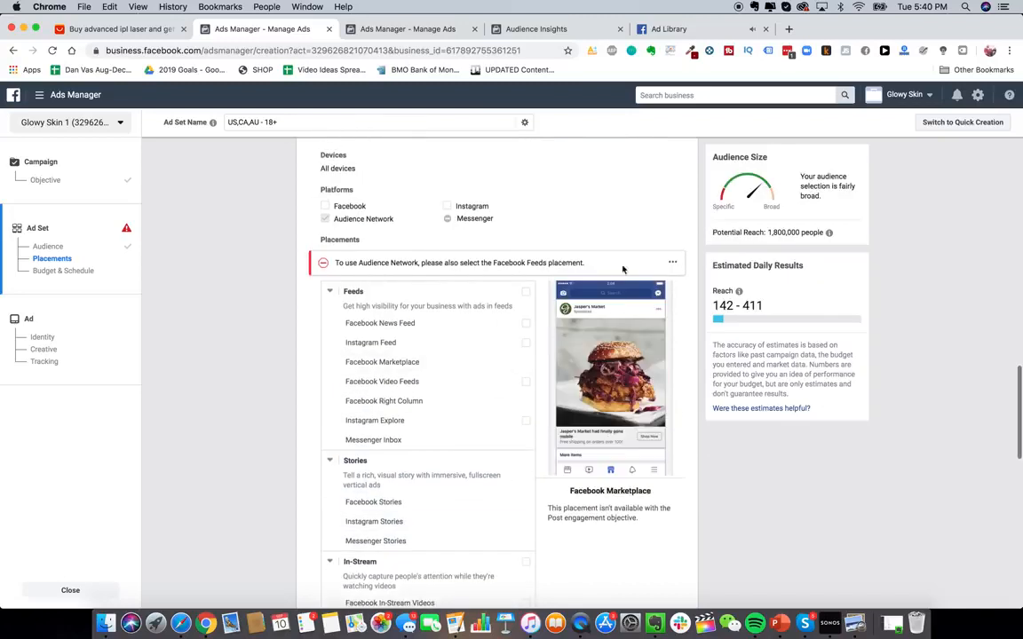
pyautogui.scroll(1, 583, 235)
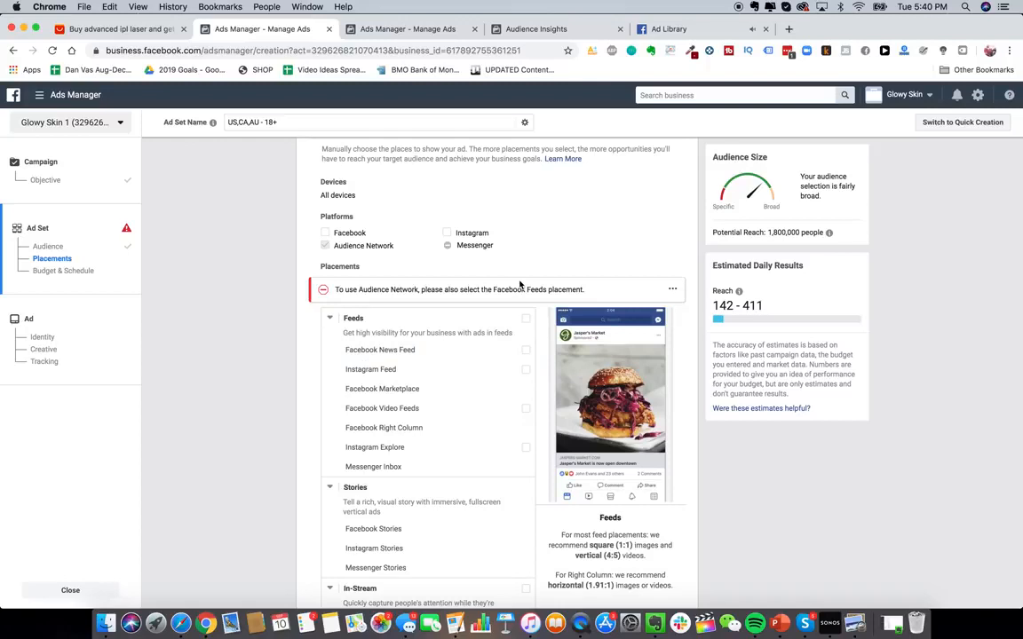
pyautogui.scroll(1, 295, 342)
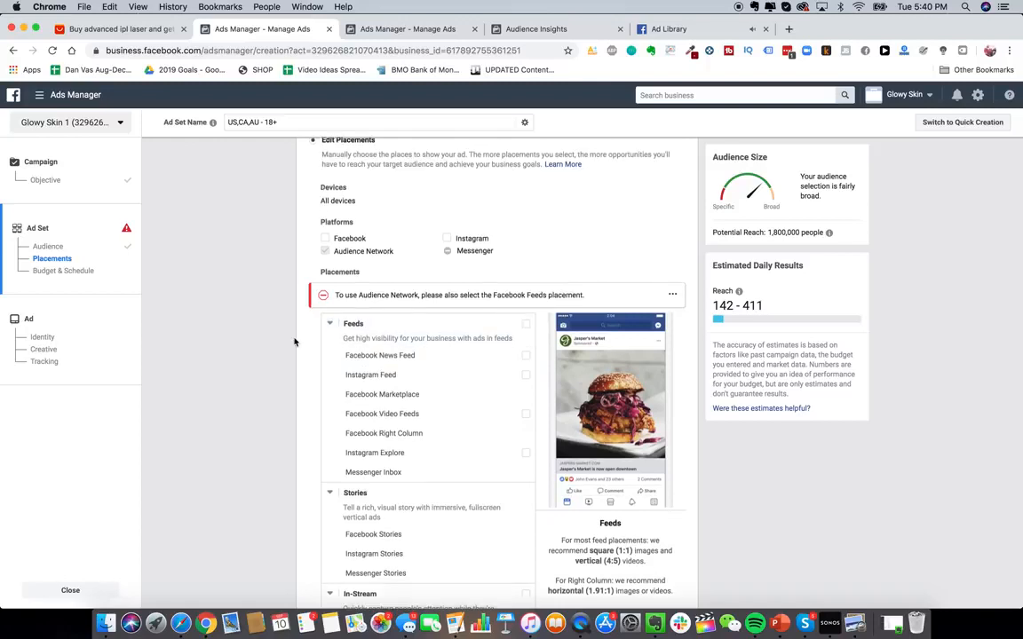
pyautogui.click(526, 356)
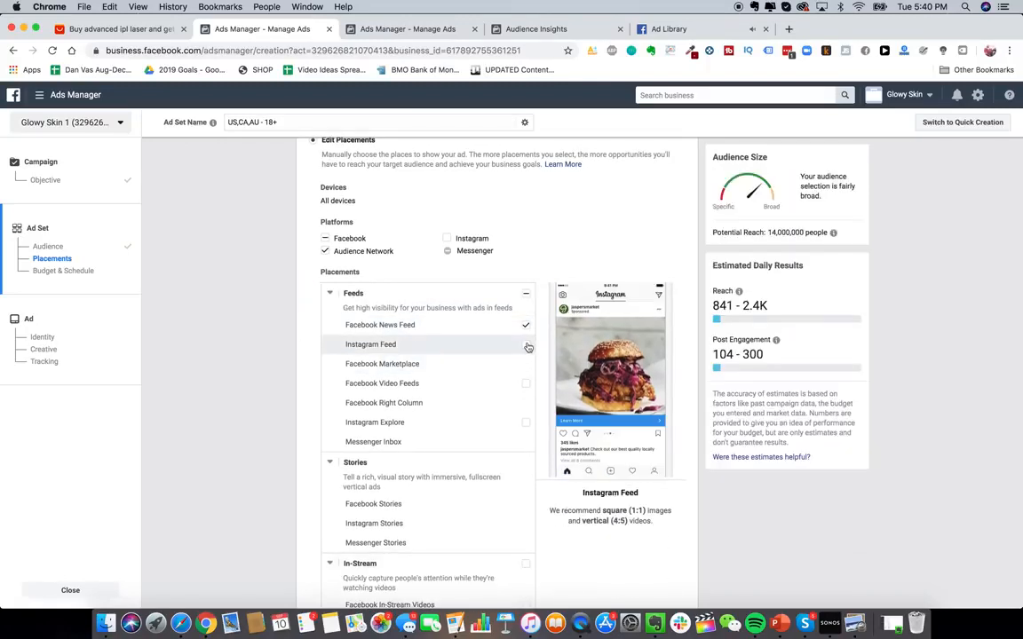
pyautogui.click(526, 346)
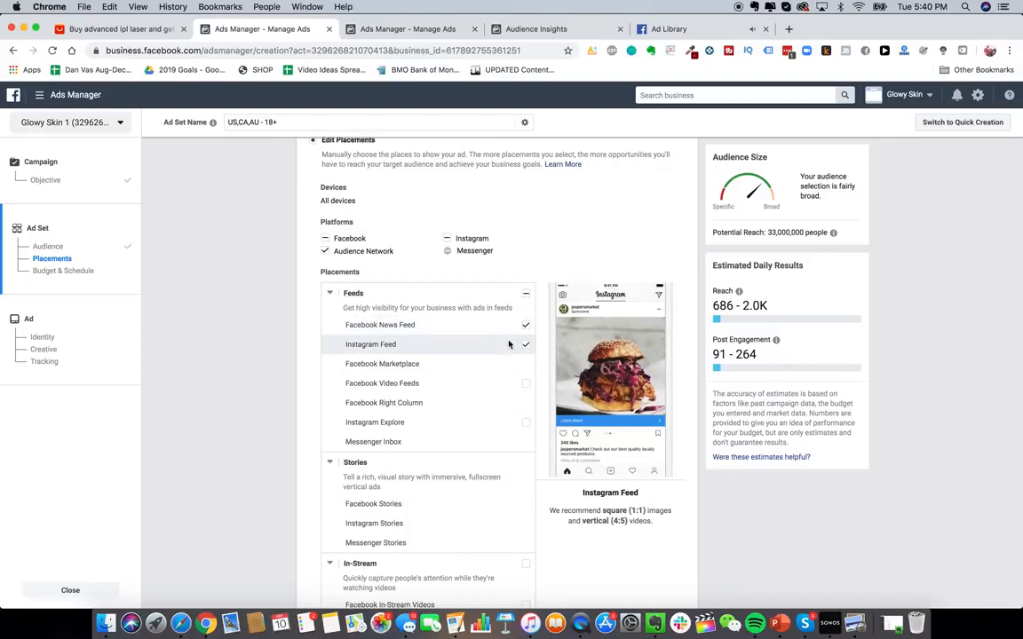
# - Switch the placements back to Automatic Placements
pyautogui.scroll(-5, 507, 498)
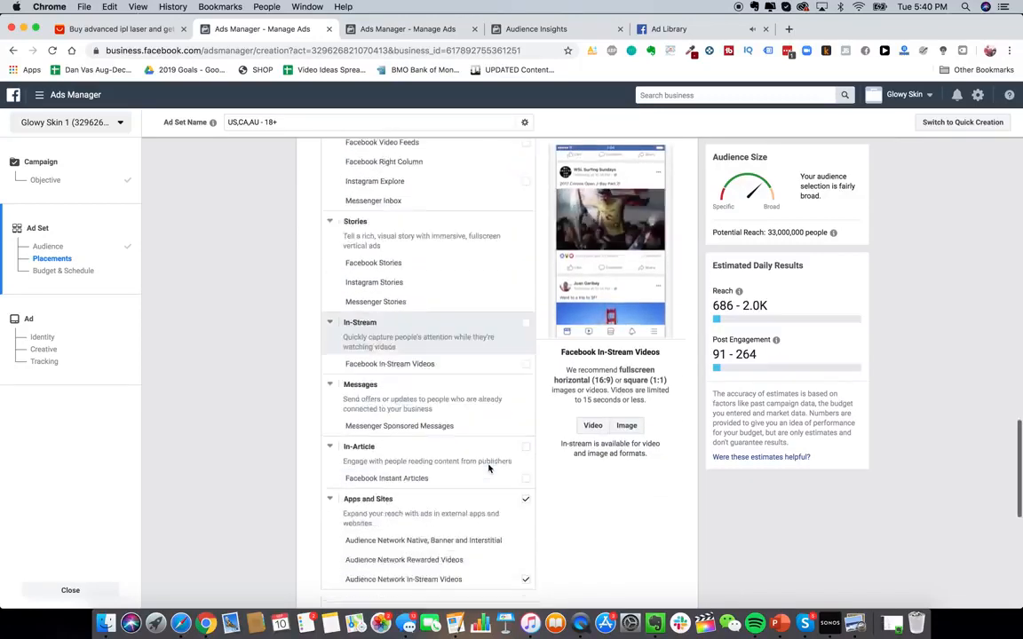
pyautogui.scroll(-1, 497, 444)
pyautogui.scroll(8, 524, 426)
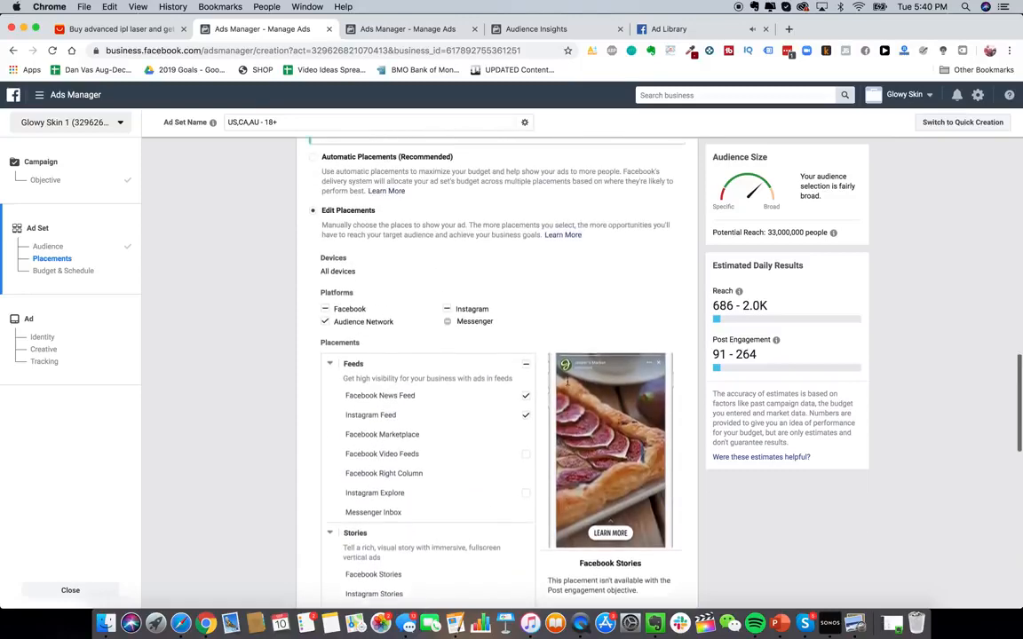
pyautogui.scroll(3, 417, 302)
pyautogui.click(418, 302)
# - Review the ad set's audience settings and open the Ads Manager tools menu
pyautogui.scroll(1, 279, 290)
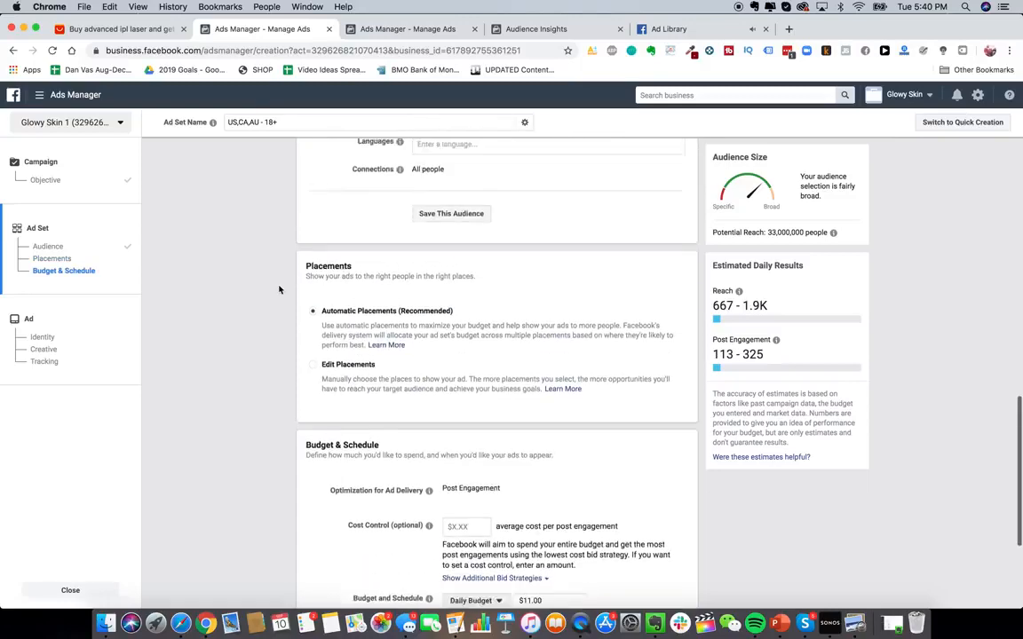
pyautogui.scroll(1, 279, 289)
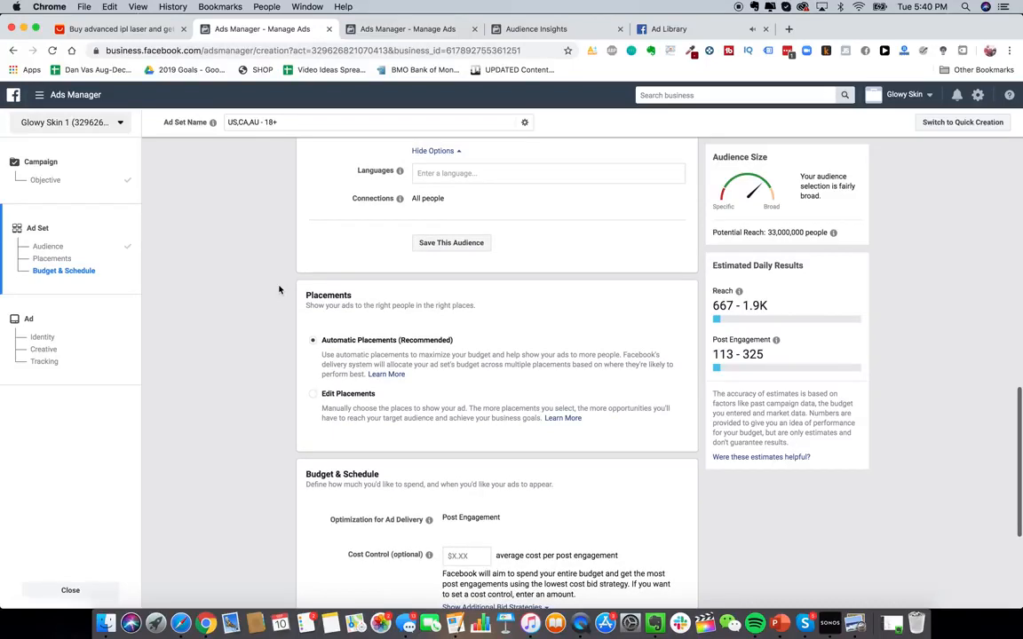
pyautogui.scroll(5, 289, 308)
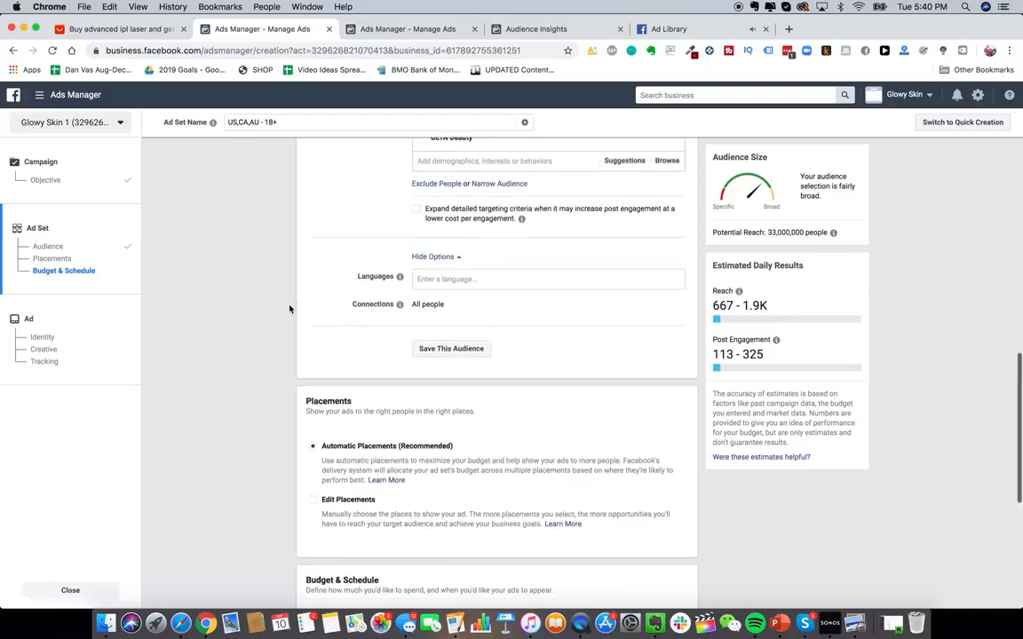
pyautogui.scroll(7, 465, 256)
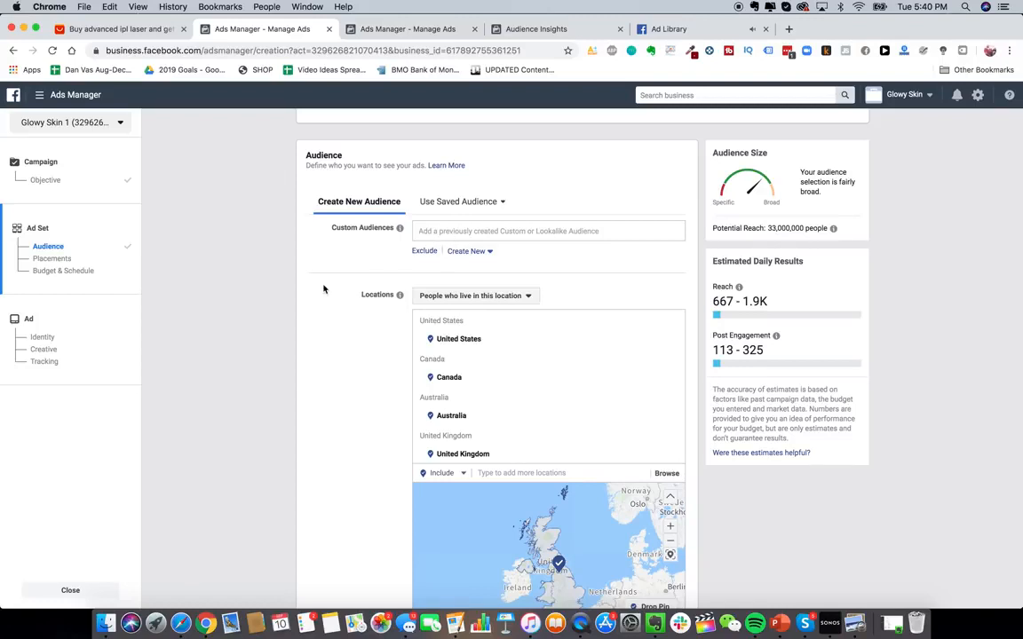
pyautogui.scroll(-1, 327, 317)
pyautogui.click(39, 95)
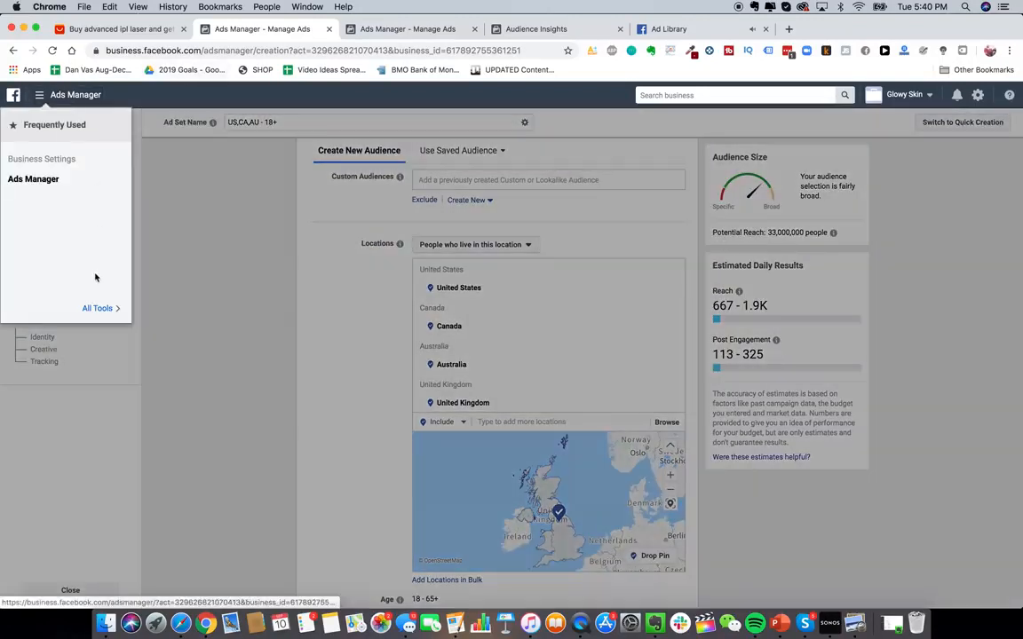
pyautogui.moveTo(99, 308)
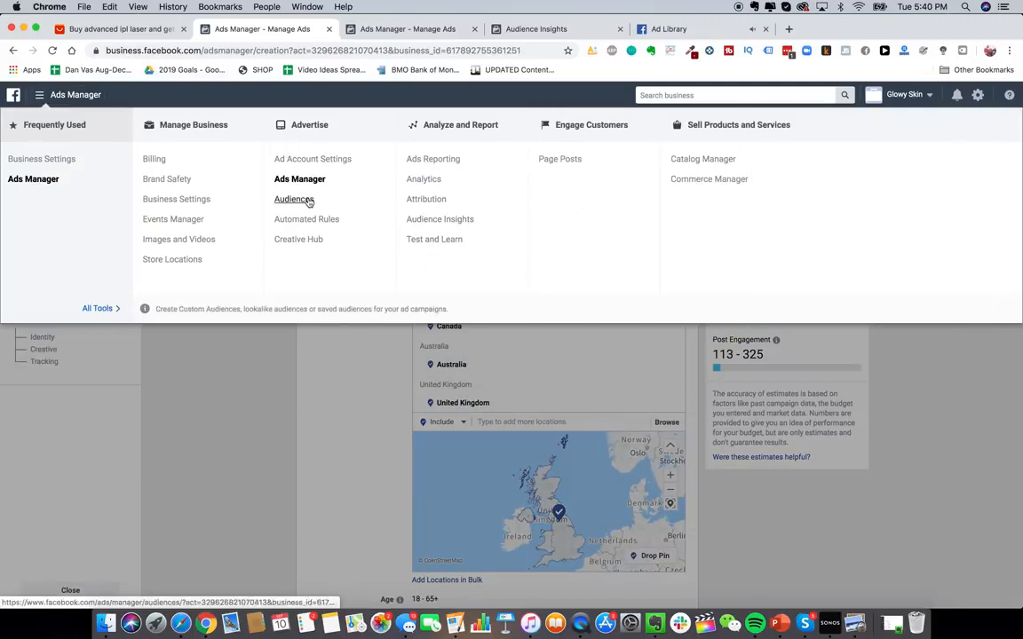
pyautogui.scroll(-5, 329, 423)
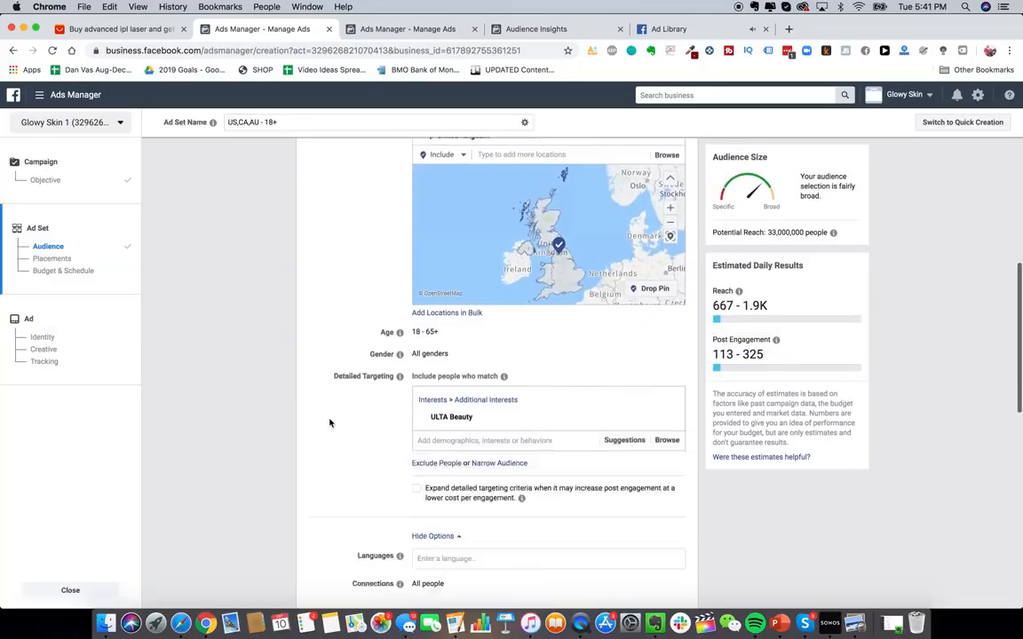
# - Switch the ad set to Edit Placements and review the available placement options
pyautogui.scroll(-2, 329, 422)
pyautogui.moveTo(674, 333)
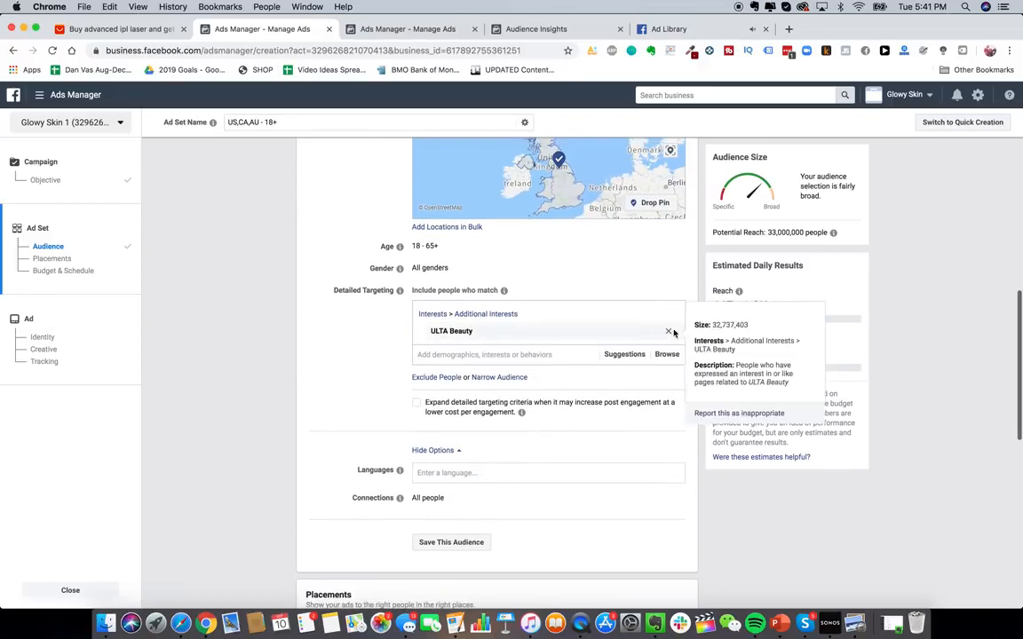
pyautogui.scroll(-5, 546, 388)
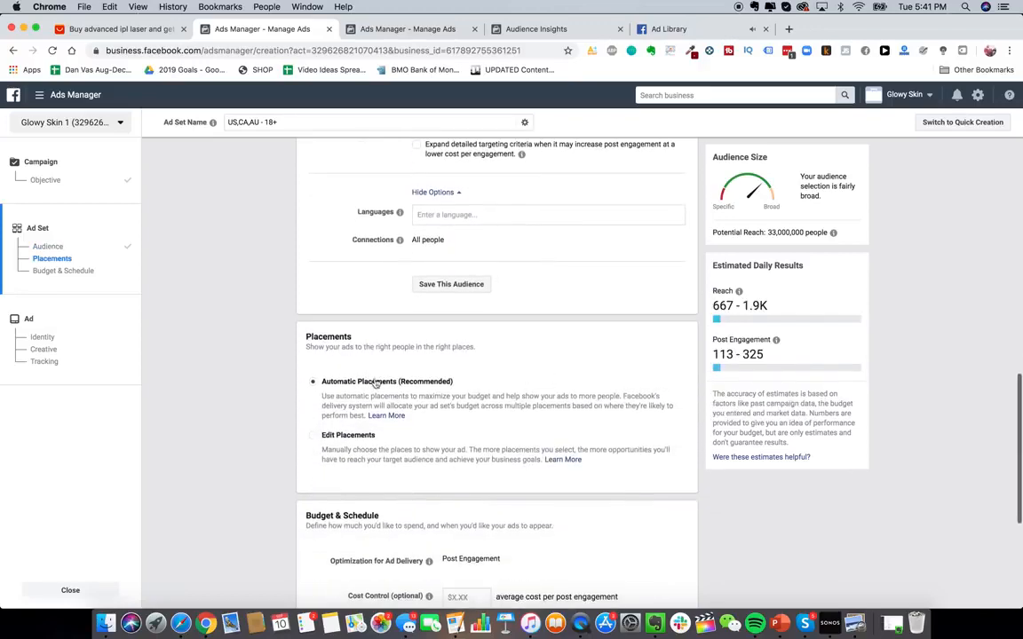
pyautogui.click(347, 435)
pyautogui.scroll(-3, 577, 453)
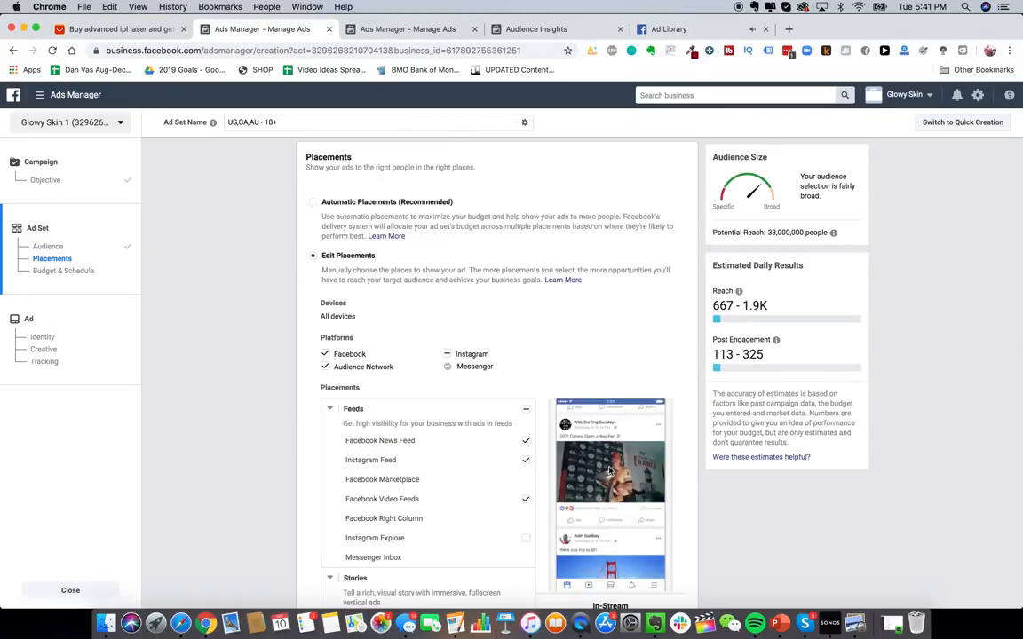
pyautogui.scroll(-6, 609, 470)
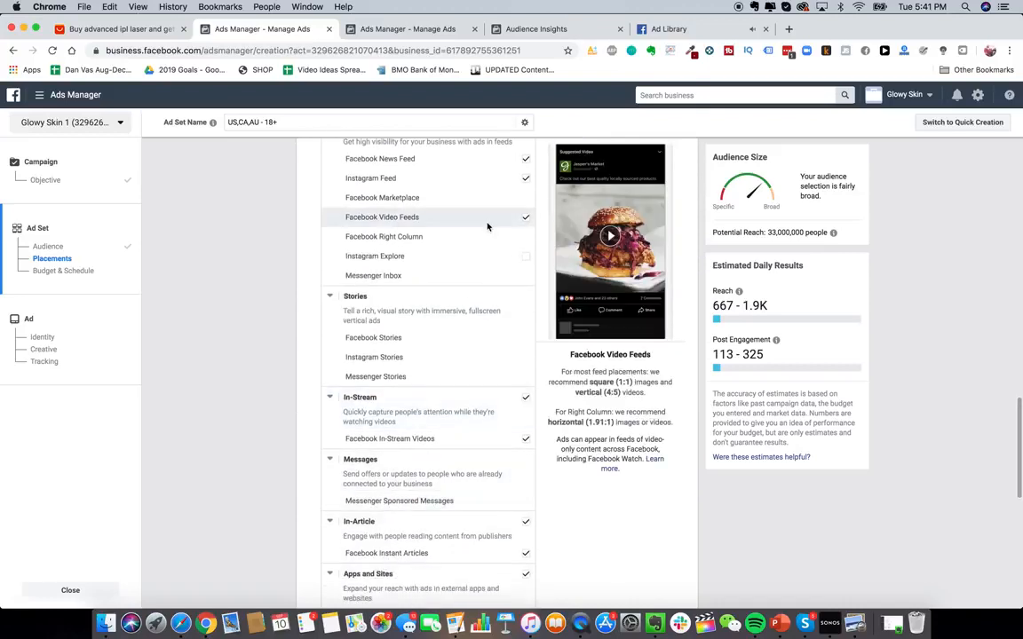
pyautogui.scroll(-4, 520, 326)
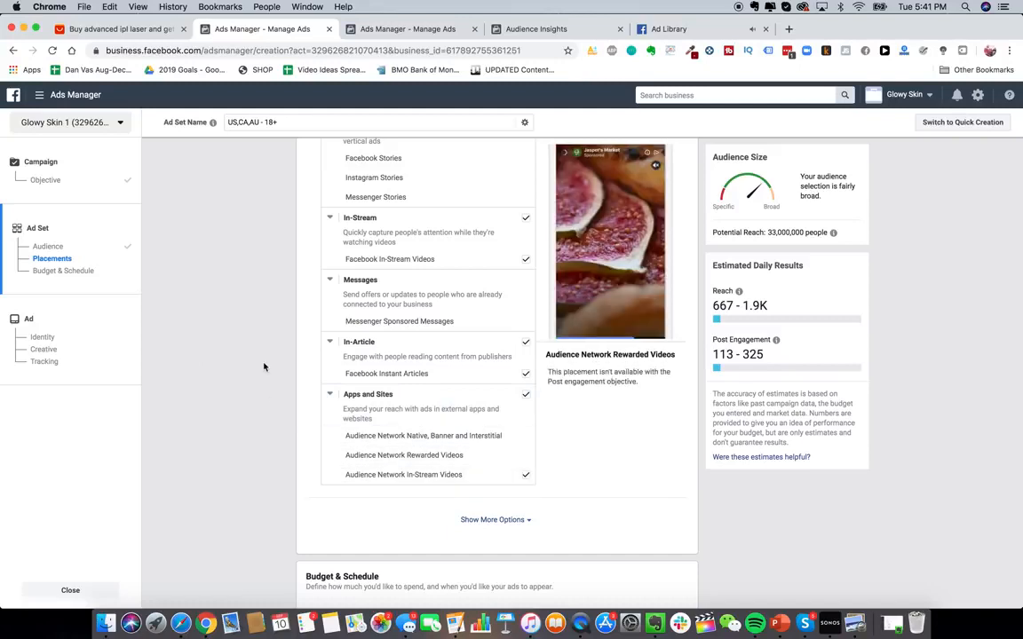
pyautogui.scroll(1, 264, 367)
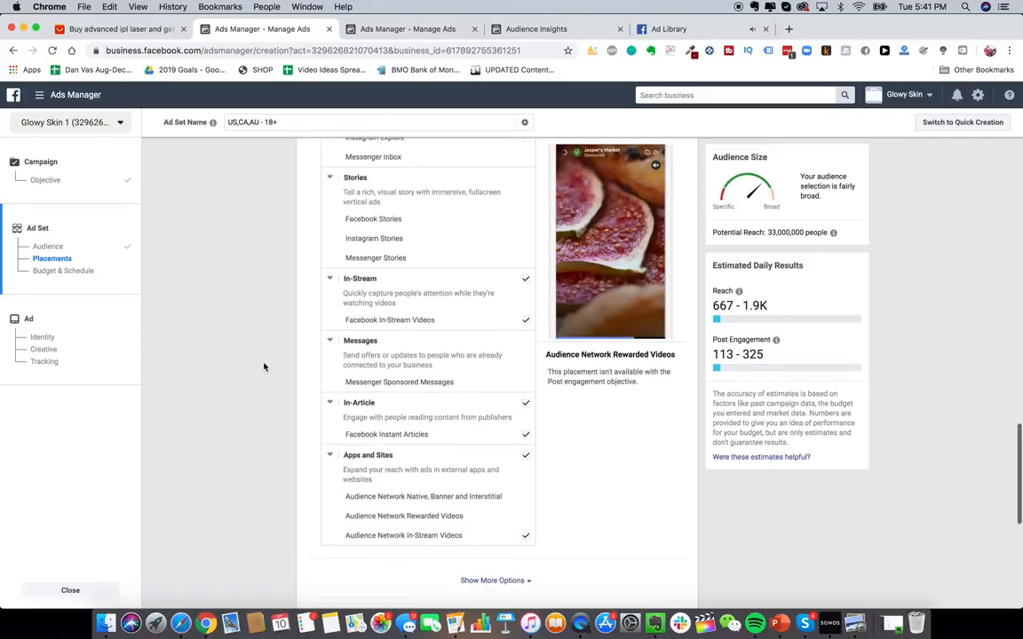
pyautogui.scroll(-3, 291, 447)
pyautogui.scroll(3, 288, 450)
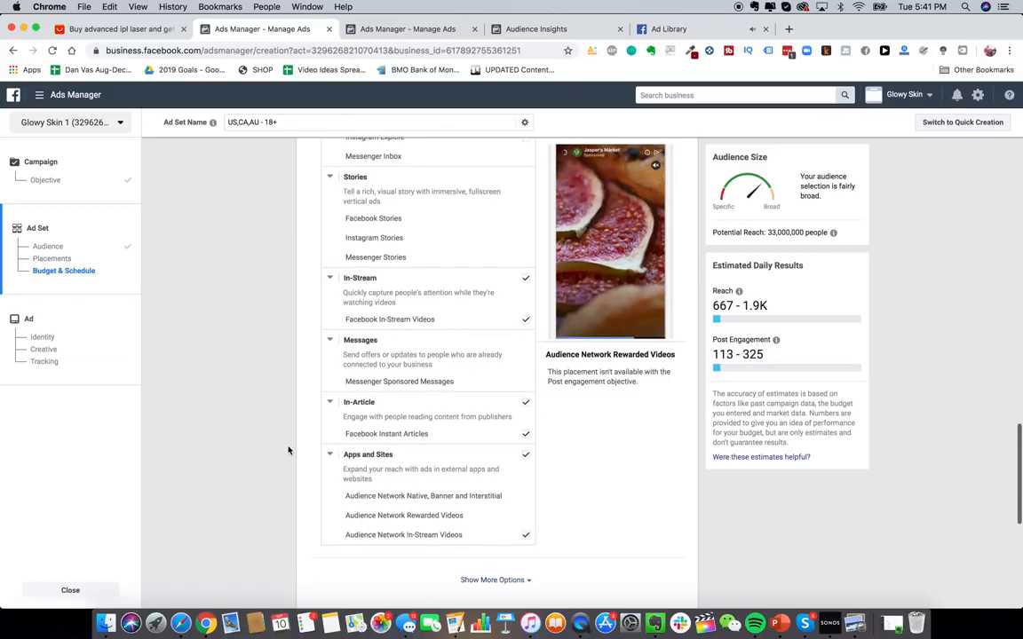
pyautogui.scroll(10, 288, 450)
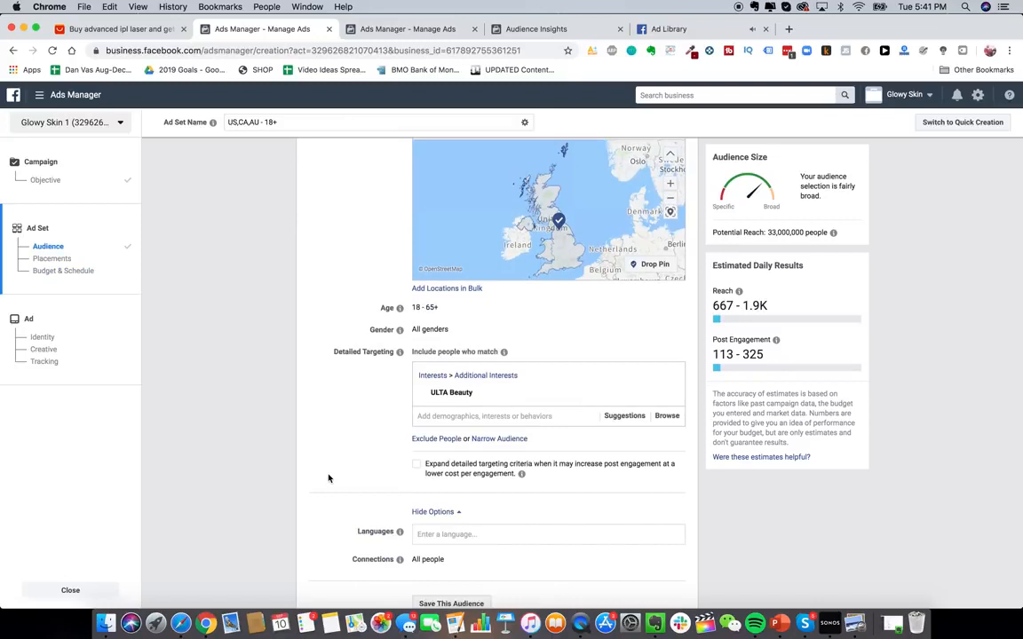
pyautogui.scroll(3, 329, 479)
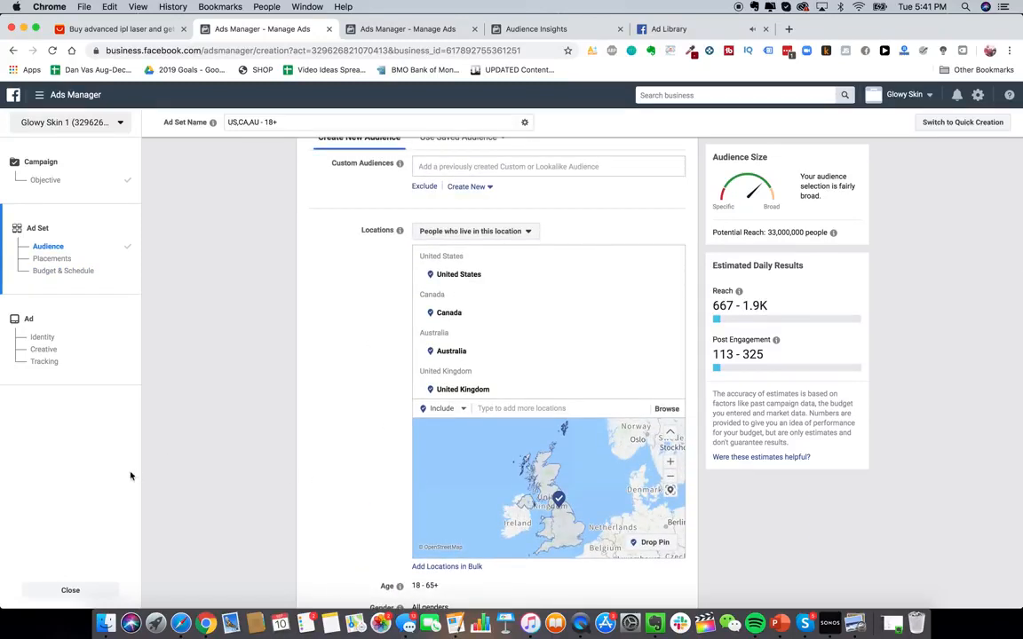
# - Close the ad creation flow without saving the draft
pyautogui.click(73, 589)
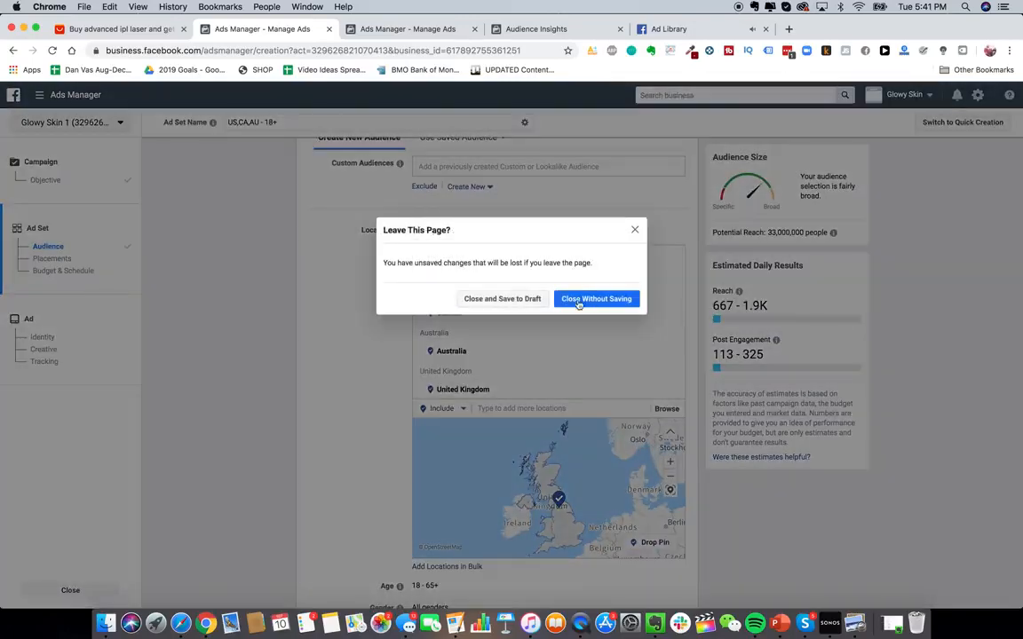
pyautogui.click(588, 302)
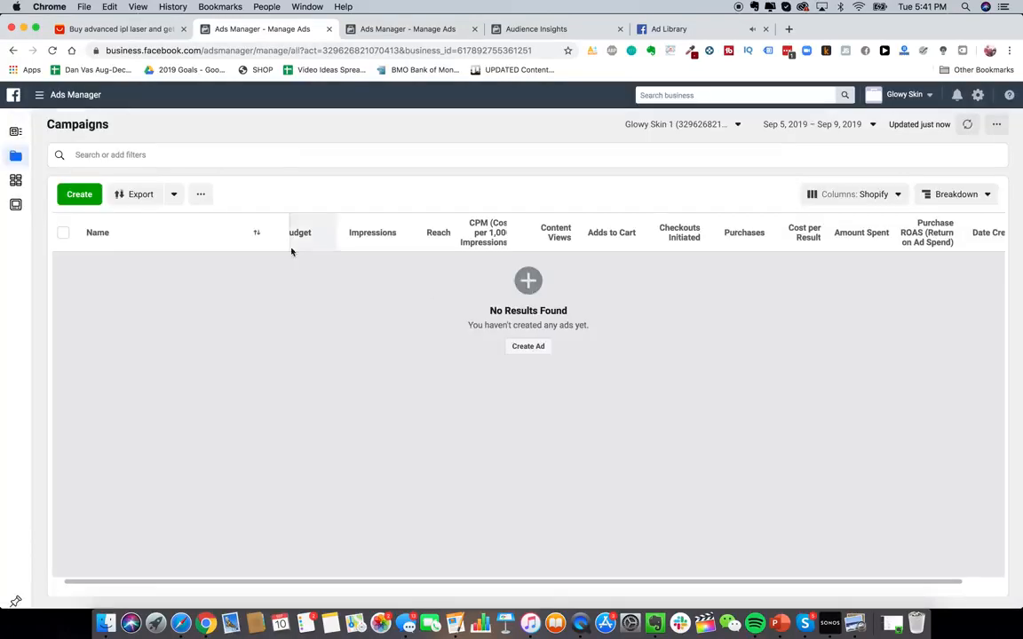
pyautogui.click(527, 346)
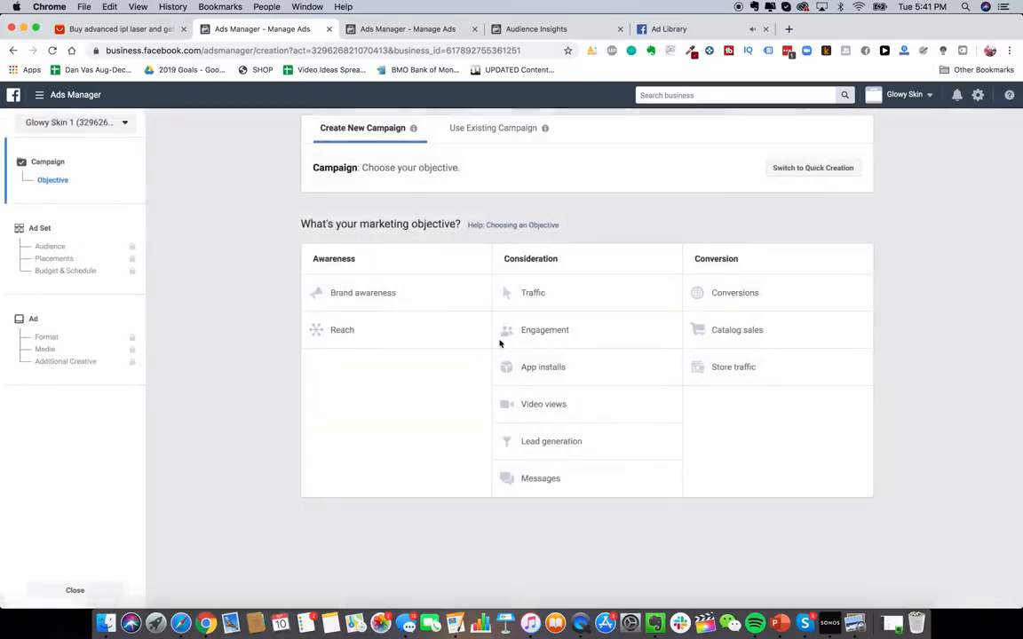
# - Select the Conversions marketing objective
pyautogui.click(737, 294)
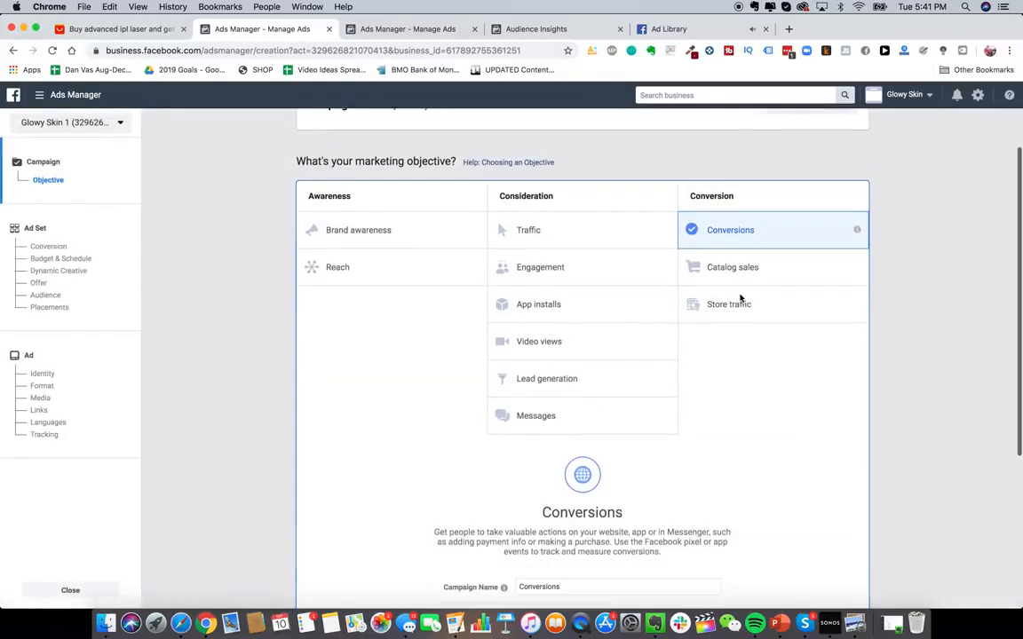
pyautogui.scroll(-1, 410, 292)
pyautogui.scroll(1, 475, 340)
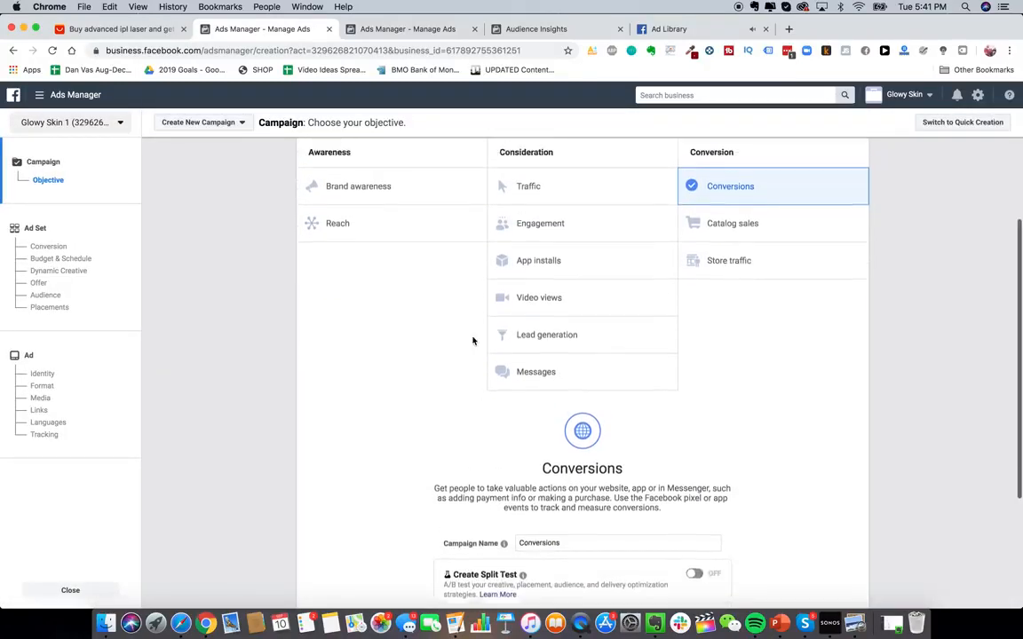
# - Open Page Posts from the Ads Manager tools menu
pyautogui.click(71, 104)
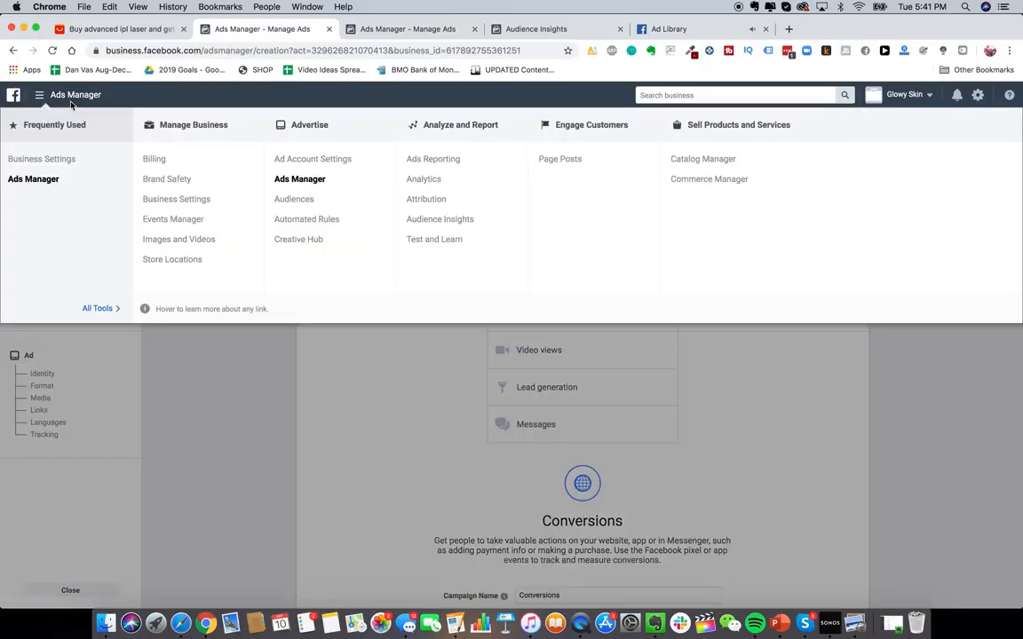
pyautogui.click(559, 160)
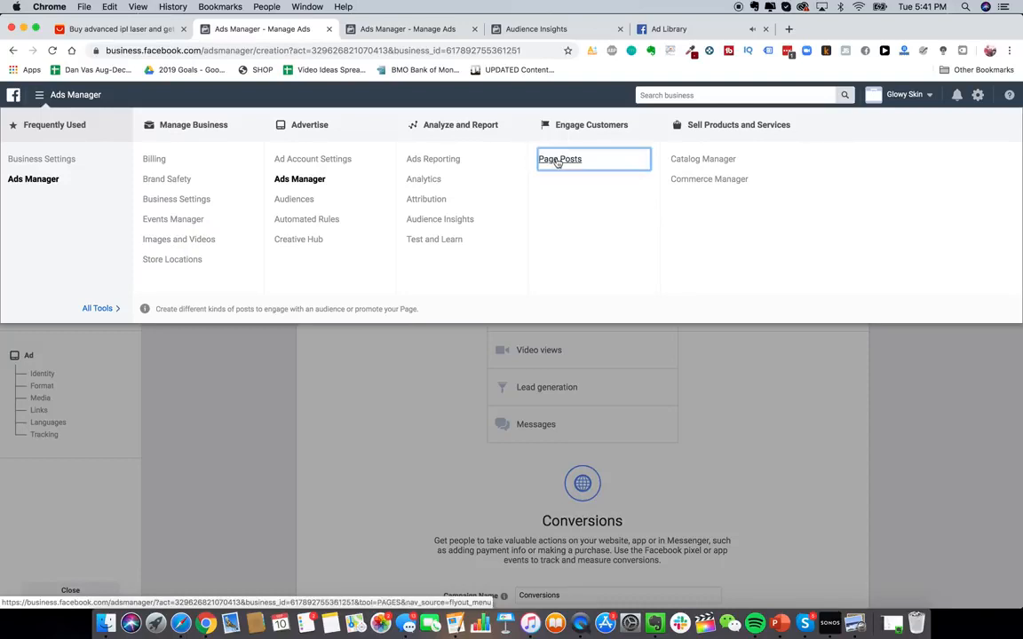
pyautogui.click(609, 288)
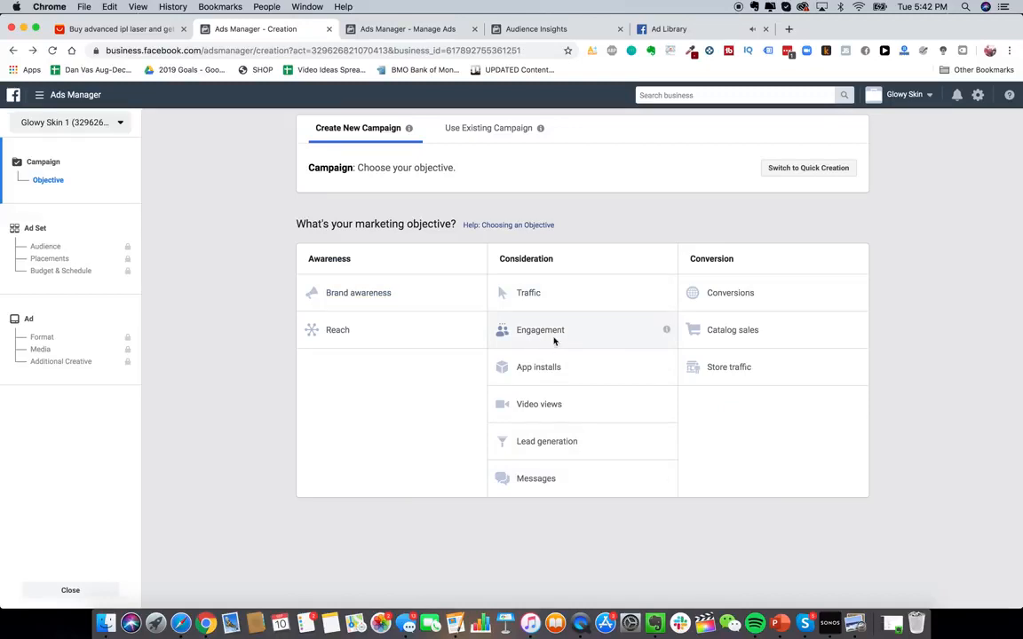
# - Select the Conversions marketing objective for a new campaign
pyautogui.click(767, 302)
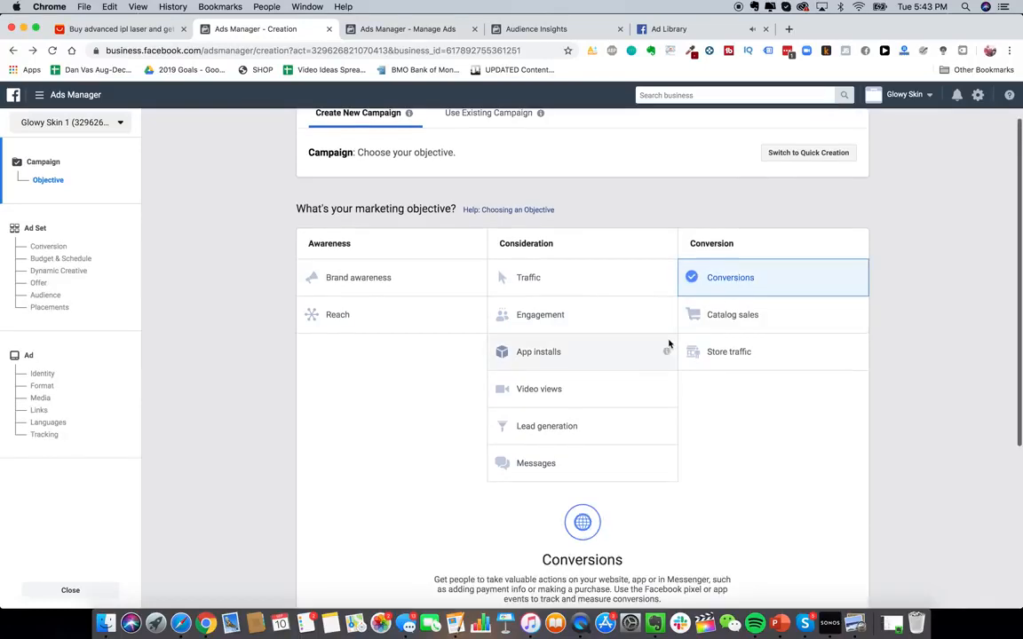
pyautogui.scroll(-3, 736, 392)
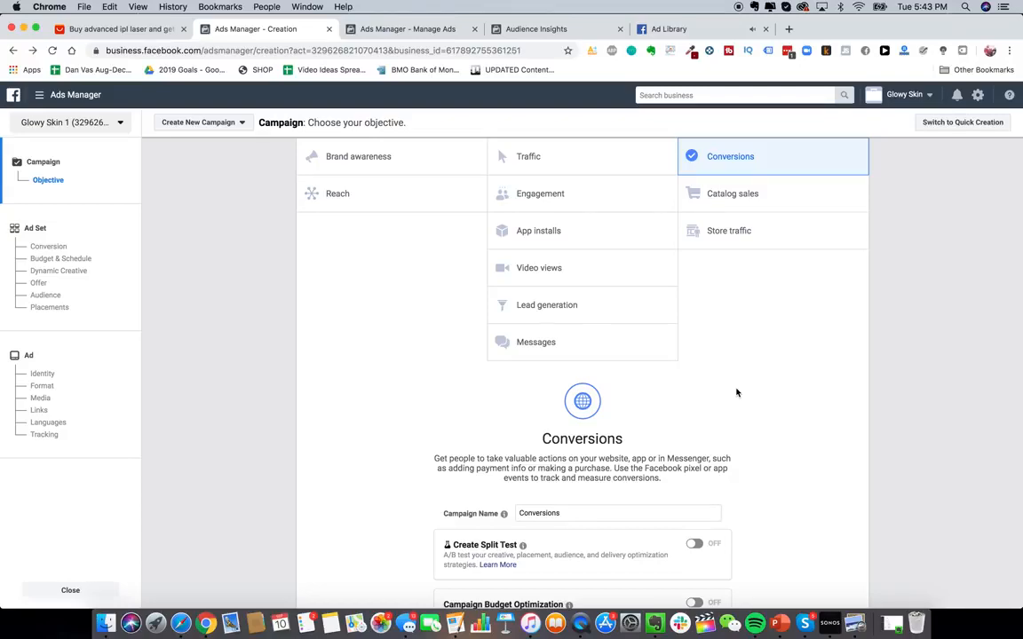
# - Open Google Ads in a new browser tab
pyautogui.press('super+t')
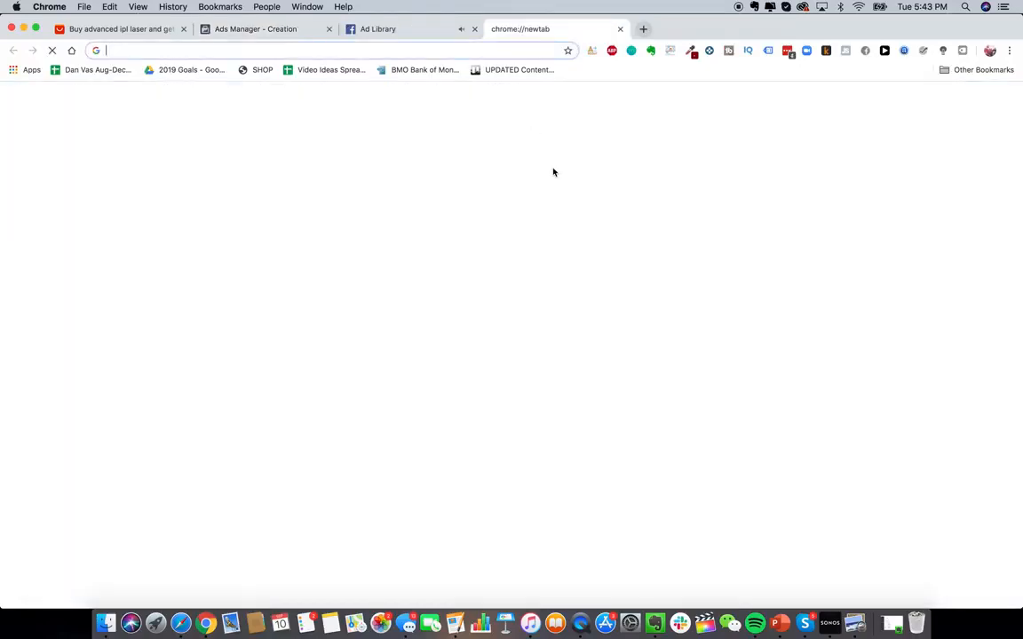
pyautogui.write('ads.')
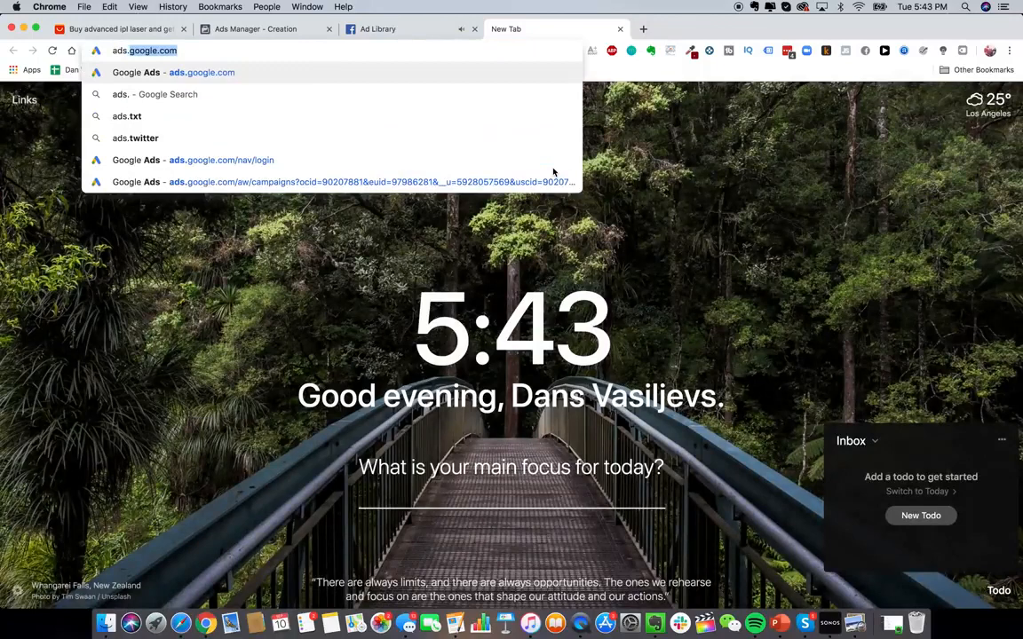
pyautogui.click(552, 173)
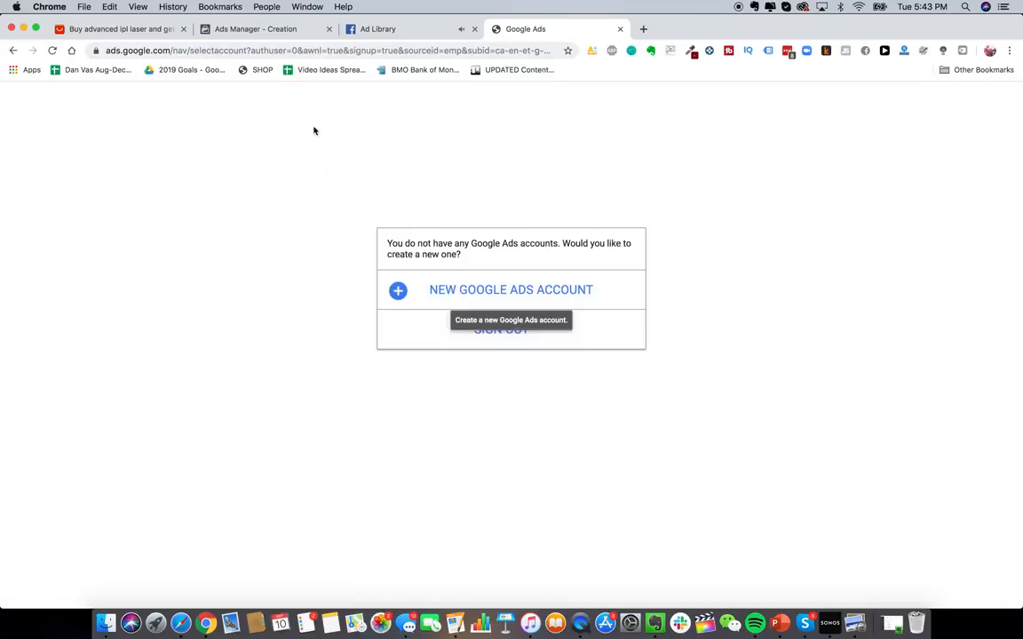
pyautogui.click(440, 45)
pyautogui.write('ads')
pyautogui.press('Return')
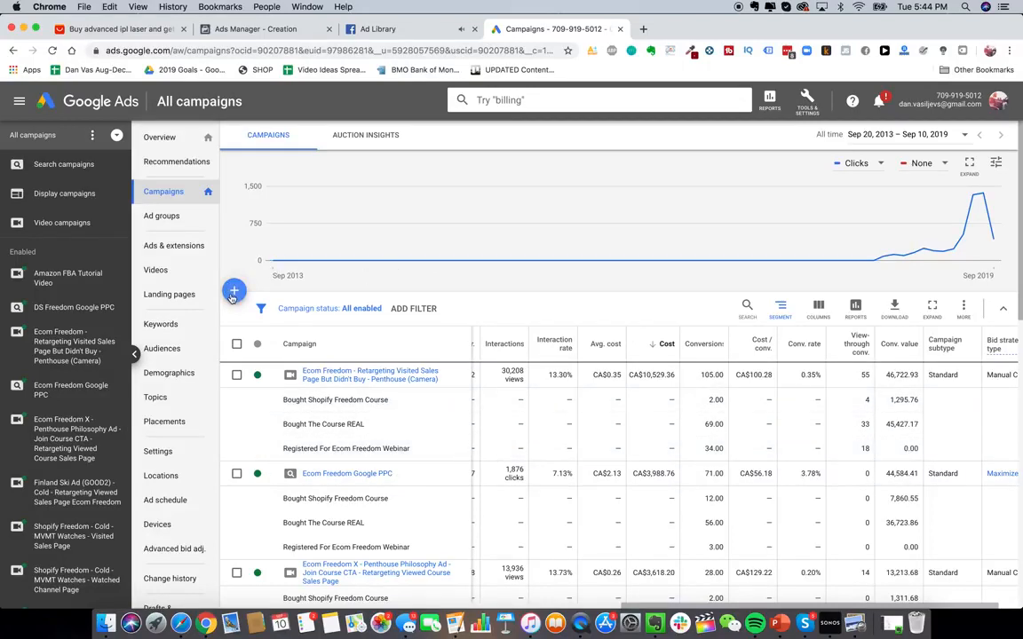
# - Open another tab and search Google for "jawline me"
pyautogui.click(644, 32)
pyautogui.write('jawline me')
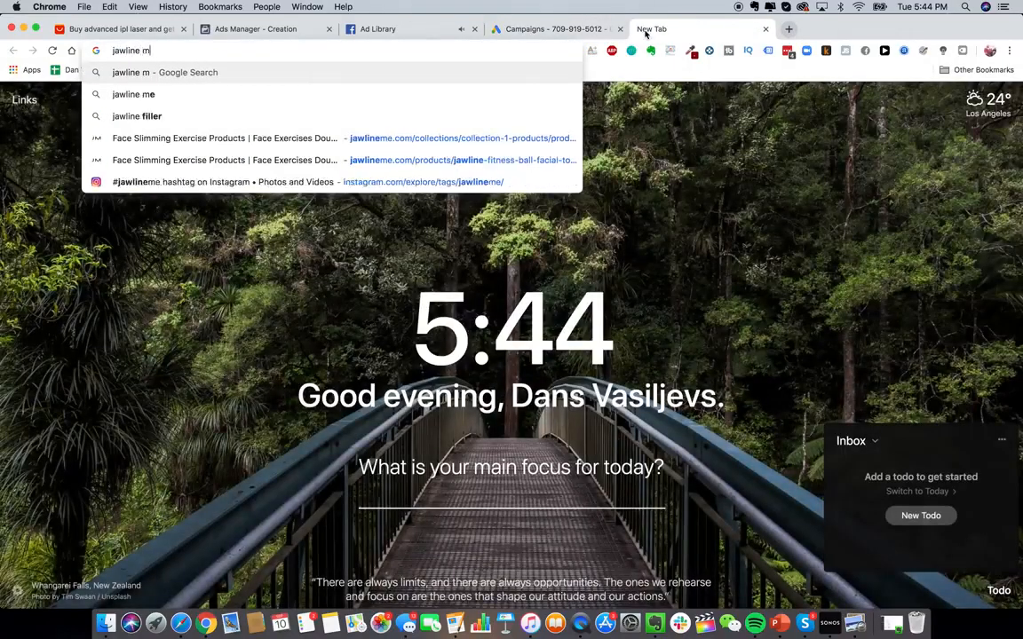
pyautogui.press('Return')
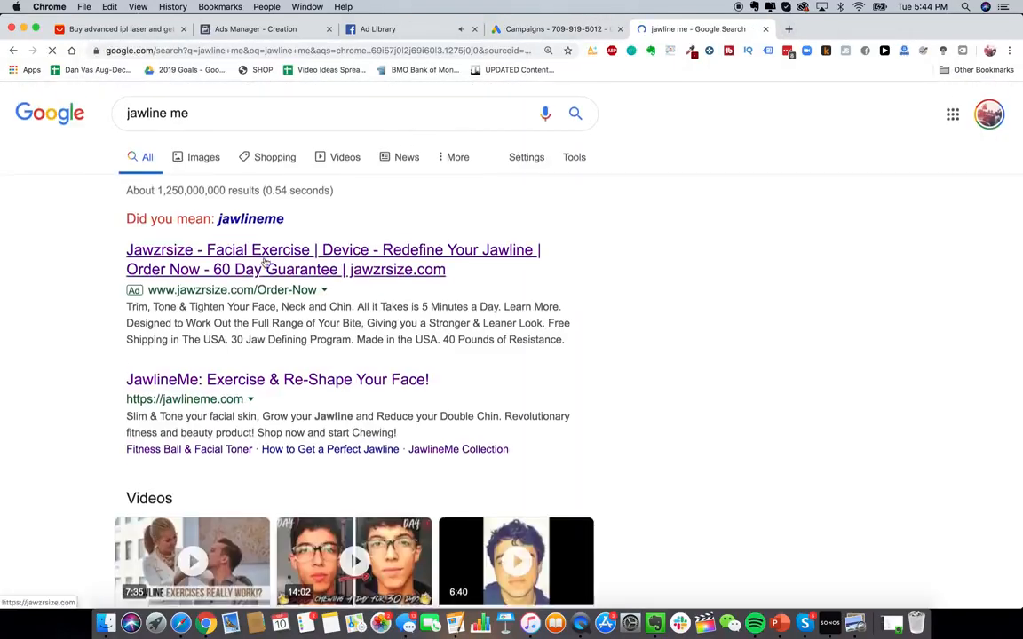
# - Examine the search results and the sponsored ad listing for jawline products
pyautogui.scroll(-1, 264, 265)
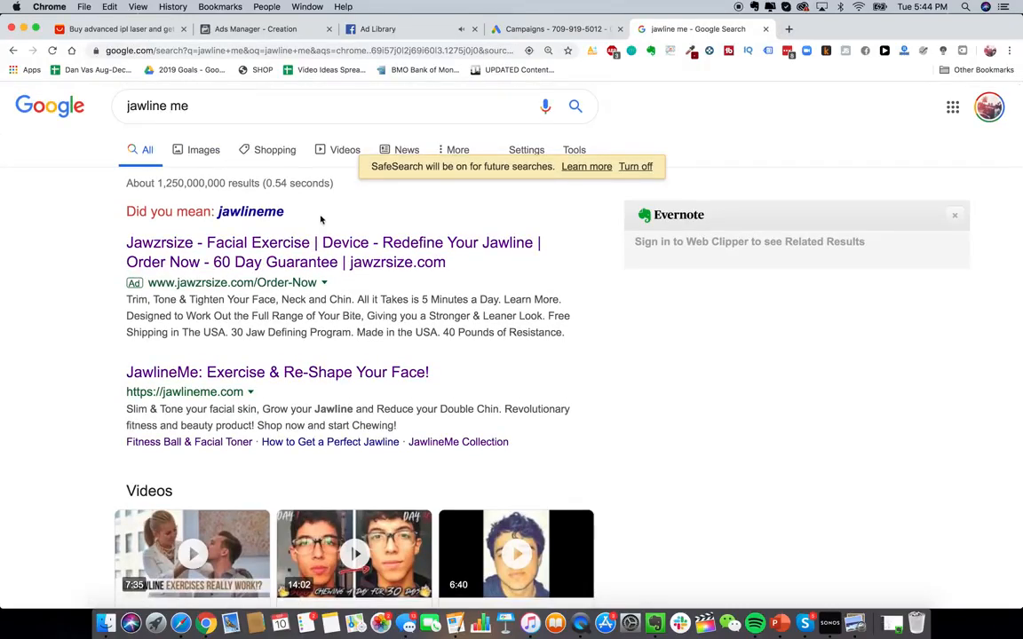
pyautogui.scroll(-1, 200, 240)
pyautogui.scroll(1, 200, 239)
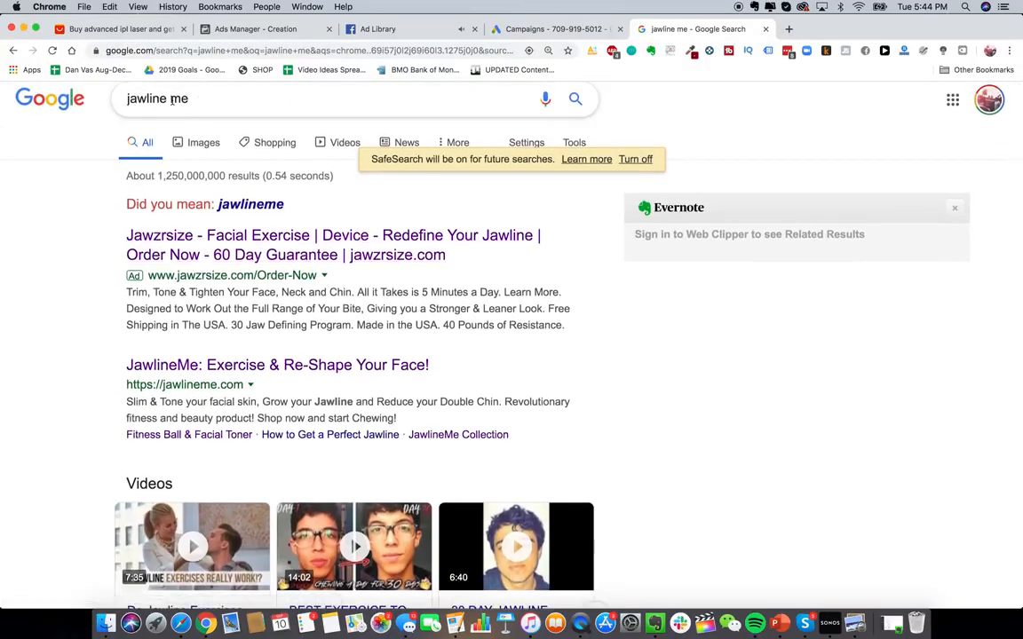
pyautogui.moveTo(200, 100); pyautogui.dragTo(170, 100)
pyautogui.click(32, 292)
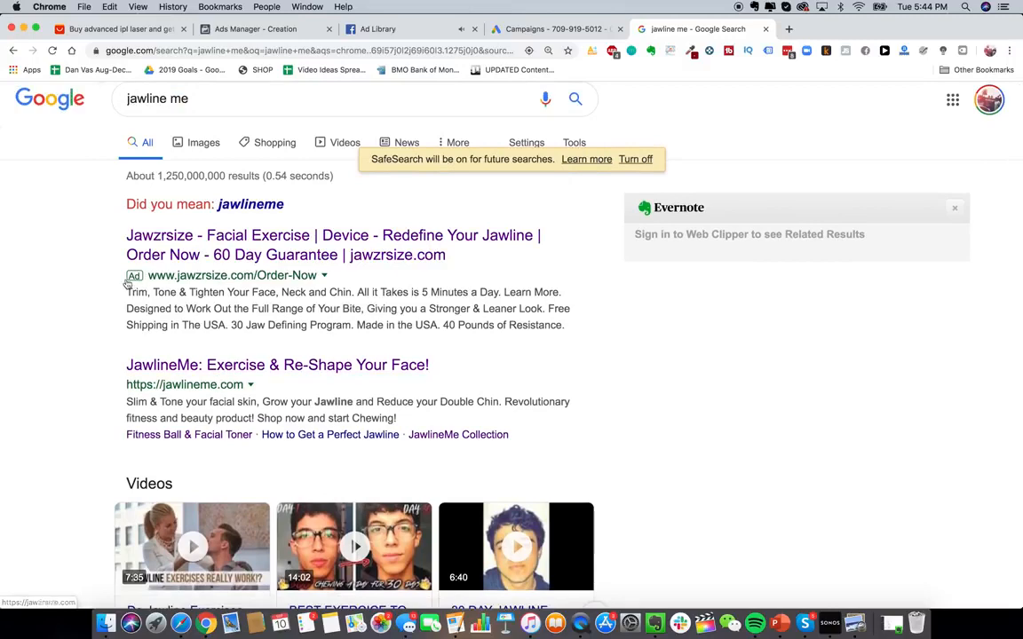
pyautogui.scroll(-3, 266, 310)
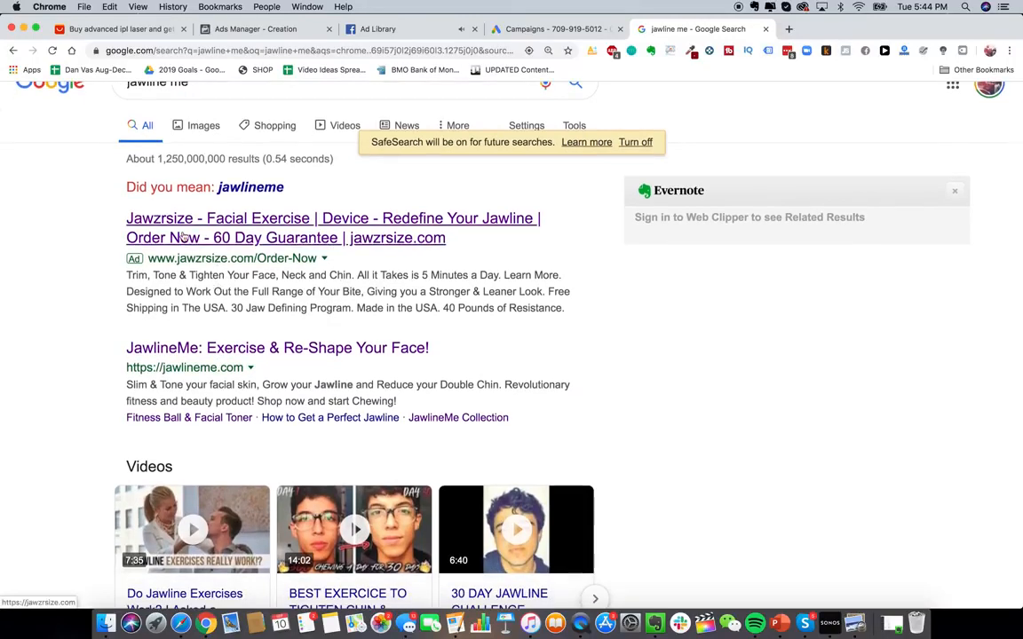
pyautogui.scroll(-3, 278, 320)
pyautogui.scroll(5, 302, 315)
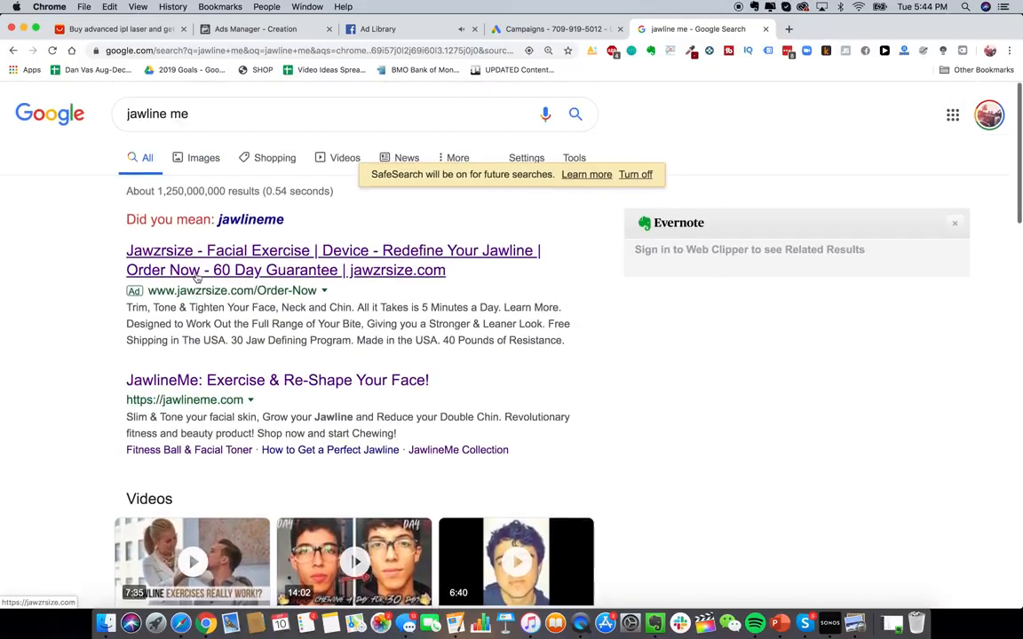
# - Start a new Google Ads campaign with the Website traffic goal and Search campaign type
pyautogui.click(557, 30)
pyautogui.click(242, 293)
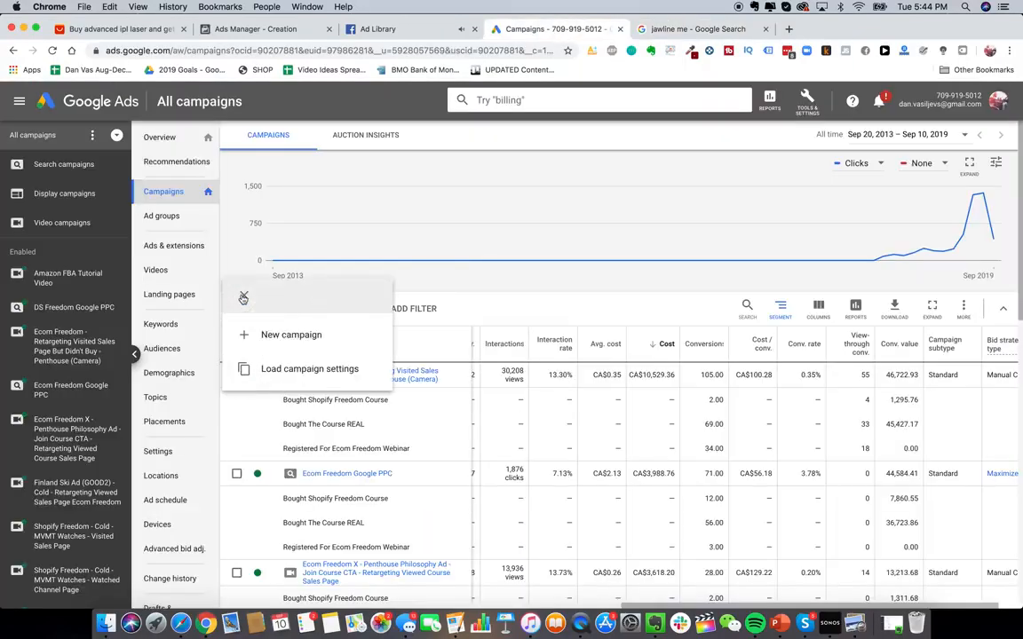
pyautogui.click(274, 337)
pyautogui.click(580, 222)
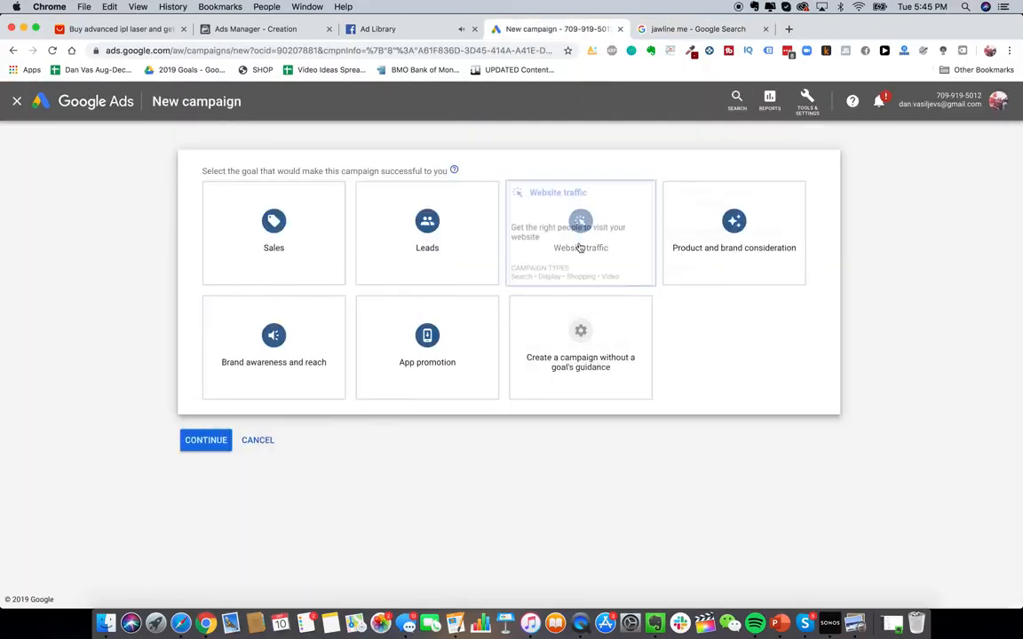
pyautogui.click(297, 480)
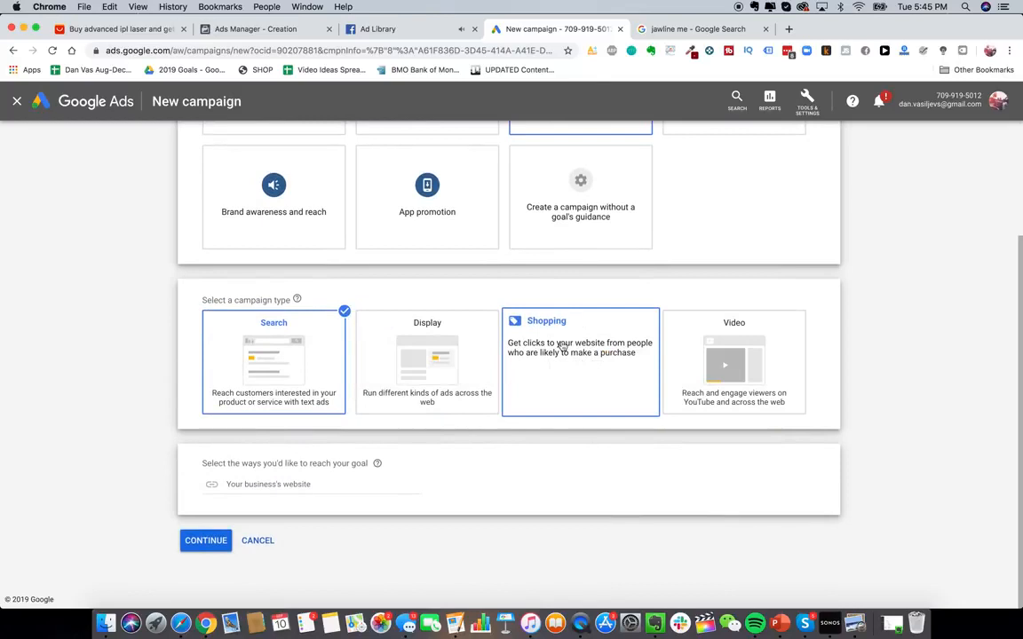
# - Search Google for "google shopping" in the search tab
pyautogui.click(670, 29)
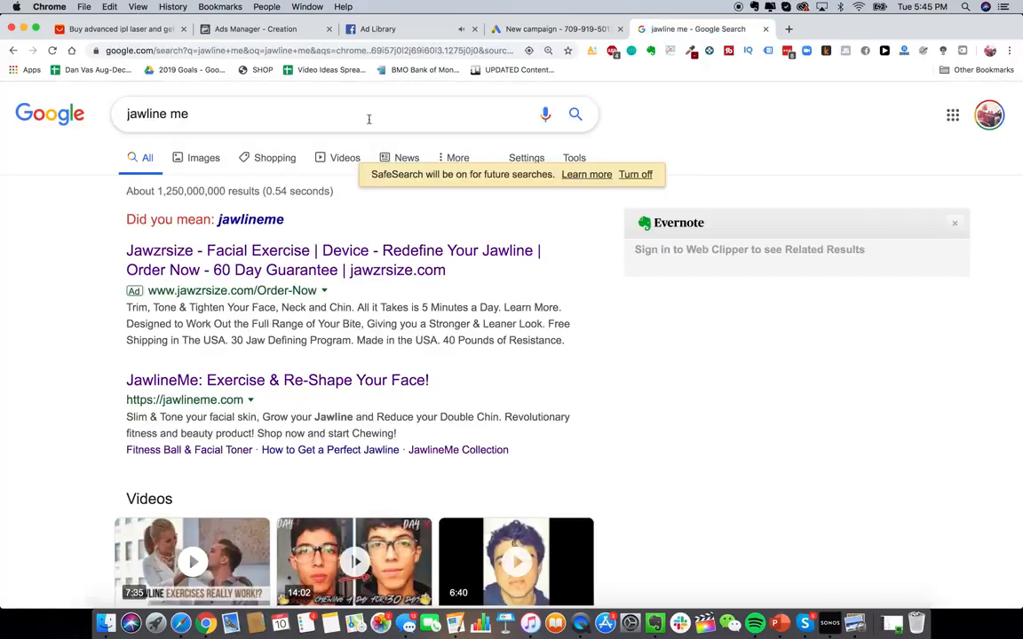
pyautogui.tripleClick(367, 114)
pyautogui.write('google shopping')
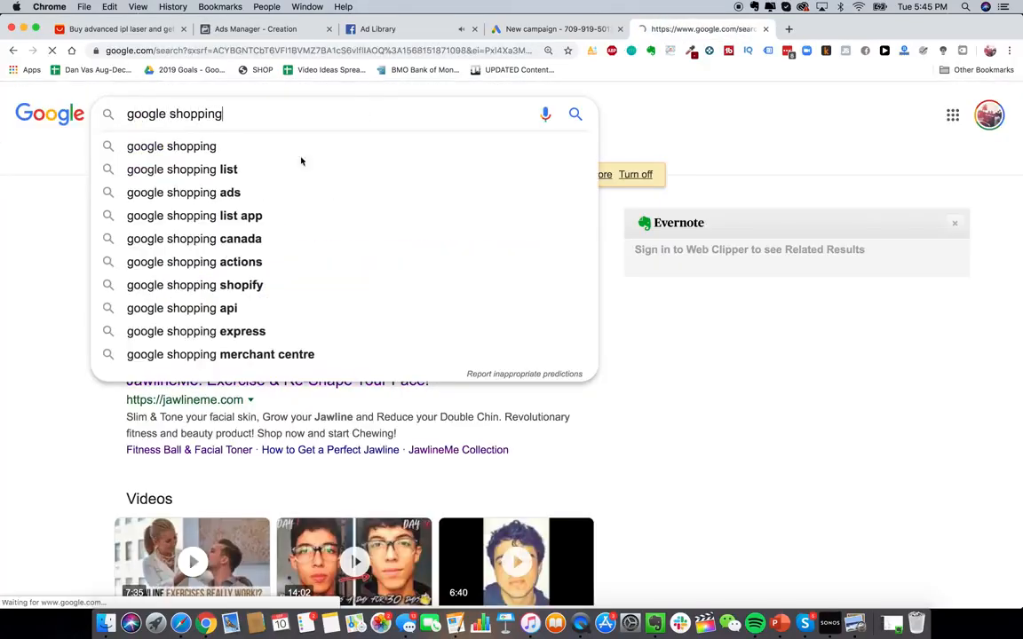
pyautogui.press('Return')
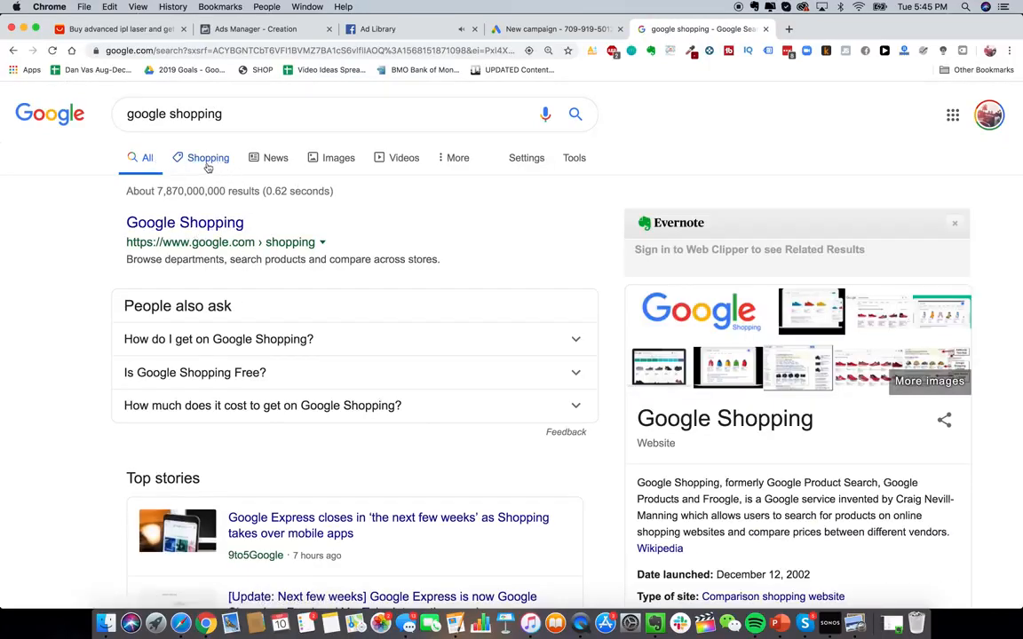
# - Return to the new campaign and continue to the Search campaign settings
pyautogui.click(516, 33)
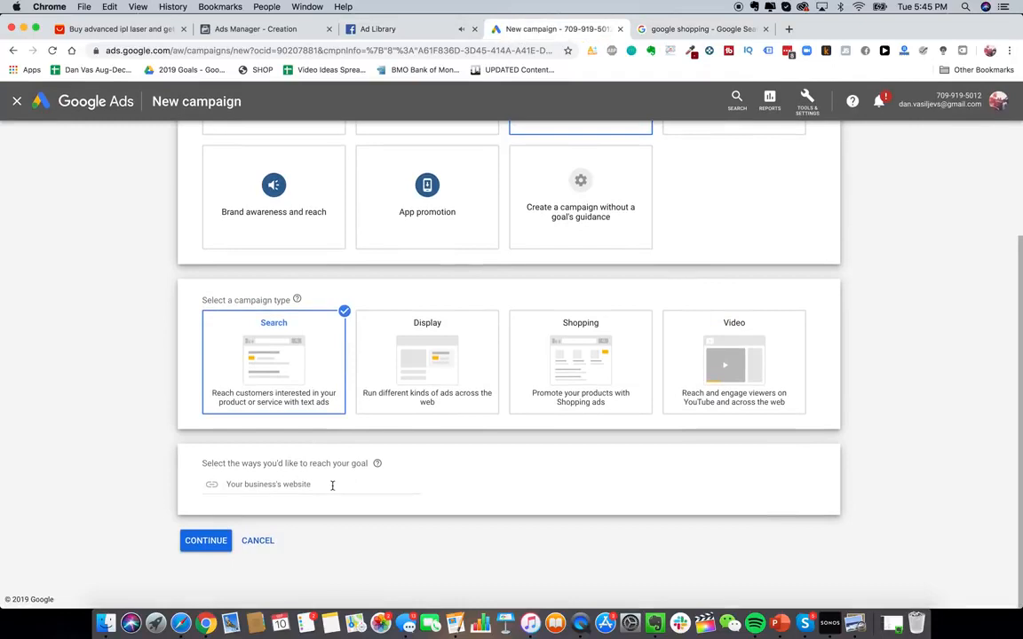
pyautogui.click(332, 485)
pyautogui.click(211, 544)
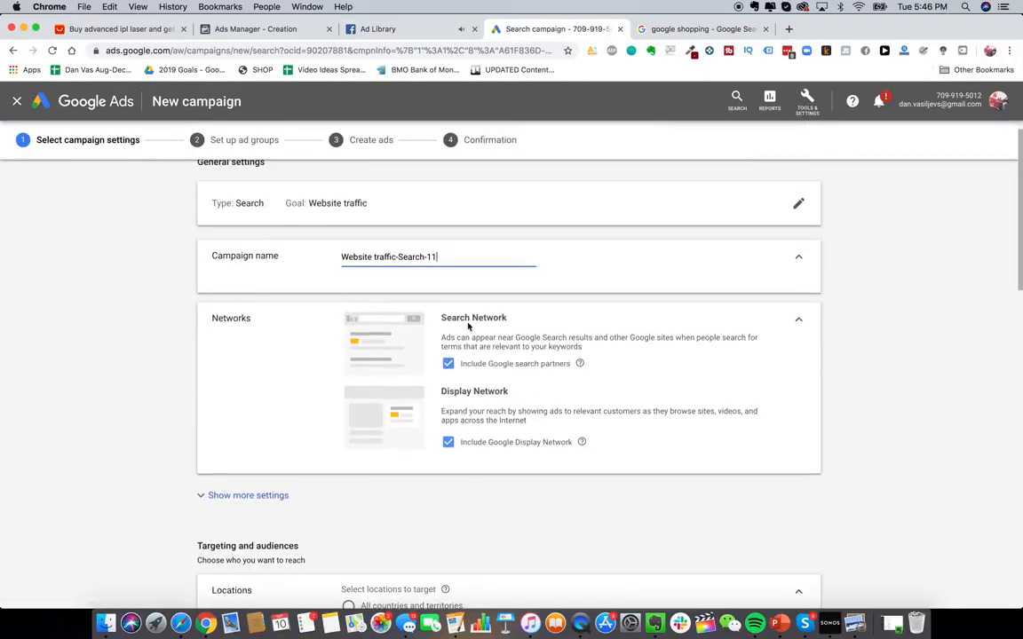
# - Exclude the Google Display Network and name the campaign Glowy Skin
pyautogui.scroll(1, 509, 367)
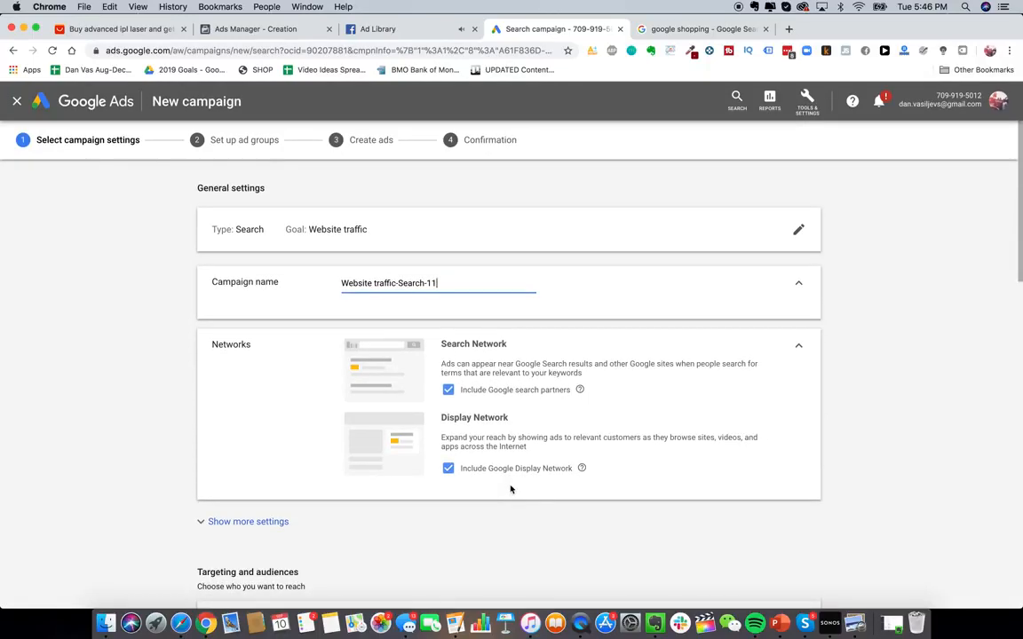
pyautogui.click(451, 468)
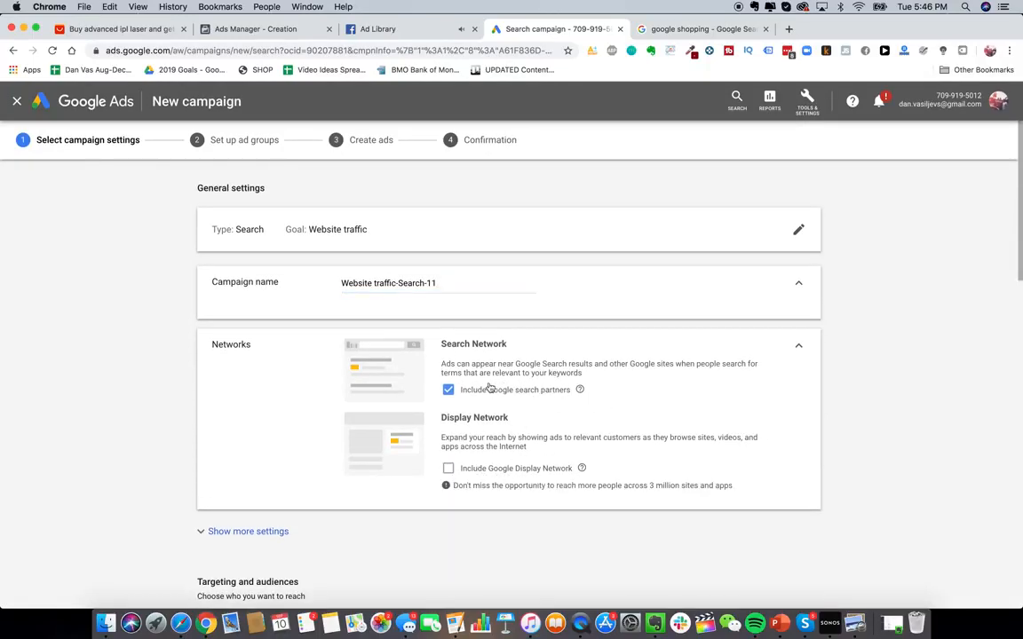
pyautogui.tripleClick(381, 283)
pyautogui.write('Glowy Skin Search PP')
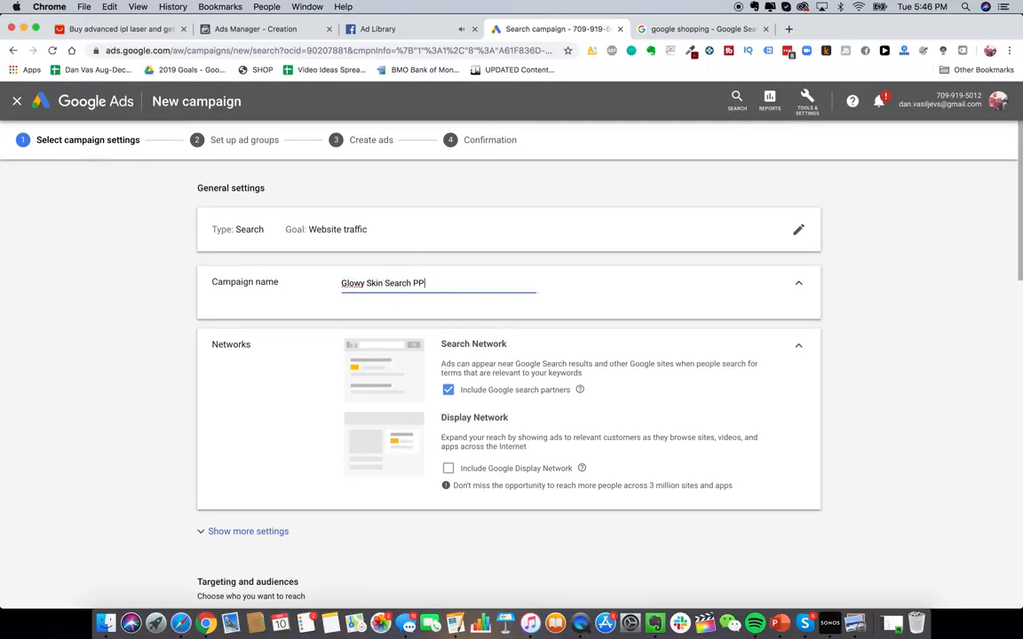
# - Open a new tab and search Google for "epacket countries"
pyautogui.scroll(-3, 286, 453)
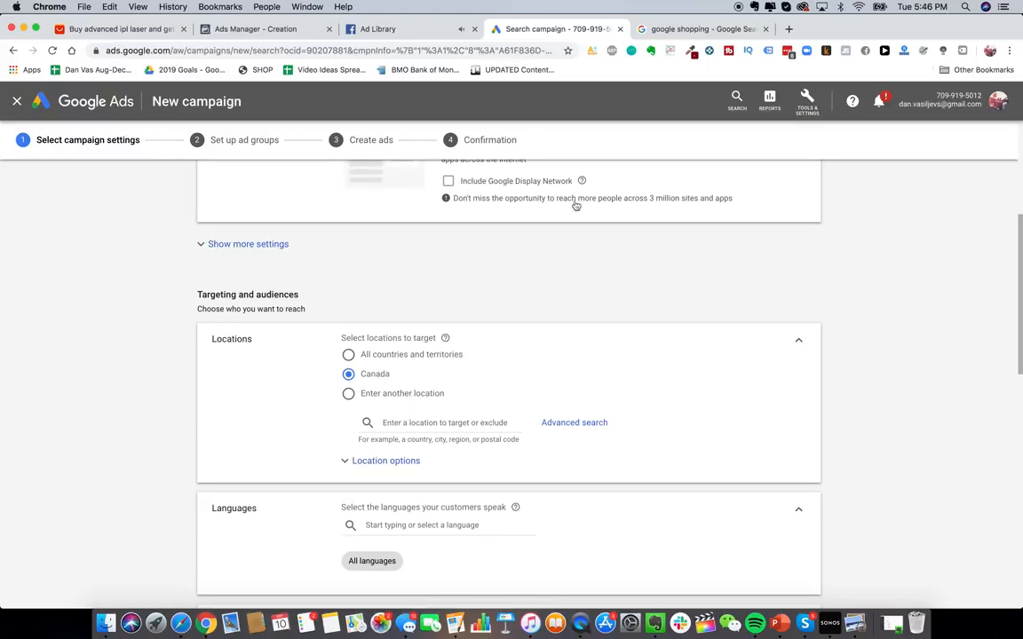
pyautogui.click(789, 29)
pyautogui.write('epacket c')
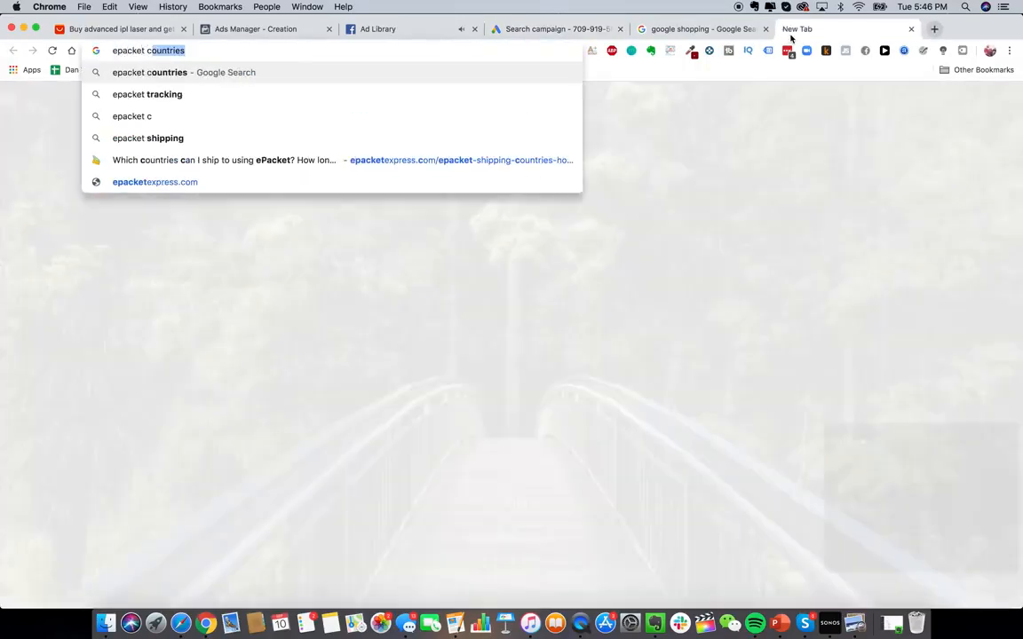
pyautogui.write('ountri')
pyautogui.press('Return')
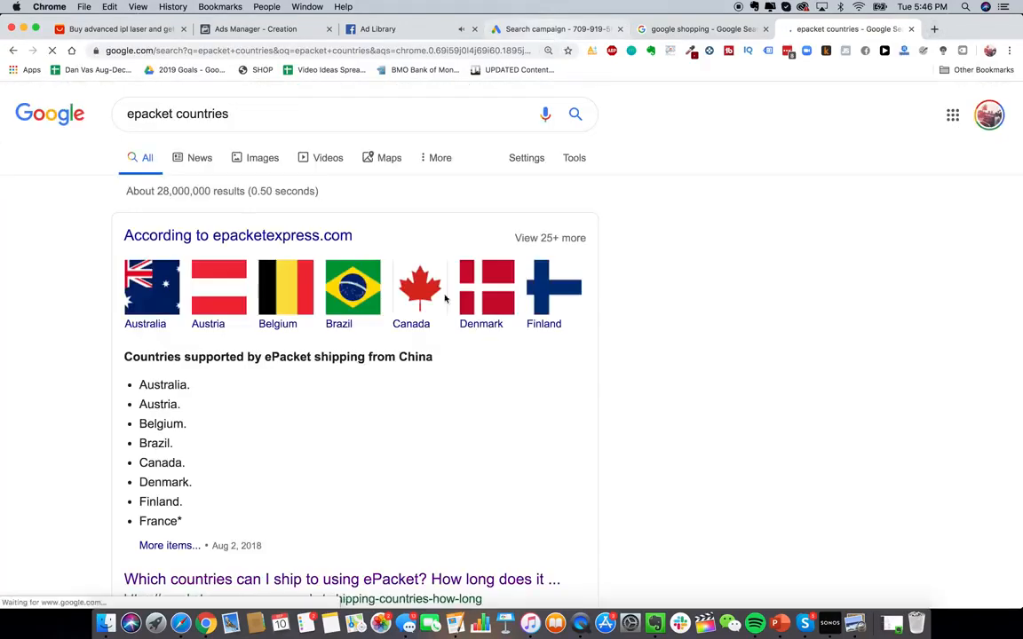
pyautogui.scroll(-2, 436, 359)
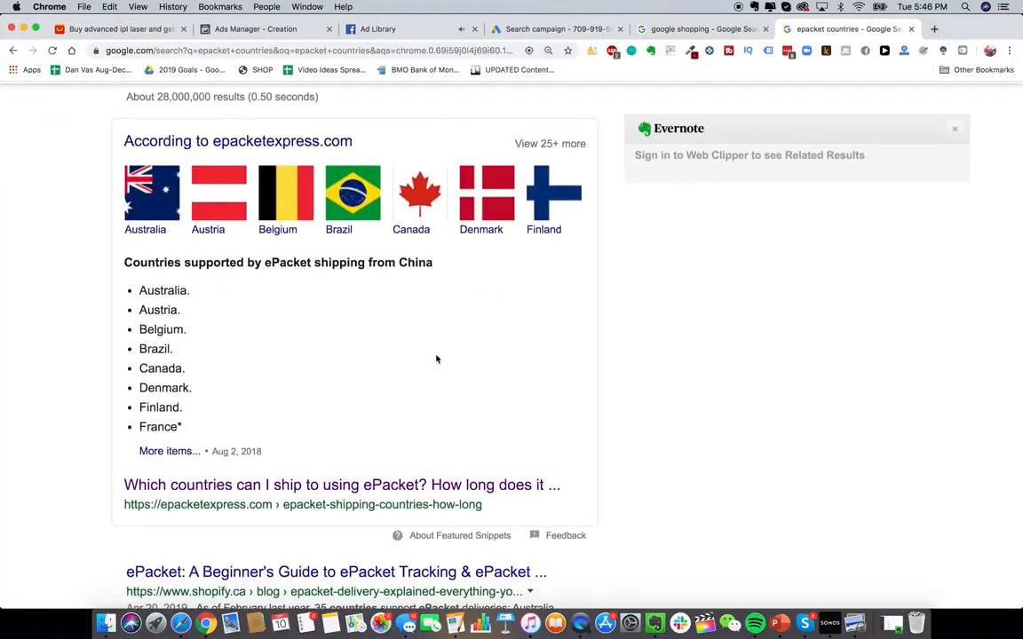
# - Try to set the average daily budget to CA$20
pyautogui.click(550, 36)
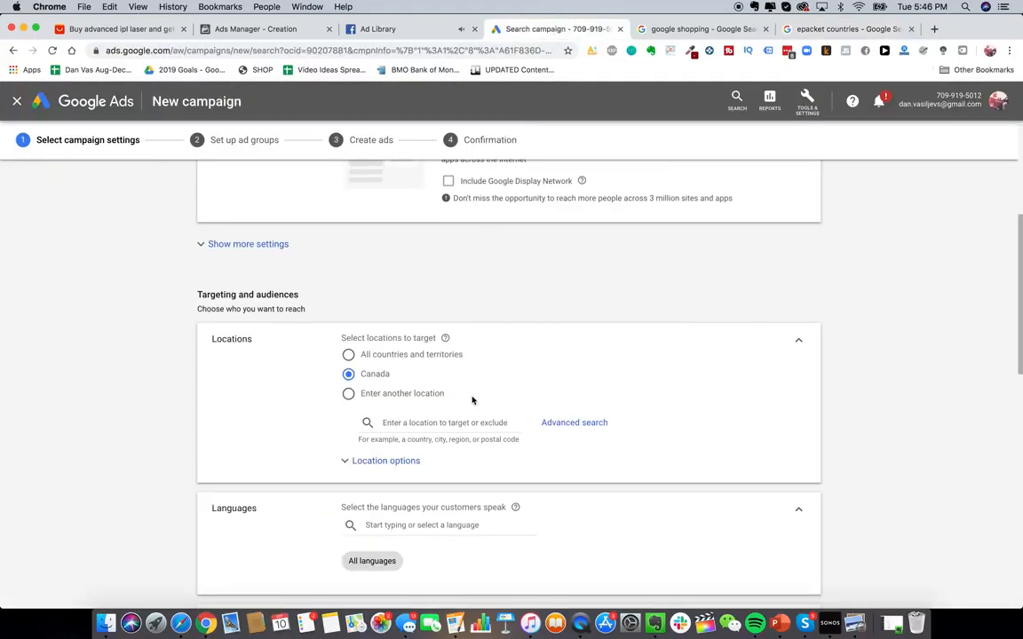
pyautogui.scroll(-3, 460, 364)
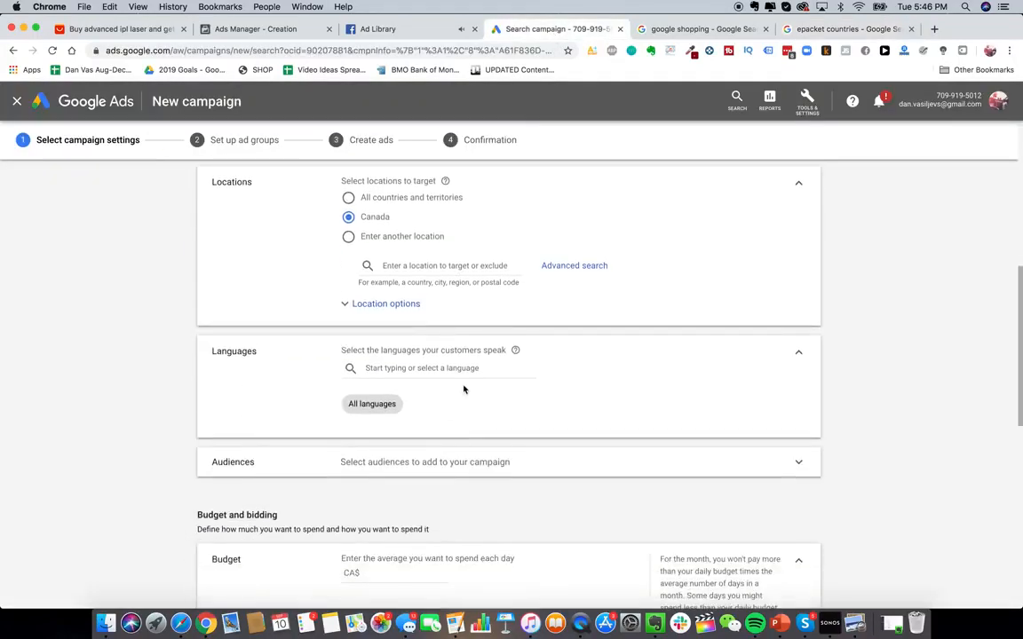
pyautogui.scroll(-3, 417, 426)
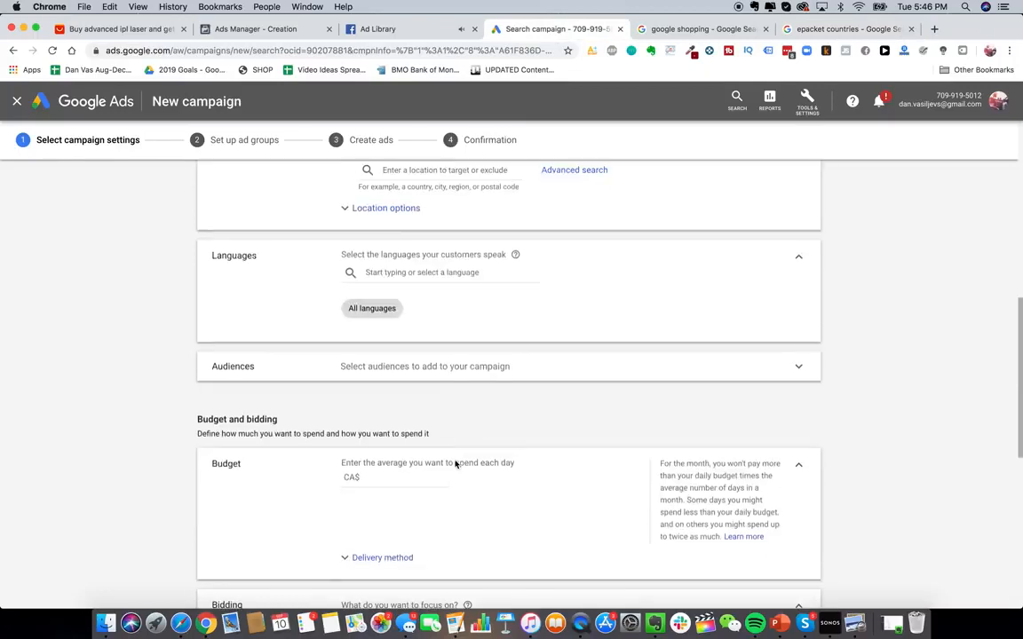
pyautogui.click(407, 432)
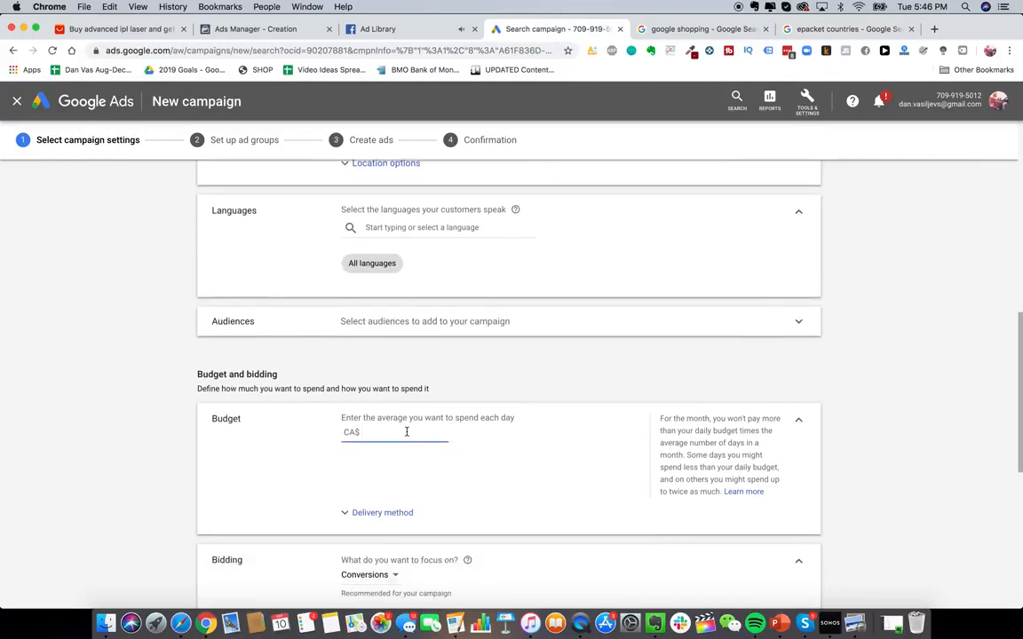
pyautogui.write('20')
# - Set the bidding focus to Clicks
pyautogui.scroll(-3, 337, 448)
pyautogui.click(383, 446)
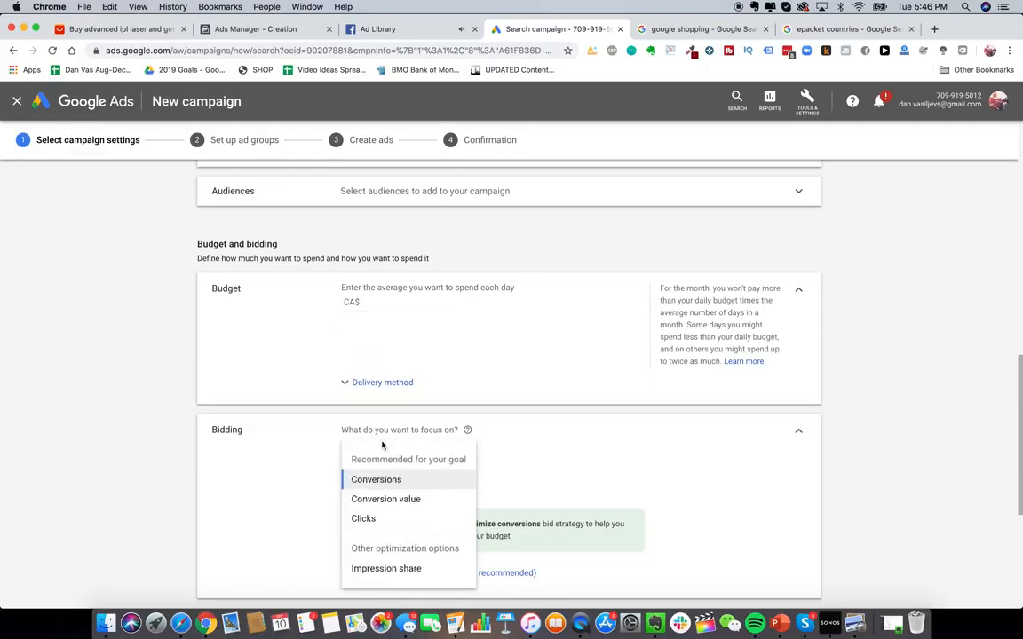
pyautogui.click(392, 520)
# - Review the bidding focus options and the ad extension settings further down the page
pyautogui.scroll(-3, 460, 457)
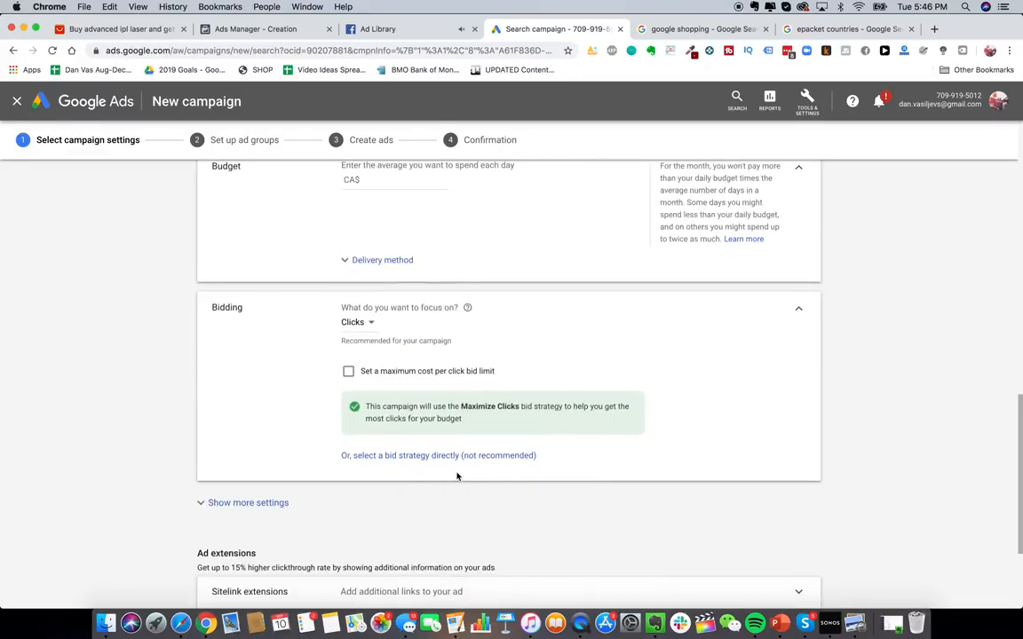
pyautogui.scroll(-1, 459, 475)
pyautogui.scroll(-1, 458, 476)
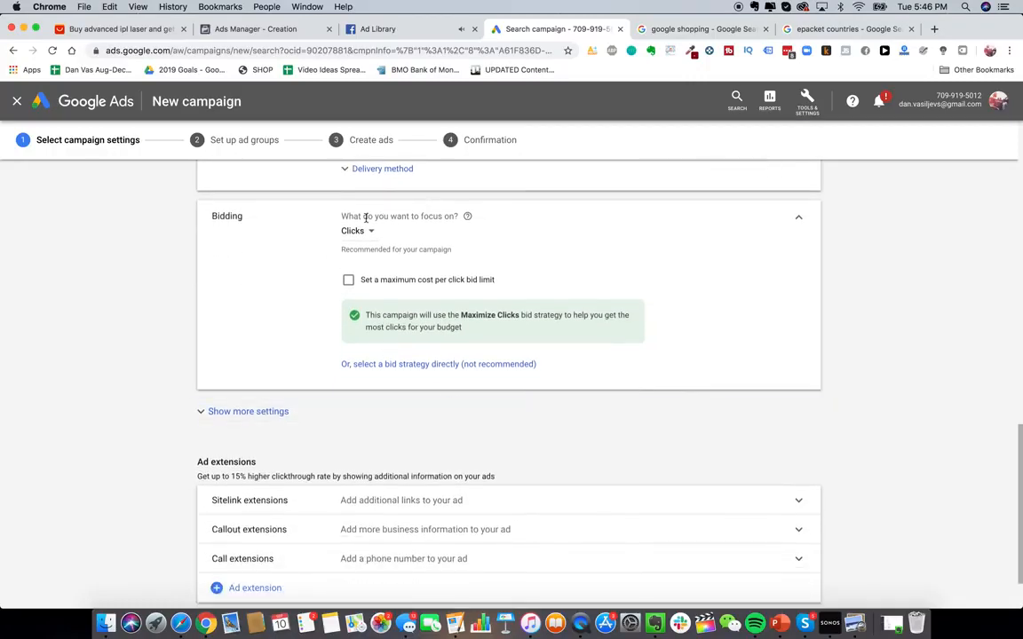
pyautogui.click(355, 231)
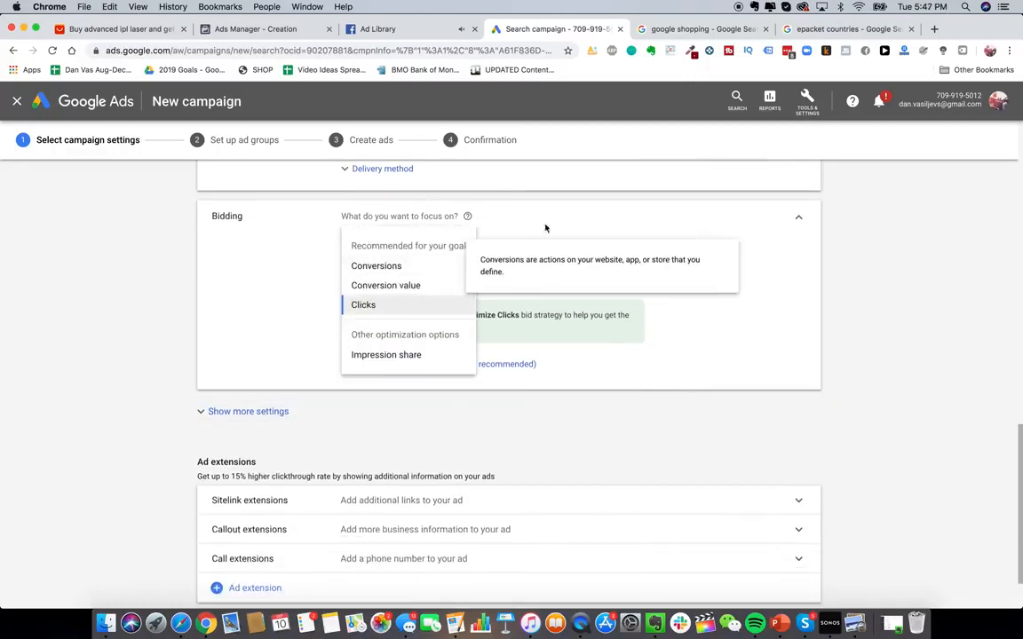
pyautogui.click(443, 216)
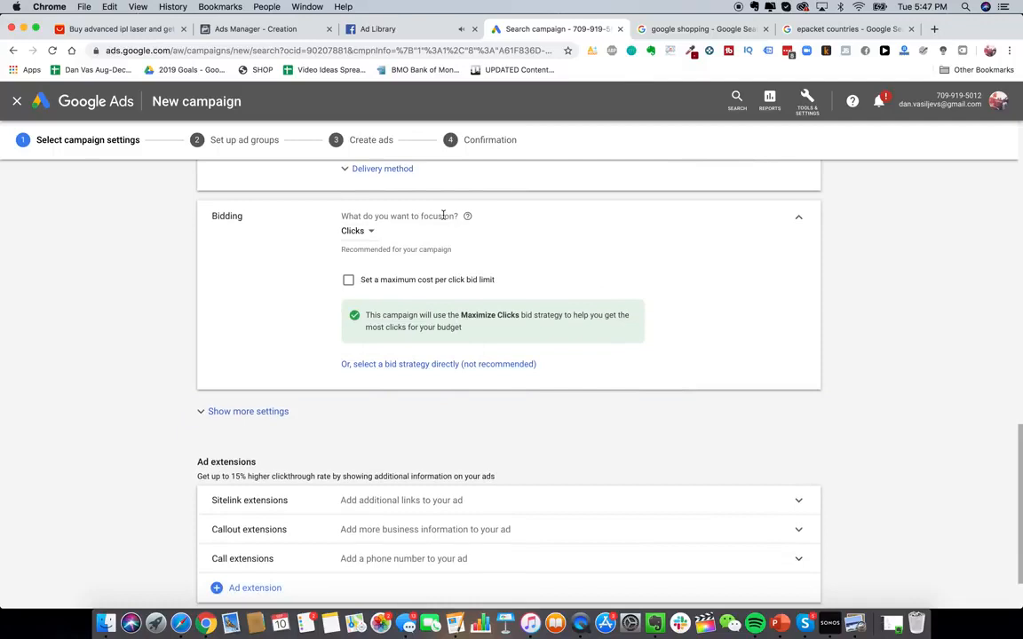
pyautogui.scroll(1, 443, 216)
pyautogui.scroll(-2, 447, 267)
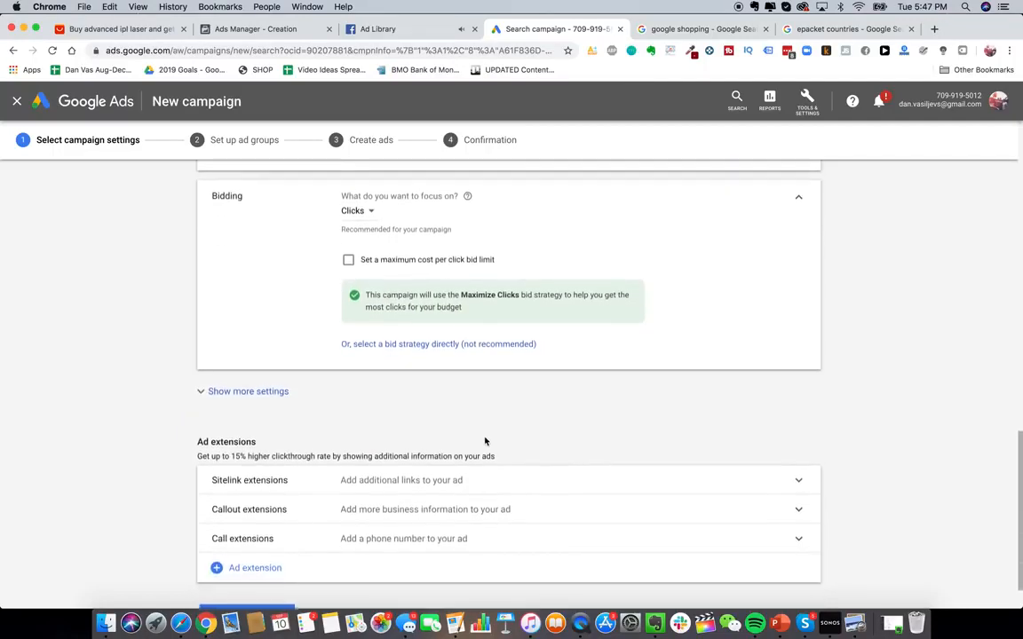
pyautogui.scroll(-2, 485, 441)
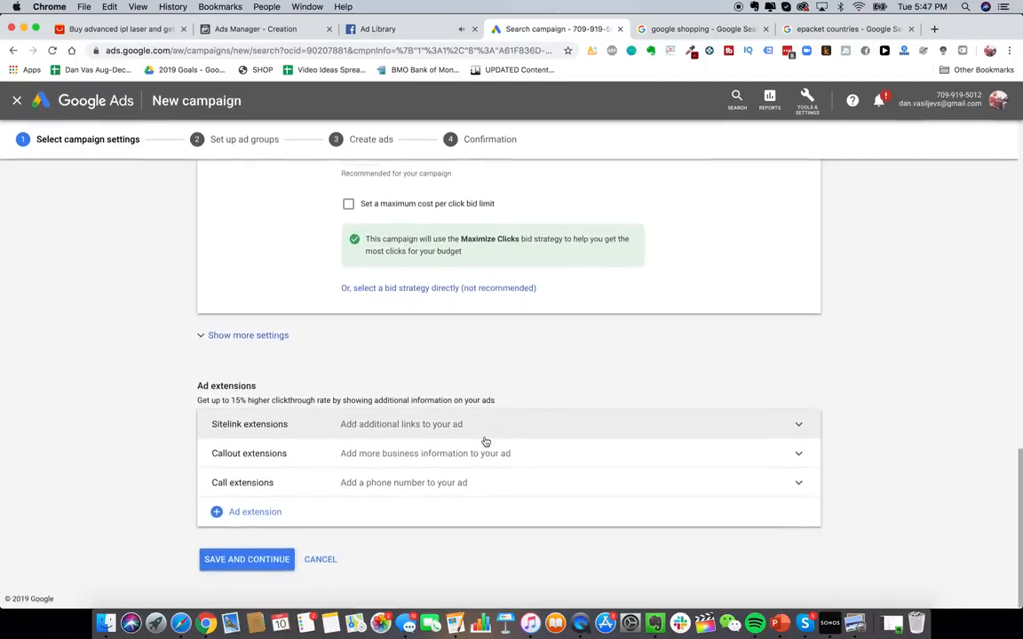
pyautogui.scroll(4, 485, 442)
pyautogui.click(423, 383)
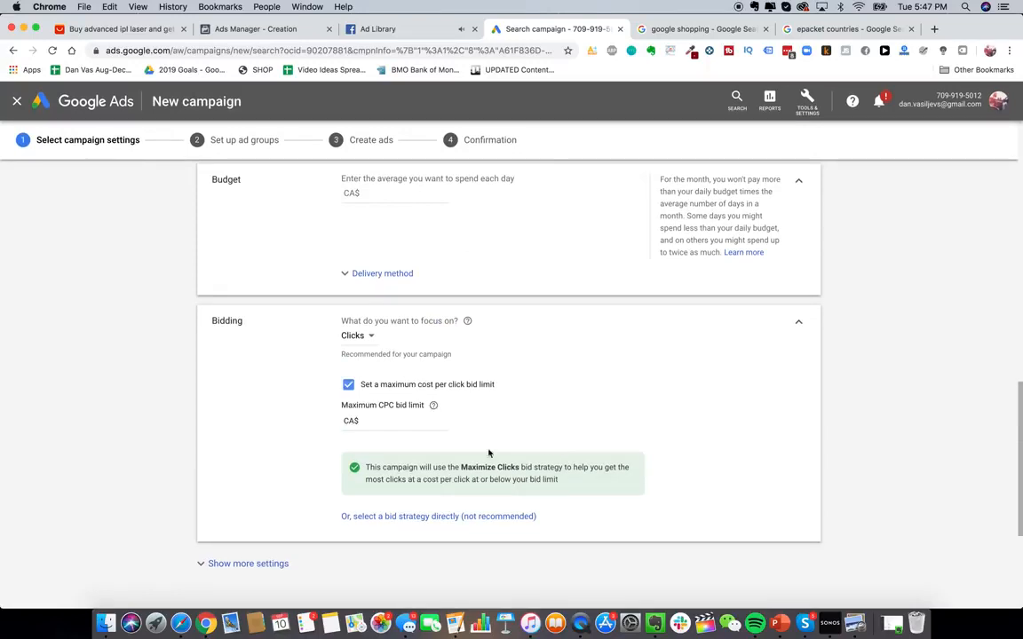
pyautogui.click(408, 424)
pyautogui.click(428, 385)
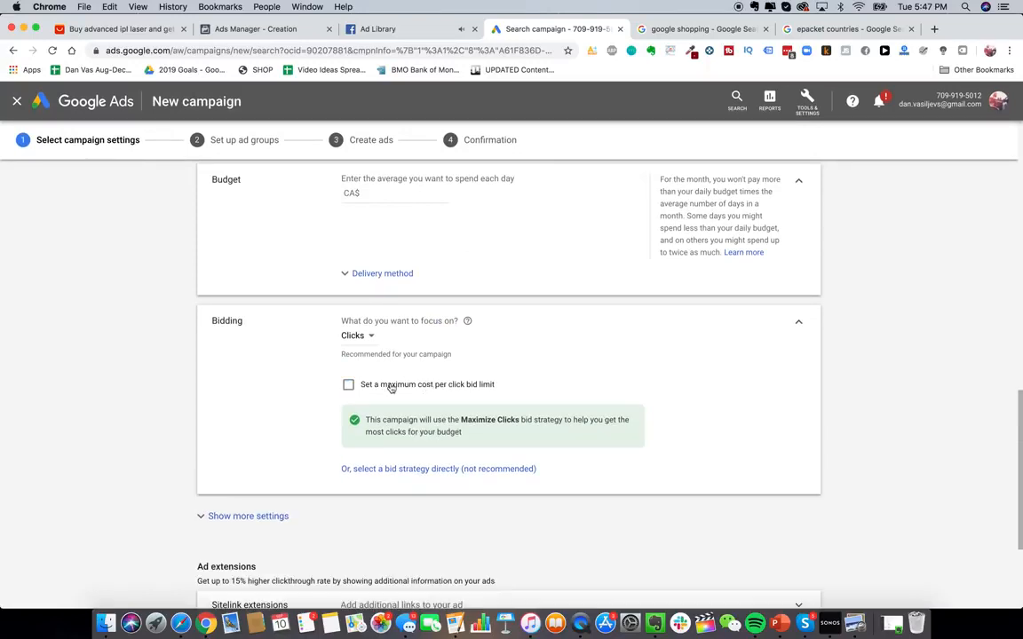
# - Choose the bid strategy directly and select Maximize clicks
pyautogui.click(428, 471)
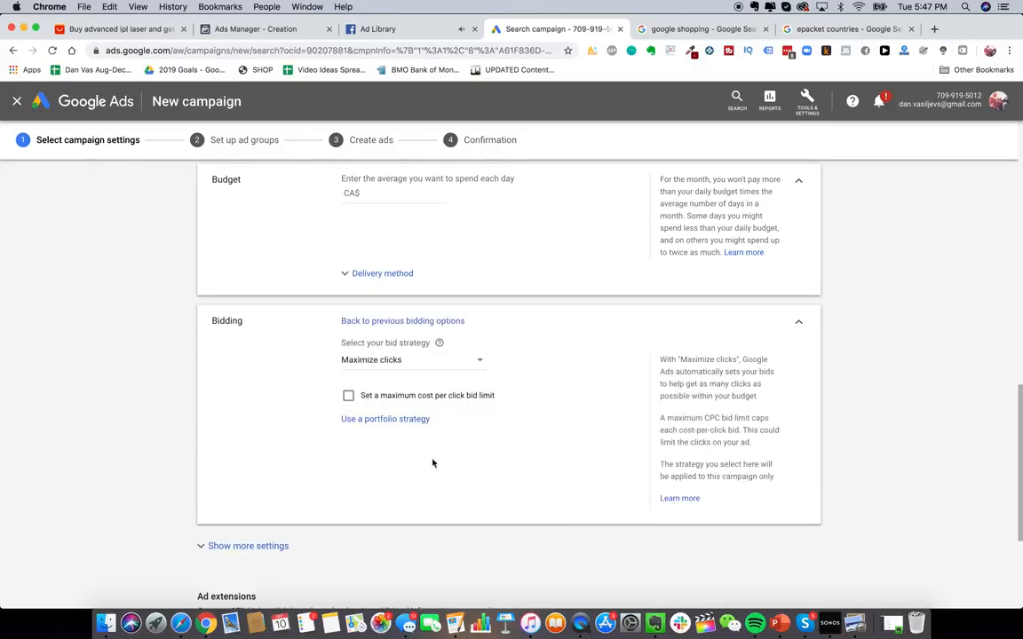
pyautogui.scroll(-1, 417, 374)
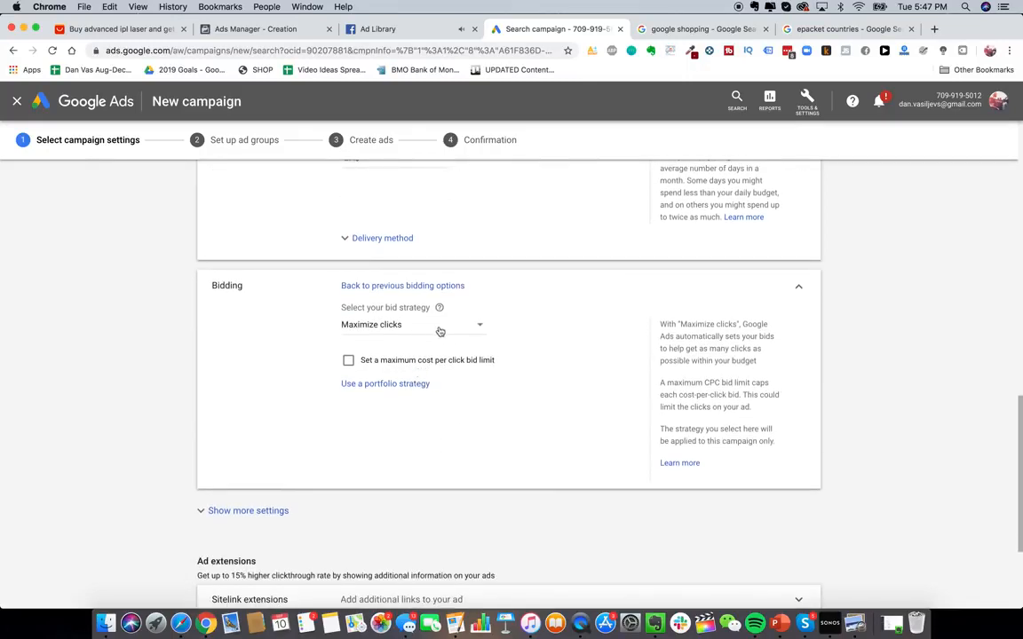
pyautogui.click(400, 327)
pyautogui.click(401, 401)
# - Expand the additional campaign settings for conversions, ad schedule and ad rotation
pyautogui.scroll(-4, 331, 388)
pyautogui.click(269, 338)
pyautogui.scroll(-1, 427, 349)
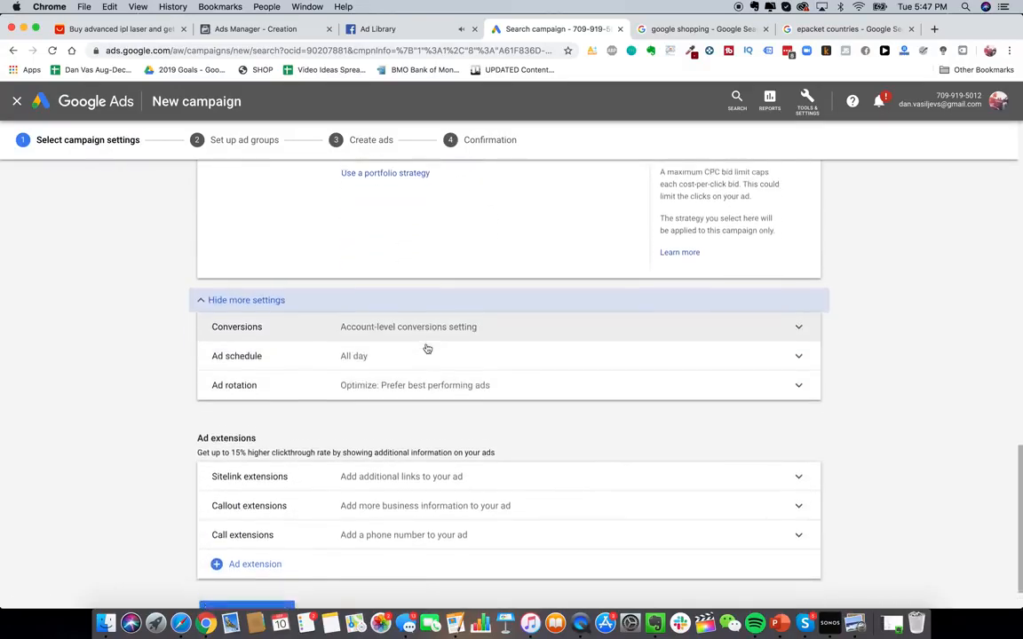
pyautogui.click(810, 103)
pyautogui.click(813, 105)
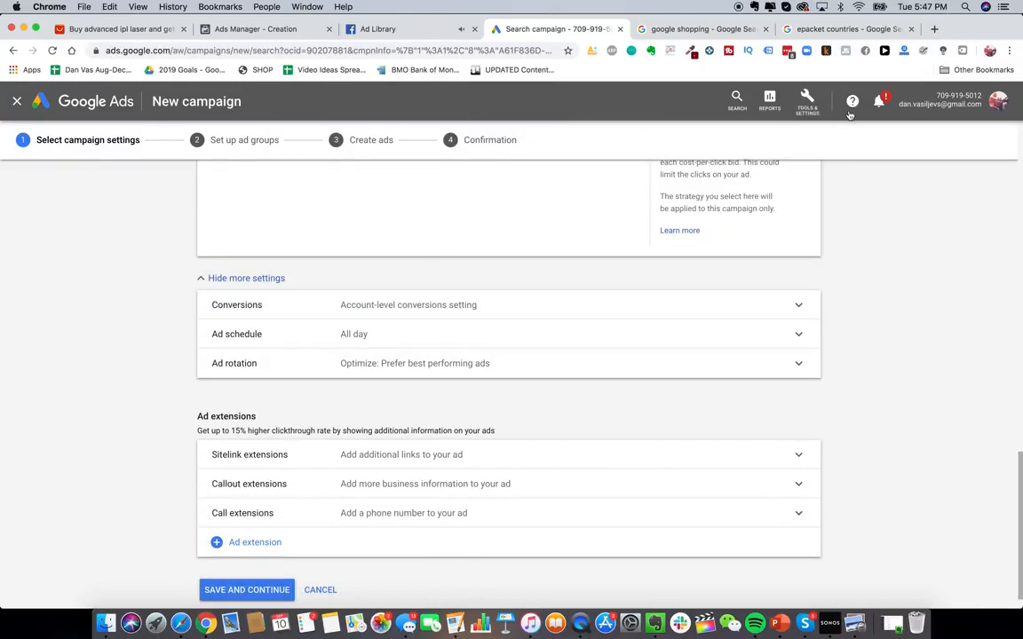
pyautogui.click(813, 105)
pyautogui.click(803, 114)
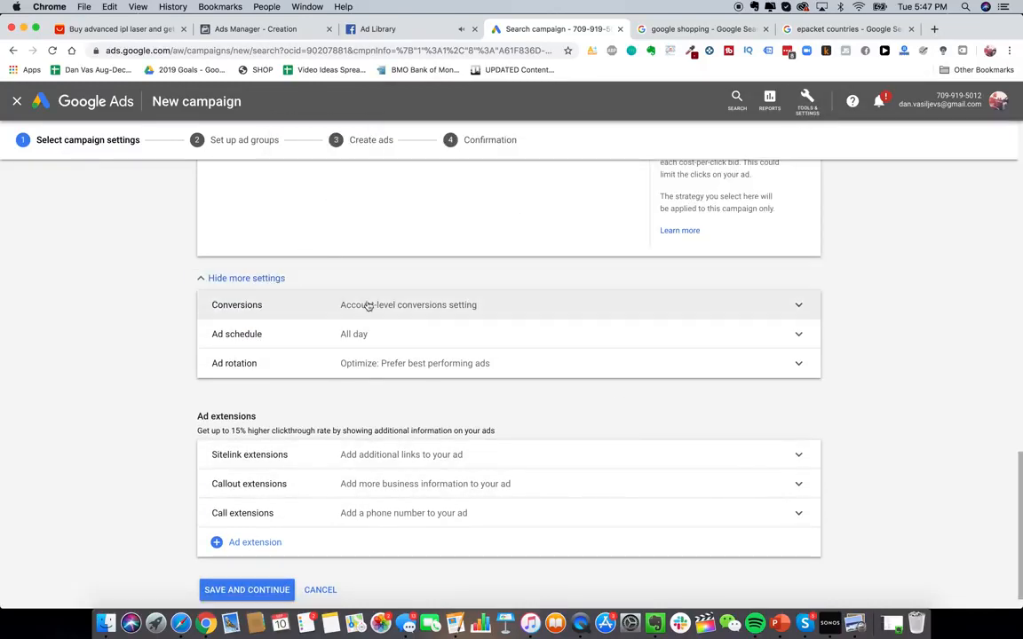
# - Open Conversions from Tools & Settings in a new tab and start a new Website conversion action
pyautogui.scroll(-1, 390, 319)
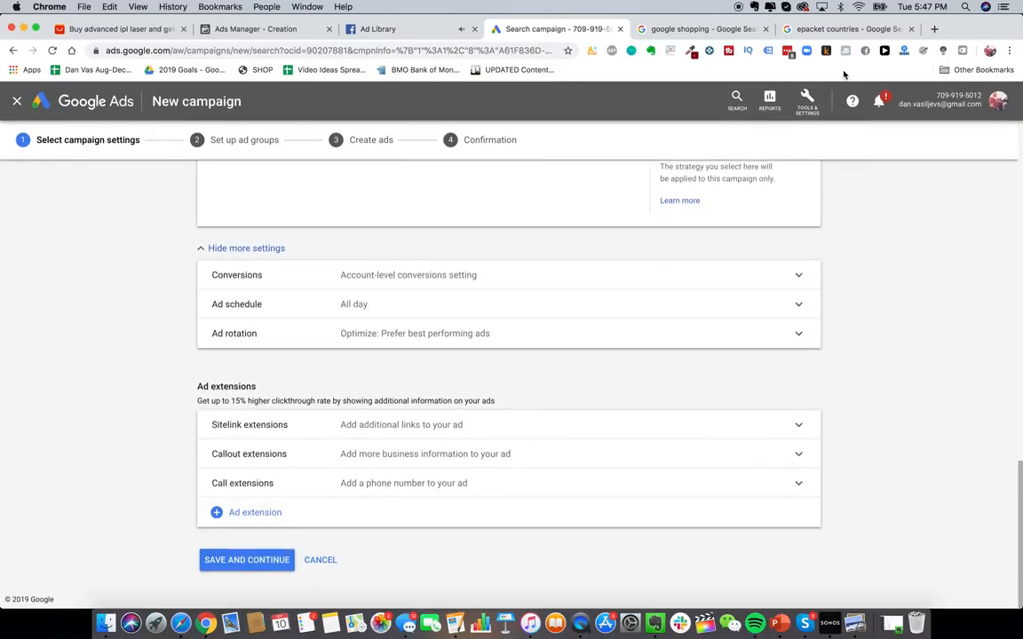
pyautogui.click(807, 100)
pyautogui.rightClick(680, 170)
pyautogui.click(681, 177)
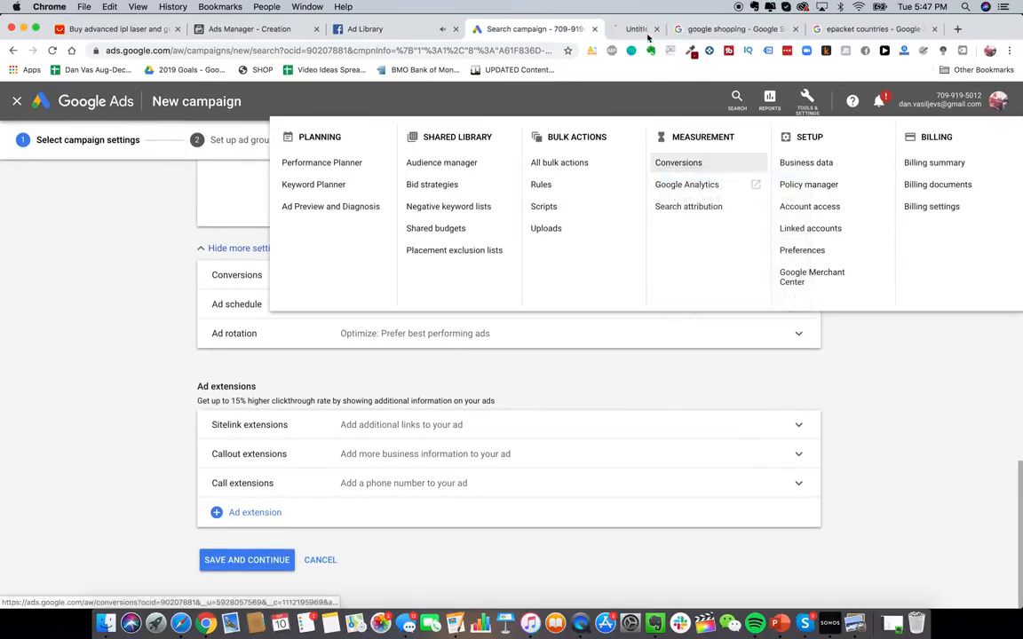
pyautogui.click(646, 29)
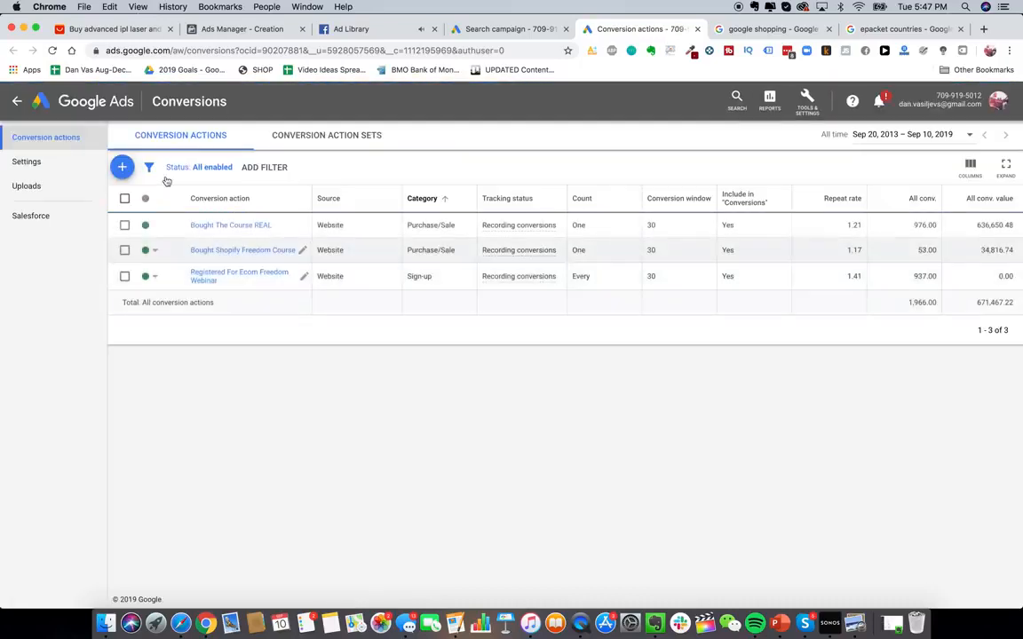
pyautogui.click(121, 167)
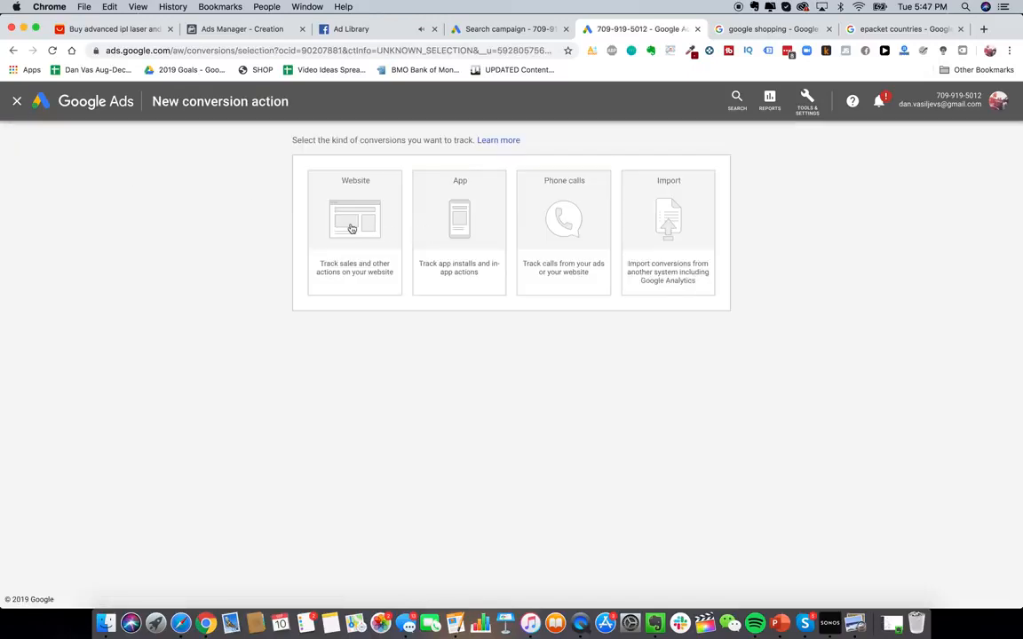
pyautogui.click(357, 233)
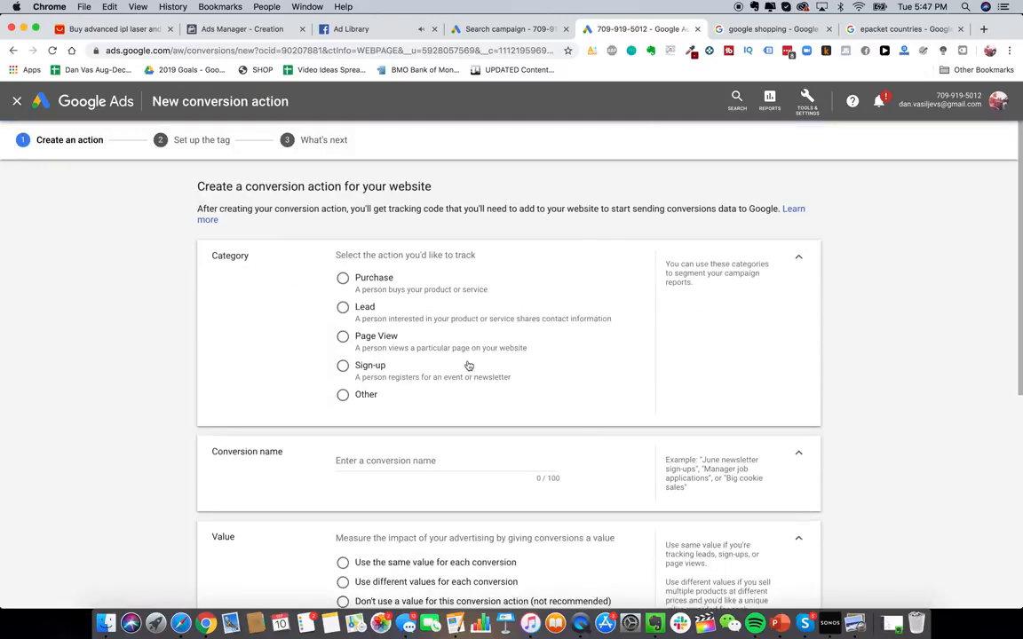
# - Choose Purchase as the conversion category and name the conversion Purchased Glowy Skin Handset
pyautogui.scroll(-3, 468, 360)
pyautogui.scroll(2, 468, 358)
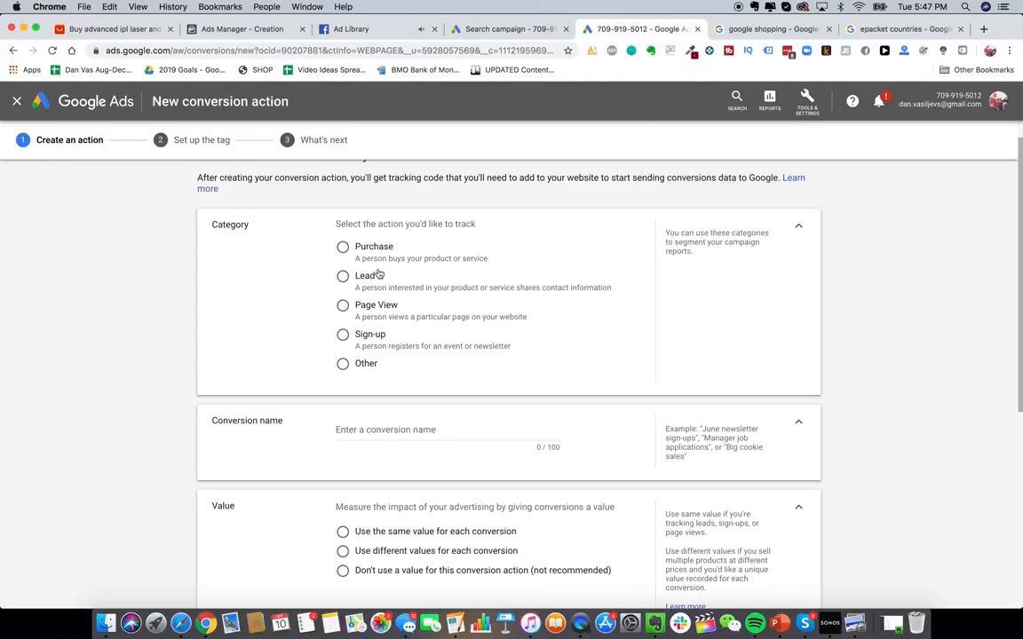
pyautogui.scroll(-1, 407, 313)
pyautogui.scroll(-5, 417, 337)
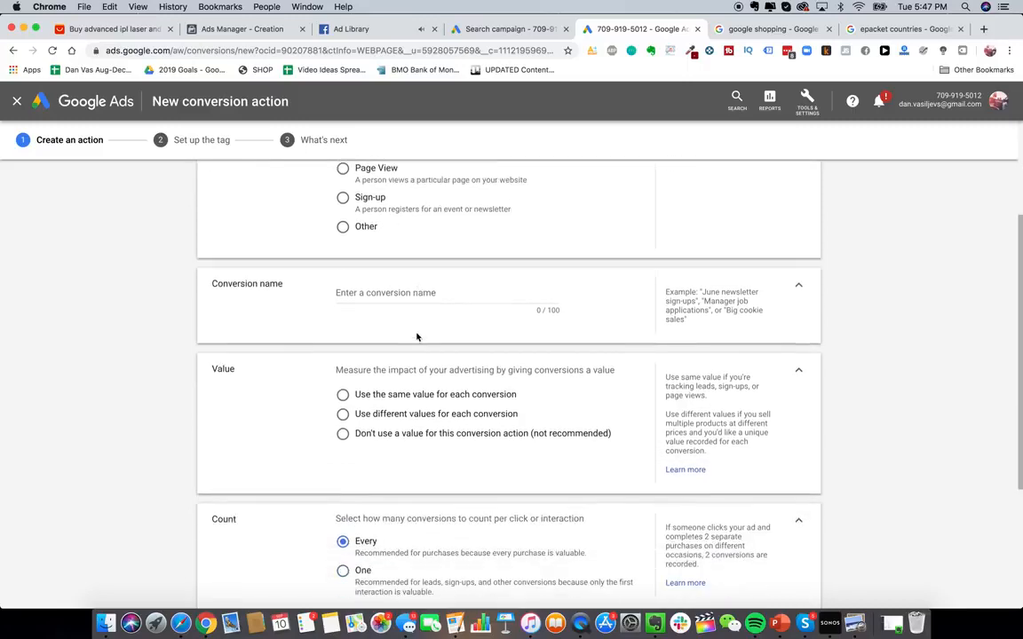
pyautogui.scroll(6, 417, 337)
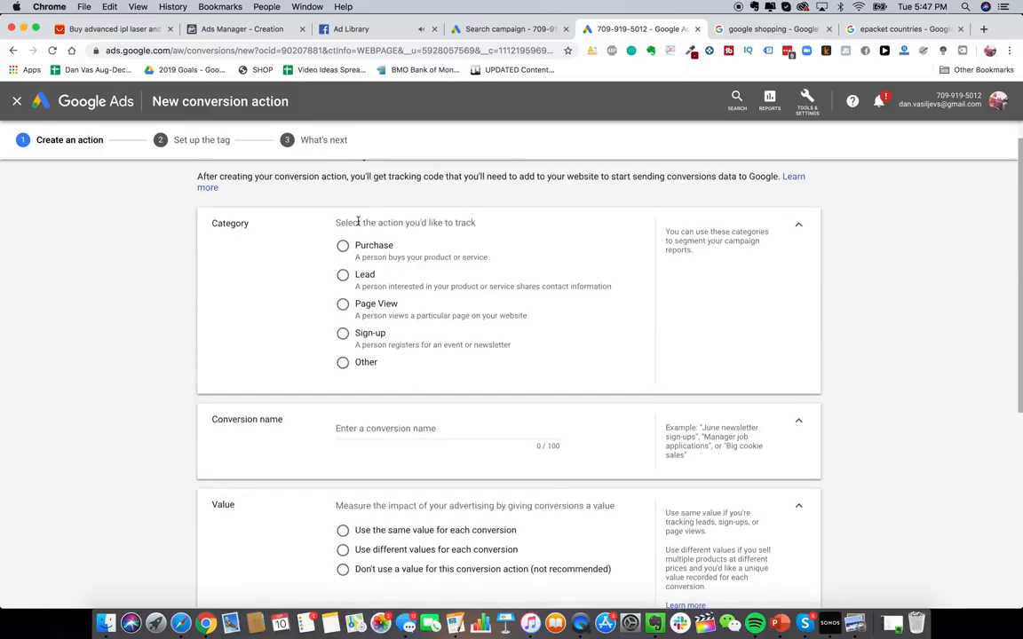
pyautogui.scroll(1, 385, 293)
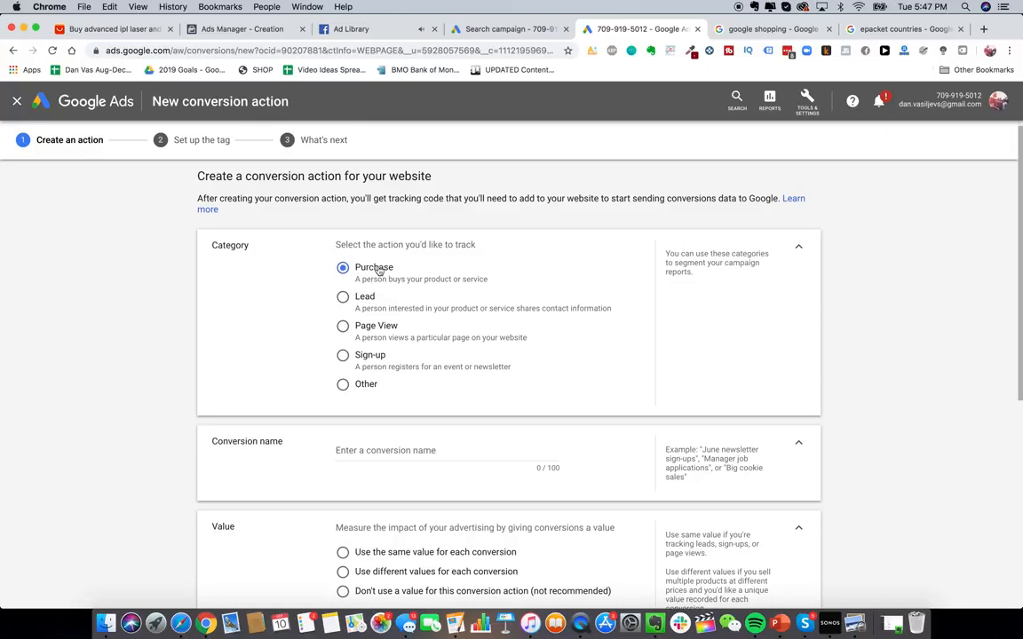
pyautogui.scroll(-2, 440, 397)
pyautogui.click(438, 372)
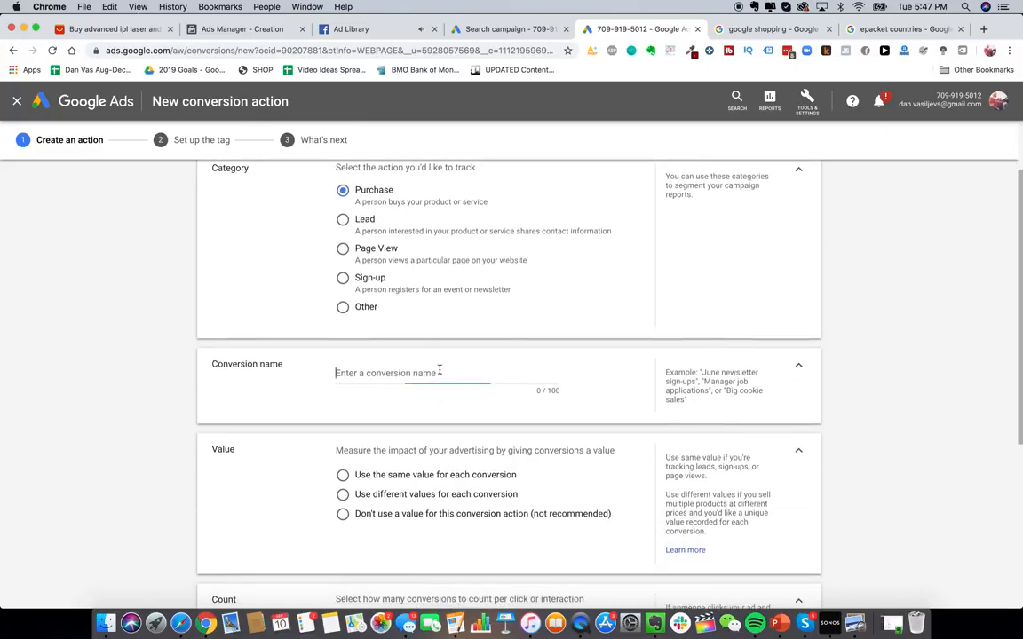
pyautogui.write('Purchased G')
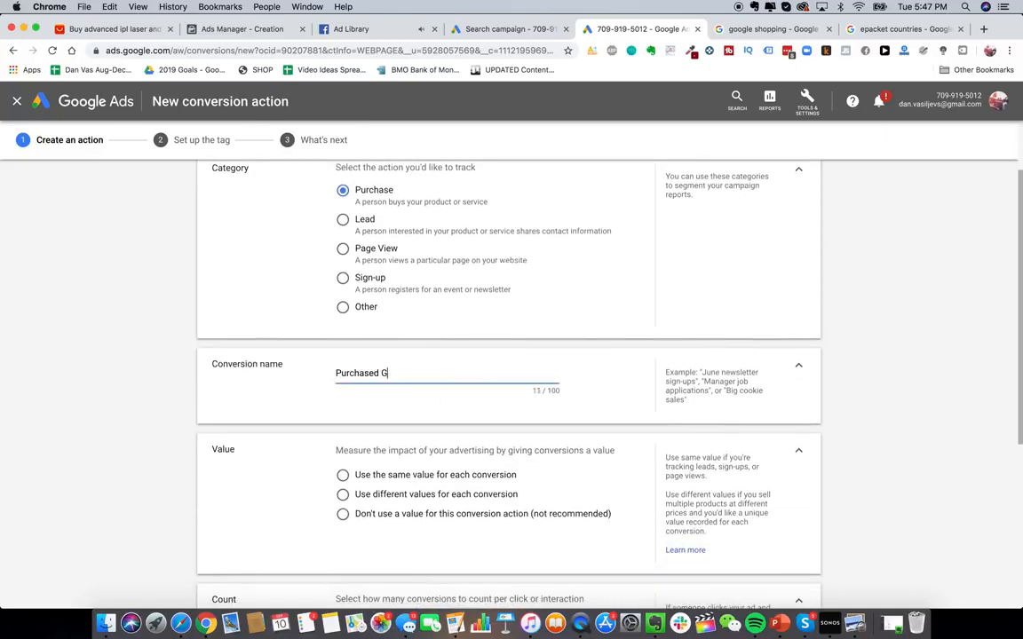
pyautogui.write('lowy Skin Handset')
# - Set the conversion value option to use different values for each conversion
pyautogui.scroll(-2, 420, 413)
pyautogui.click(441, 374)
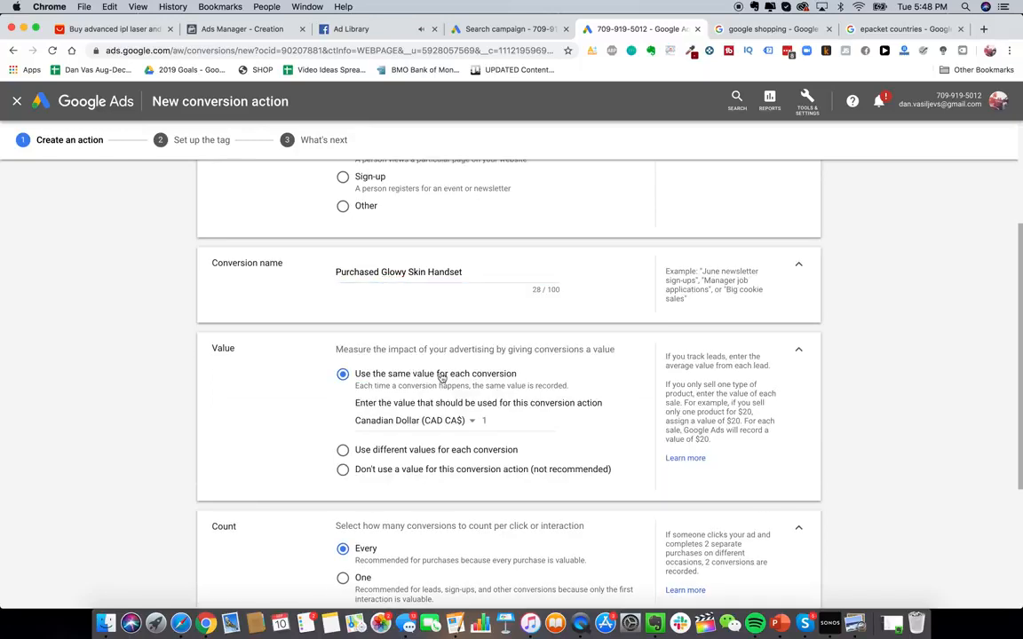
pyautogui.scroll(-2, 442, 377)
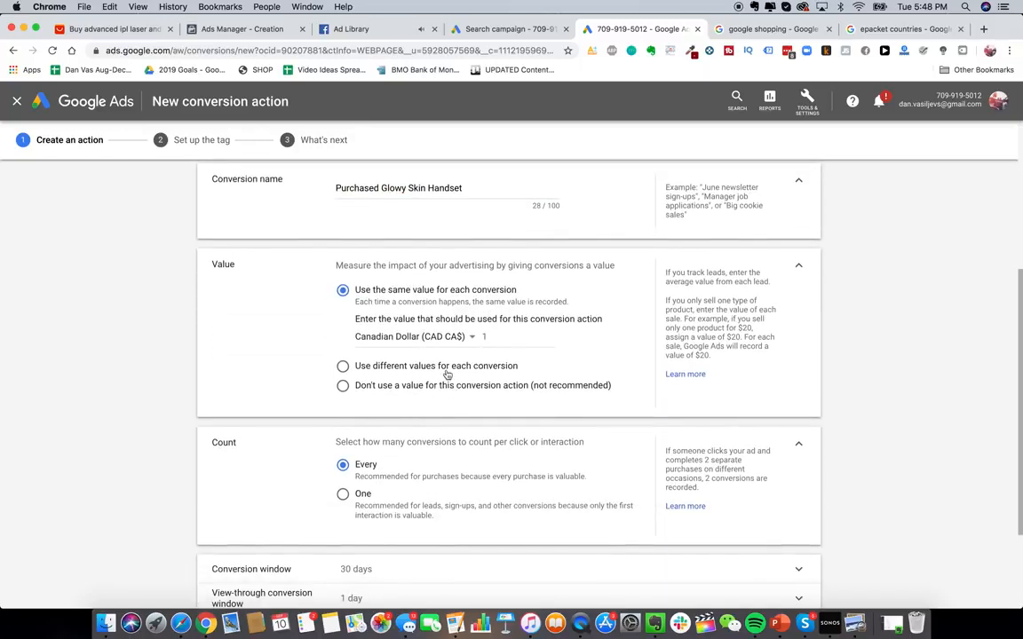
pyautogui.click(452, 365)
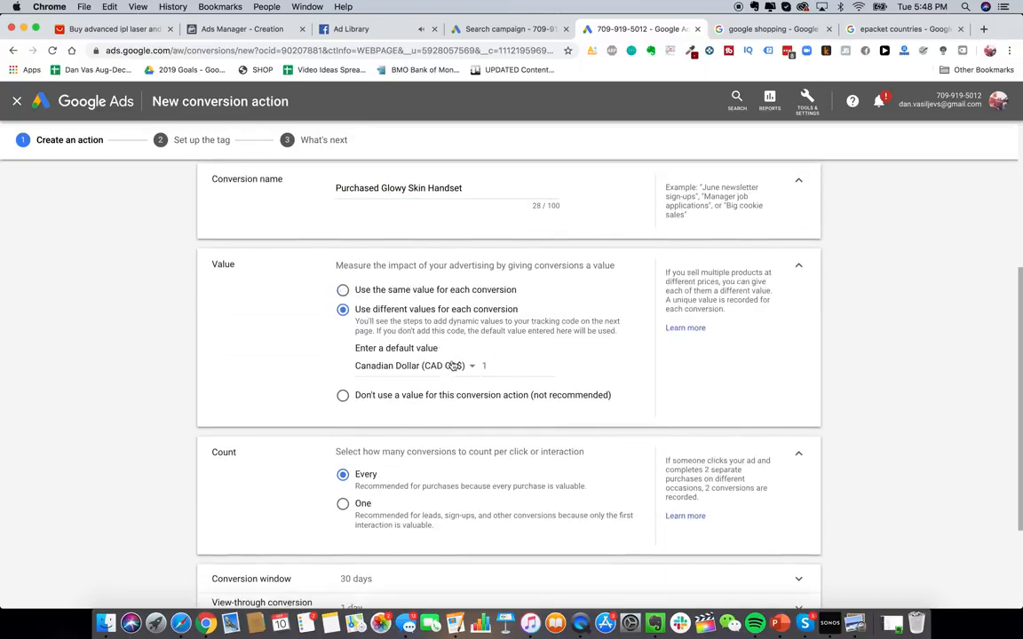
# - Set the default conversion value currency to US Dollar (USD $) and the amount to 229
pyautogui.click(506, 366)
pyautogui.click(467, 366)
pyautogui.scroll(-10, 461, 465)
pyautogui.click(440, 543)
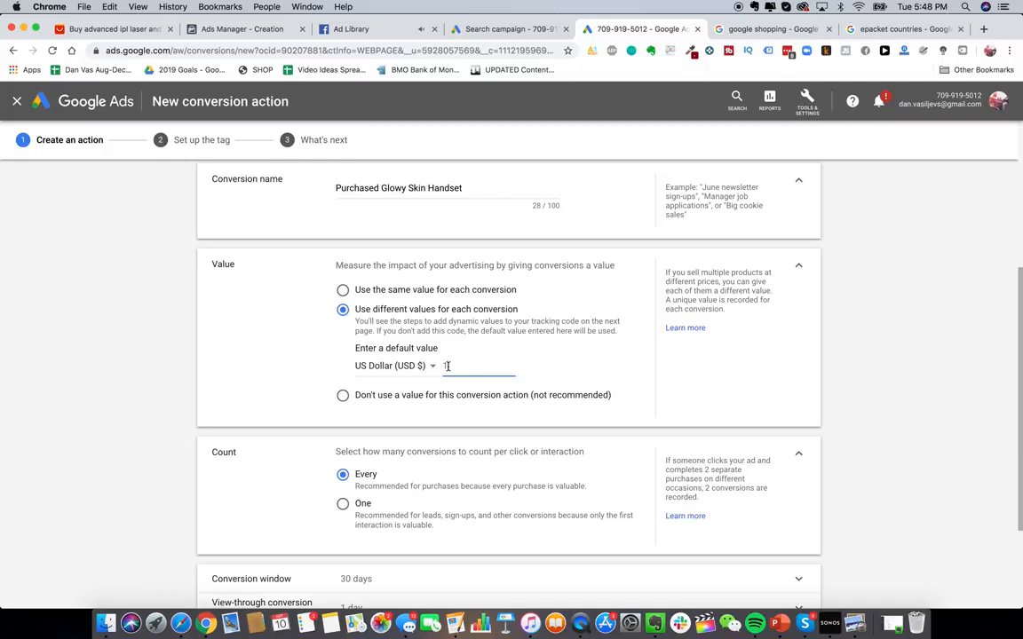
pyautogui.scroll(-2, 487, 390)
pyautogui.scroll(1, 427, 329)
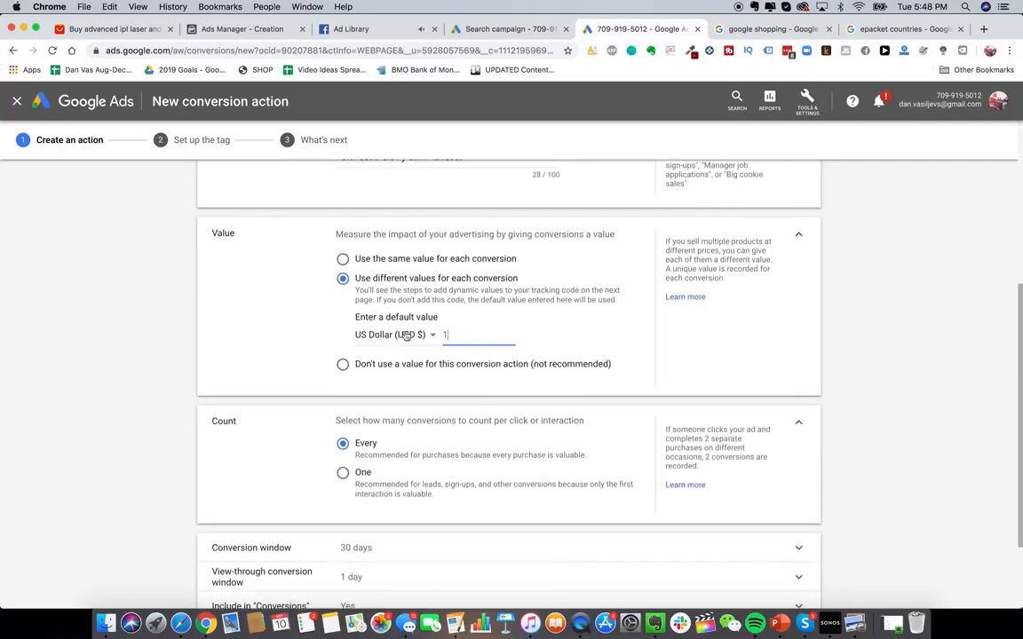
pyautogui.press('BackSpace')
pyautogui.write('229')
# - Create the conversion action and choose to install the tag yourself
pyautogui.scroll(-3, 433, 418)
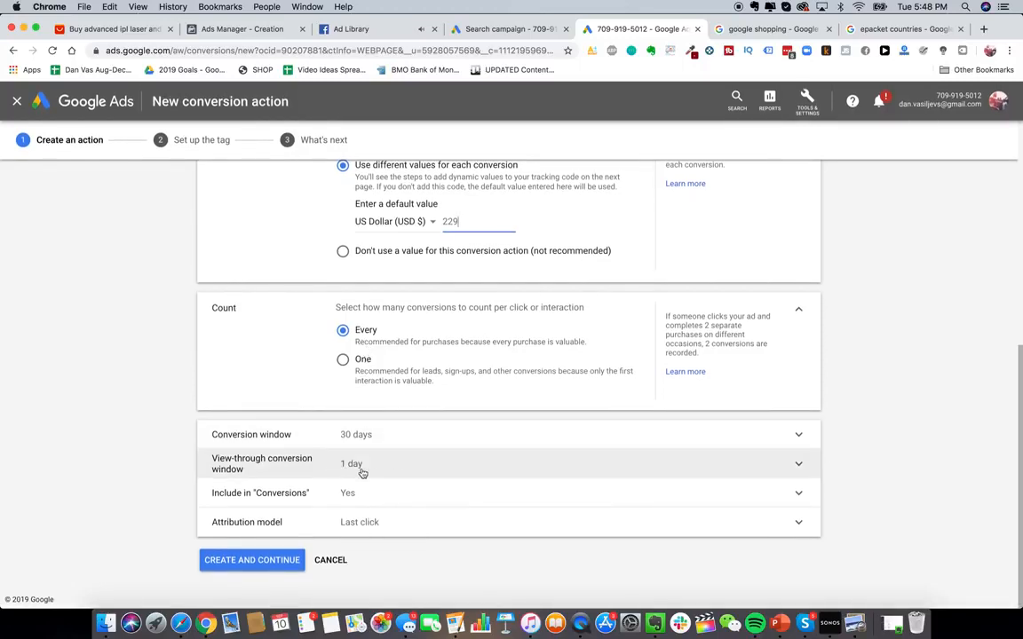
pyautogui.click(267, 559)
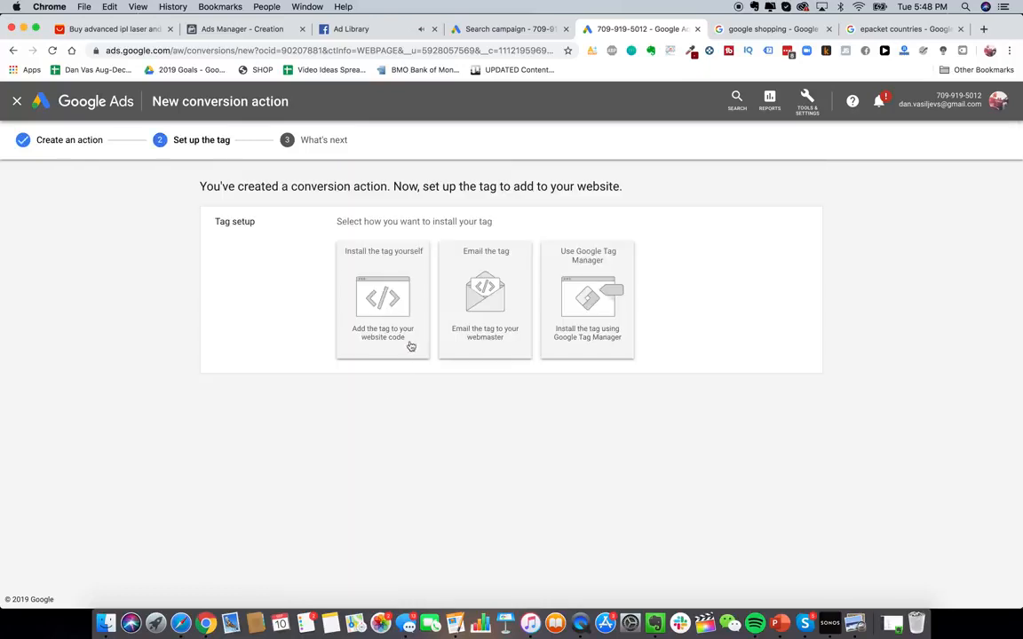
pyautogui.click(388, 279)
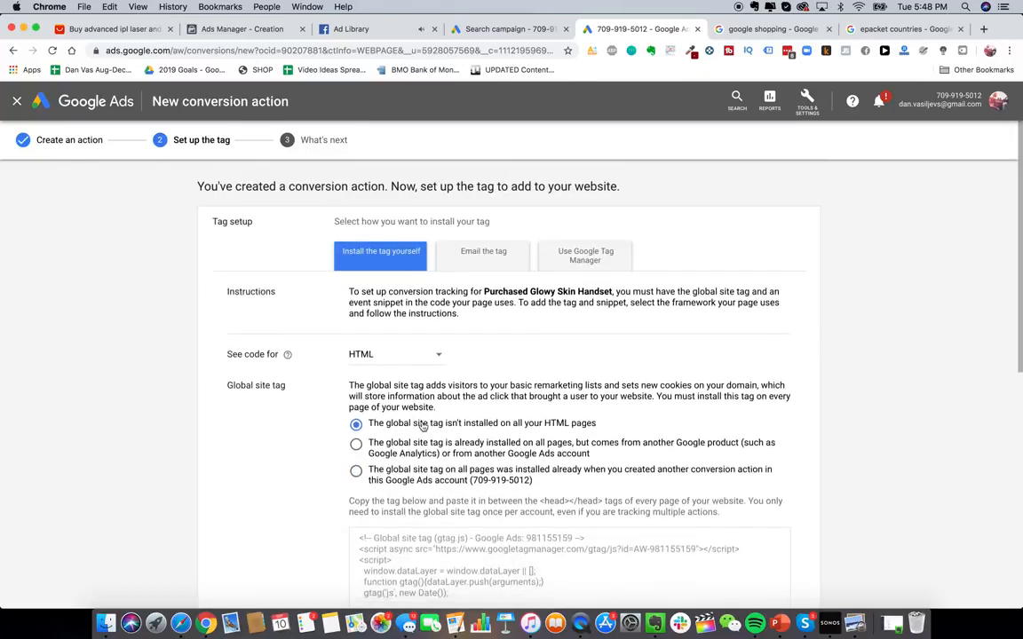
# - Select the global site tag code to copy it
pyautogui.scroll(-3, 422, 425)
pyautogui.scroll(-1, 500, 328)
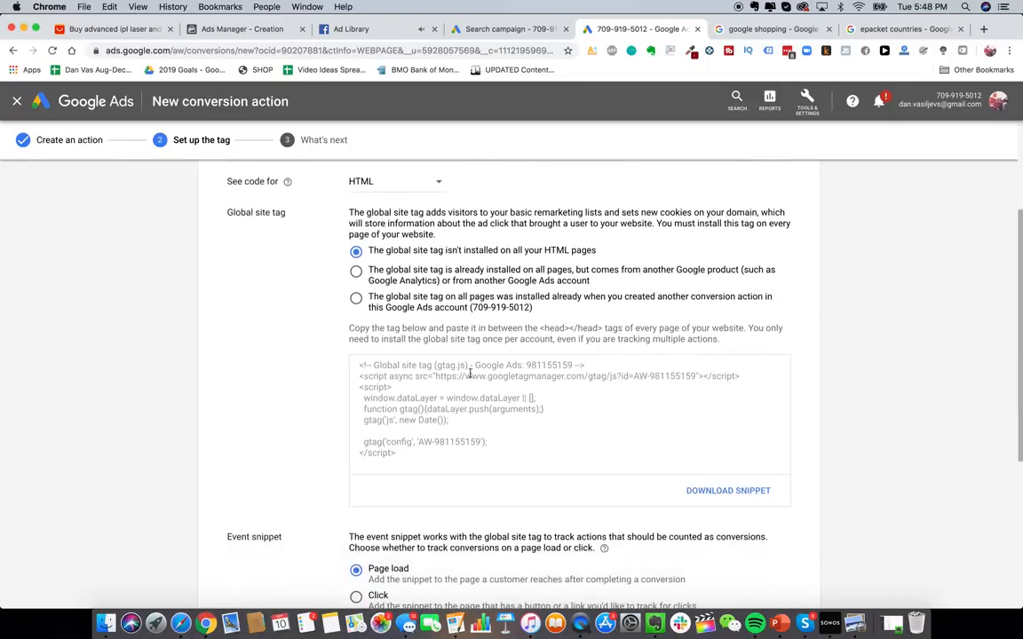
pyautogui.click(461, 394)
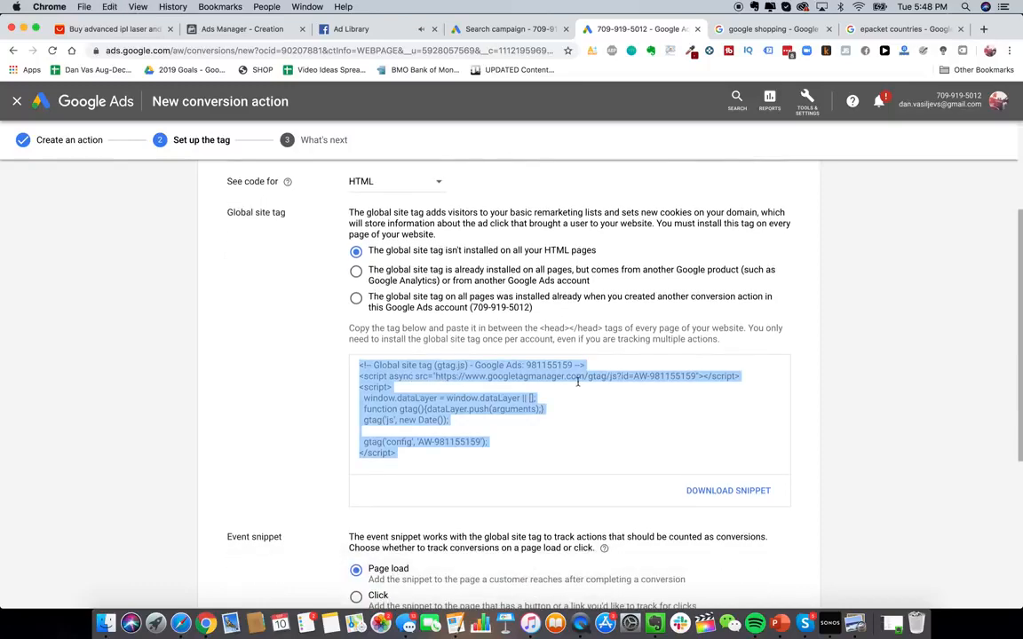
# - Read the Shopify help article on setting up Google Ads conversion tracking and installing the global site tag
pyautogui.click(744, 31)
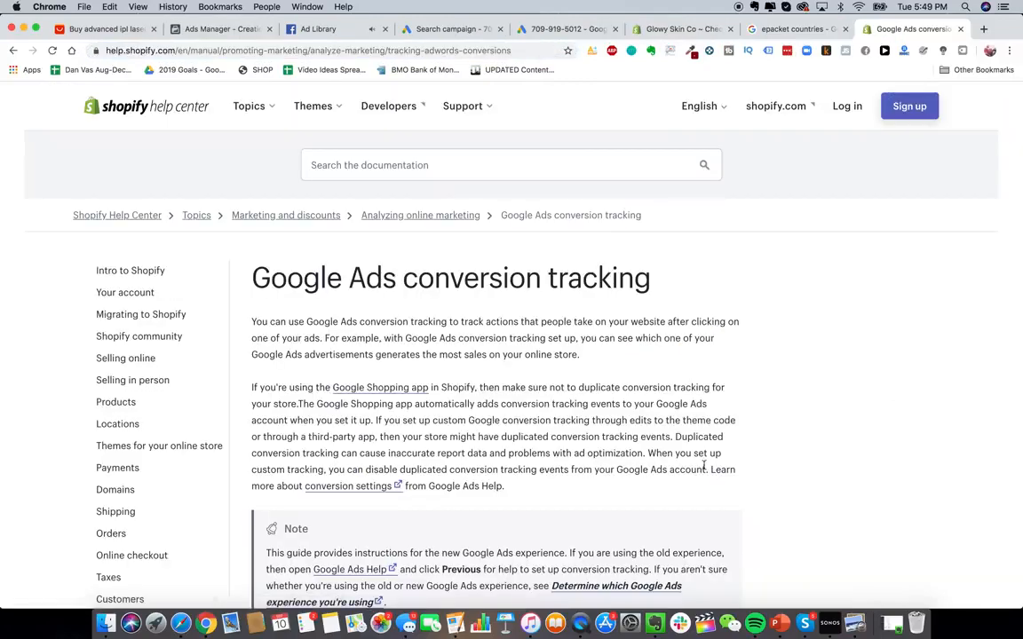
pyautogui.scroll(-8, 586, 224)
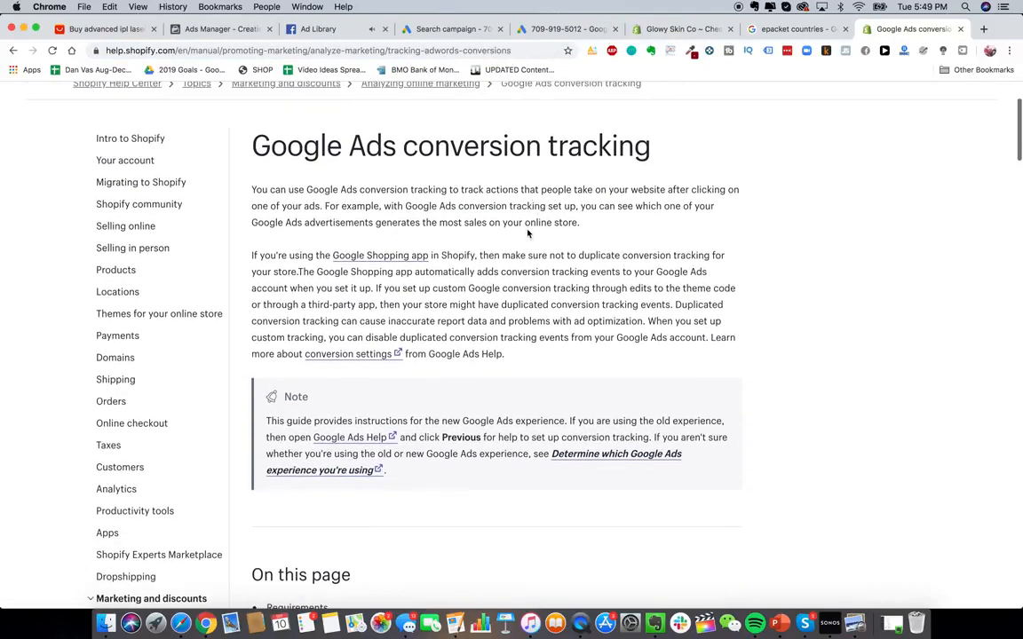
pyautogui.scroll(-6, 451, 345)
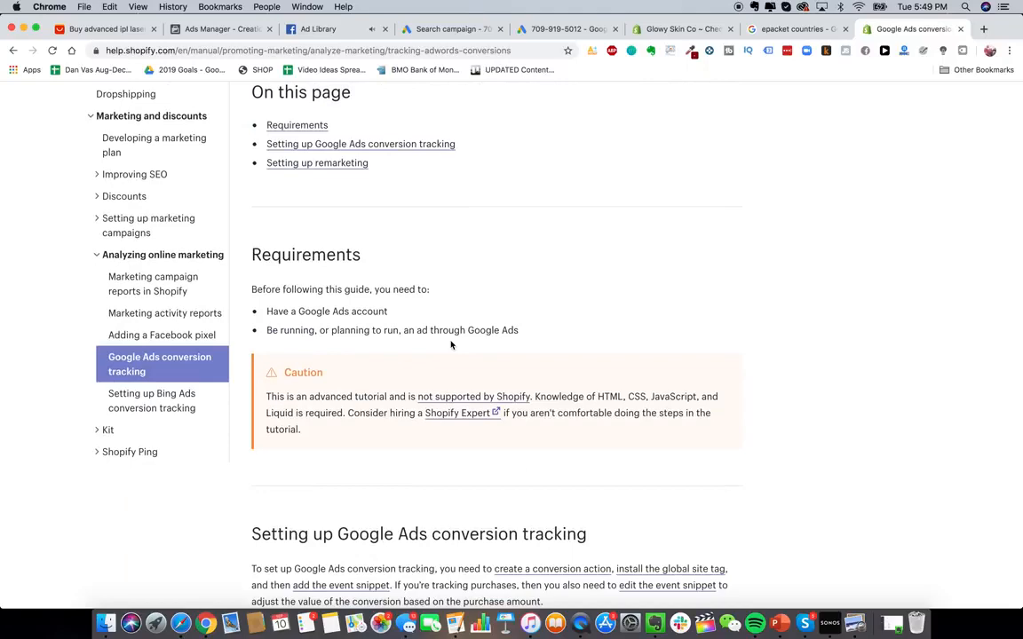
pyautogui.scroll(-4, 451, 341)
pyautogui.scroll(-5, 451, 341)
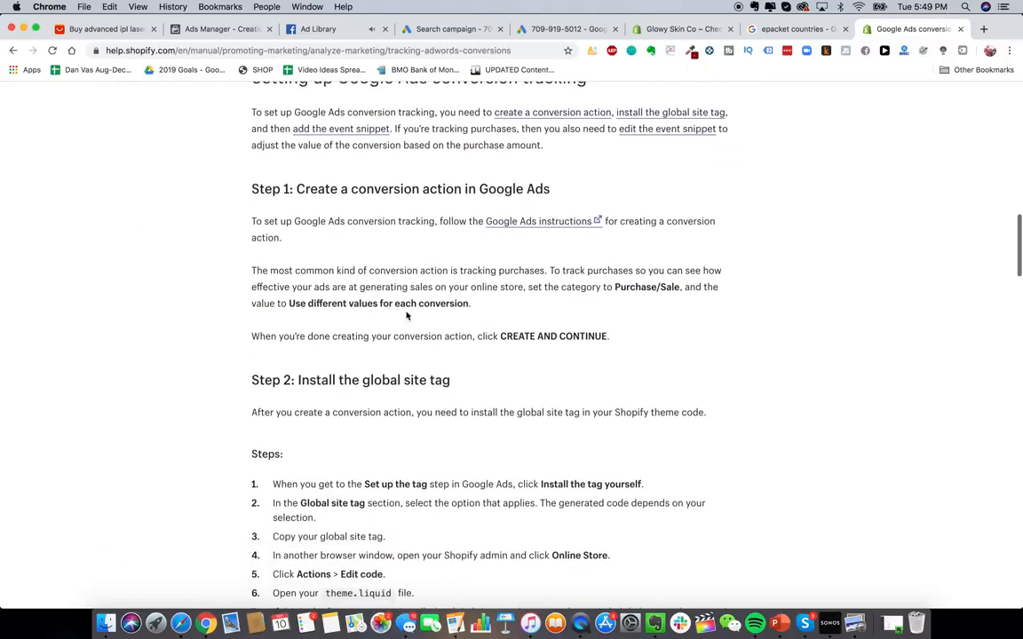
pyautogui.scroll(-5, 417, 289)
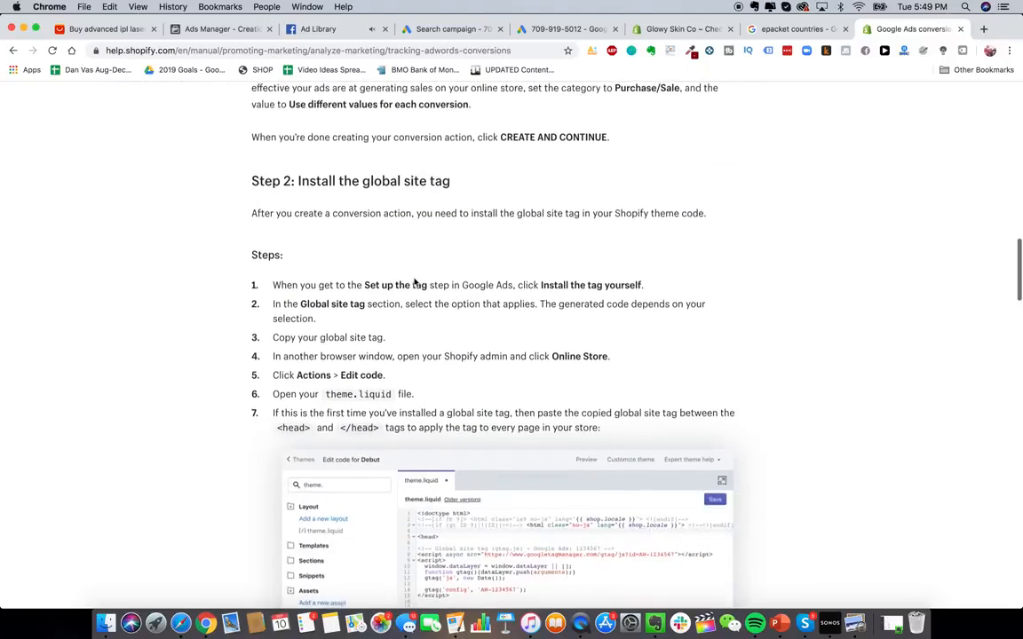
pyautogui.scroll(-1, 328, 258)
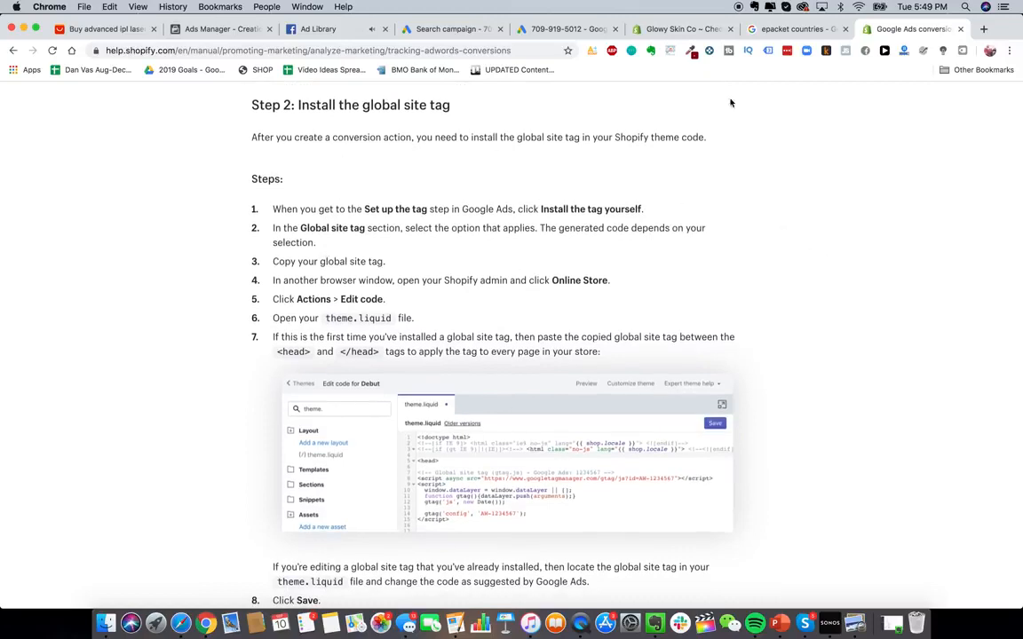
# - Open the store's online store themes and start editing the code of the live Debut theme
pyautogui.click(668, 33)
pyautogui.click(46, 322)
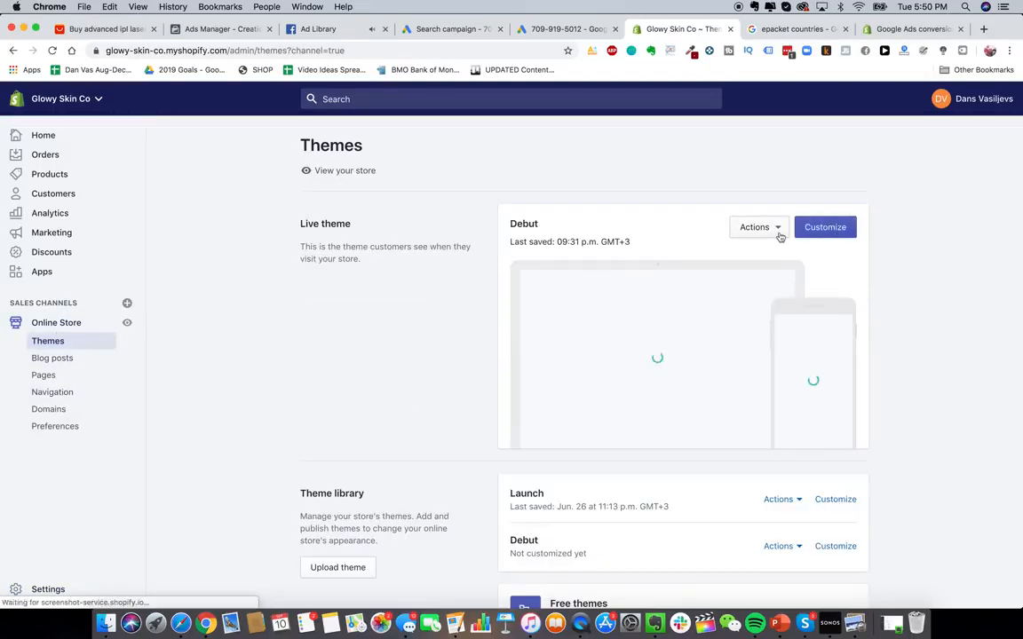
pyautogui.click(779, 233)
pyautogui.click(749, 228)
pyautogui.click(748, 229)
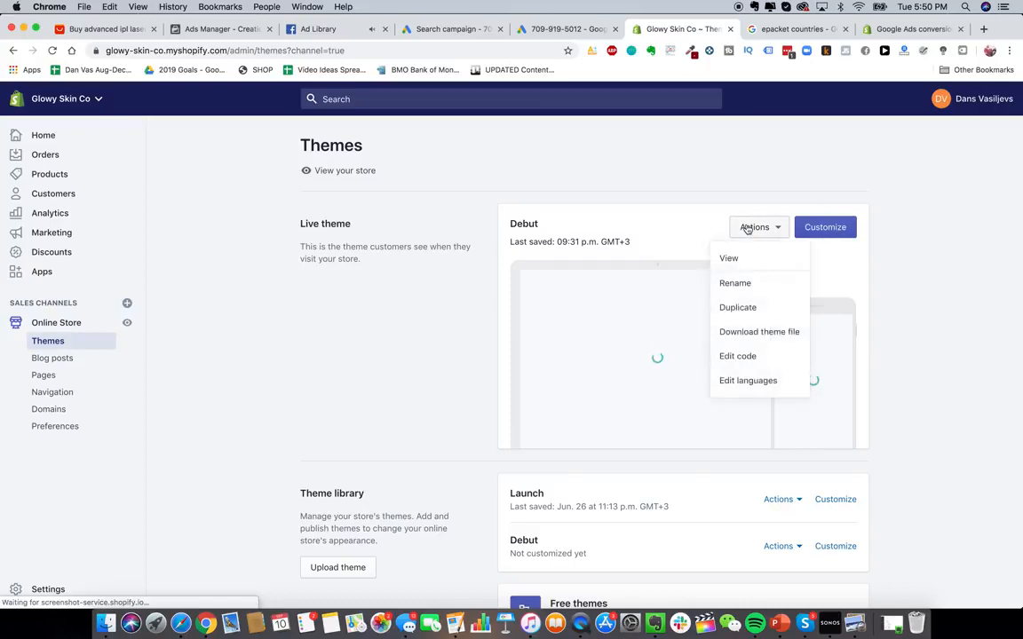
pyautogui.click(769, 357)
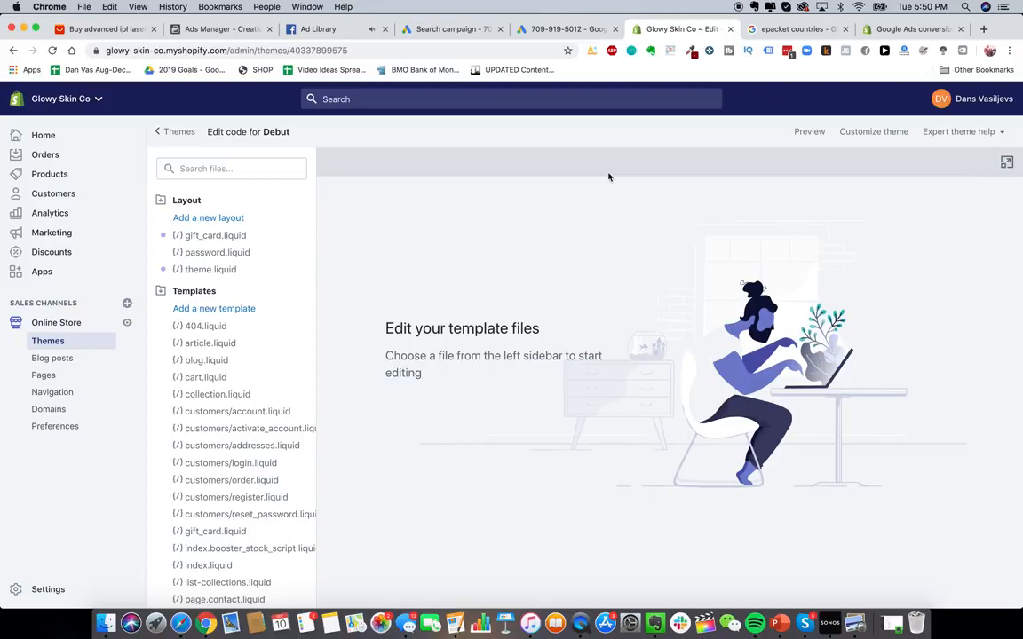
# - Find and open the theme.liquid layout file in the code editor
pyautogui.scroll(-5, 257, 471)
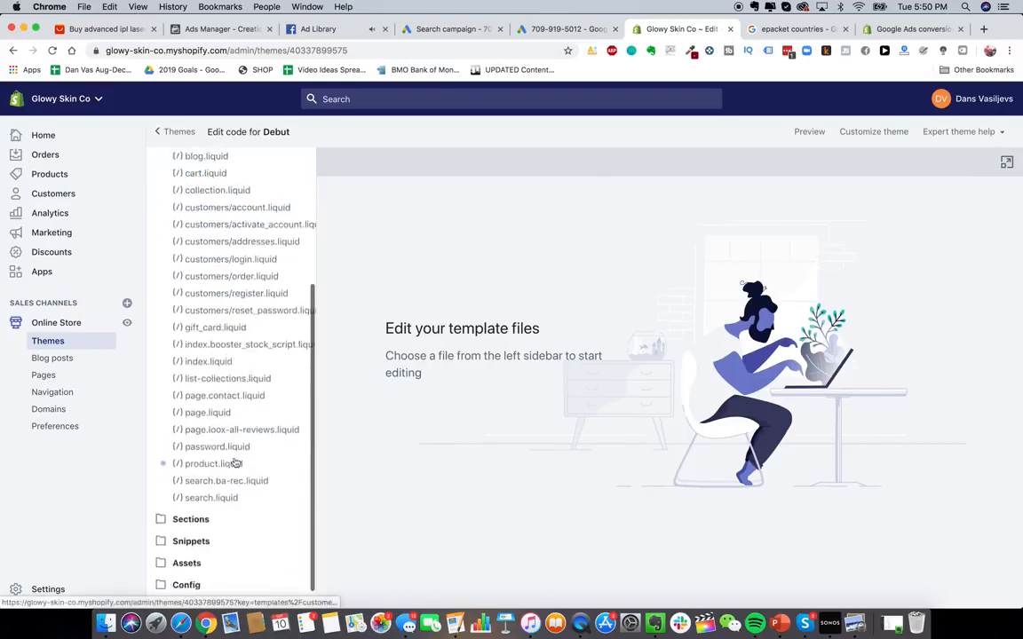
pyautogui.scroll(5, 236, 464)
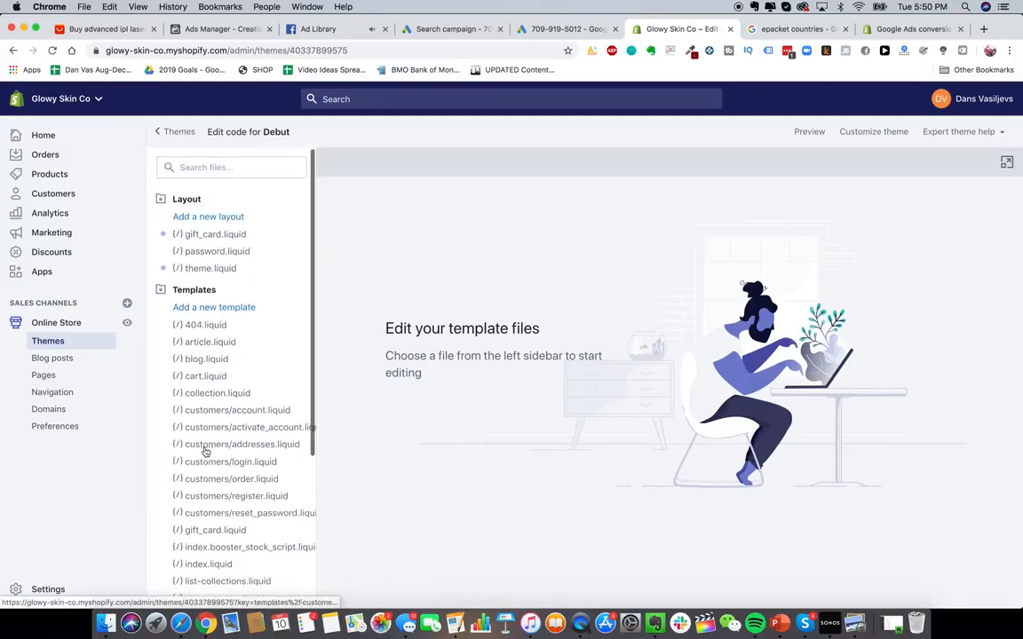
pyautogui.scroll(-5, 205, 452)
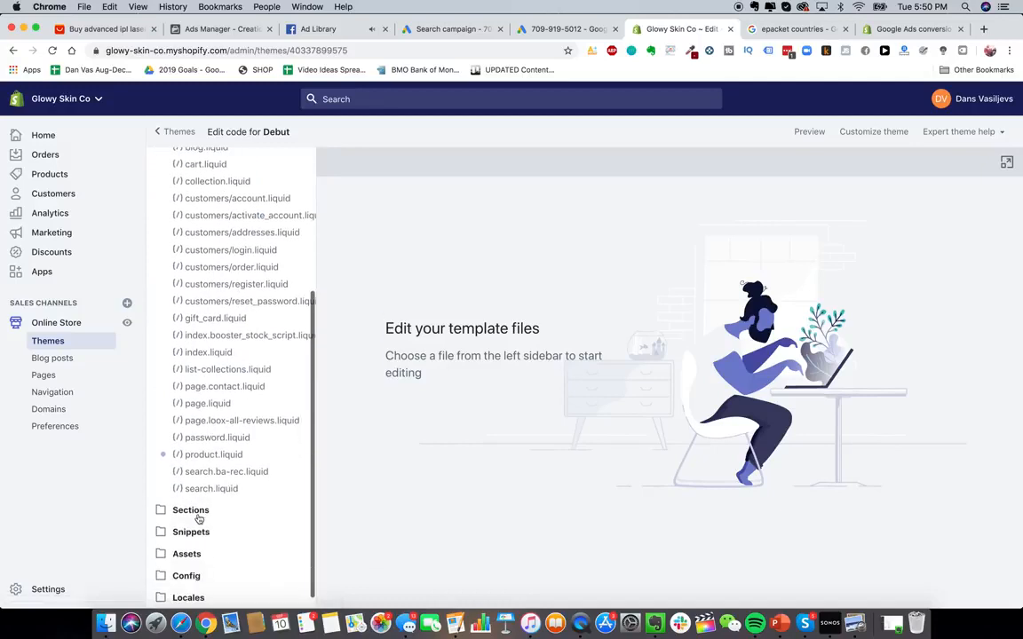
pyautogui.click(199, 518)
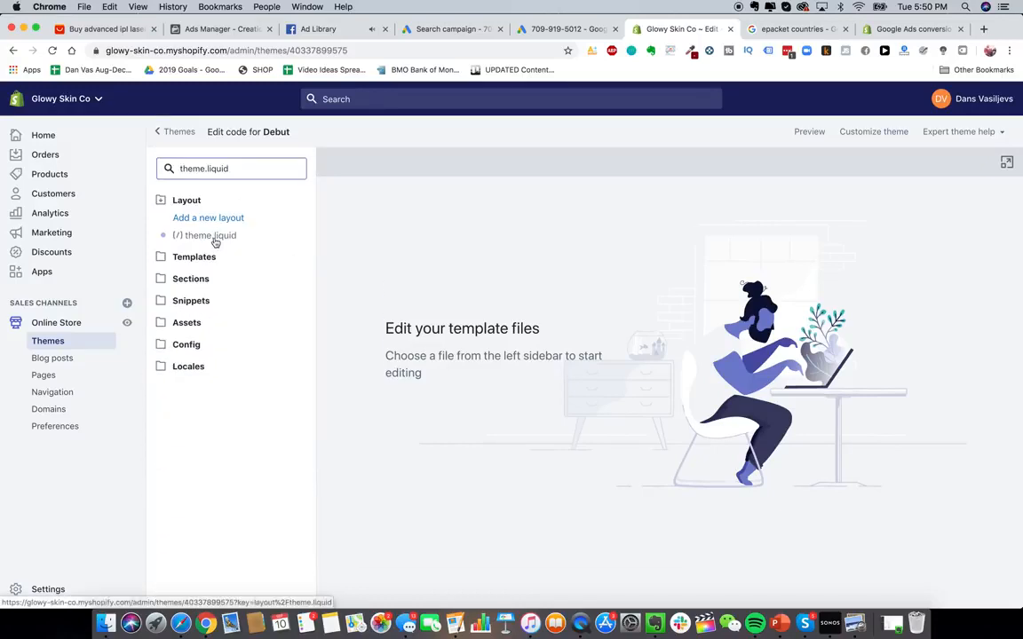
pyautogui.click(213, 237)
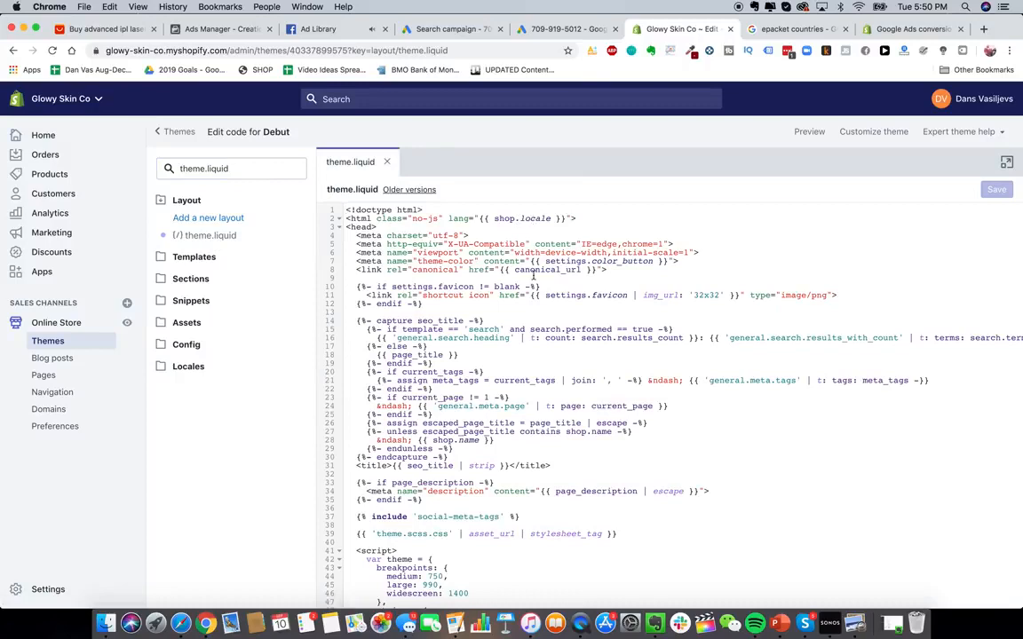
# - Review the help steps for pasting the global site tag into theme.liquid, comparing them with the open code
pyautogui.scroll(-2, 534, 276)
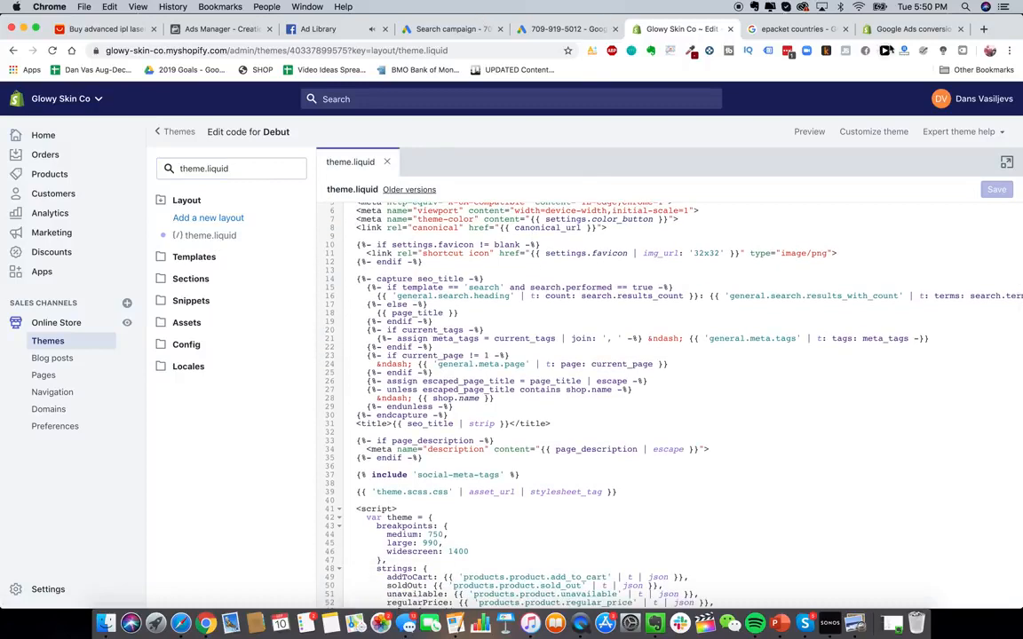
pyautogui.click(907, 28)
pyautogui.scroll(-2, 546, 314)
pyautogui.scroll(-1, 409, 263)
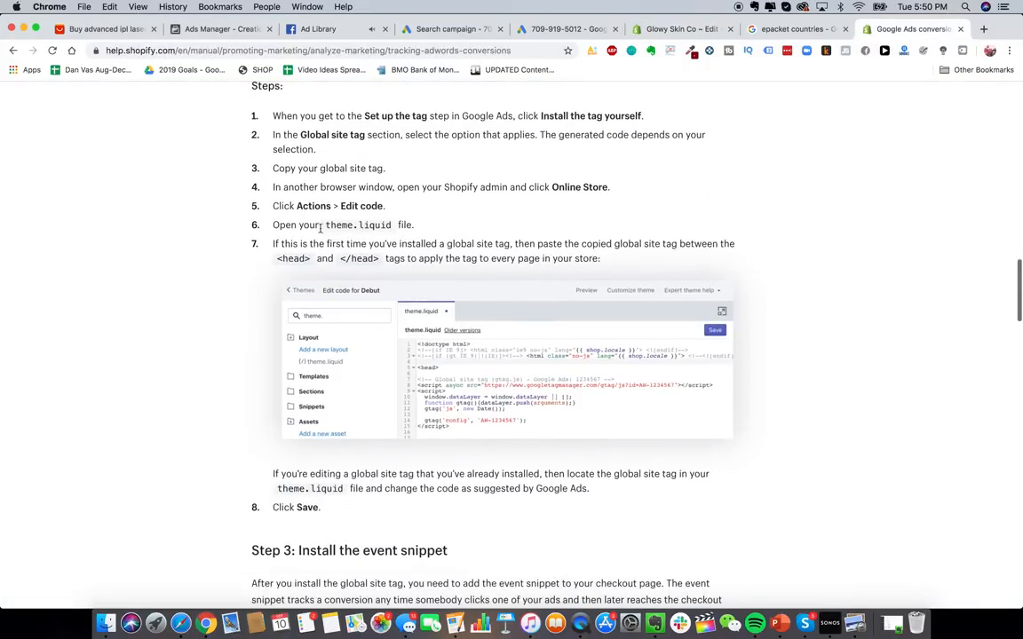
pyautogui.scroll(-1, 497, 249)
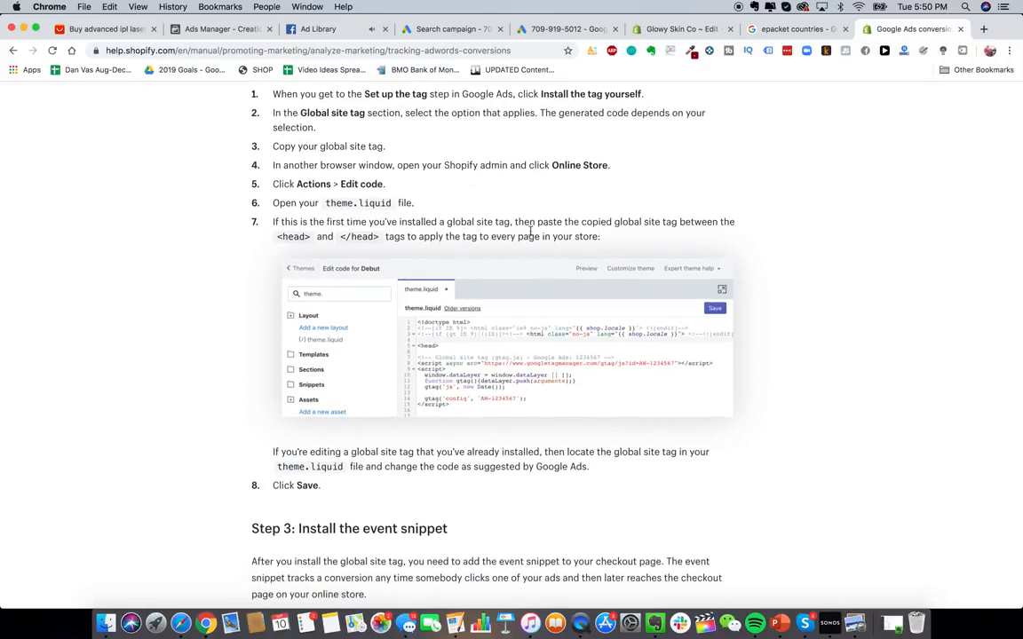
pyautogui.click(799, 30)
pyautogui.click(661, 32)
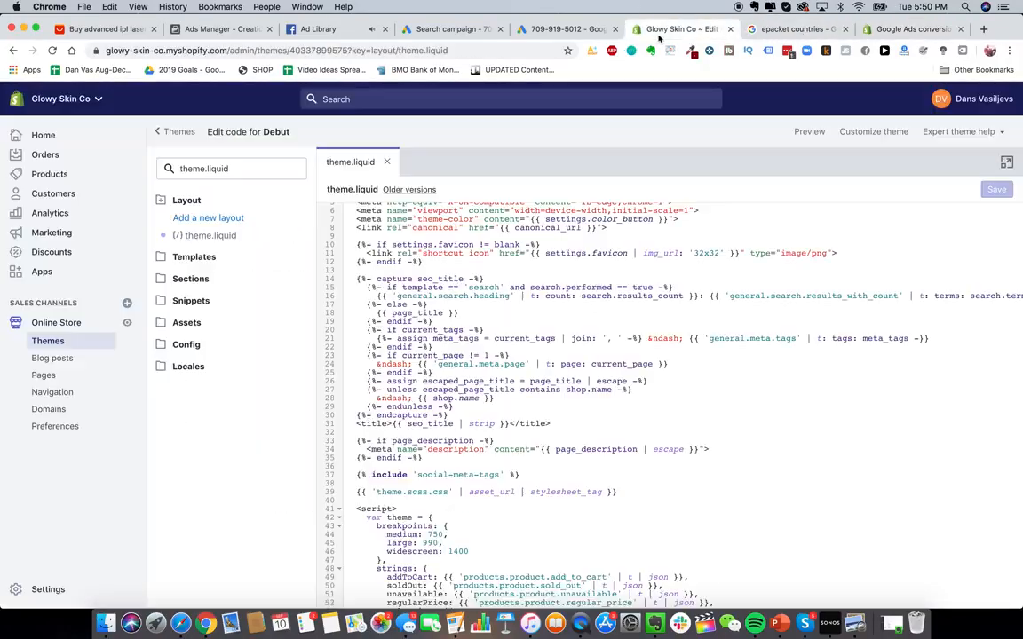
# - Find the closing head tag in theme.liquid and paste the Google Ads global site tag on a new line just above it
pyautogui.scroll(2, 477, 315)
pyautogui.press('super+f')
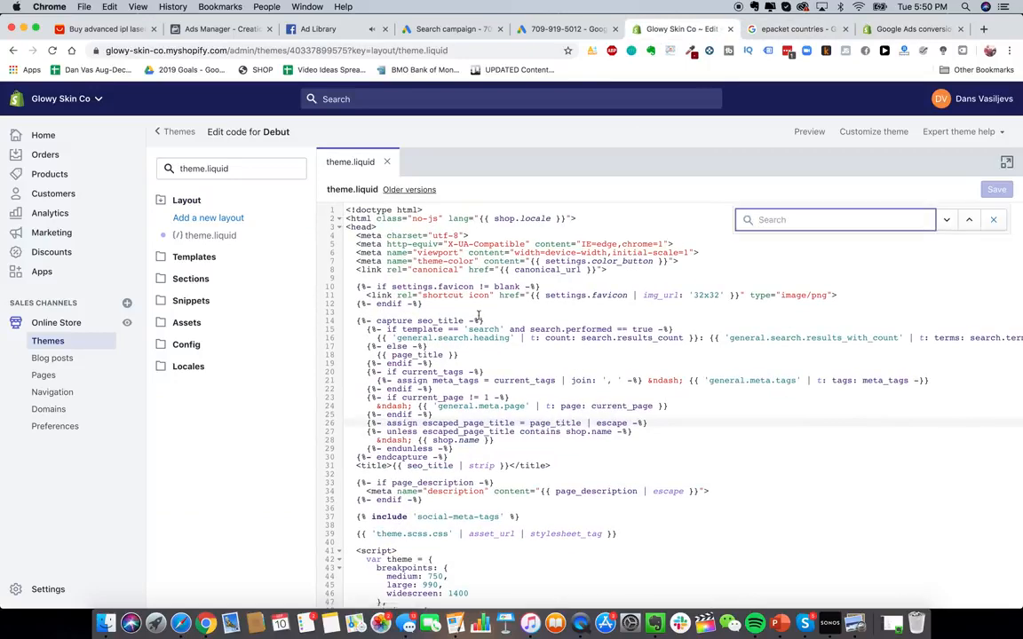
pyautogui.scroll(-3, 416, 340)
pyautogui.scroll(2, 415, 340)
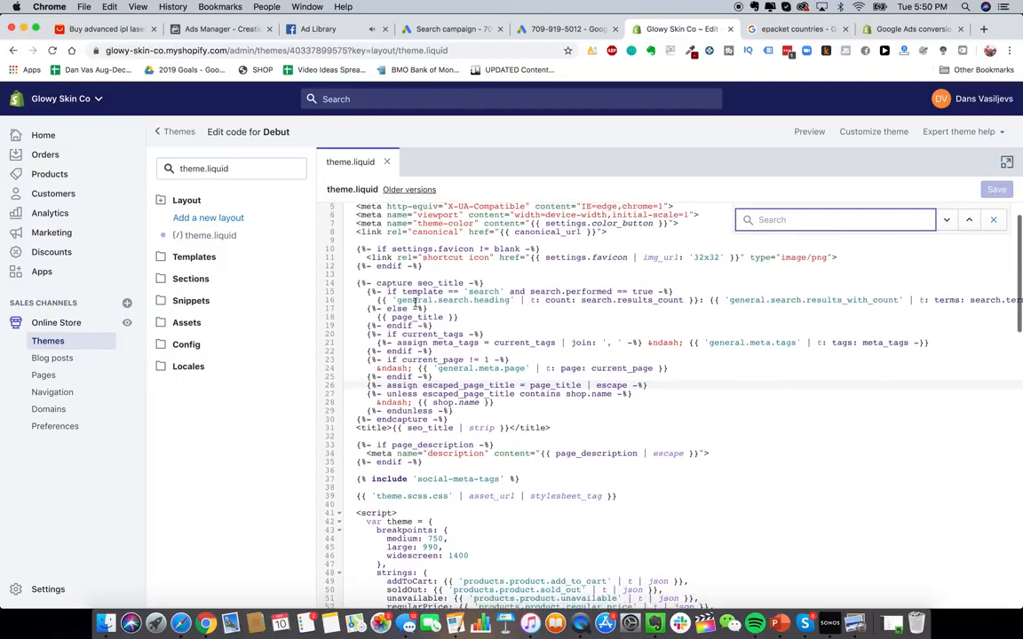
pyautogui.write('/head')
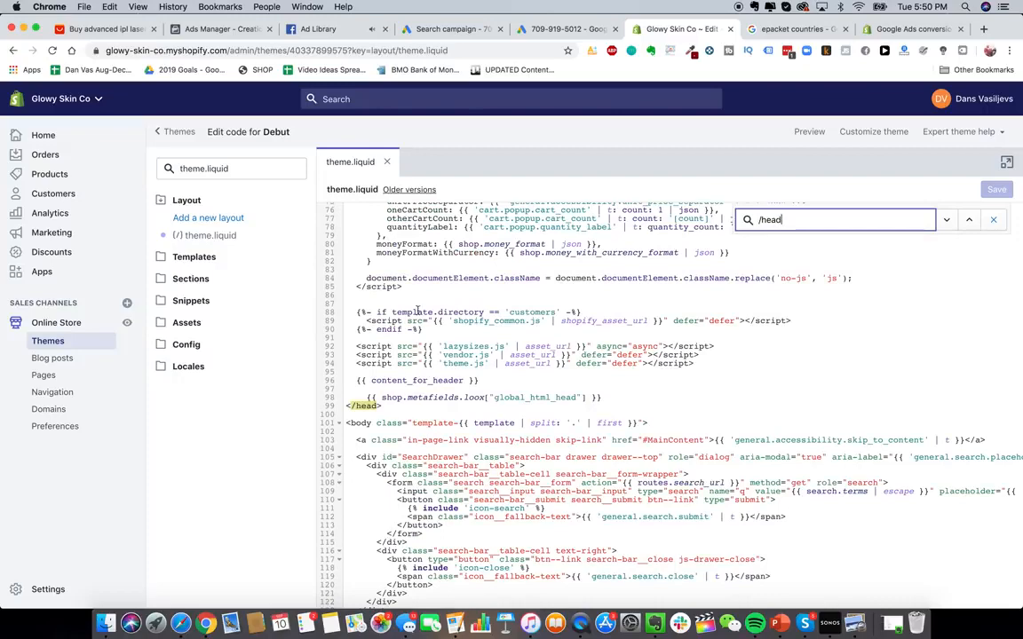
pyautogui.scroll(3, 404, 374)
pyautogui.click(609, 495)
pyautogui.press('Return')
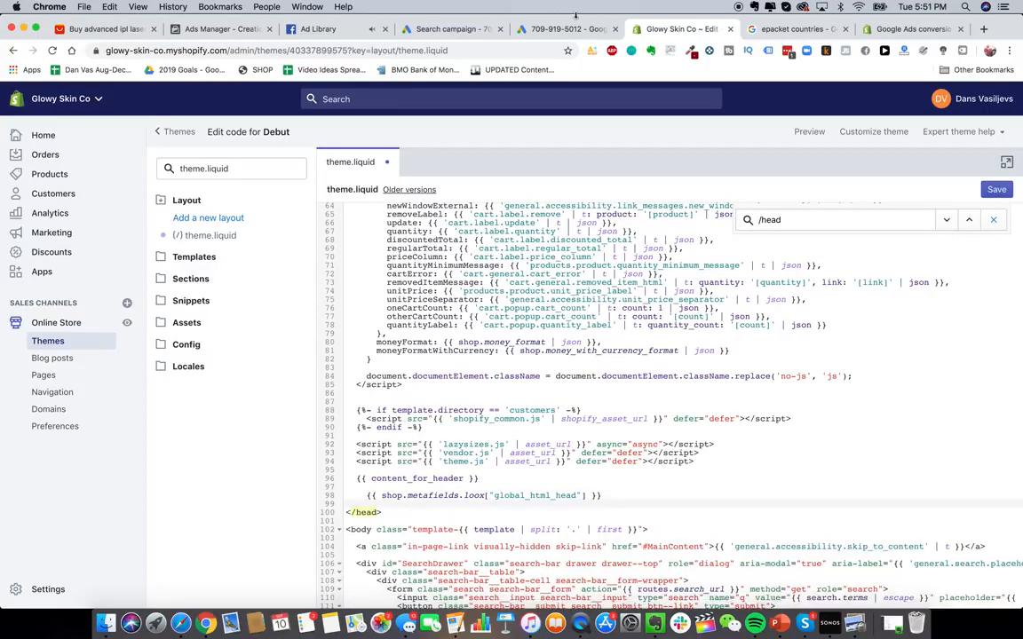
pyautogui.click(551, 31)
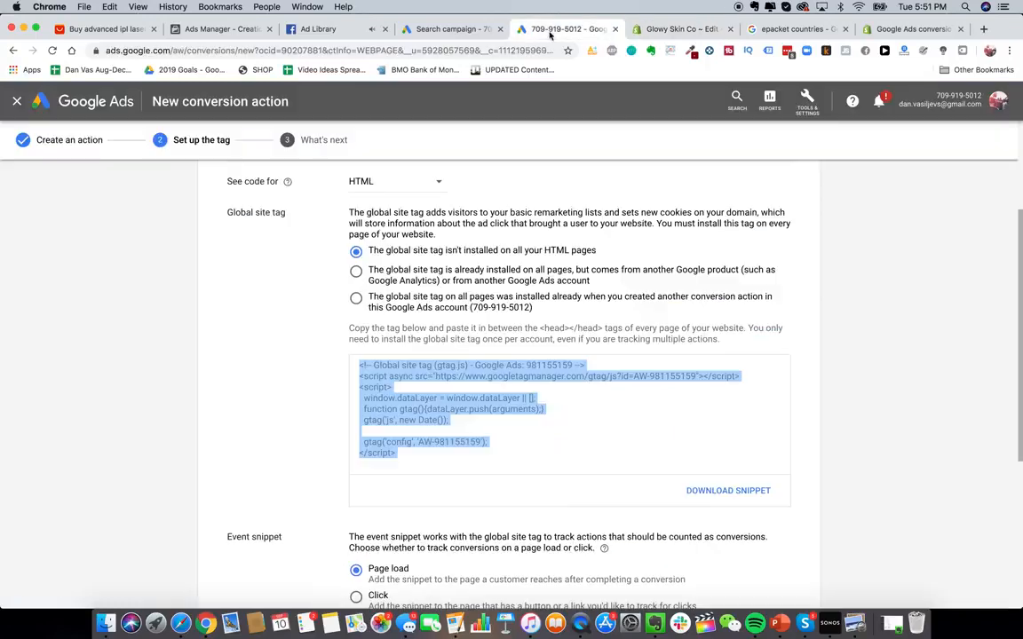
pyautogui.click(679, 28)
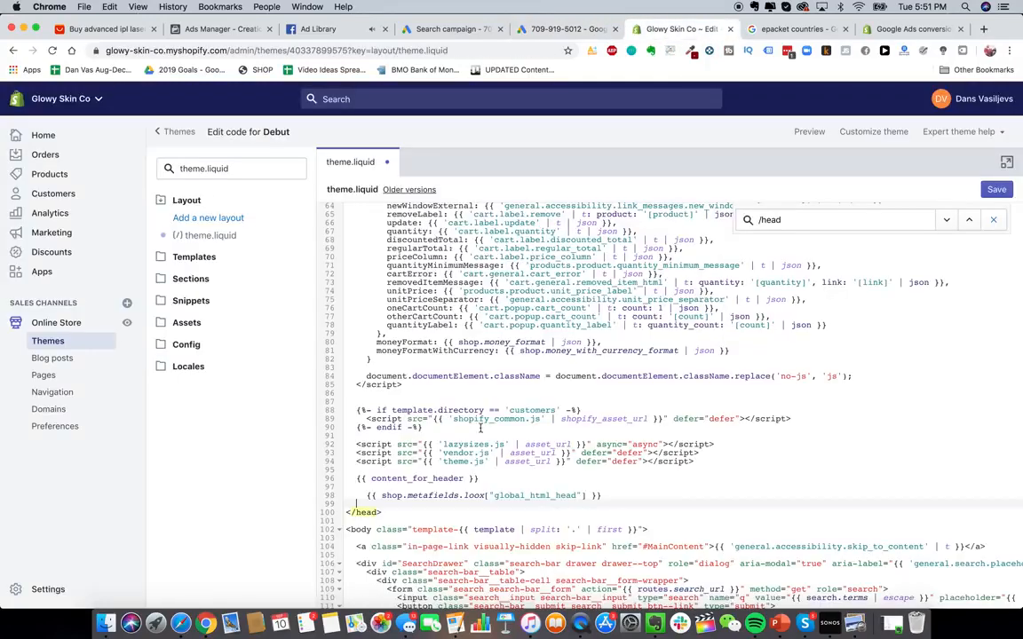
pyautogui.write('<!-- Global site tag (gtag.js) - Google Ads: 981155159 --> <script async src="https://www.googletagmanager.com/gtag/js?id=AW-981155159"></script> <script>   window.dataLayer = window.dataLayer || [];   function gtag(){dataLayer.push(arguments);}   gtag(\'js\', new Date());    gtag(\'config\', \'AW-981155159\'); </script>')
pyautogui.scroll(-3, 441, 515)
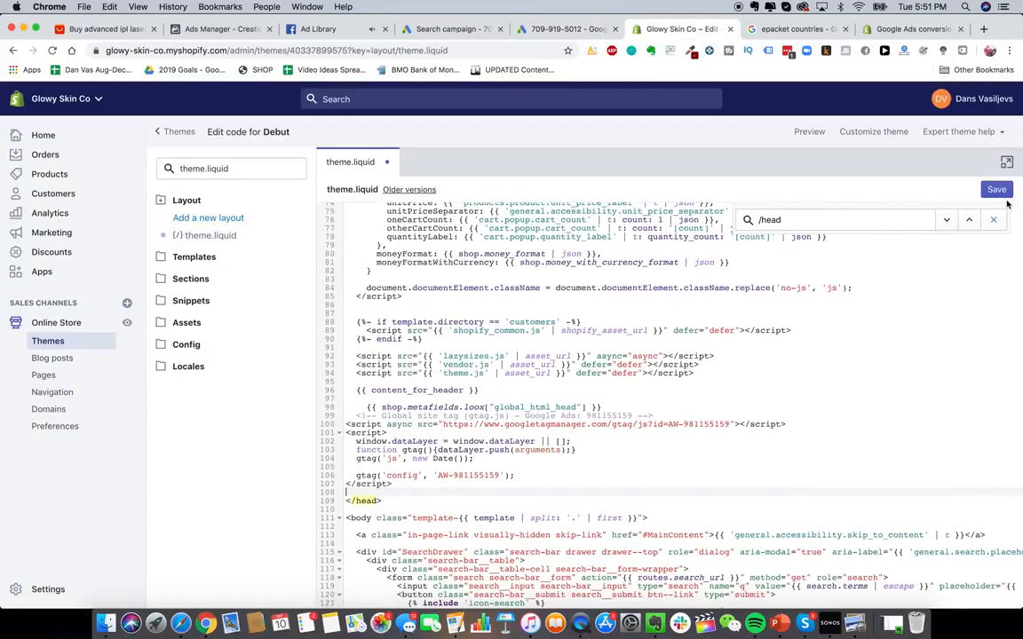
# - Copy the page-load event snippet from the conversion action's tag setup
pyautogui.click(546, 29)
pyautogui.scroll(-5, 507, 441)
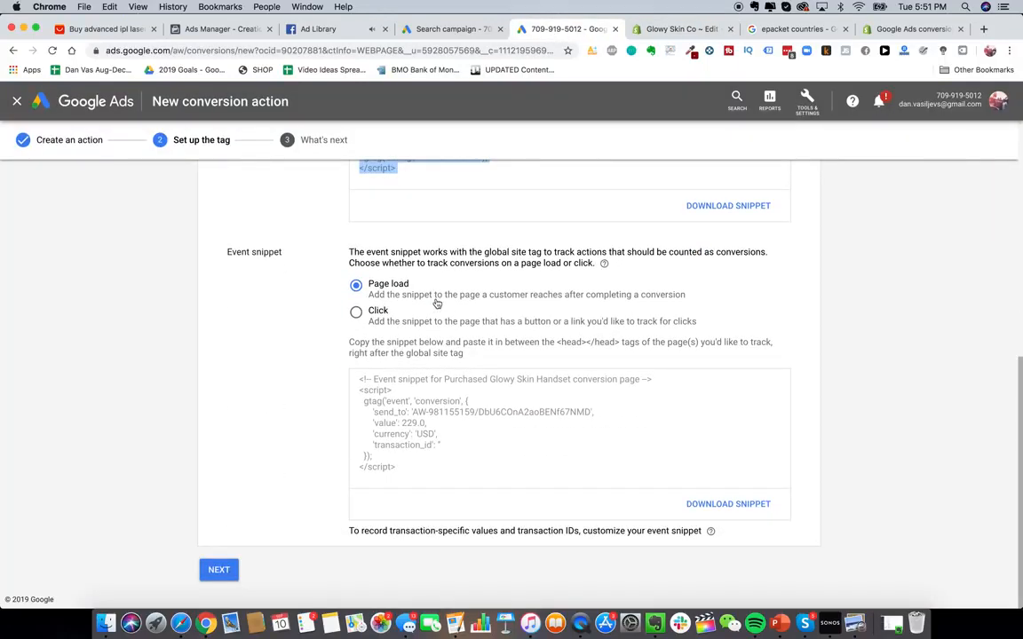
pyautogui.click(376, 290)
pyautogui.click(413, 454)
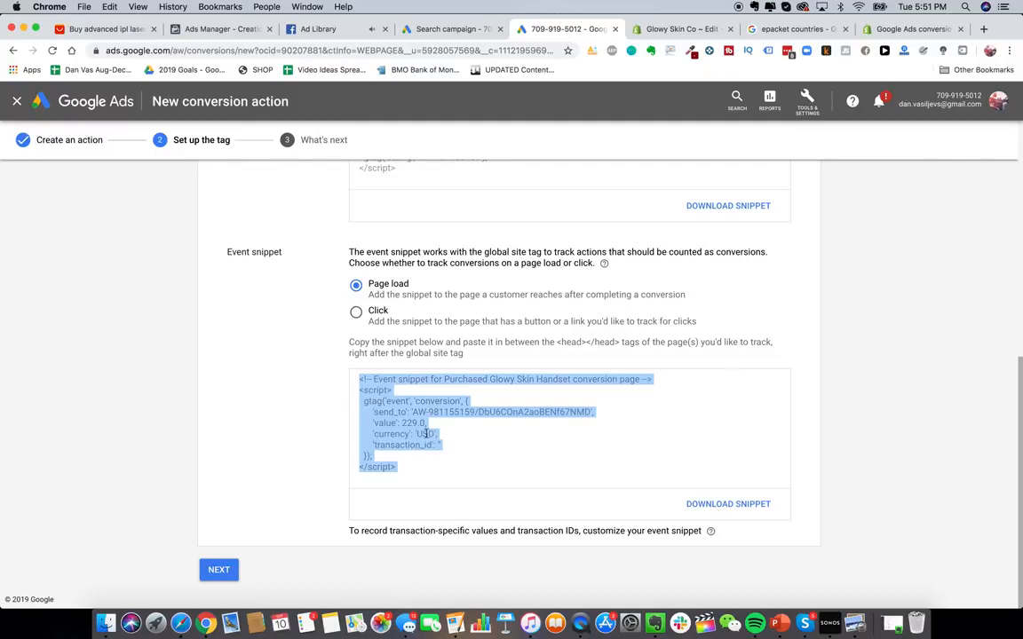
# - Open the store's Checkout settings
pyautogui.click(685, 29)
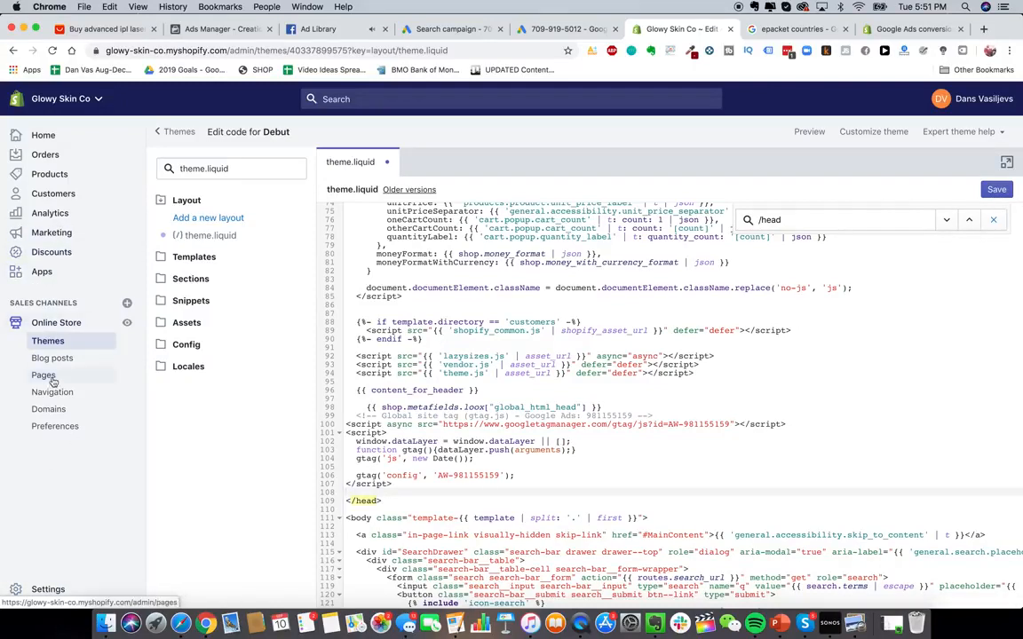
pyautogui.click(48, 588)
pyautogui.click(602, 213)
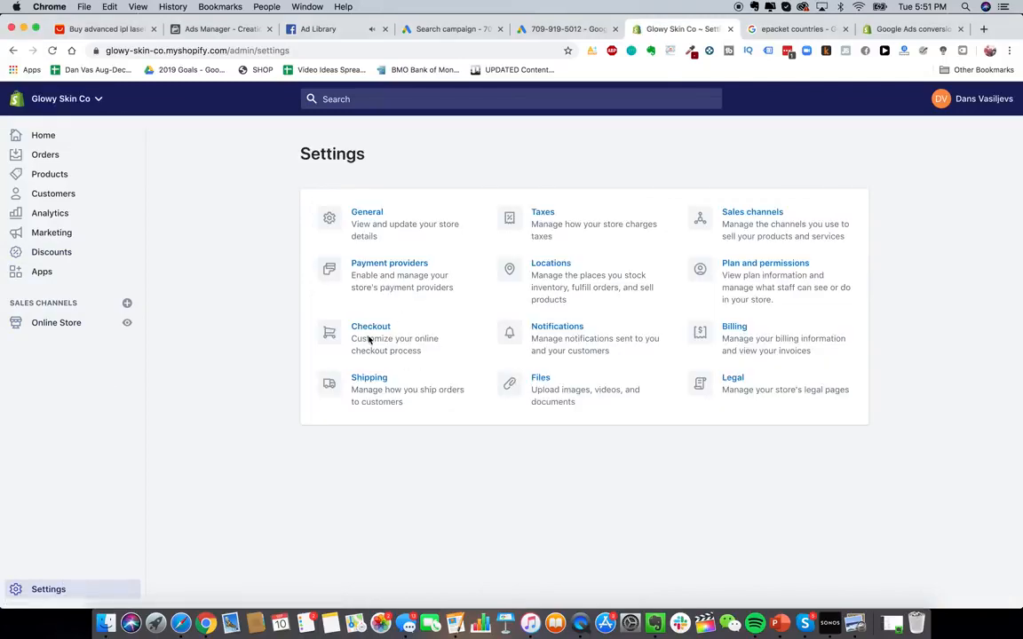
pyautogui.click(369, 340)
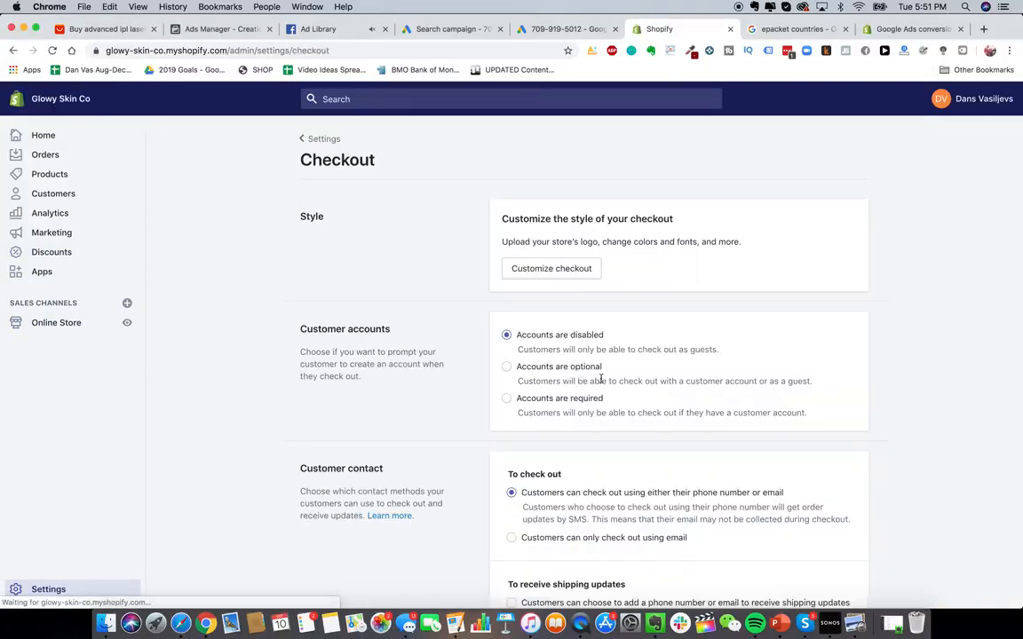
# - Paste the conversion event snippet into the checkout's Additional scripts box and review it
pyautogui.scroll(-15, 590, 399)
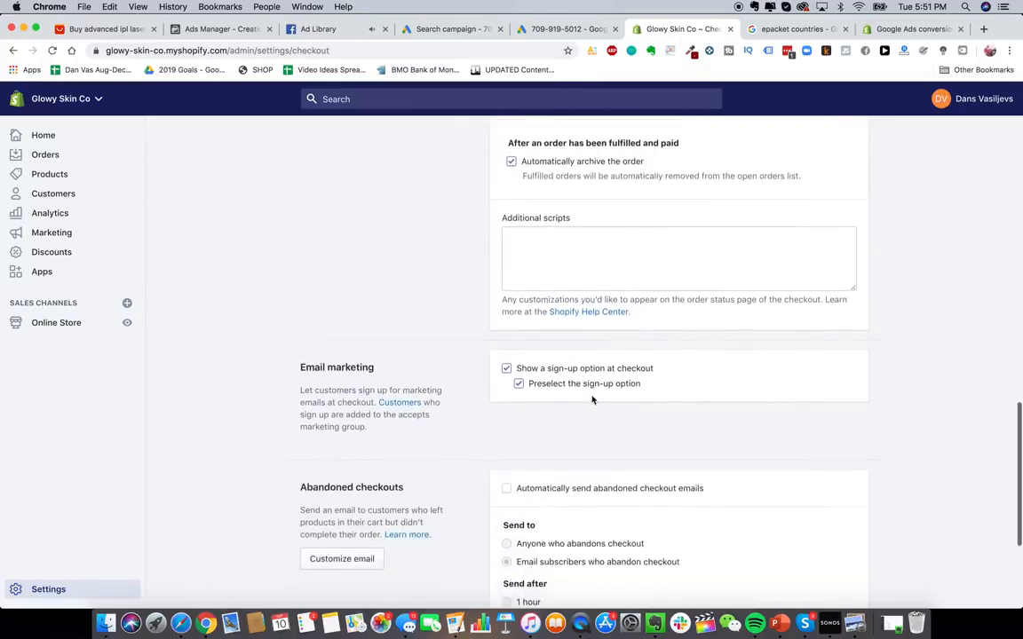
pyautogui.scroll(2, 595, 373)
pyautogui.click(600, 313)
pyautogui.press('cmd+v')
pyautogui.scroll(3, 609, 306)
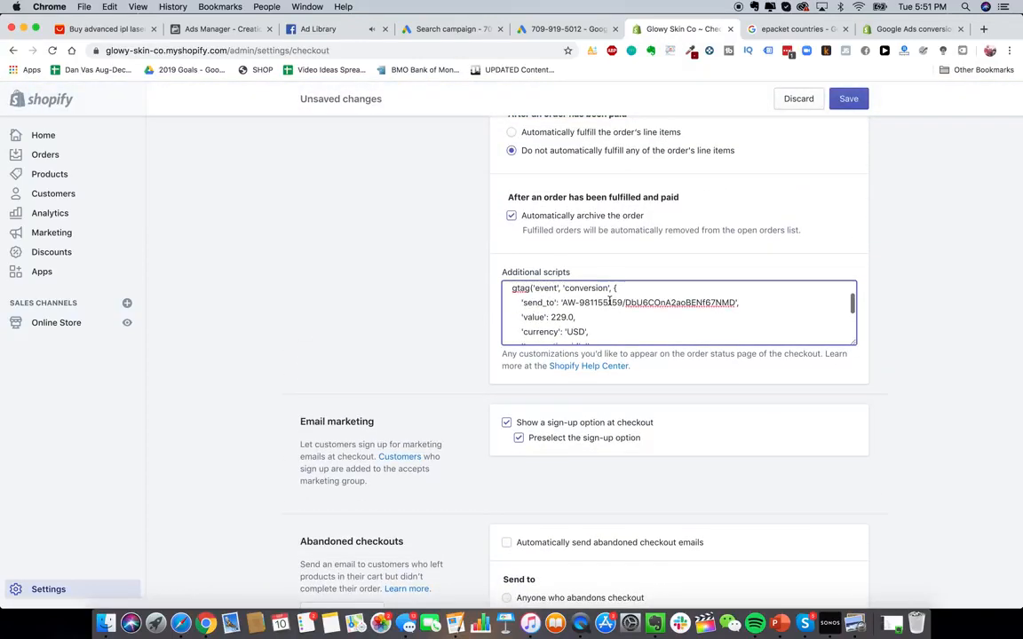
pyautogui.scroll(1, 609, 302)
pyautogui.moveTo(544, 324); pyautogui.dragTo(579, 325)
pyautogui.click(578, 324)
pyautogui.scroll(3, 577, 326)
pyautogui.scroll(-1, 404, 427)
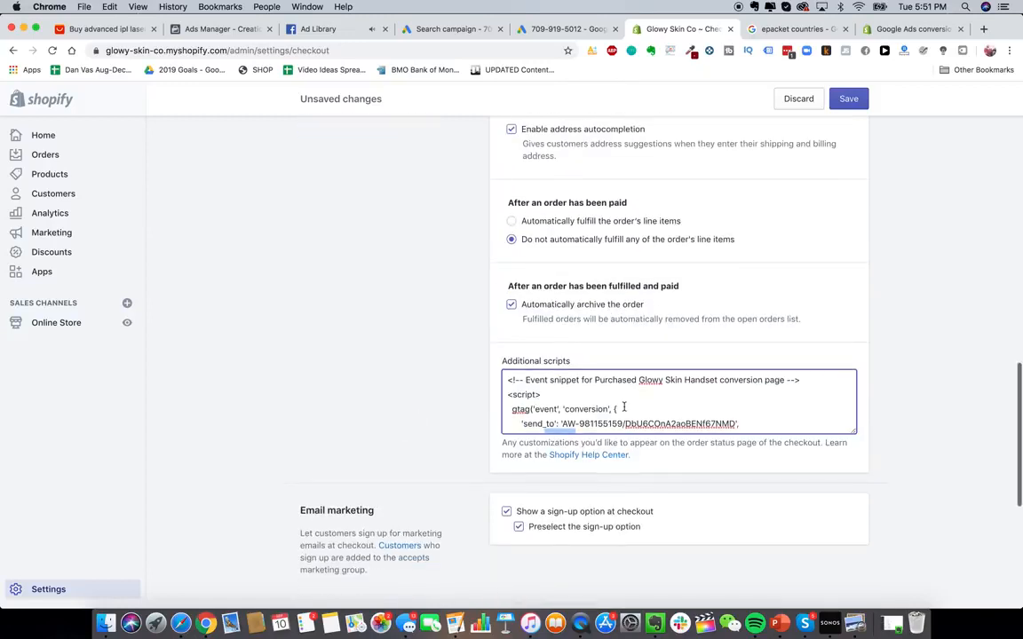
pyautogui.click(625, 407)
pyautogui.scroll(-3, 624, 406)
pyautogui.scroll(1, 511, 255)
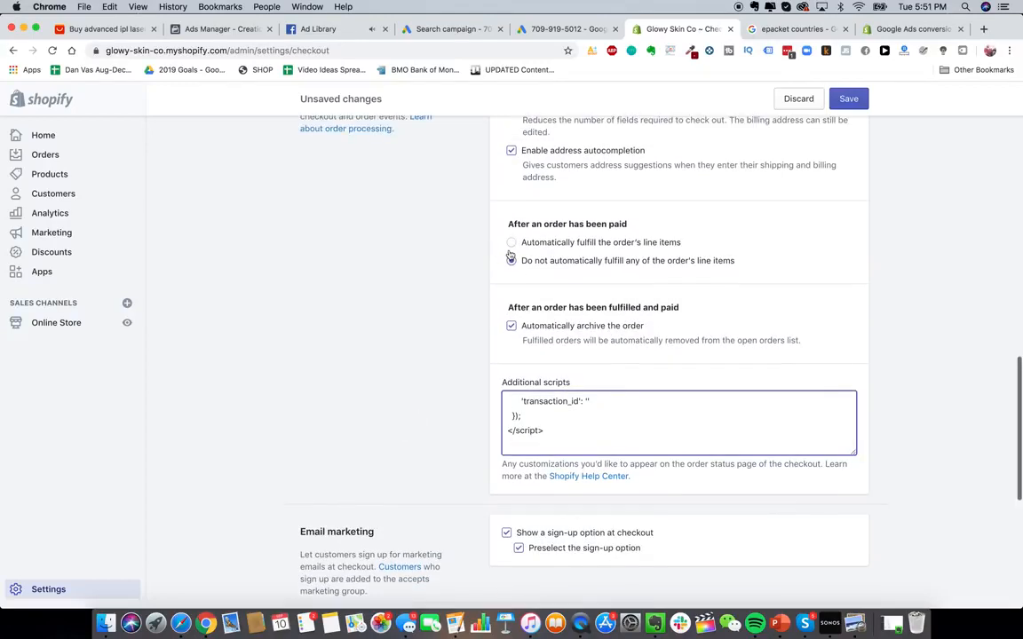
# - Return to the new search campaign's settings and expand the more settings section under Networks
pyautogui.click(544, 29)
pyautogui.click(455, 28)
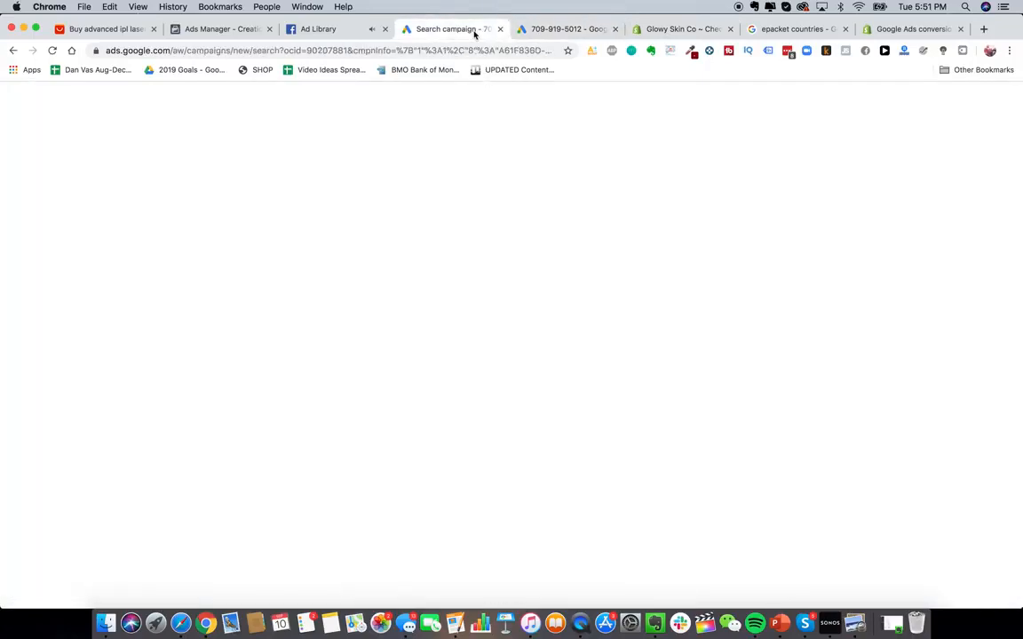
pyautogui.click(365, 391)
pyautogui.scroll(10, 365, 390)
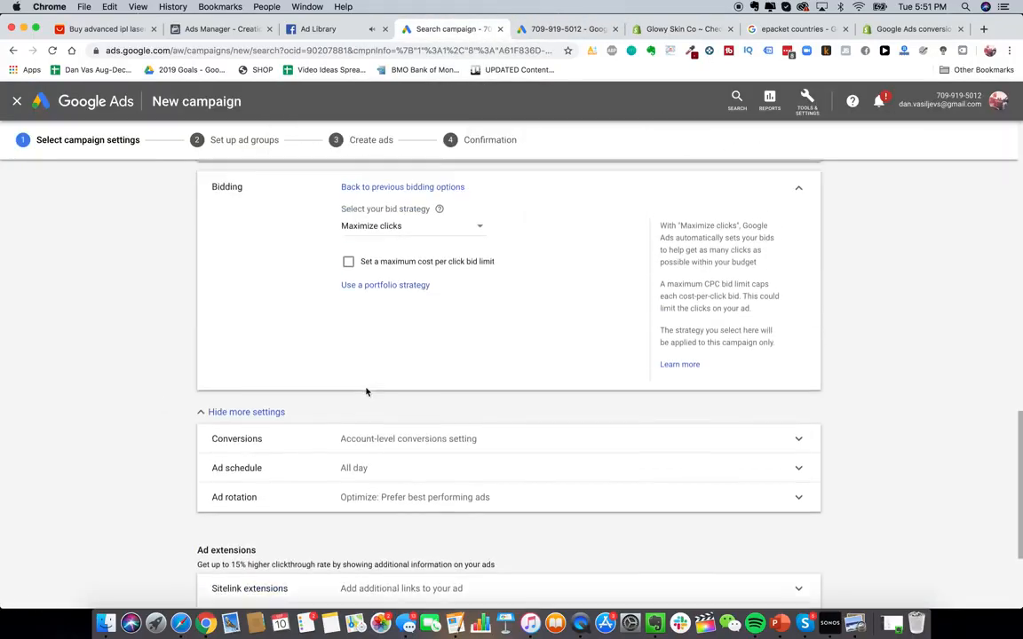
pyautogui.scroll(5, 367, 392)
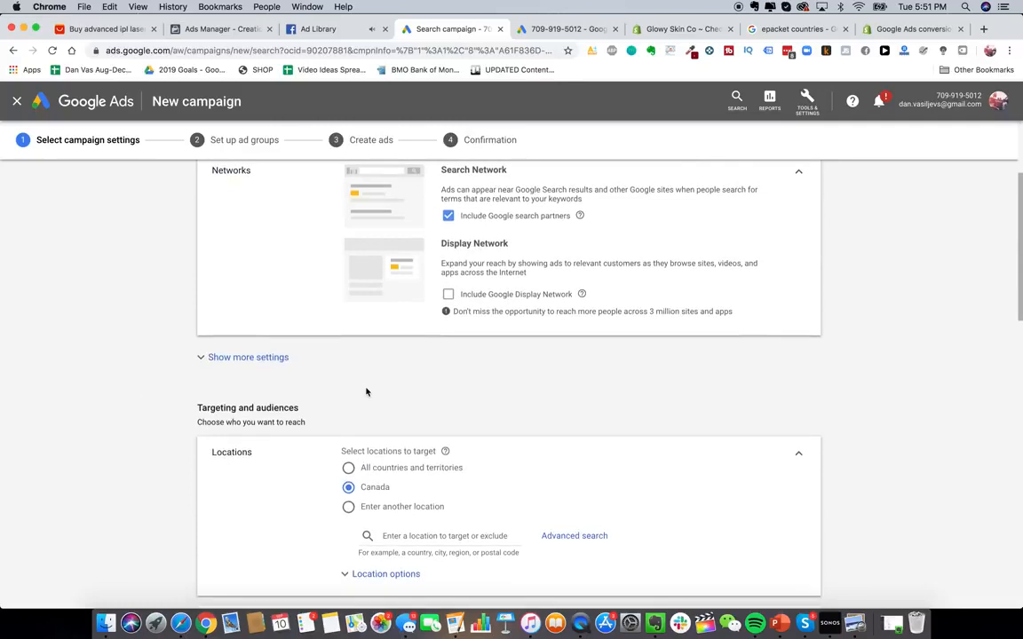
pyautogui.scroll(3, 366, 392)
pyautogui.scroll(-3, 366, 391)
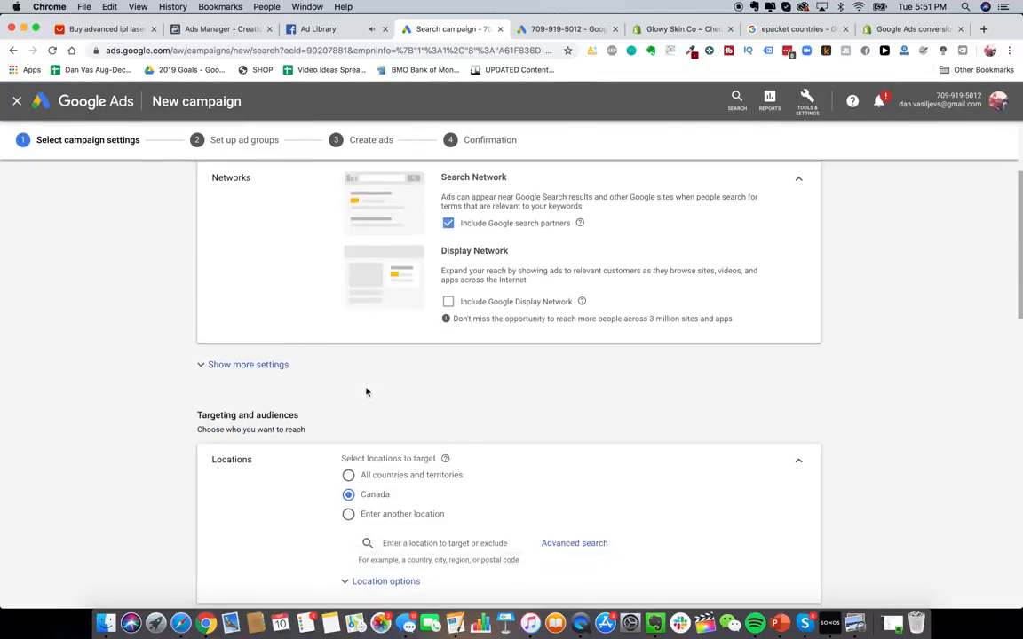
pyautogui.click(257, 363)
pyautogui.scroll(-10, 368, 396)
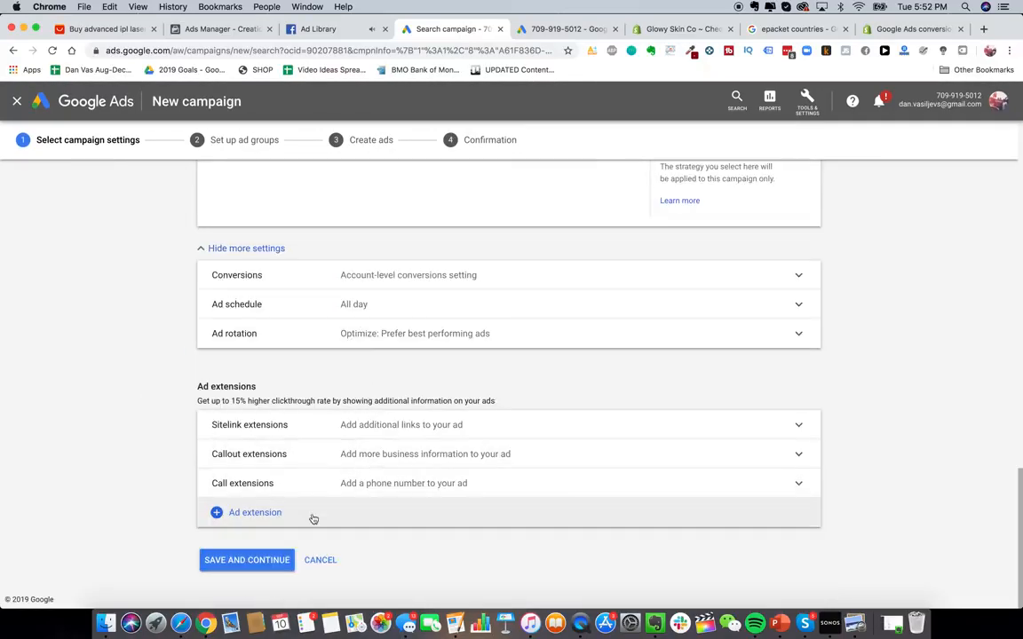
# - Set the campaign's daily budget to CA$ 0.10 and save and continue the campaign settings
pyautogui.click(281, 571)
pyautogui.scroll(2, 355, 470)
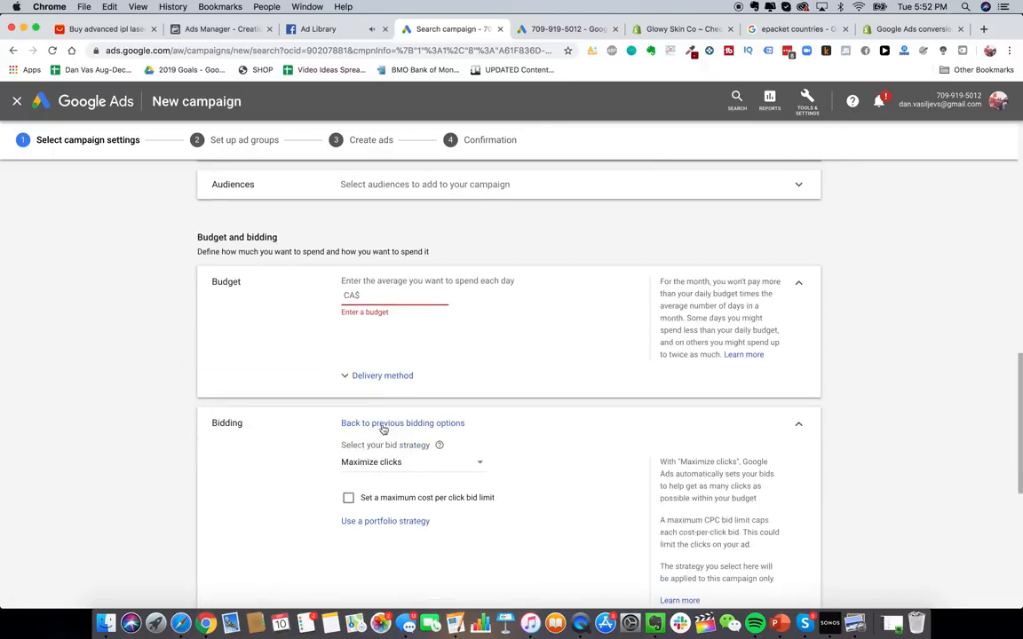
pyautogui.write('20')
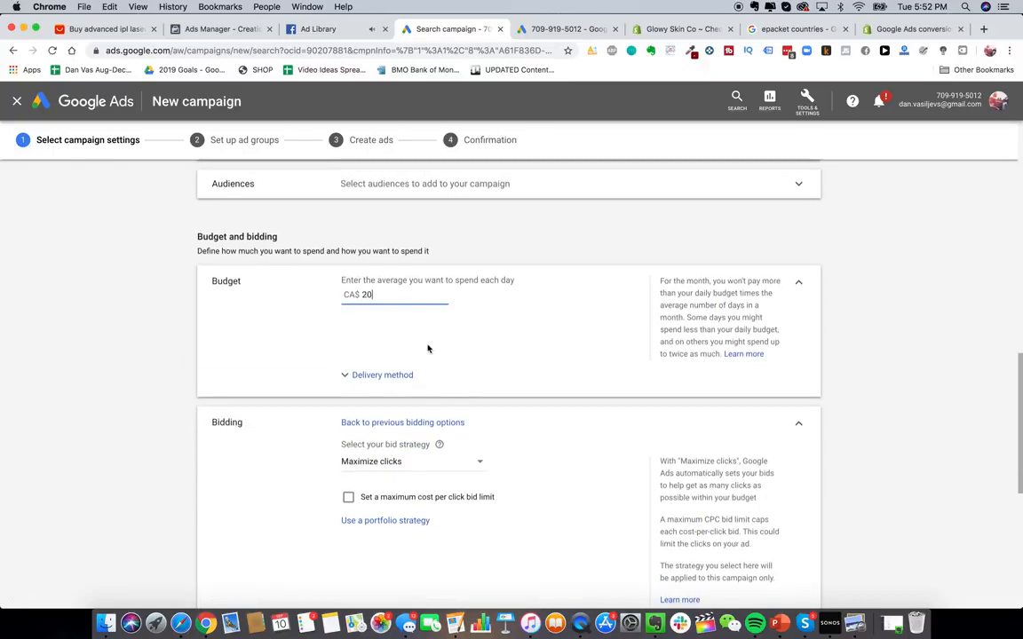
pyautogui.scroll(-2, 428, 346)
pyautogui.press('BackSpace')
pyautogui.press('BackSpace')
pyautogui.write('0.1')
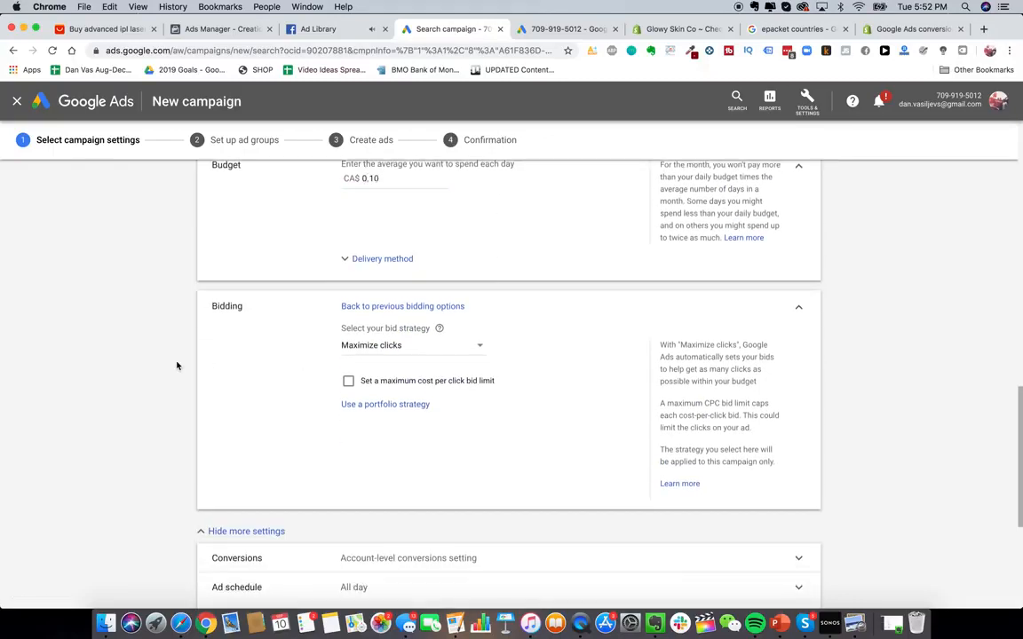
pyautogui.scroll(-5, 178, 365)
pyautogui.click(247, 556)
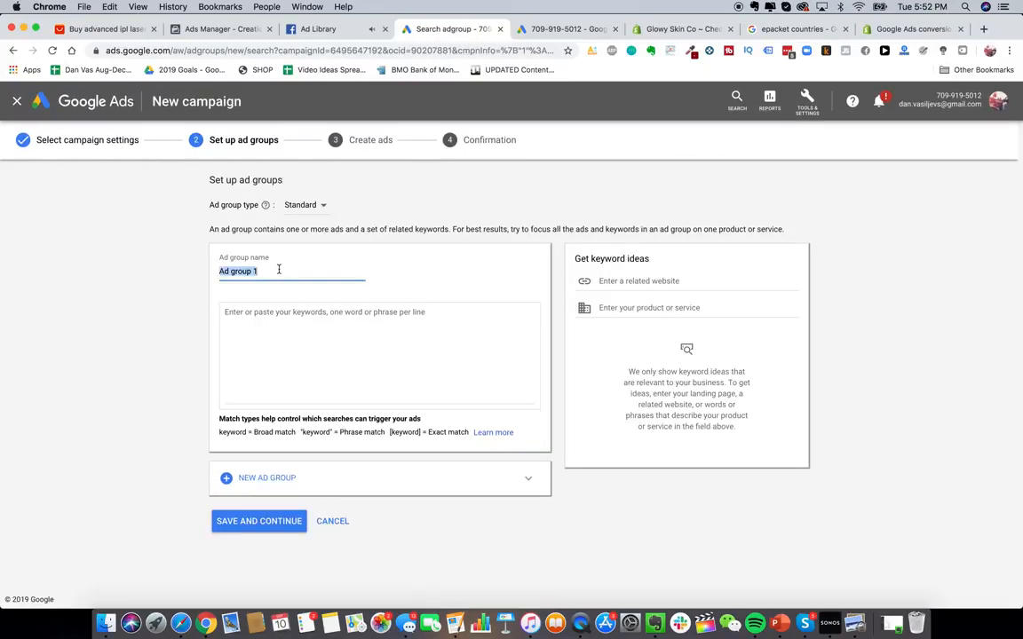
# - Name the ad group Glowy Skin PPC
pyautogui.write('Glowy Skin PPC')
pyautogui.click(284, 322)
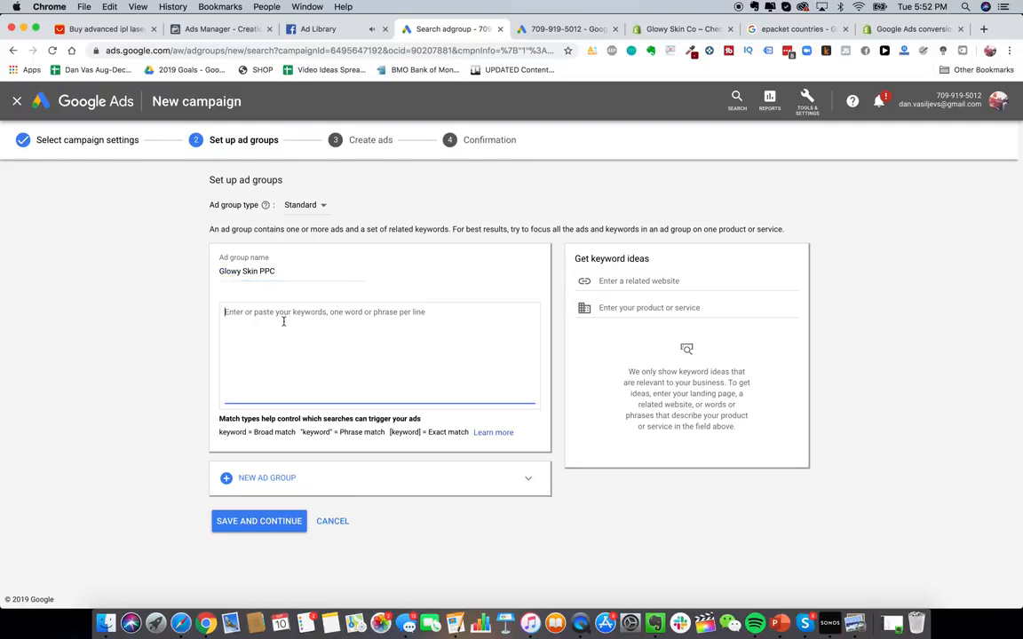
pyautogui.click(236, 430)
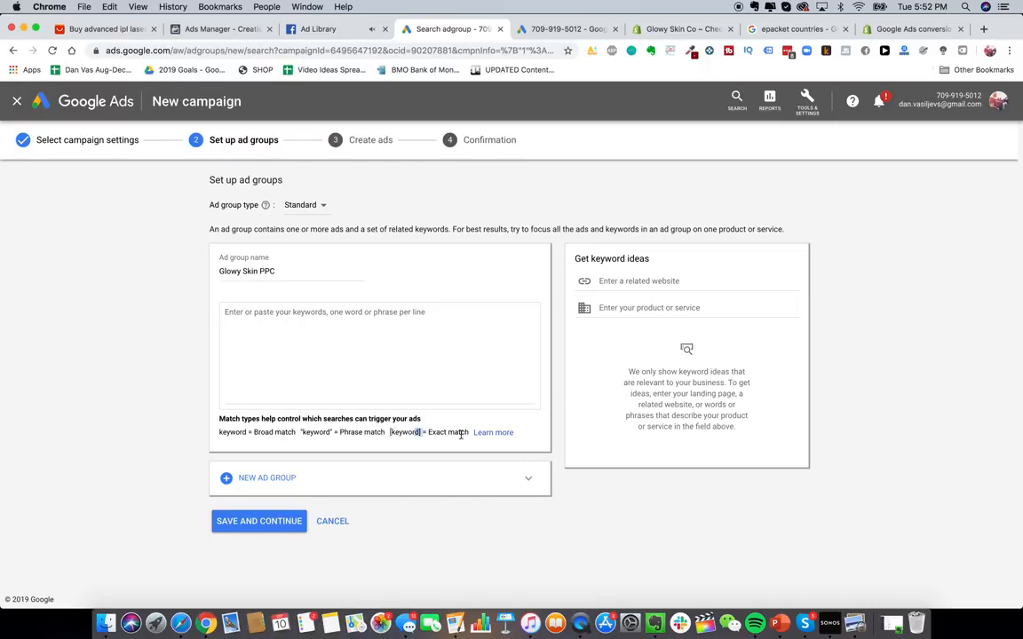
# - Enter the exact-match keywords [glowy skin] and [glowy skin store] for the ad group
pyautogui.click(399, 351)
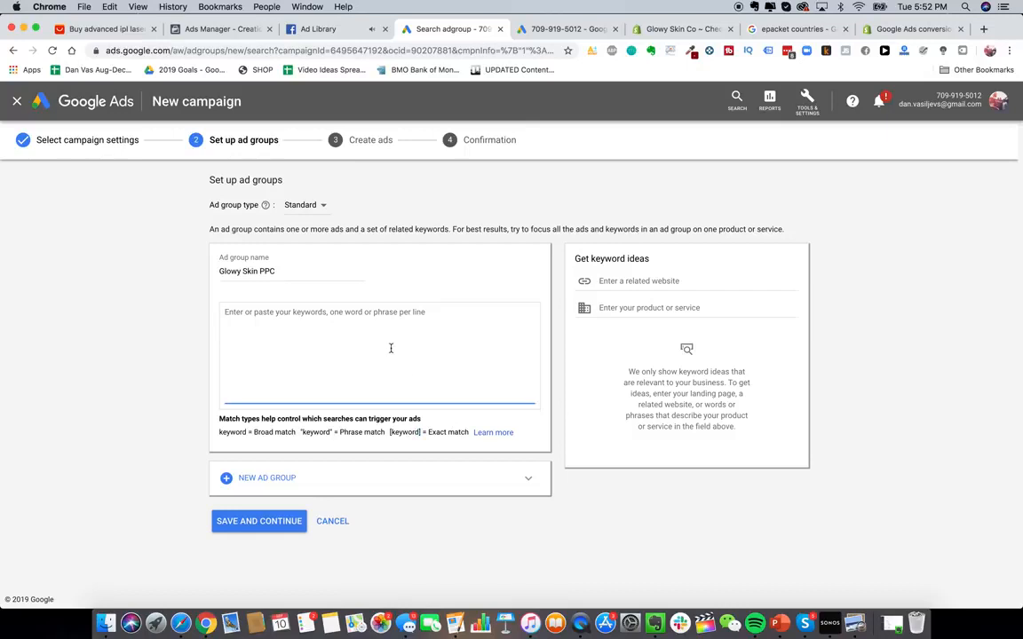
pyautogui.write('[glowy skin]')
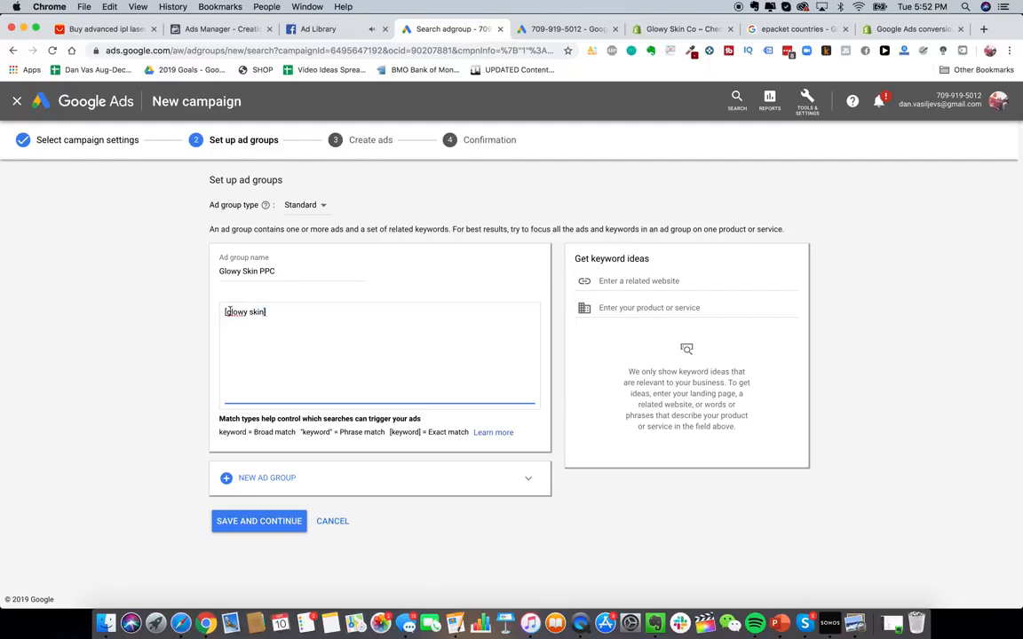
pyautogui.moveTo(228, 312); pyautogui.dragTo(257, 313)
pyautogui.click(269, 312)
pyautogui.press('Return')
pyautogui.write('[glowy skin store]')
pyautogui.press('Return')
pyautogui.press('BackSpace')
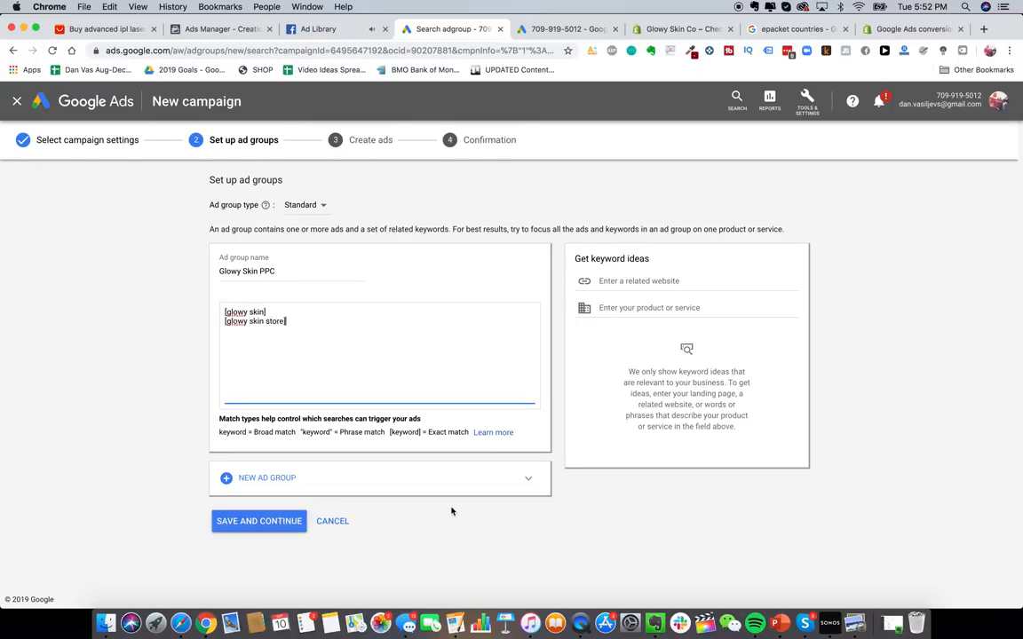